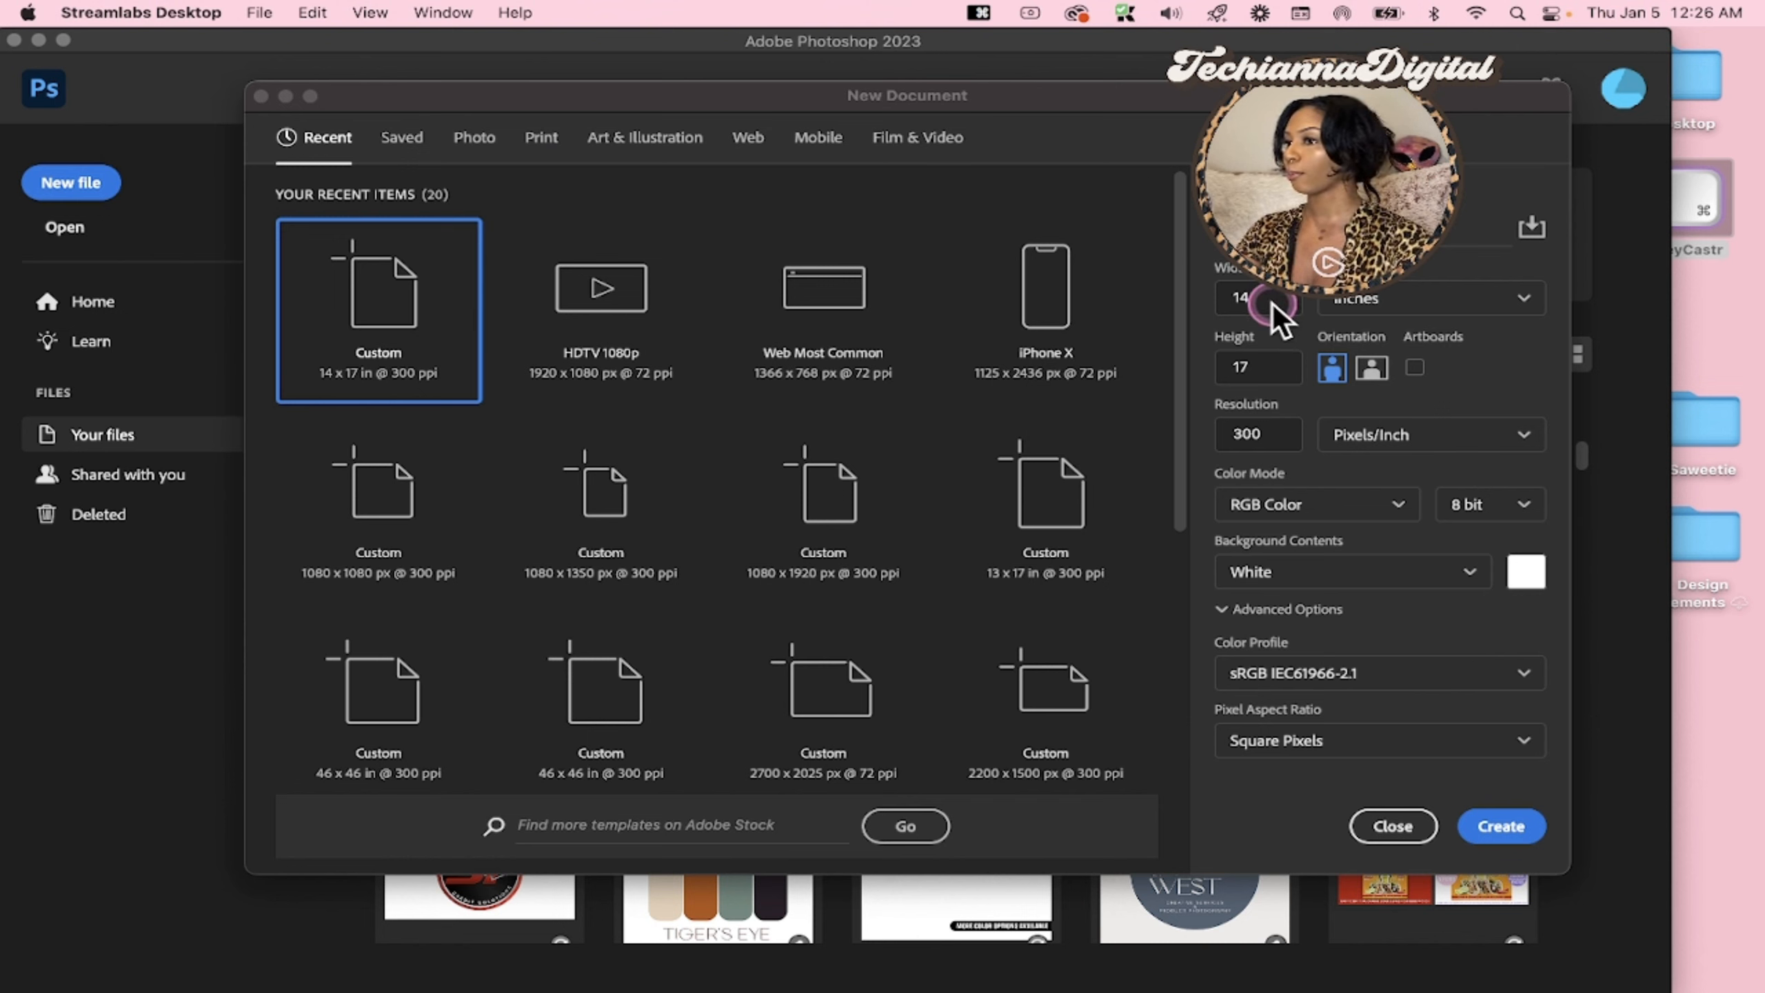
Create a 14 x 17 inch portrait document at 300 pixels/inch with a black background, fit it on screen and collapse its properties
{"action": "left_click", "coordinate": [1271, 345]}
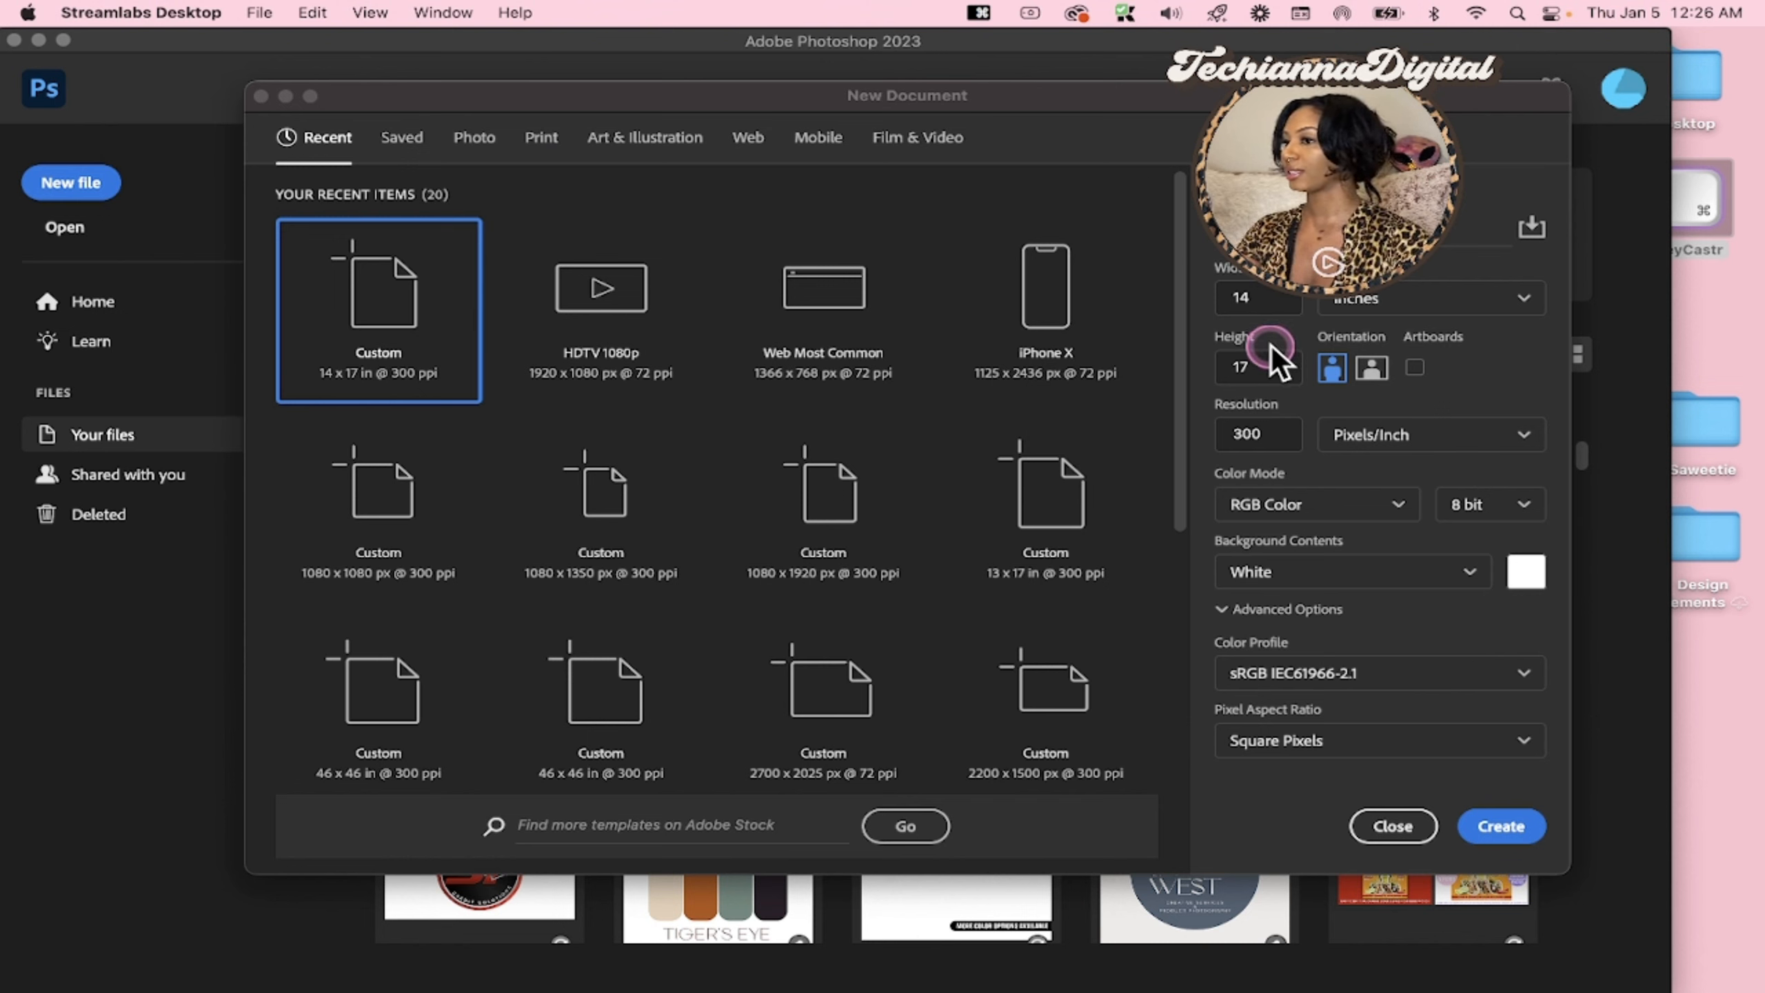
{"action": "left_click", "coordinate": [1331, 379]}
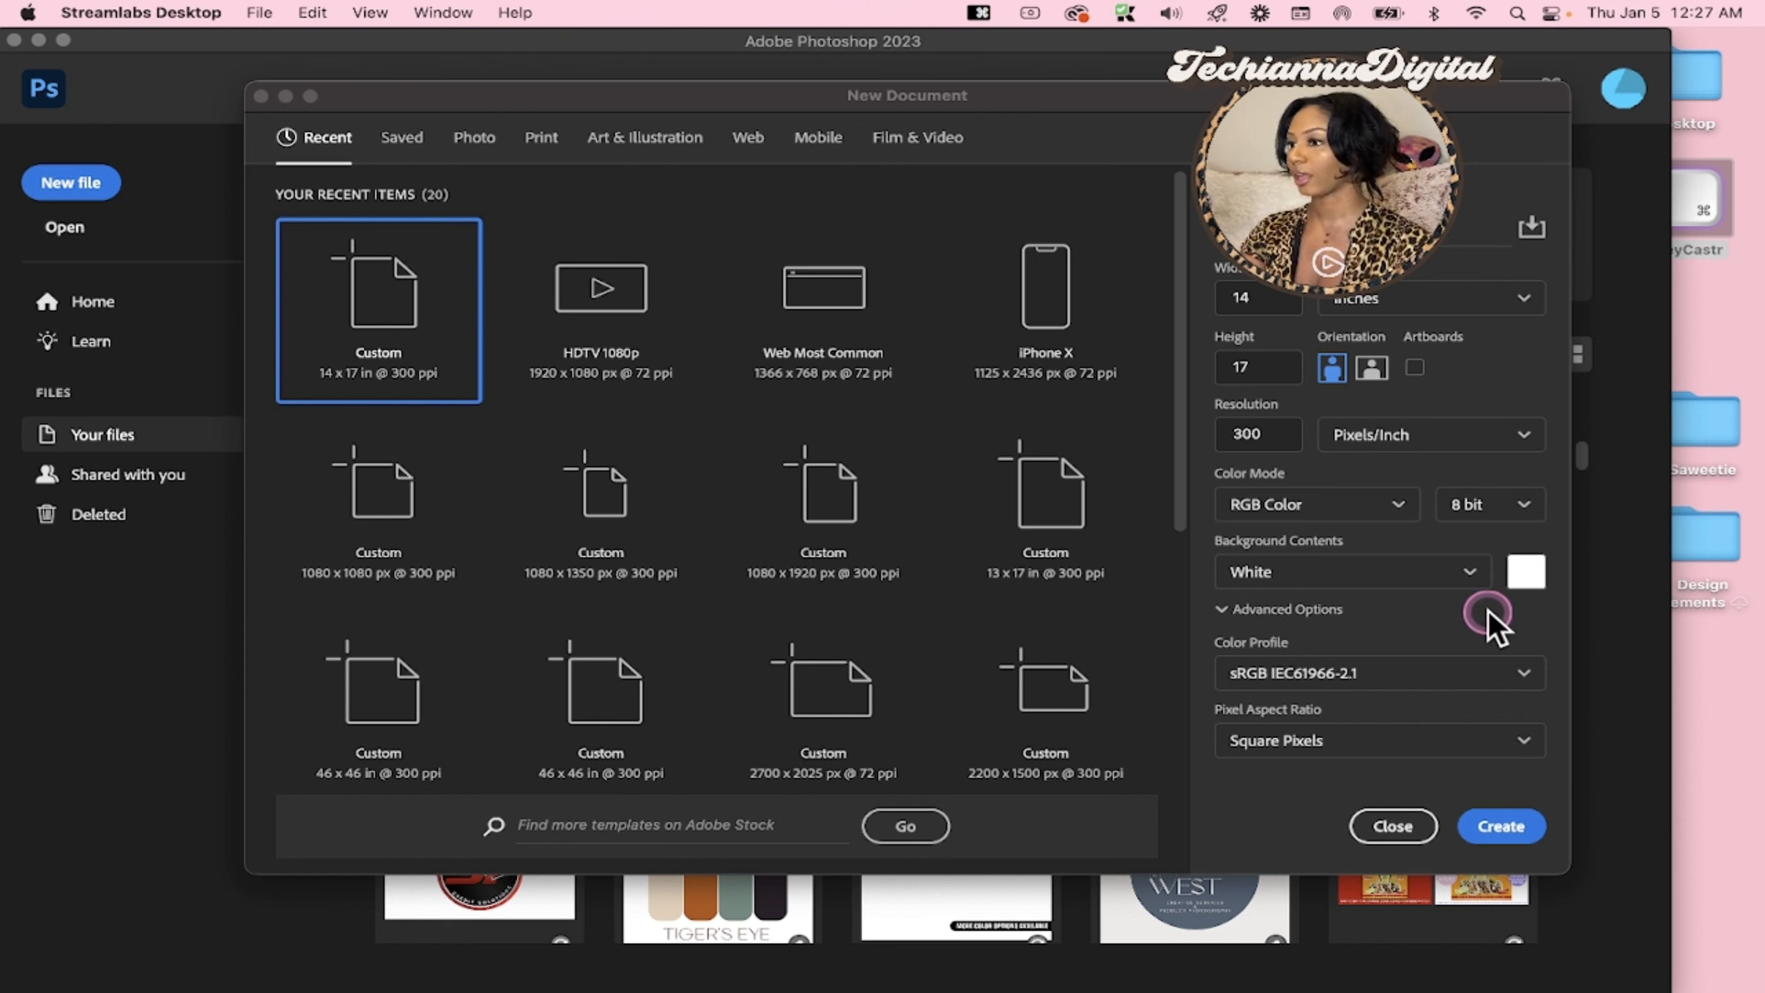
{"action": "left_click", "coordinate": [1445, 586]}
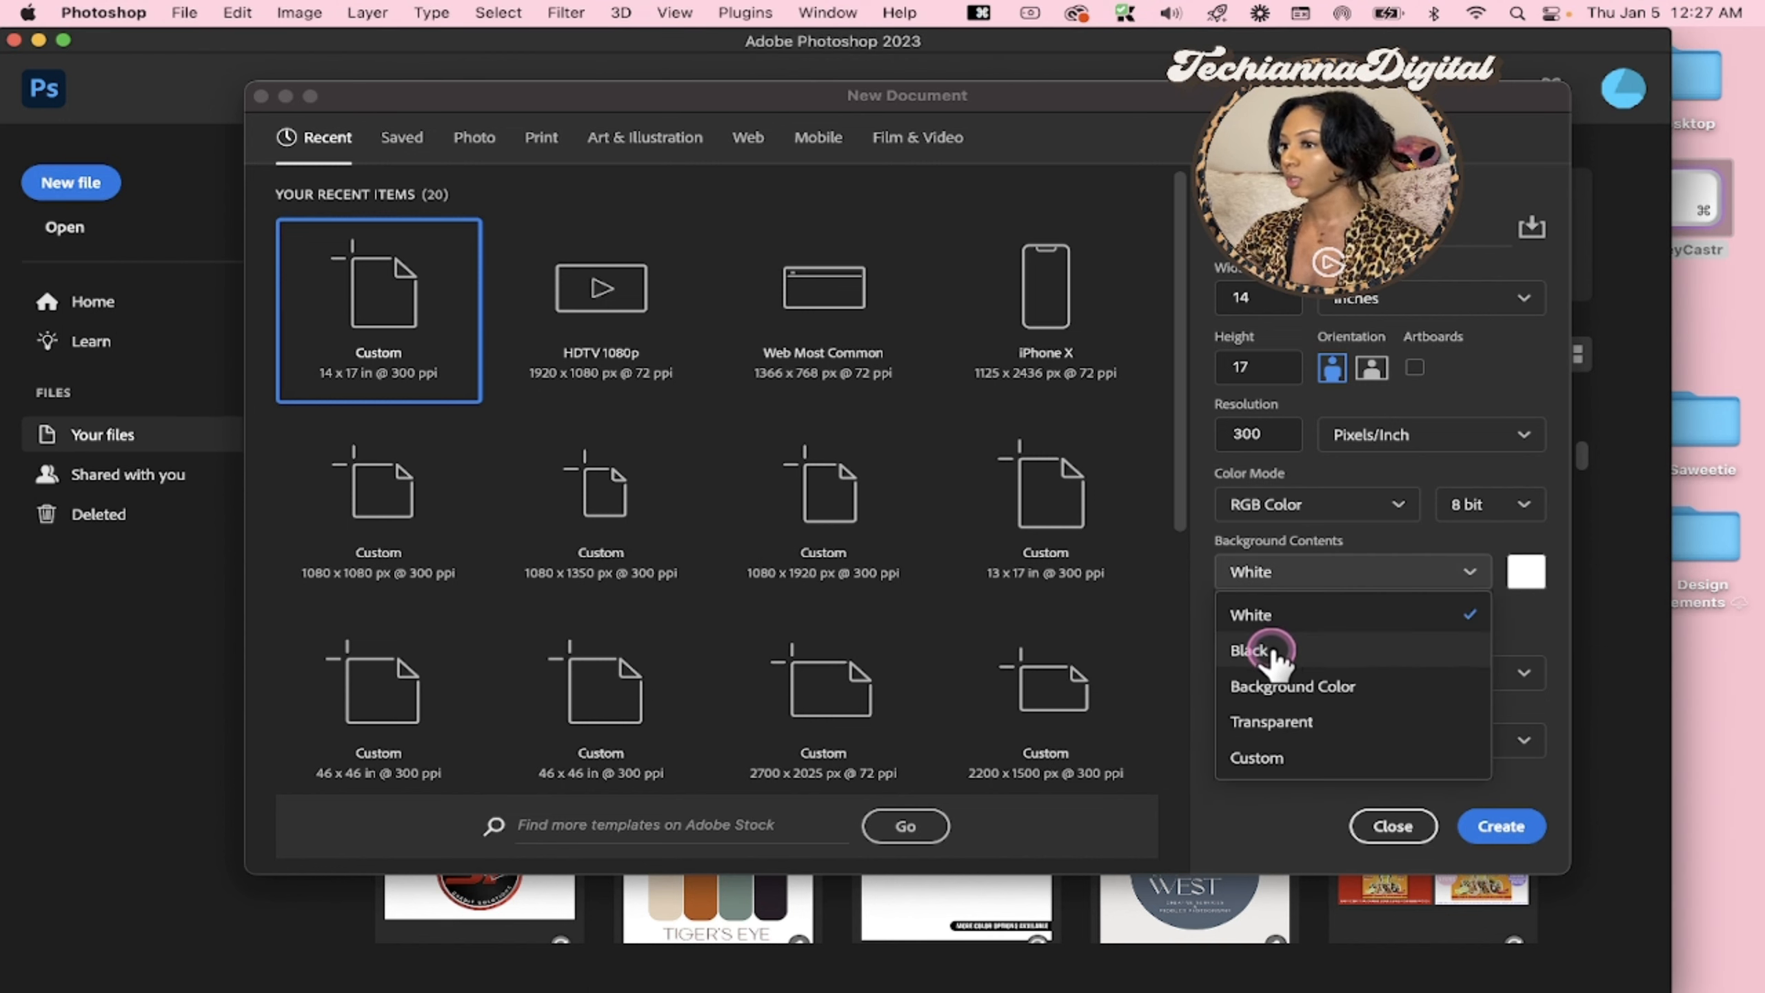
{"action": "left_click", "coordinate": [1266, 652]}
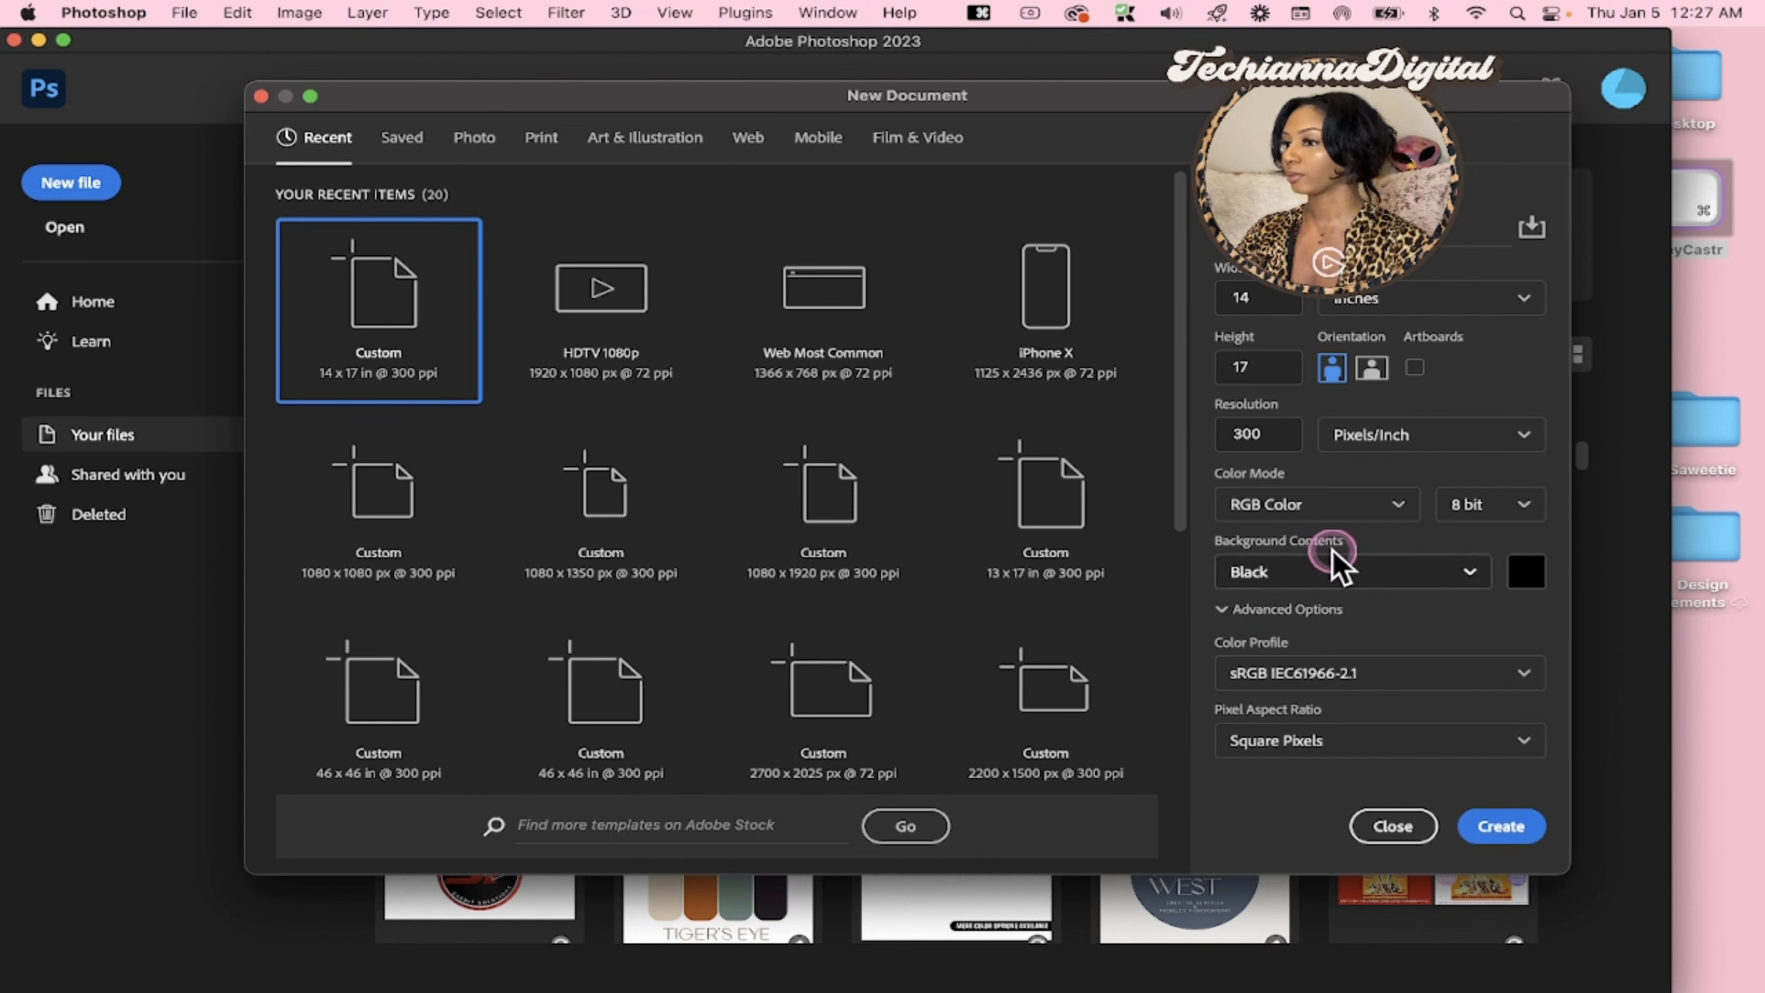
{"action": "left_click", "coordinate": [1500, 827]}
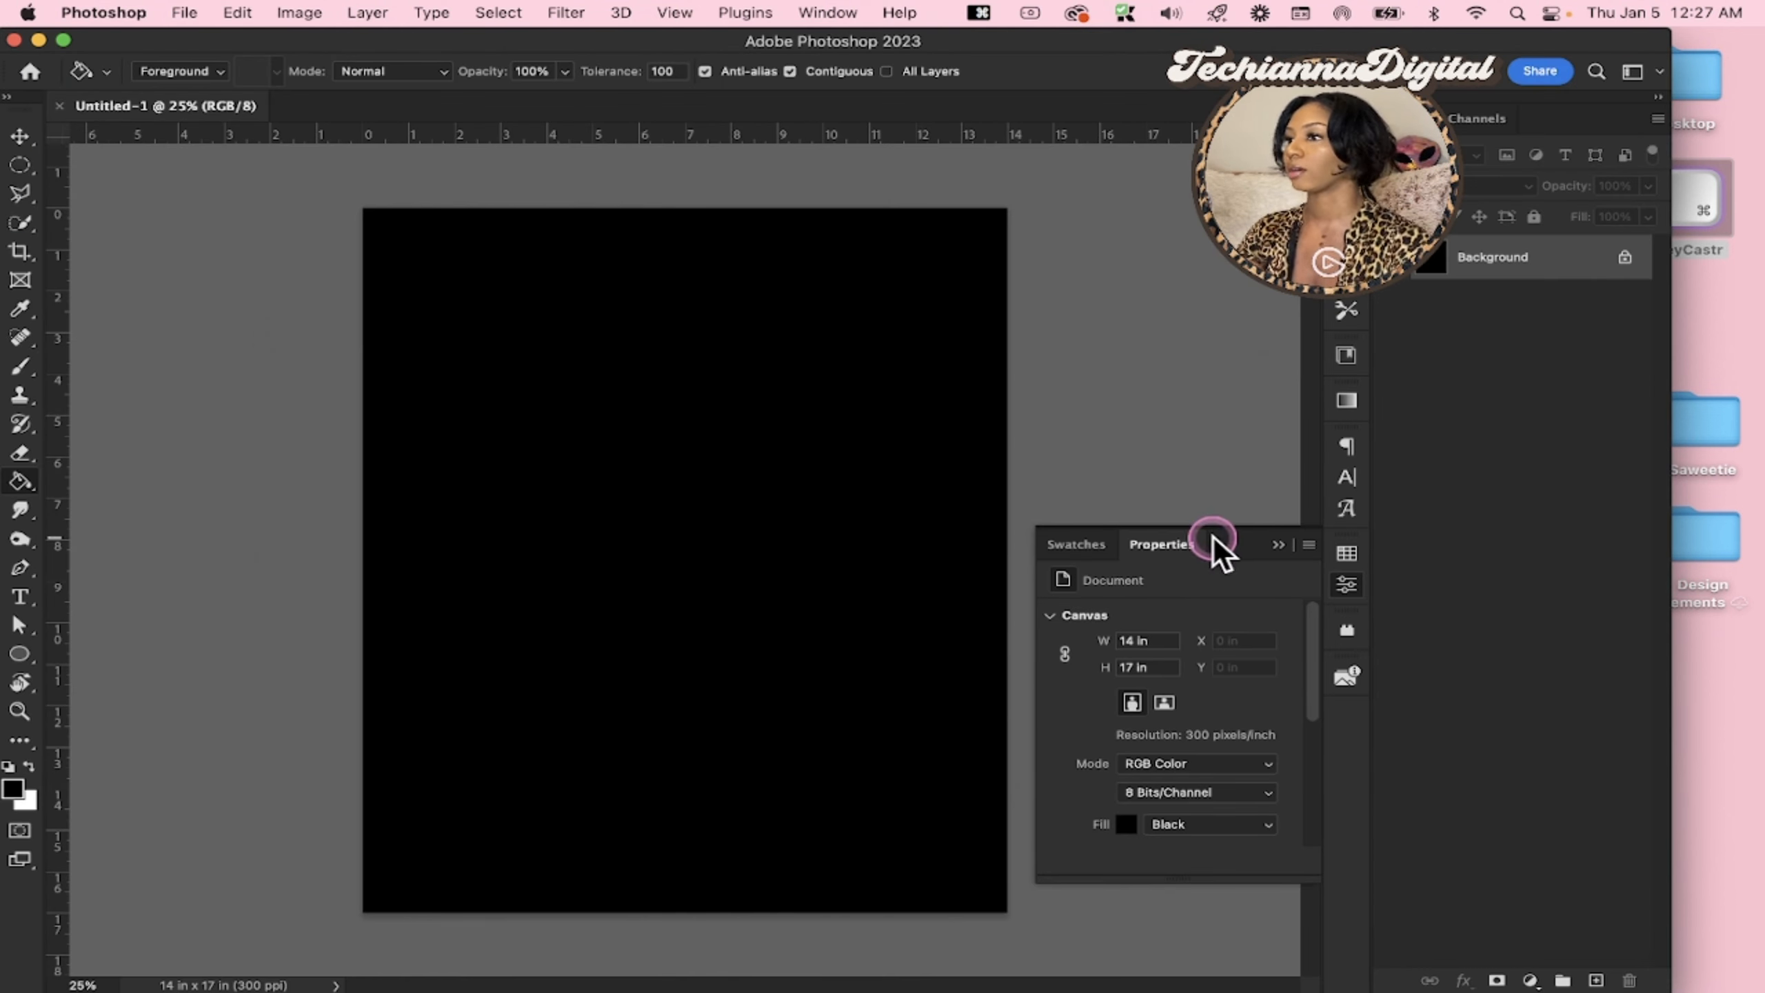
{"action": "key", "text": "super+0"}
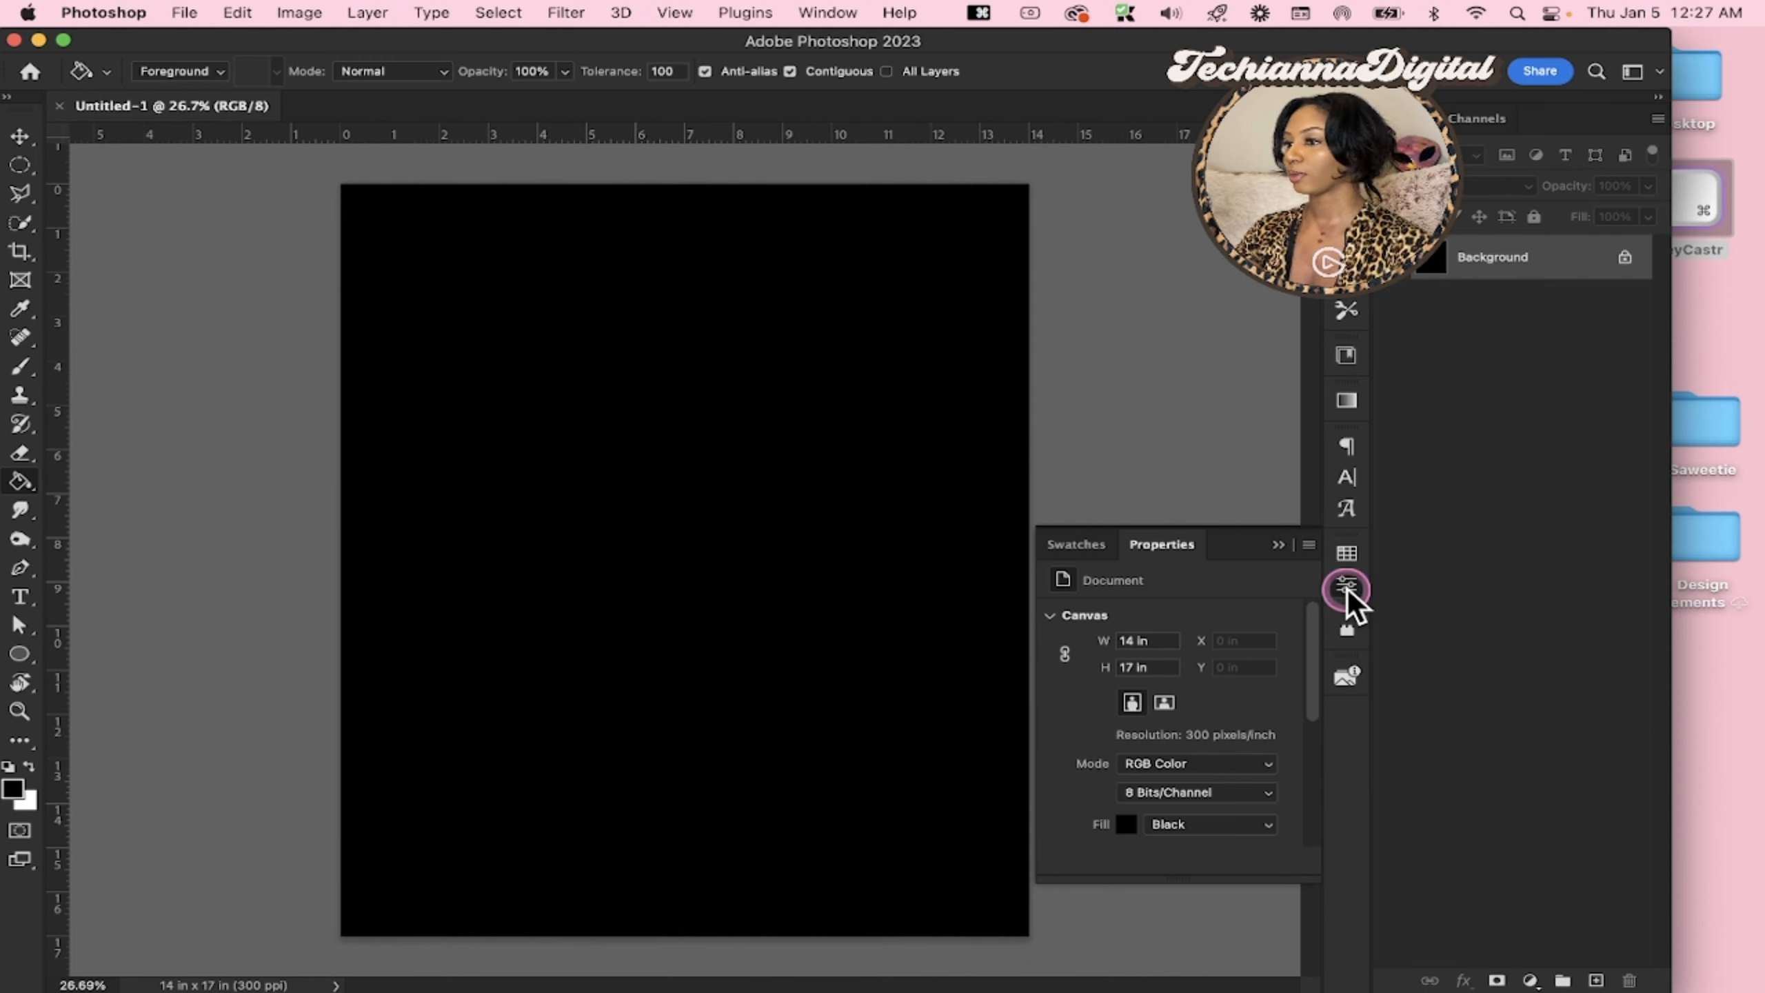
{"action": "left_click", "coordinate": [1347, 587]}
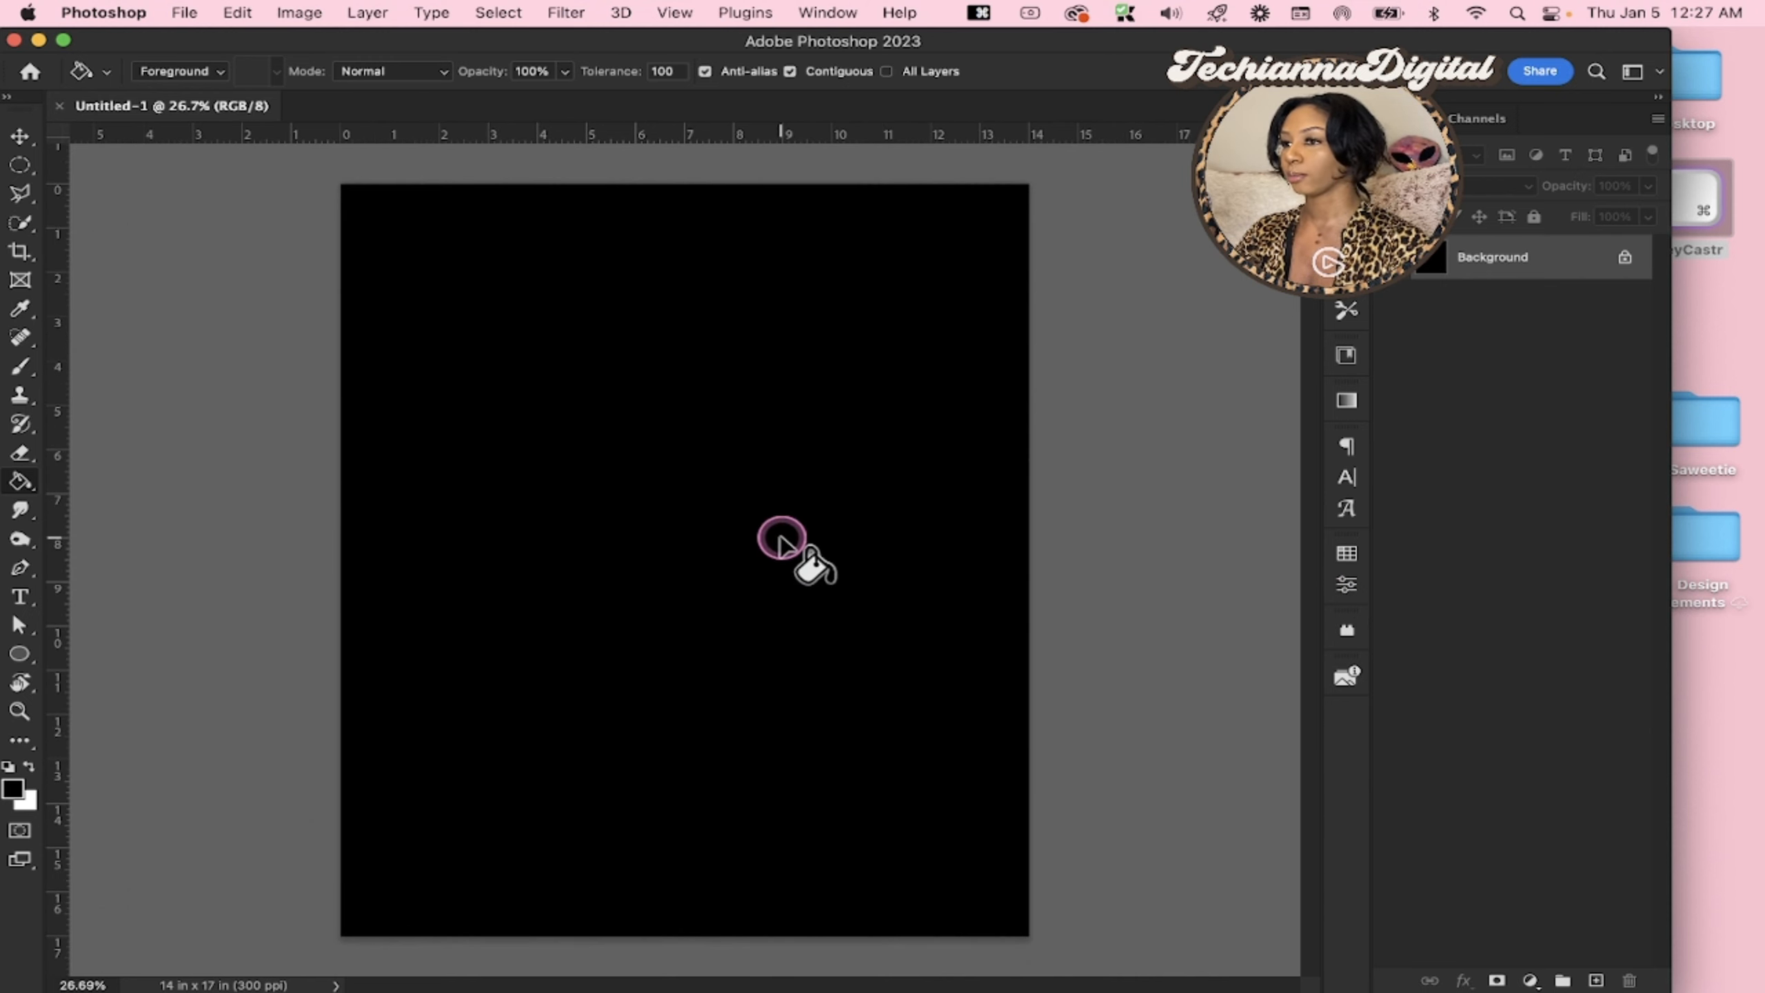
Switch to Finder, open the Saweetie folder on the desktop and browse its photos as large gallery previews
{"action": "left_click", "coordinate": [1711, 434]}
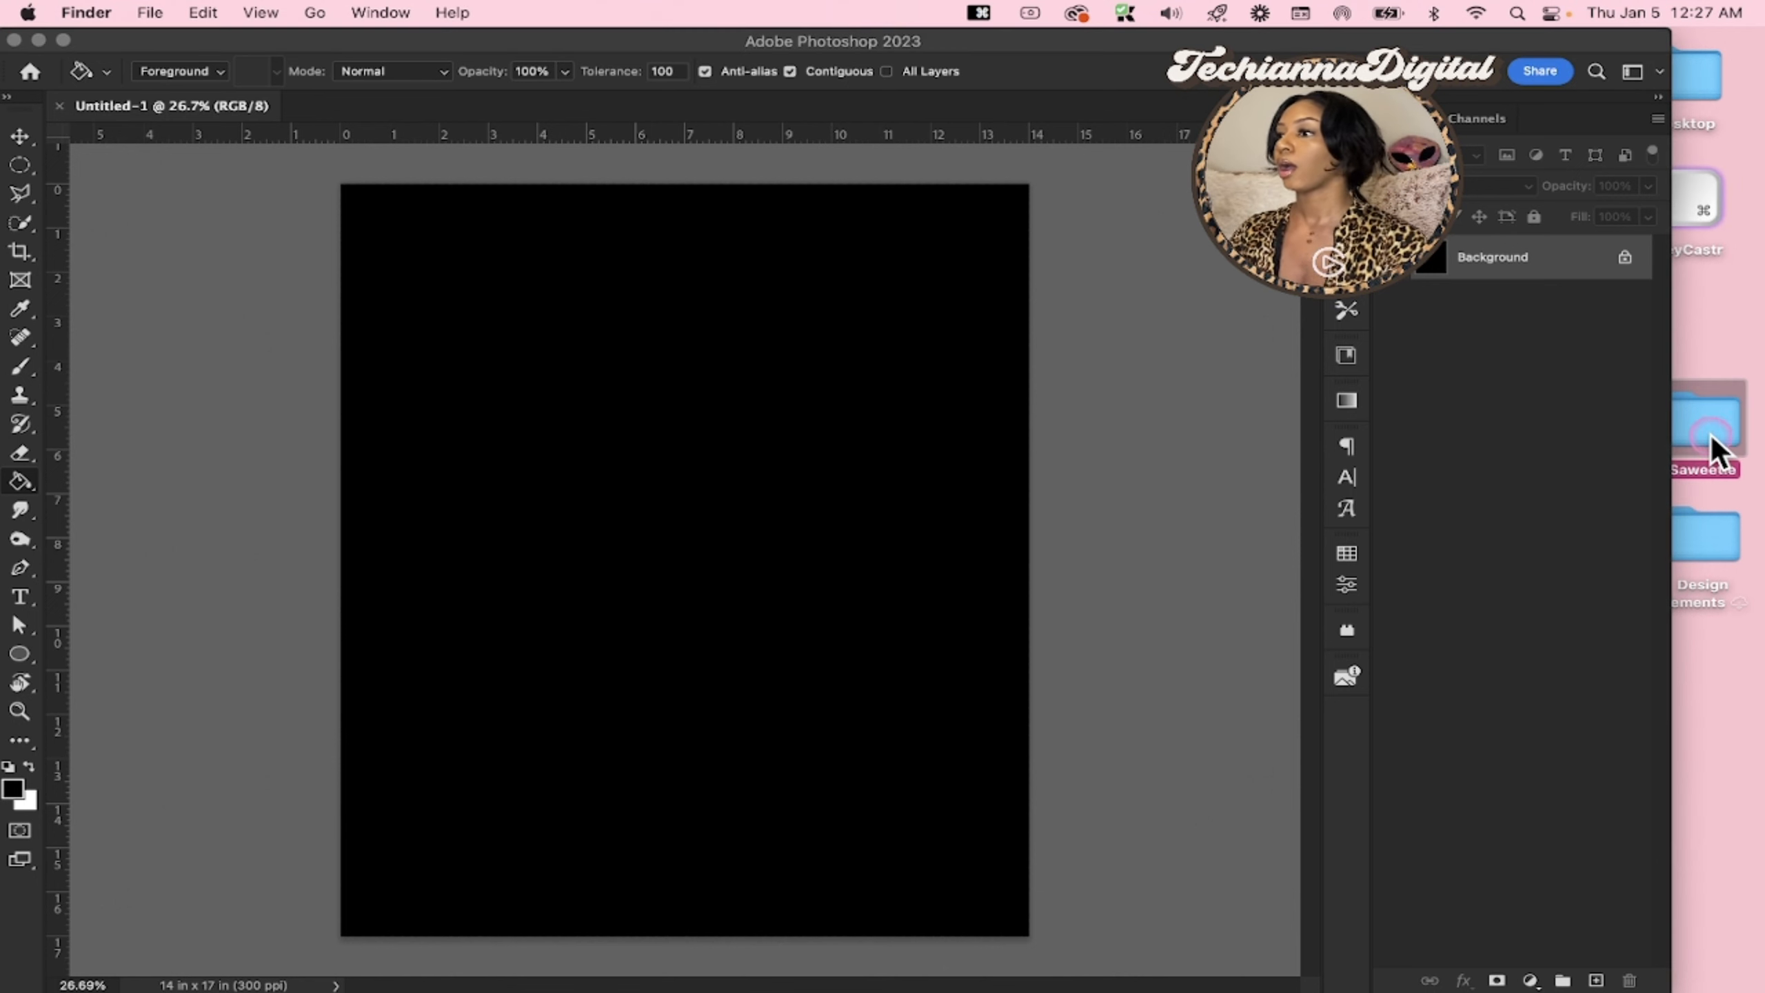
{"action": "double_click", "coordinate": [1712, 434]}
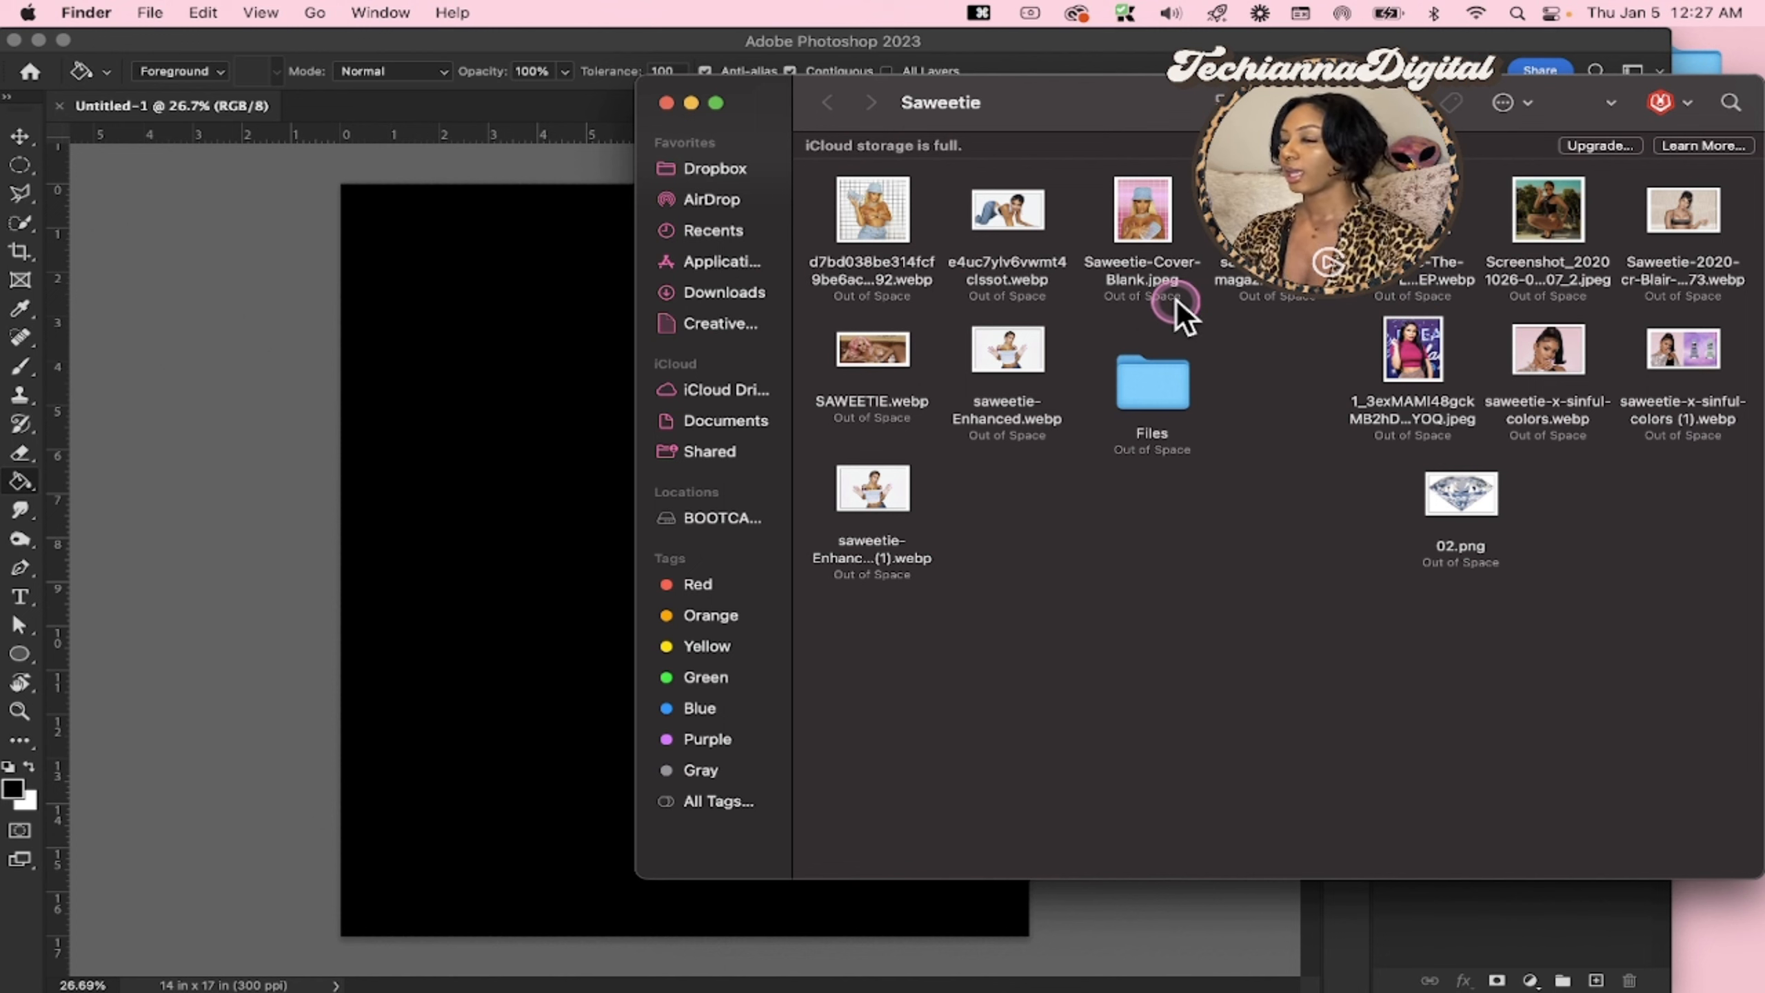
{"action": "left_click", "coordinate": [1234, 103]}
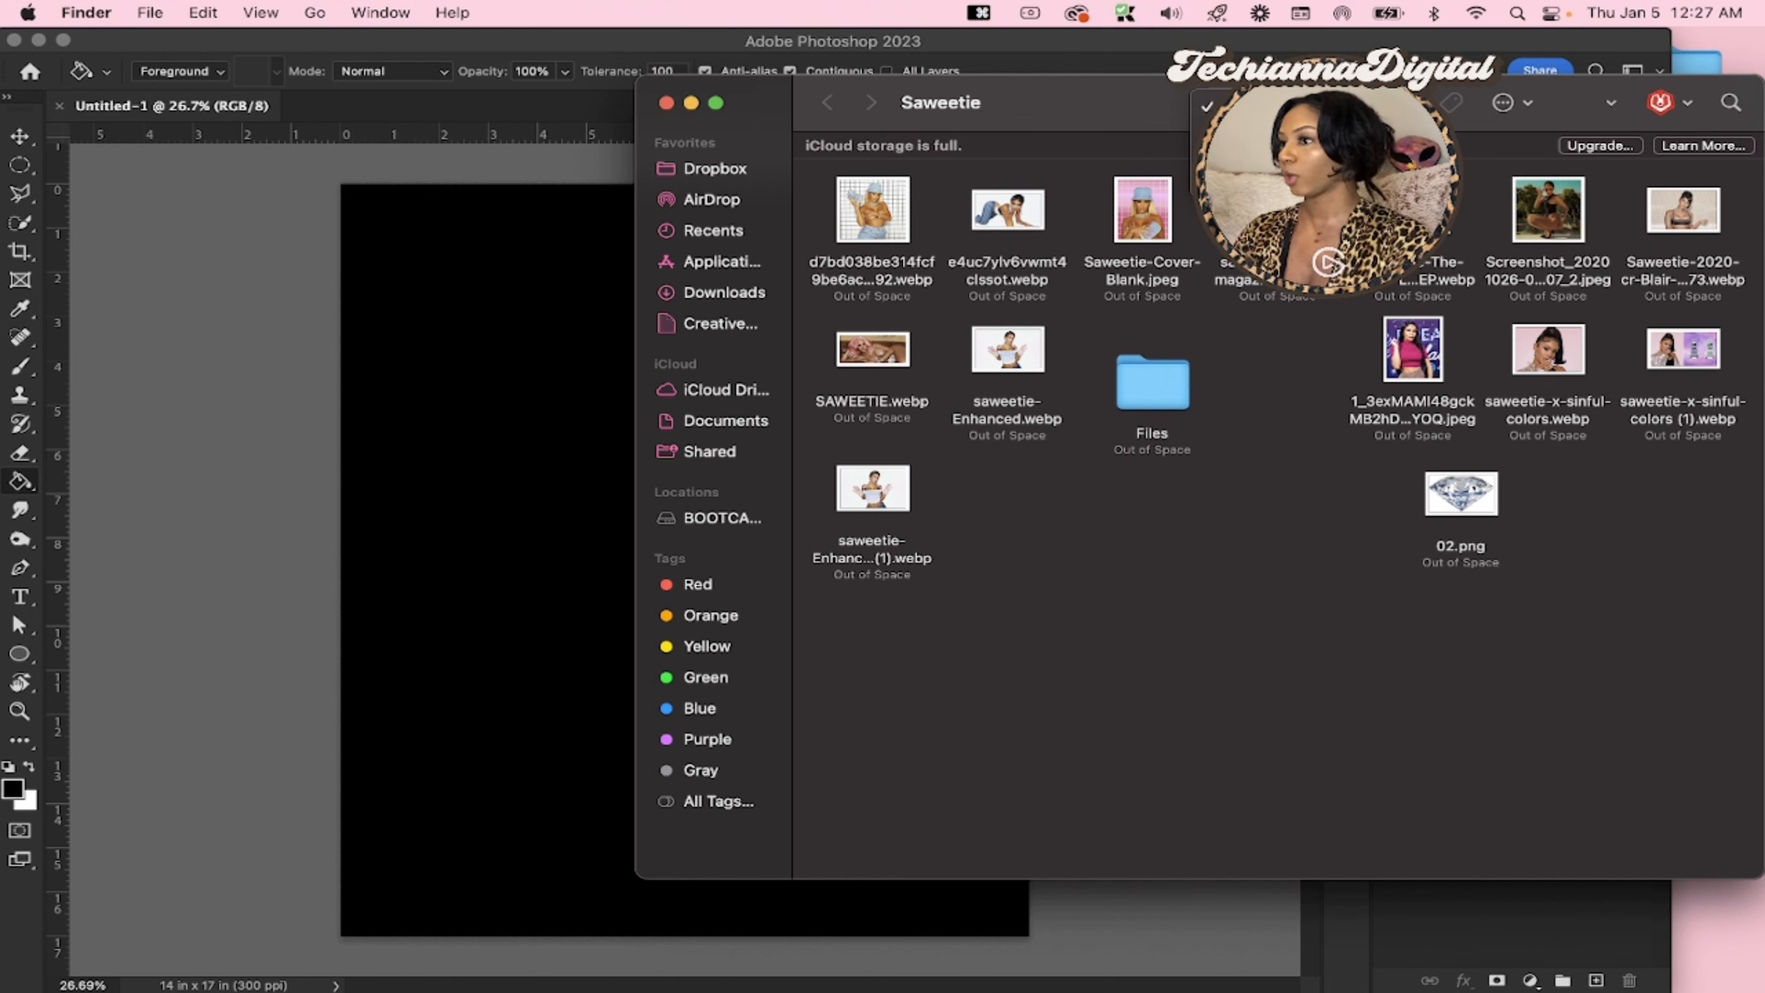
{"action": "left_click", "coordinate": [1258, 180]}
{"action": "key", "text": "Right"}
{"action": "key", "text": "Right"}
{"action": "key", "text": "Right"}
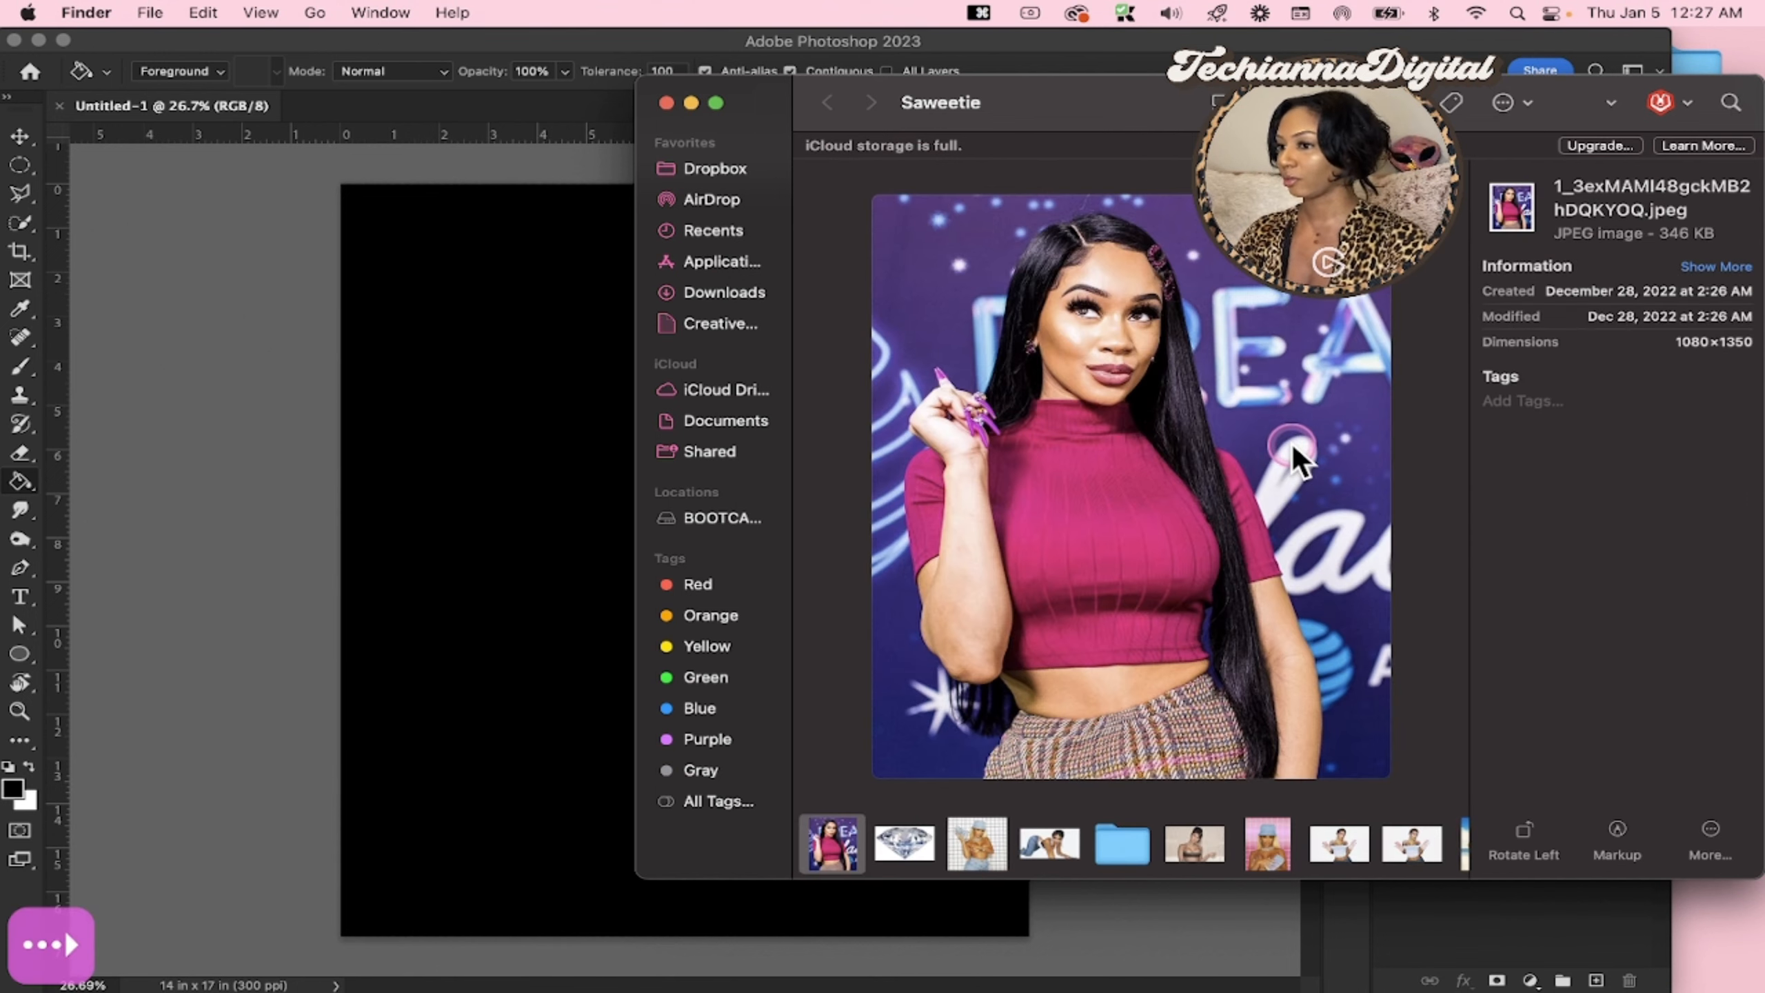
{"action": "key", "text": "Right"}
{"action": "key", "text": "Right"}
{"action": "key", "text": "Right"}
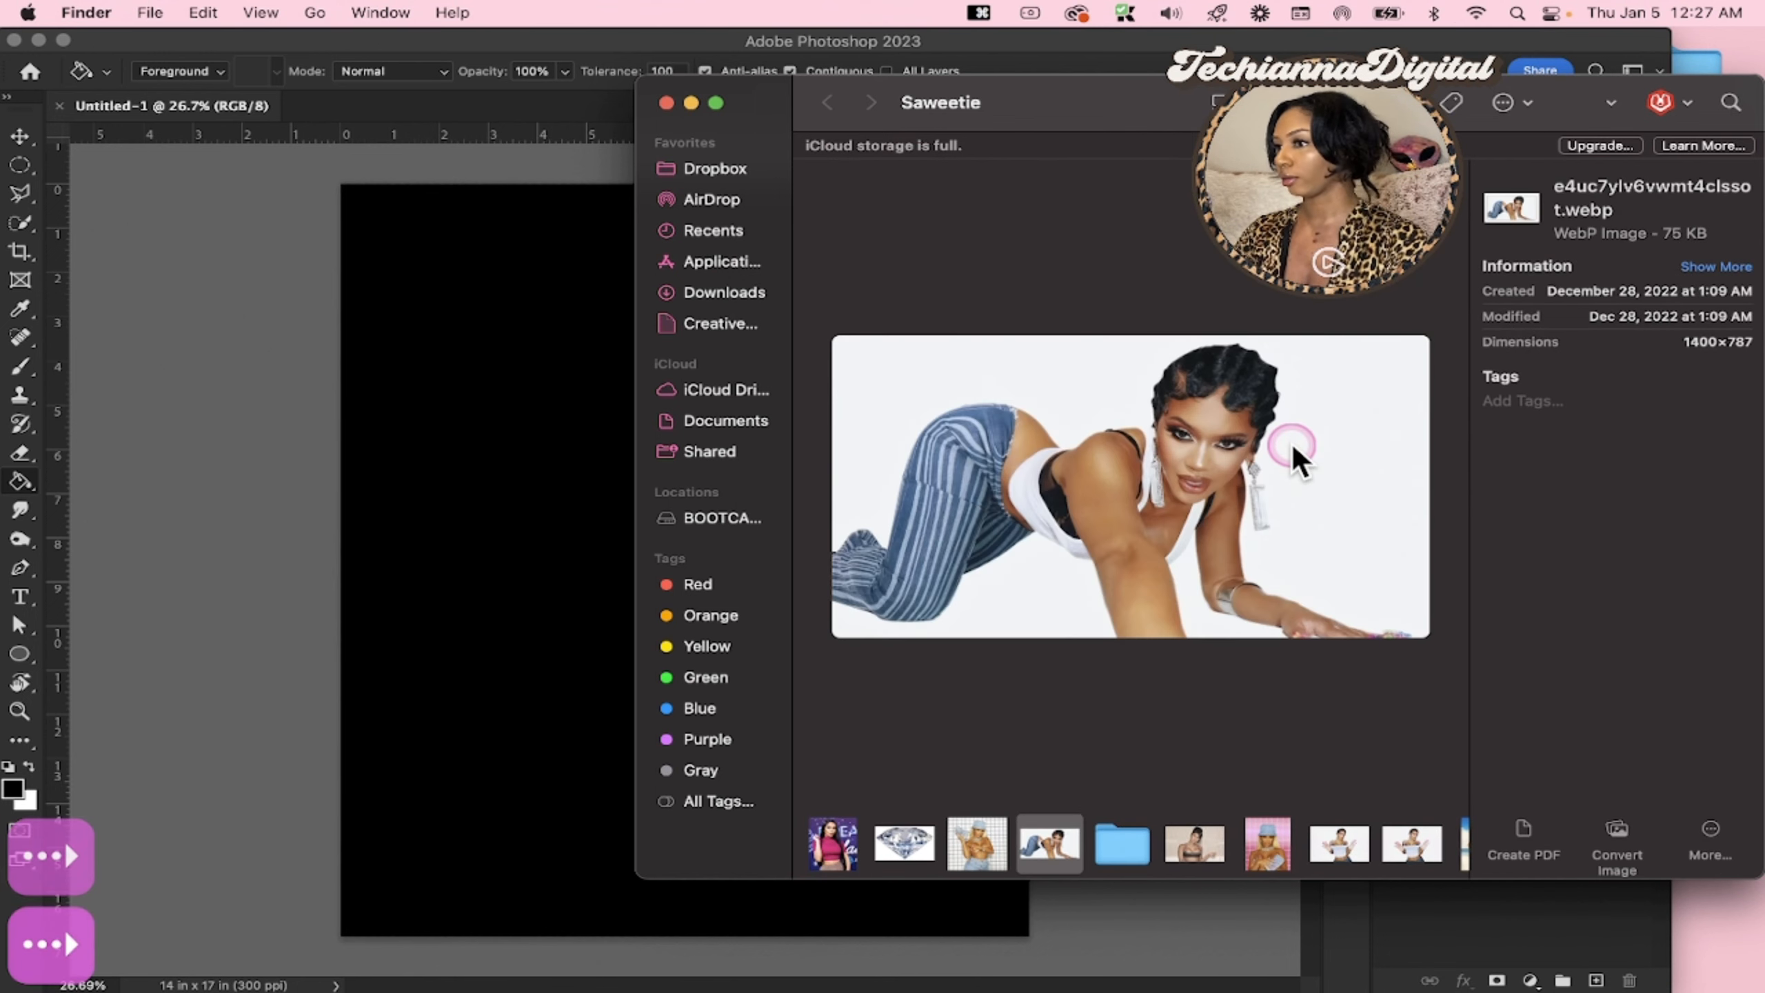
{"action": "key", "text": "Right"}
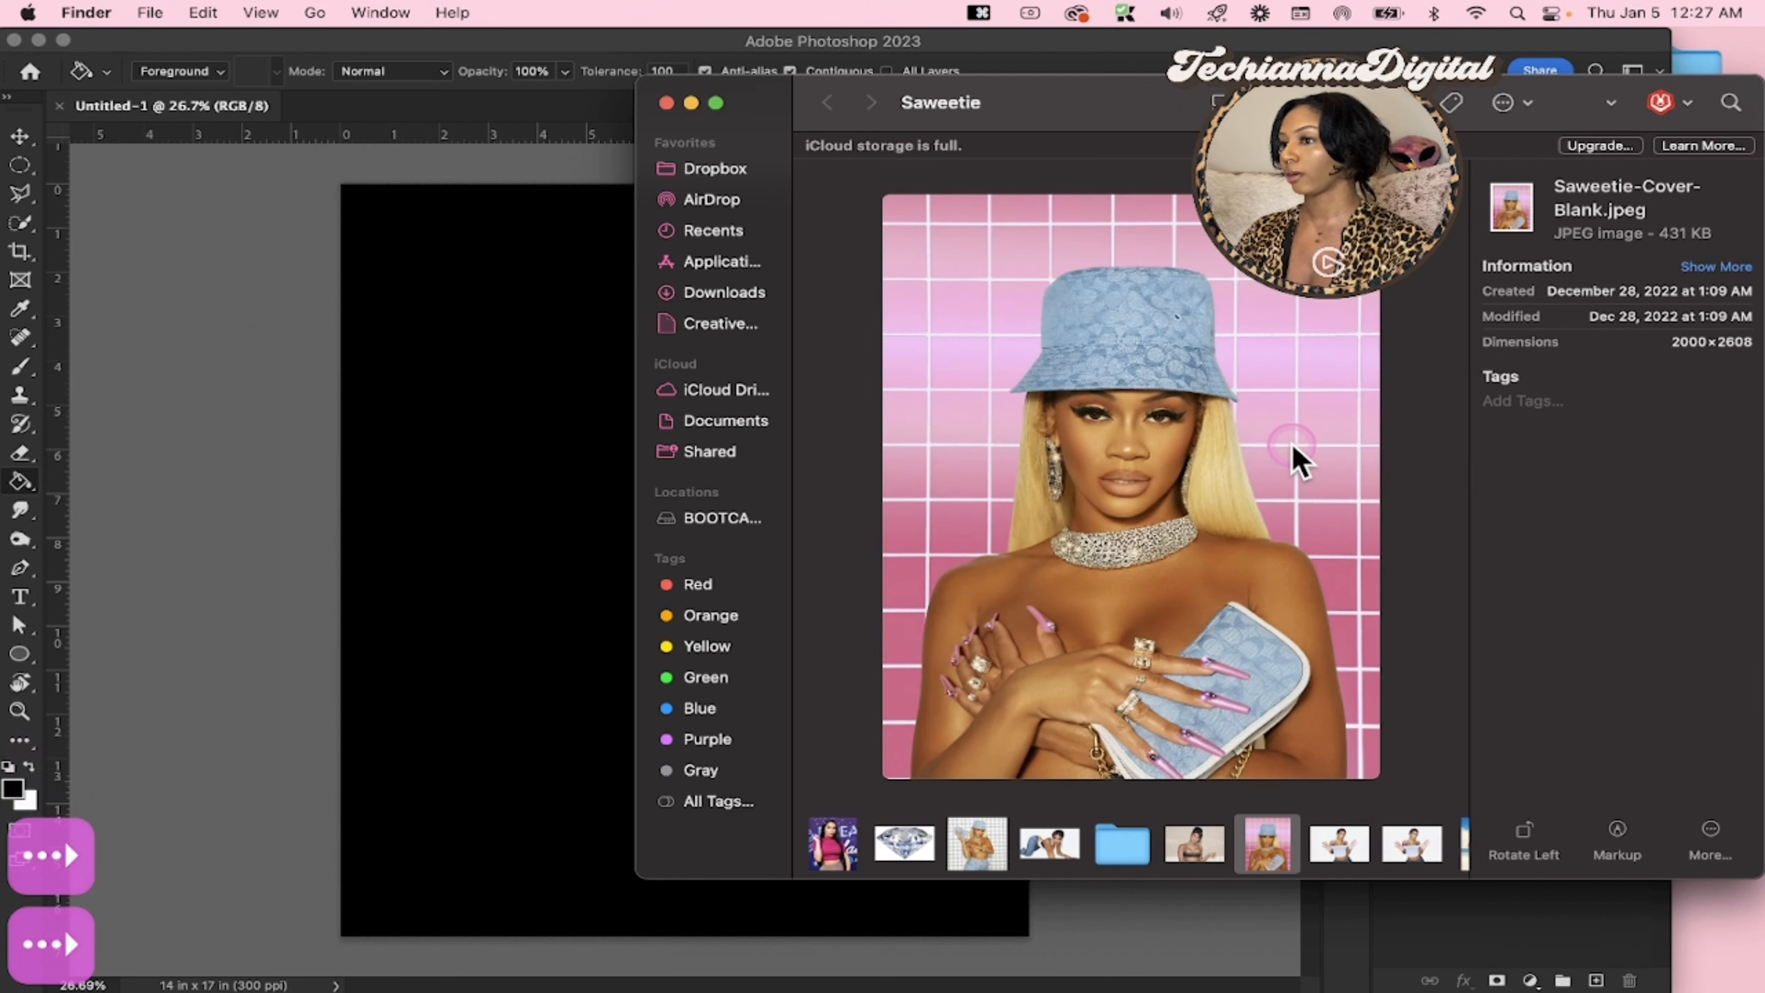
{"action": "key", "text": "Left"}
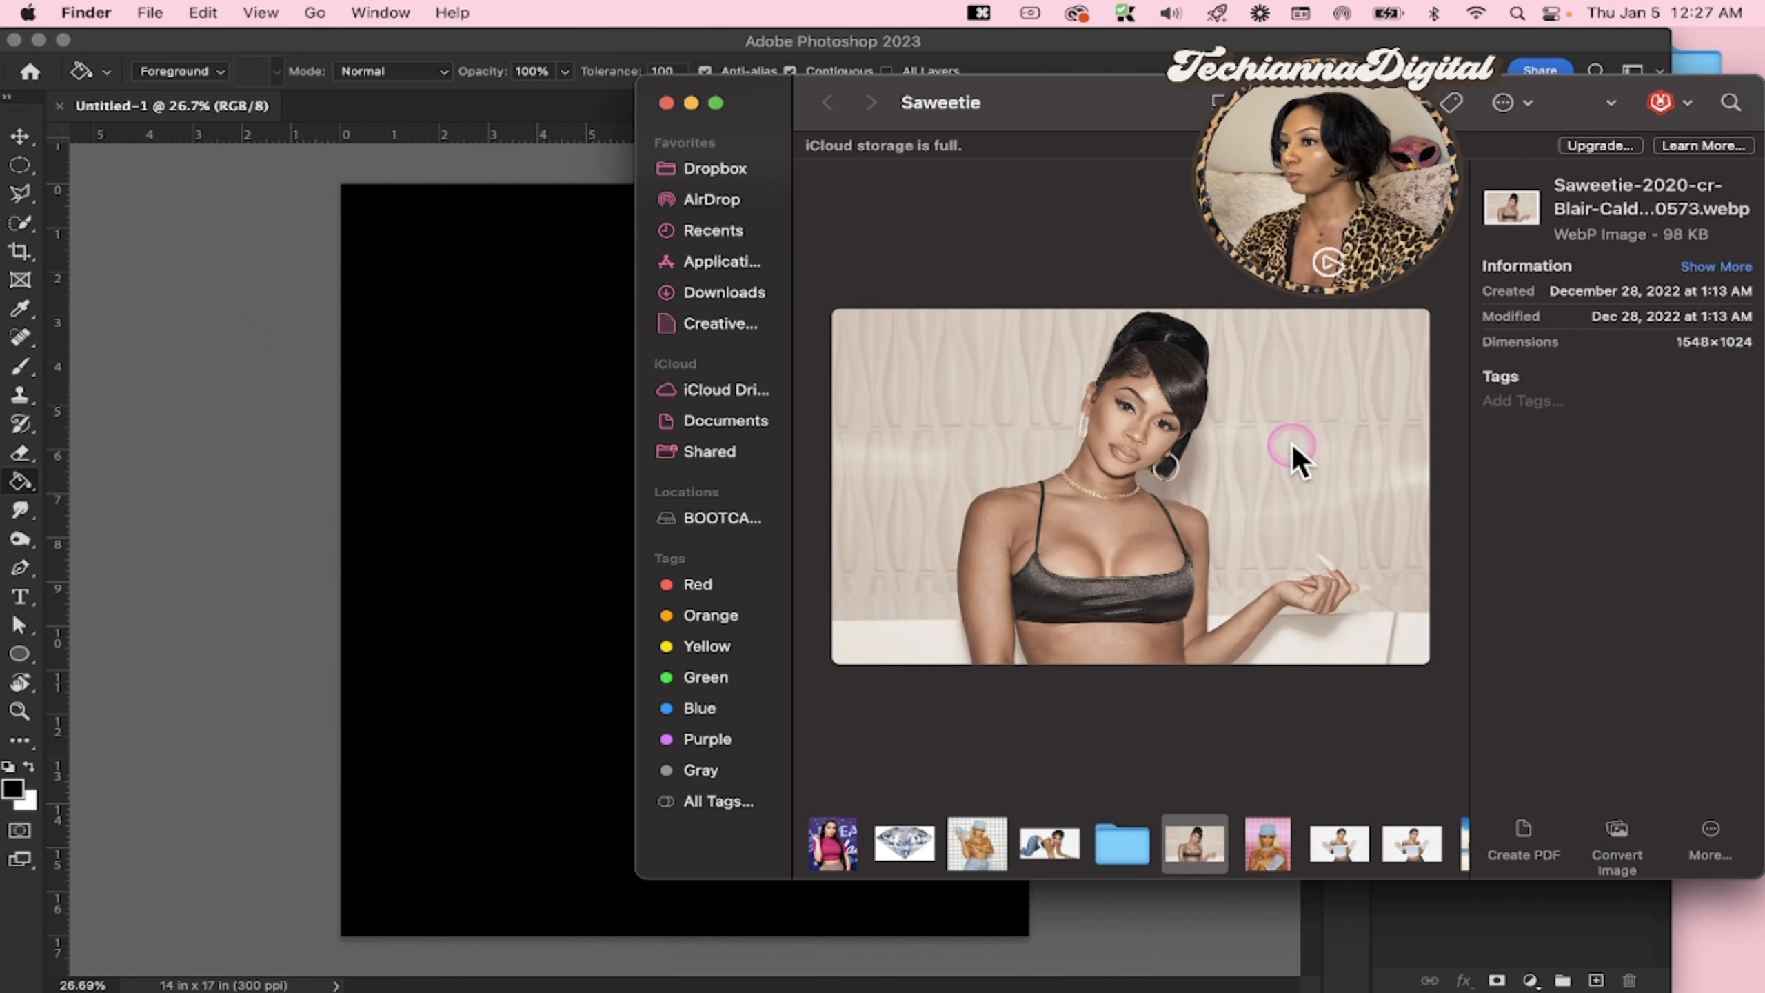
{"action": "key", "text": "Right"}
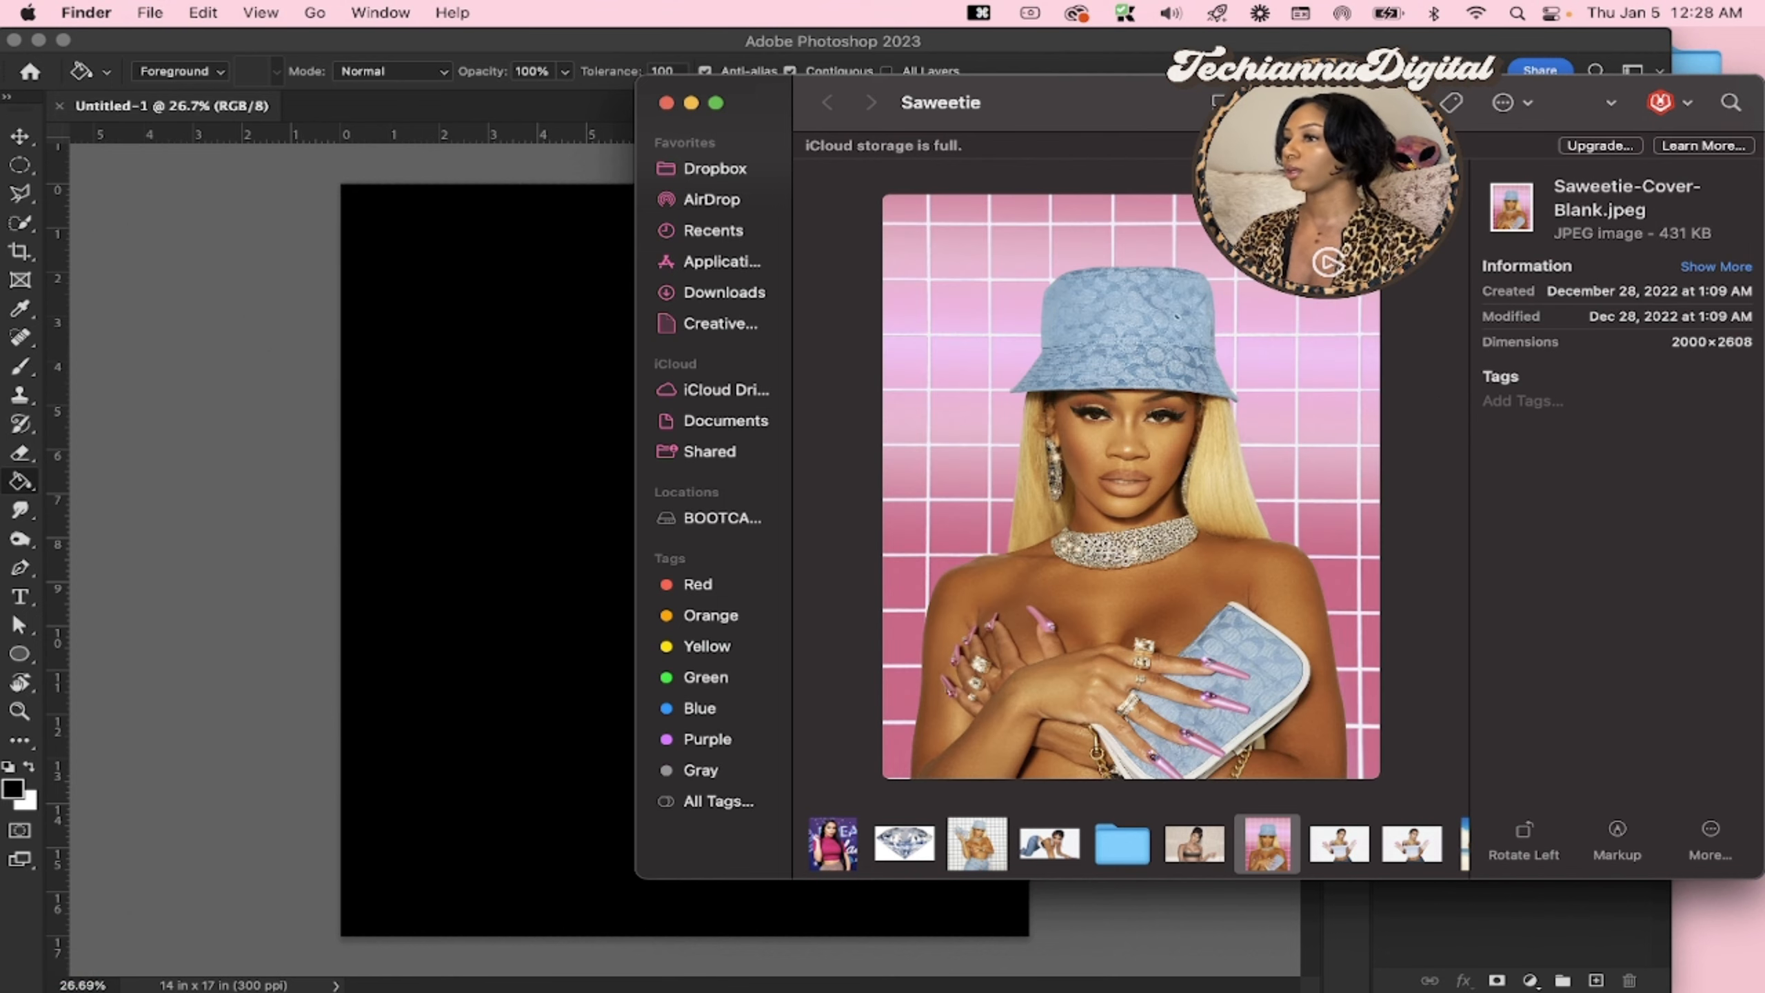
Show the Saweetie folder as icons again and move 02.png beside the saweetie-Enhanced (1).webp image, tidying the Files folder's position
{"action": "left_click", "coordinate": [1237, 103]}
{"action": "left_click", "coordinate": [1247, 76]}
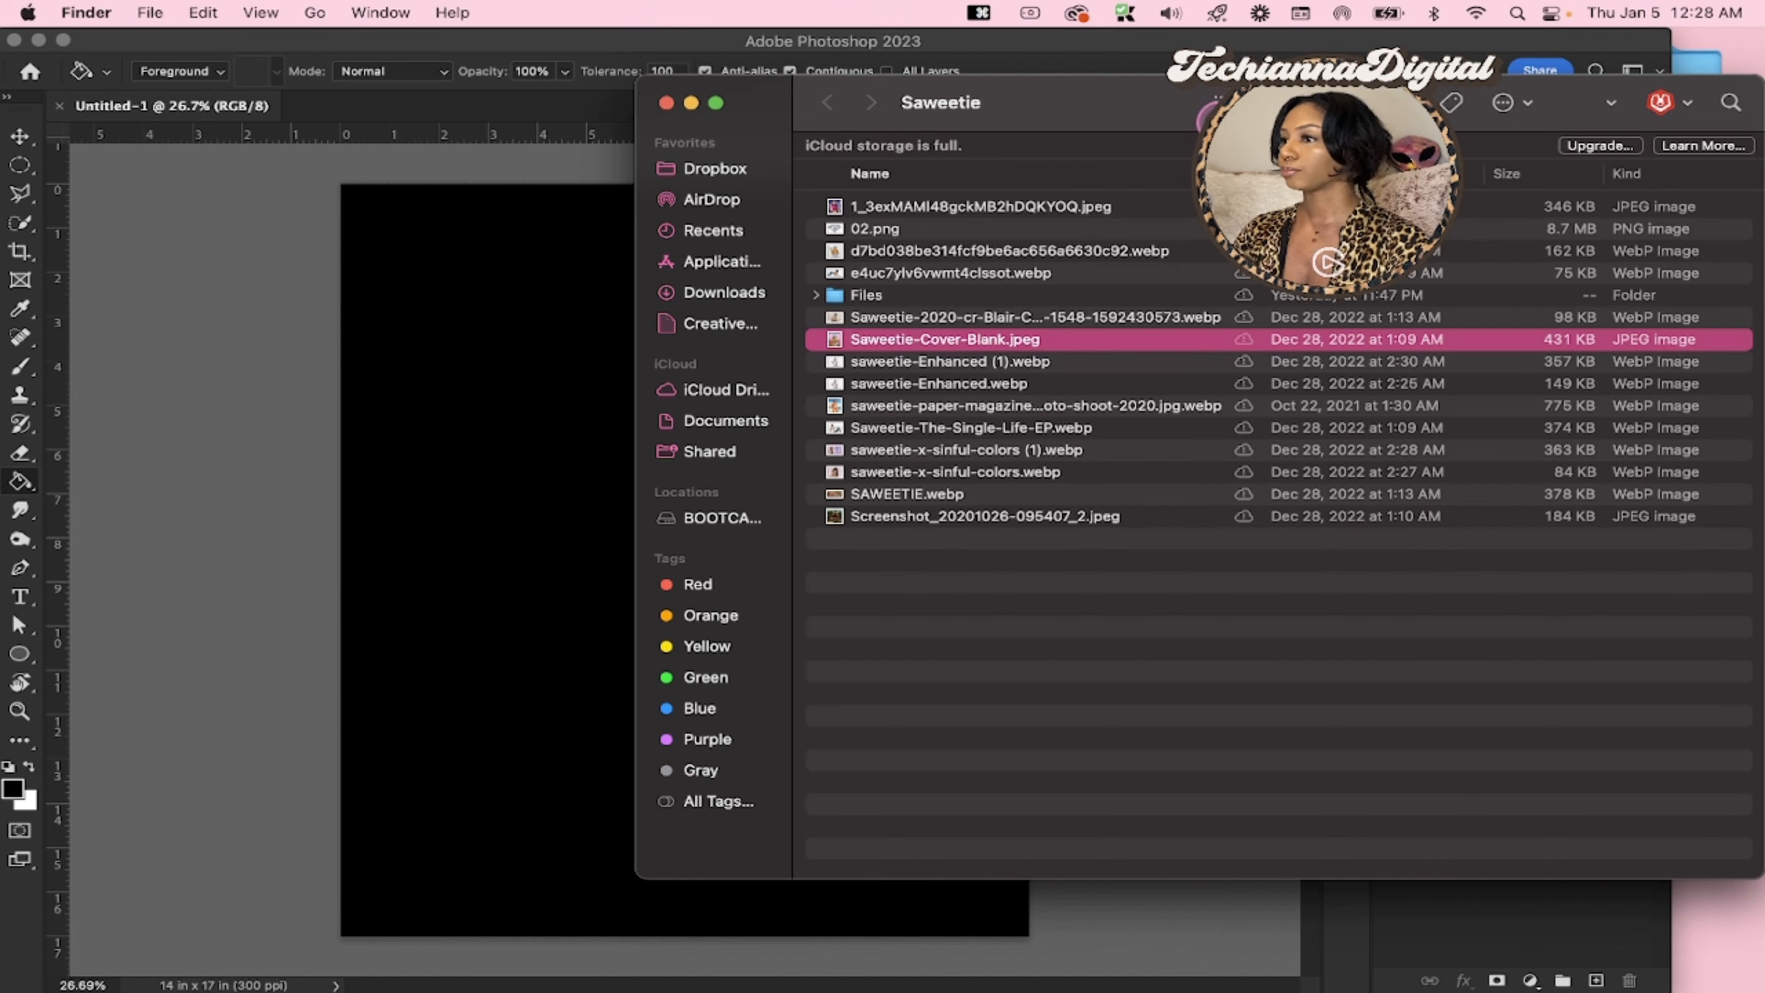
{"action": "left_click", "coordinate": [1221, 89]}
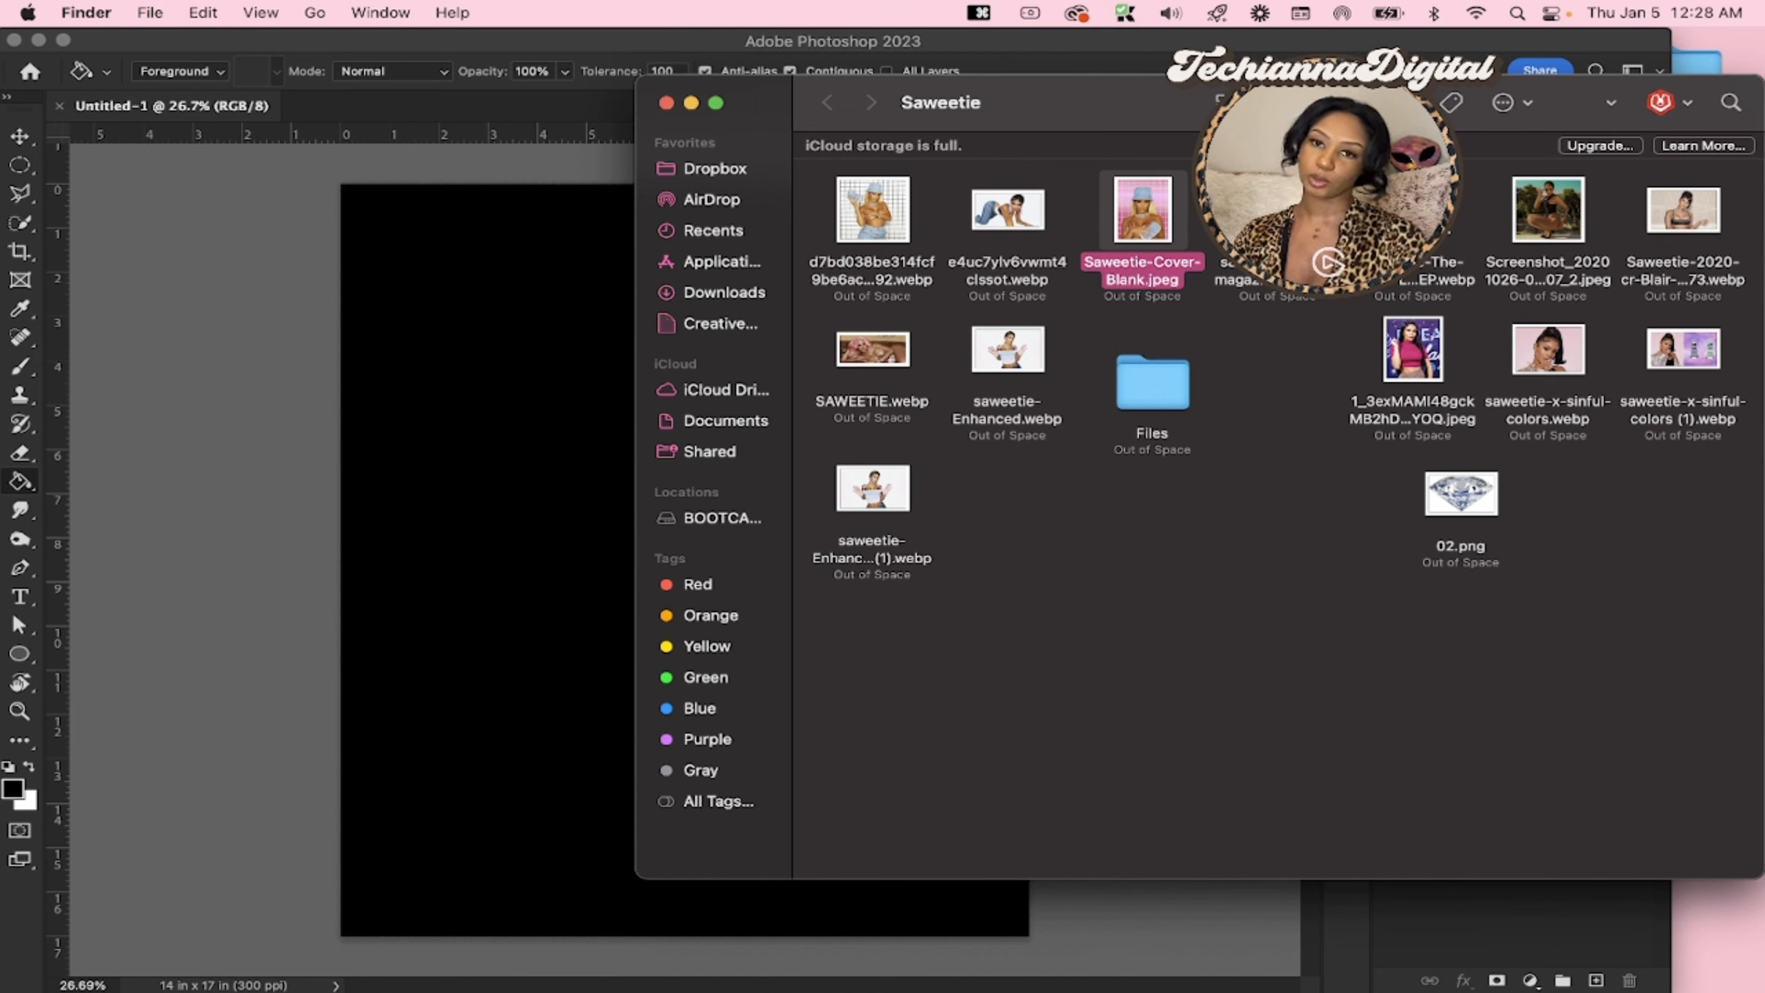
{"action": "left_click", "coordinate": [1448, 501]}
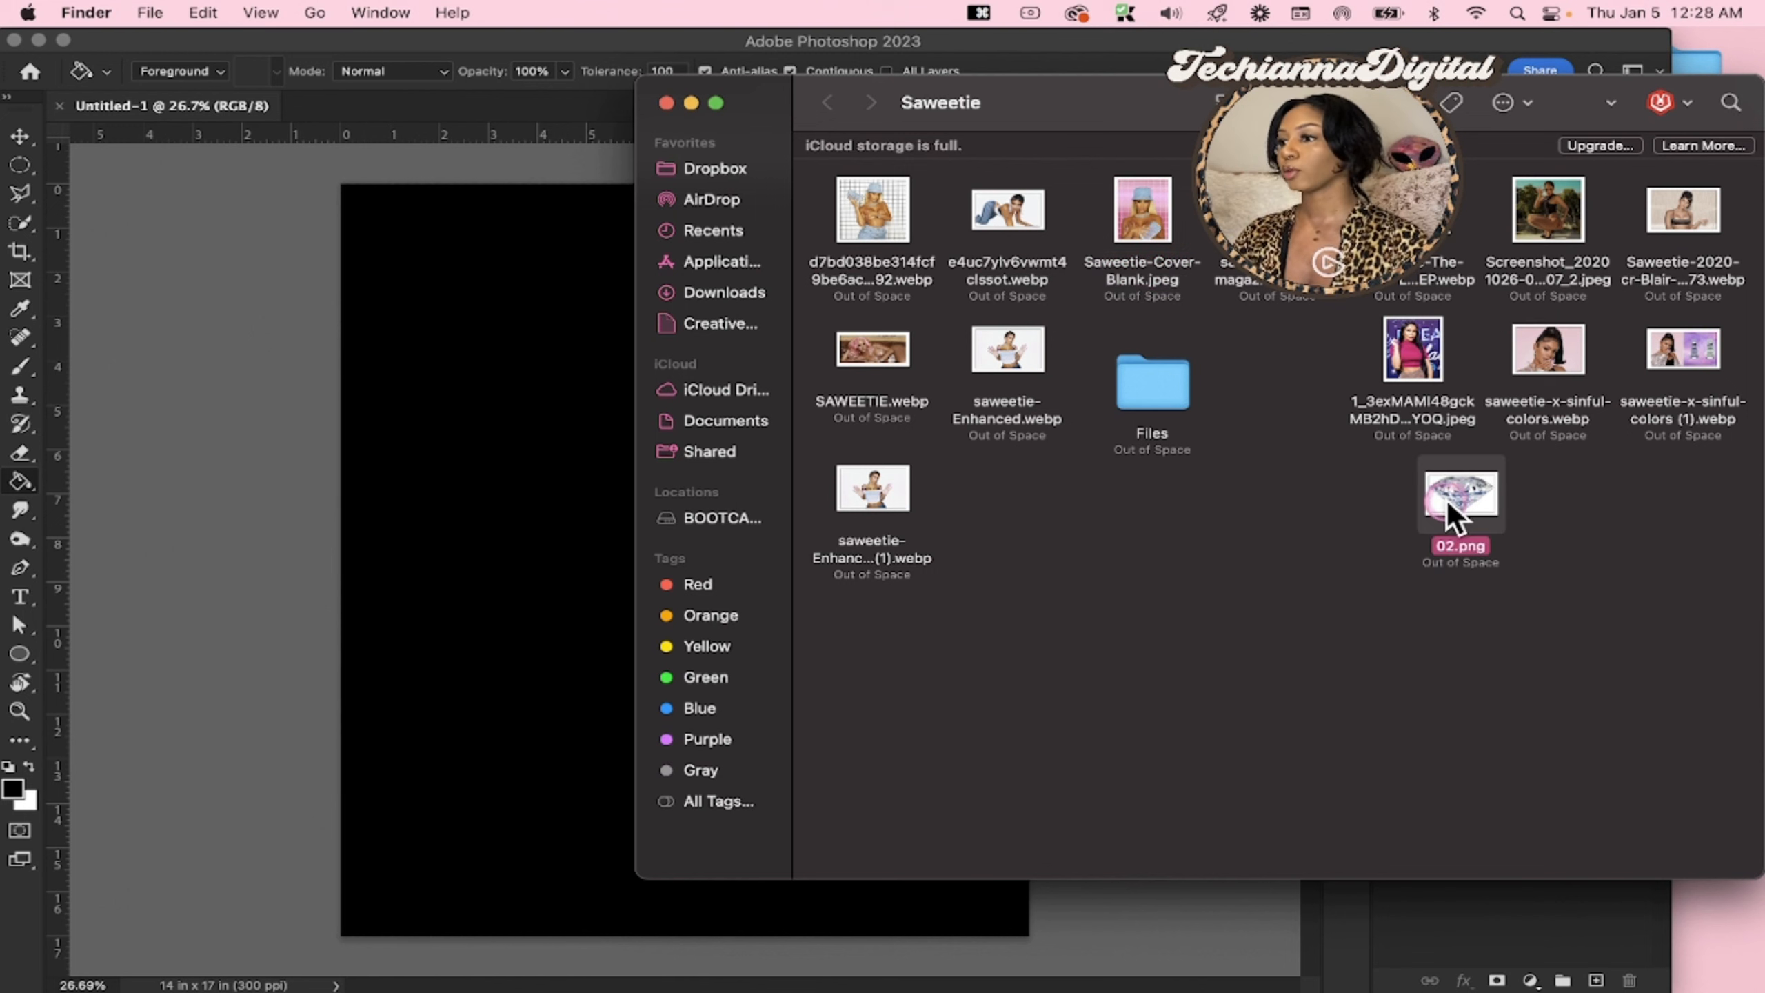
{"action": "left_click_drag", "start_coordinate": [1026, 513], "coordinate": [1063, 495]}
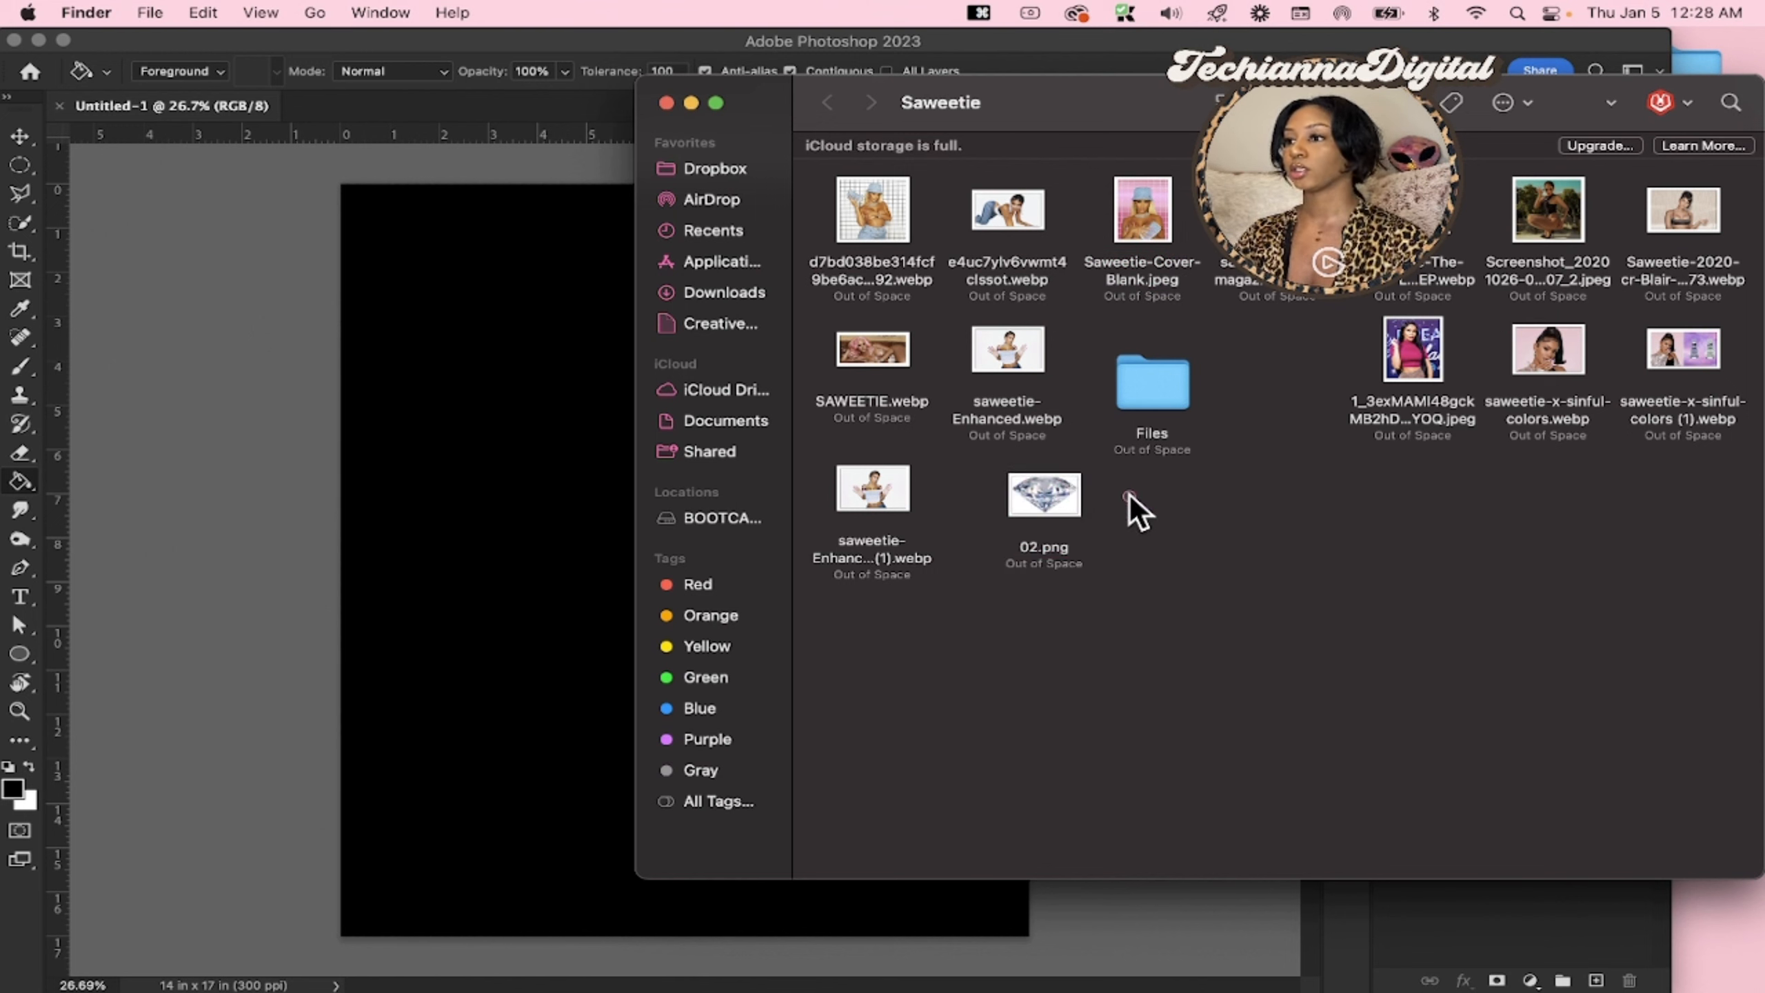
{"action": "left_click", "coordinate": [1129, 498]}
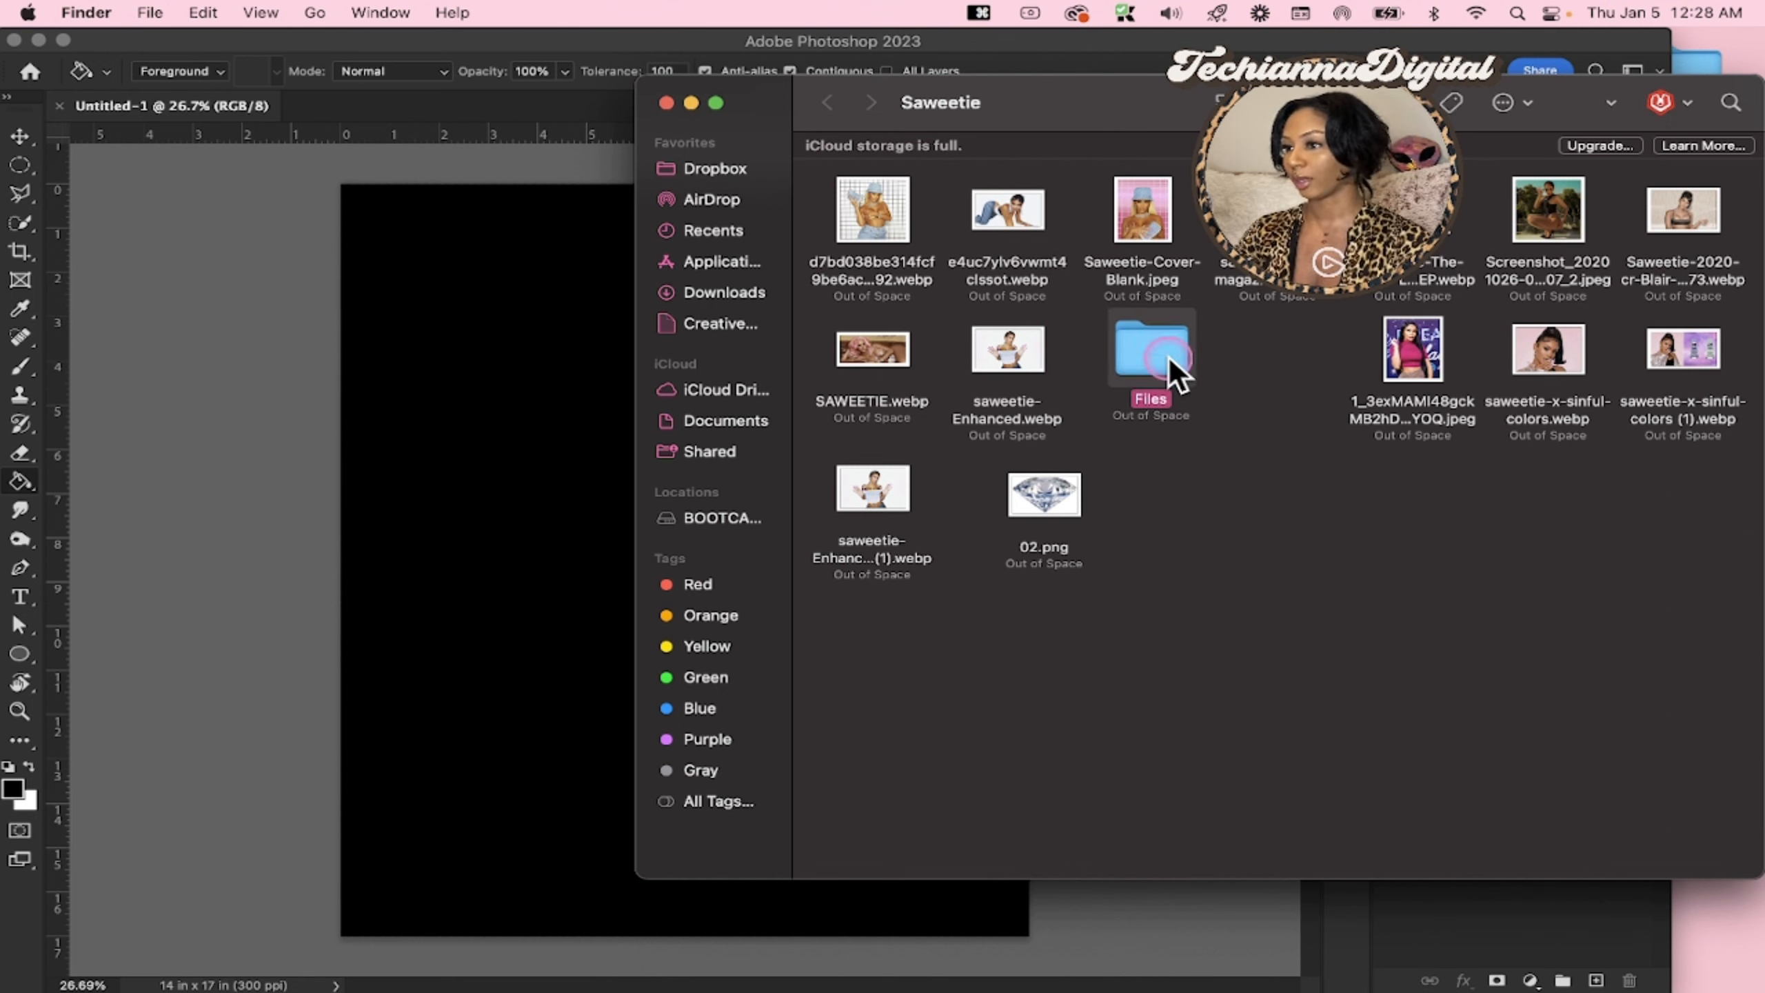
View the diamond image 02.png at full size in Preview, and close it
{"action": "left_click", "coordinate": [1058, 489]}
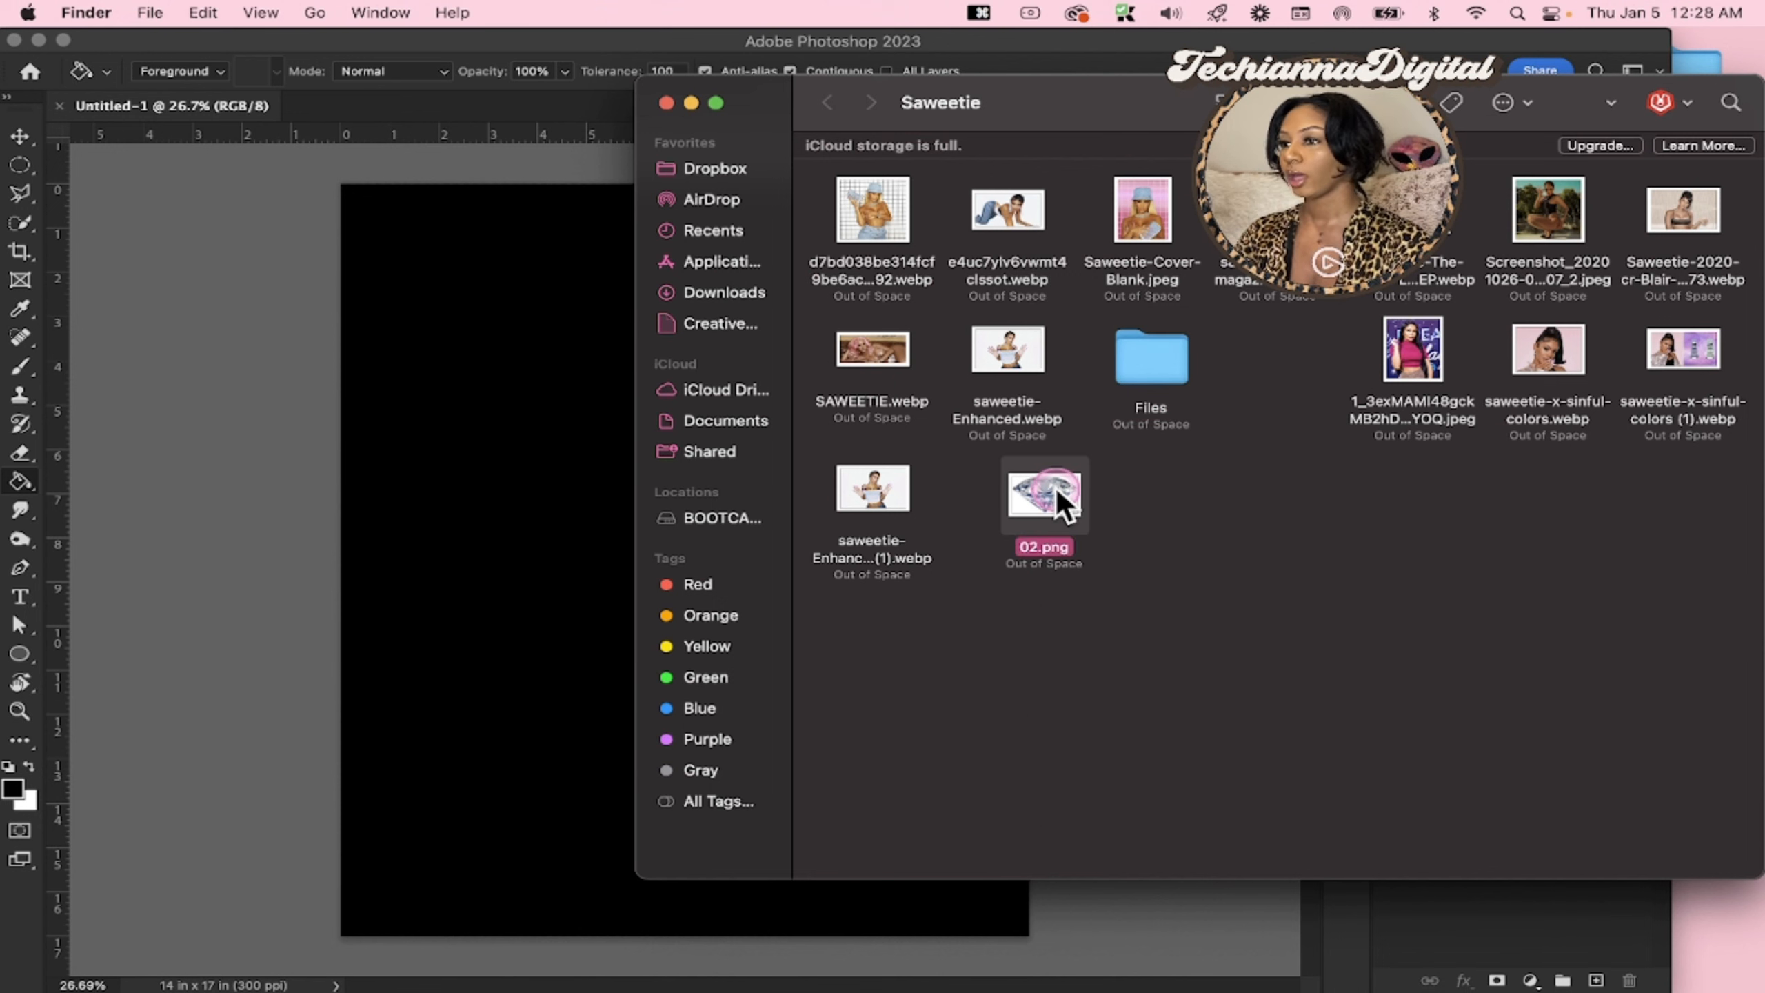
{"action": "double_click", "coordinate": [1056, 488]}
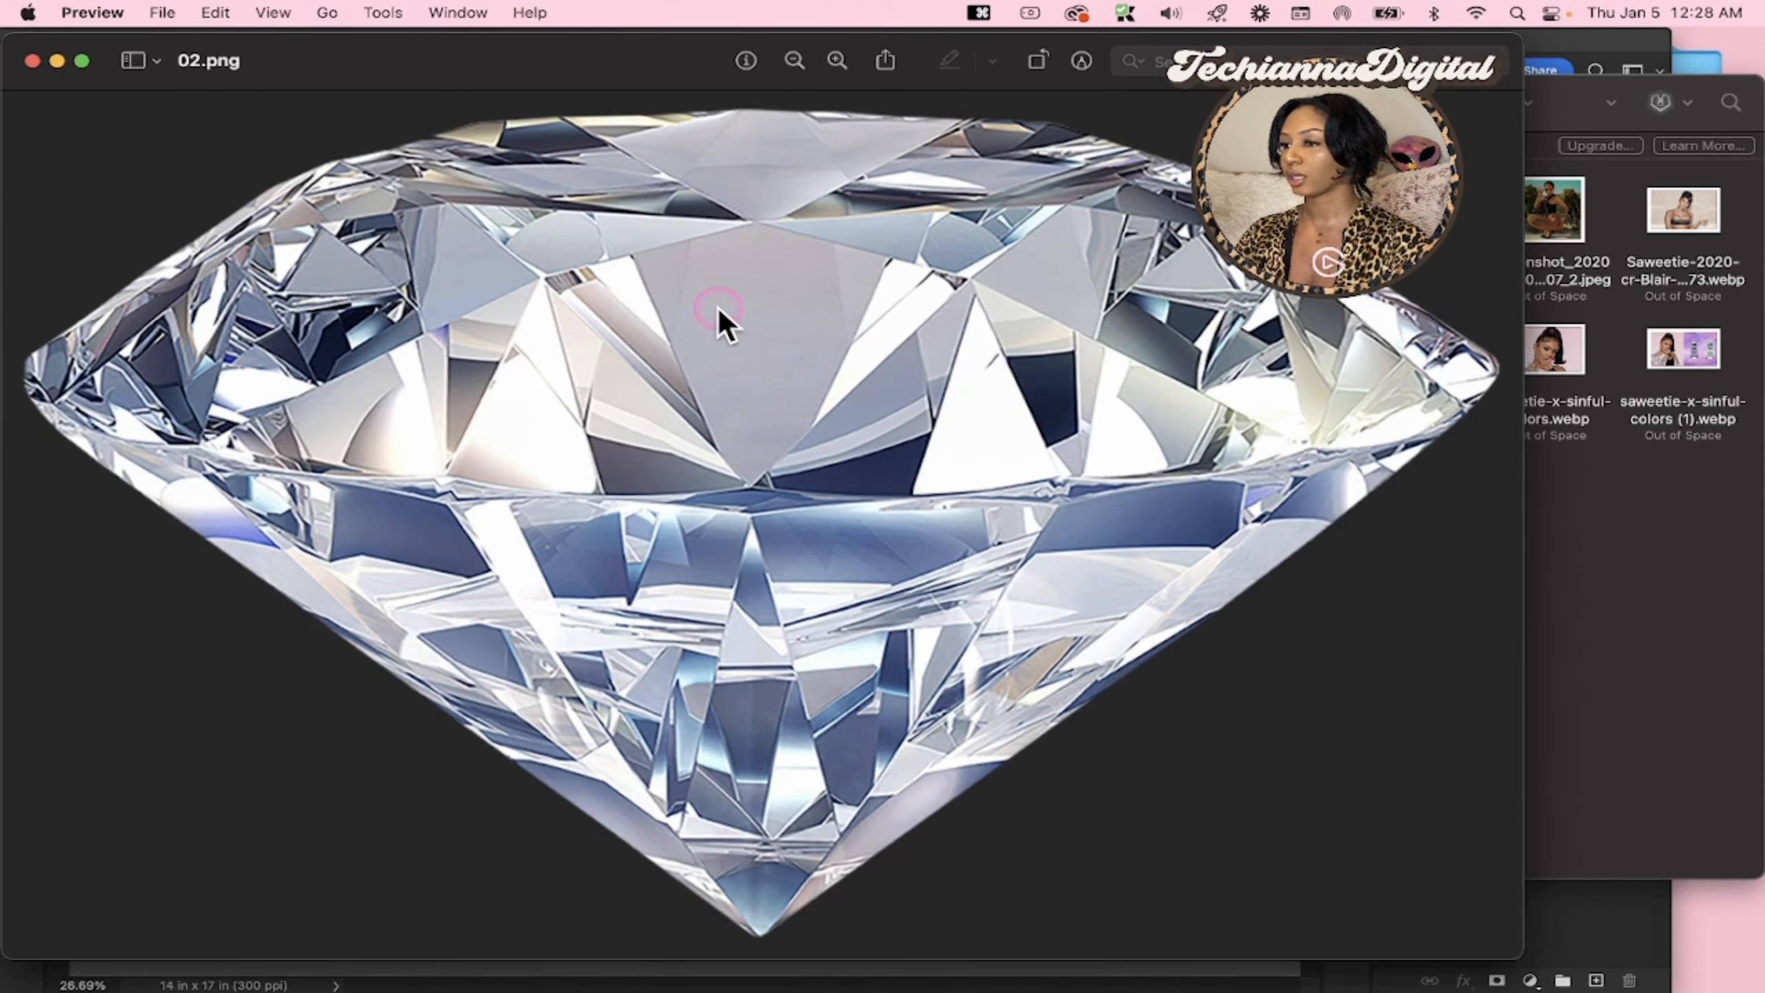
{"action": "left_click", "coordinate": [80, 72]}
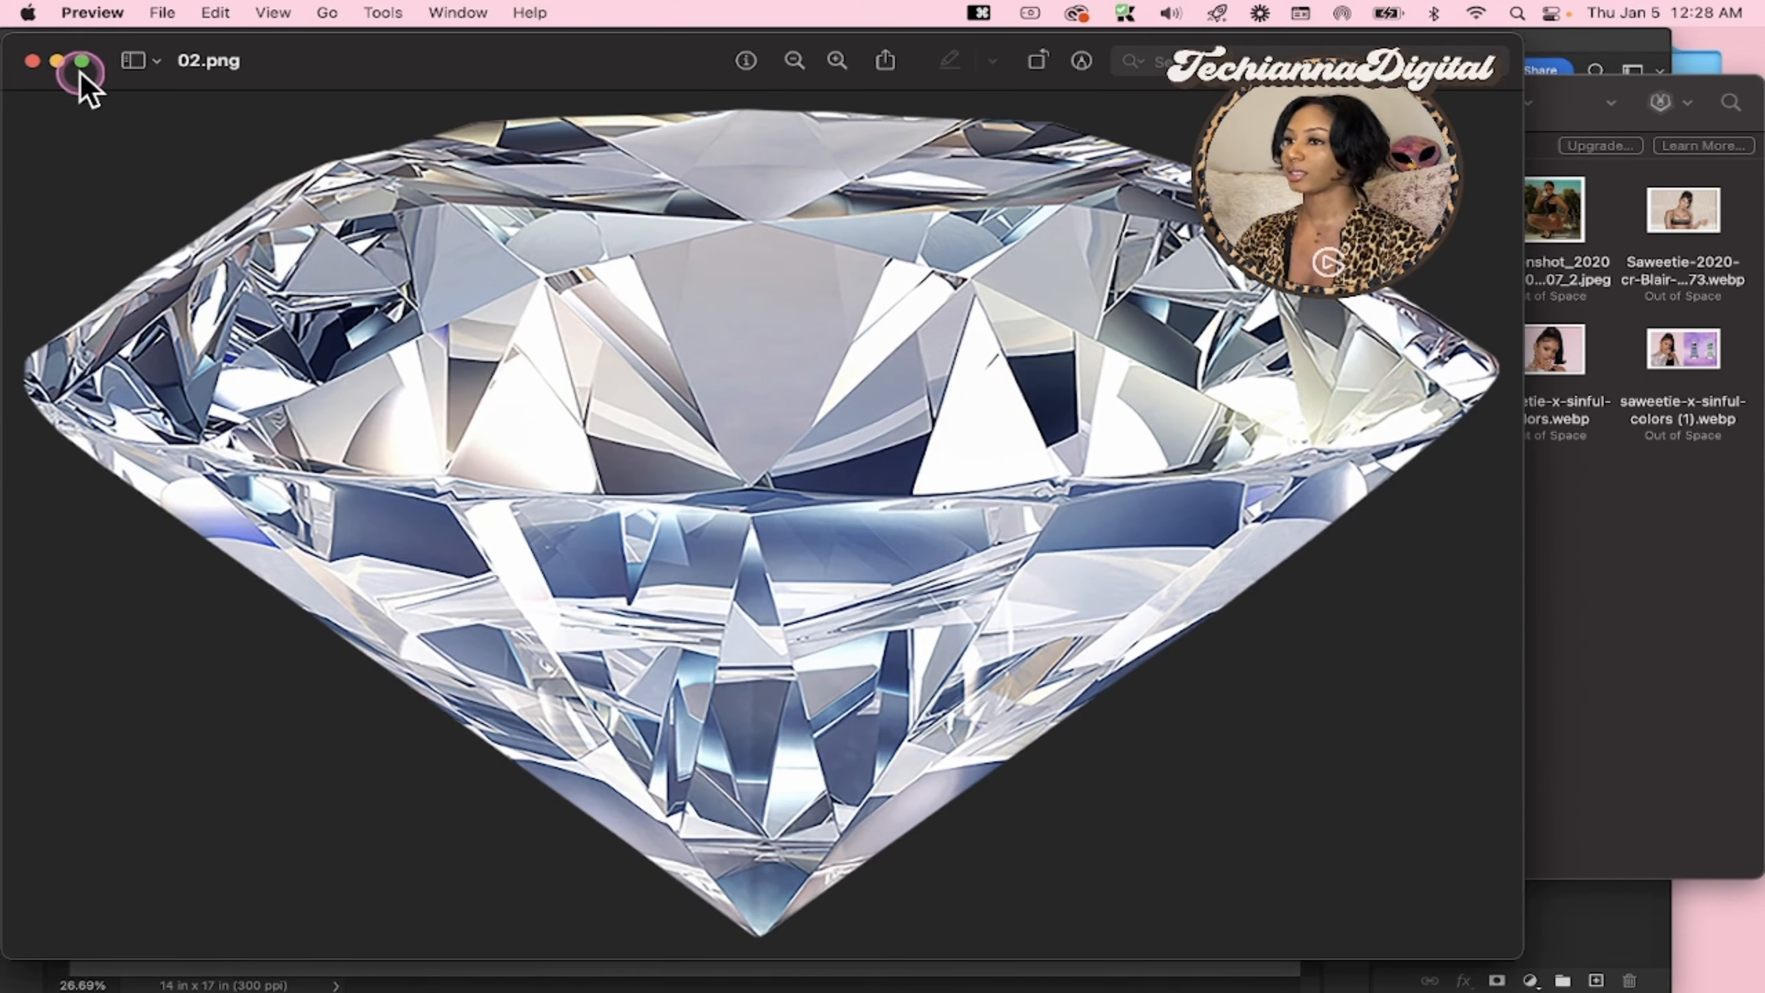
{"action": "left_click", "coordinate": [33, 61]}
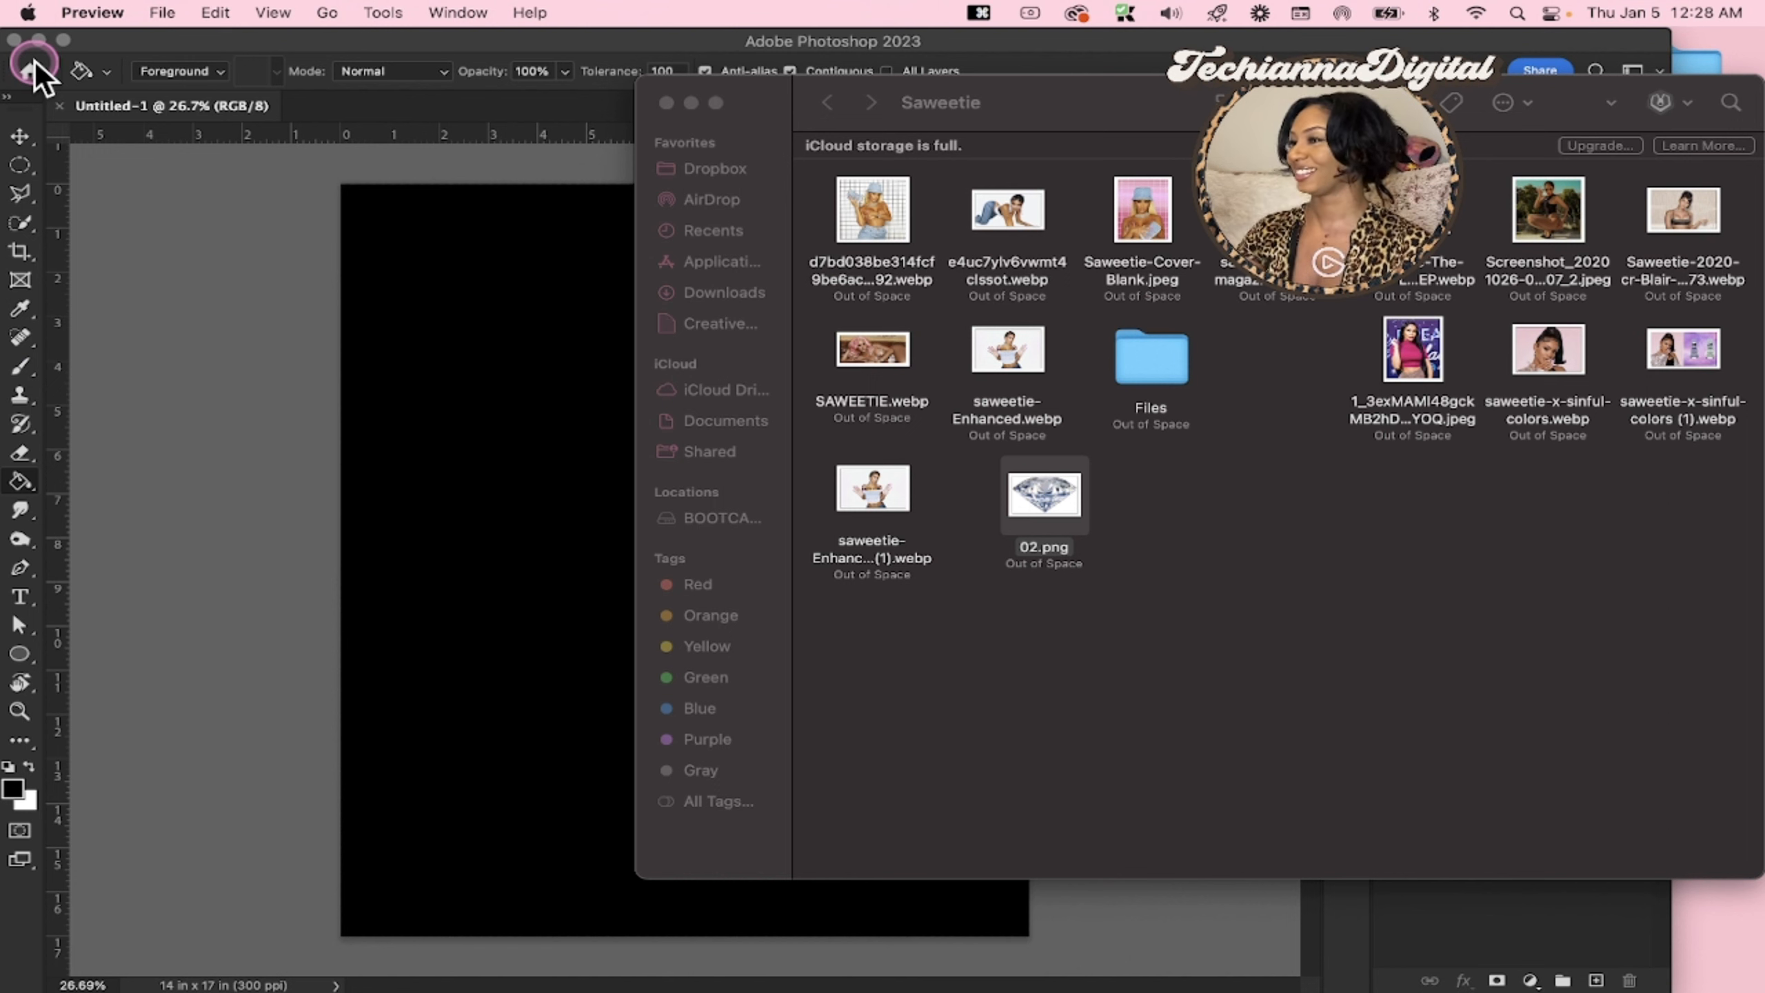
Place Saweetie-Cover-Blank.jpeg from the Finder folder into the black Photoshop document and activate the Move tool
{"action": "left_click", "coordinate": [1008, 107]}
{"action": "left_click_drag", "start_coordinate": [1041, 106], "coordinate": [1039, 76]}
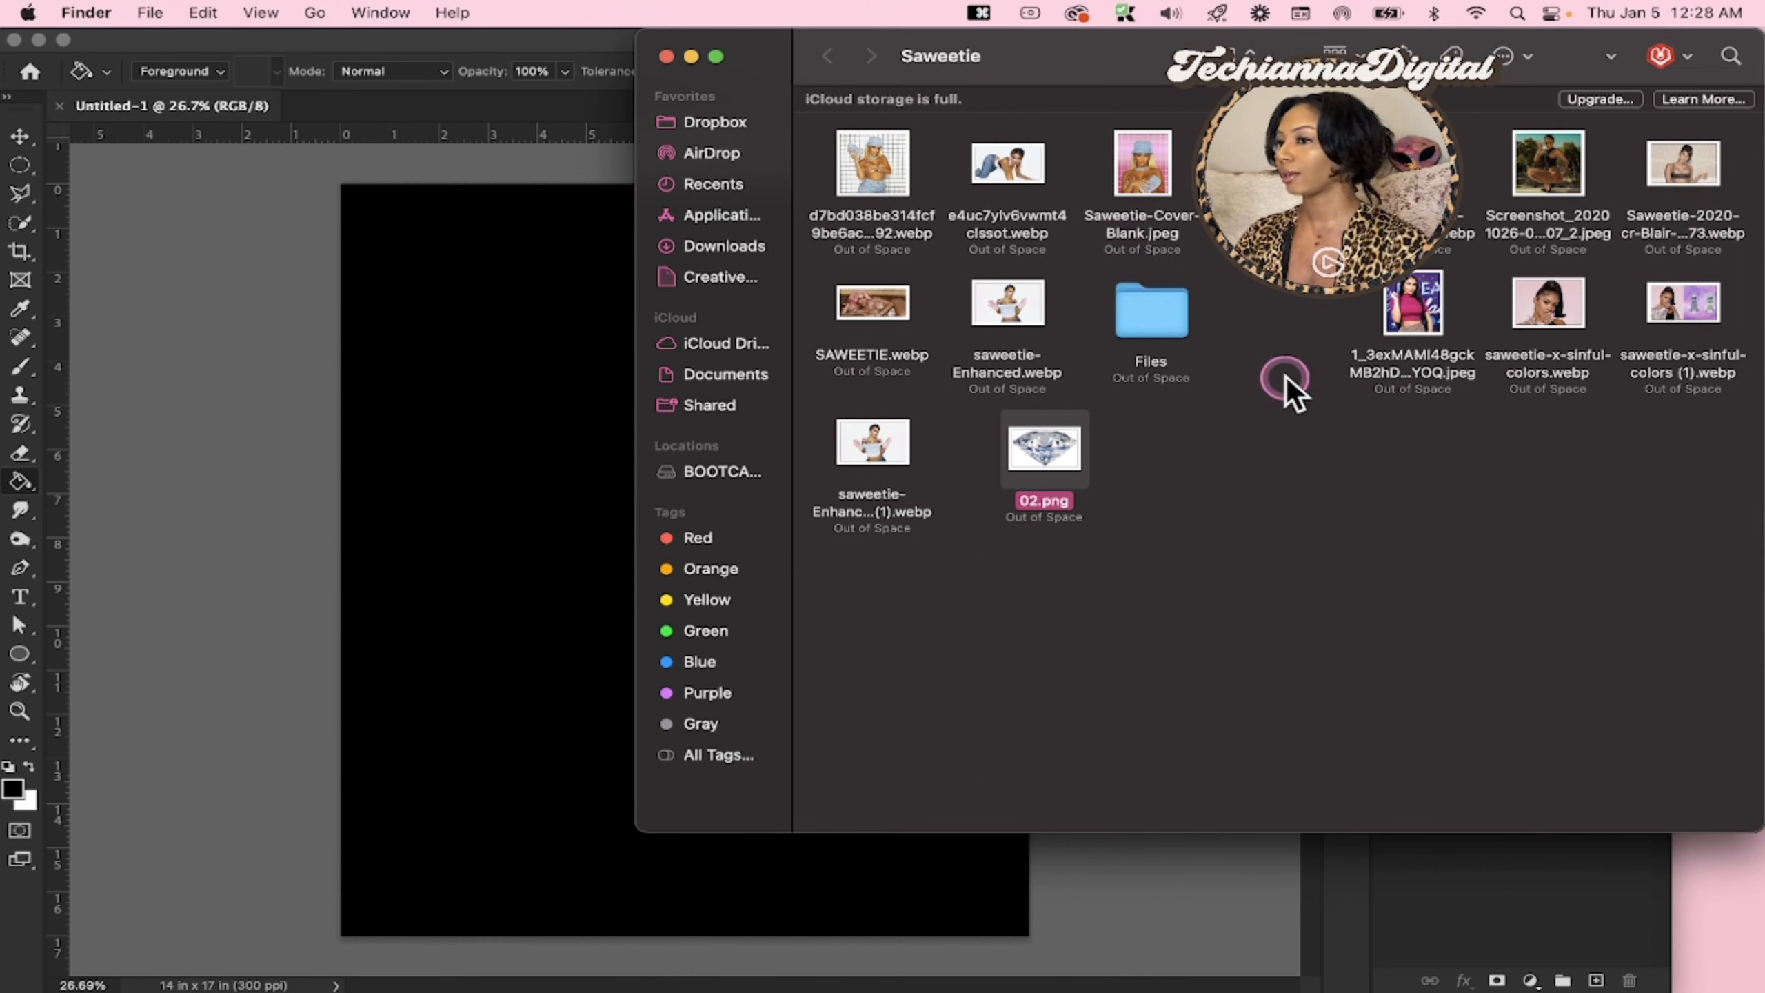
{"action": "left_click", "coordinate": [1140, 174]}
{"action": "left_click", "coordinate": [1145, 170]}
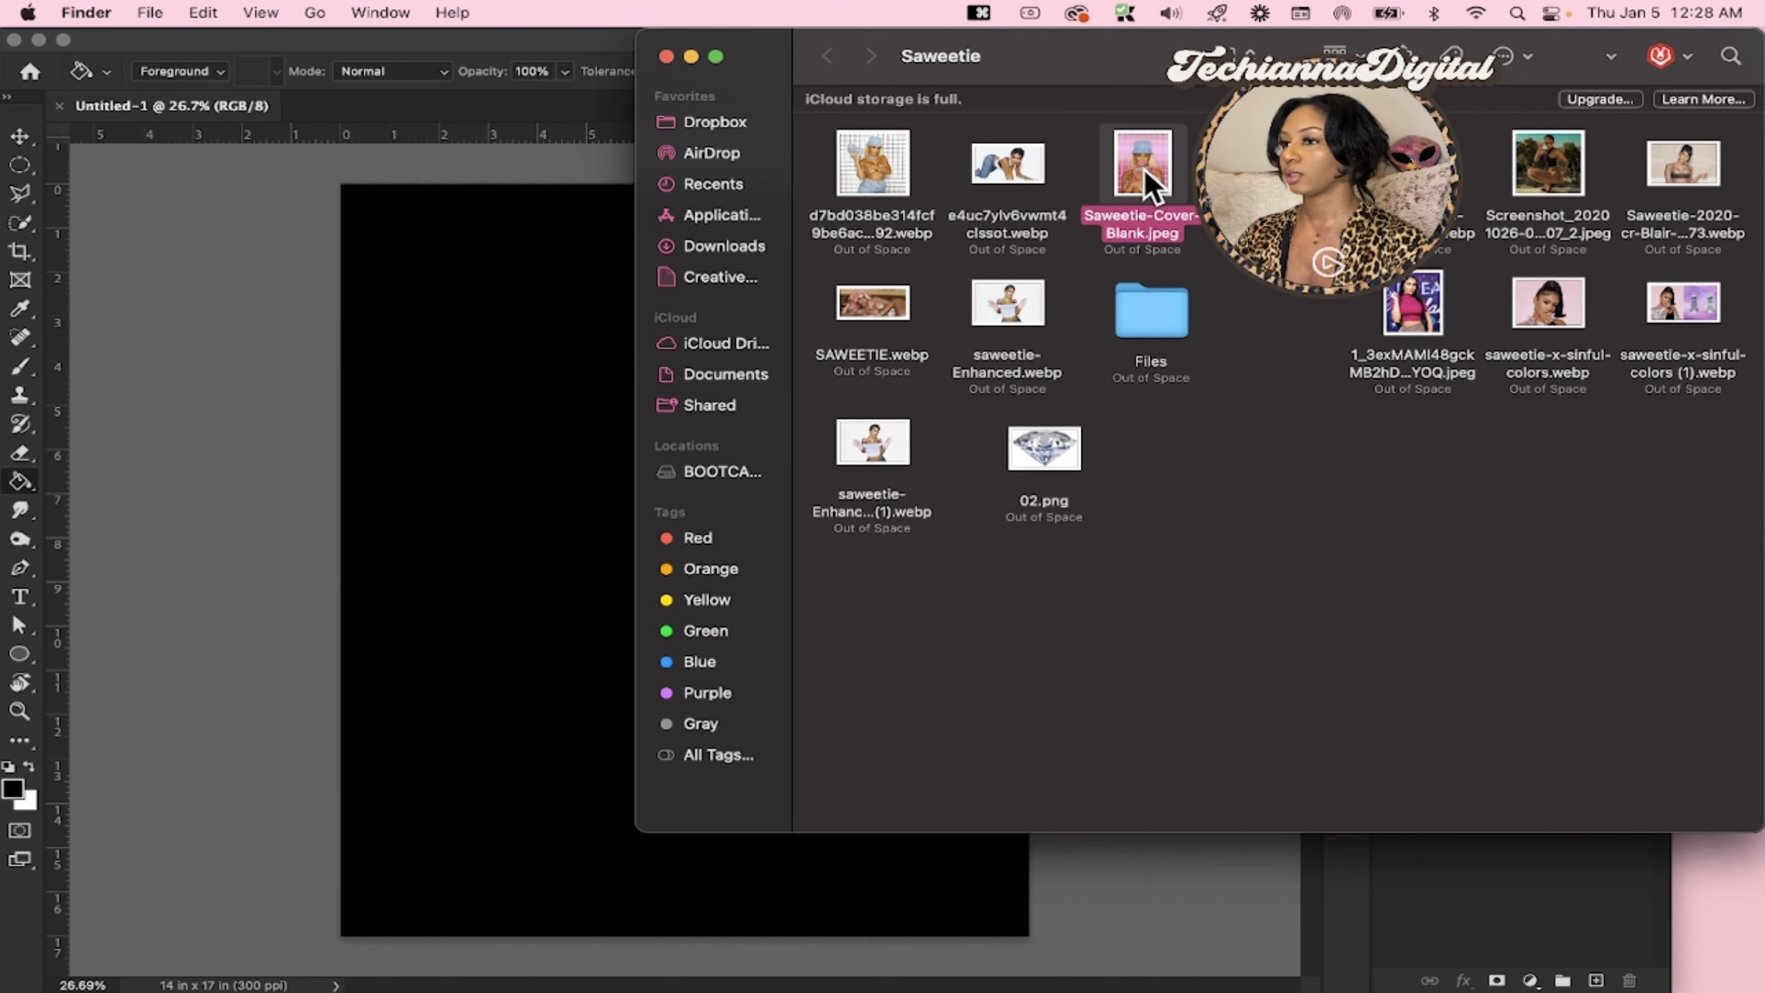
{"action": "left_click_drag", "start_coordinate": [1144, 168], "coordinate": [427, 662]}
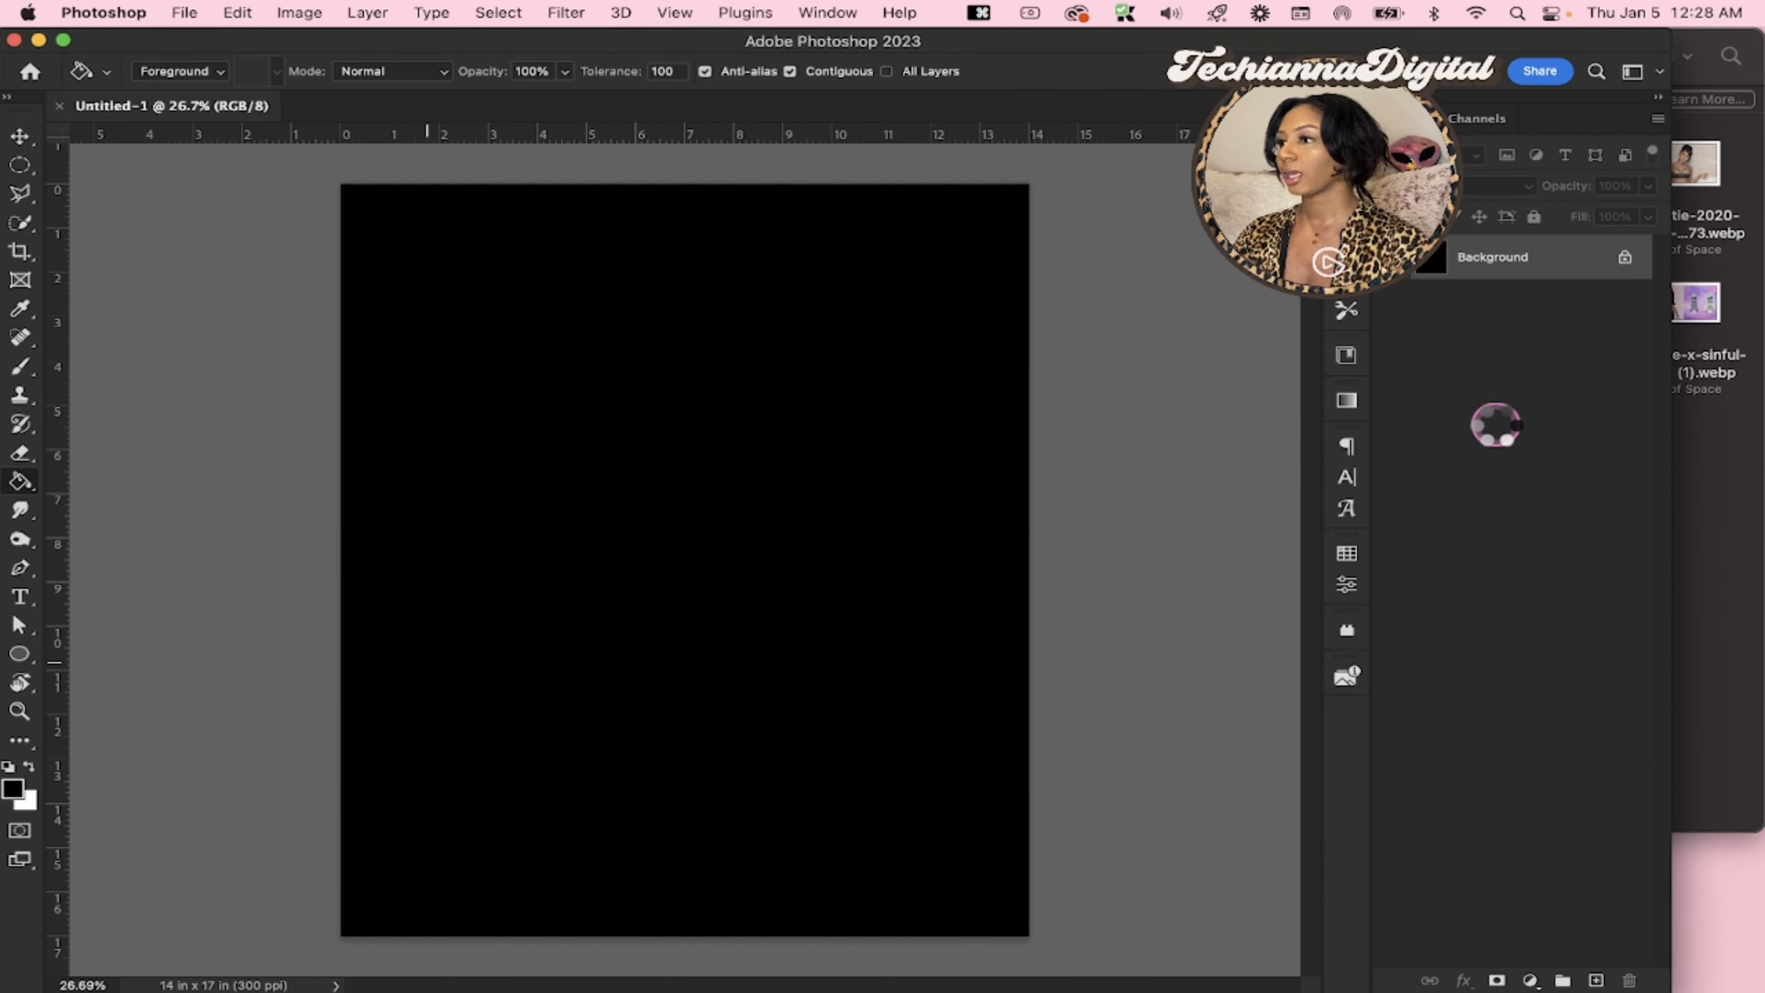
{"action": "key", "text": "Return"}
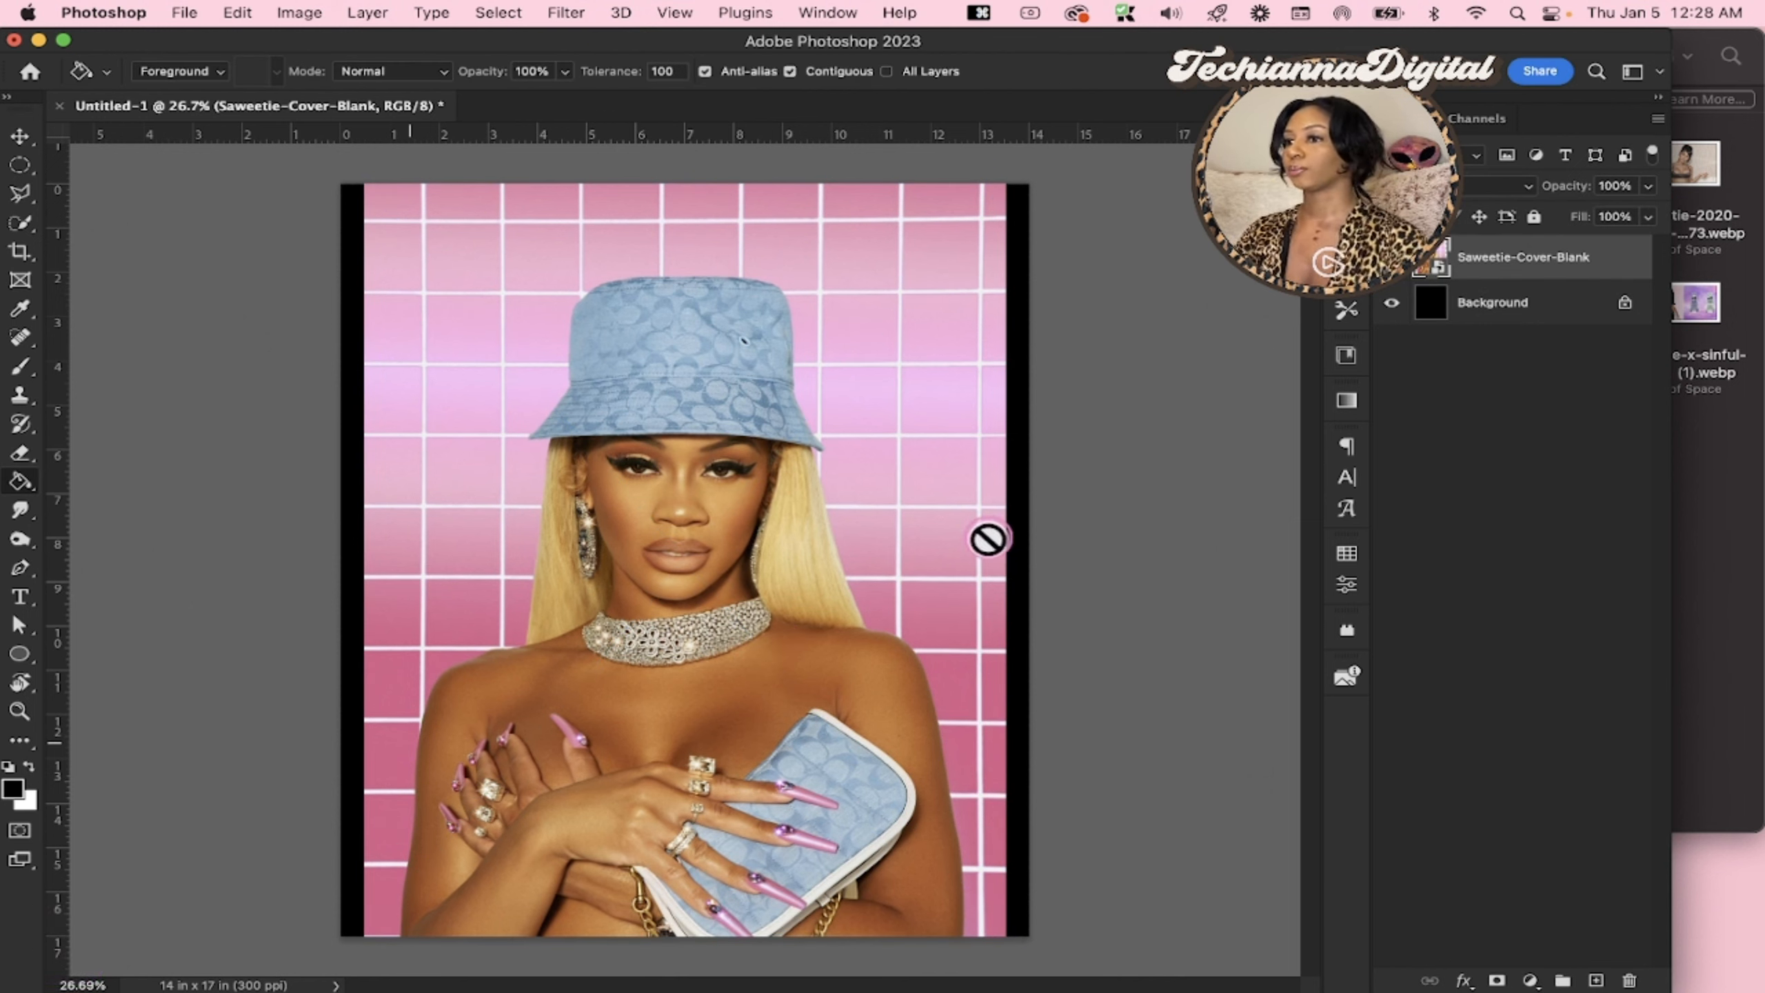
{"action": "key", "text": "v"}
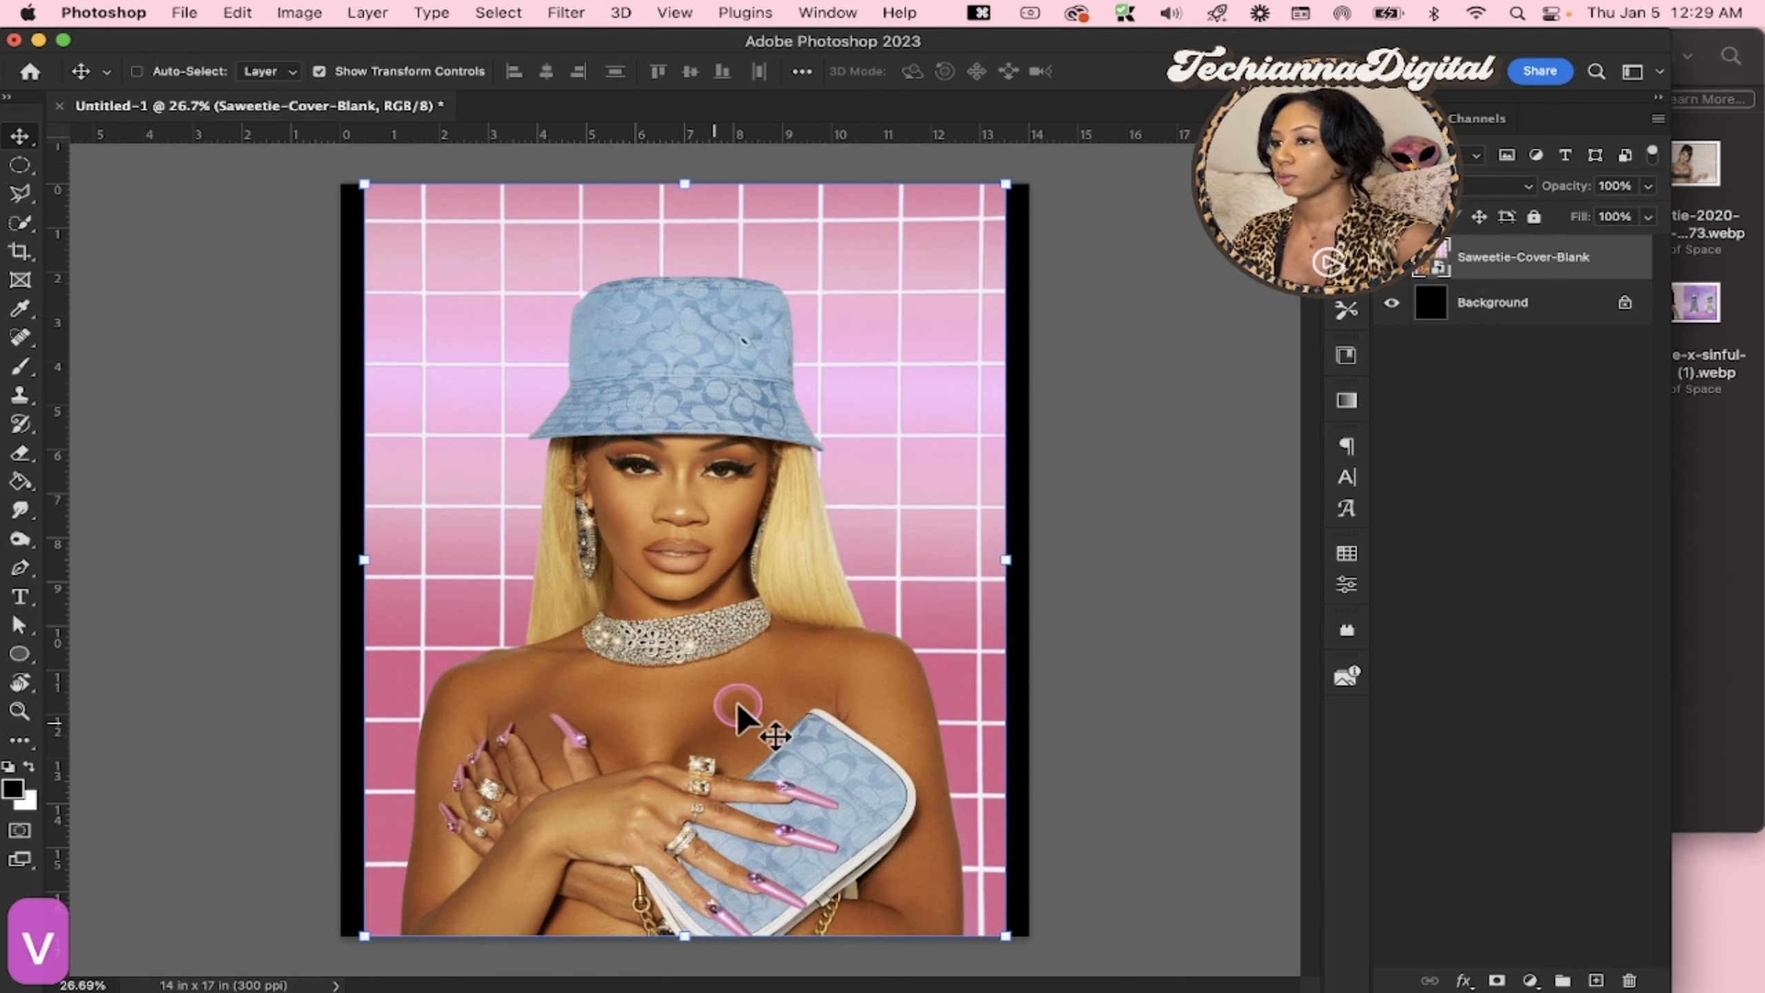
Place the white-grid photo d7bd038be314fcf9be6ac656a6630c92.webp from the Saweetie folder as a layer above the cover image
{"action": "left_click", "coordinate": [1702, 503]}
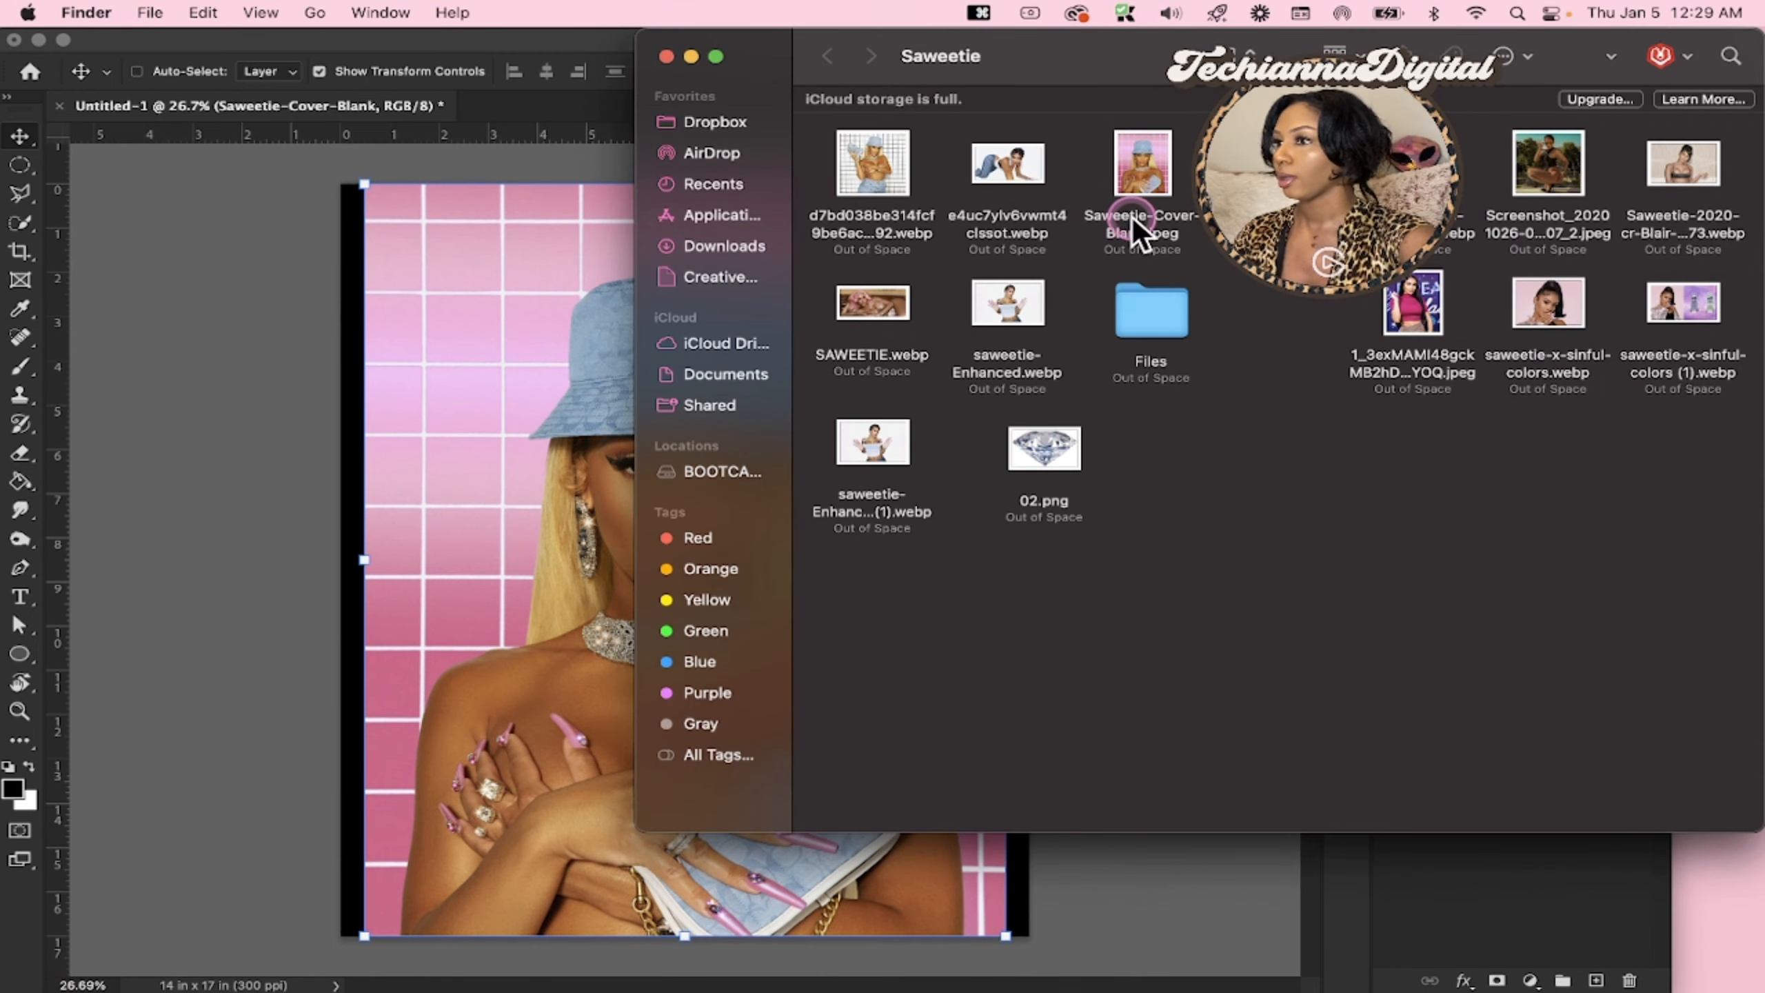
{"action": "left_click", "coordinate": [885, 174]}
{"action": "left_click_drag", "start_coordinate": [886, 177], "coordinate": [351, 777]}
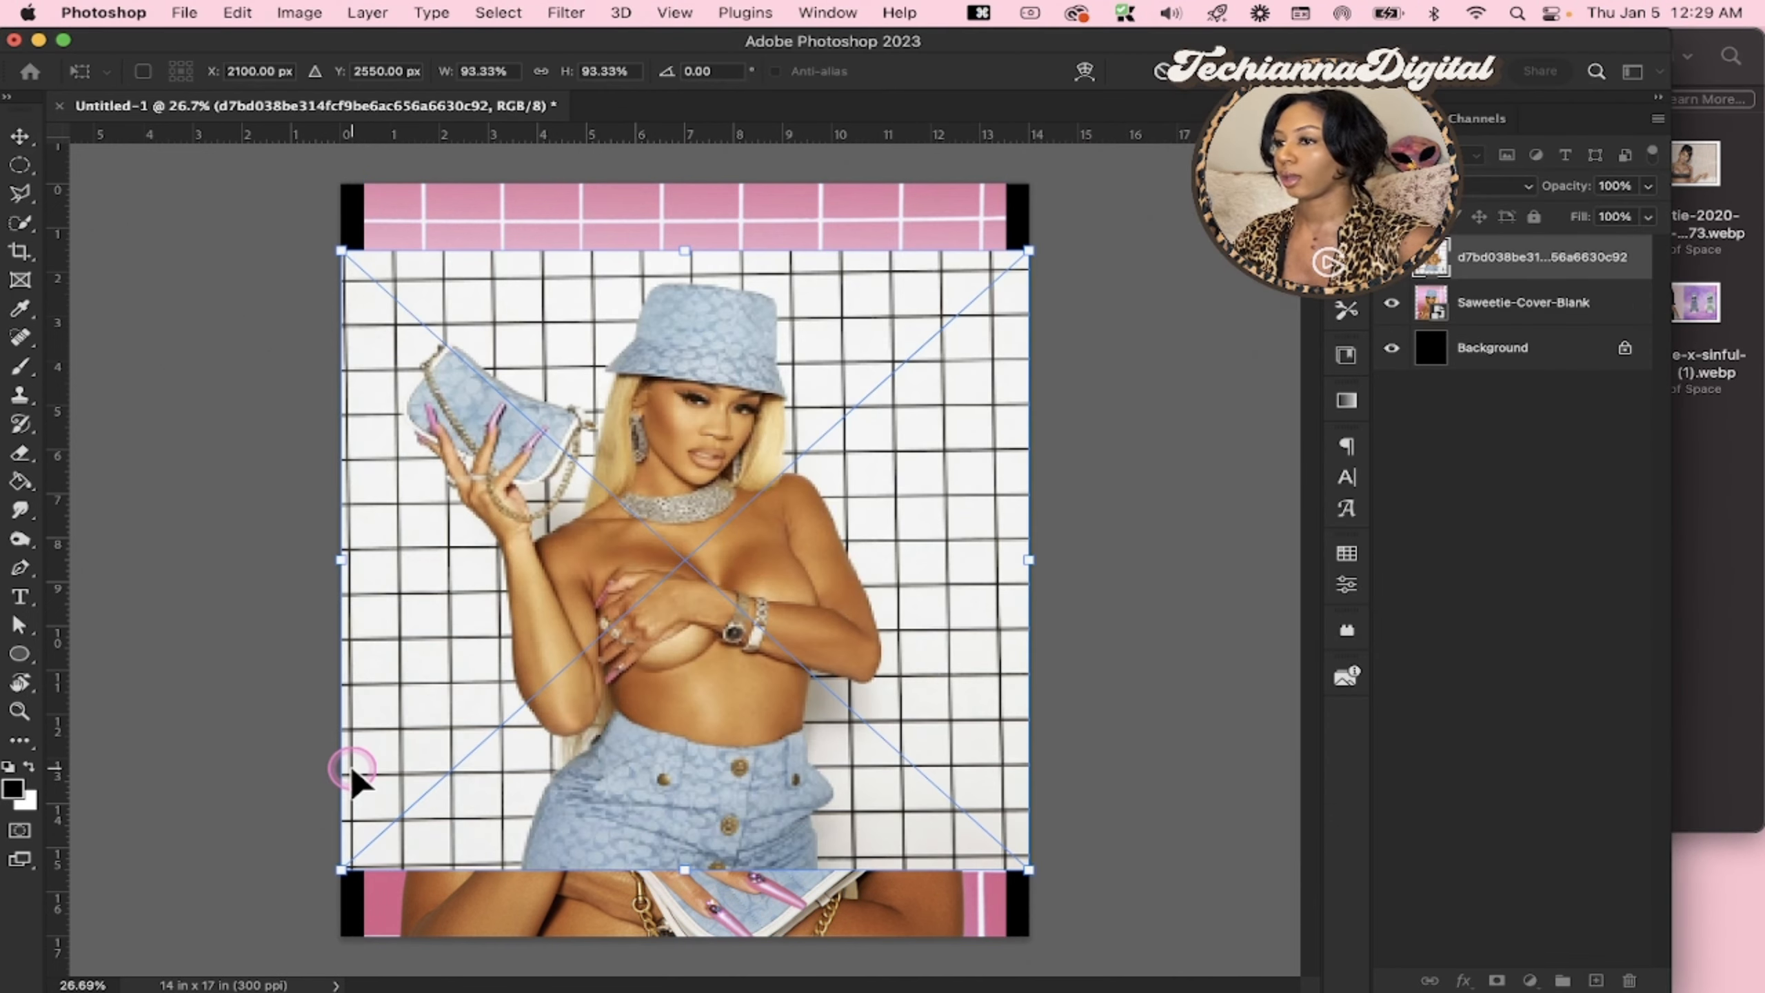
{"action": "key", "text": "Return"}
Return to Finder, view the magenta-top photo 1_3exMAMI48gckMB2hDQKYOQ.jpeg at full size in Preview, and close it
{"action": "left_click", "coordinate": [1702, 257]}
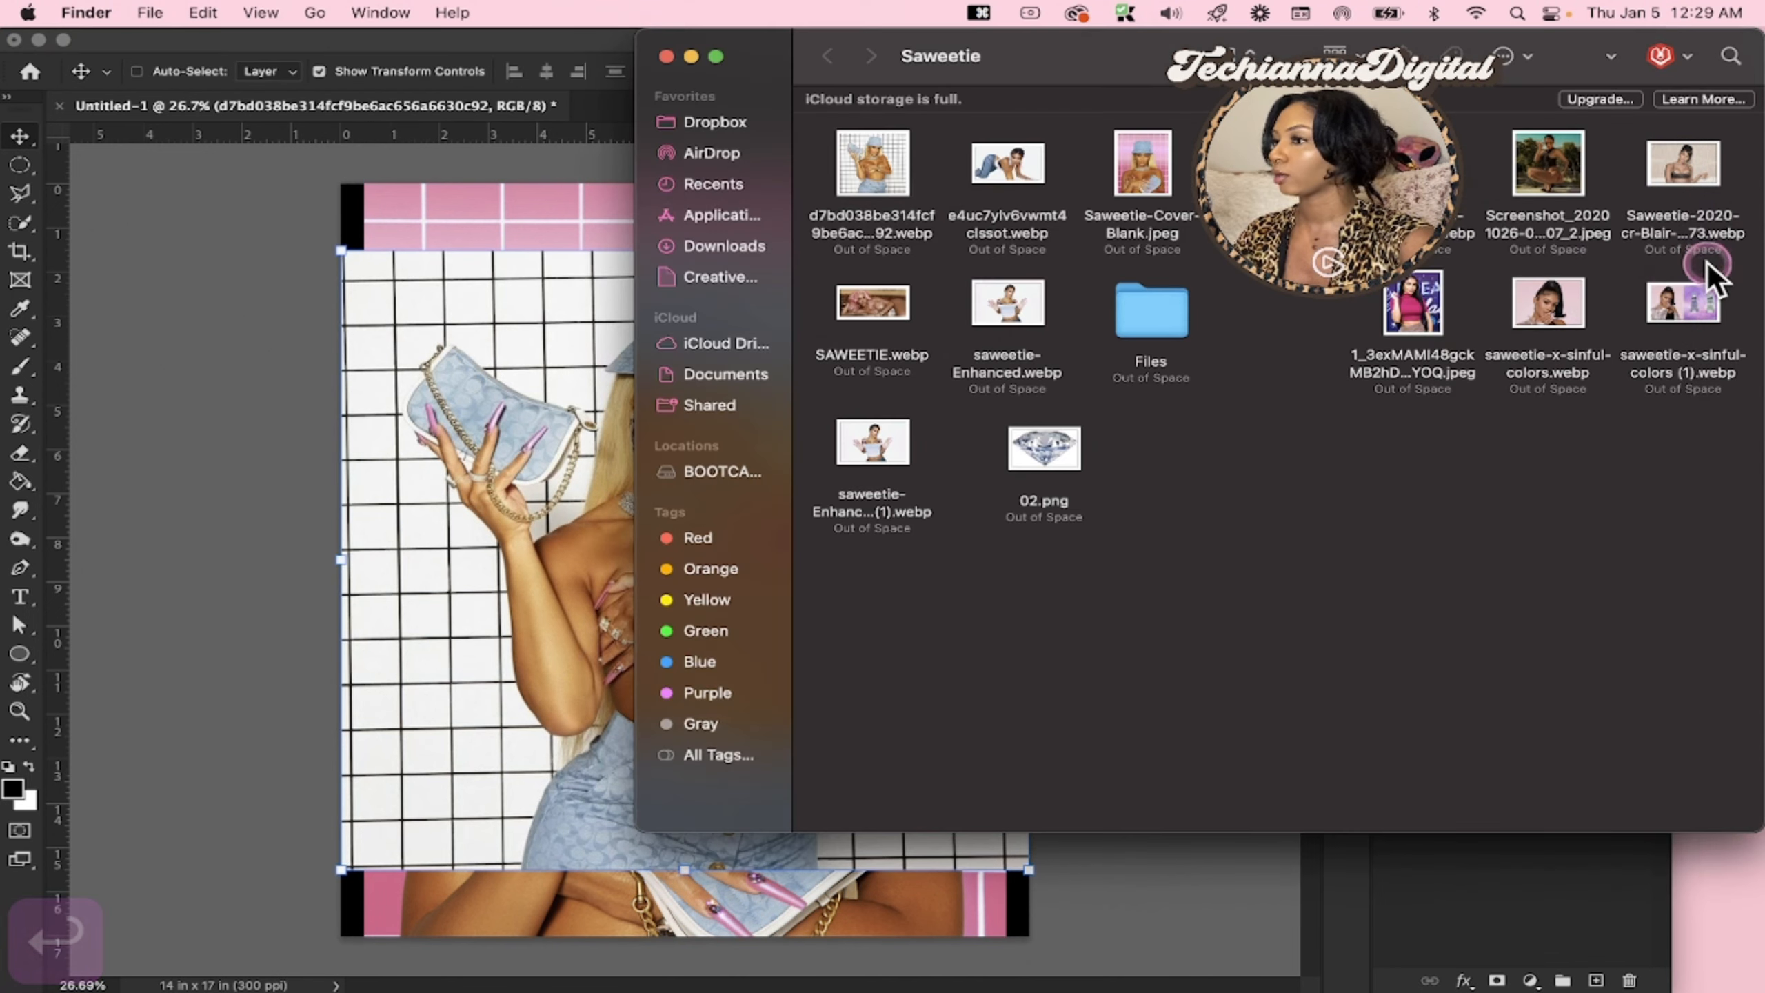
{"action": "left_click", "coordinate": [1452, 314]}
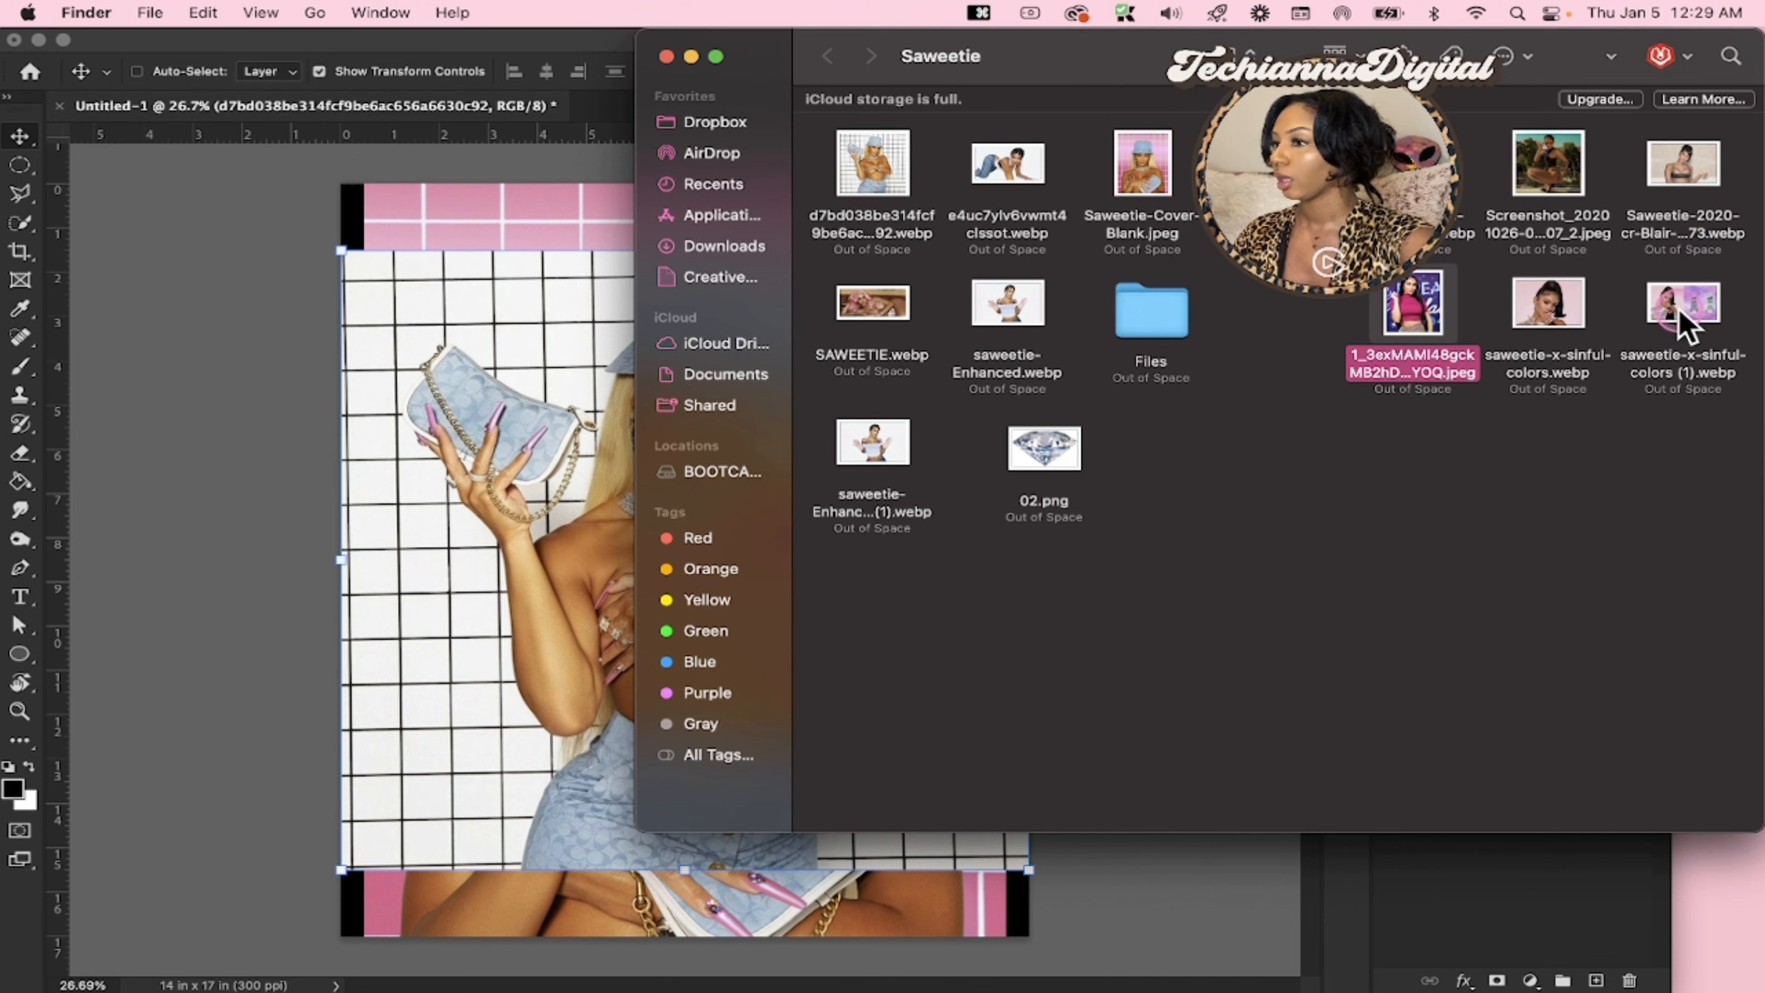
{"action": "double_click", "coordinate": [1419, 296]}
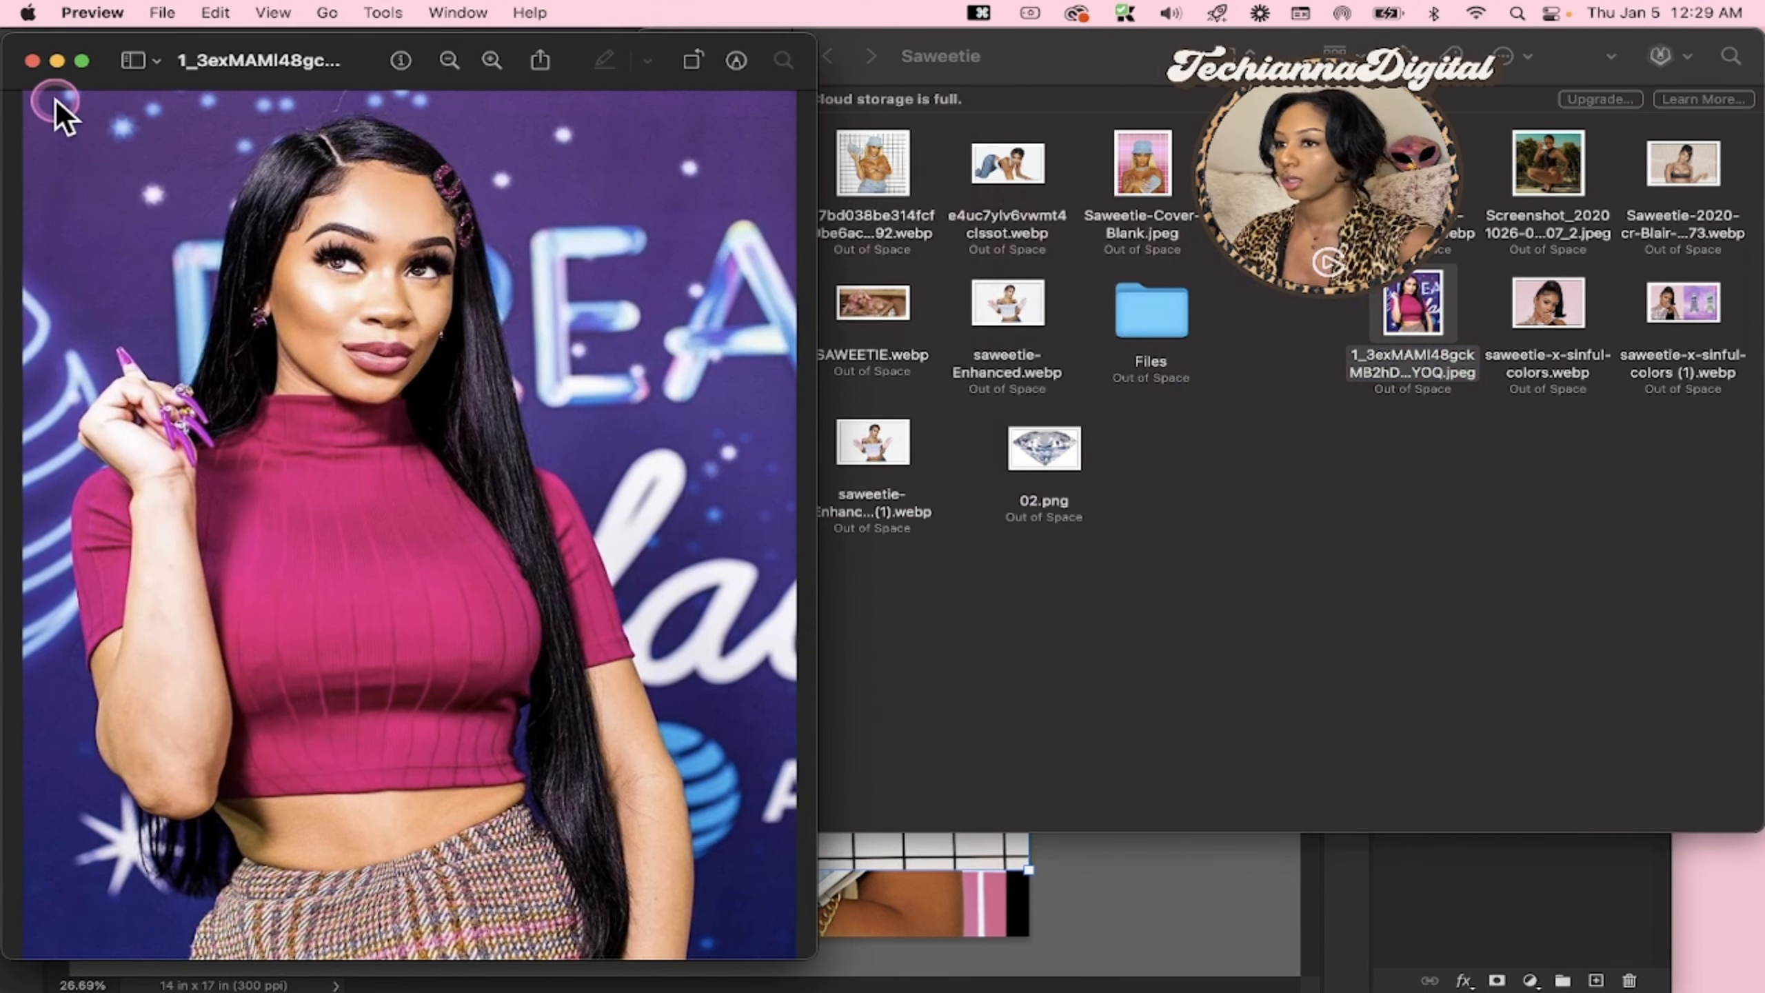
{"action": "left_click", "coordinate": [31, 61]}
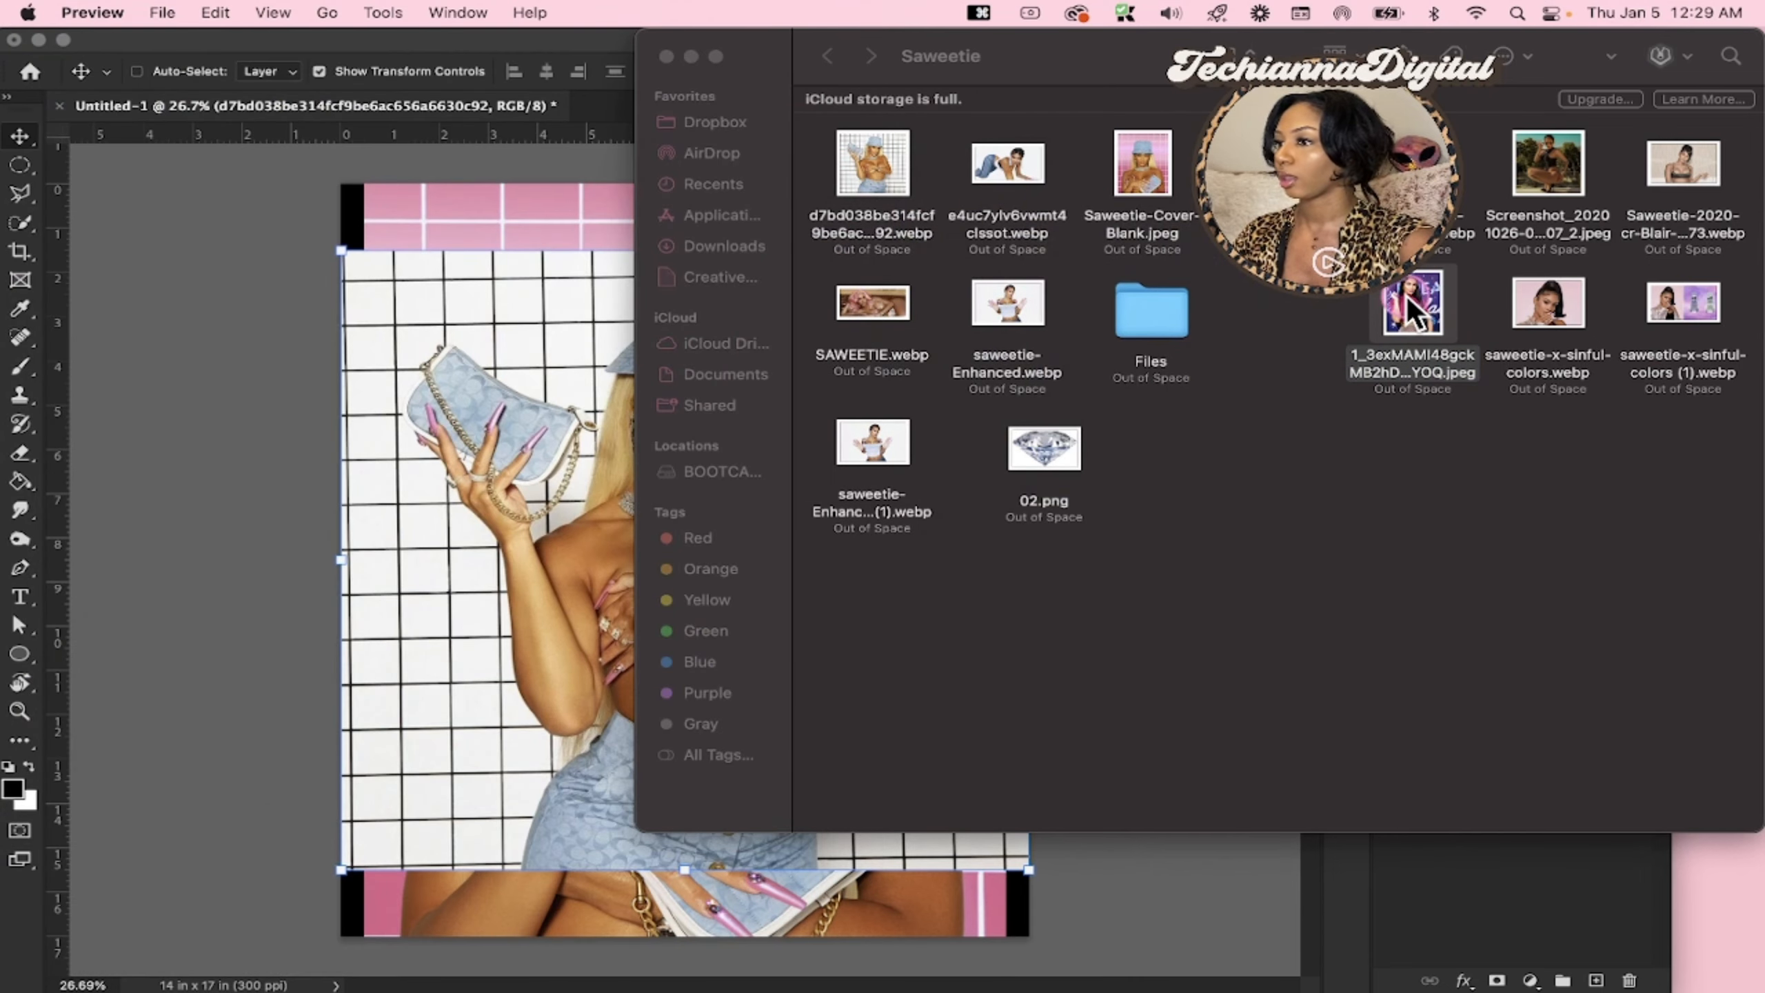
Compare the cover image with the white-grid photo by hiding the white-grid layer and showing it again
{"action": "left_click_drag", "start_coordinate": [1406, 296], "coordinate": [1020, 404]}
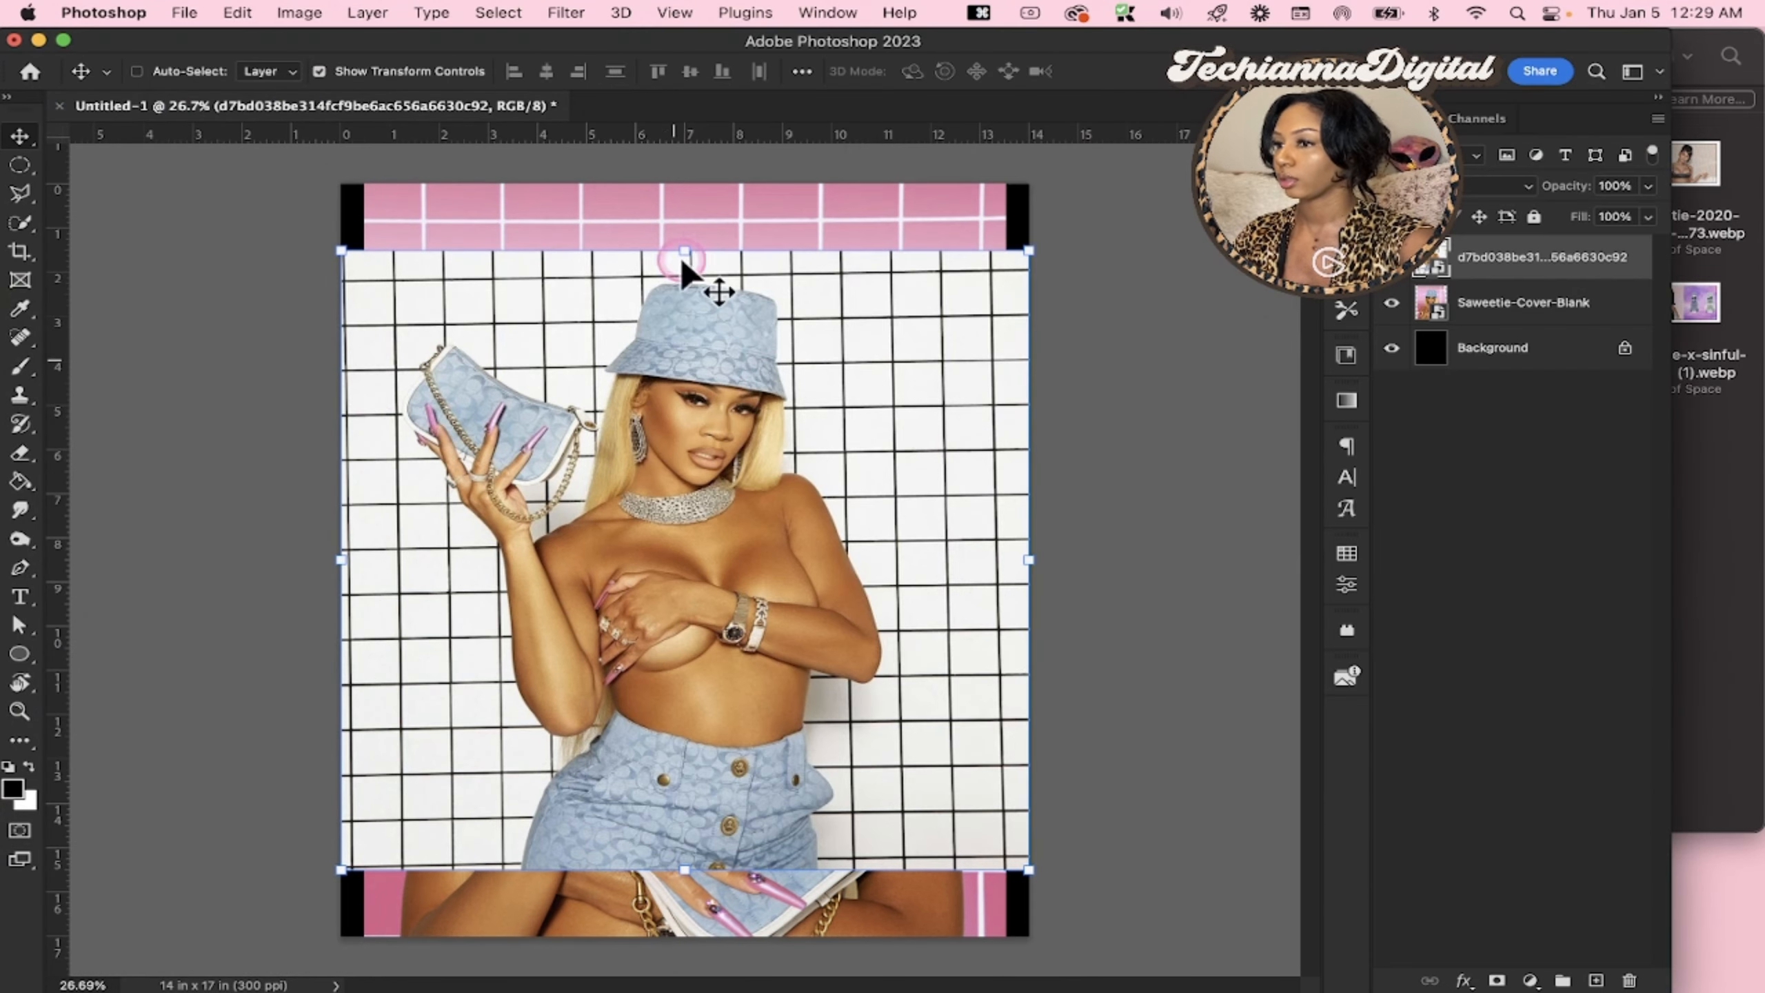
{"action": "left_click", "coordinate": [1389, 271]}
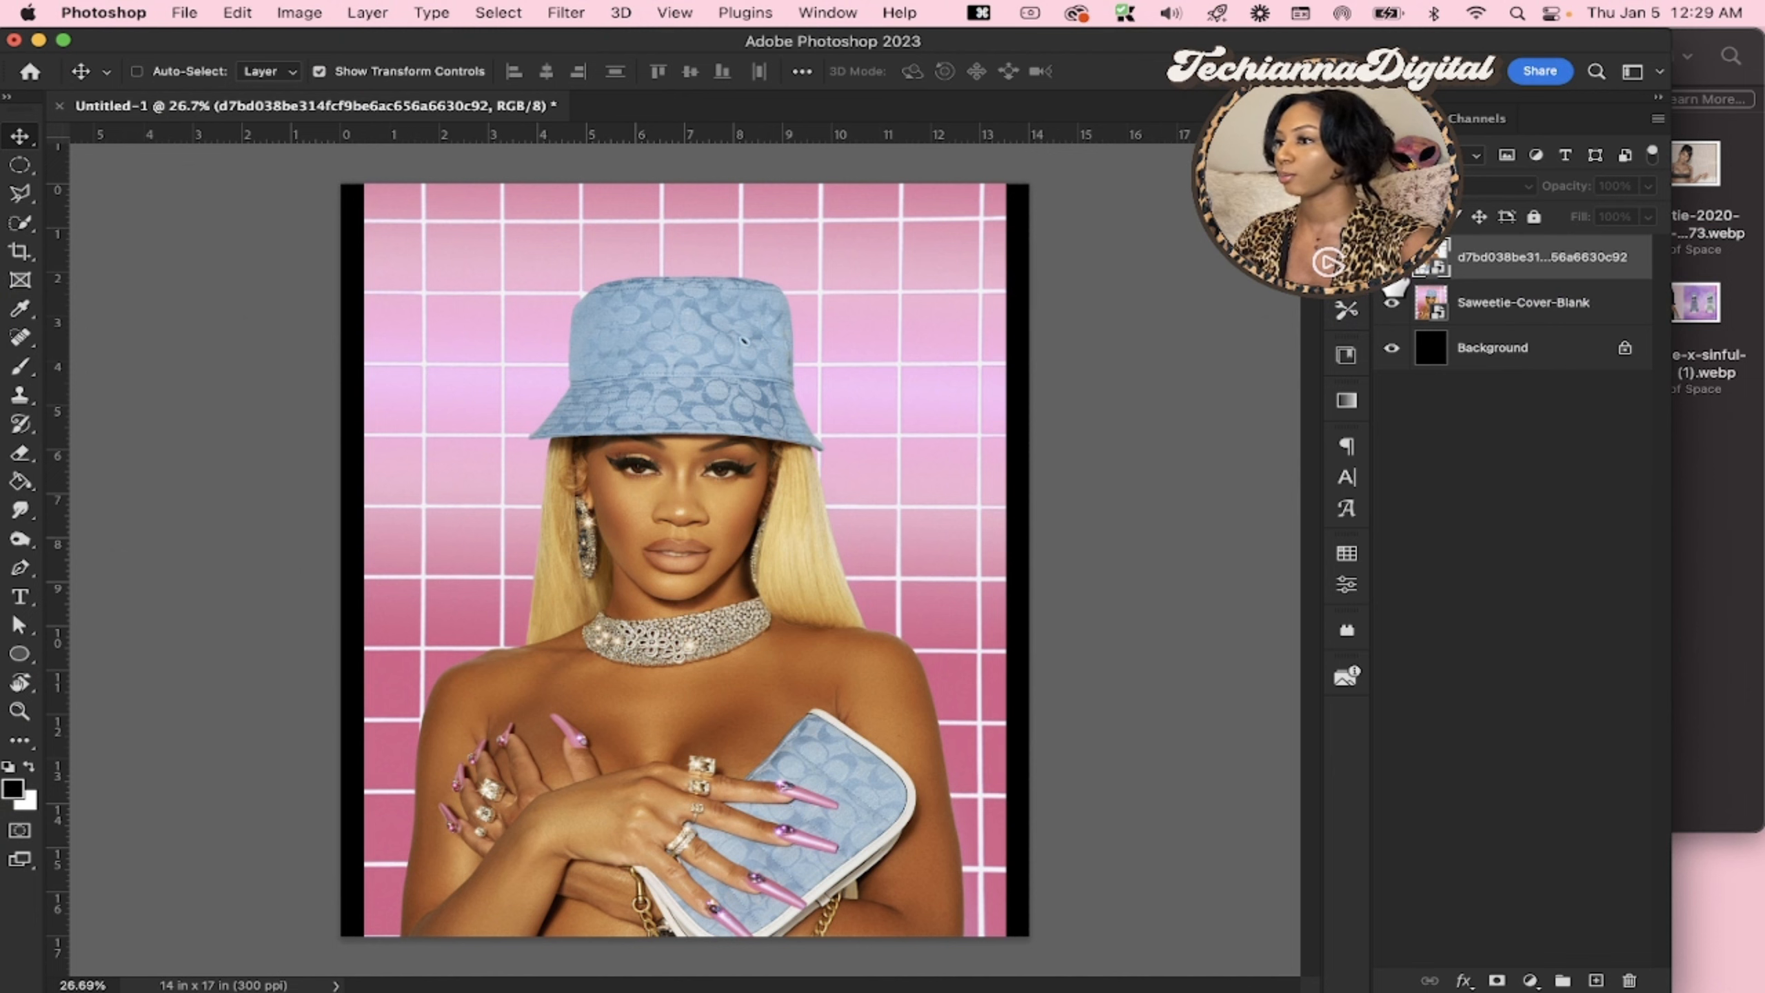
{"action": "left_click", "coordinate": [1391, 263]}
Place SAWEETIE.webp from the Finder folder into the document as a layer above the white-grid photo
{"action": "left_click", "coordinate": [1743, 518]}
{"action": "left_click", "coordinate": [1095, 293]}
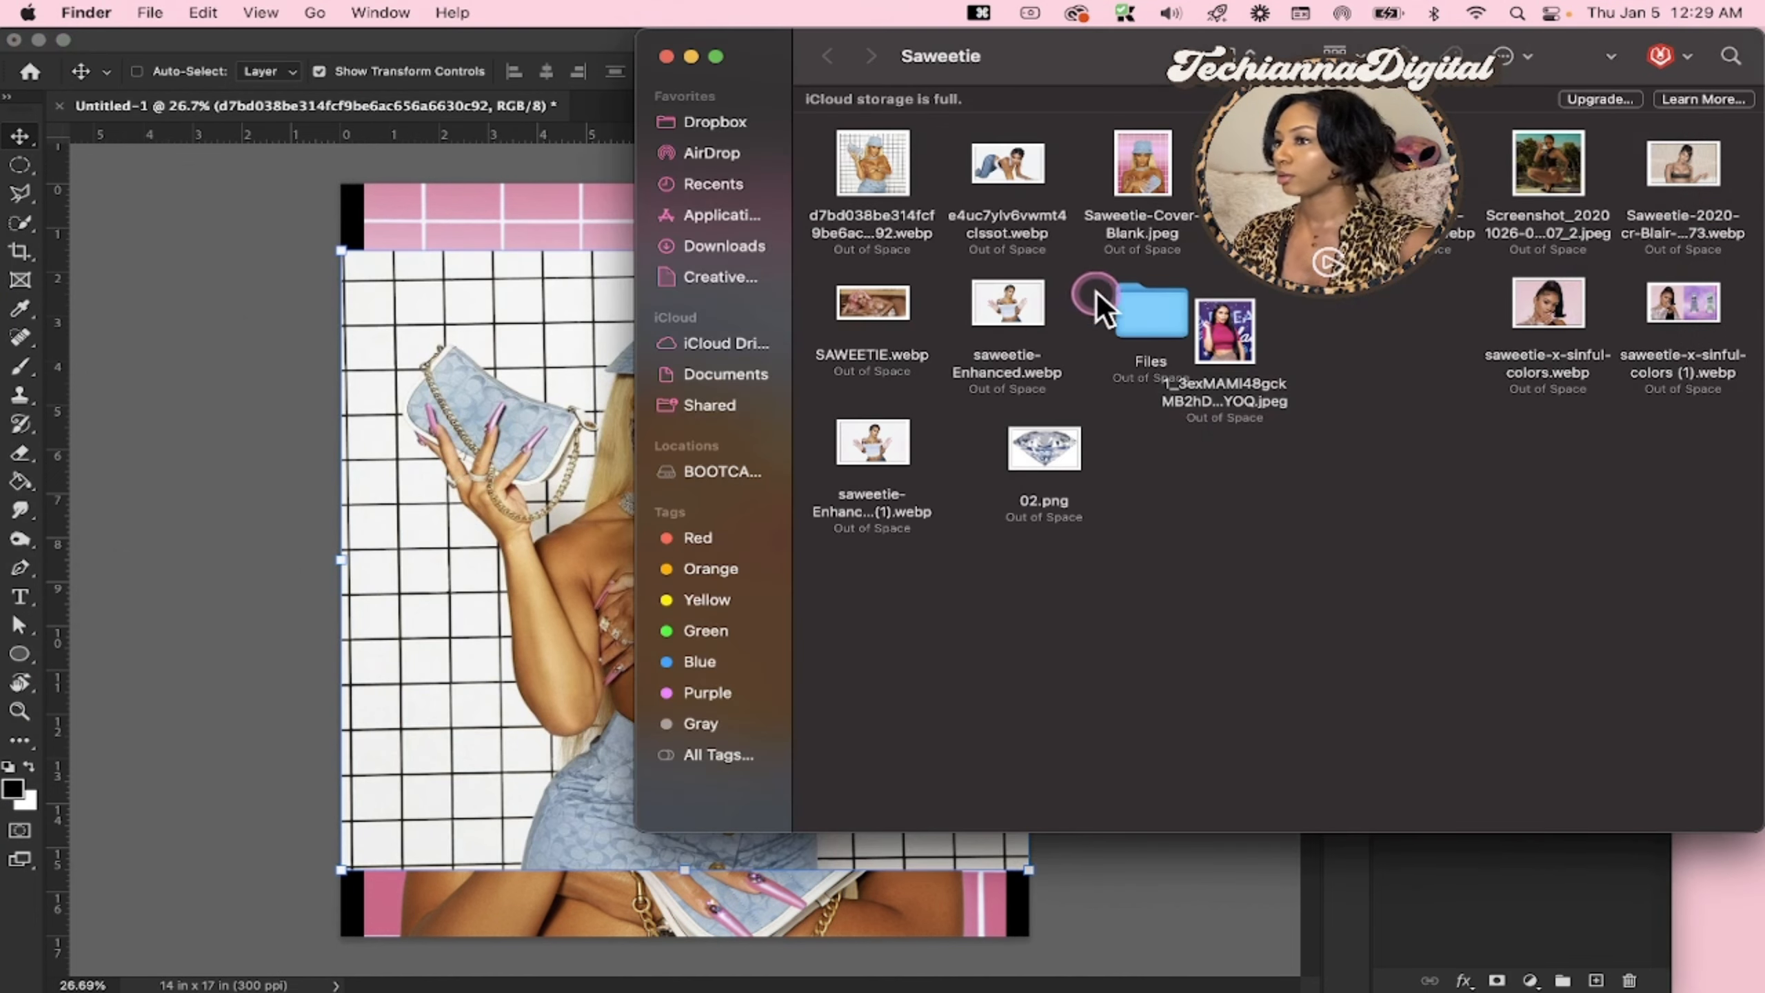
{"action": "left_click_drag", "start_coordinate": [889, 318], "coordinate": [410, 633]}
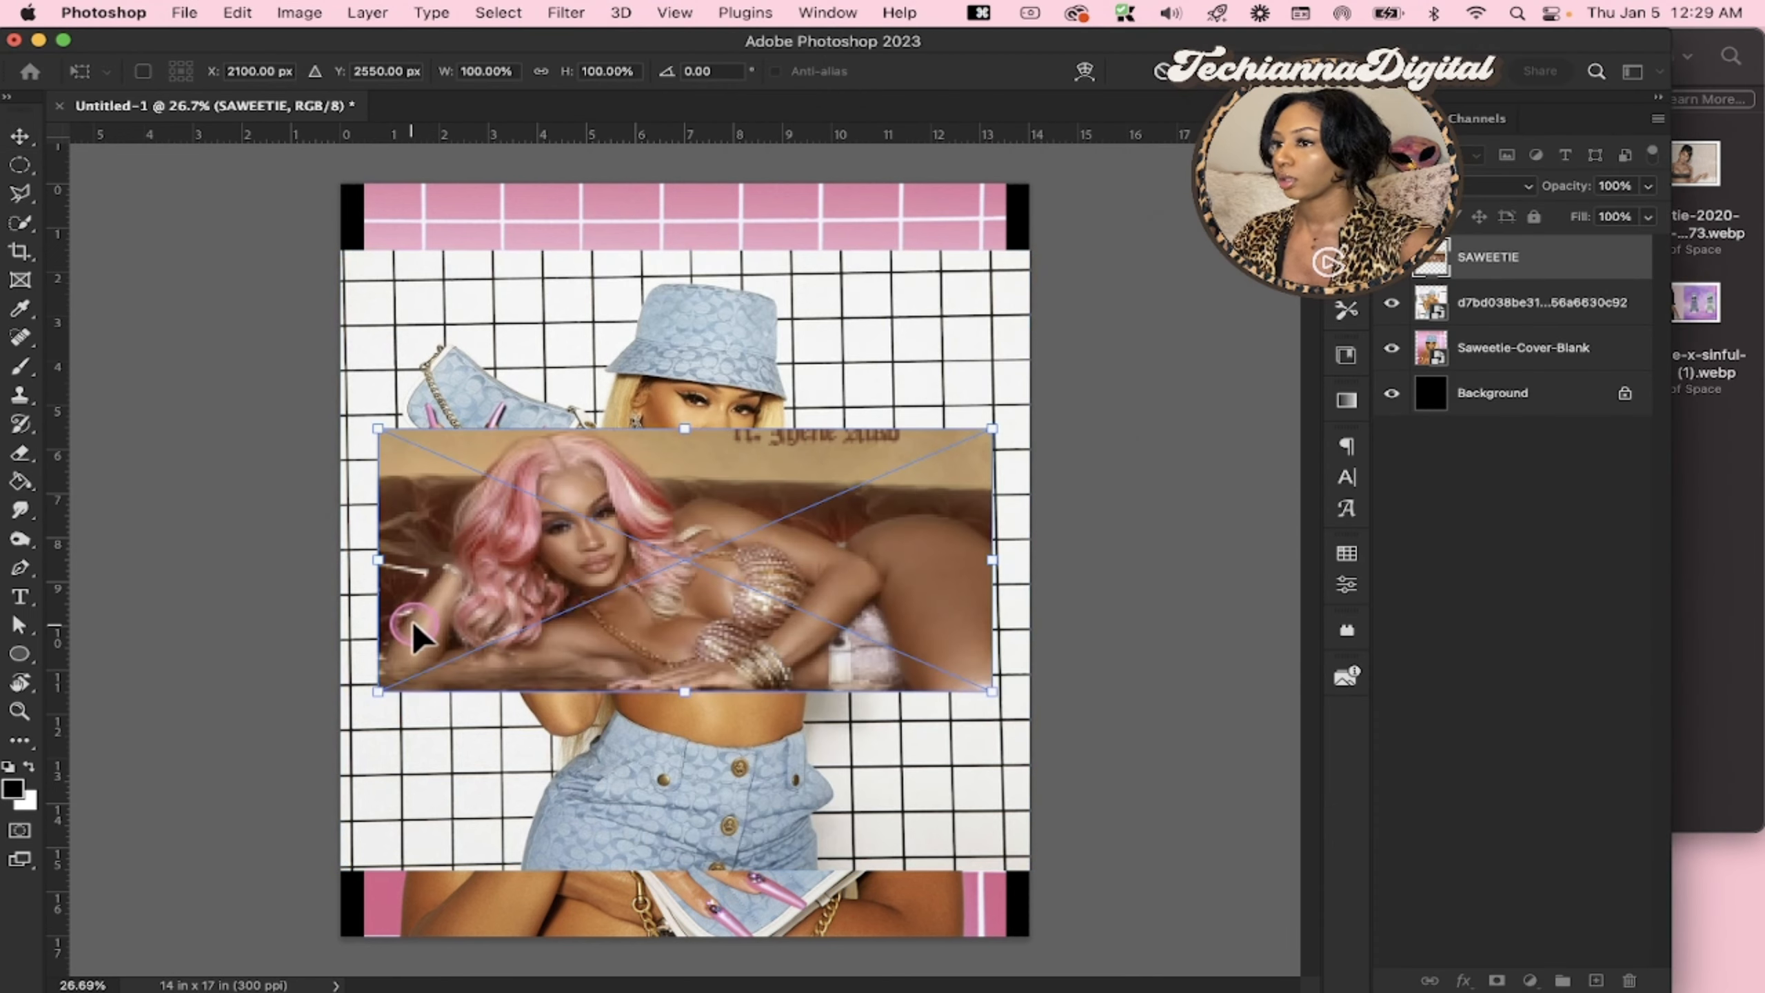
{"action": "key", "text": "Return"}
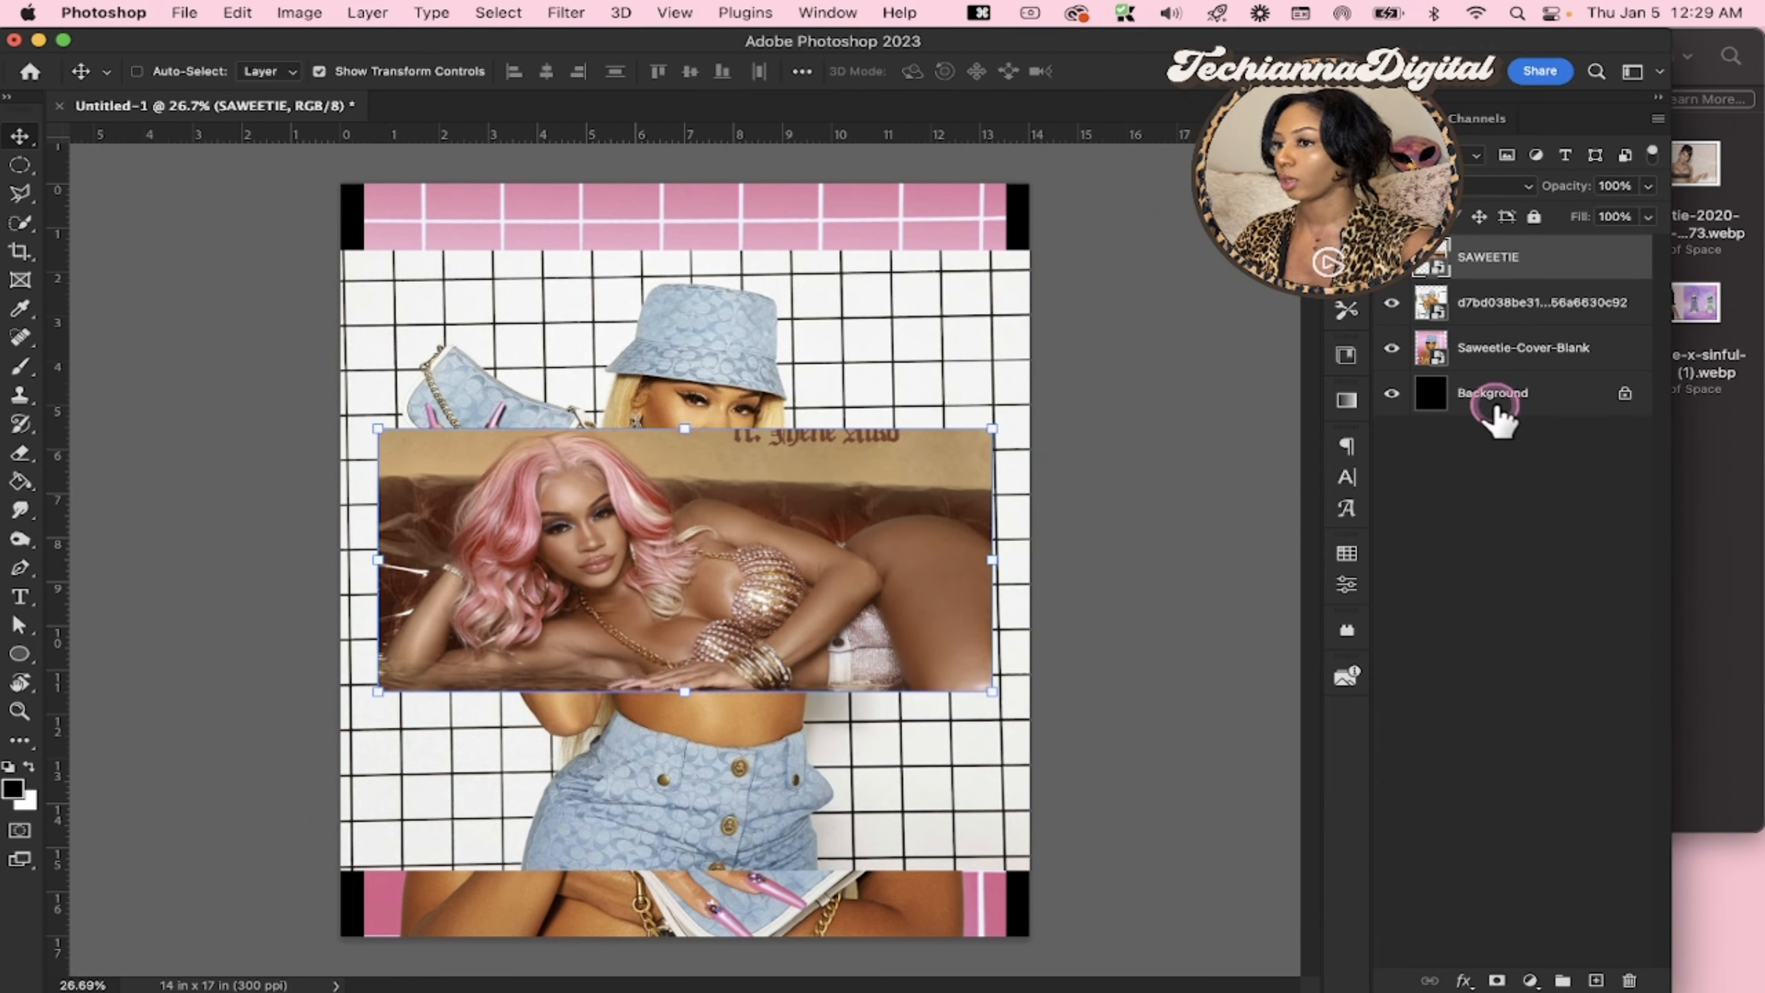
Hide the two layers above Saweetie-Cover-Blank, then scale the cover image down to 31.25% and place it in the canvas's upper middle
{"action": "left_click", "coordinate": [1392, 315]}
{"action": "left_click", "coordinate": [1392, 317]}
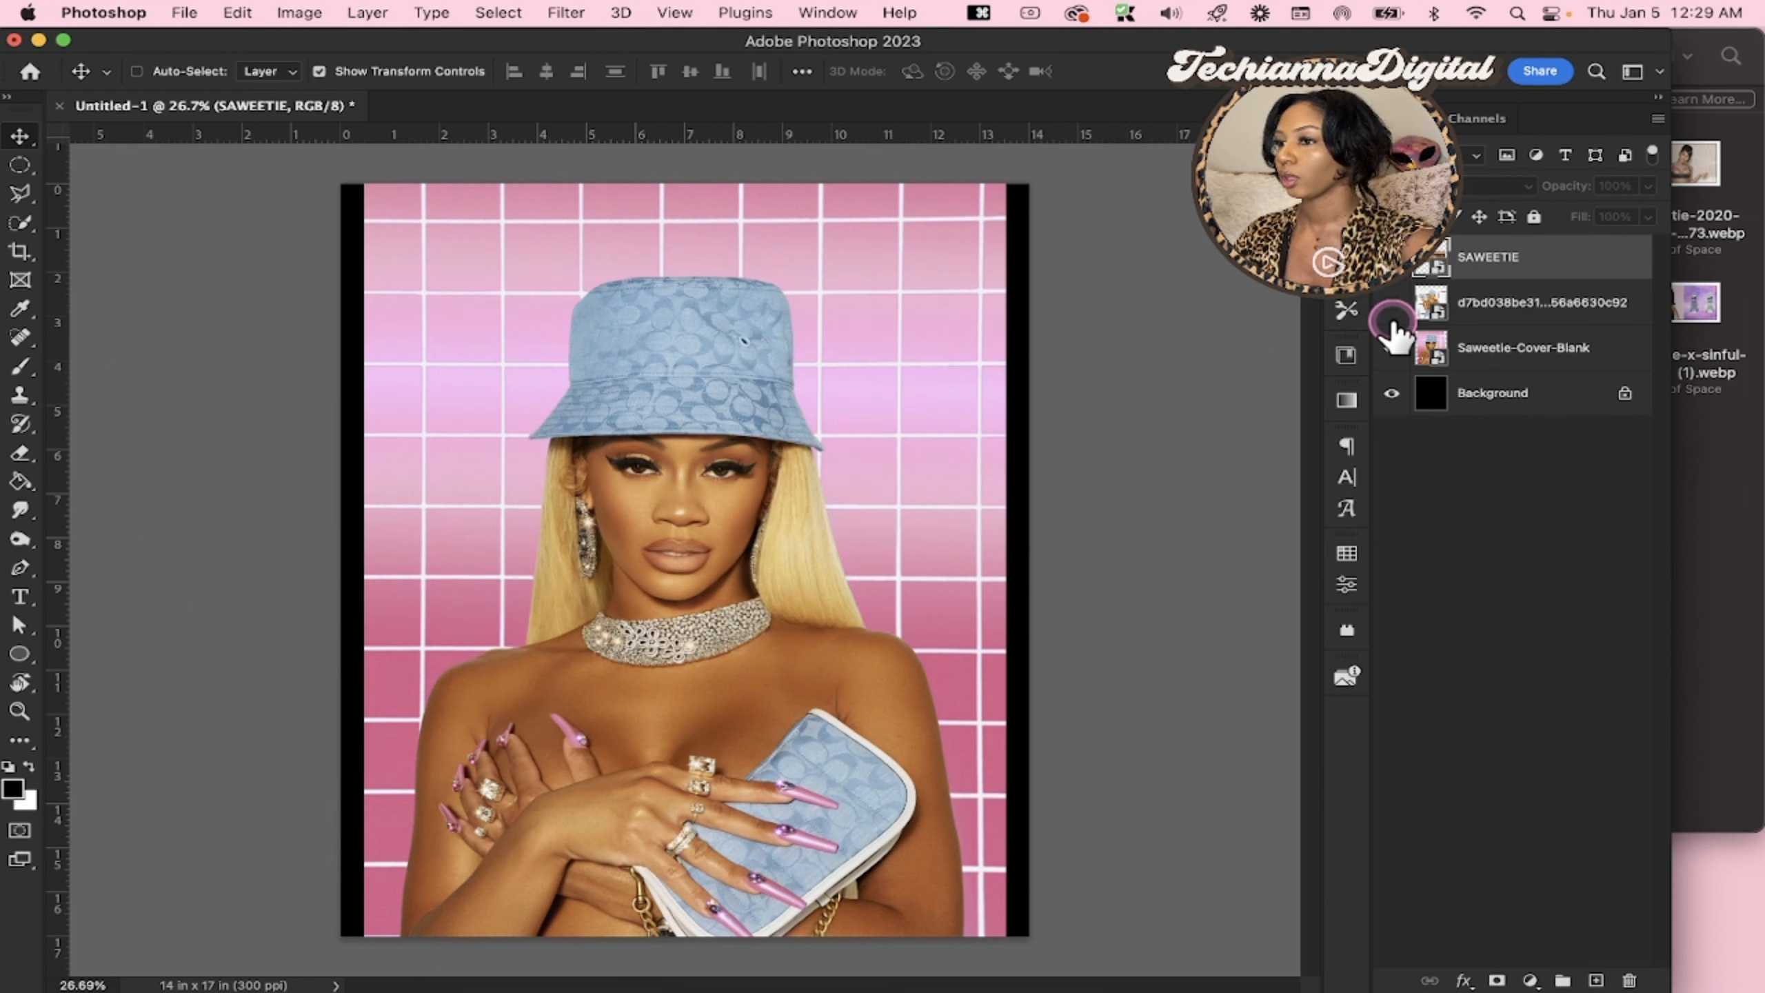
{"action": "left_click", "coordinate": [1494, 348]}
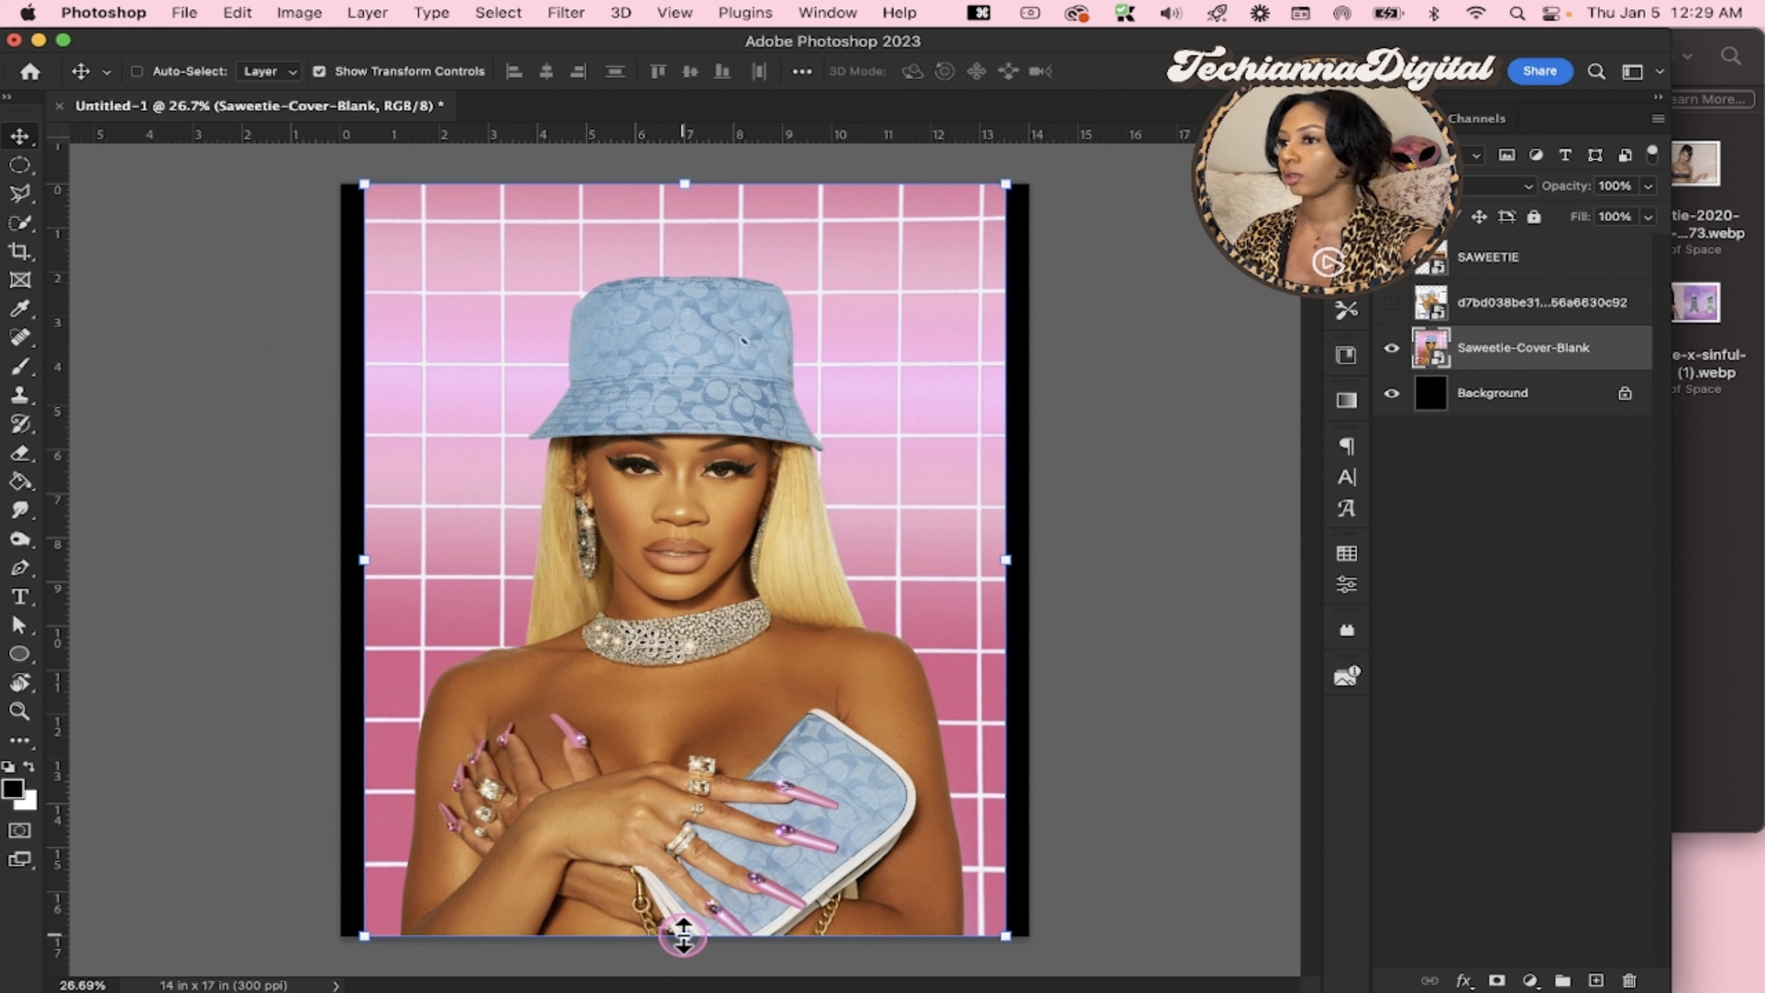
{"action": "left_click_drag", "start_coordinate": [683, 935], "coordinate": [689, 685]}
{"action": "left_click_drag", "start_coordinate": [695, 610], "coordinate": [702, 668]}
{"action": "key", "text": "Return"}
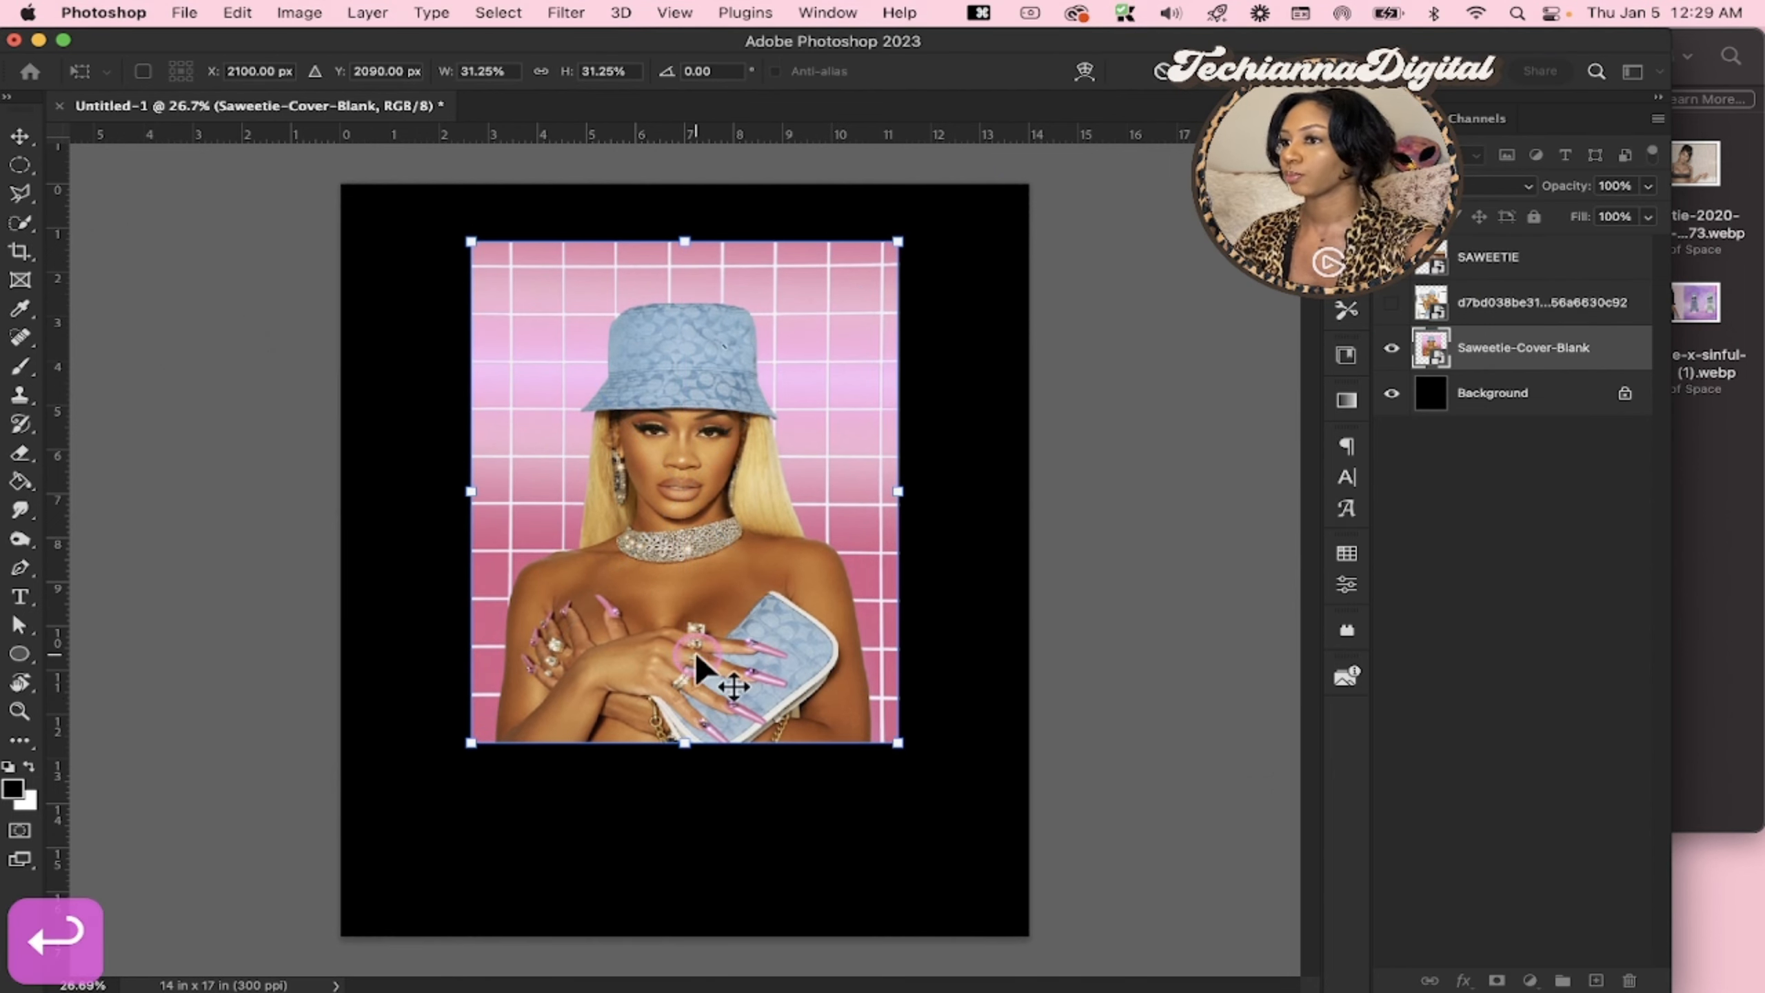
Show the white-grid photo layer, scale it to 74.18%, and move it so it runs off the canvas's right edge
{"action": "left_click", "coordinate": [1497, 310]}
{"action": "left_click", "coordinate": [1392, 304]}
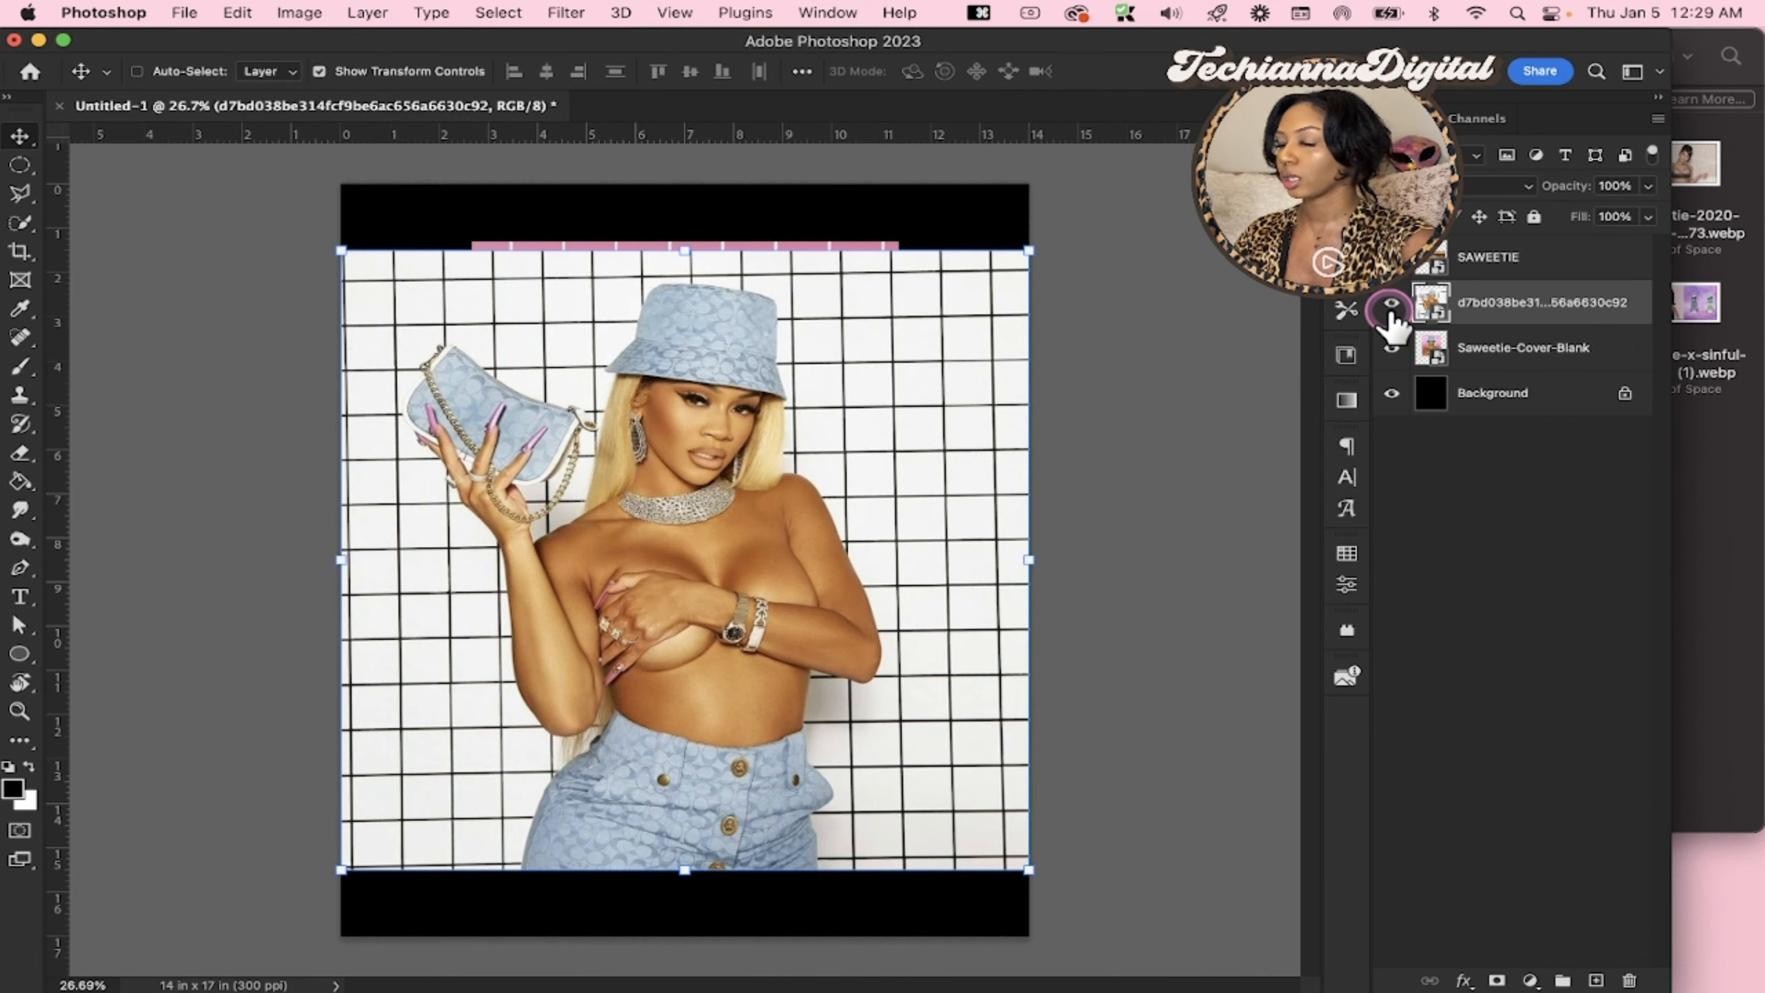
{"action": "left_click_drag", "start_coordinate": [684, 871], "coordinate": [685, 748]}
{"action": "left_click_drag", "start_coordinate": [680, 671], "coordinate": [873, 671]}
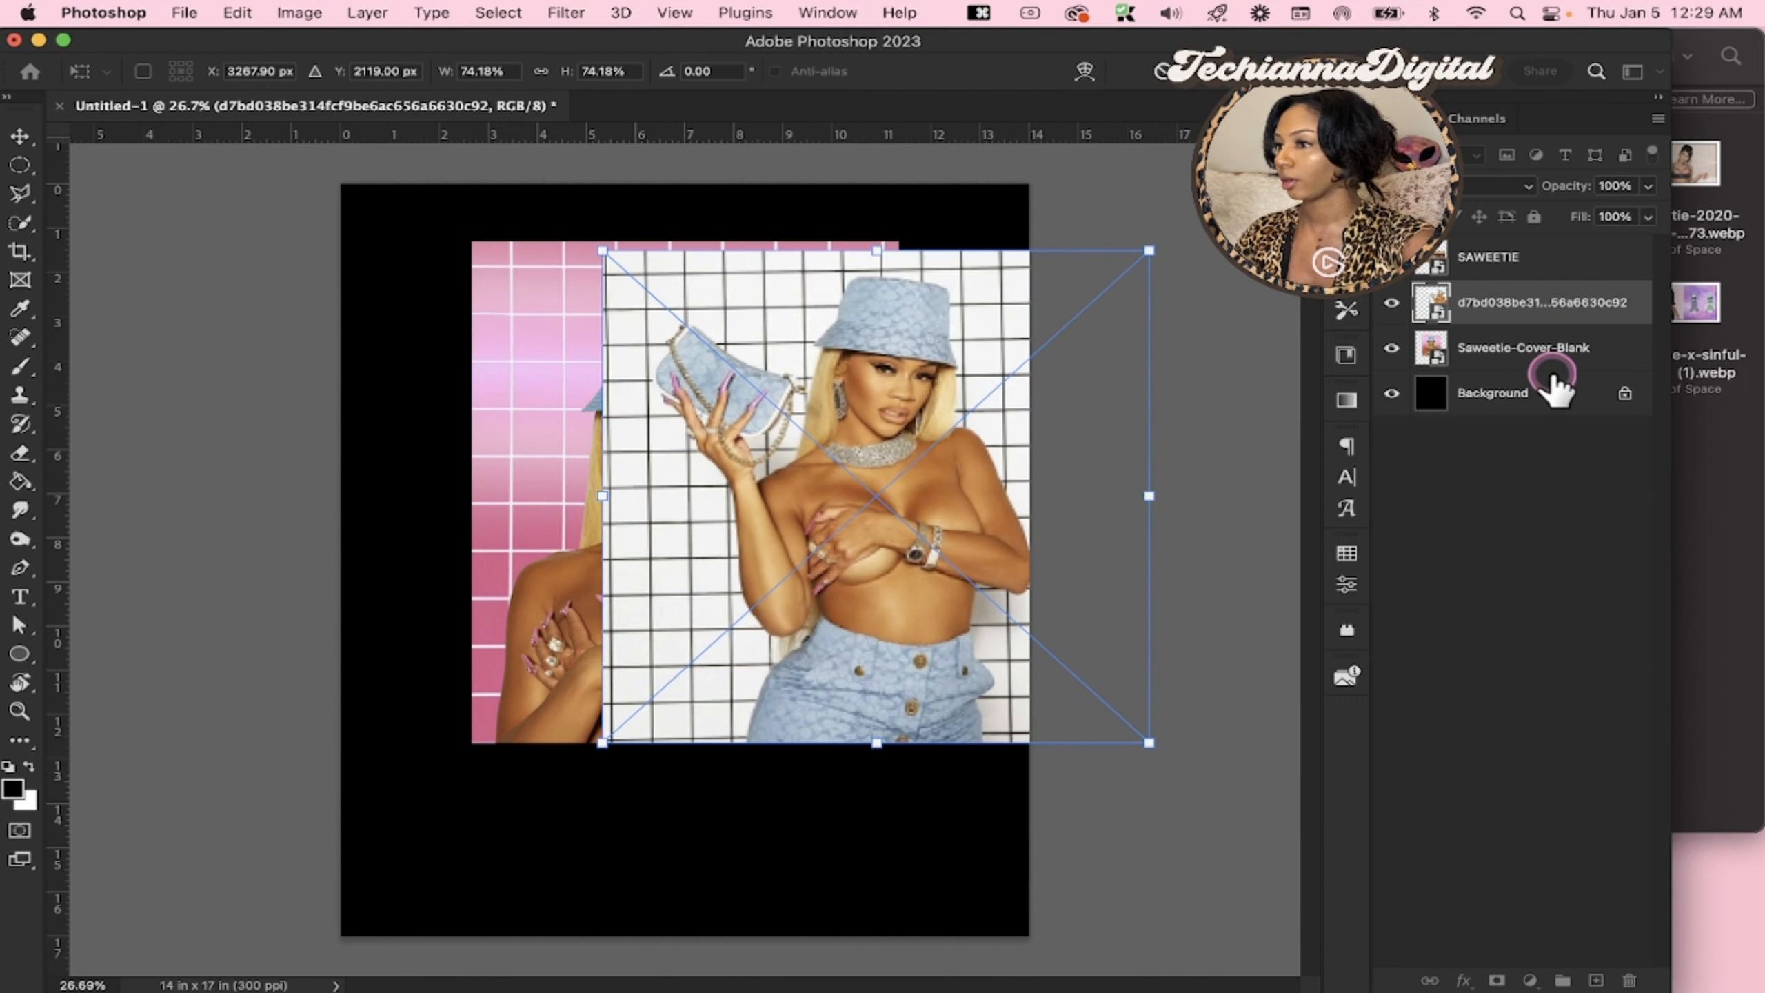
Reorder the layers so the white-grid photo sits directly beneath Saweetie-Cover-Blank, and clear the layer selection
{"action": "left_click_drag", "start_coordinate": [1529, 314], "coordinate": [1520, 276]}
{"action": "left_click", "coordinate": [1520, 363]}
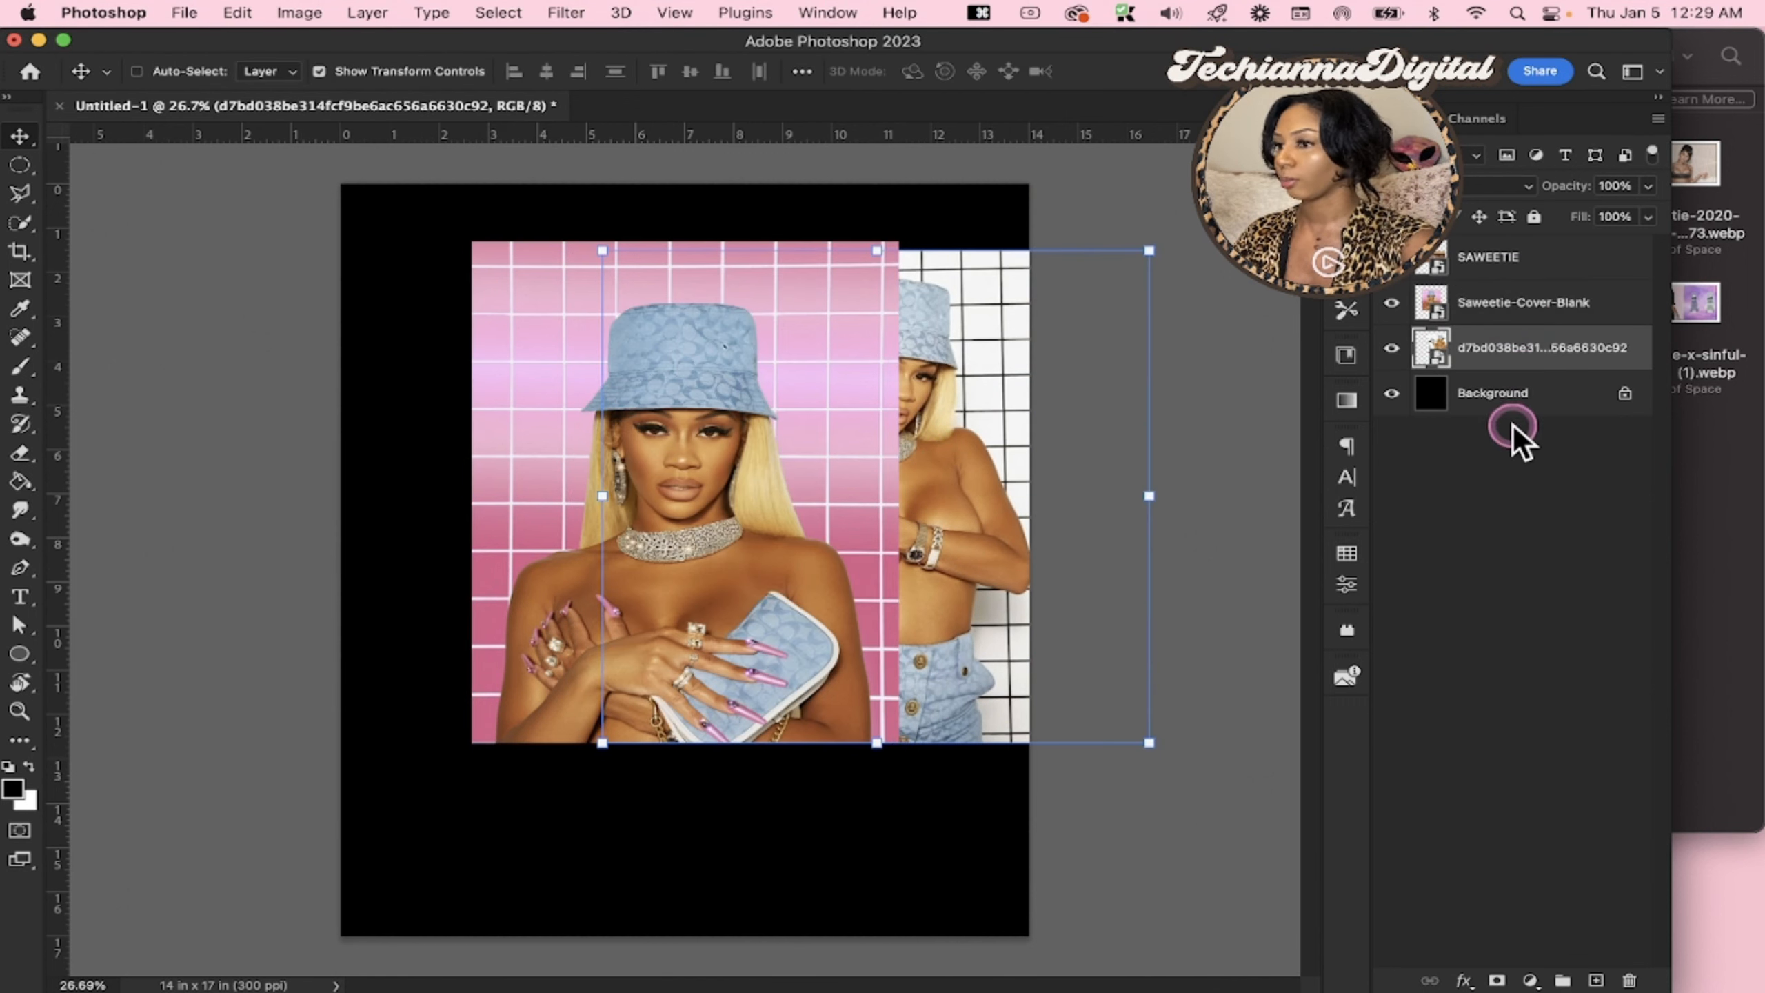
{"action": "left_click", "coordinate": [1513, 436]}
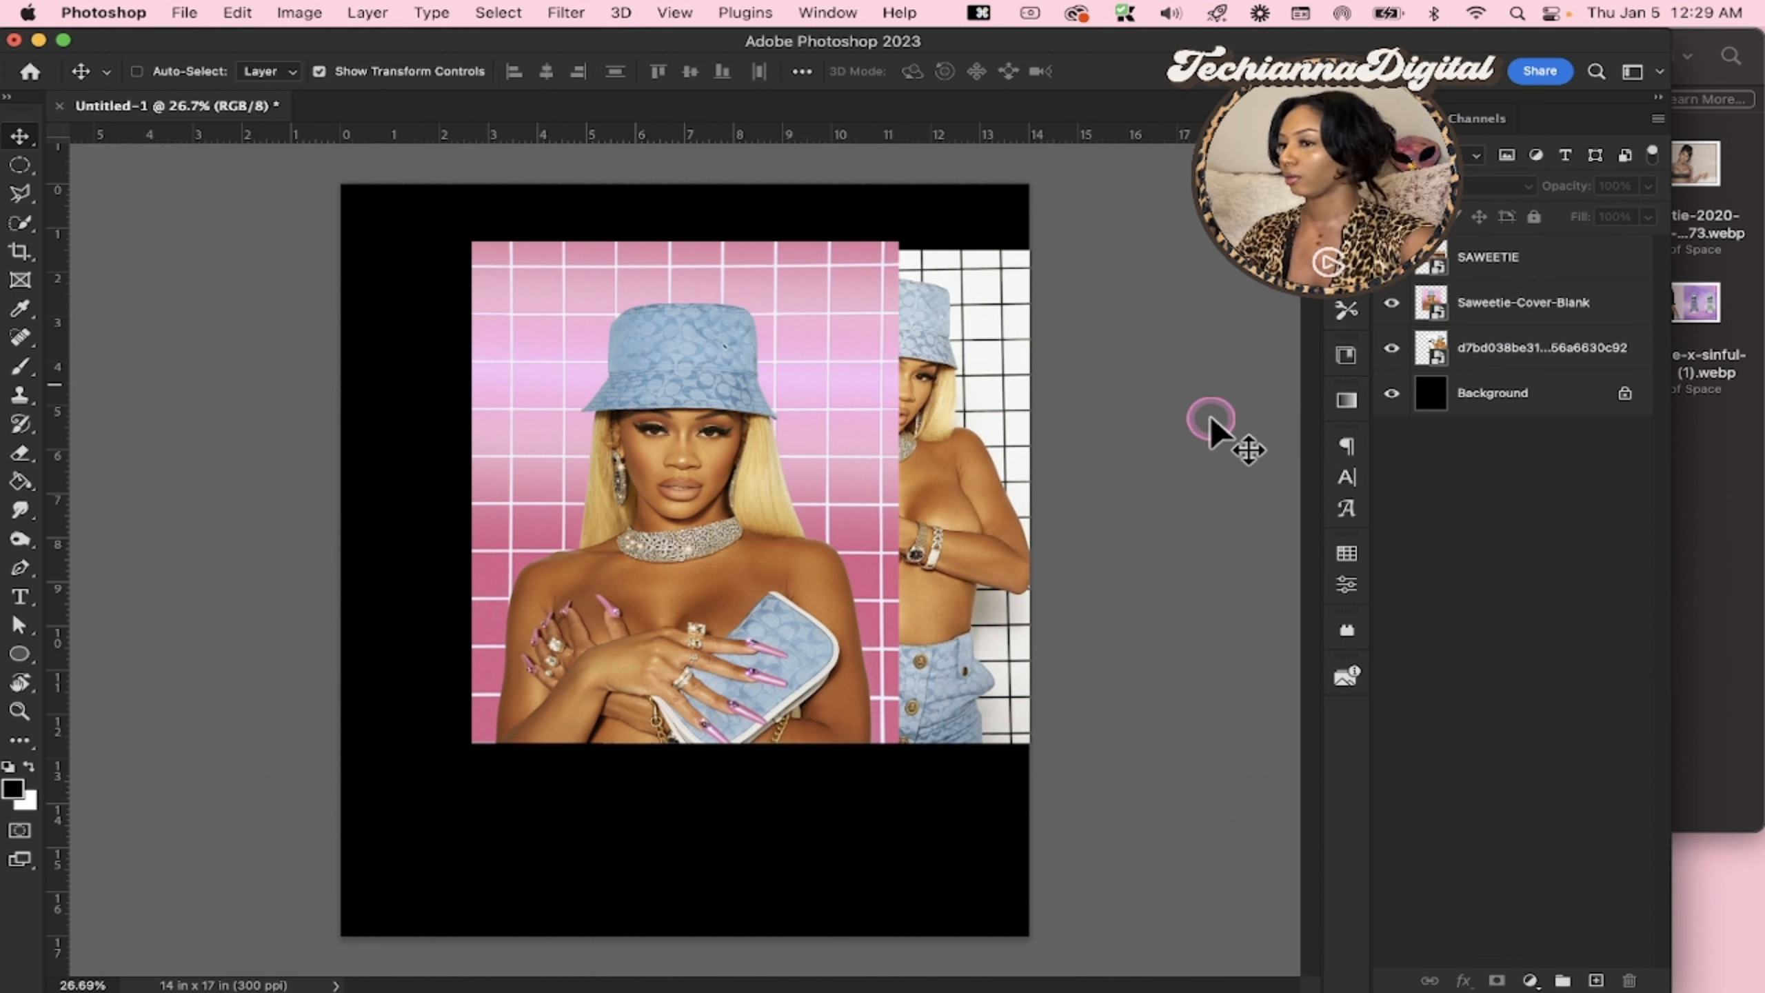
Shift the Saweetie-Cover-Blank image slightly to the right on the canvas
{"action": "left_click", "coordinate": [1557, 302]}
{"action": "left_click_drag", "start_coordinate": [660, 598], "coordinate": [753, 591]}
{"action": "left_click", "coordinate": [1580, 486]}
{"action": "left_click", "coordinate": [1722, 485]}
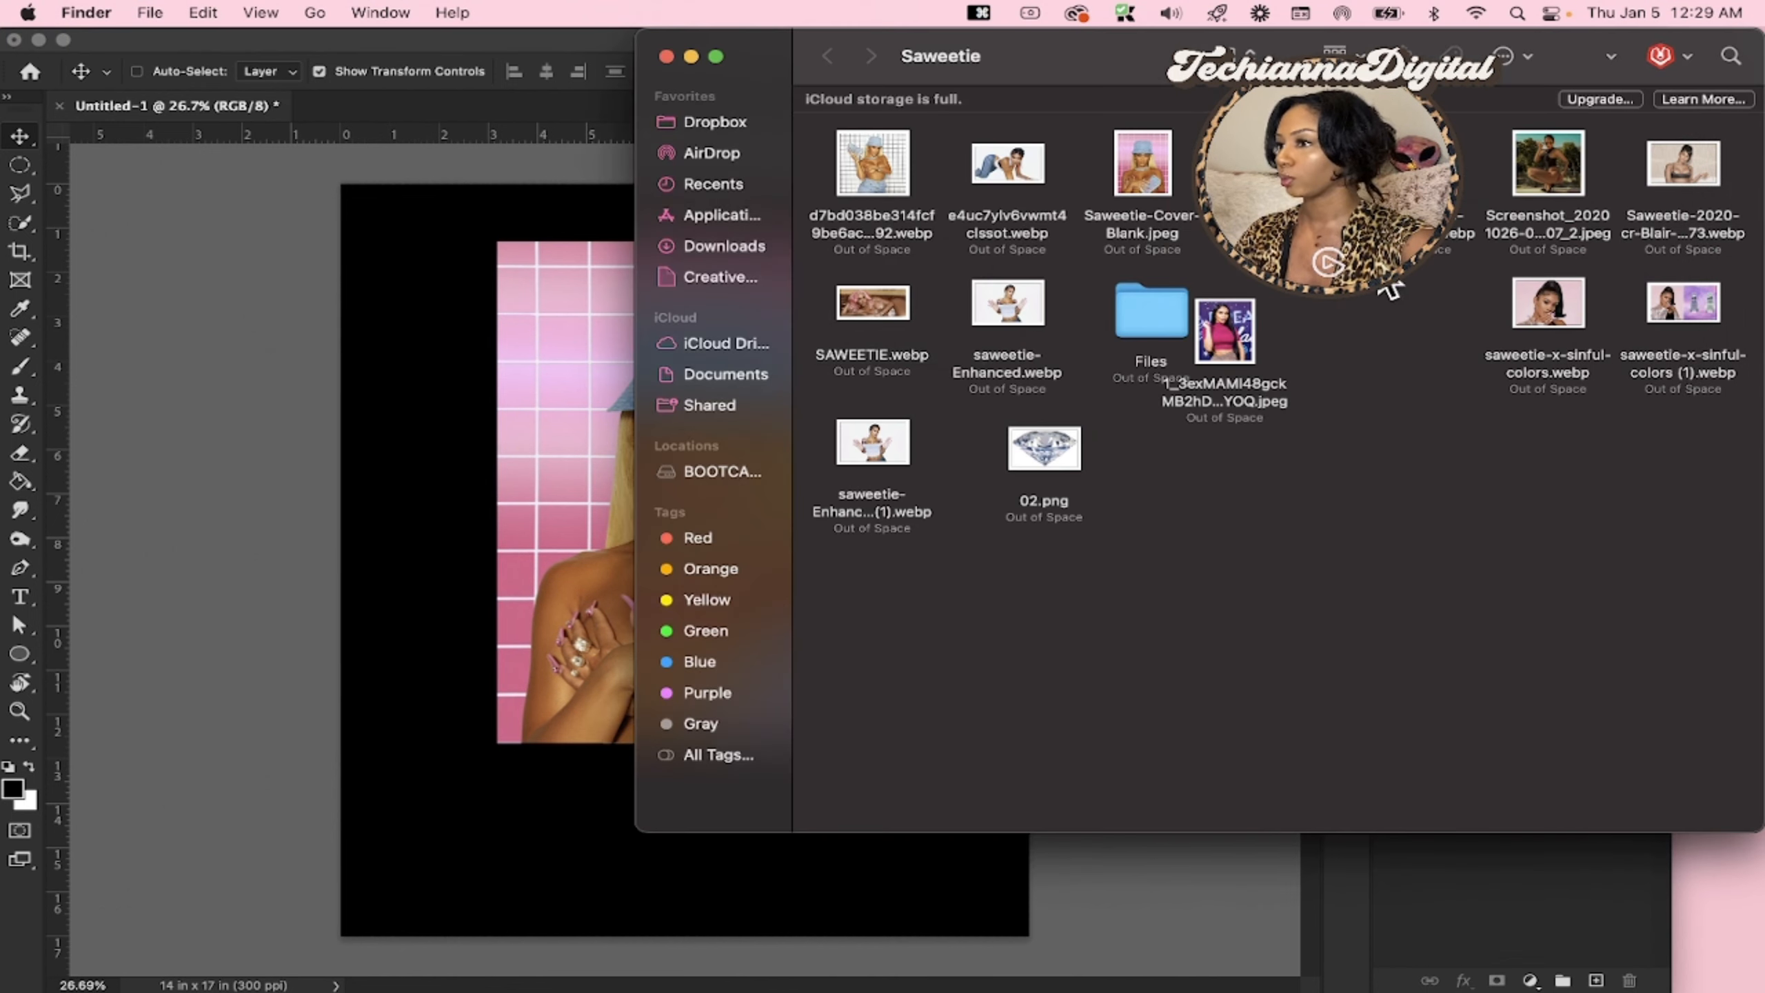
{"action": "left_click", "coordinate": [479, 452]}
Duplicate the white-grid photo layer and move the copy so it runs off the canvas's left edge behind the cover image
{"action": "left_click", "coordinate": [1556, 306]}
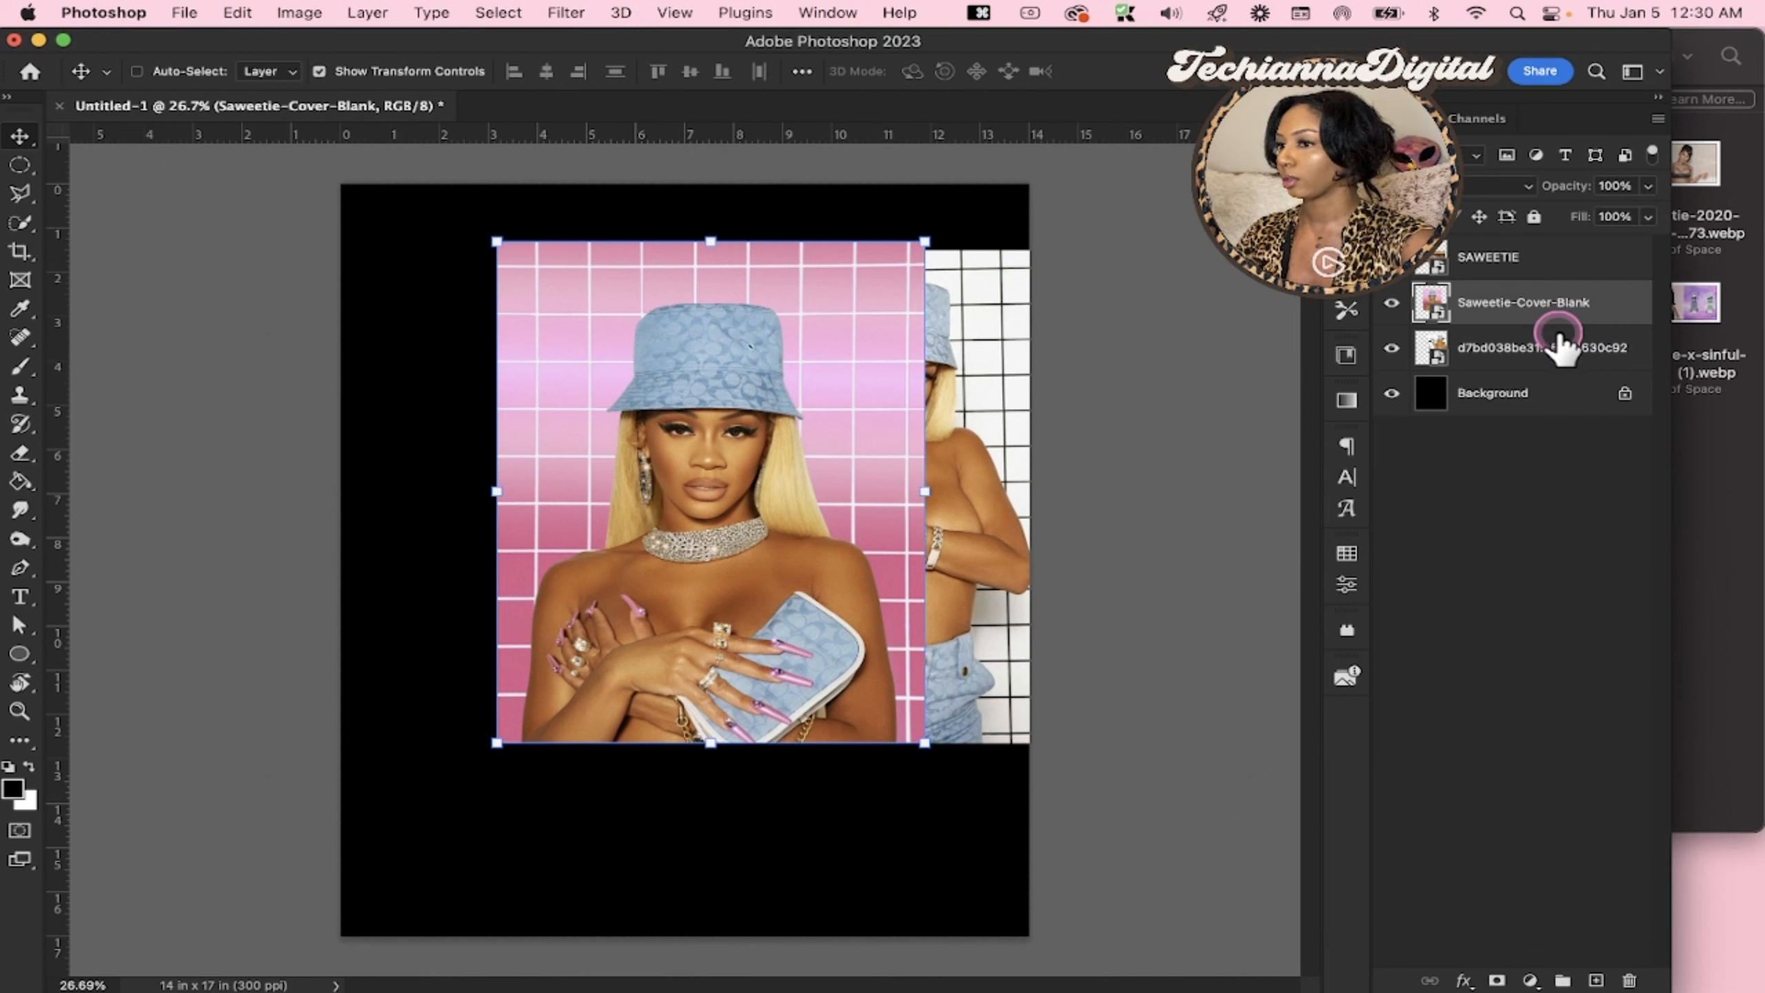
{"action": "left_click", "coordinate": [1557, 347]}
{"action": "key", "text": "cmd+j"}
{"action": "left_click_drag", "start_coordinate": [1123, 500], "coordinate": [883, 500]}
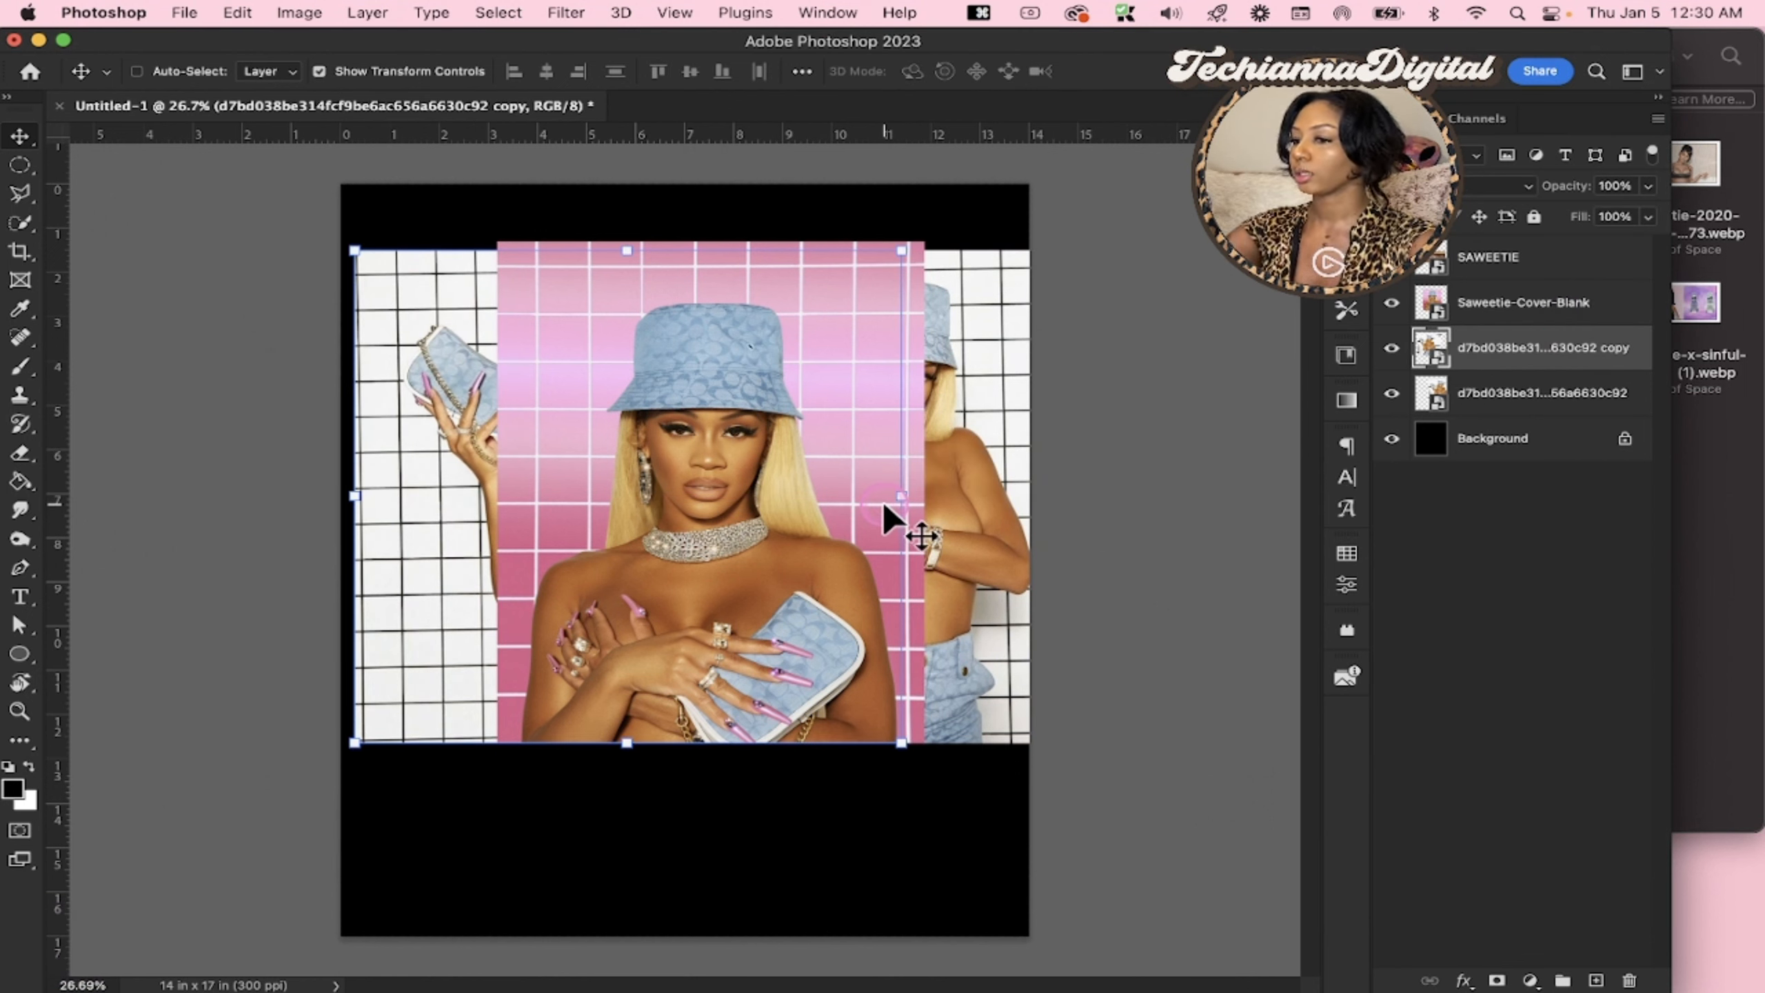
{"action": "left_click_drag", "start_coordinate": [583, 505], "coordinate": [540, 504]}
Show the SAWEETIE layer and move the pink-haired photo down over the lower part of the cover image
{"action": "left_click", "coordinate": [1702, 584]}
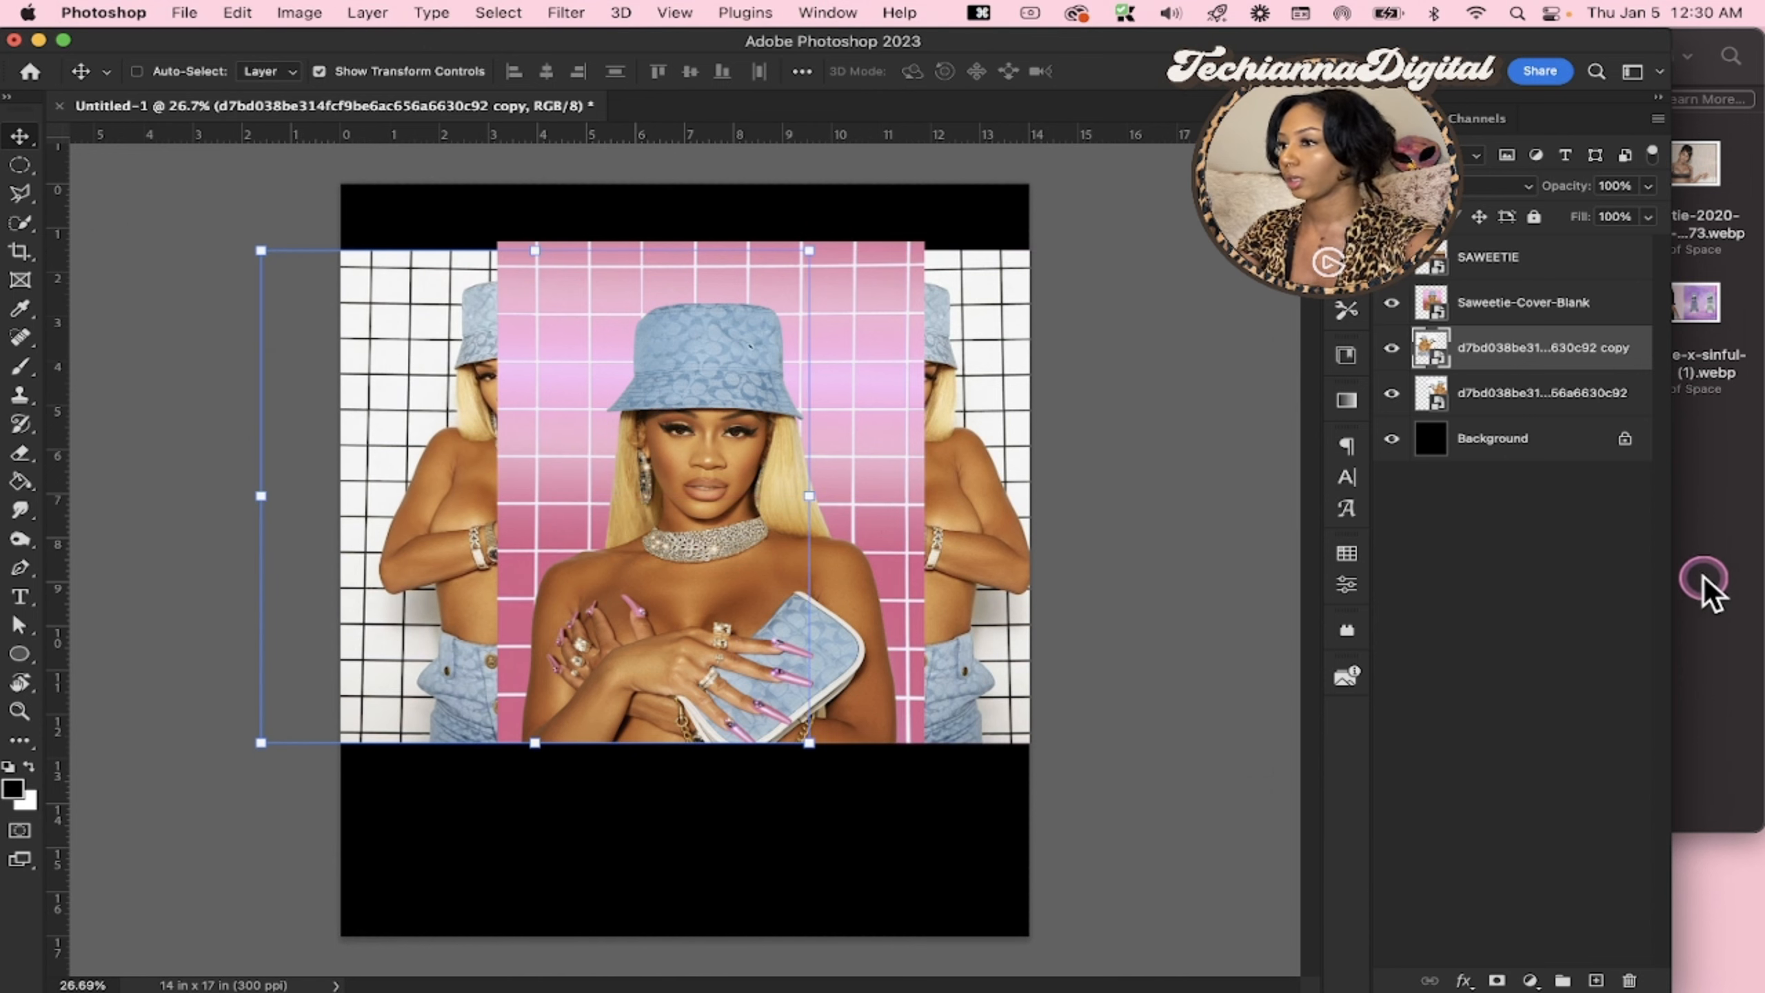
{"action": "left_click", "coordinate": [471, 483]}
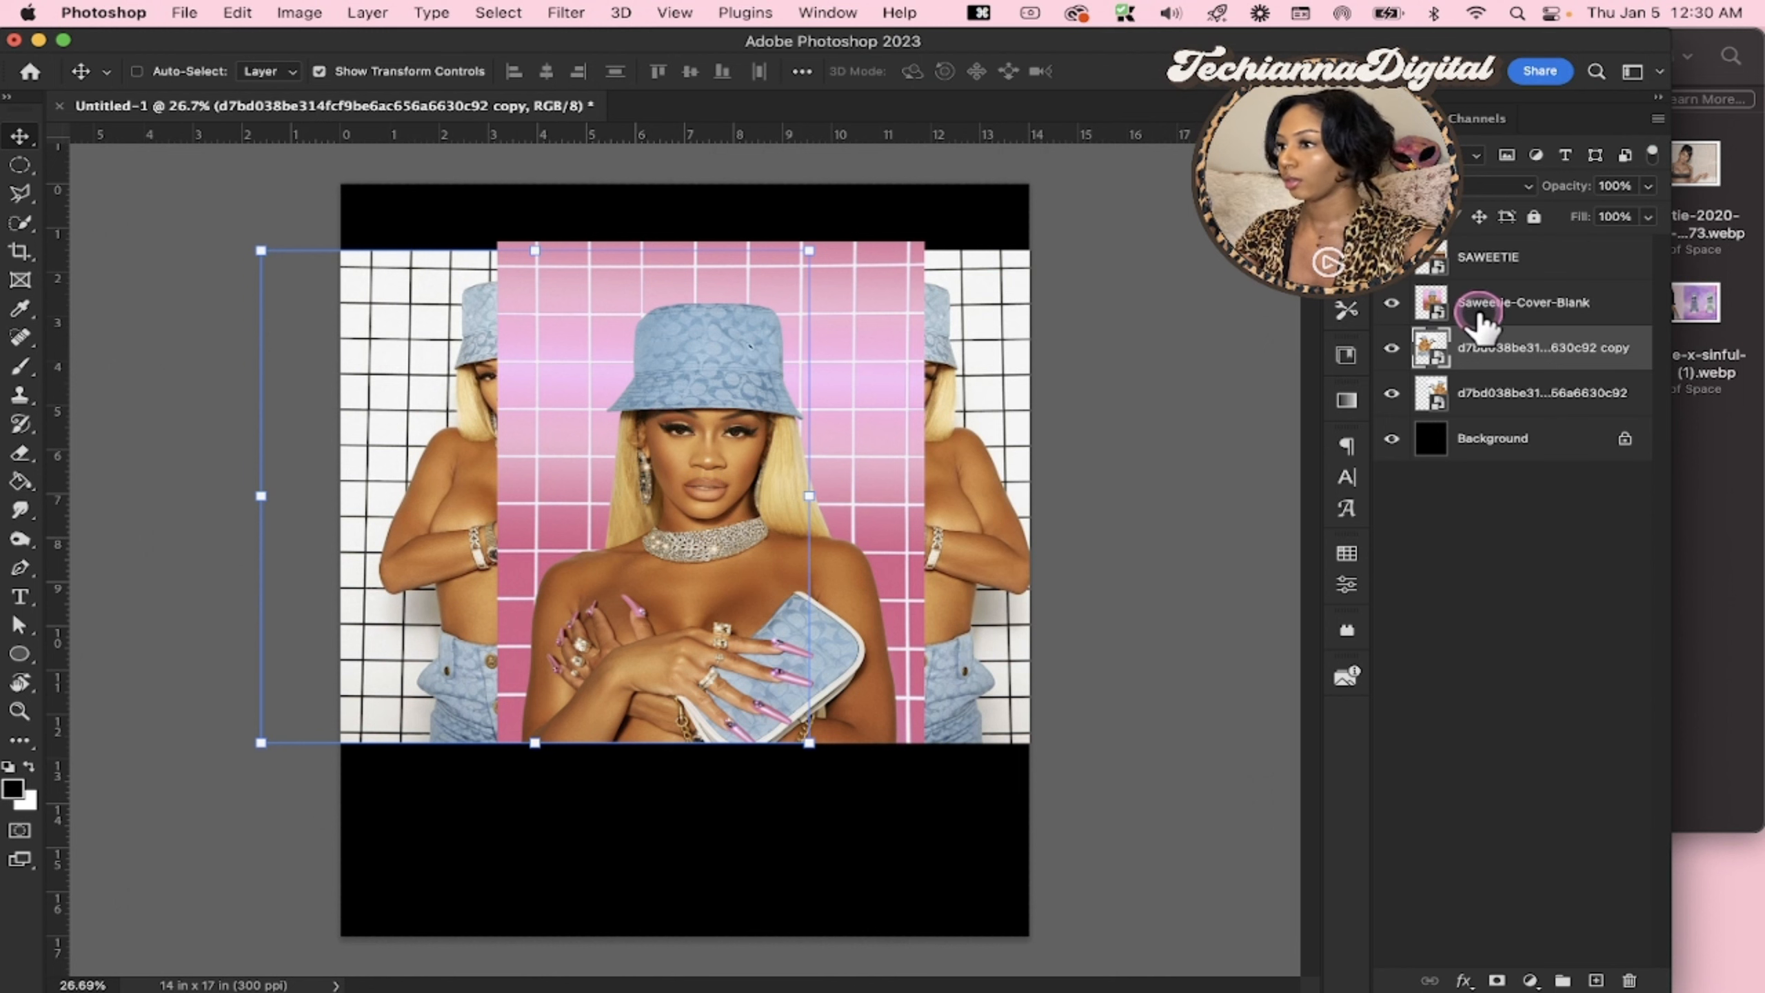
{"action": "left_click_drag", "start_coordinate": [729, 589], "coordinate": [732, 755]}
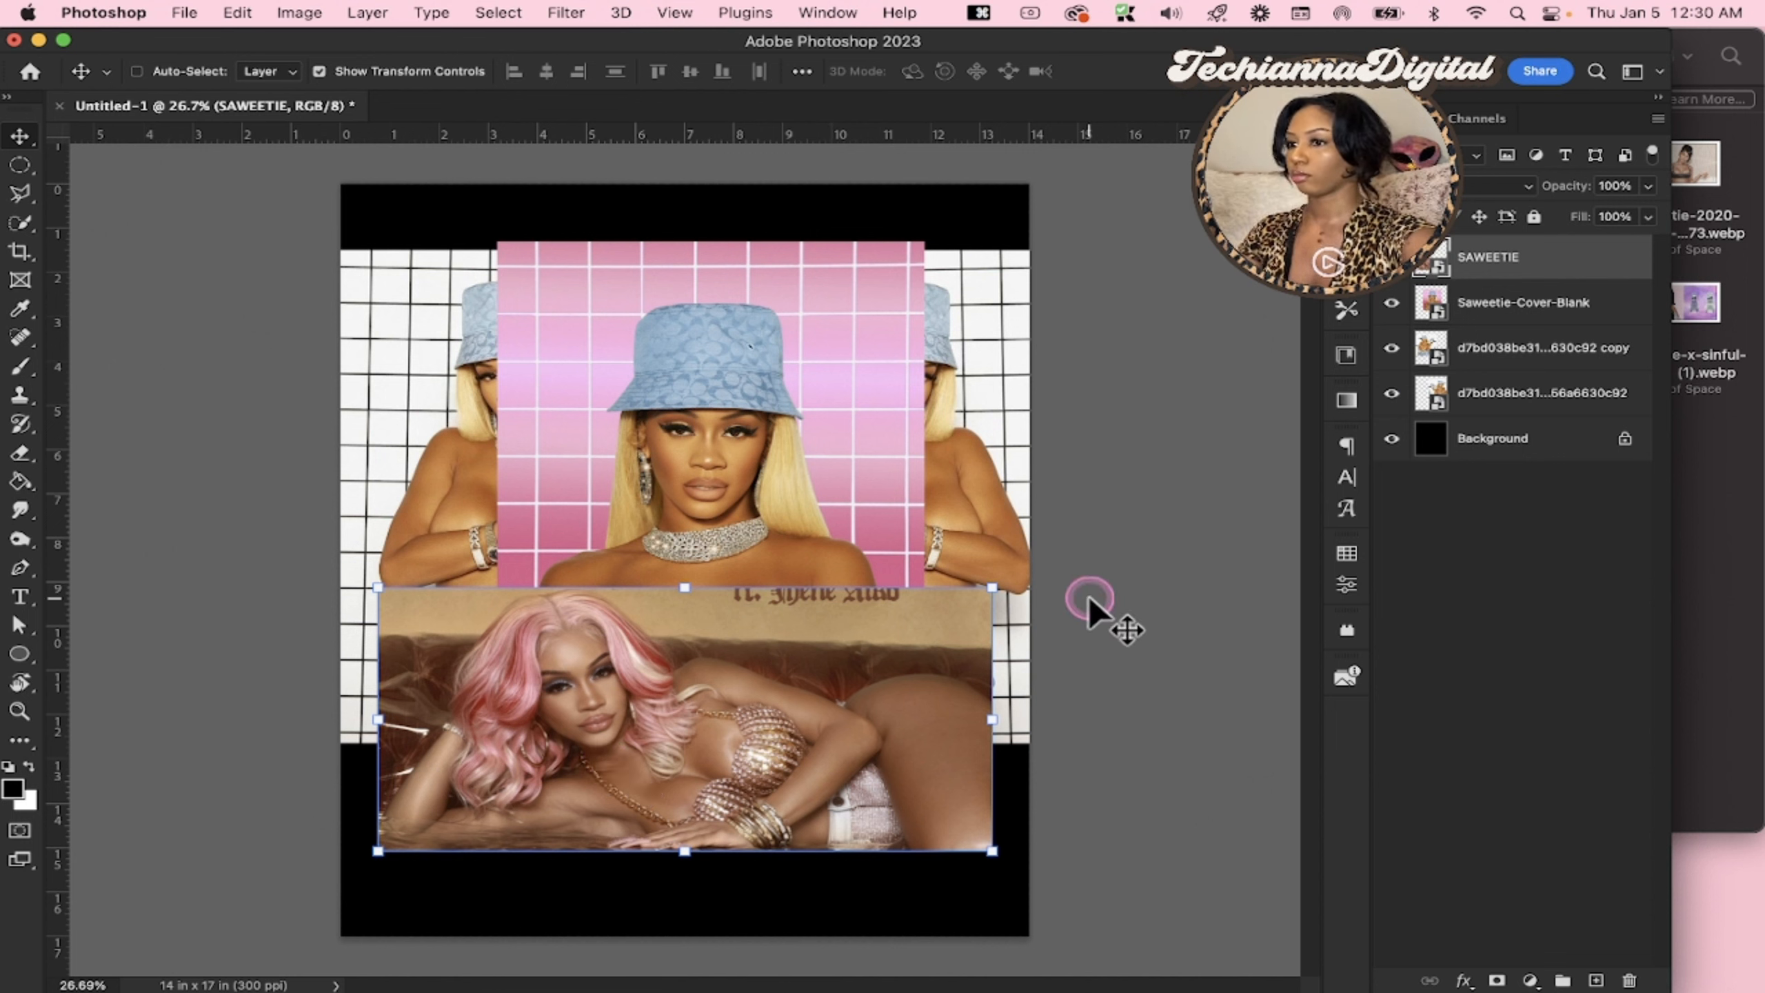
Hide the SAWEETIE layer and both white-grid photo layers, leaving only the cover image on the black background
{"action": "left_click", "coordinate": [1441, 261]}
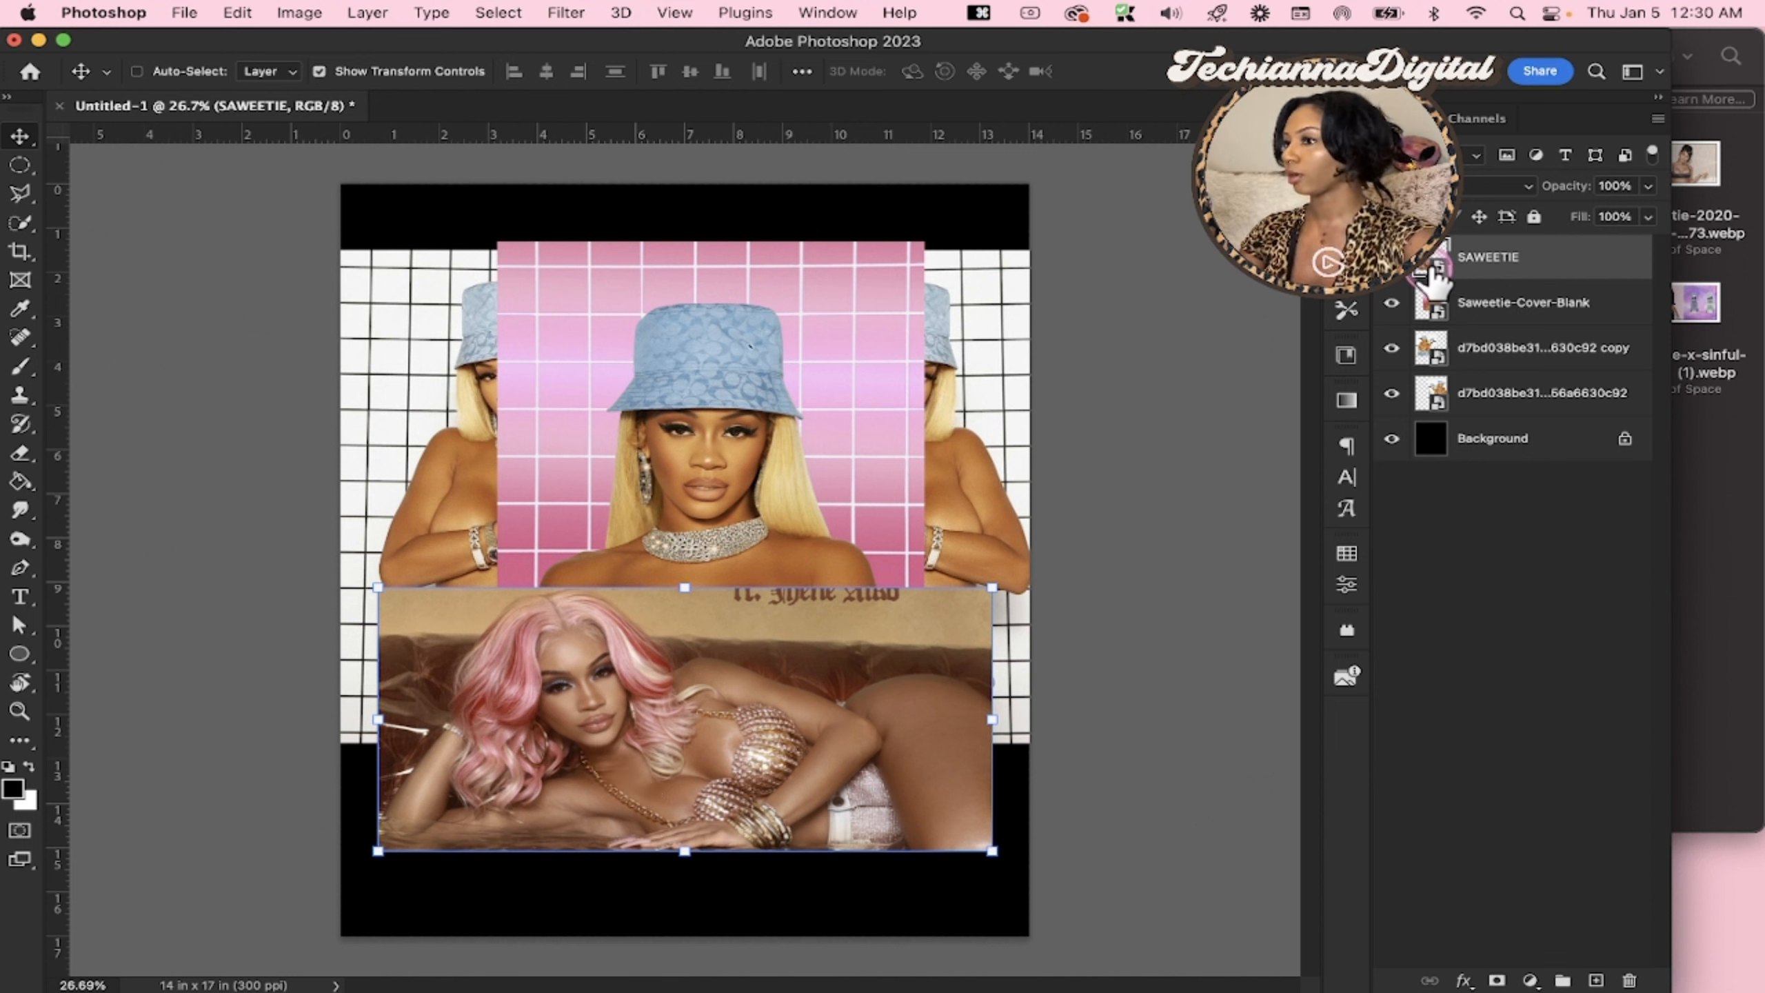
{"action": "left_click", "coordinate": [1402, 278]}
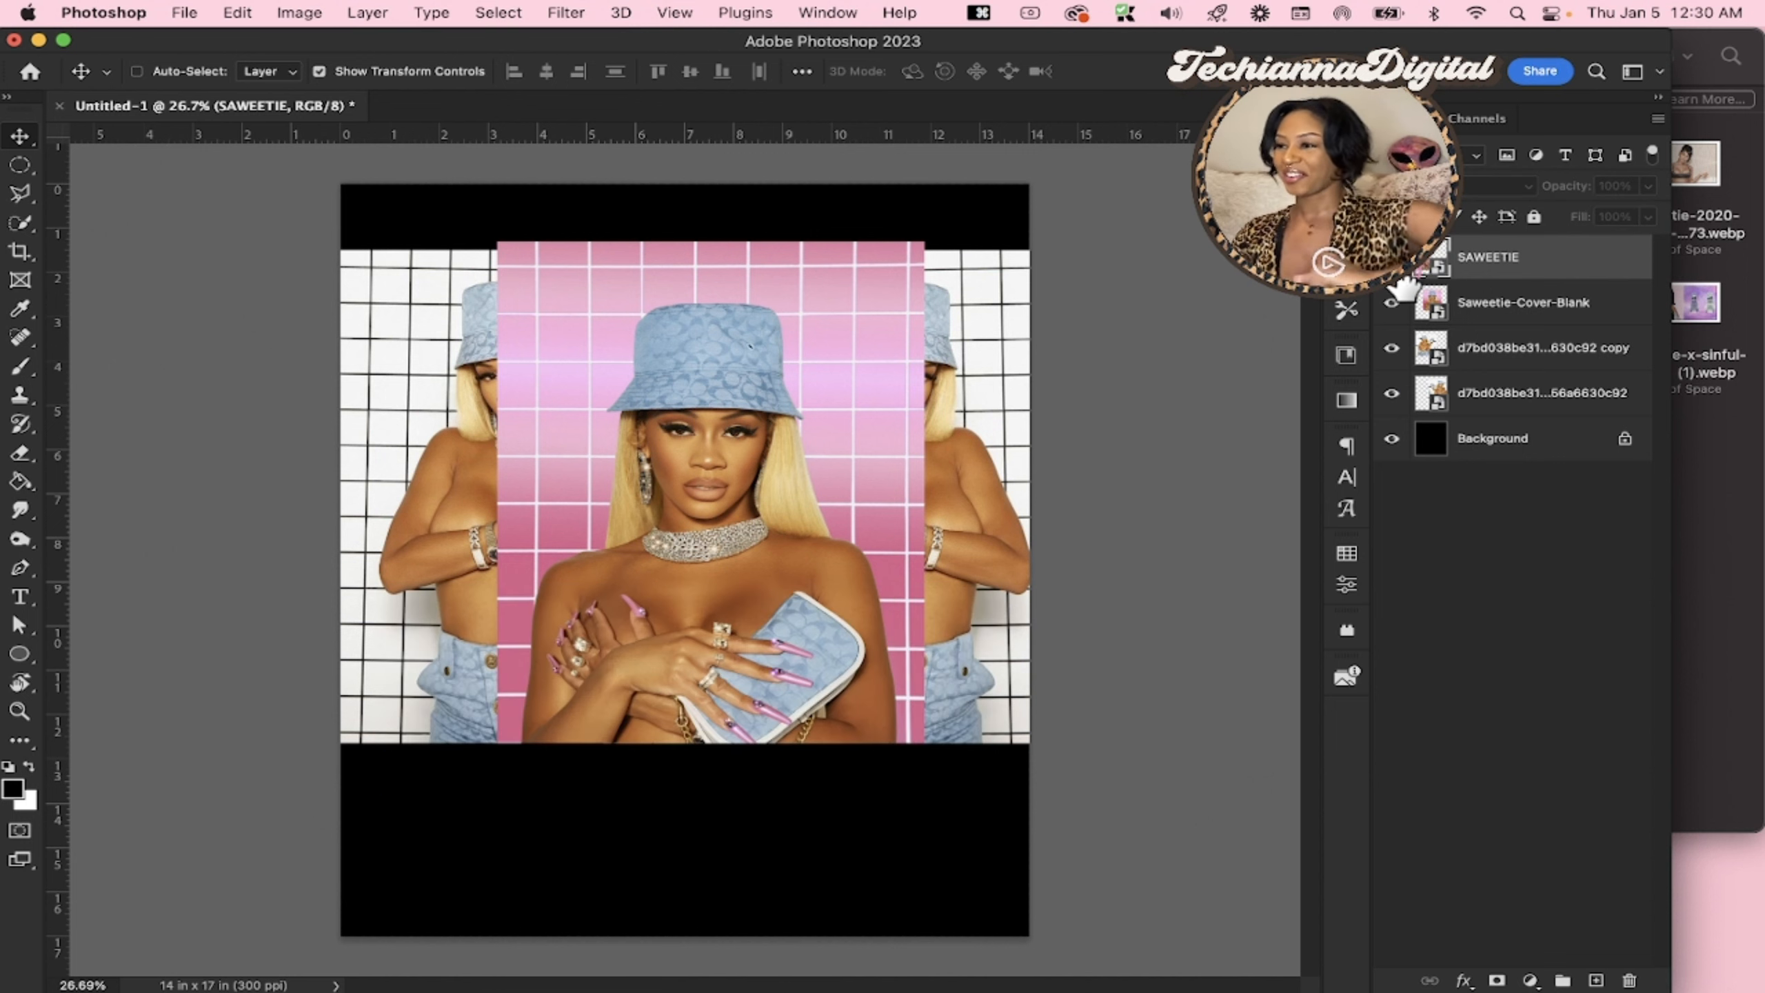
{"action": "left_click", "coordinate": [1392, 351]}
{"action": "left_click", "coordinate": [1392, 393]}
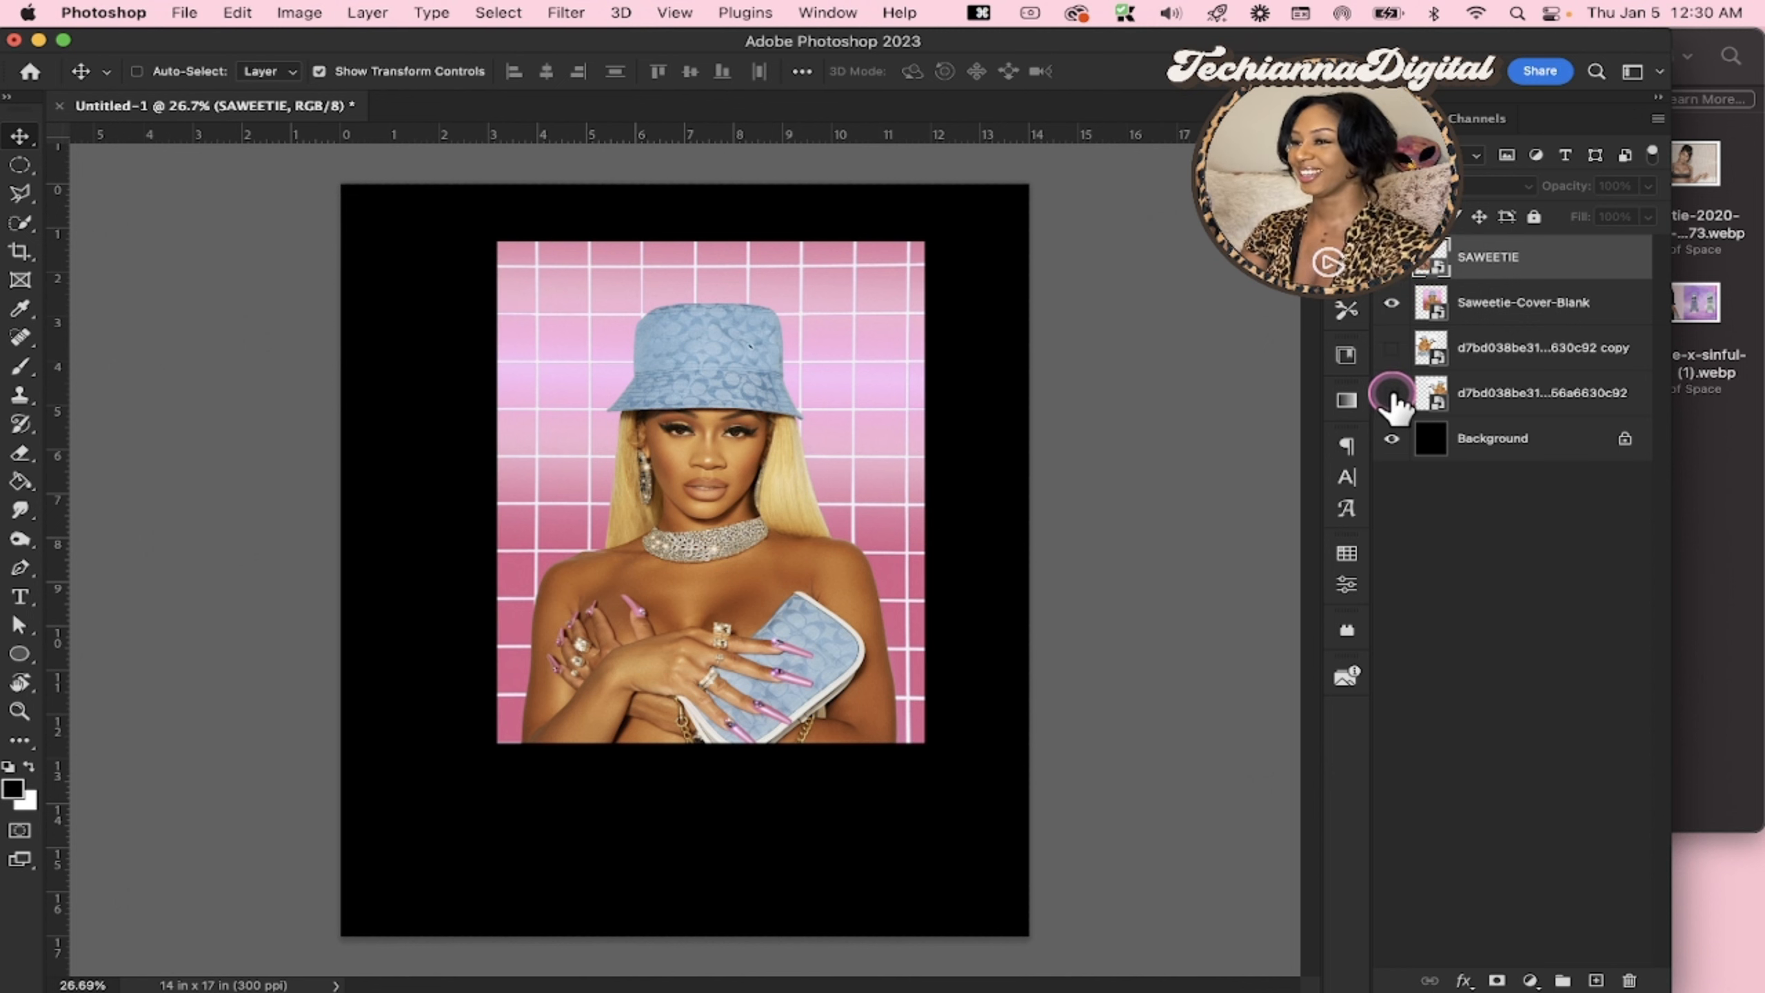
Scale the Saweetie-Cover-Blank image up to 43.32% to reach the canvas's bottom edge, and centre it horizontally
{"action": "left_click", "coordinate": [1476, 313]}
{"action": "left_click", "coordinate": [709, 742]}
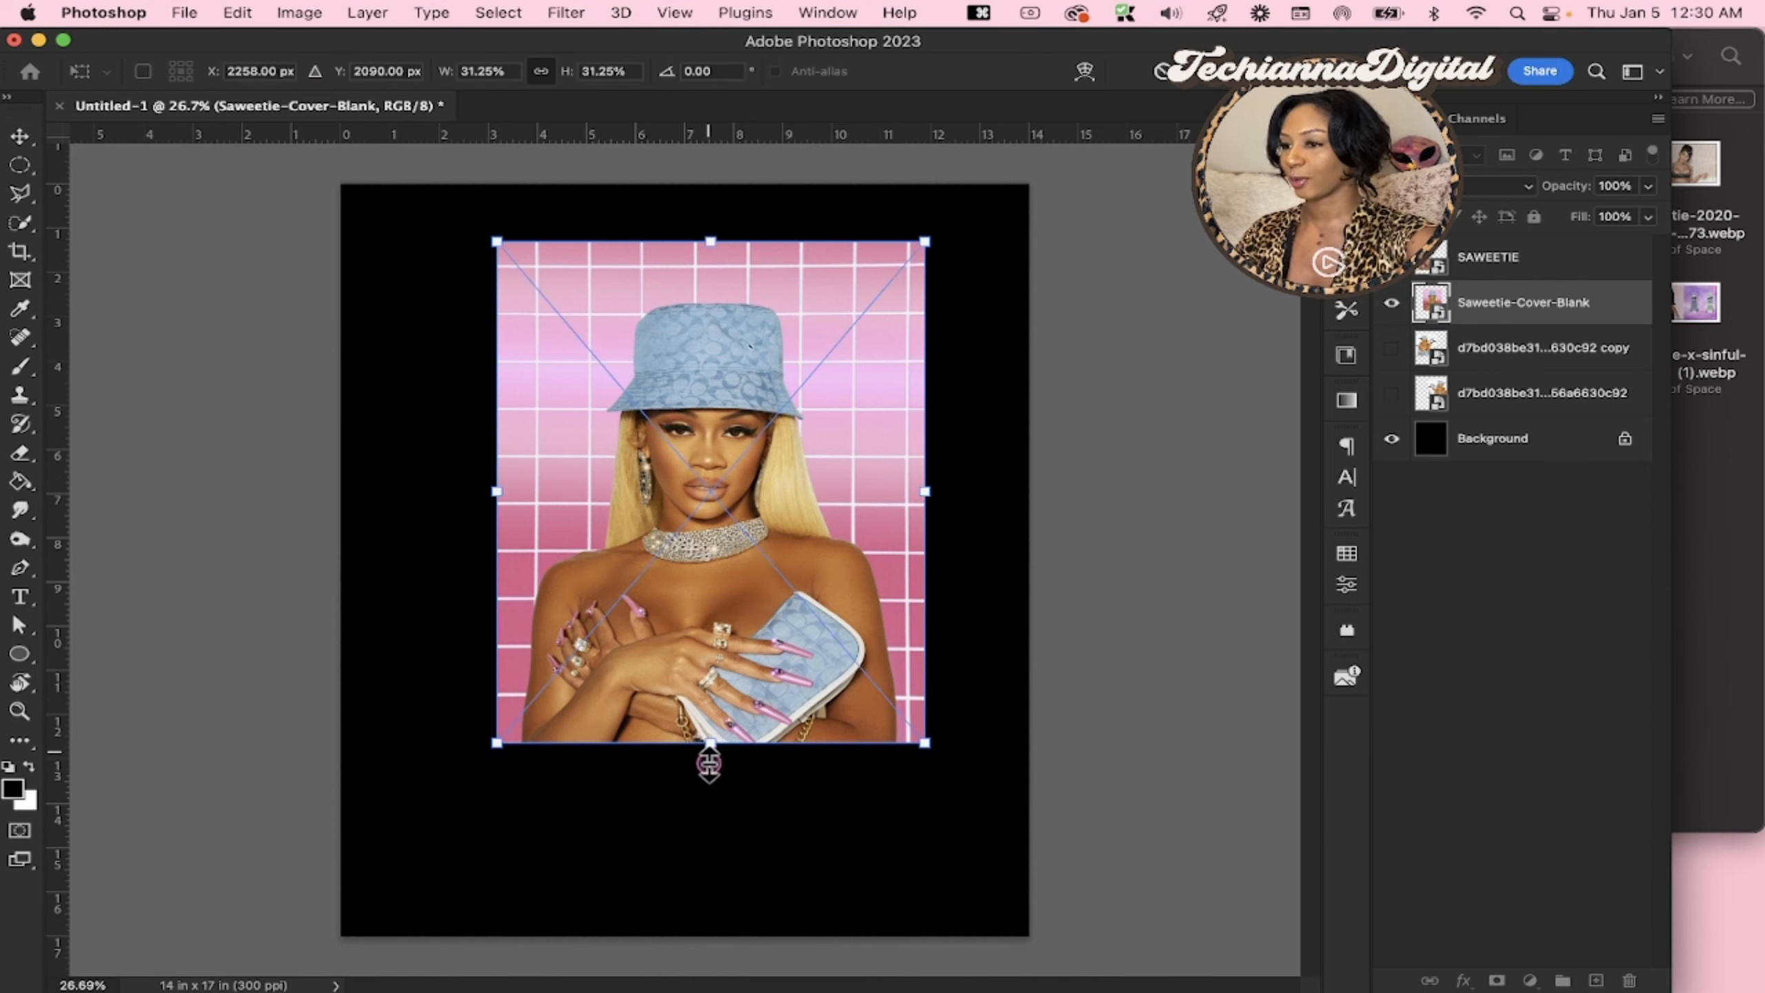
{"action": "left_click_drag", "start_coordinate": [708, 761], "coordinate": [705, 942]}
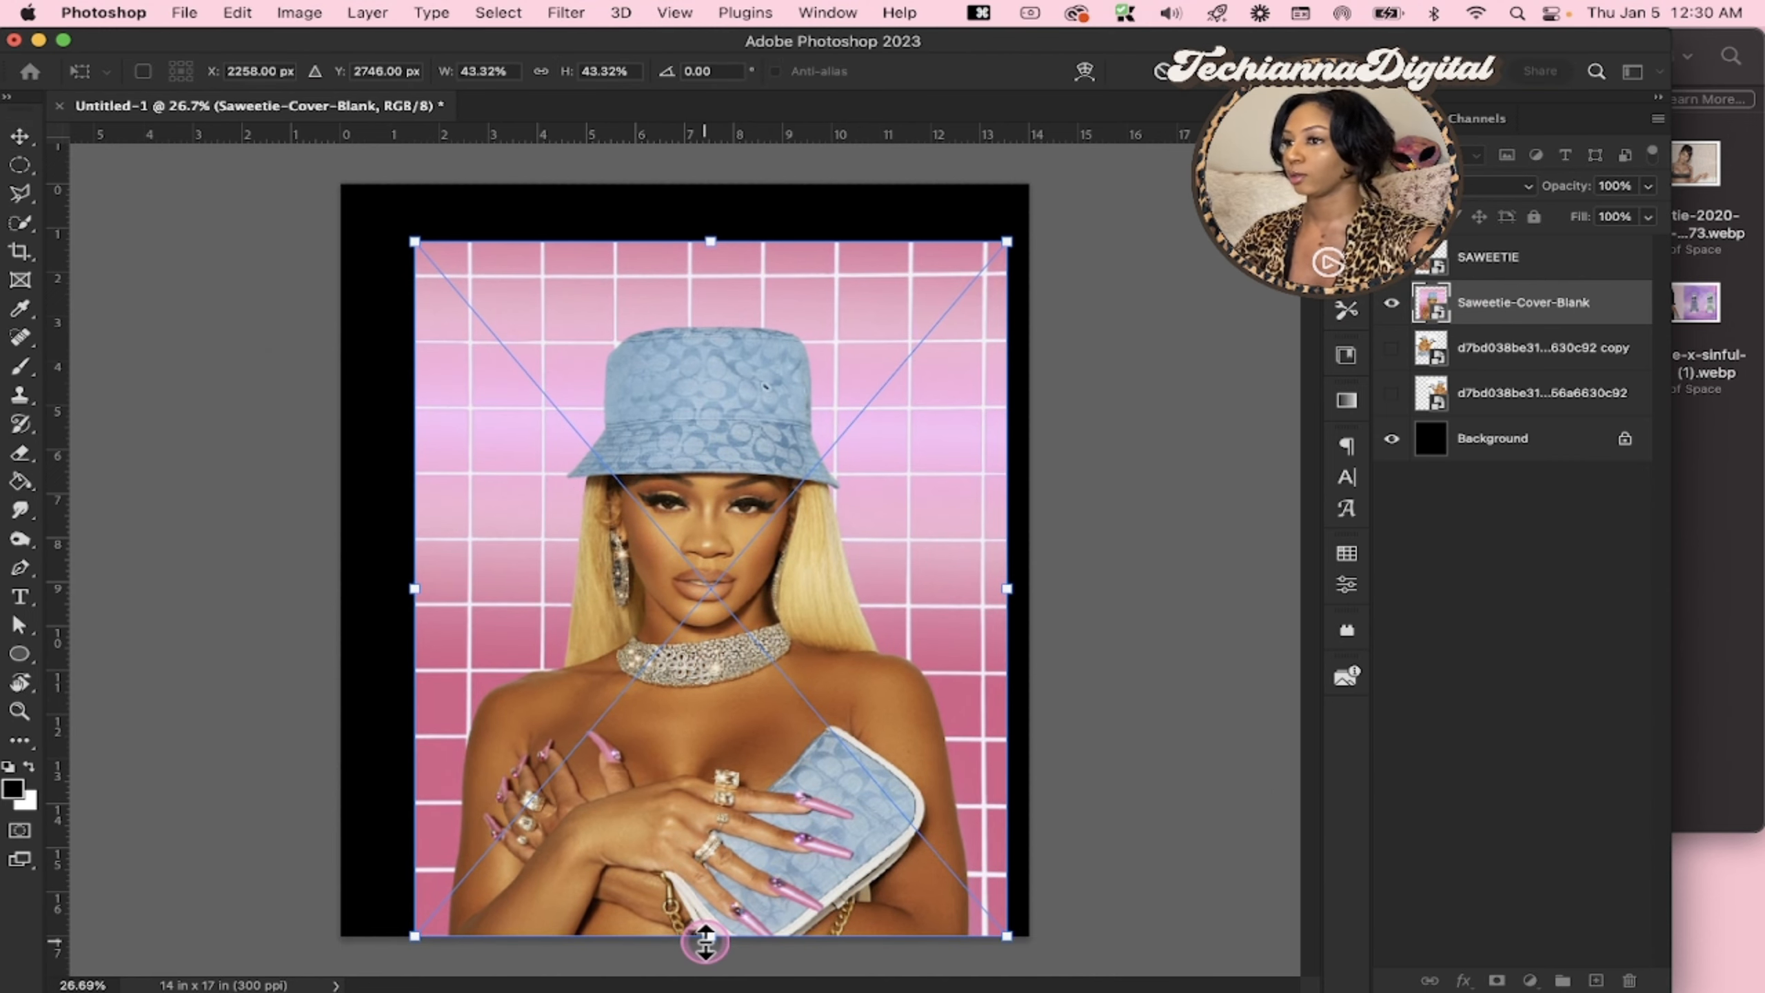
{"action": "key", "text": "Return"}
{"action": "left_click_drag", "start_coordinate": [824, 630], "coordinate": [800, 630]}
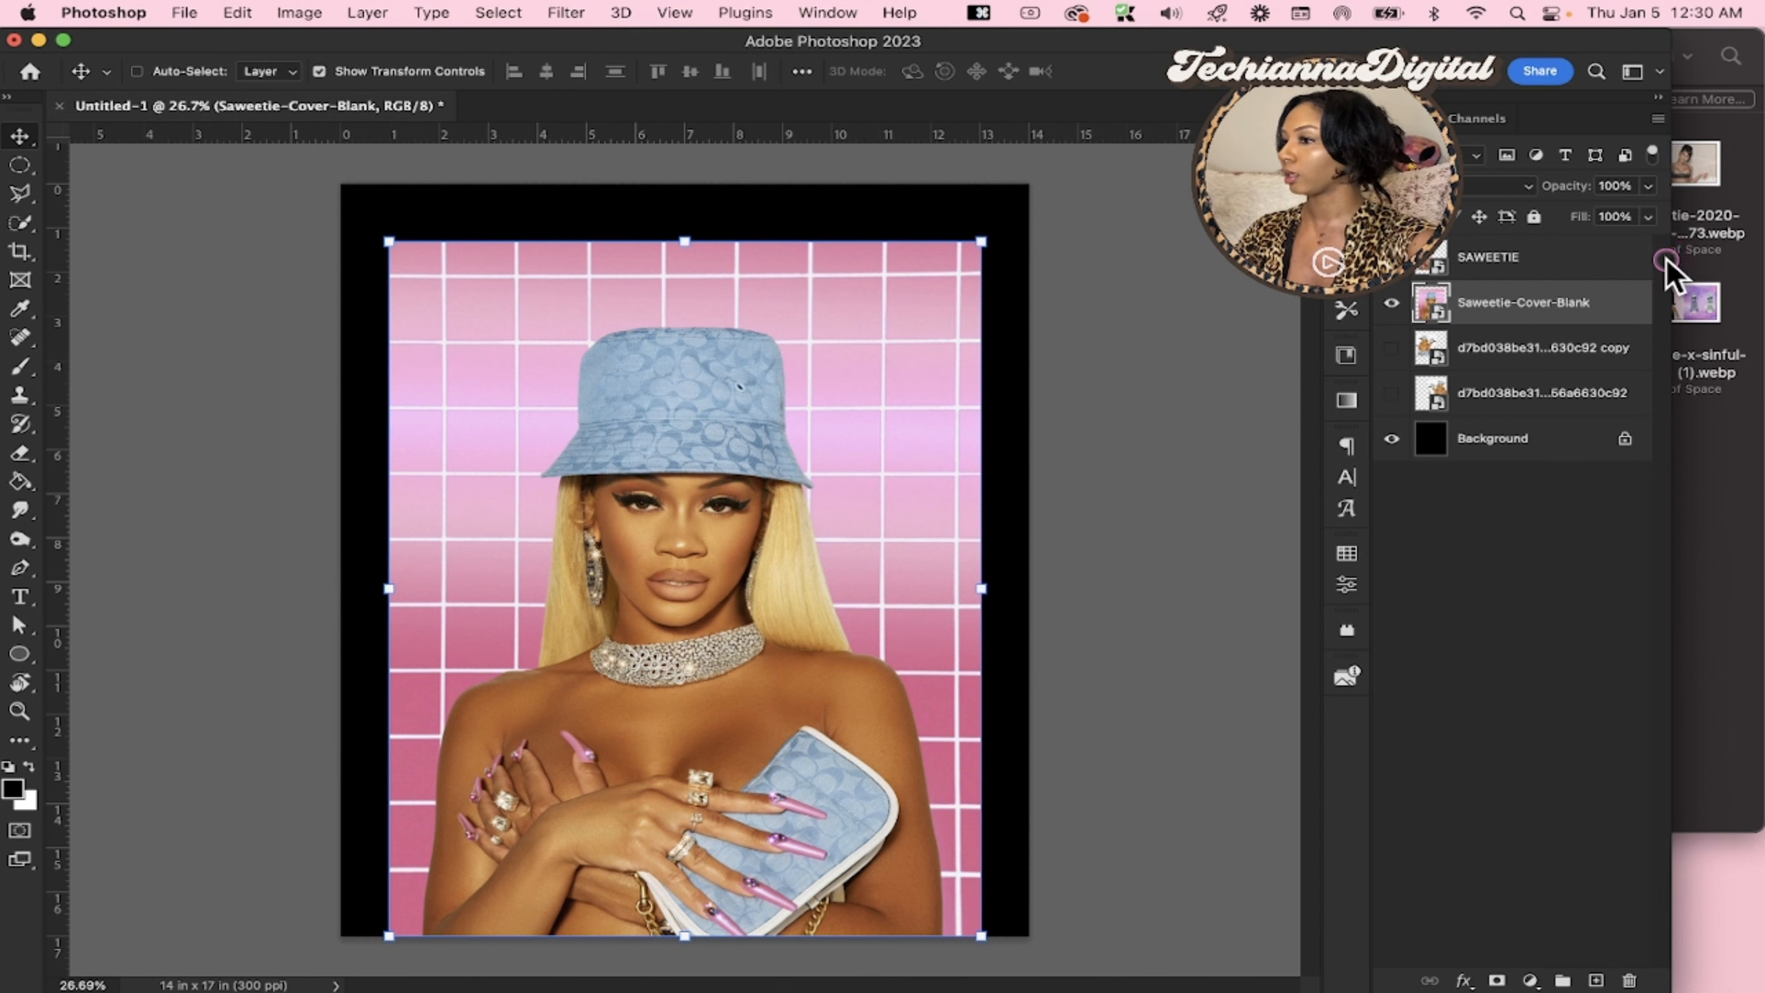
Widen the application window and apply the Remove background quick action to the Saweetie-Cover-Blank layer, closing the search window when finished
{"action": "left_click_drag", "start_coordinate": [1668, 259], "coordinate": [1754, 273]}
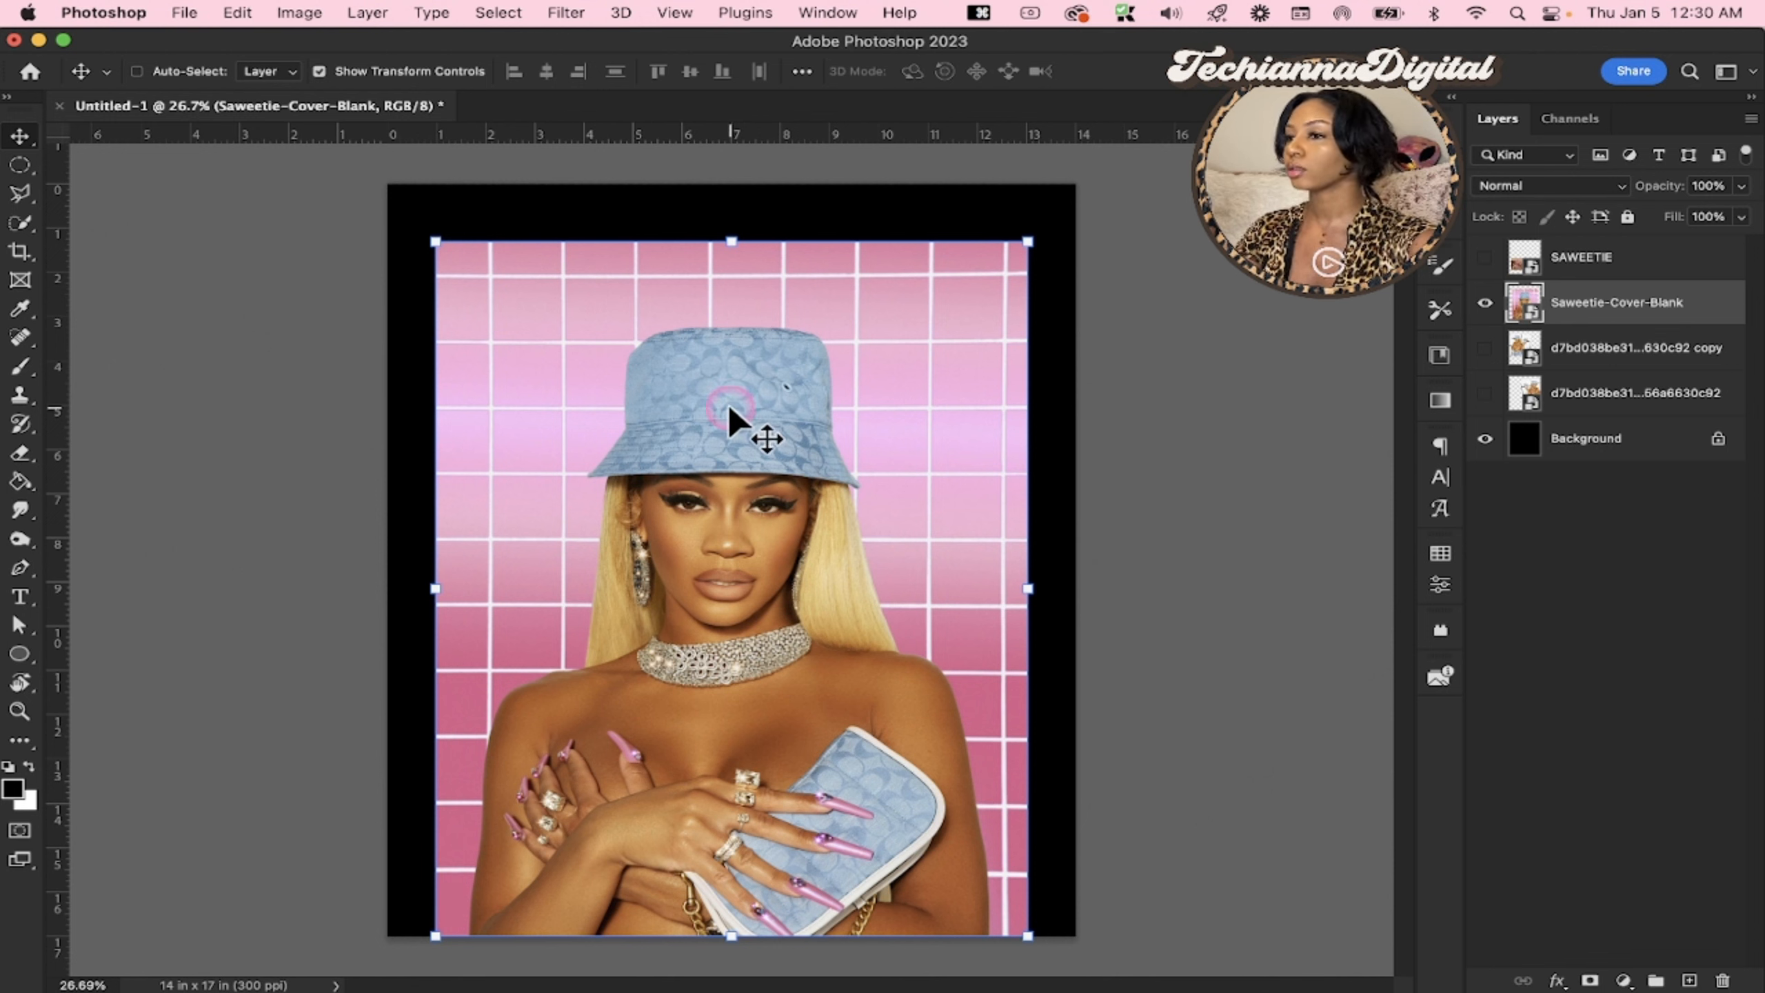
{"action": "left_click", "coordinate": [1689, 71]}
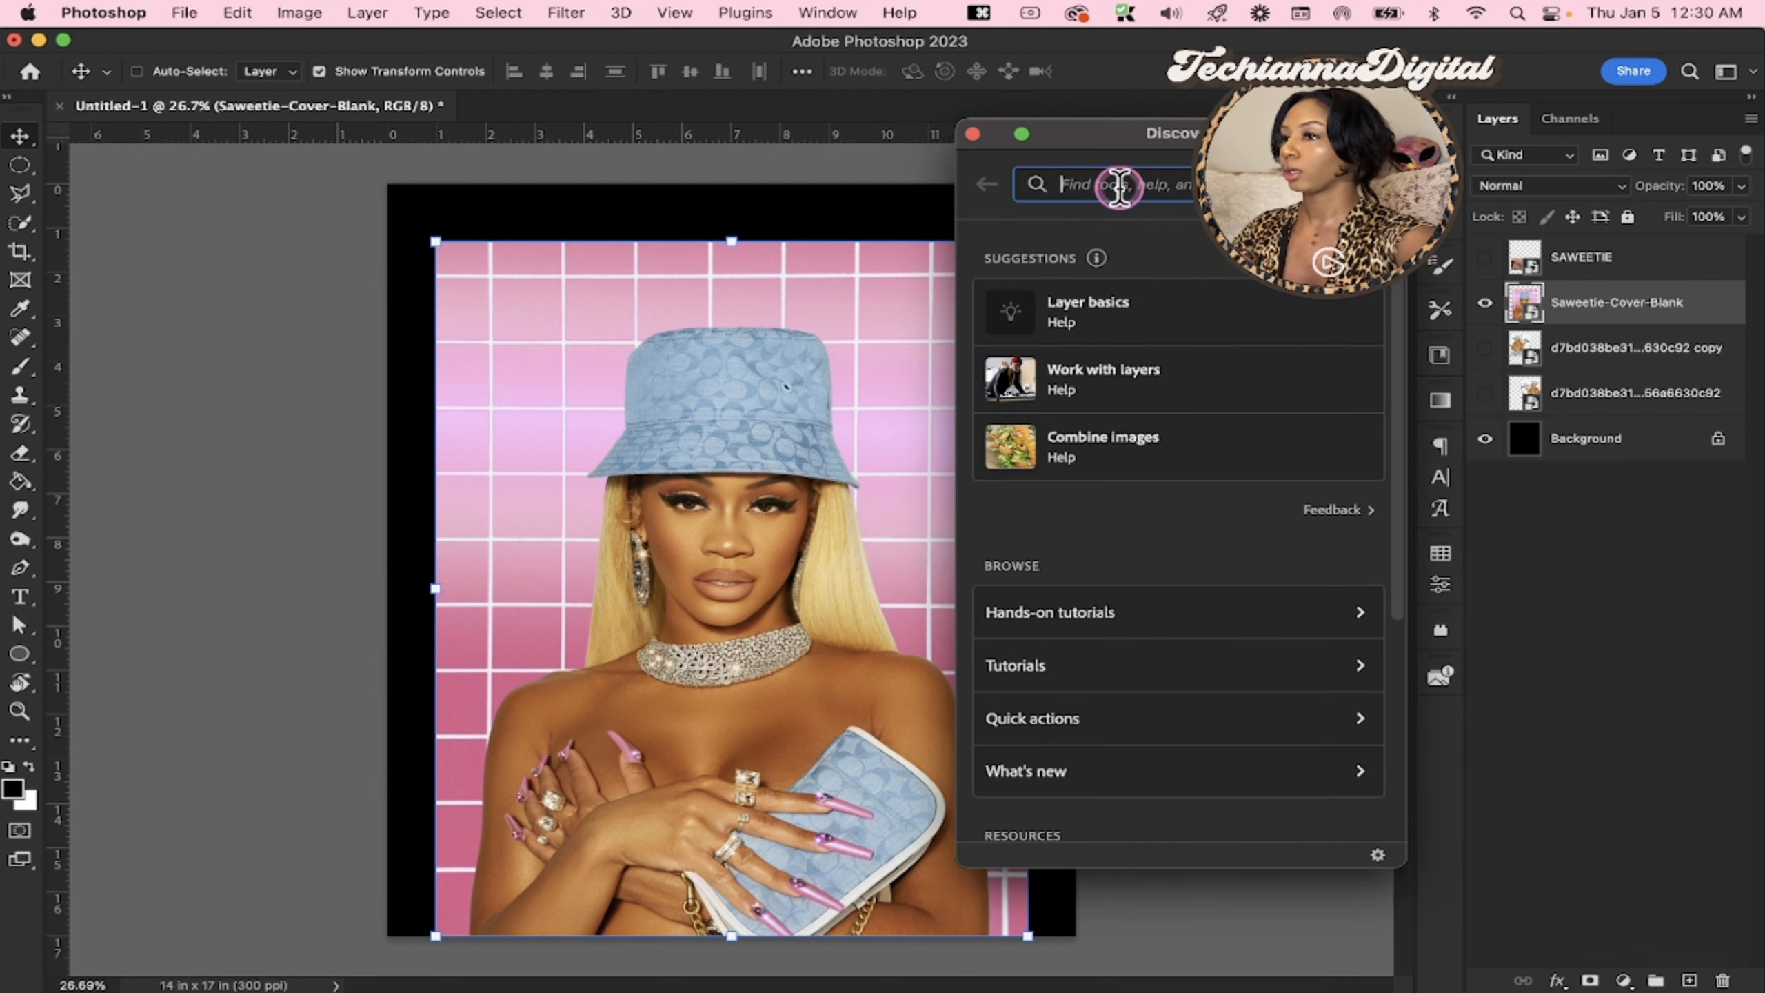
{"action": "left_click_drag", "start_coordinate": [1102, 134], "coordinate": [152, 191]}
{"action": "type", "text": "rem"}
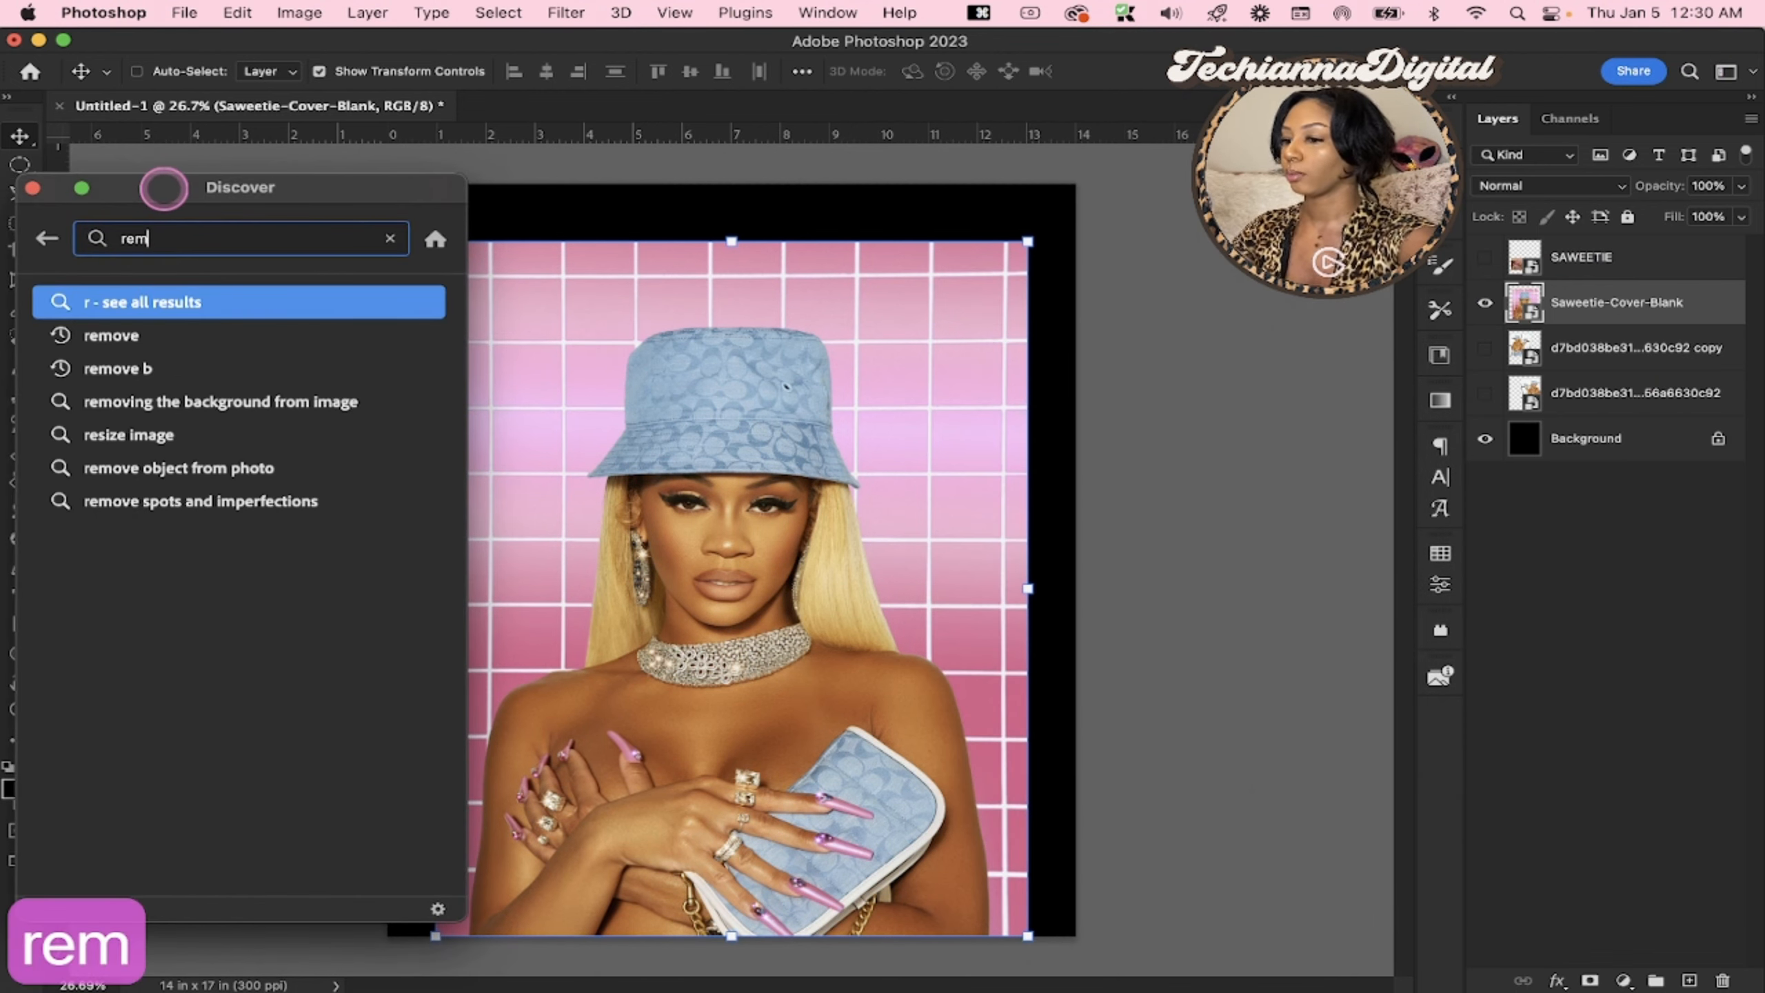
{"action": "type", "text": "obe"}
{"action": "key", "text": "BackSpace"}
{"action": "key", "text": "BackSpace"}
{"action": "key", "text": "BackSpace"}
{"action": "type", "text": "ve"}
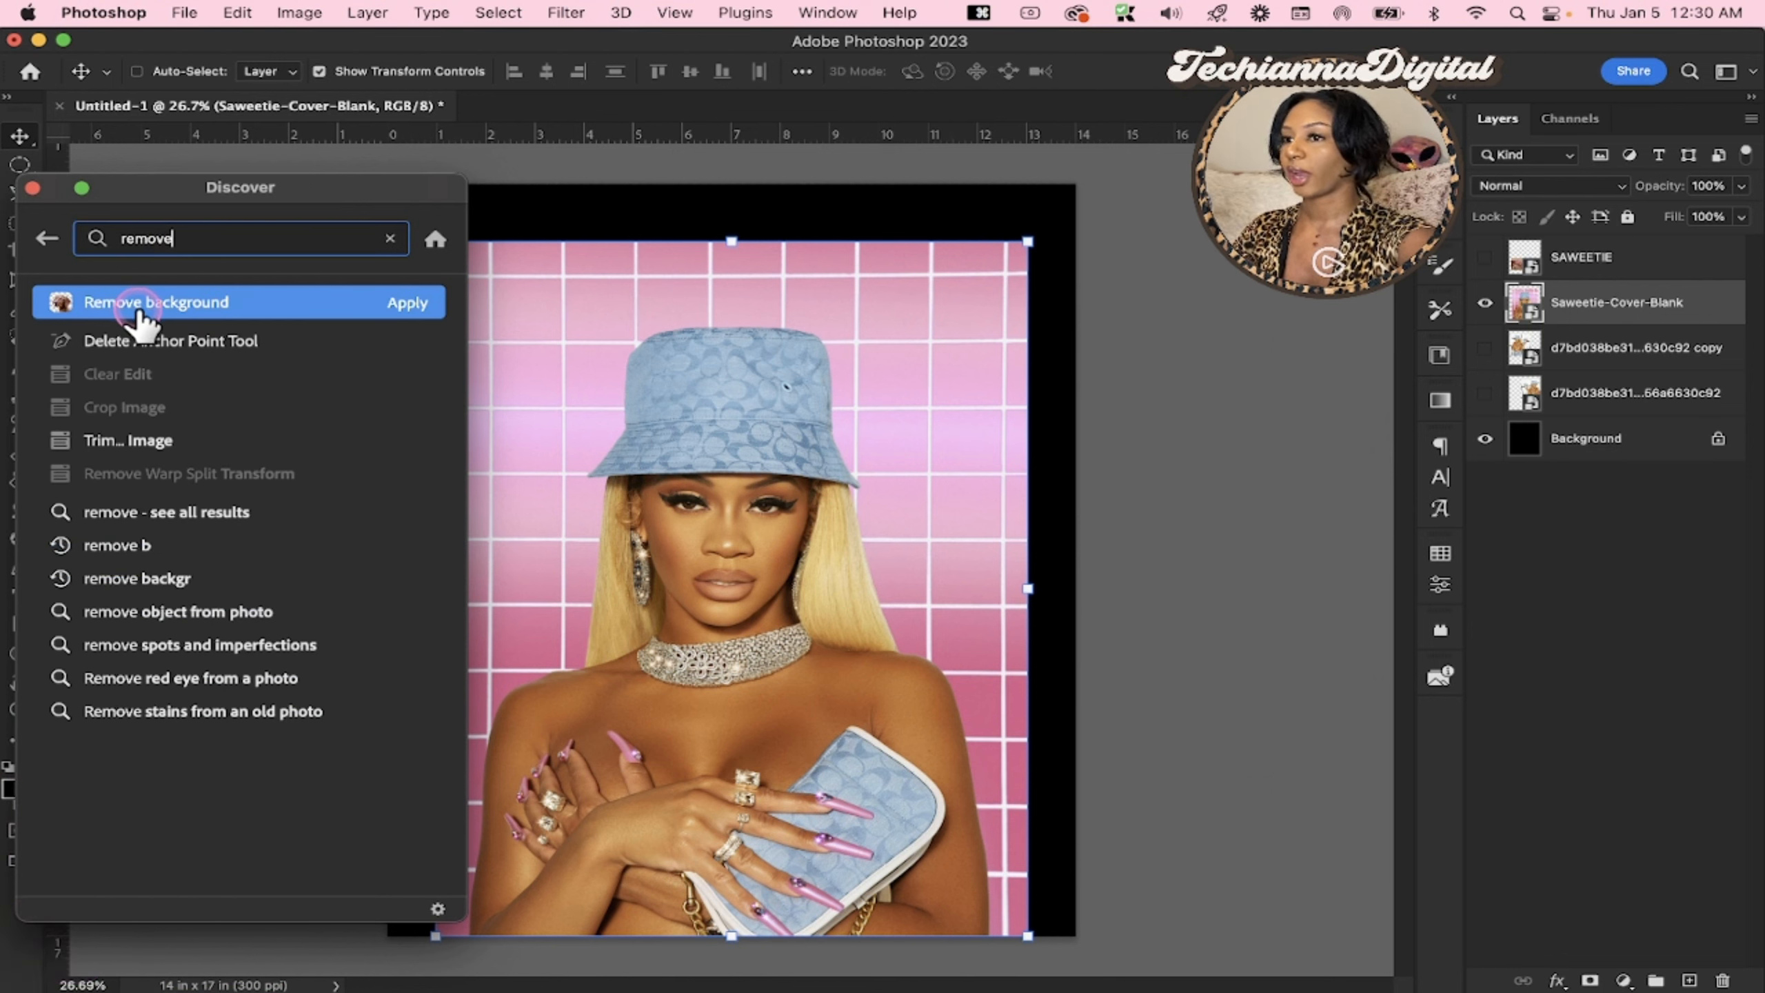
{"action": "left_click", "coordinate": [413, 306]}
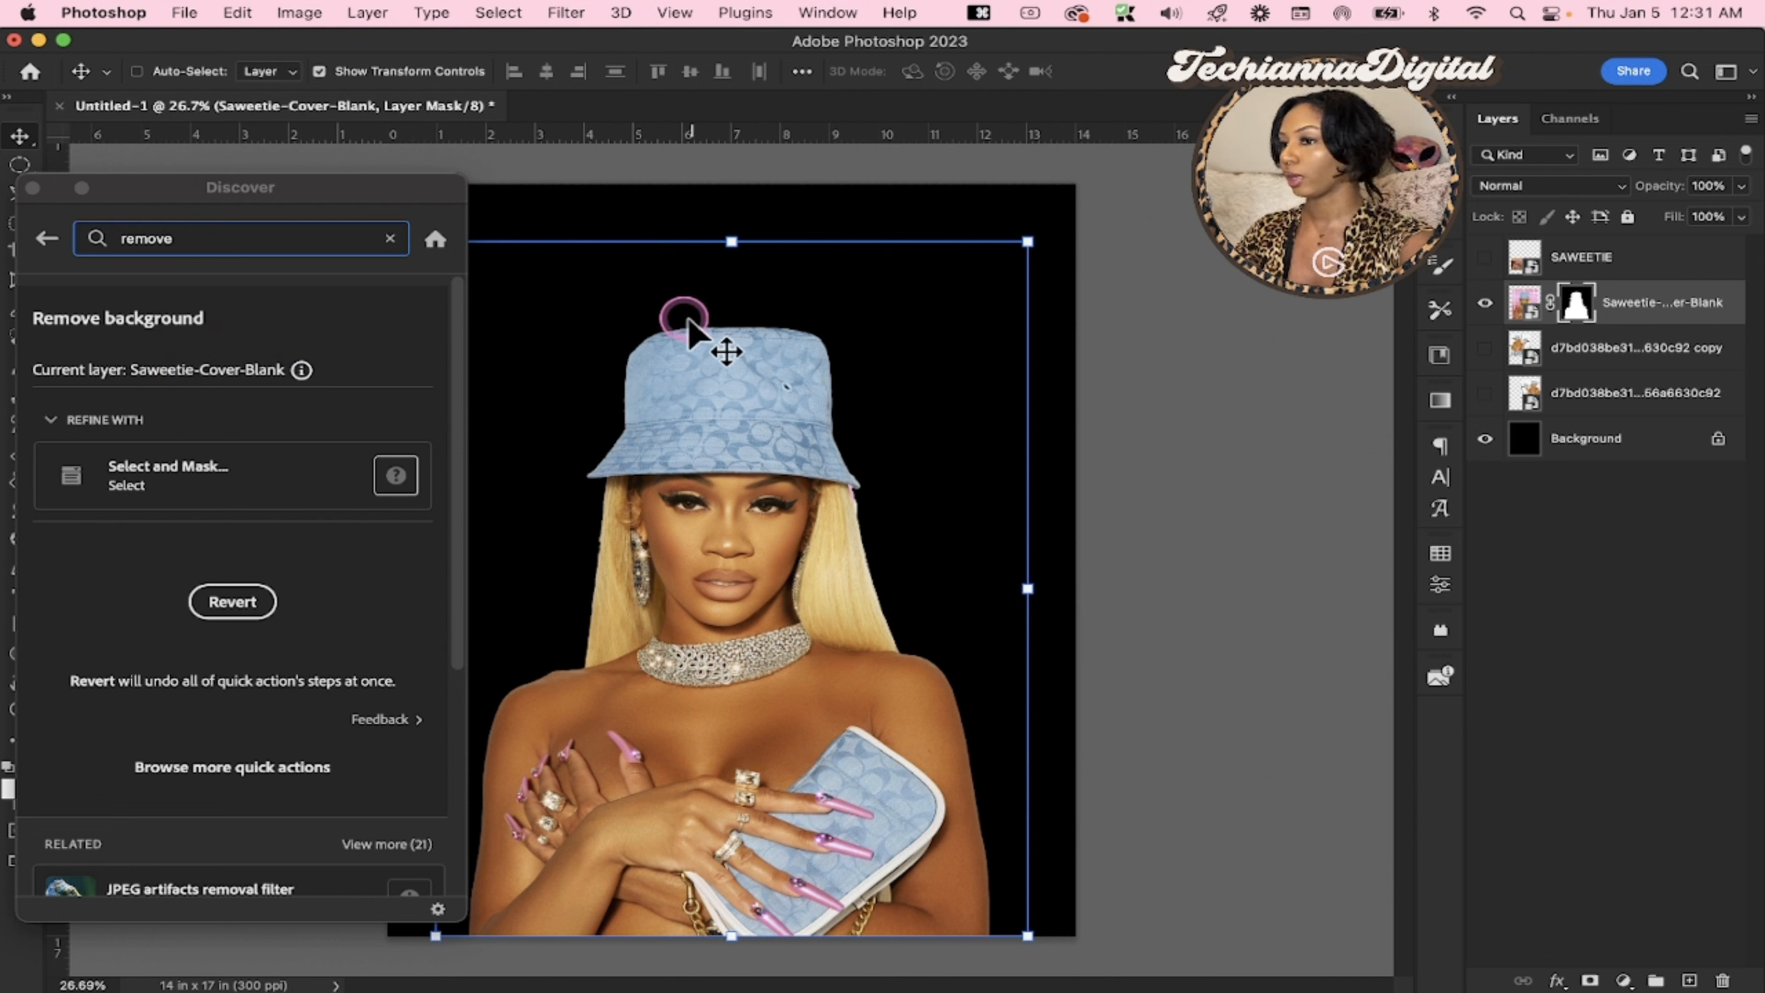
{"action": "left_click", "coordinate": [32, 187]}
Examine the Saweetie-Cover-Blank layer mask and the cutout's edges around the hair, body and lower canvas edge
{"action": "left_click", "coordinate": [1571, 309]}
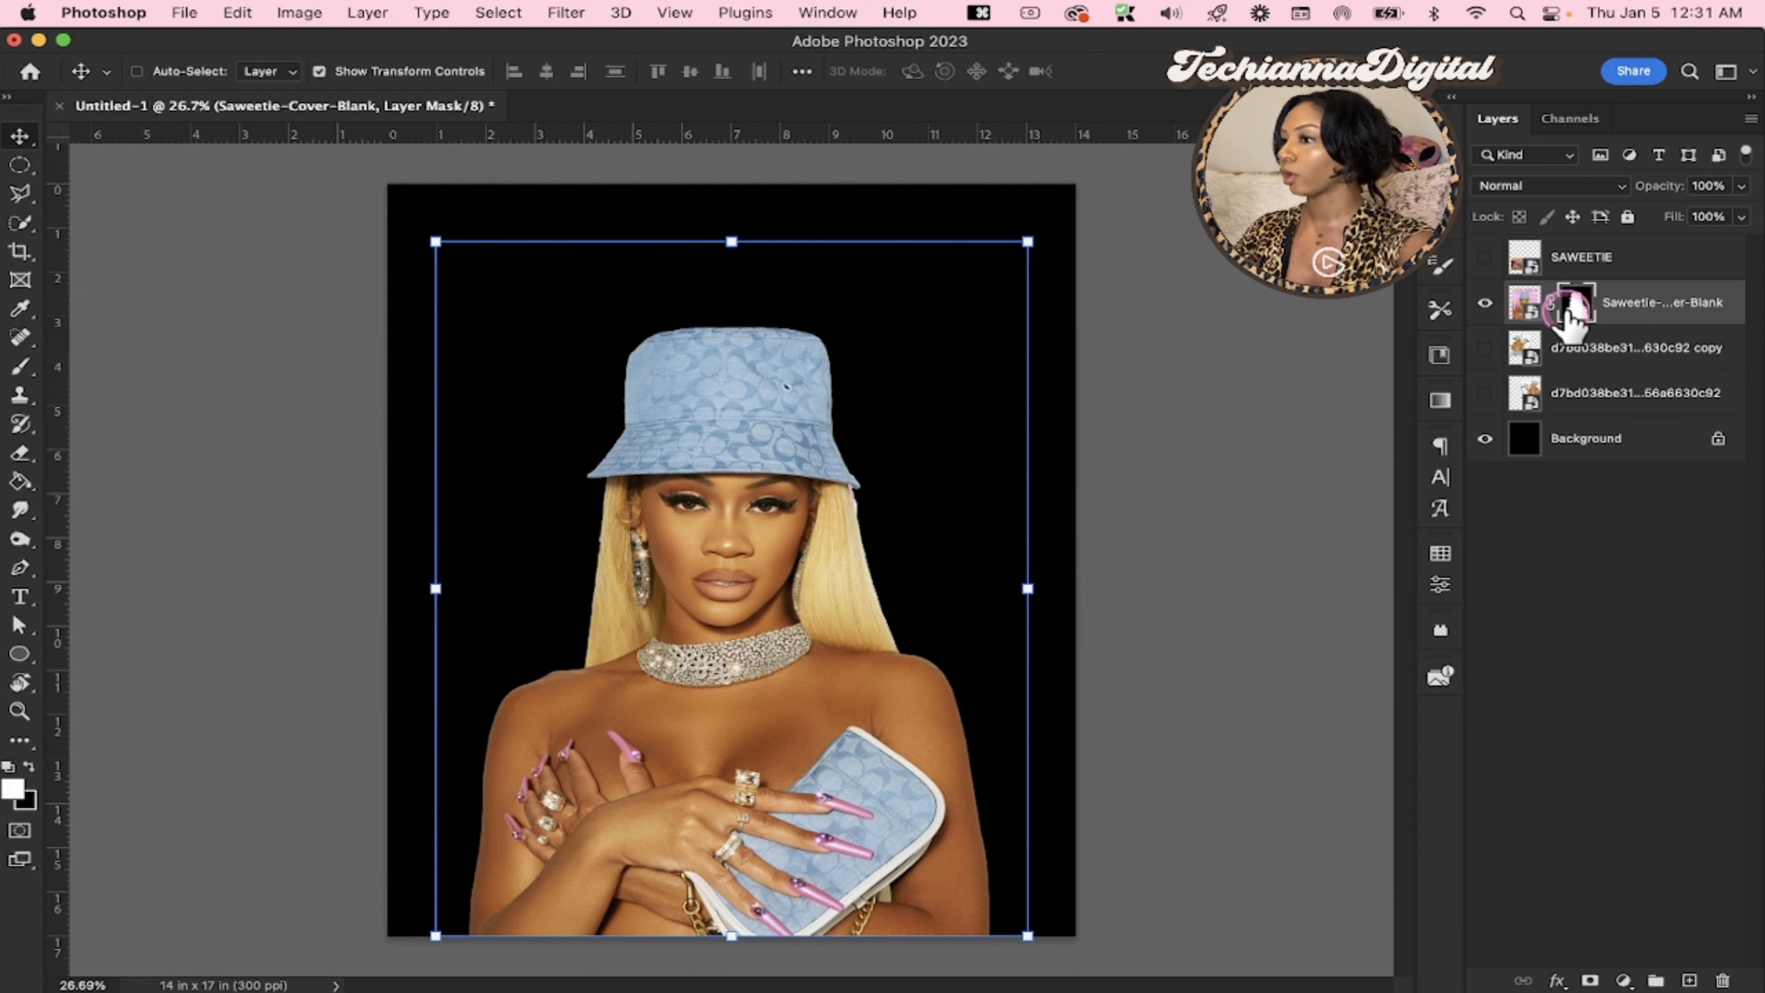
{"action": "left_click", "coordinate": [1576, 312]}
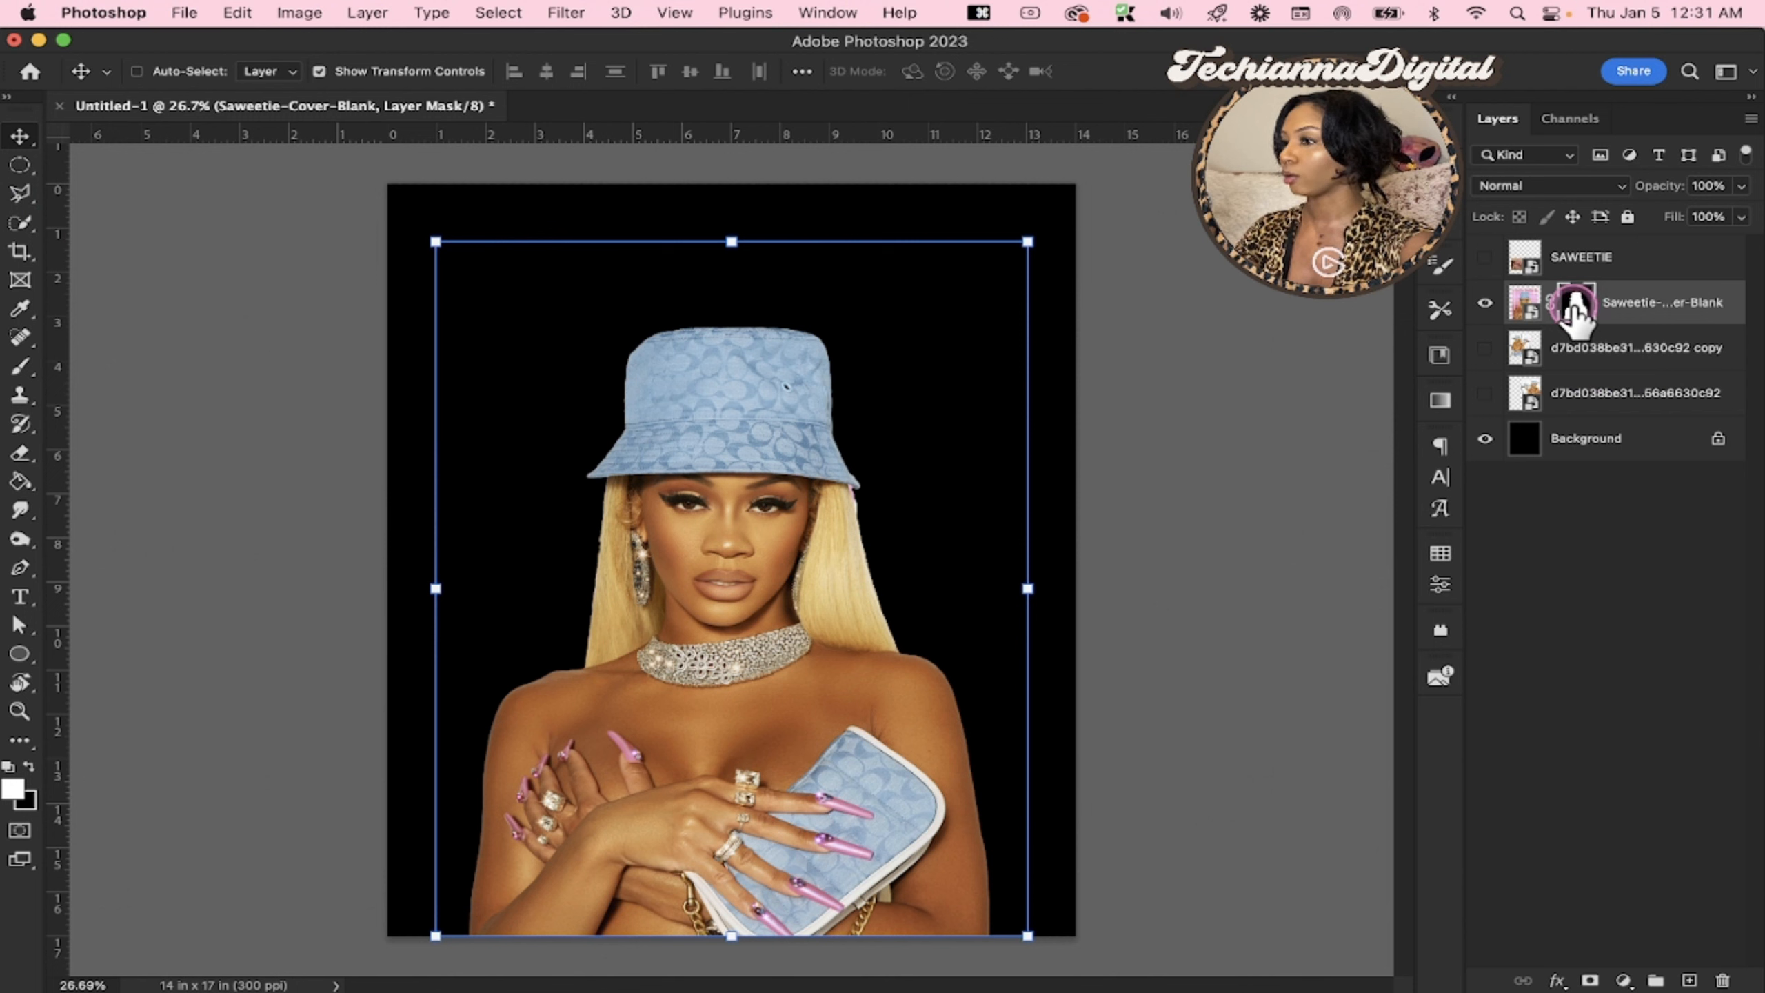
{"action": "left_click", "coordinate": [798, 556]}
{"action": "left_click", "coordinate": [835, 937]}
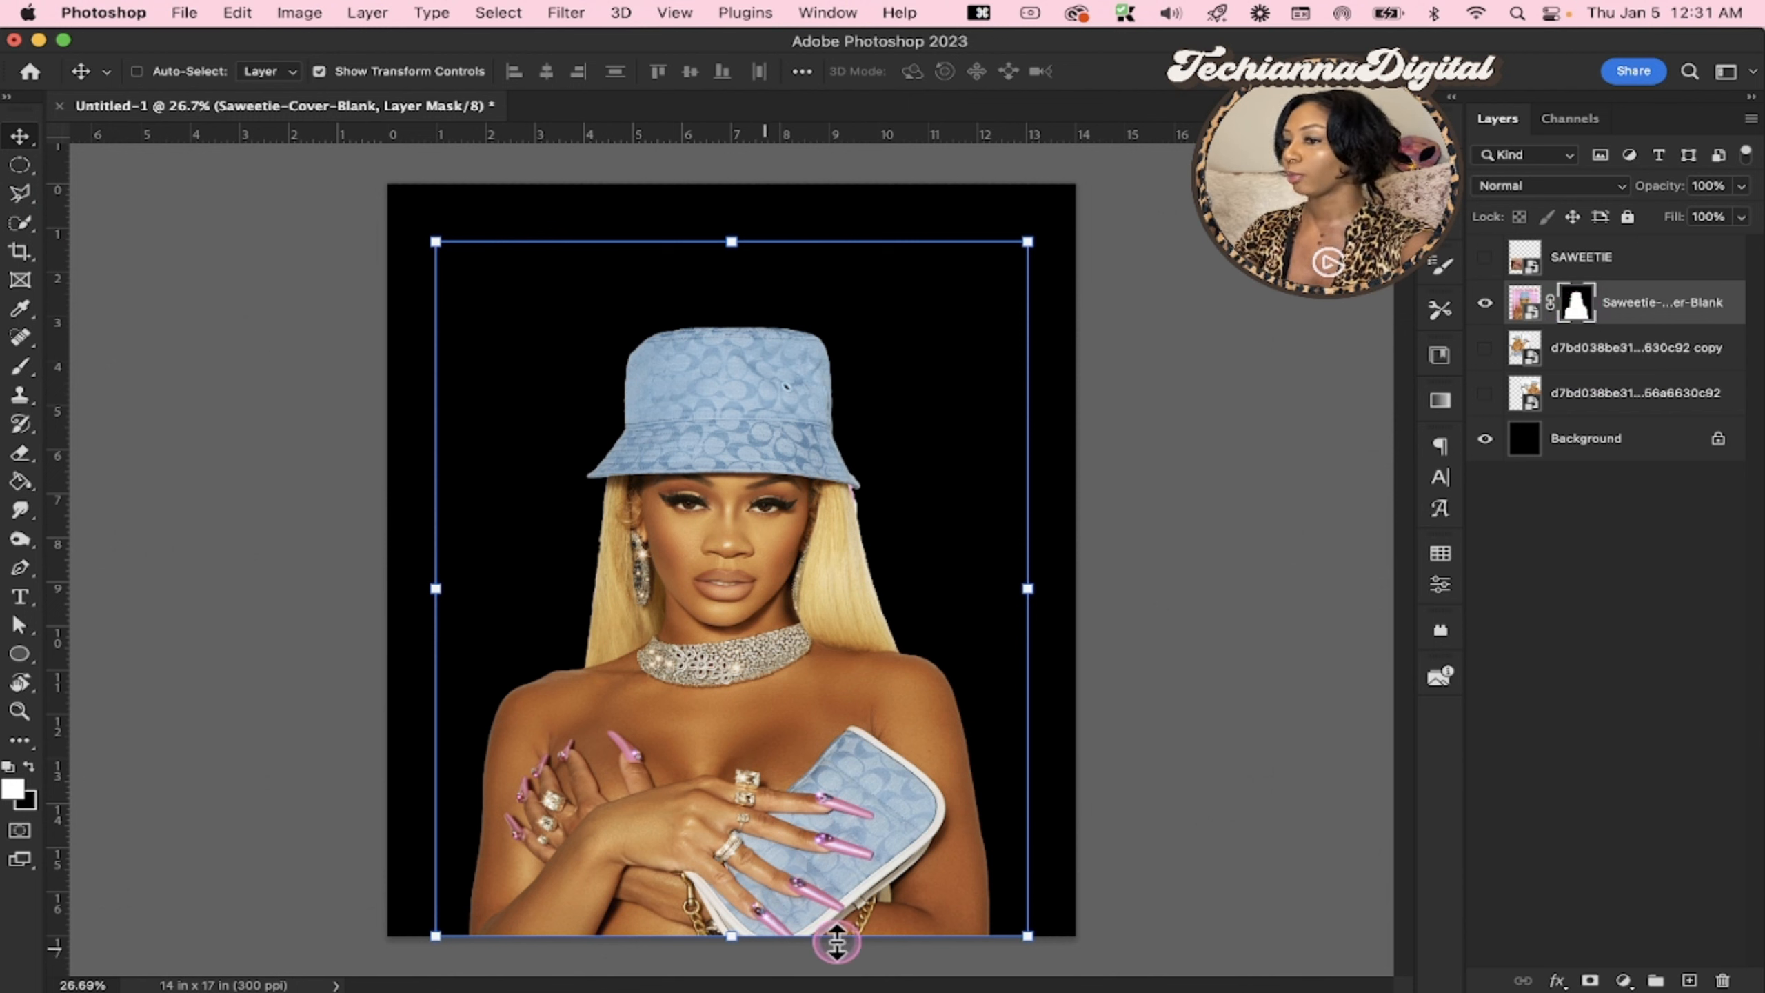
{"action": "left_click", "coordinate": [606, 615]}
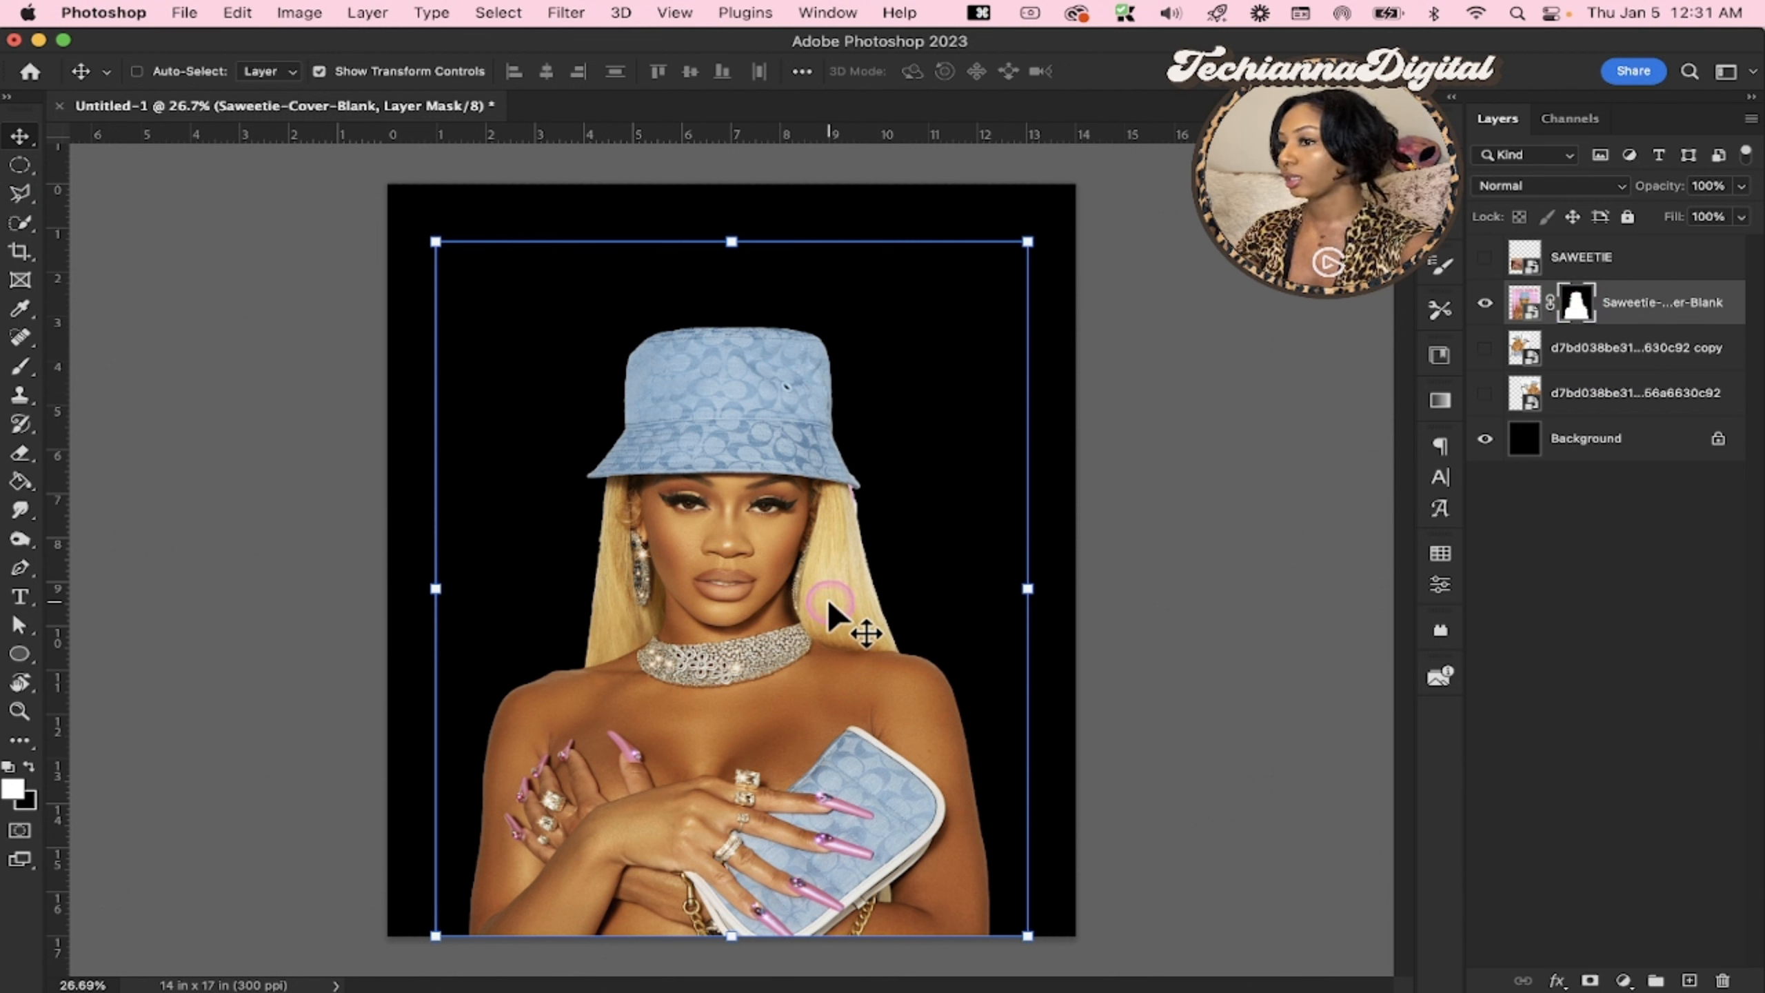
{"action": "left_click", "coordinate": [1576, 309]}
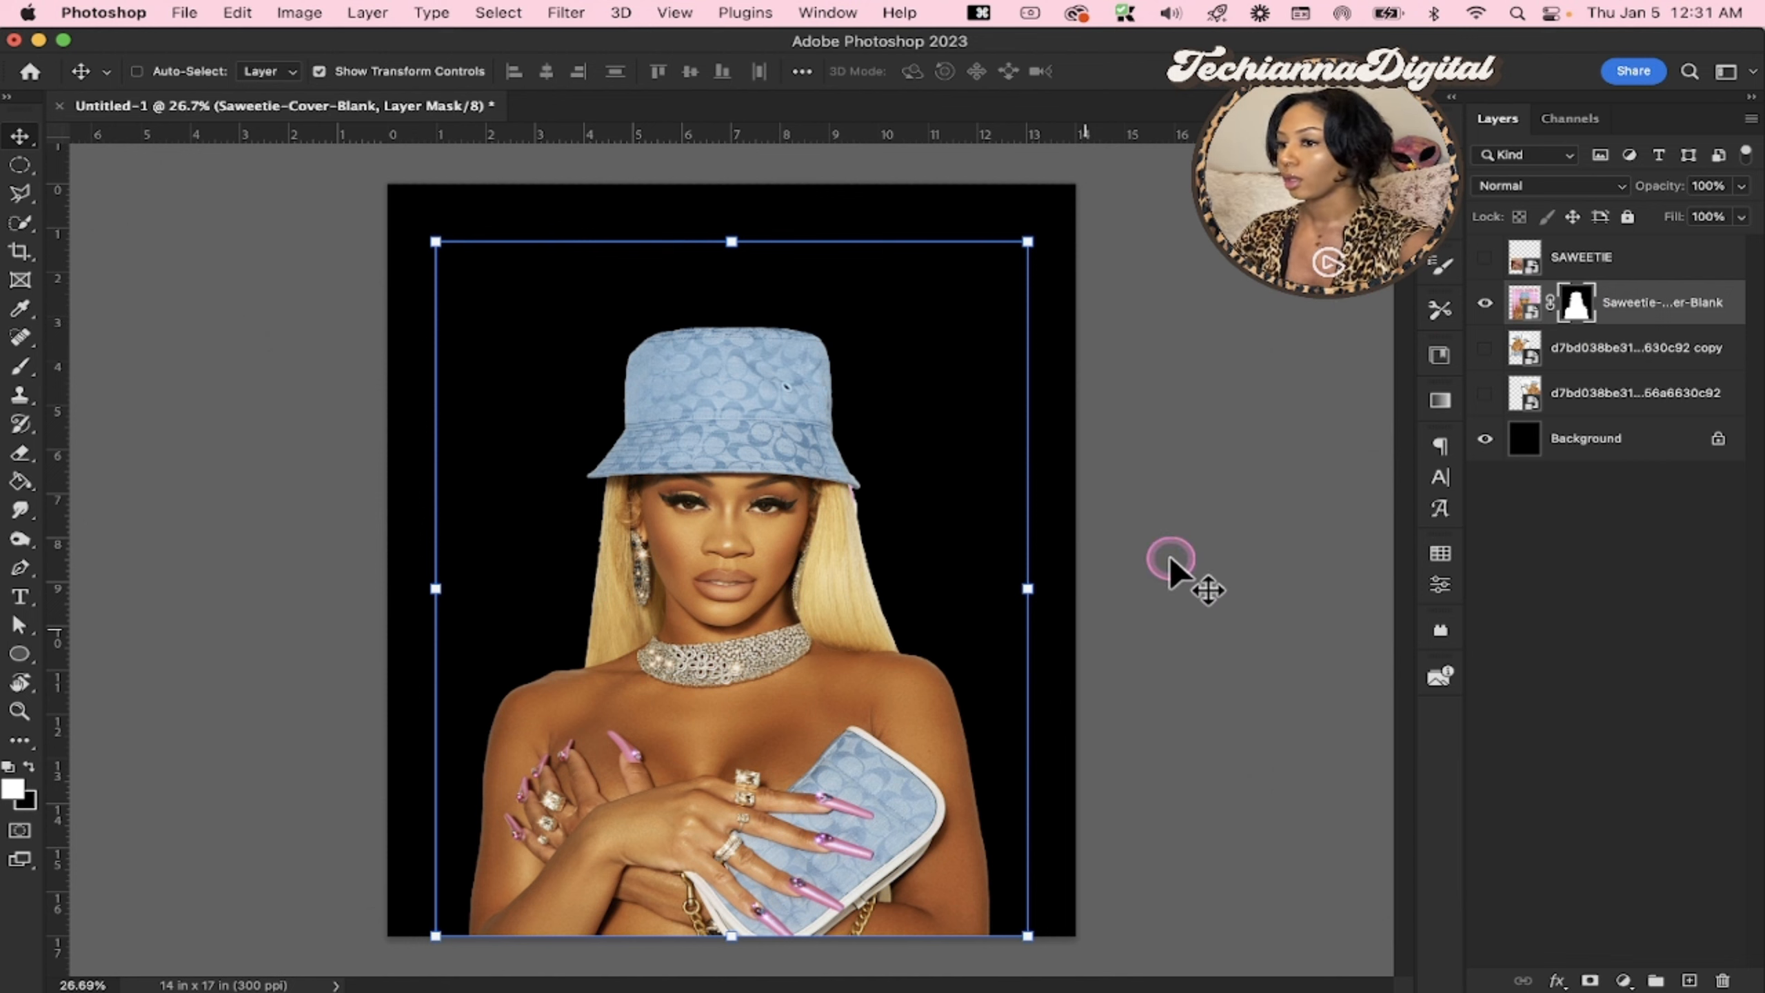
Hide the Saweetie-Cover-Blank cutout and compare the two white-grid photos, leaving only the original below the copy visible
{"action": "left_click", "coordinate": [1485, 303]}
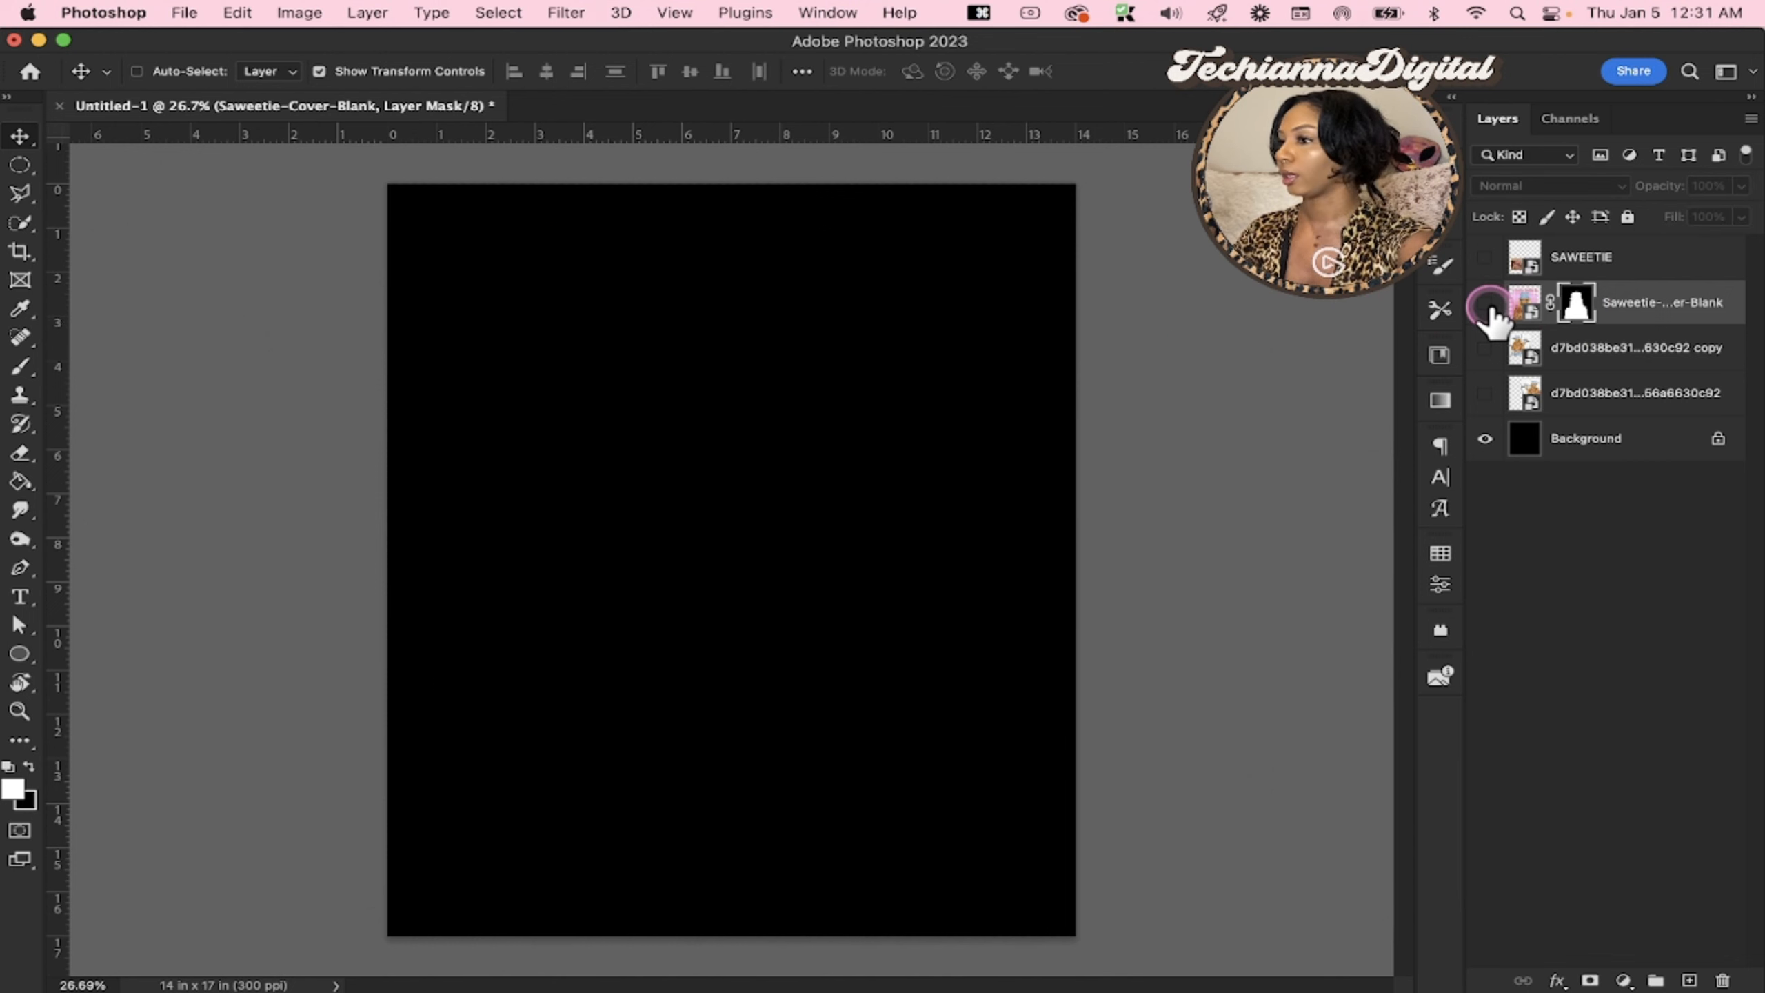
{"action": "left_click", "coordinate": [1484, 348]}
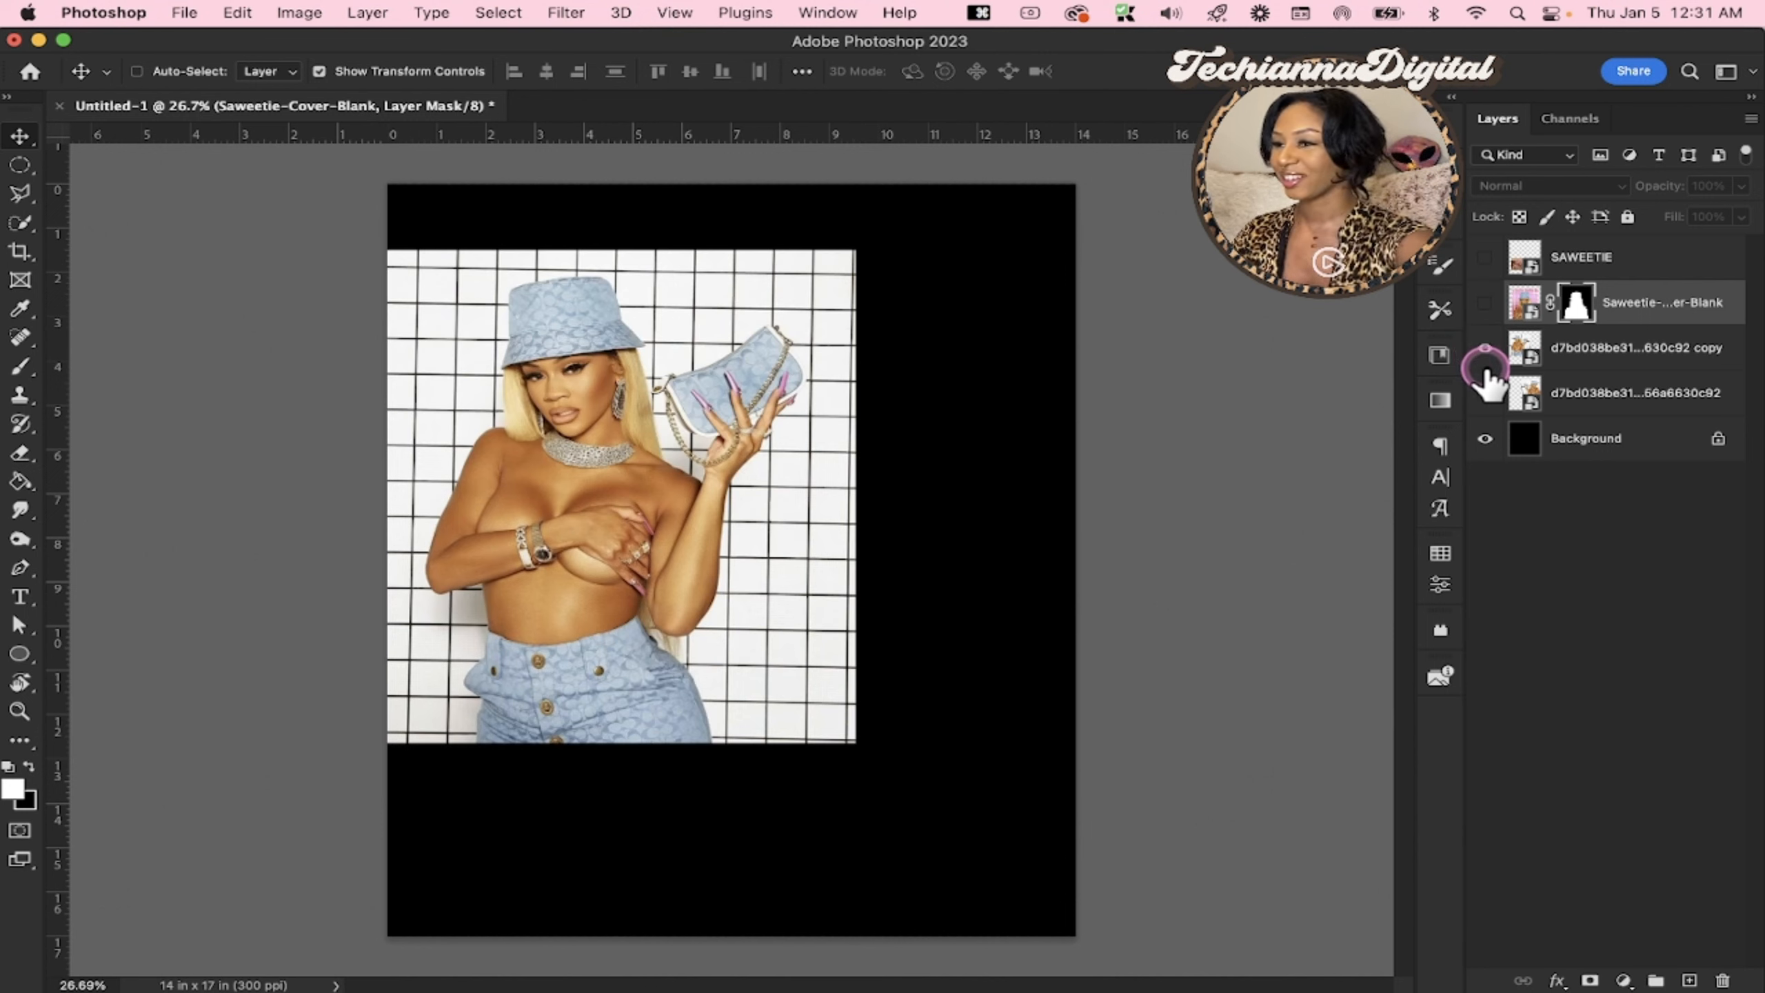
{"action": "left_click", "coordinate": [1485, 351]}
{"action": "left_click", "coordinate": [1532, 358]}
{"action": "left_click", "coordinate": [1485, 394]}
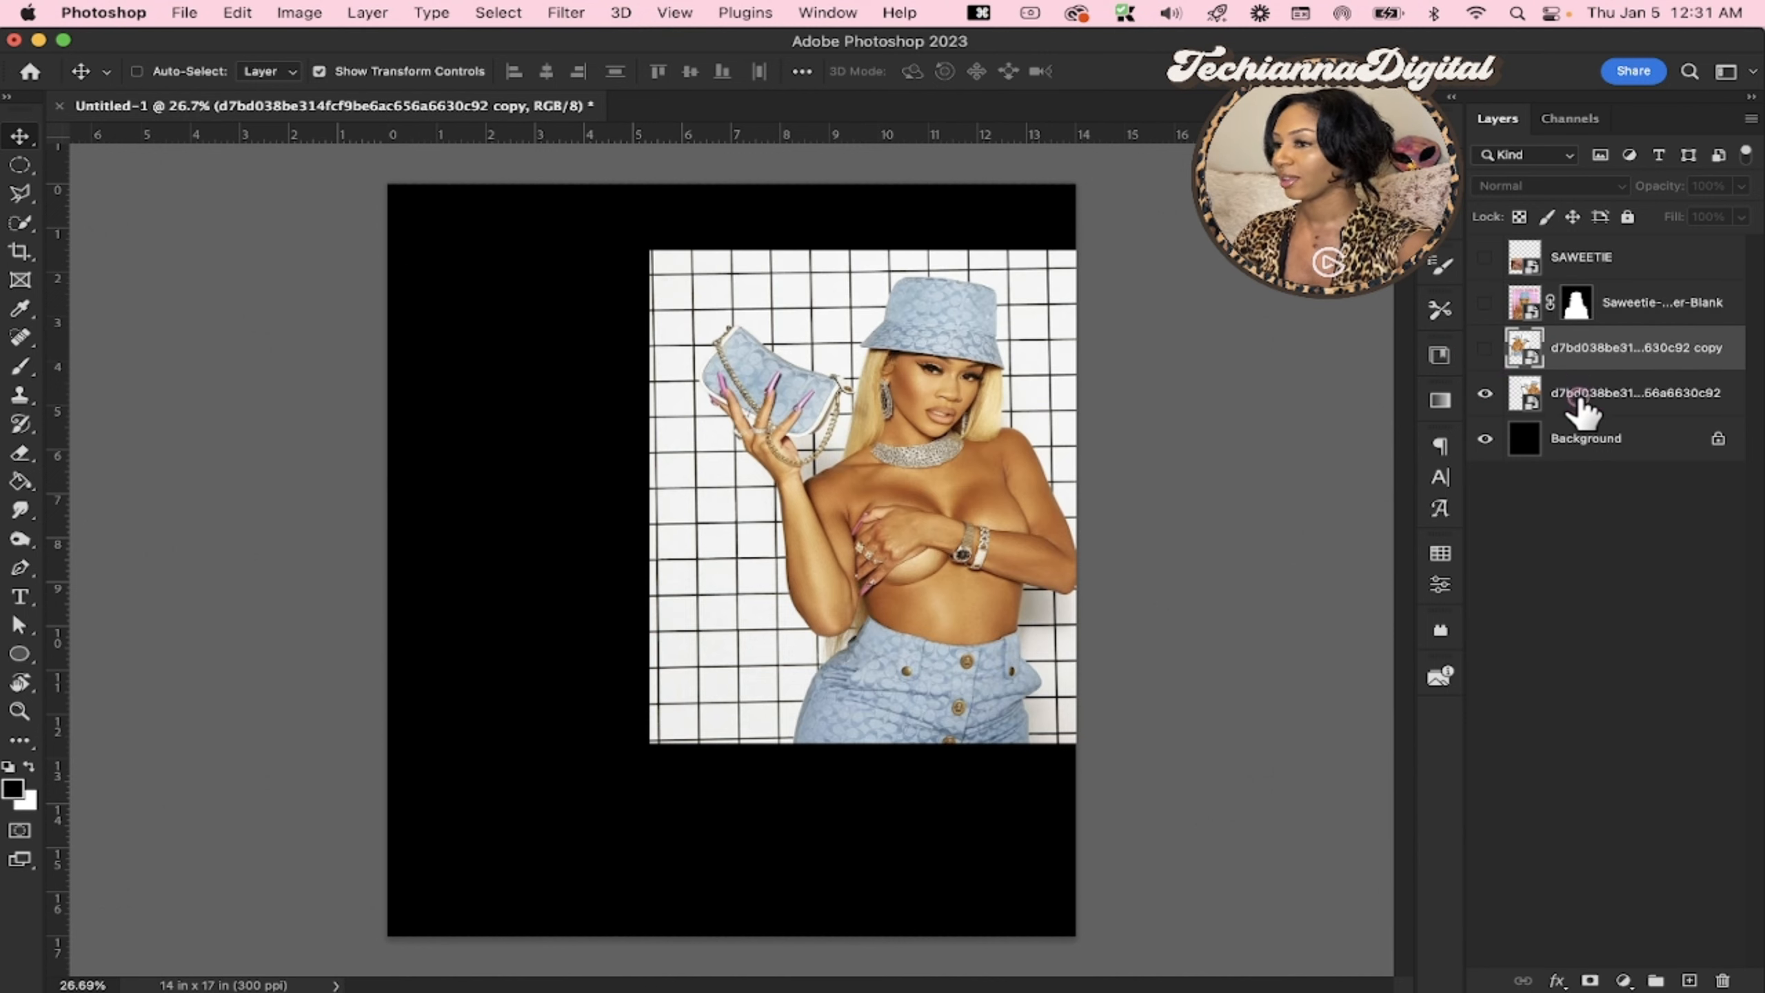
Move the original white-grid photo towards the canvas centre and scale it up so the figure nearly fills the canvas height
{"action": "left_click", "coordinate": [1576, 393]}
{"action": "left_click_drag", "start_coordinate": [928, 549], "coordinate": [826, 552]}
{"action": "left_click_drag", "start_coordinate": [824, 743], "coordinate": [828, 874]}
{"action": "key", "text": "Return"}
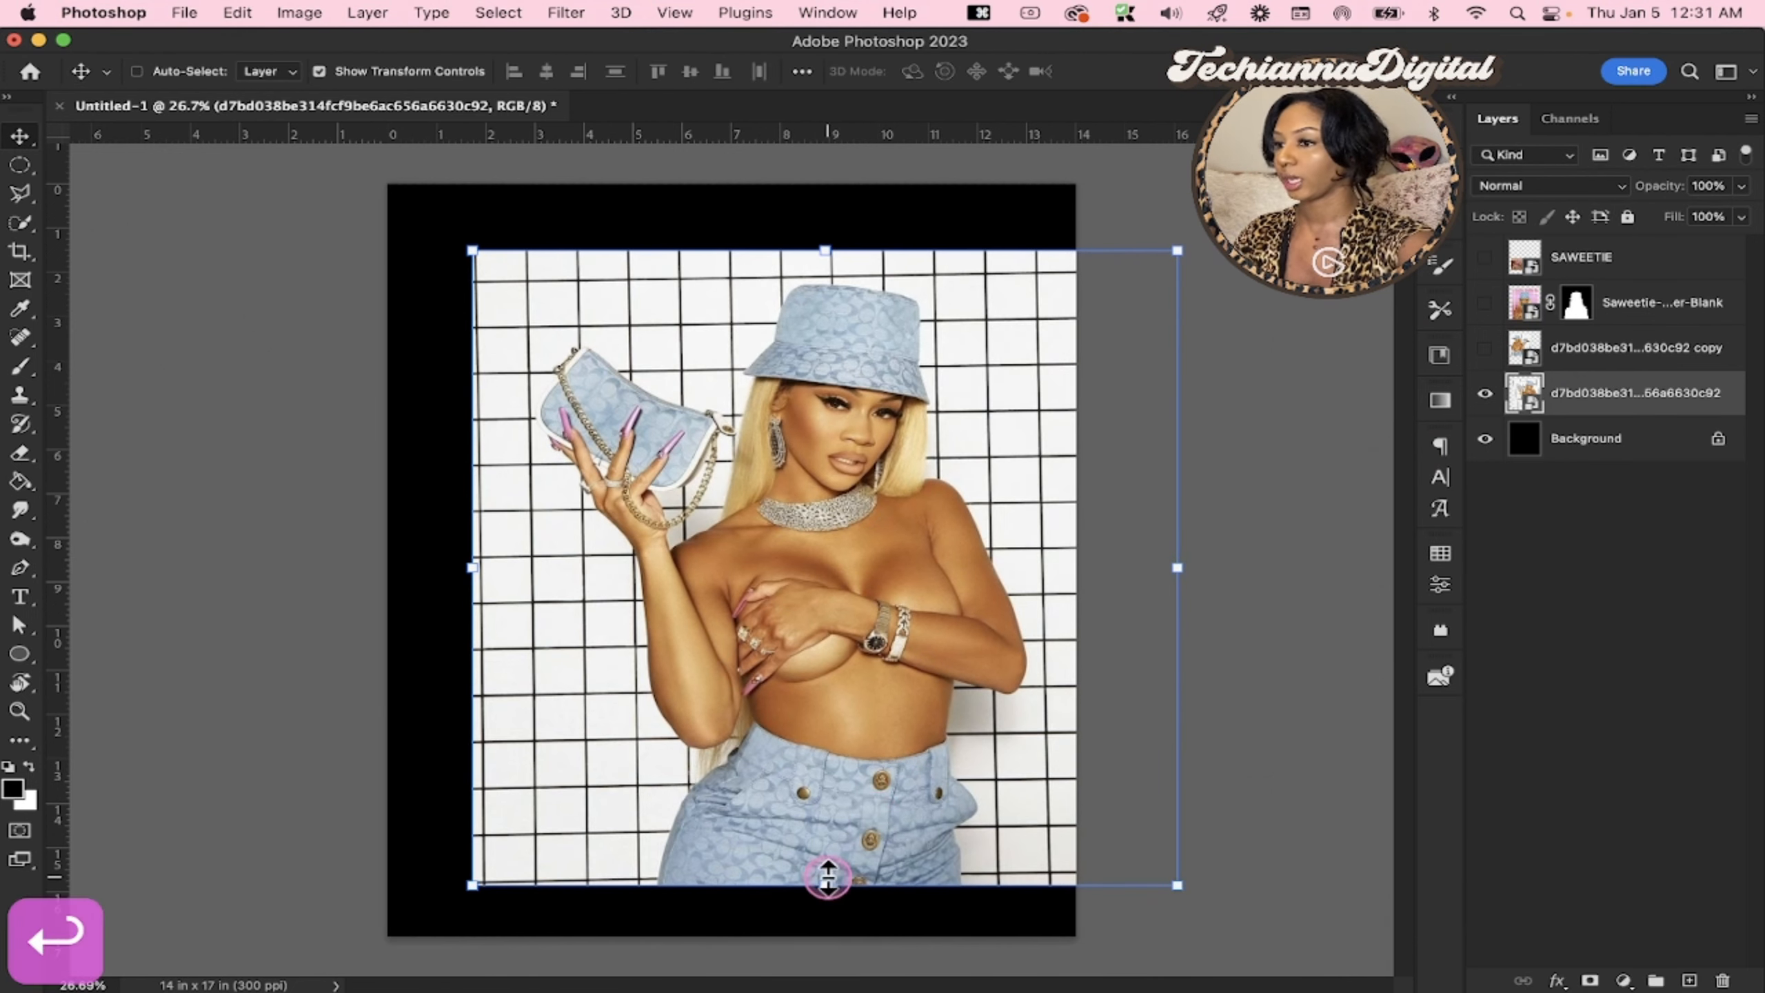
Delete the hidden duplicate white-grid photo layer, keeping the enlarged original
{"action": "left_click", "coordinate": [1485, 393]}
{"action": "left_click", "coordinate": [1596, 398]}
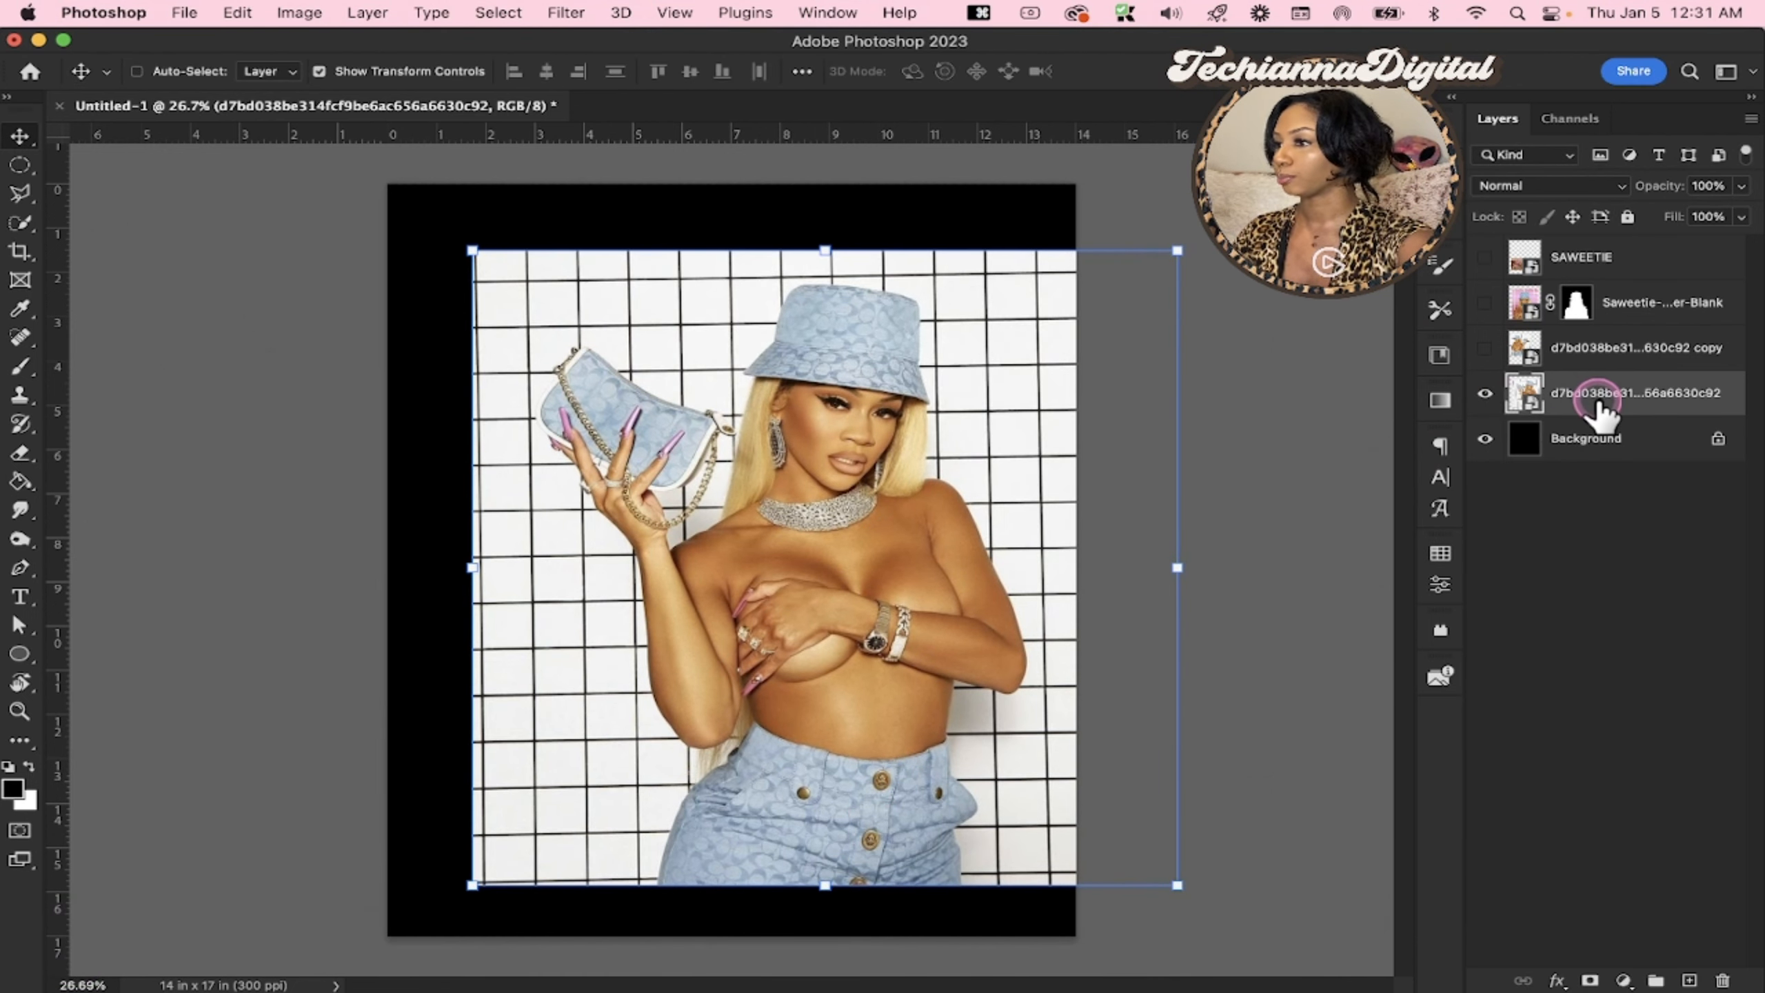
{"action": "key", "text": "BackSpace"}
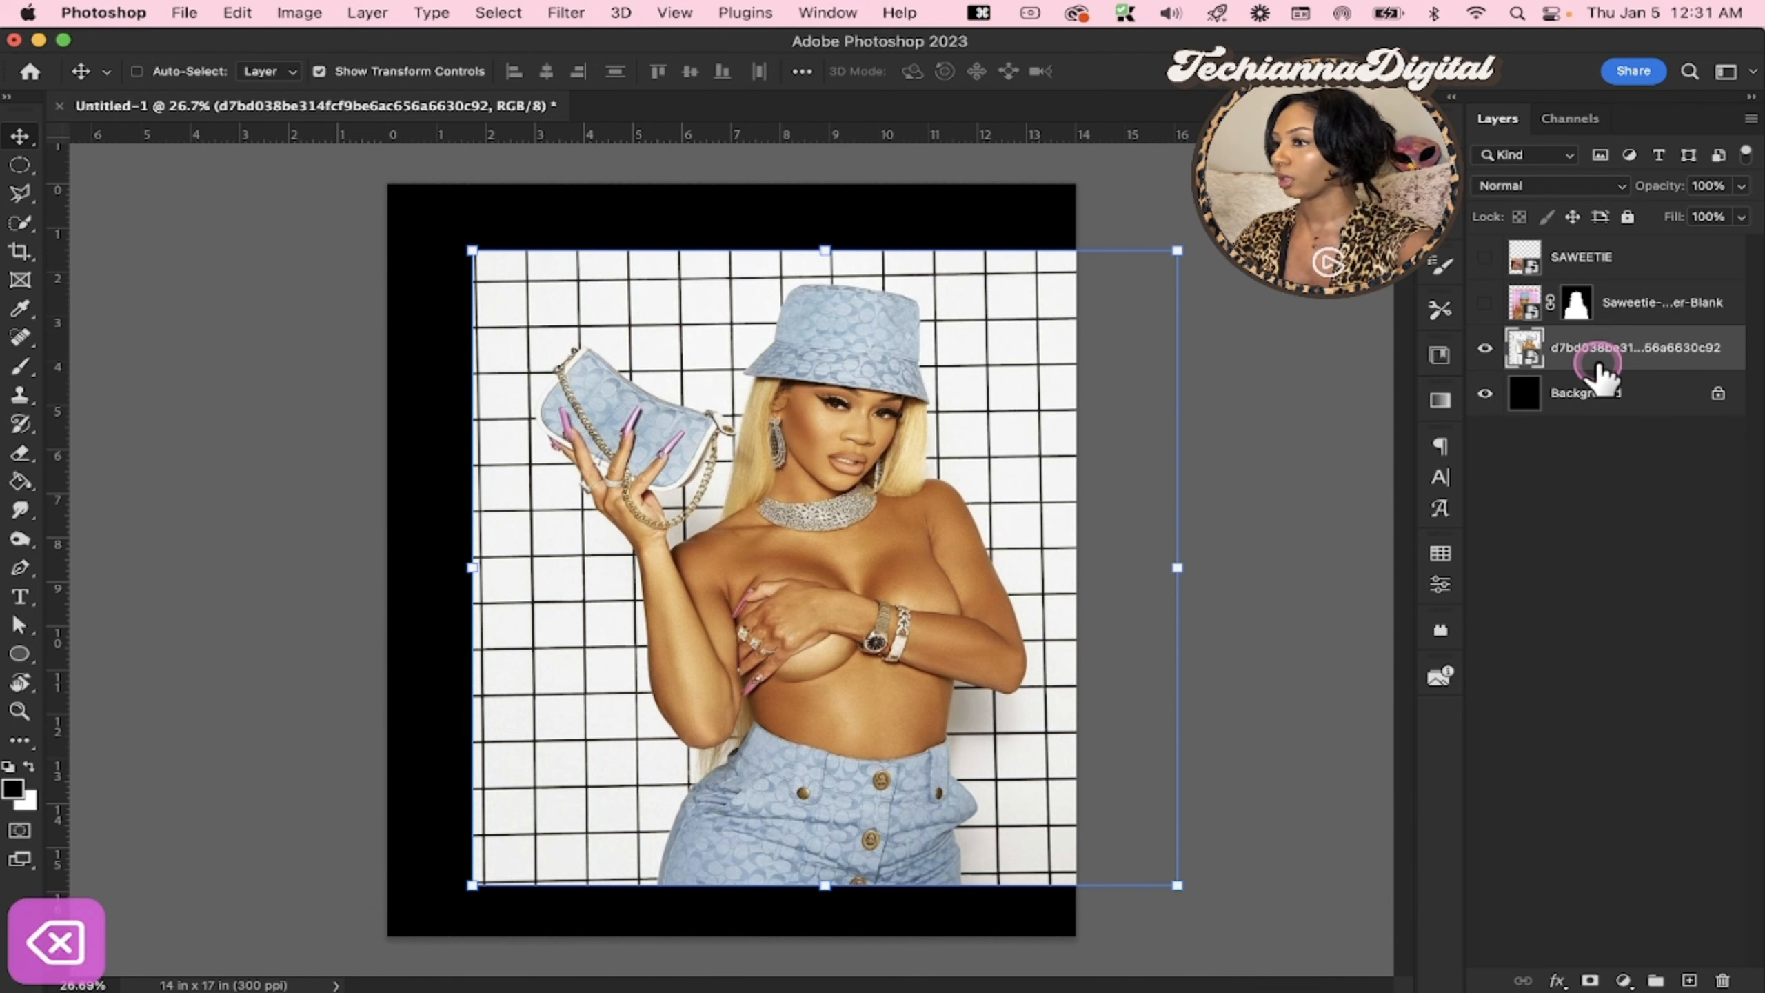
Apply the Remove background quick action to the enlarged white-grid photo layer and close the Discover window
{"action": "left_click", "coordinate": [1691, 71]}
{"action": "left_click", "coordinate": [291, 265]}
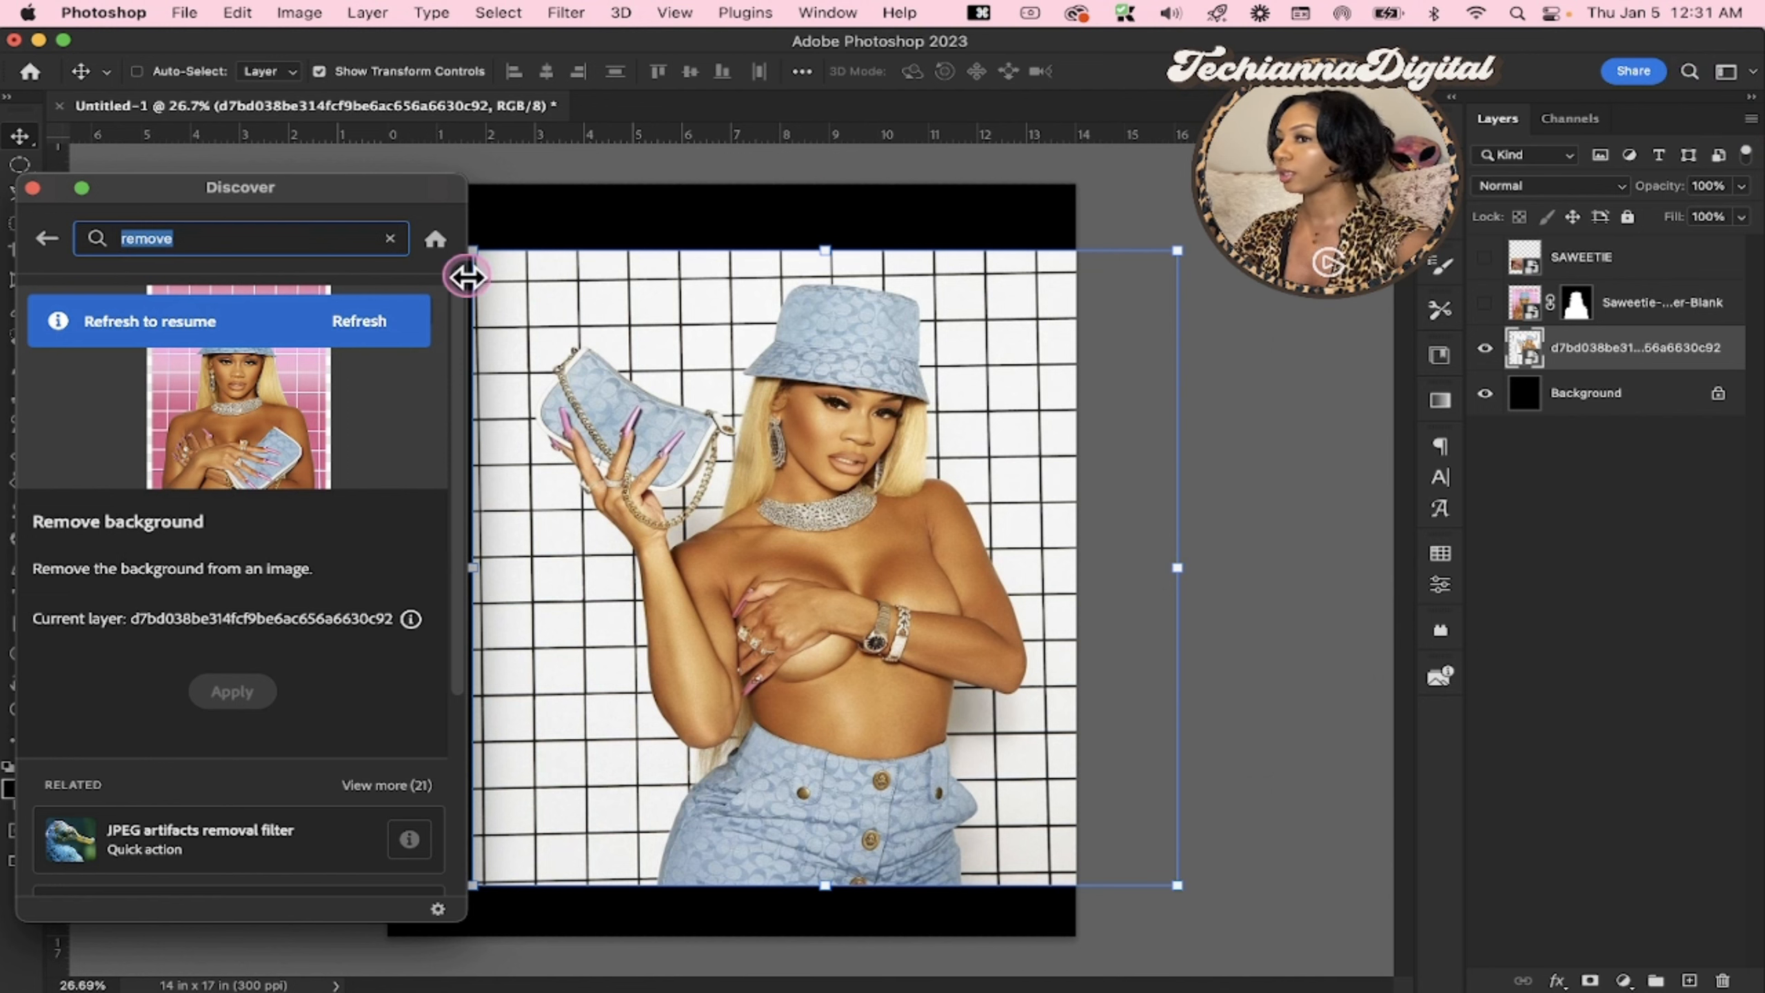
{"action": "left_click_drag", "start_coordinate": [229, 188], "coordinate": [229, 218]}
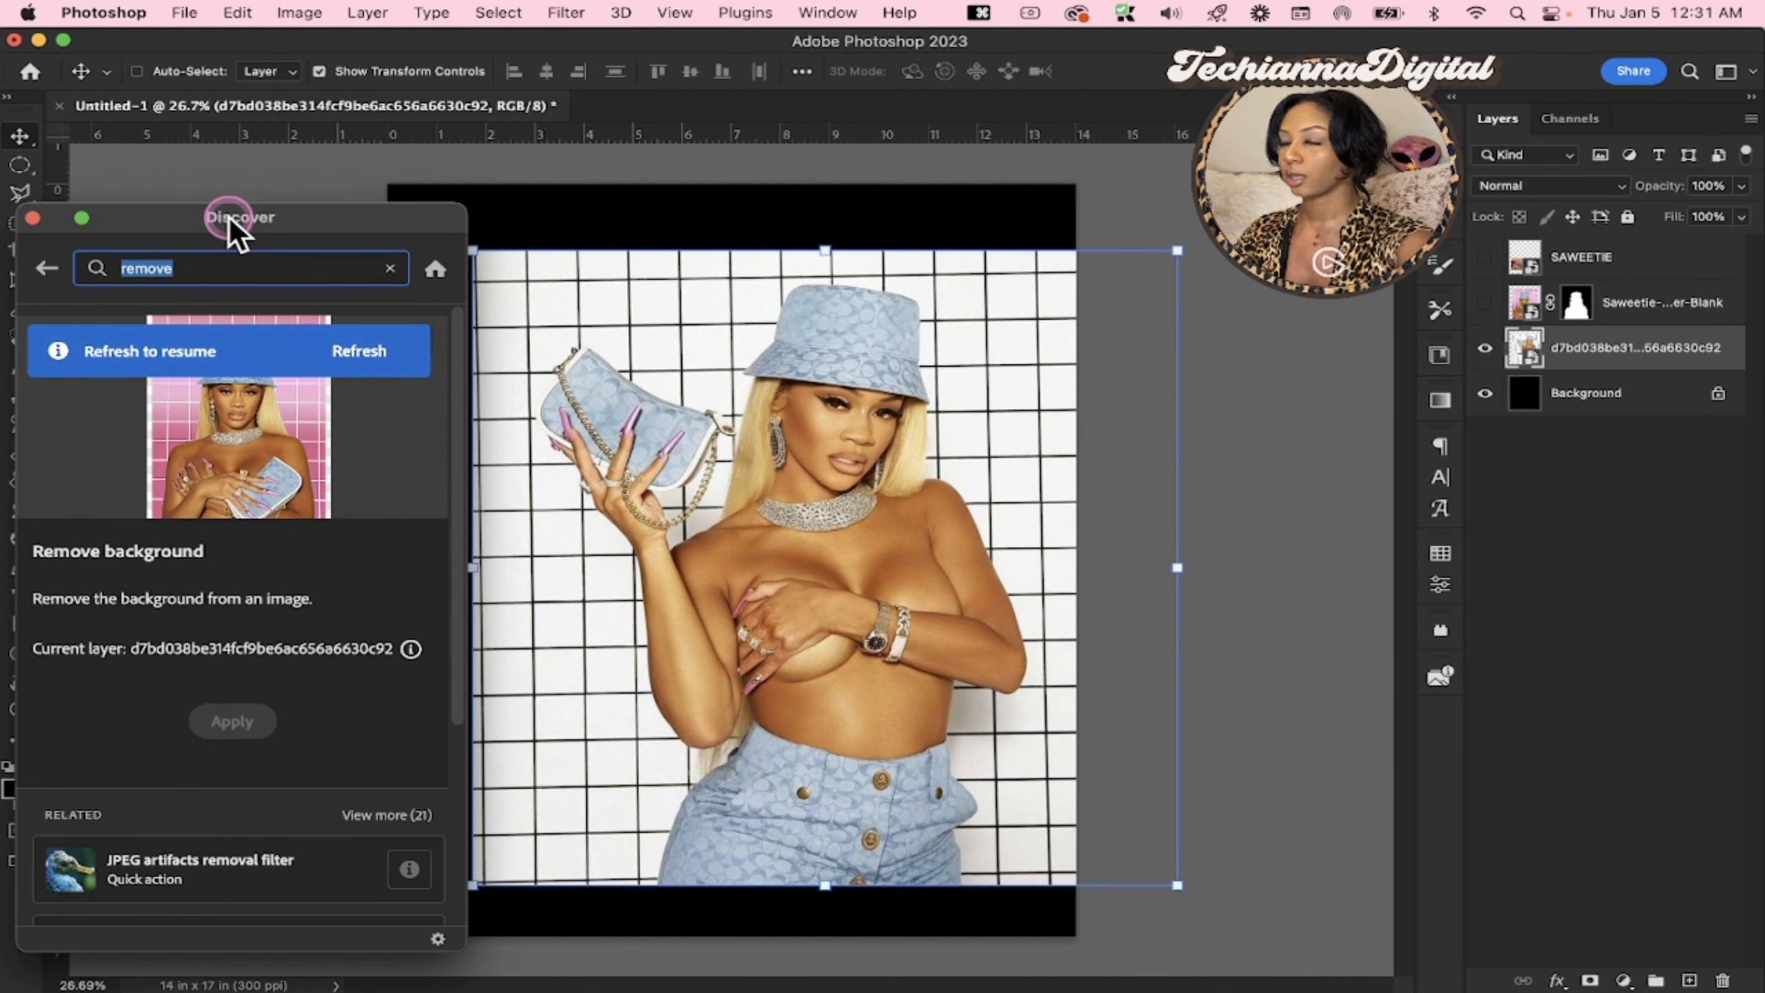
{"action": "left_click", "coordinate": [359, 321]}
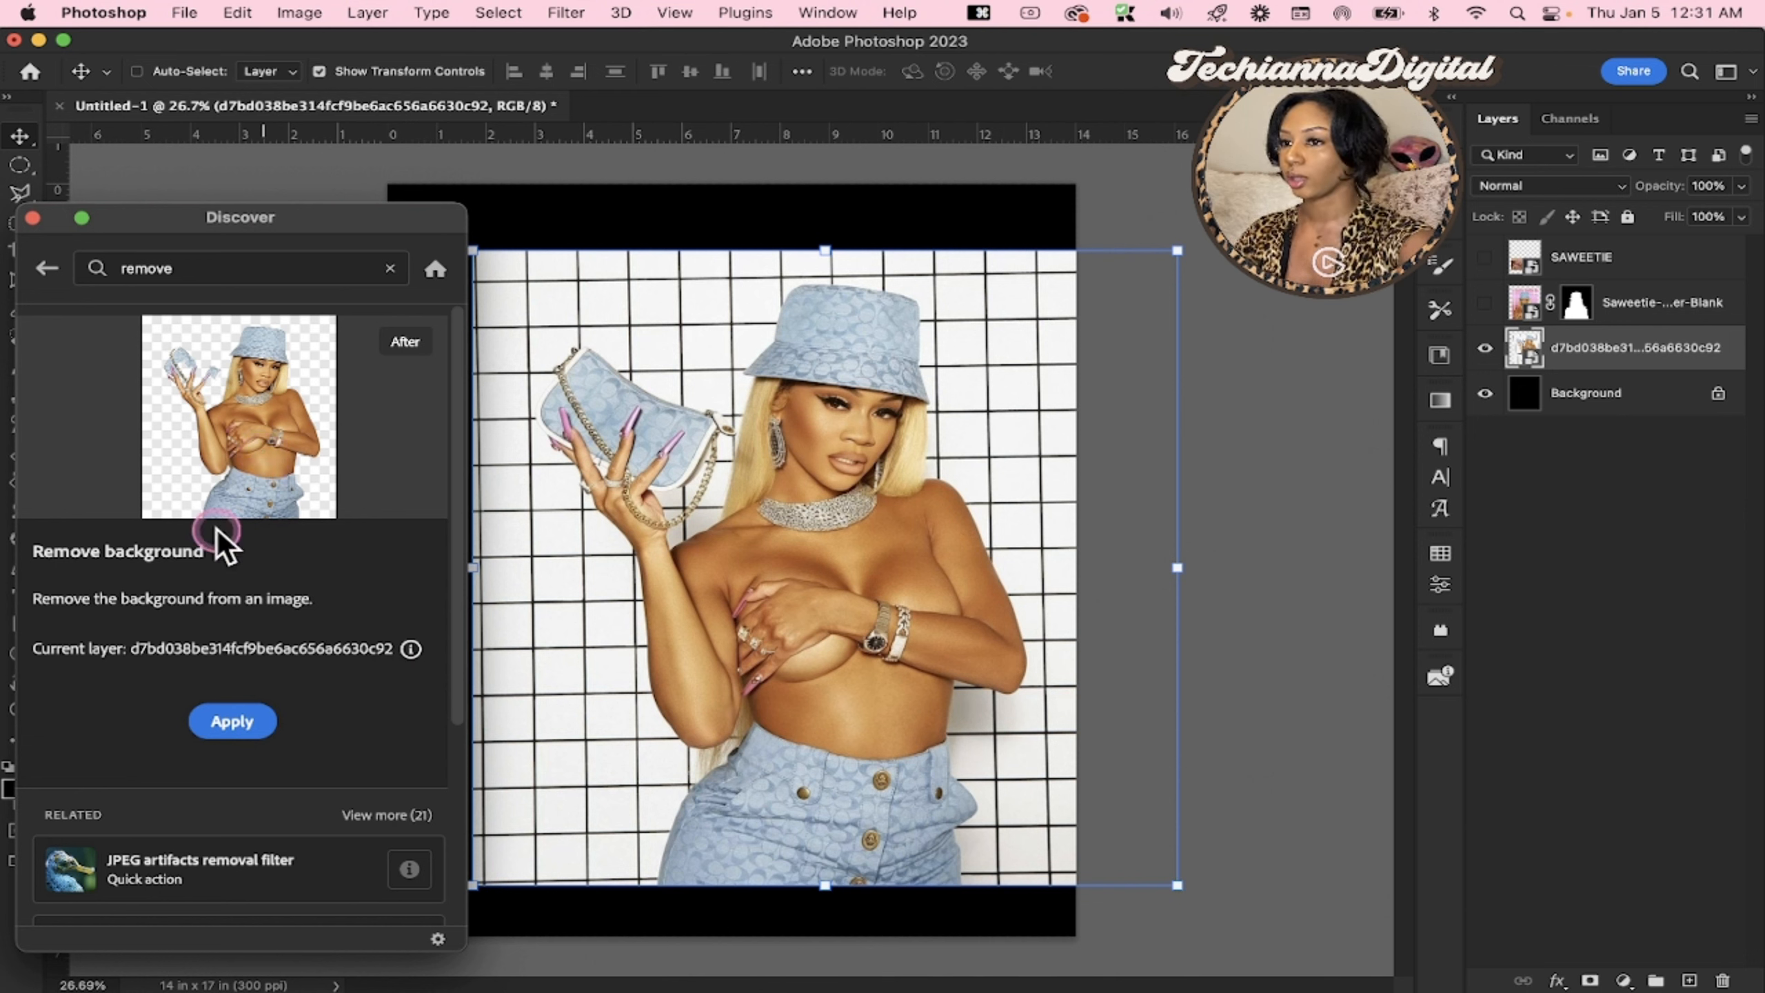
{"action": "left_click", "coordinate": [196, 371]}
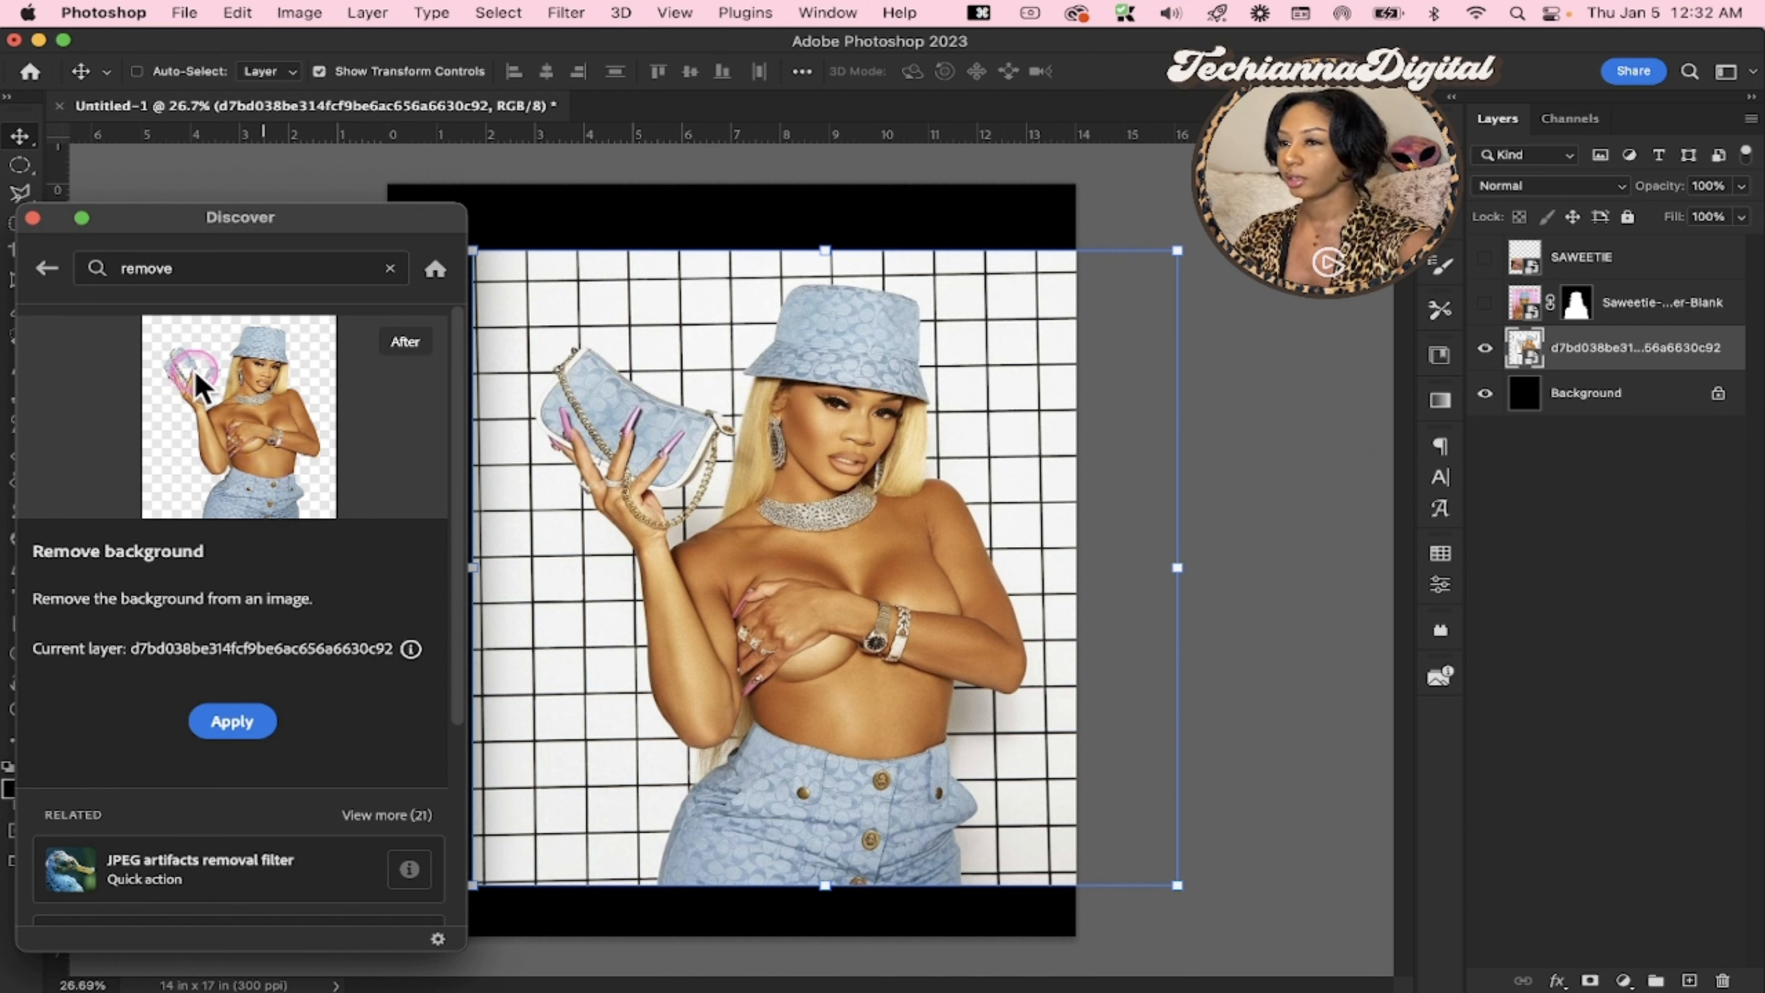
{"action": "left_click", "coordinate": [256, 728]}
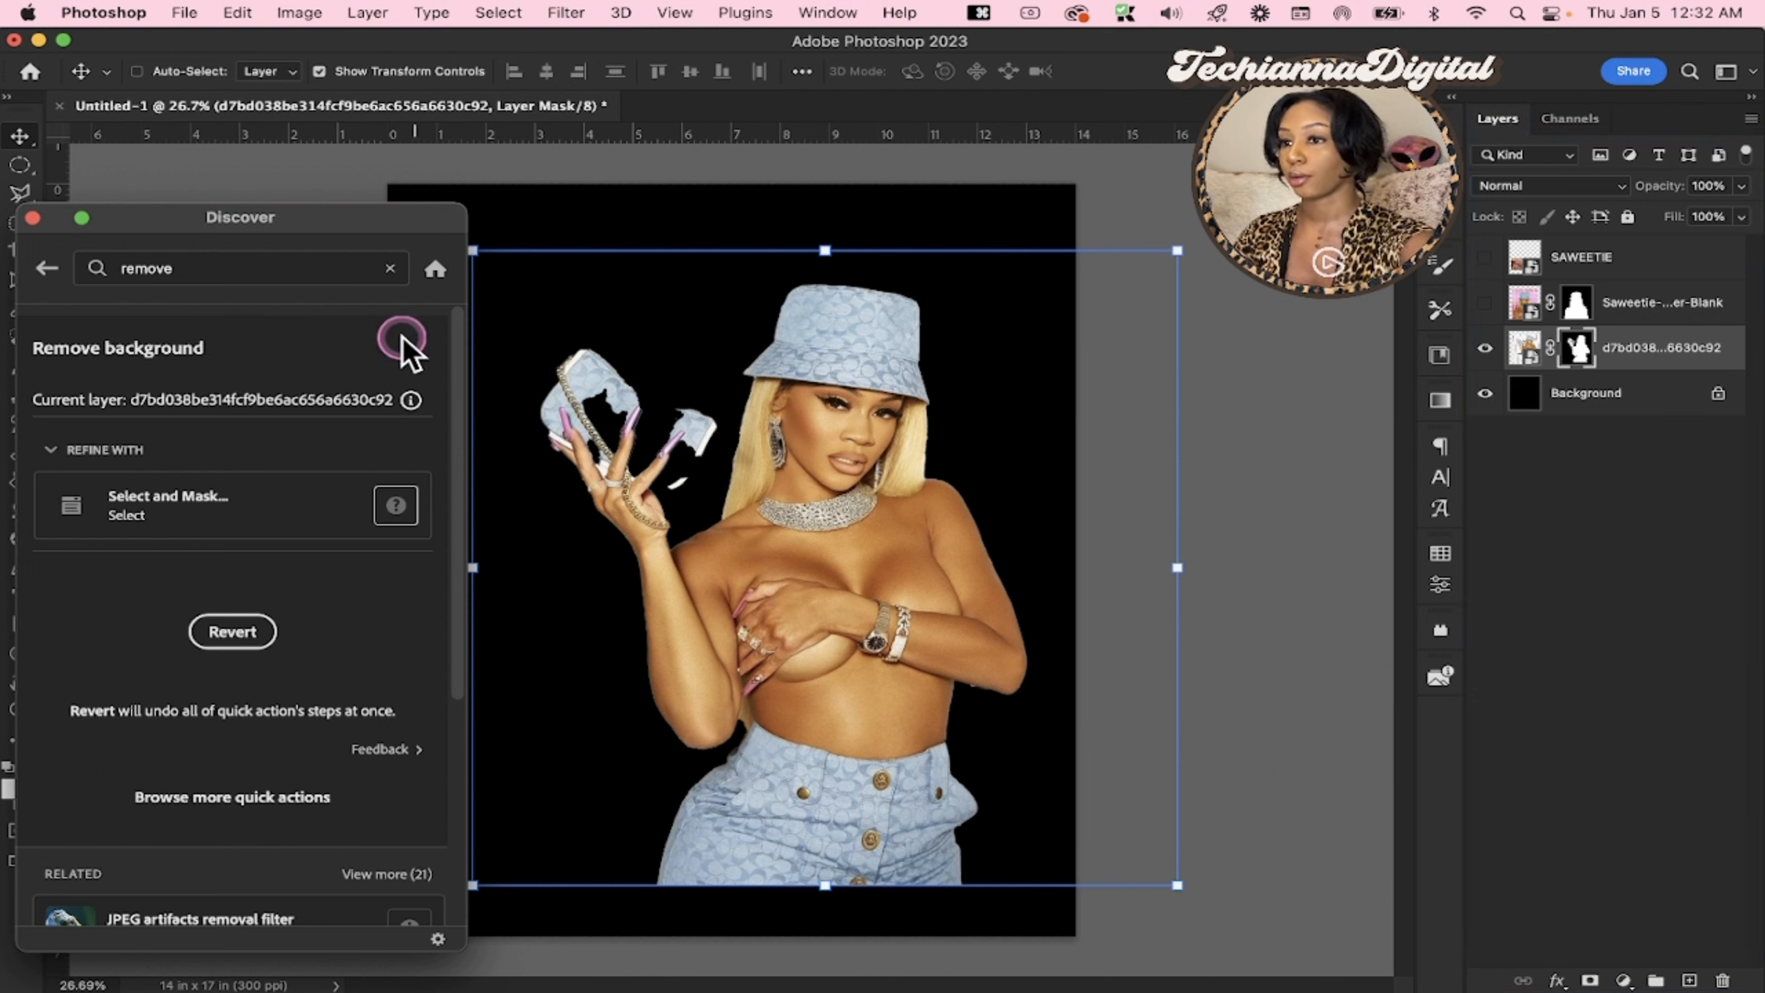
{"action": "left_click", "coordinate": [32, 218]}
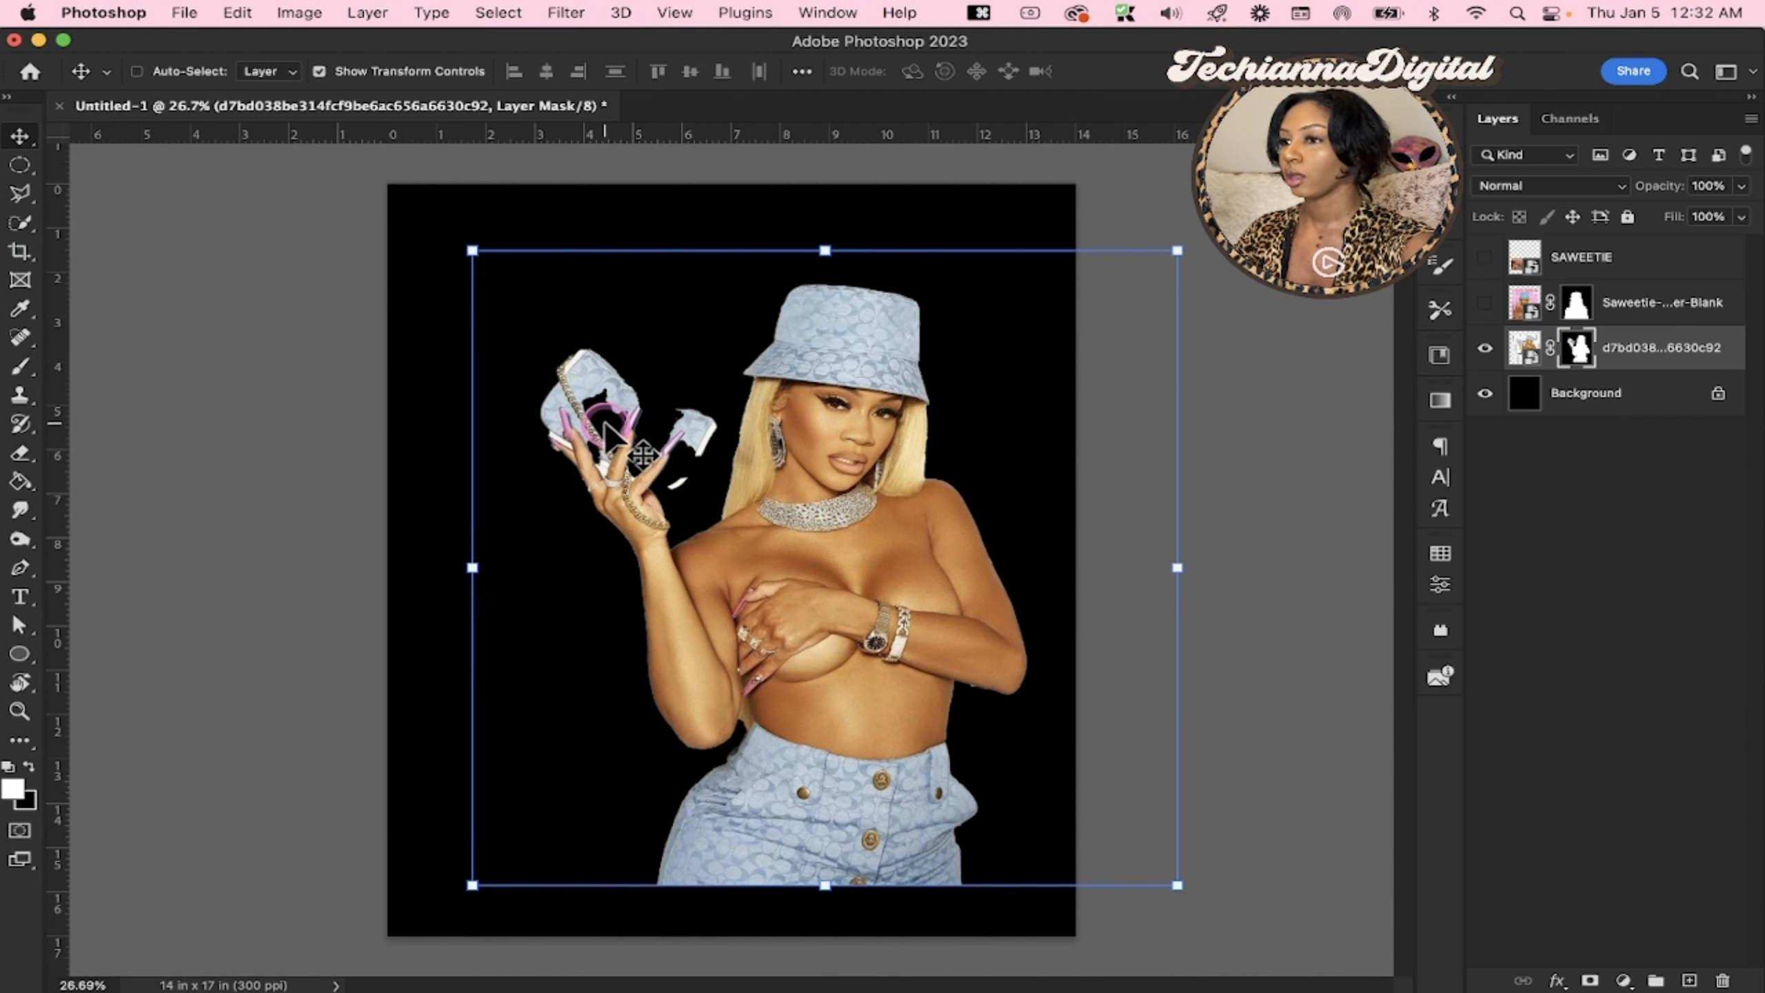
Examine the cutout closely around the purse, chain, nails and raised hand for missing or leftover areas
{"action": "key", "text": "z"}
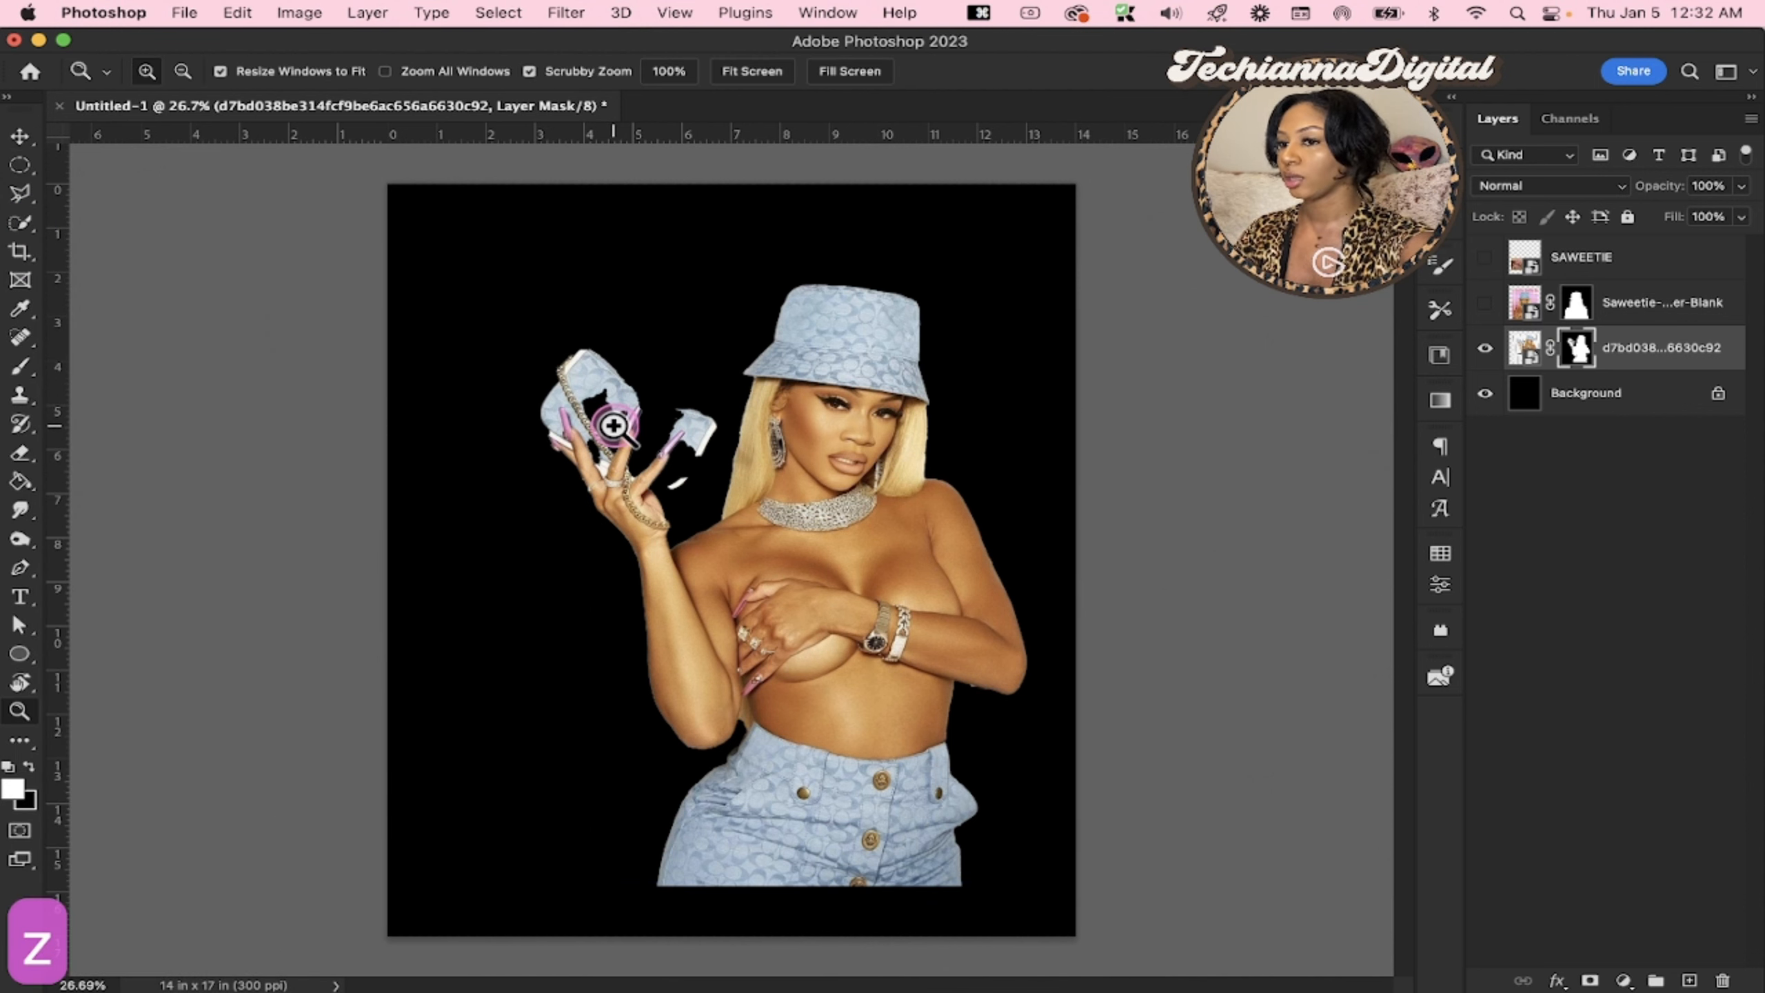
{"action": "left_click", "coordinate": [592, 439]}
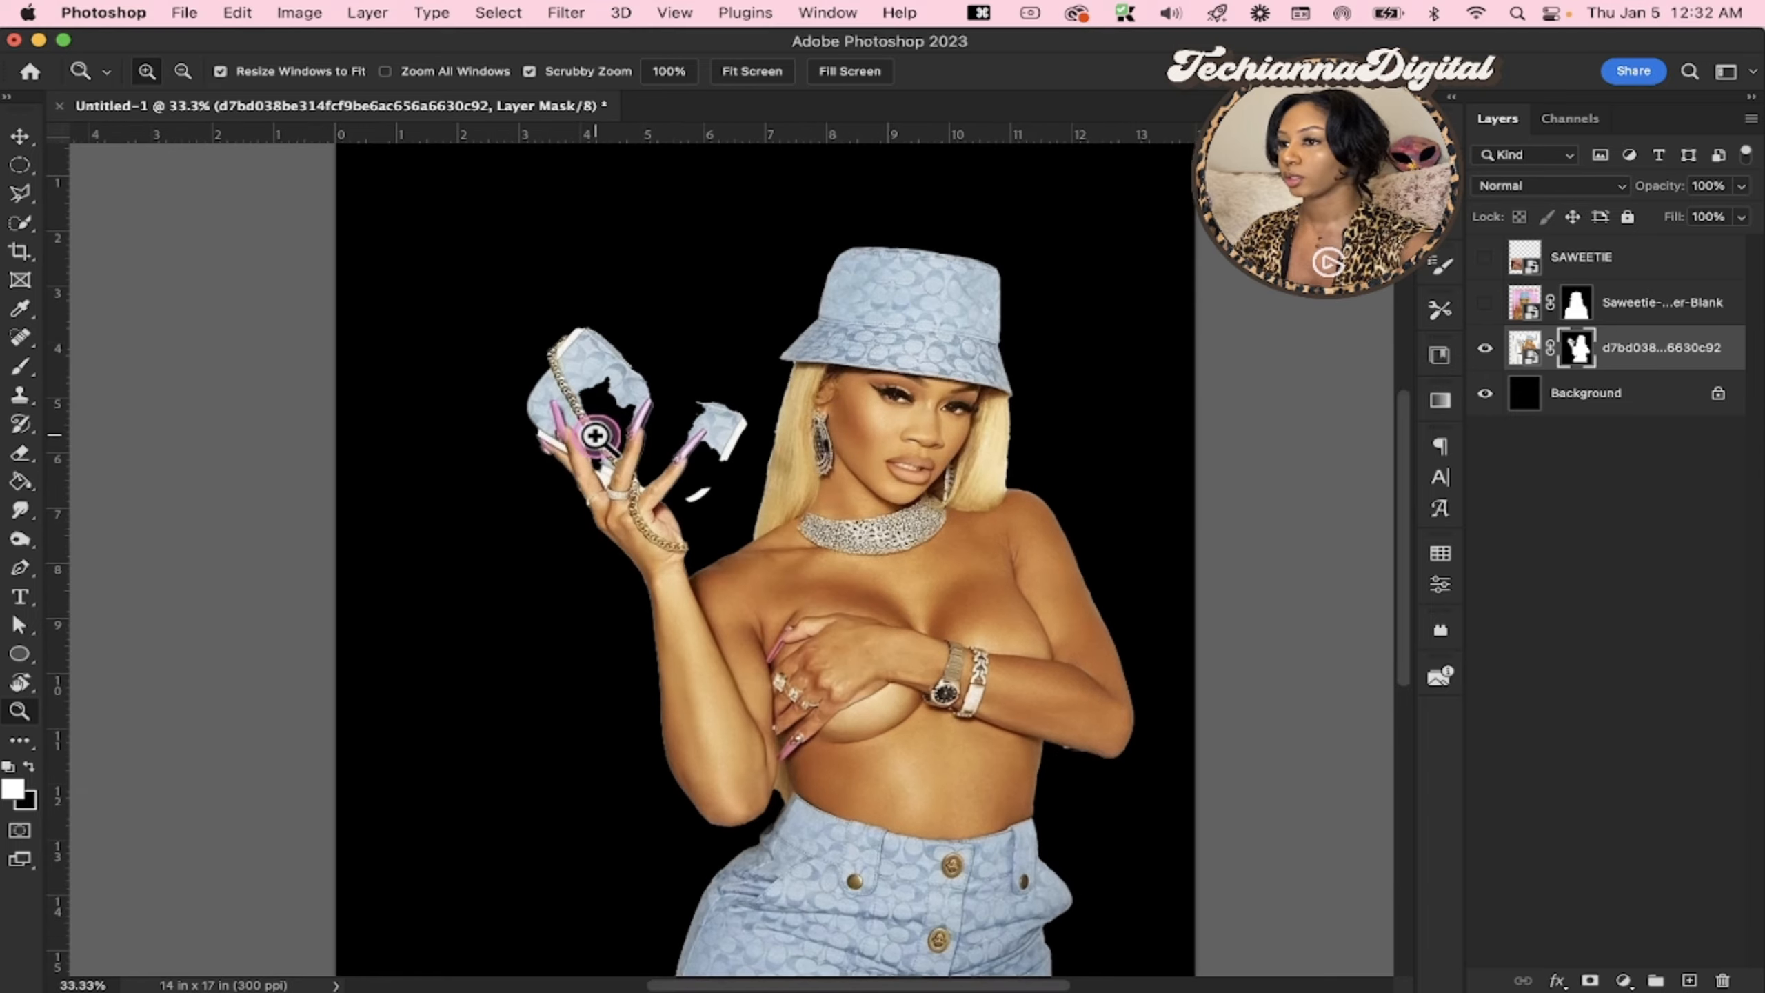
{"action": "left_click", "coordinate": [588, 448]}
{"action": "left_click", "coordinate": [583, 459]}
{"action": "left_click", "coordinate": [577, 469]}
{"action": "left_click", "coordinate": [574, 474]}
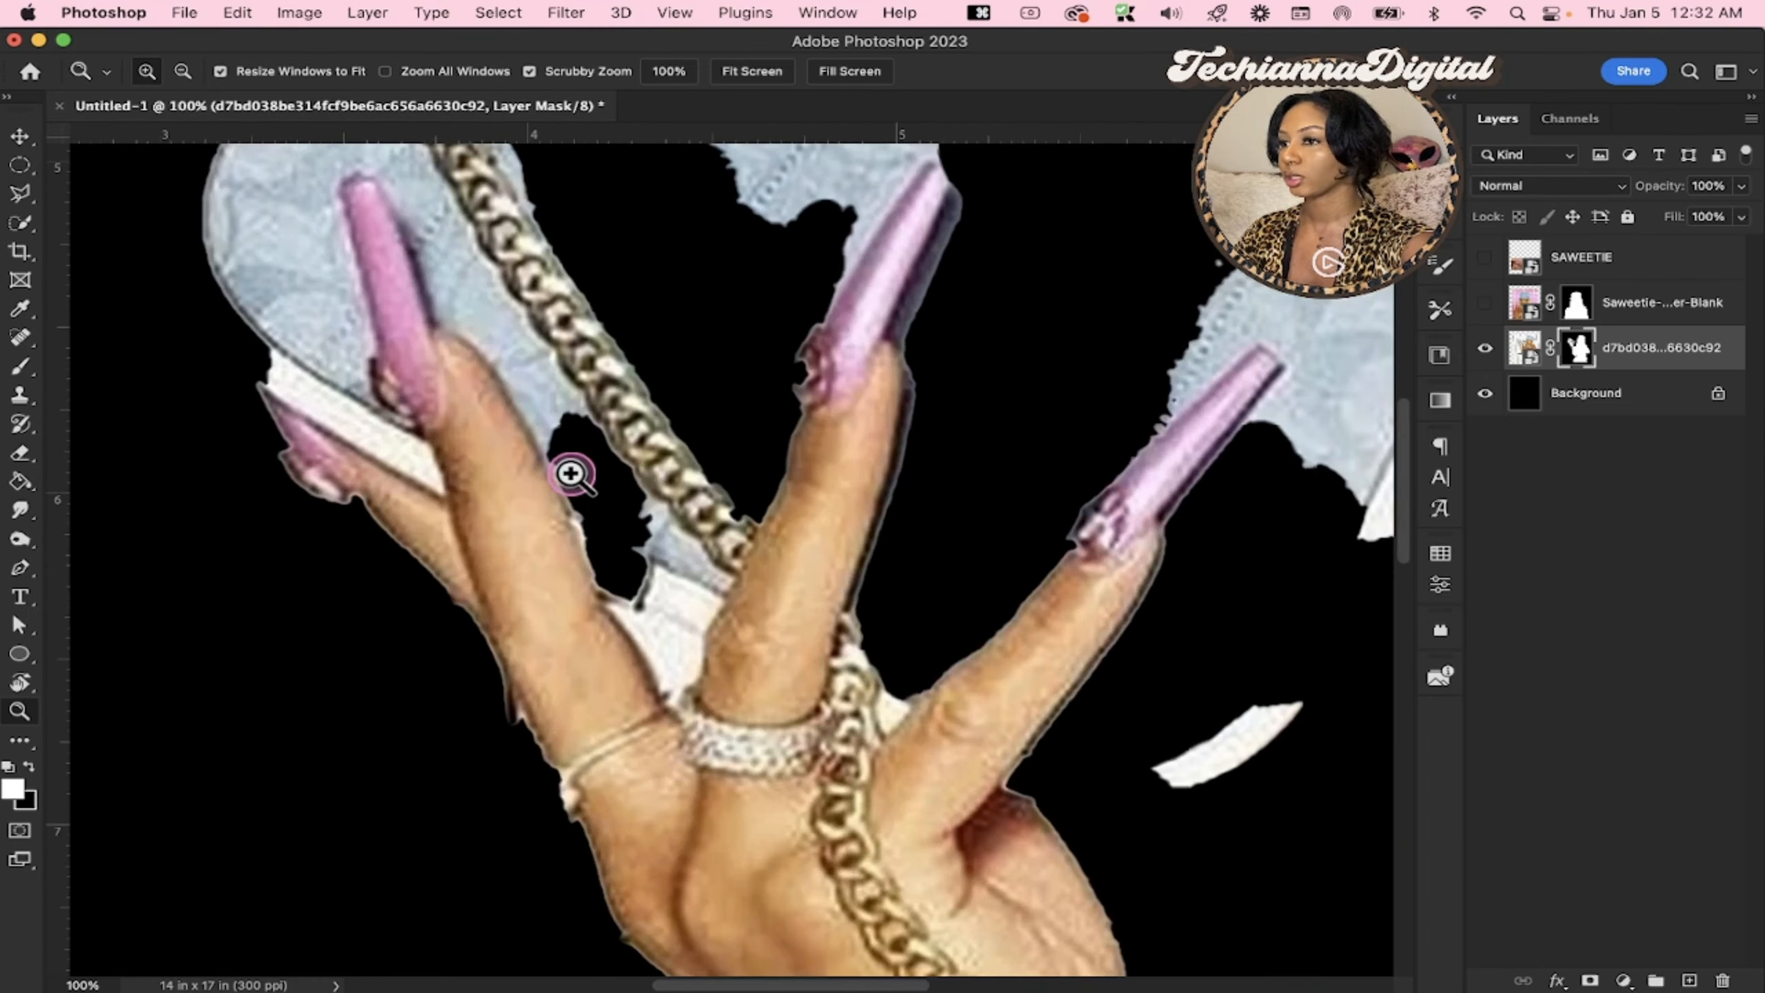
{"action": "scroll", "coordinate": [678, 458], "scroll_direction": "up", "scroll_amount": 2}
{"action": "scroll", "coordinate": [678, 458], "scroll_direction": "right", "scroll_amount": 2}
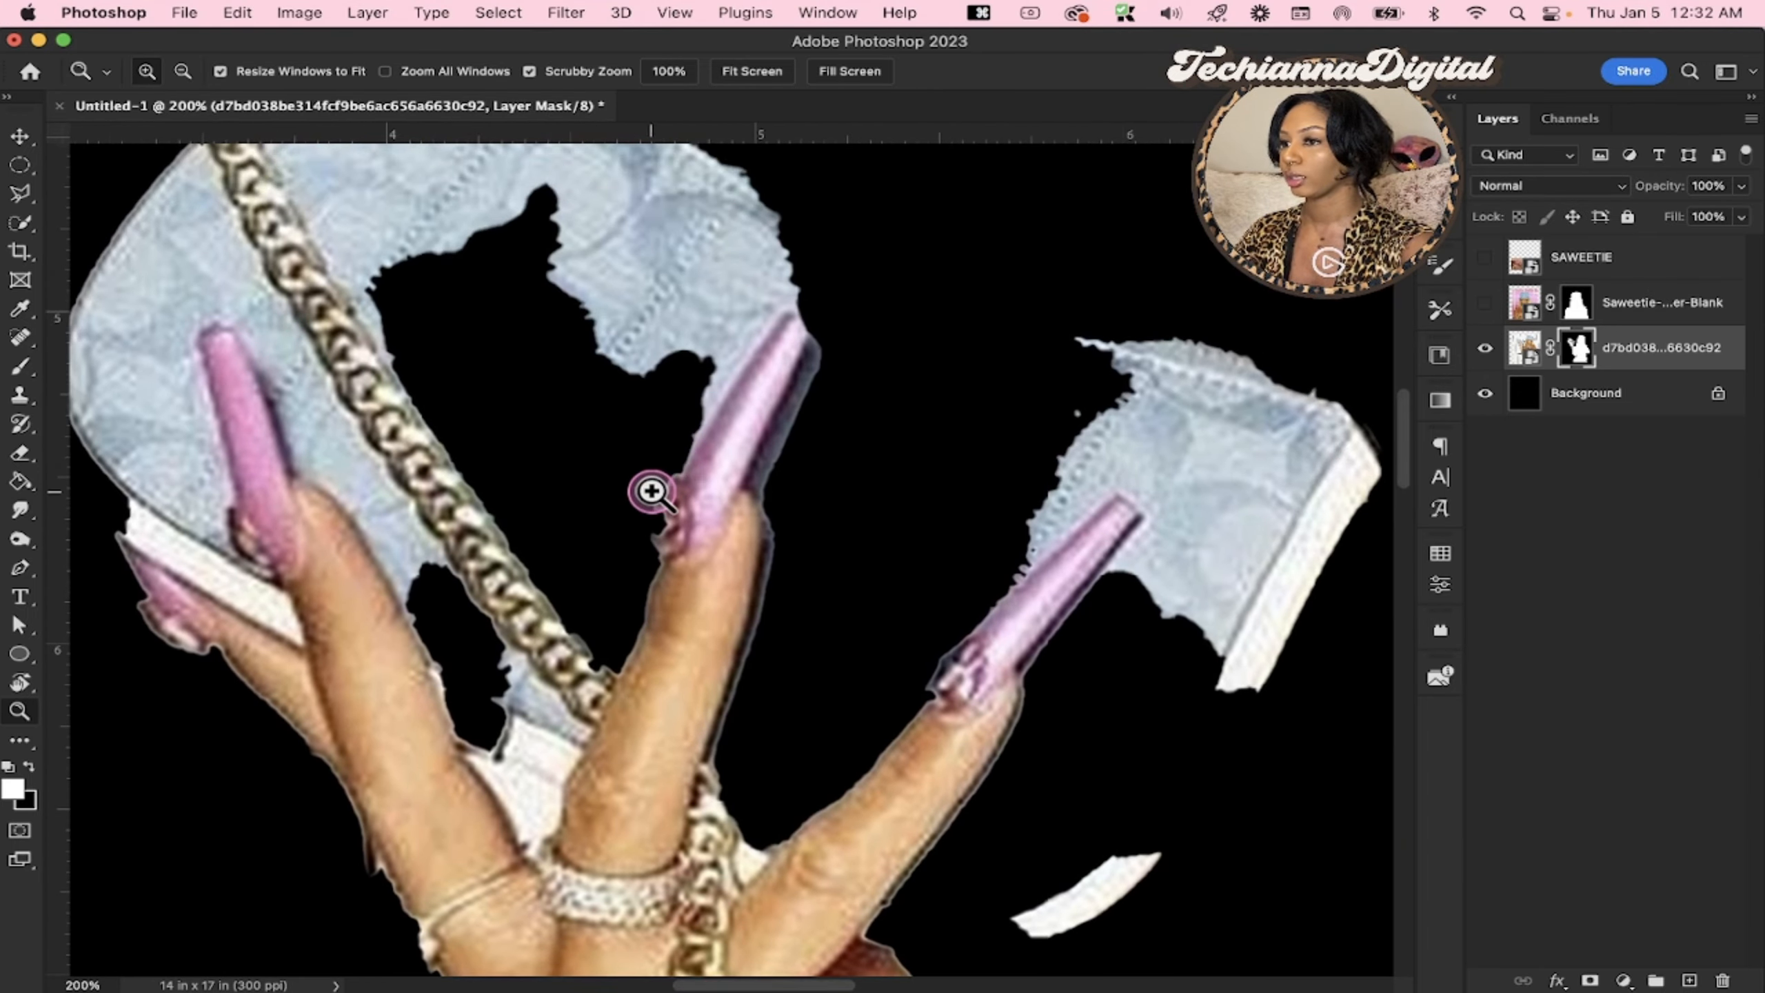
{"action": "scroll", "coordinate": [651, 493], "scroll_direction": "down", "scroll_amount": 3}
{"action": "scroll", "coordinate": [651, 493], "scroll_direction": "down", "scroll_amount": 1}
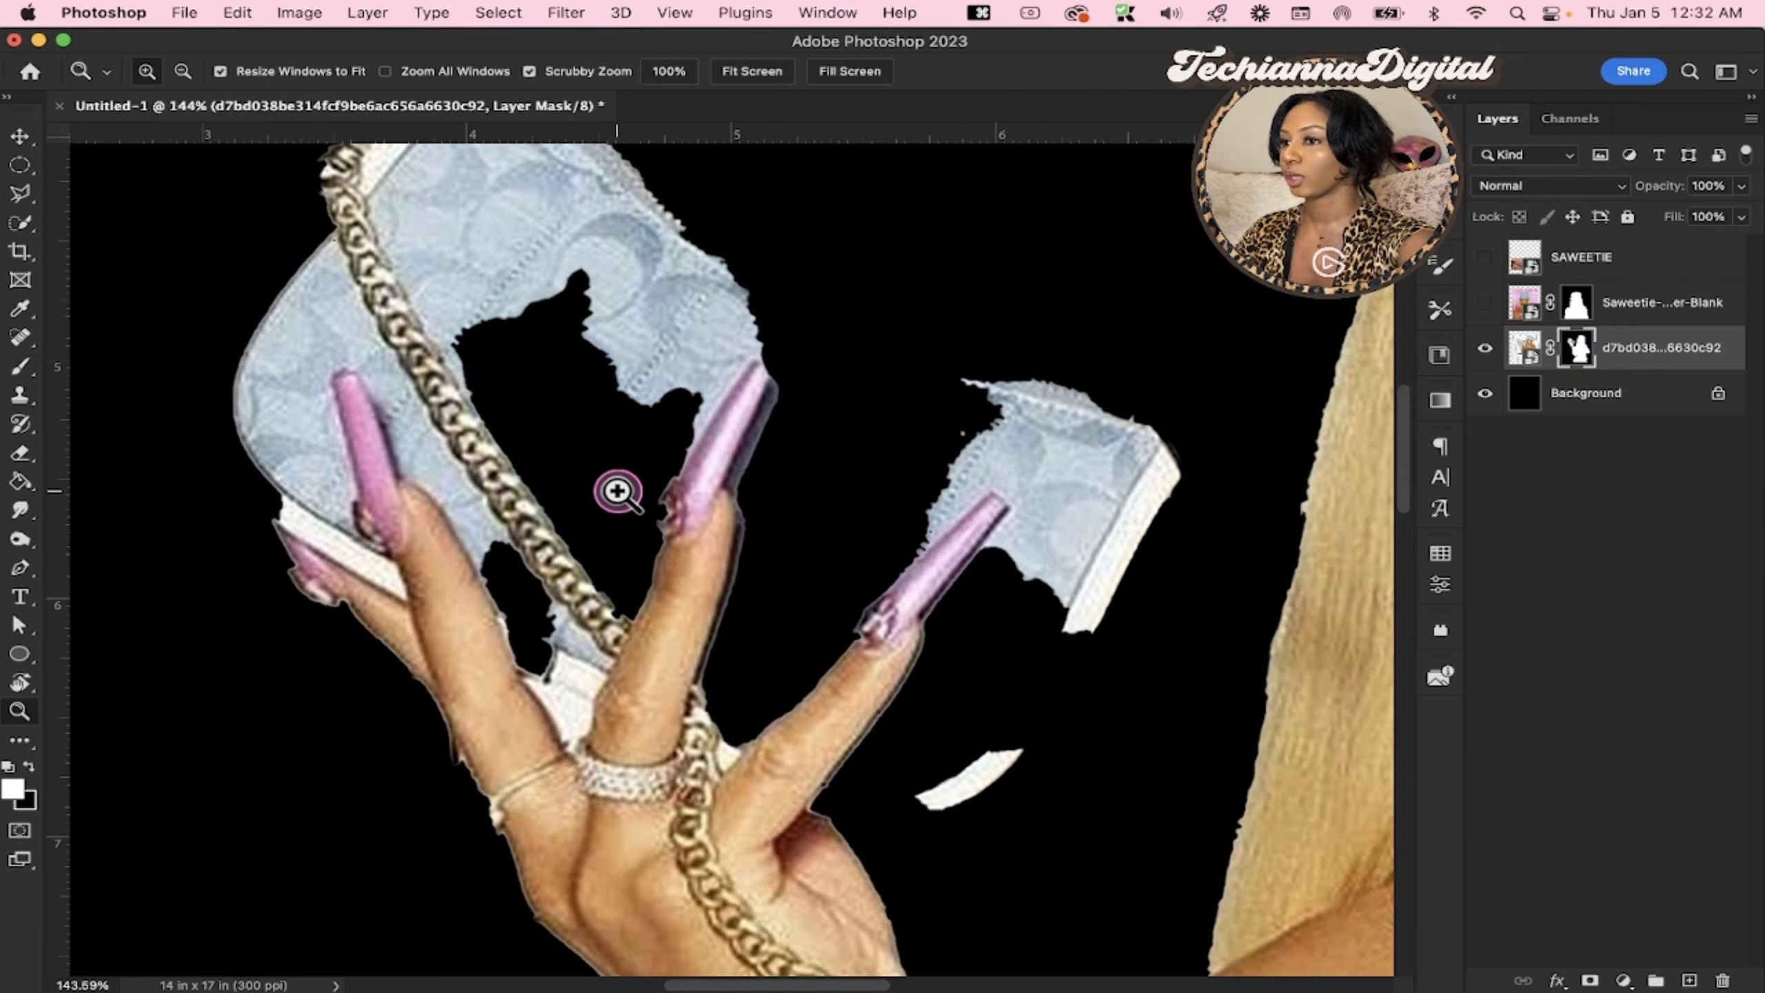
Erase a short test streak from the purse on the layer mask with the 50 px Eraser, and paint it back in
{"action": "key", "text": "e"}
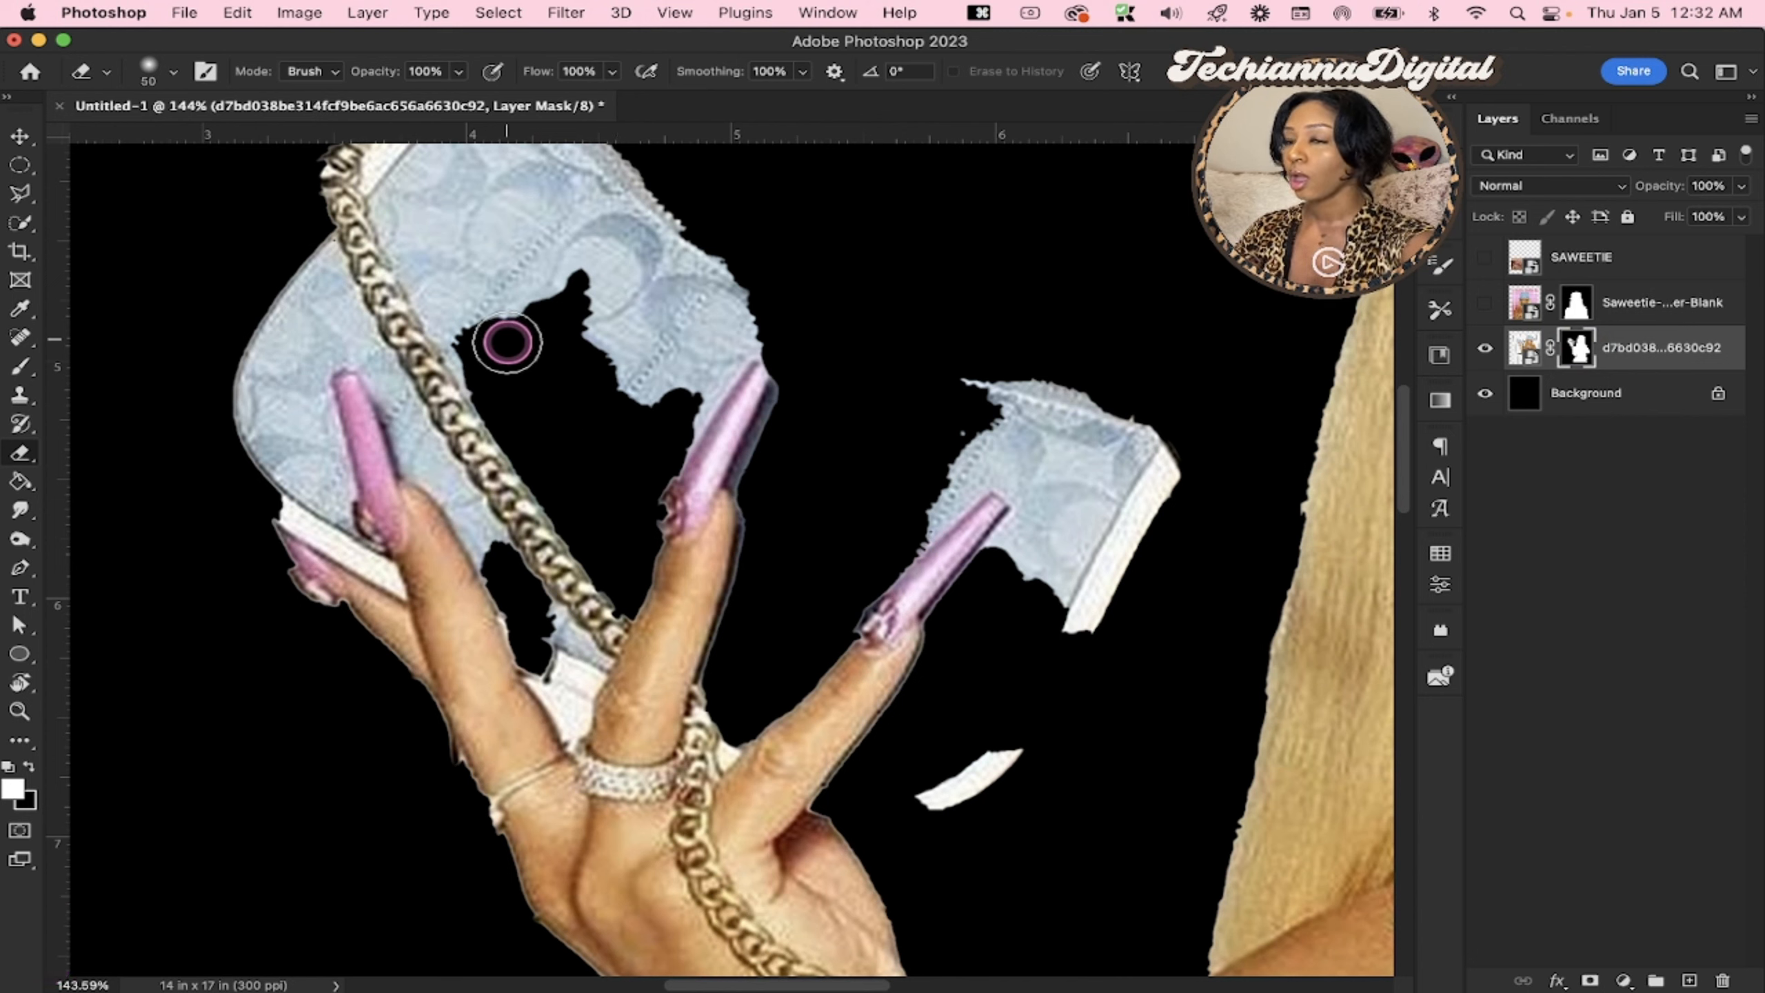
{"action": "left_click_drag", "start_coordinate": [494, 323], "coordinate": [493, 337]}
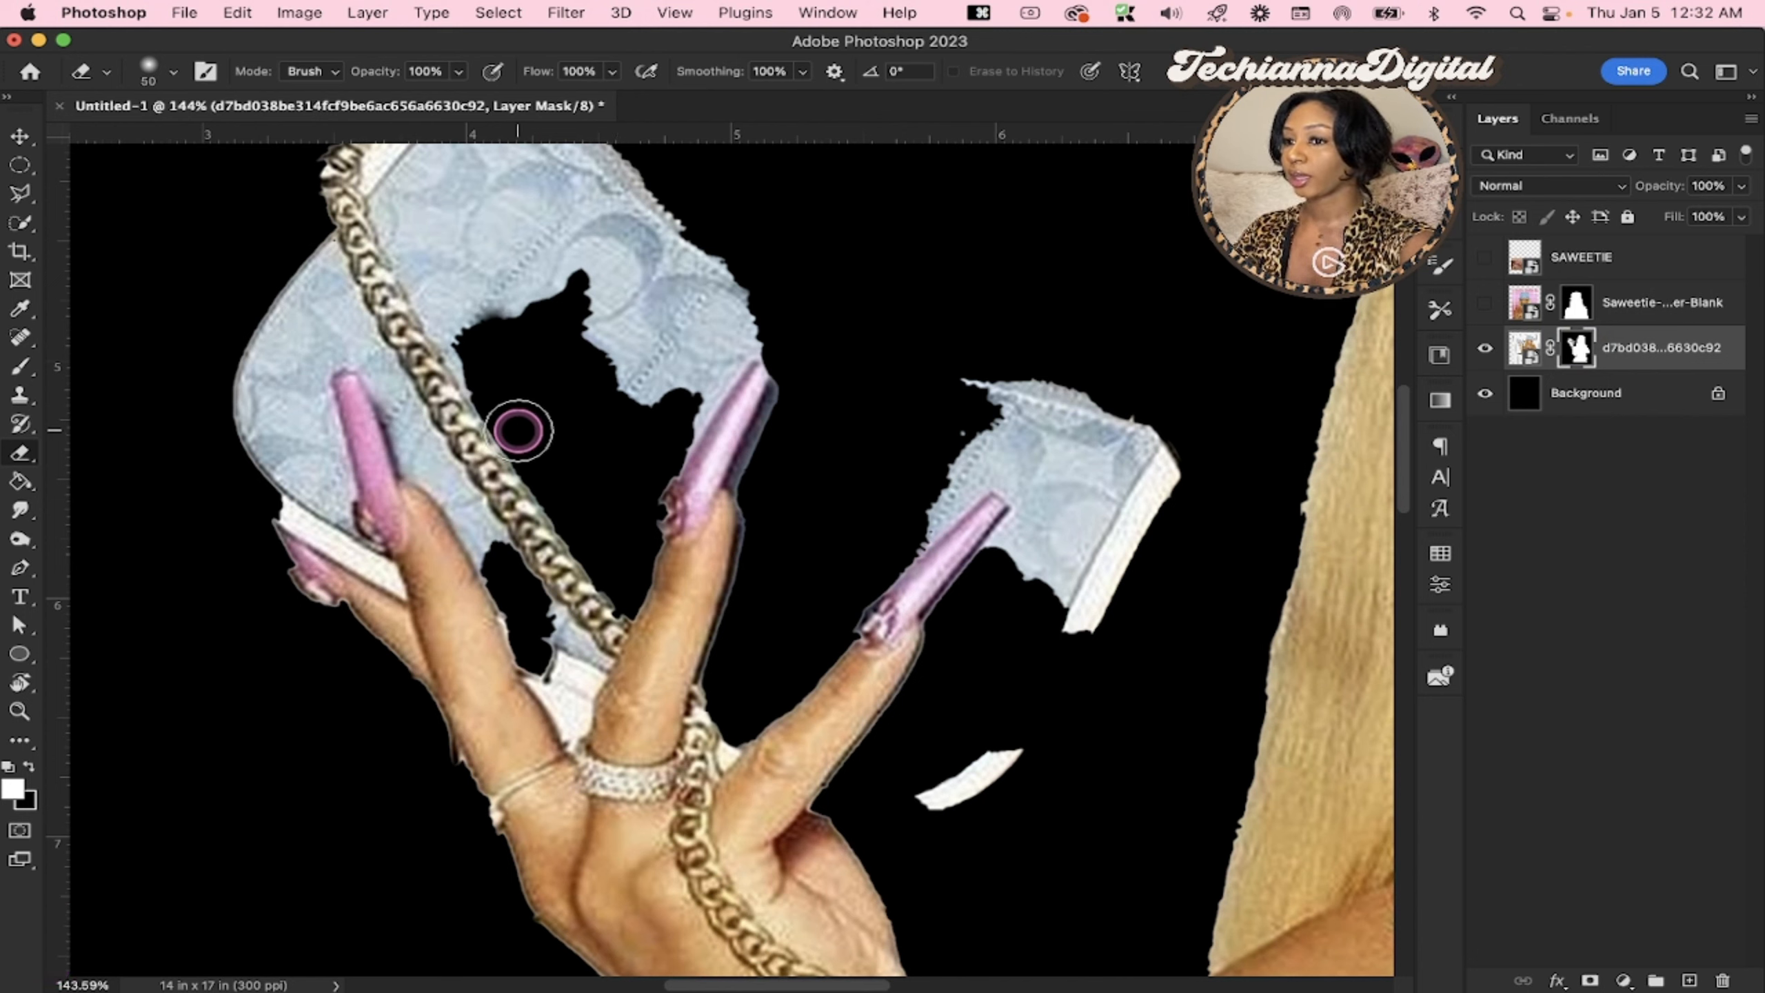
{"action": "left_click_drag", "start_coordinate": [461, 238], "coordinate": [538, 437]}
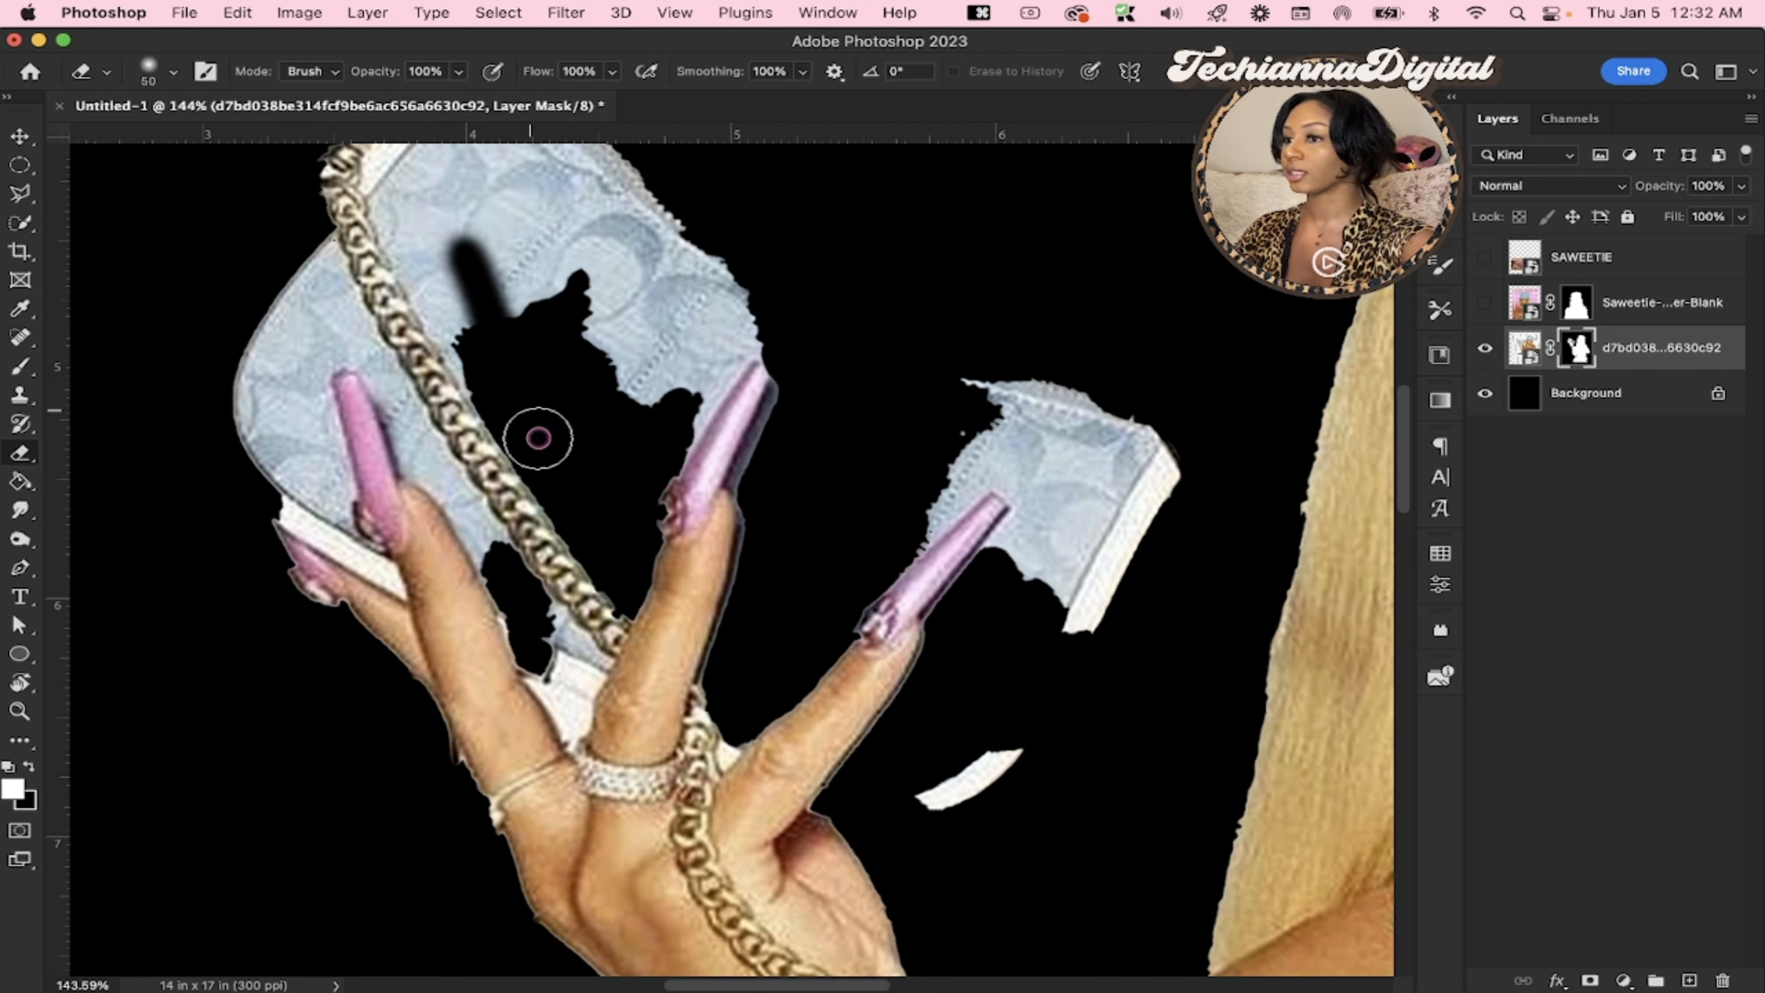
{"action": "key", "text": "x"}
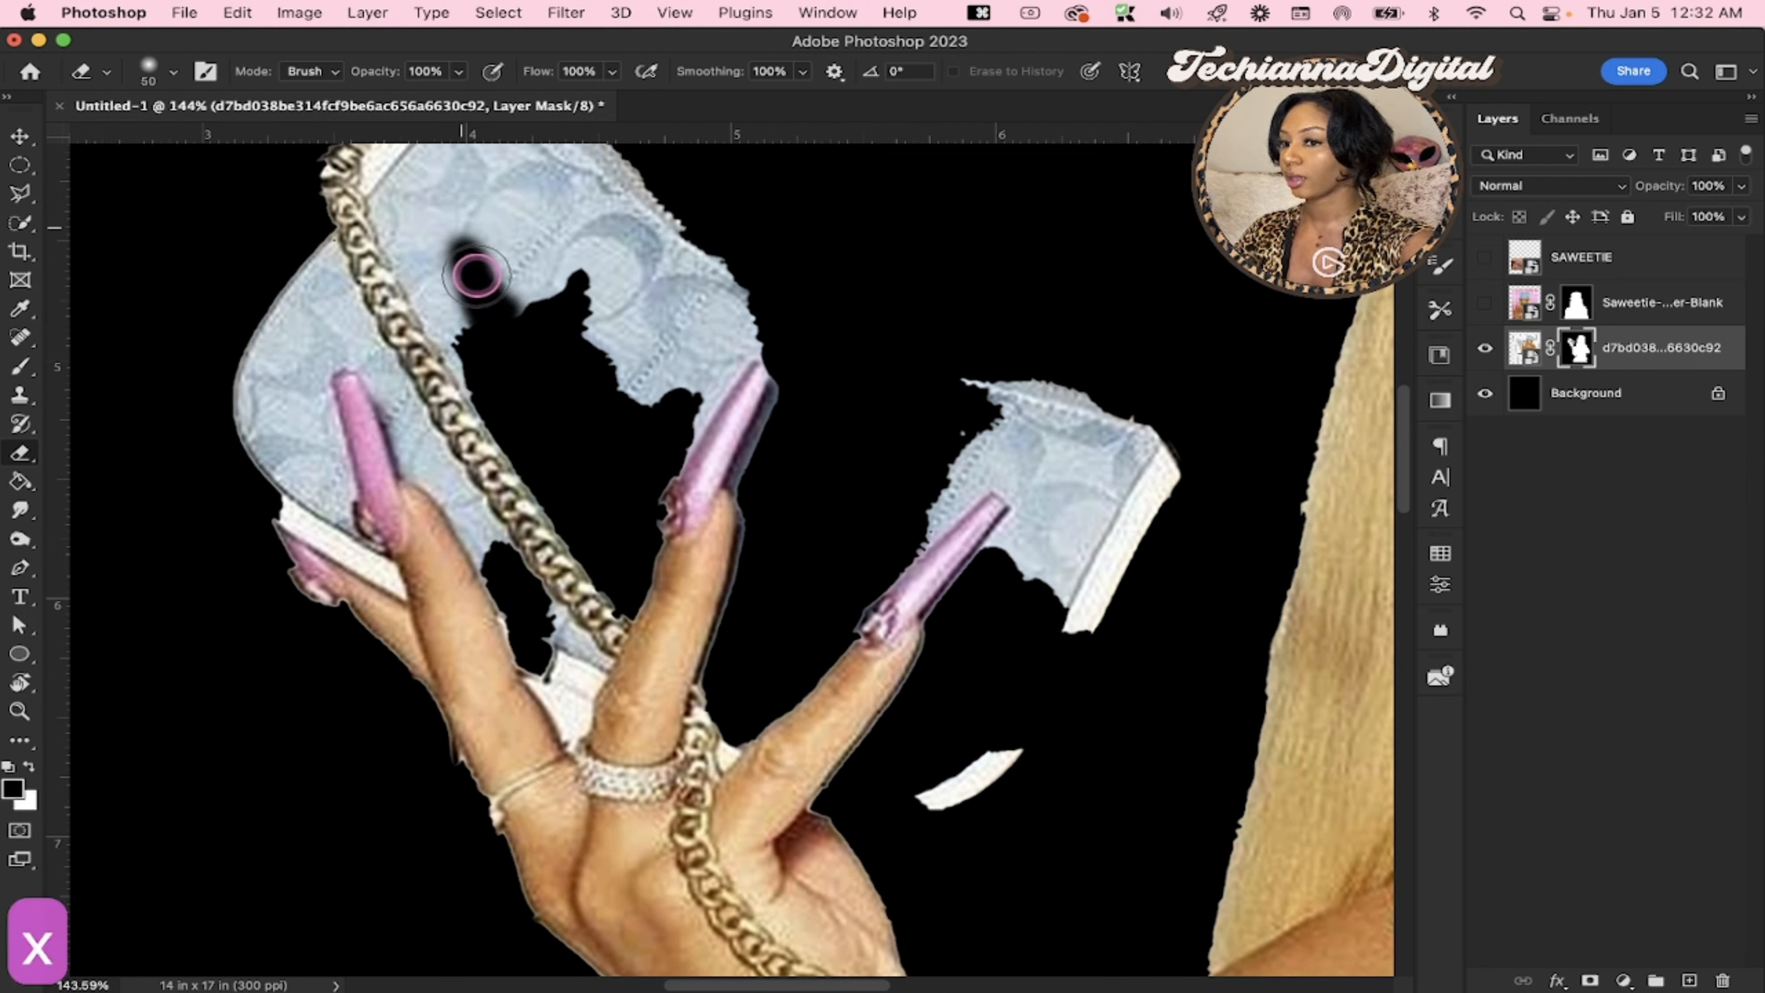
{"action": "mouse_move", "coordinate": [476, 275]}
{"action": "left_mouse_down"}
{"action": "mouse_move", "coordinate": [456, 306]}
{"action": "mouse_move", "coordinate": [472, 223]}
{"action": "mouse_move", "coordinate": [479, 313]}
{"action": "mouse_move", "coordinate": [487, 278]}
{"action": "left_mouse_up"}
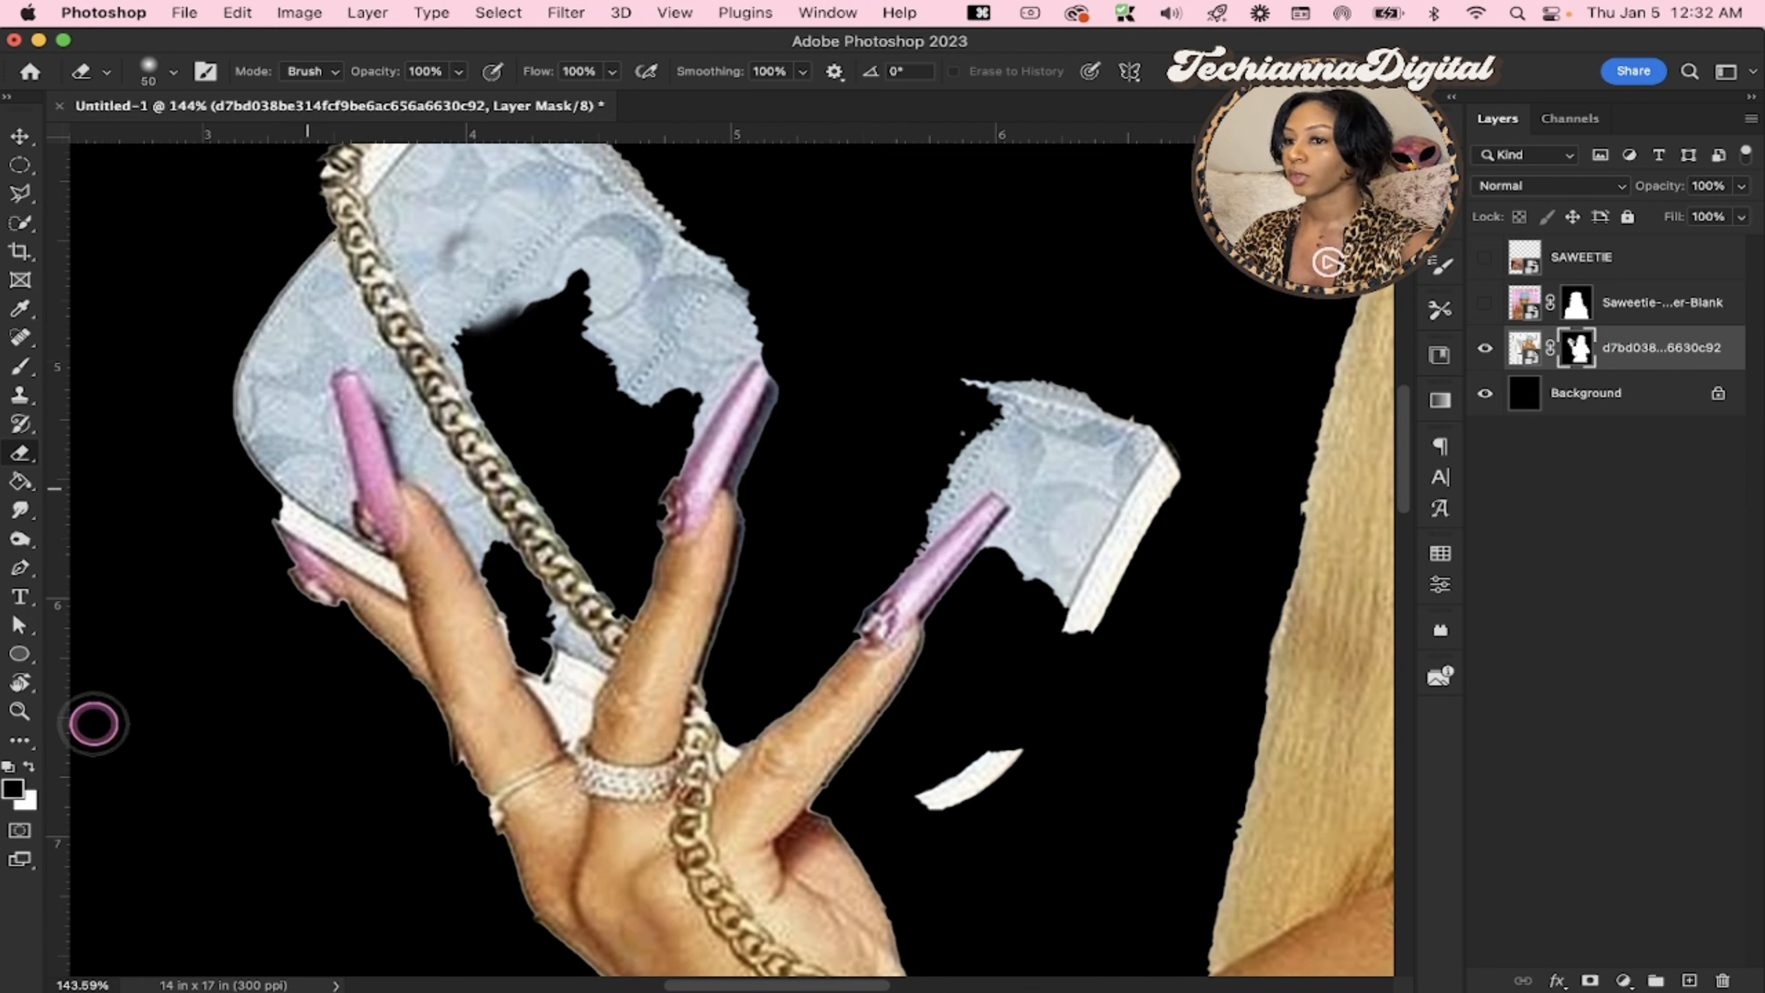
{"action": "key", "text": "x"}
{"action": "key", "text": "x"}
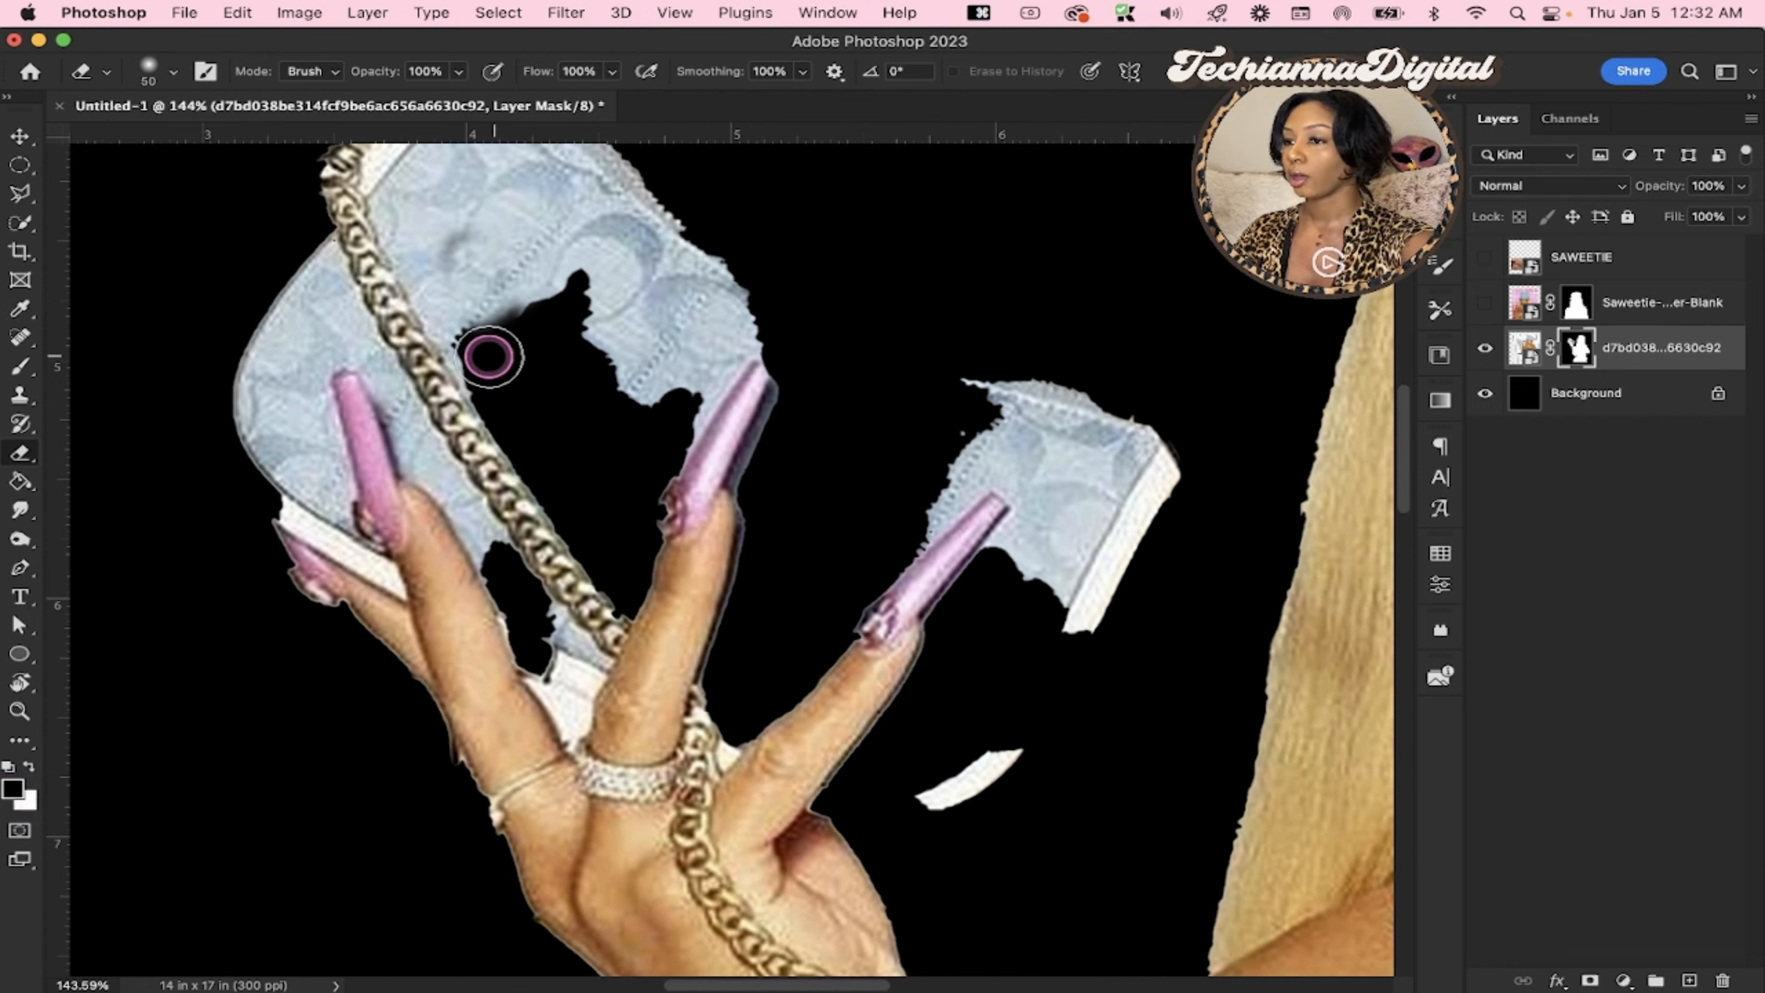
Restore missing purse fabric inside the chain on the layer mask, enlarging the soft eraser to 80 px
{"action": "left_click_drag", "start_coordinate": [450, 342], "coordinate": [652, 256]}
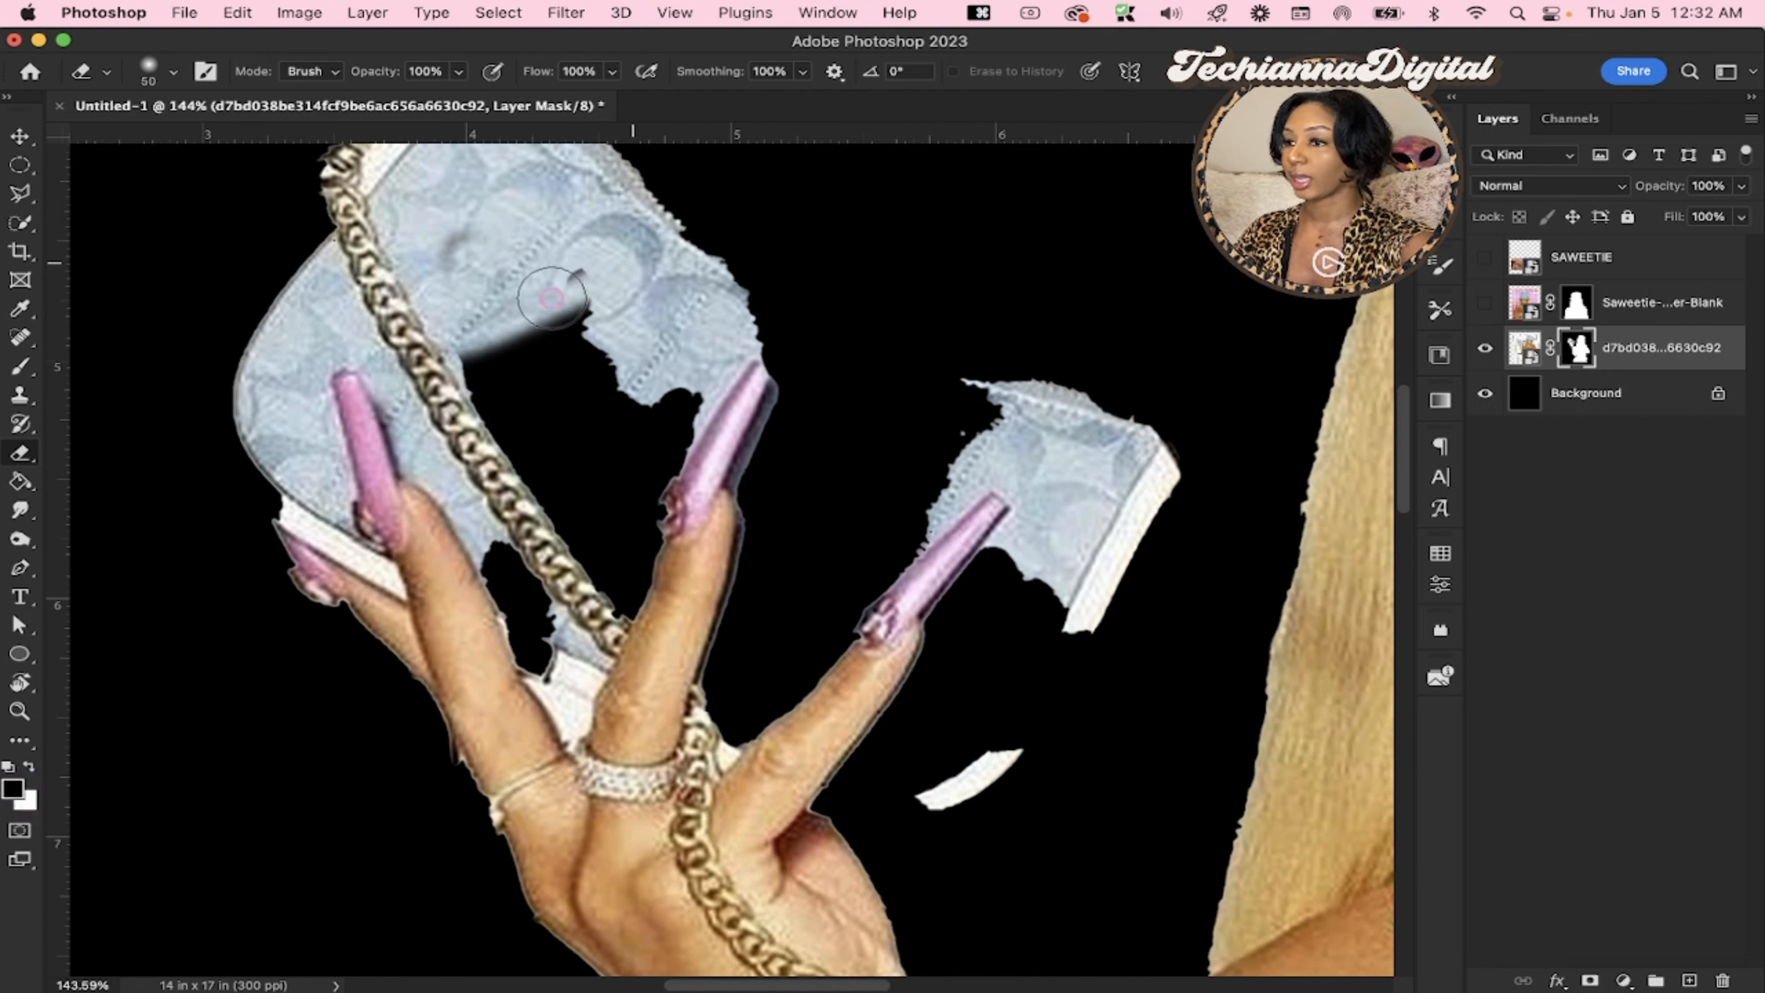
{"action": "mouse_move", "coordinate": [551, 298]}
{"action": "left_mouse_down"}
{"action": "mouse_move", "coordinate": [487, 344]}
{"action": "mouse_move", "coordinate": [577, 327]}
{"action": "left_mouse_up"}
{"action": "key", "text": "bracketright"}
{"action": "key", "text": "bracketright"}
{"action": "key", "text": "bracketright"}
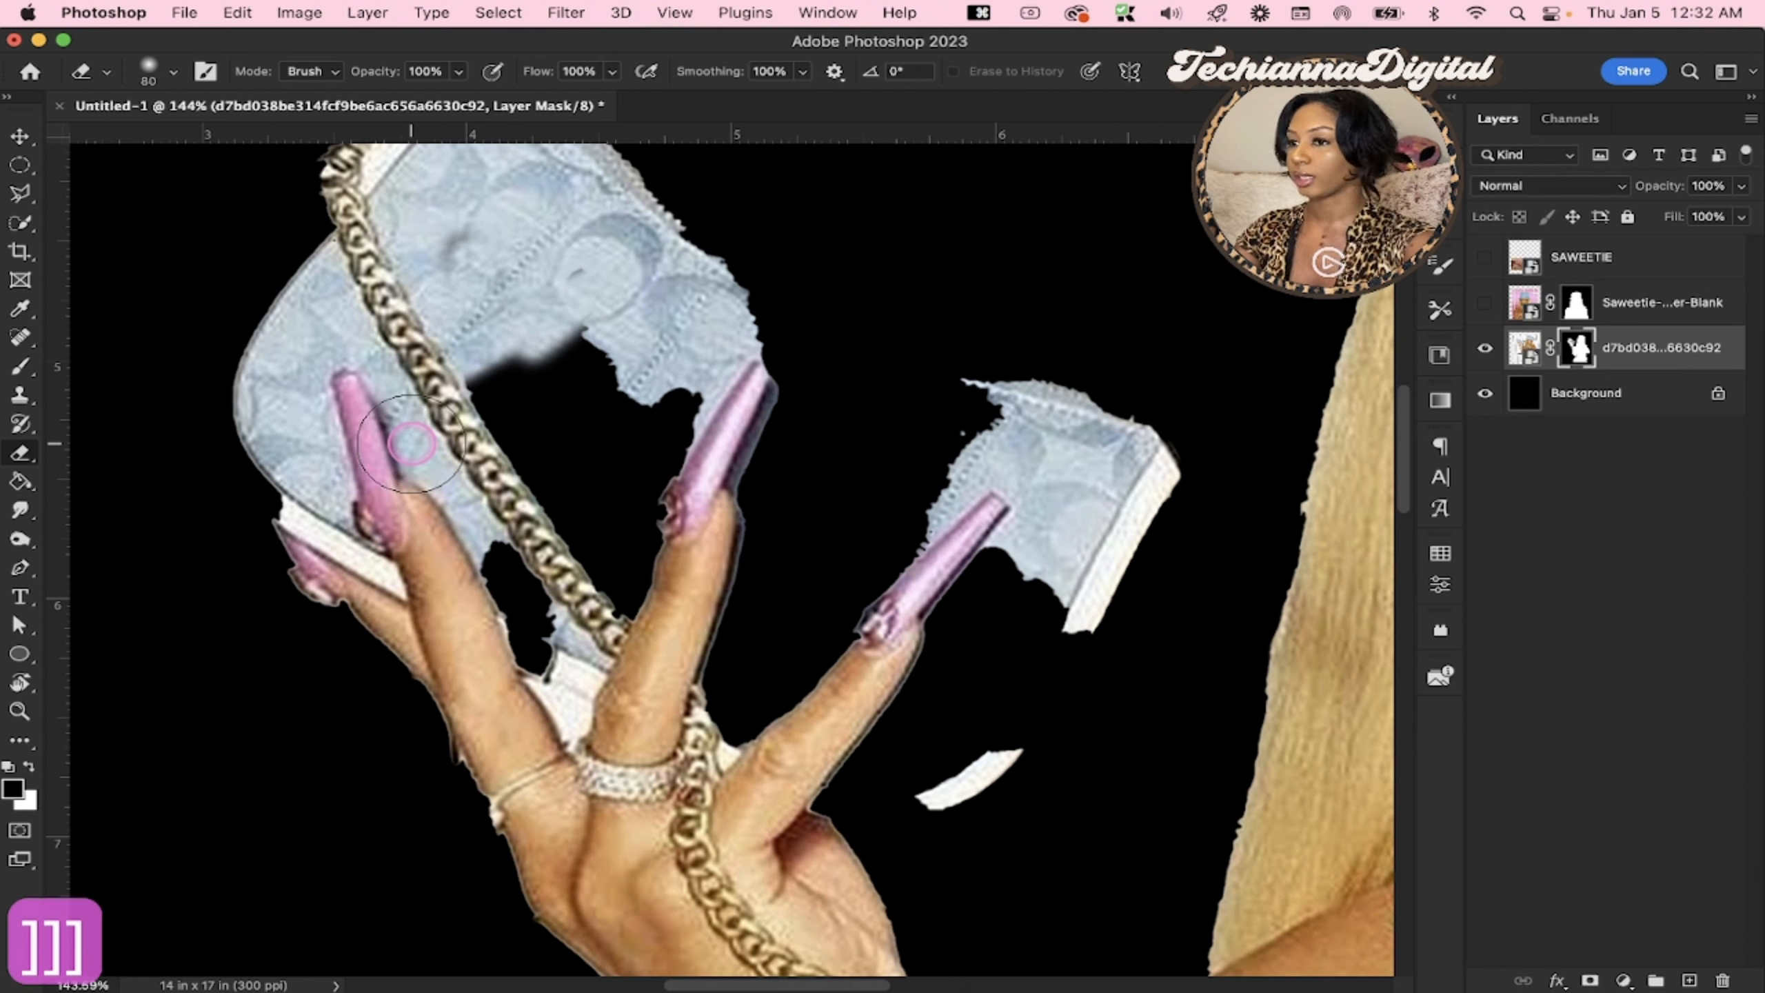
{"action": "left_click_drag", "start_coordinate": [445, 417], "coordinate": [640, 300]}
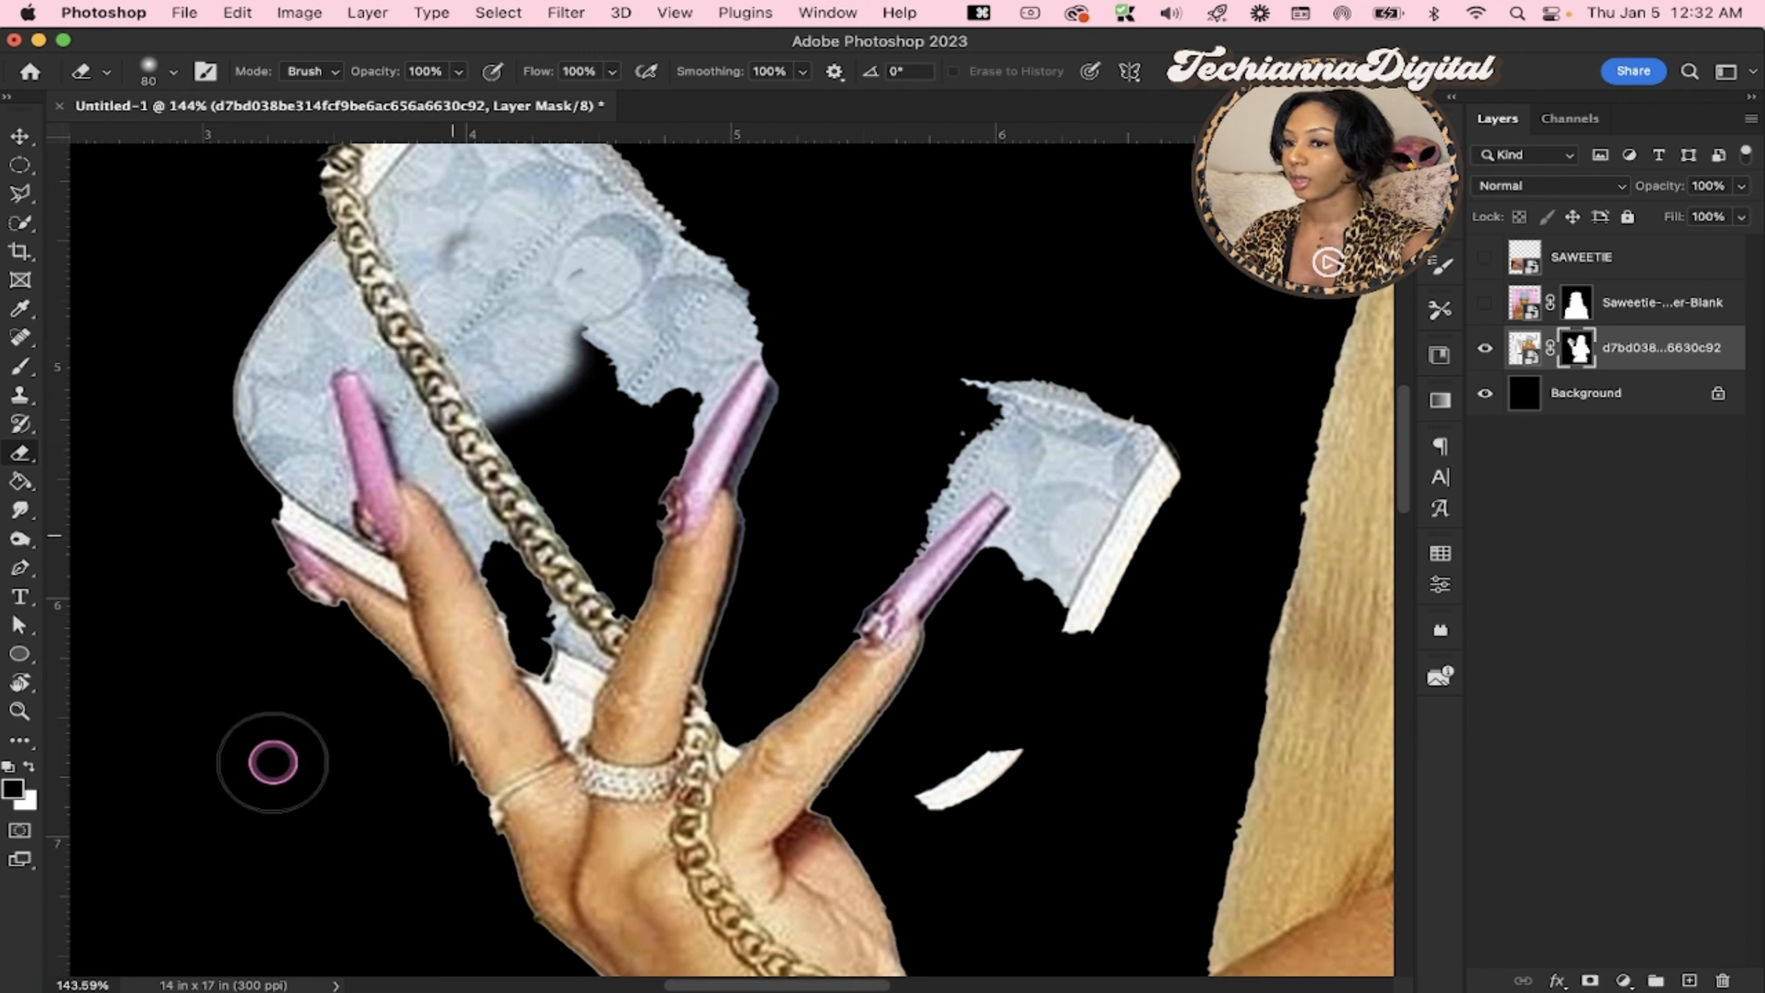
Erase a diagonal streak across the purse, nail and chain on the layer mask with the 80 px eraser
{"action": "key", "text": "x"}
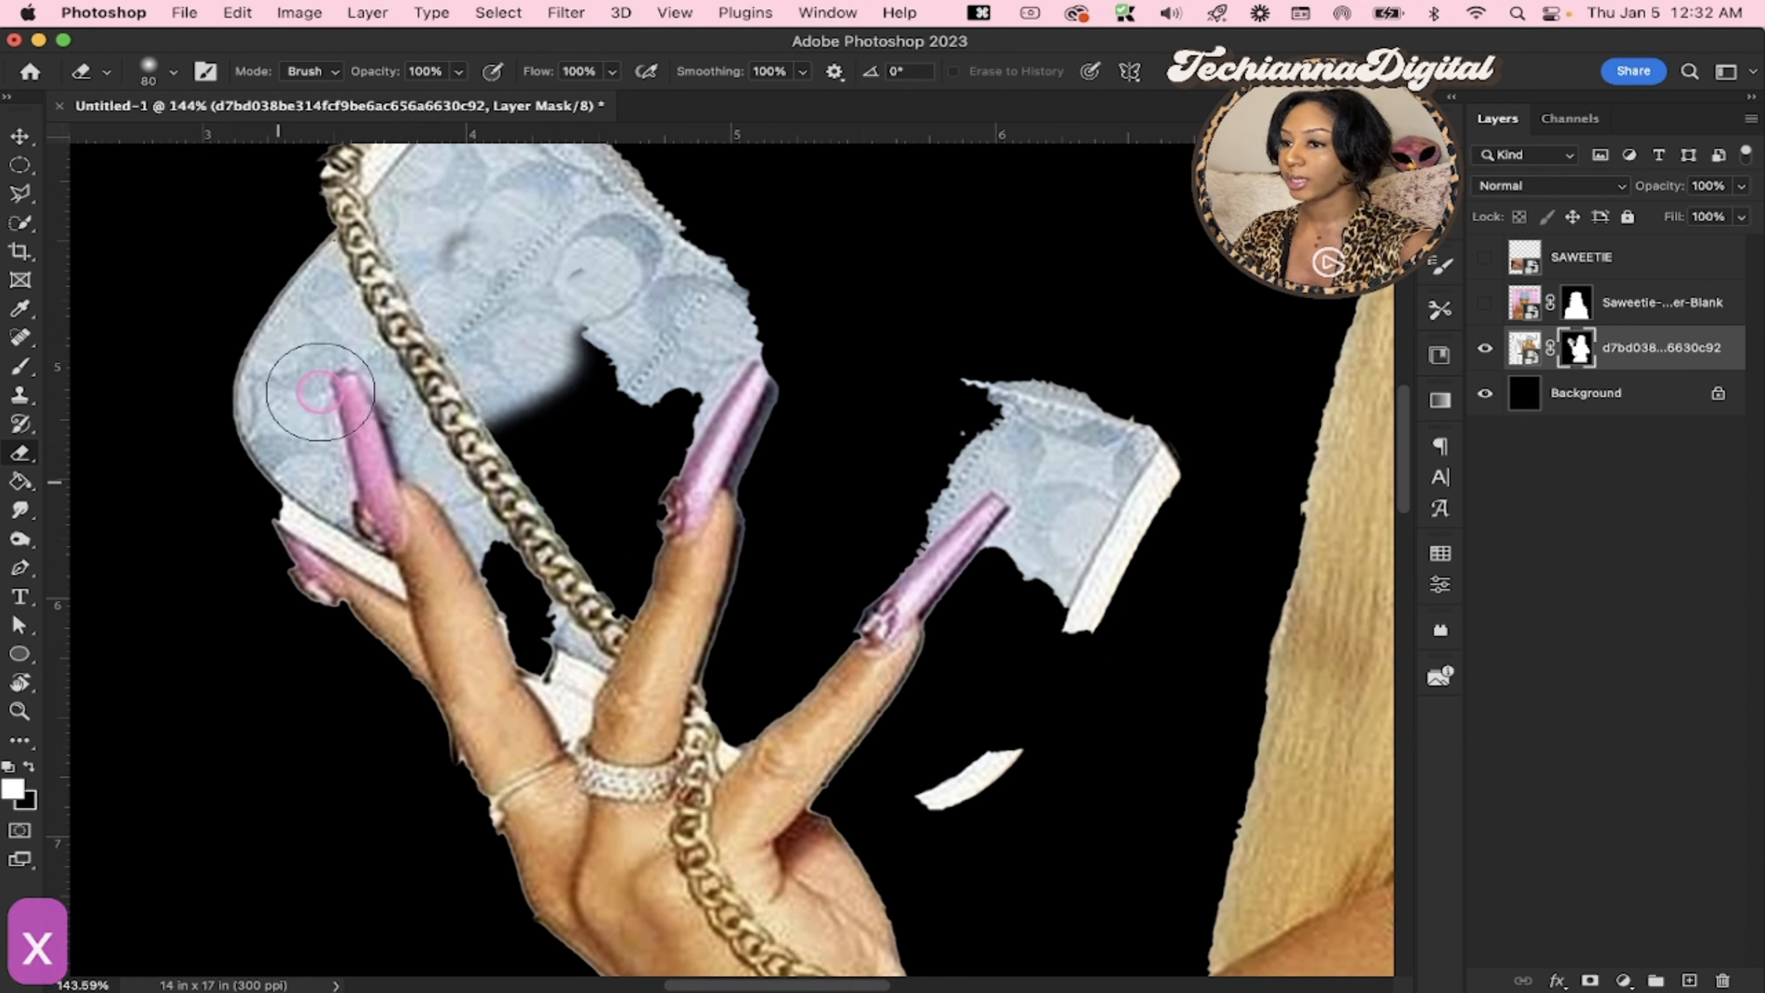
{"action": "left_click_drag", "start_coordinate": [278, 327], "coordinate": [556, 611]}
{"action": "left_click", "coordinate": [28, 766]}
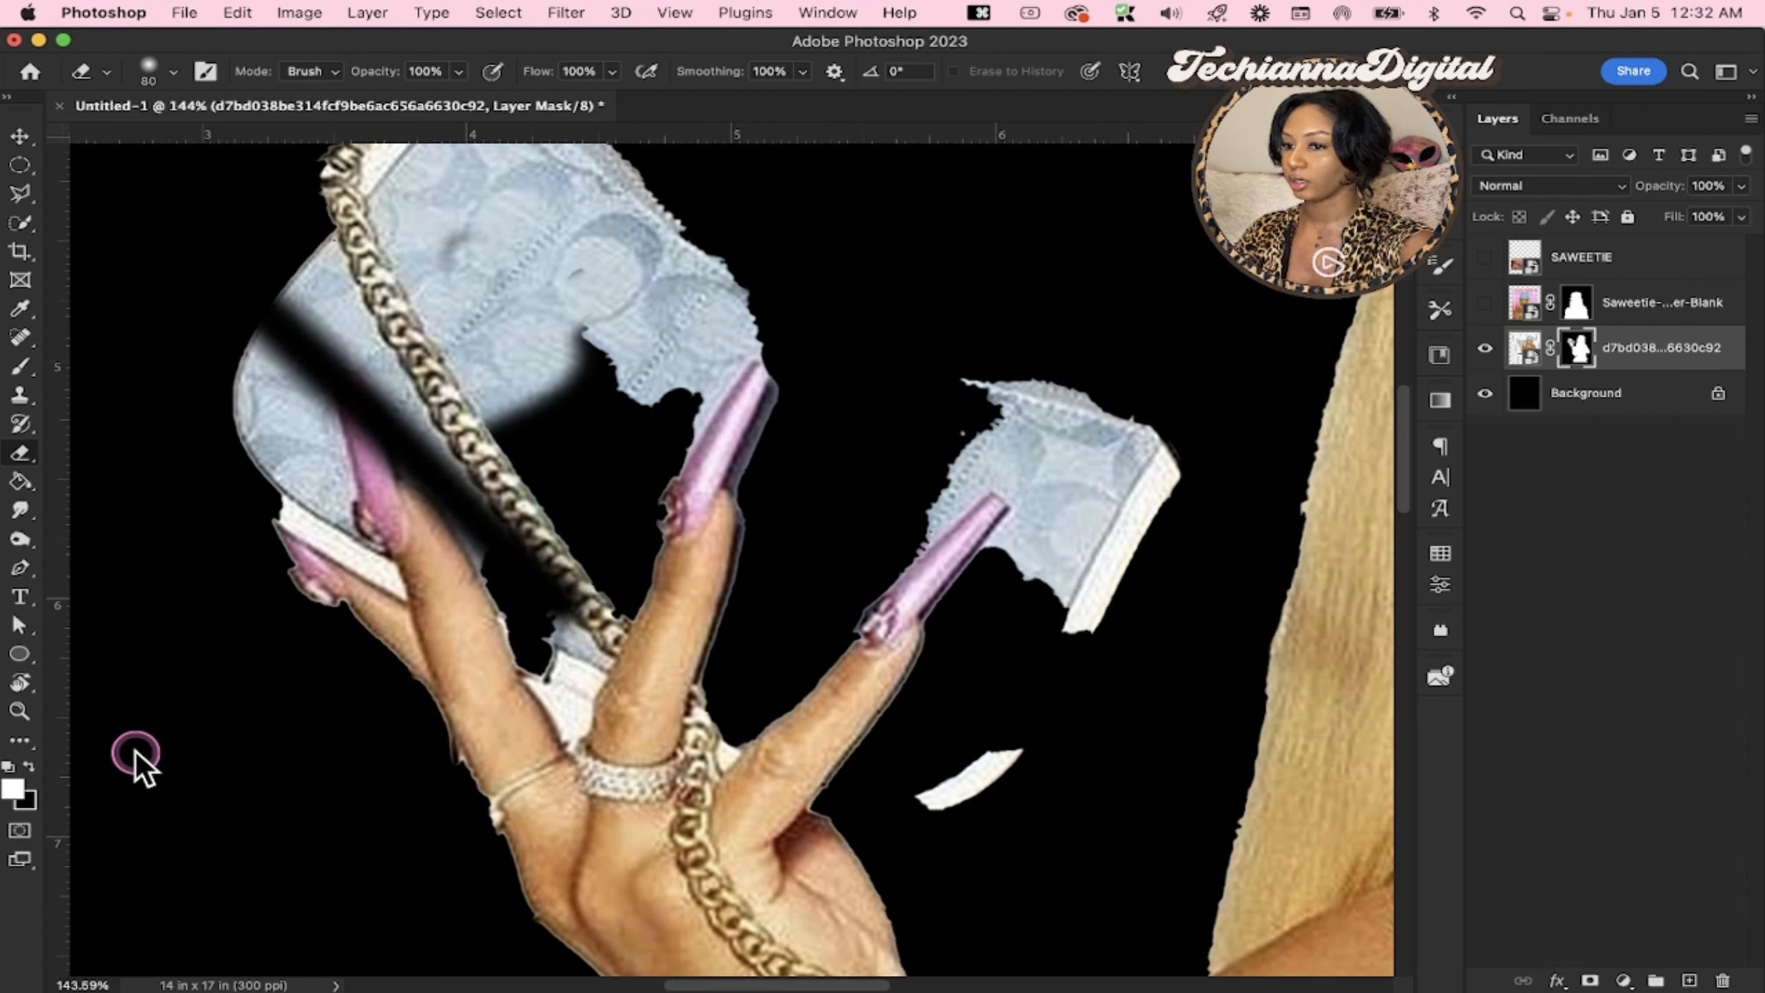
Restore the purse fabric between the finger and chain and along the erased diagonal streak on the layer mask
{"action": "key", "text": "x"}
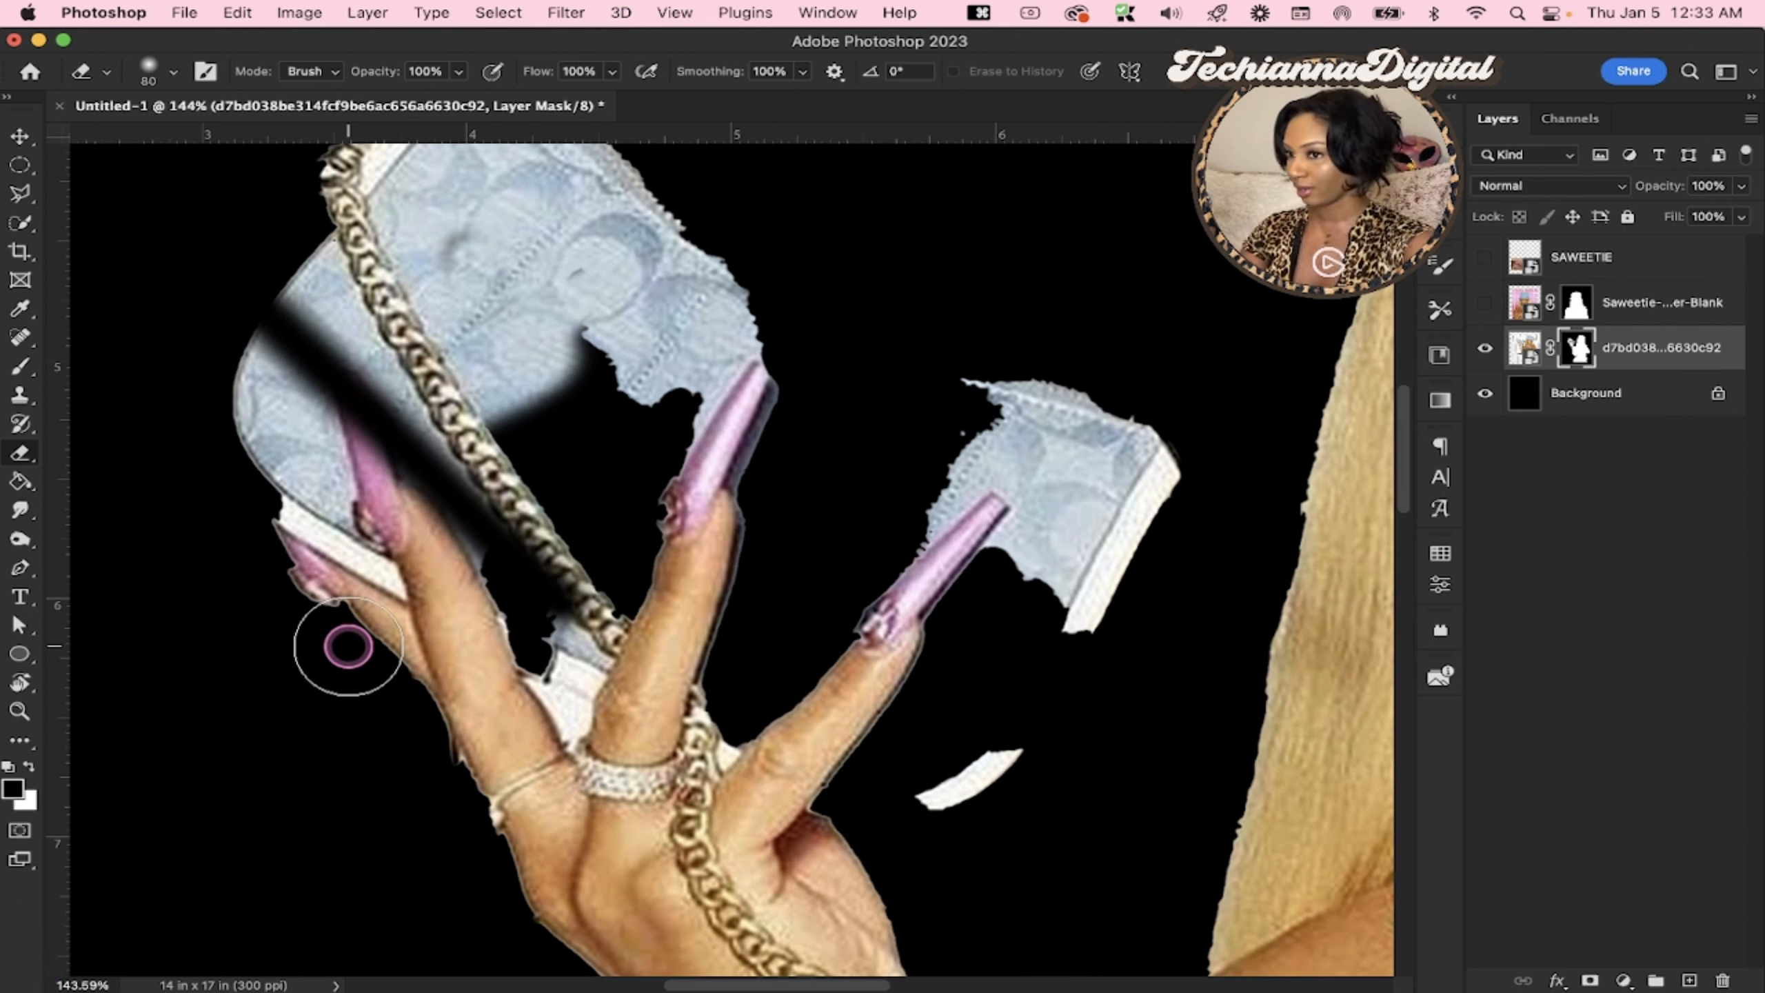
{"action": "mouse_move", "coordinate": [532, 644]}
{"action": "left_mouse_down"}
{"action": "mouse_move", "coordinate": [478, 506]}
{"action": "mouse_move", "coordinate": [549, 637]}
{"action": "mouse_move", "coordinate": [397, 416]}
{"action": "mouse_move", "coordinate": [551, 615]}
{"action": "left_mouse_up"}
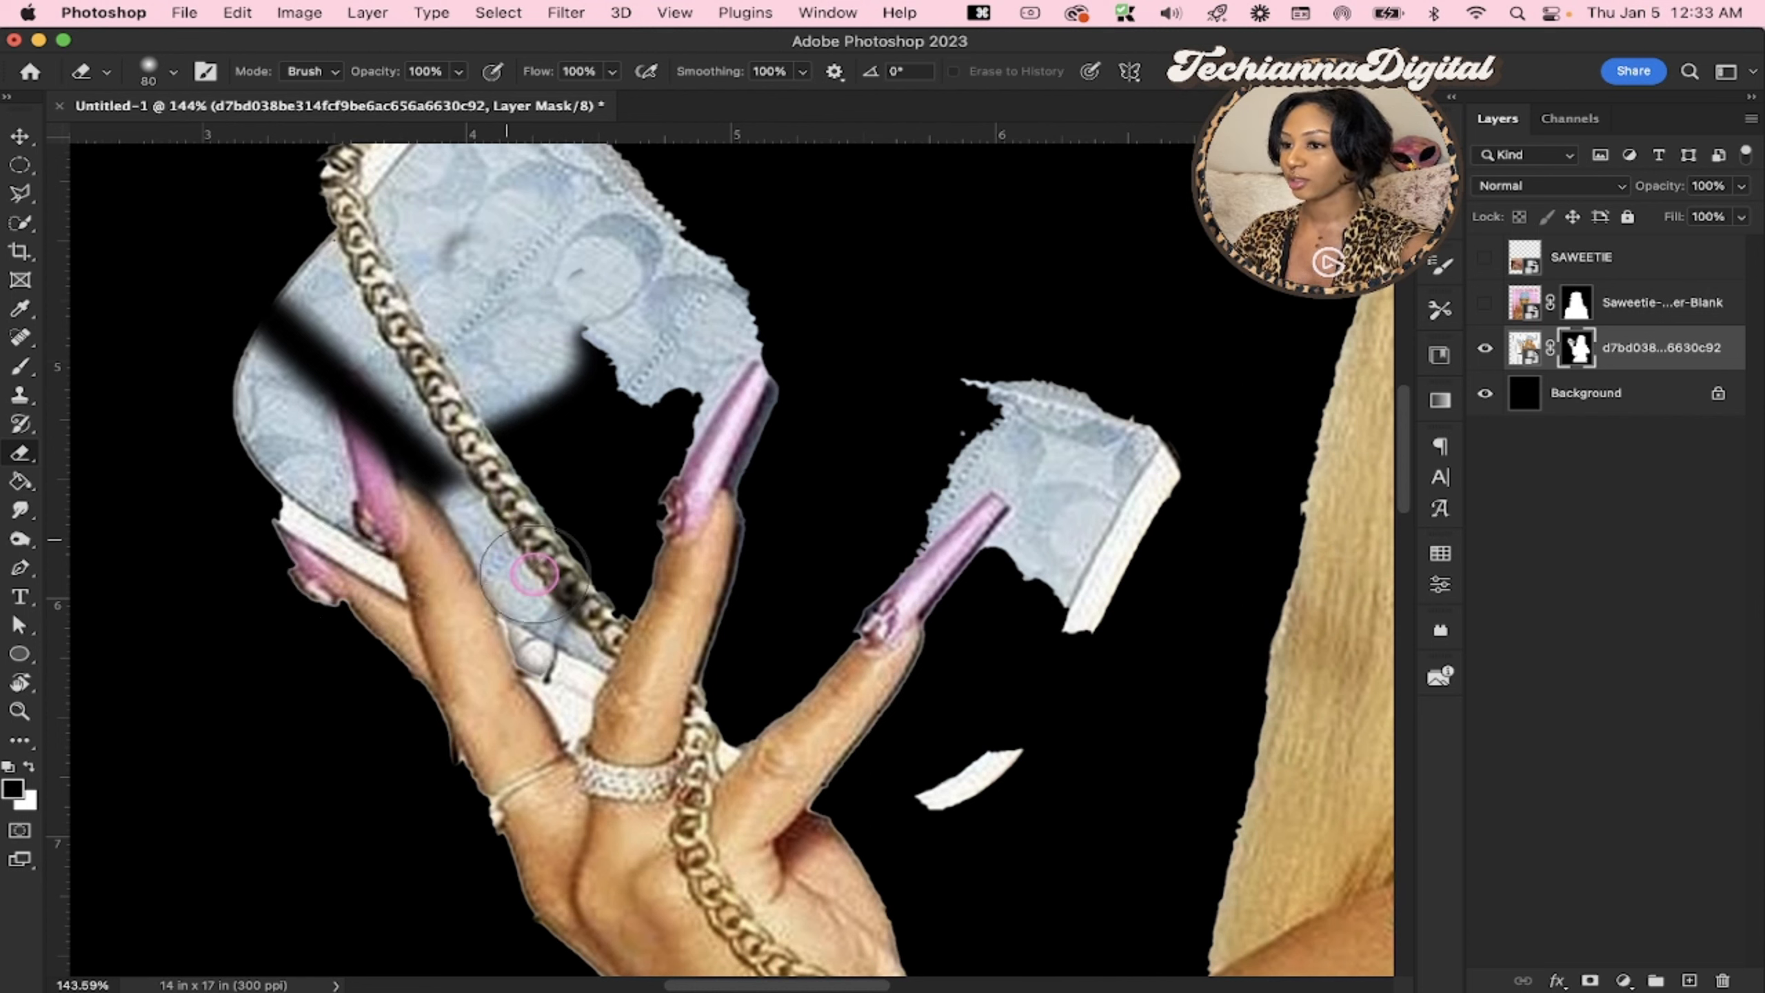
{"action": "mouse_move", "coordinate": [417, 443]}
{"action": "left_mouse_down"}
{"action": "mouse_move", "coordinate": [267, 335]}
{"action": "mouse_move", "coordinate": [403, 455]}
{"action": "left_mouse_up"}
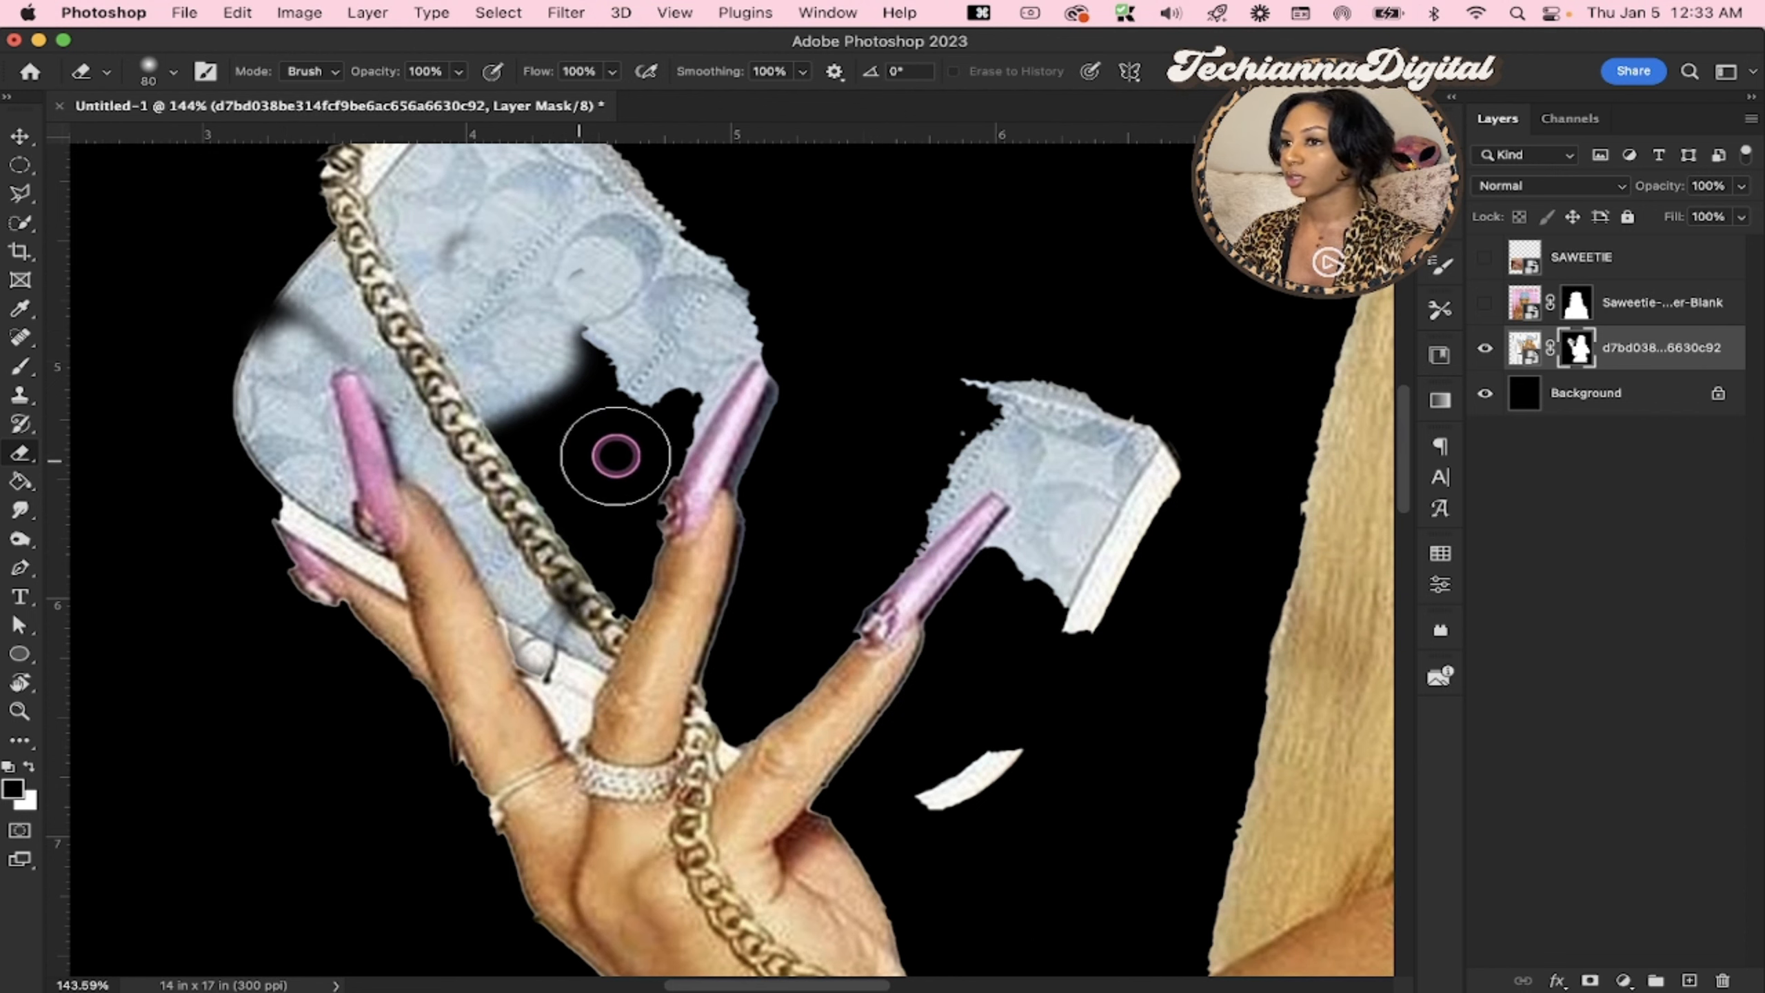
Switch the eraser to the Hard Round brush at 100% hardness and reduce its size to 60 px
{"action": "right_click", "coordinate": [616, 456]}
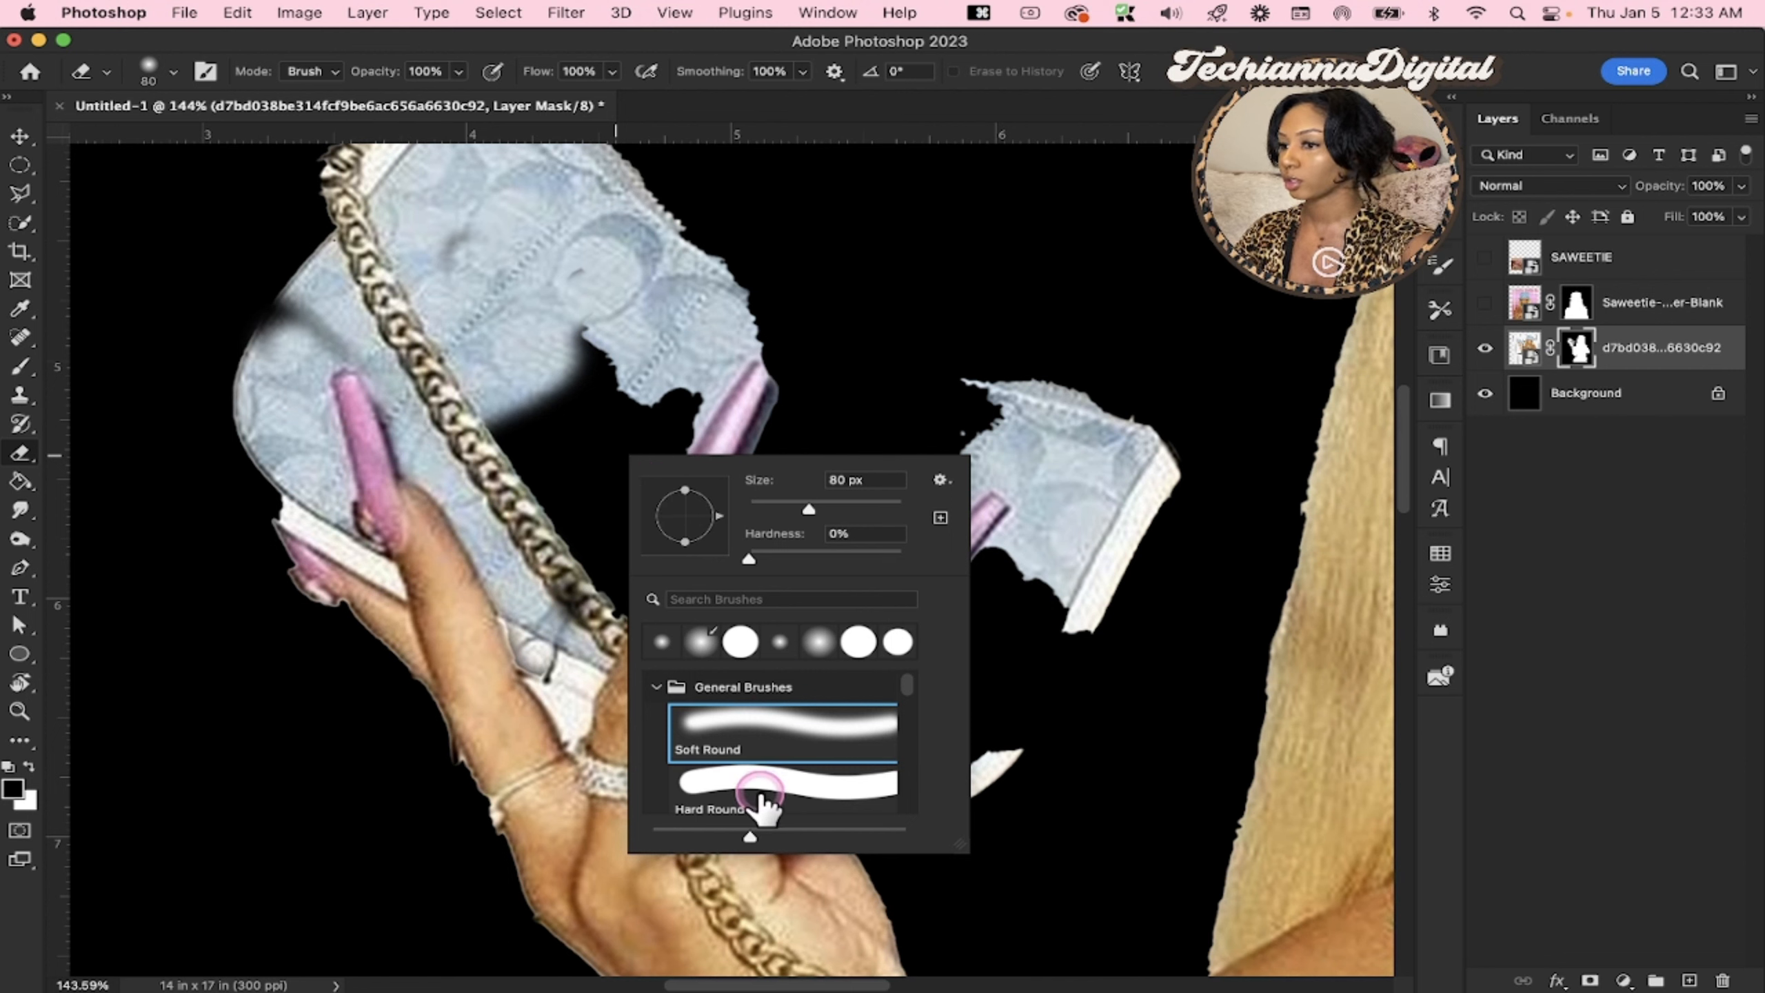
{"action": "left_click", "coordinate": [759, 794]}
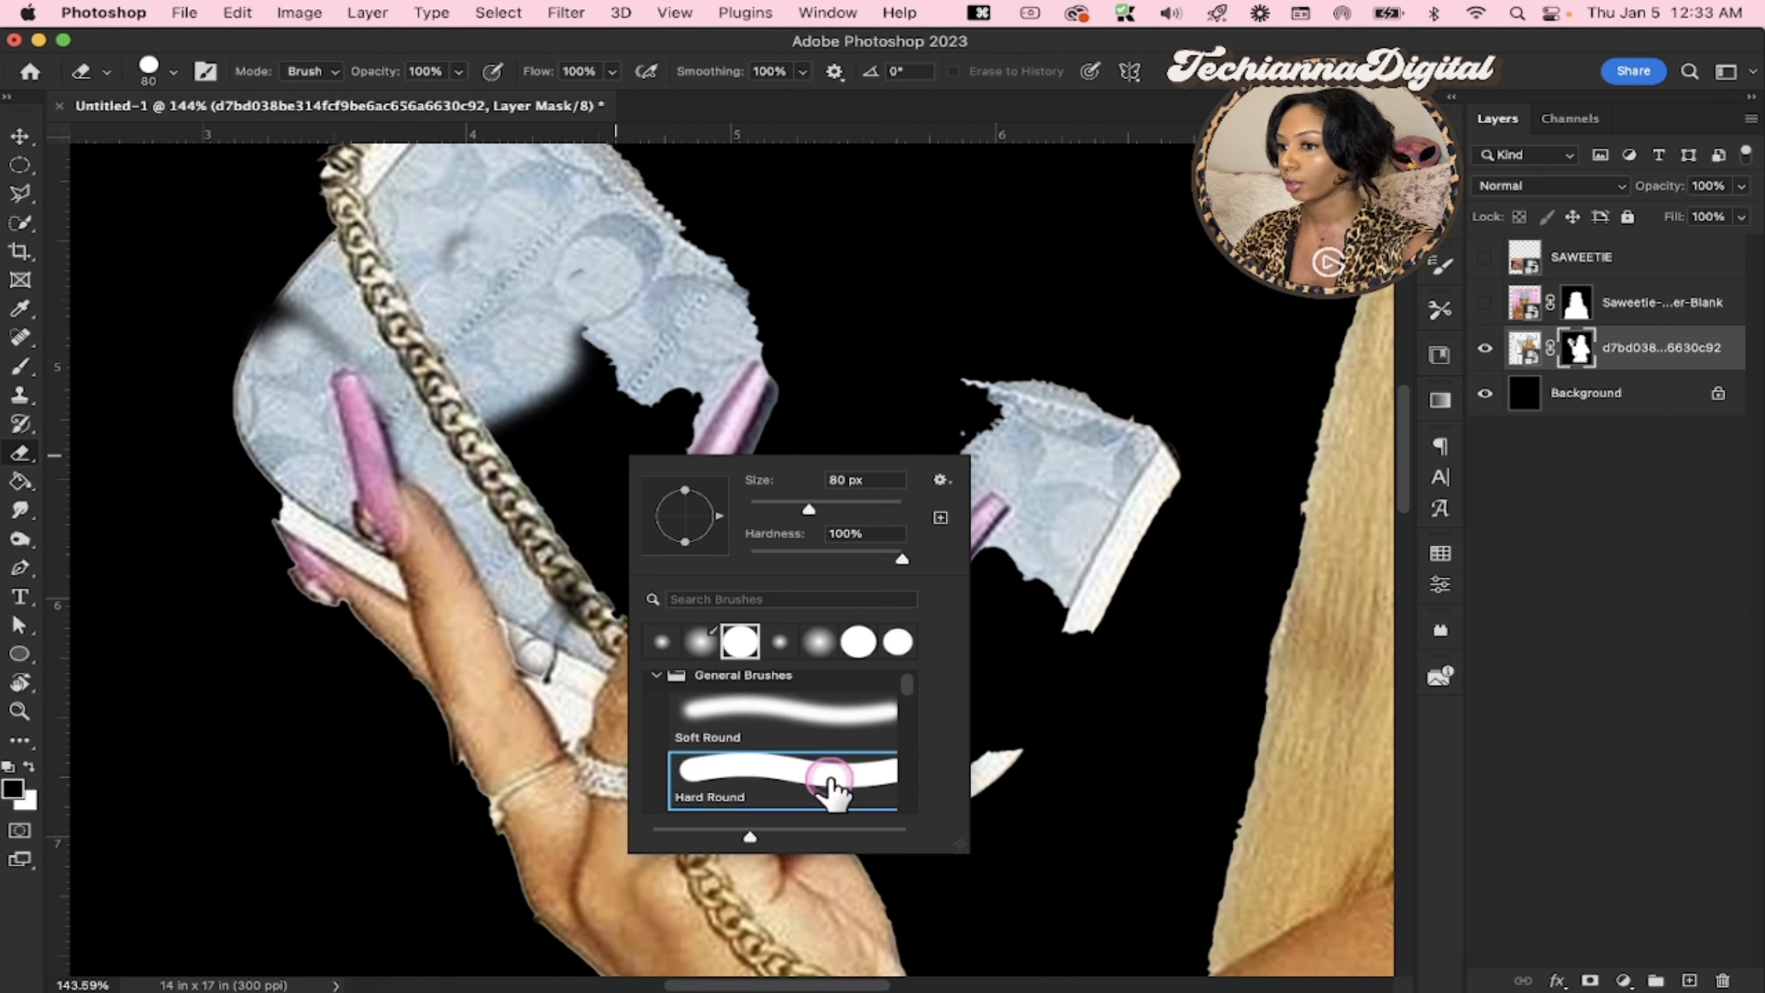
{"action": "left_click", "coordinate": [680, 387]}
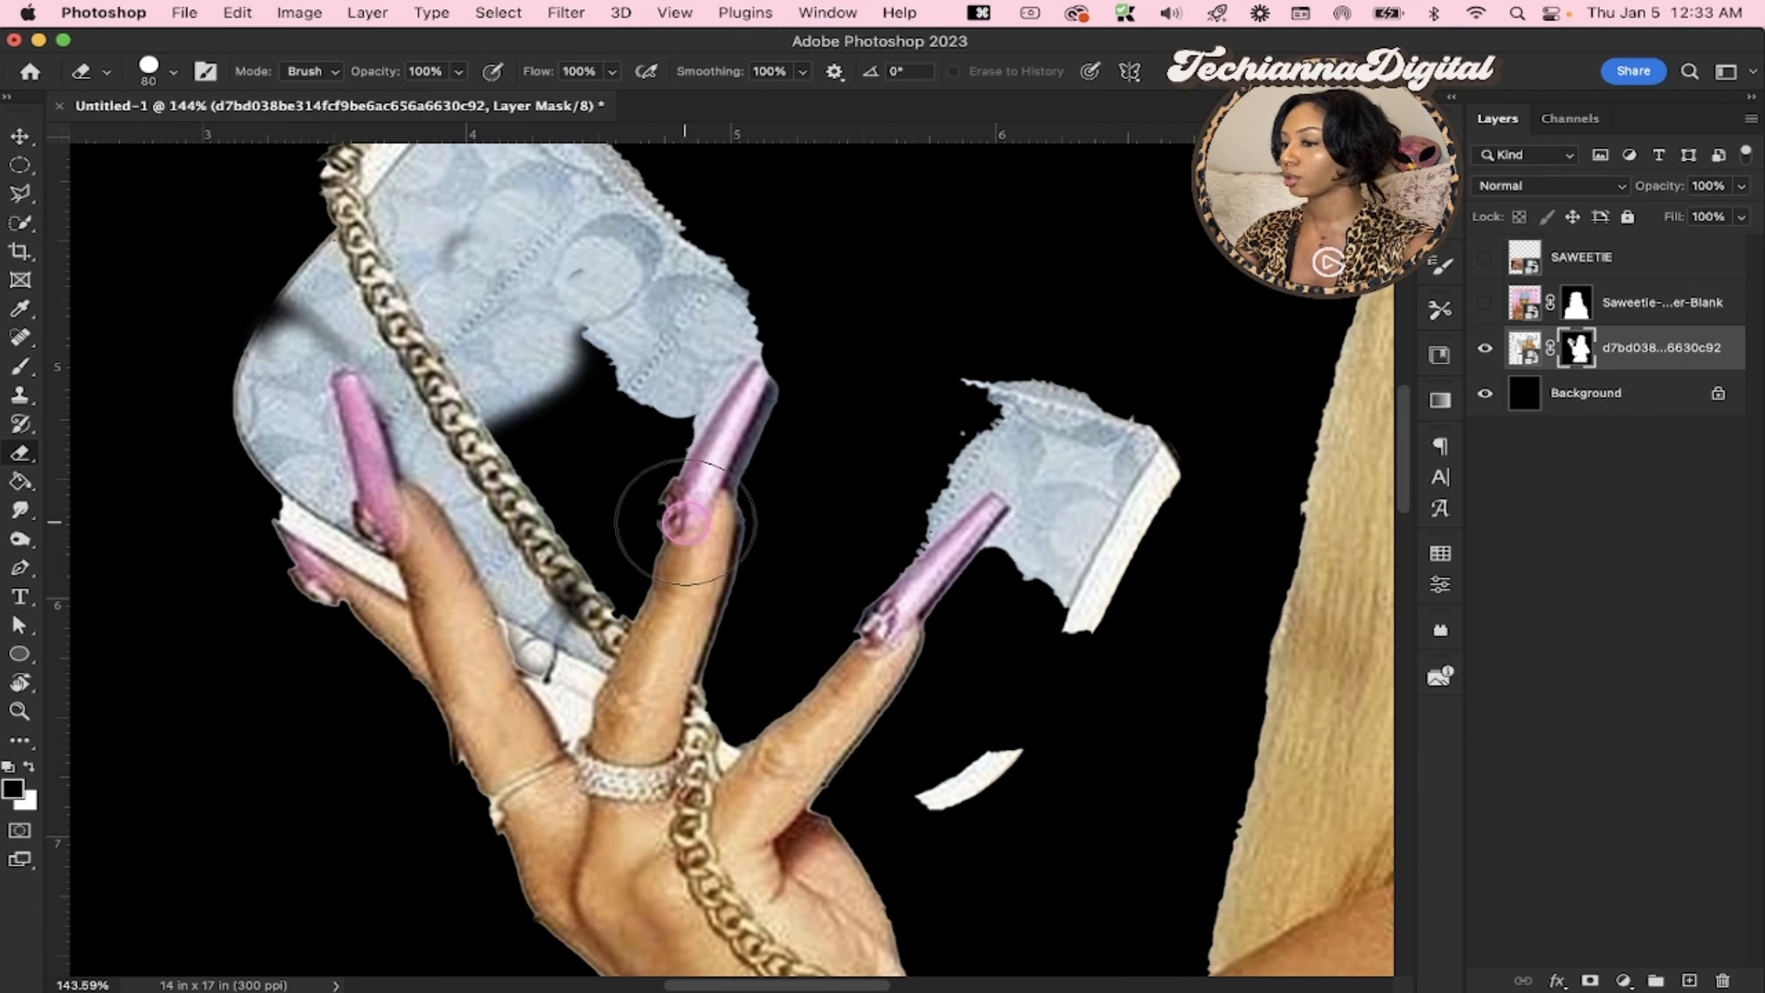
{"action": "key", "text": "bracketleft"}
{"action": "key", "text": "bracketleft"}
{"action": "key", "text": "bracketleft"}
{"action": "key", "text": "bracketleft"}
{"action": "key", "text": "bracketleft"}
{"action": "key", "text": "bracketleft"}
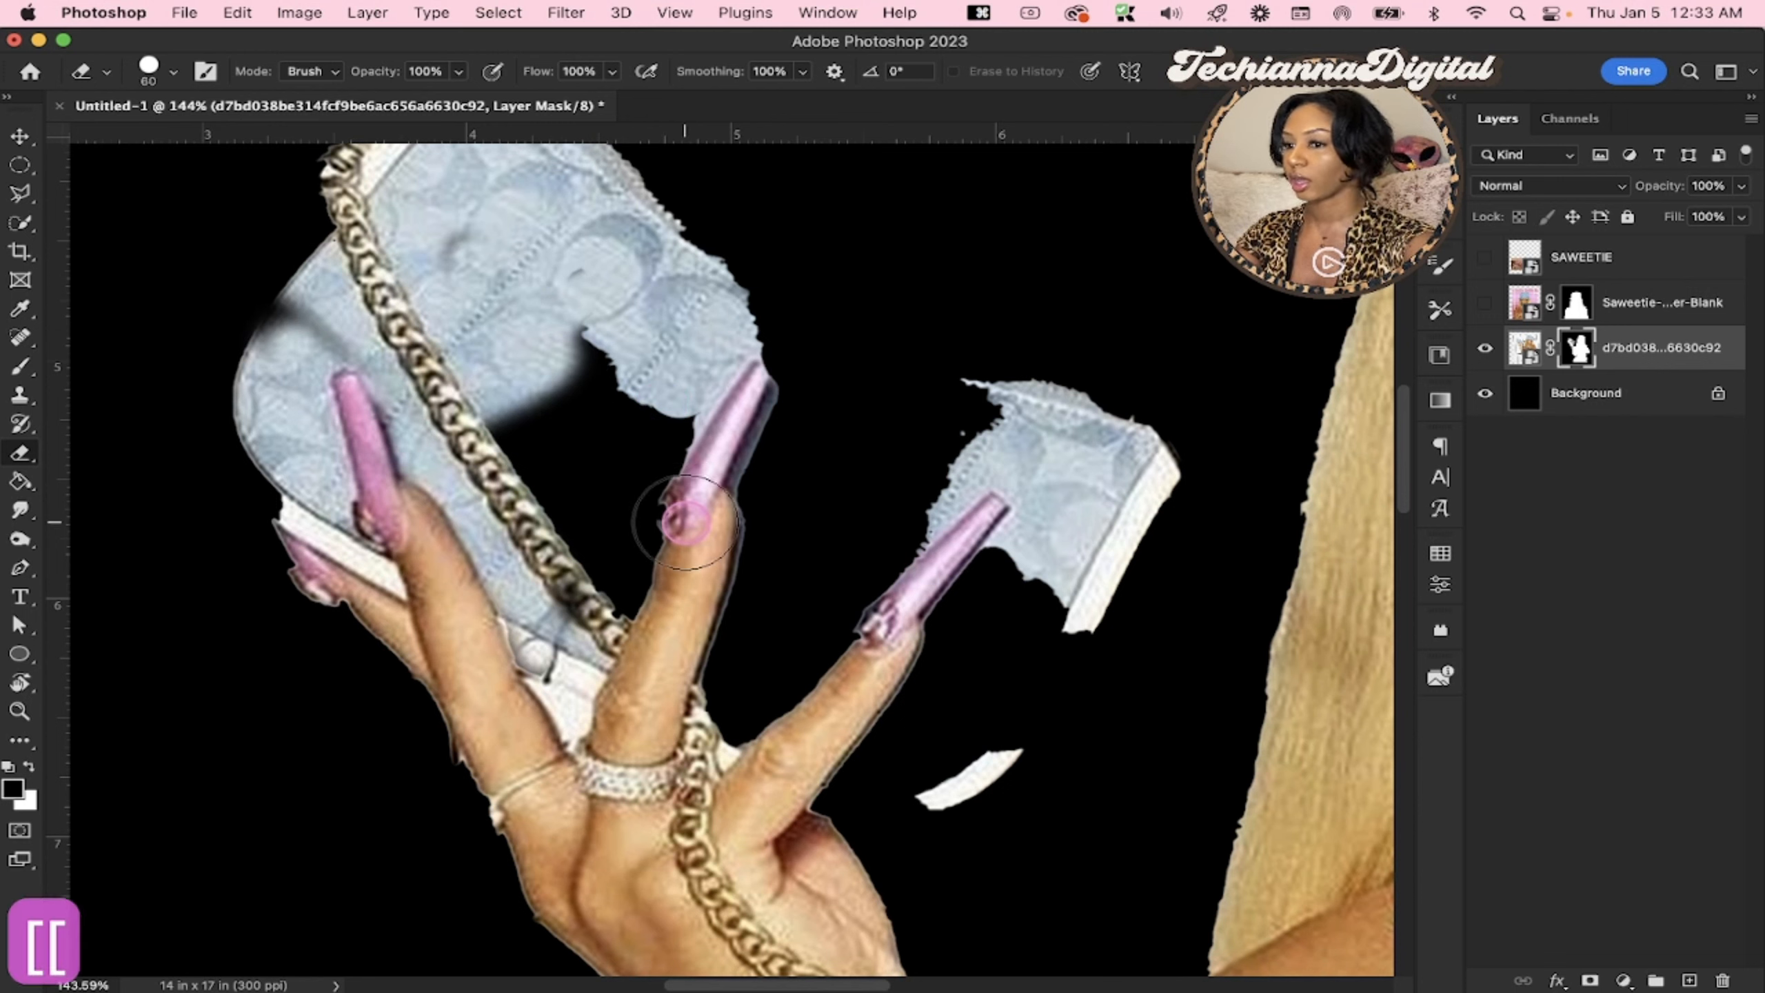
Restore a narrow strip of purse fabric between the chain and the middle finger on the layer mask with the hard eraser at 40 px
{"action": "key", "text": "bracketright"}
{"action": "key", "text": "bracketright"}
{"action": "key", "text": "bracketright"}
{"action": "key", "text": "bracketright"}
{"action": "key", "text": "bracketright"}
{"action": "key", "text": "bracketright"}
{"action": "key", "text": "bracketright"}
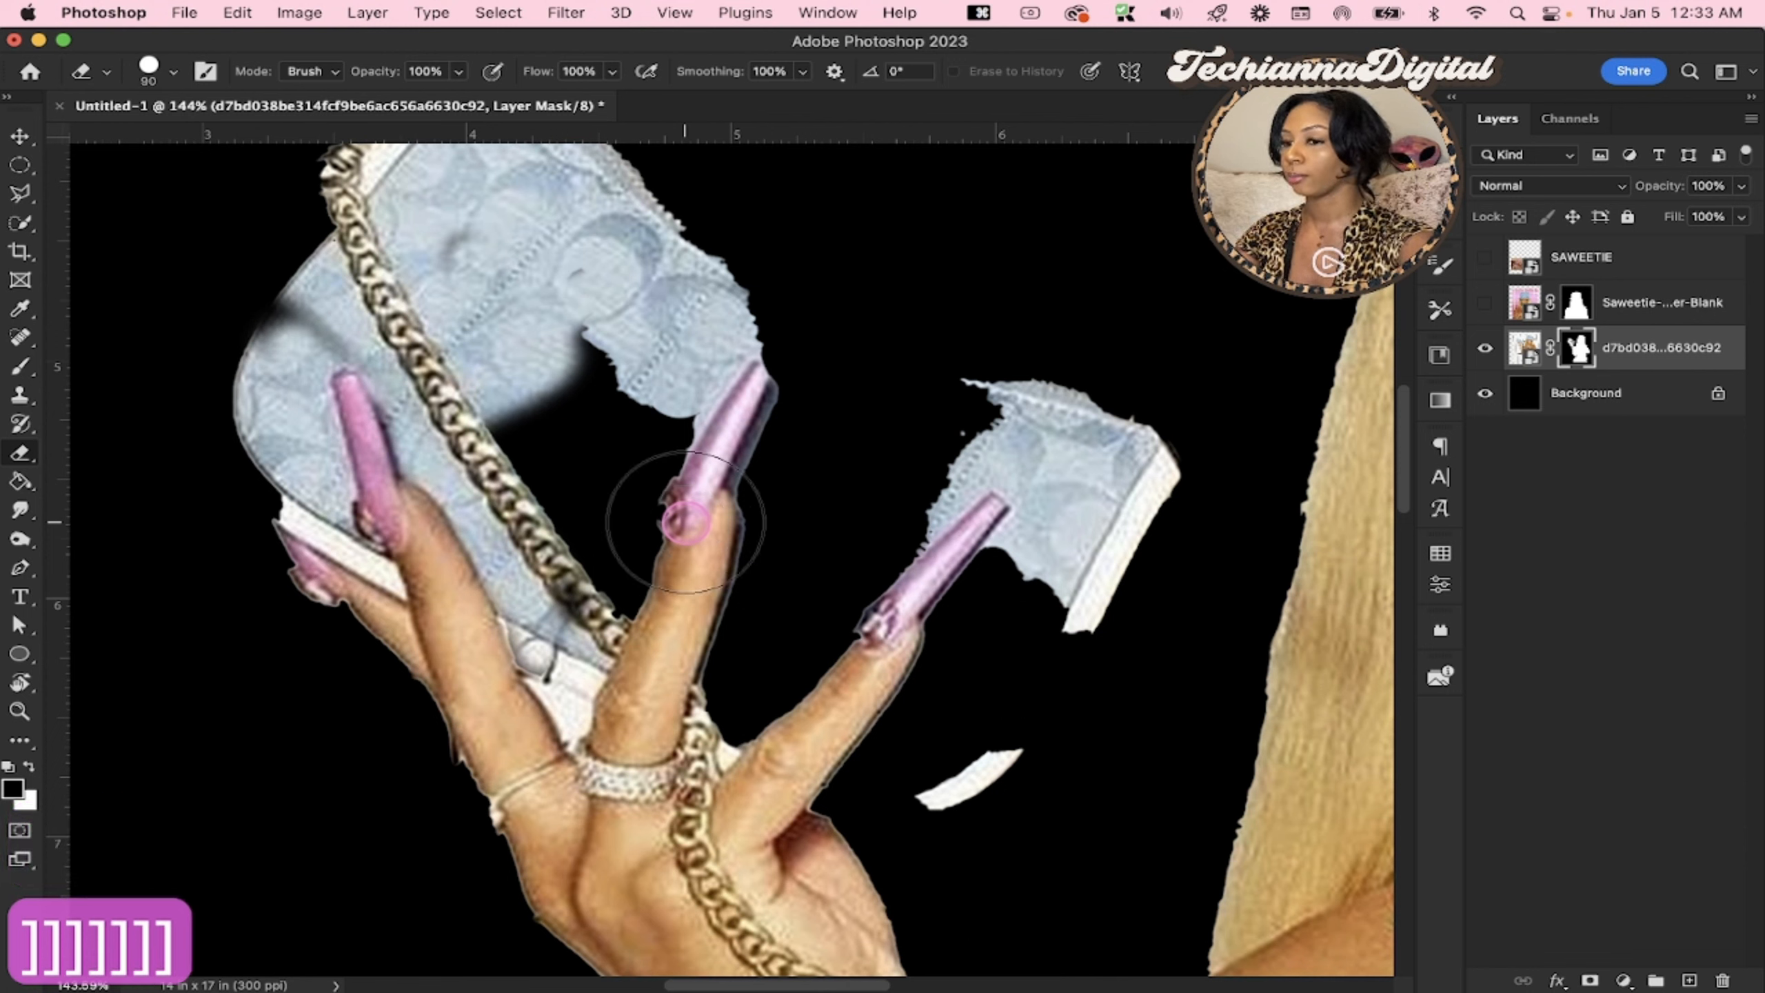
{"action": "key", "text": "bracketleft"}
{"action": "key", "text": "bracketleft"}
{"action": "key", "text": "bracketleft"}
{"action": "key", "text": "bracketleft"}
{"action": "key", "text": "bracketleft"}
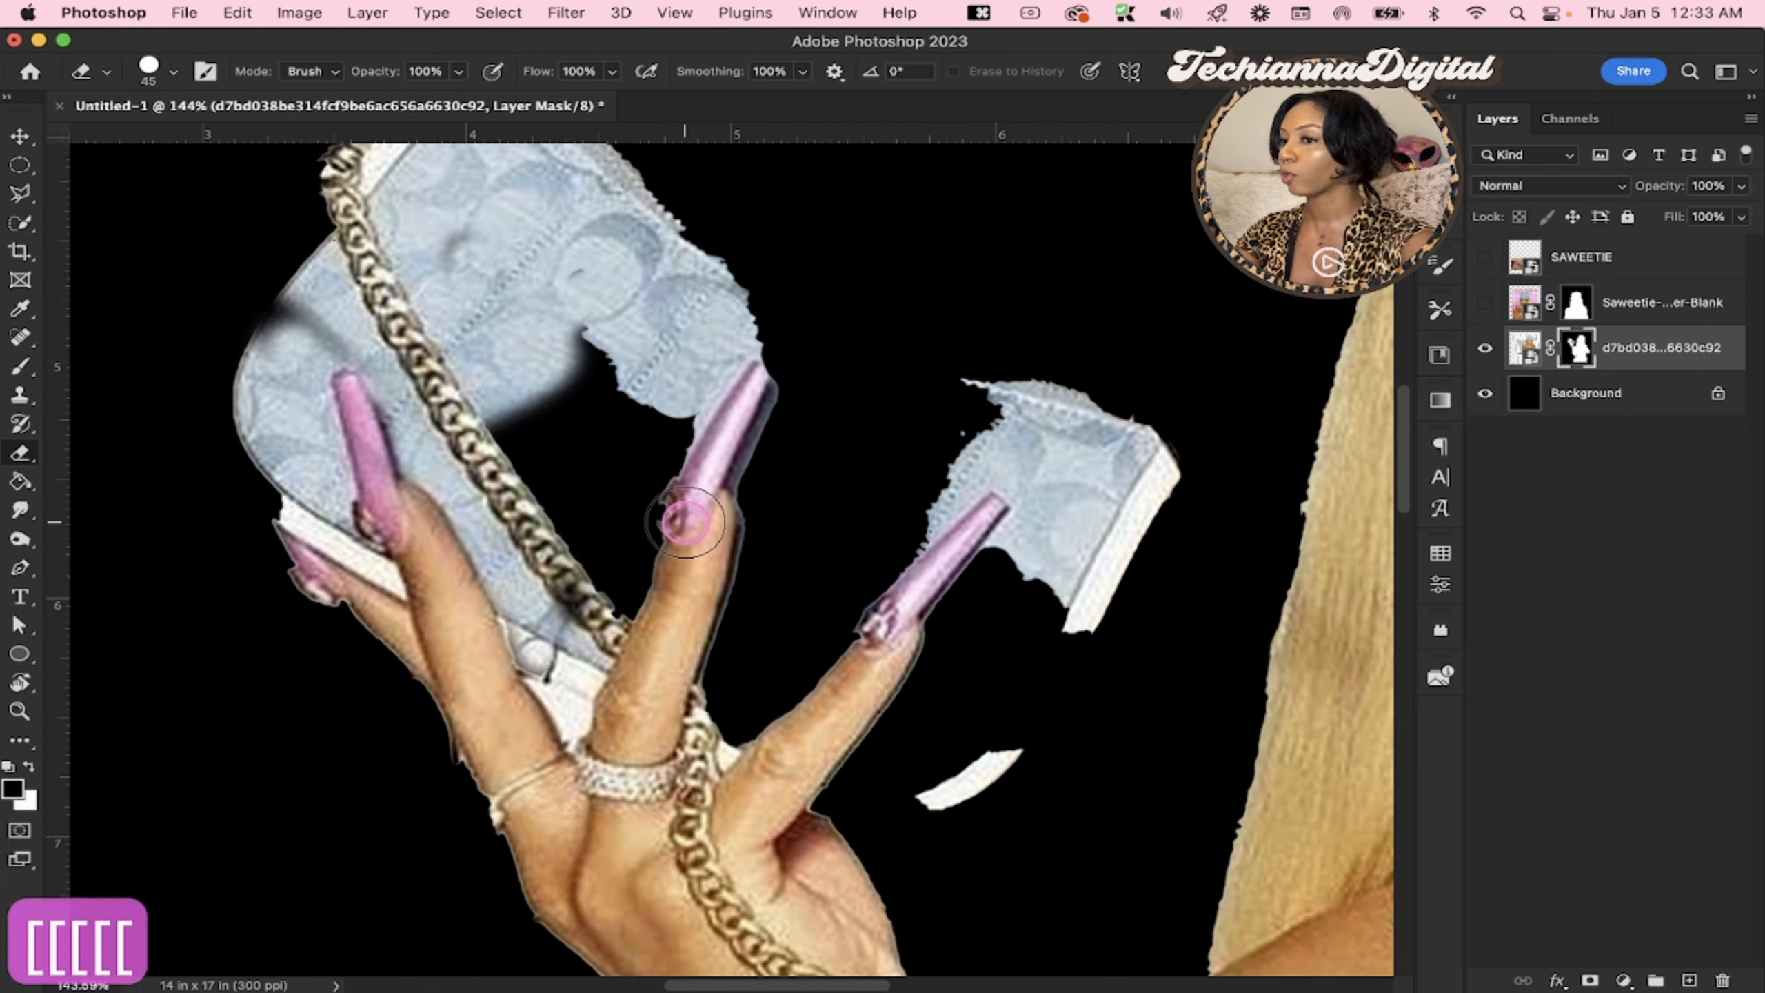
{"action": "key", "text": "bracketleft"}
{"action": "mouse_move", "coordinate": [546, 324]}
{"action": "left_mouse_down"}
{"action": "mouse_move", "coordinate": [673, 534]}
{"action": "mouse_move", "coordinate": [573, 359]}
{"action": "mouse_move", "coordinate": [642, 423]}
{"action": "left_mouse_up"}
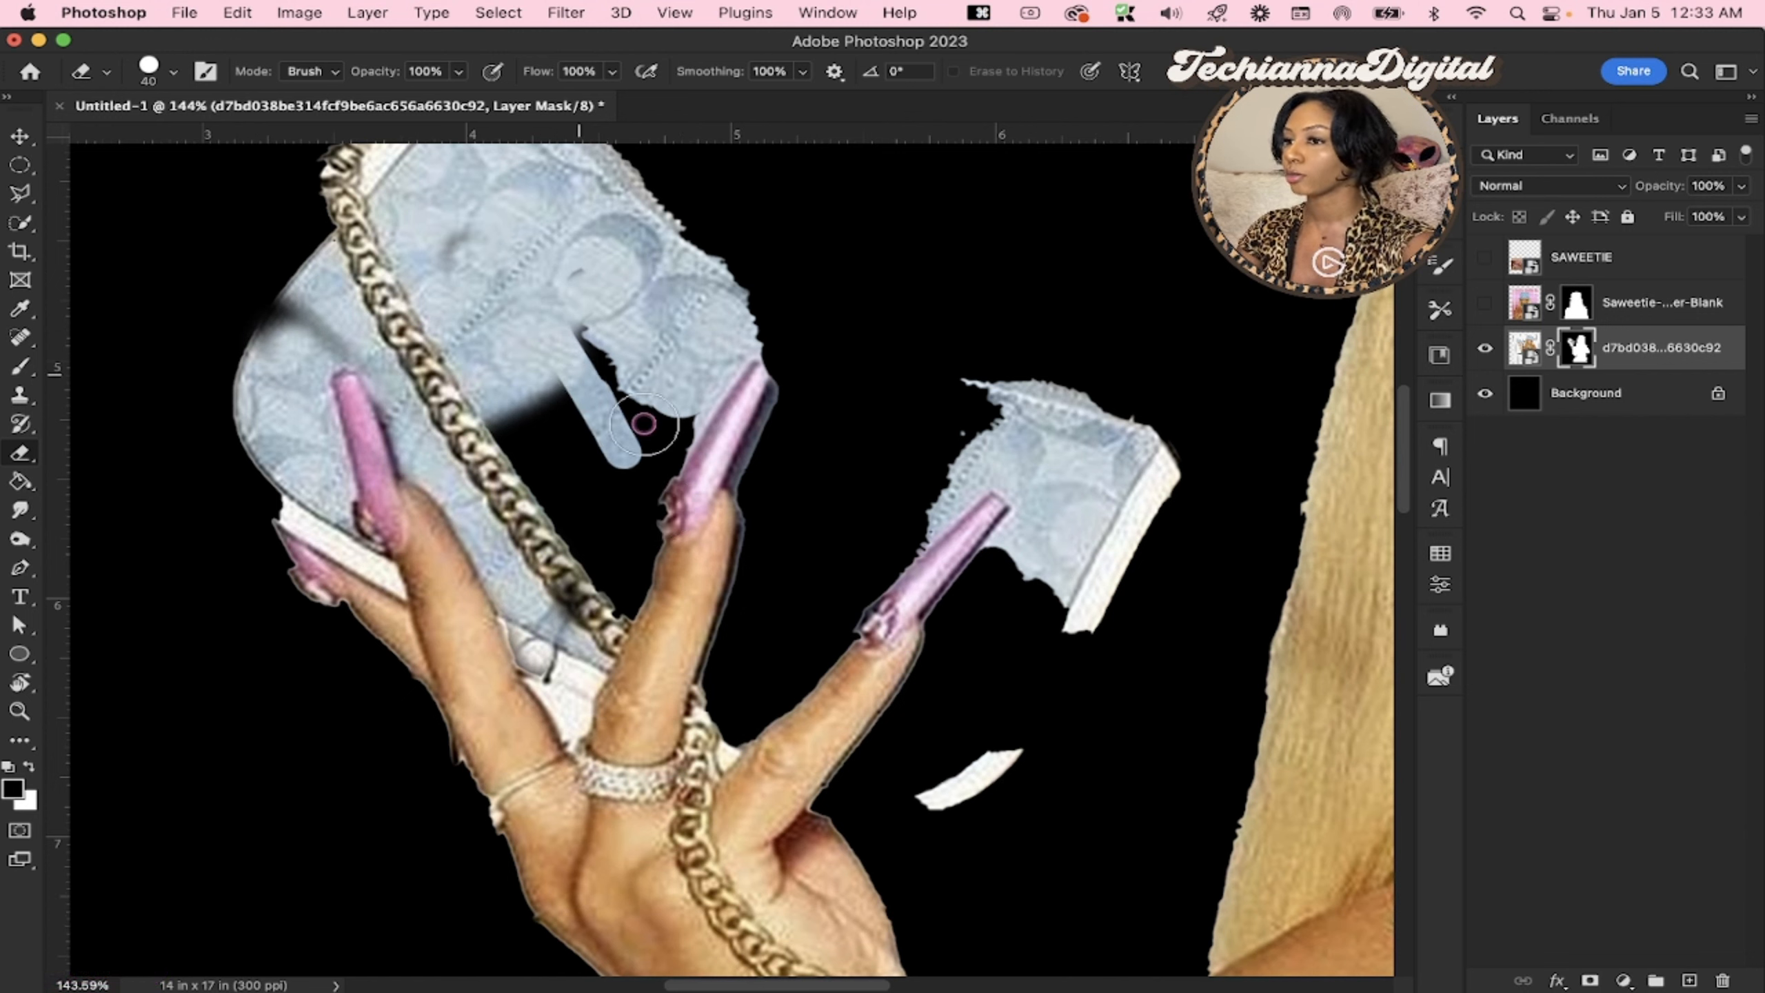
Restore the purse's outer edge and the fabric around the middle finger on the layer mask with the eraser enlarged to 100 px
{"action": "key", "text": "bracketright"}
{"action": "key", "text": "bracketright"}
{"action": "key", "text": "bracketright"}
{"action": "key", "text": "bracketright"}
{"action": "key", "text": "bracketright"}
{"action": "key", "text": "bracketright"}
{"action": "key", "text": "bracketright"}
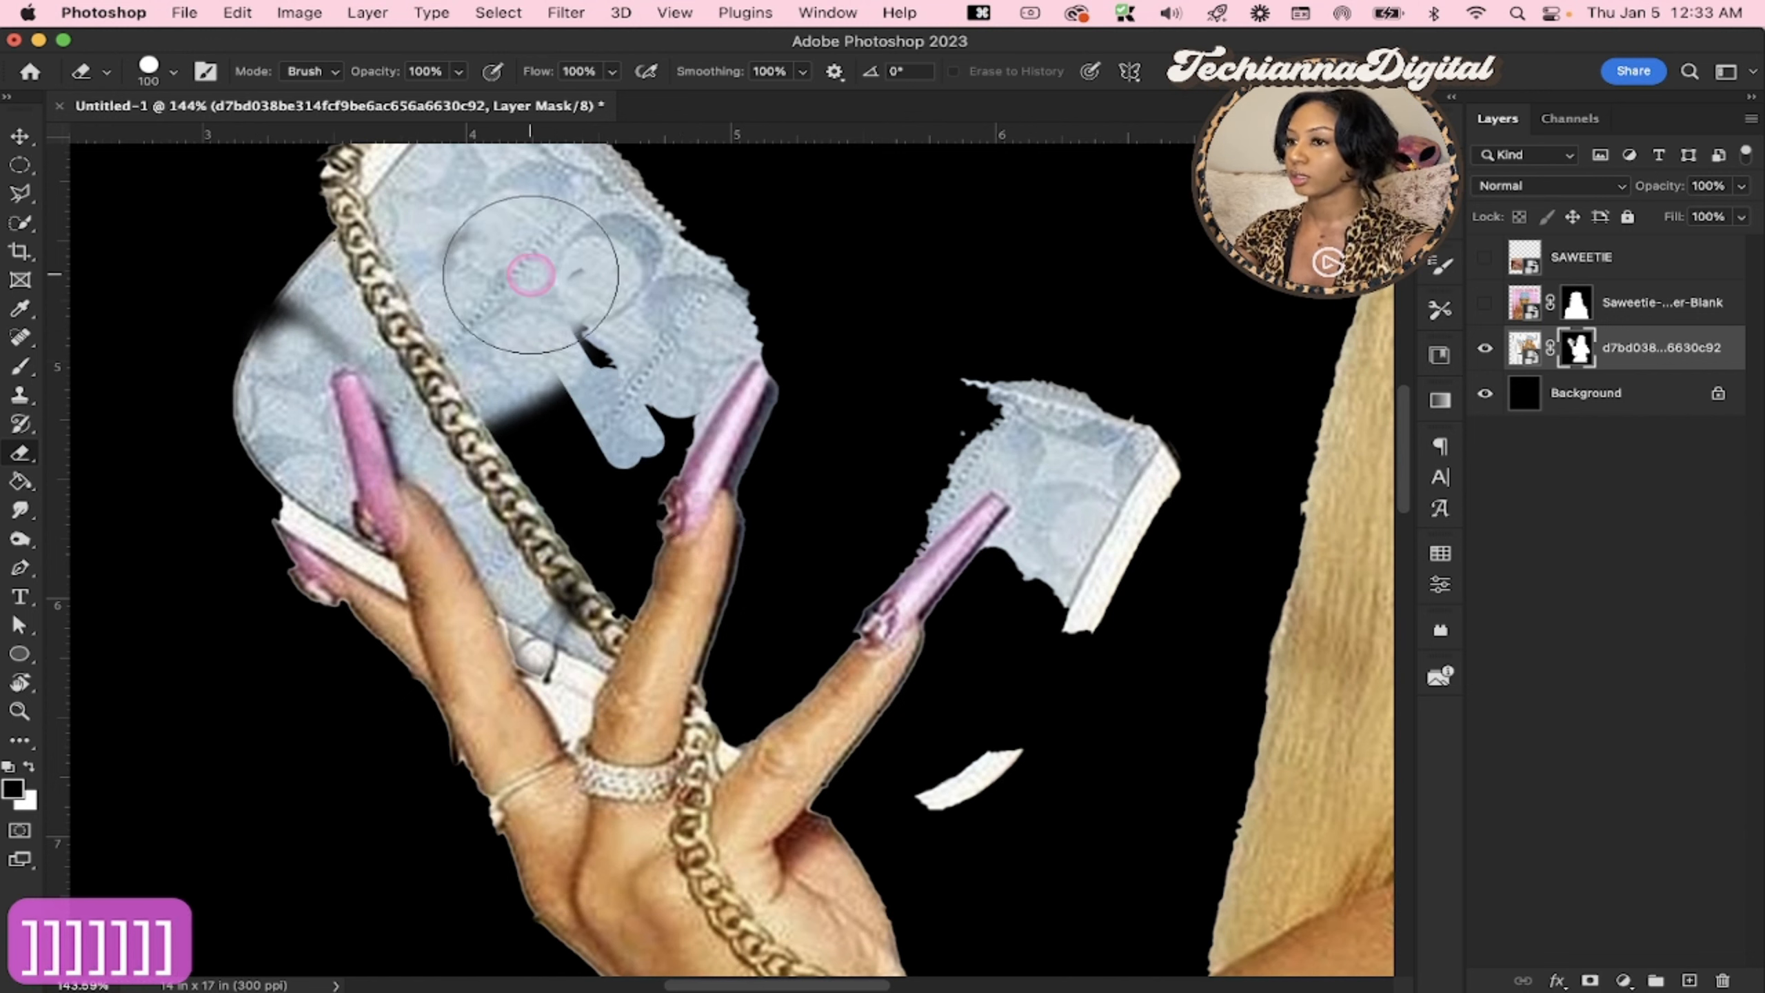
{"action": "mouse_move", "coordinate": [380, 311]}
{"action": "left_mouse_down"}
{"action": "mouse_move", "coordinate": [268, 327]}
{"action": "mouse_move", "coordinate": [253, 348]}
{"action": "mouse_move", "coordinate": [264, 310]}
{"action": "mouse_move", "coordinate": [322, 339]}
{"action": "left_mouse_up"}
{"action": "left_click_drag", "start_coordinate": [542, 327], "coordinate": [612, 528]}
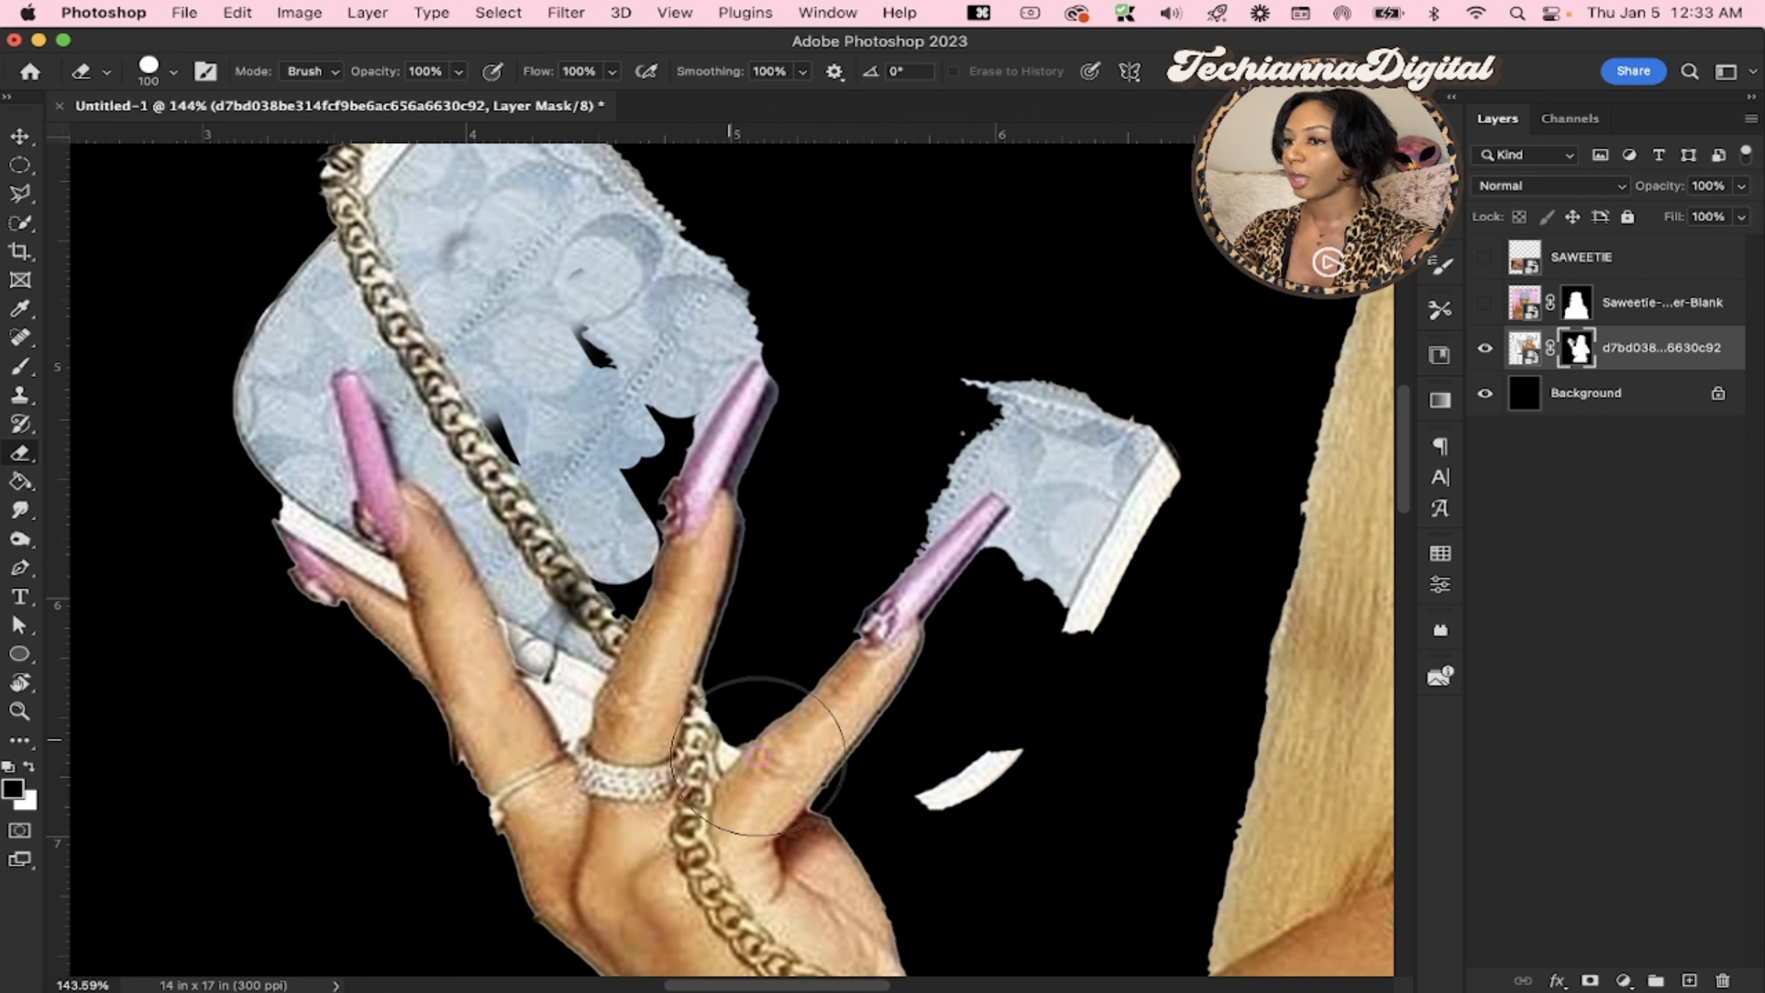
{"action": "mouse_move", "coordinate": [768, 600]}
{"action": "left_mouse_down"}
{"action": "mouse_move", "coordinate": [792, 525]}
{"action": "mouse_move", "coordinate": [528, 402]}
{"action": "mouse_move", "coordinate": [480, 417]}
{"action": "mouse_move", "coordinate": [667, 472]}
{"action": "left_mouse_up"}
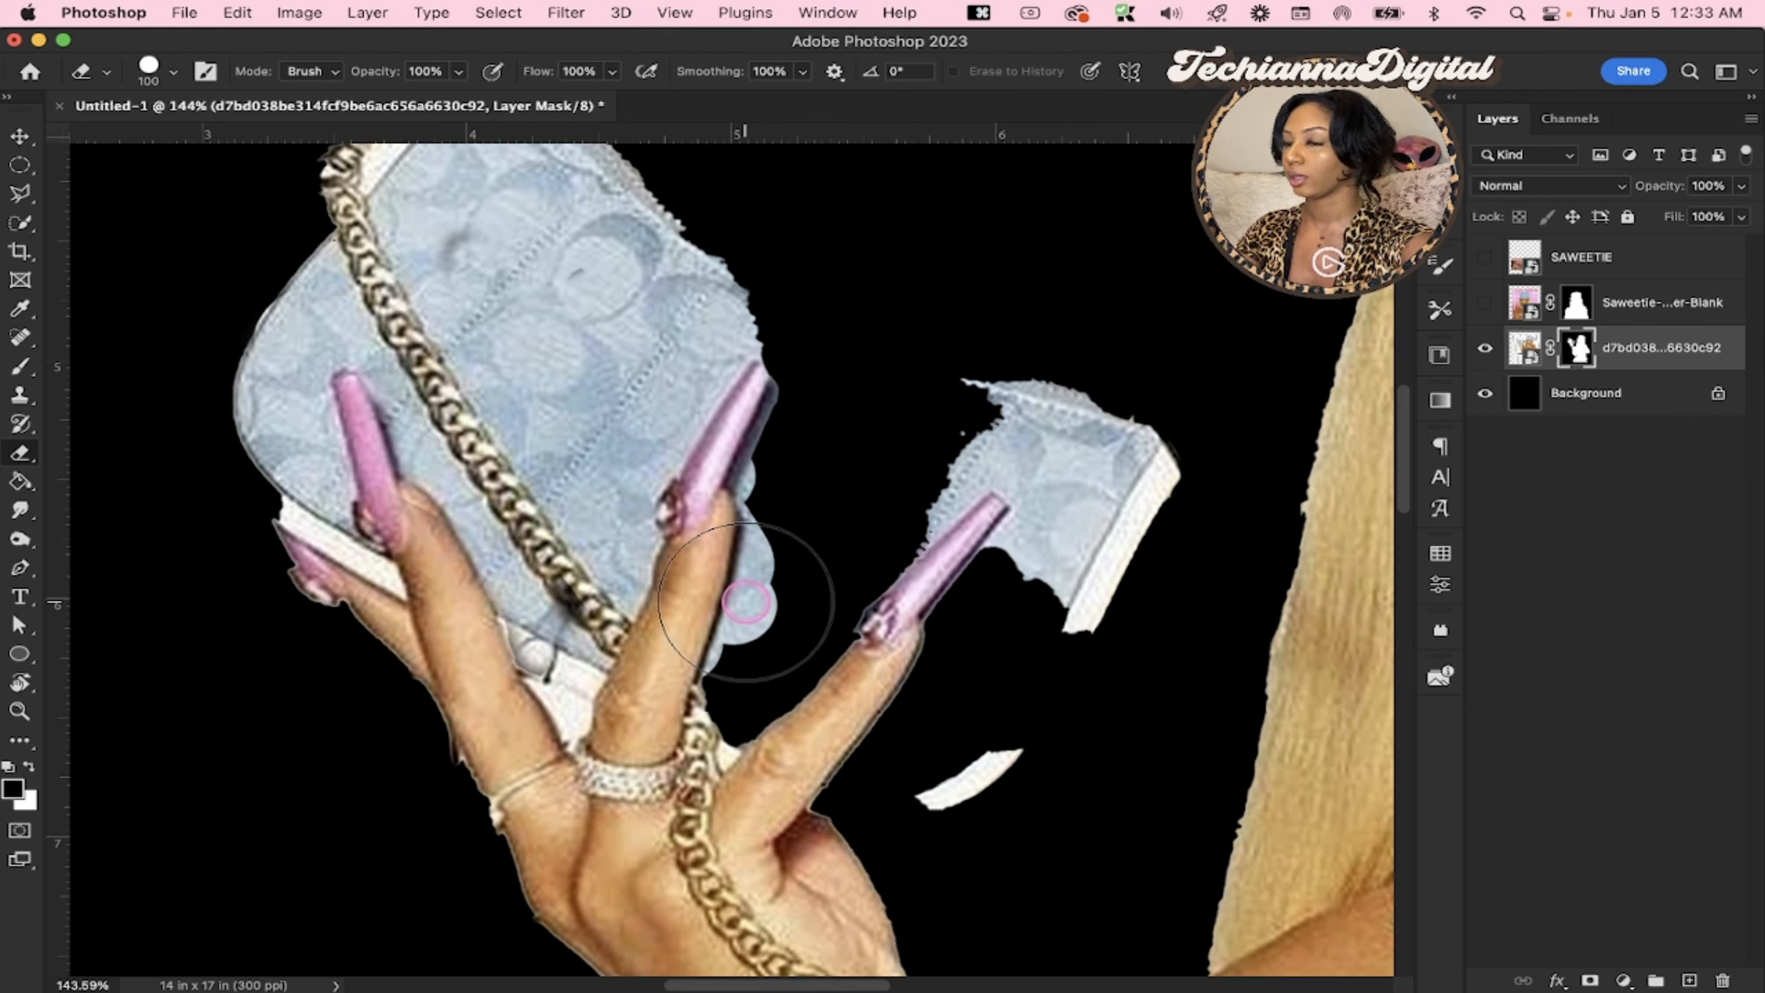
Restore the missing purse section between the middle and index fingers on the layer mask
{"action": "scroll", "coordinate": [765, 608], "scroll_direction": "up", "scroll_amount": 4}
{"action": "scroll", "coordinate": [764, 608], "scroll_direction": "right", "scroll_amount": 3}
{"action": "scroll", "coordinate": [745, 601], "scroll_direction": "up", "scroll_amount": 1}
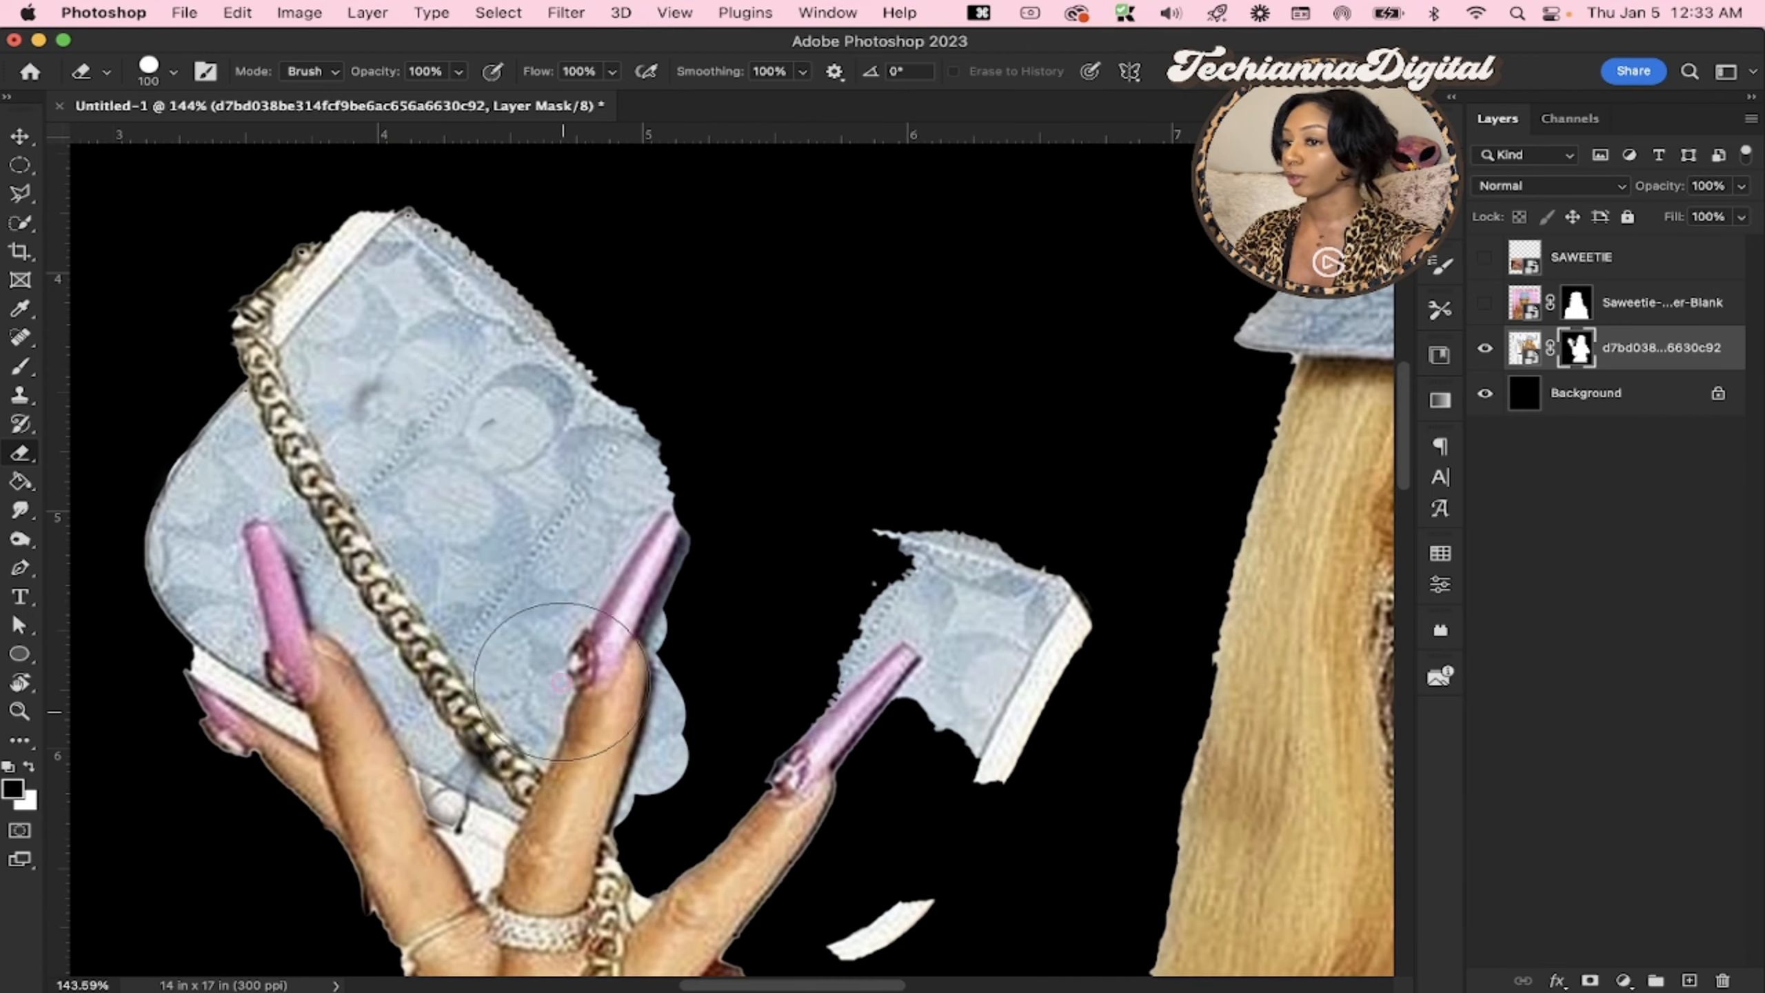
{"action": "scroll", "coordinate": [556, 674], "scroll_direction": "down", "scroll_amount": 1}
{"action": "scroll", "coordinate": [556, 674], "scroll_direction": "right", "scroll_amount": 1}
{"action": "scroll", "coordinate": [556, 673], "scroll_direction": "down", "scroll_amount": 7}
{"action": "scroll", "coordinate": [555, 673], "scroll_direction": "right", "scroll_amount": 6}
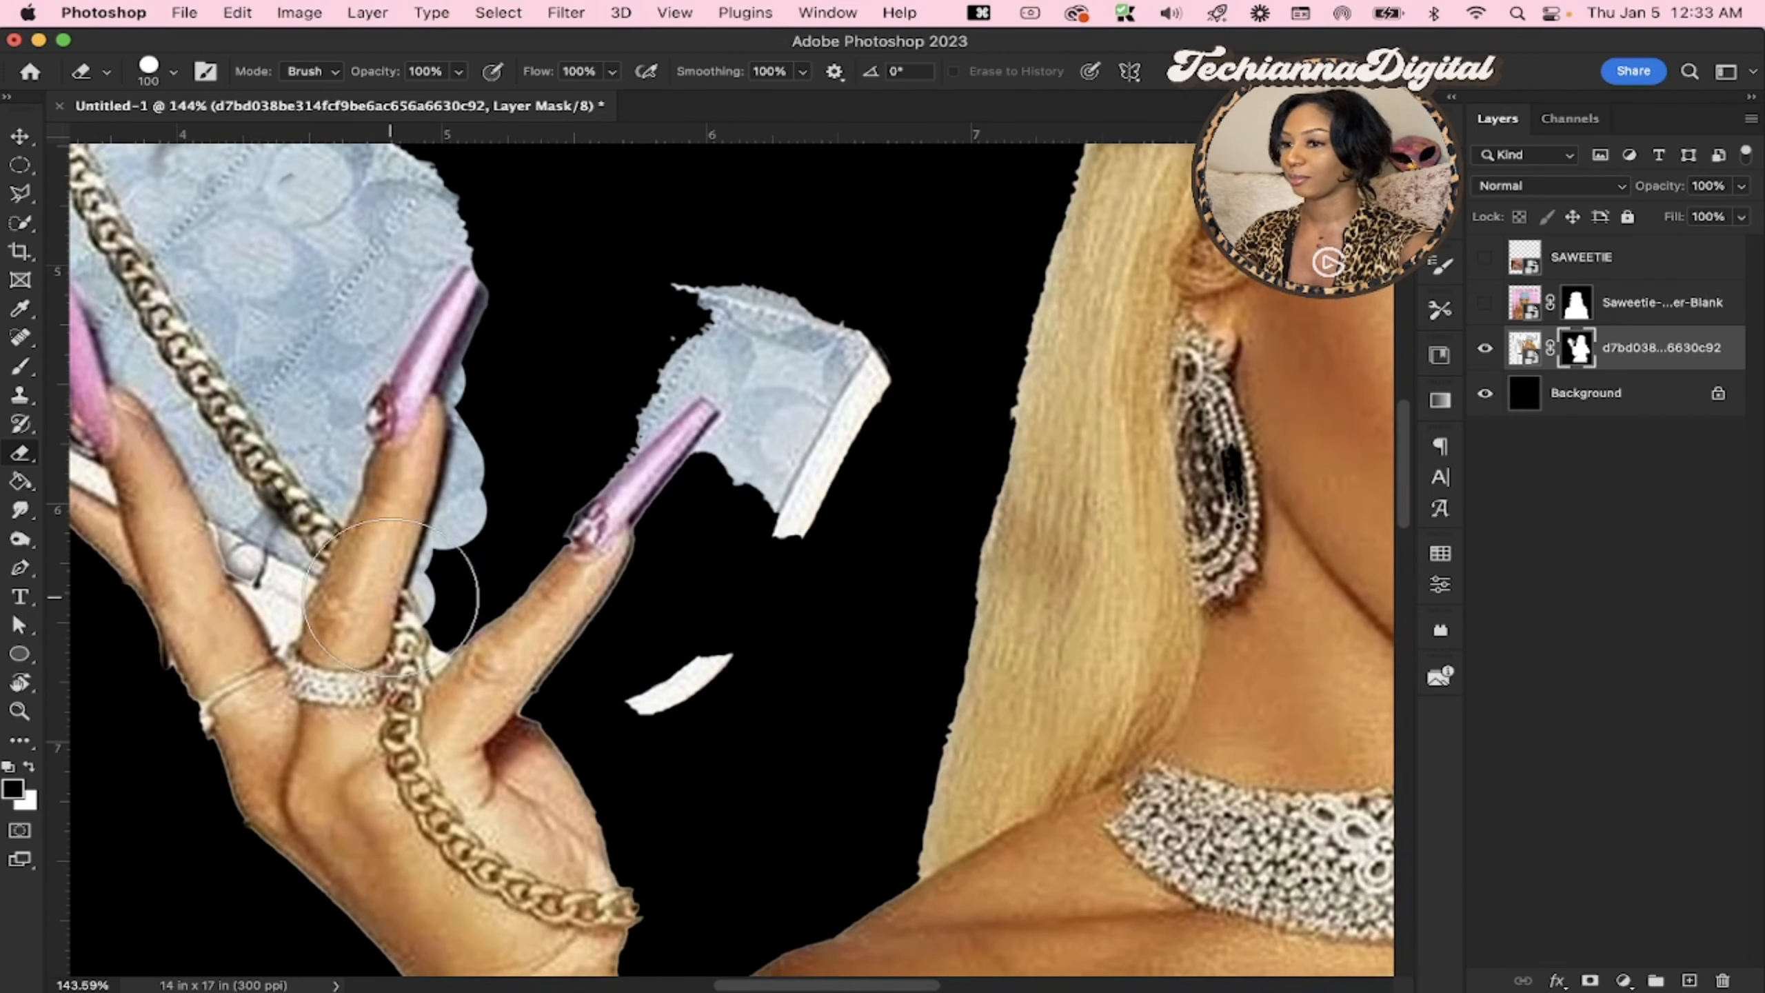
{"action": "mouse_move", "coordinate": [635, 707]}
{"action": "left_mouse_down"}
{"action": "mouse_move", "coordinate": [726, 654]}
{"action": "mouse_move", "coordinate": [777, 465]}
{"action": "mouse_move", "coordinate": [658, 572]}
{"action": "mouse_move", "coordinate": [630, 394]}
{"action": "mouse_move", "coordinate": [788, 531]}
{"action": "mouse_move", "coordinate": [586, 704]}
{"action": "mouse_move", "coordinate": [487, 571]}
{"action": "mouse_move", "coordinate": [625, 584]}
{"action": "mouse_move", "coordinate": [521, 518]}
{"action": "left_mouse_up"}
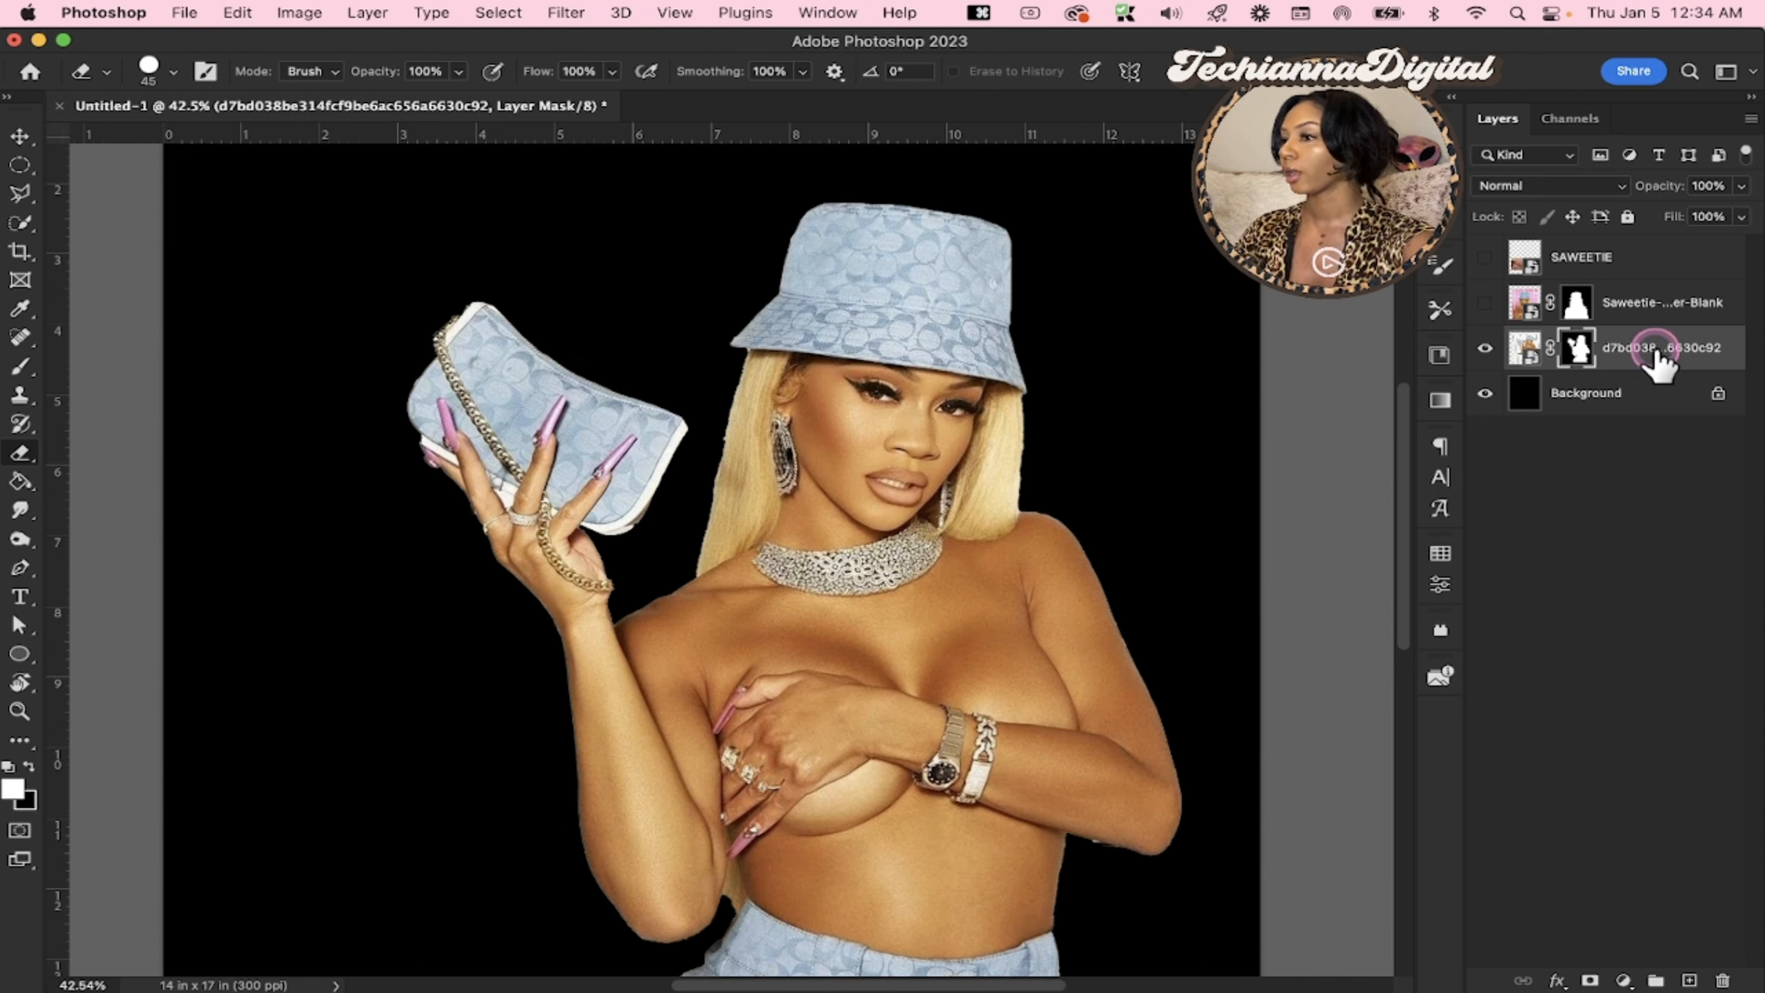
Disable the purse-holding photo's layer mask to compare the cutout with the original picture, and enable the mask again
{"action": "left_click", "coordinate": [1521, 355]}
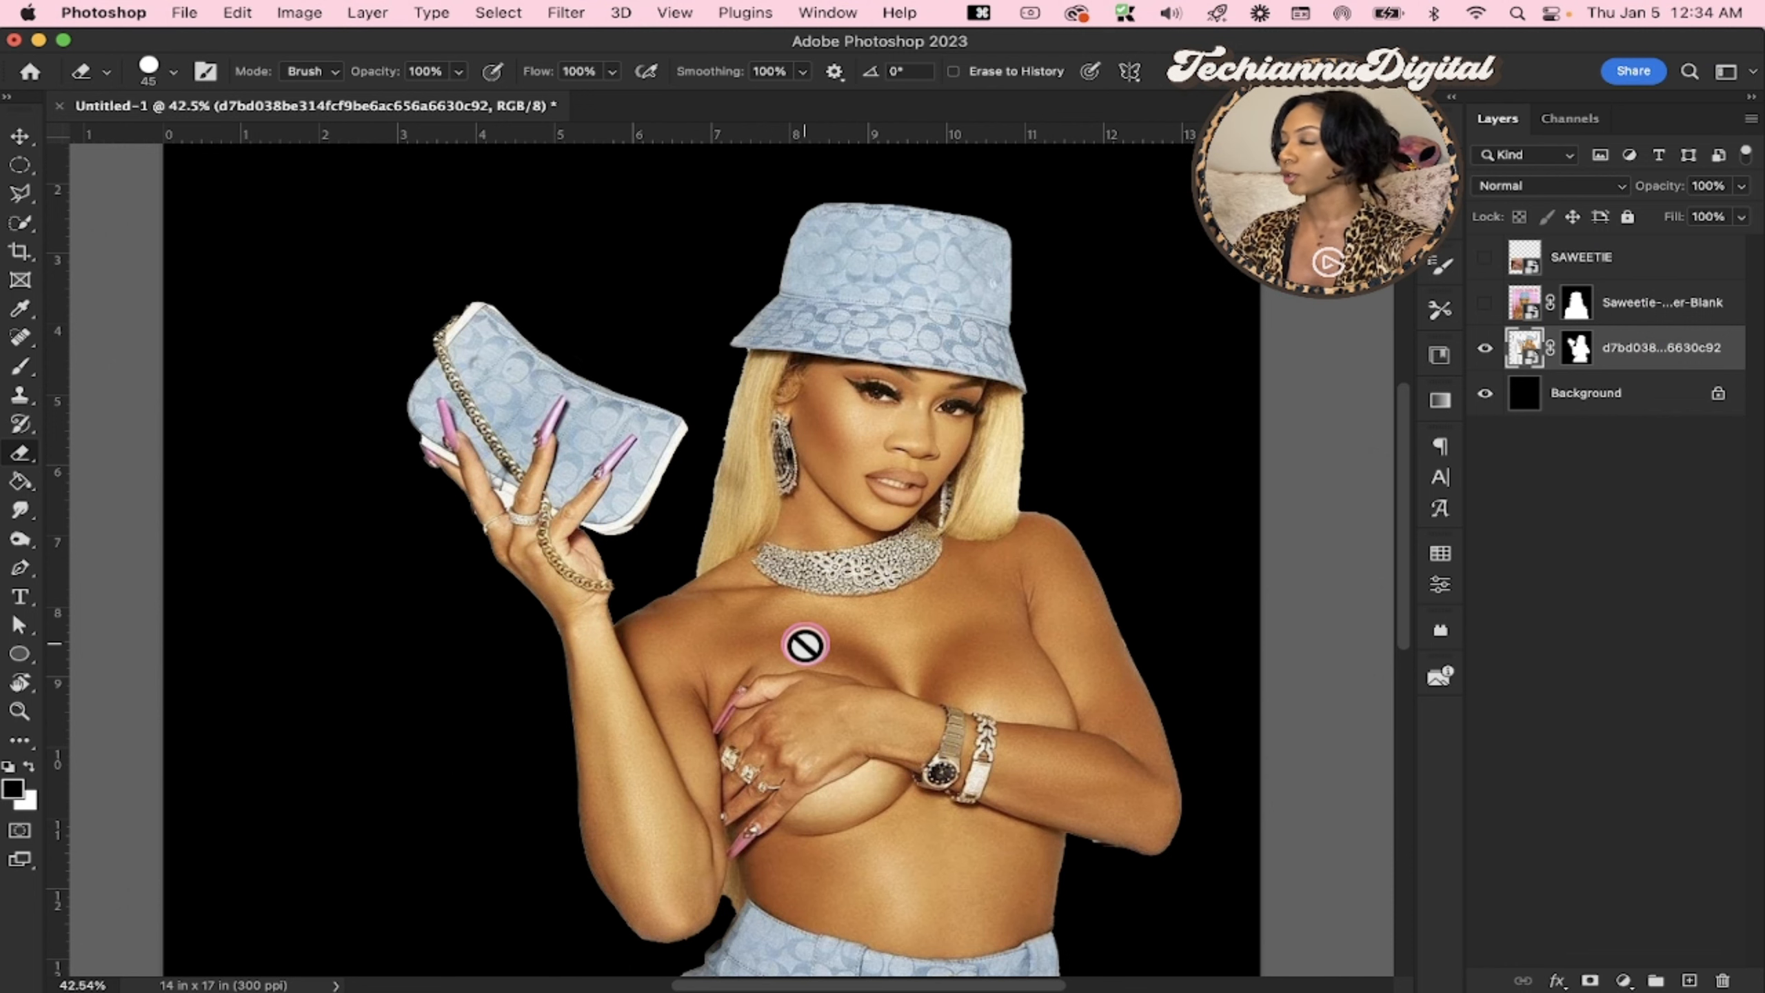
{"action": "scroll", "coordinate": [805, 632], "scroll_direction": "down", "scroll_amount": 3}
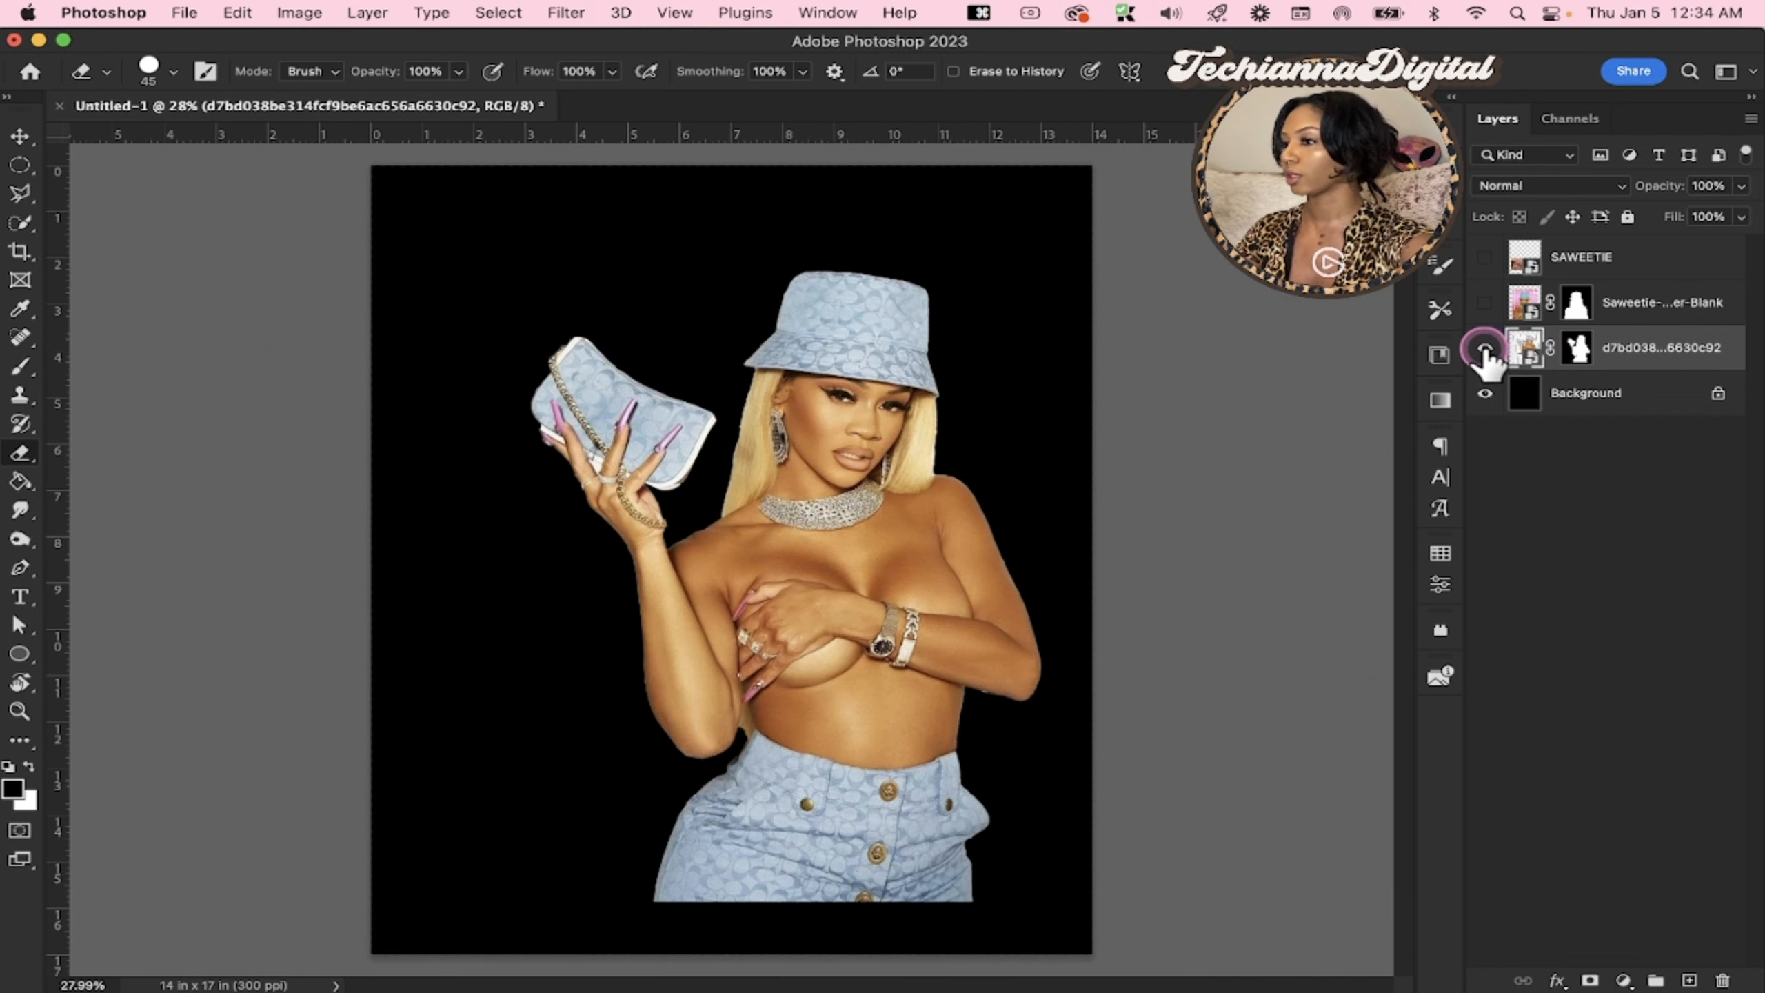
{"action": "right_click", "coordinate": [1572, 358]}
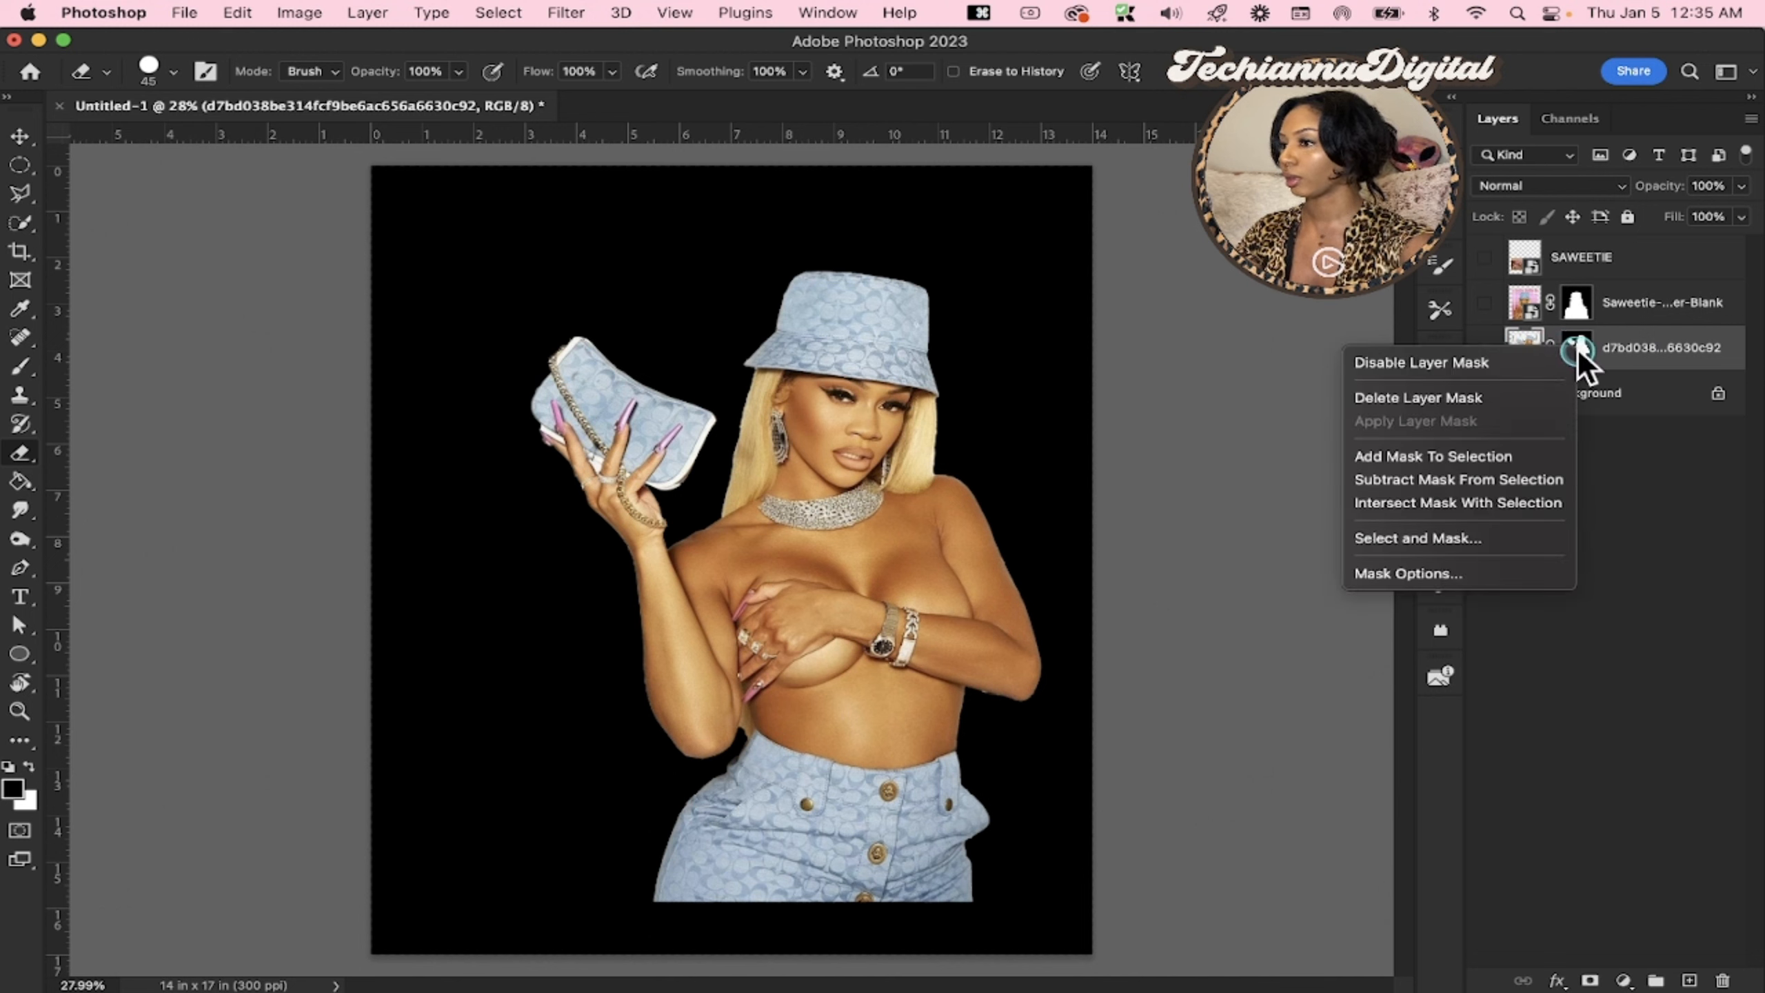
{"action": "left_click", "coordinate": [1533, 367]}
{"action": "left_click_drag", "start_coordinate": [1534, 367], "coordinate": [1636, 308]}
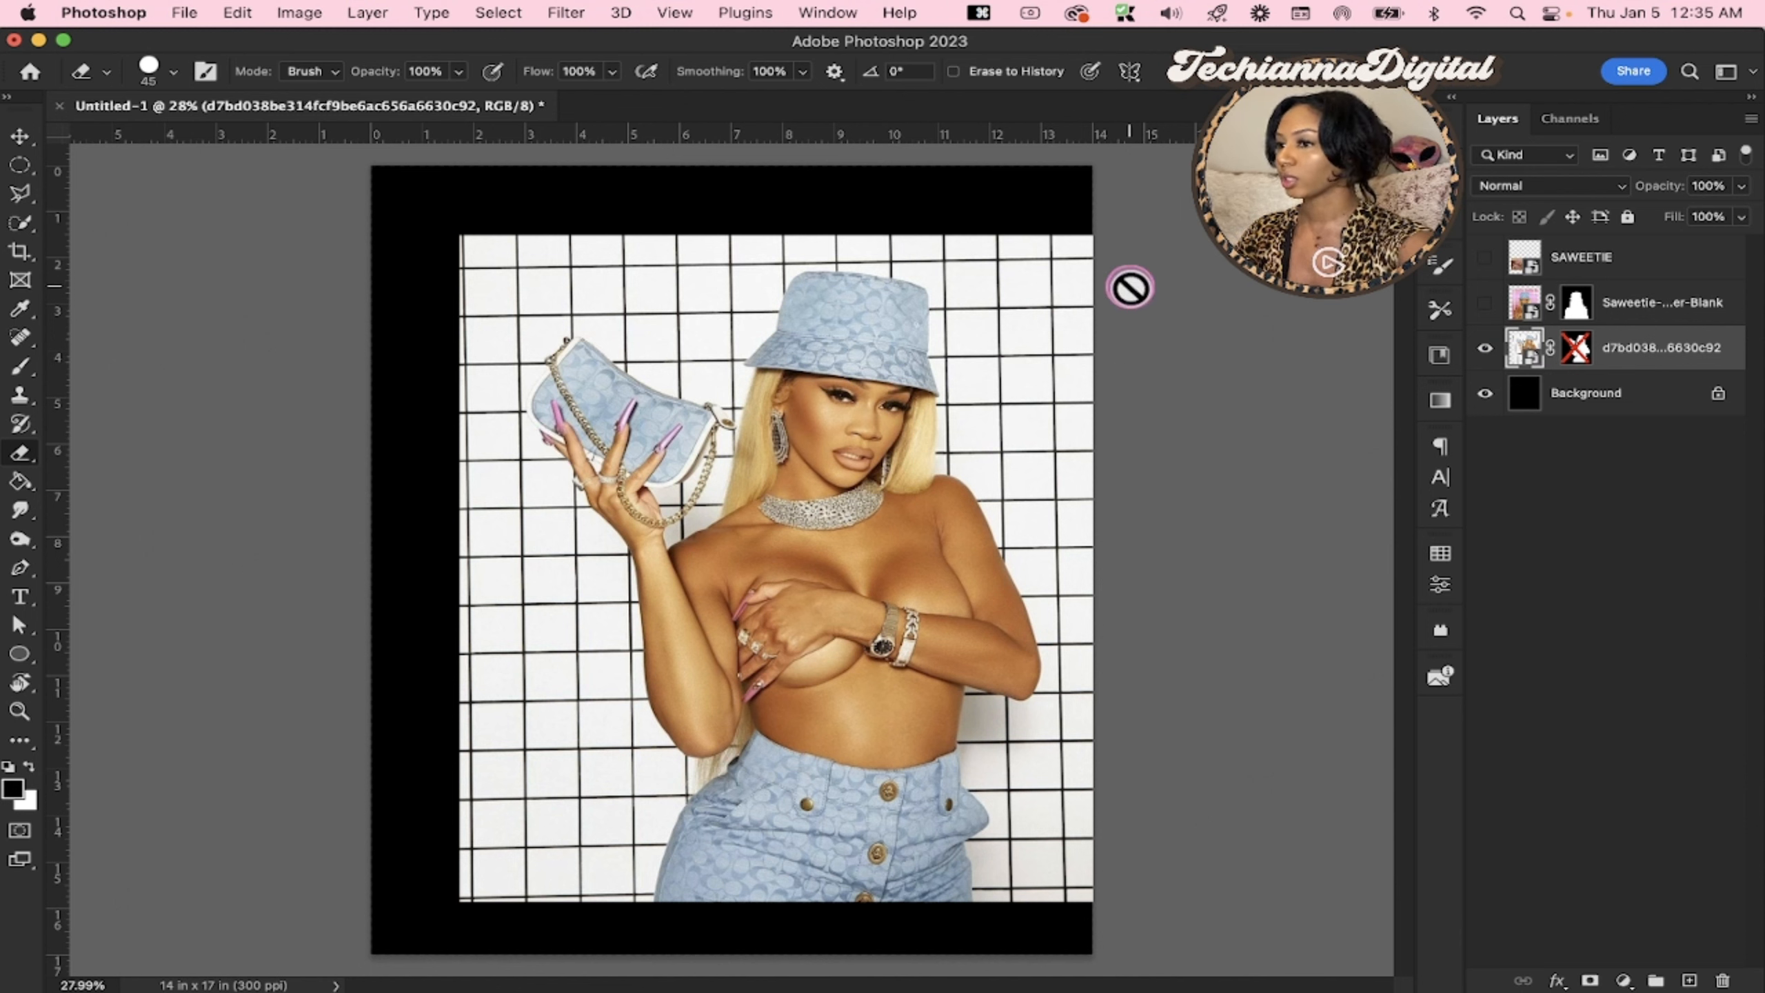
{"action": "right_click", "coordinate": [1578, 351]}
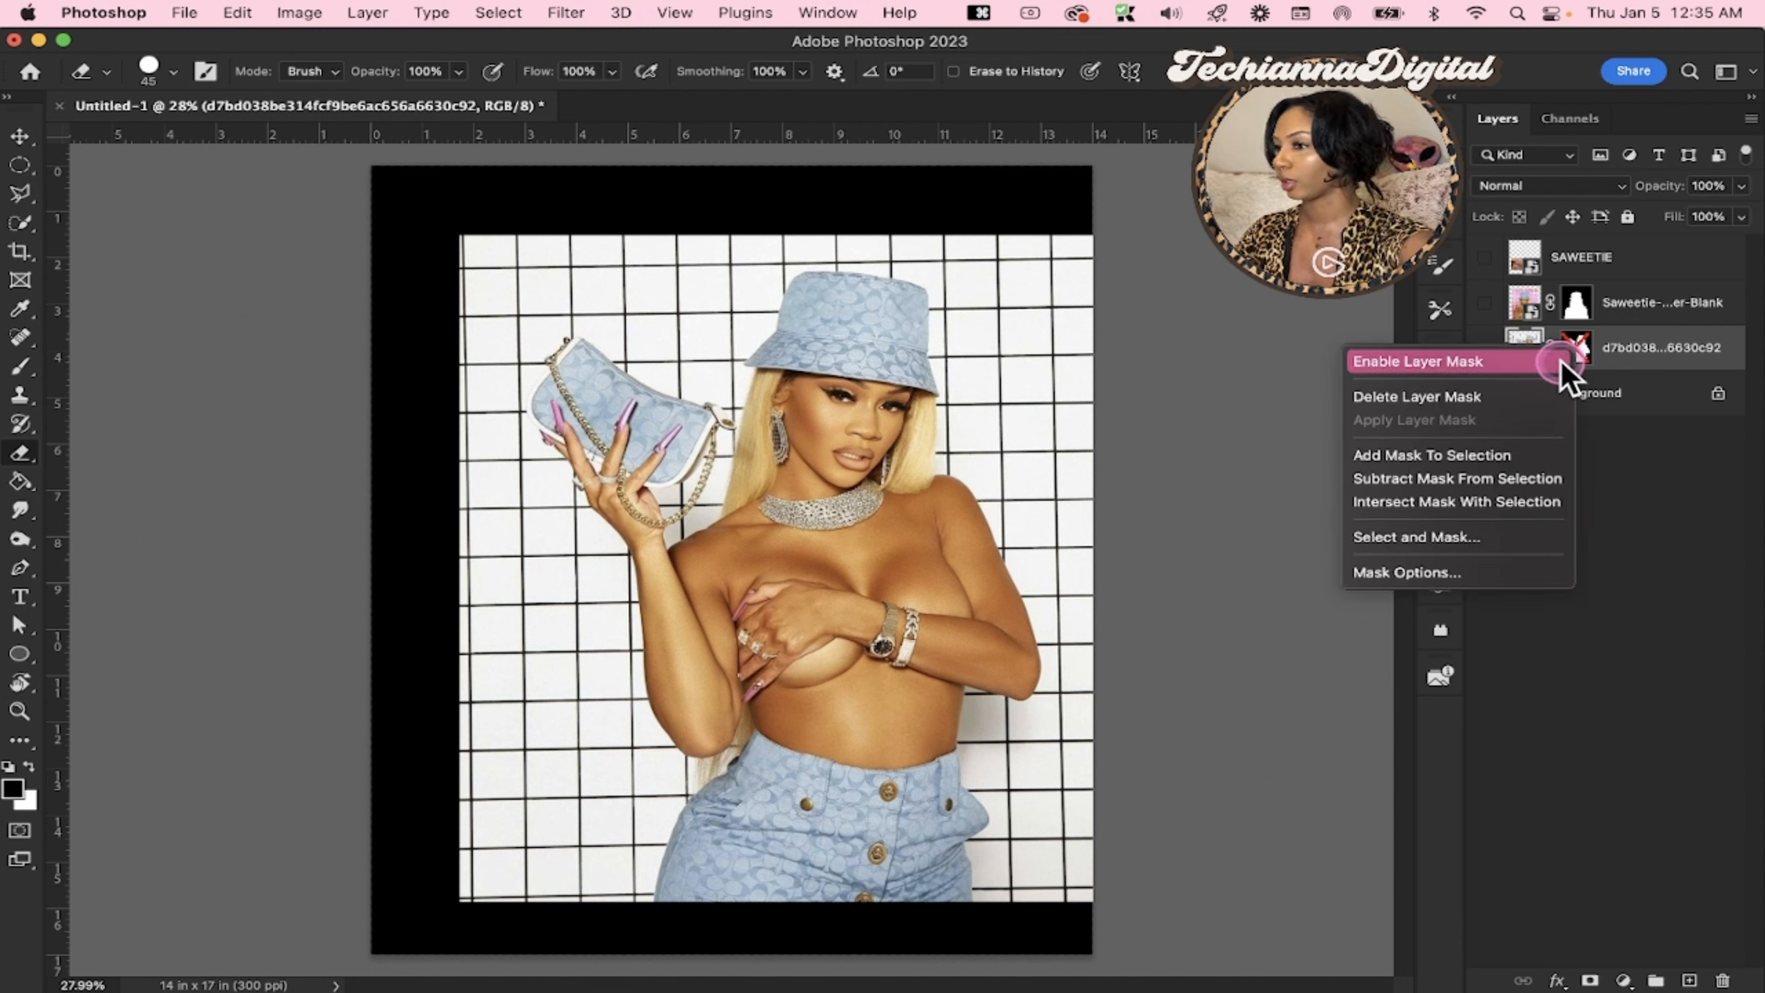
{"action": "left_click", "coordinate": [1512, 359]}
Scale the purse-holding cutout to 75.77% and place it in the upper right part of the canvas
{"action": "key", "text": "v"}
{"action": "left_click_drag", "start_coordinate": [860, 612], "coordinate": [859, 592]}
{"action": "left_click_drag", "start_coordinate": [834, 888], "coordinate": [840, 737]}
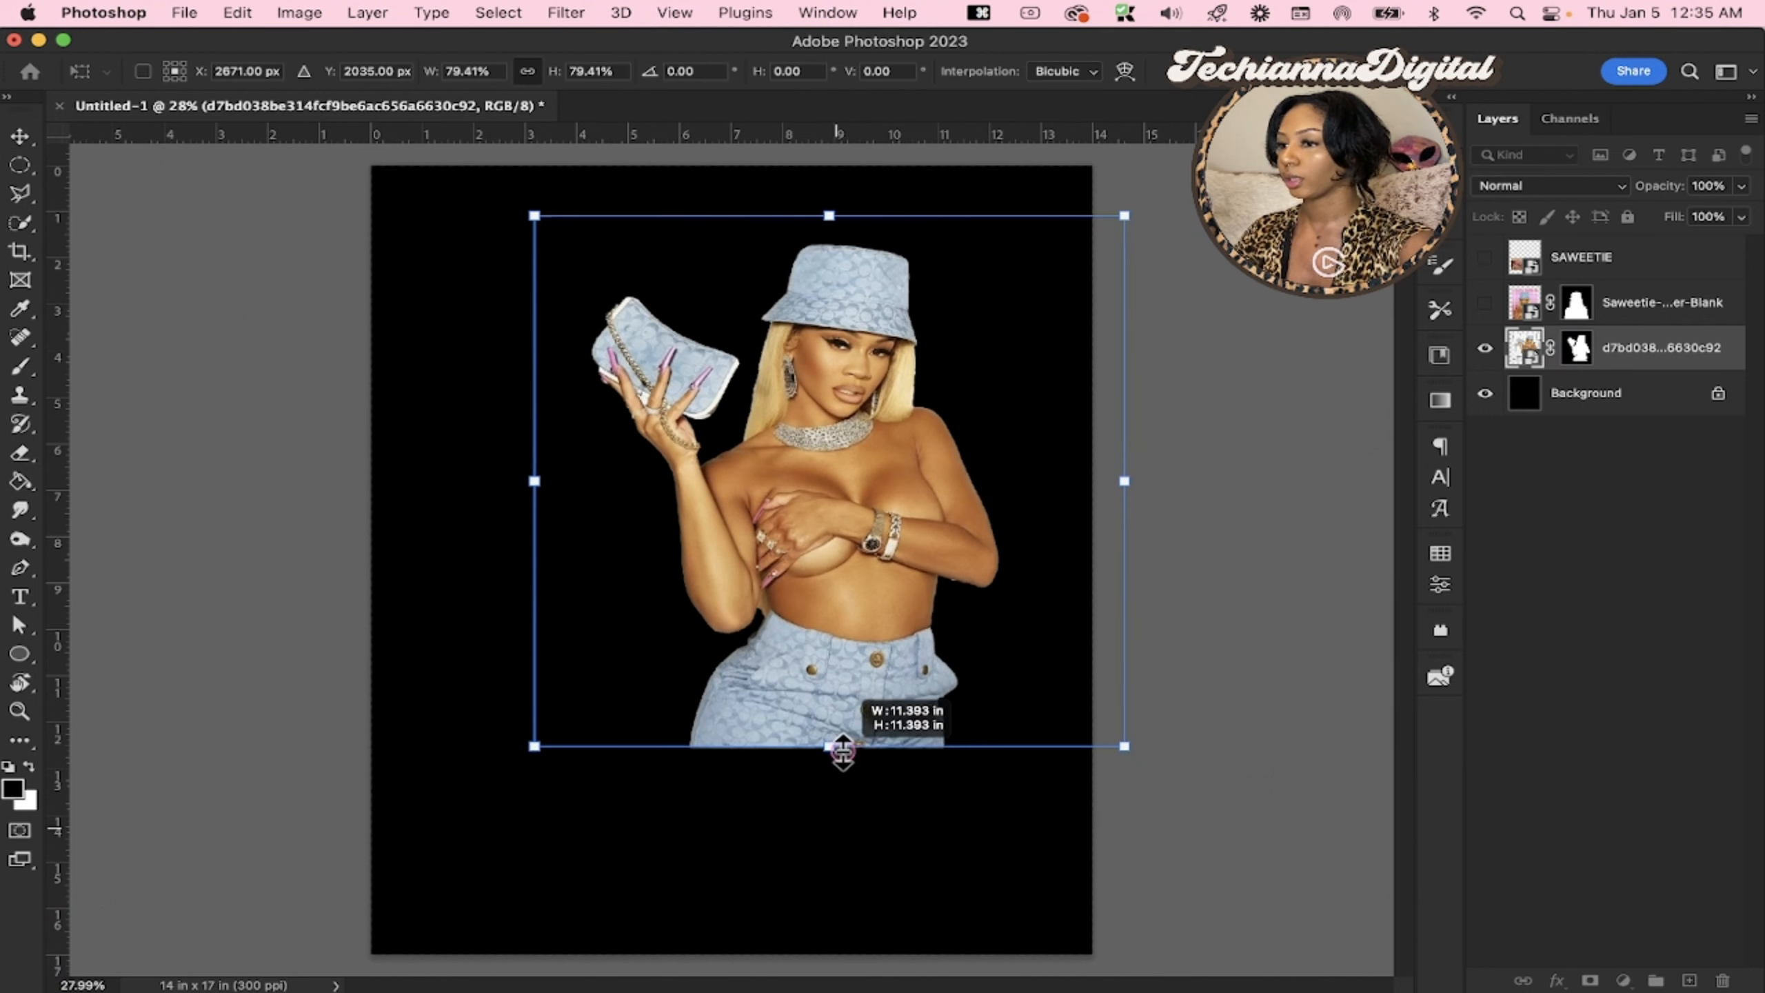
{"action": "left_click_drag", "start_coordinate": [868, 660], "coordinate": [964, 593]}
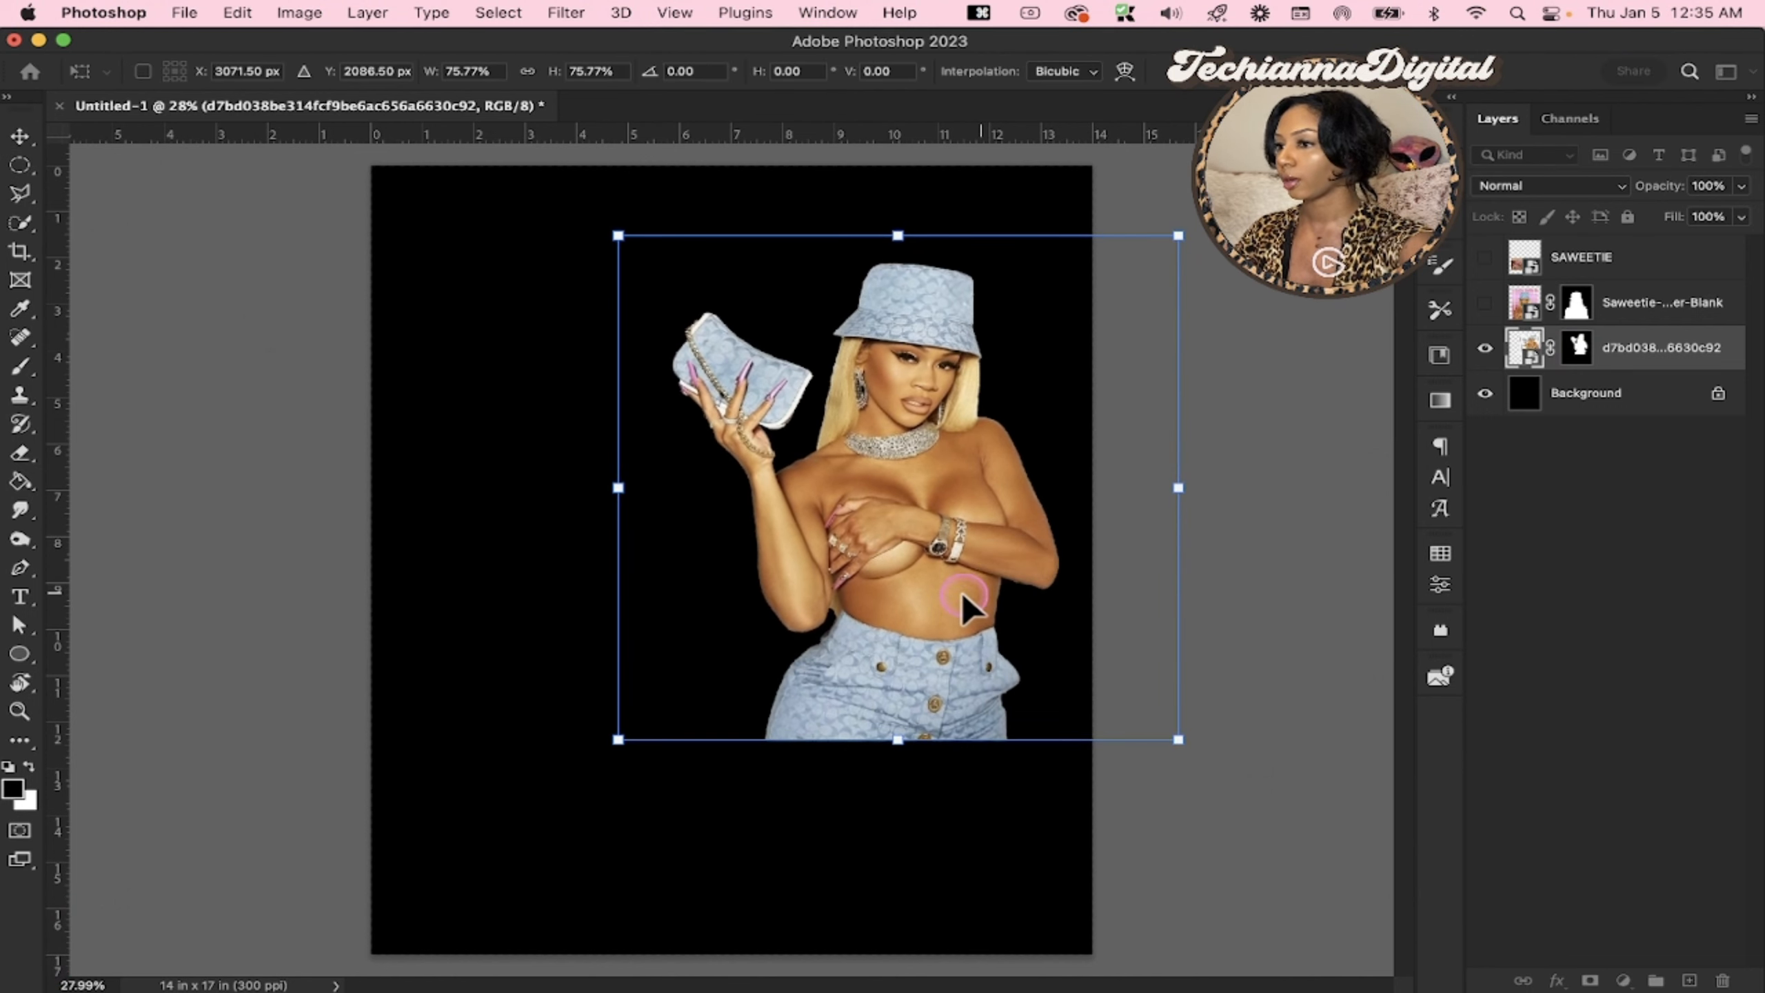
{"action": "key", "text": "Return"}
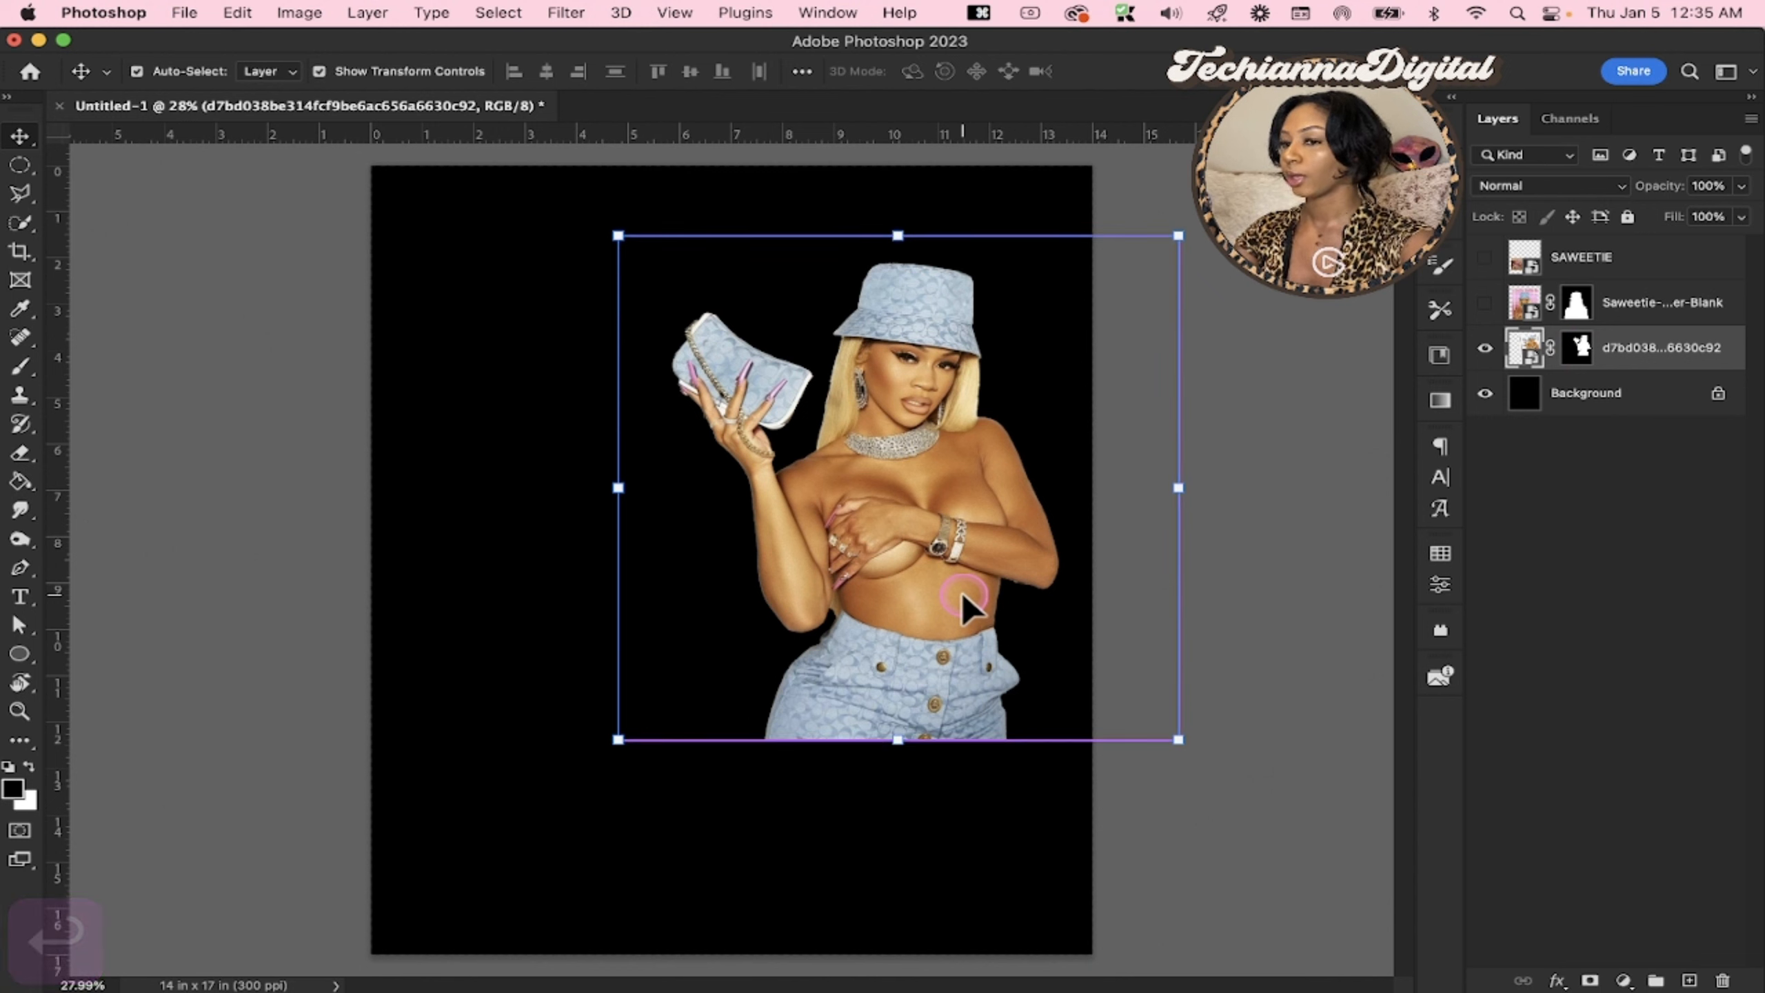
Duplicate the purse-holding cutout, flip the copy horizontally and place it to the left of the original with the purses overlapping
{"action": "key", "text": "super+j"}
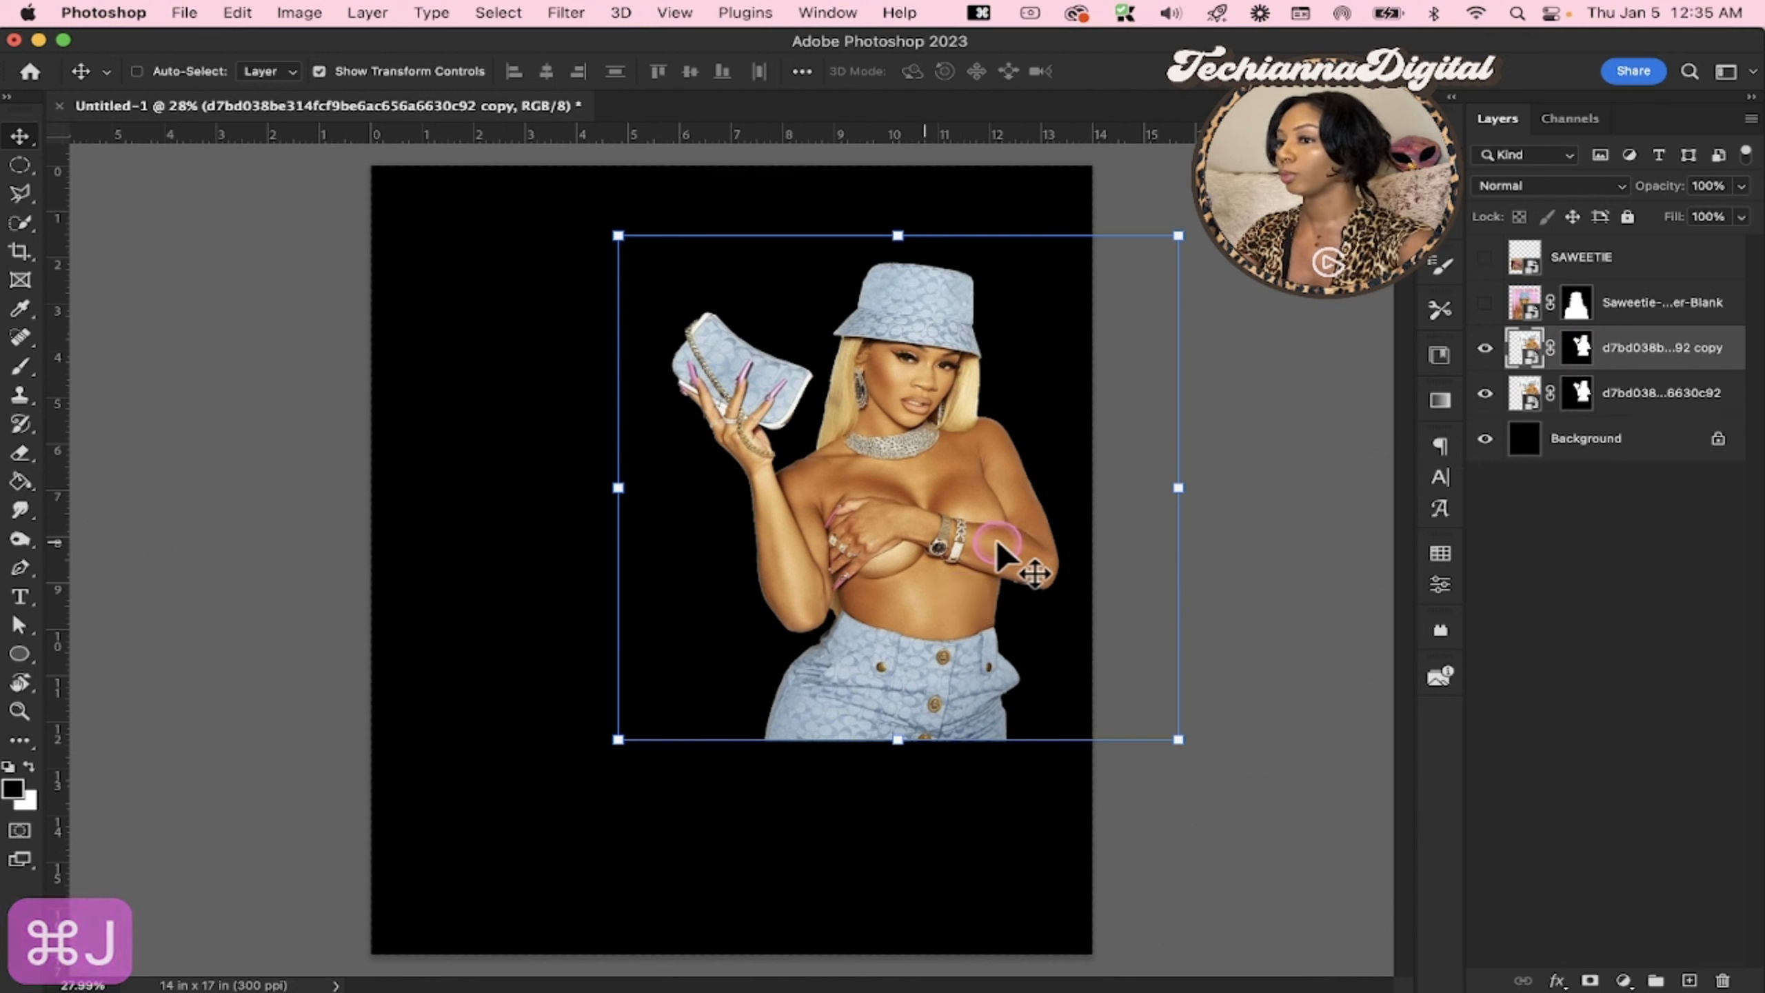
{"action": "left_click_drag", "start_coordinate": [987, 542], "coordinate": [710, 558]}
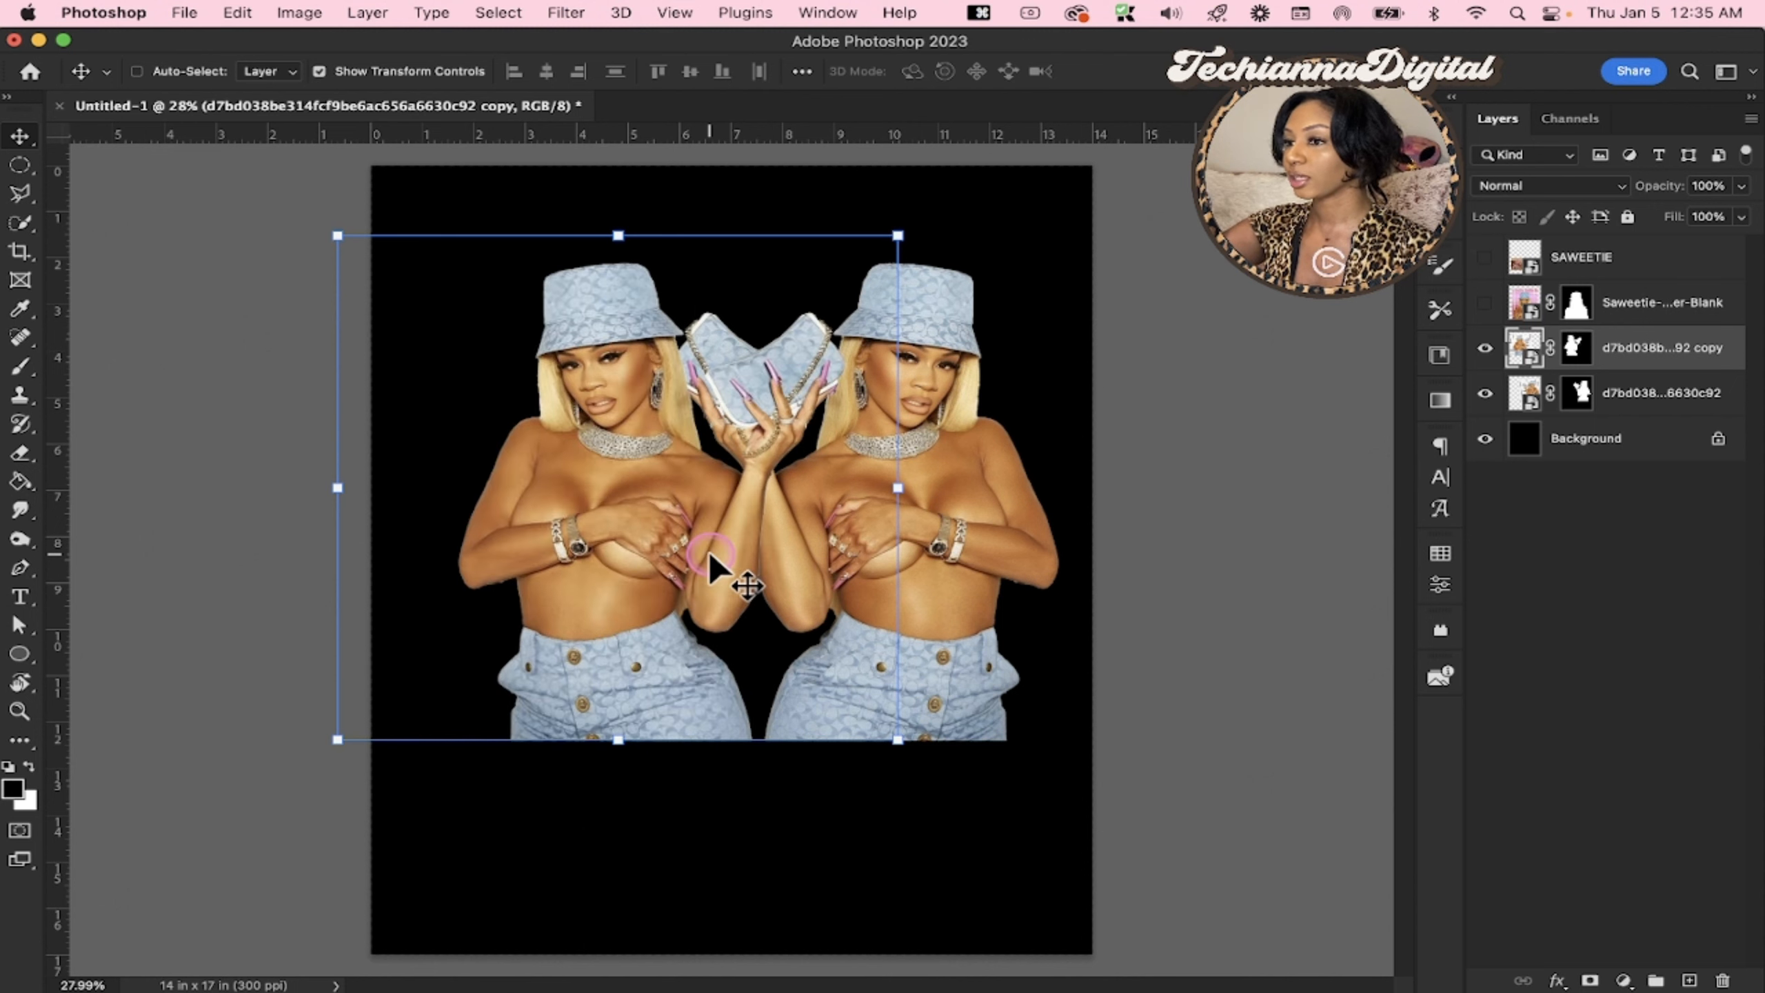
{"action": "left_click_drag", "start_coordinate": [708, 549], "coordinate": [619, 602]}
{"action": "left_click", "coordinate": [240, 14]}
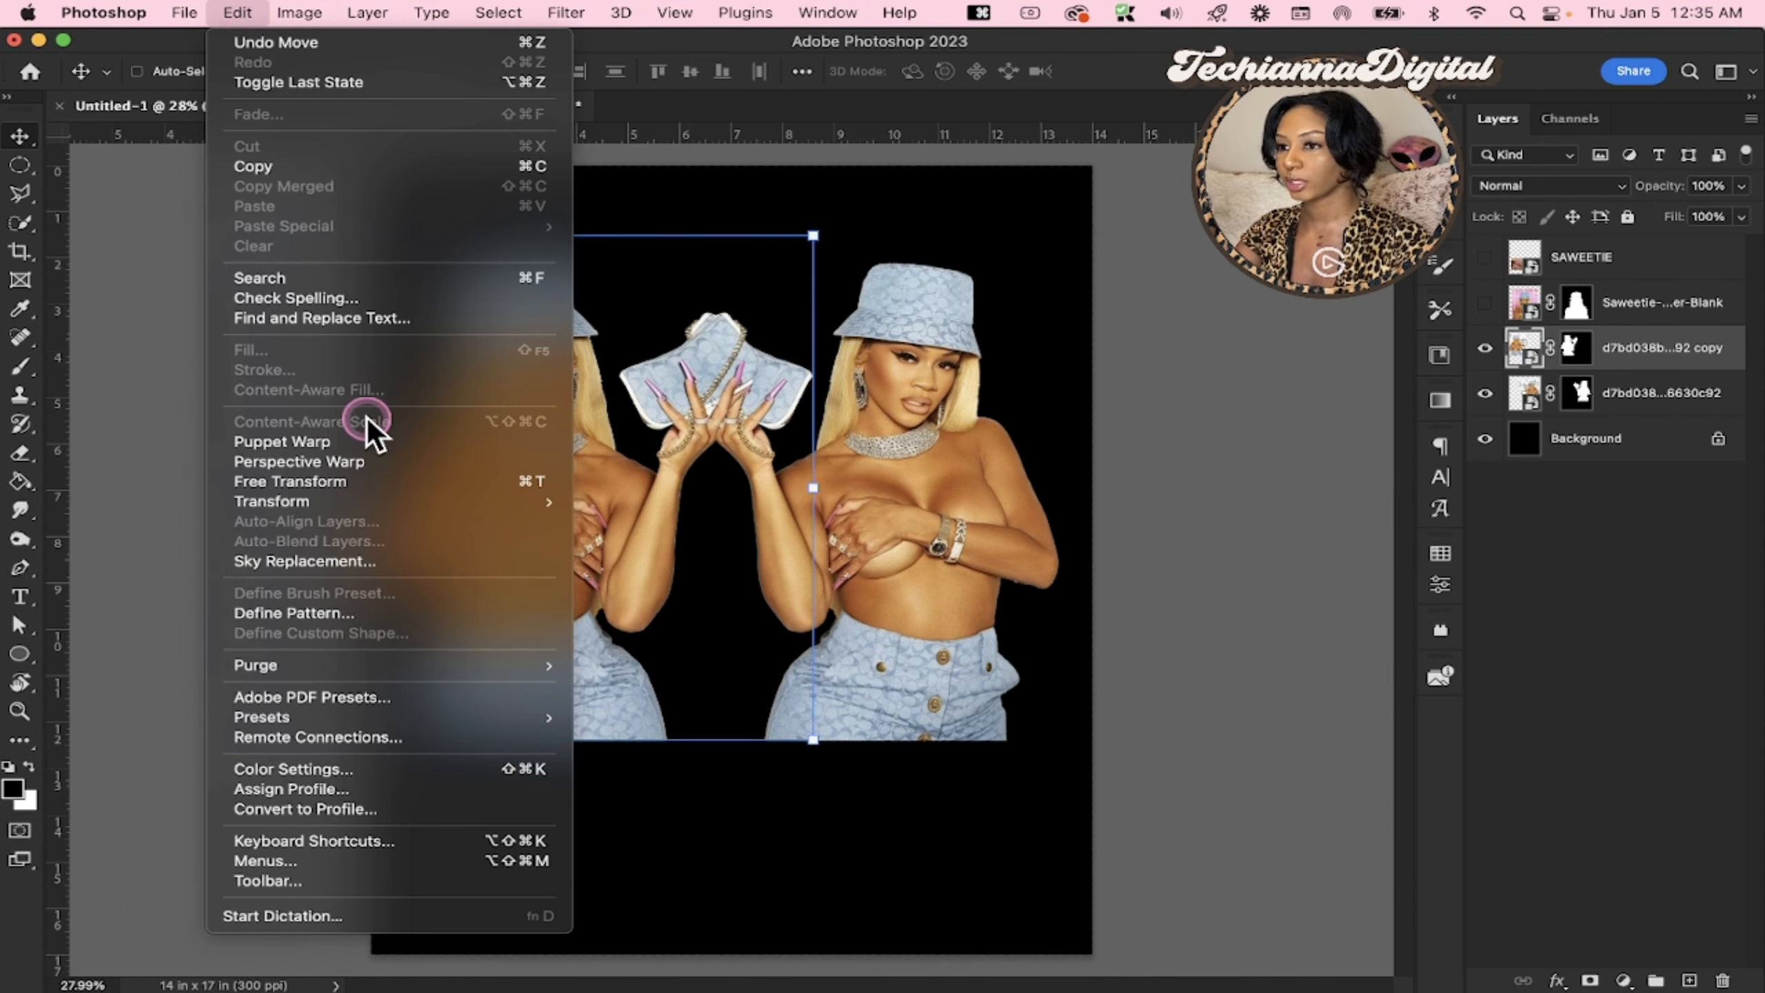
{"action": "mouse_move", "coordinate": [432, 506]}
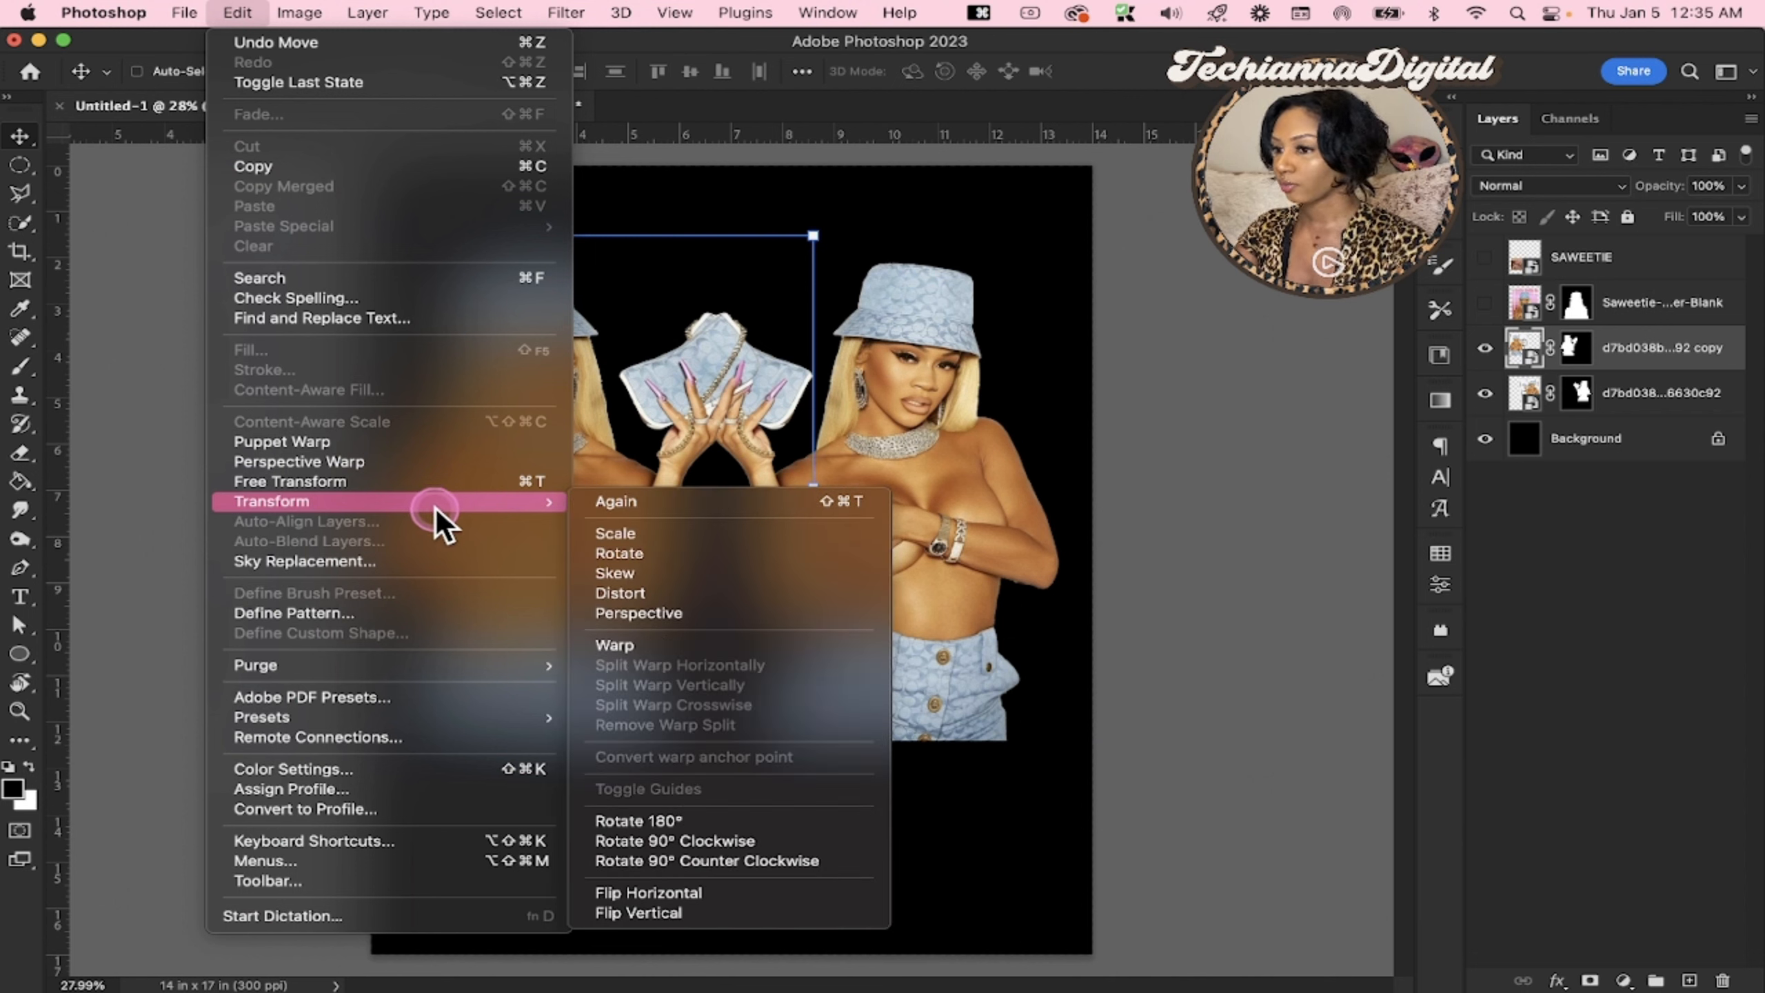
{"action": "left_click", "coordinate": [669, 892]}
Shift the mirrored copy slightly right, closer to the original cutout
{"action": "left_click", "coordinate": [1631, 322]}
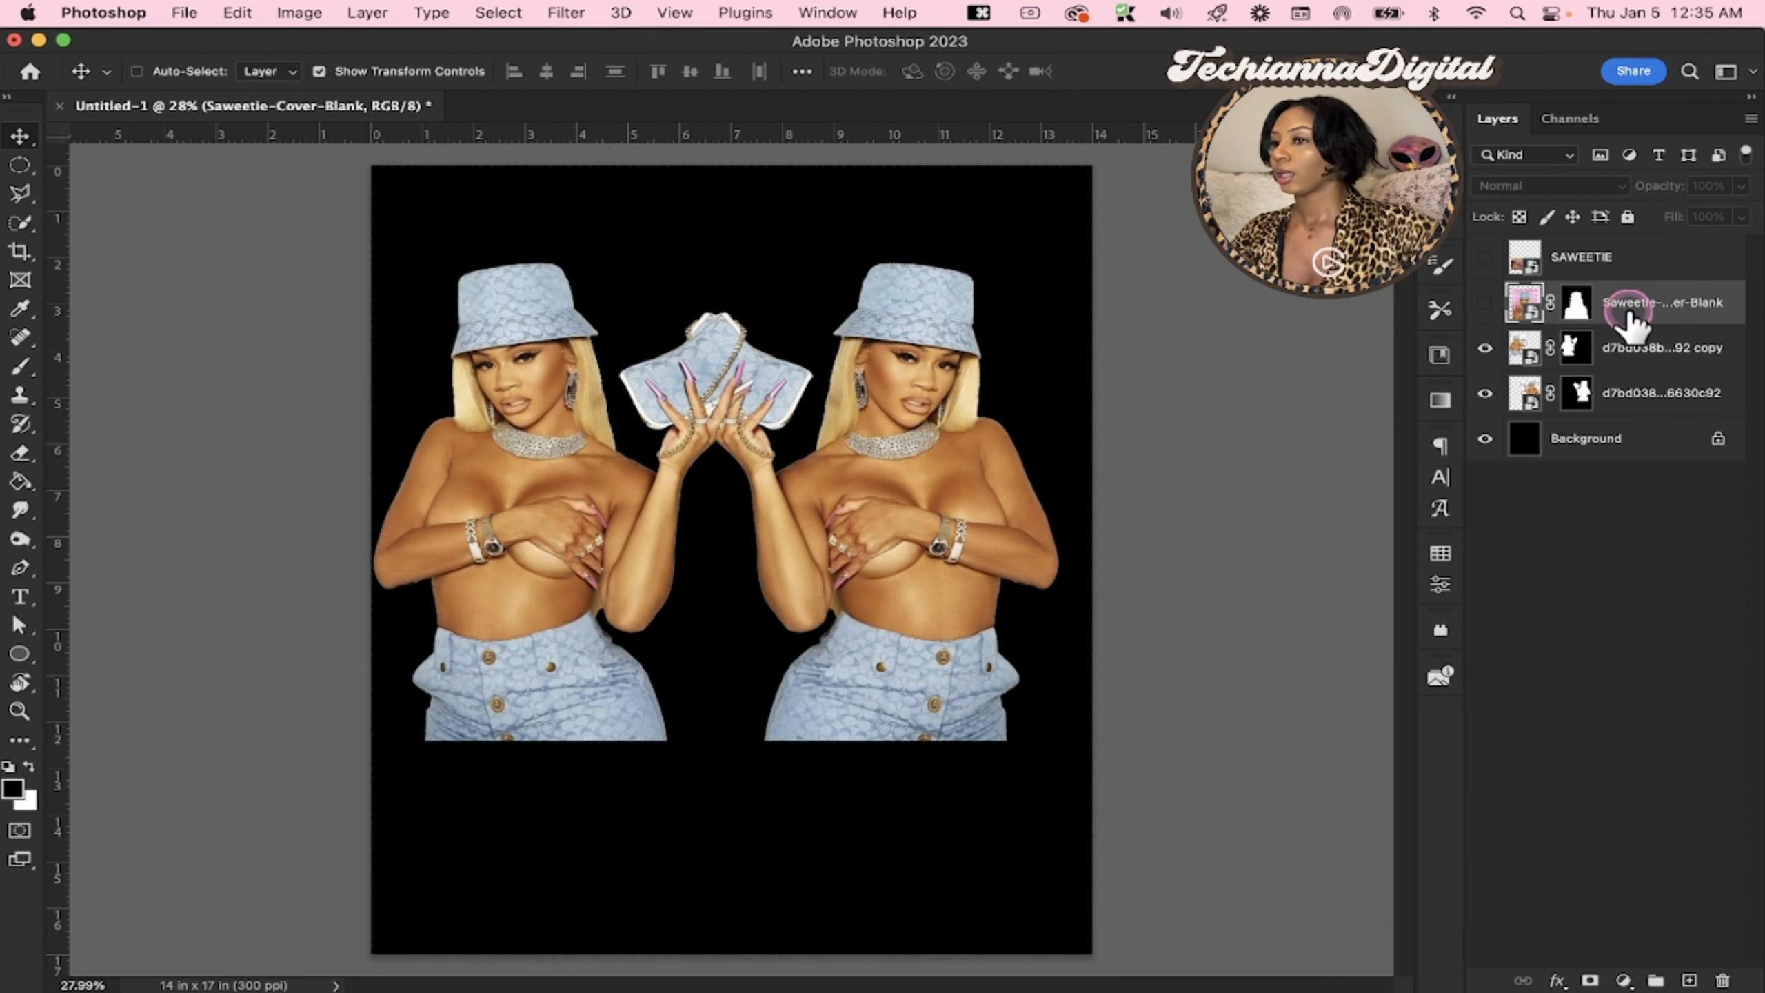
{"action": "left_click", "coordinate": [1658, 348]}
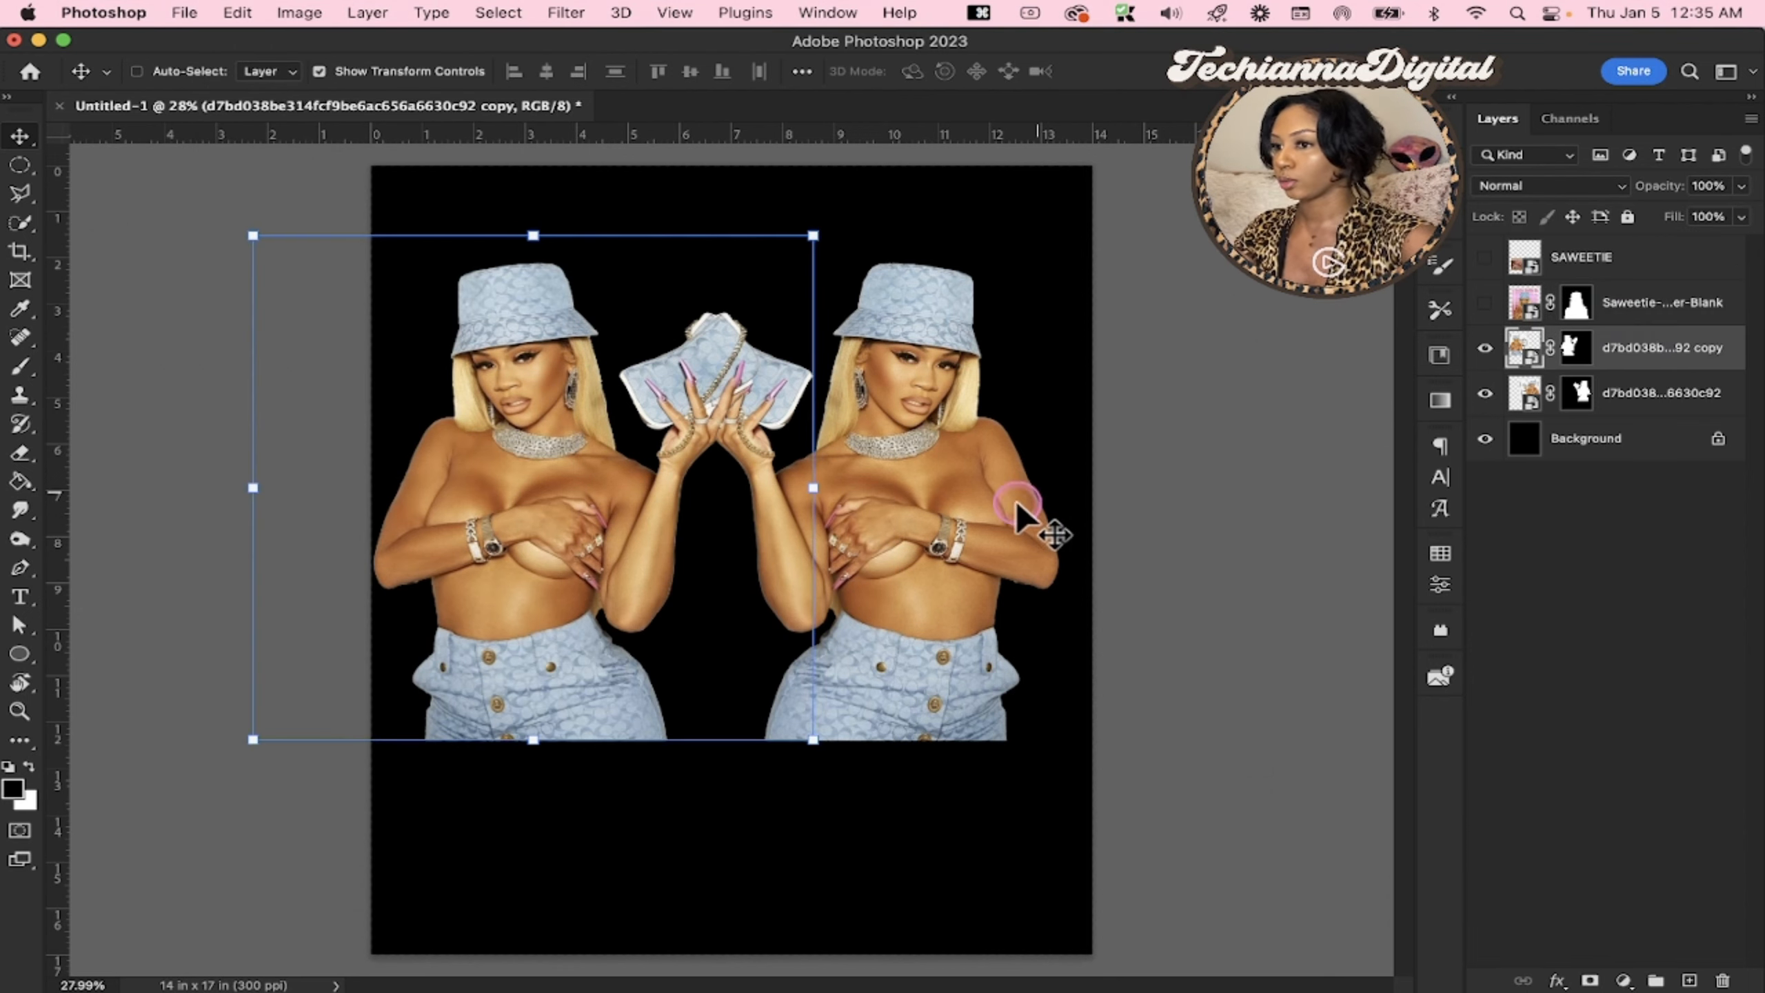
{"action": "left_click_drag", "start_coordinate": [684, 570], "coordinate": [708, 567]}
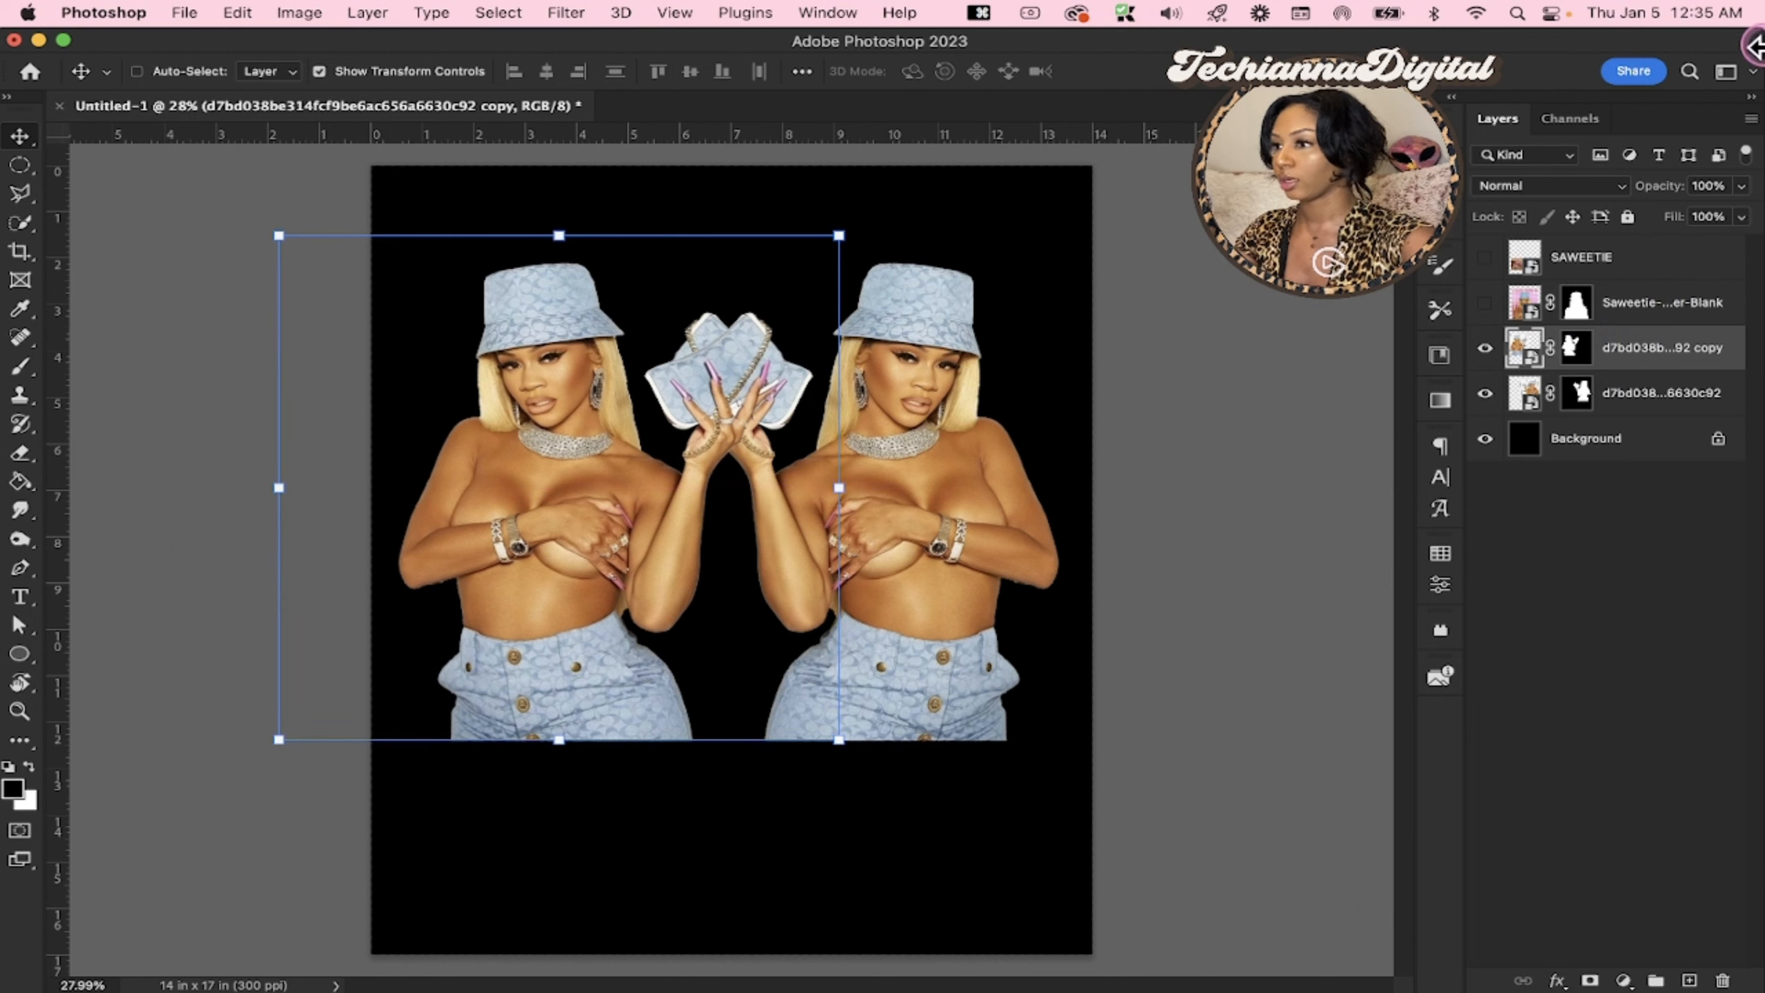
Show the Saweetie-Cover-Blank layer, scale it to 86.45% and move it up in front of the two mirrored figures
{"action": "left_click", "coordinate": [1488, 306]}
{"action": "left_click", "coordinate": [1655, 306]}
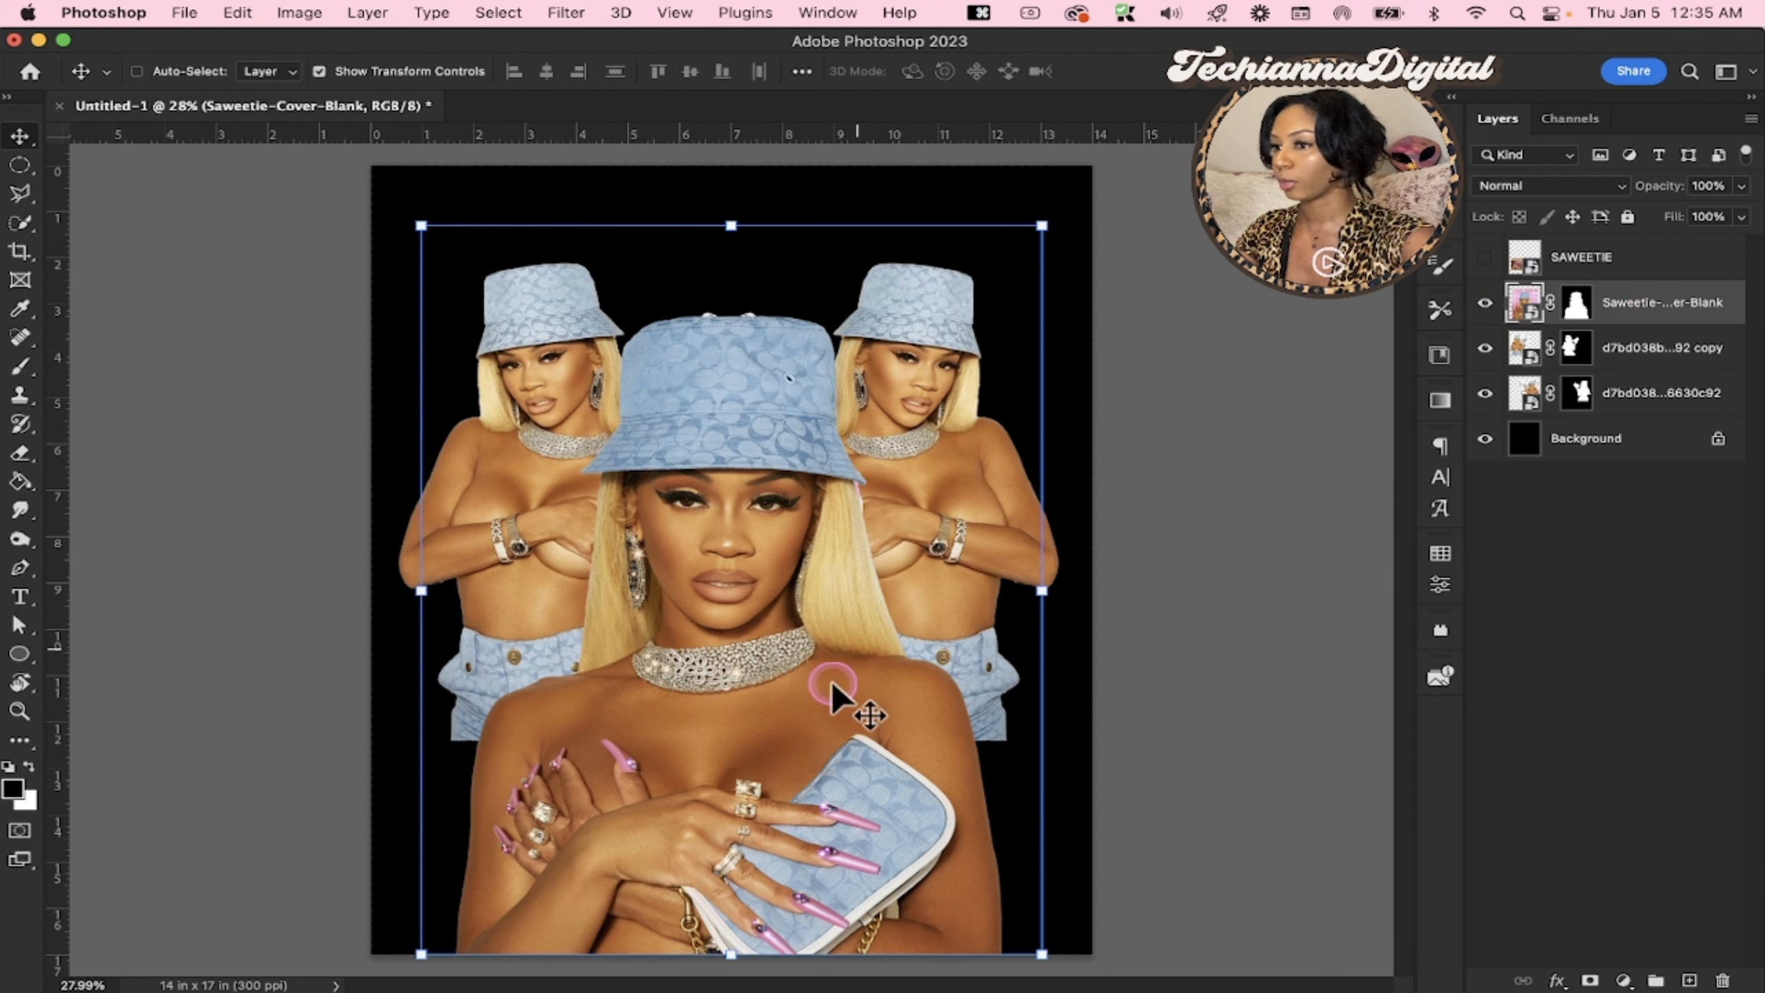
{"action": "left_click_drag", "start_coordinate": [739, 839], "coordinate": [742, 727]}
{"action": "left_click_drag", "start_coordinate": [742, 675], "coordinate": [744, 761]}
{"action": "left_click", "coordinate": [1677, 549]}
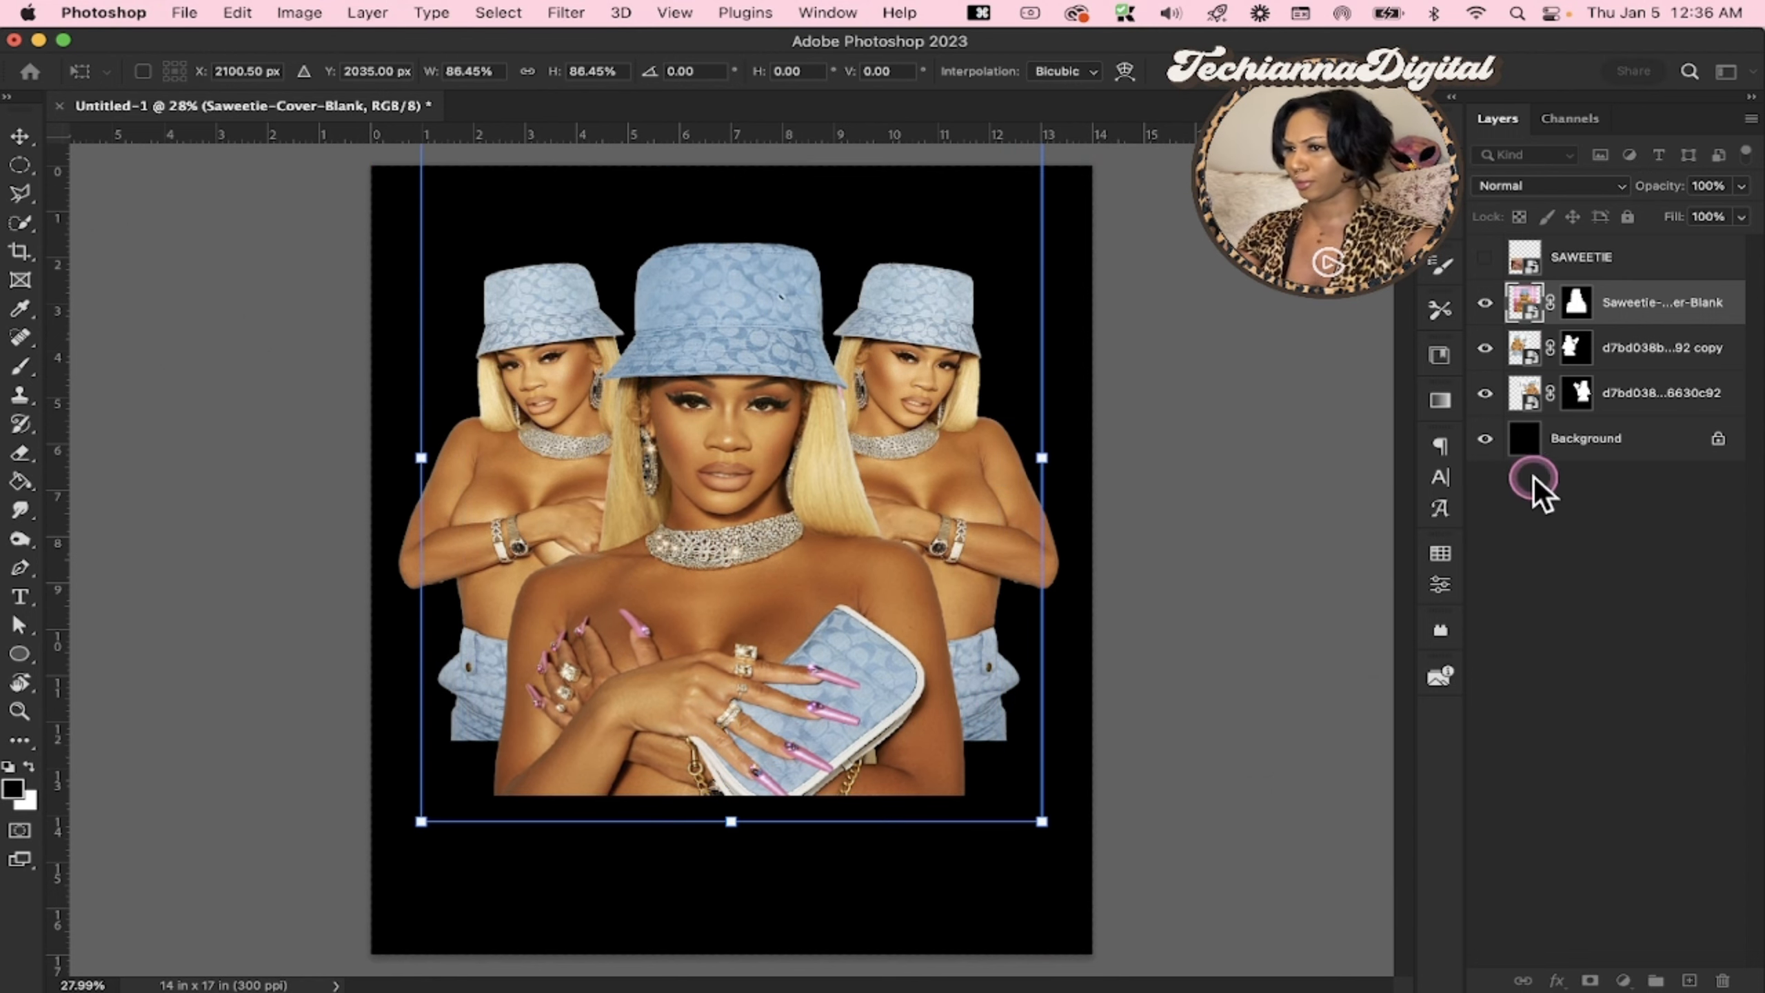
Select the cover portrait and both purse-holding layers together and scale them to 94.50%
{"action": "left_click", "coordinate": [1652, 307]}
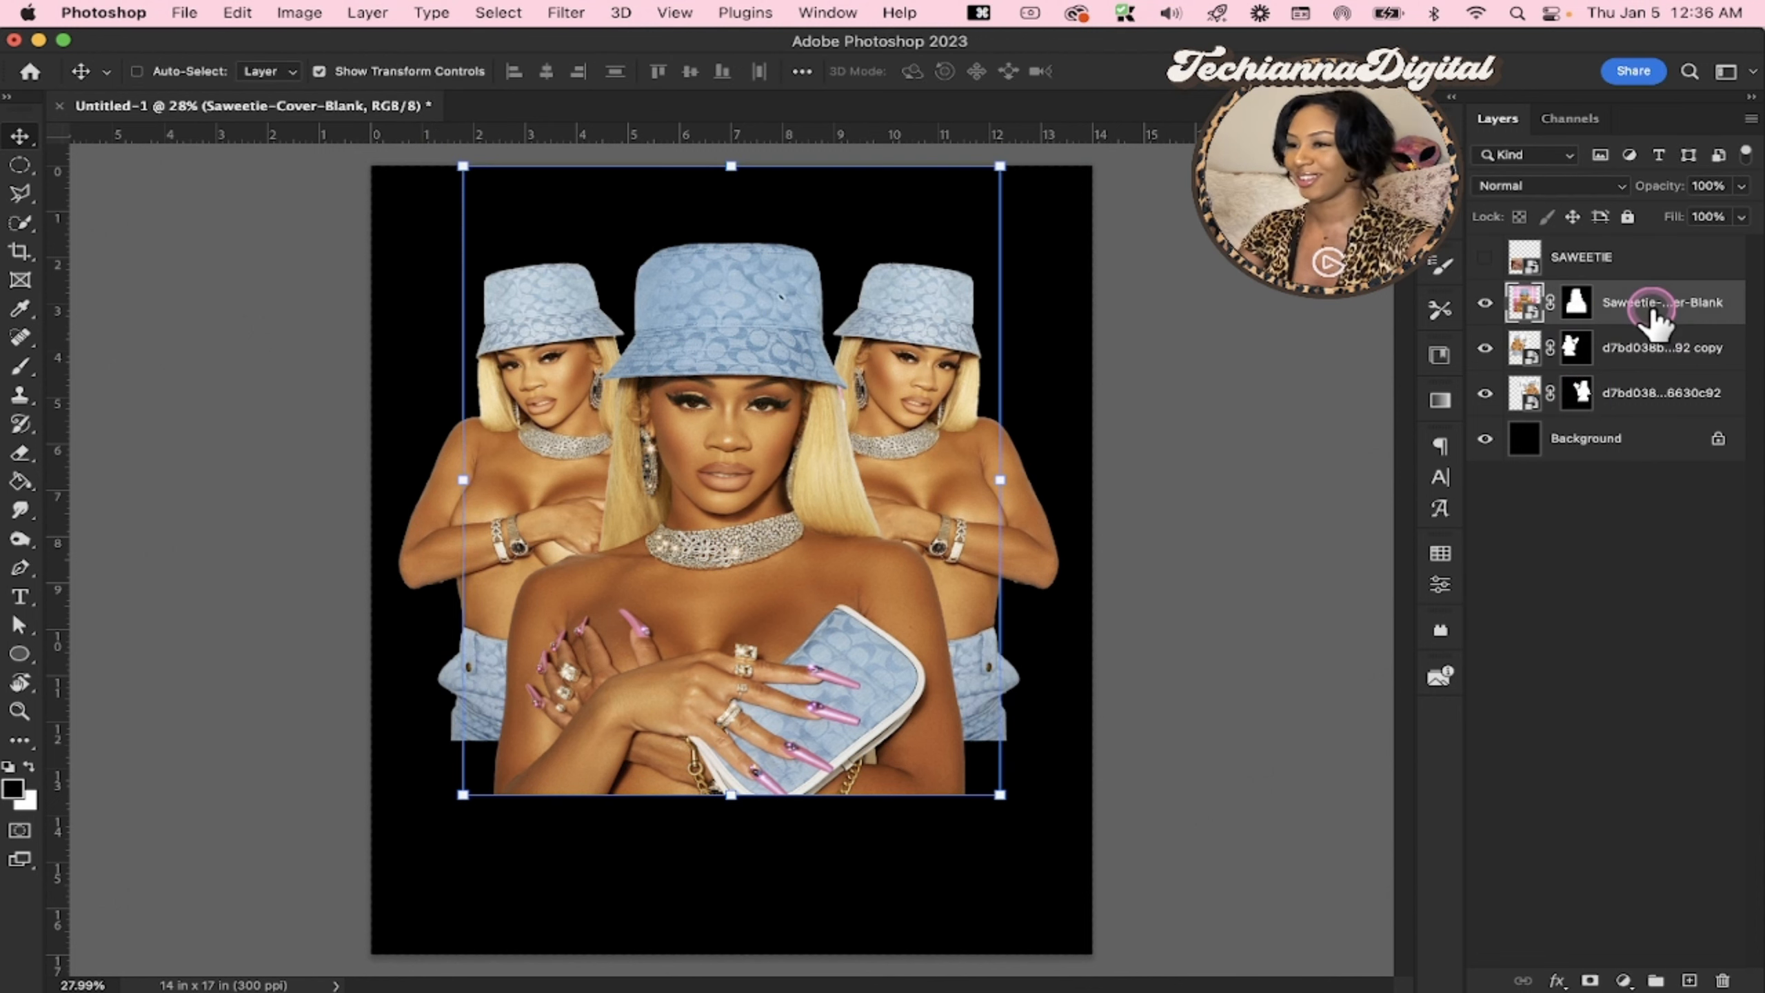
{"action": "left_click", "coordinate": [1624, 409], "text": "shift"}
{"action": "left_click_drag", "start_coordinate": [1174, 481], "coordinate": [1135, 478]}
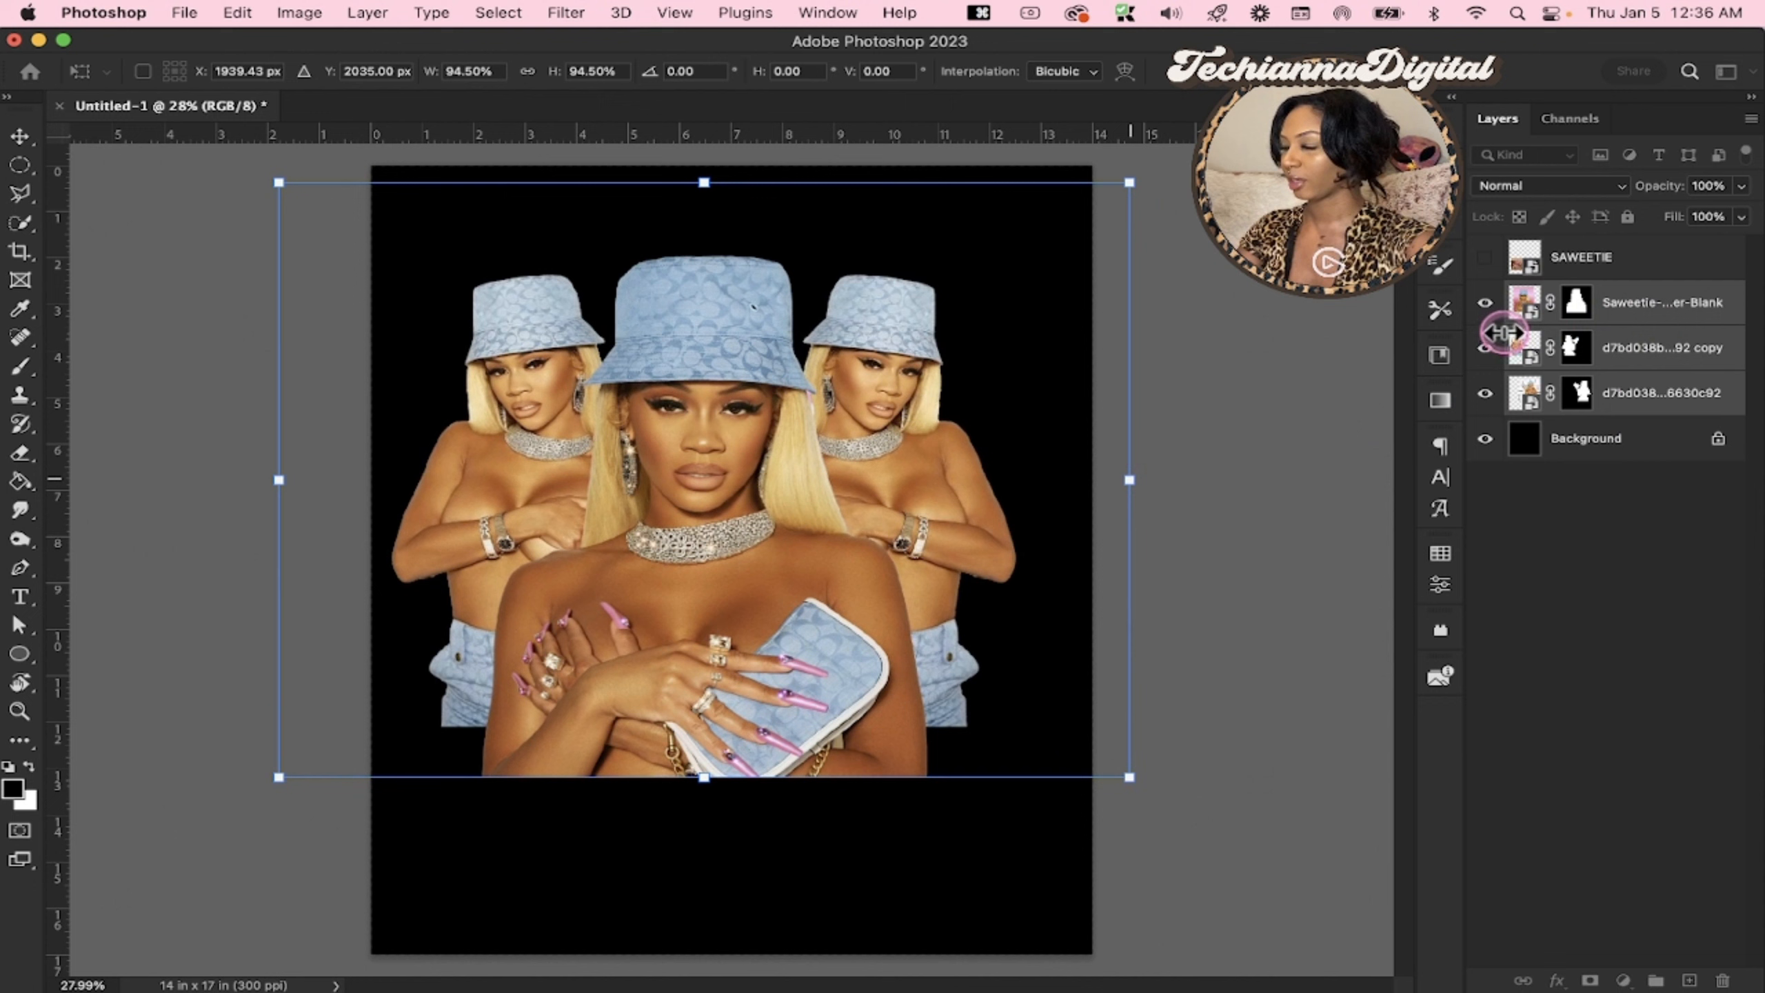
Reselect the three photo layers, scale them down further as a group and reposition them near the canvas centre
{"action": "left_click", "coordinate": [1619, 309]}
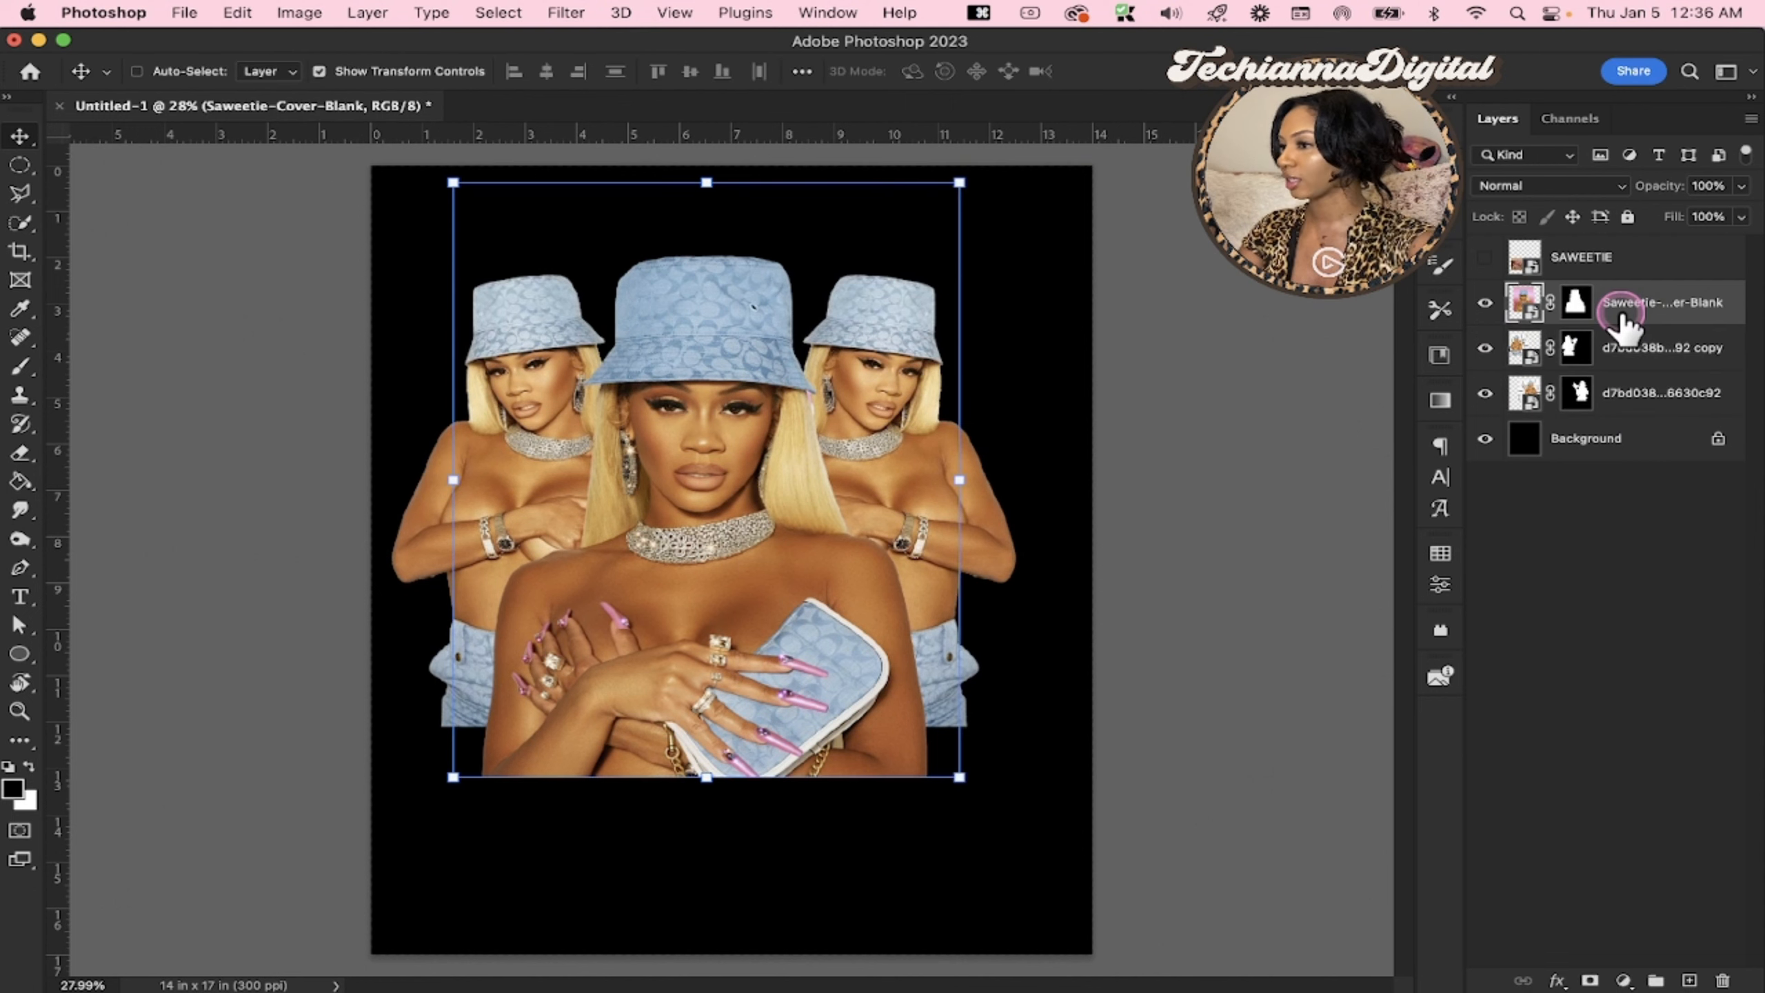
{"action": "left_click", "coordinate": [1635, 411], "text": "shift"}
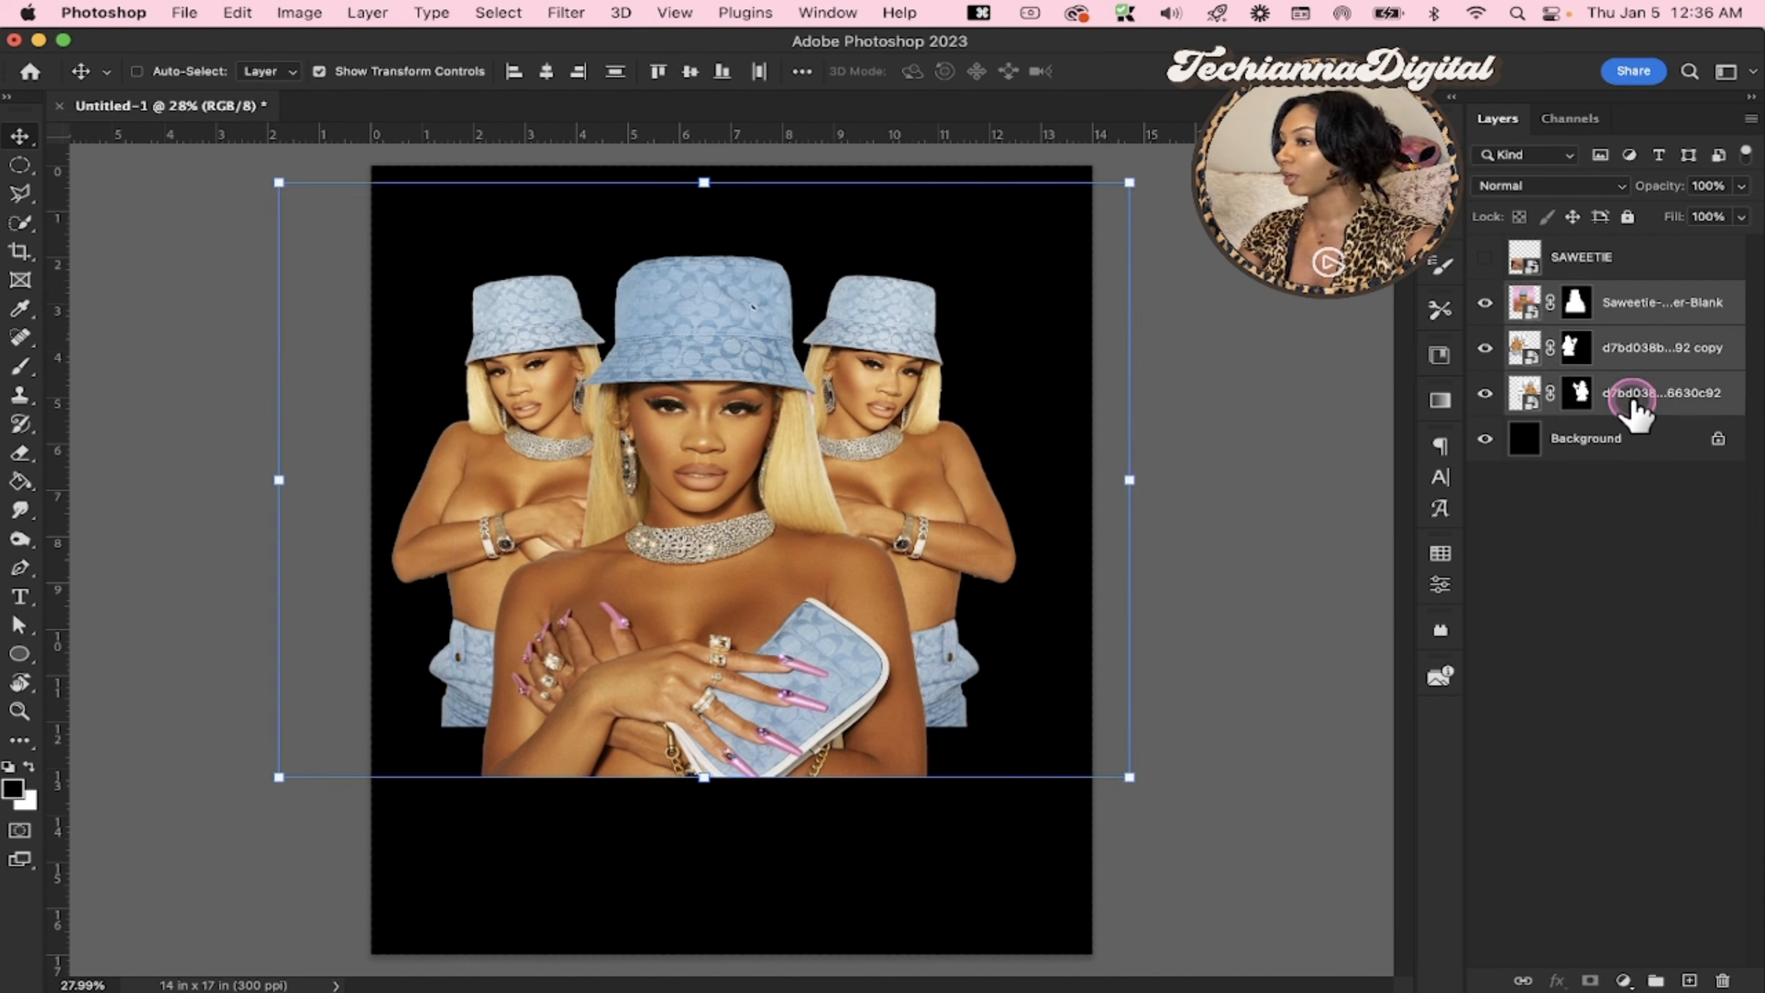
{"action": "left_click_drag", "start_coordinate": [1130, 480], "coordinate": [1067, 480]}
{"action": "left_click_drag", "start_coordinate": [827, 526], "coordinate": [891, 543]}
{"action": "key", "text": "Return"}
{"action": "left_click", "coordinate": [1652, 446]}
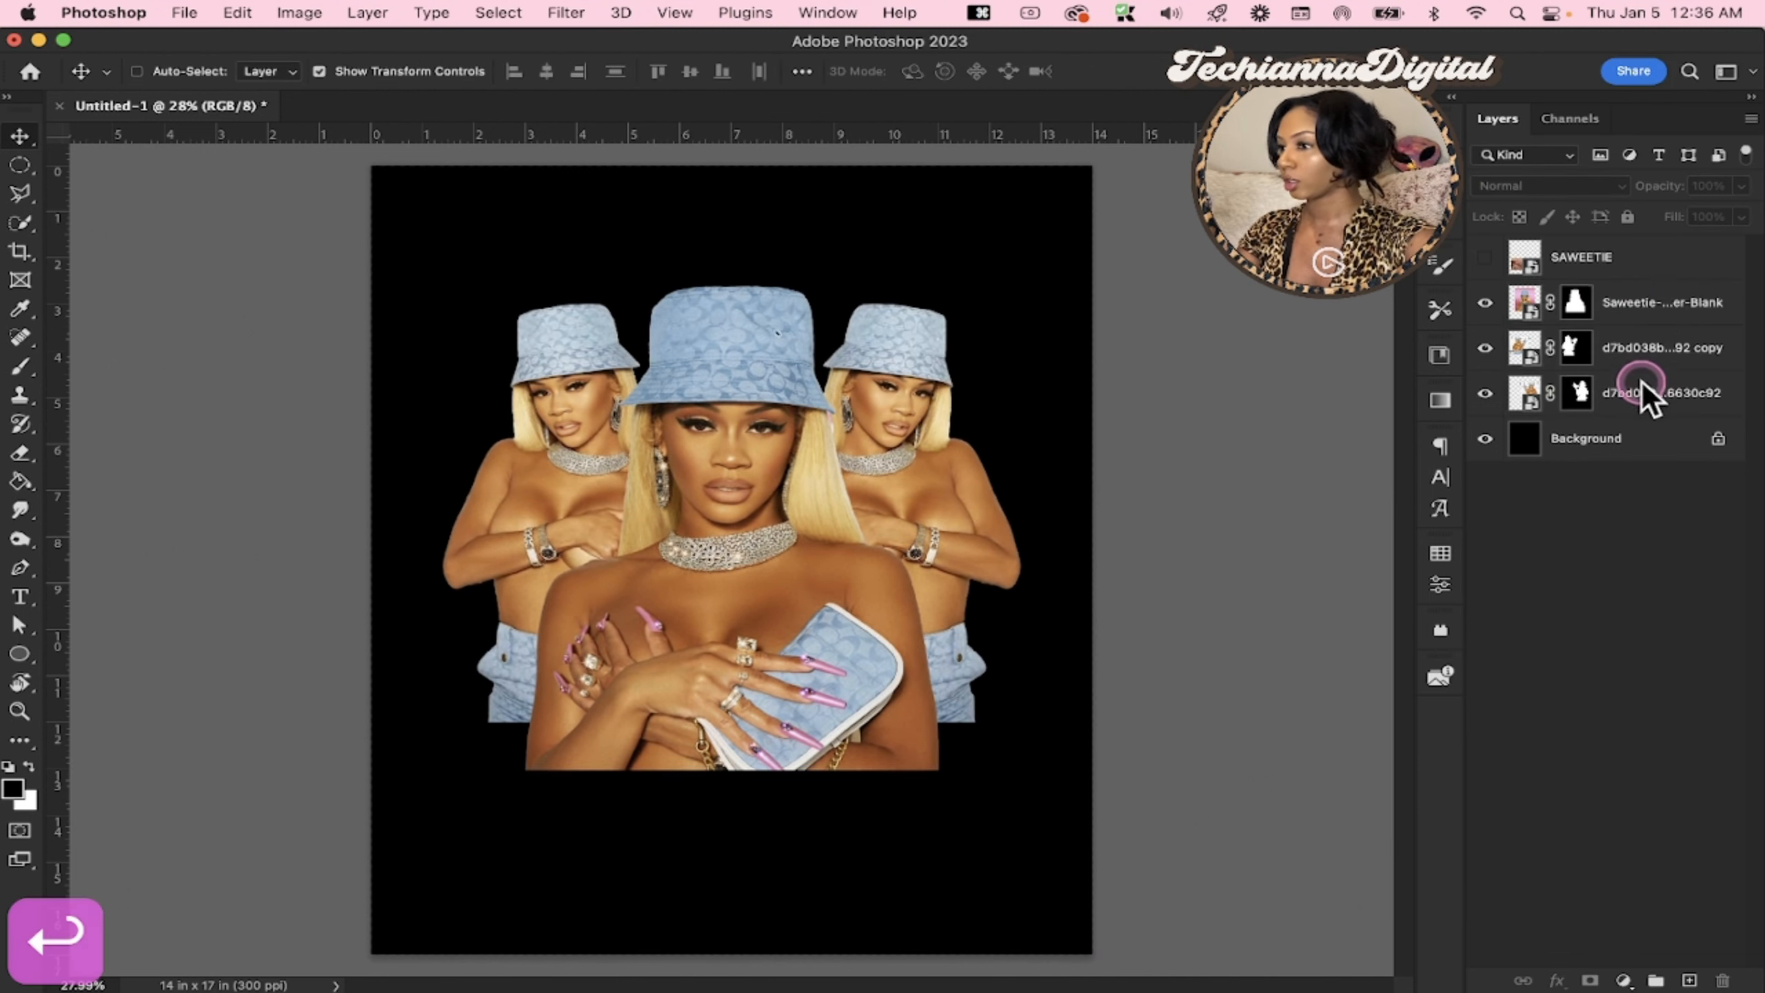
Move the mirrored copy up and slightly left behind the central portrait
{"action": "left_click", "coordinate": [1658, 309]}
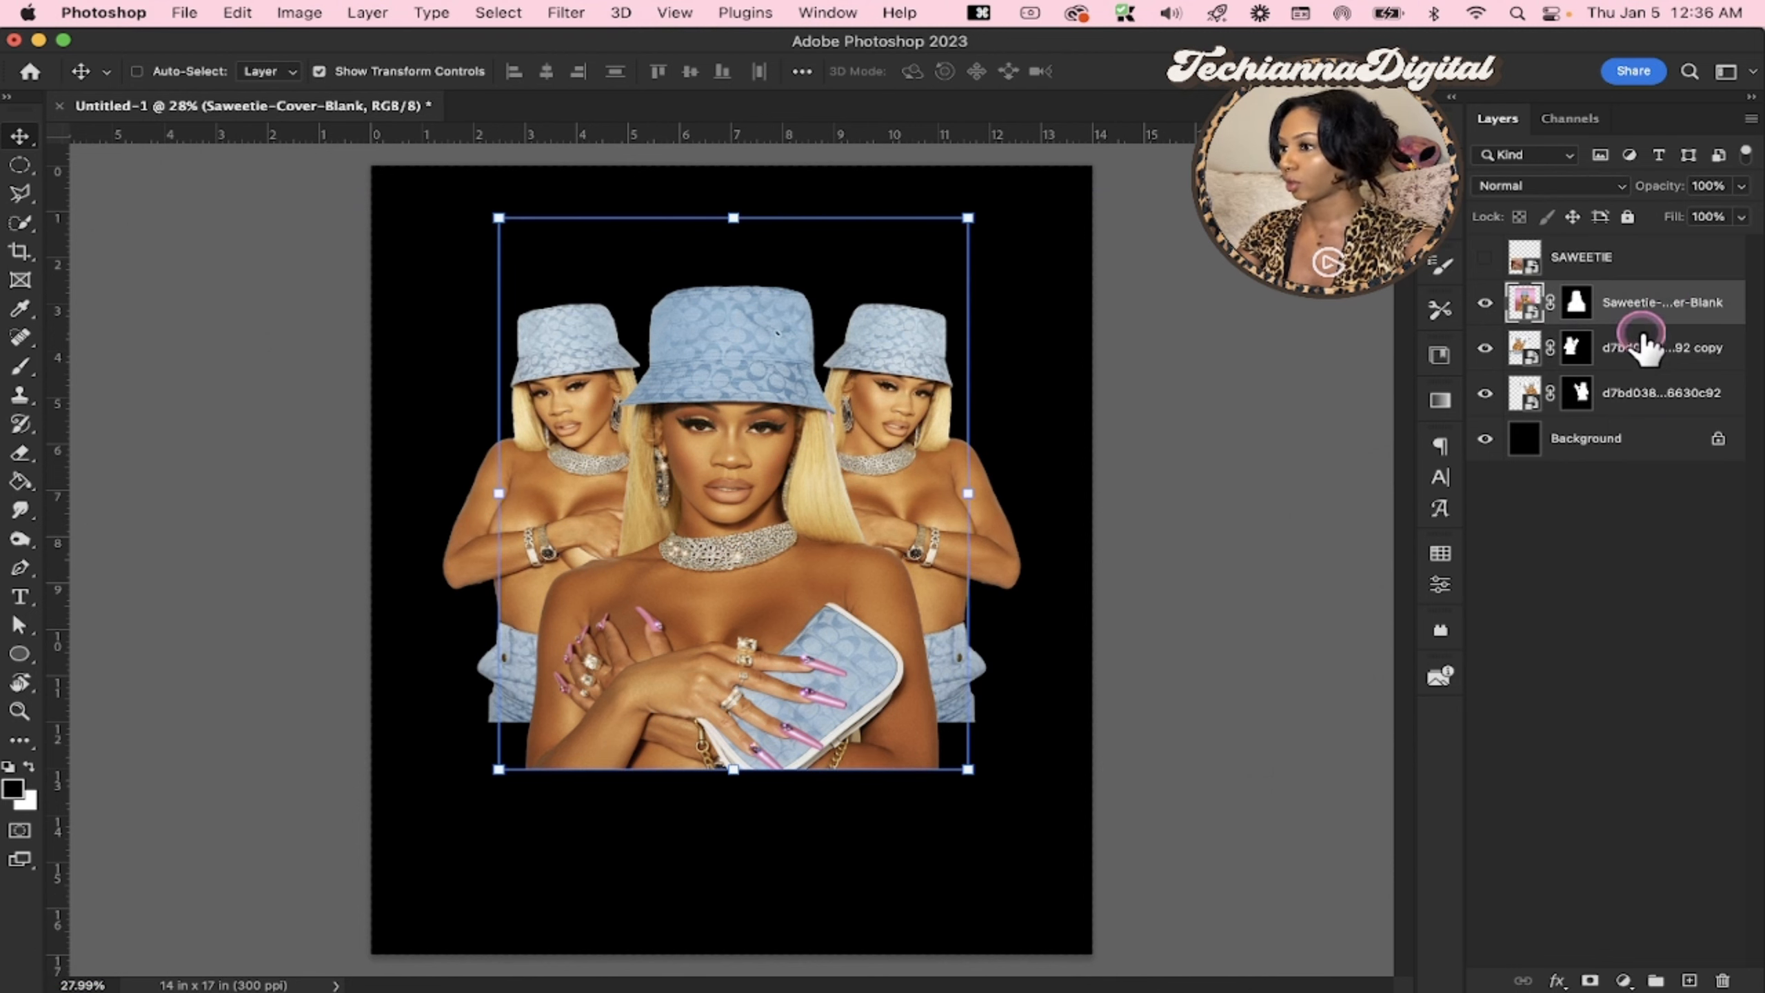
{"action": "left_click", "coordinate": [1640, 347]}
{"action": "left_click_drag", "start_coordinate": [657, 523], "coordinate": [650, 448]}
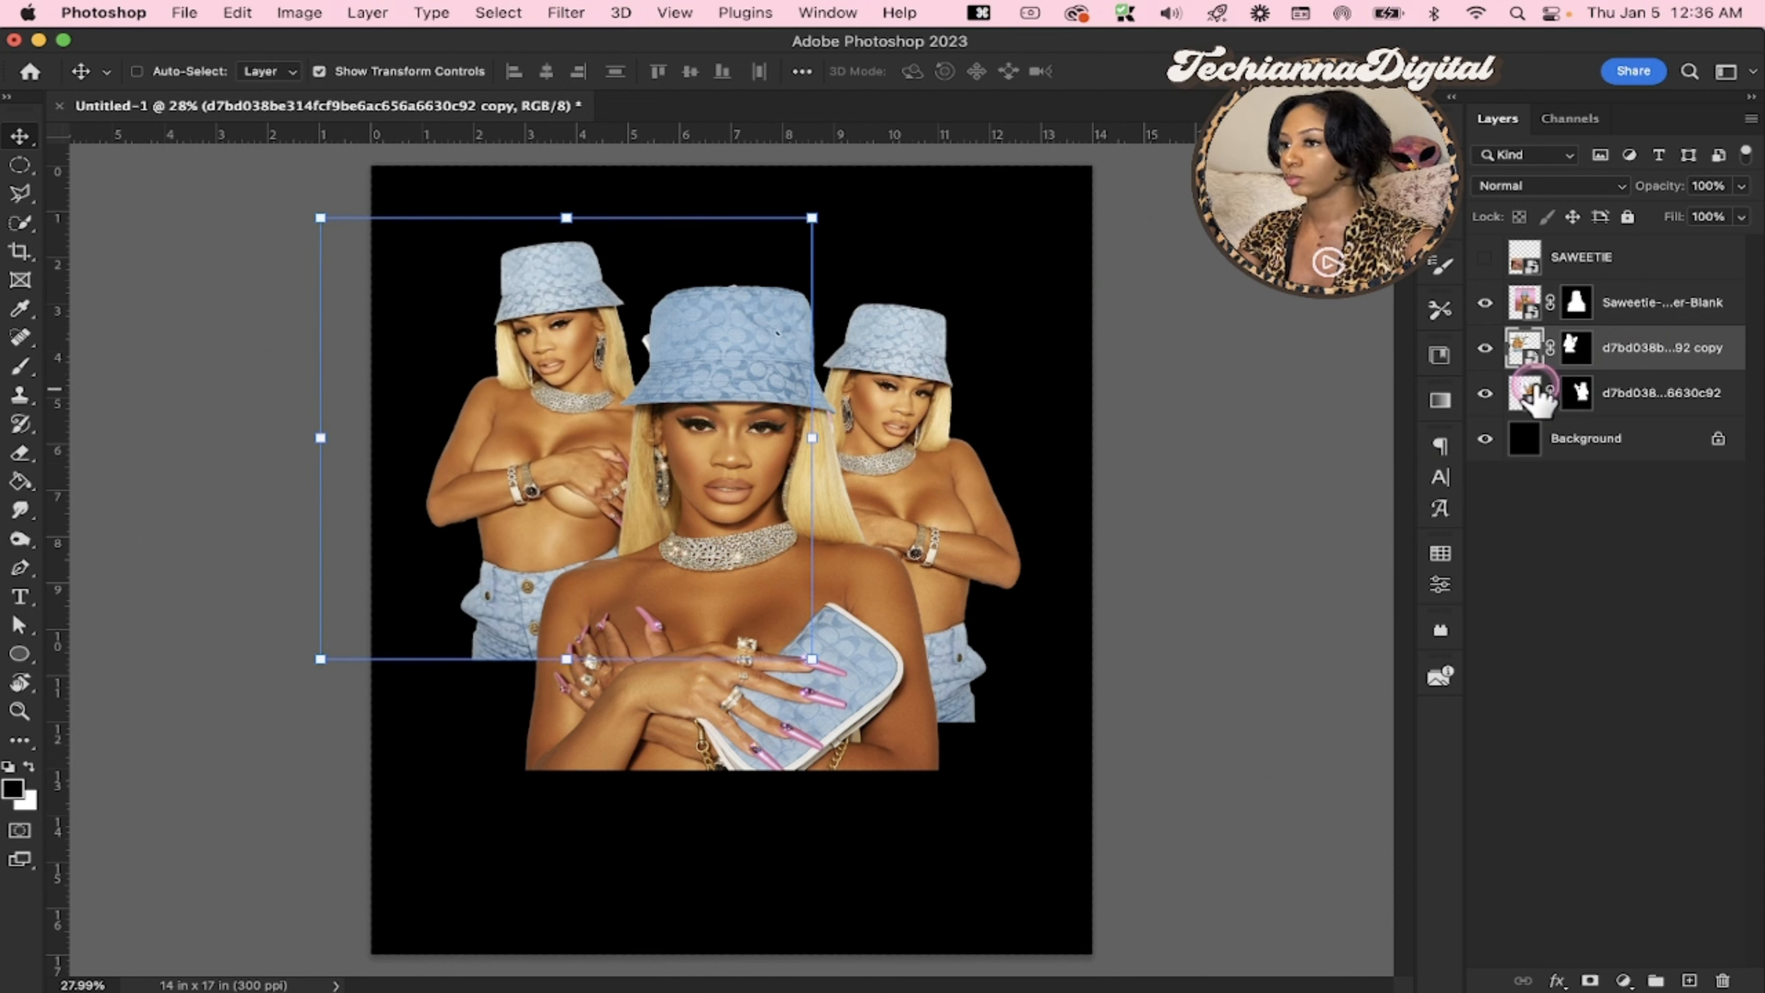
Move the original purse-holding cutout up and slightly right, level with the mirrored copy
{"action": "left_click", "coordinate": [1647, 391]}
{"action": "left_click_drag", "start_coordinate": [1017, 546], "coordinate": [903, 451]}
{"action": "left_click_drag", "start_coordinate": [902, 452], "coordinate": [901, 453]}
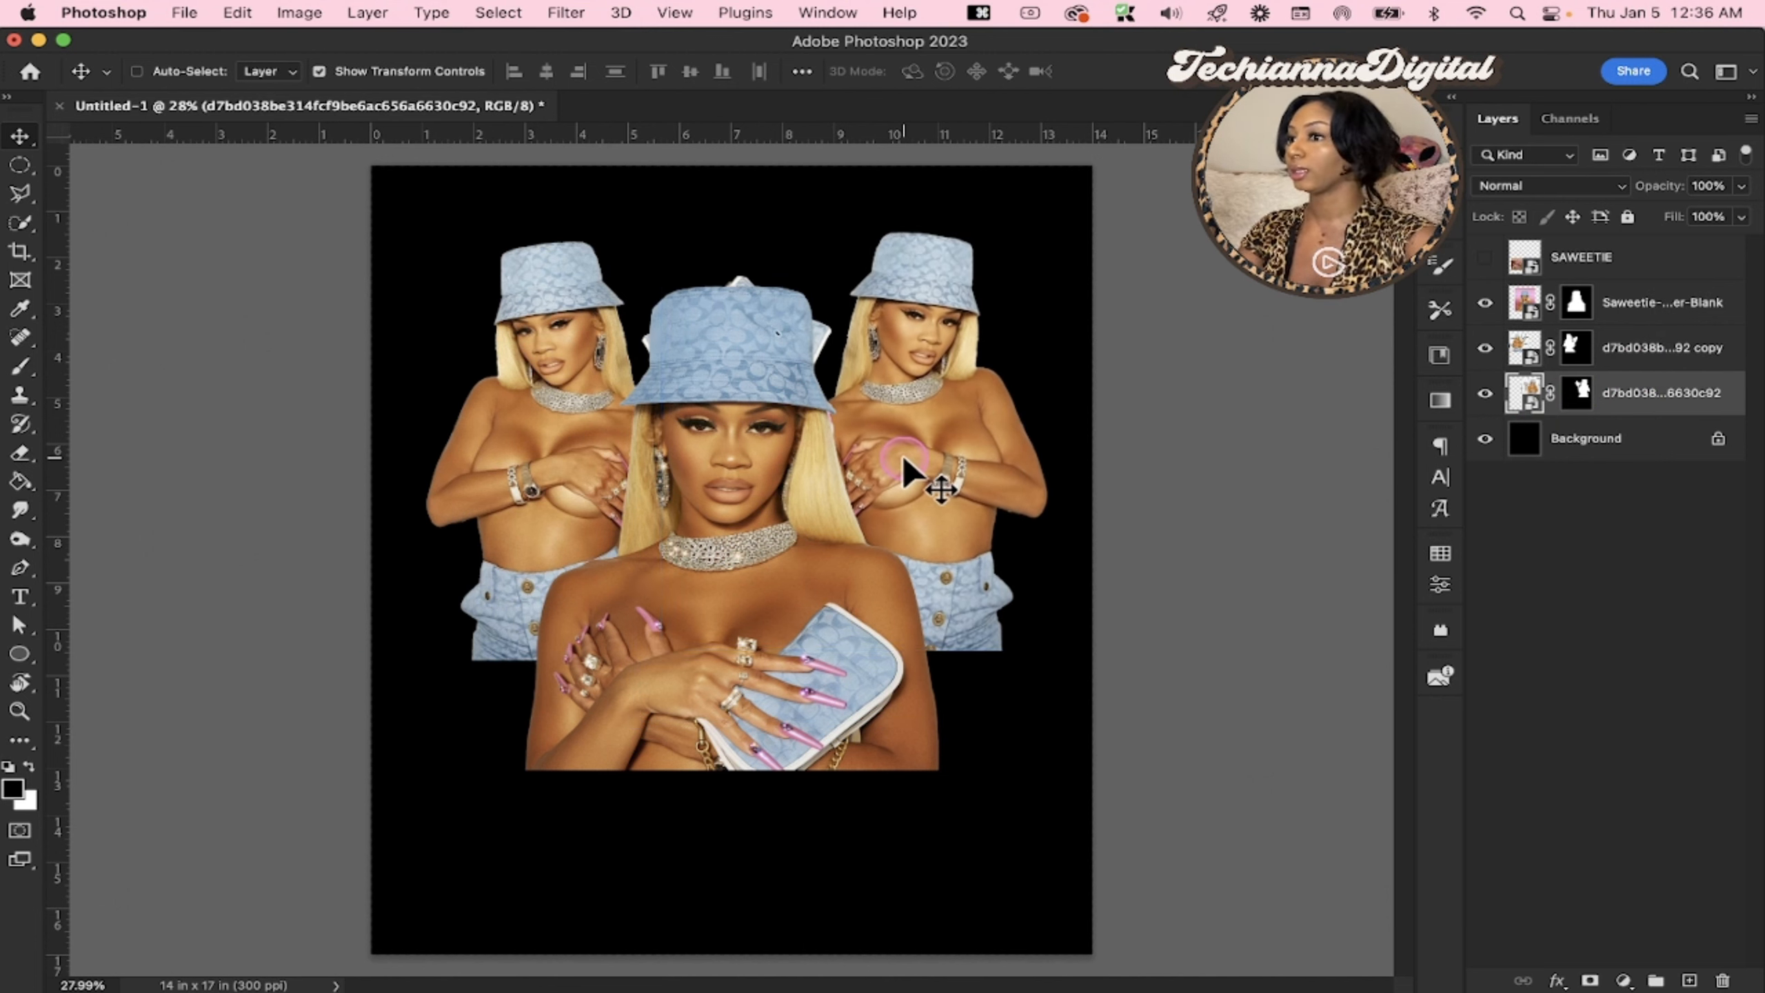
{"action": "left_click_drag", "start_coordinate": [947, 480], "coordinate": [956, 486]}
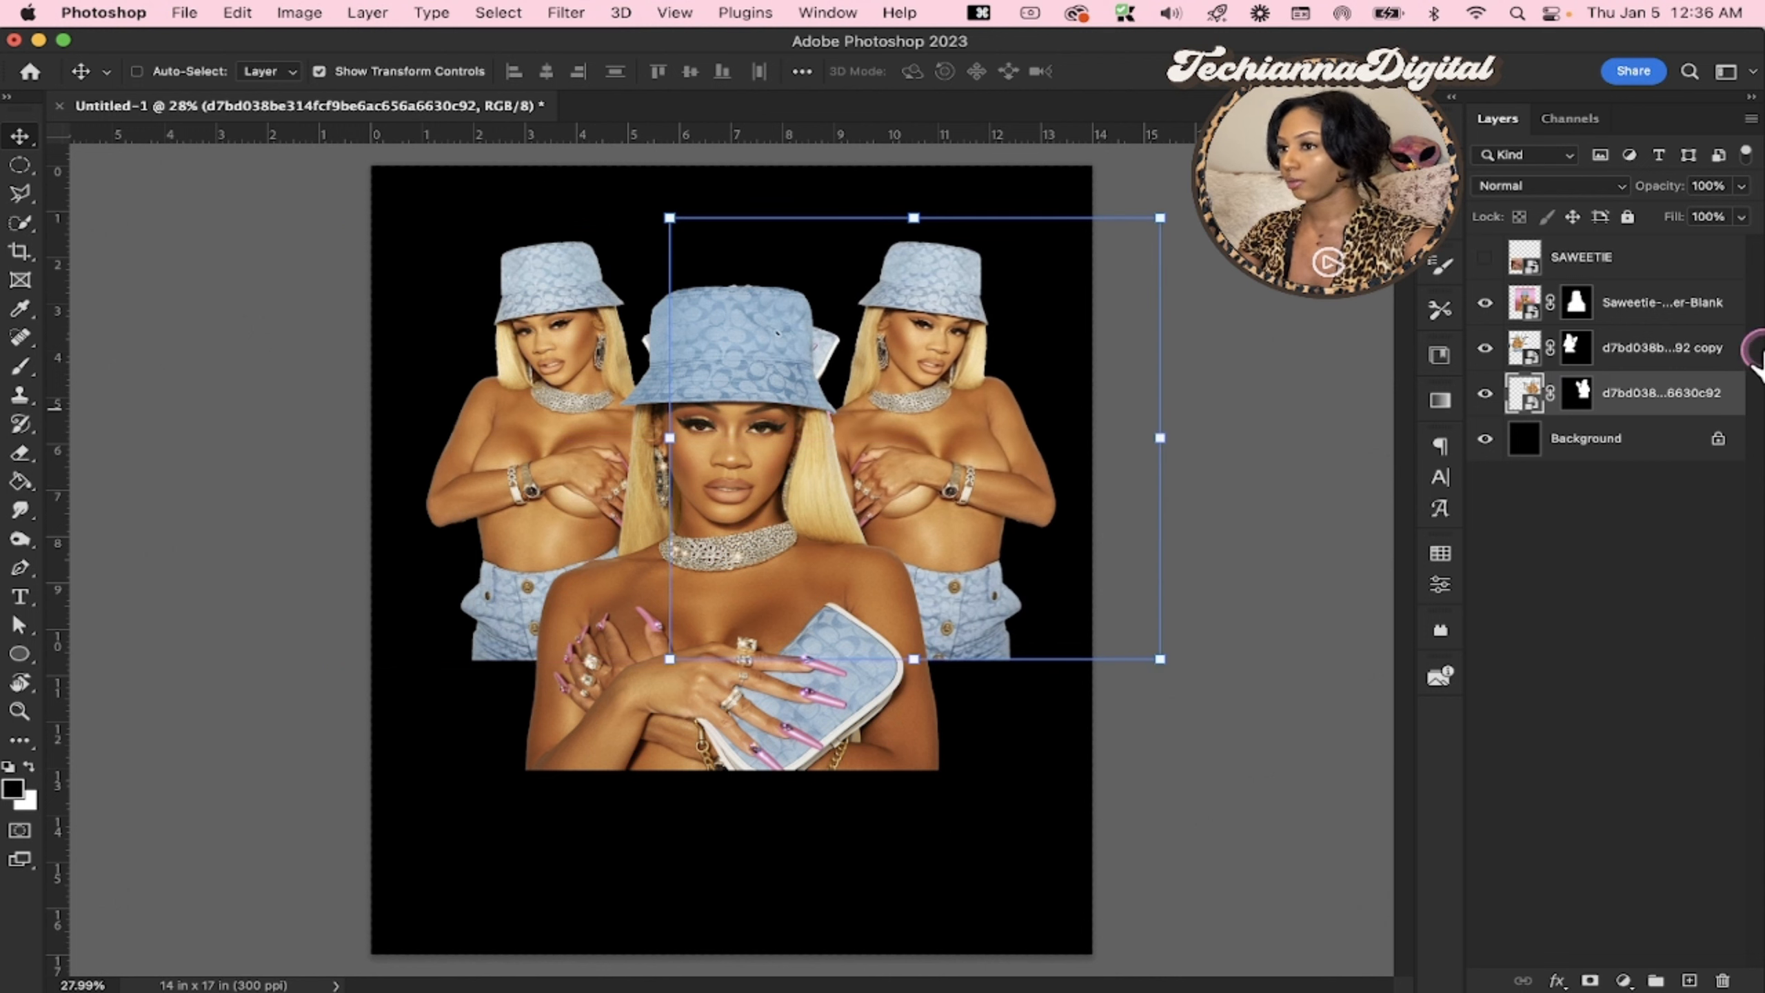
Move the mirrored purse-holding copy slightly left and up, away from the central portrait
{"action": "left_click", "coordinate": [1588, 390]}
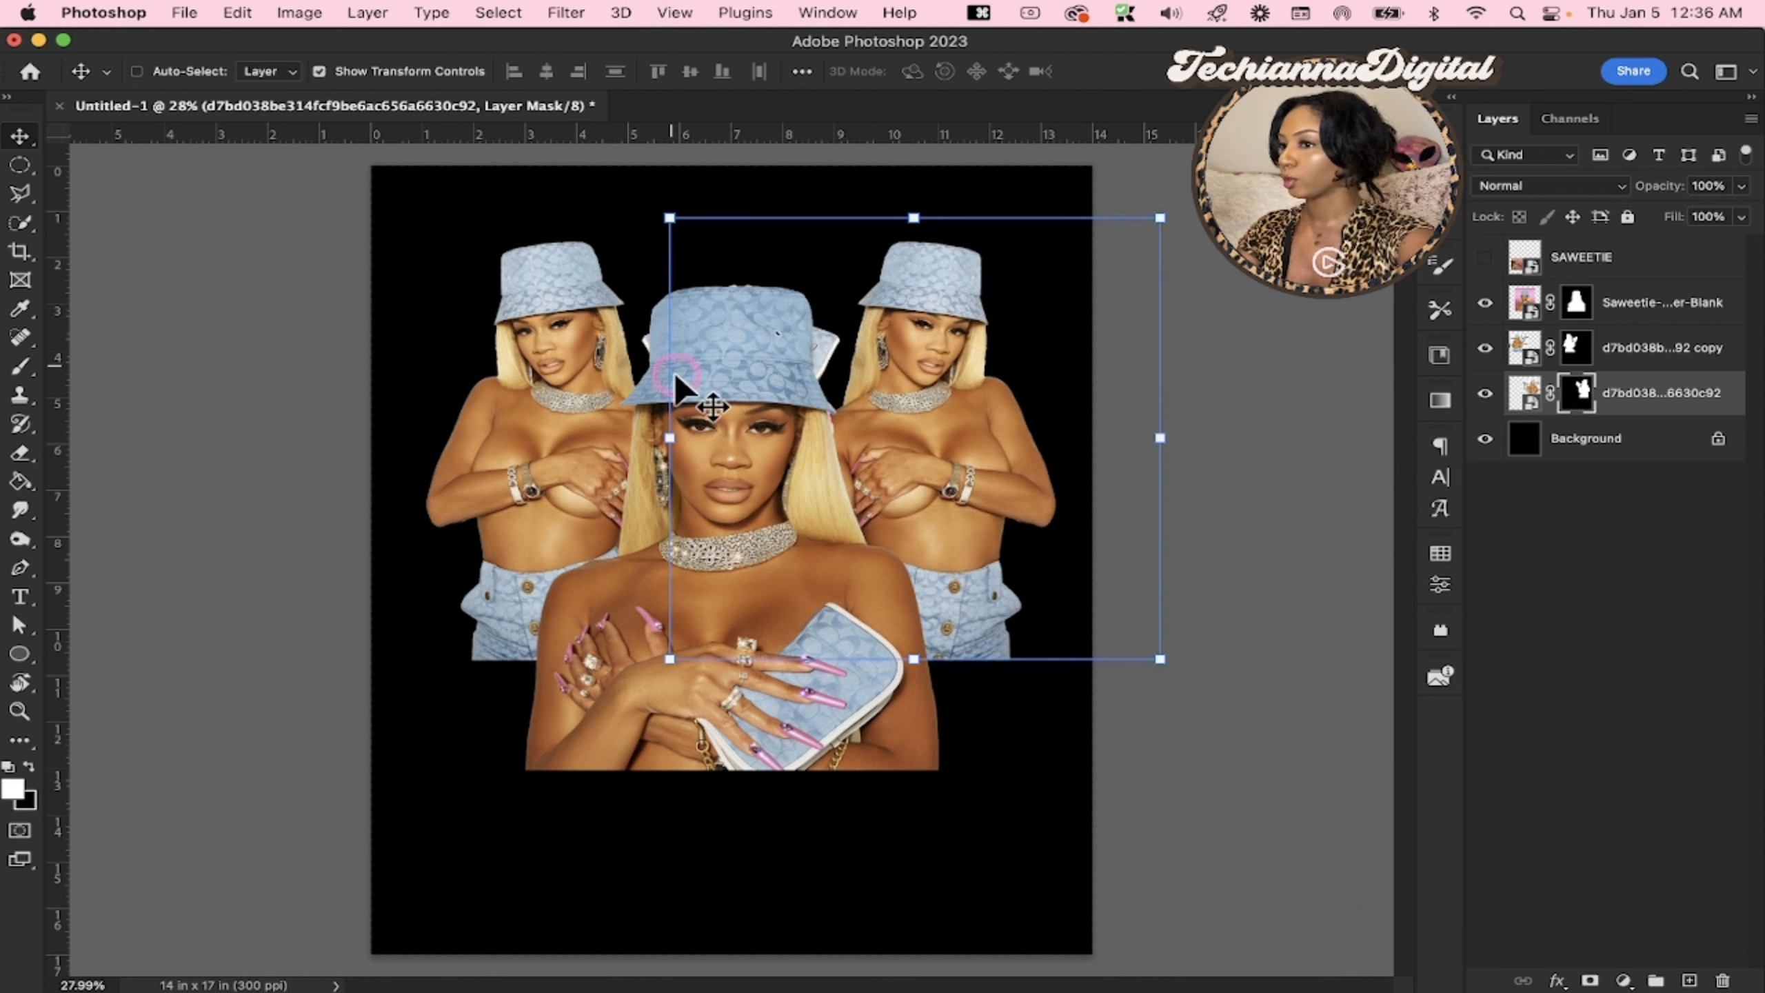
{"action": "left_click", "coordinate": [1470, 367]}
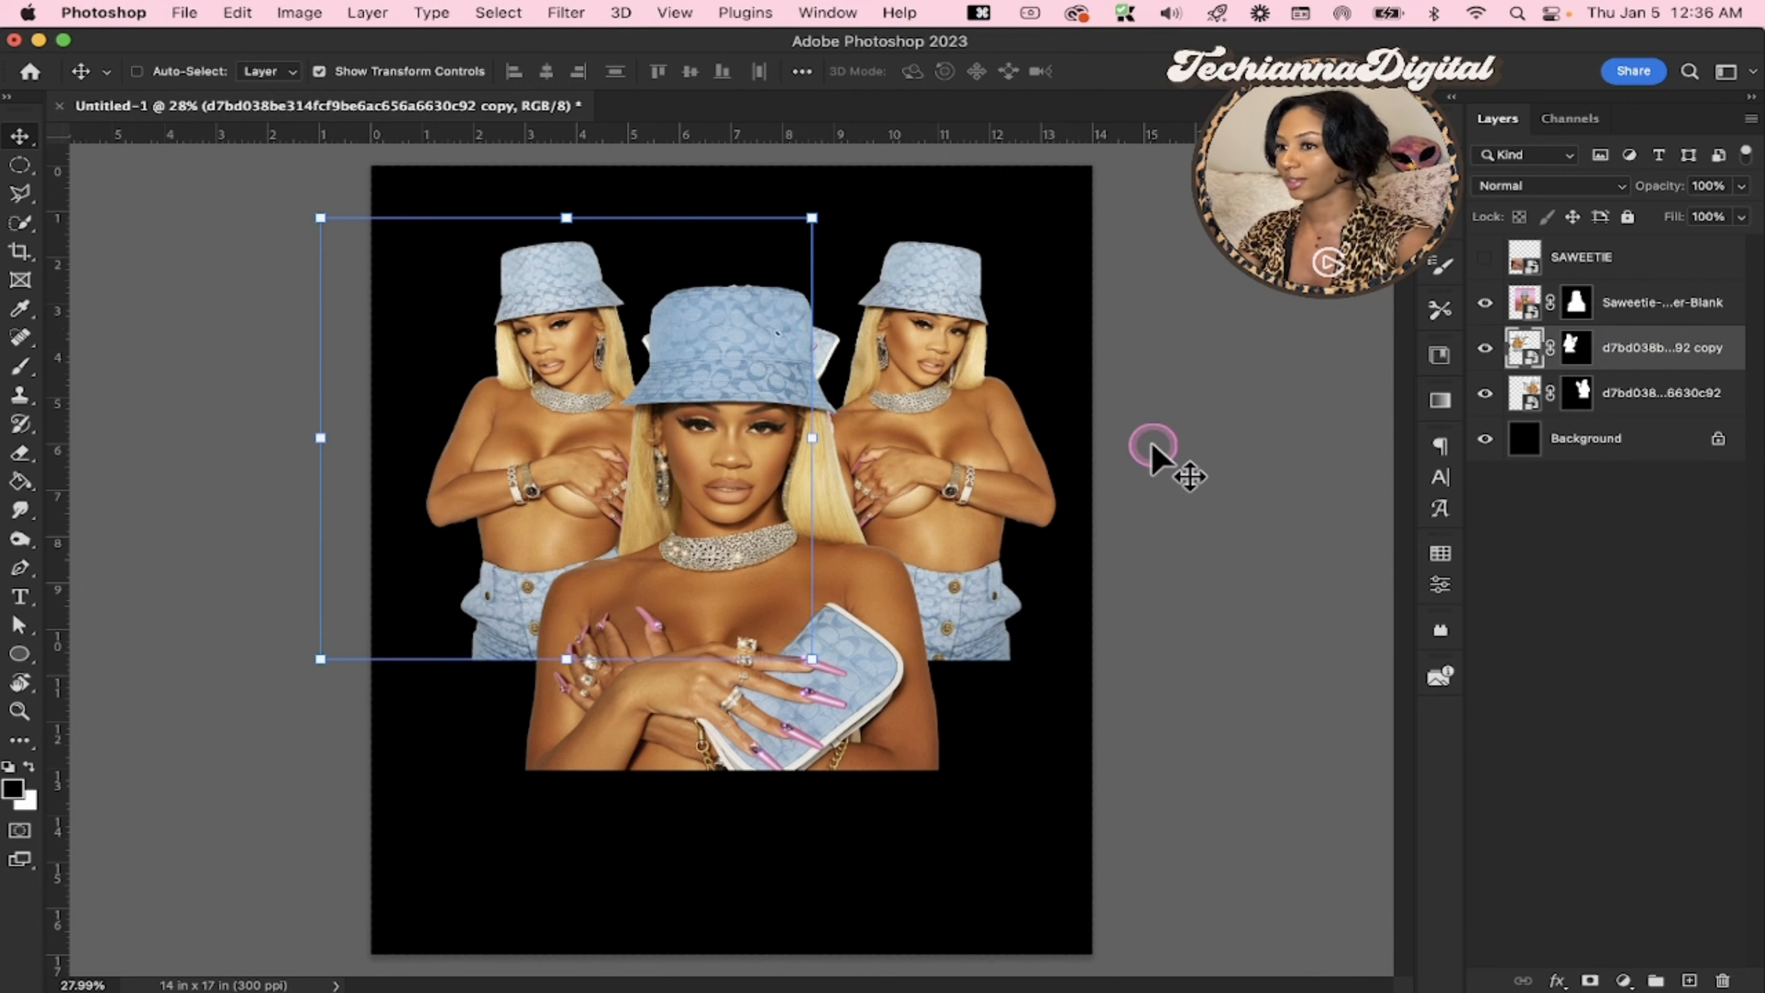
{"action": "left_click_drag", "start_coordinate": [510, 533], "coordinate": [484, 521]}
{"action": "left_click", "coordinate": [1575, 347]}
{"action": "left_click", "coordinate": [1576, 348]}
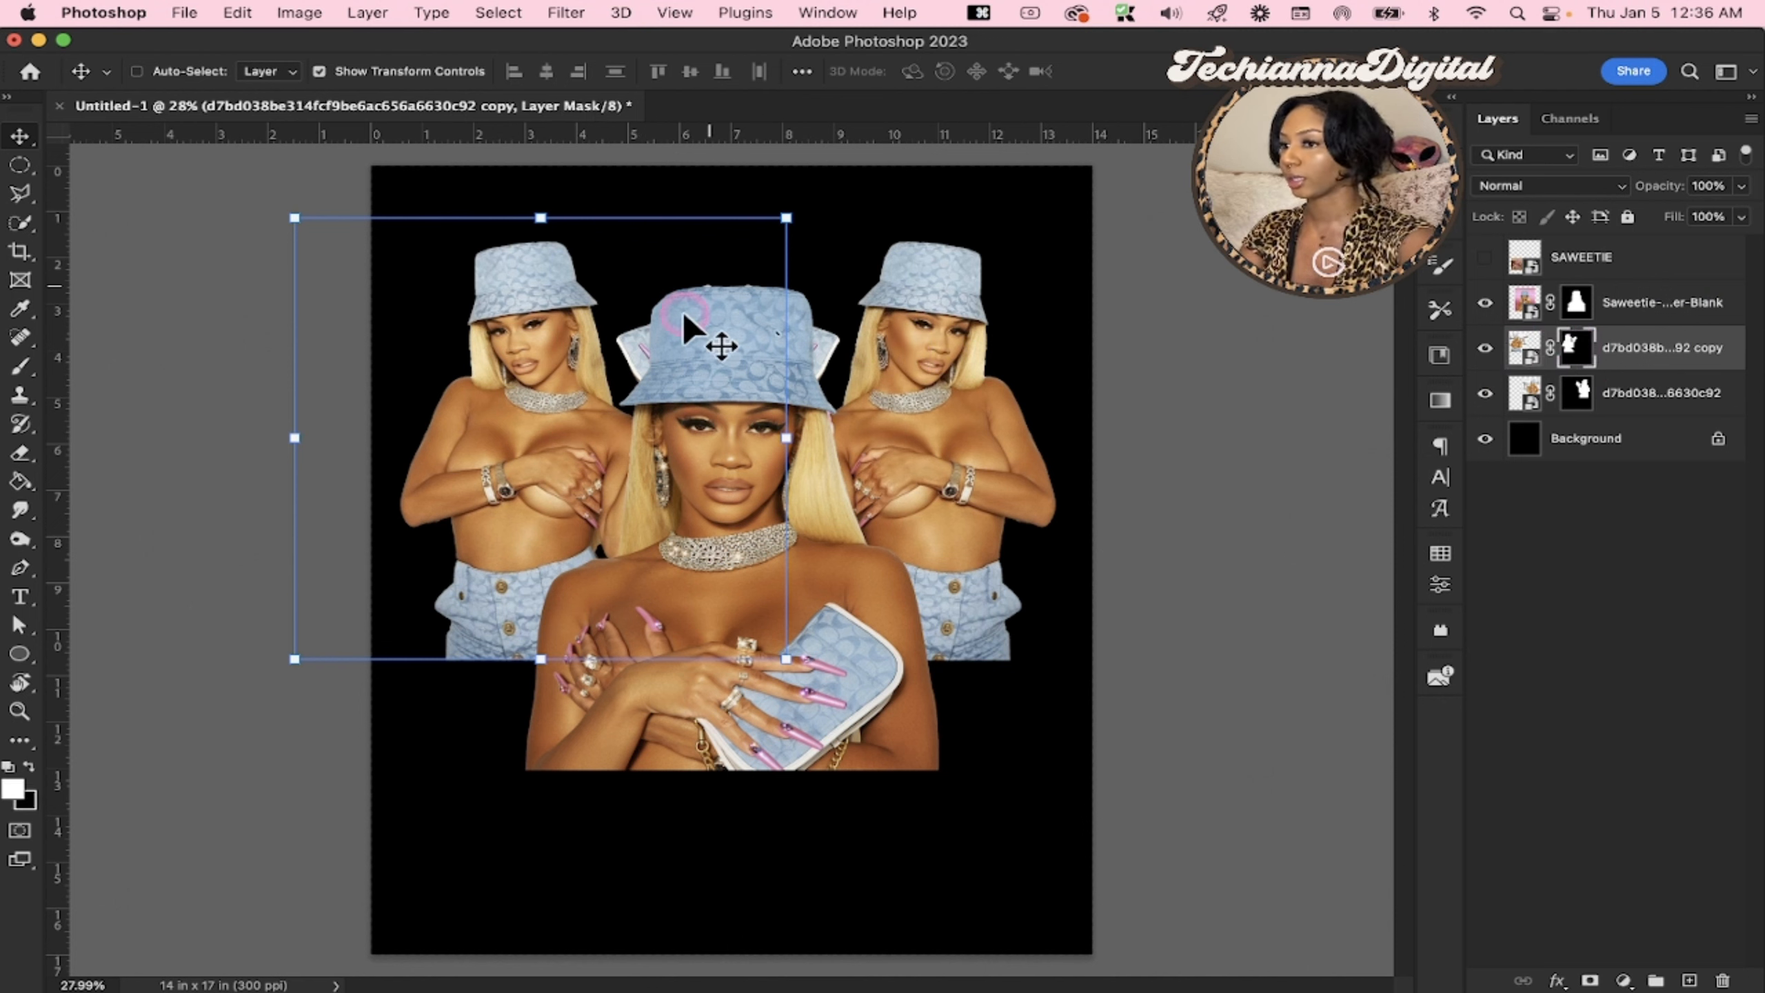
{"action": "key", "text": "e"}
{"action": "mouse_move", "coordinate": [637, 321]}
{"action": "left_mouse_down"}
{"action": "mouse_move", "coordinate": [638, 349]}
{"action": "mouse_move", "coordinate": [603, 344]}
{"action": "left_mouse_up"}
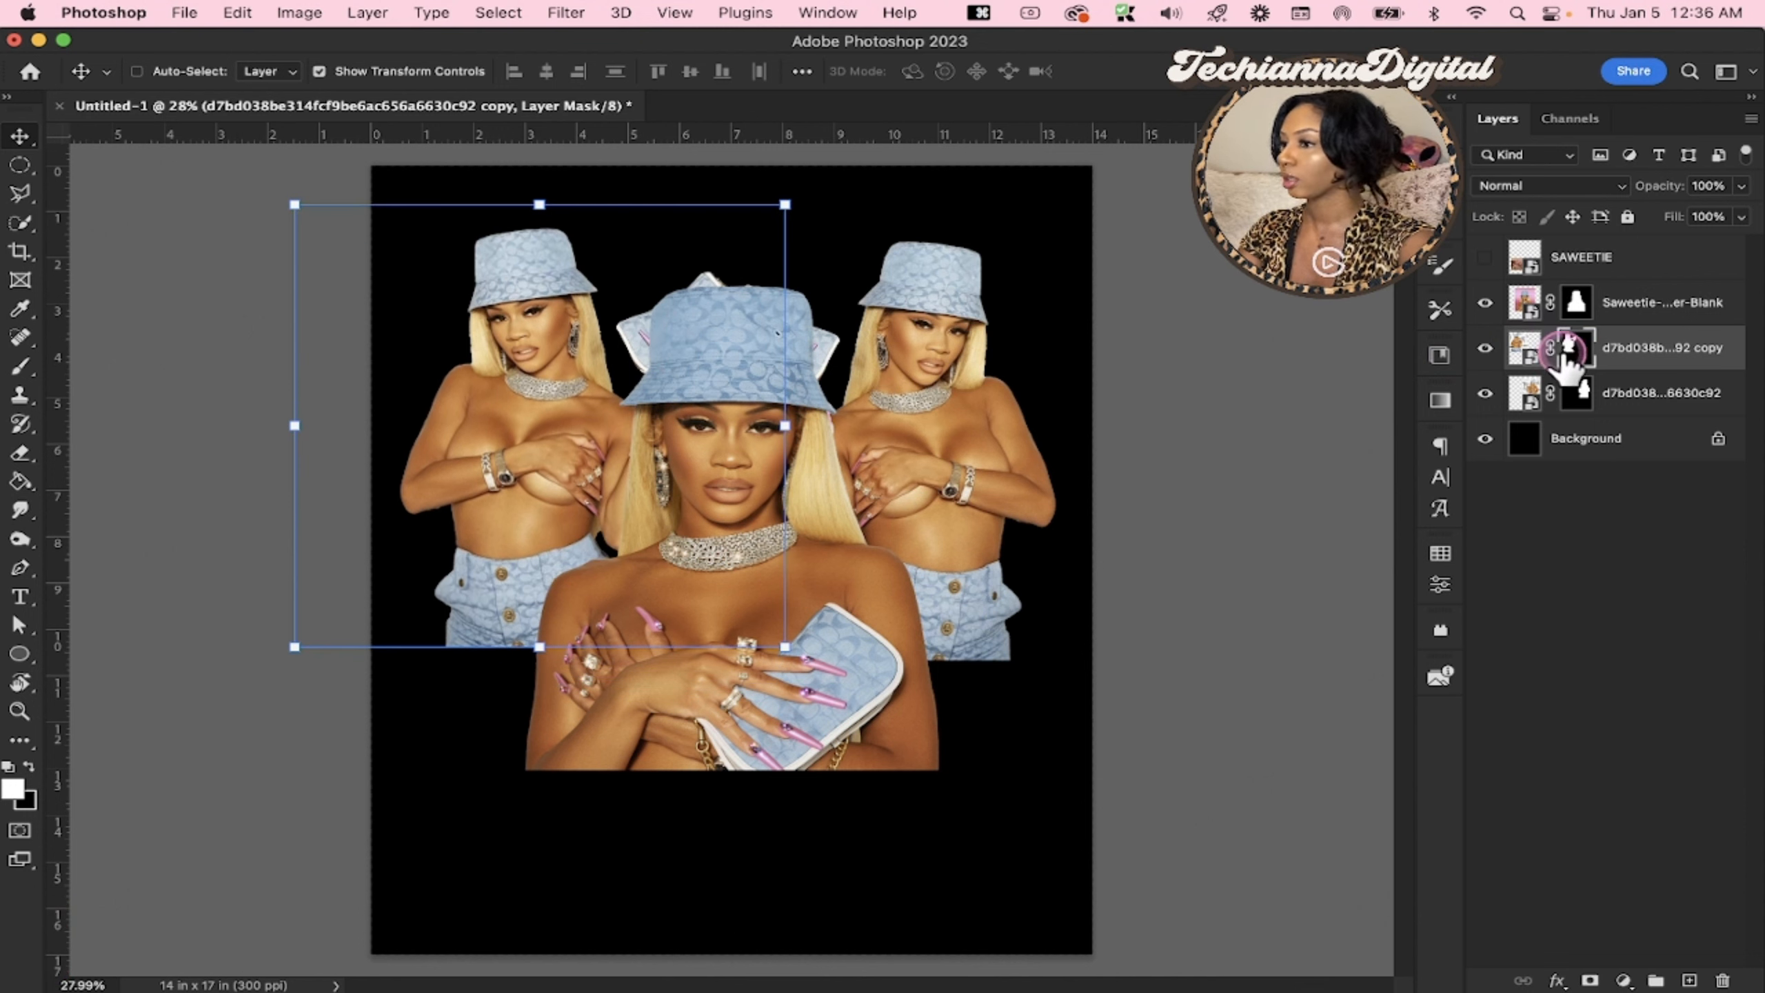
Erase the purse remnants beside and above the central hat on the mirrored copy's layer mask, enlarging the eraser to 175
{"action": "key", "text": "e"}
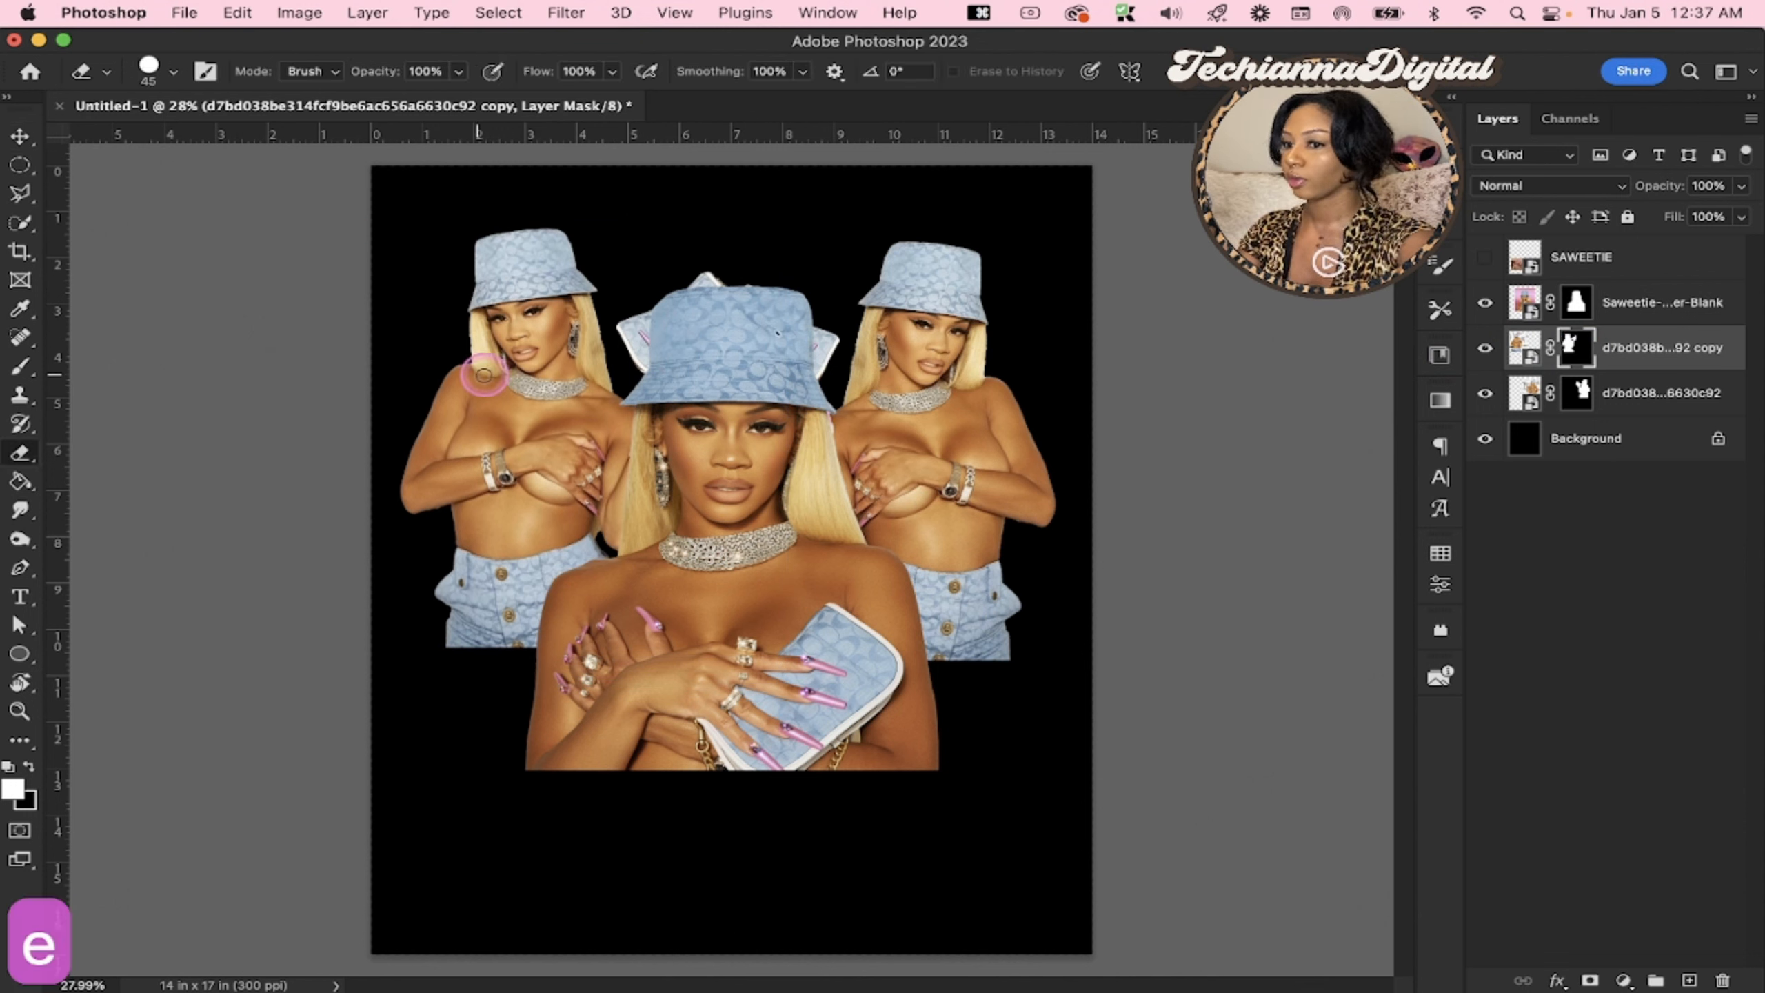
{"action": "key", "text": "bracketright"}
{"action": "key", "text": "bracketright"}
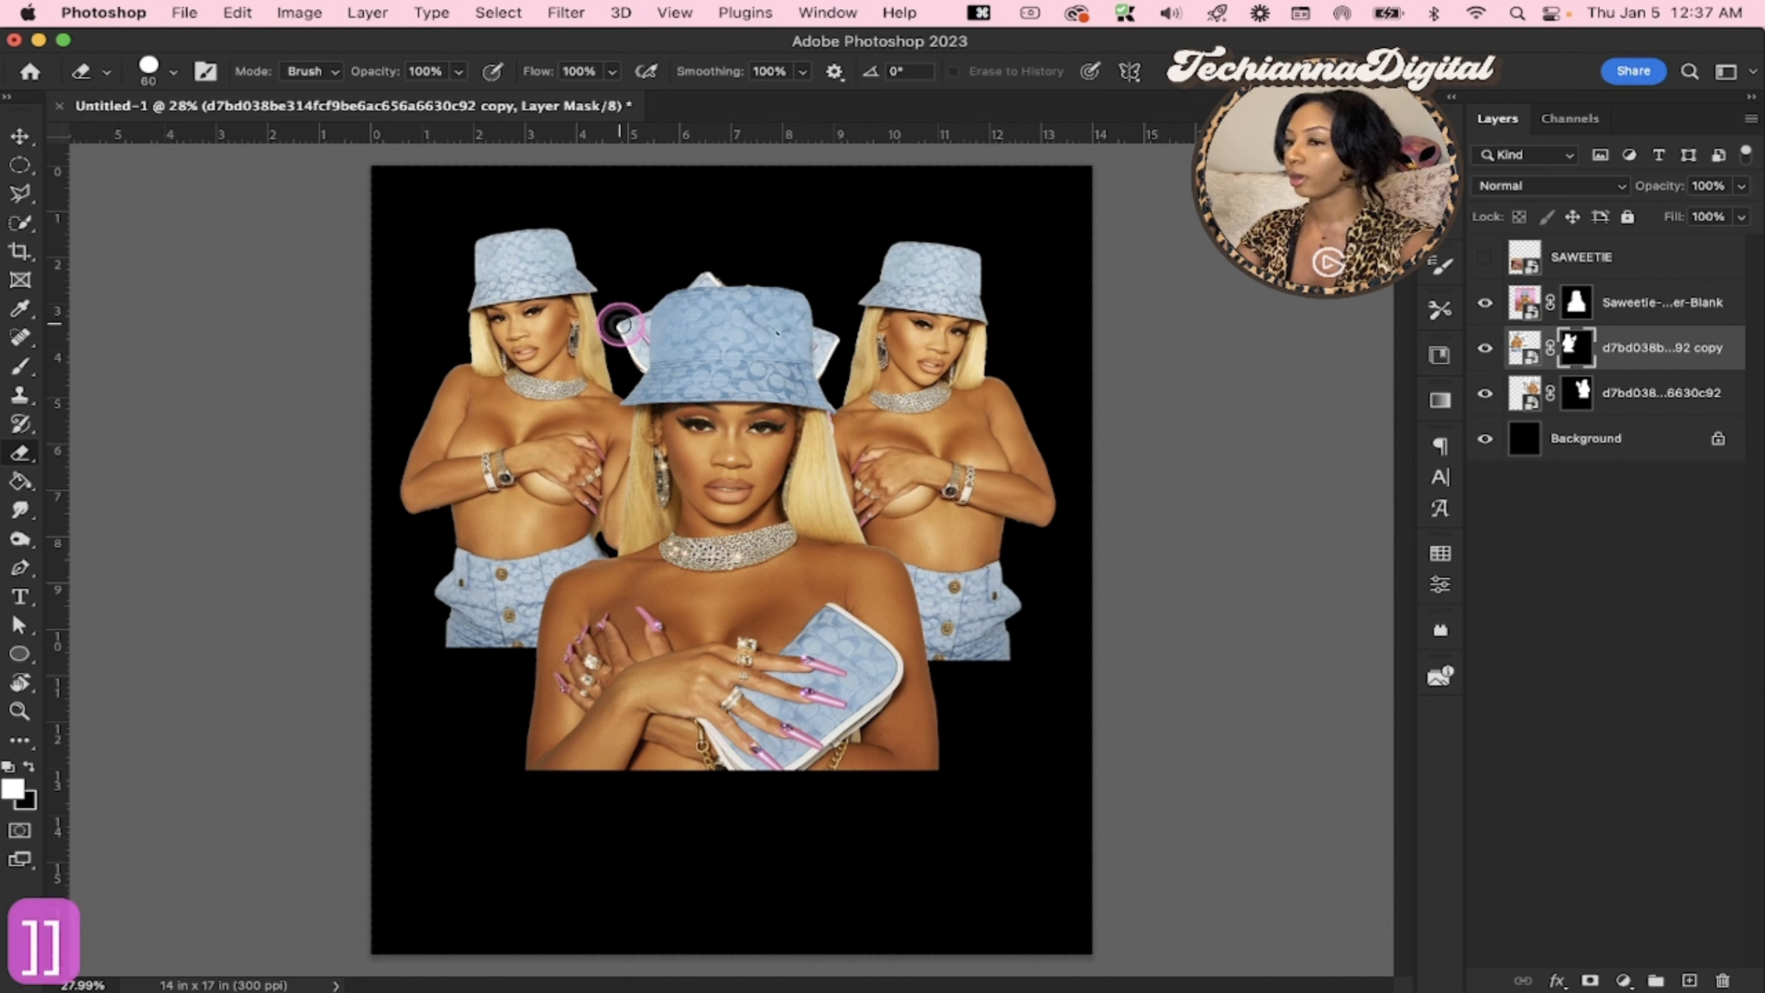
{"action": "left_click", "coordinate": [621, 316]}
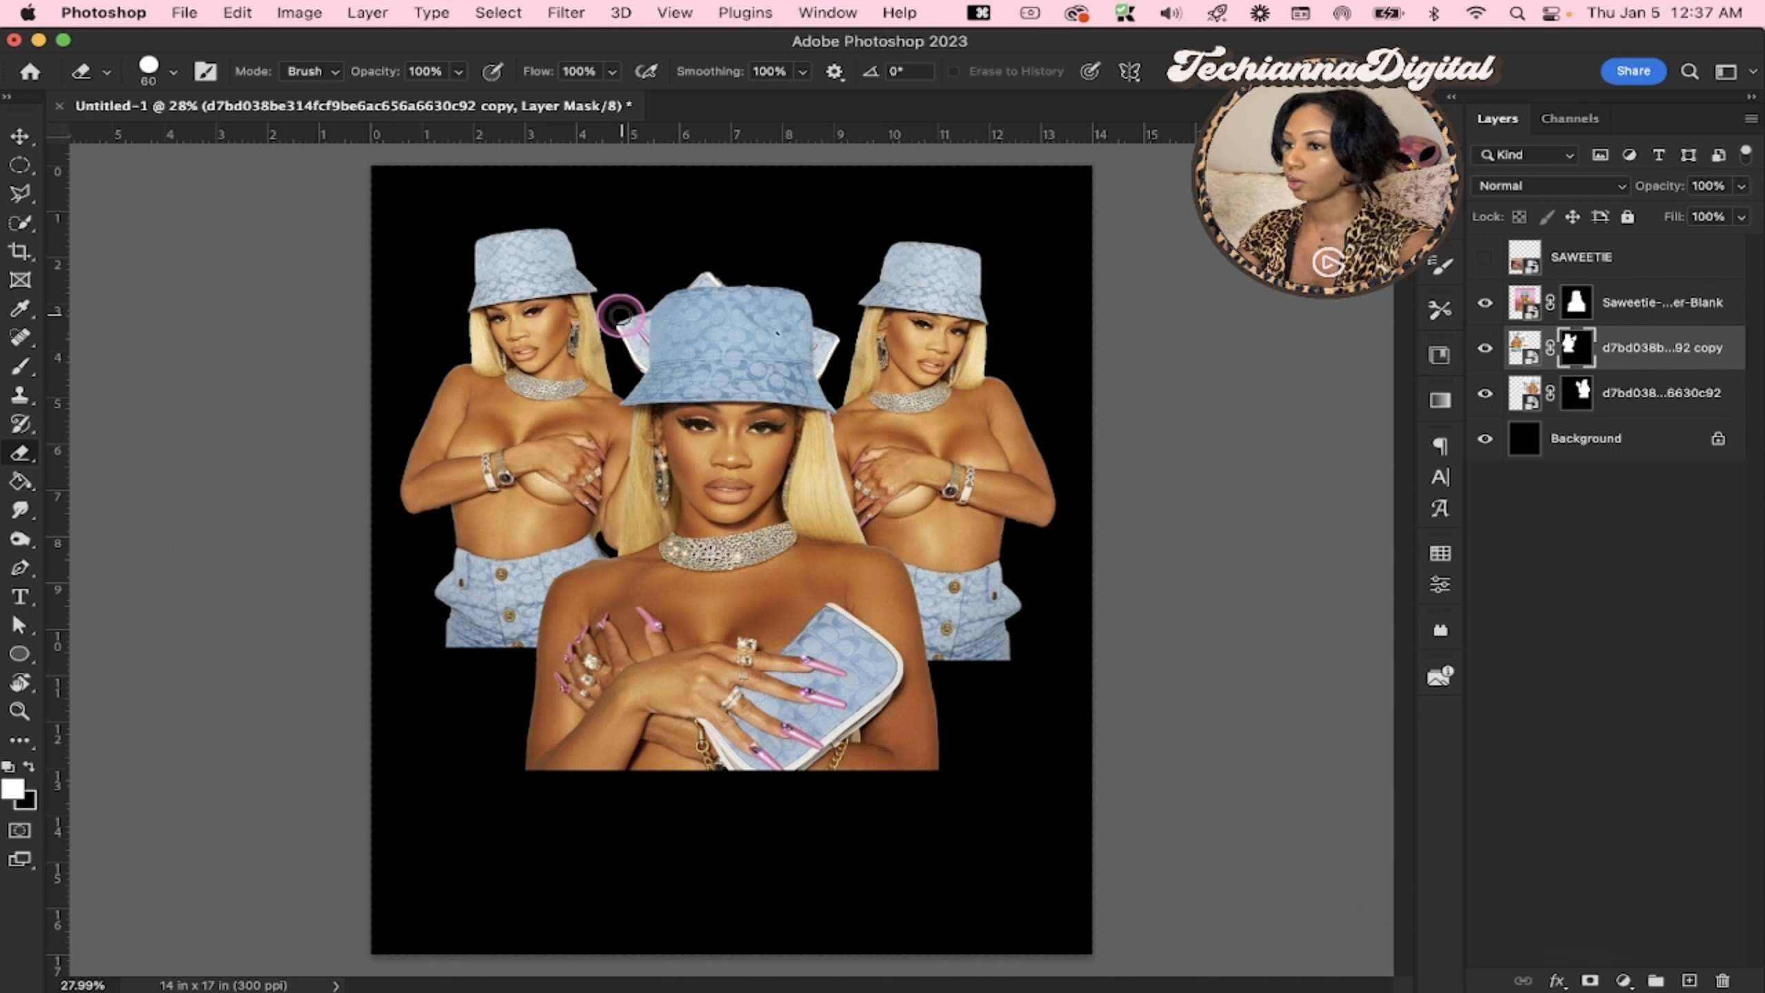
{"action": "key", "text": "bracketright"}
{"action": "key", "text": "bracketright"}
{"action": "key", "text": "bracketright"}
{"action": "key", "text": "bracketright"}
{"action": "key", "text": "bracketright"}
{"action": "key", "text": "bracketright"}
{"action": "key", "text": "bracketright"}
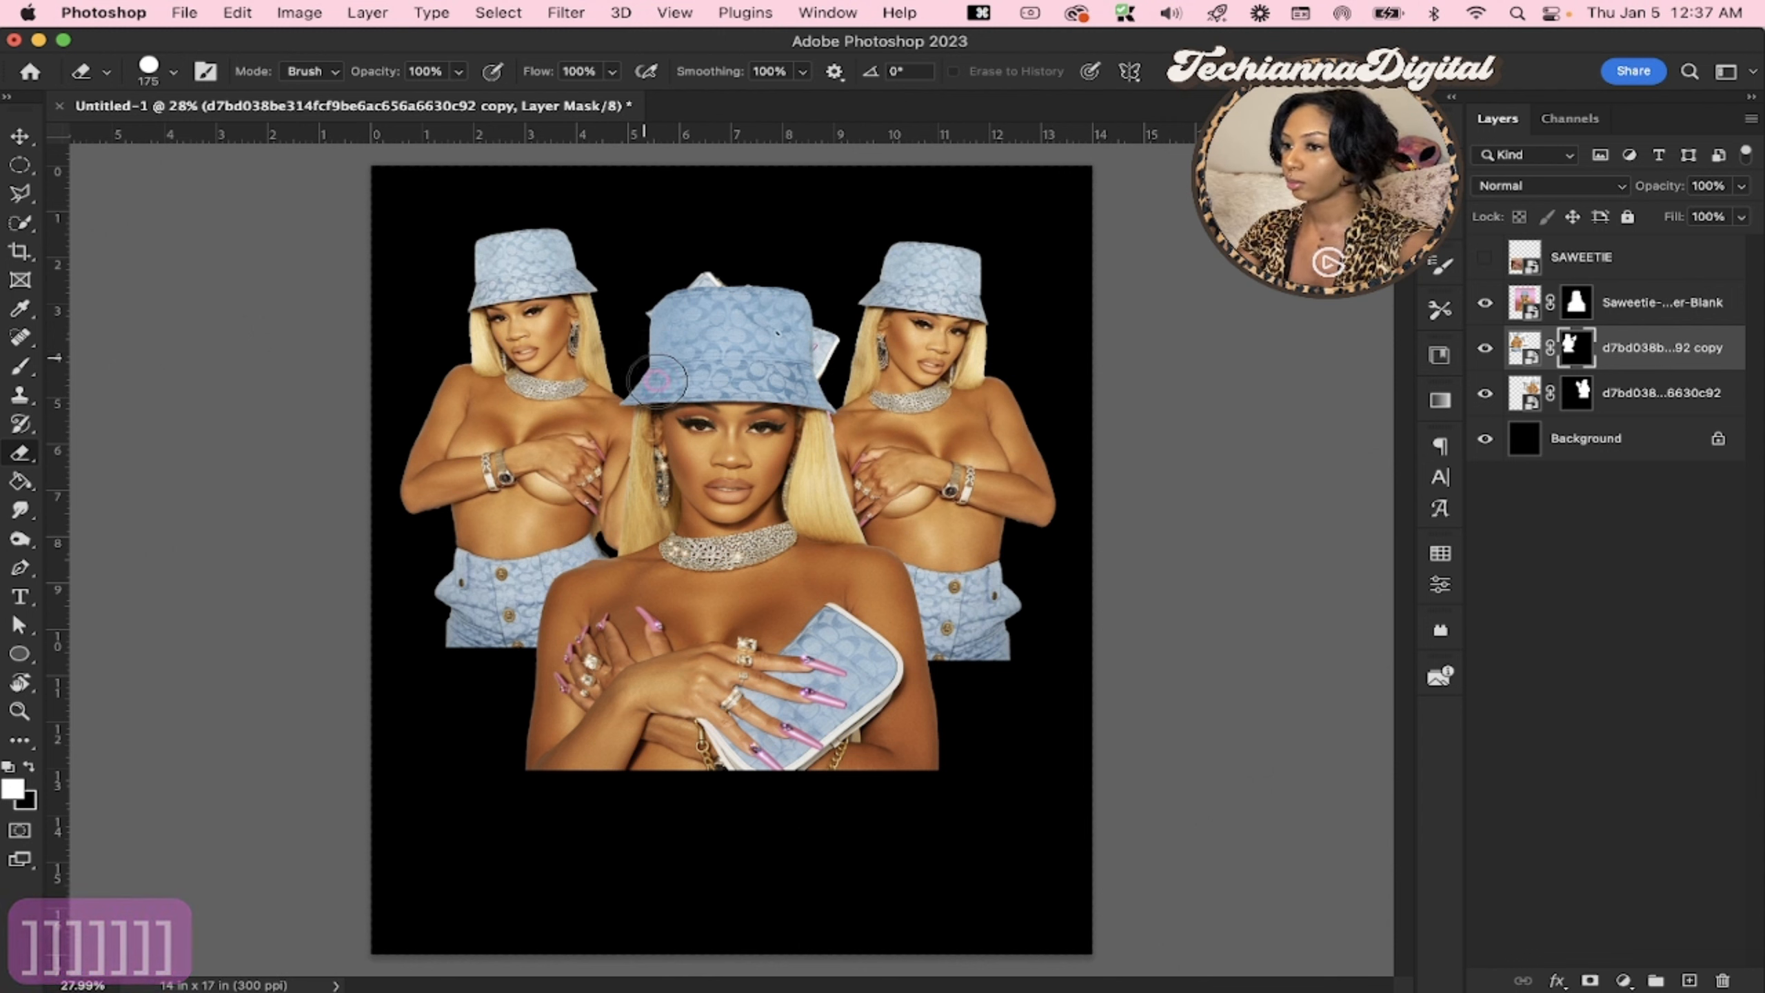
{"action": "left_click_drag", "start_coordinate": [709, 267], "coordinate": [667, 332]}
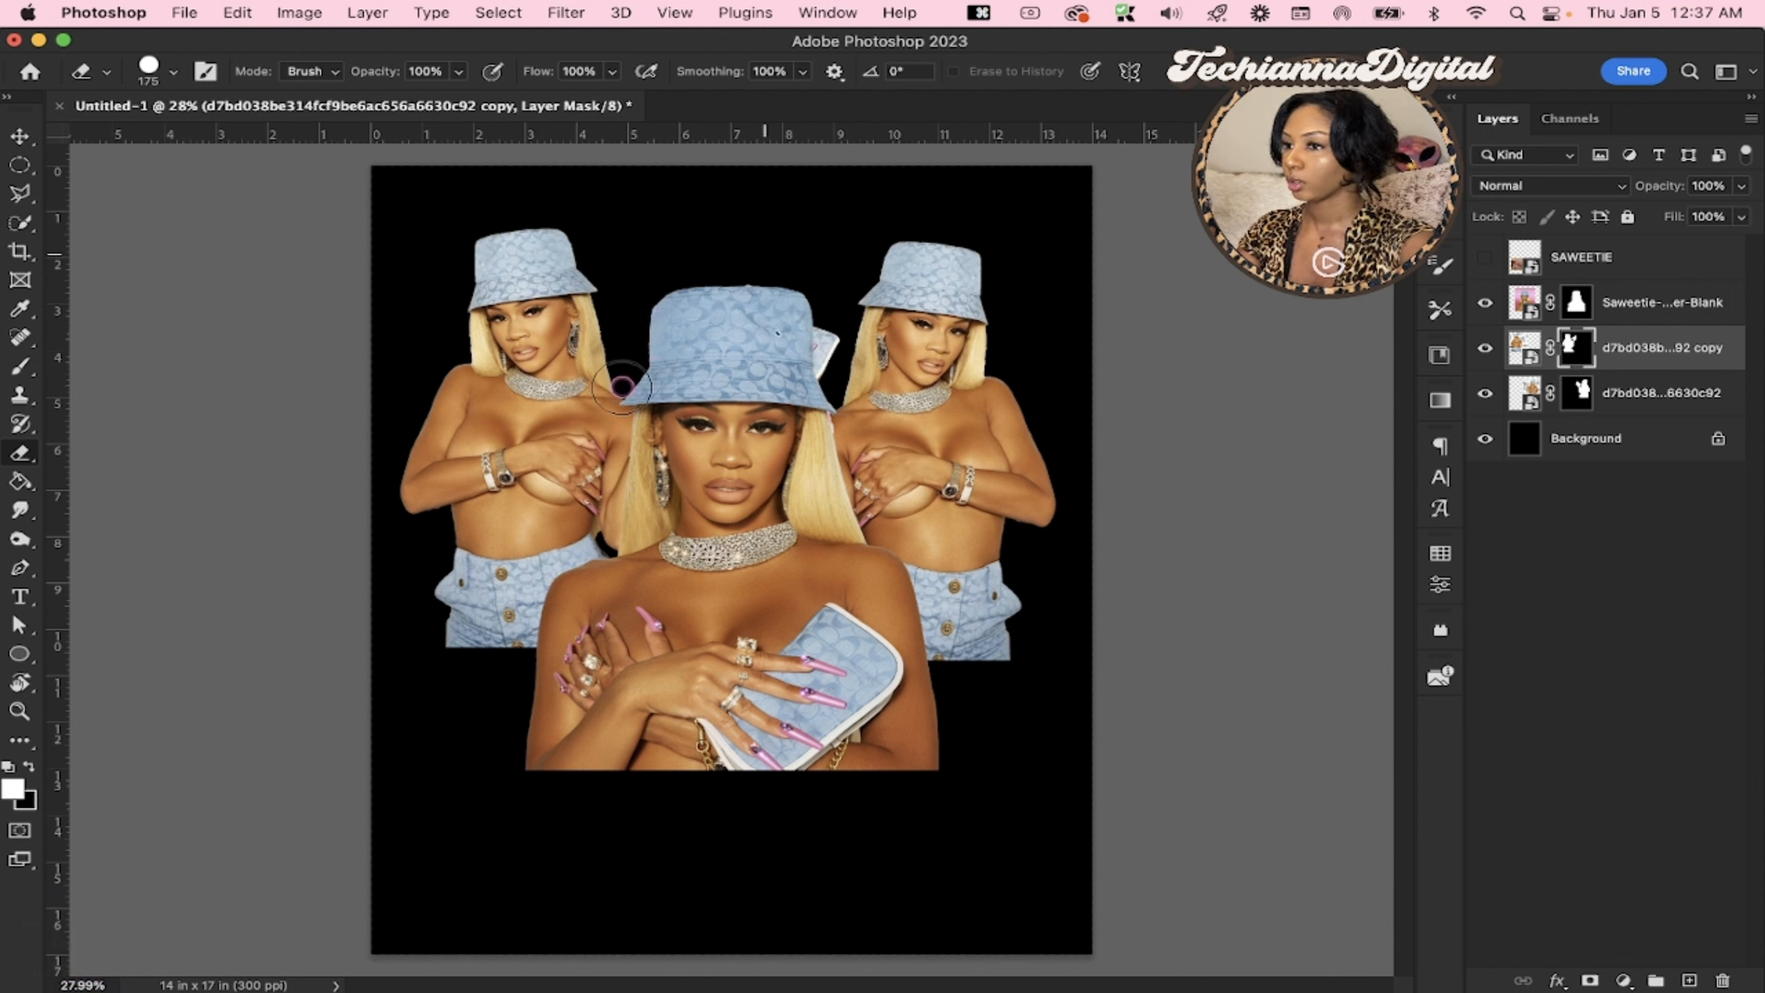
Erase the purse remnant beside the central hat on the original cutout's layer mask
{"action": "left_click", "coordinate": [1577, 393]}
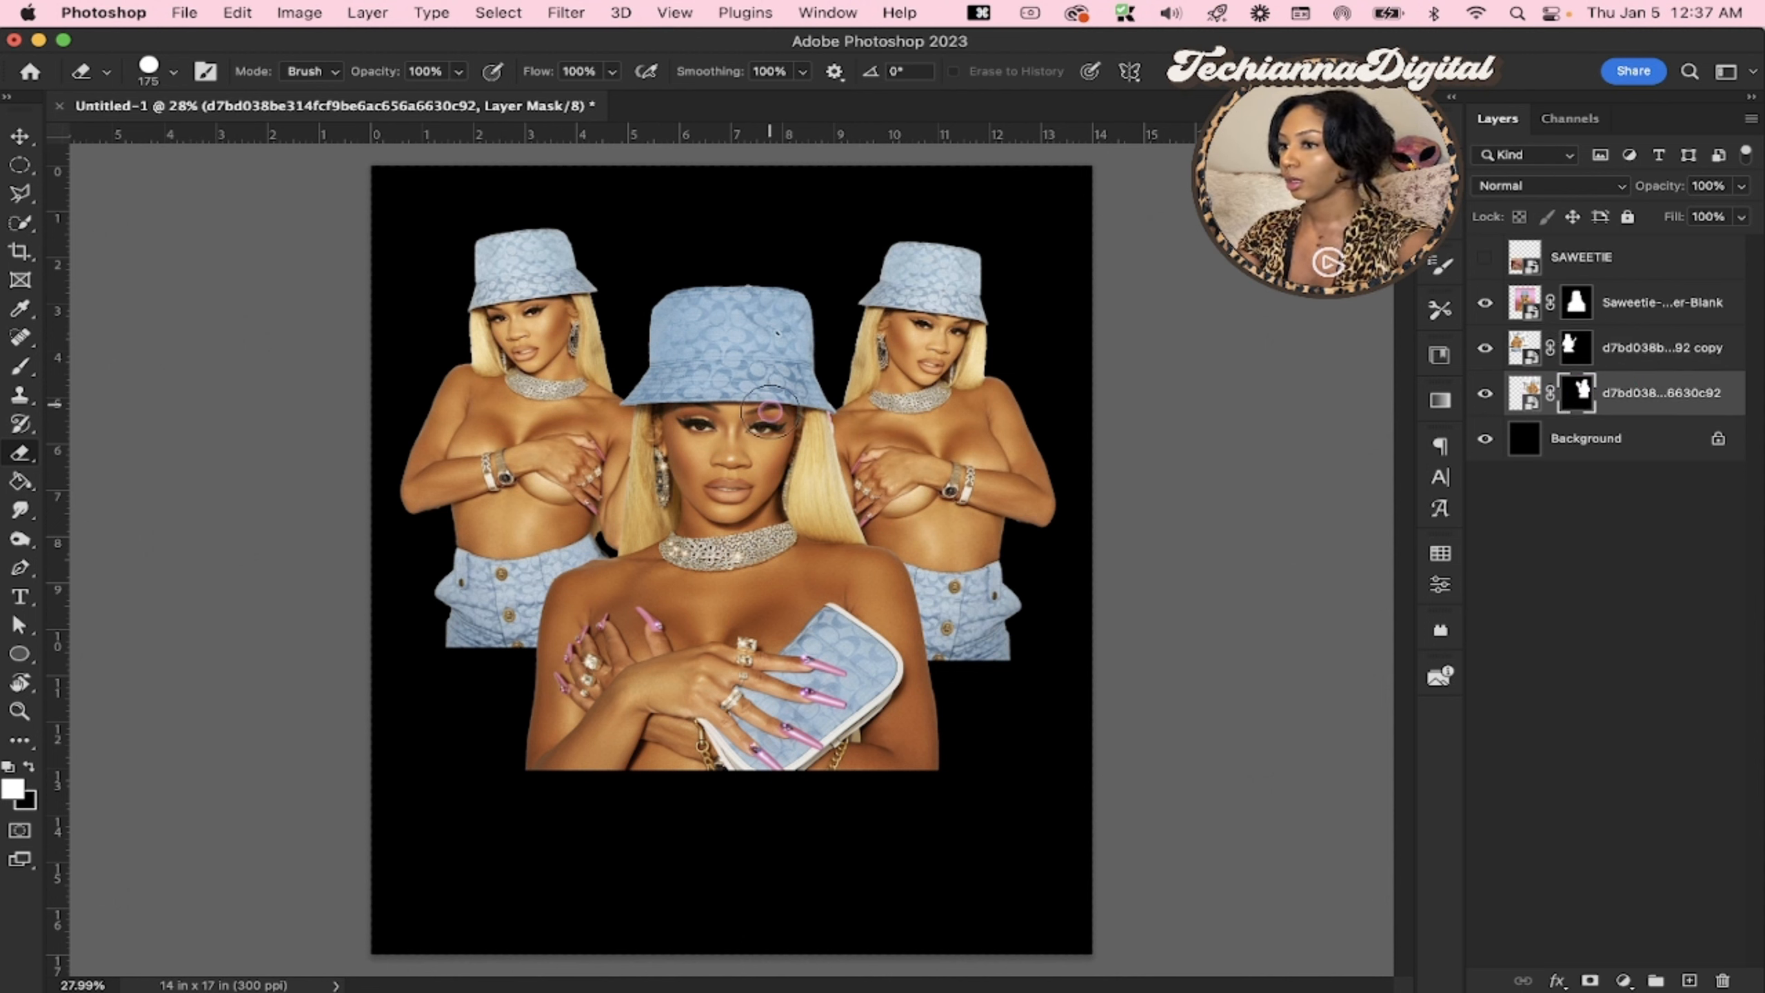
{"action": "left_click_drag", "start_coordinate": [768, 283], "coordinate": [752, 348]}
{"action": "left_click", "coordinate": [773, 273]}
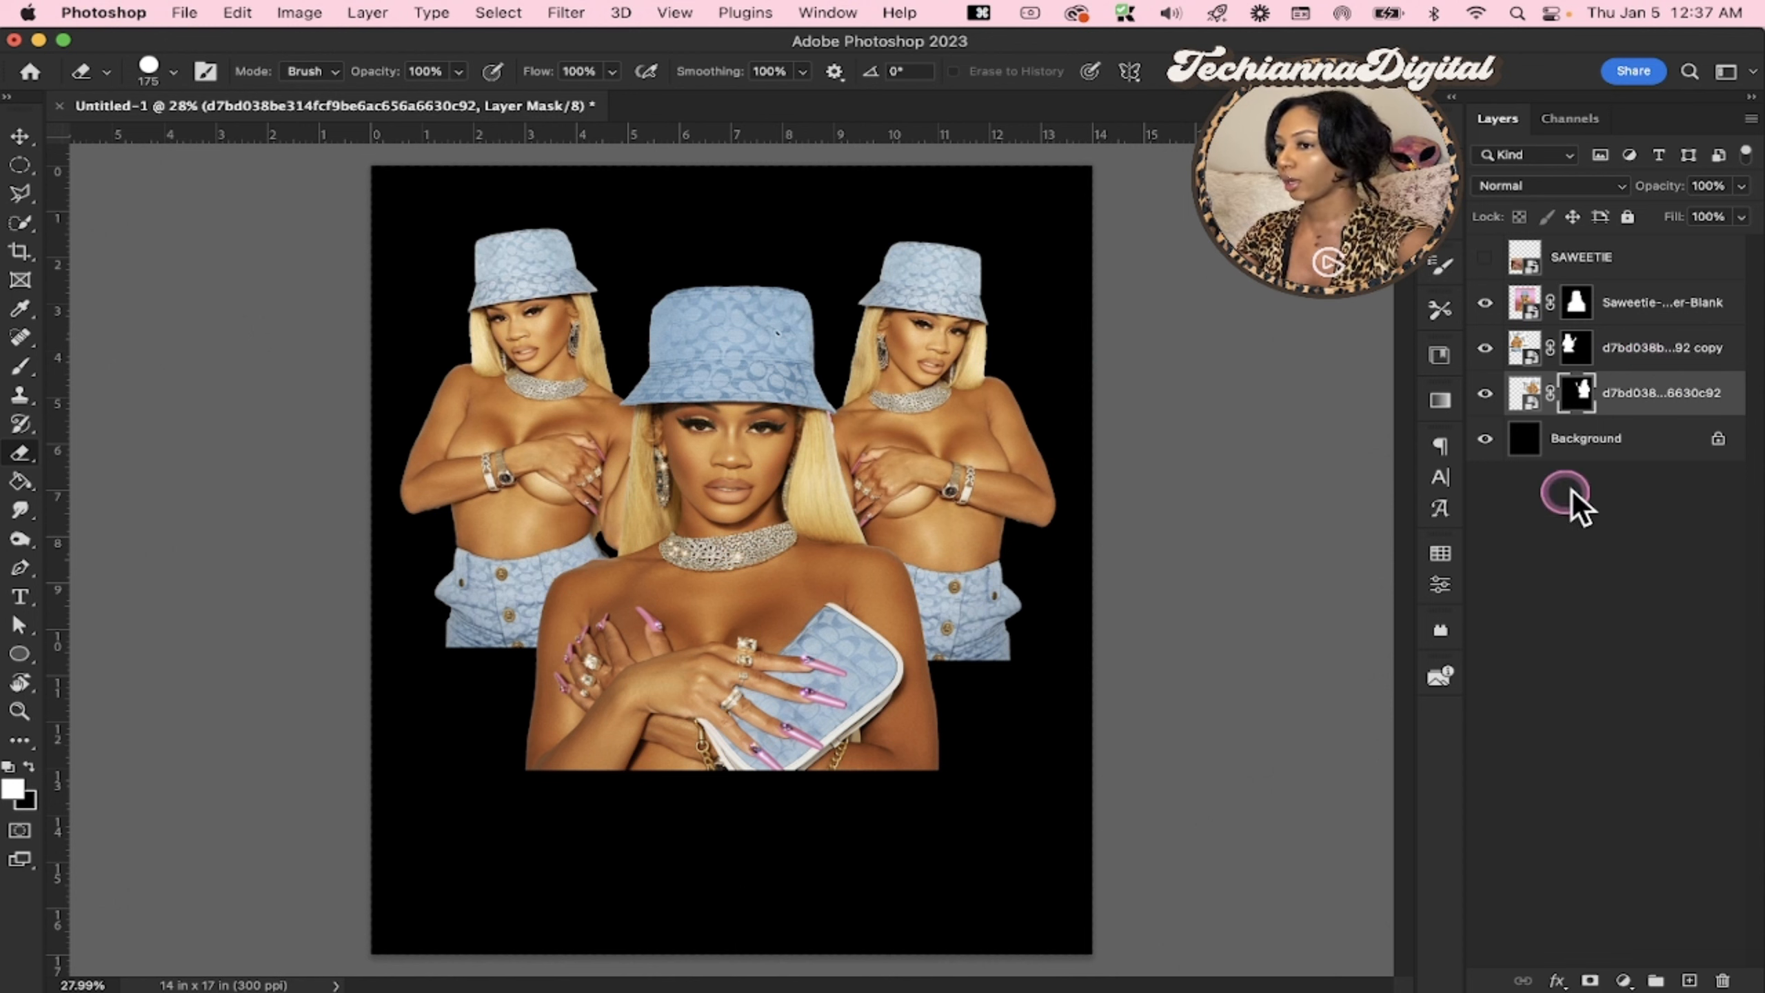
Align the top edges of the original and mirrored cutouts and shift both slightly up and right
{"action": "left_click", "coordinate": [1653, 374]}
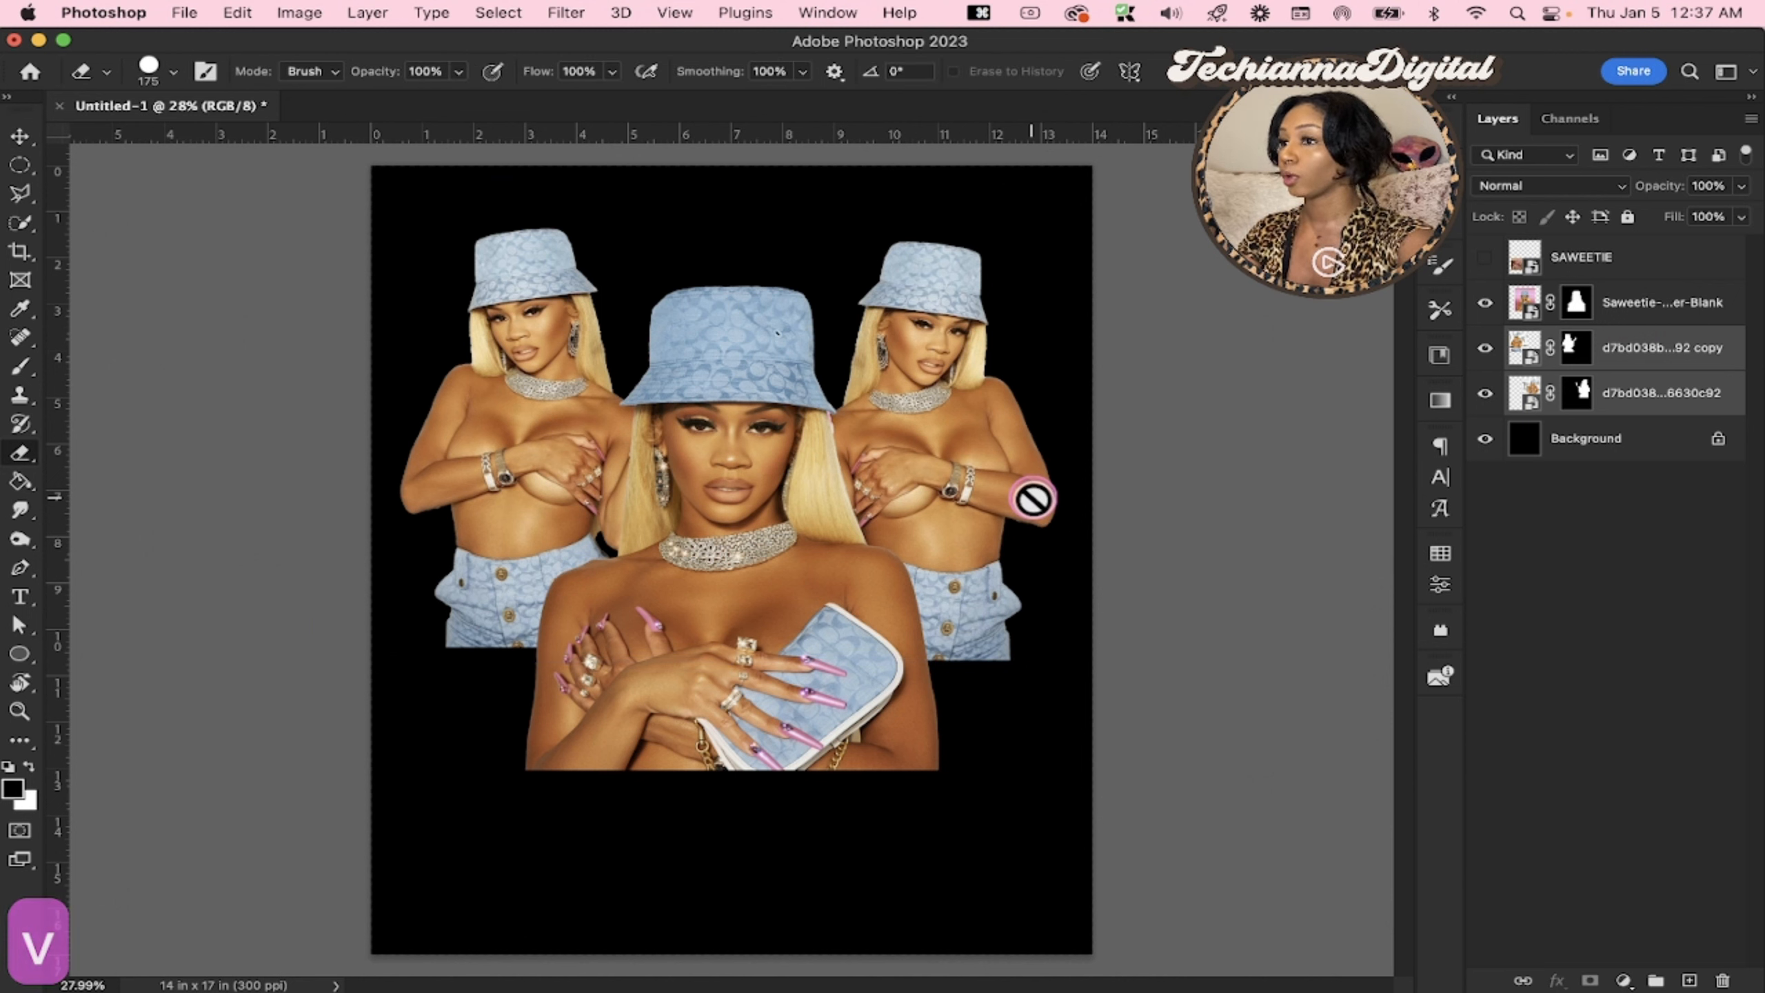
{"action": "key", "text": "v"}
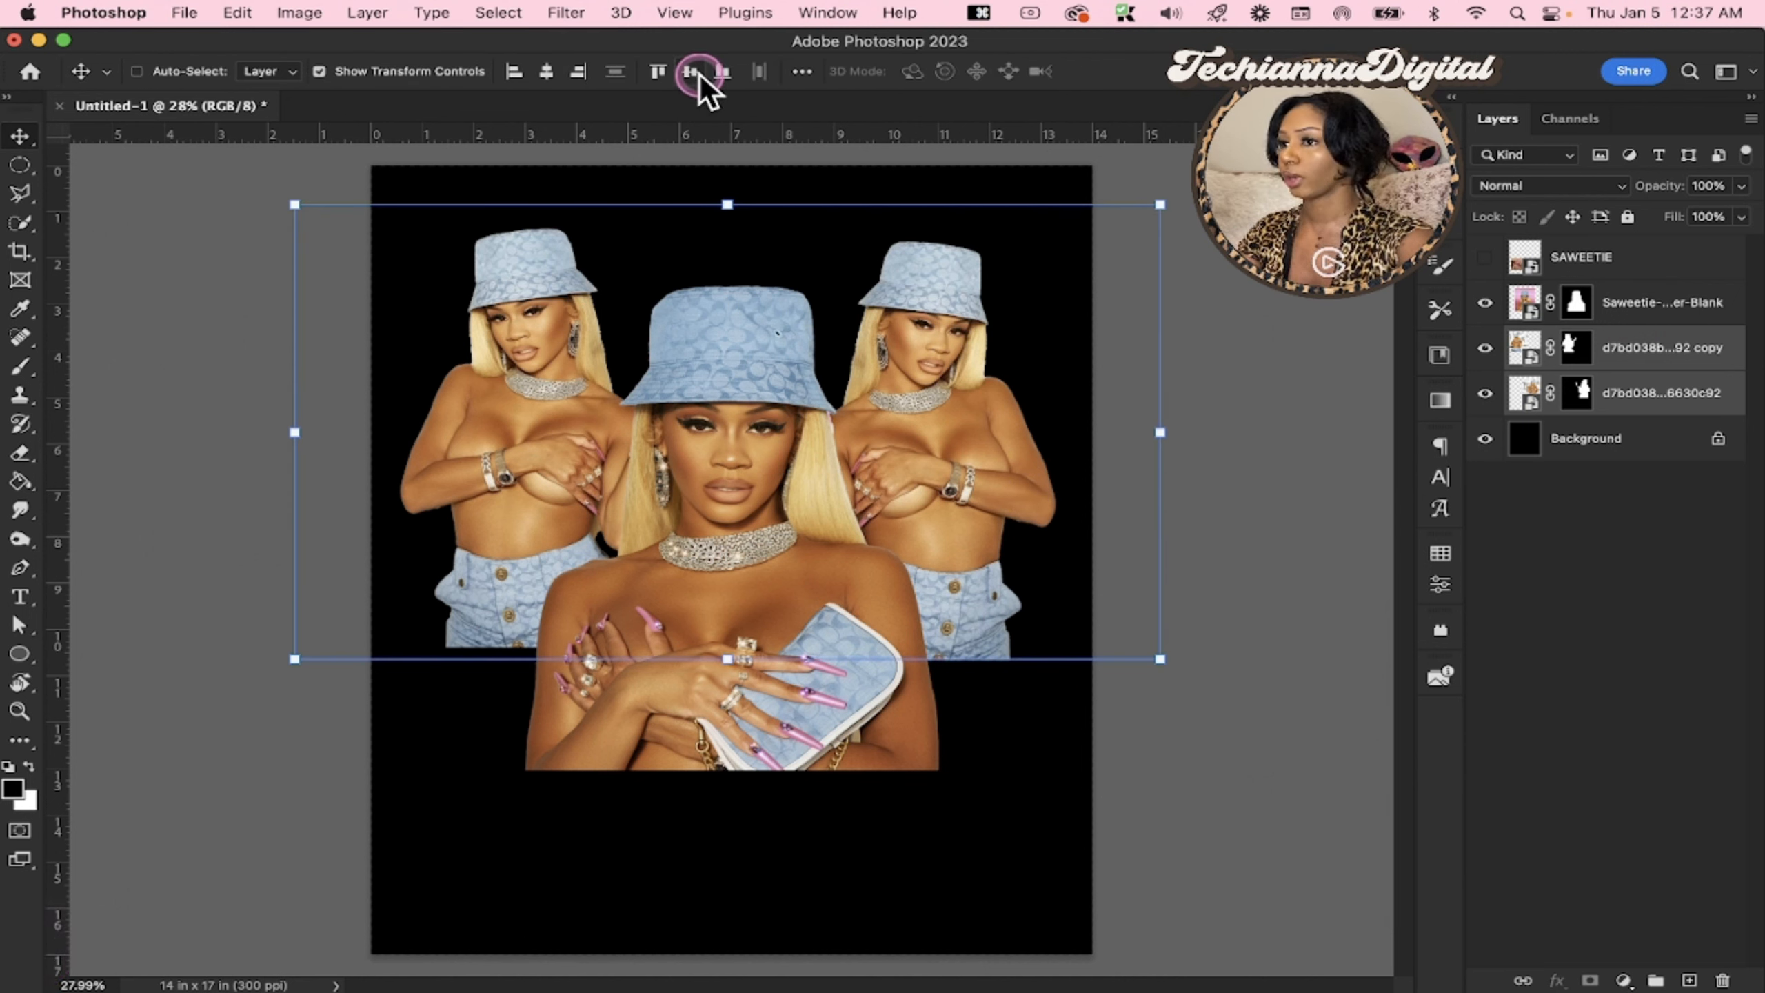
{"action": "left_click", "coordinate": [657, 71]}
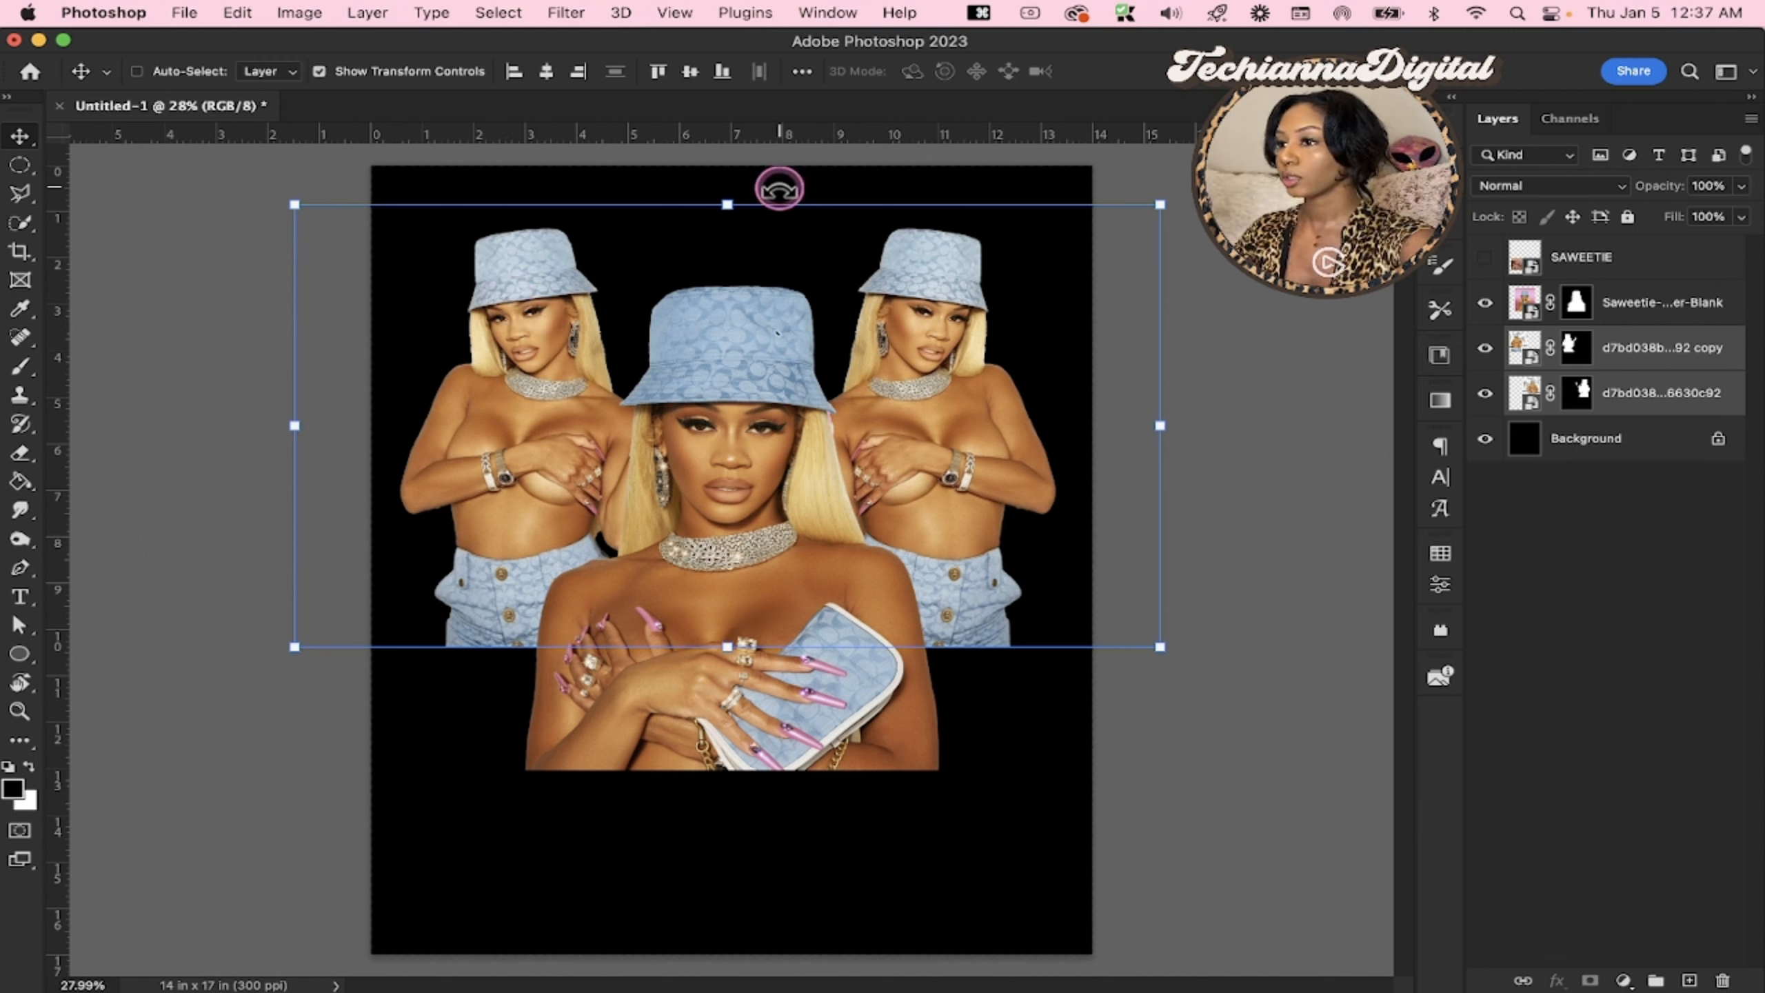
{"action": "mouse_move", "coordinate": [868, 404]}
{"action": "left_mouse_down"}
{"action": "mouse_move", "coordinate": [860, 418]}
{"action": "mouse_move", "coordinate": [855, 402]}
{"action": "left_mouse_up"}
{"action": "left_click", "coordinate": [1577, 518]}
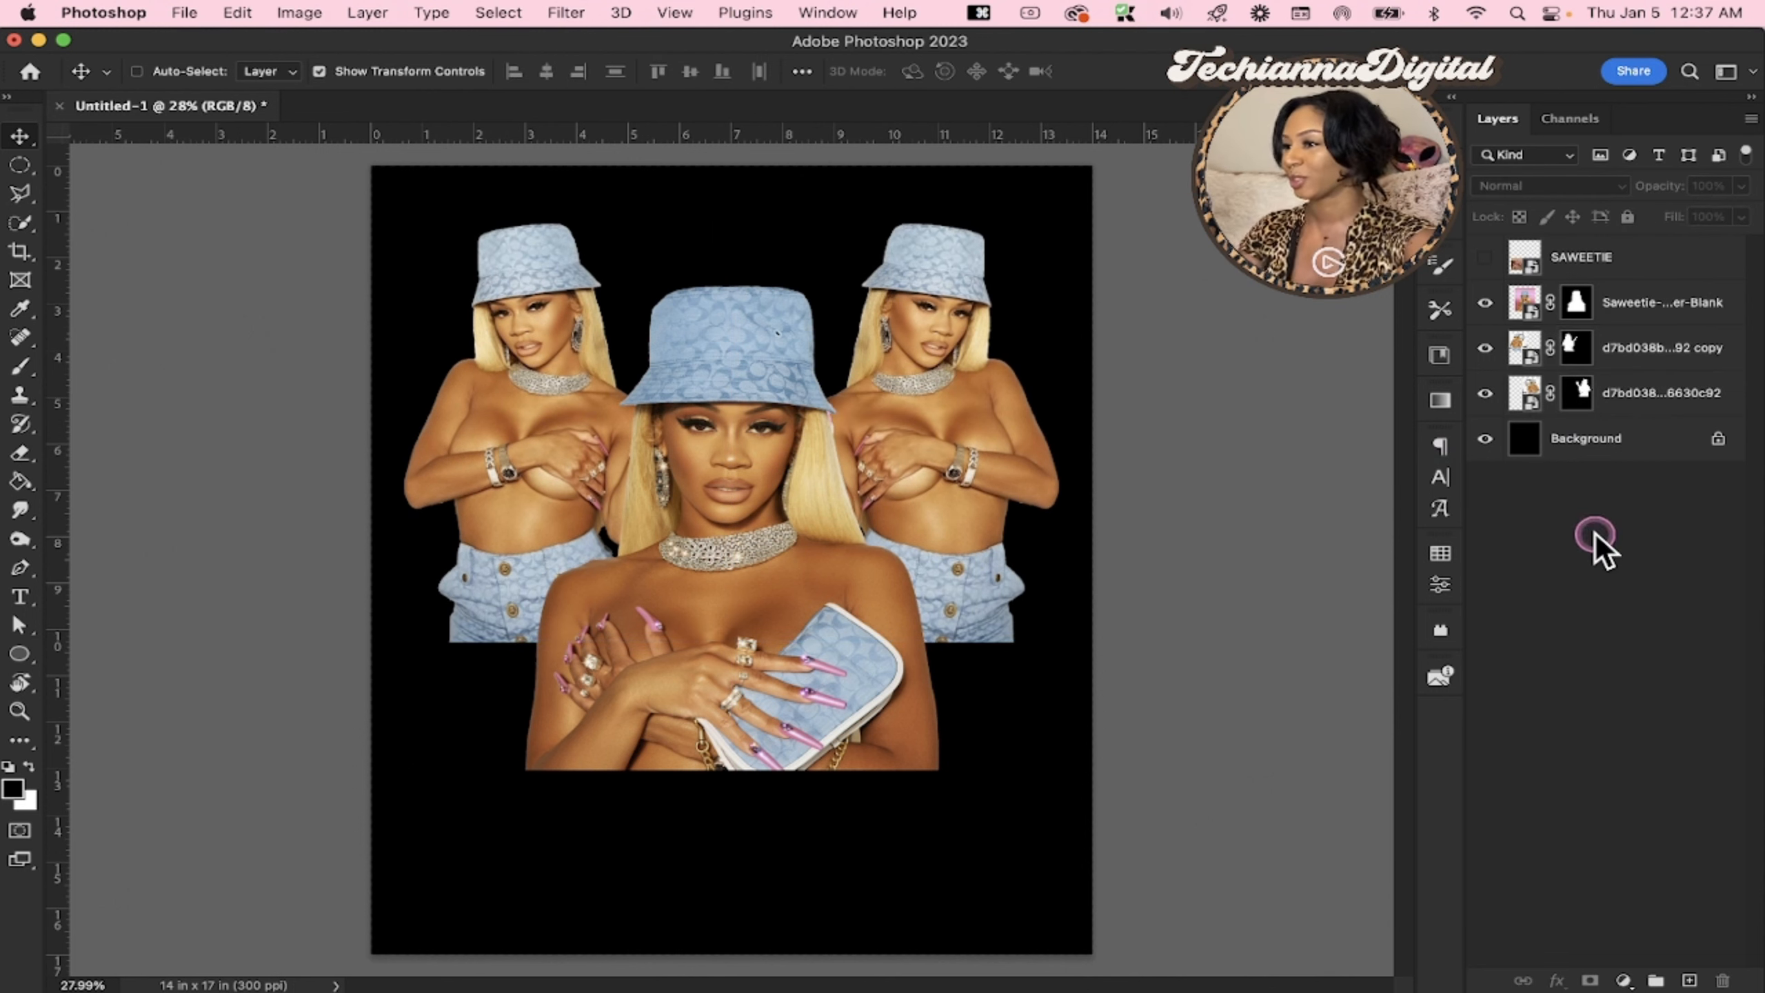
Group the original and mirrored cutout layers and name the group Twninnin
{"action": "left_click", "coordinate": [1625, 351]}
{"action": "left_click", "coordinate": [1627, 415], "text": "shift"}
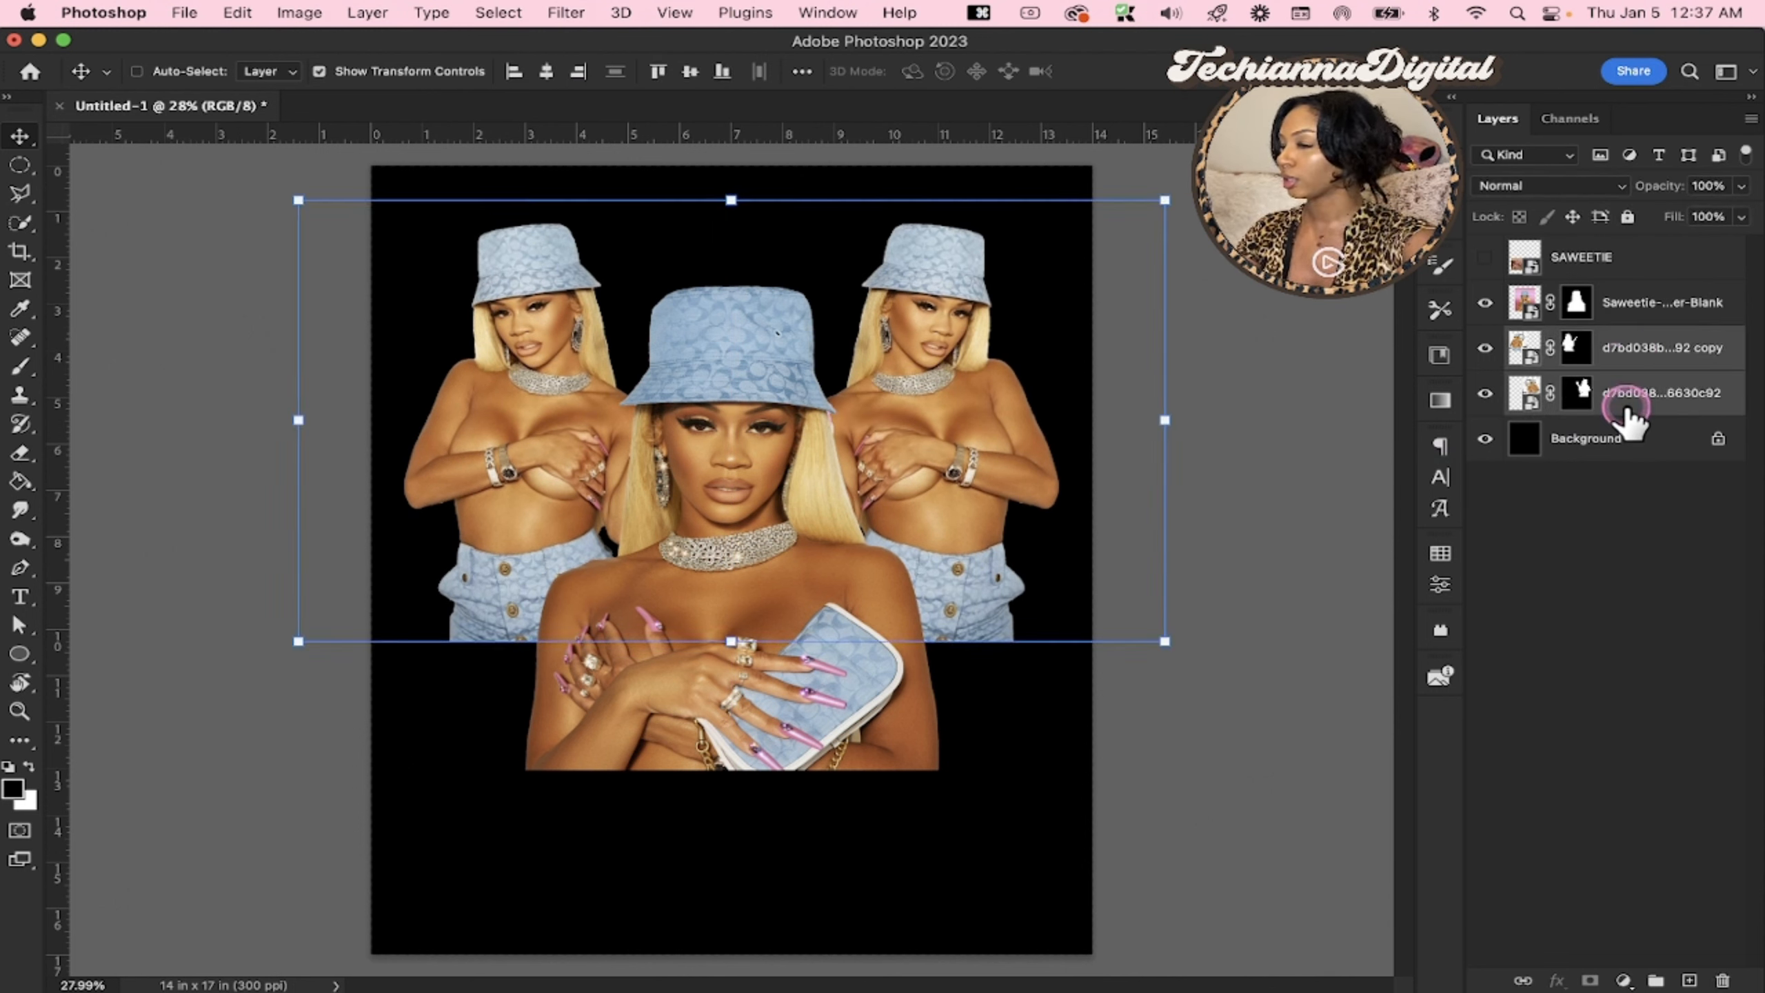
{"action": "key", "text": "cmd+g"}
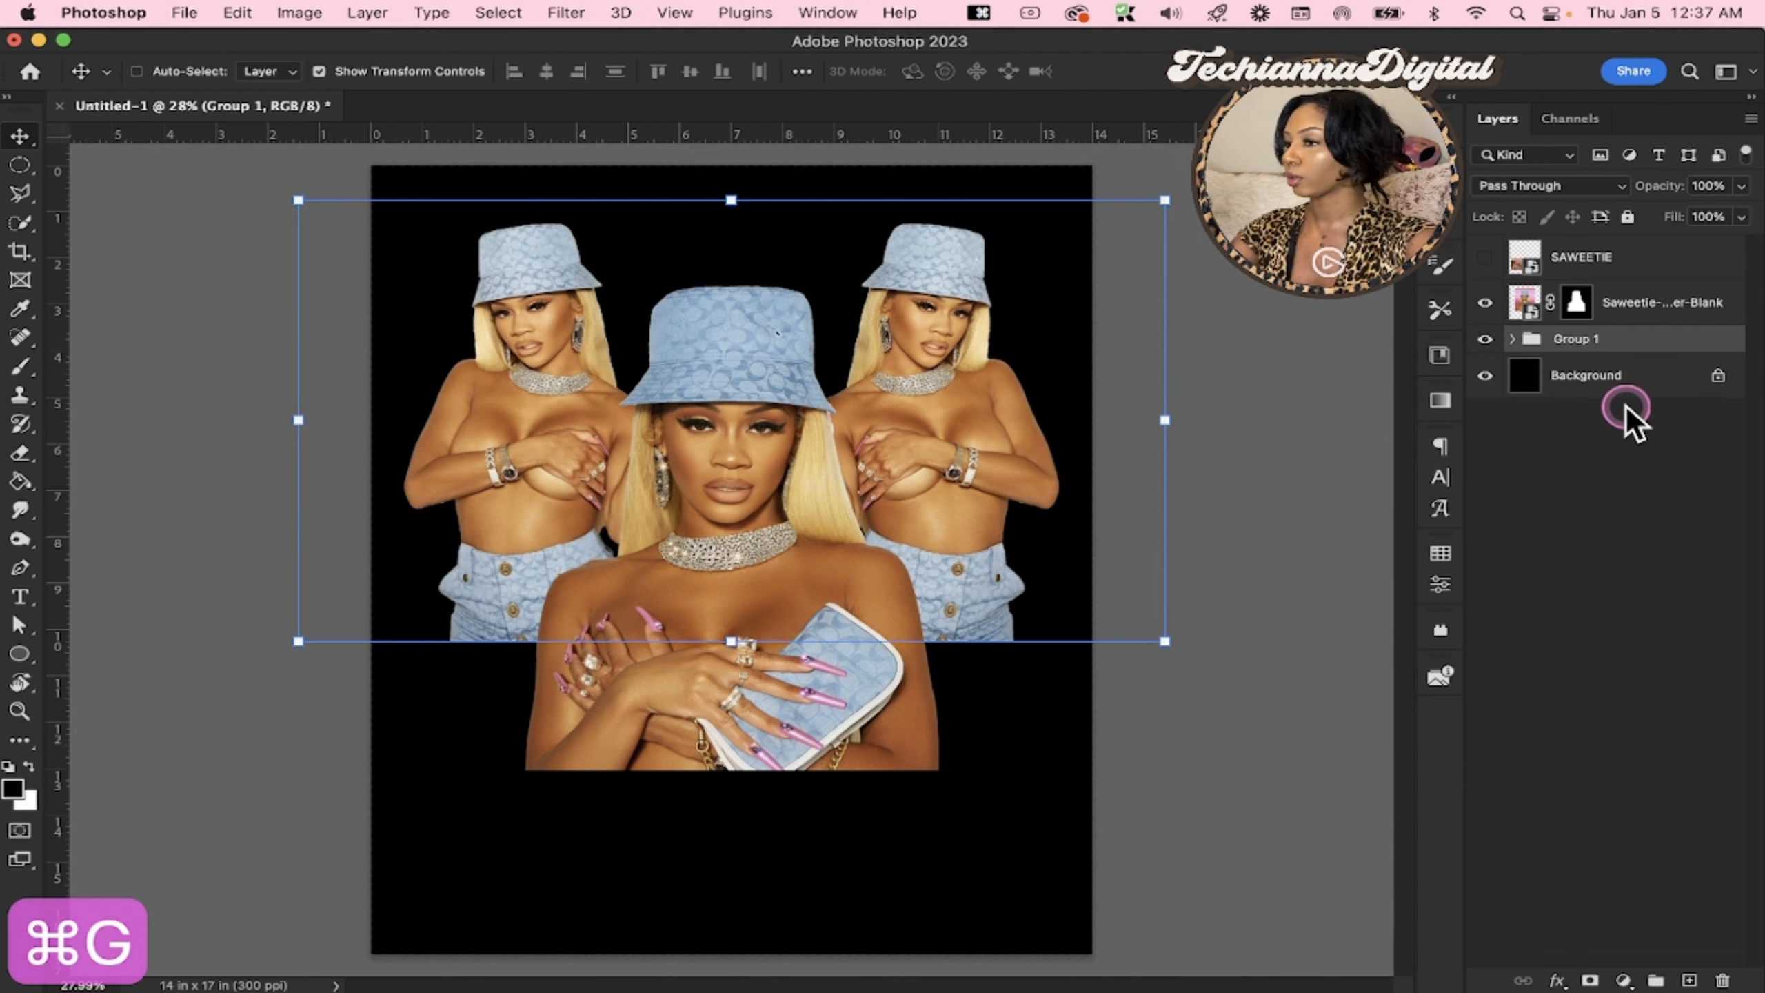
{"action": "double_click", "coordinate": [1598, 338]}
{"action": "type", "text": "Tw"}
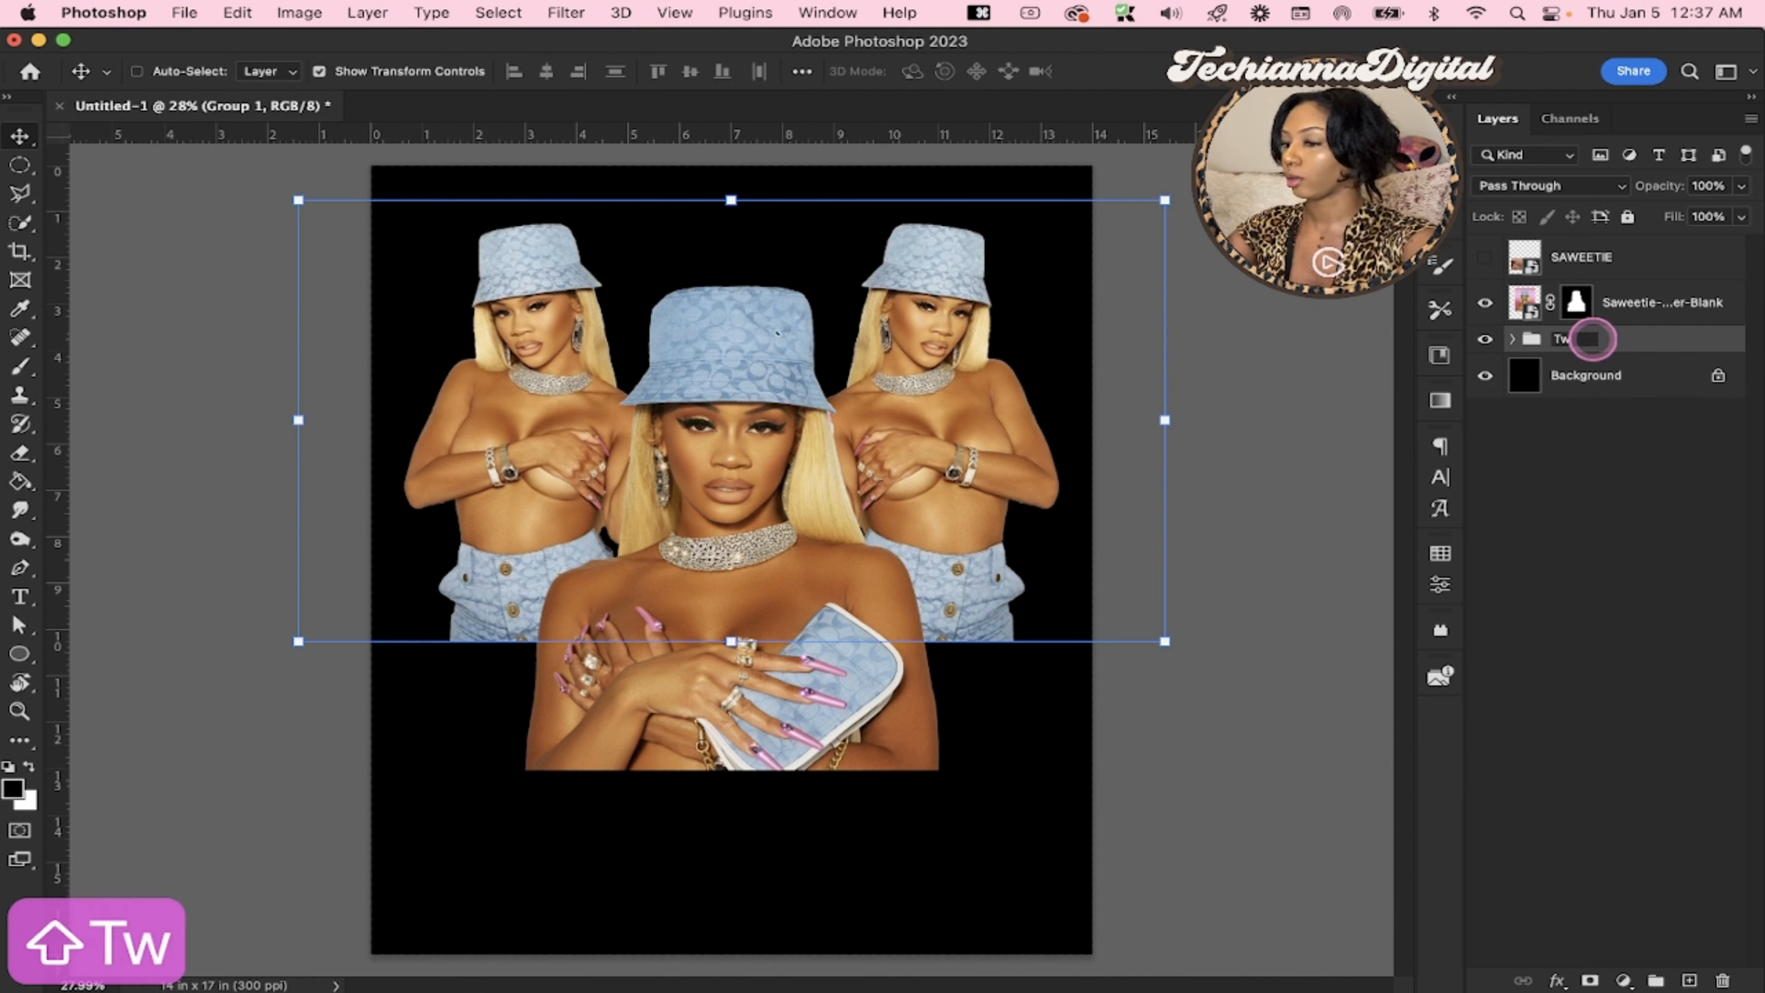
{"action": "type", "text": "ninninni"}
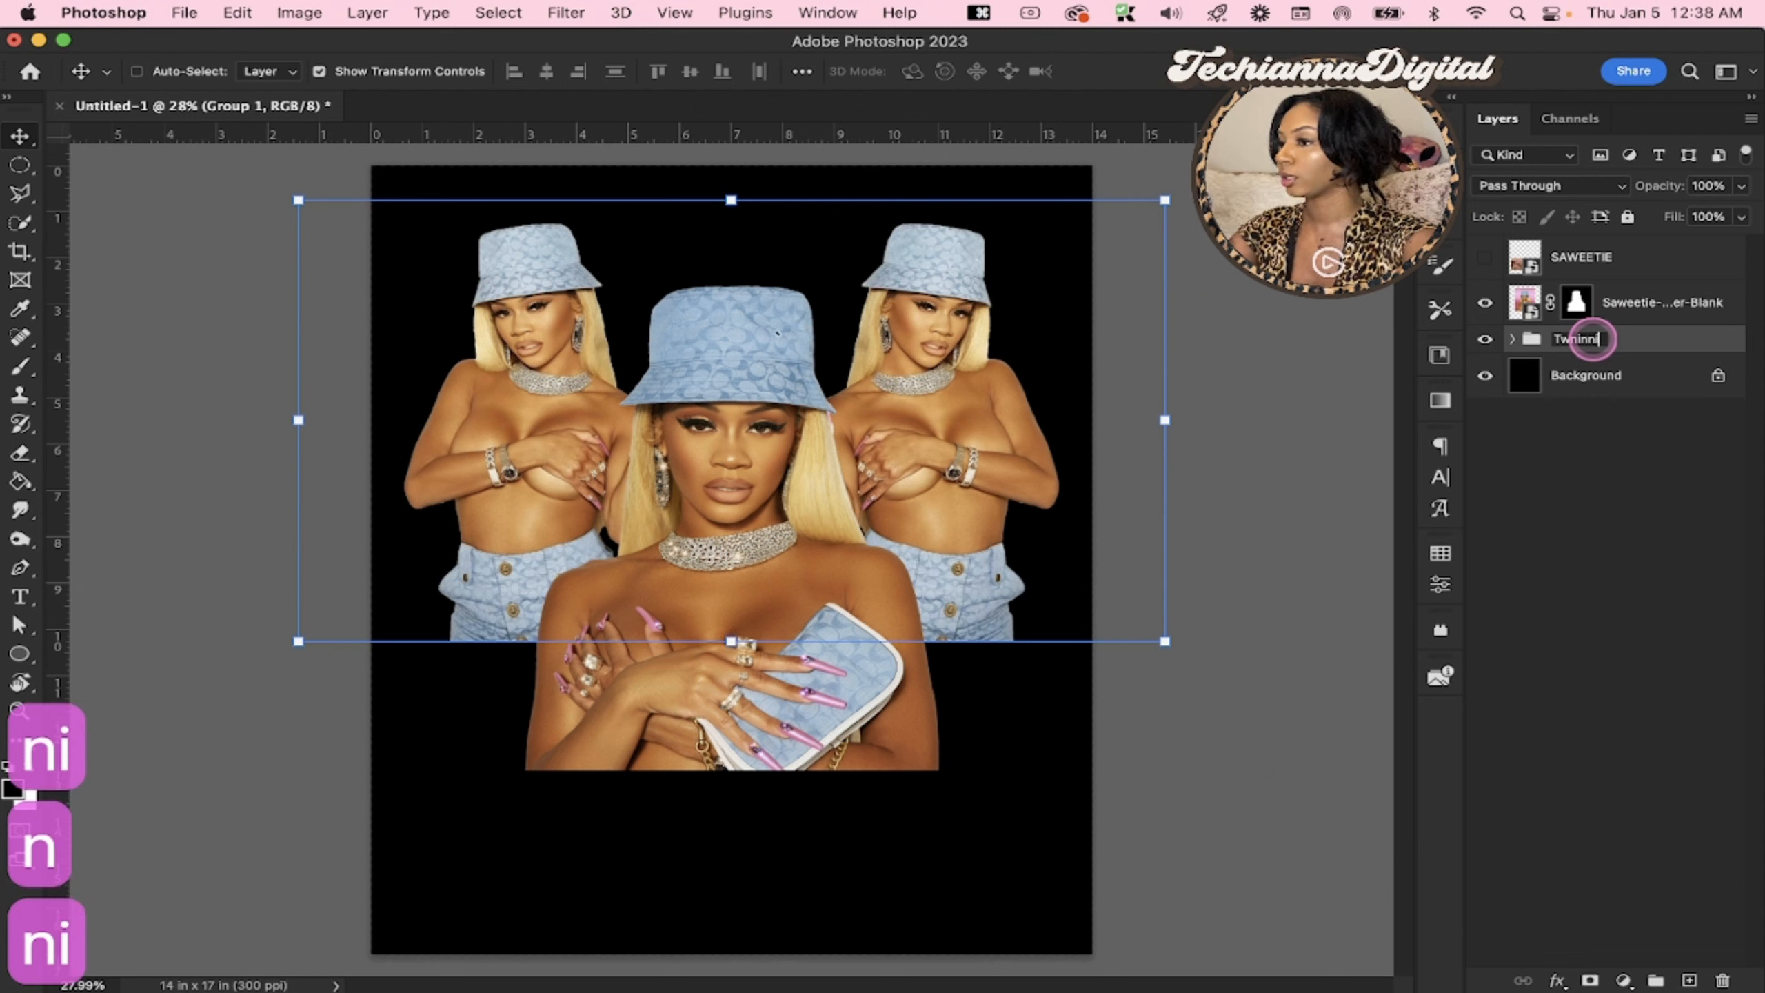
{"action": "key", "text": "Return"}
{"action": "left_click", "coordinate": [1647, 414]}
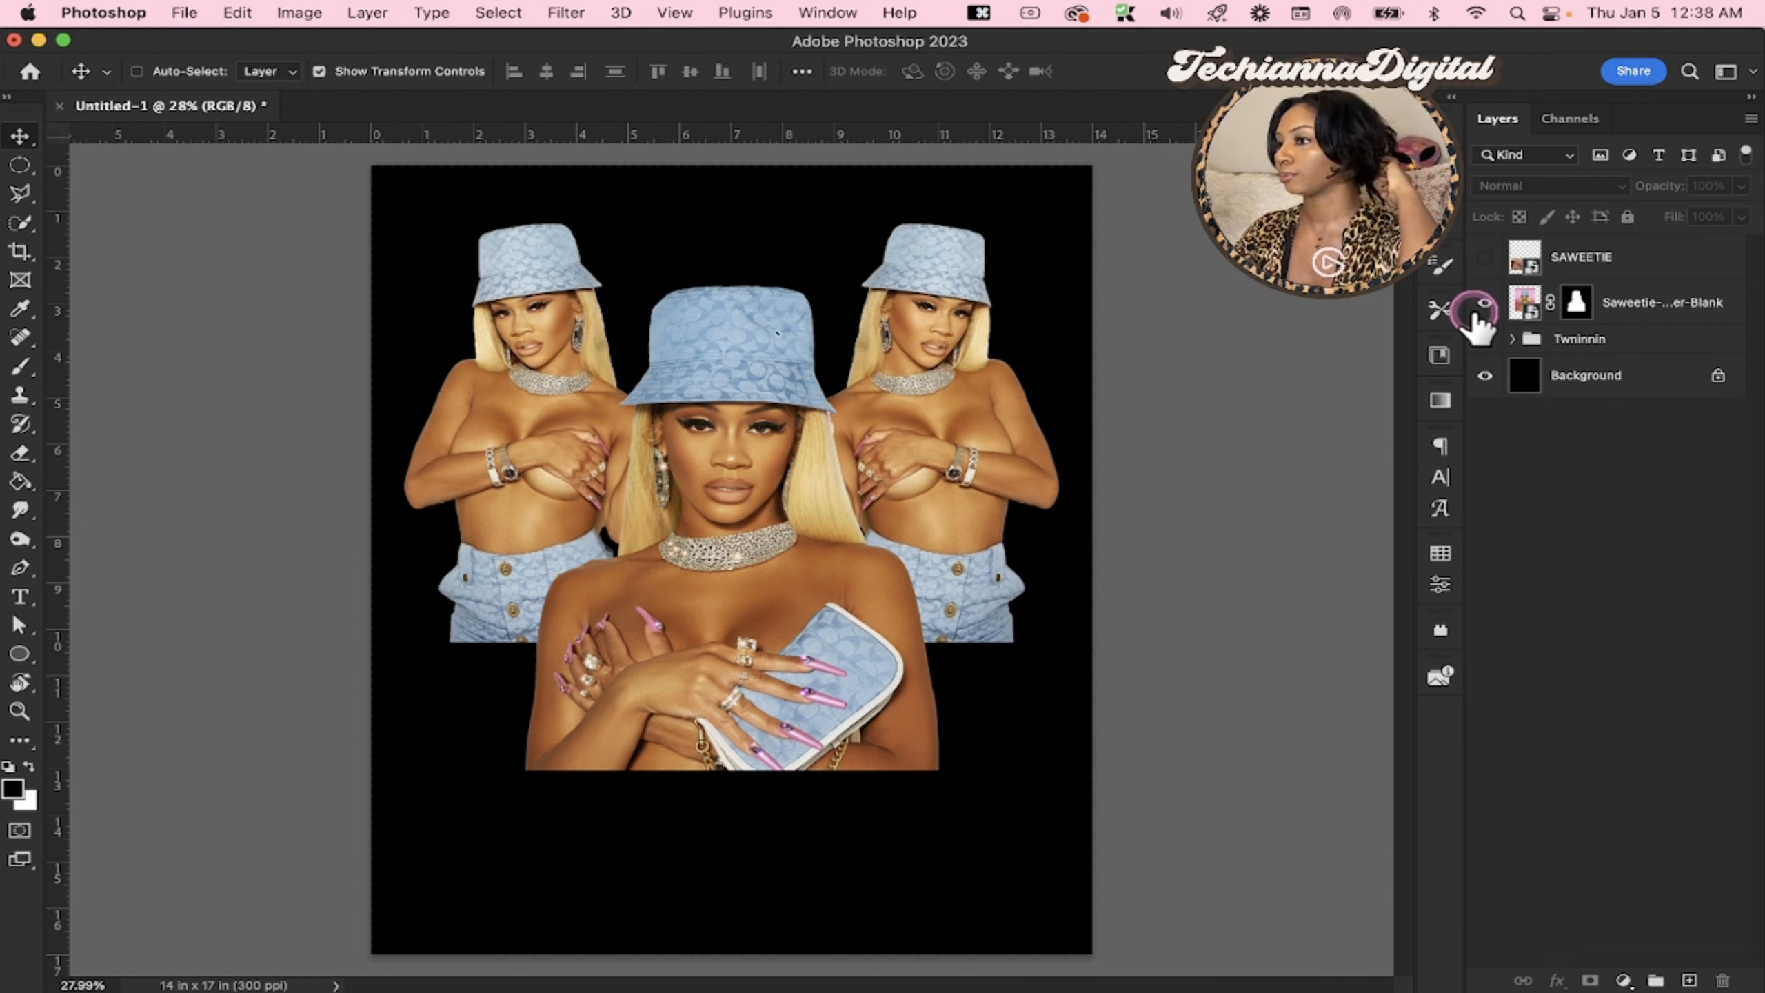
Show the SAWEETIE photo layer and select it
{"action": "left_click", "coordinate": [1563, 342]}
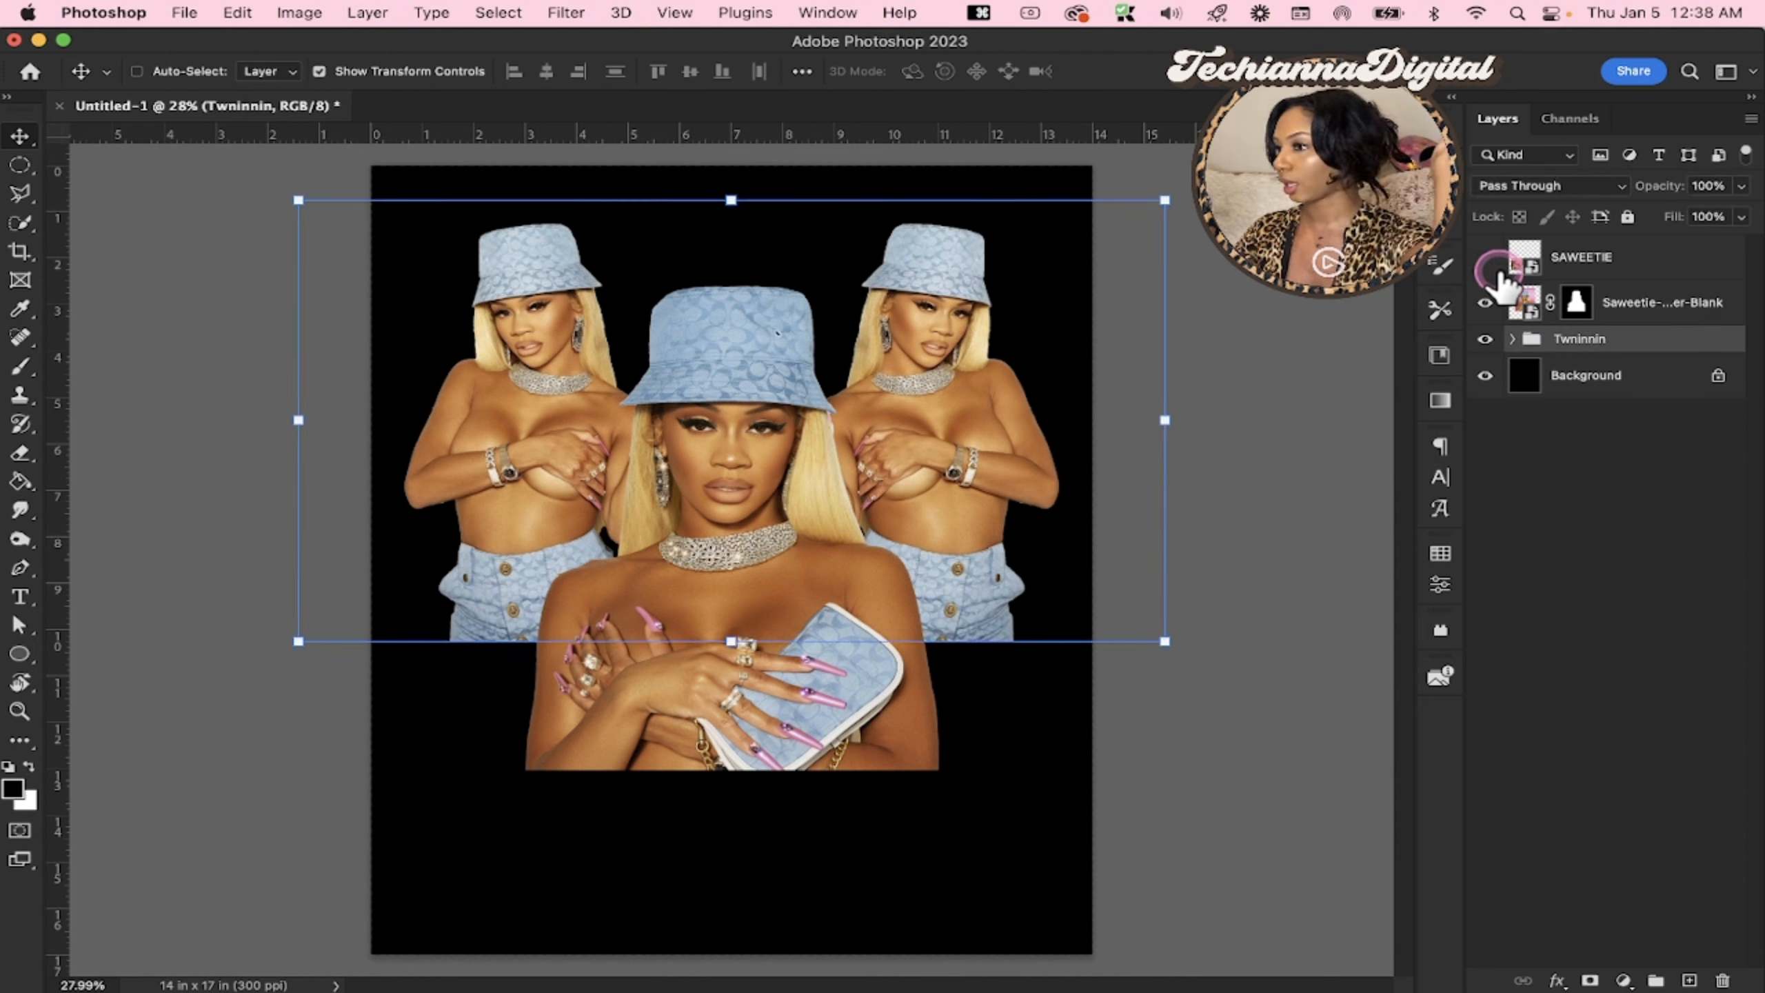
{"action": "left_click", "coordinate": [1485, 258]}
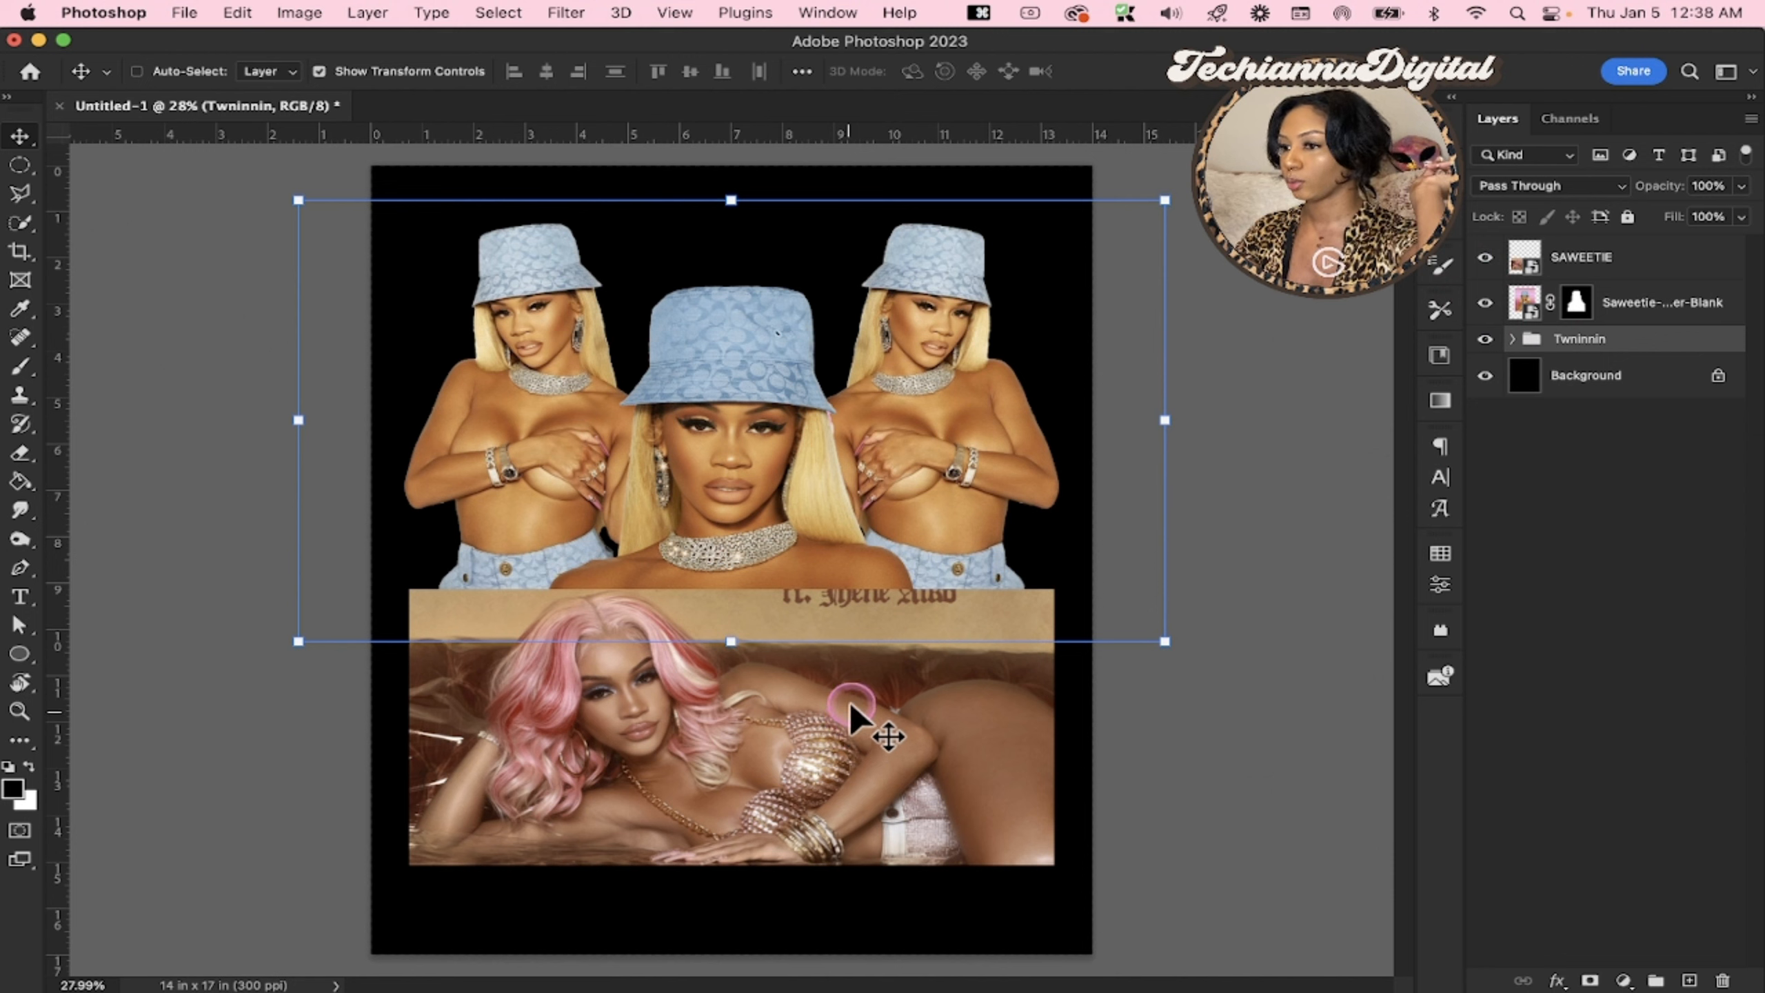
{"action": "left_click", "coordinate": [1633, 258]}
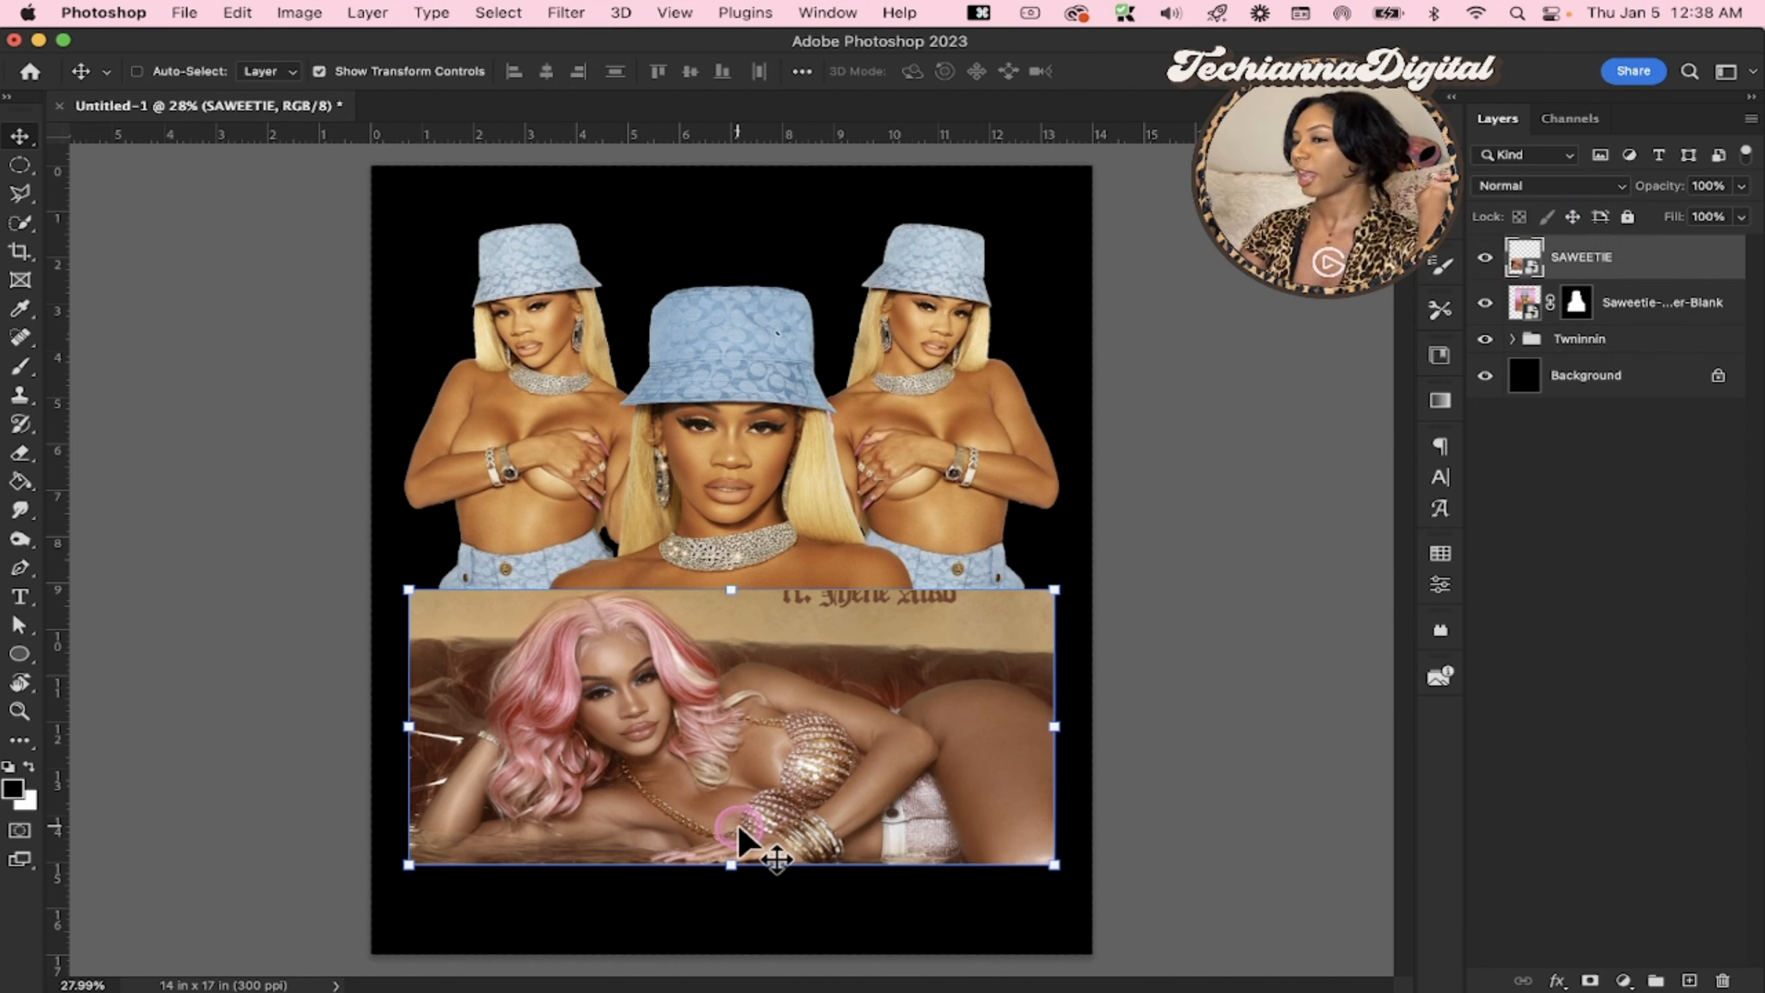
{"action": "left_click", "coordinate": [1484, 257]}
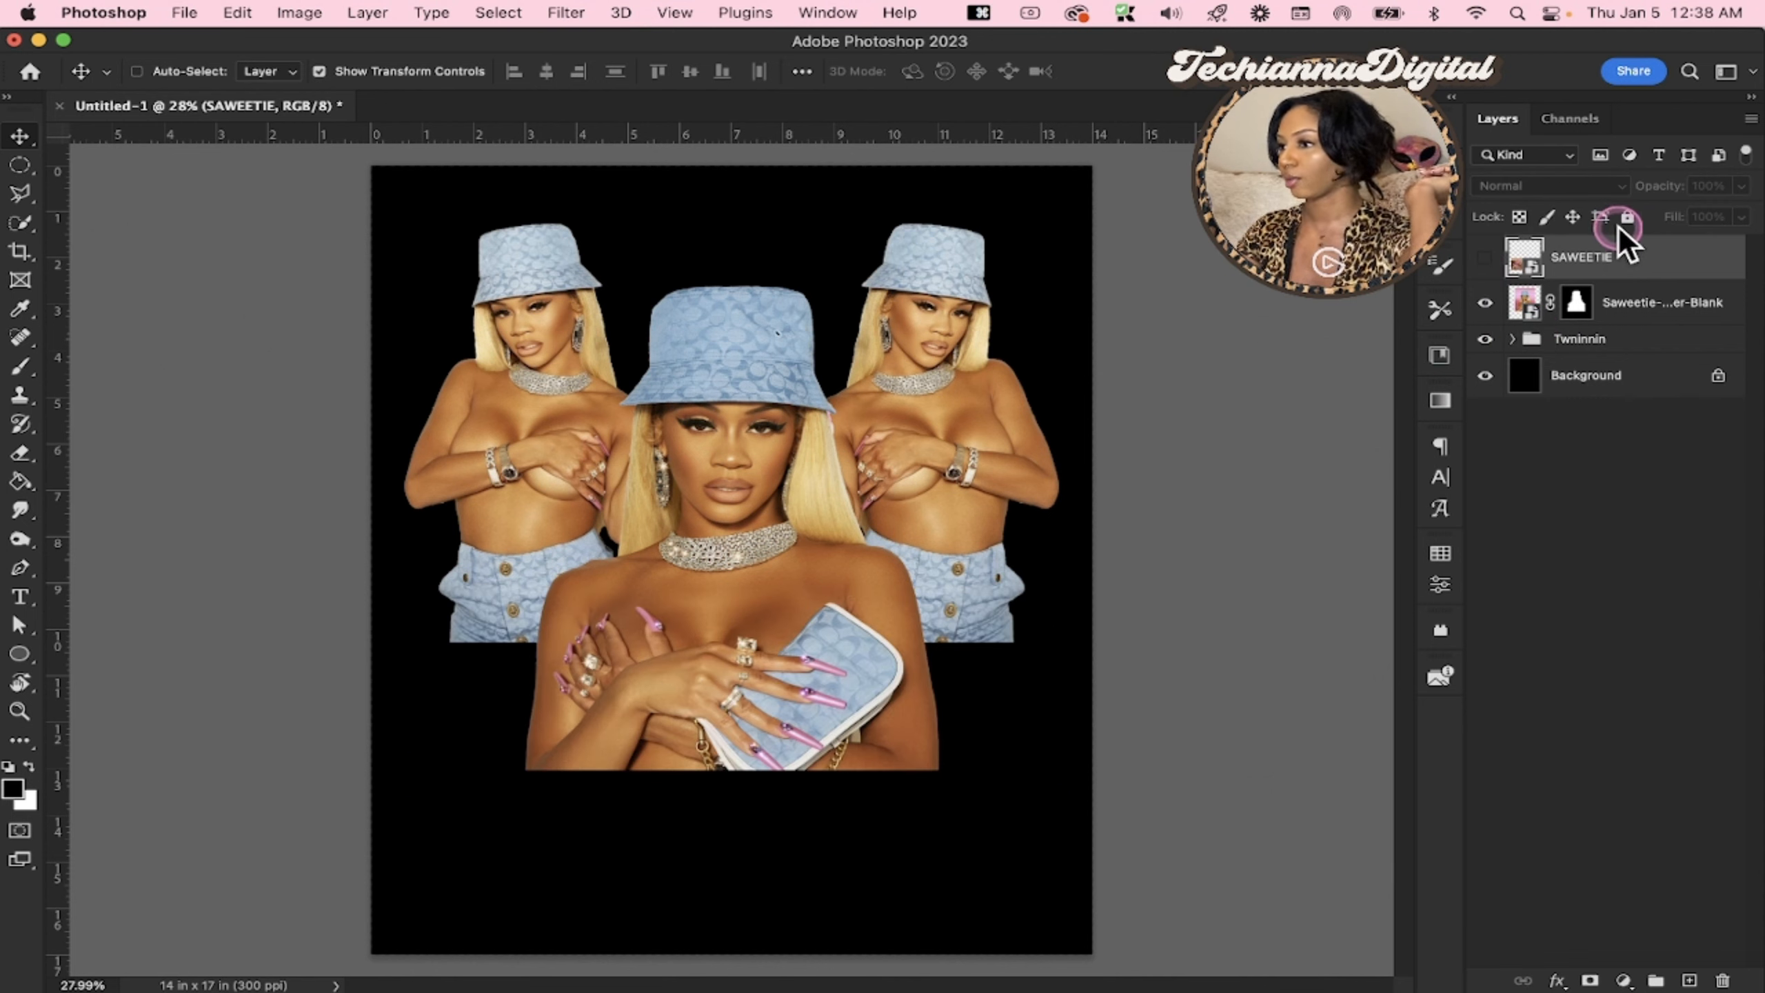
{"action": "left_click", "coordinate": [1485, 257]}
Remove the background from the SAWEETIE layer with the Remove background quick action
{"action": "left_click", "coordinate": [1689, 71]}
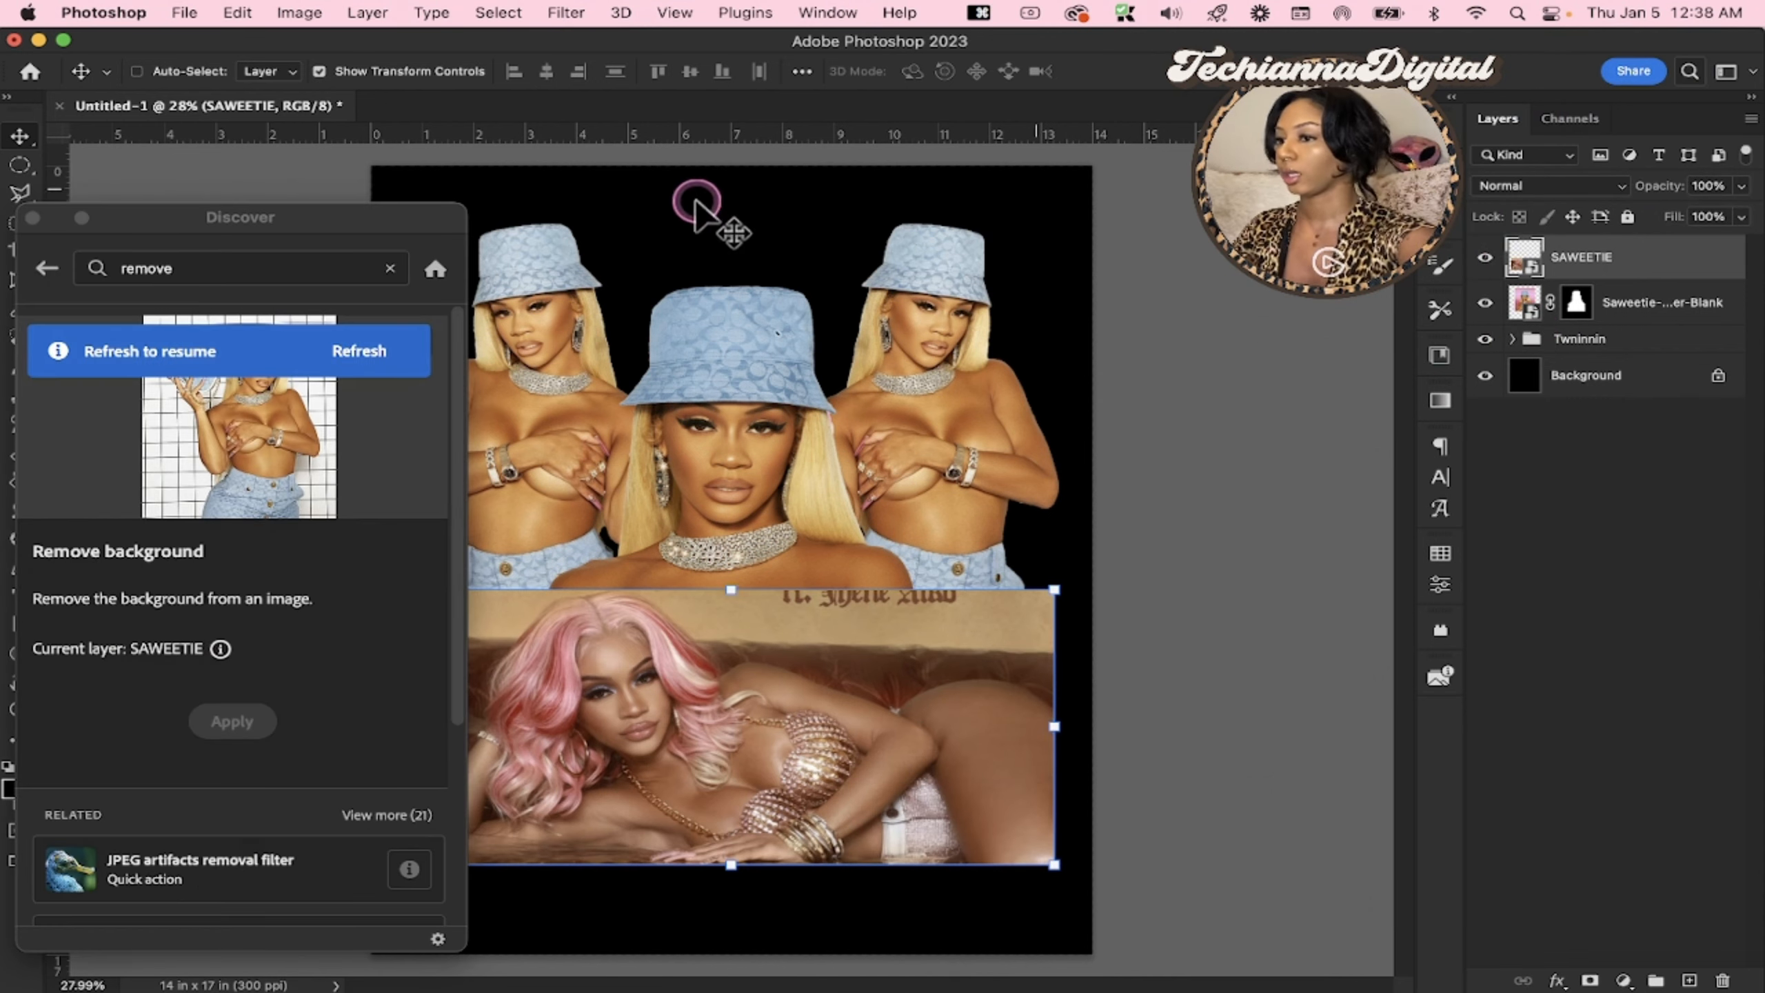
{"action": "left_click", "coordinate": [361, 342]}
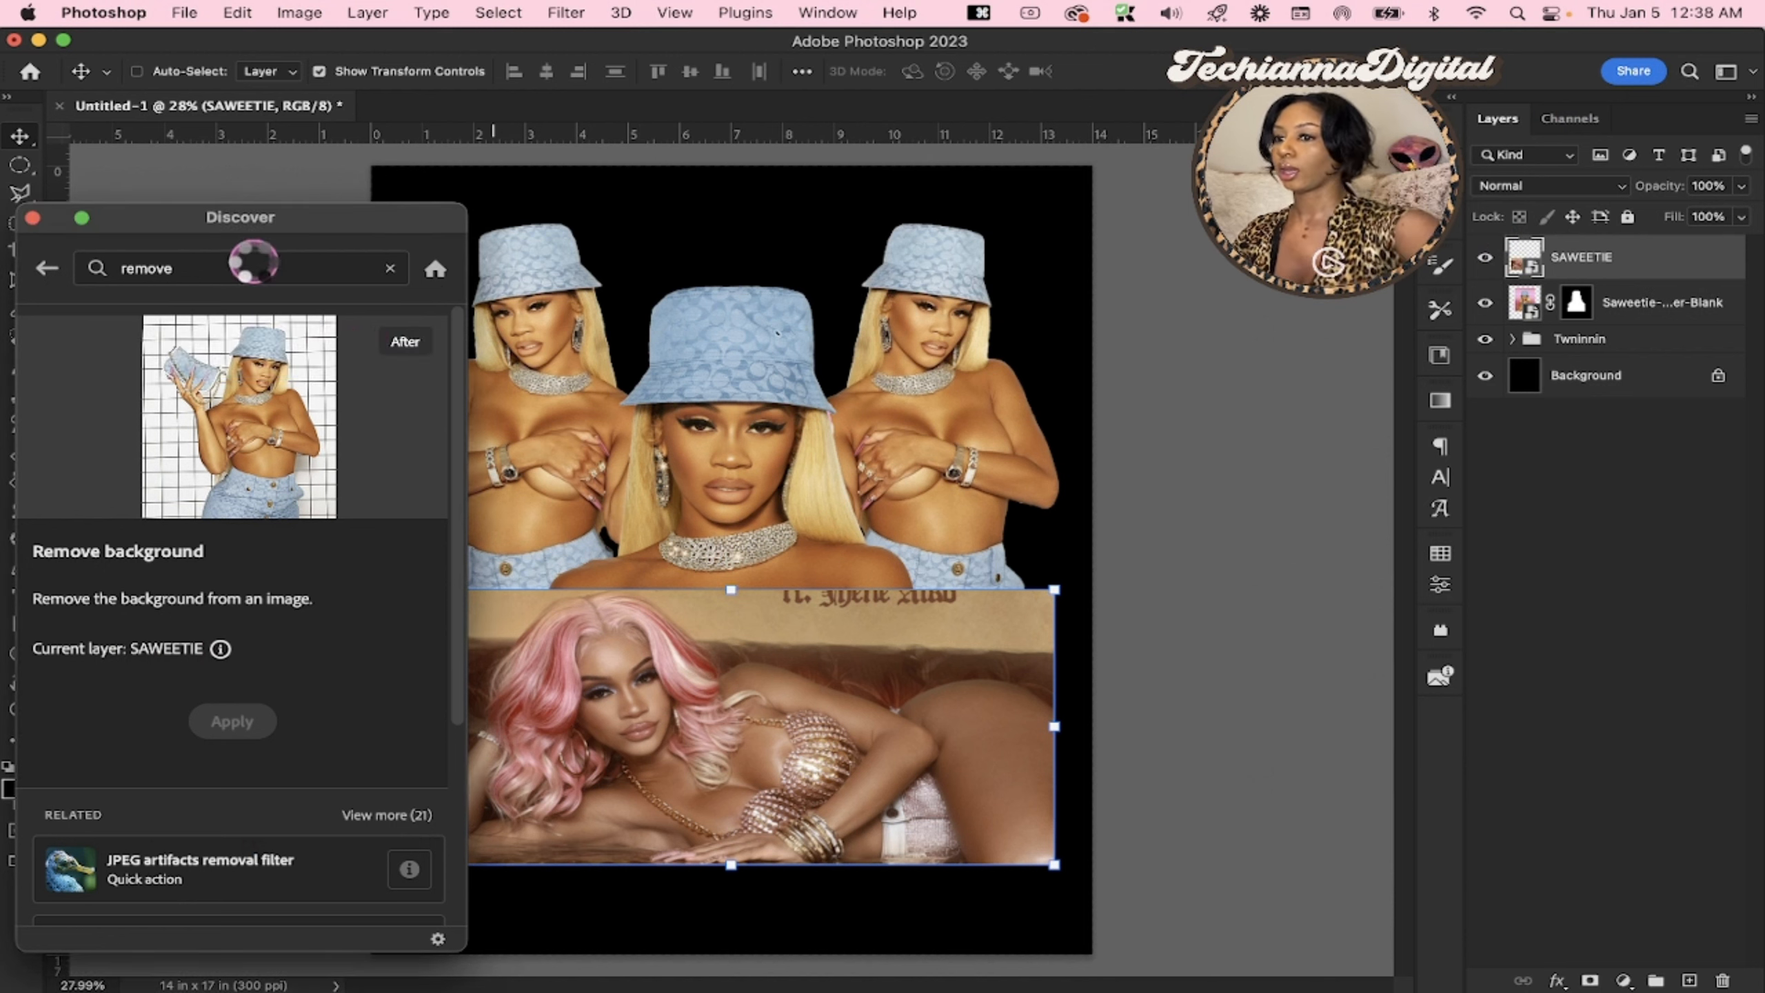
{"action": "left_click", "coordinate": [254, 261]}
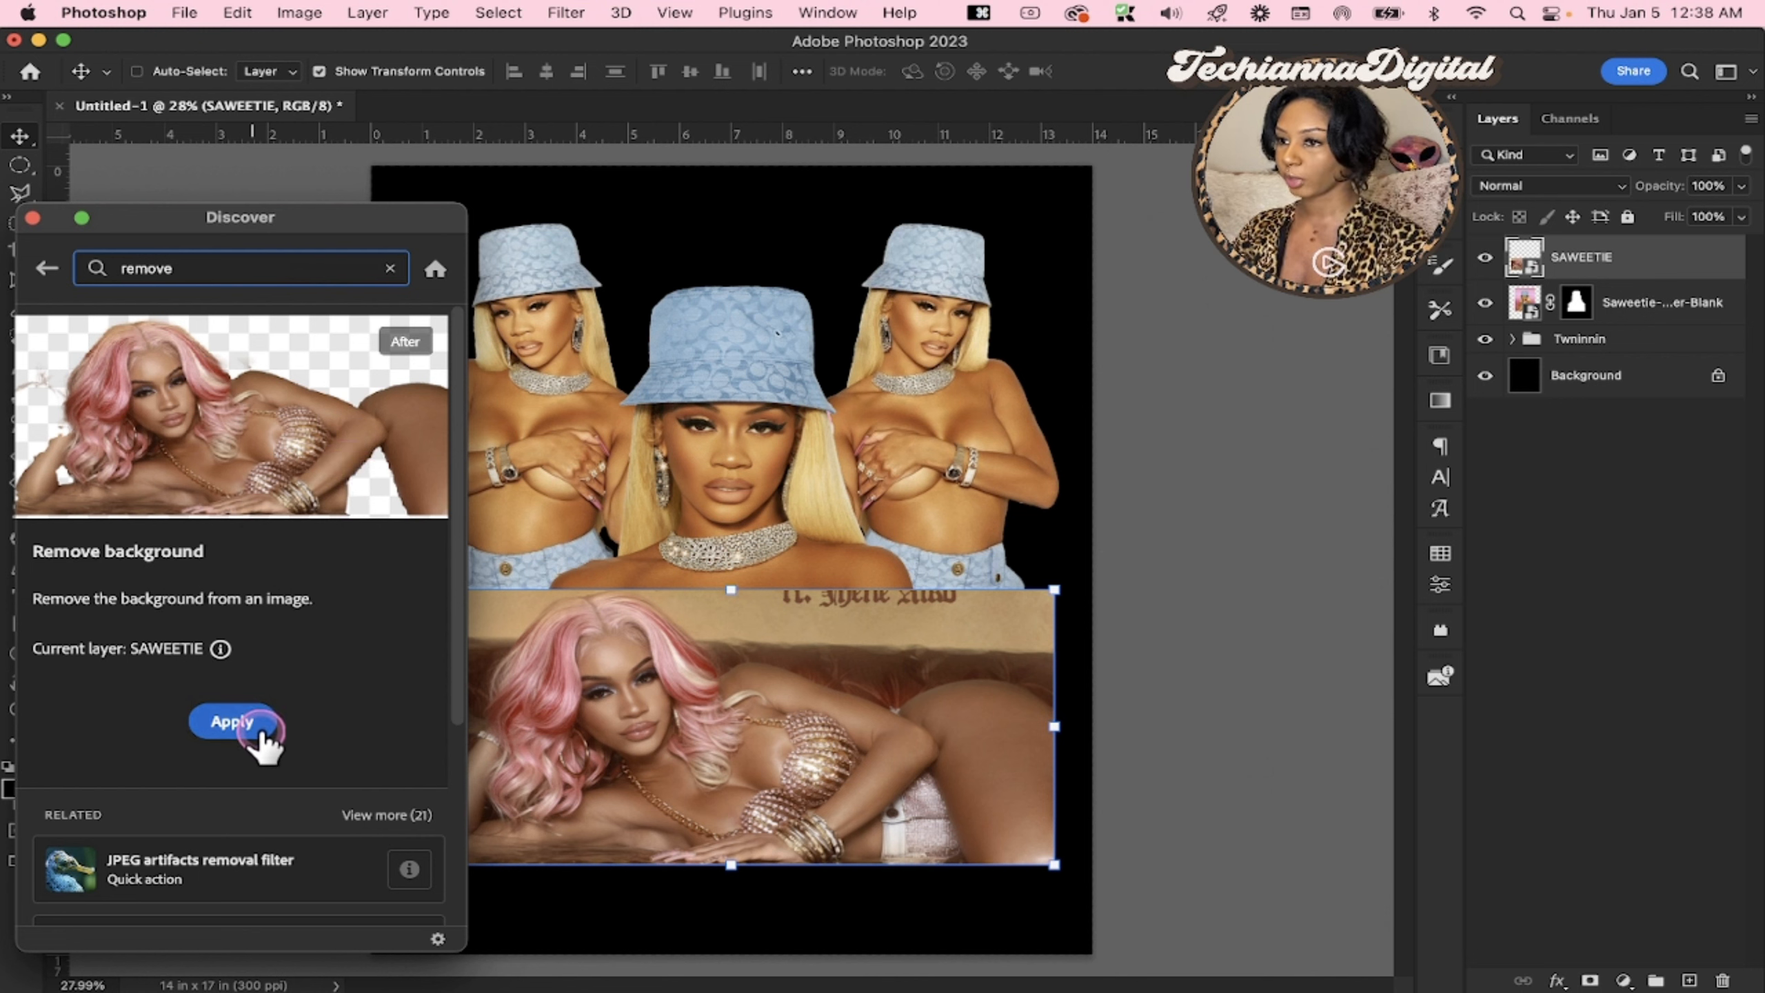
{"action": "left_click", "coordinate": [235, 730]}
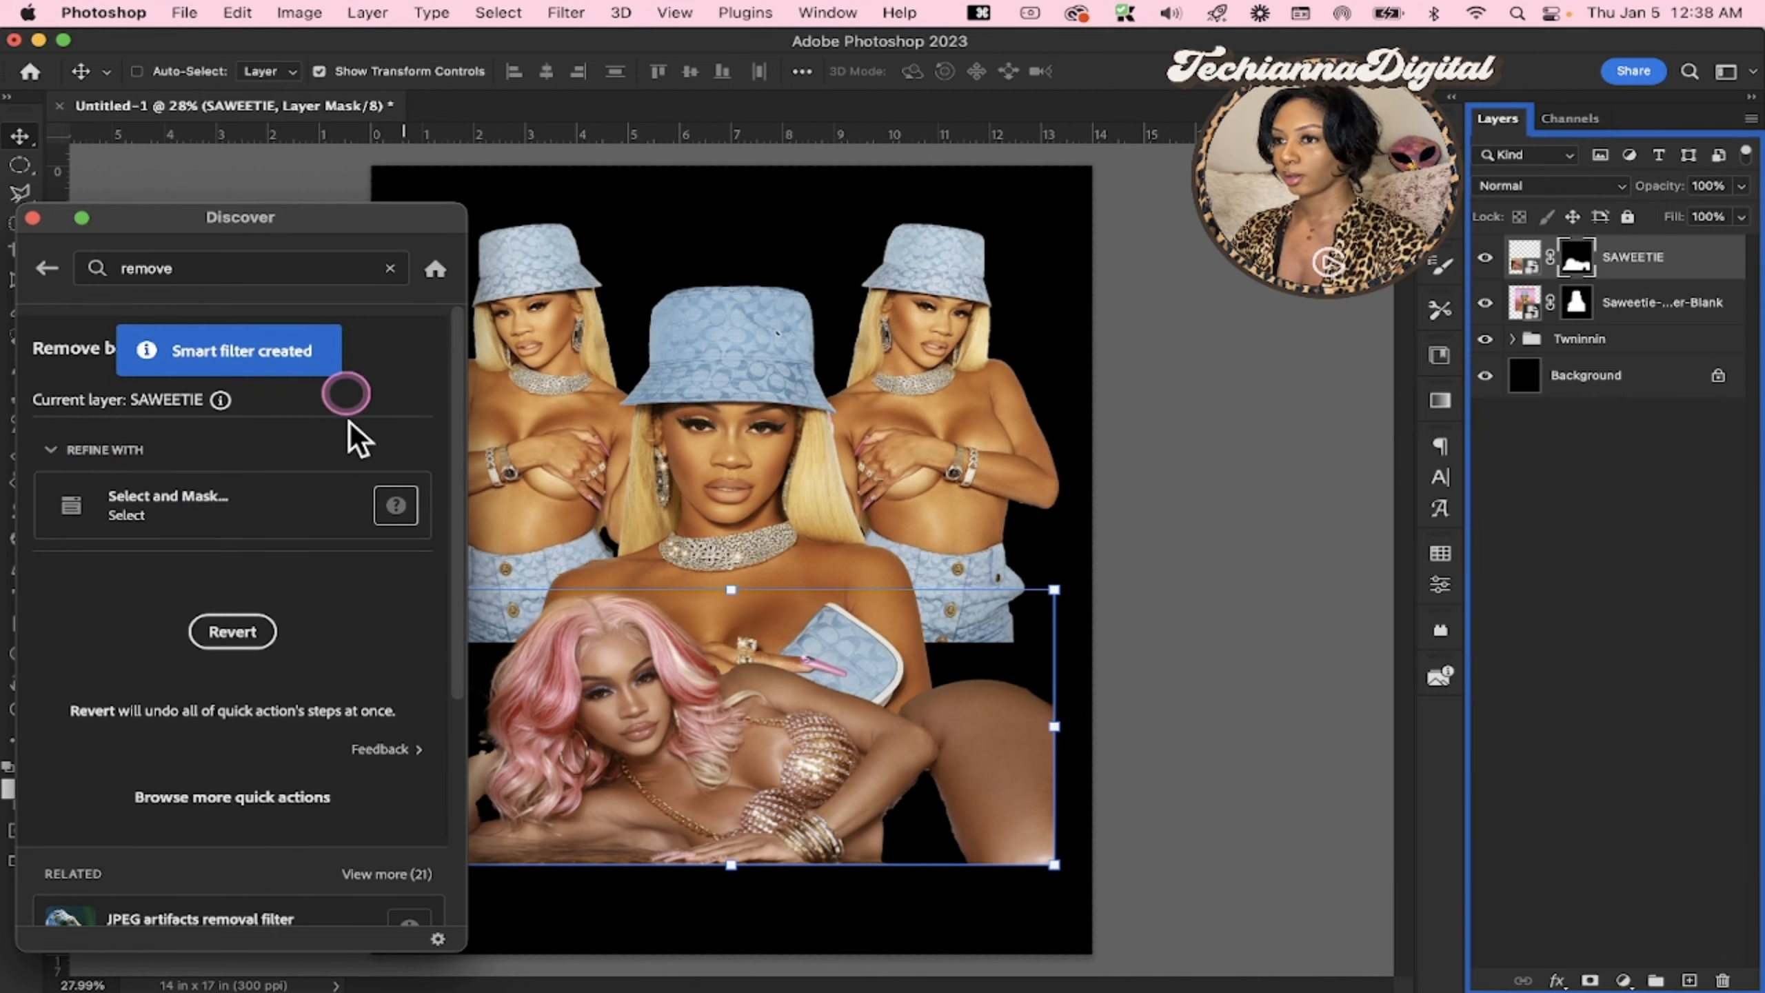
{"action": "left_click", "coordinate": [32, 220]}
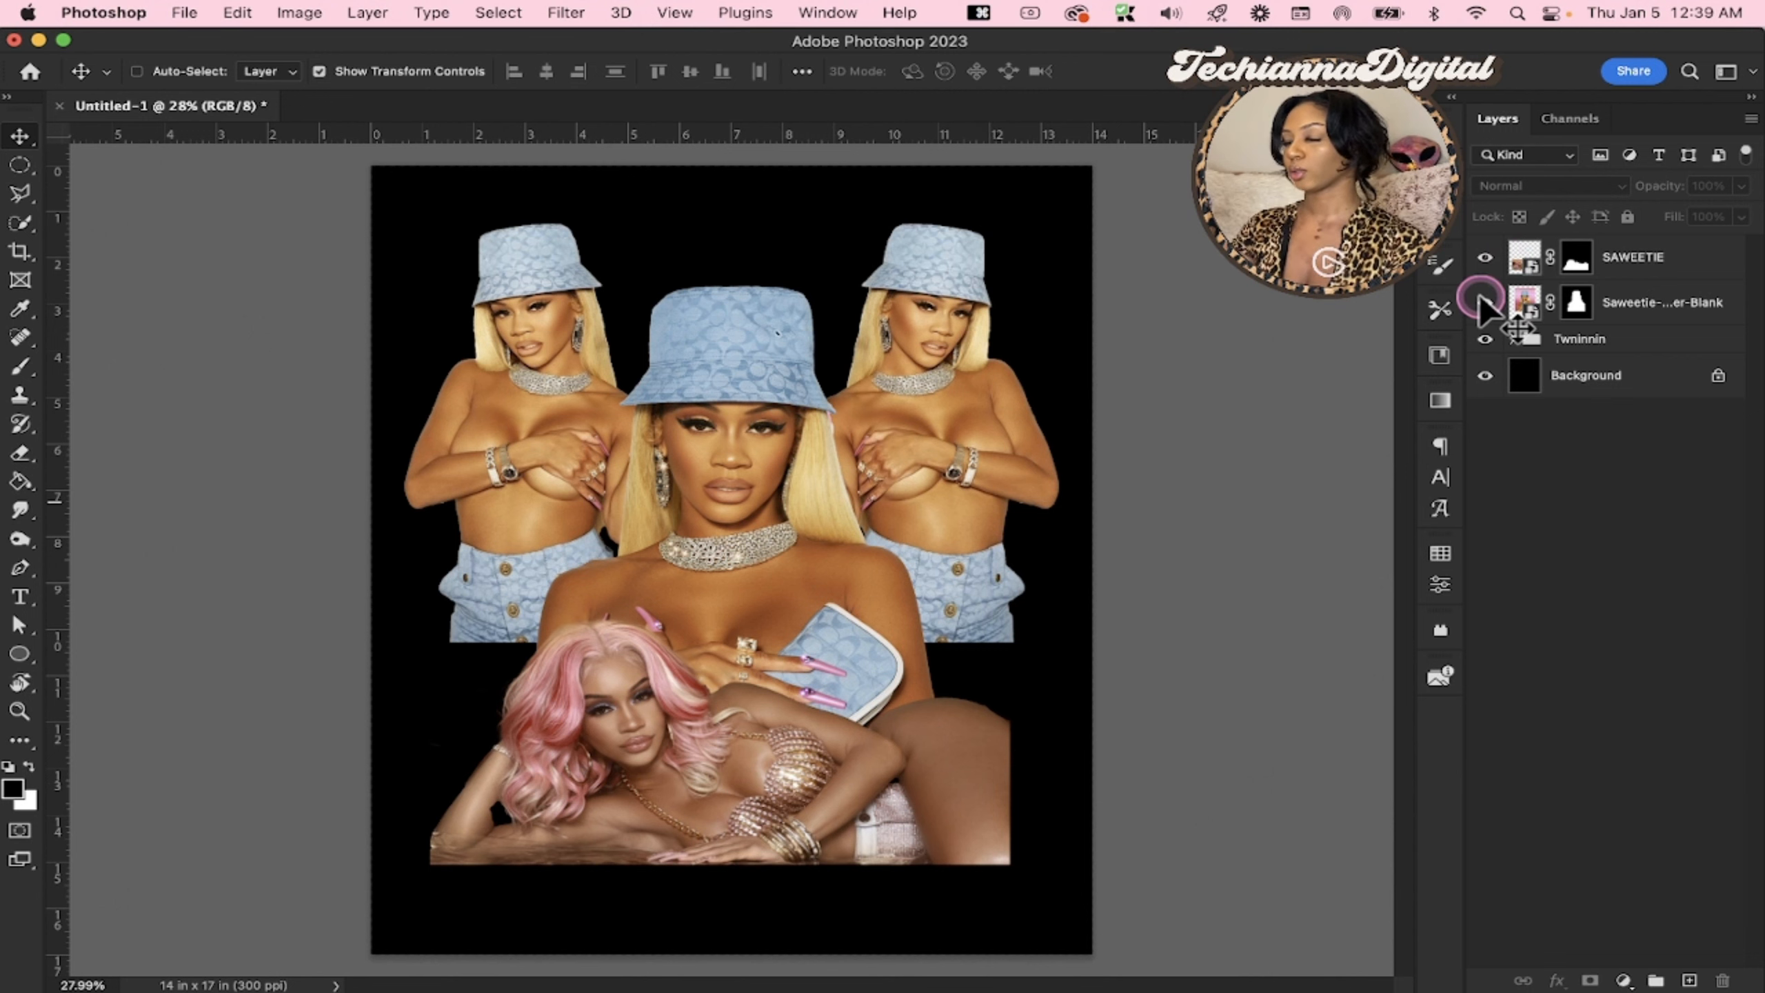
Hide the SAWEETIE layer, scale the central portrait and Twninnin group together to 101.66%, and move them lower on the canvas
{"action": "left_click", "coordinate": [1485, 258]}
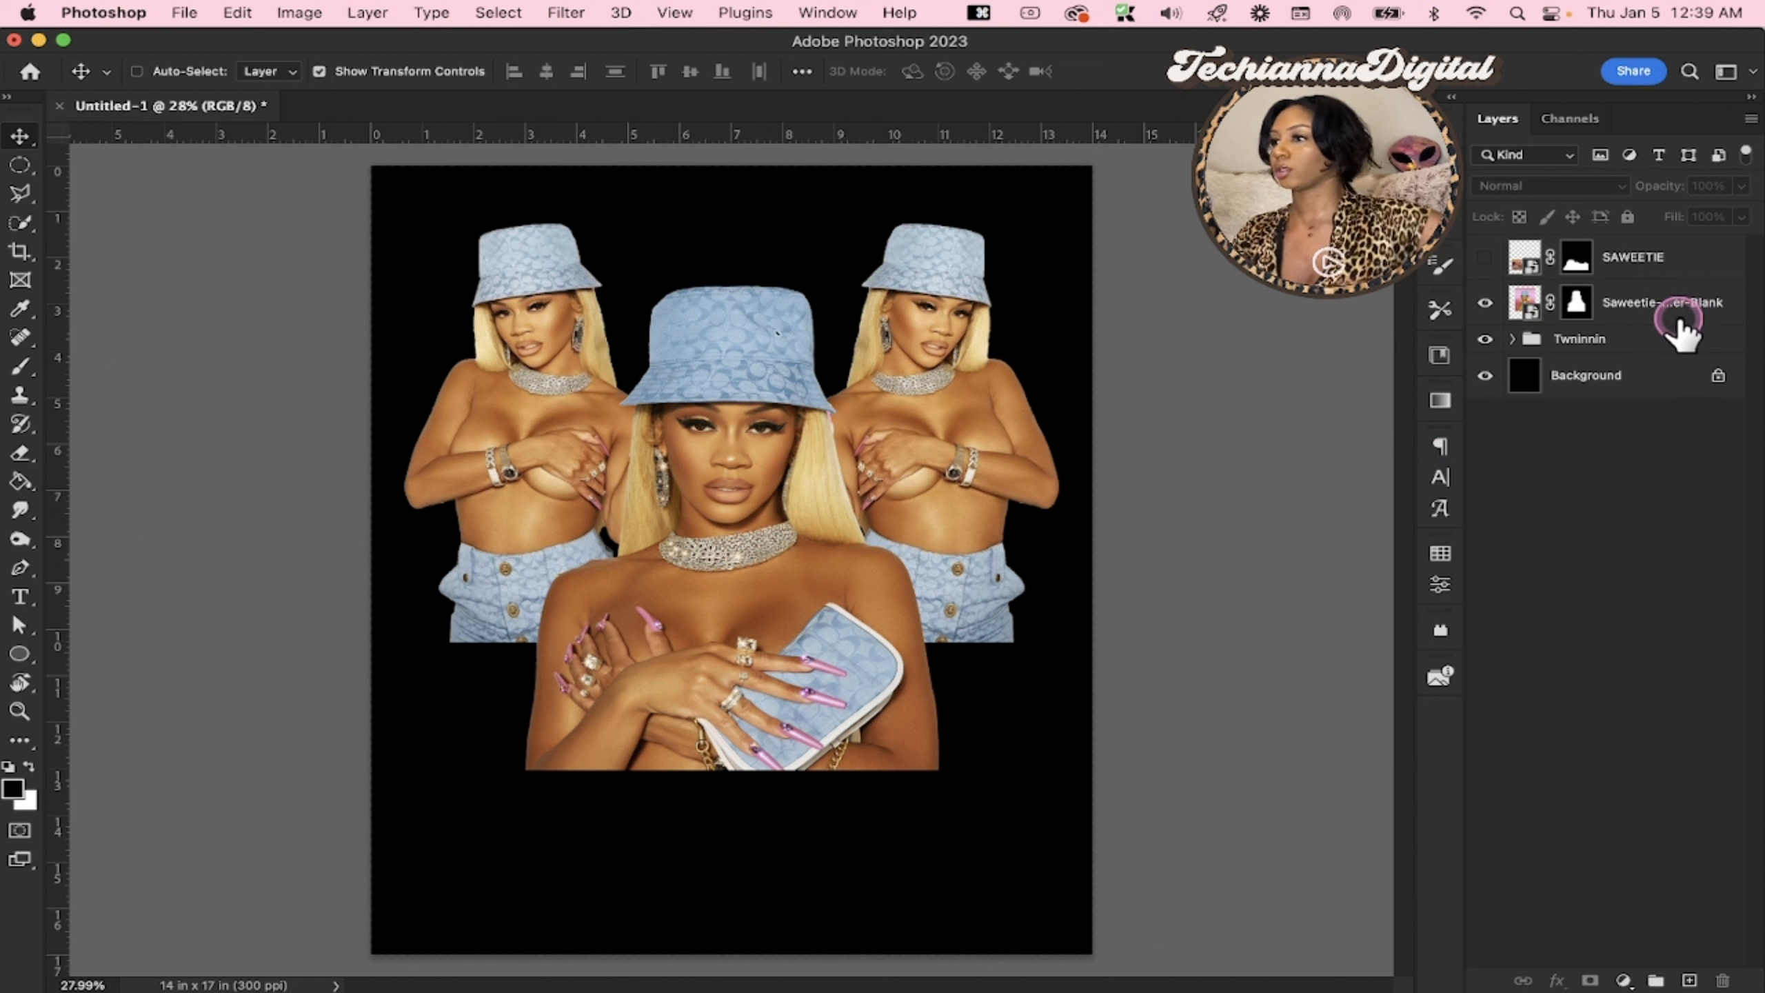
{"action": "left_click", "coordinate": [1654, 331]}
{"action": "left_click", "coordinate": [1653, 313]}
{"action": "left_click_drag", "start_coordinate": [1001, 535], "coordinate": [920, 608]}
{"action": "left_click_drag", "start_coordinate": [727, 273], "coordinate": [726, 262]}
{"action": "left_click_drag", "start_coordinate": [731, 370], "coordinate": [733, 340]}
{"action": "key", "text": "Return"}
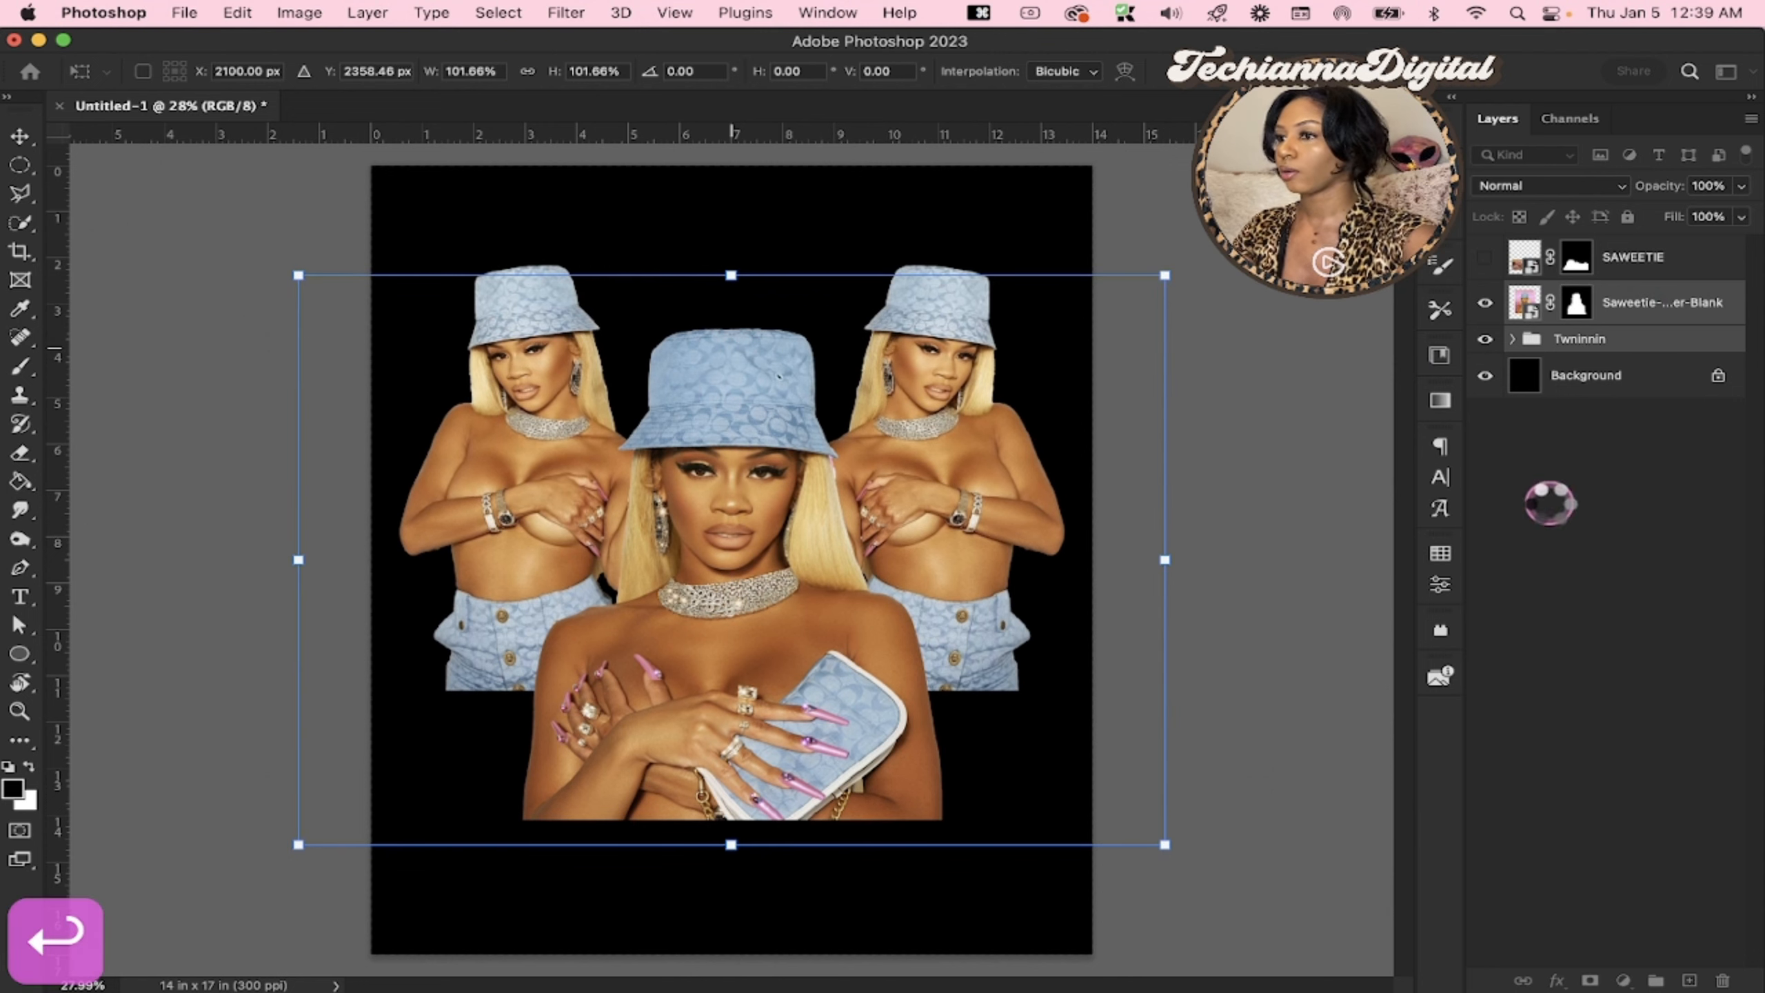
{"action": "left_click", "coordinate": [1673, 531]}
{"action": "left_click", "coordinate": [1012, 756]}
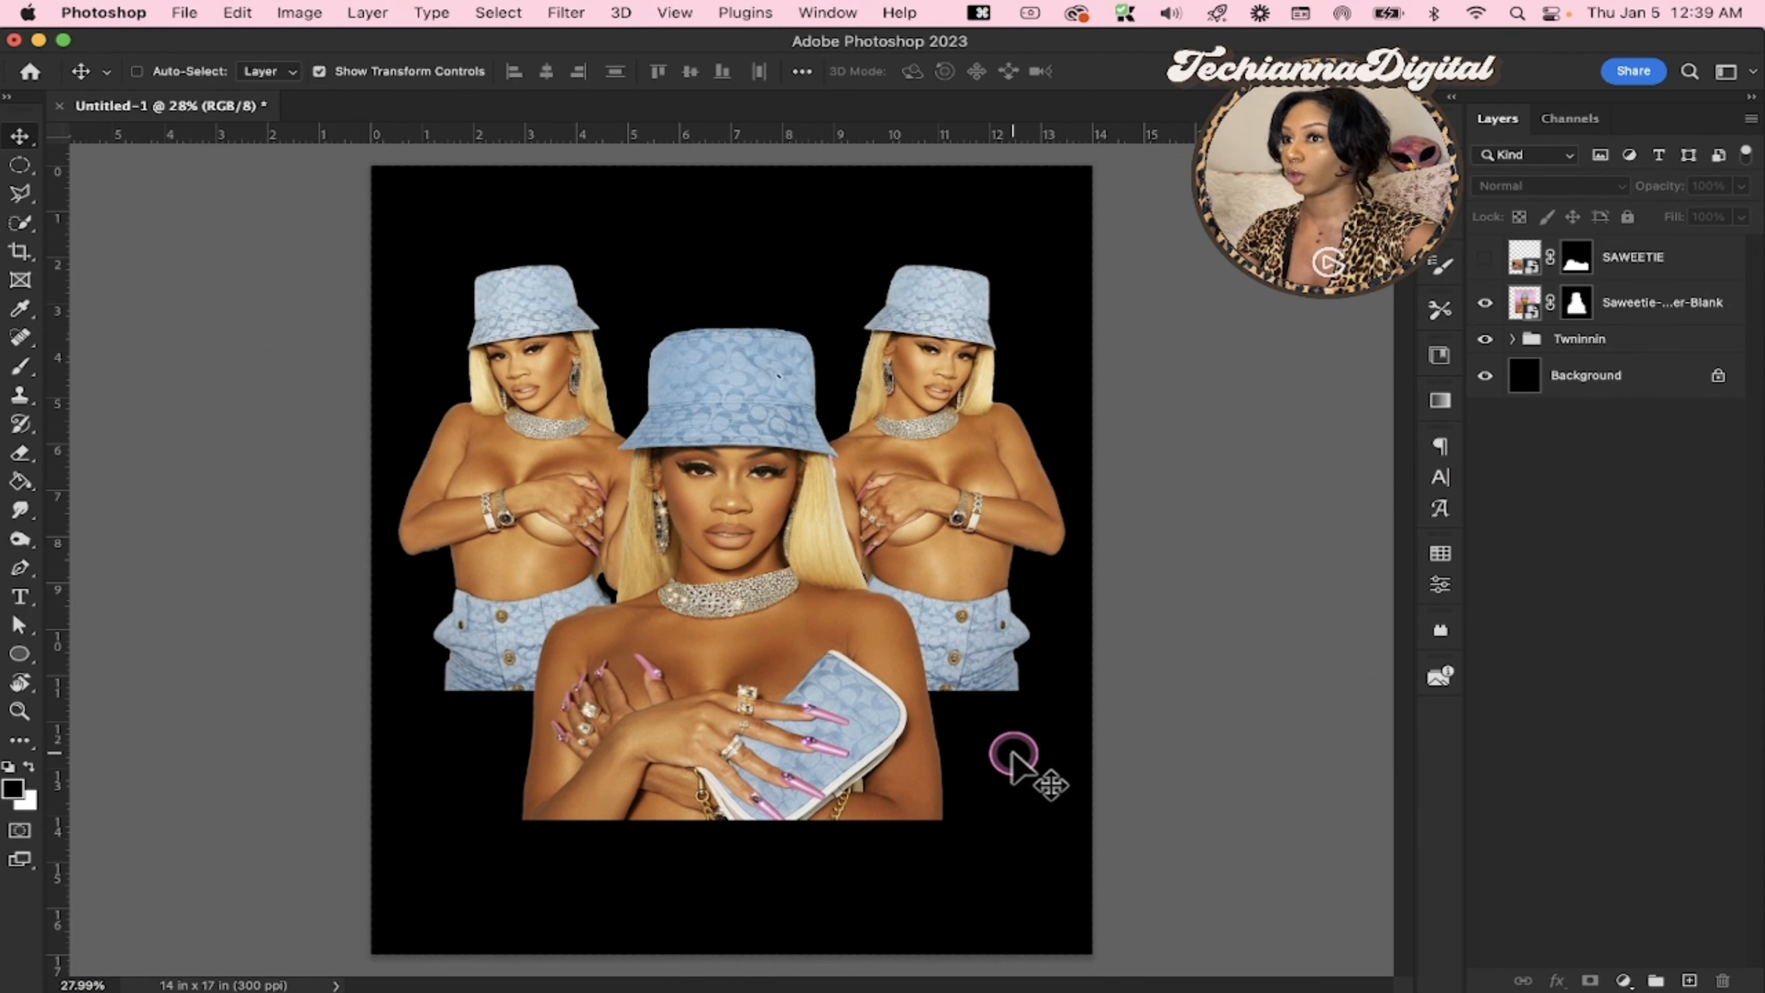
Set the foreground colour to white and add the text ICY GIRL in Bebas Neue near the canvas's upper edge
{"action": "key", "text": "t"}
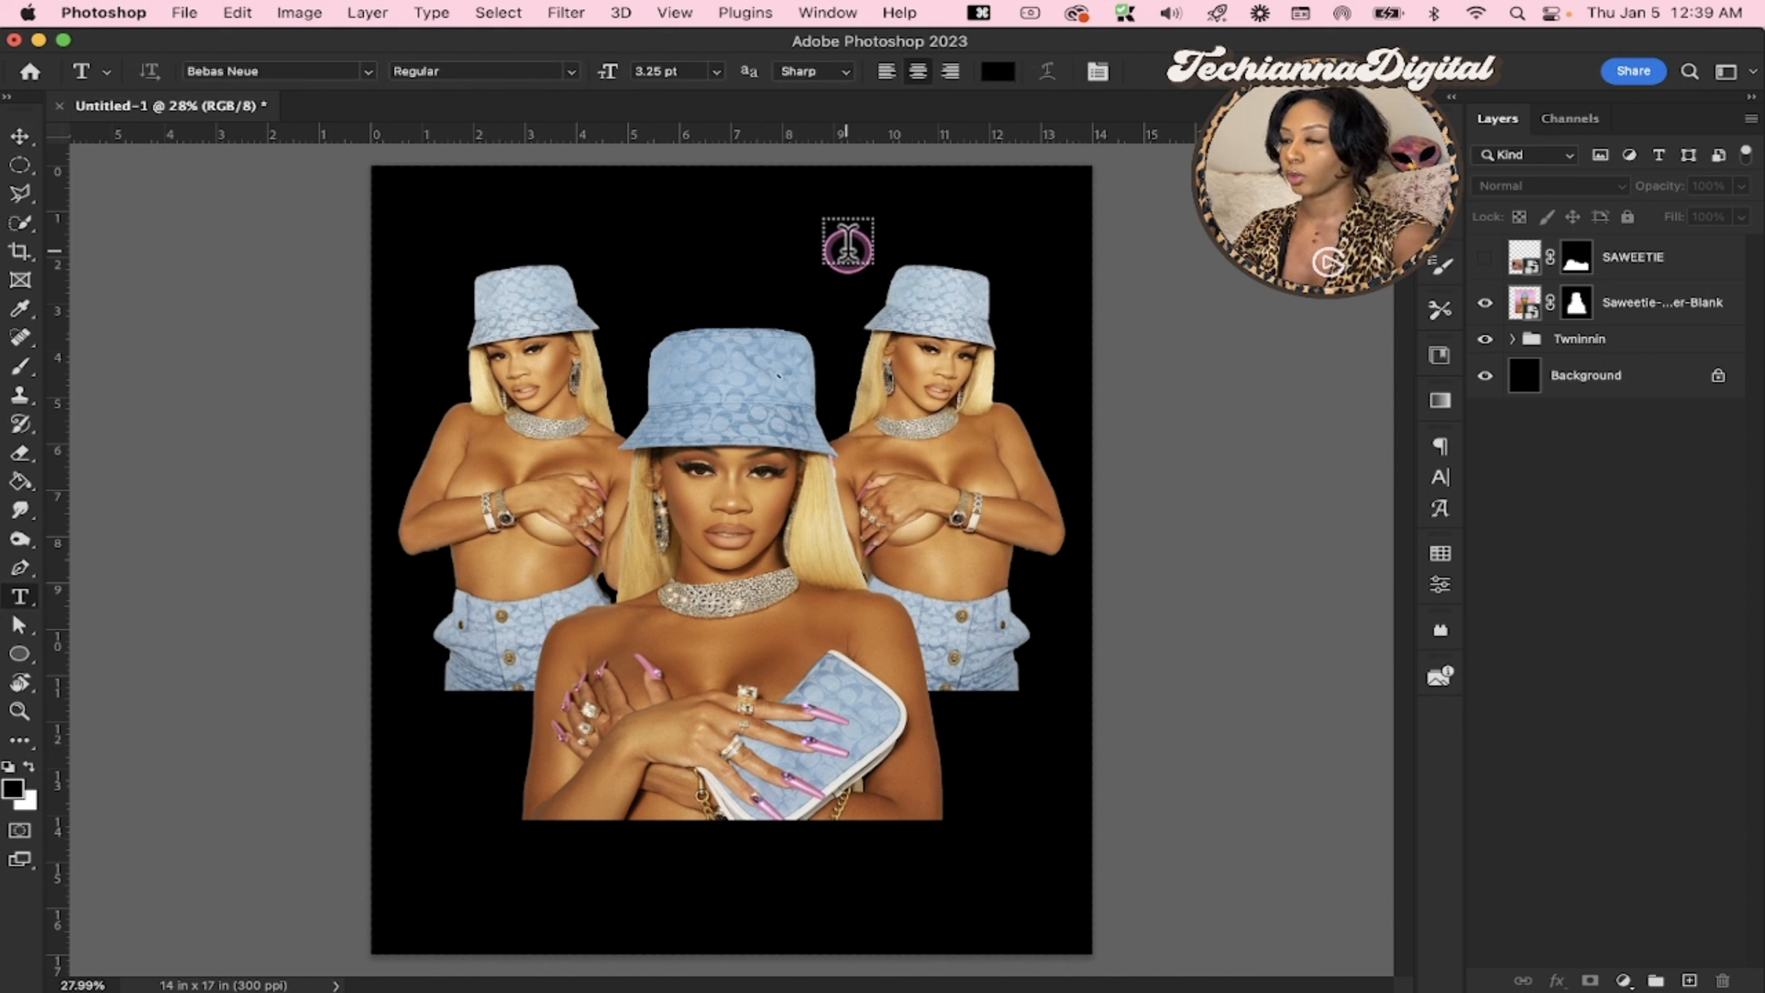
{"action": "key", "text": "x"}
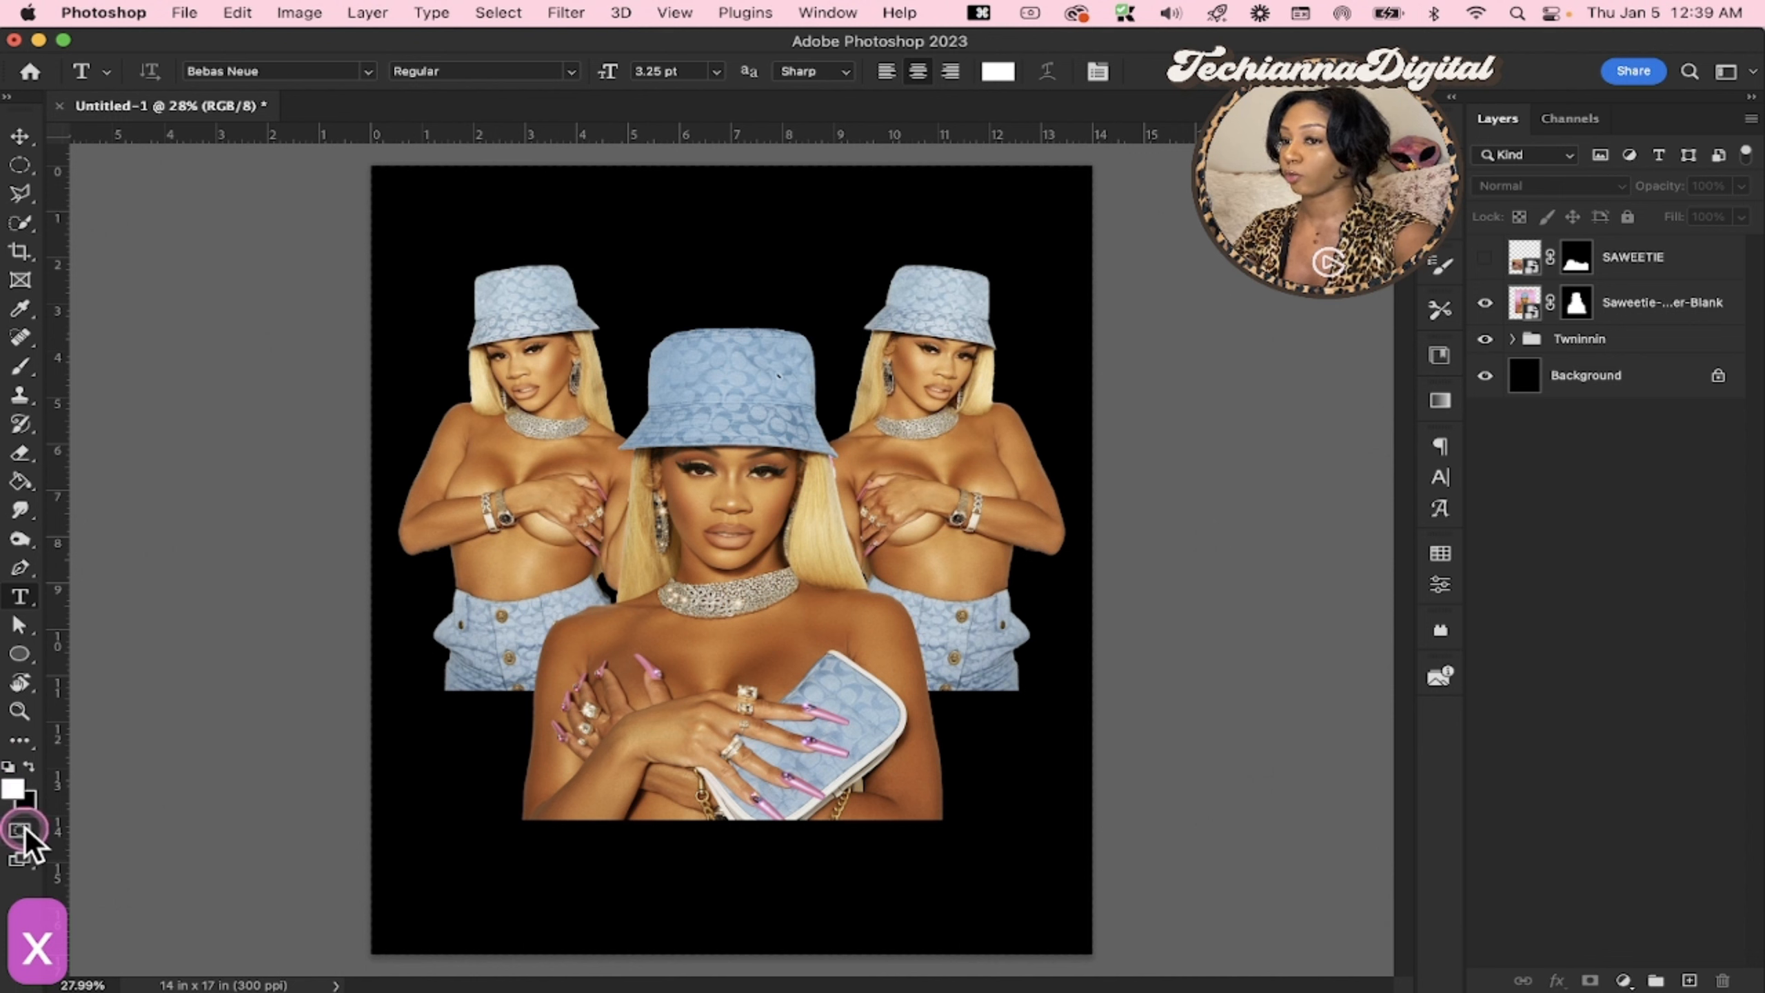
{"action": "left_click", "coordinate": [998, 72]}
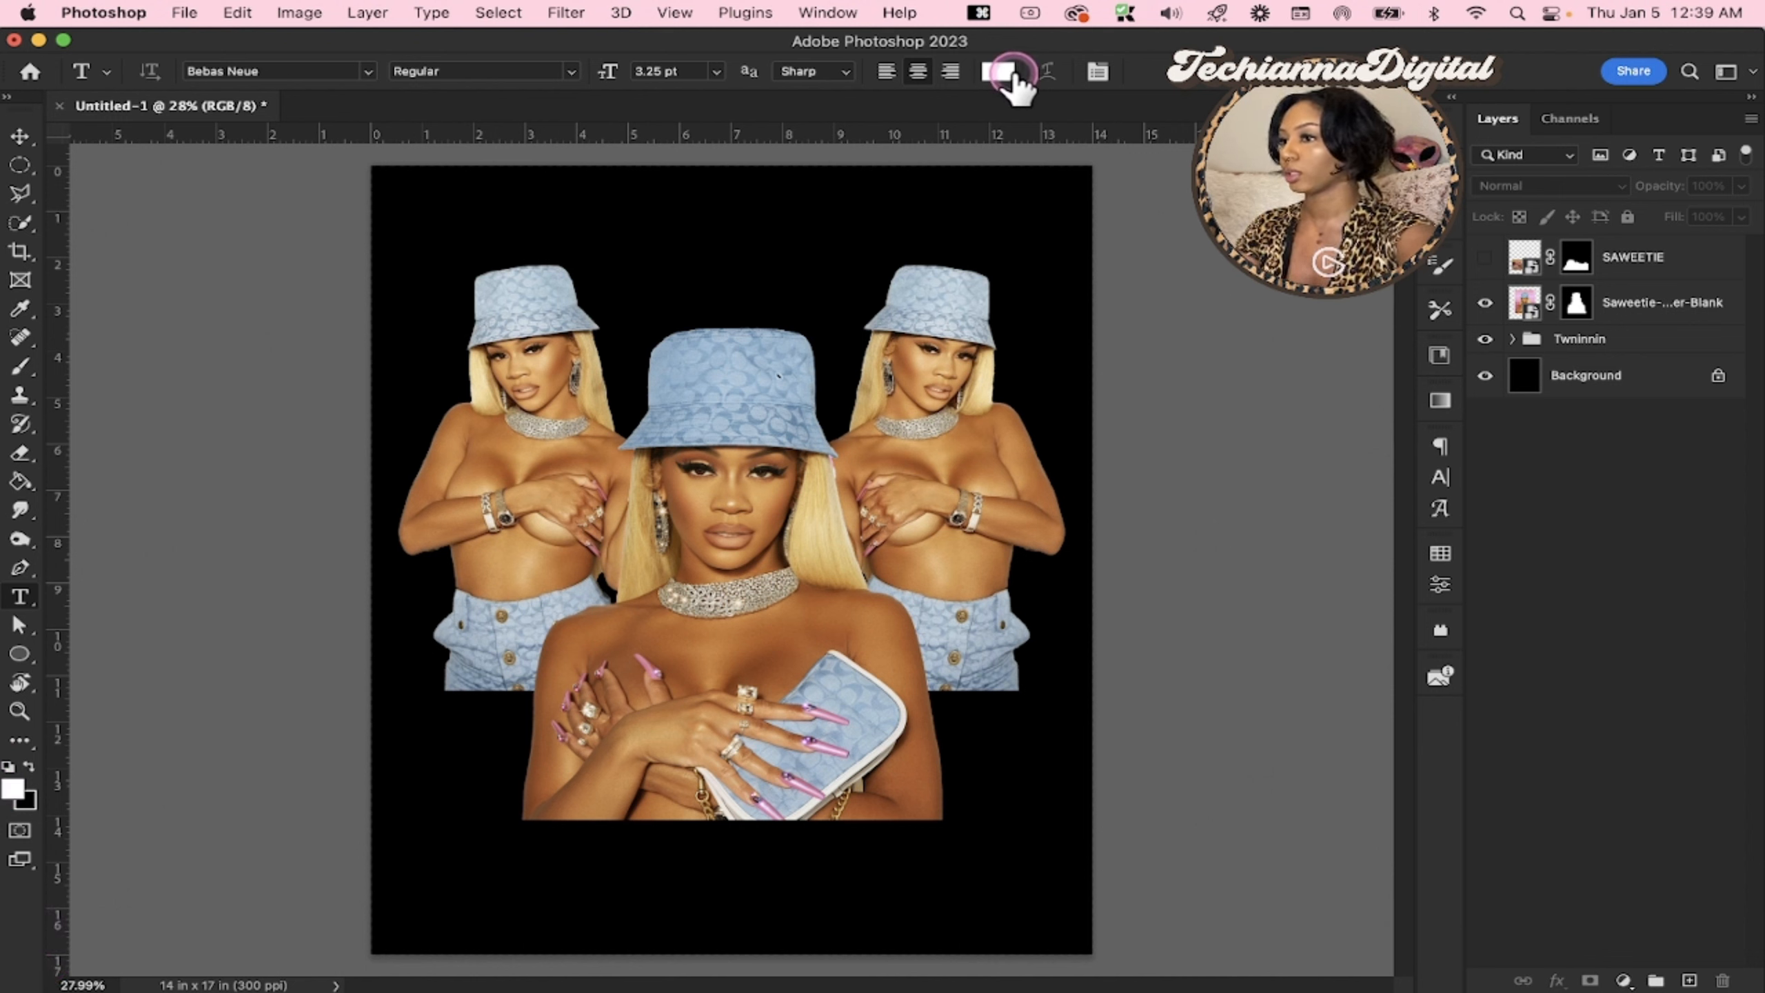
{"action": "left_click", "coordinate": [1440, 479]}
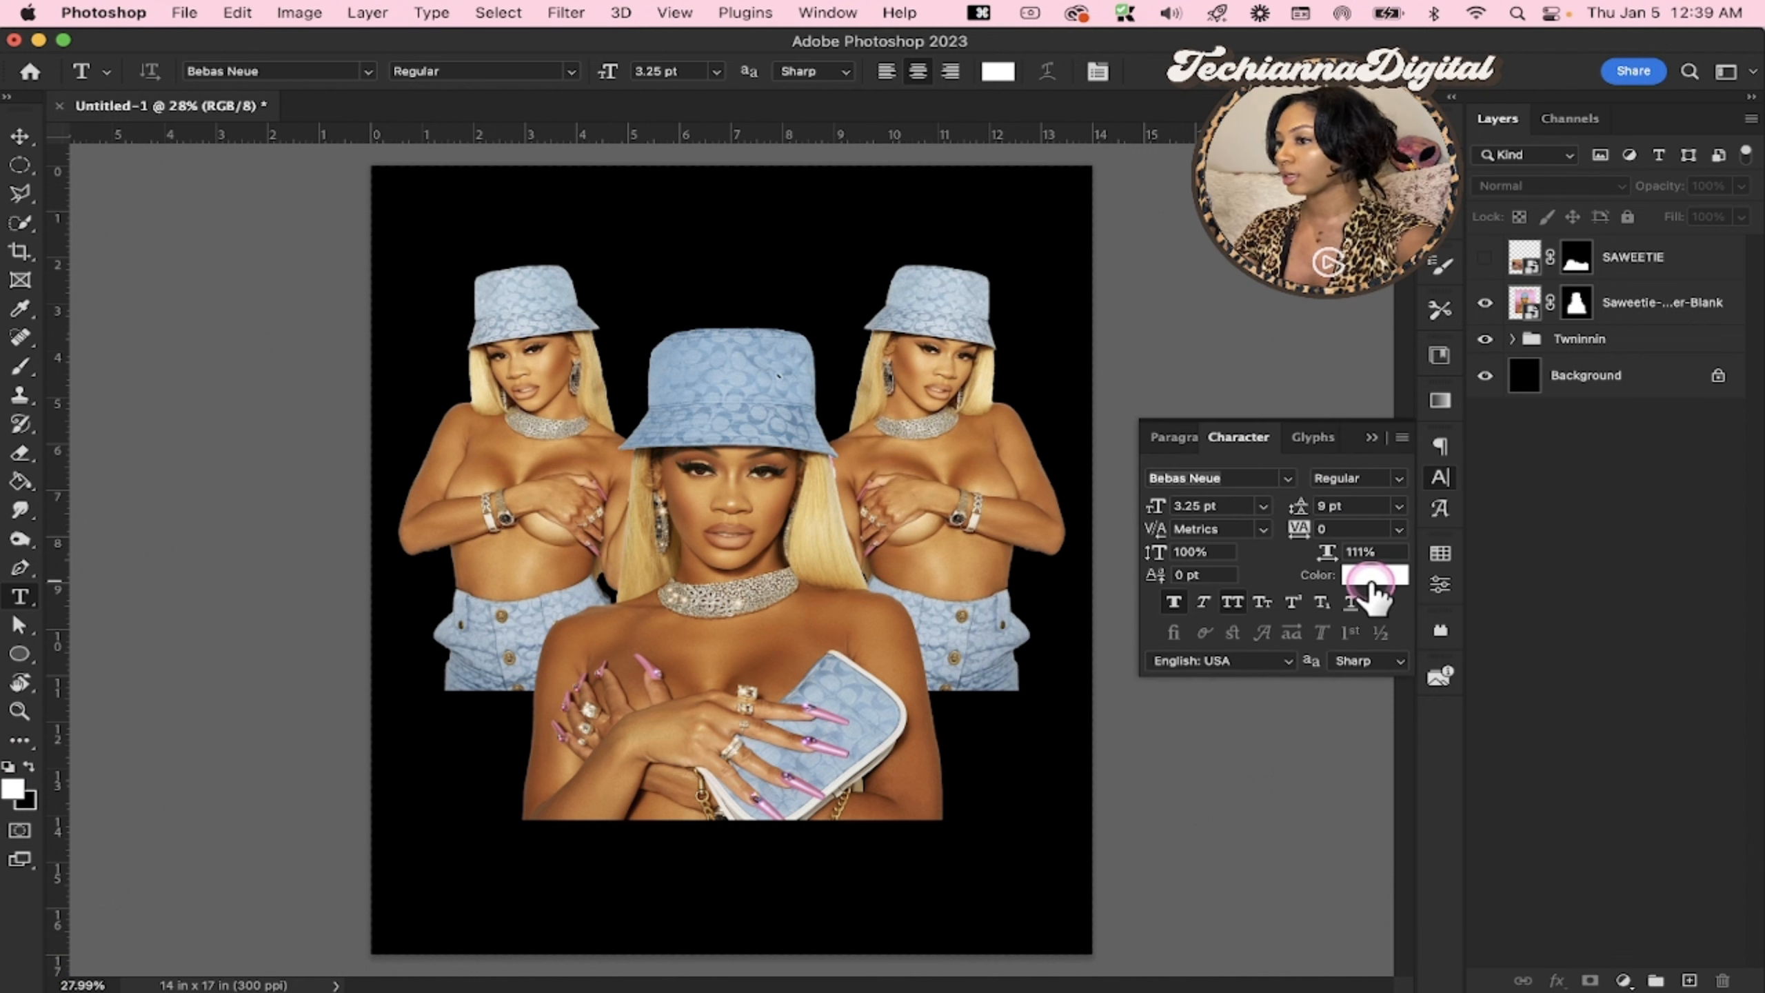
{"action": "key", "text": "t"}
{"action": "left_click", "coordinate": [610, 209]}
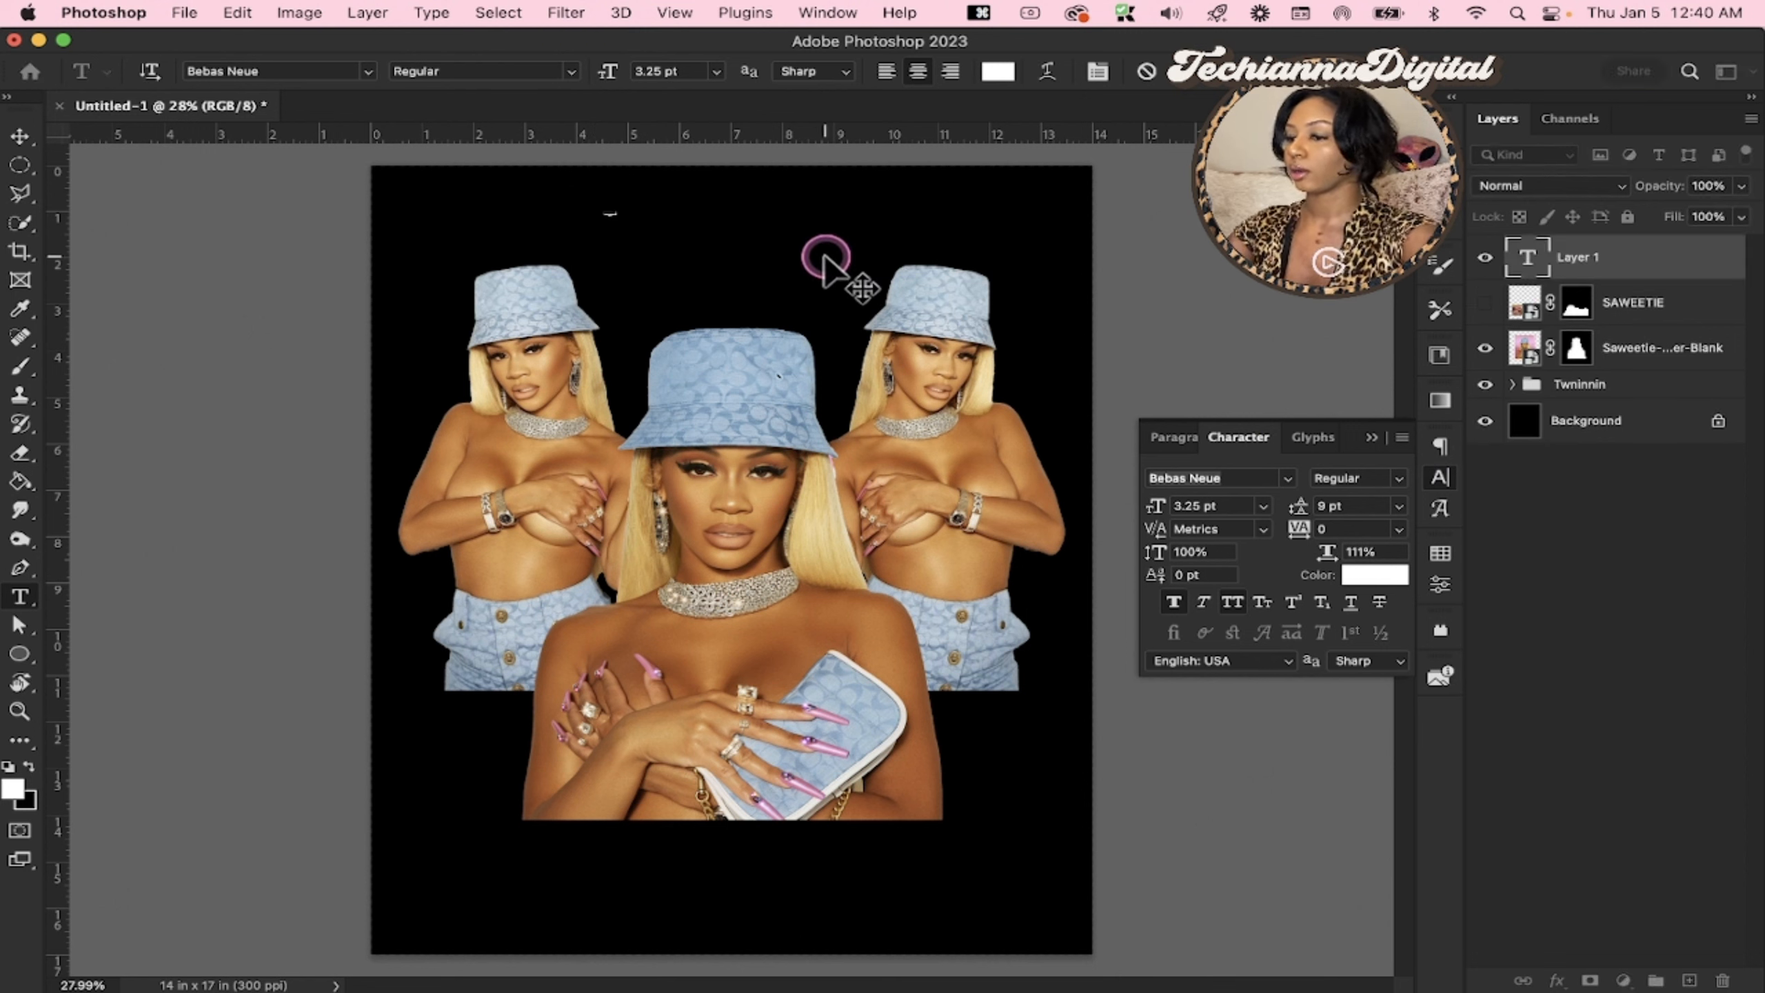
{"action": "type", "text": "icy gi"}
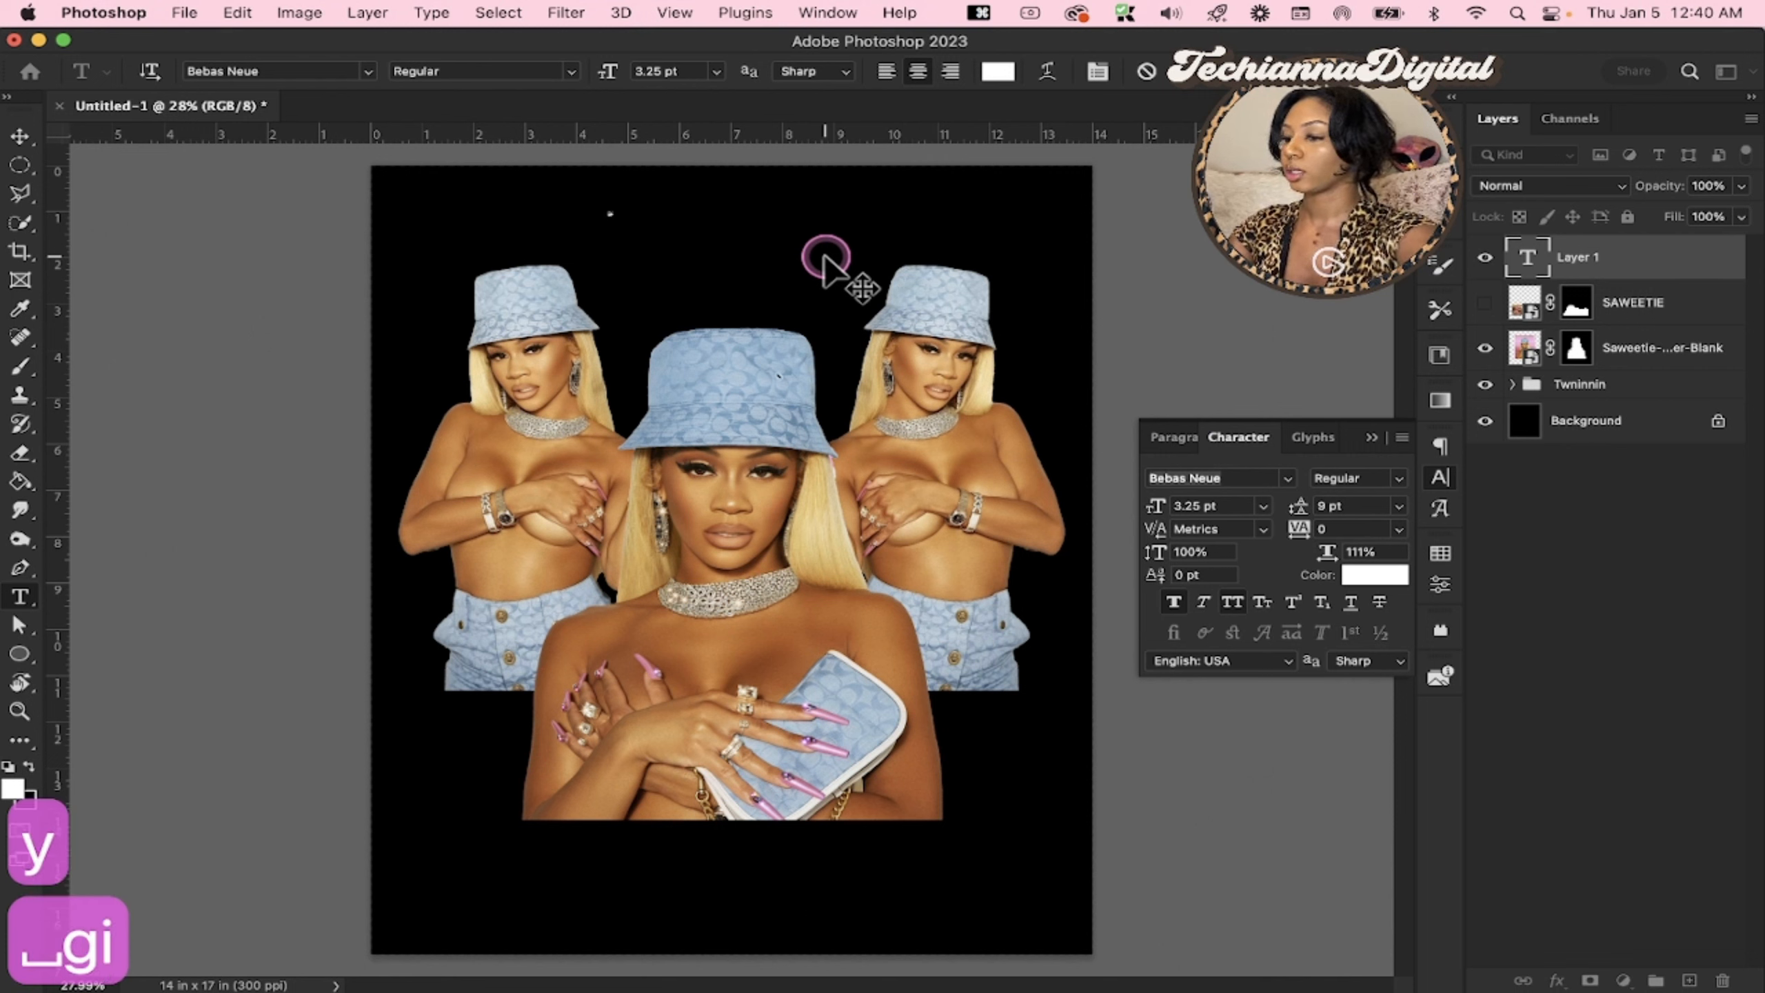
{"action": "type", "text": "rl"}
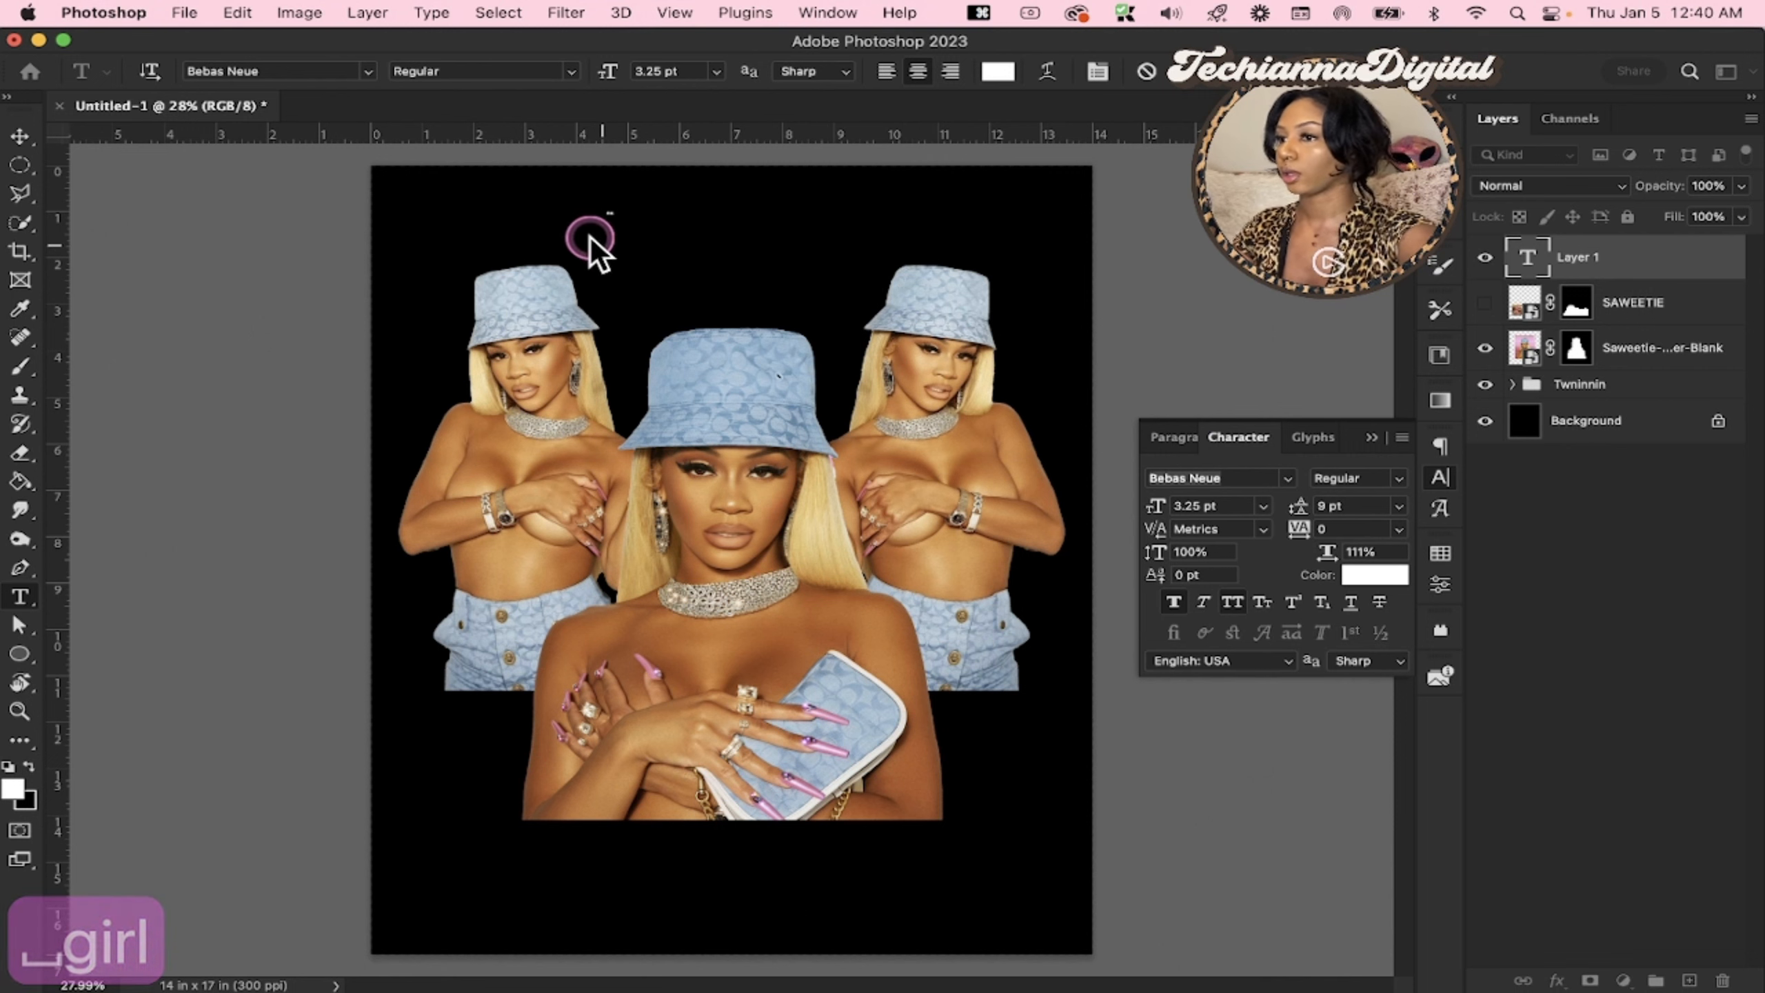
{"action": "left_click", "coordinate": [591, 244]}
Set the ICY GIRL text size to 100 pt
{"action": "left_click", "coordinate": [1191, 510]}
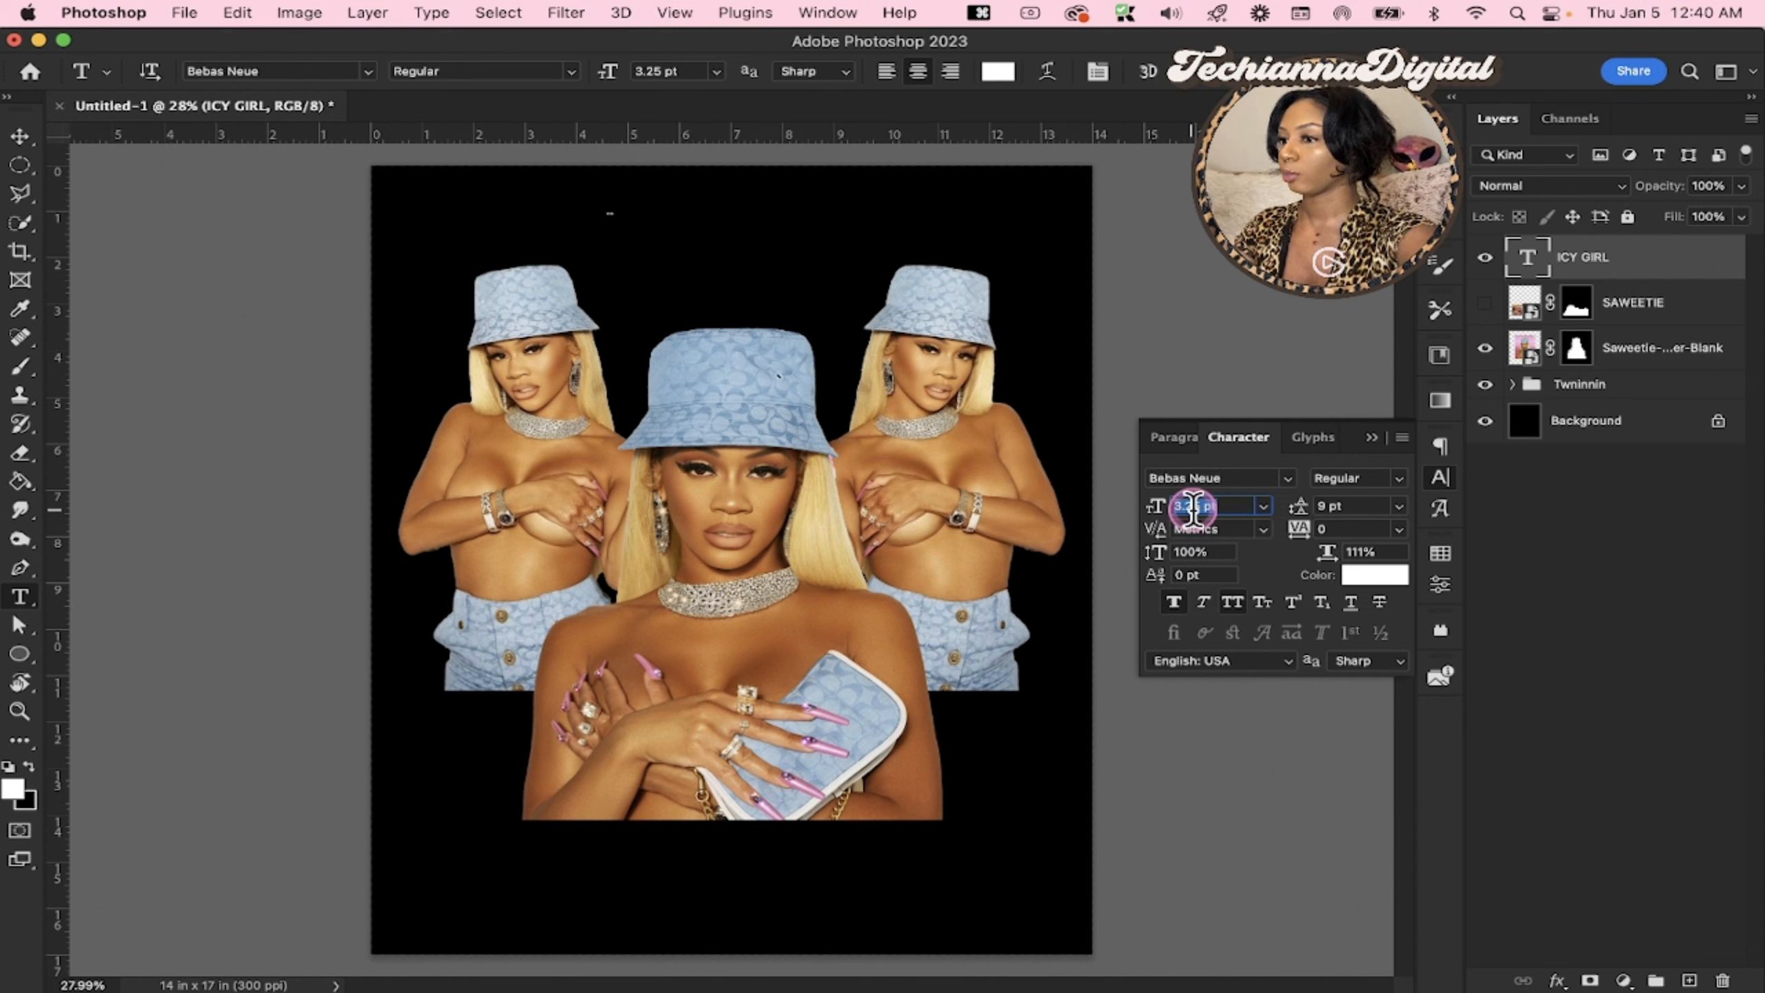
{"action": "type", "text": "100"}
{"action": "key", "text": "Return"}
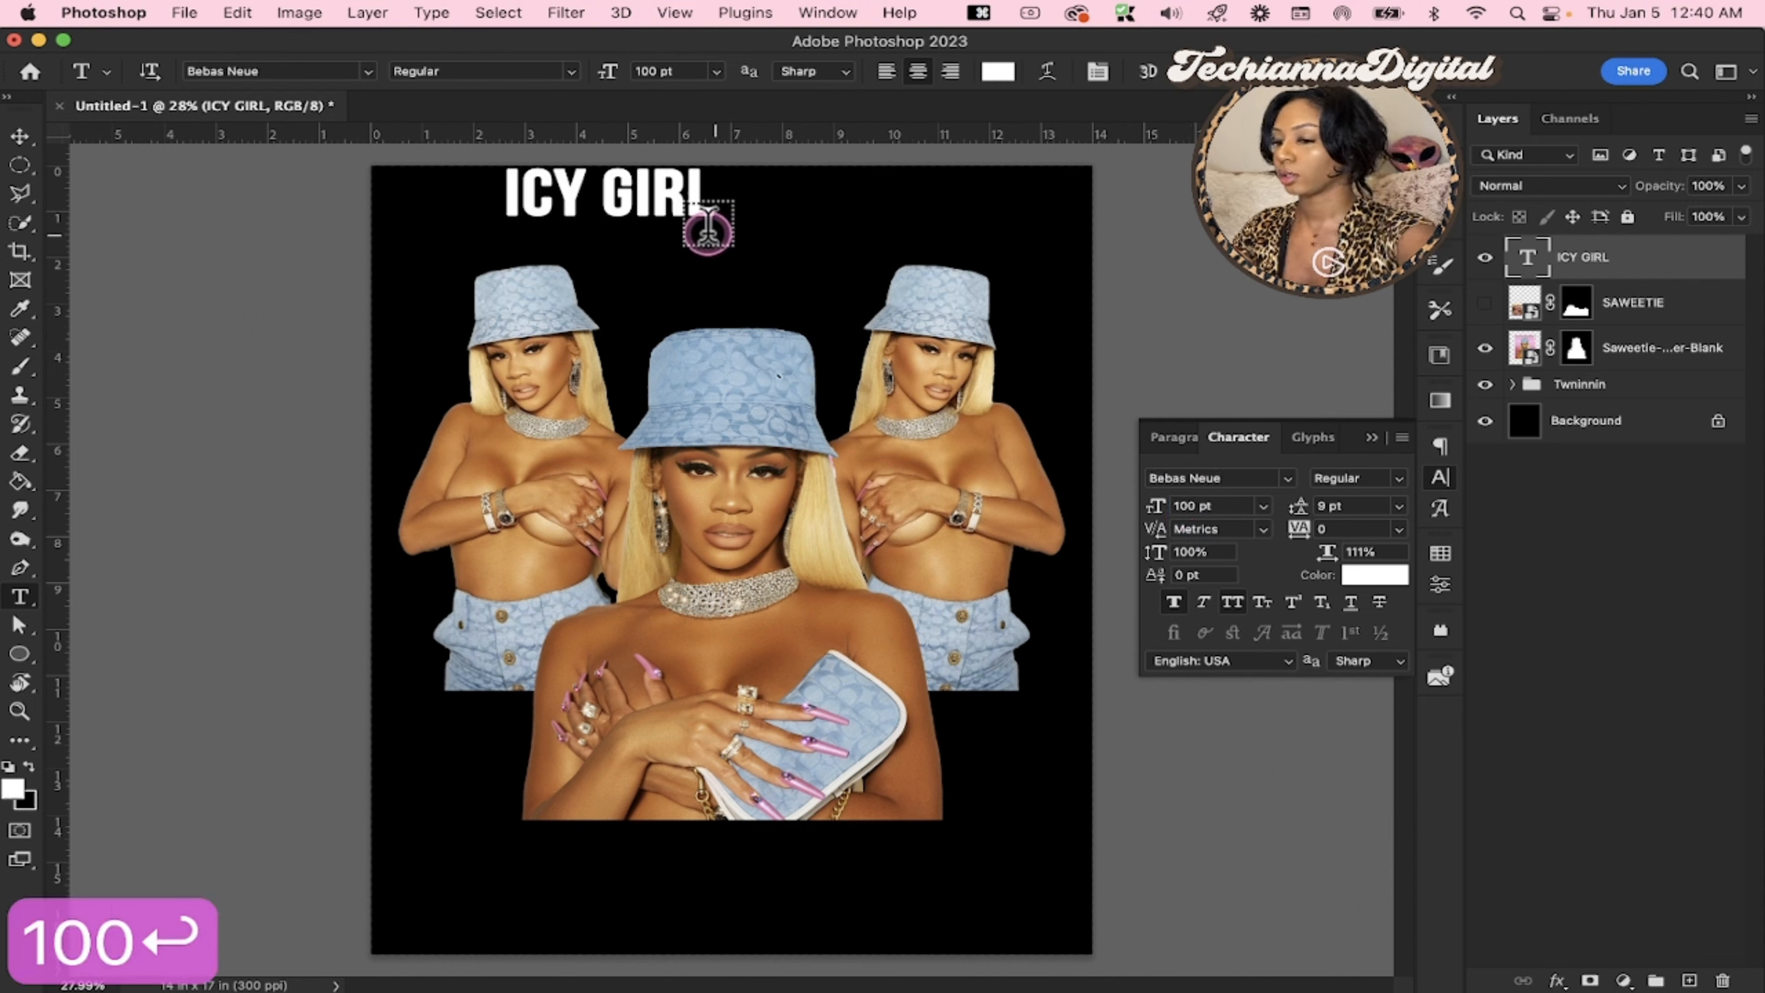
Move the ICY GIRL text to the lower part of the canvas and enlarge it to about 285.79 pt, overlapping the portrait's lower edge
{"action": "key", "text": "v"}
{"action": "left_click_drag", "start_coordinate": [681, 202], "coordinate": [608, 901]}
{"action": "left_click_drag", "start_coordinate": [650, 845], "coordinate": [1040, 843]}
{"action": "left_click_drag", "start_coordinate": [914, 824], "coordinate": [914, 829]}
{"action": "key", "text": "Return"}
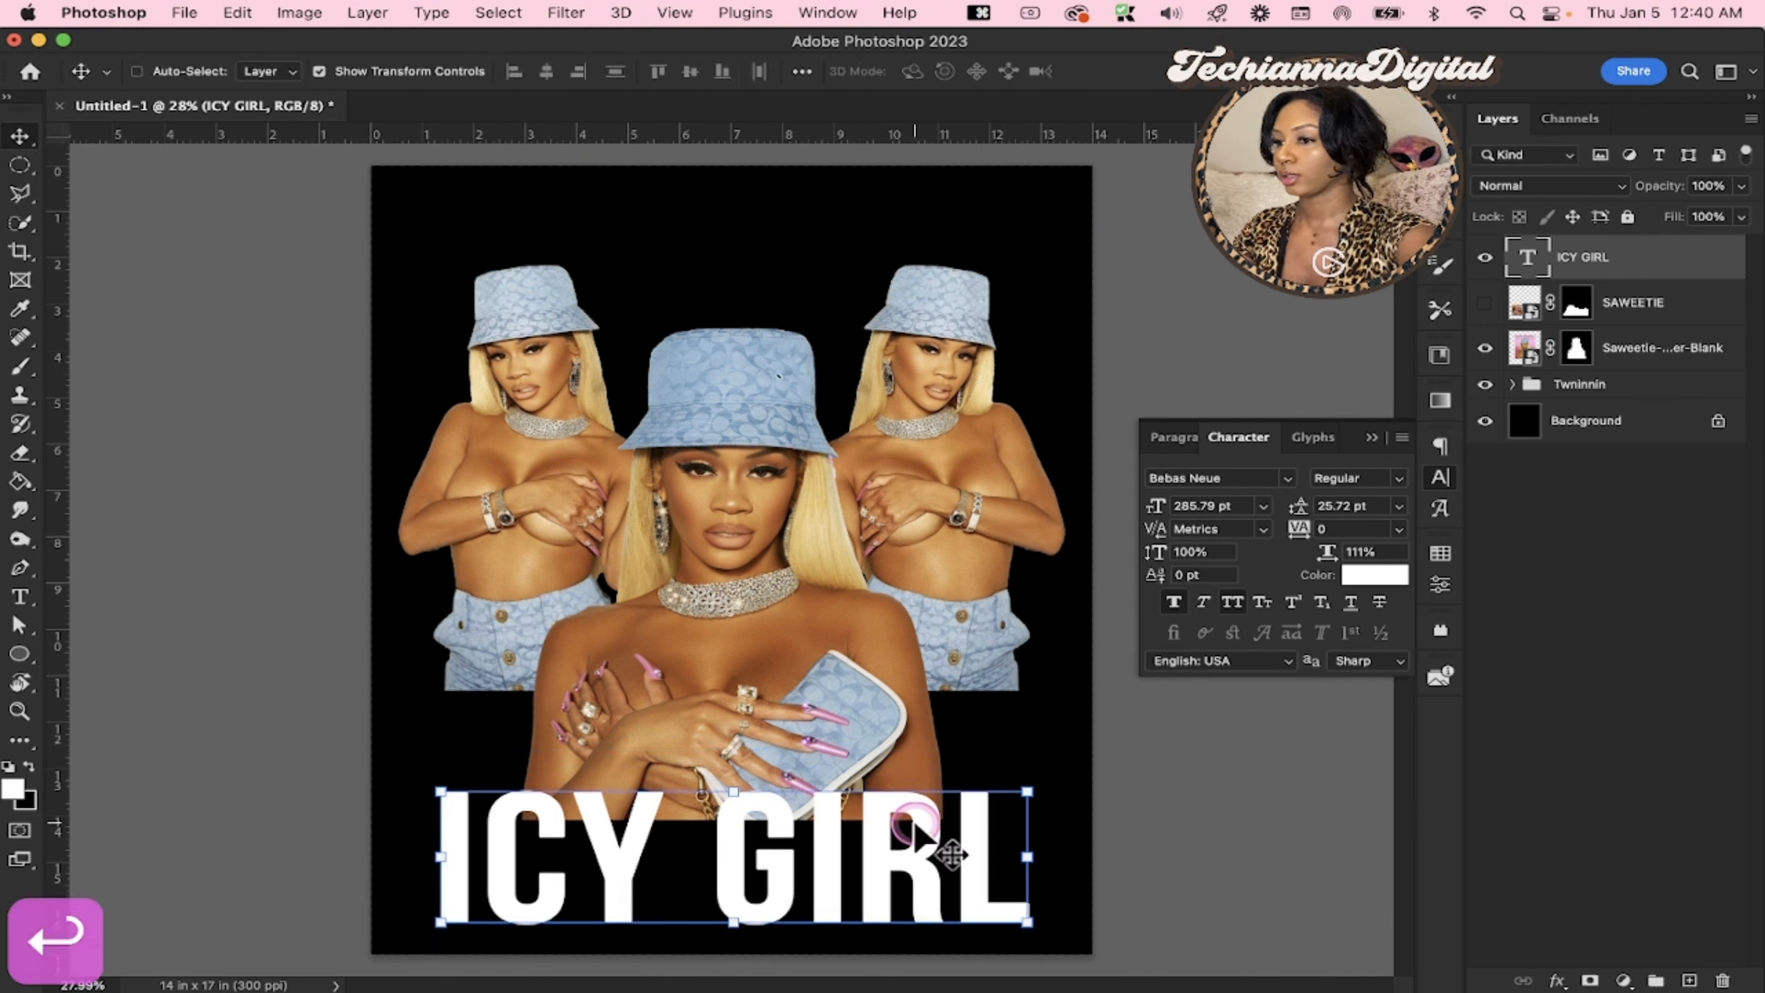
Duplicate the ICY GIRL text layer and move the copy to the upper part of the canvas
{"action": "key", "text": "super+j"}
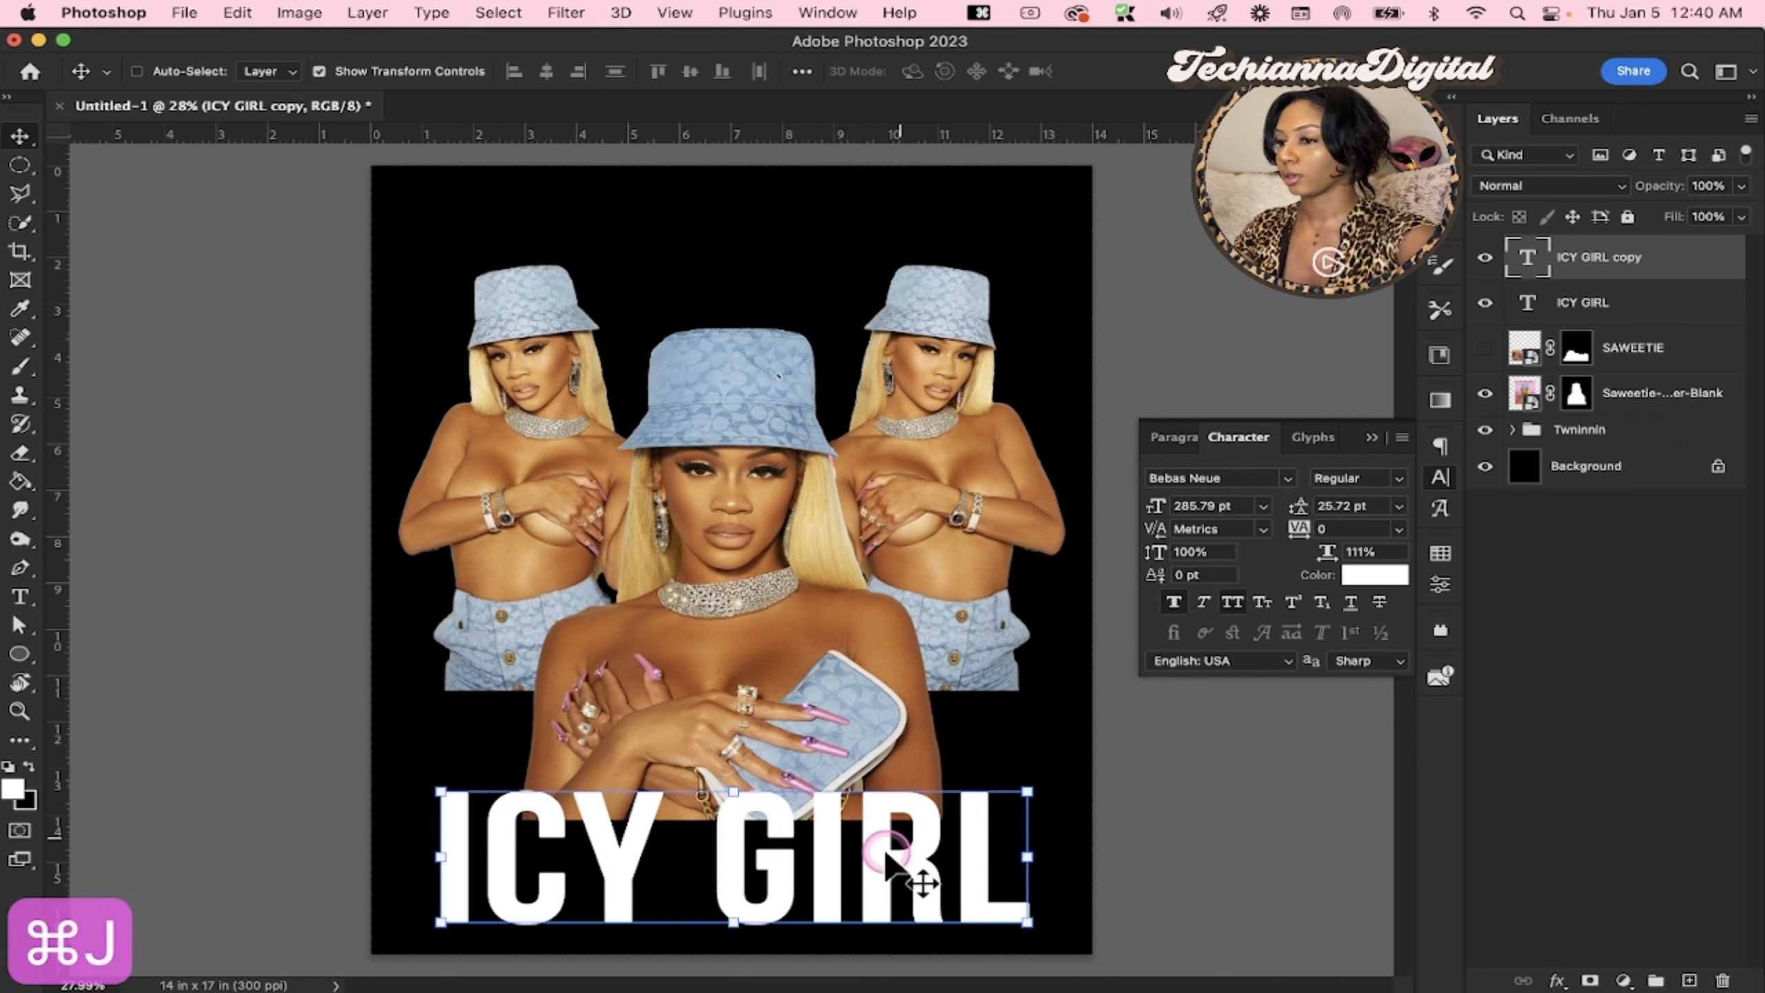
{"action": "left_click", "coordinate": [884, 856]}
{"action": "left_click_drag", "start_coordinate": [884, 857], "coordinate": [870, 309]}
Replace the wording of the upper ICY GIRL copy with Saweetie
{"action": "triple_click", "coordinate": [774, 248]}
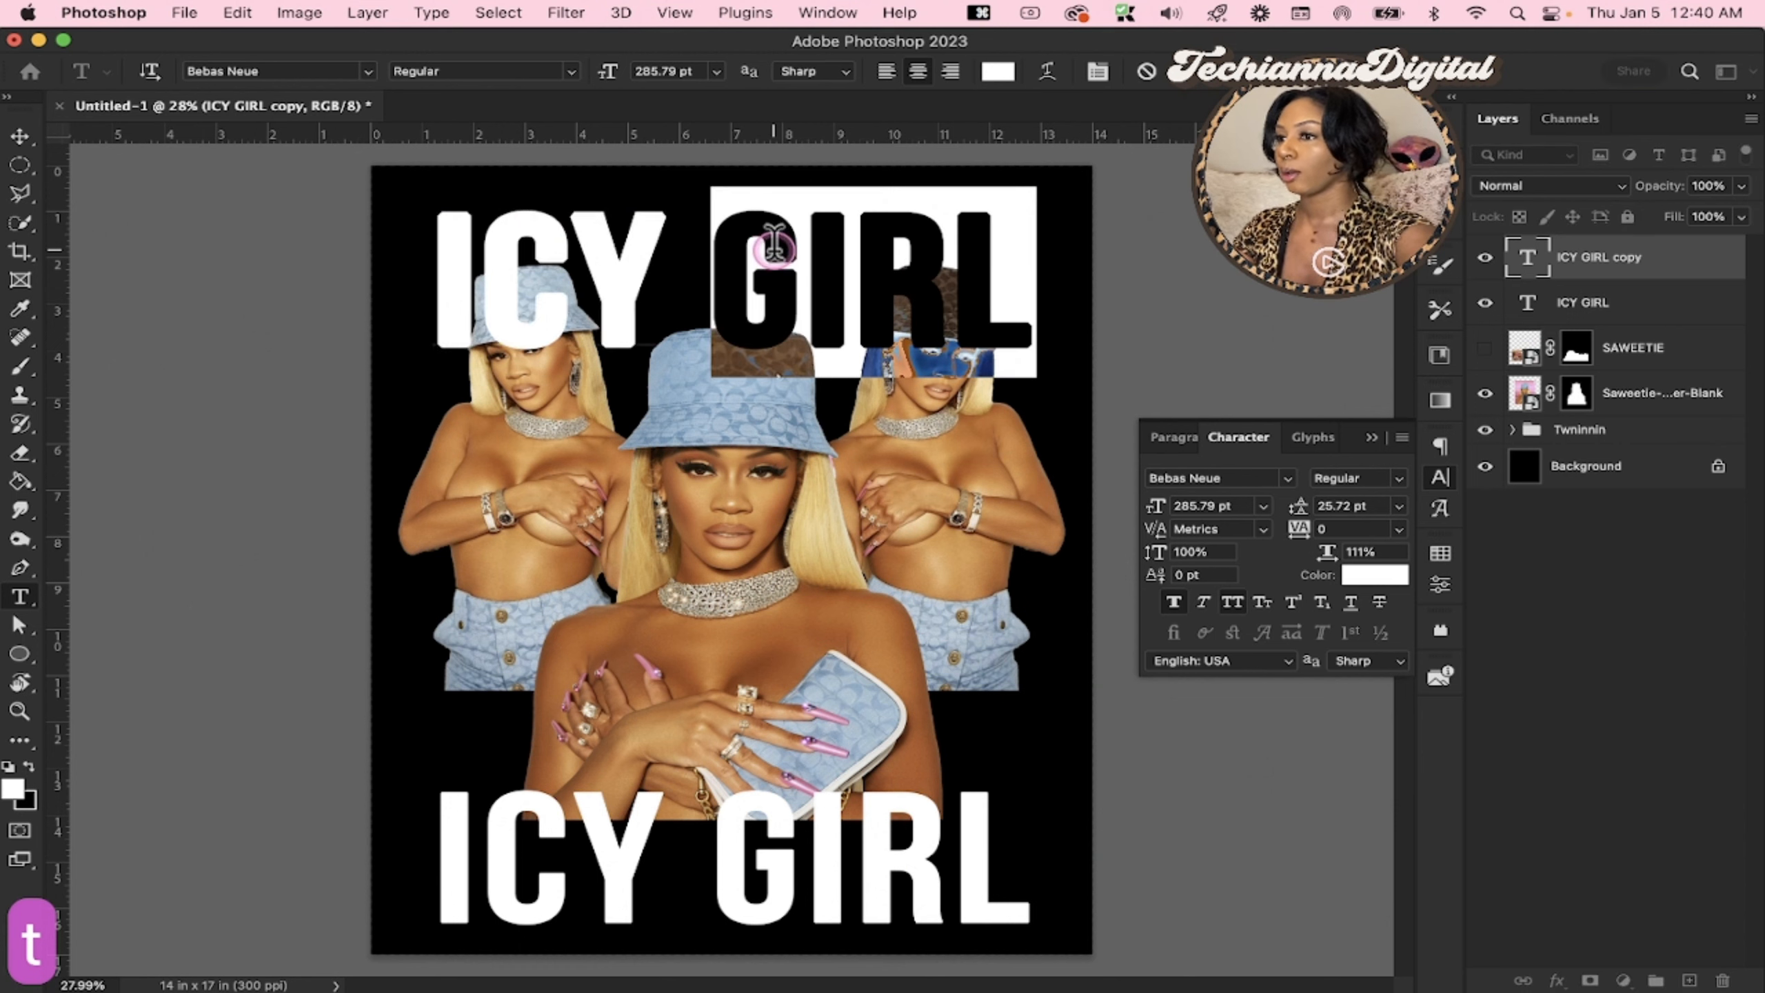
{"action": "type", "text": "Sa"}
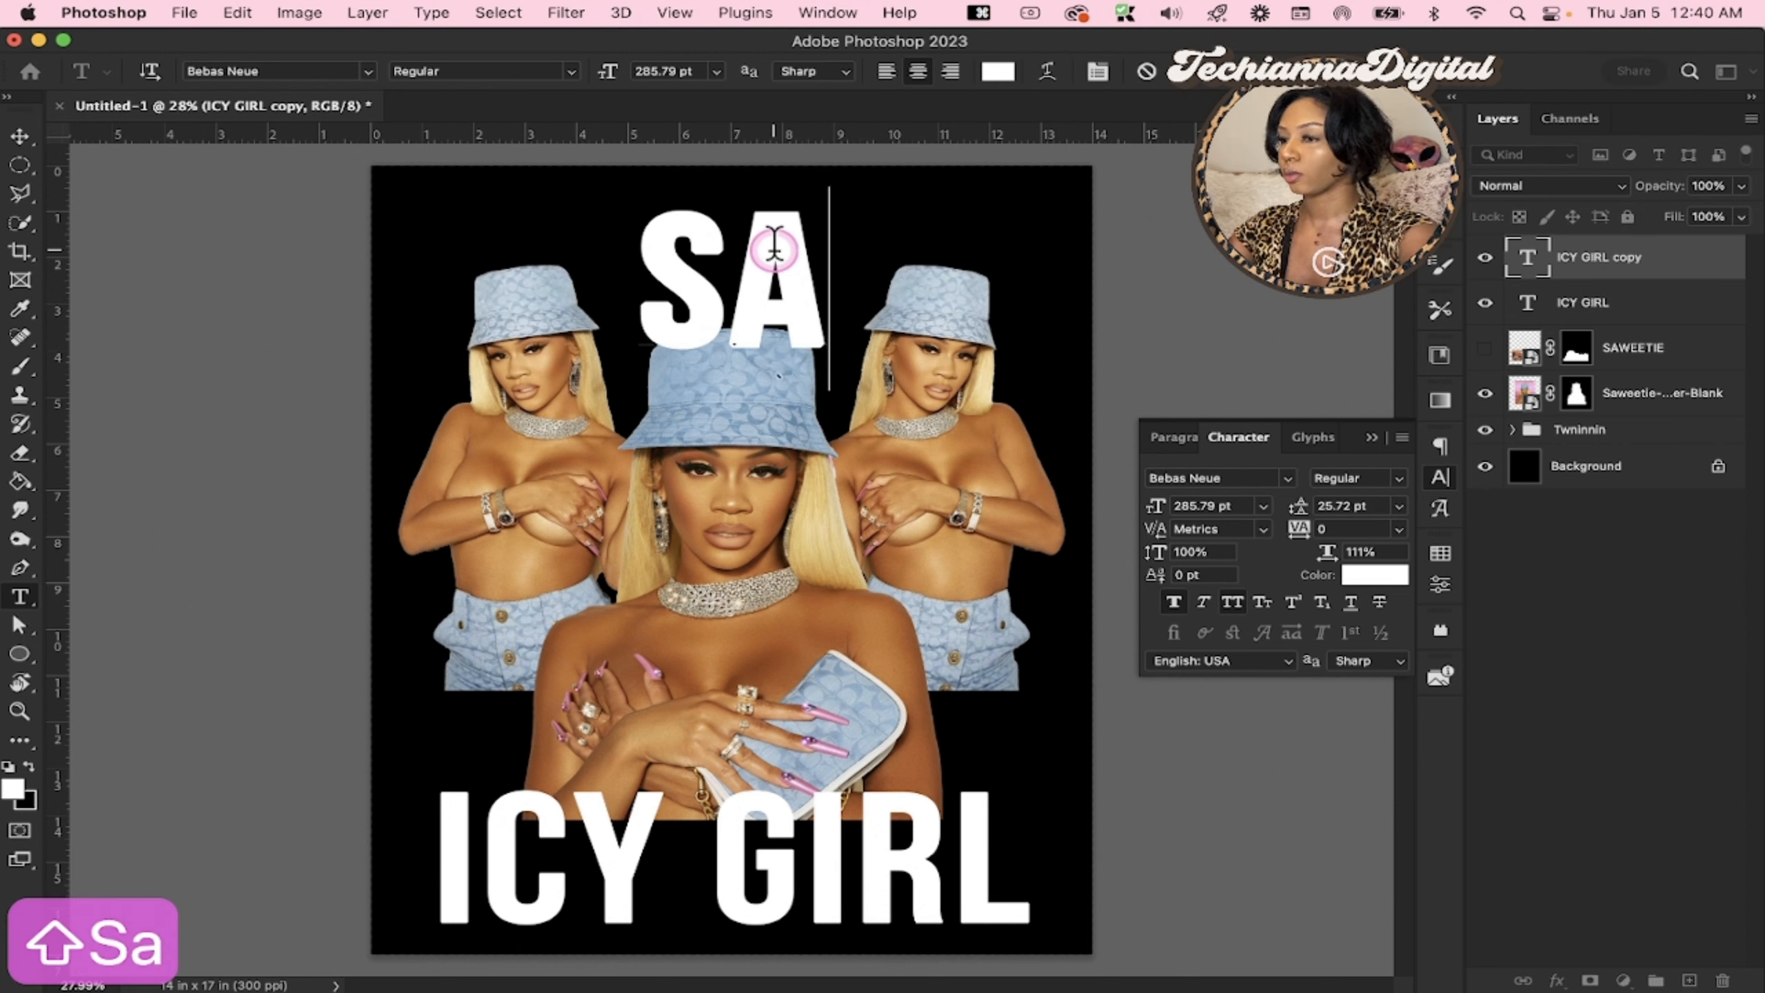
{"action": "key", "text": "BackSpace"}
{"action": "type", "text": "aw"}
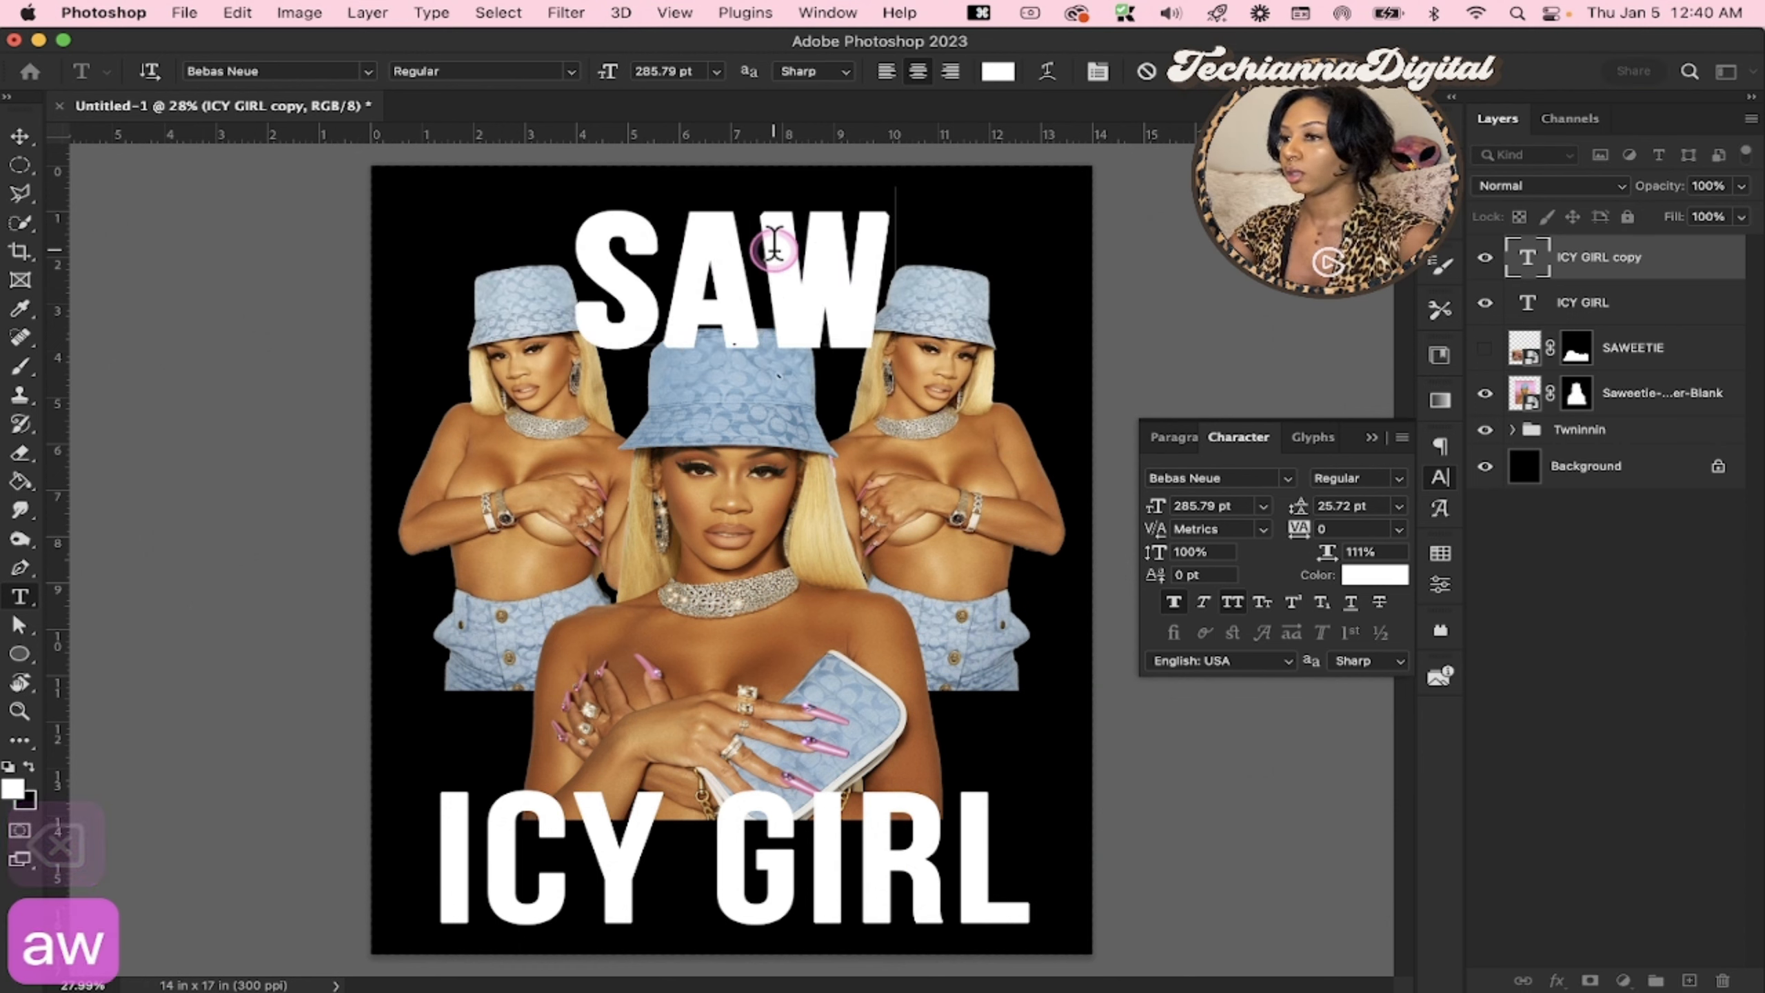
{"action": "type", "text": "eetie"}
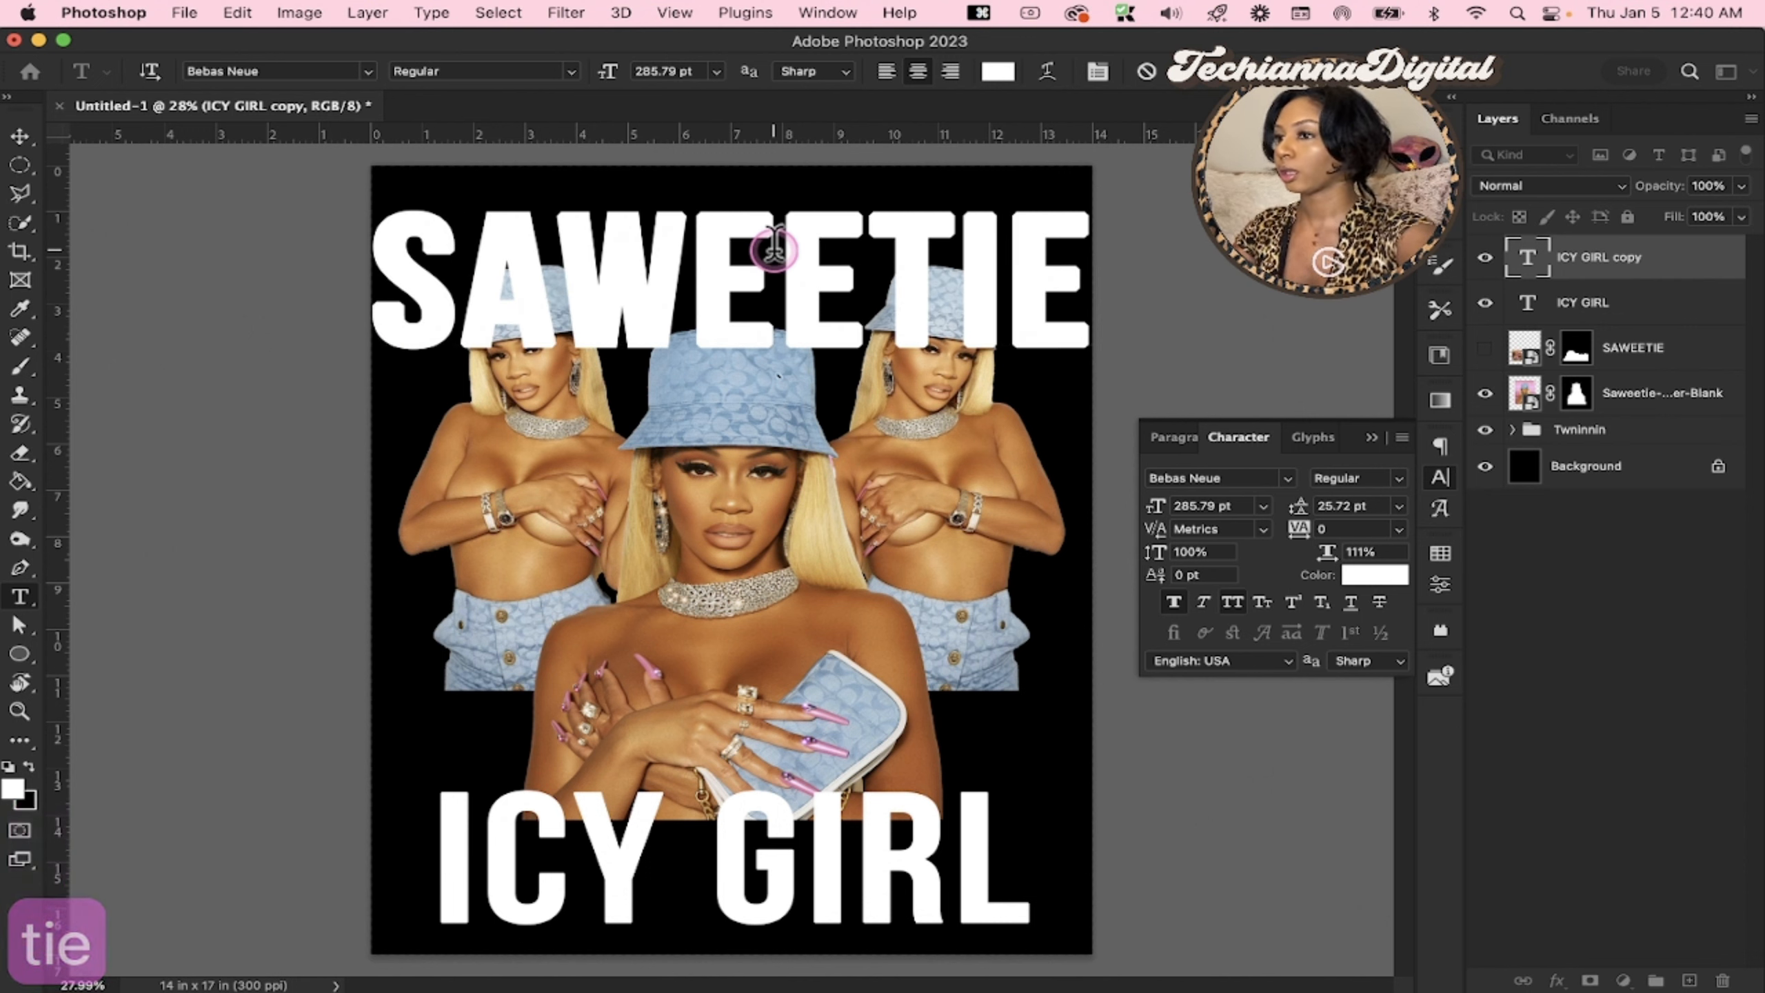
{"action": "left_click", "coordinate": [1626, 209]}
Place the Saweetie text layer beneath the Twninnin group and scale the text down to about 215.93 pt behind the hats
{"action": "left_click_drag", "start_coordinate": [1616, 277], "coordinate": [1605, 448]}
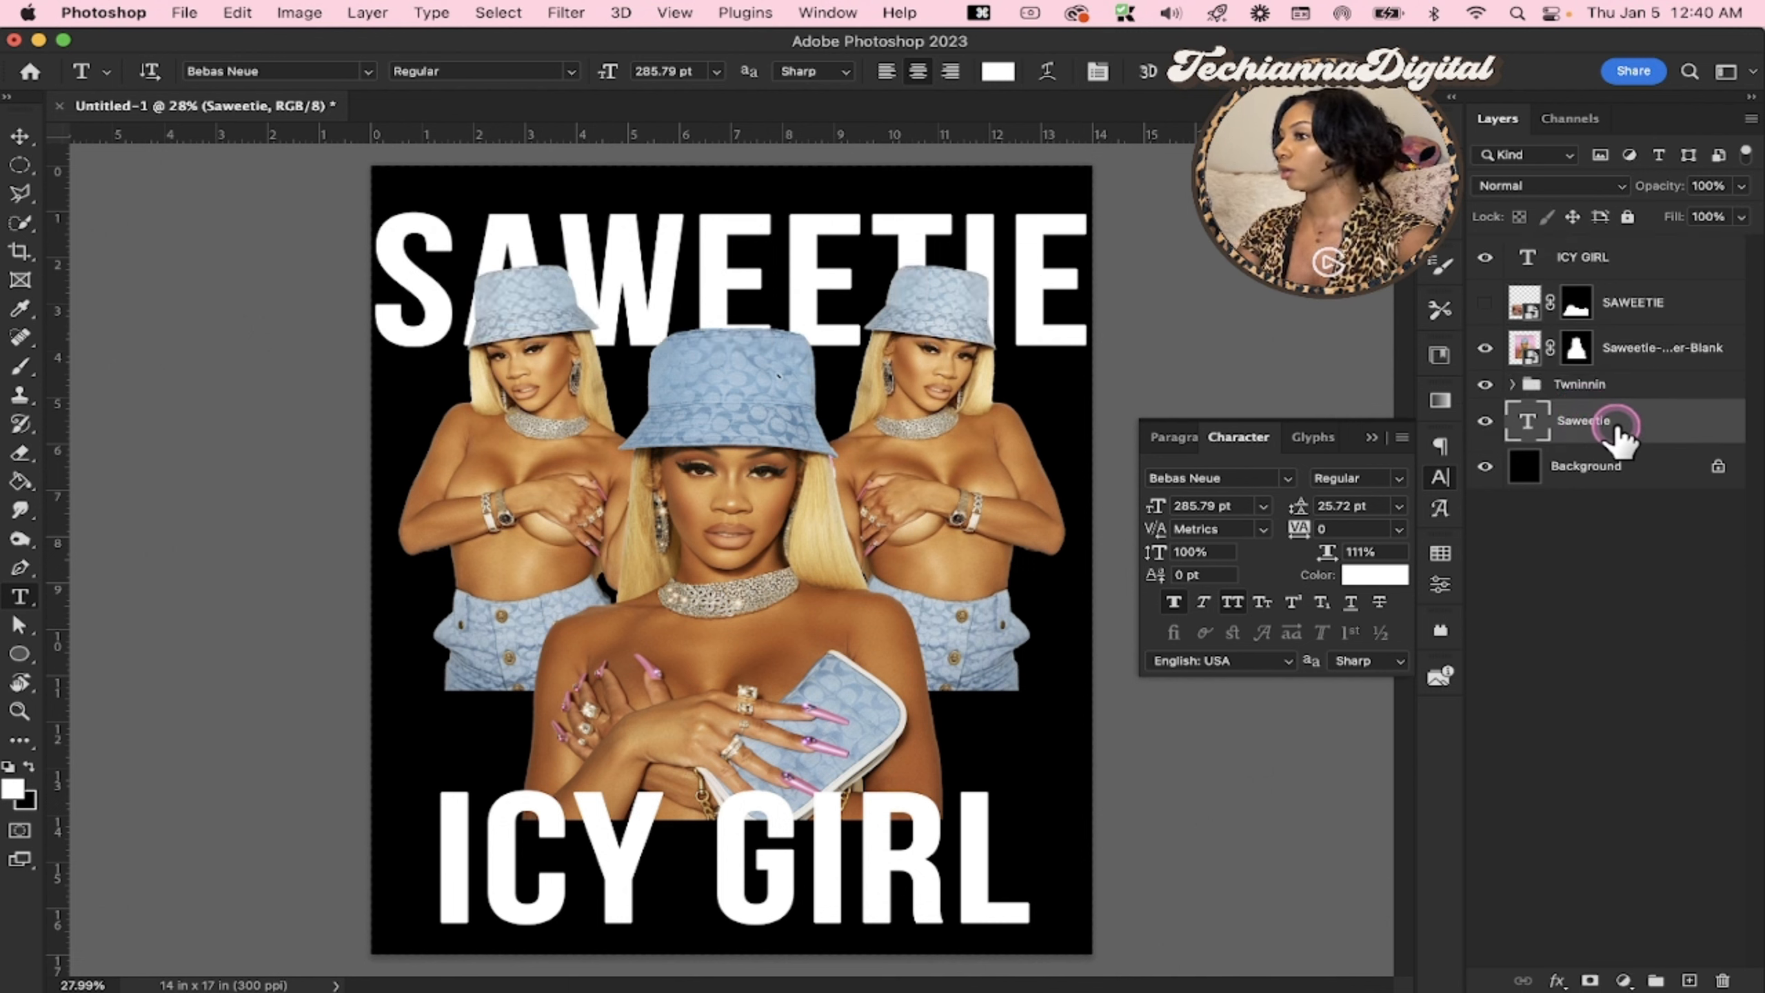
{"action": "key", "text": "v"}
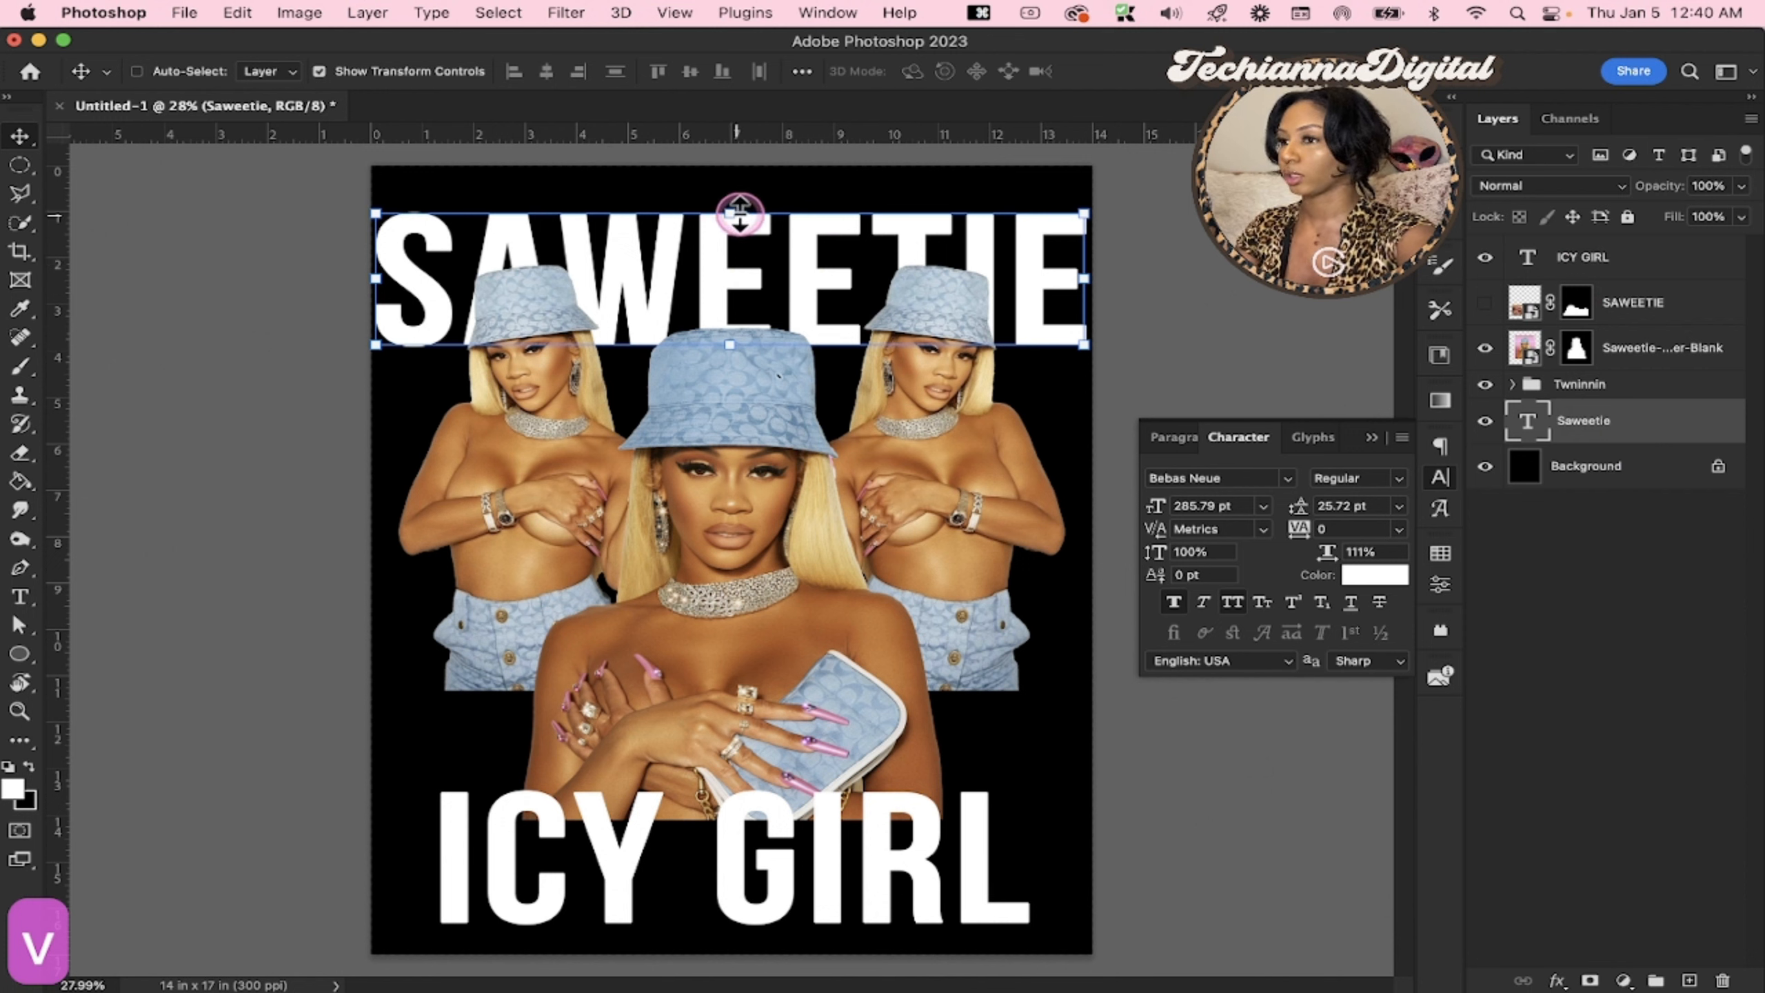
{"action": "left_click_drag", "start_coordinate": [739, 215], "coordinate": [759, 248]}
{"action": "key", "text": "Return"}
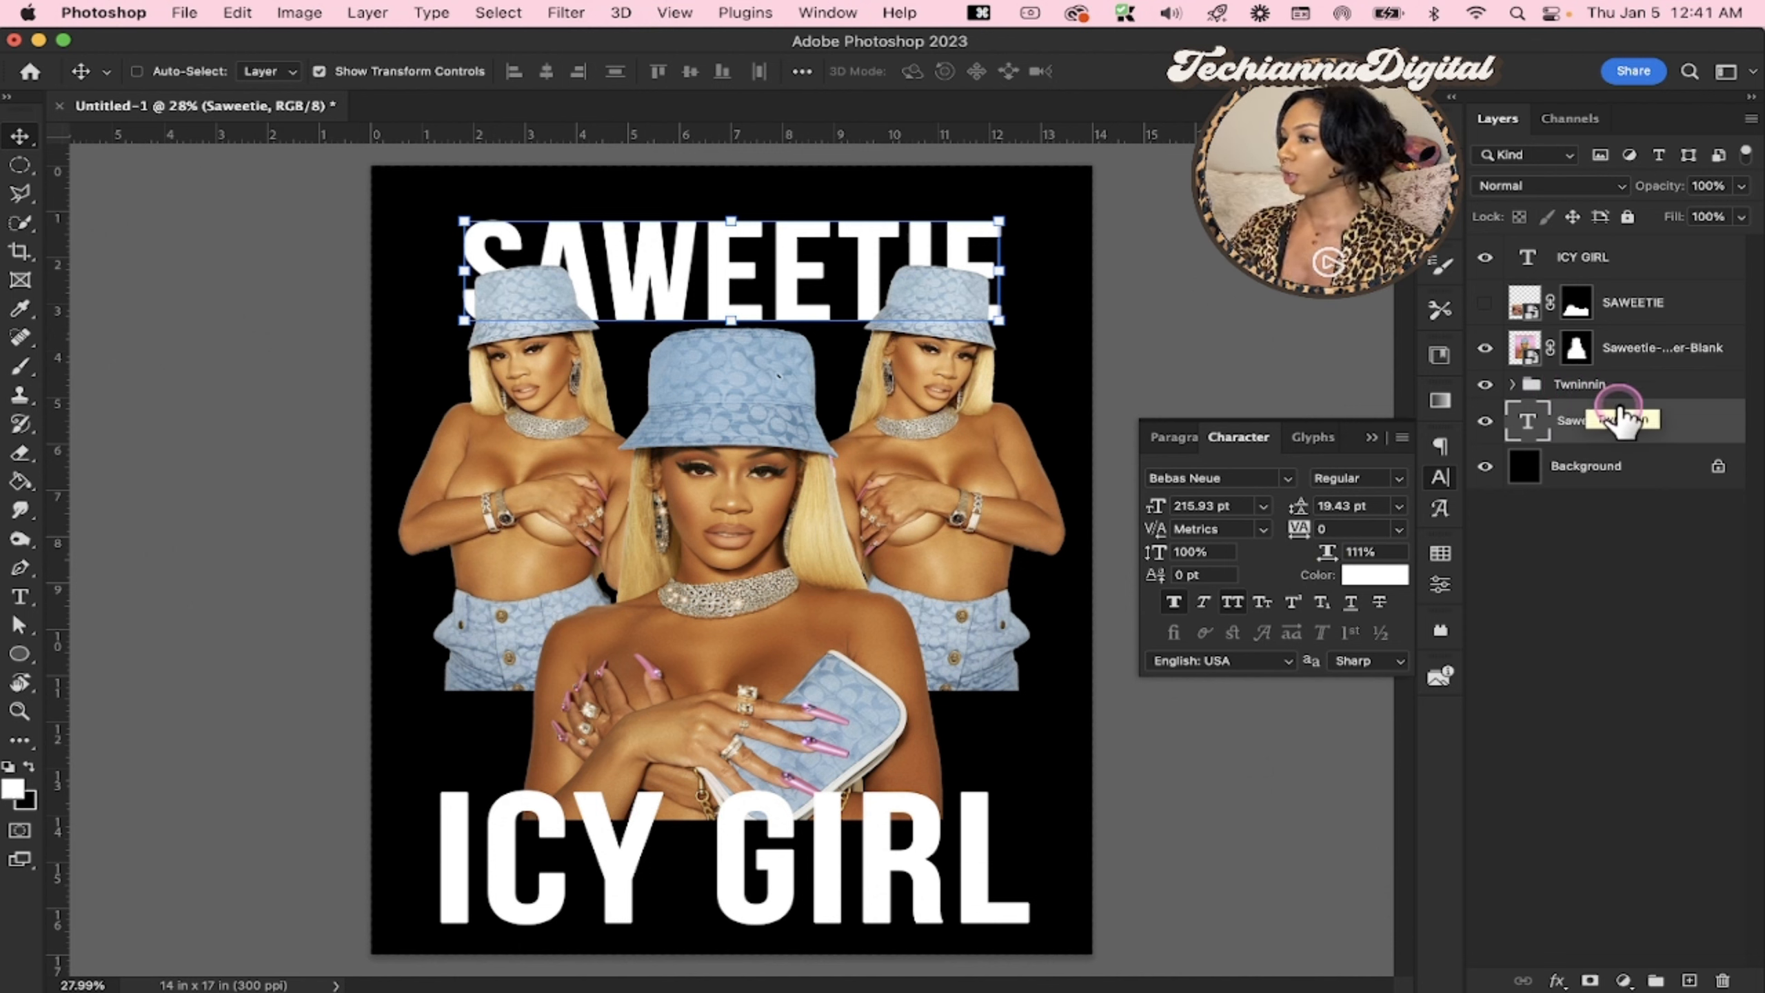
Hide both text layers and the central portrait layer, and add a layer mask to the Twninnin group
{"action": "left_click", "coordinate": [1486, 421]}
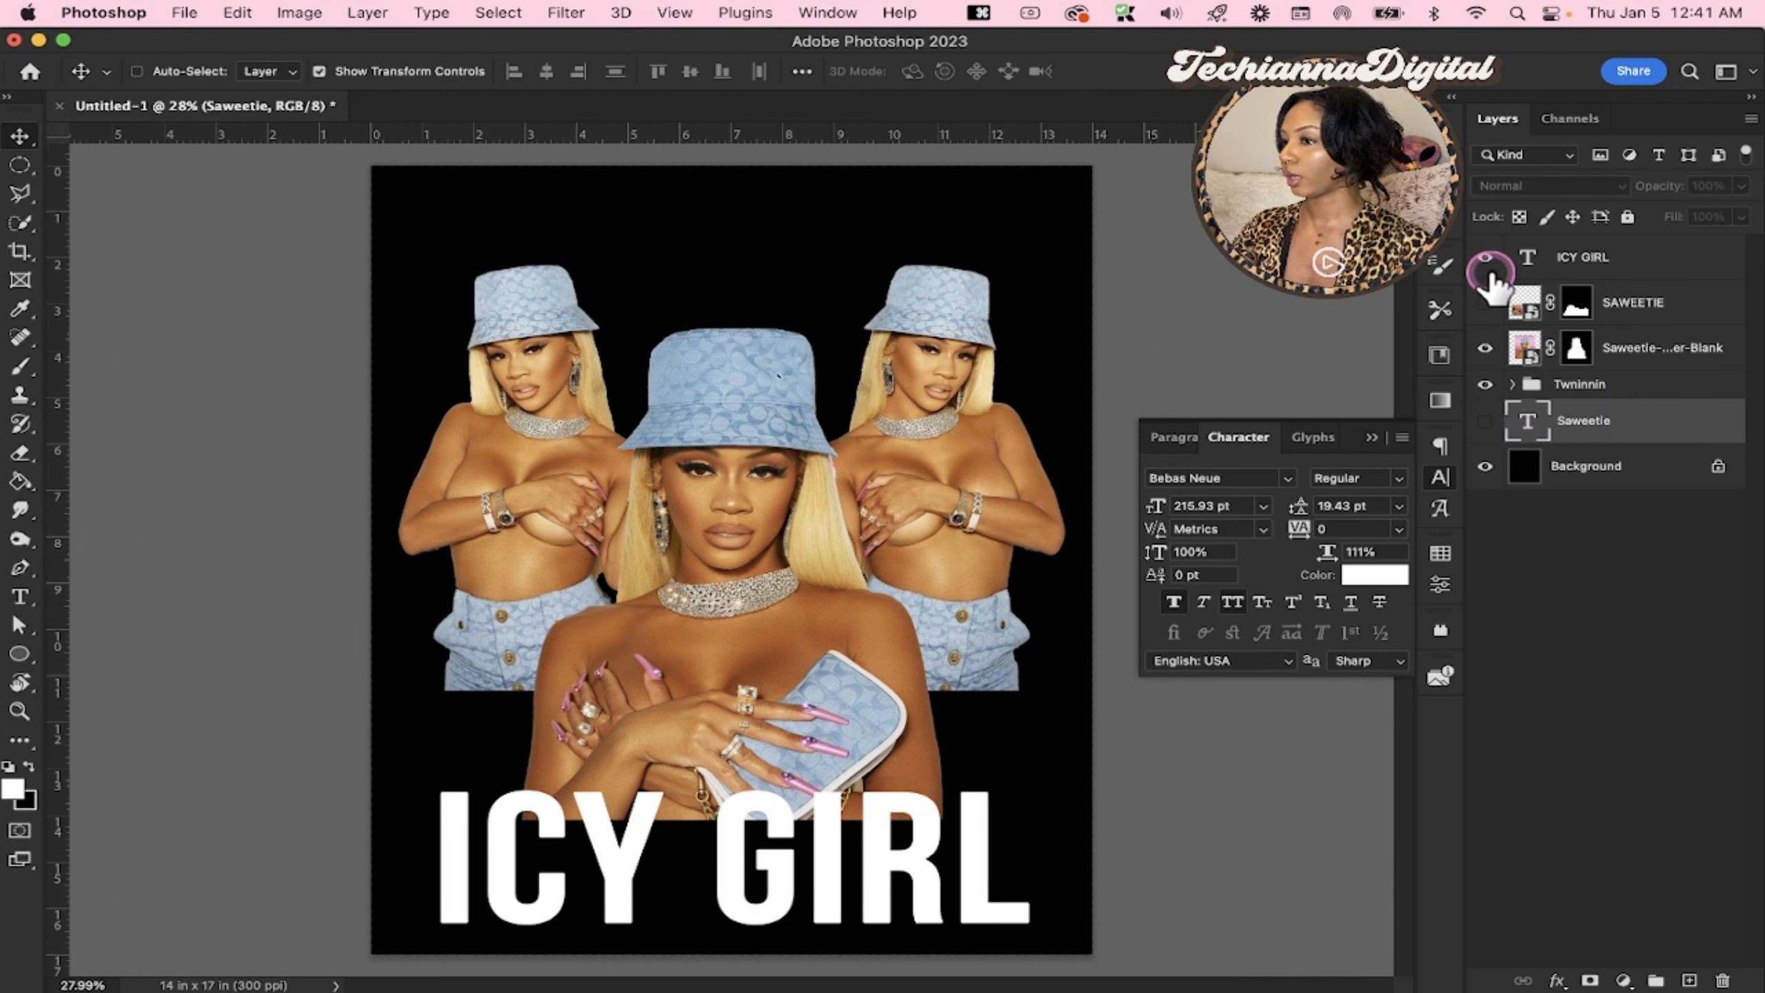
{"action": "left_click", "coordinate": [1486, 258]}
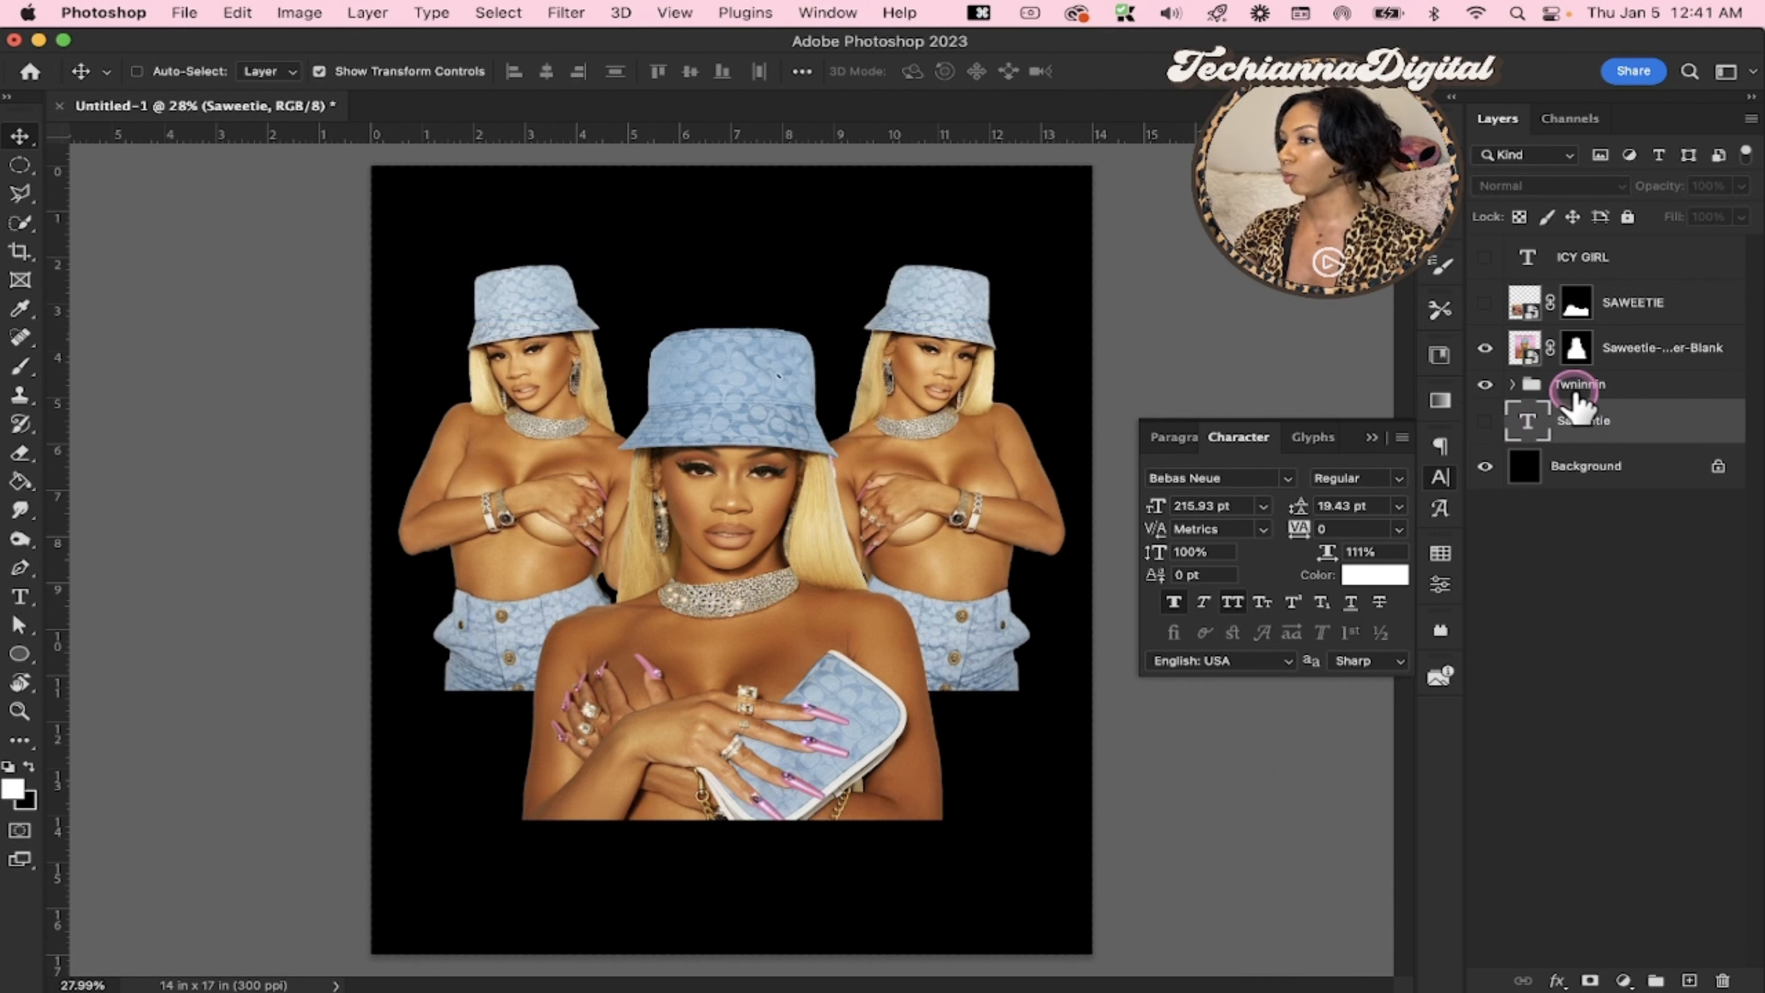
{"action": "left_click", "coordinate": [1579, 388]}
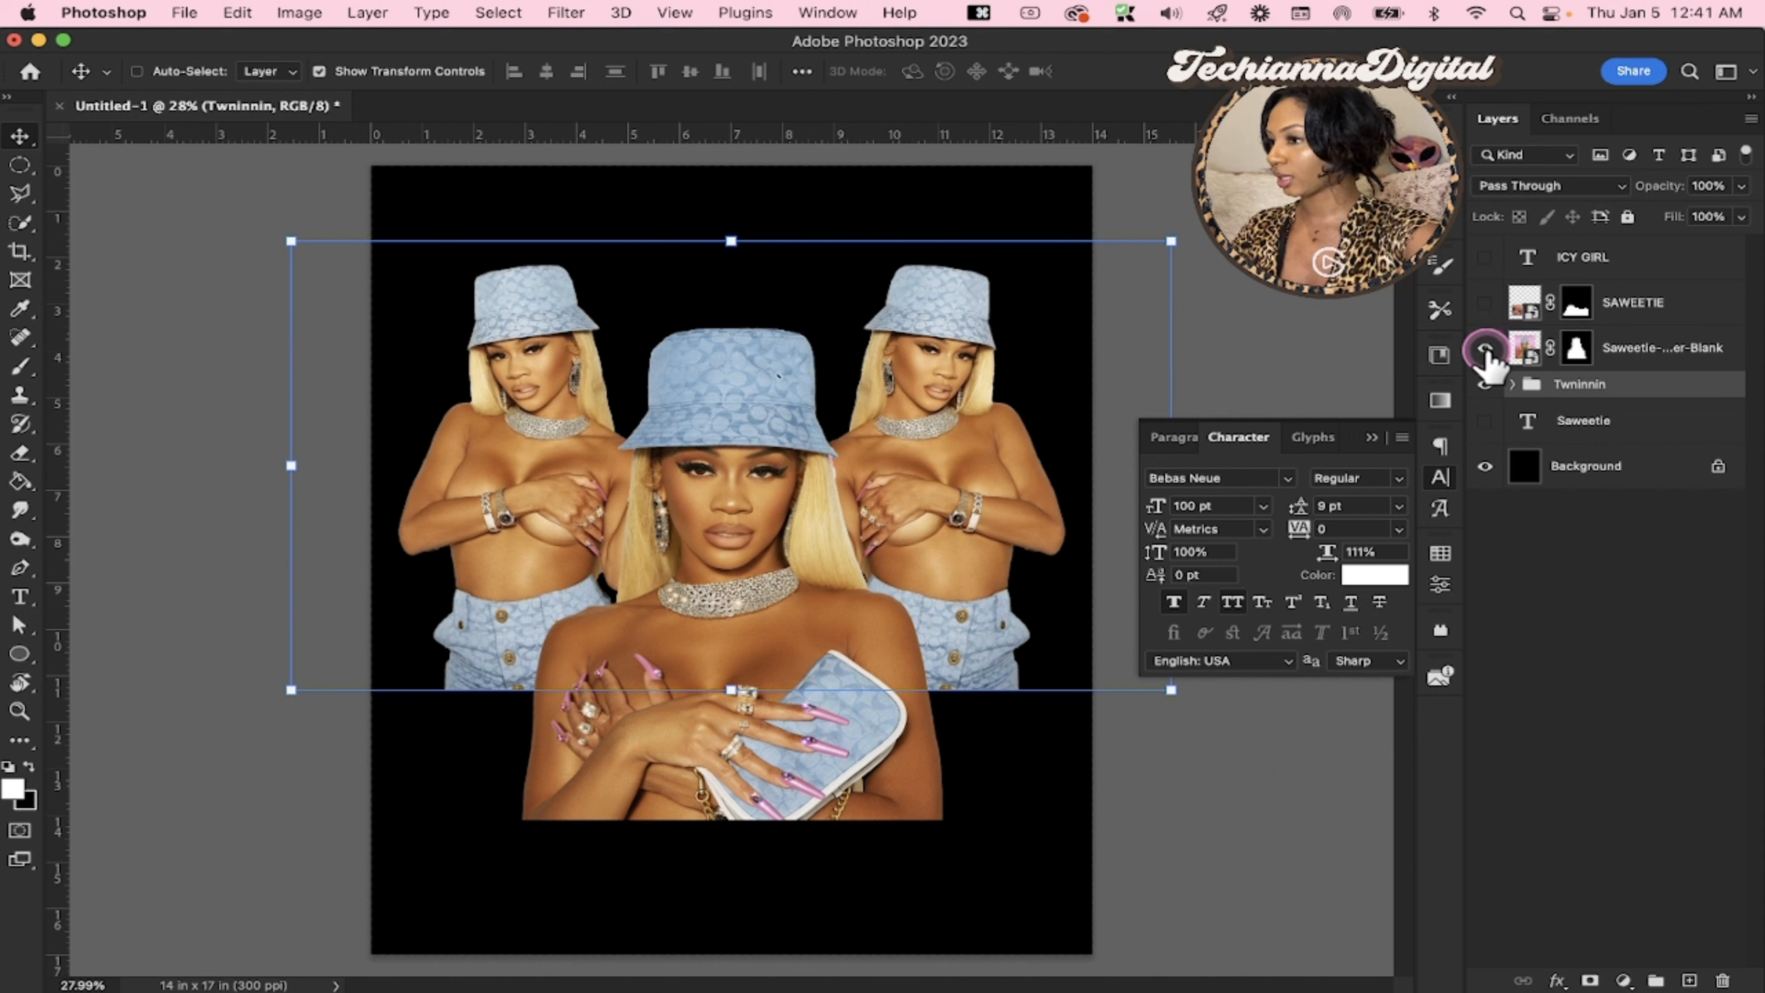
{"action": "left_click", "coordinate": [1485, 347]}
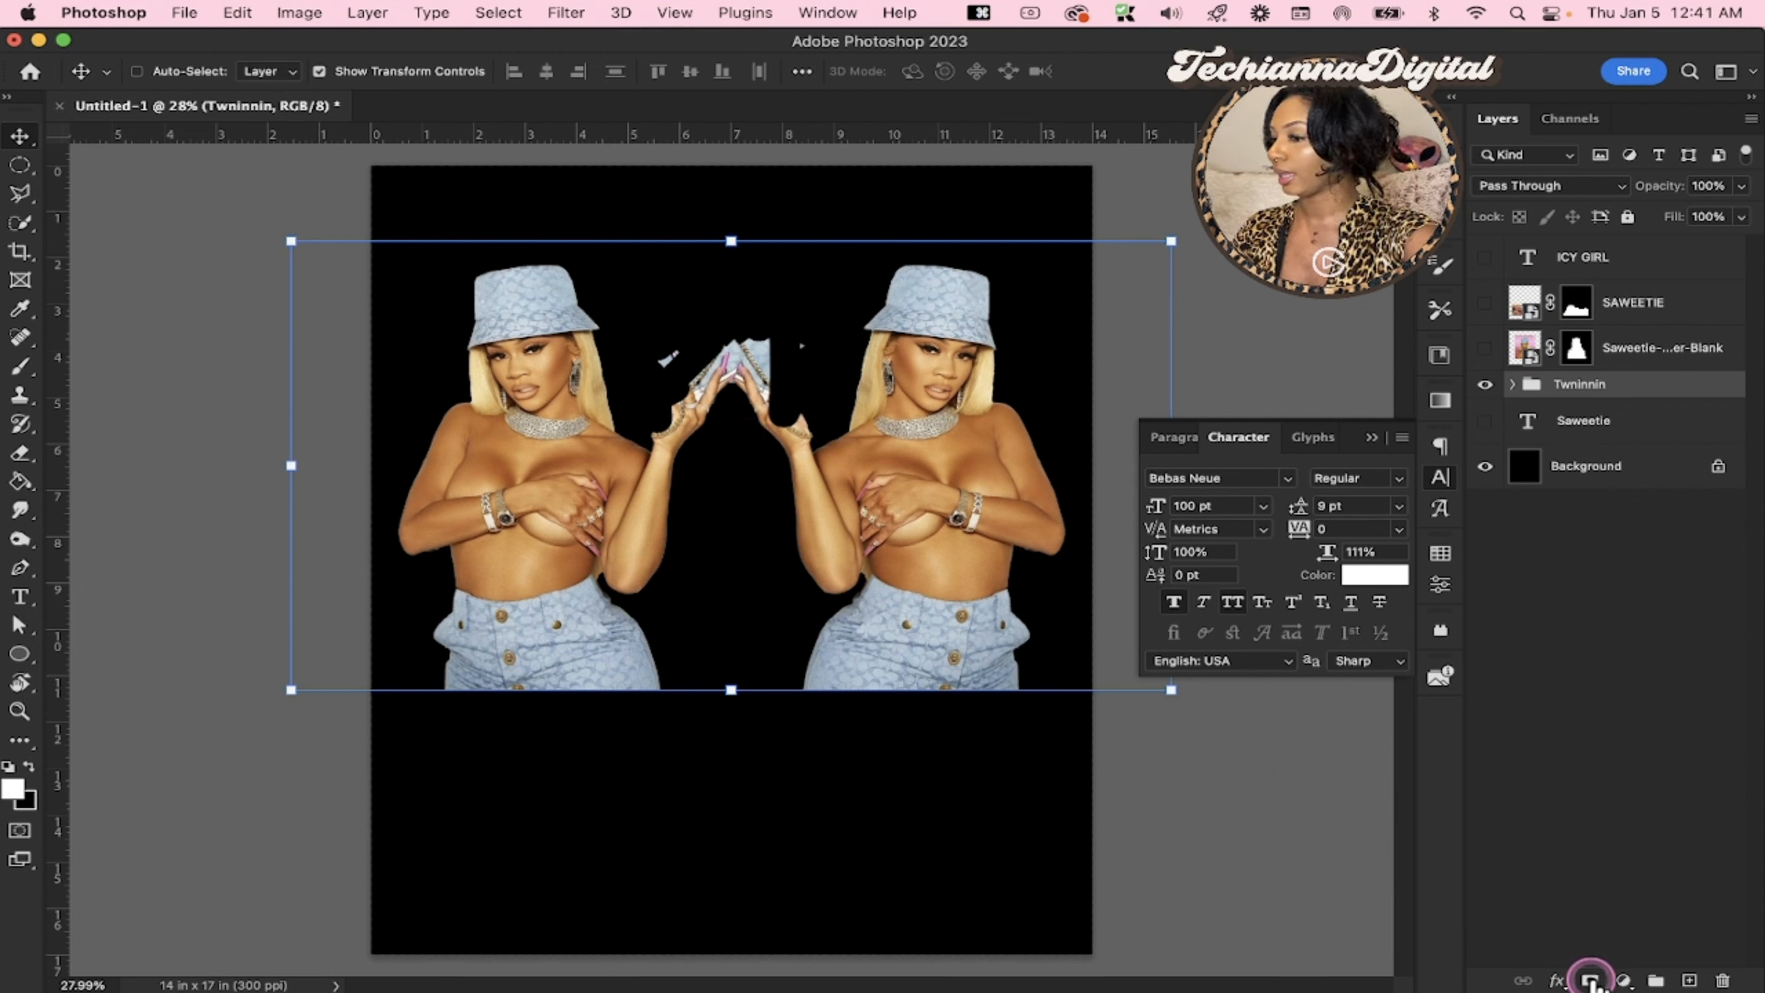
{"action": "left_click", "coordinate": [1590, 978]}
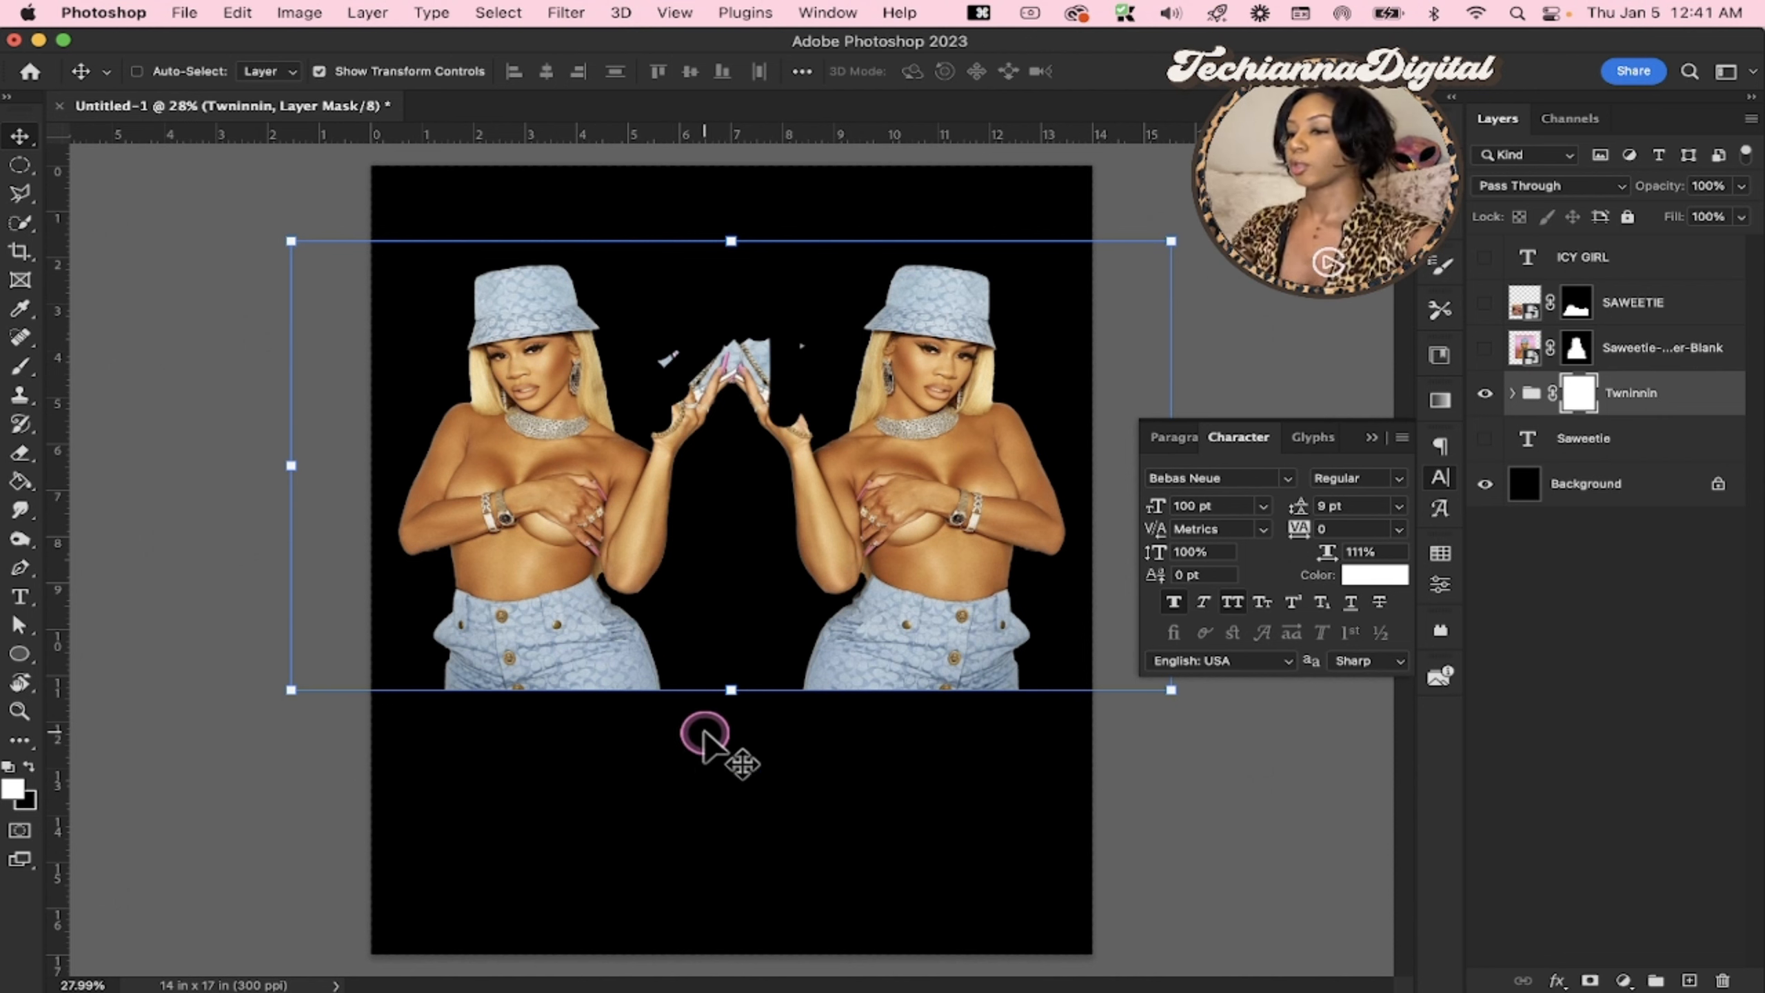
Activate the Gradient tool and make black the foreground colour for a linear foreground-to-transparent gradient
{"action": "key", "text": "shift+g"}
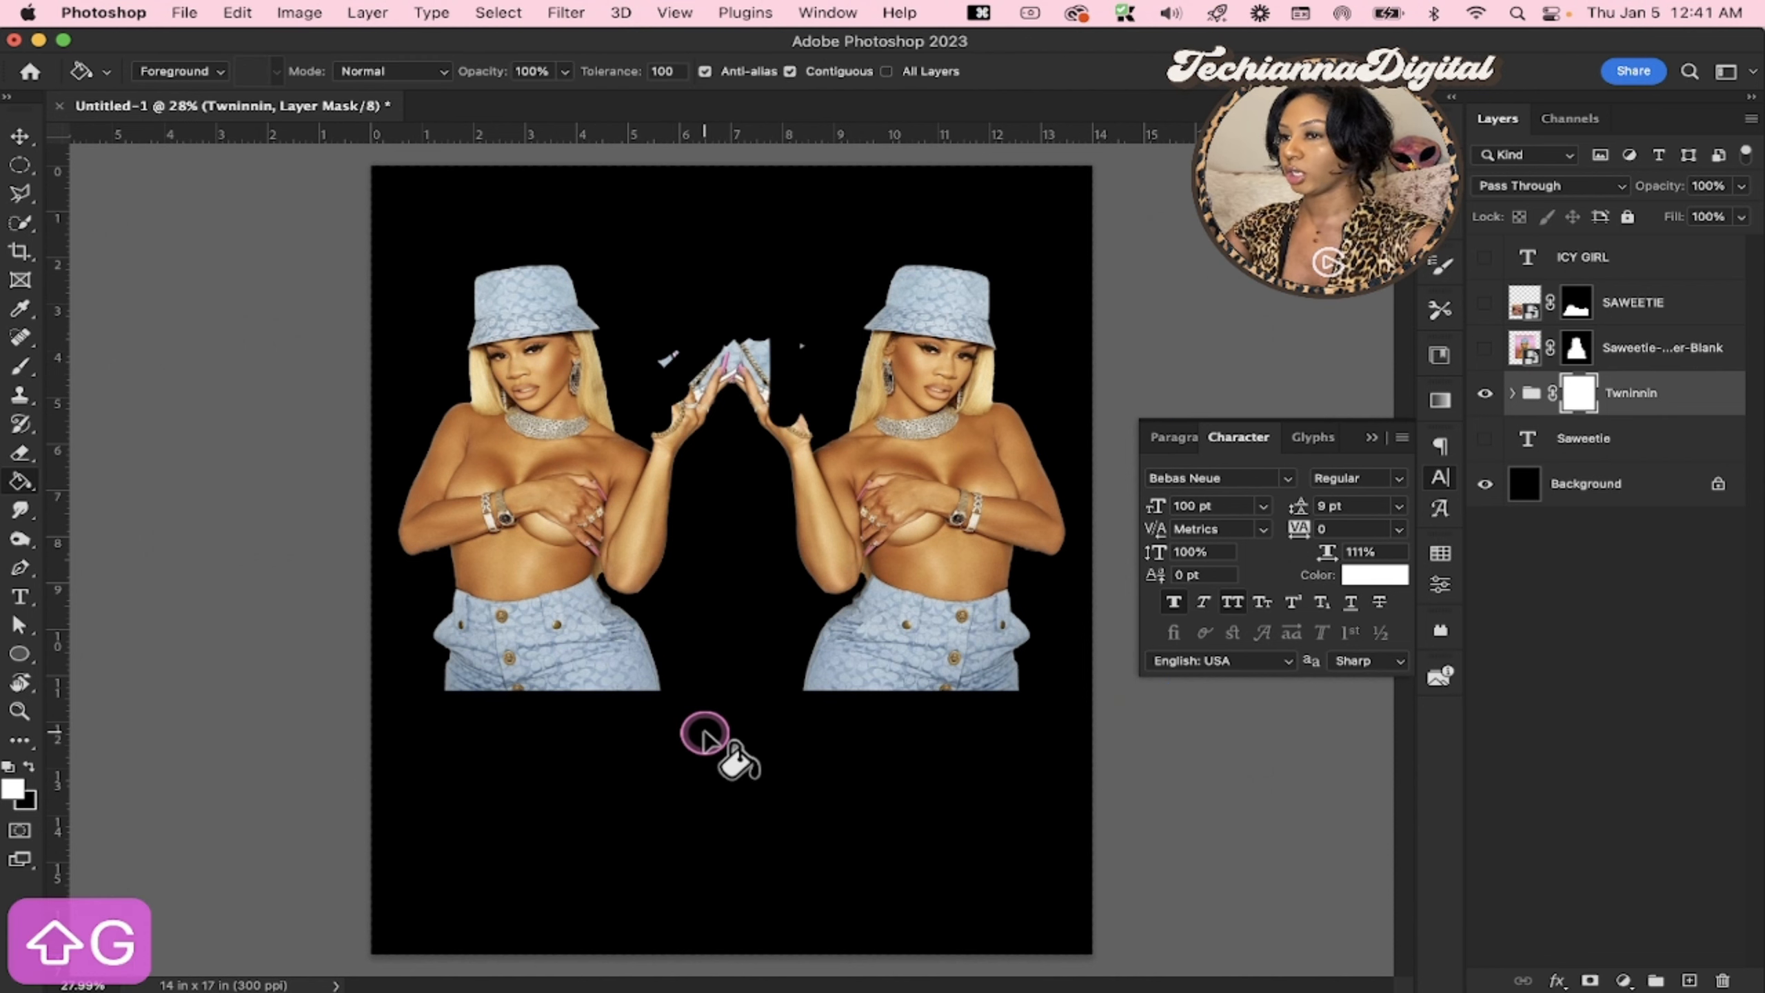
{"action": "key", "text": "shift+g"}
{"action": "key", "text": "shift+g"}
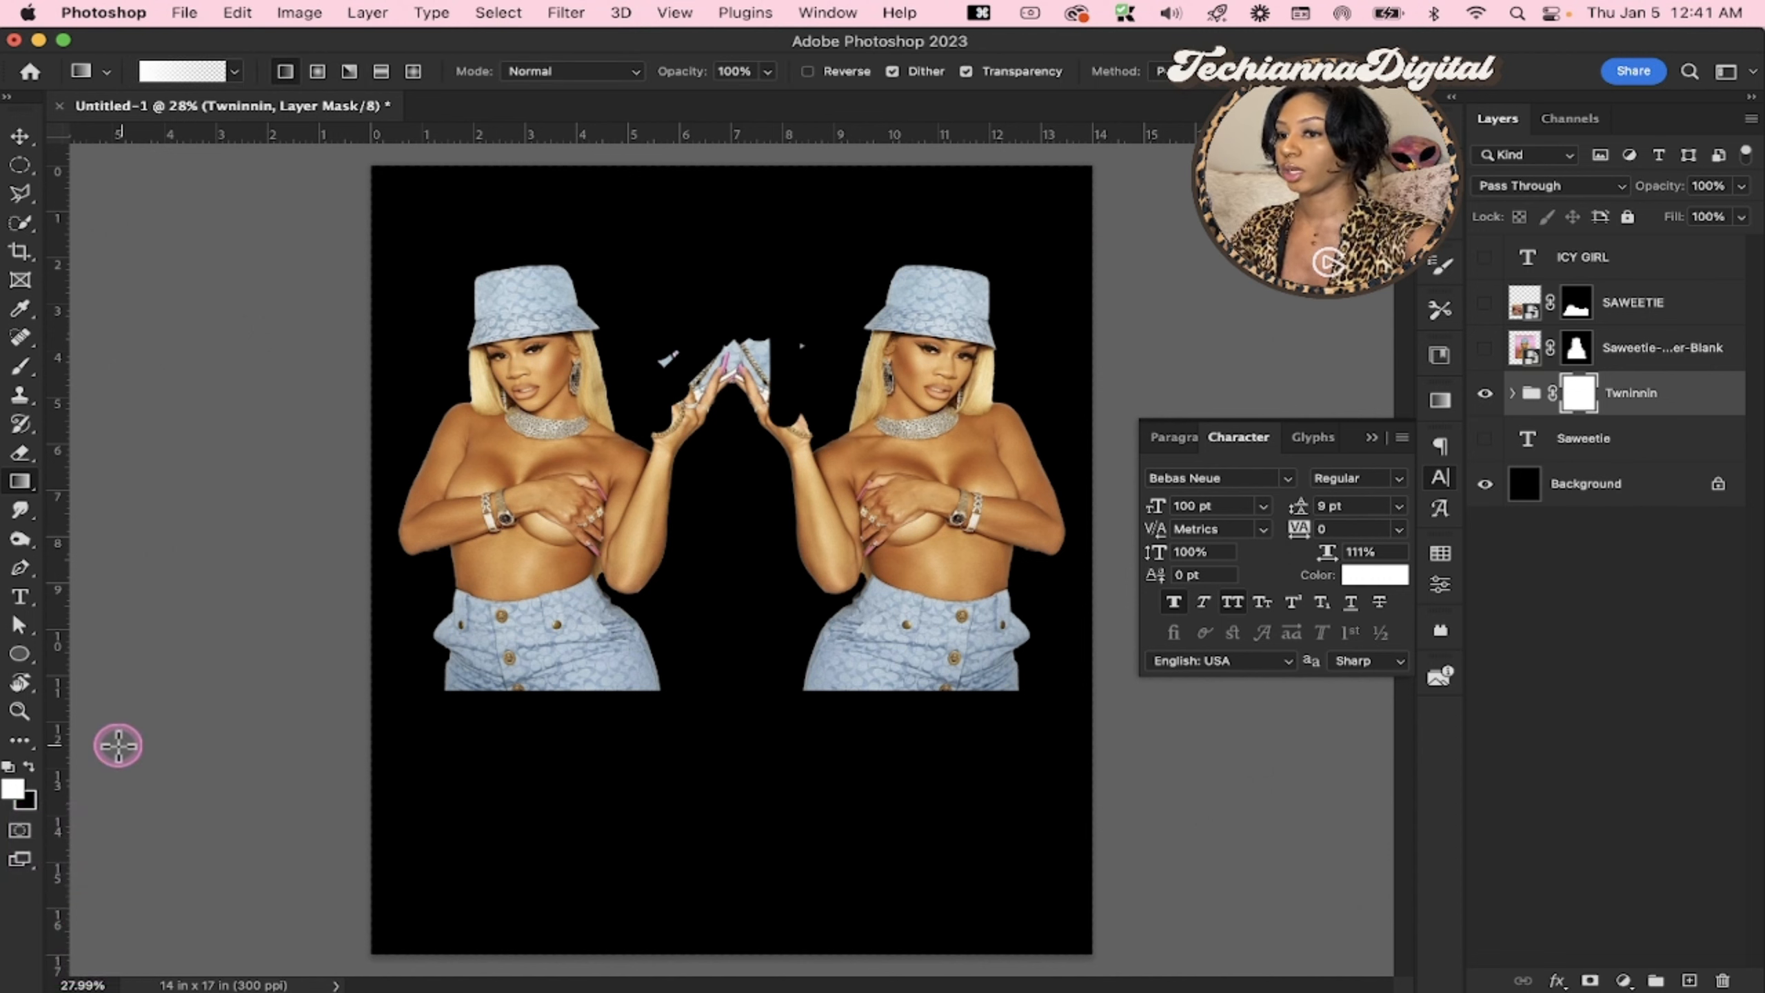
{"action": "left_click", "coordinate": [26, 484]}
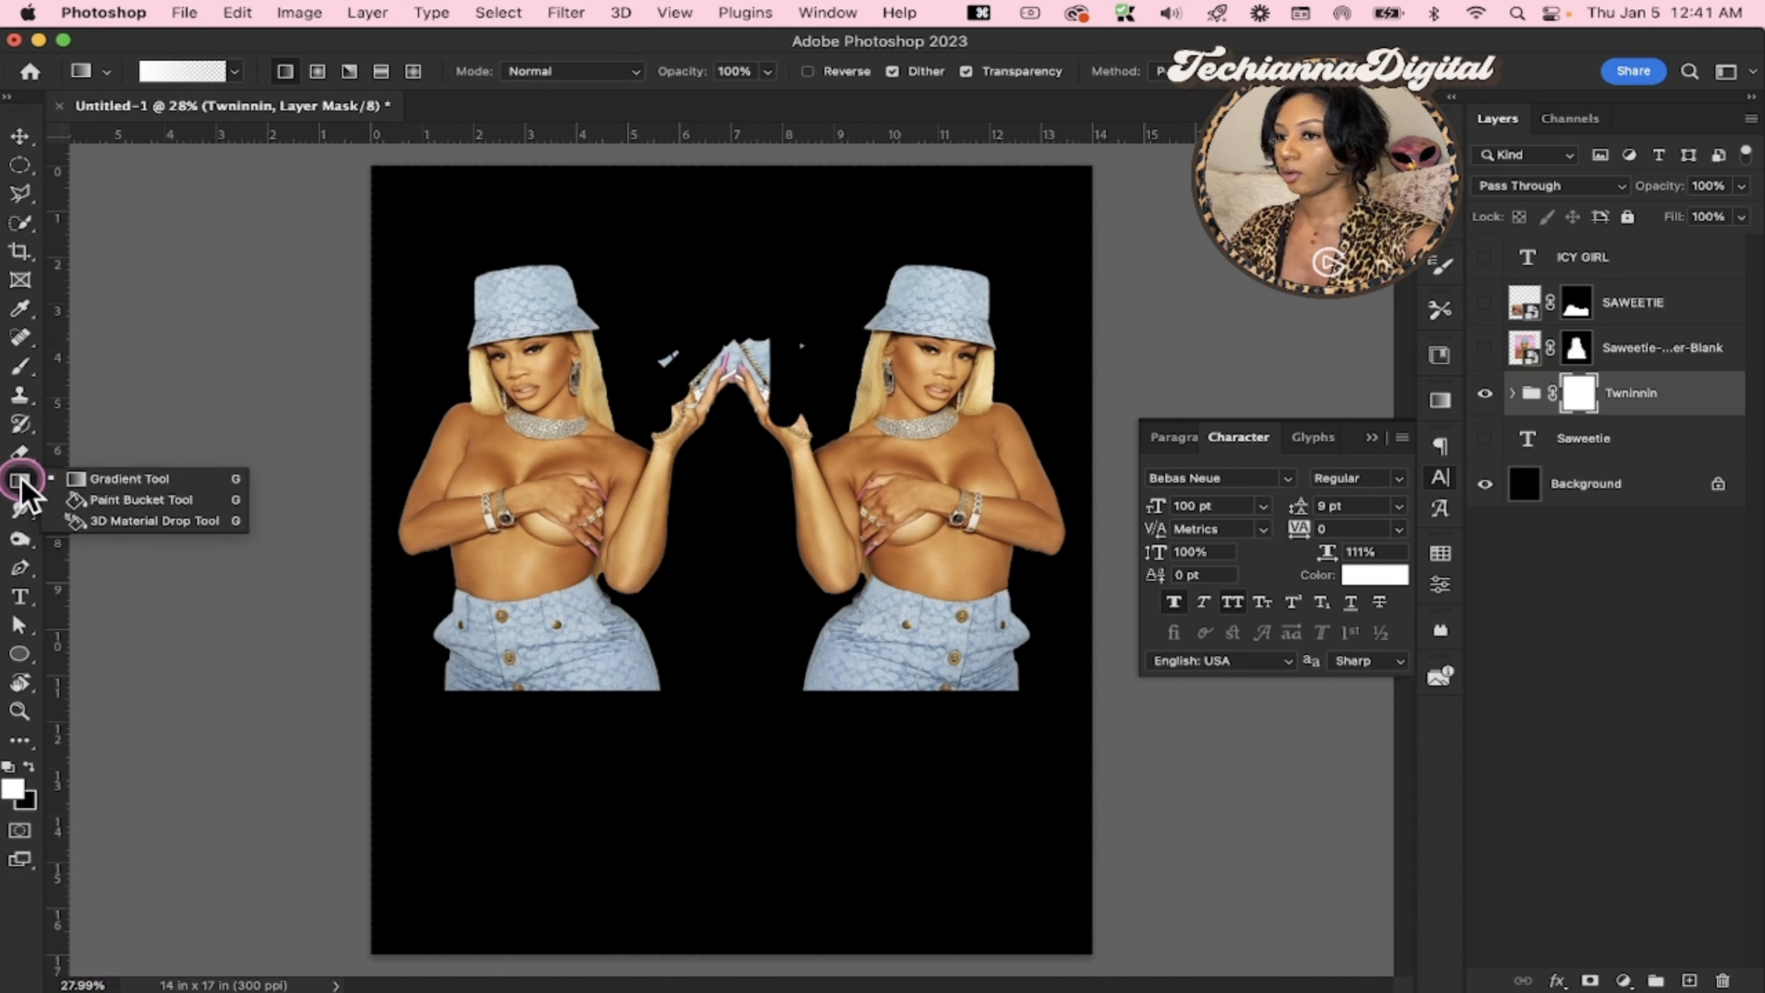
{"action": "left_click", "coordinate": [122, 501]}
{"action": "right_click", "coordinate": [28, 484]}
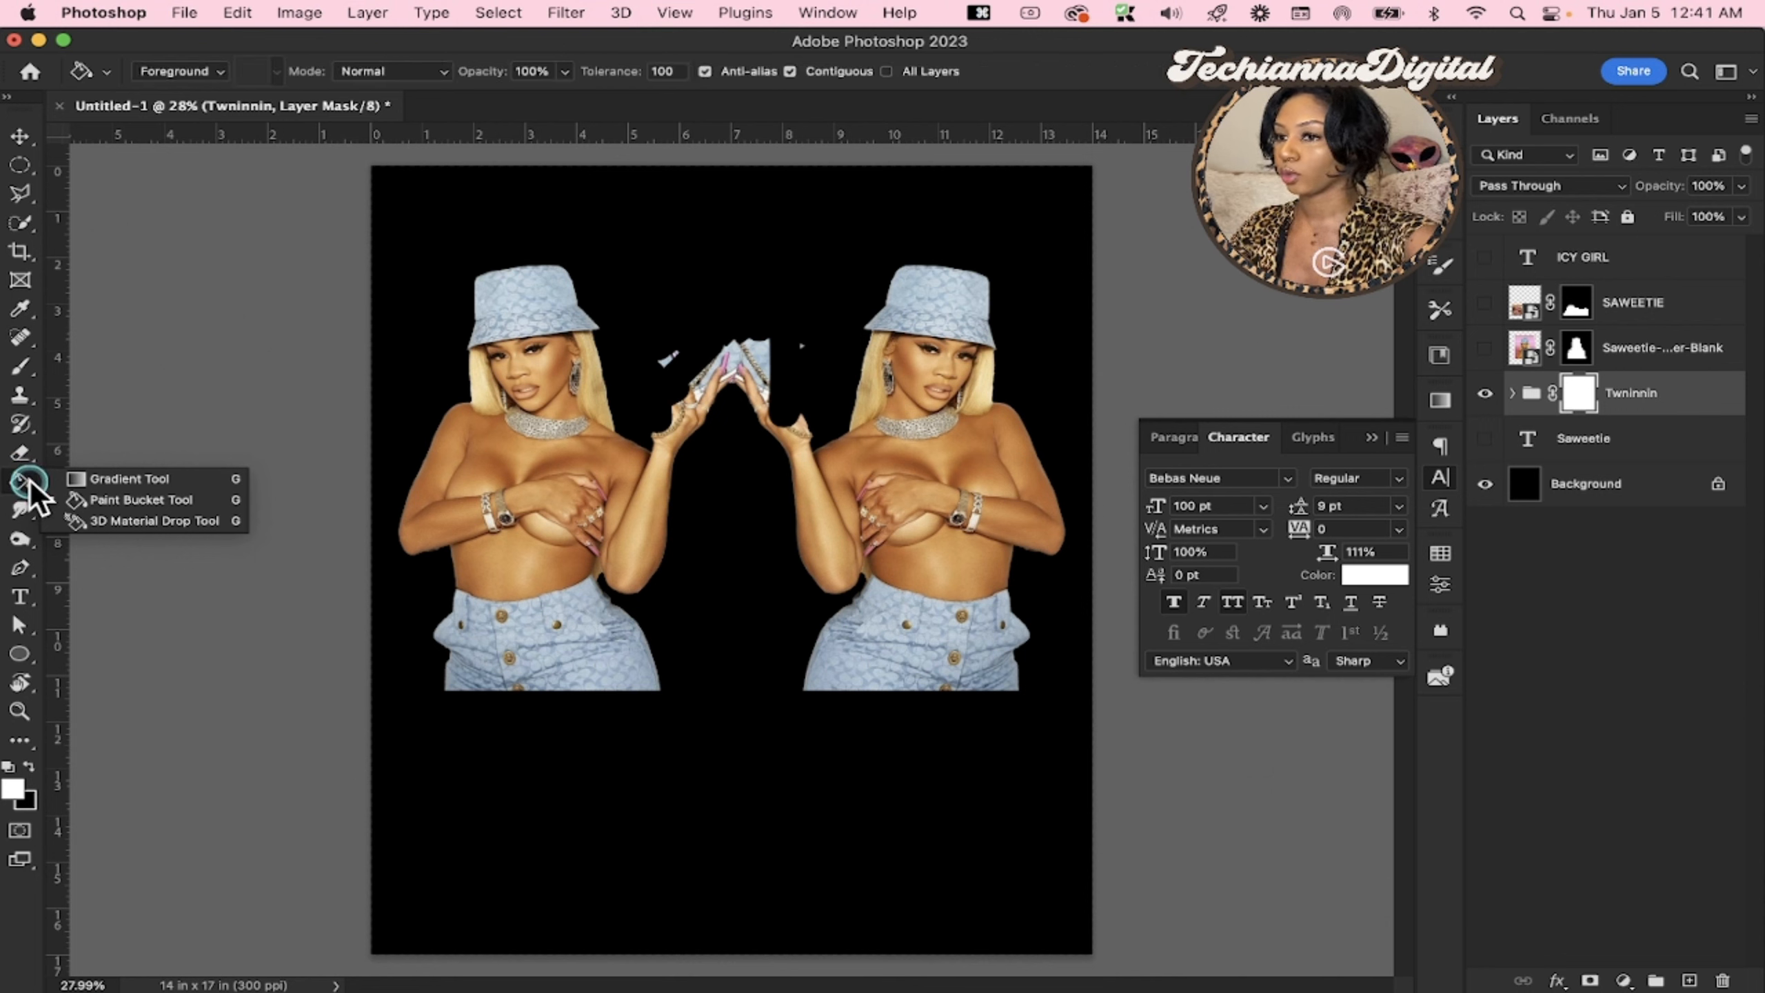
{"action": "left_click", "coordinate": [91, 478]}
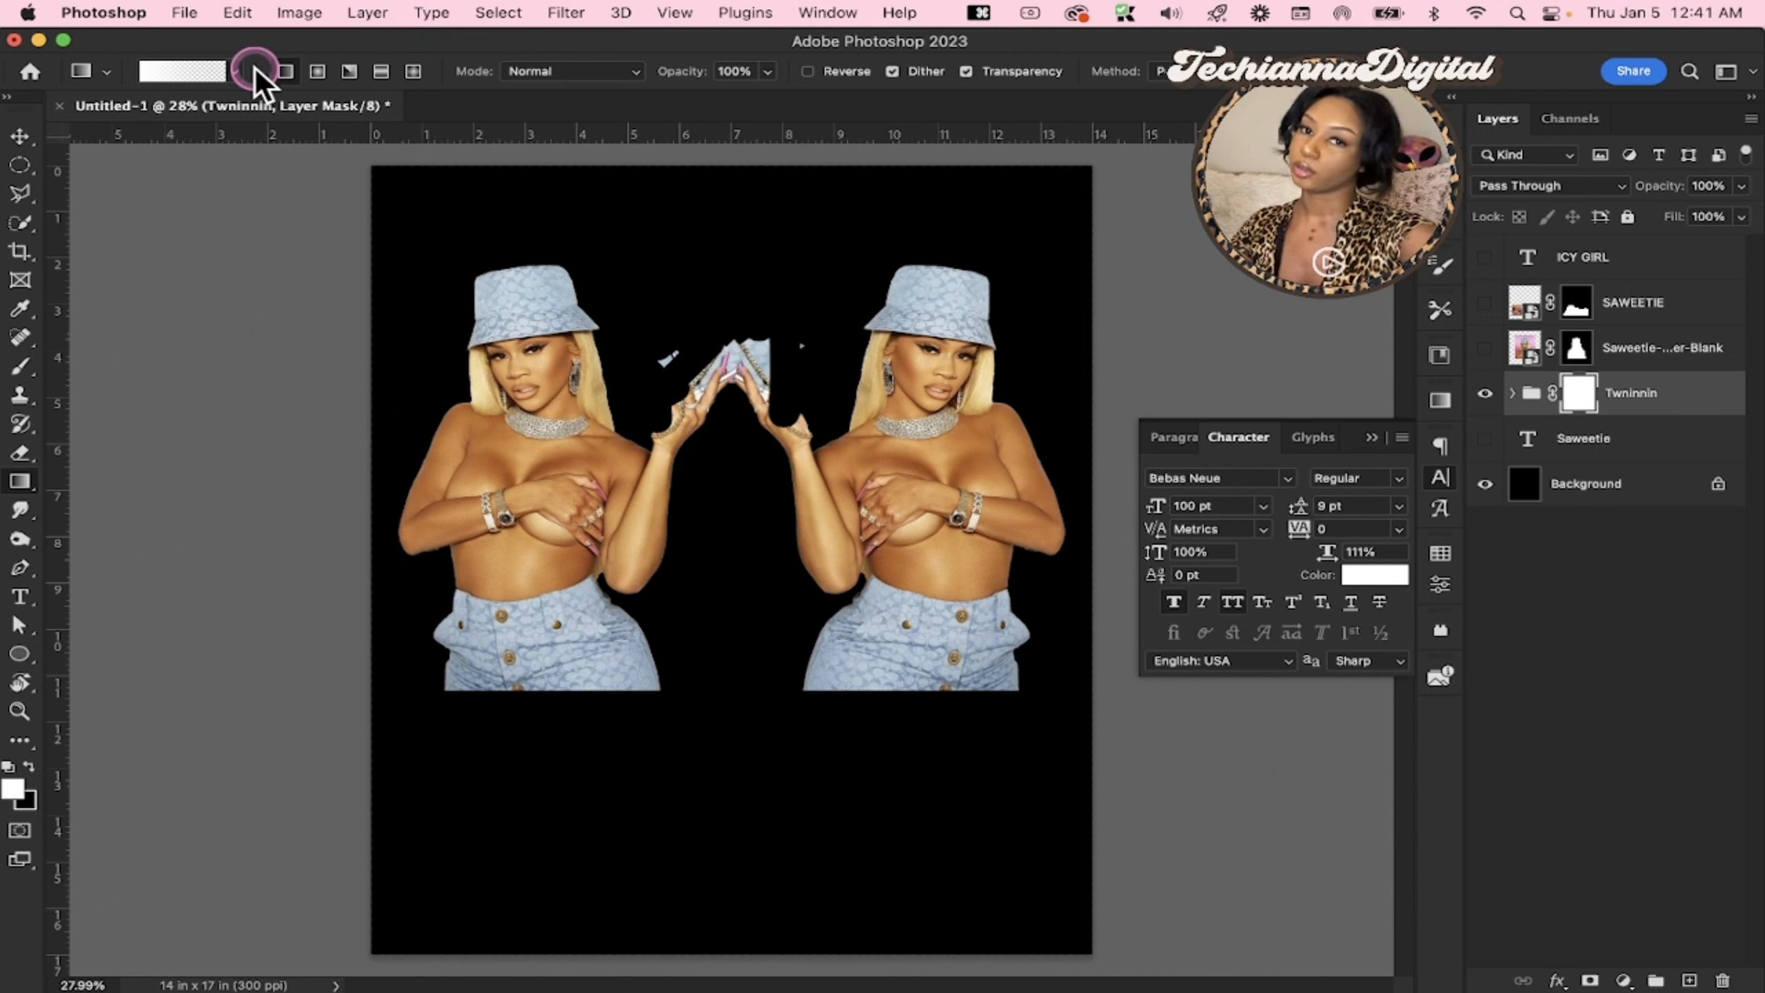
{"action": "left_click", "coordinate": [236, 69]}
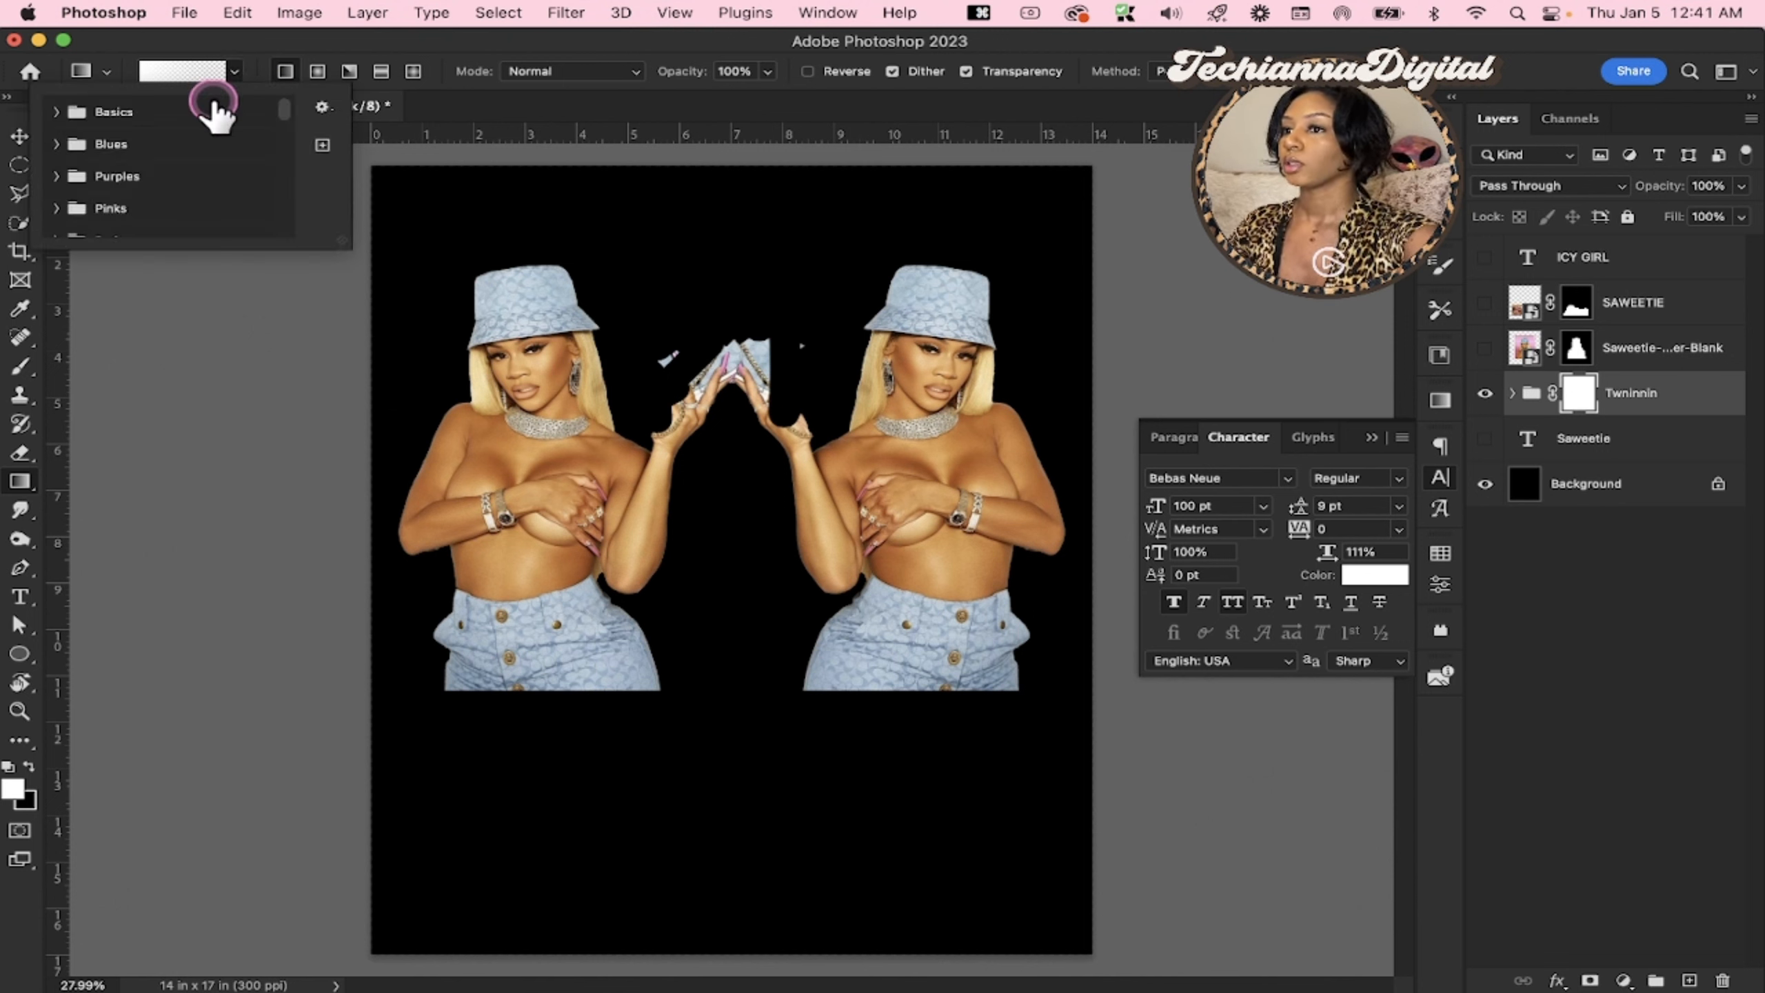
{"action": "left_click", "coordinate": [235, 71]}
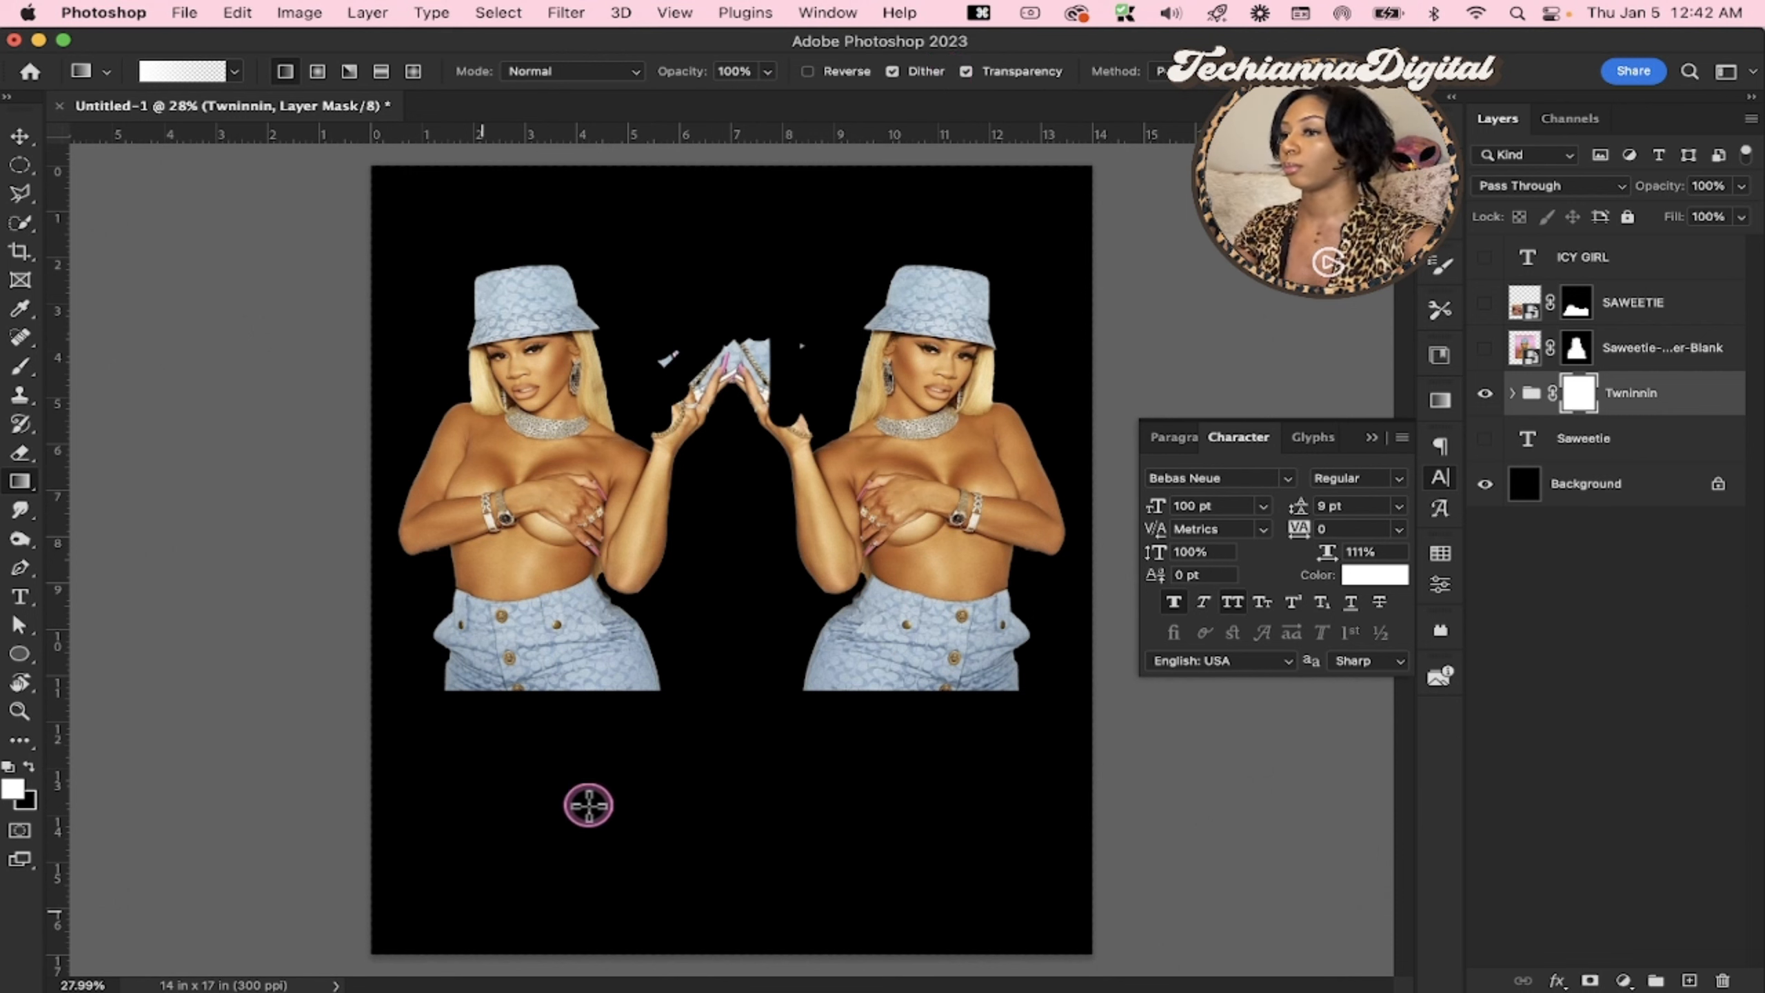
{"action": "left_click_drag", "start_coordinate": [716, 694], "coordinate": [712, 417]}
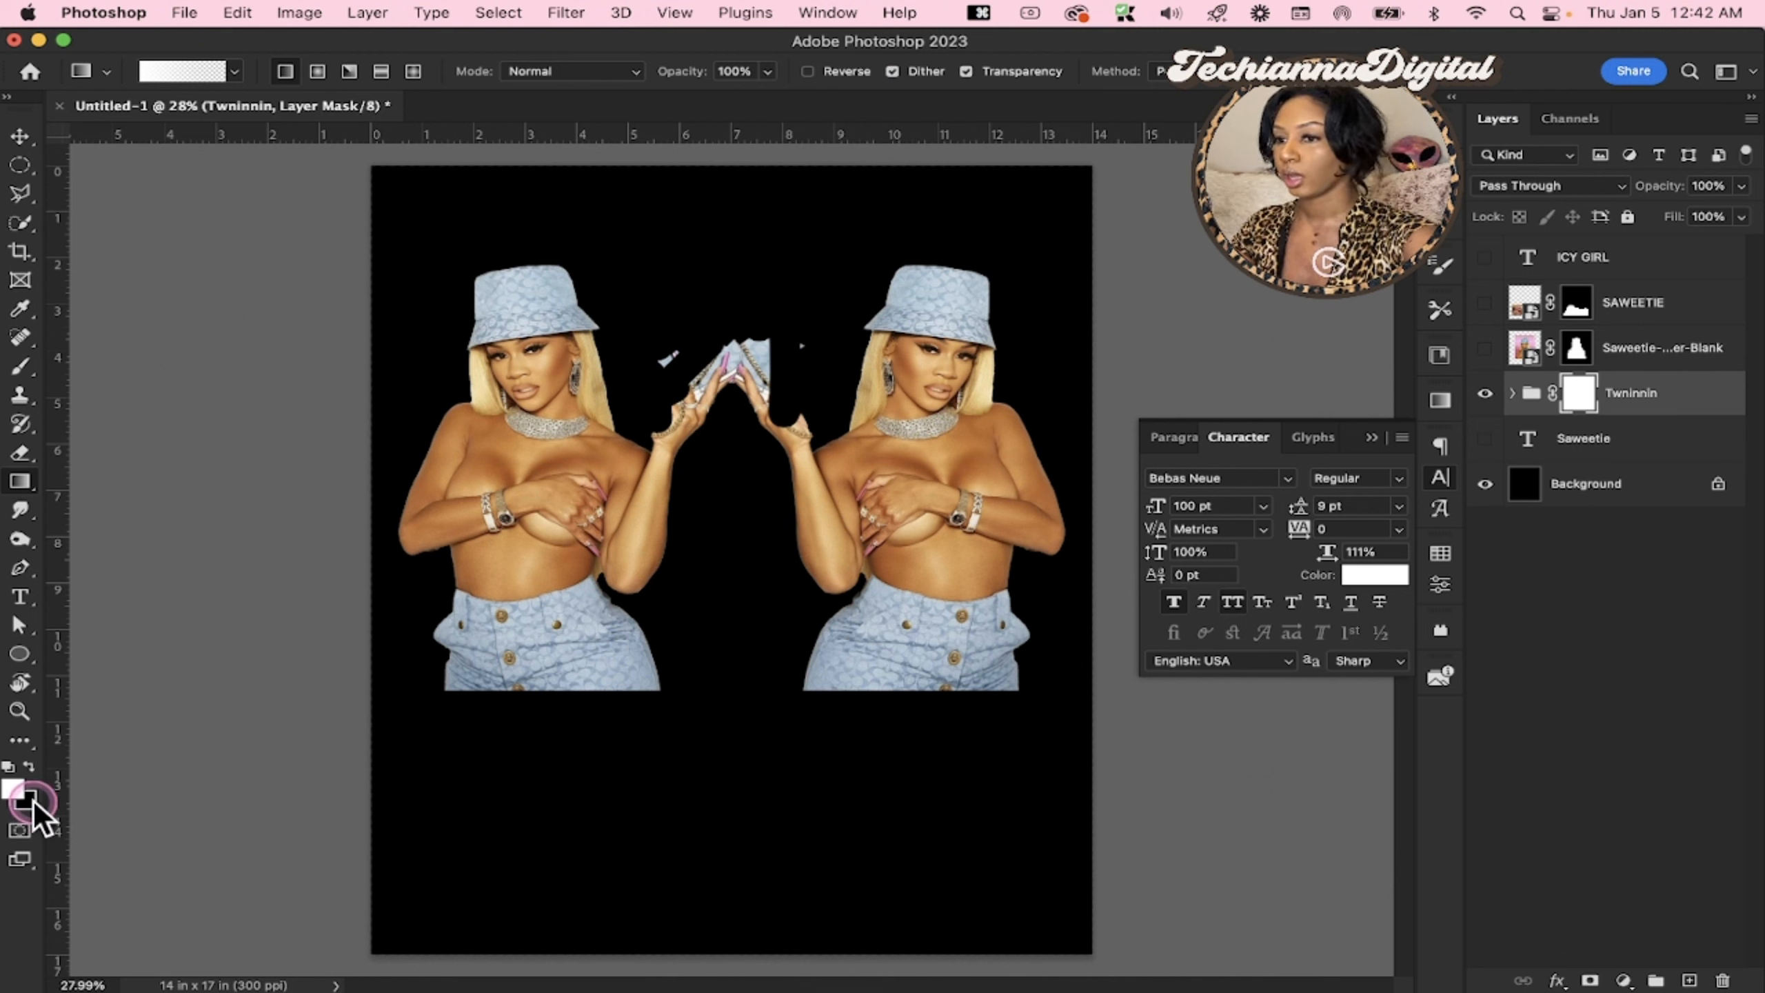
{"action": "key", "text": "x"}
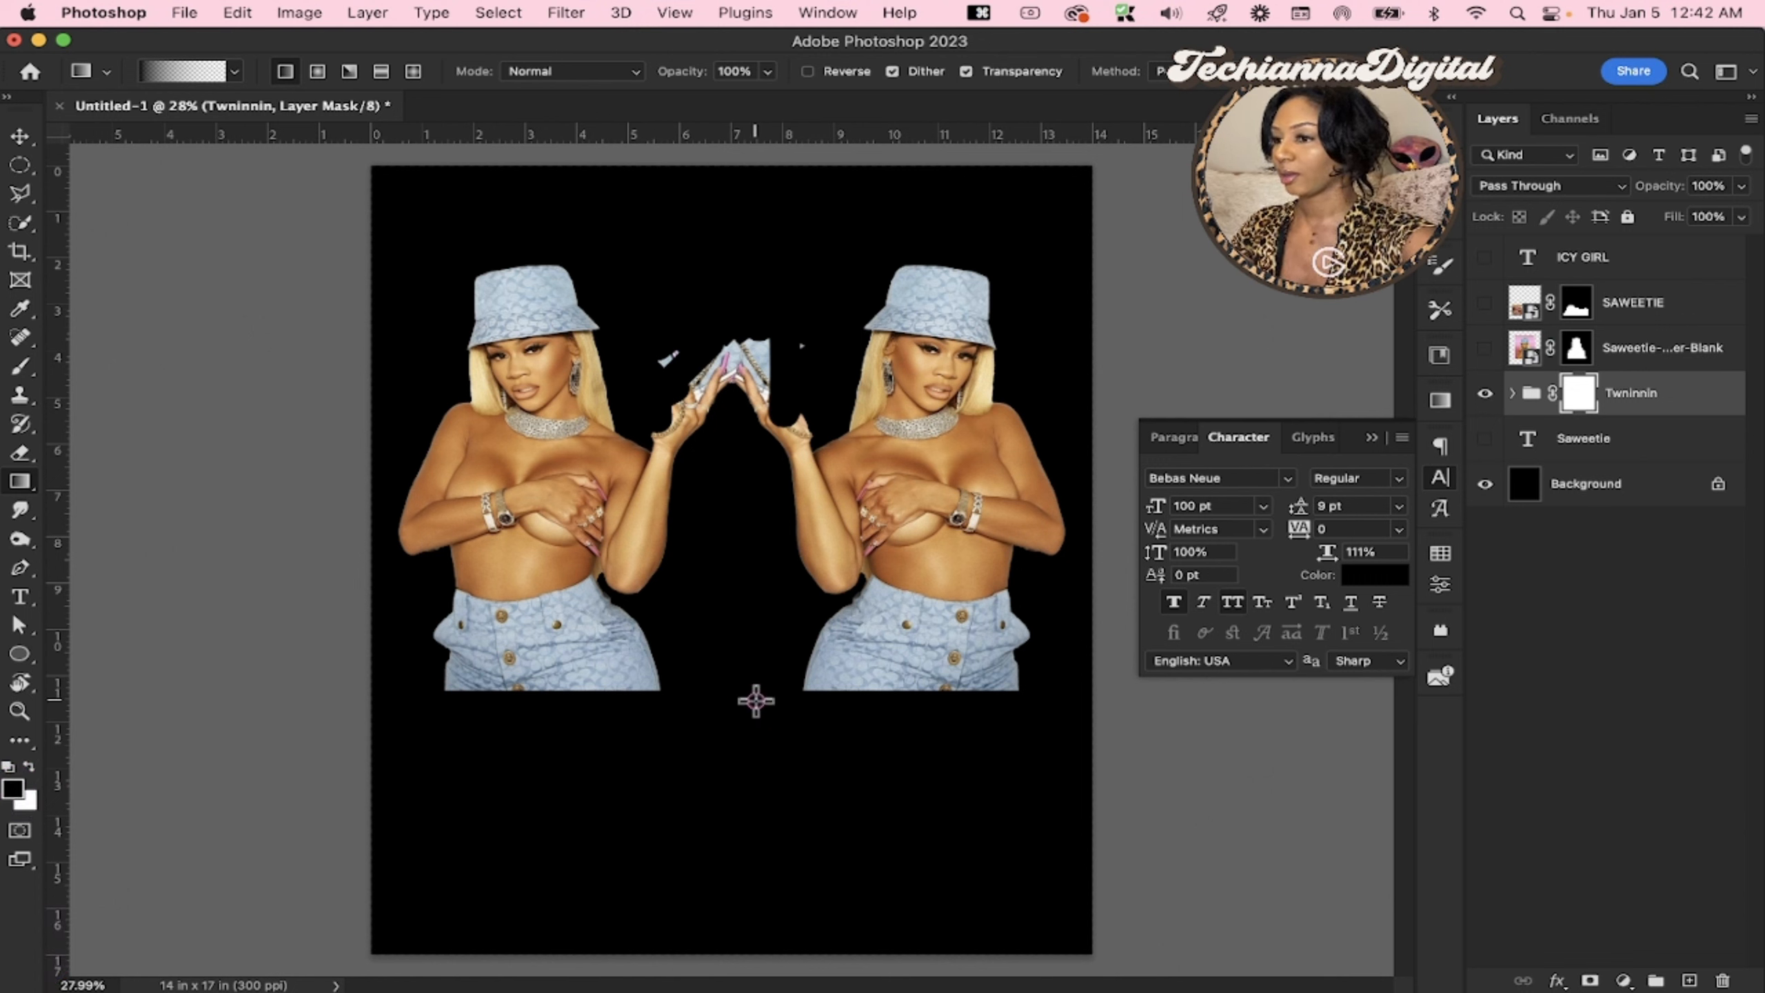
Try fading the lower bodies of the Twninnin group with a long upward black-to-transparent gradient on its mask, and undo it
{"action": "left_click_drag", "start_coordinate": [755, 700], "coordinate": [759, 509]}
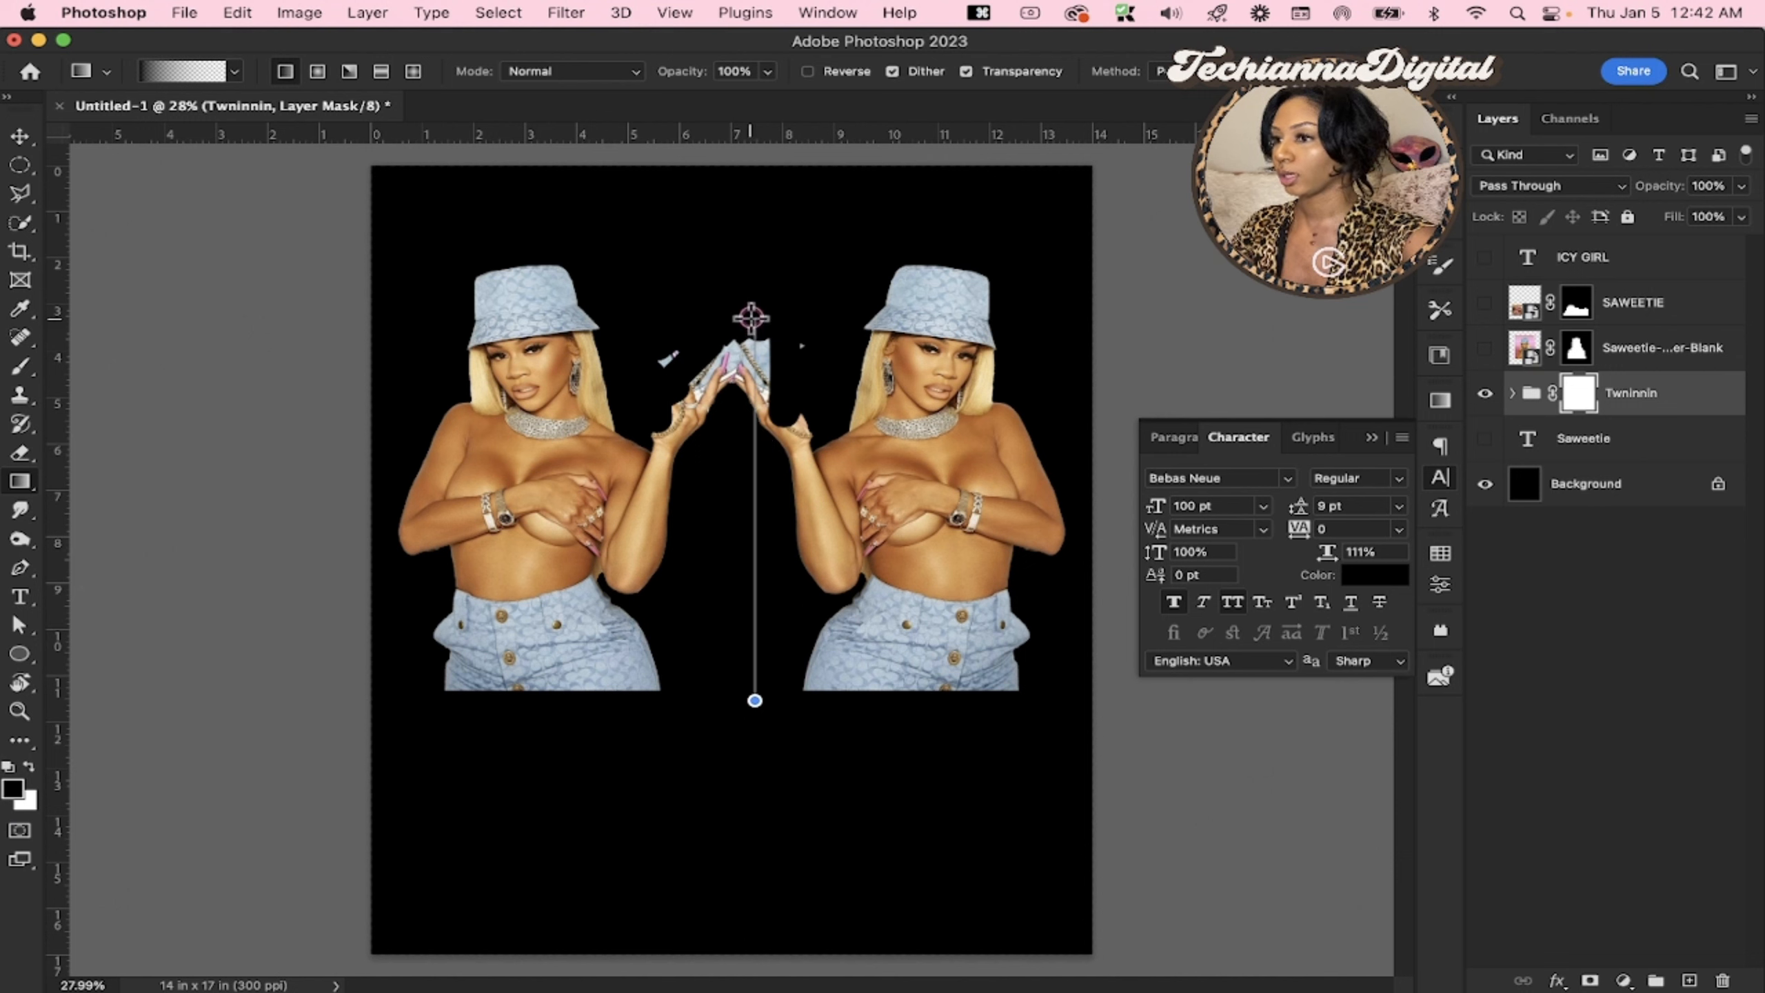
{"action": "left_click_drag", "start_coordinate": [750, 318], "coordinate": [751, 318]}
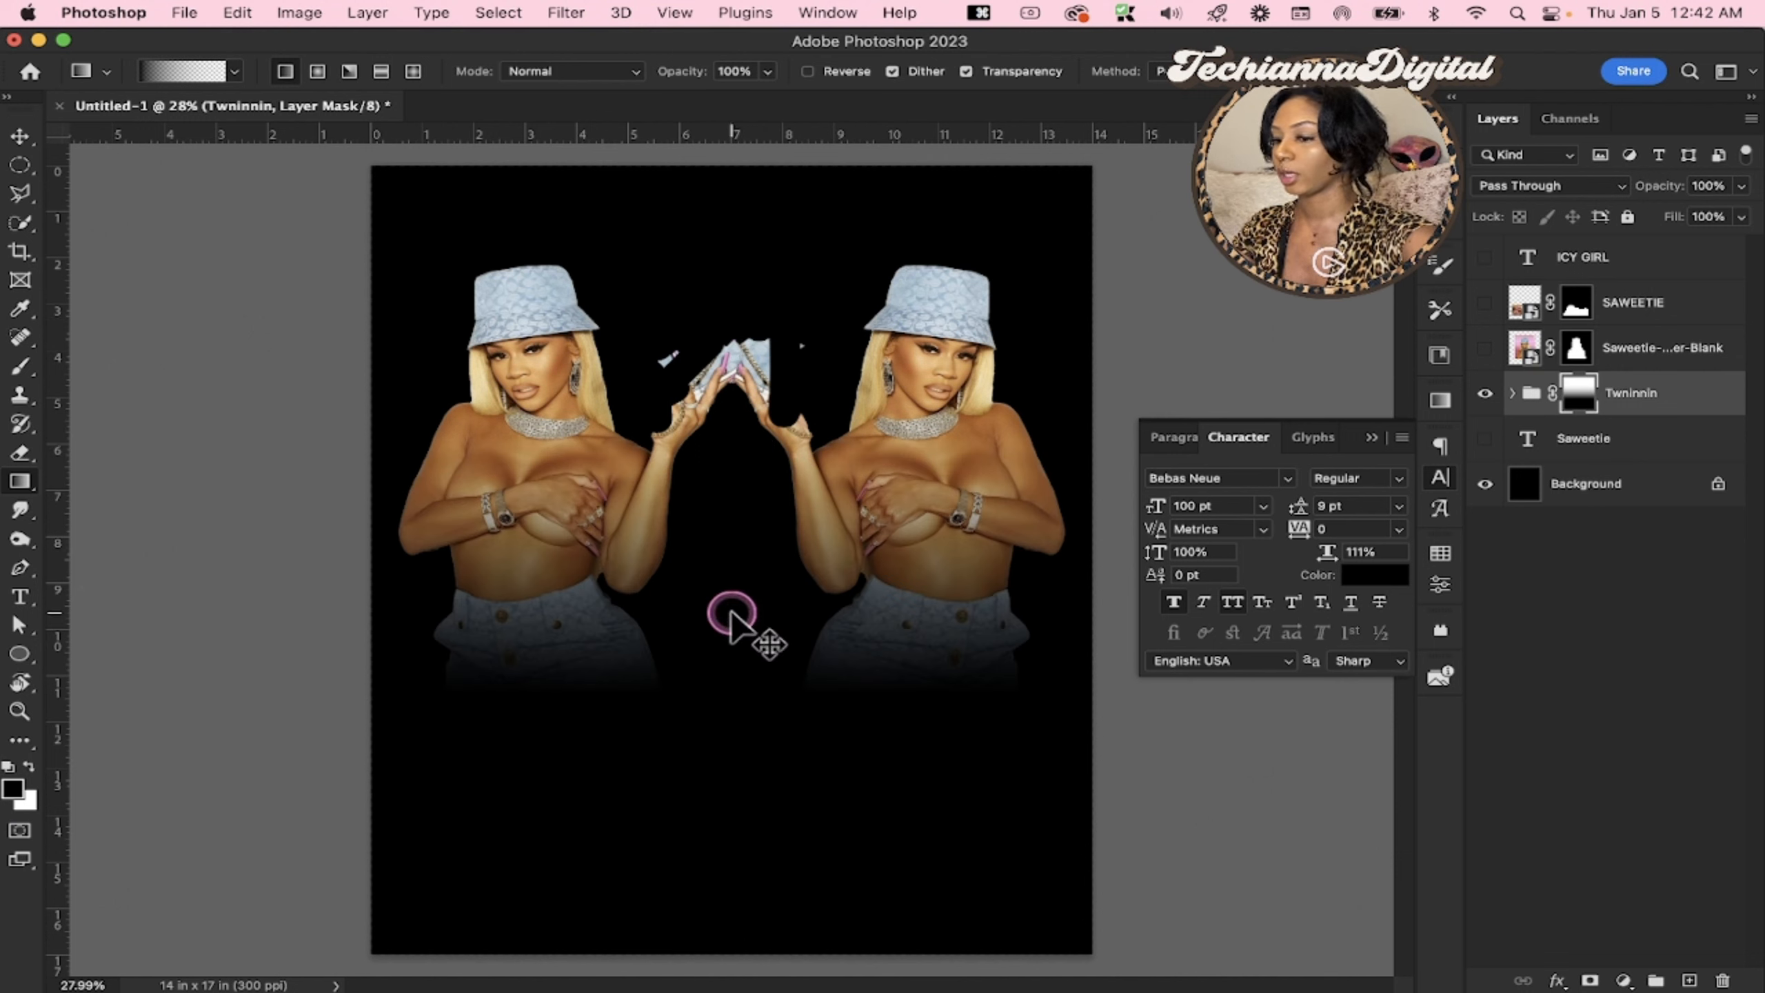
{"action": "key", "text": "super+z"}
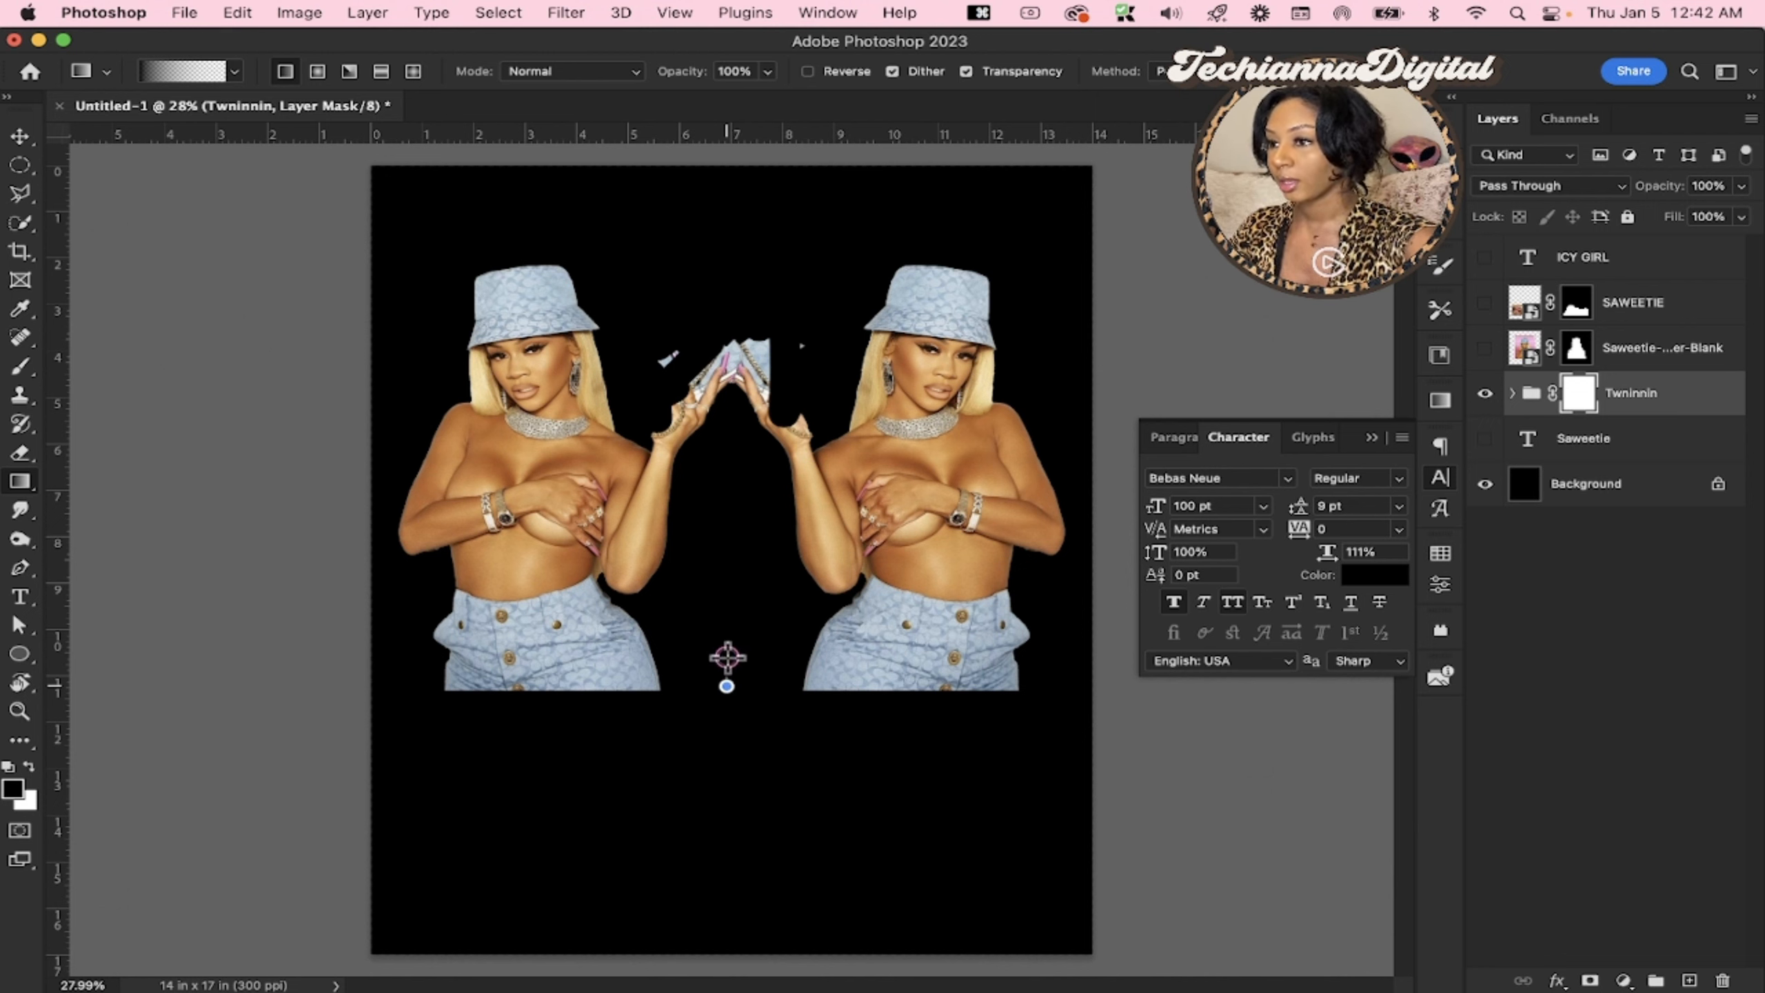
Try fading the Twninnin group's lower bodies with a long and a short black-to-transparent mask gradient, undoing both
{"action": "left_click_drag", "start_coordinate": [729, 210], "coordinate": [732, 204]}
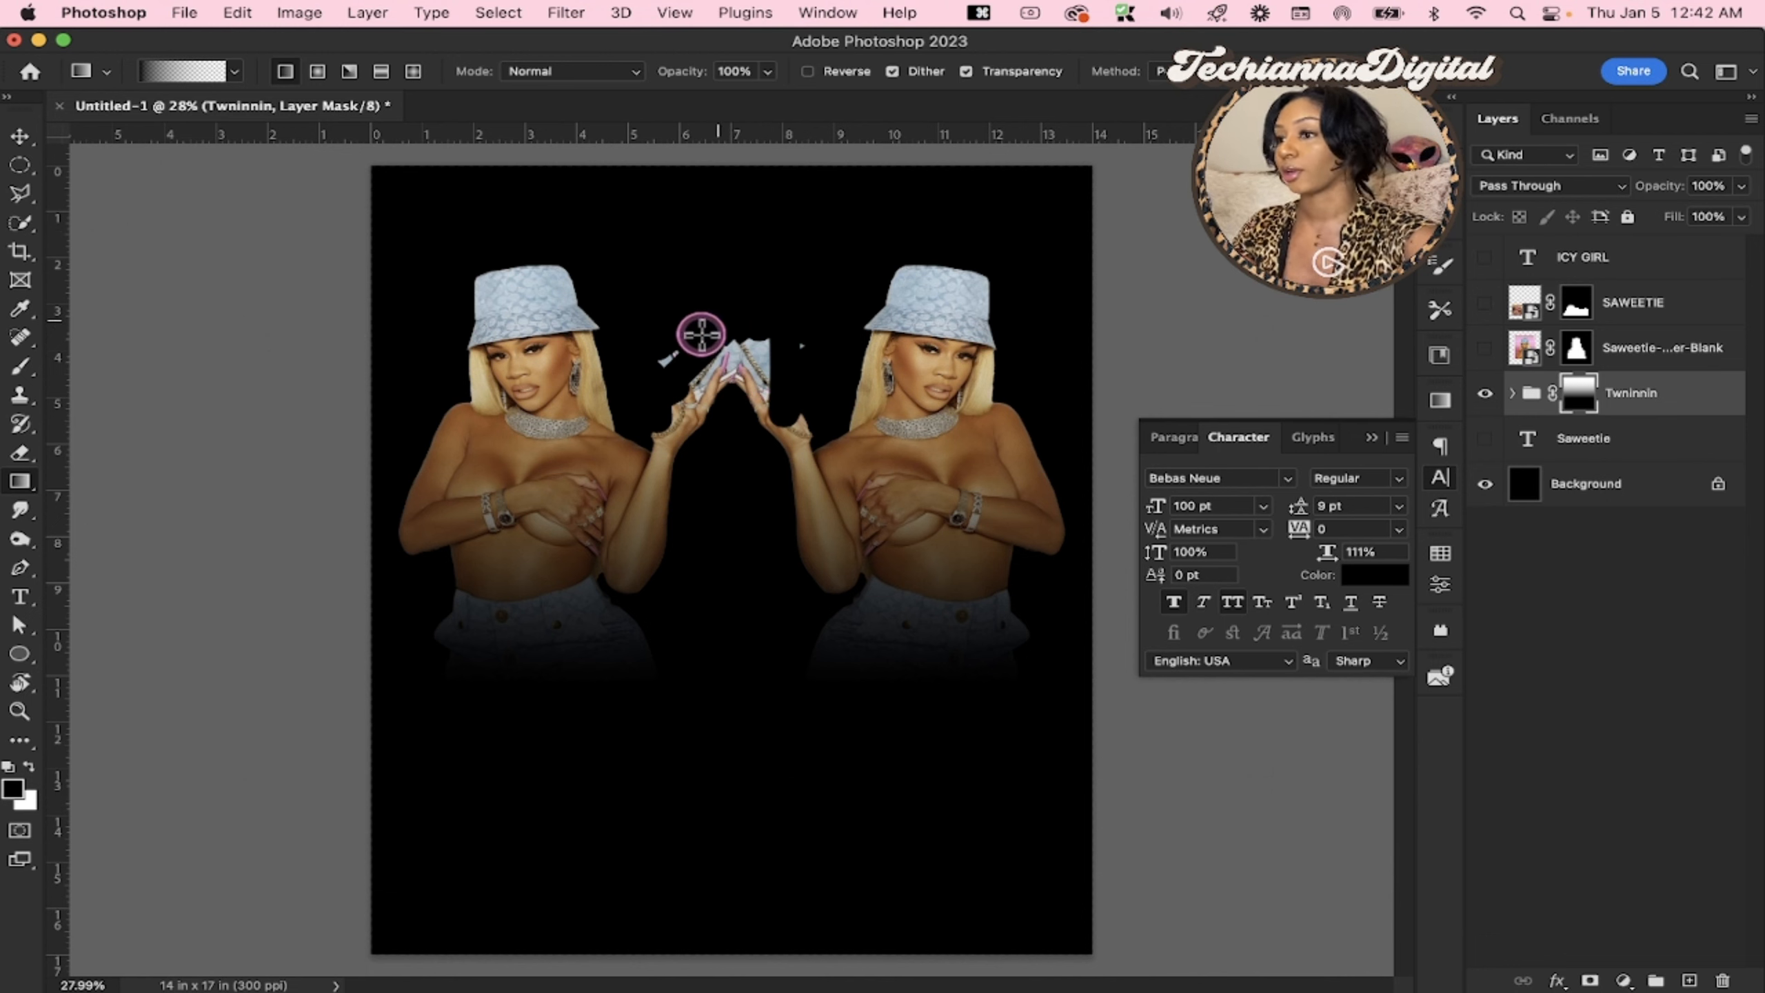
{"action": "key", "text": "super+z"}
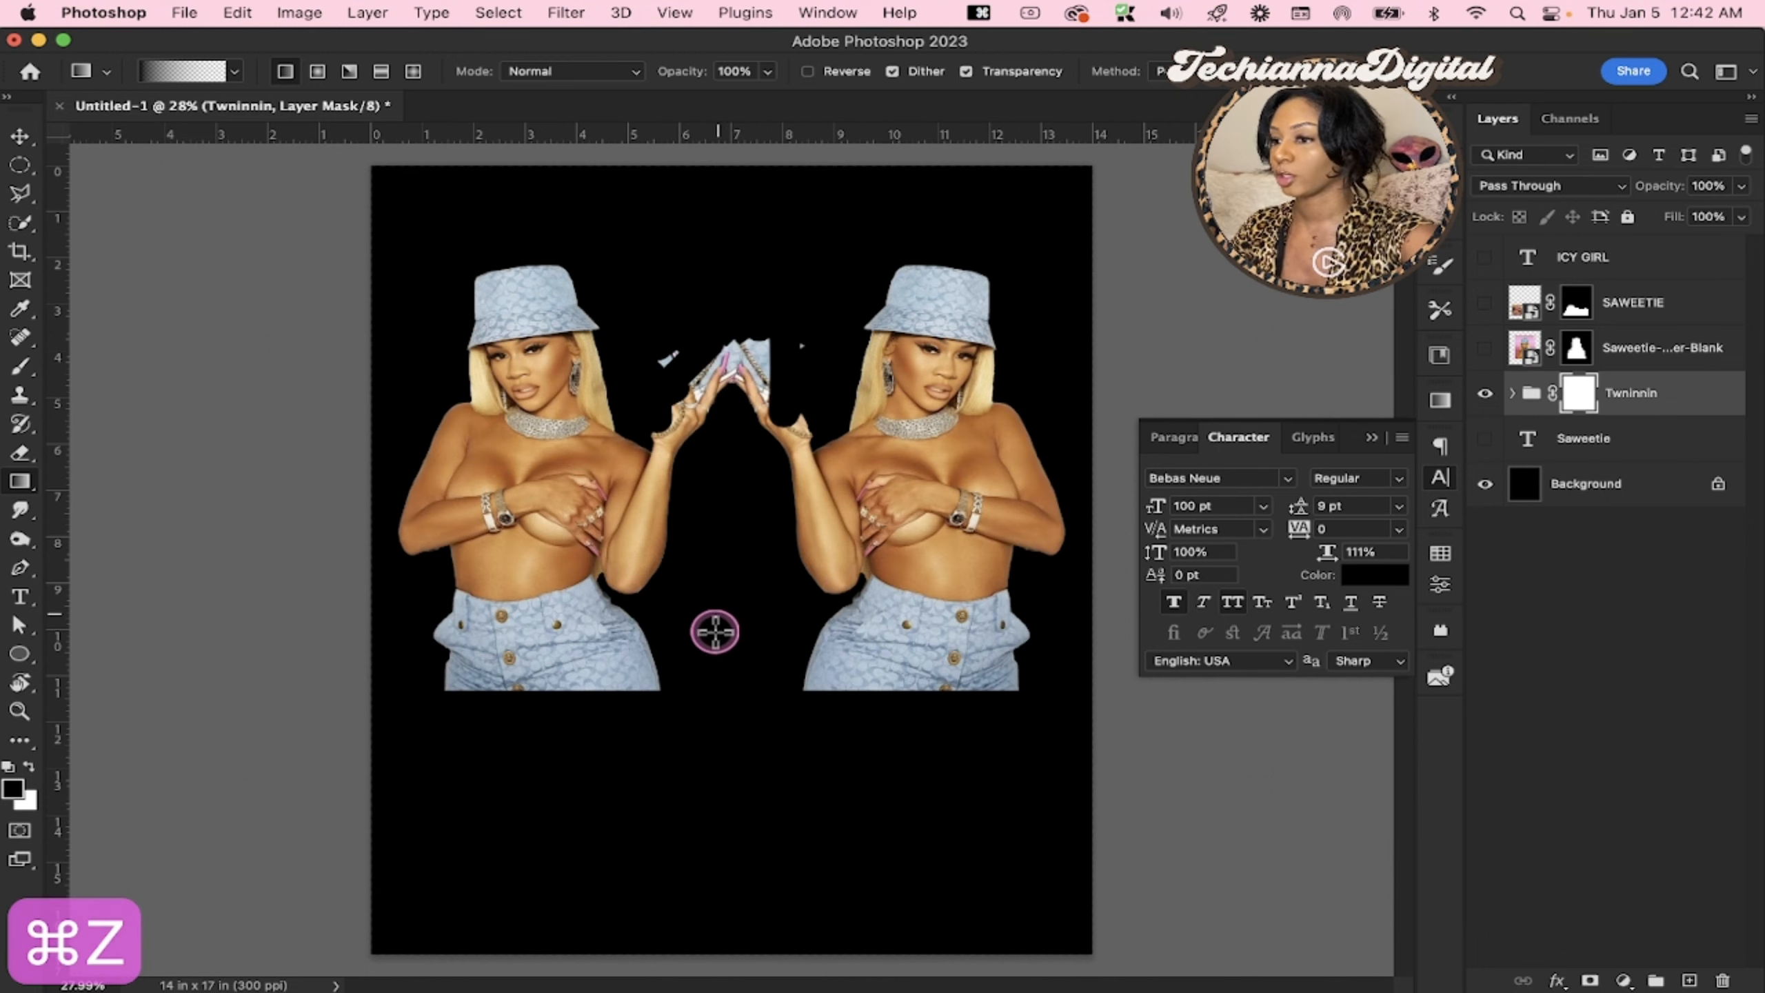
{"action": "left_click_drag", "start_coordinate": [724, 689], "coordinate": [715, 610]}
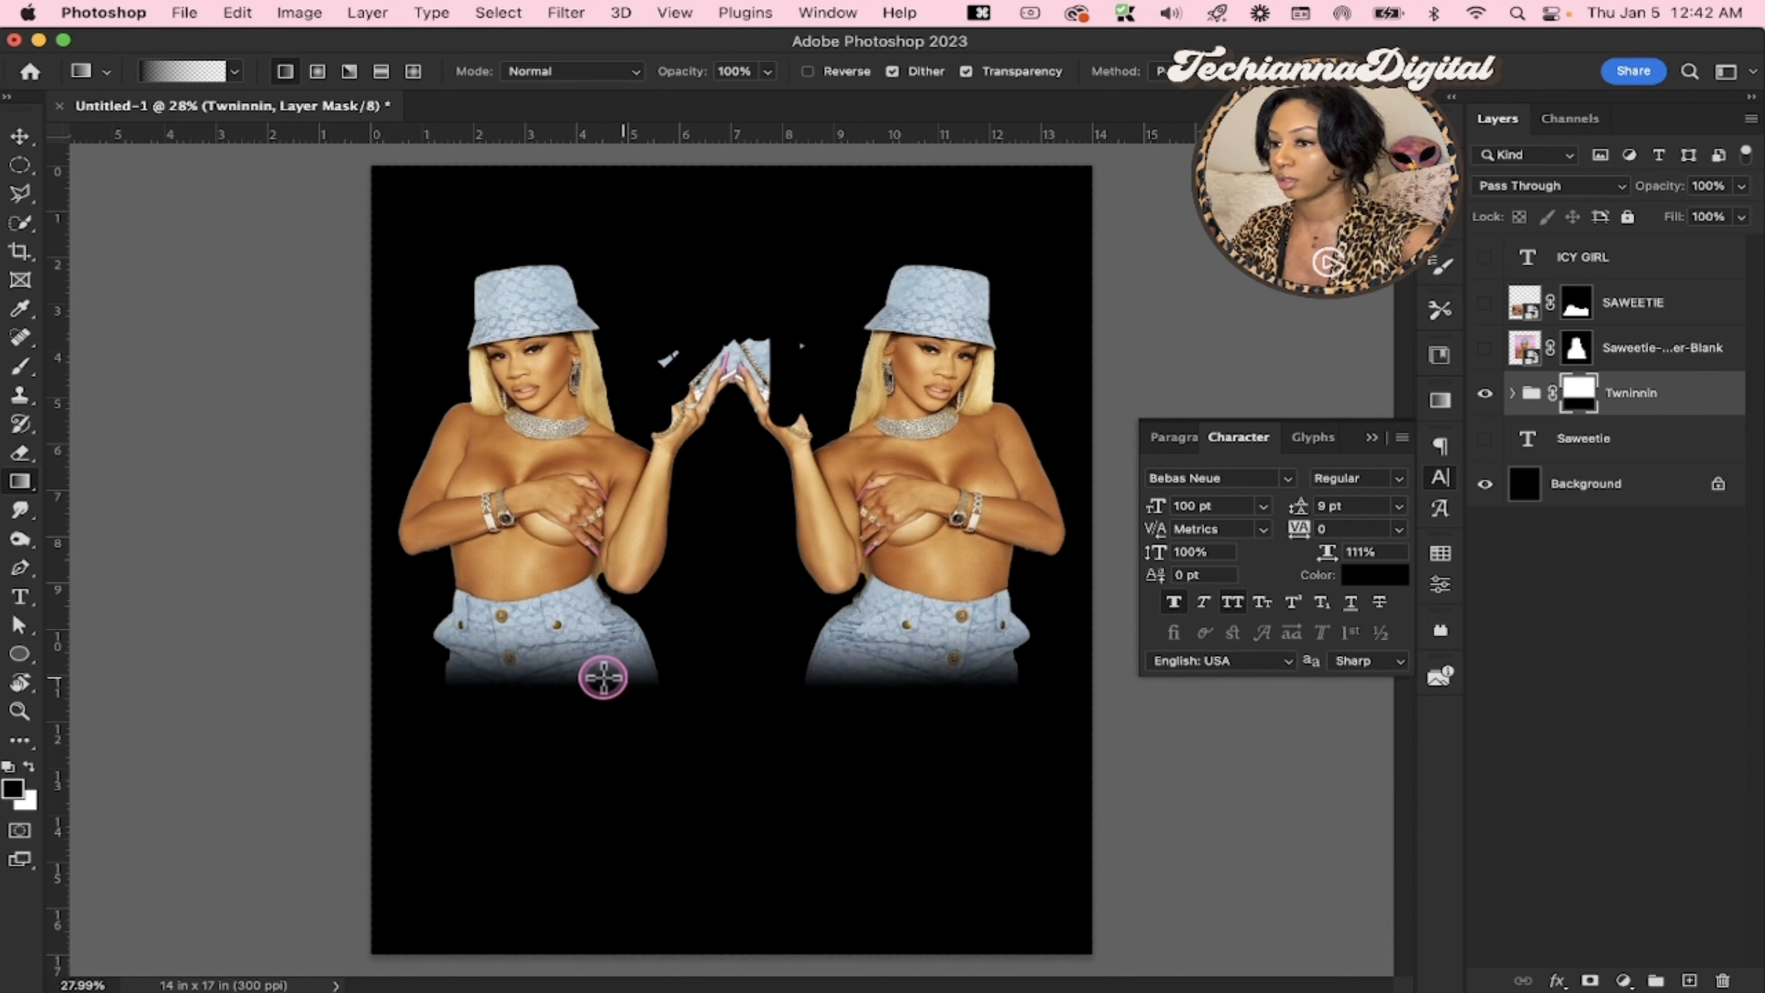
{"action": "key", "text": "super+z"}
Fade the Twninnin group with an upward black-to-transparent mask gradient from the cut-off jeans to the hat tops, and show the central portrait
{"action": "left_click_drag", "start_coordinate": [738, 690], "coordinate": [738, 554]}
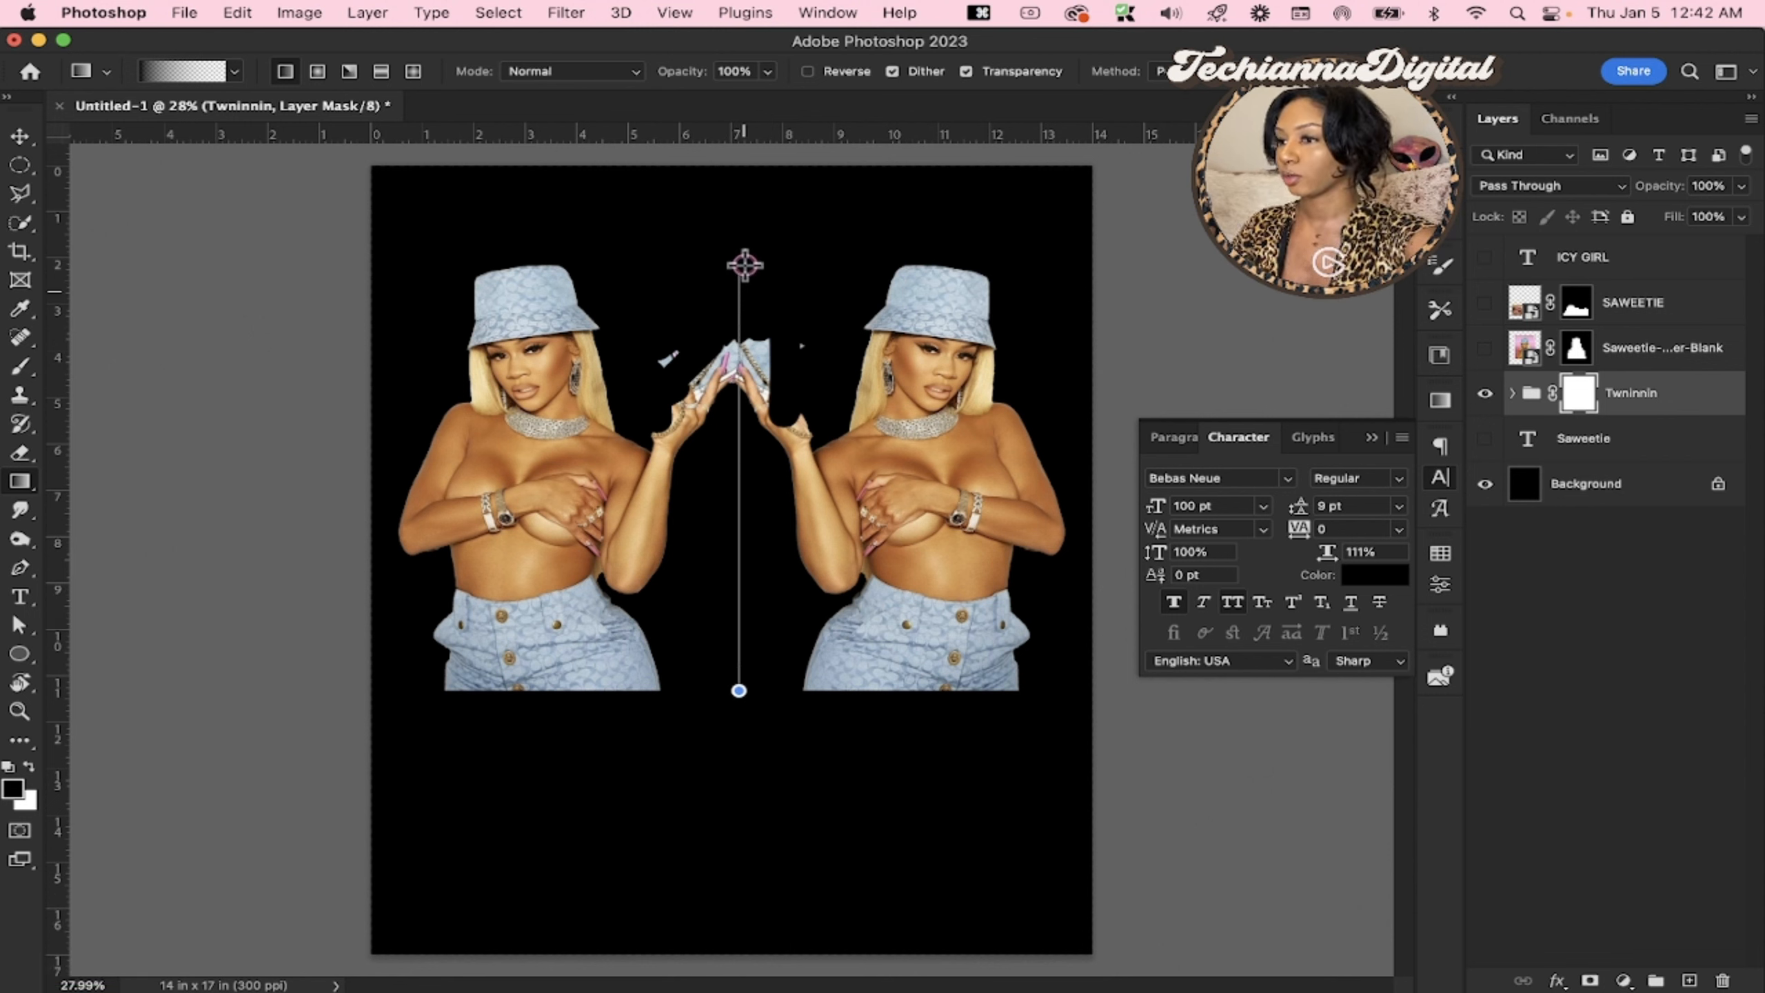
{"action": "left_click_drag", "start_coordinate": [744, 270], "coordinate": [741, 254]}
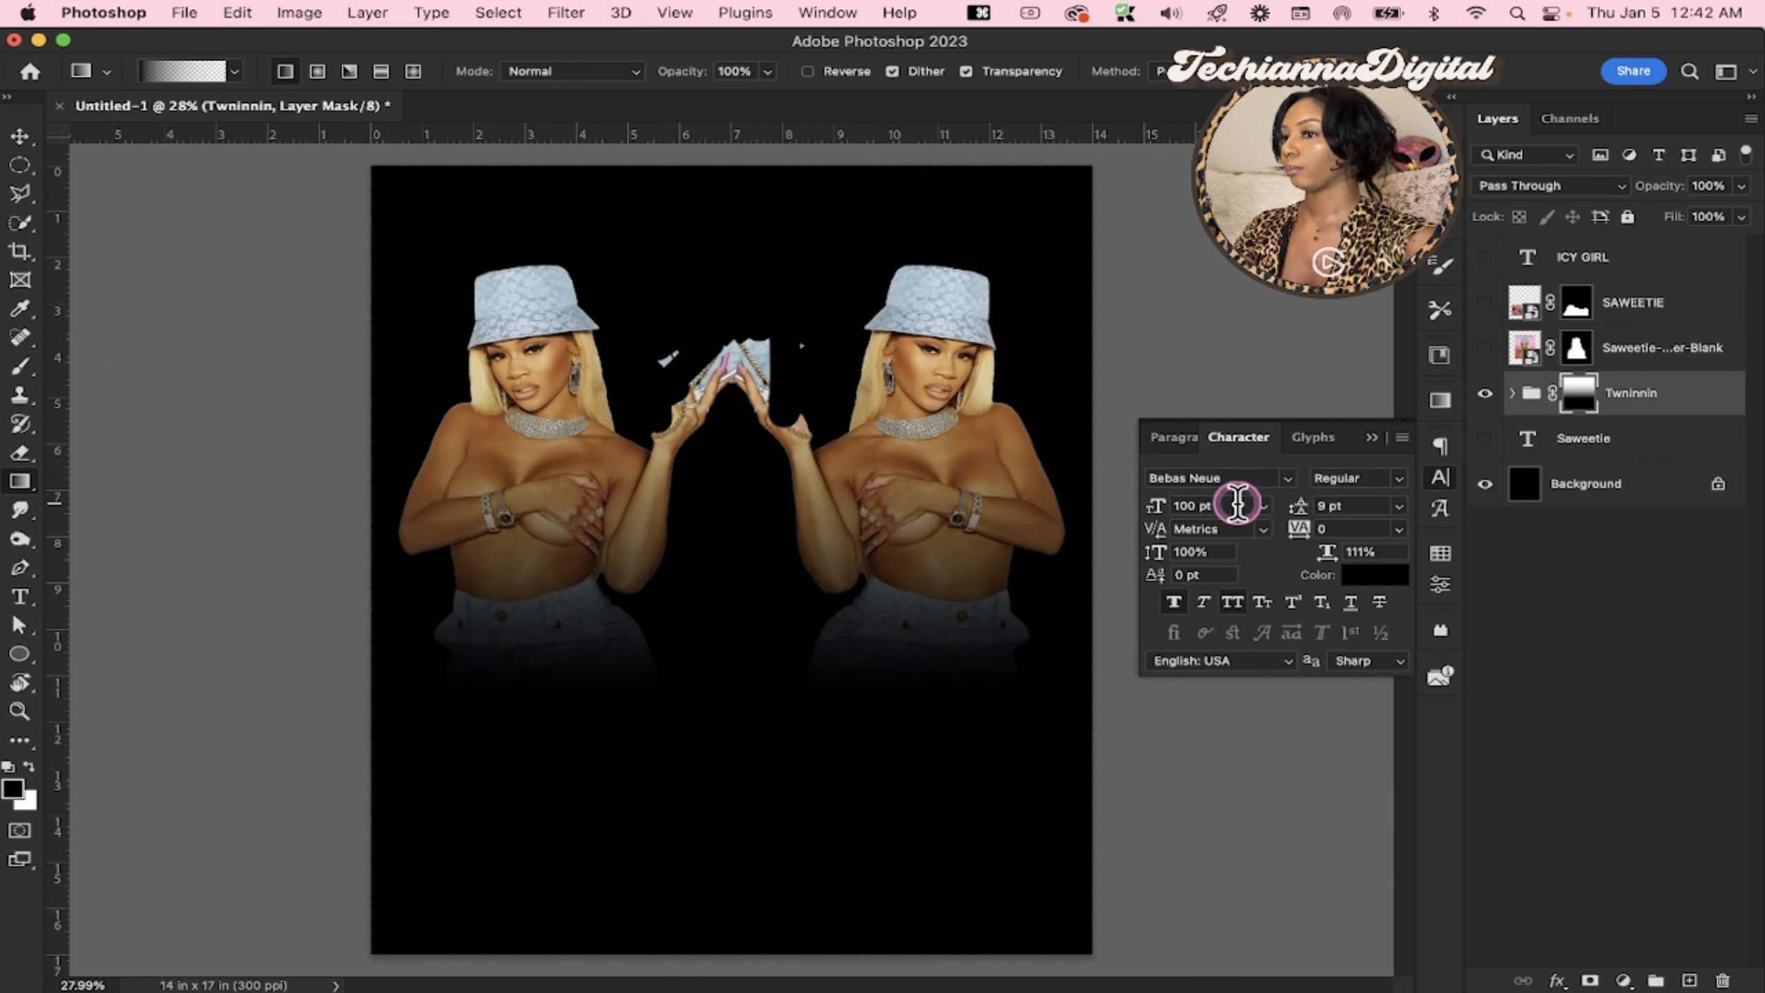
{"action": "left_click", "coordinate": [1485, 348]}
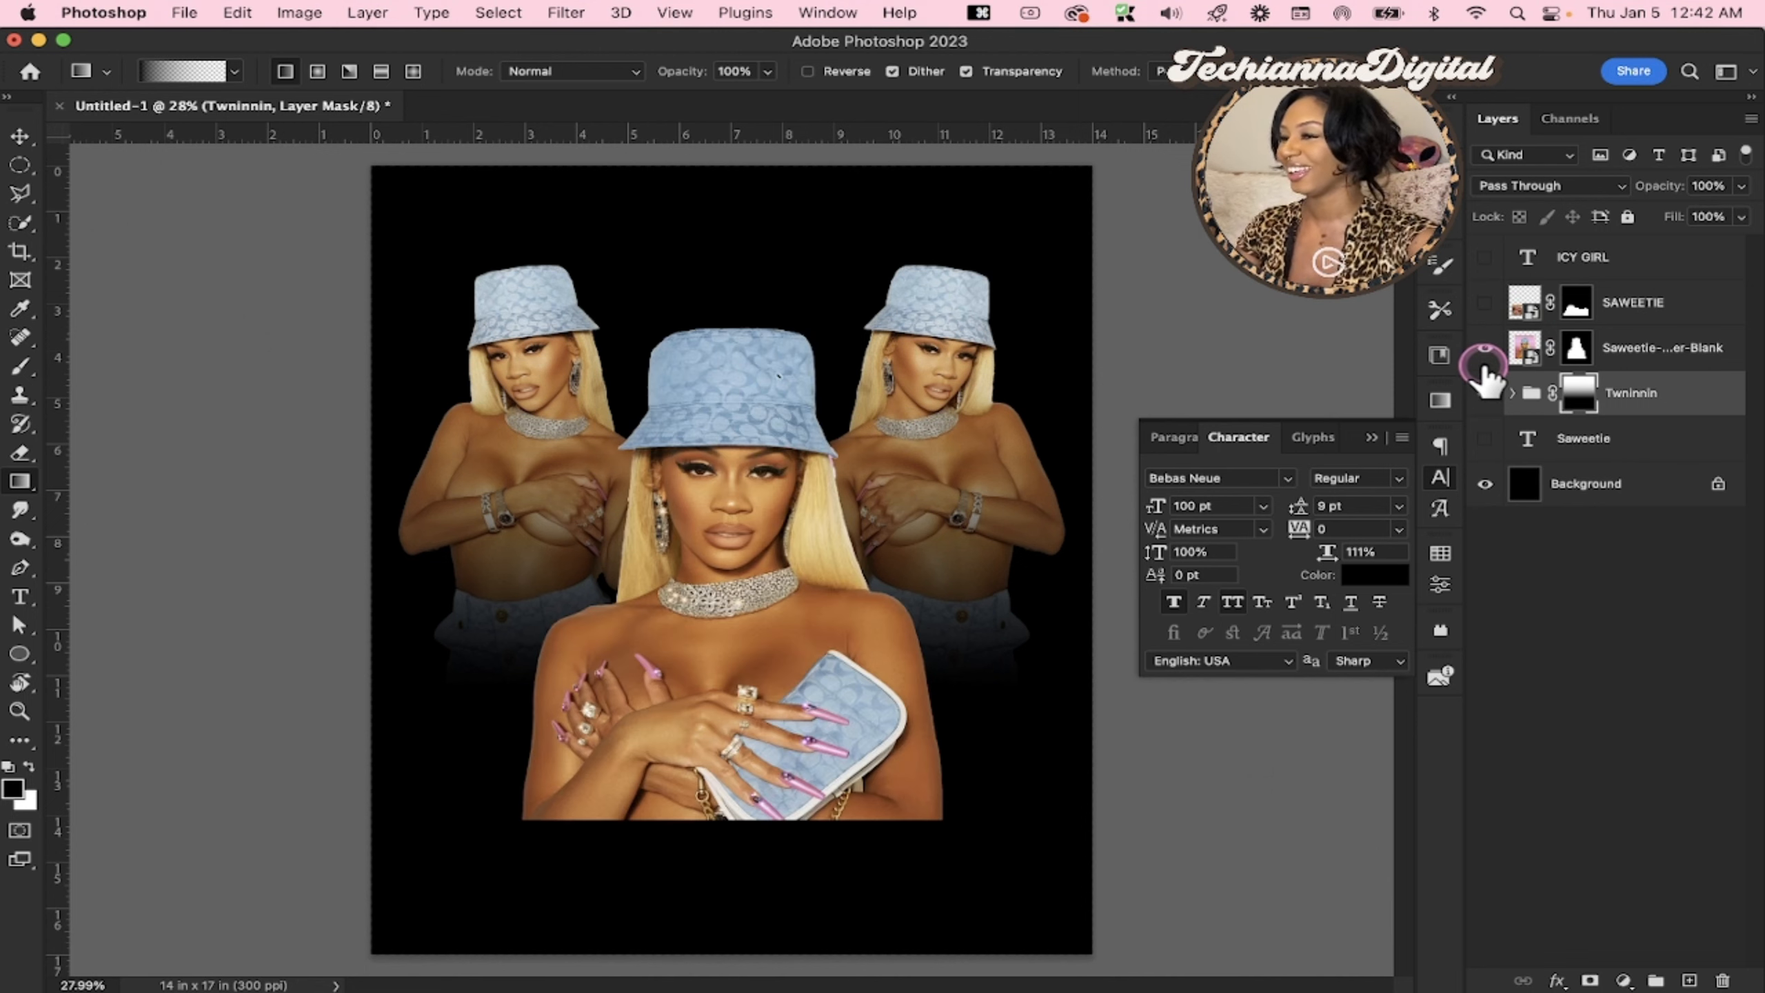
Move the central portrait up about 0.9 in between the mirrored cutouts
{"action": "left_click", "coordinate": [1716, 353]}
{"action": "key", "text": "v"}
{"action": "mouse_move", "coordinate": [706, 683]}
{"action": "left_mouse_down"}
{"action": "mouse_move", "coordinate": [695, 706]}
{"action": "mouse_move", "coordinate": [690, 659]}
{"action": "mouse_move", "coordinate": [693, 676]}
{"action": "left_mouse_up"}
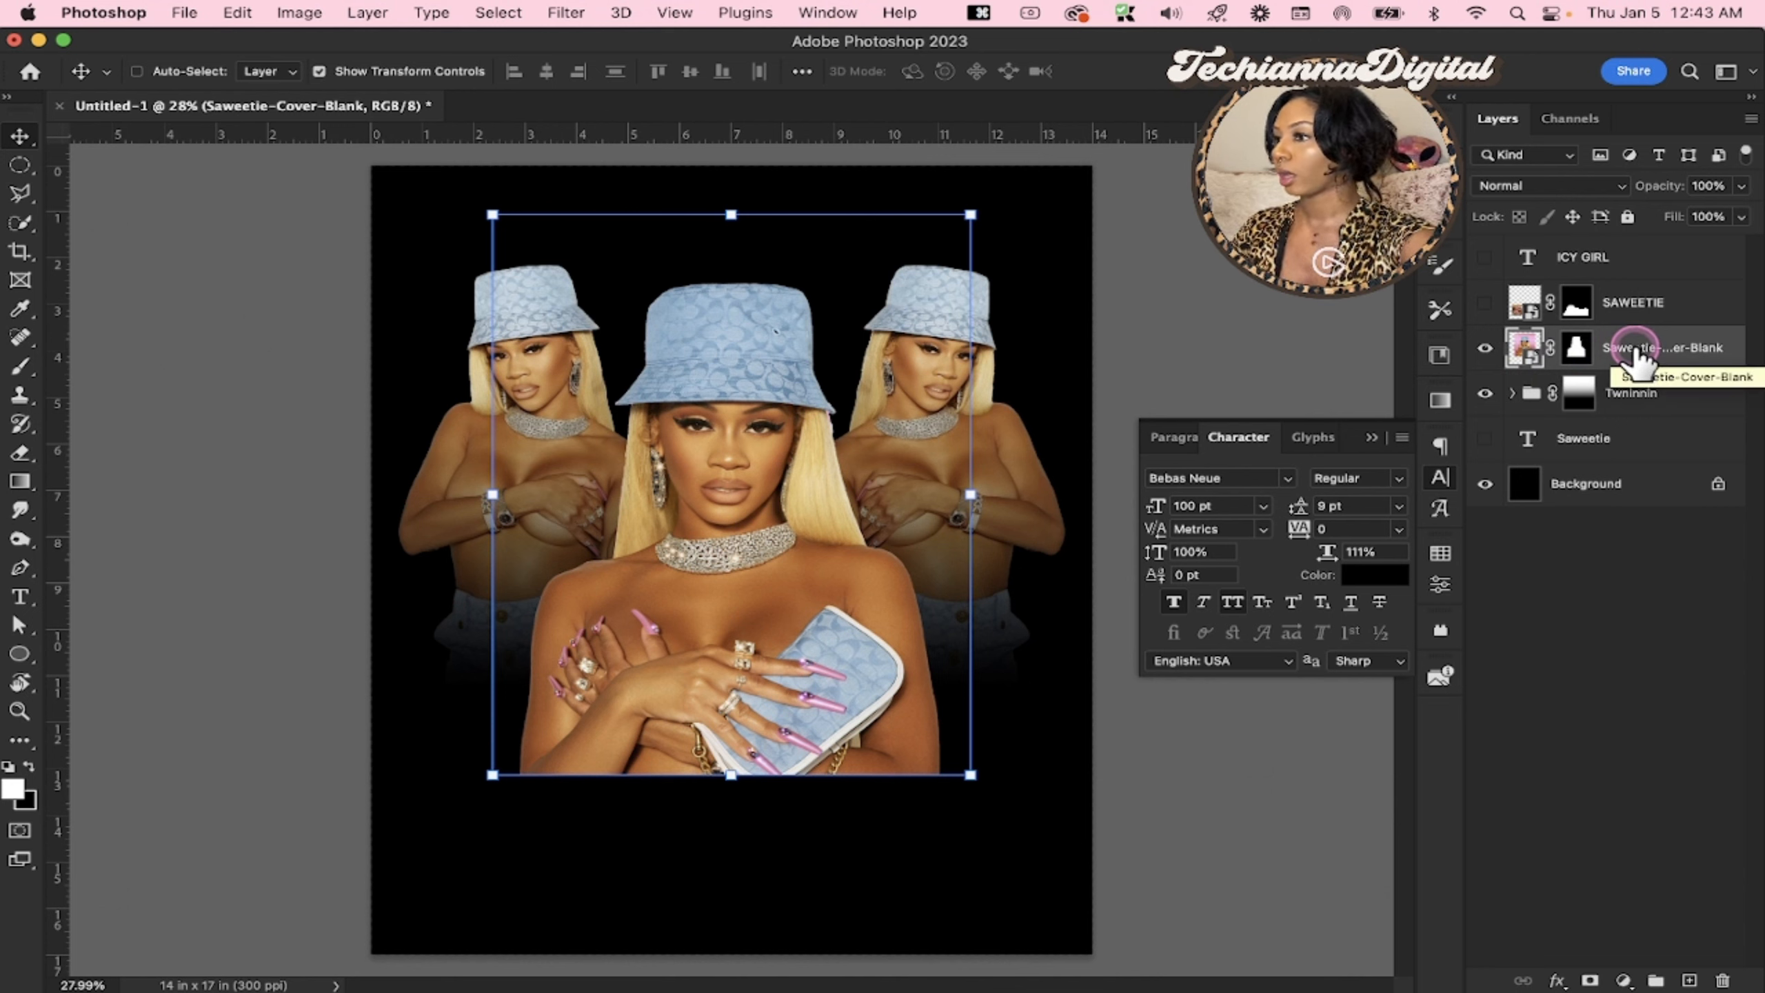
Convert the central portrait layer Saweetie-Cover-Blank to a smart object and add a new layer mask to it
{"action": "right_click", "coordinate": [1634, 351]}
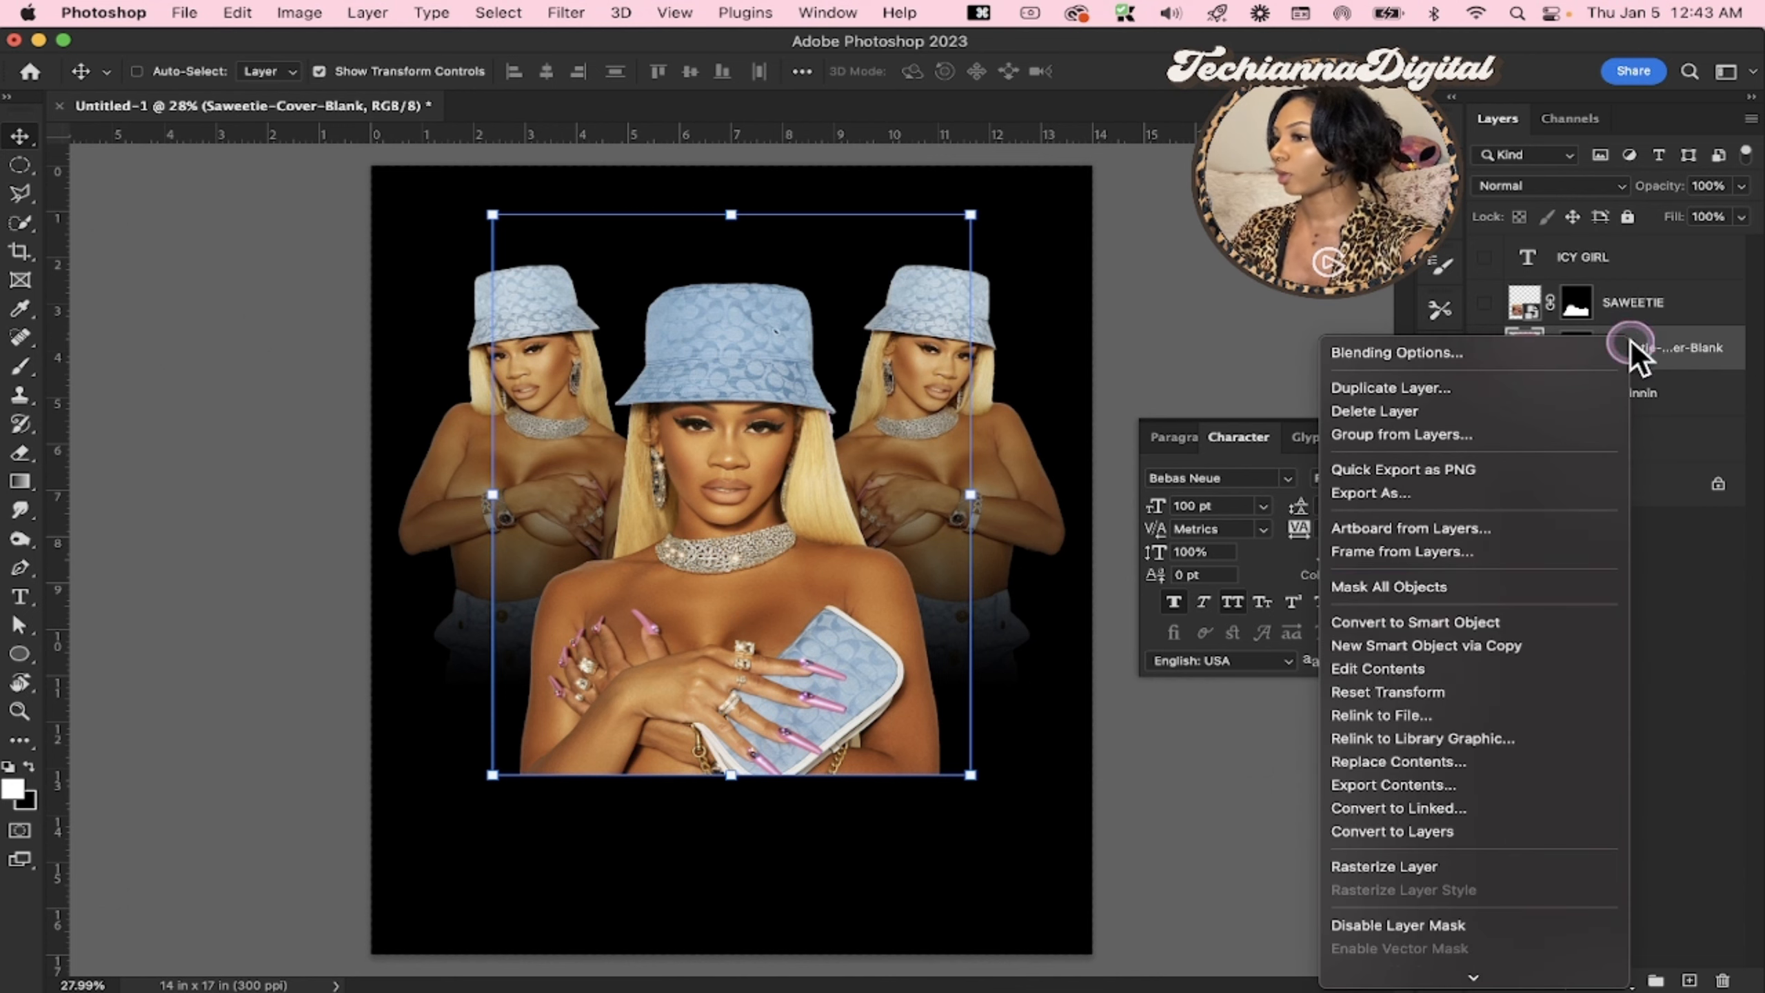
{"action": "left_click", "coordinate": [1398, 621]}
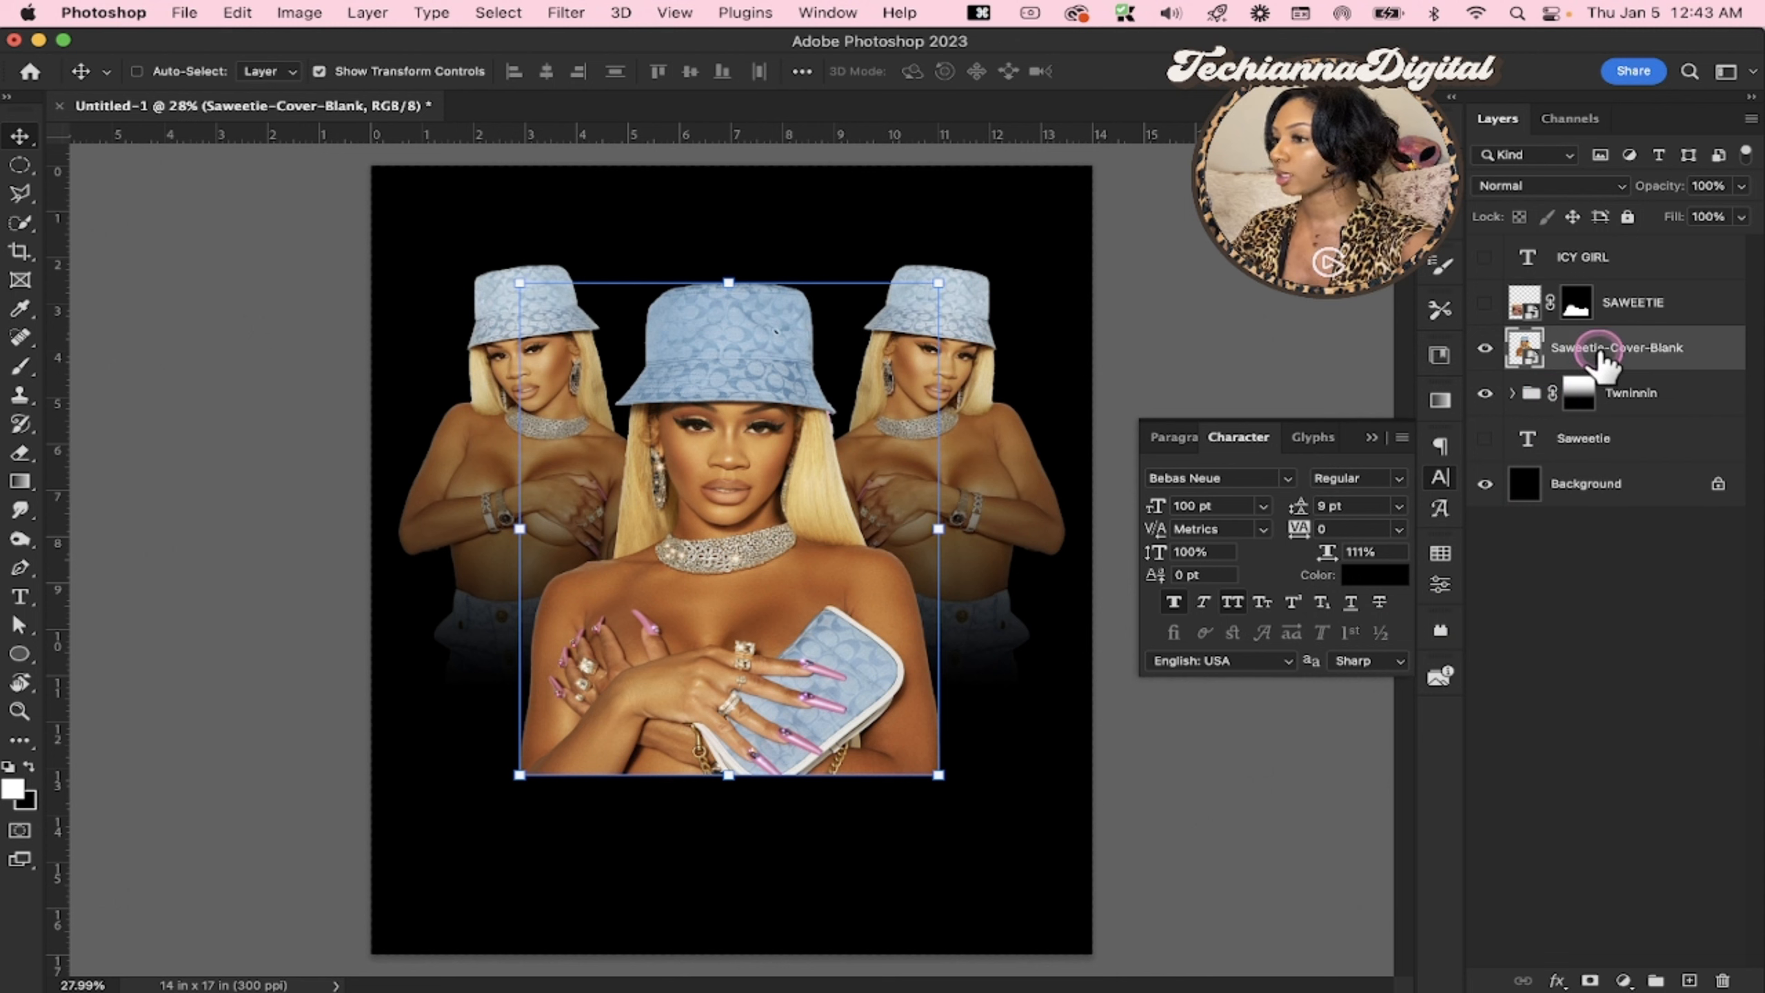
{"action": "left_click", "coordinate": [1589, 981]}
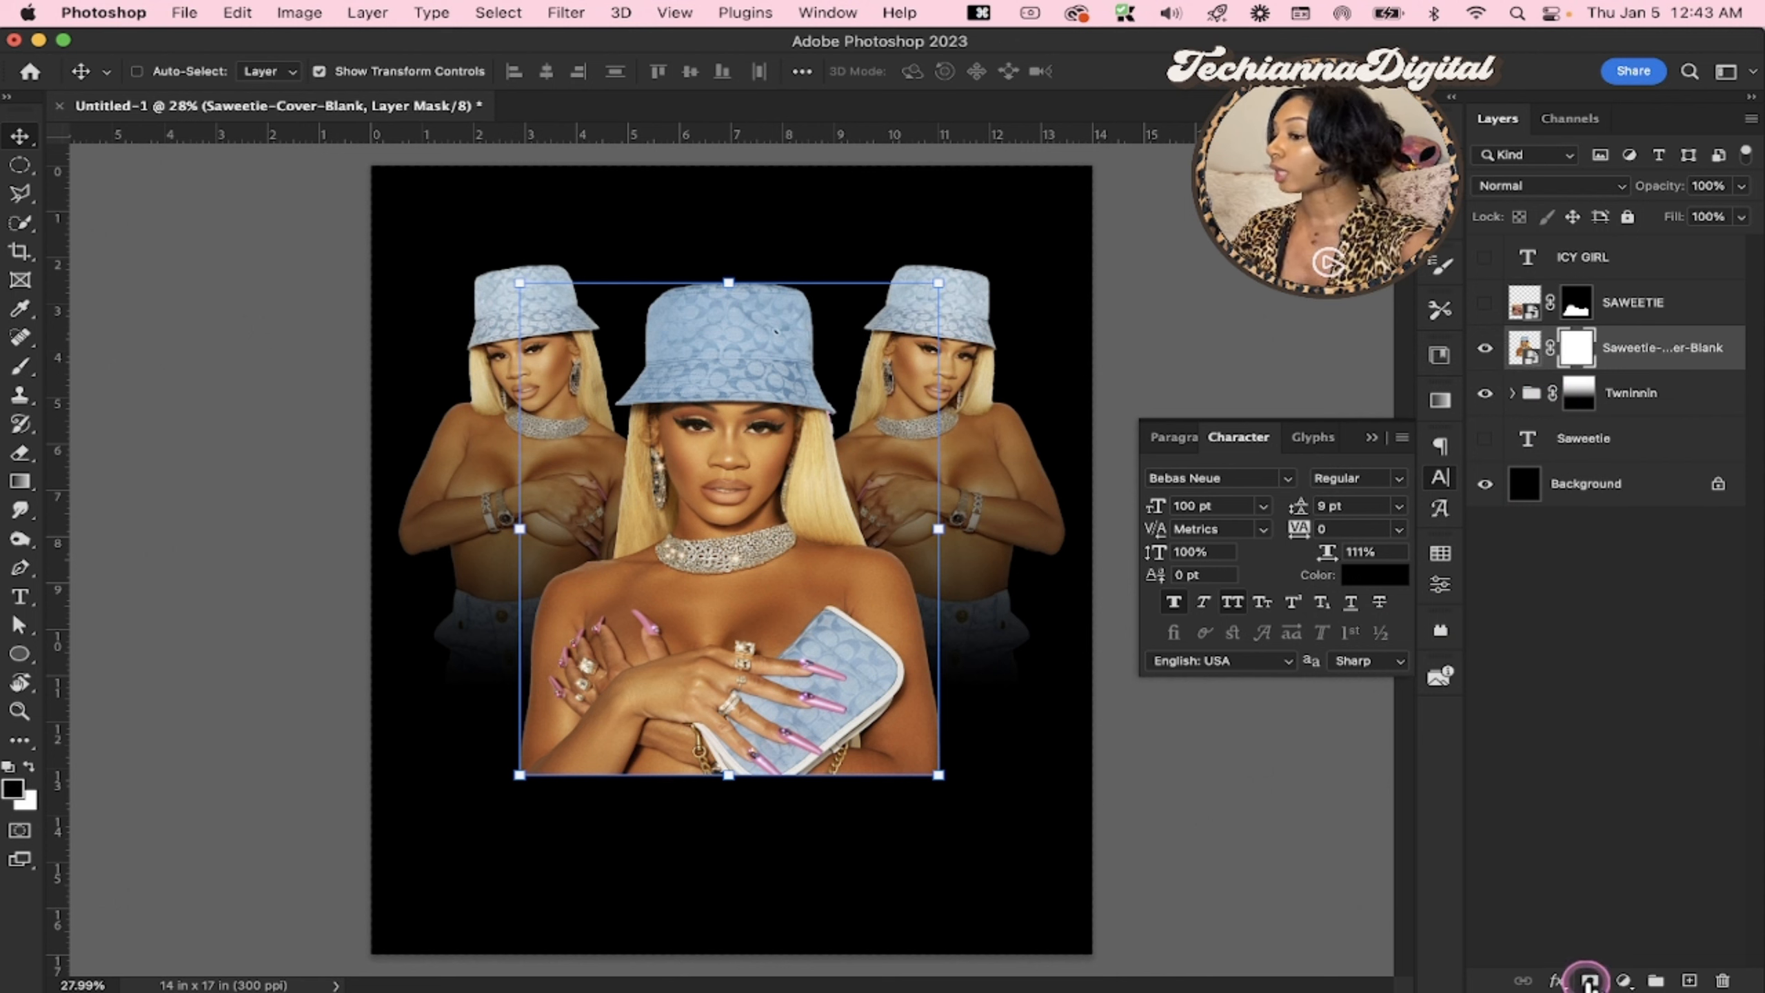
Fade the central portrait's lower edge with an upward linear black-to-transparent gradient on its mask, ending near the mouth
{"action": "key", "text": "g"}
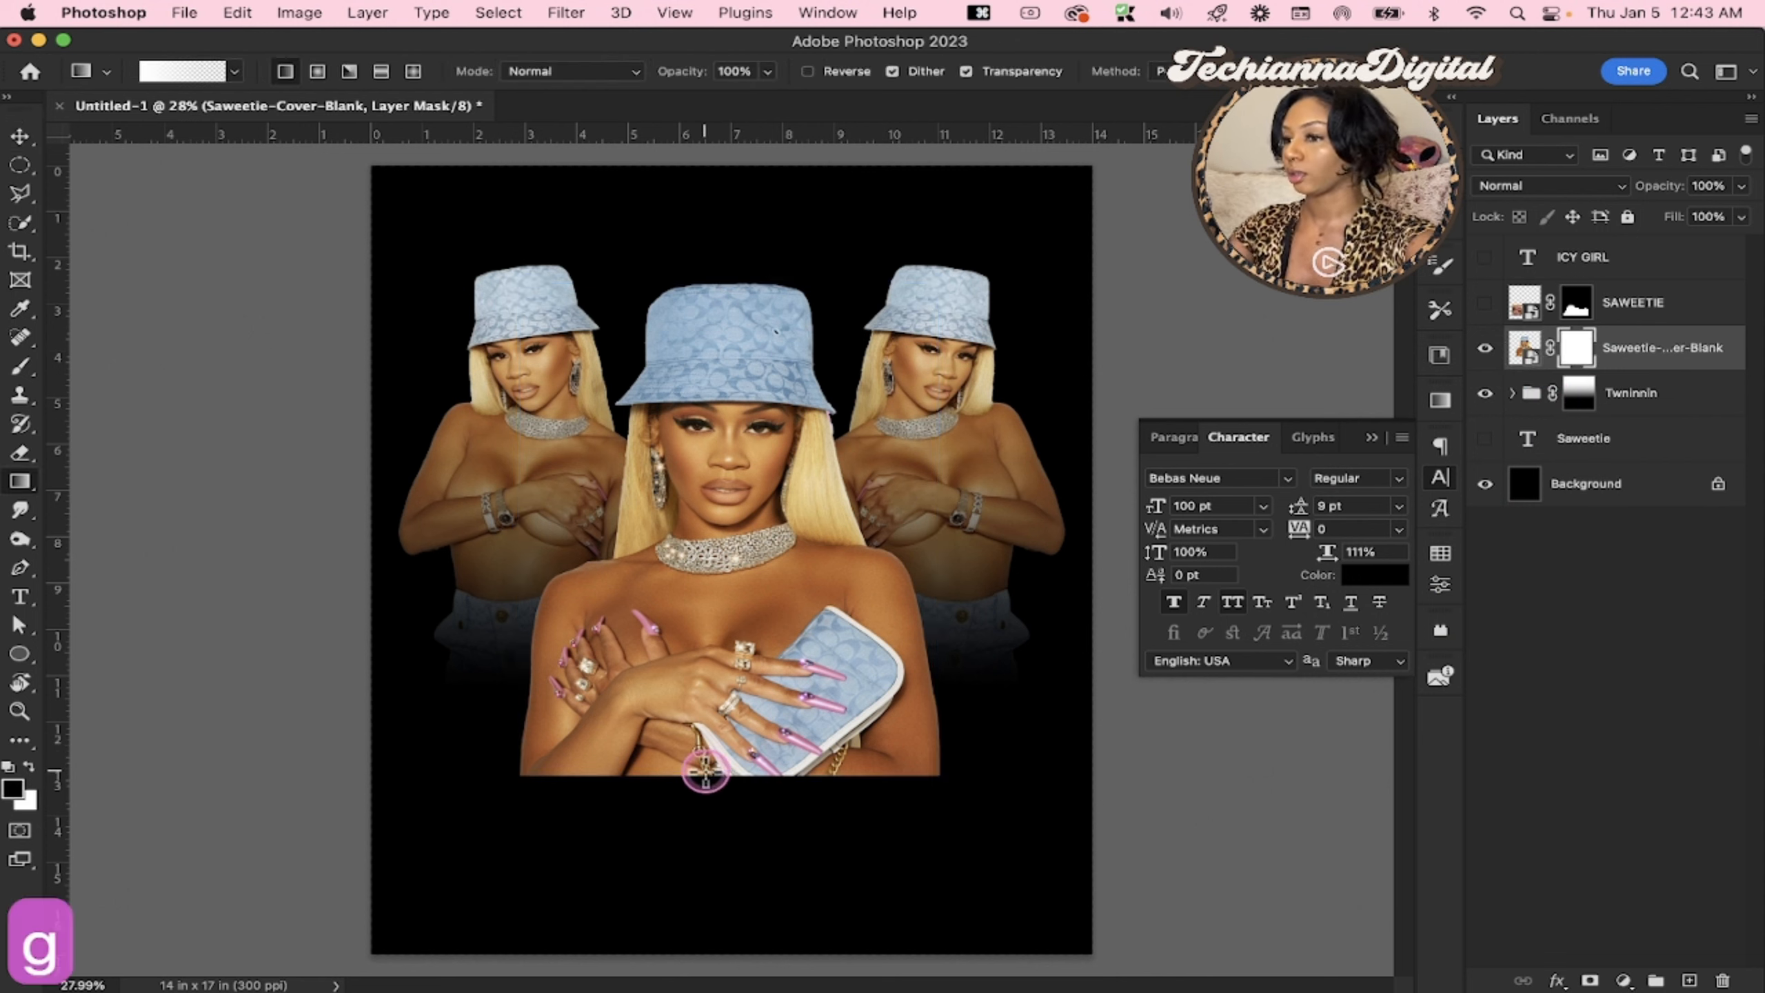
{"action": "left_click", "coordinate": [9, 767]}
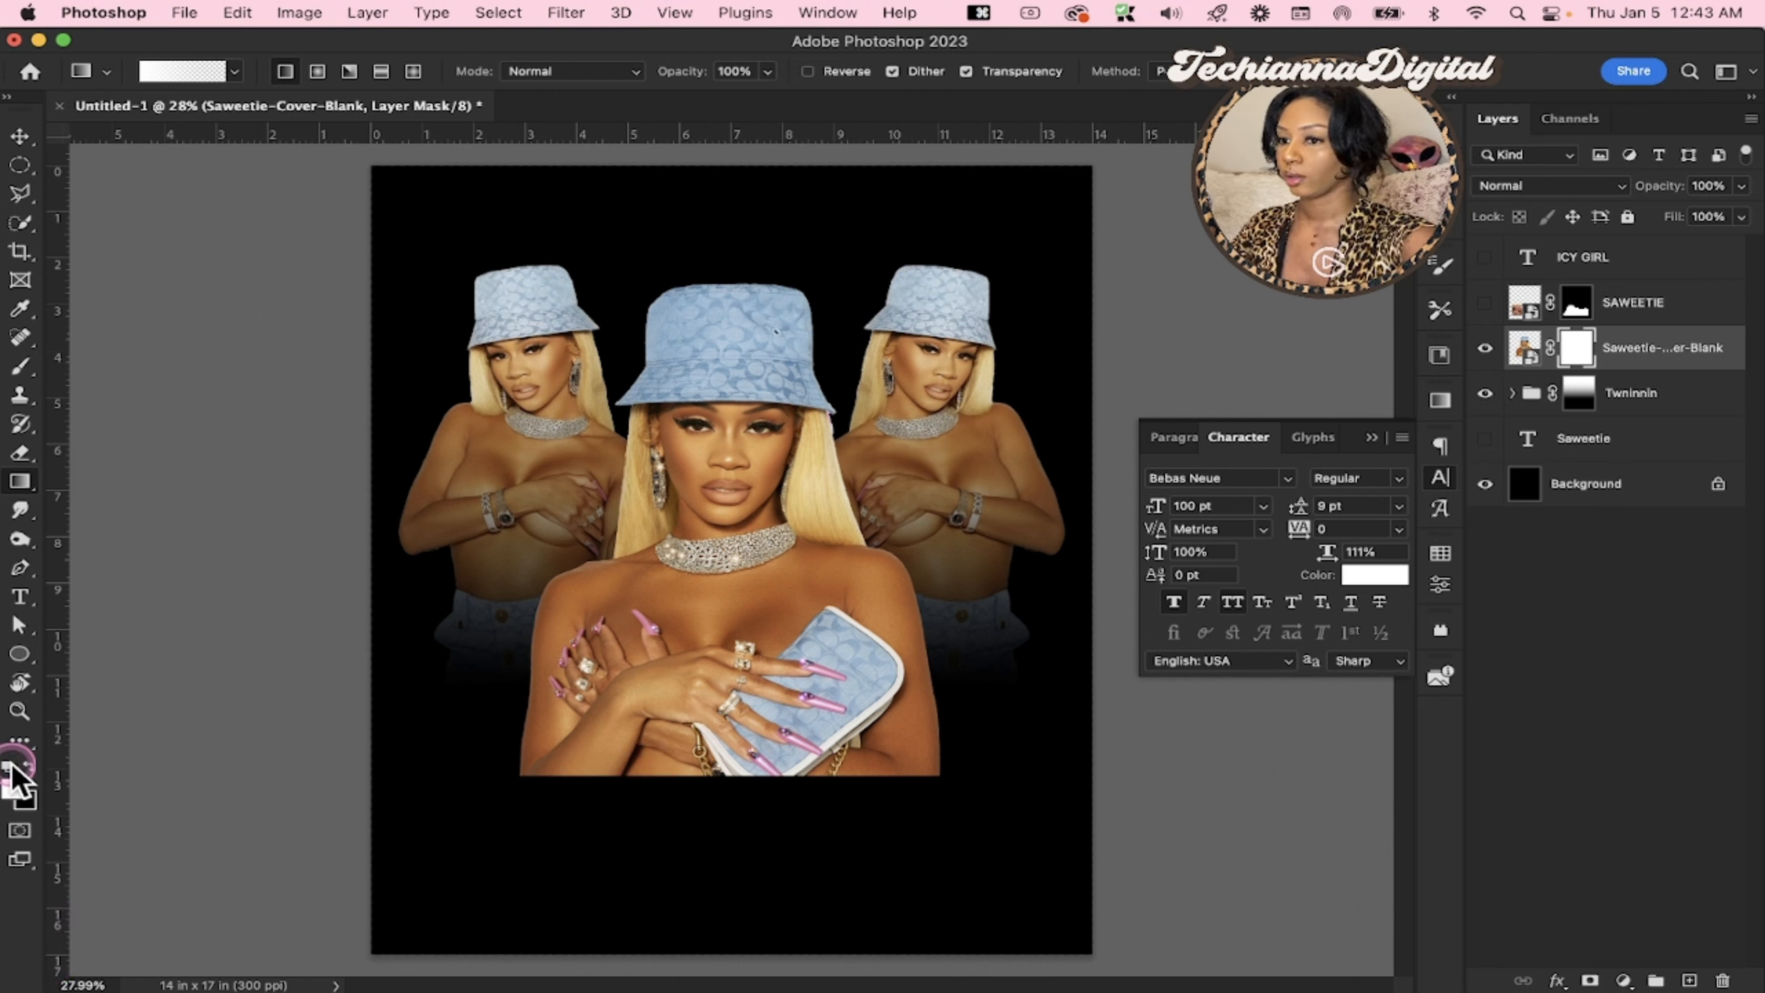
{"action": "key", "text": "x"}
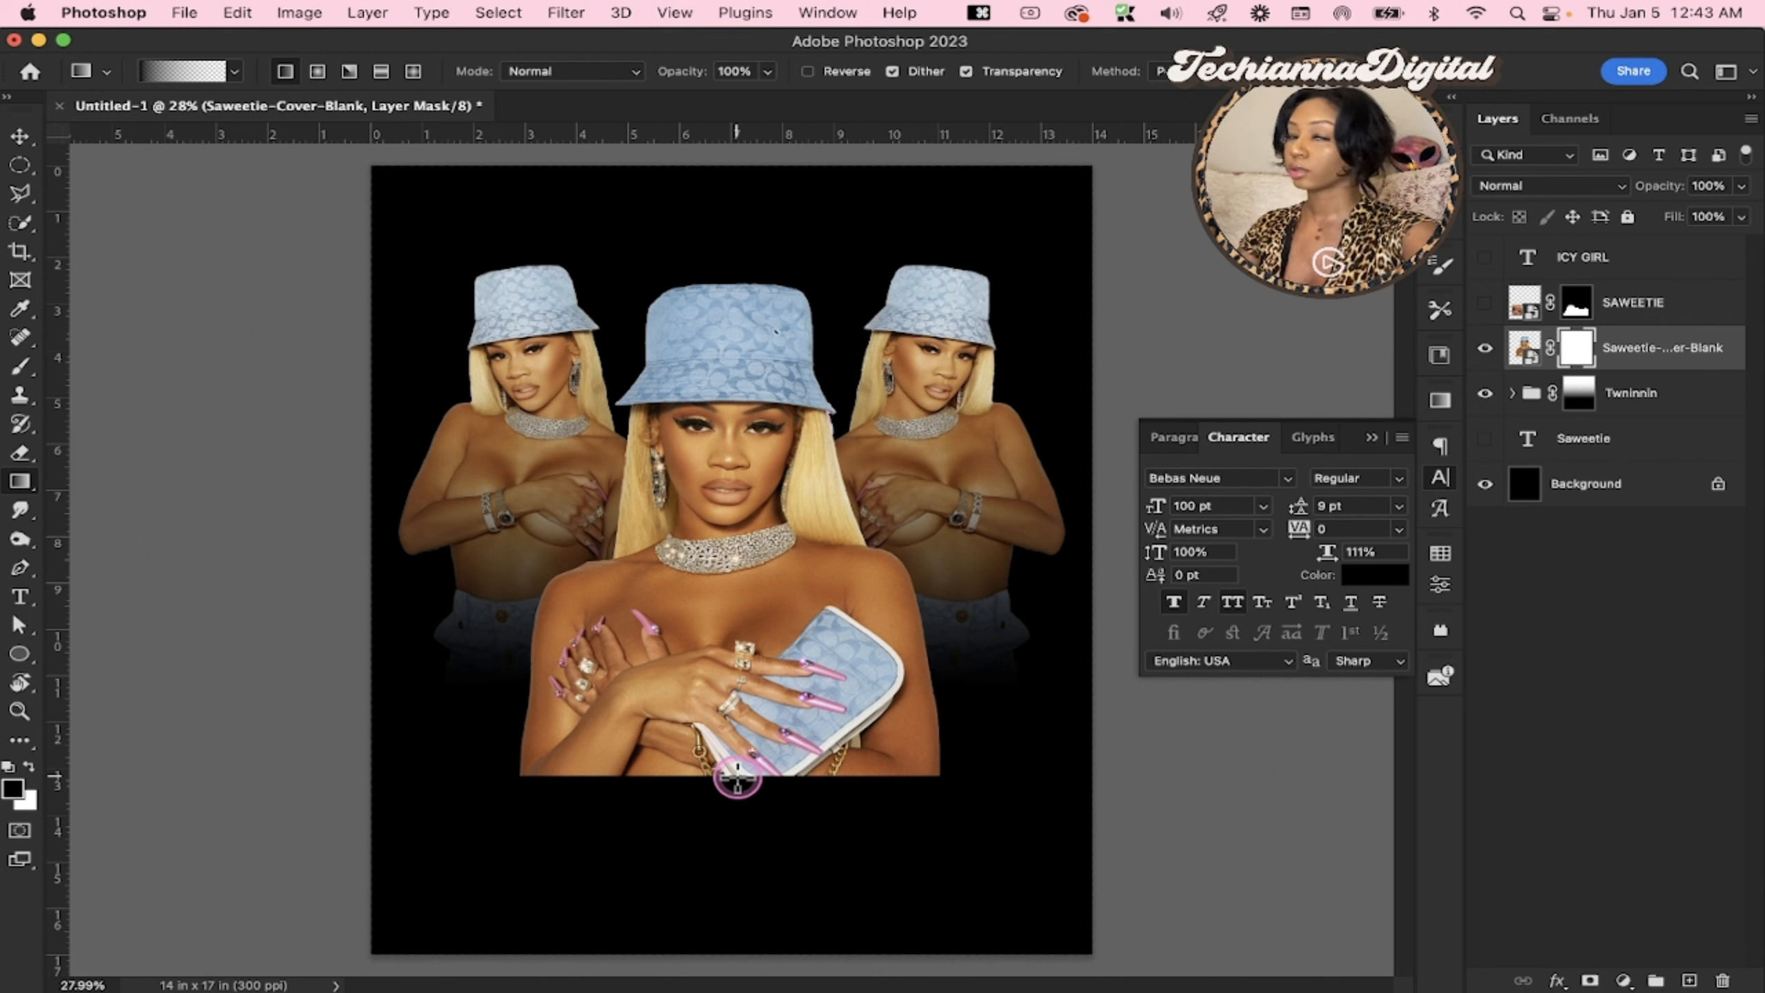
{"action": "left_click_drag", "start_coordinate": [735, 497], "coordinate": [733, 498]}
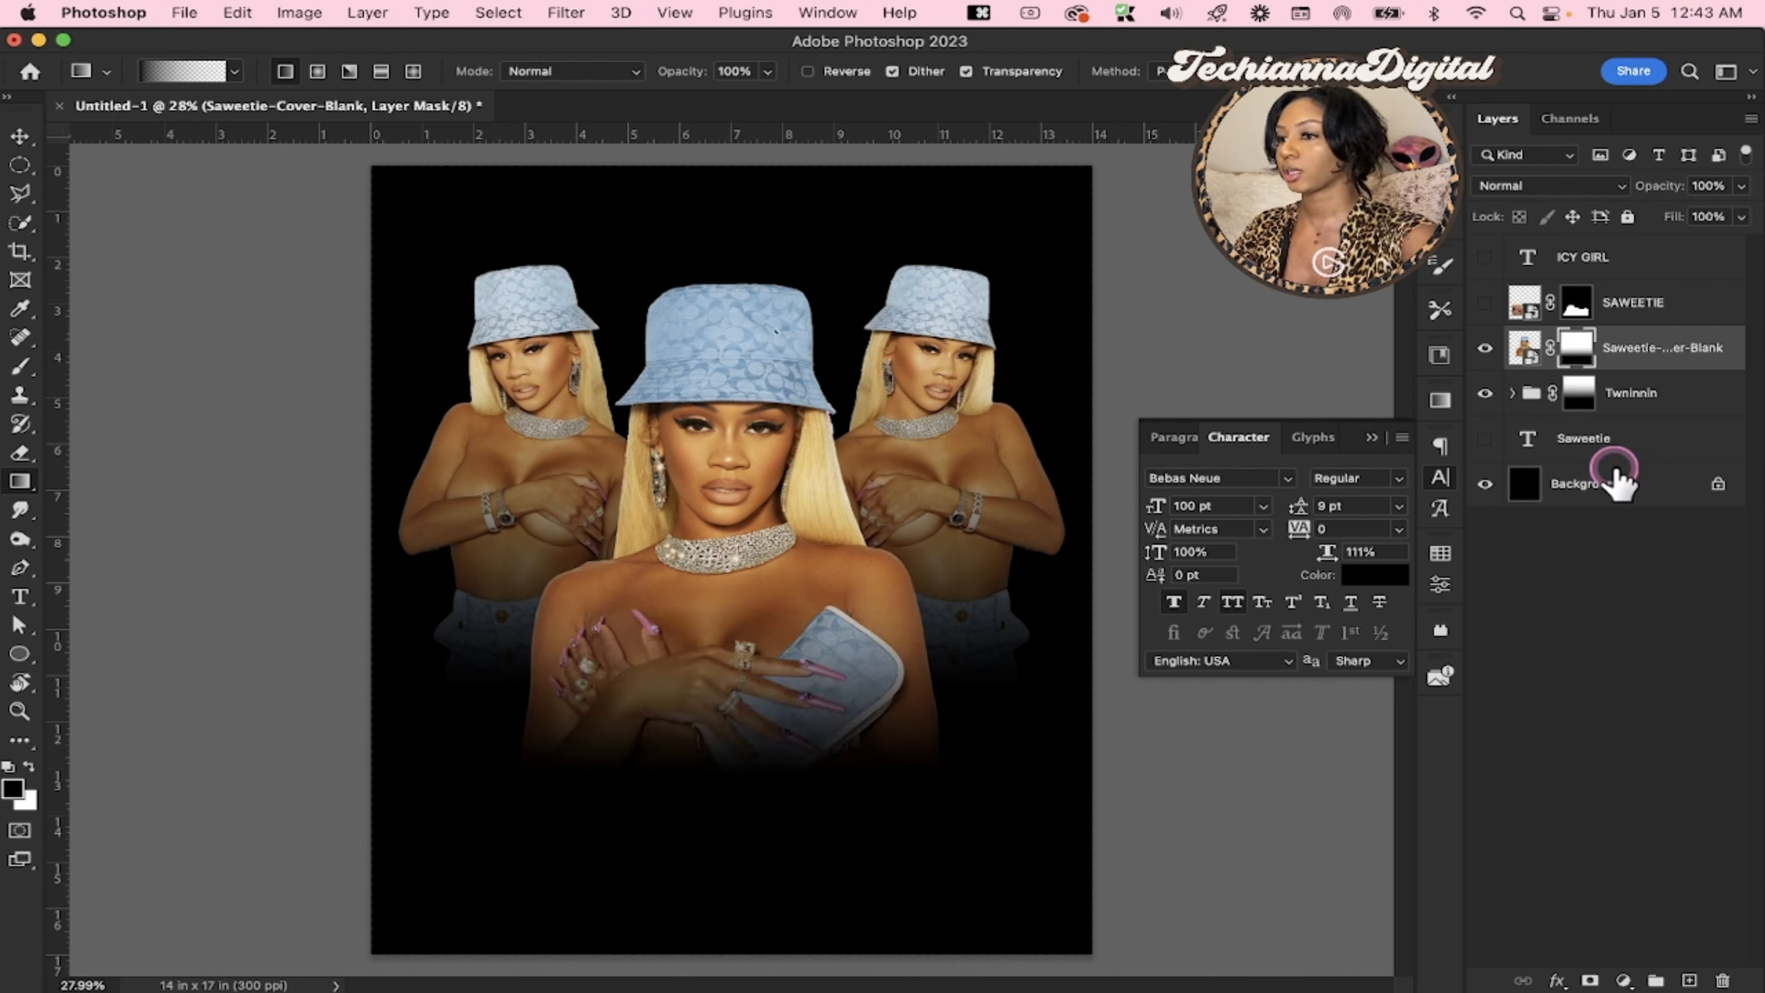
Show the ICY GIRL text layer and move the text up over the portrait's faded lower edge
{"action": "left_click", "coordinate": [1485, 257]}
{"action": "left_click", "coordinate": [1567, 264]}
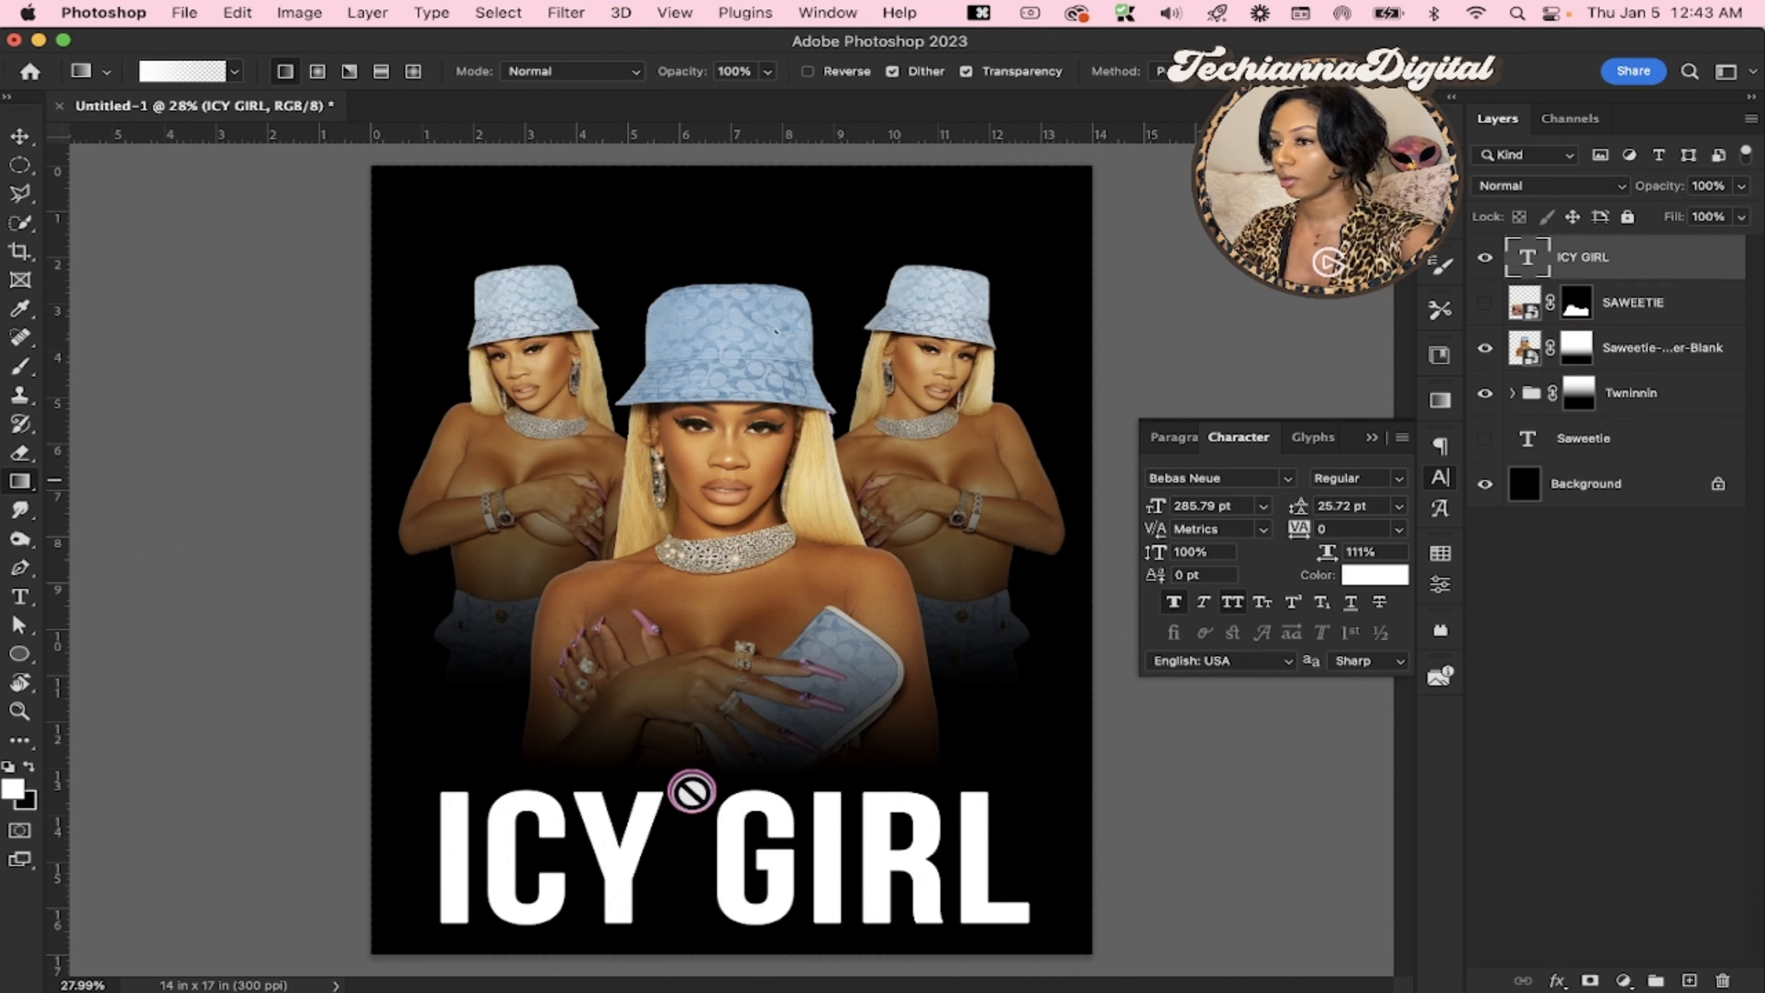
{"action": "key", "text": "v"}
{"action": "left_click_drag", "start_coordinate": [757, 834], "coordinate": [761, 761]}
Set the ICY GIRL text's horizontal scale to 100% and recentre it horizontally on the canvas
{"action": "left_click", "coordinate": [1363, 551]}
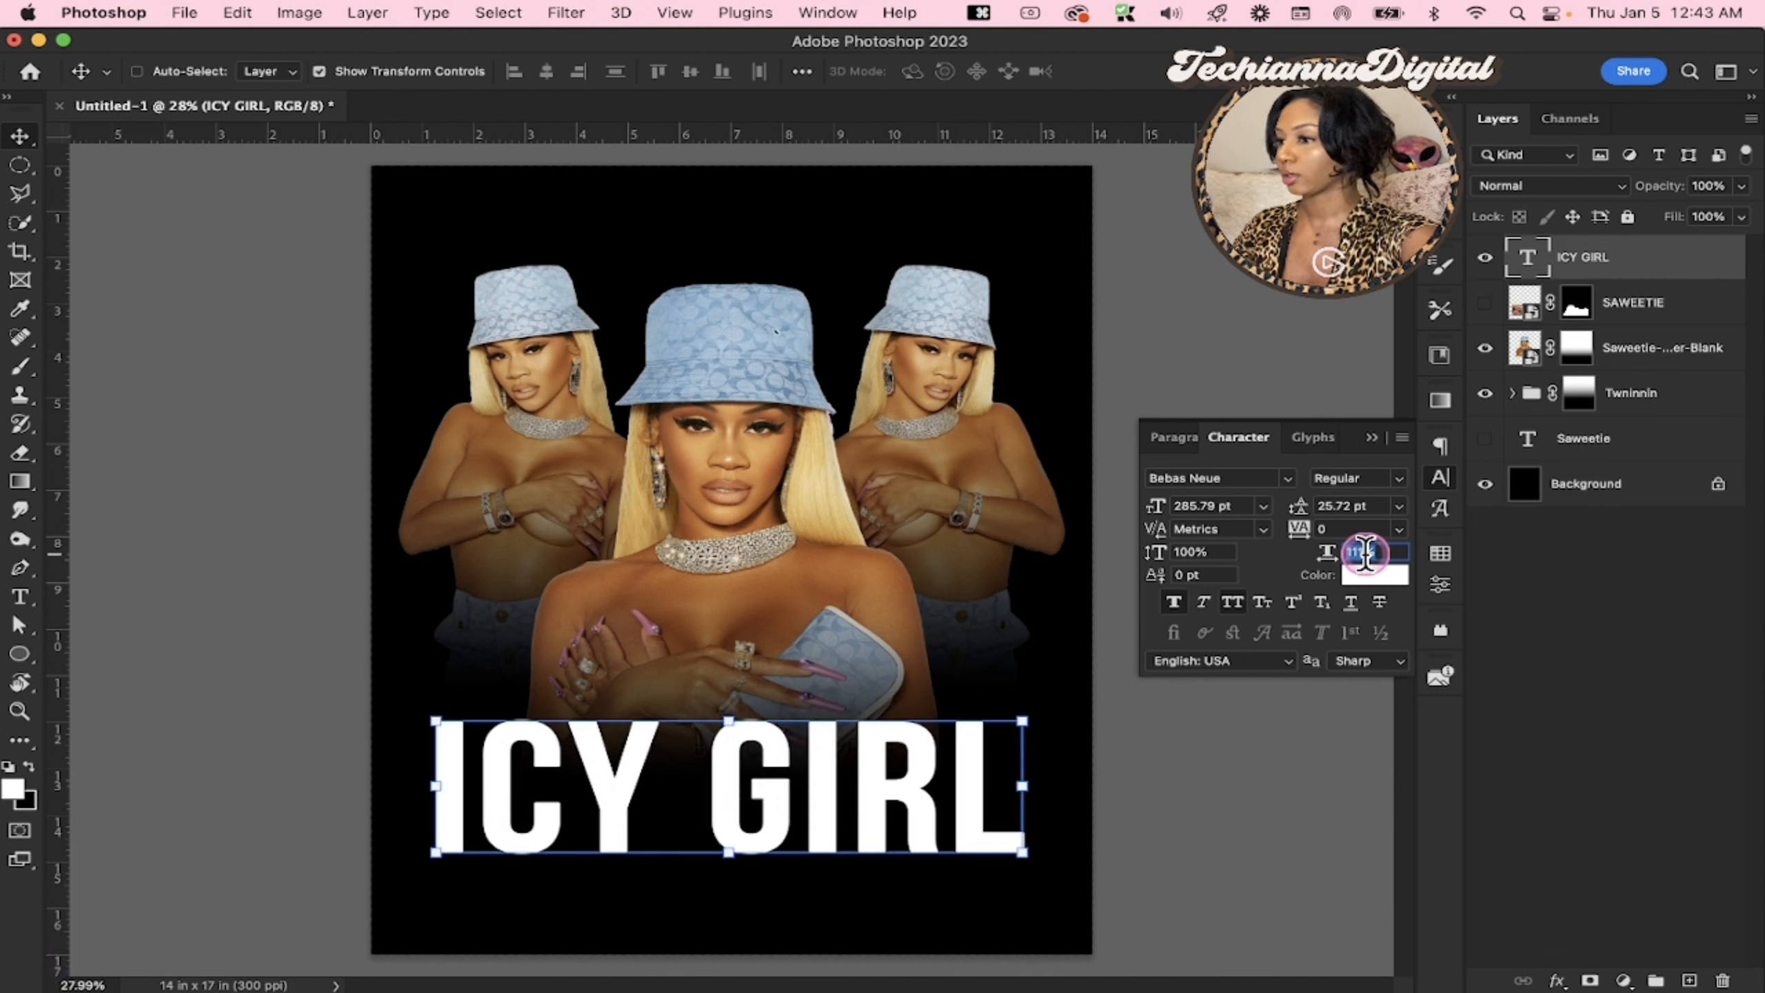
{"action": "type", "text": "100"}
{"action": "key", "text": "Return"}
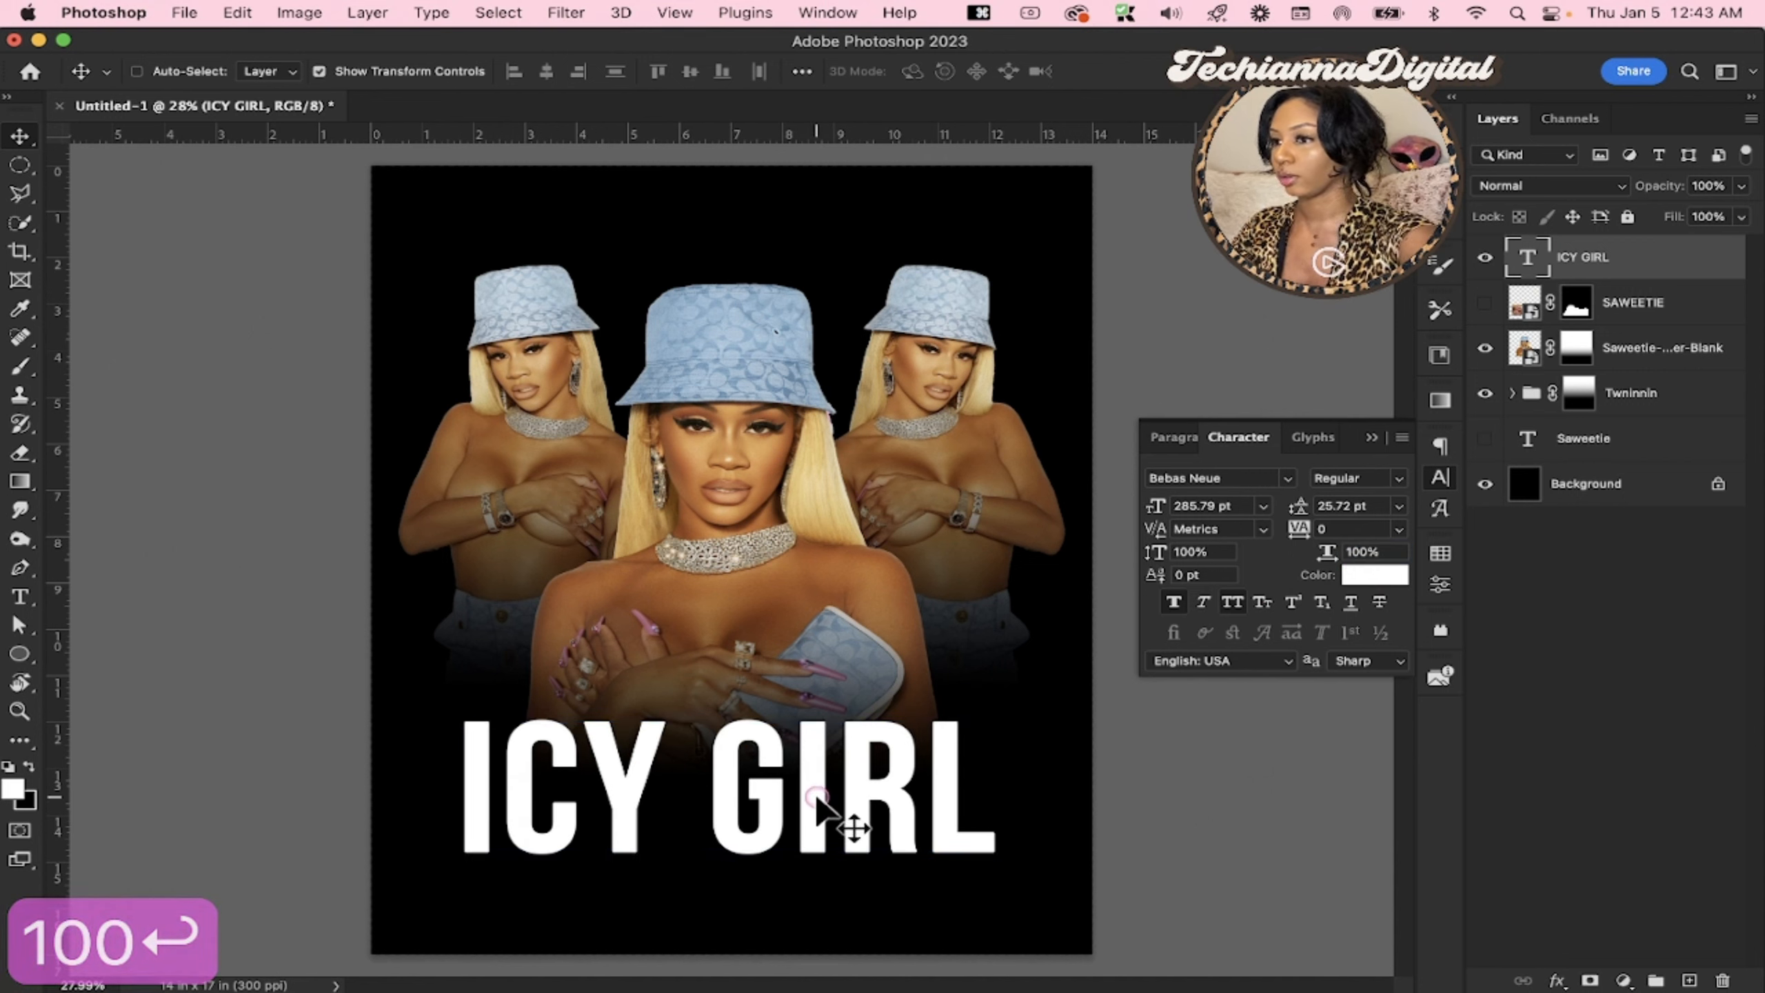
{"action": "left_click_drag", "start_coordinate": [817, 799], "coordinate": [827, 808]}
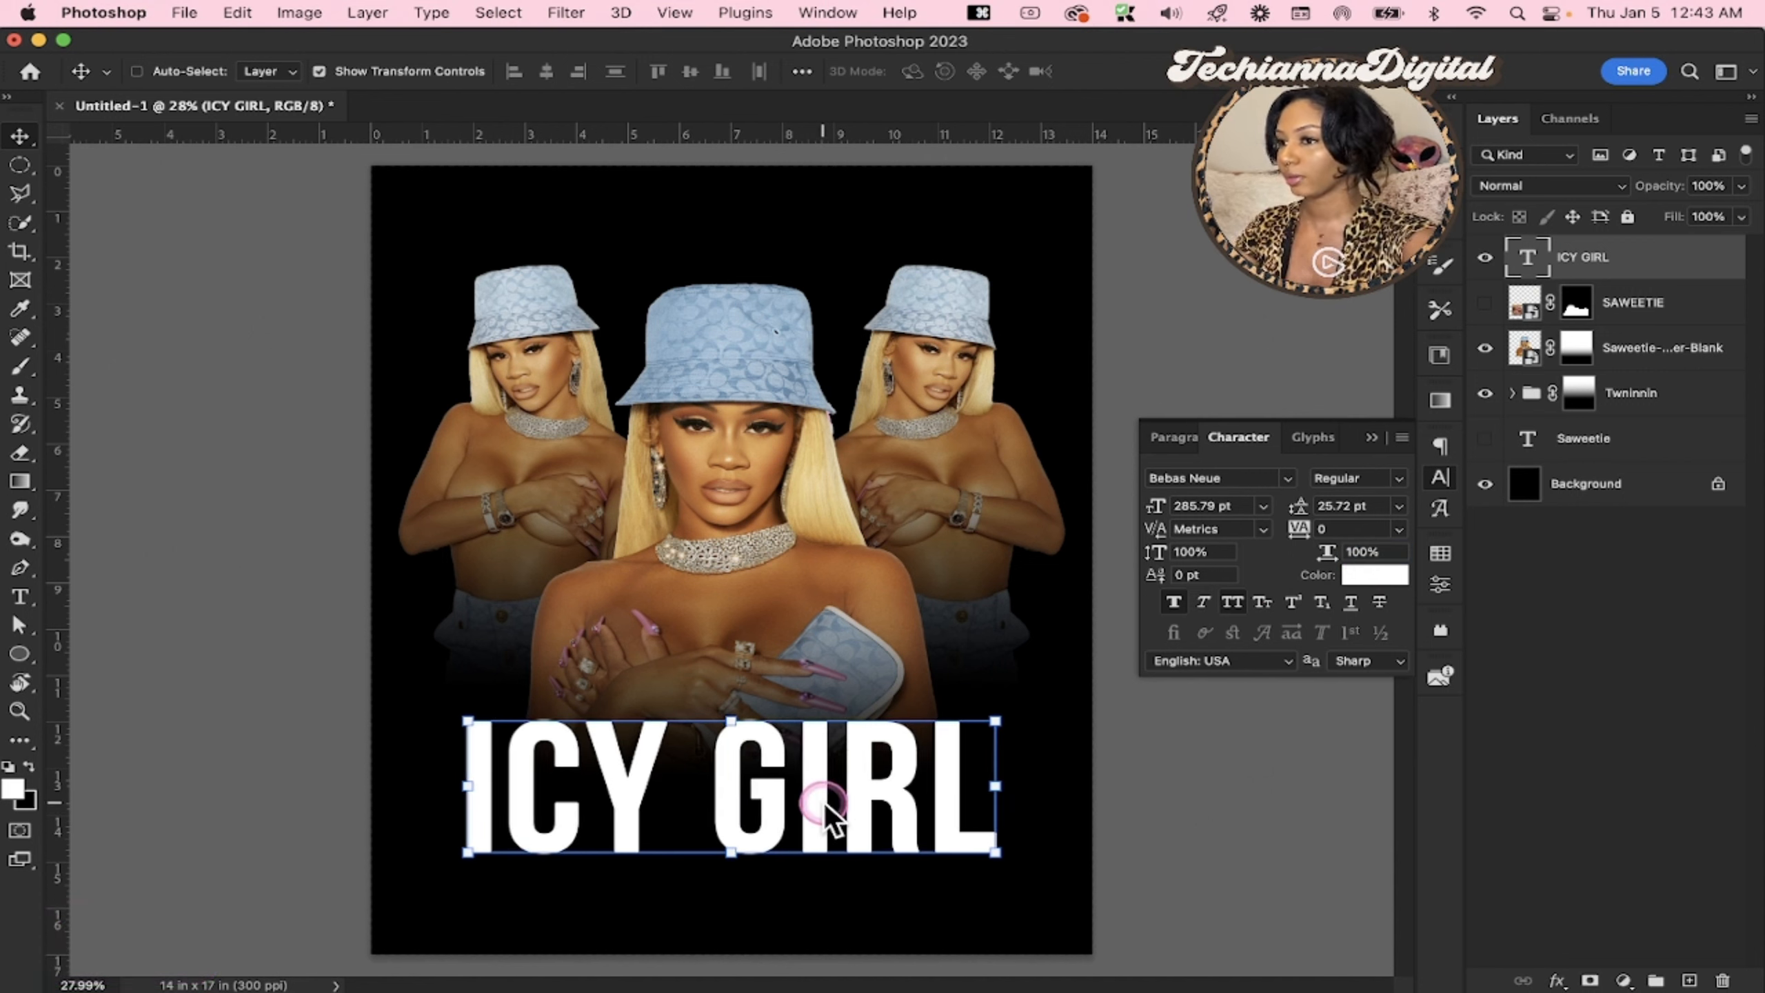
Nudge the central portrait into horizontal alignment with the text, and shift the Twninnin group down slightly
{"action": "left_click", "coordinate": [1650, 348]}
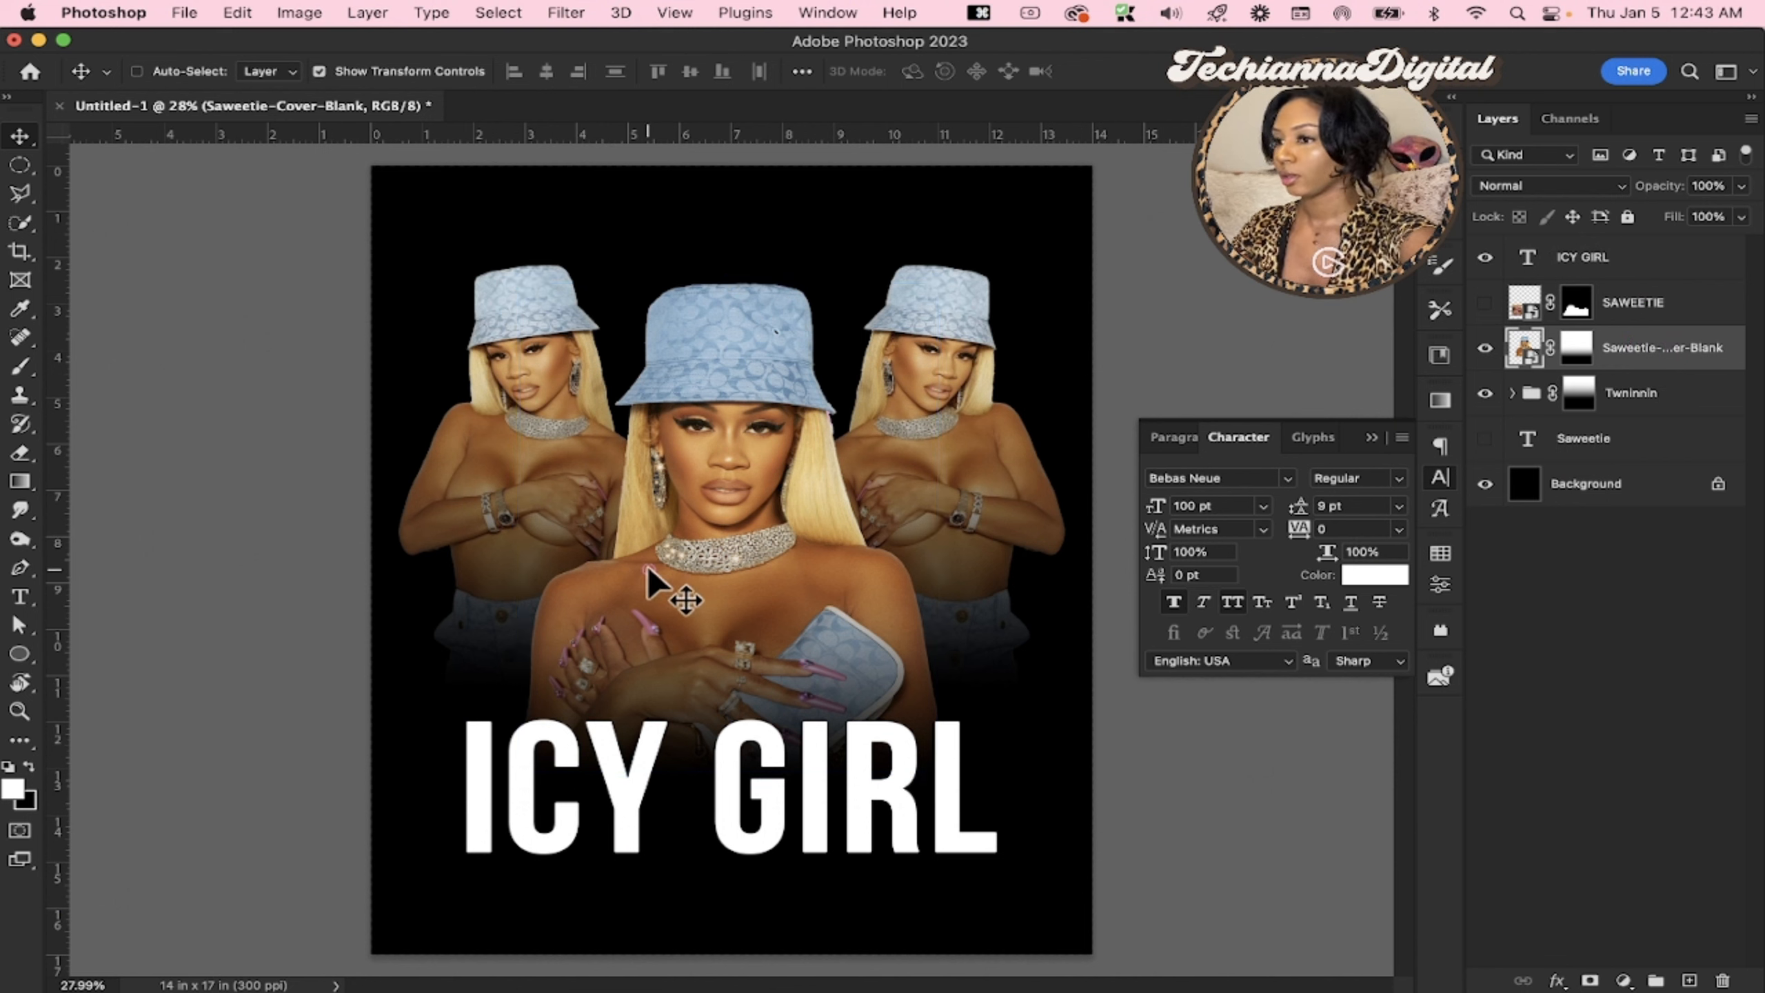
{"action": "left_click_drag", "start_coordinate": [646, 572], "coordinate": [648, 575]}
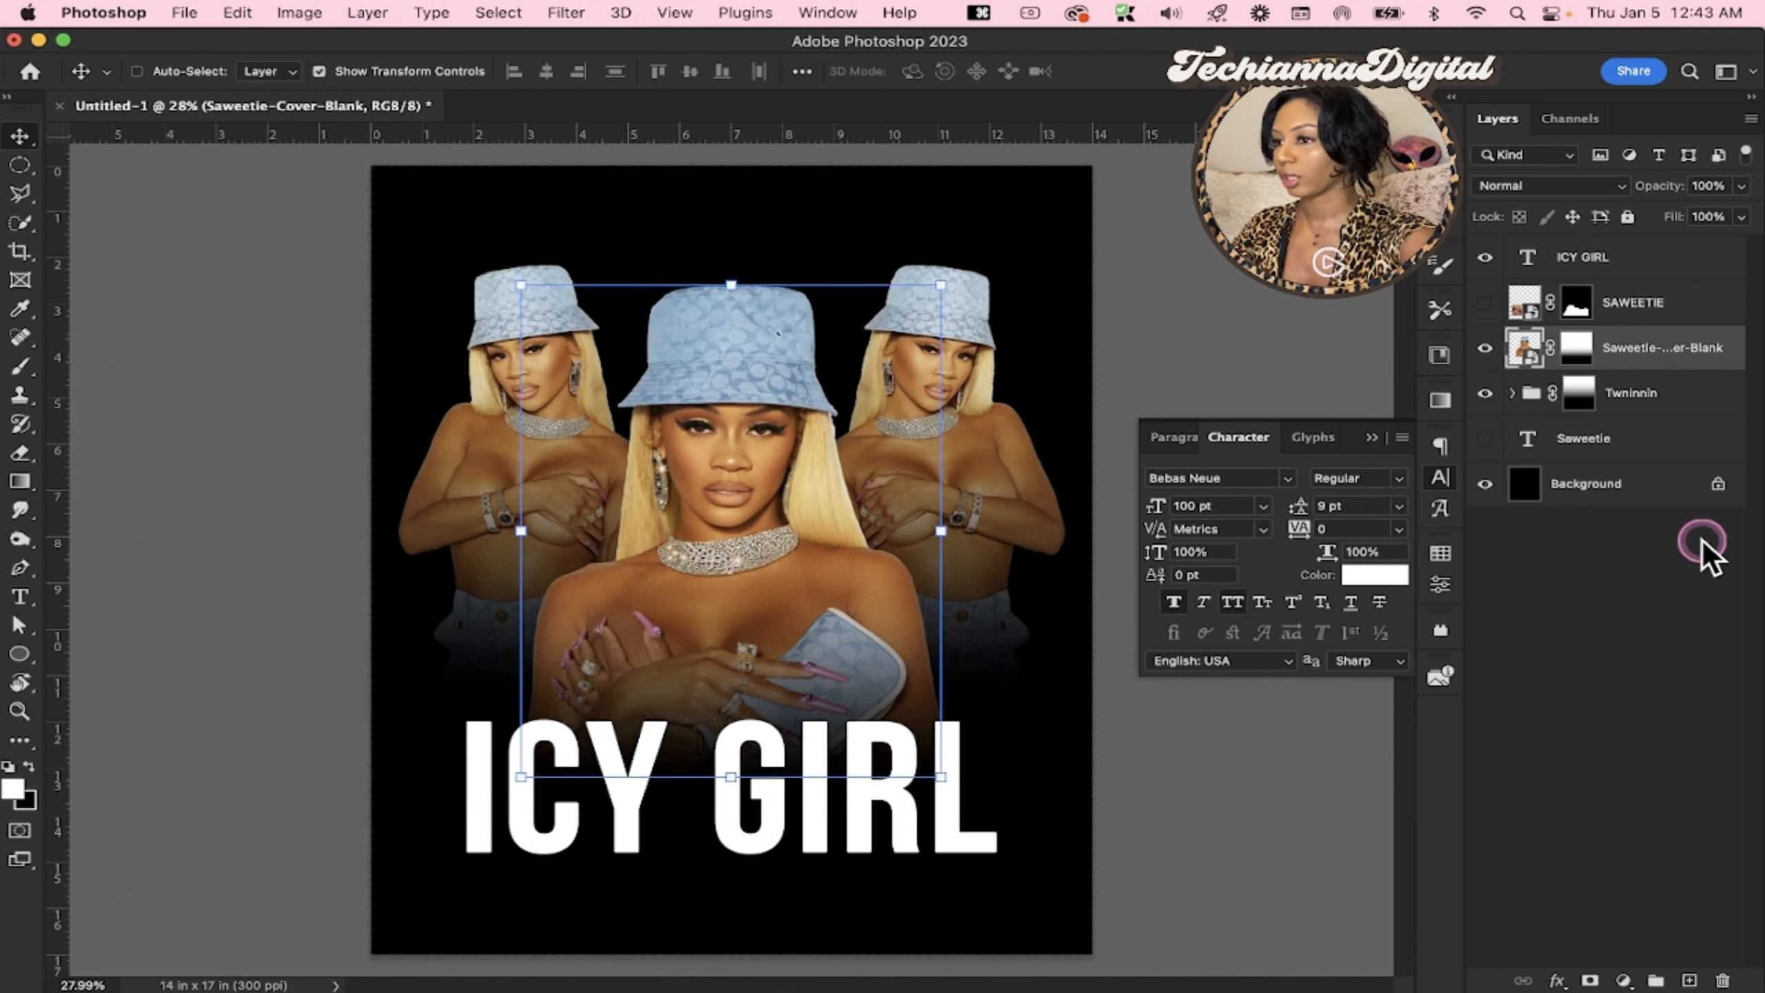
{"action": "left_click", "coordinate": [1701, 544]}
{"action": "left_click", "coordinate": [1657, 425]}
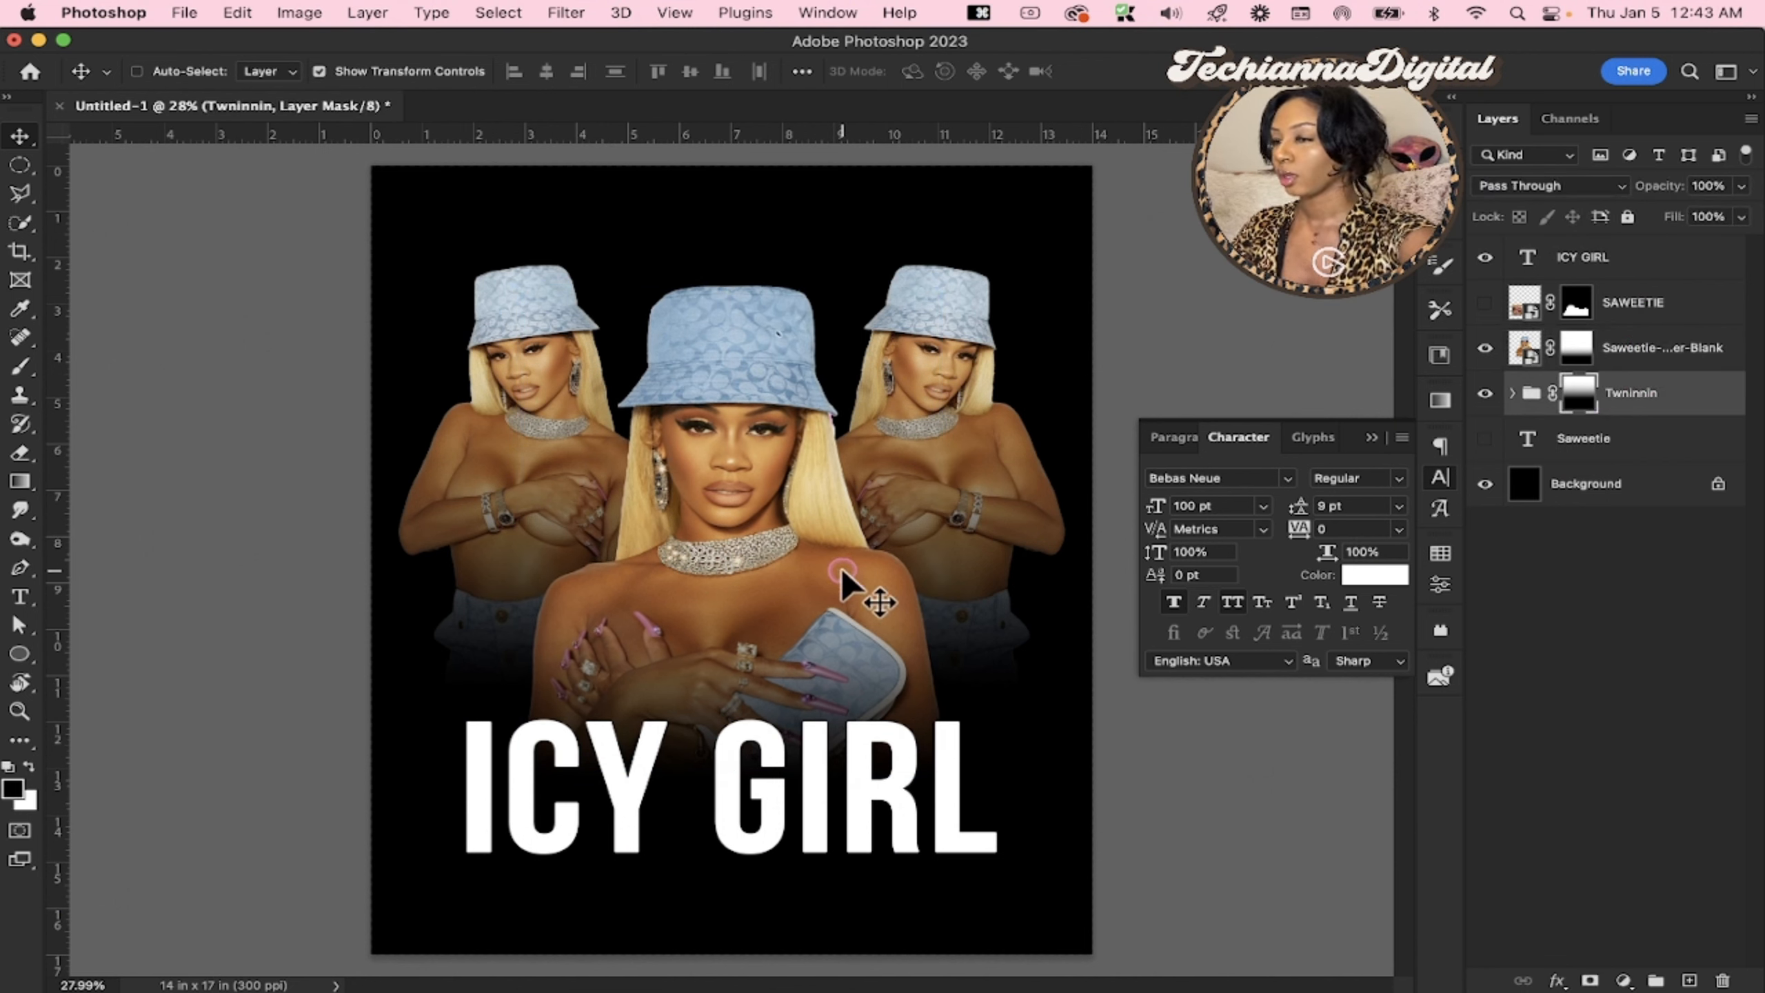
{"action": "left_click_drag", "start_coordinate": [845, 584], "coordinate": [844, 557]}
{"action": "left_click_drag", "start_coordinate": [843, 576], "coordinate": [846, 599]}
Place the ICY GIRL text layer beneath the SAWEETIE layer and hide it
{"action": "left_click_drag", "start_coordinate": [1637, 306], "coordinate": [1597, 312]}
{"action": "left_click", "coordinate": [1598, 308]}
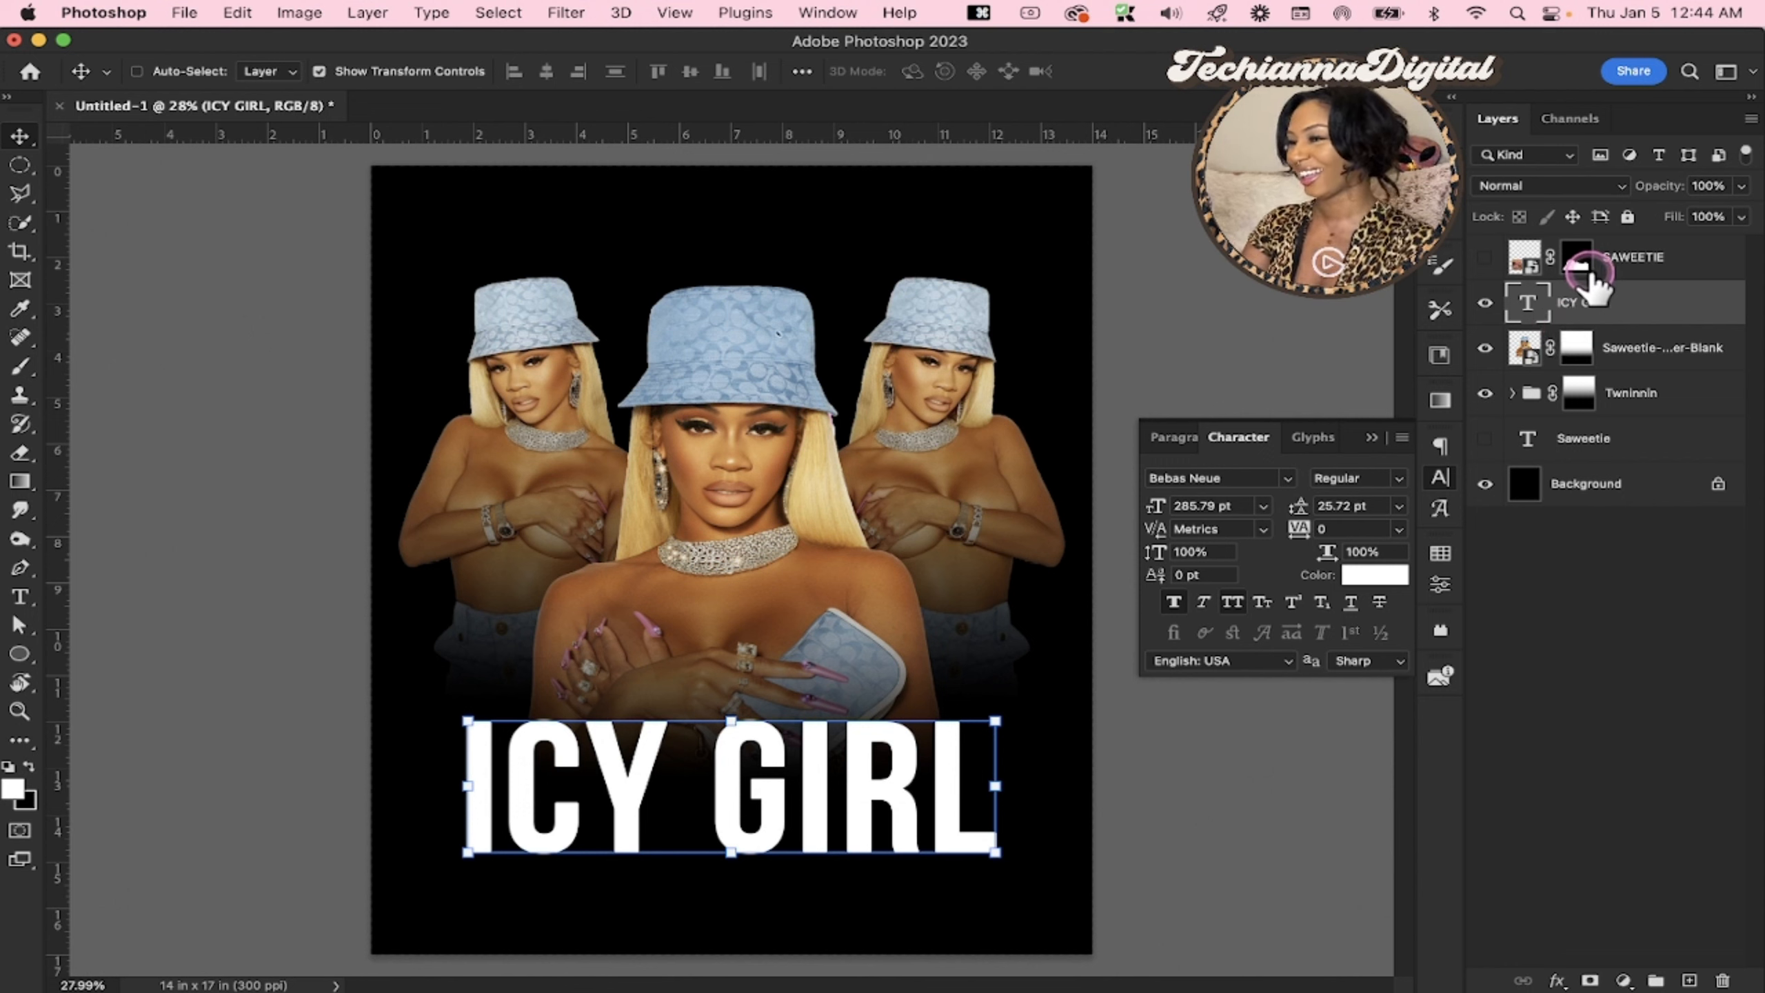
{"action": "left_click", "coordinate": [1485, 303]}
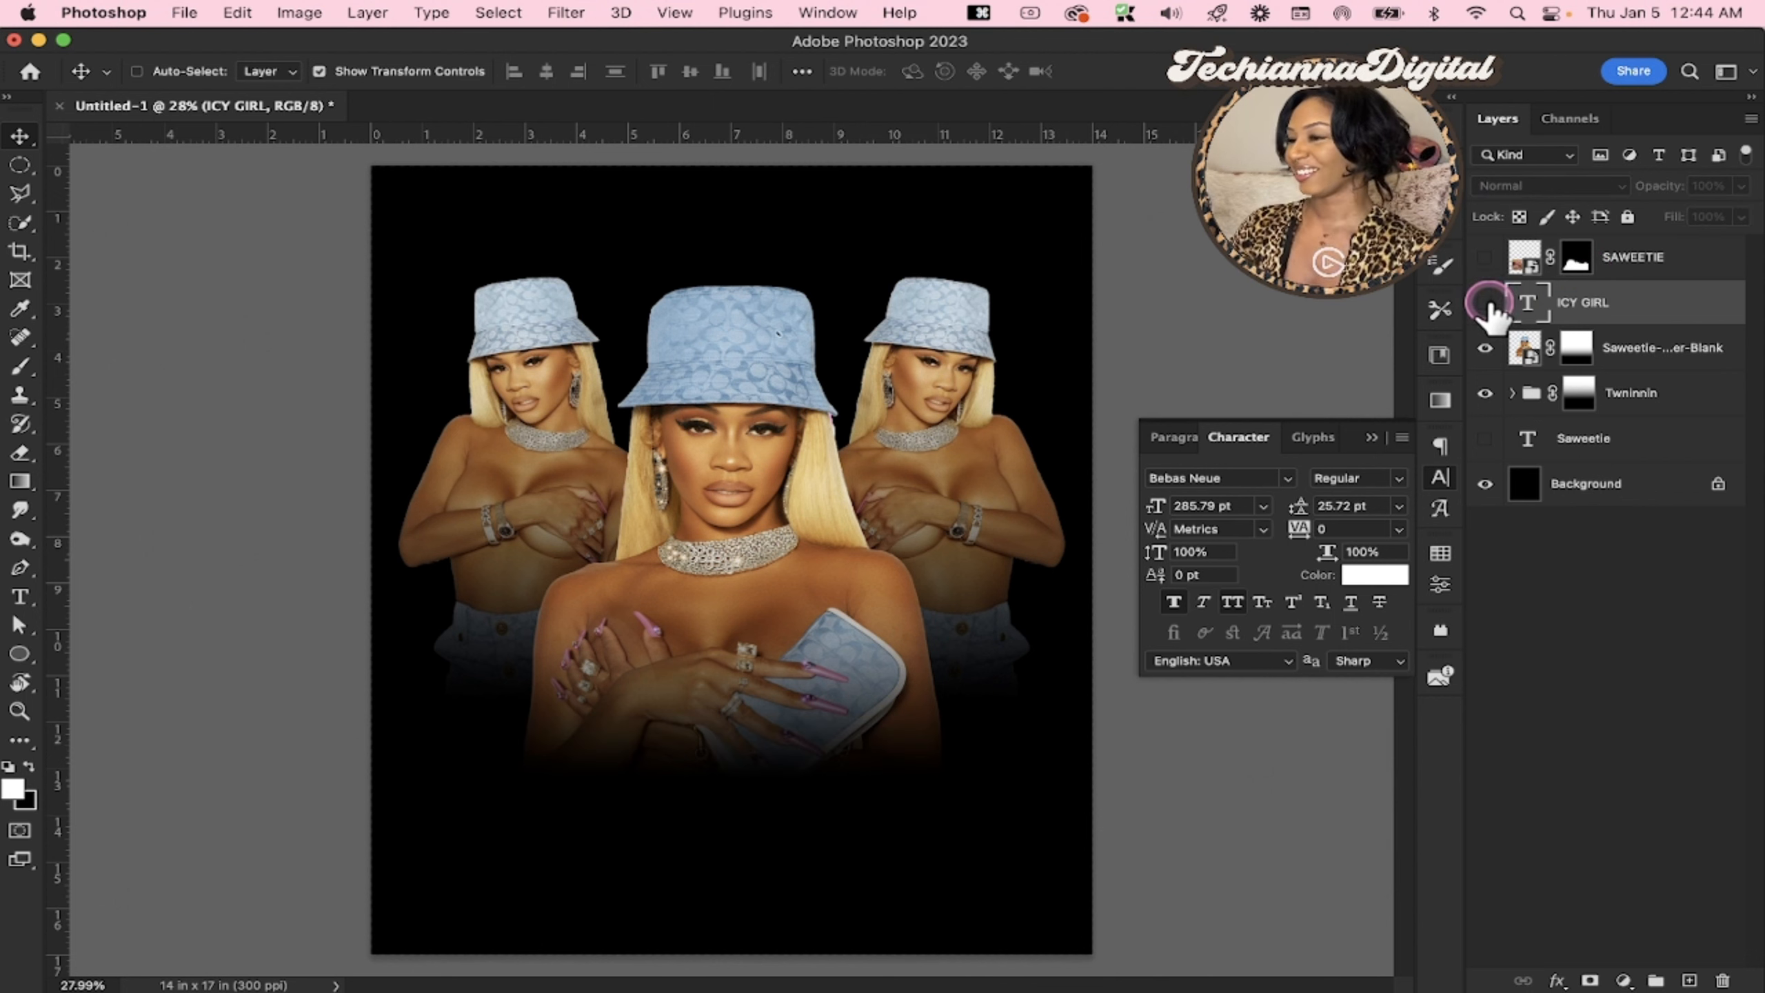
Group the central portrait layer with the Twninnin group, and toggle the new group's visibility to check its contents
{"action": "left_click", "coordinate": [1655, 347]}
{"action": "left_click", "coordinate": [1611, 406]}
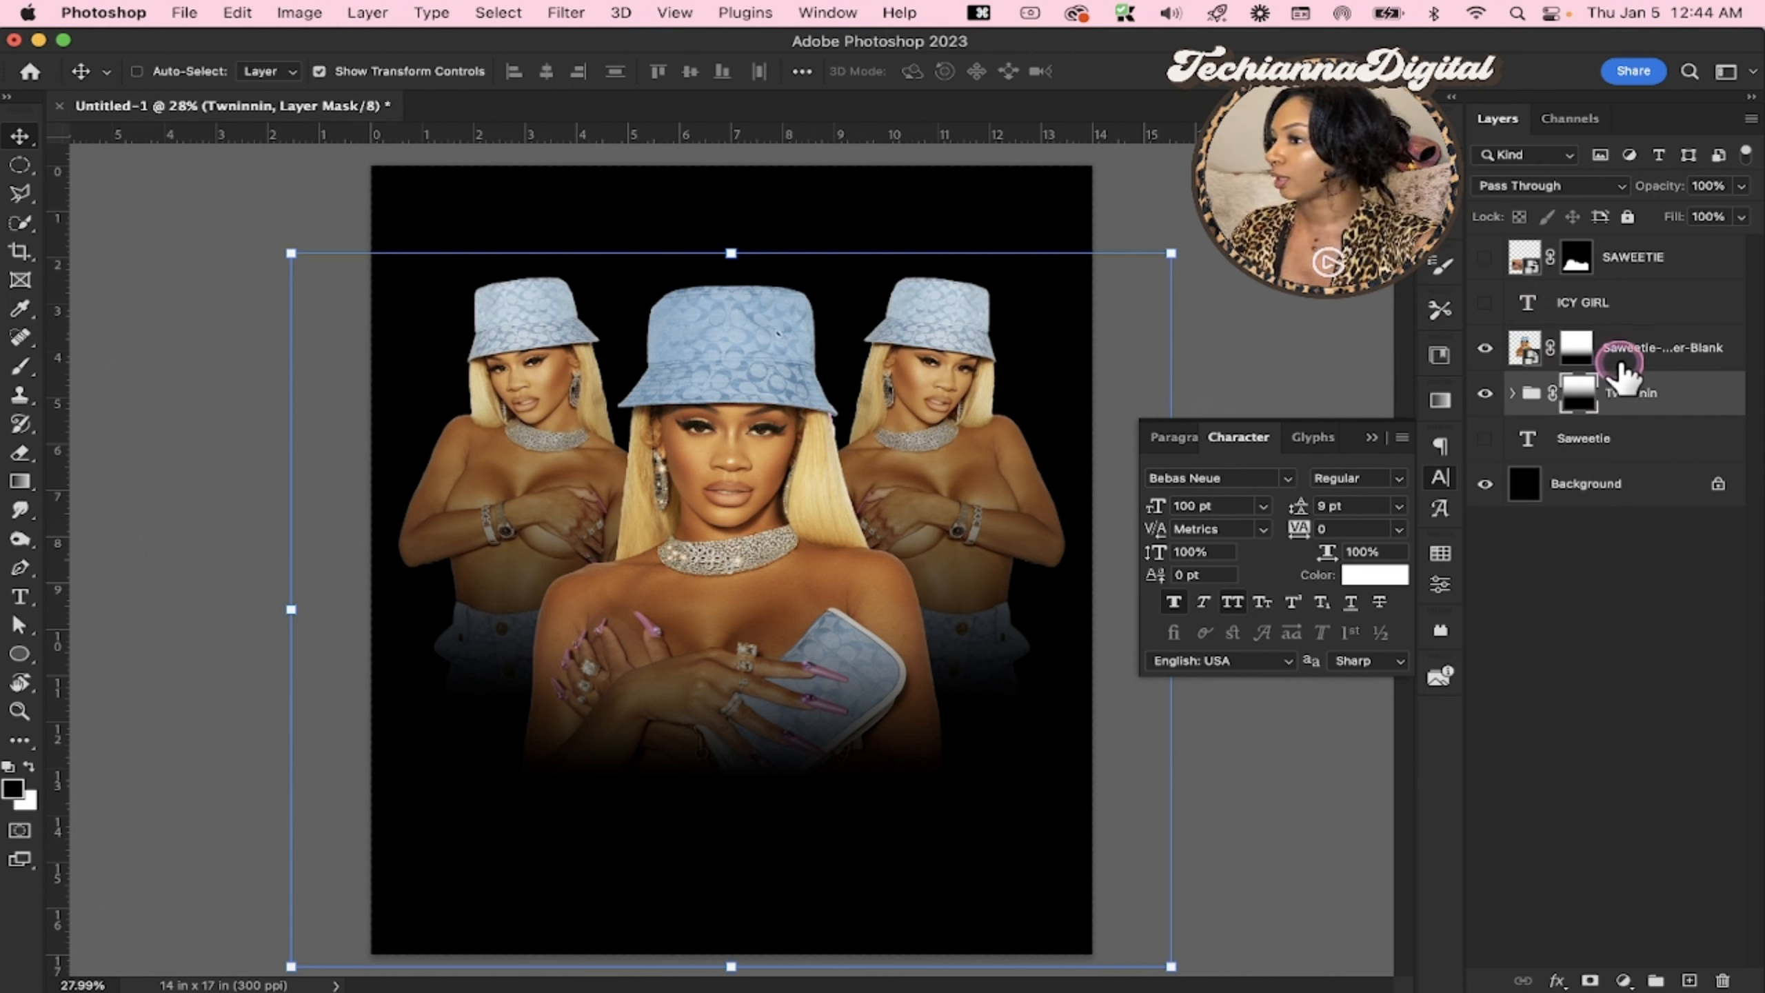
{"action": "left_click", "coordinate": [1644, 351]}
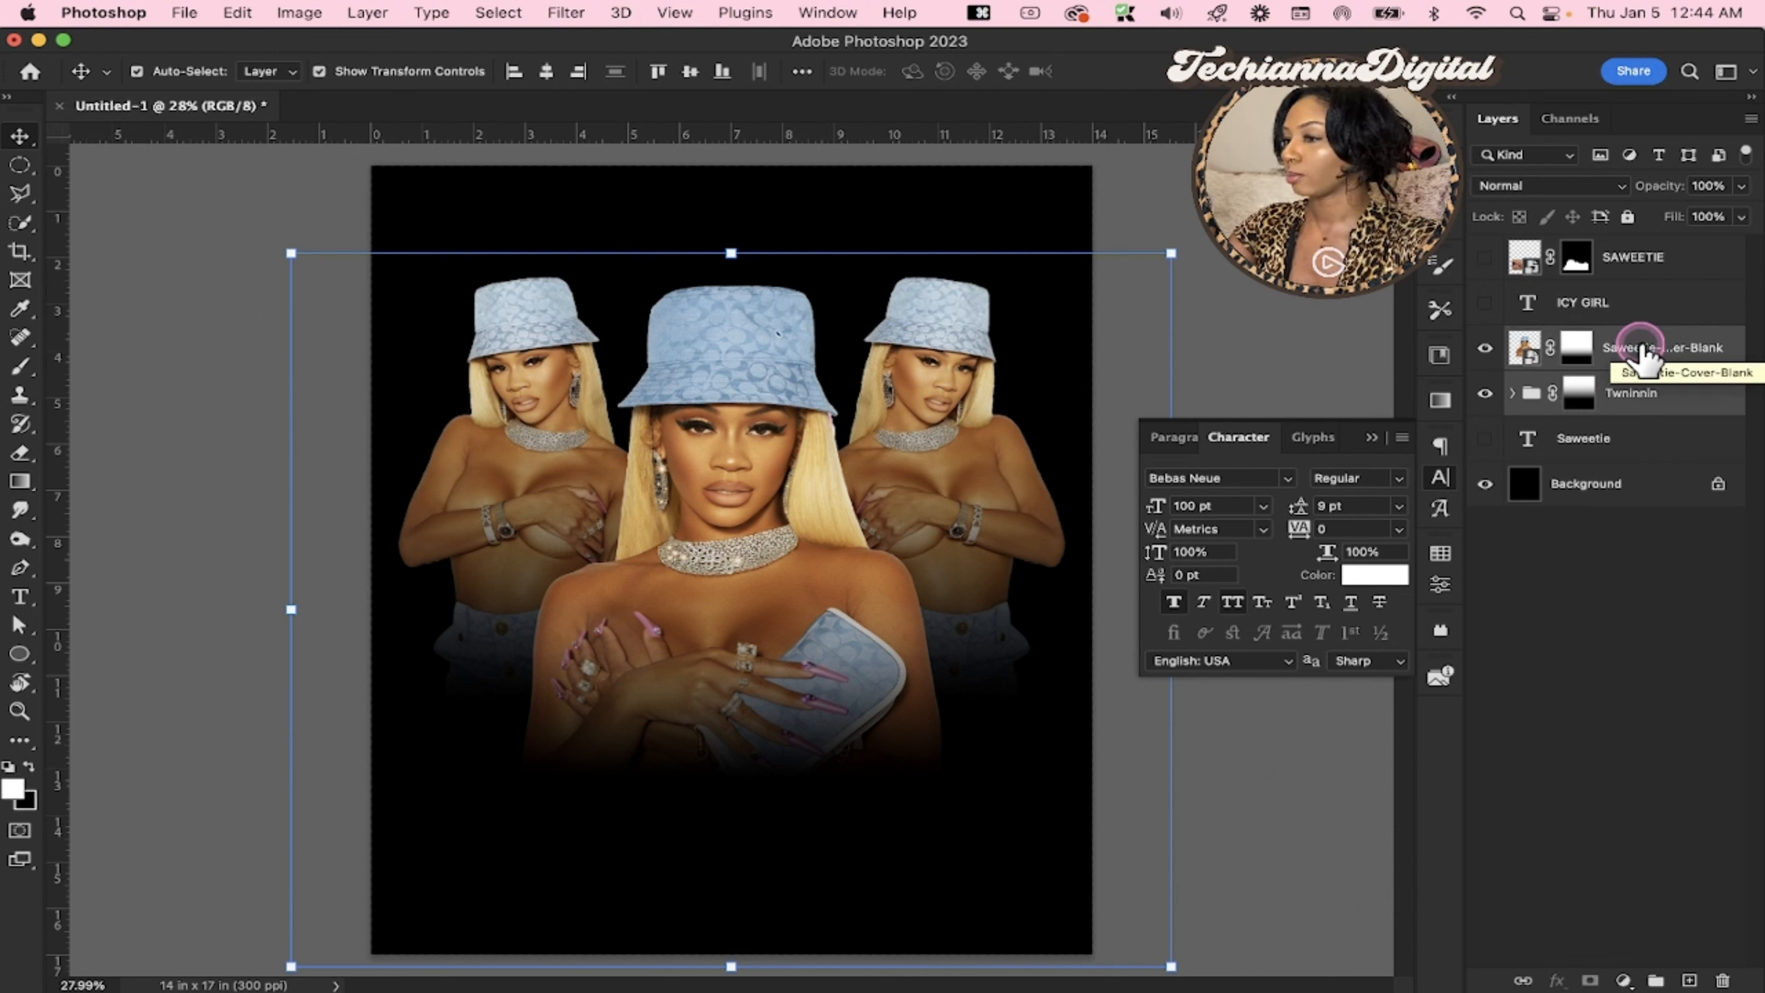
{"action": "key", "text": "super+g"}
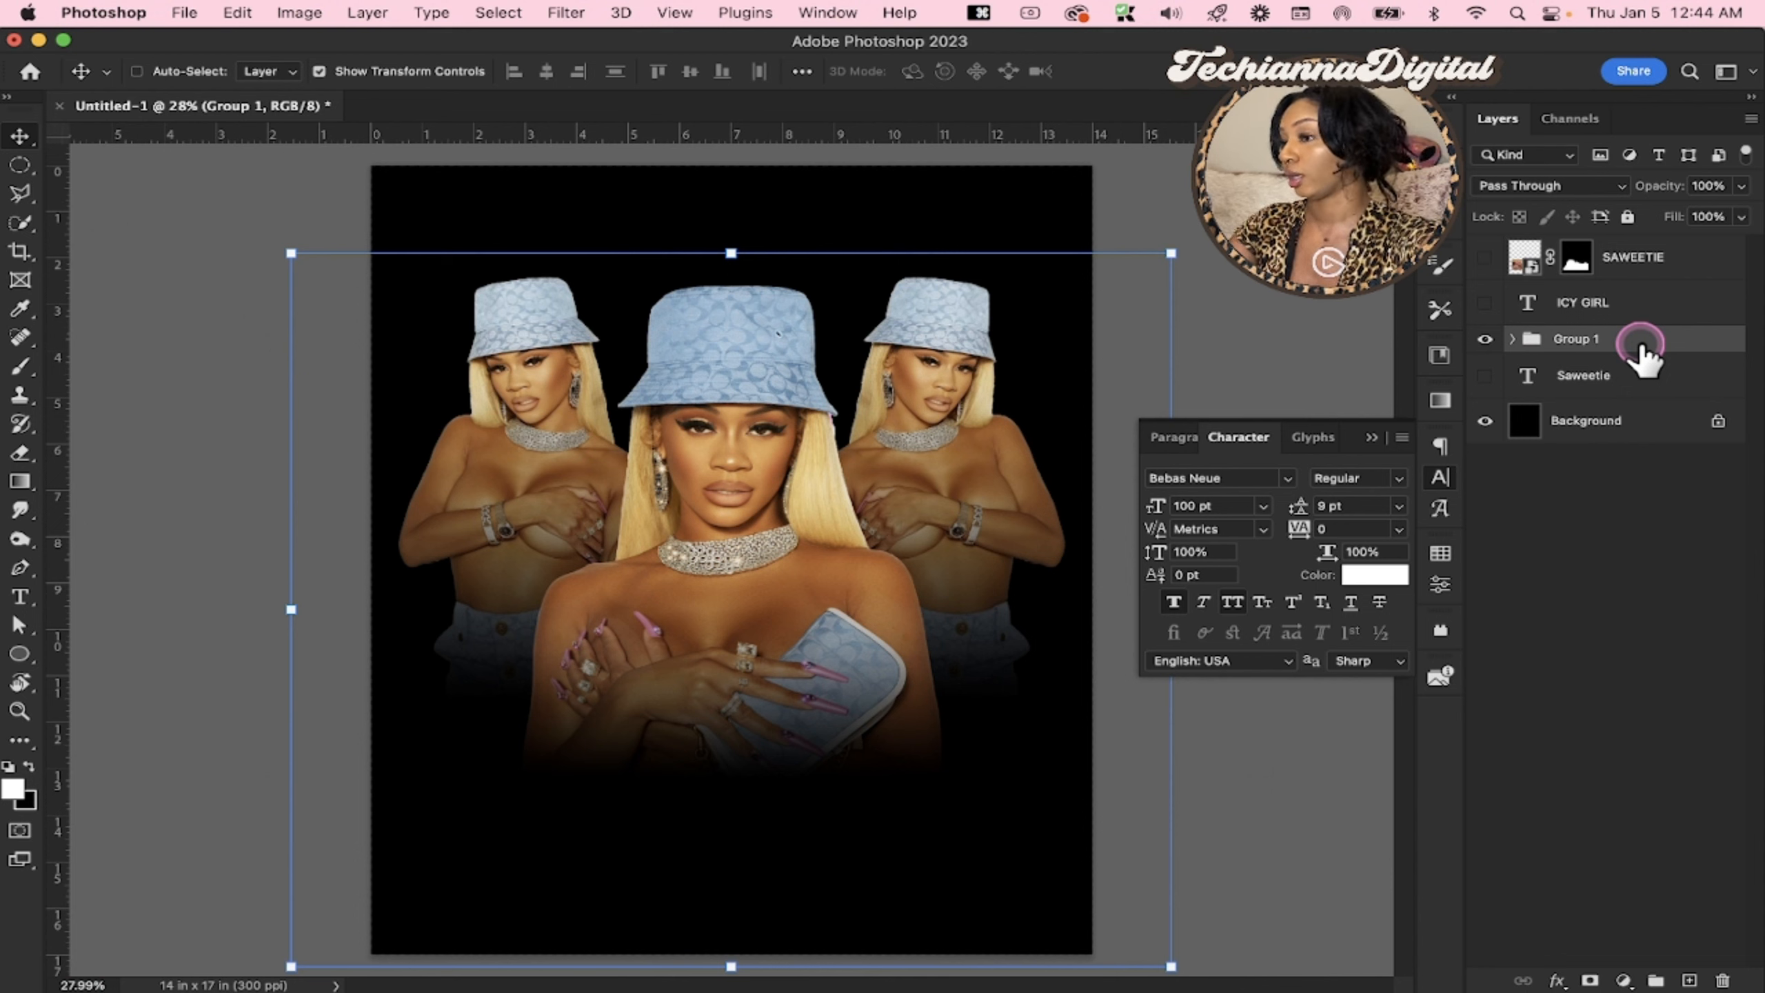
{"action": "left_click", "coordinate": [1484, 339]}
{"action": "left_click", "coordinate": [1484, 340]}
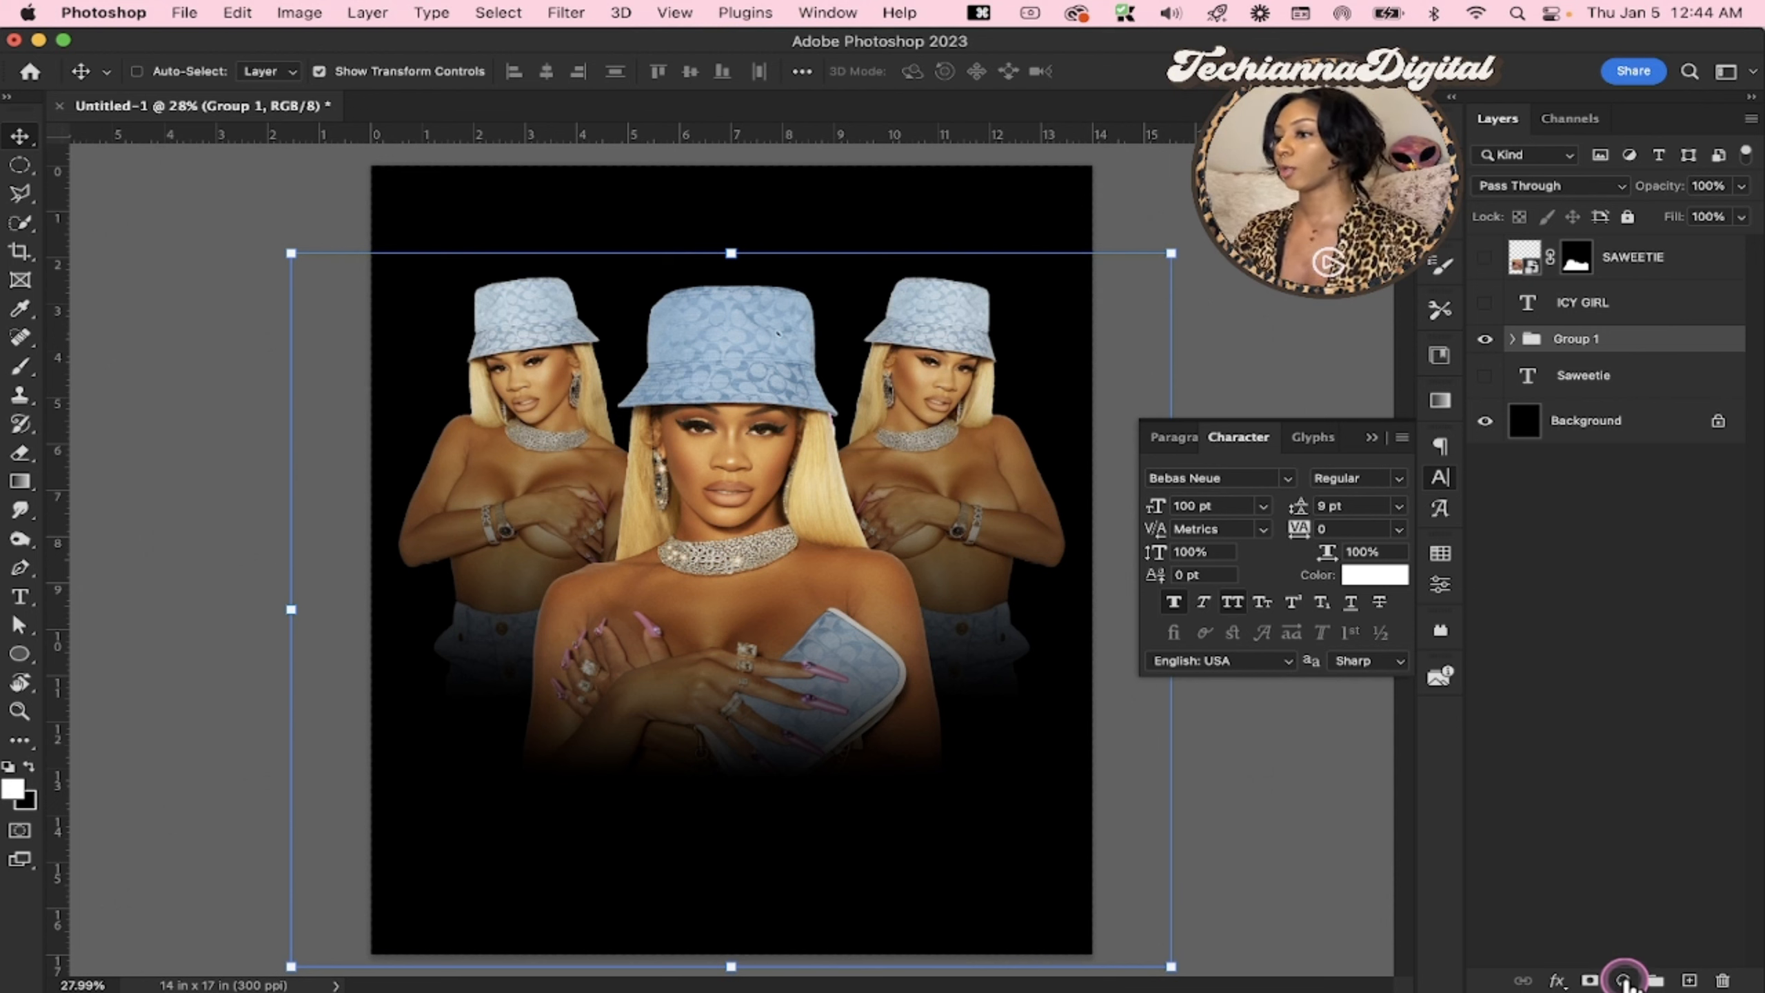
{"action": "left_click", "coordinate": [1623, 981]}
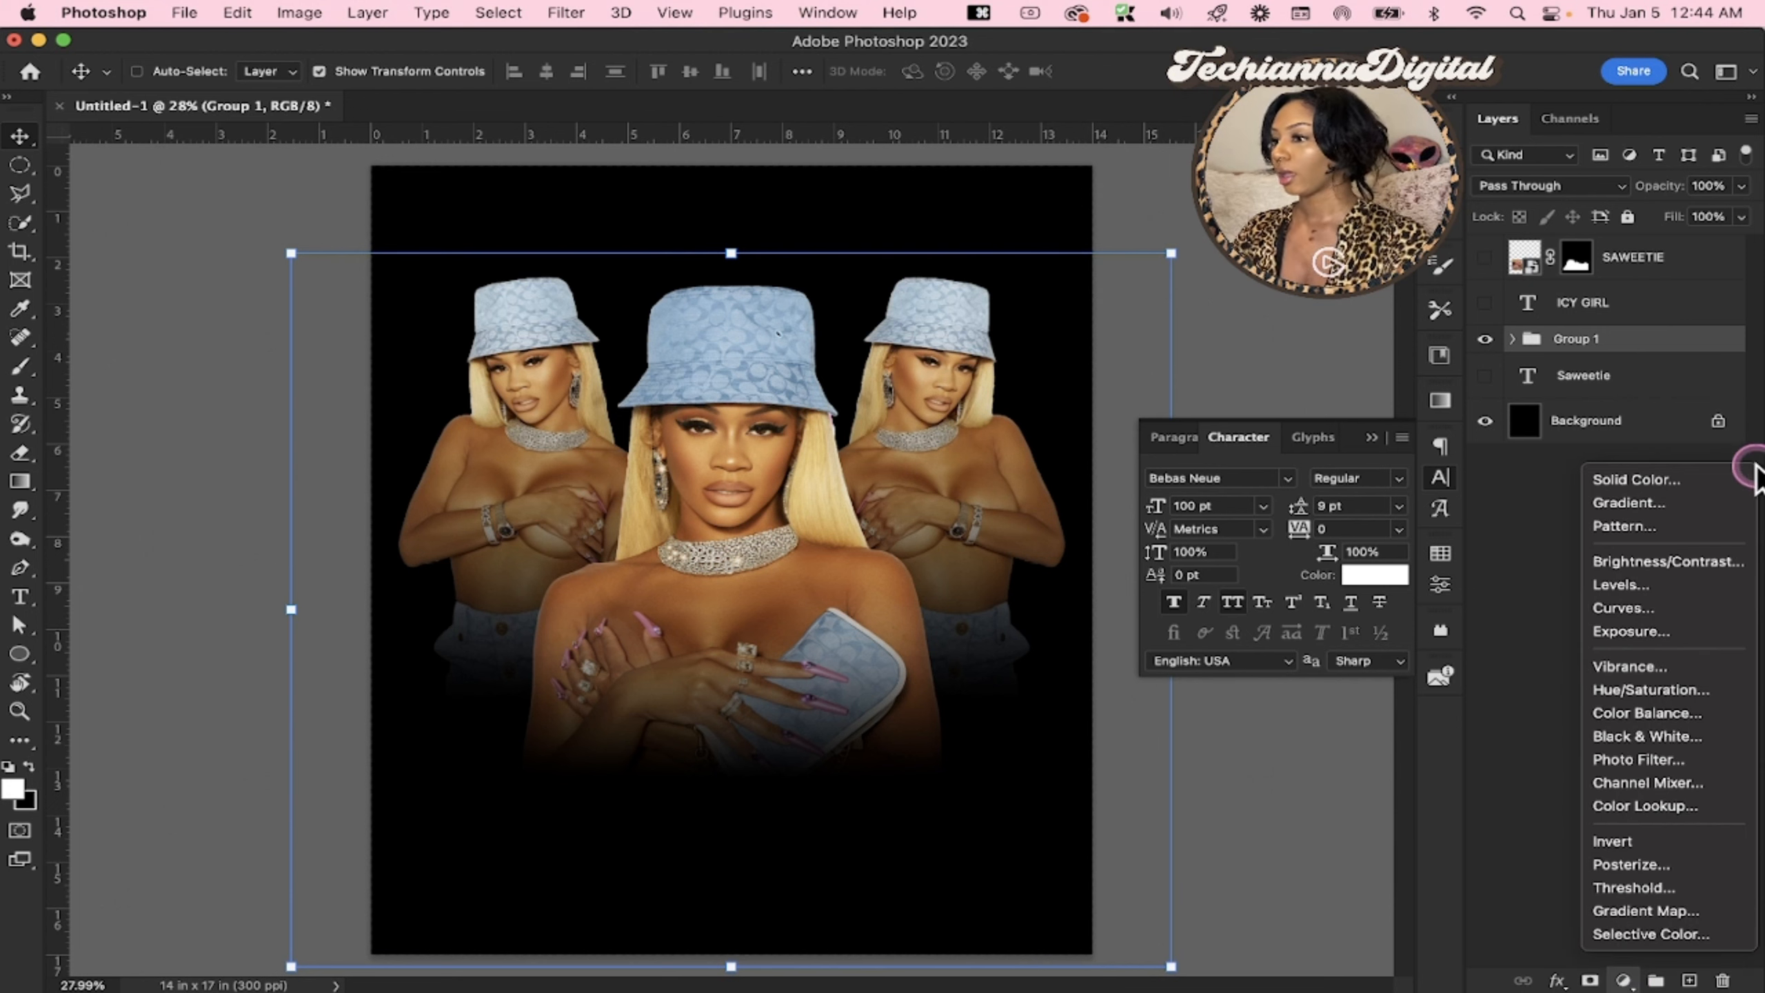
{"action": "left_click", "coordinate": [1716, 502]}
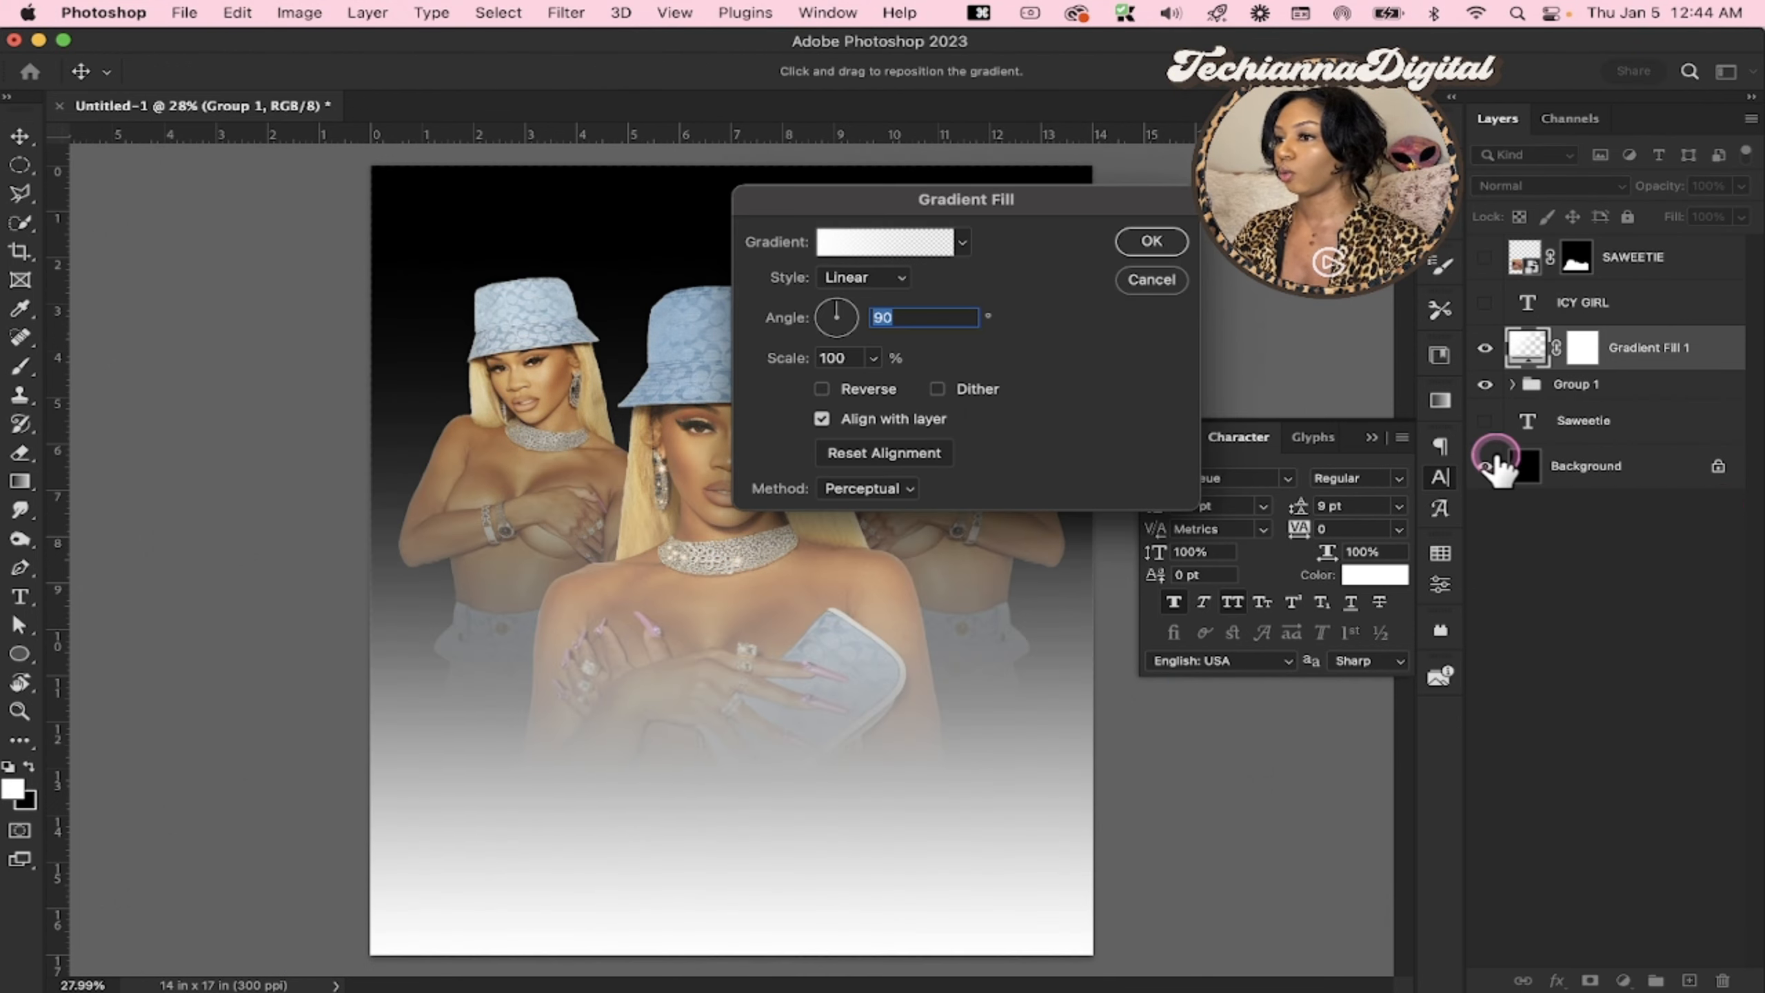
{"action": "left_click", "coordinate": [962, 243]}
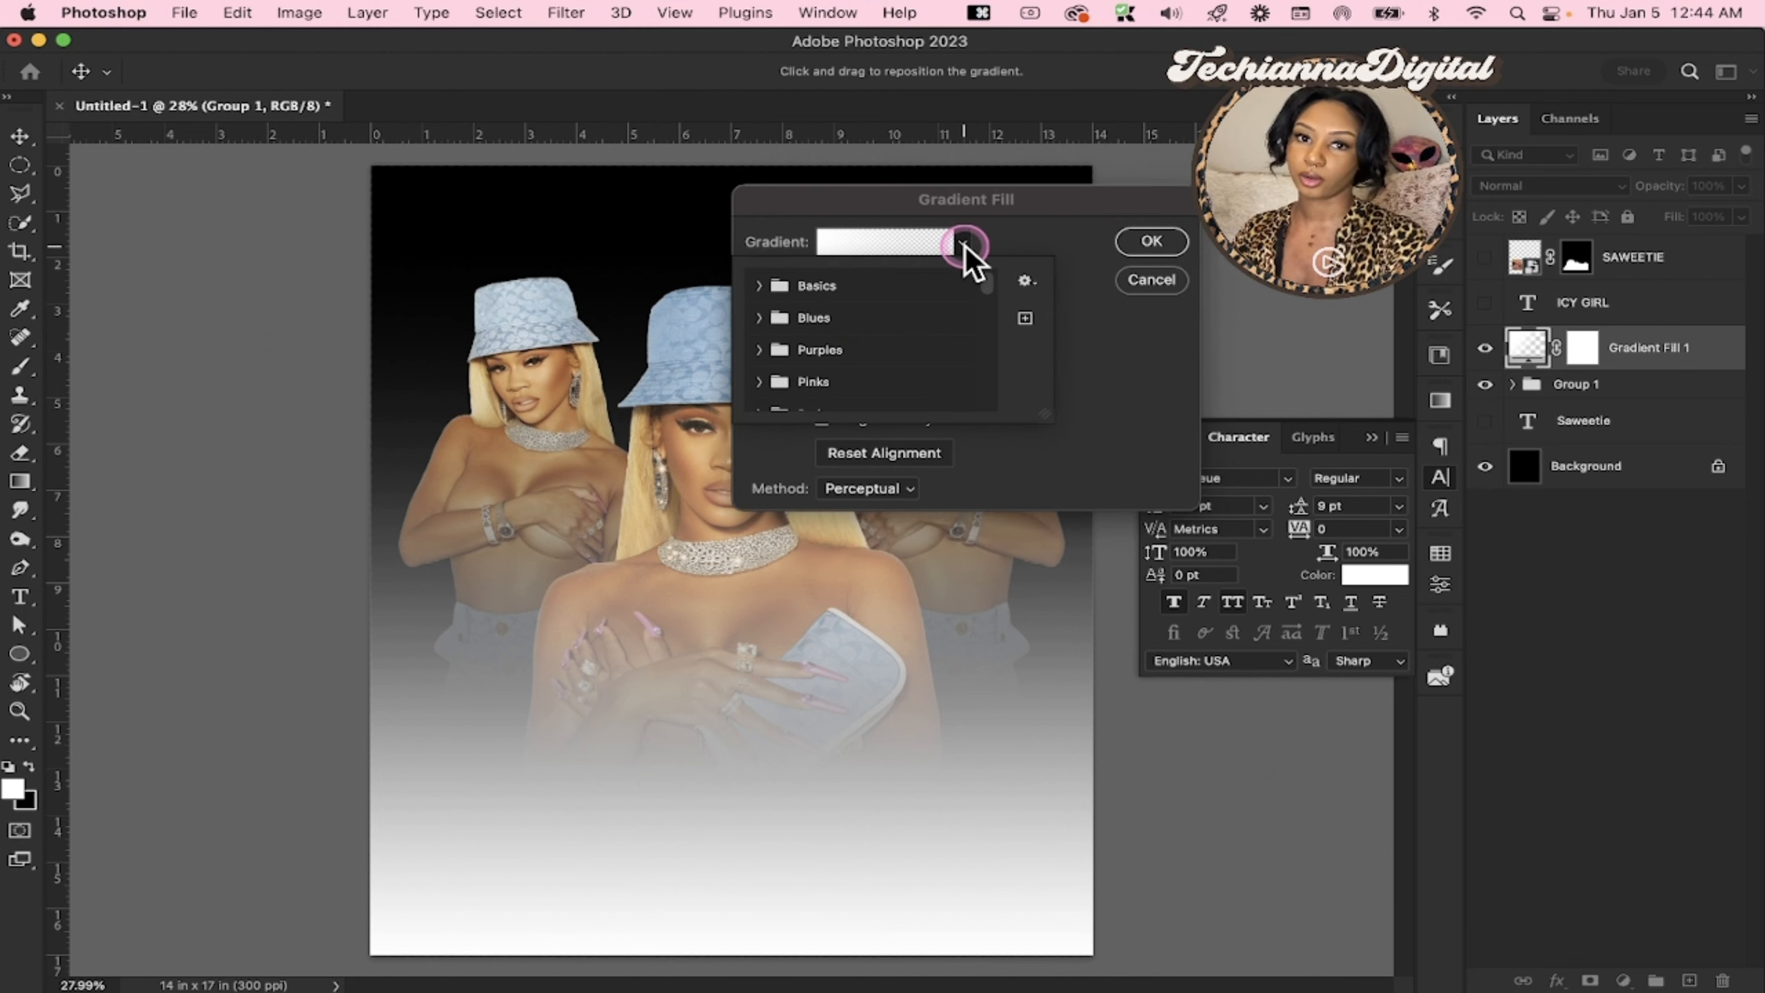
{"action": "left_click_drag", "start_coordinate": [986, 287], "coordinate": [996, 331]}
{"action": "left_click", "coordinate": [1024, 280]}
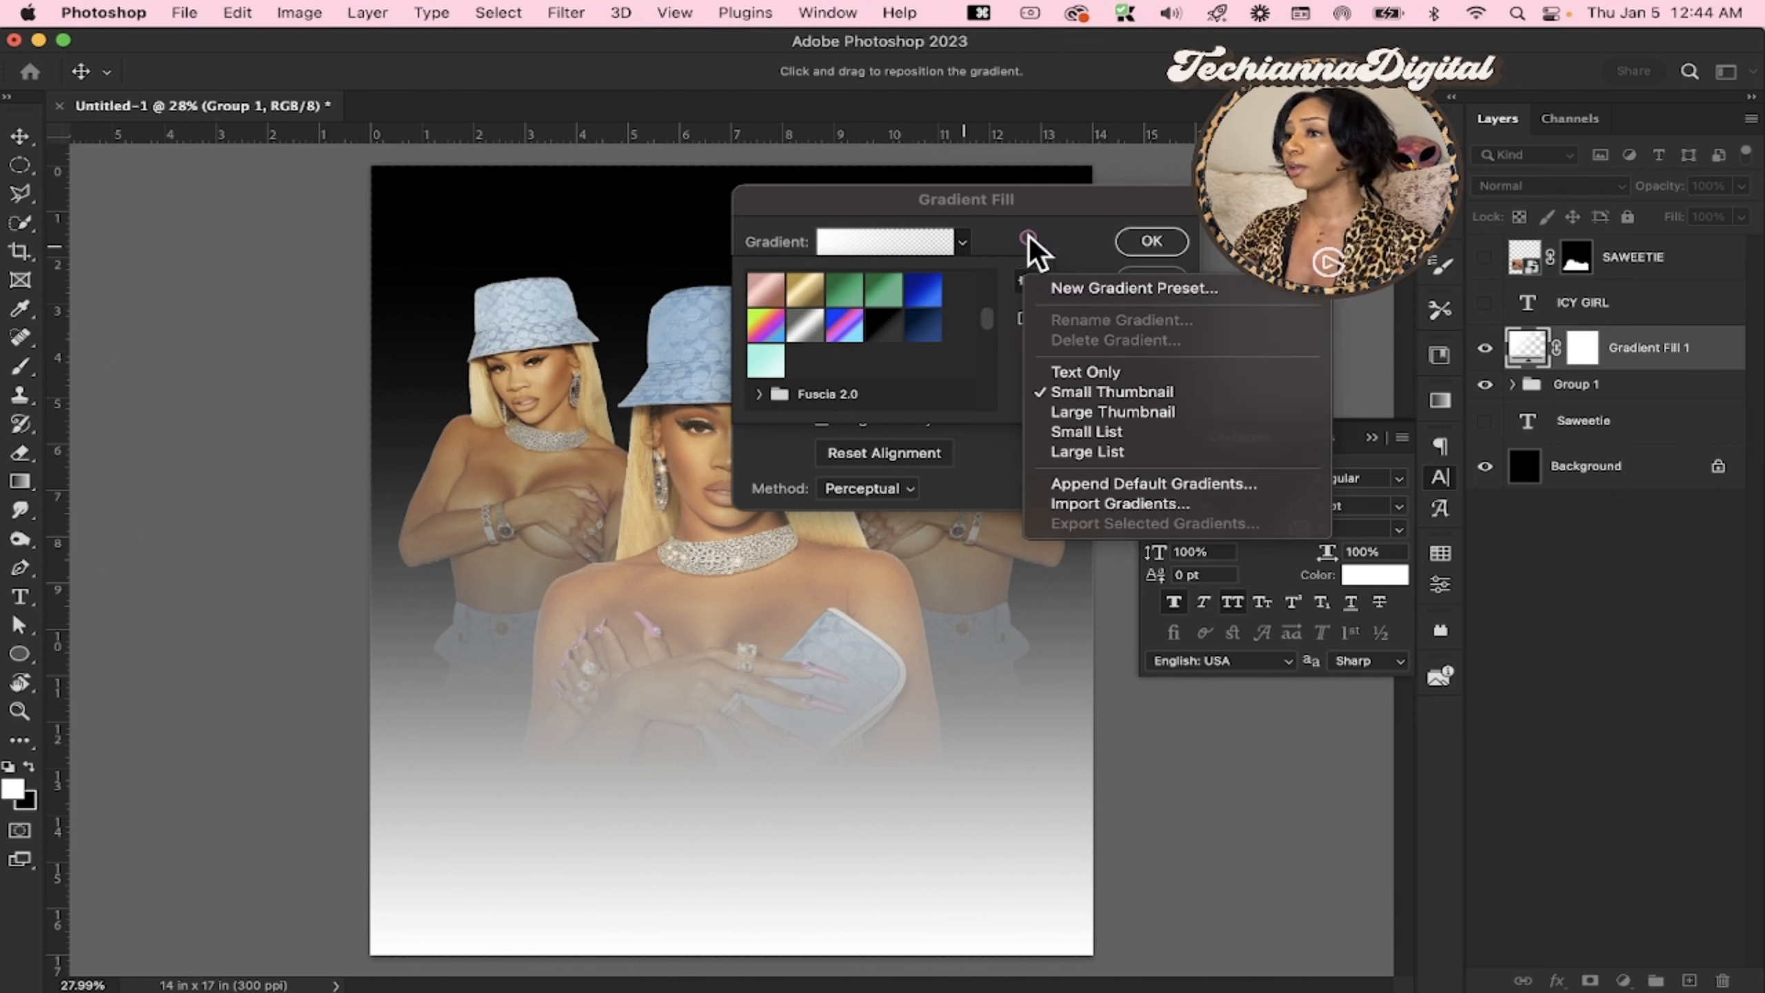
{"action": "left_click", "coordinate": [1023, 254]}
{"action": "left_click", "coordinate": [1112, 296]}
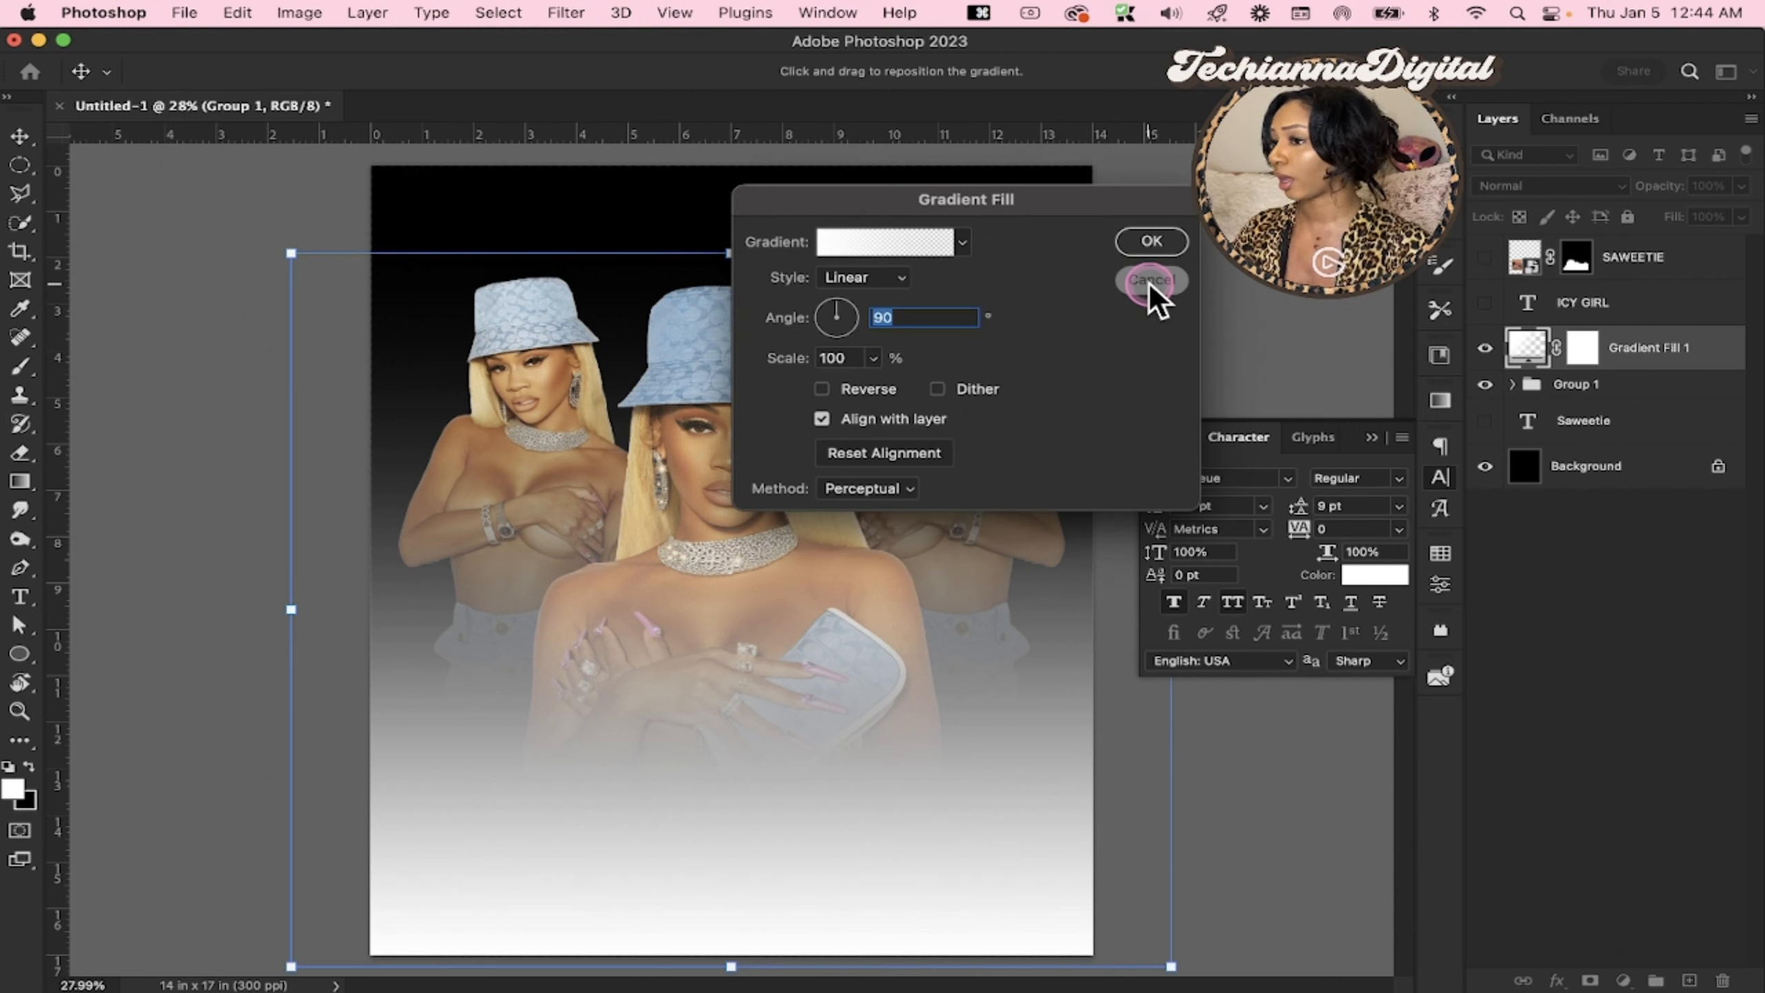
{"action": "left_click", "coordinate": [1151, 282]}
Open the gradient presets, review the options for managing and importing gradients, and deselect all layers
{"action": "left_click", "coordinate": [1440, 401]}
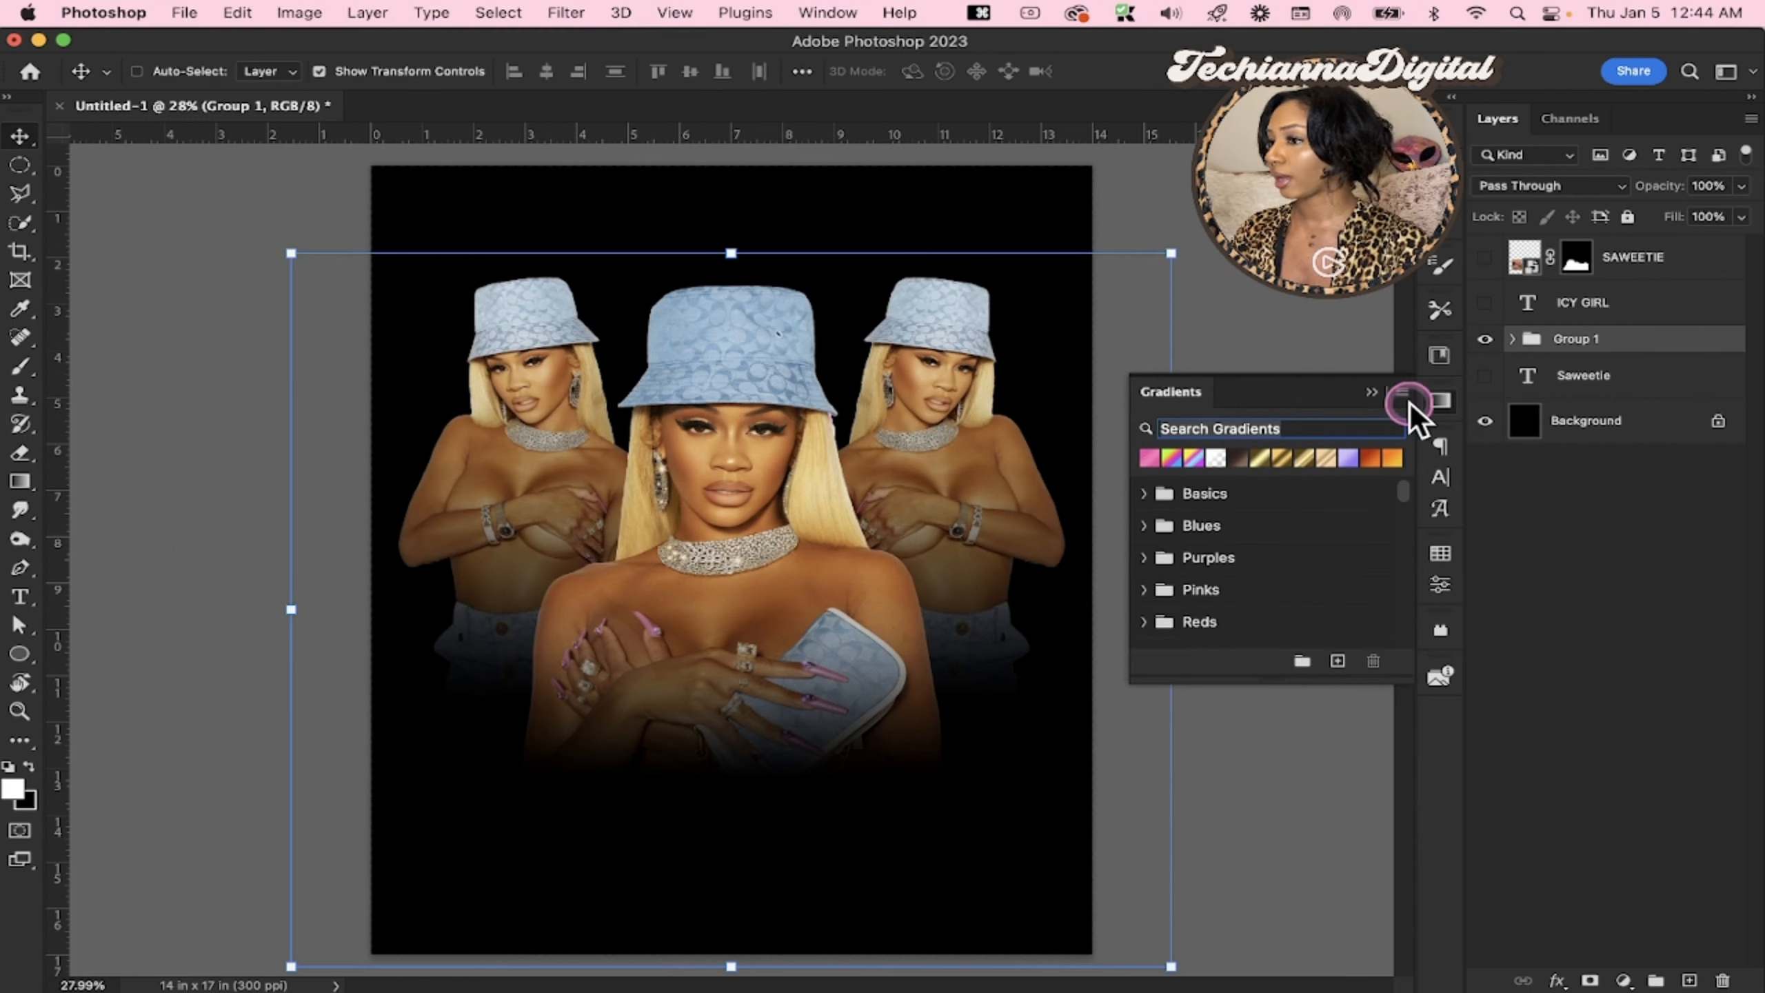
{"action": "left_click", "coordinate": [1402, 393]}
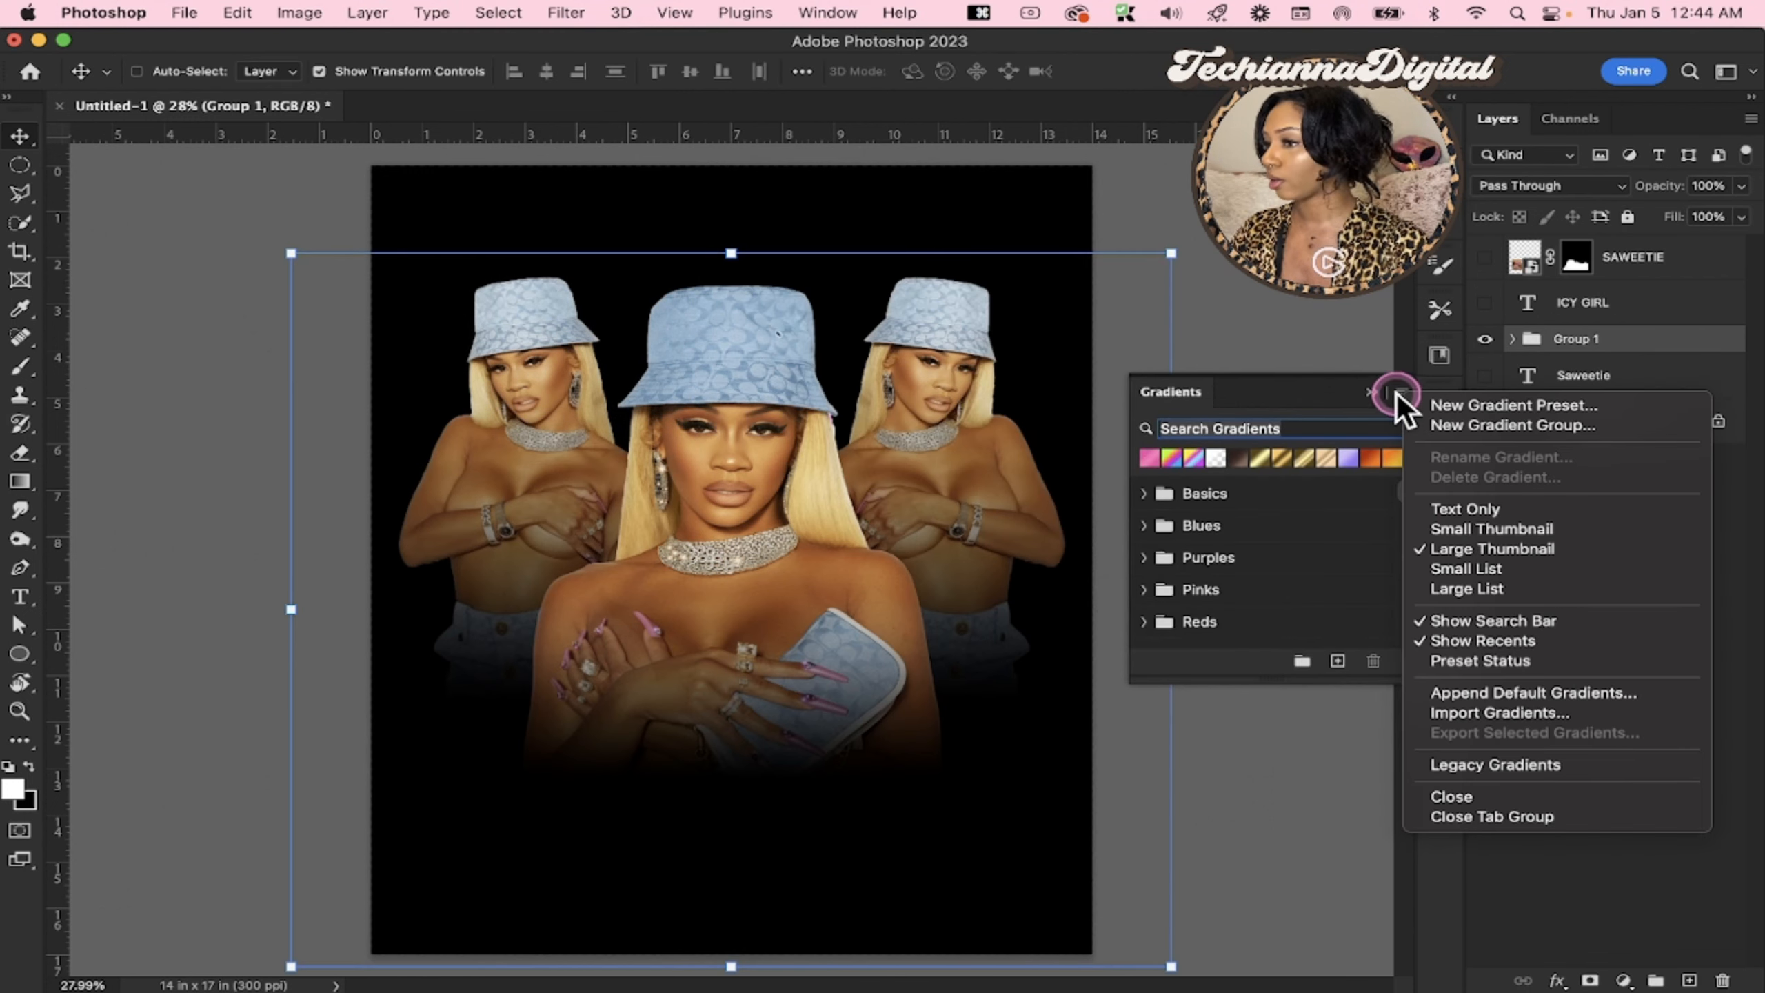
{"action": "left_click", "coordinate": [1402, 394]}
{"action": "left_click", "coordinate": [1516, 512]}
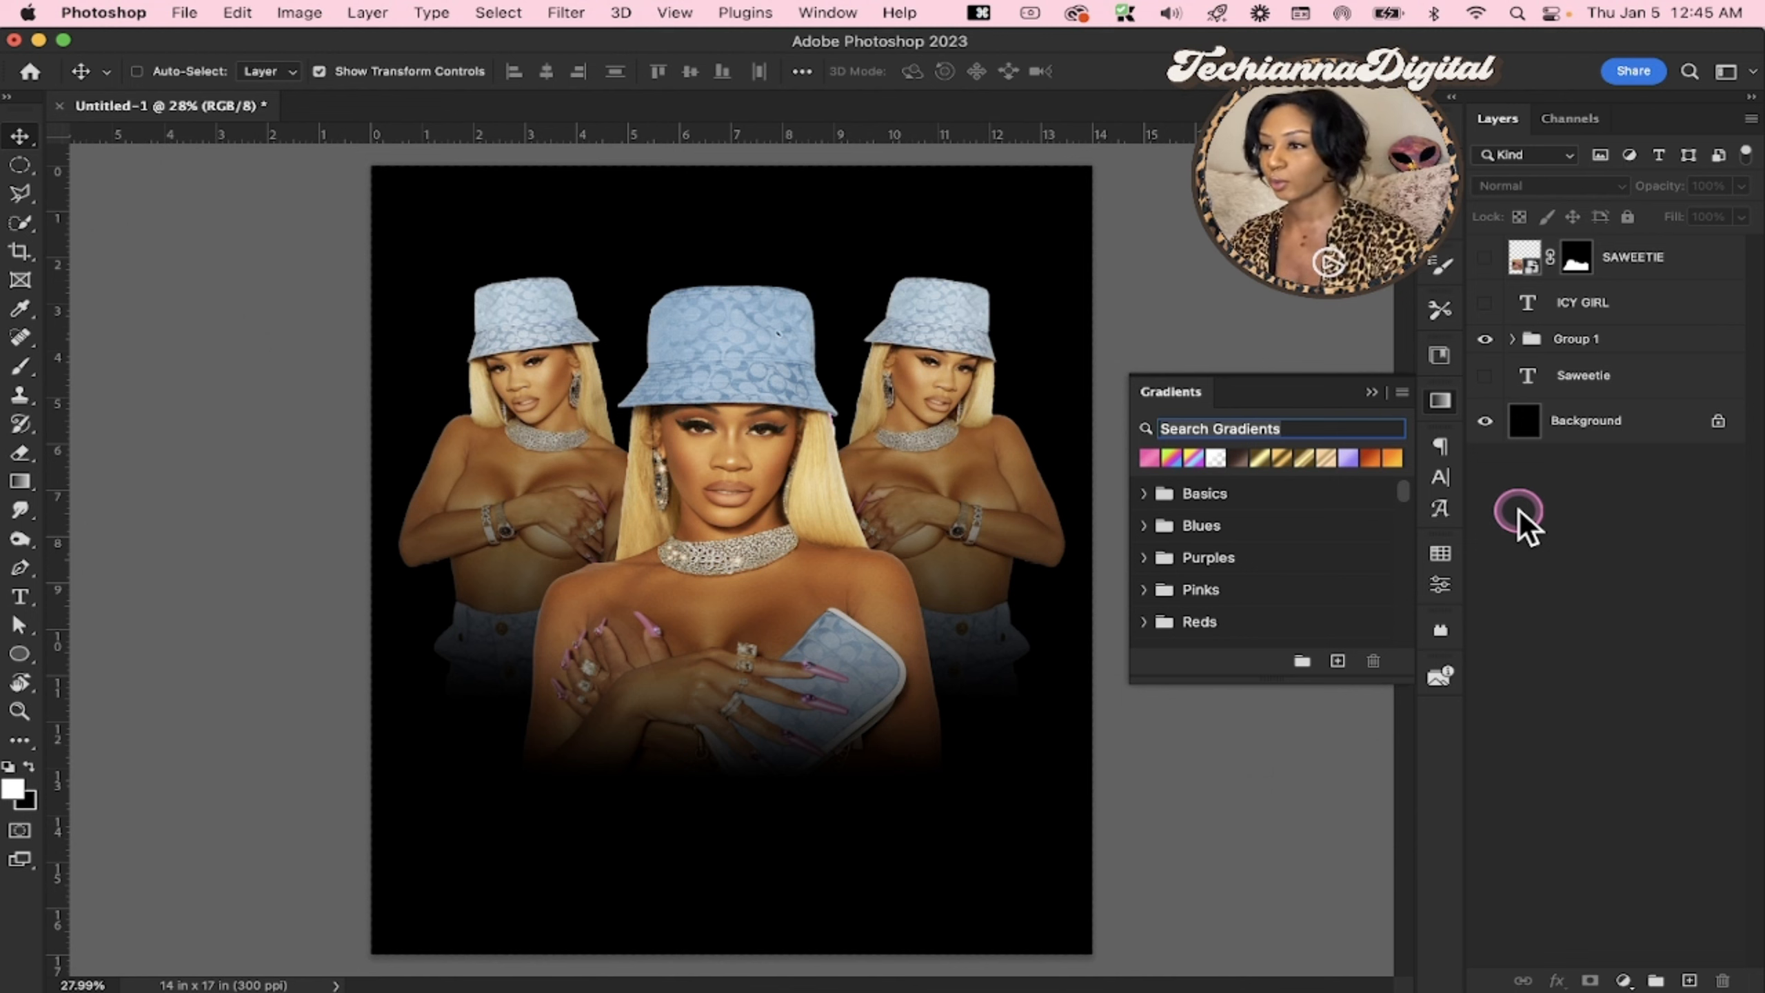
{"action": "scroll", "coordinate": [1402, 495], "scroll_direction": "down", "scroll_amount": 10}
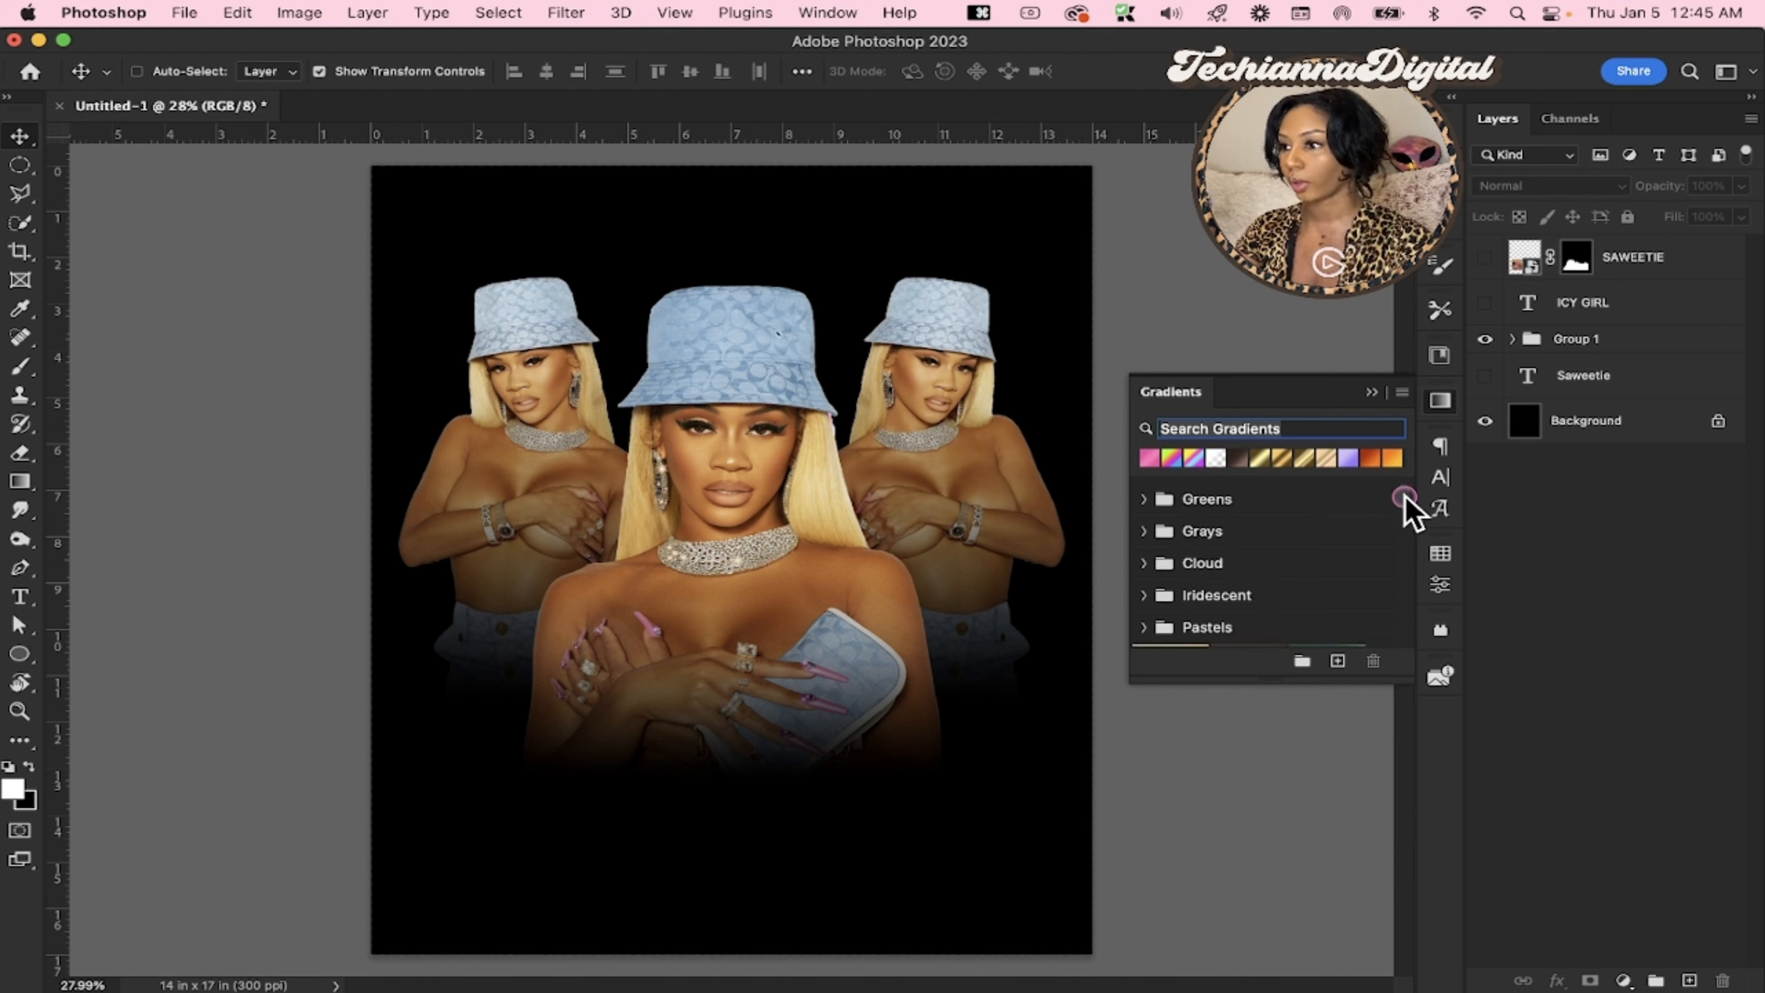
{"action": "left_click_drag", "start_coordinate": [1410, 490], "coordinate": [1401, 383]}
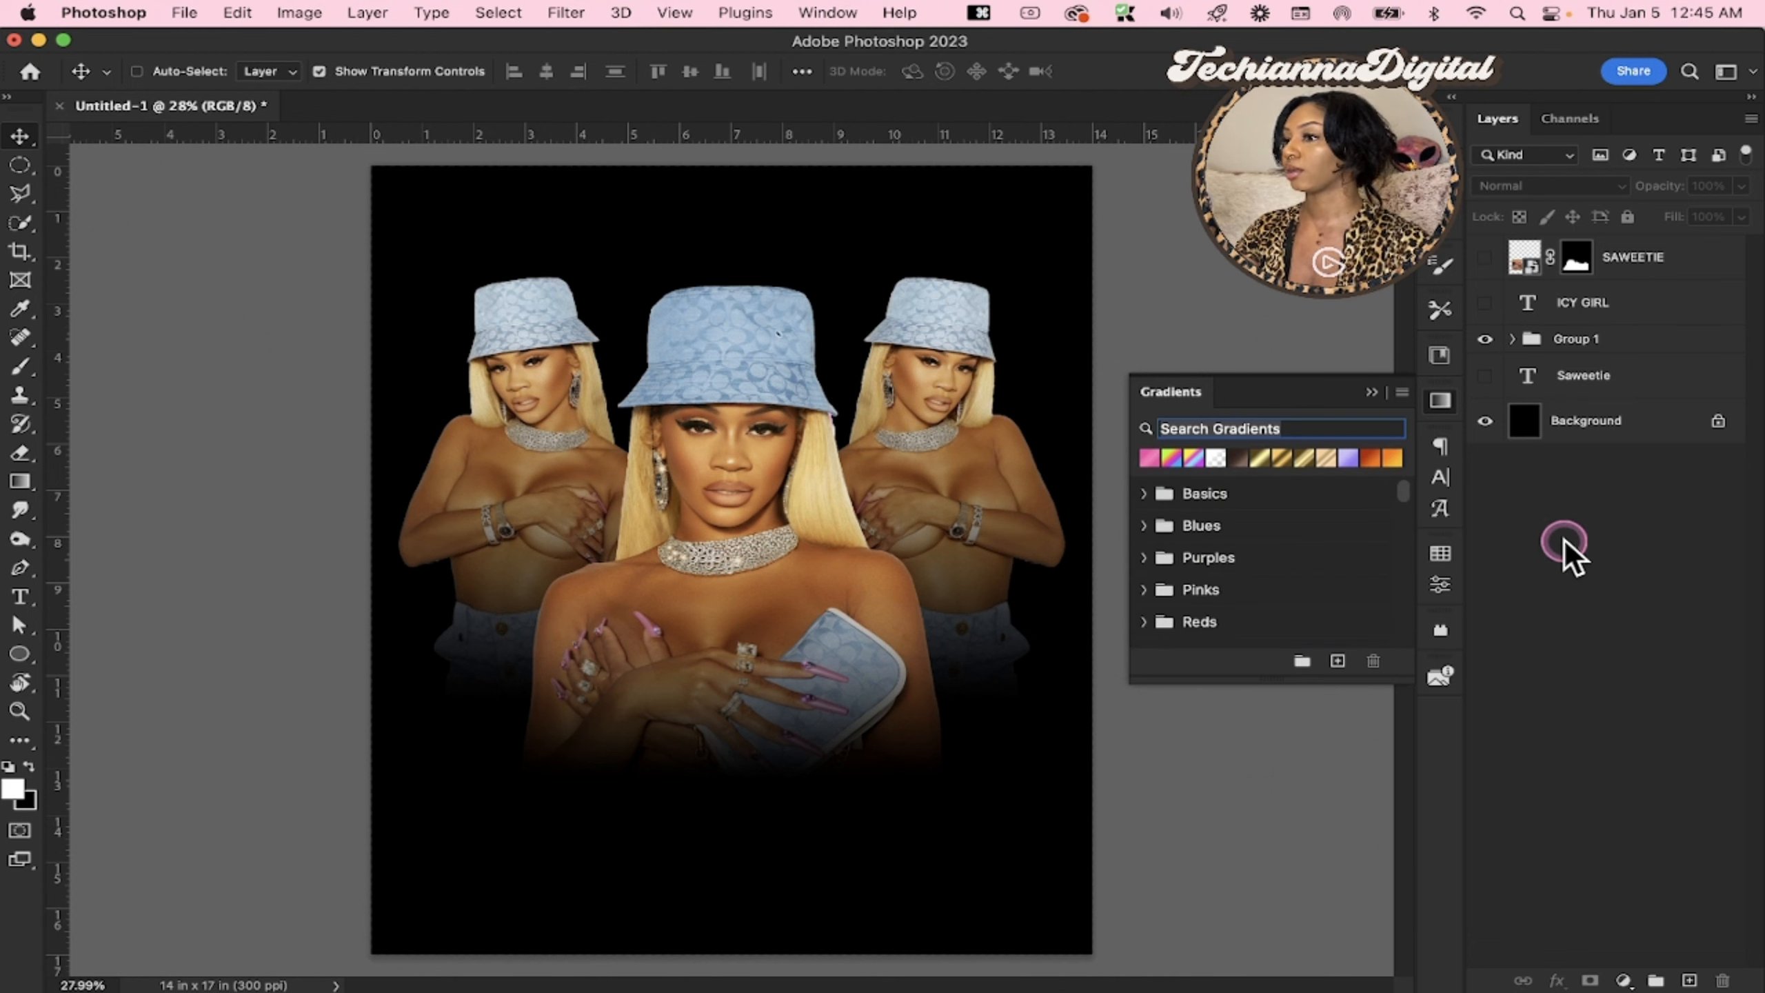
{"action": "left_click", "coordinate": [1439, 402]}
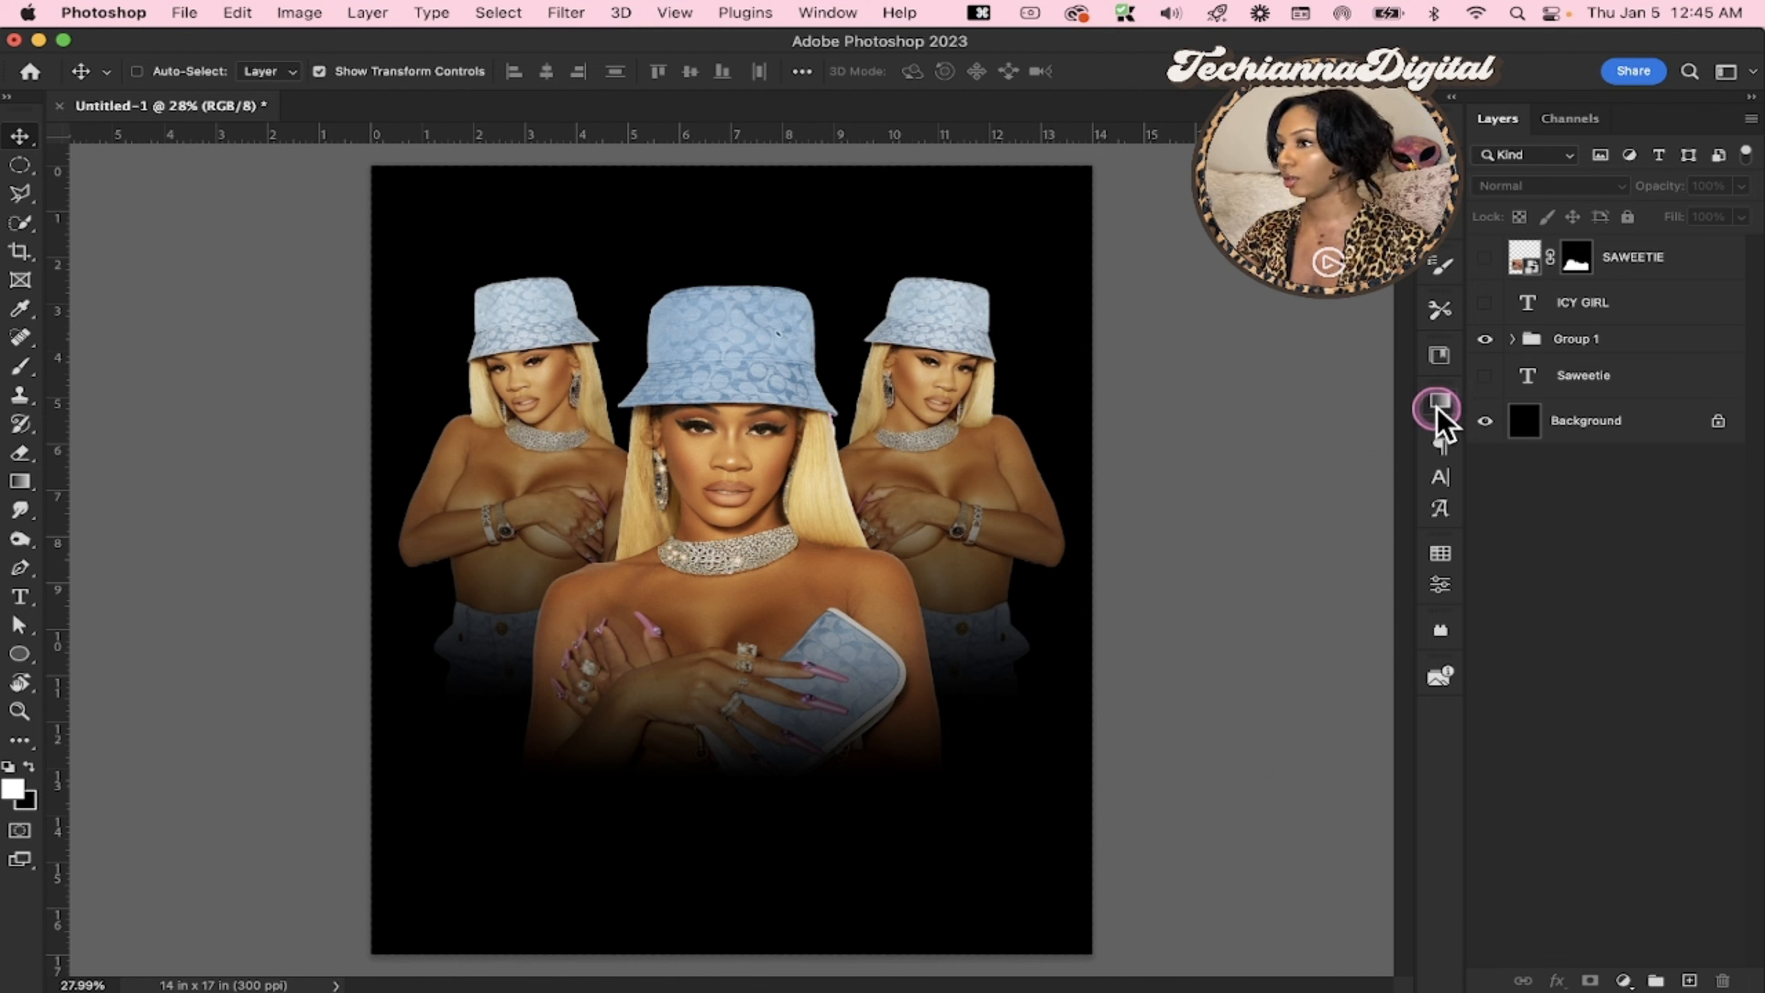
{"action": "left_click", "coordinate": [819, 14]}
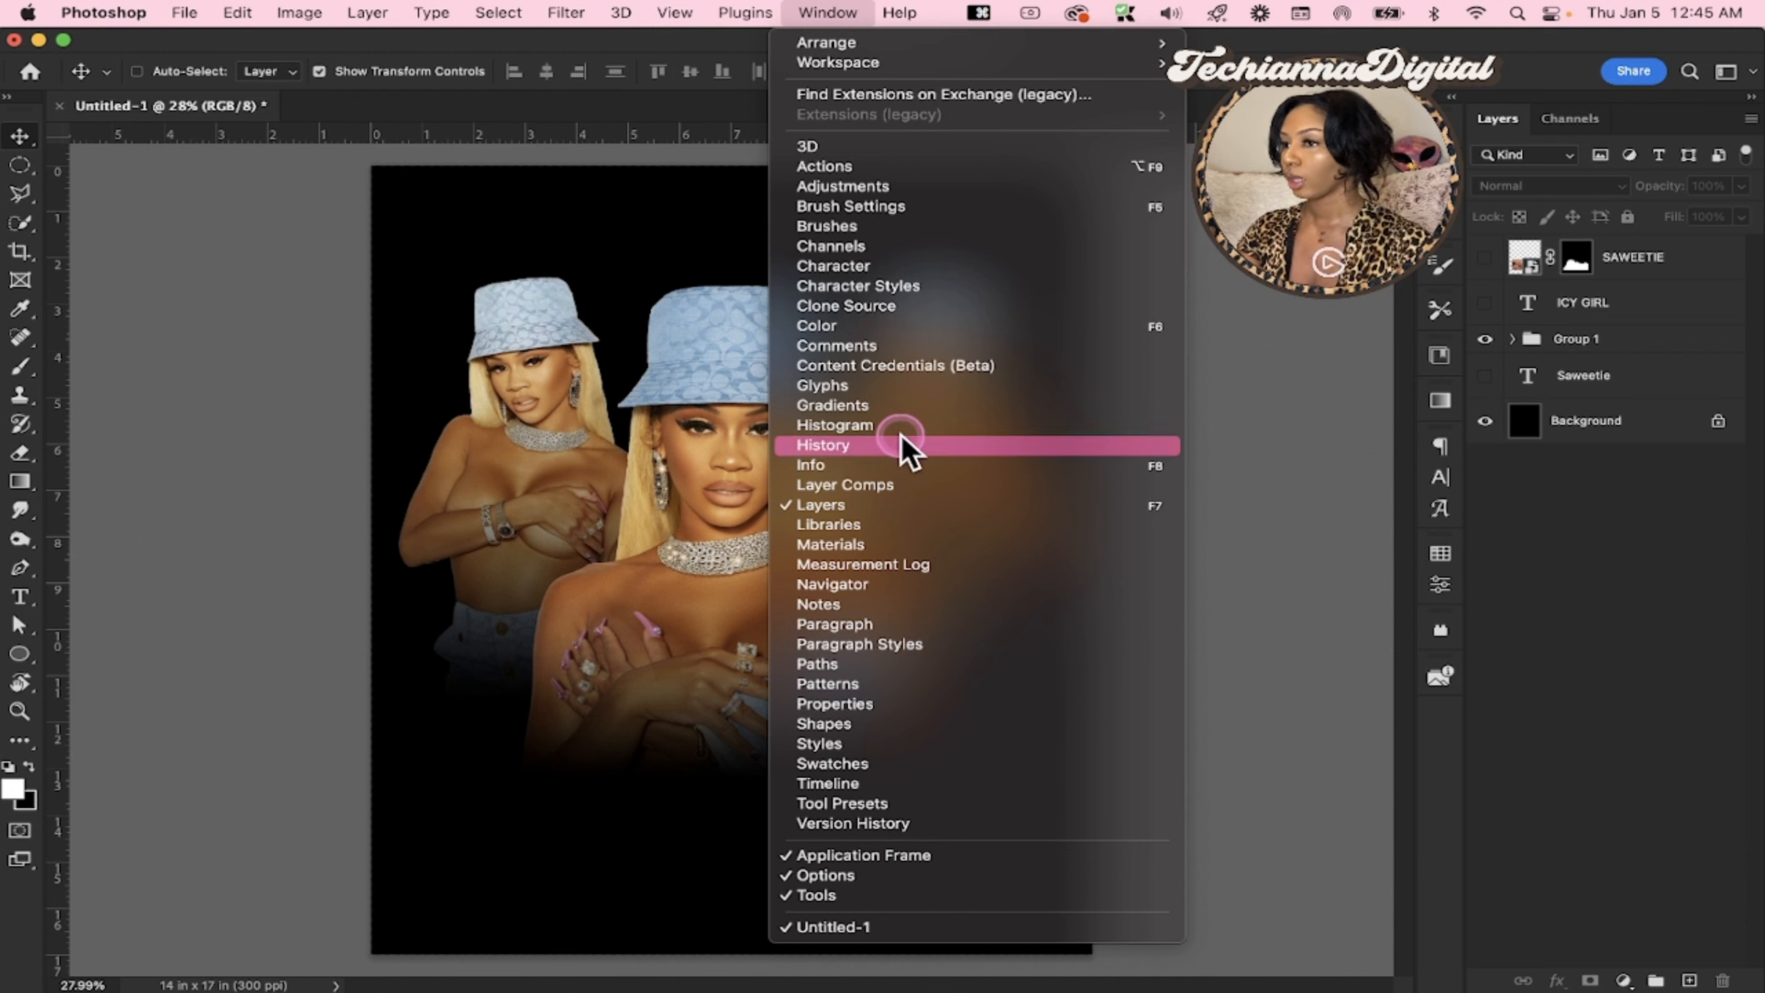
{"action": "left_click", "coordinate": [1546, 567]}
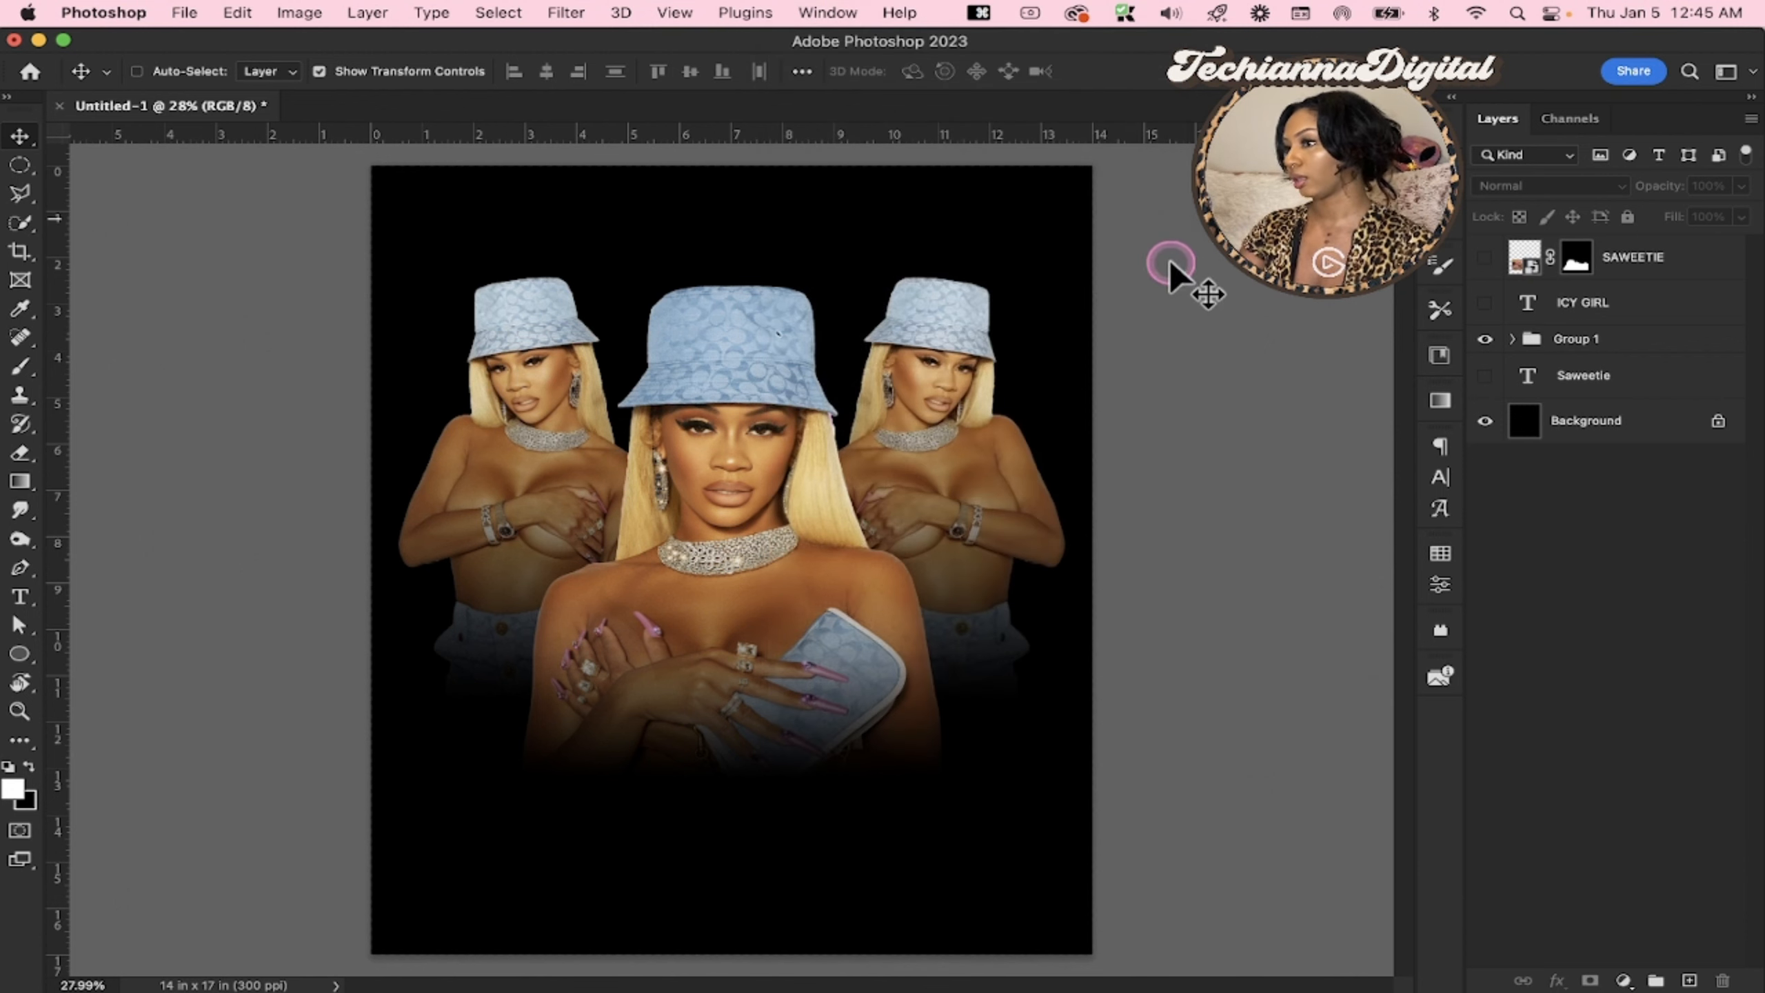
Load the Legacy Gradients set into the gradient presets and pick the pastel preset from Color Harmonies 1
{"action": "left_click", "coordinate": [1440, 401]}
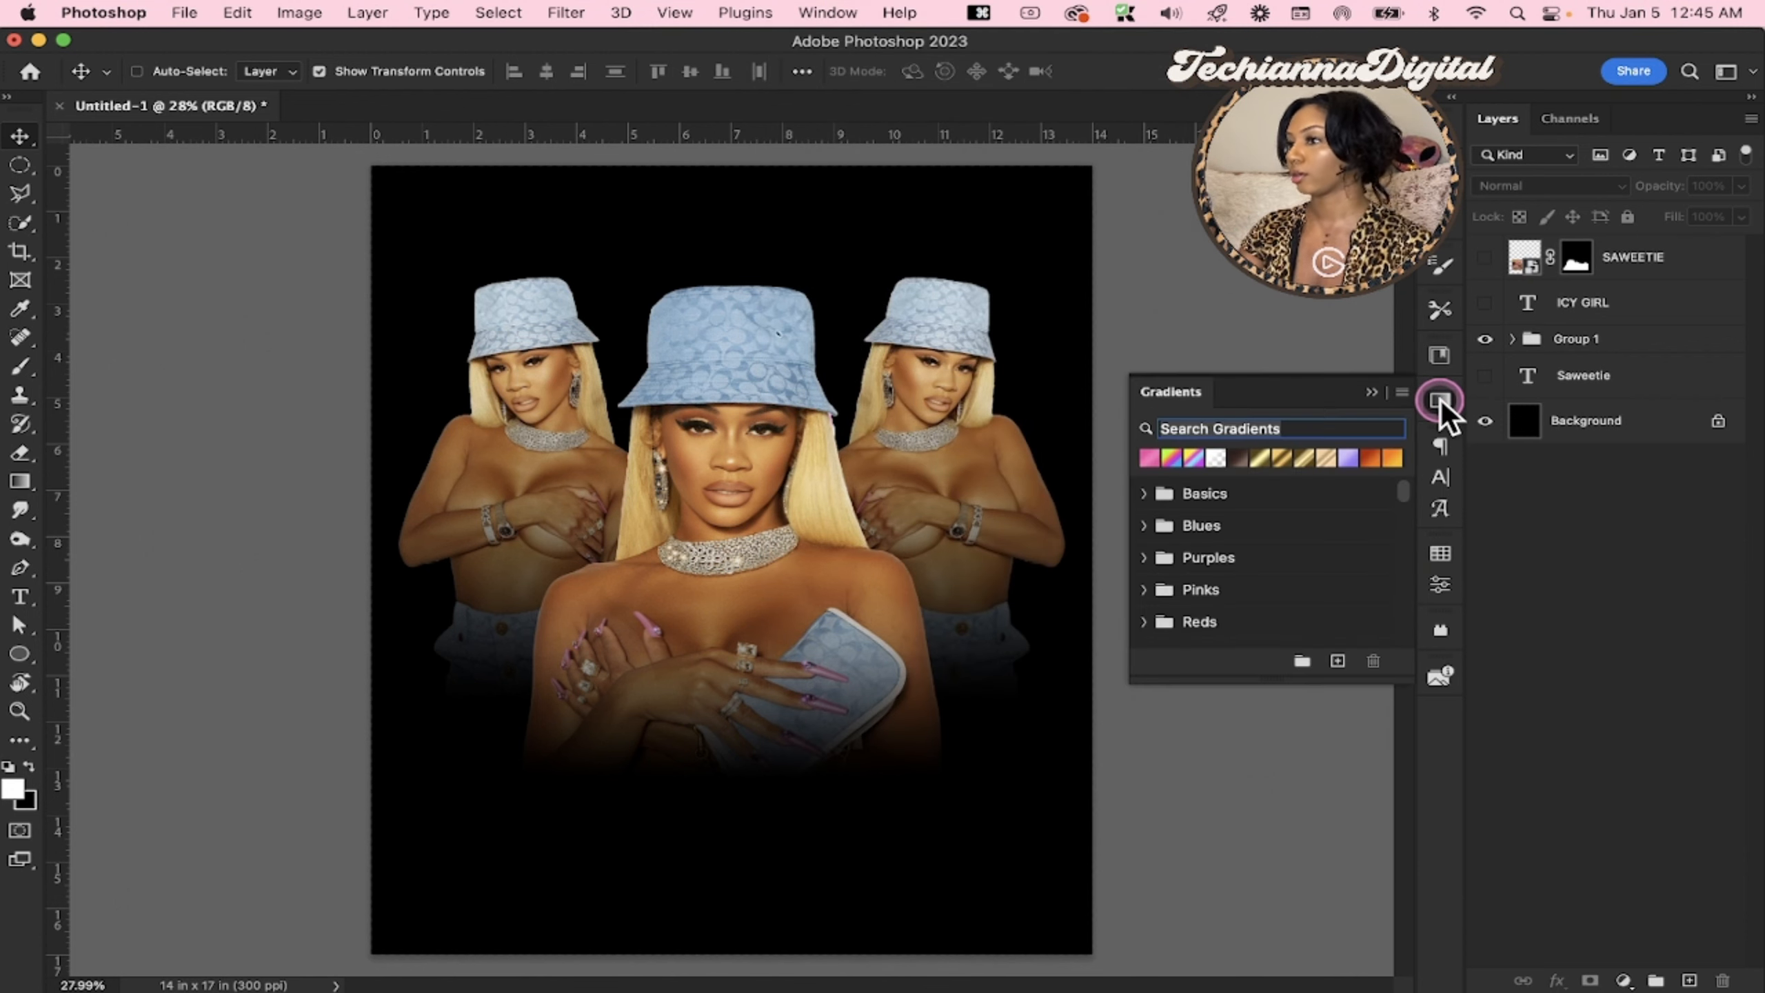
{"action": "left_click", "coordinate": [1402, 392]}
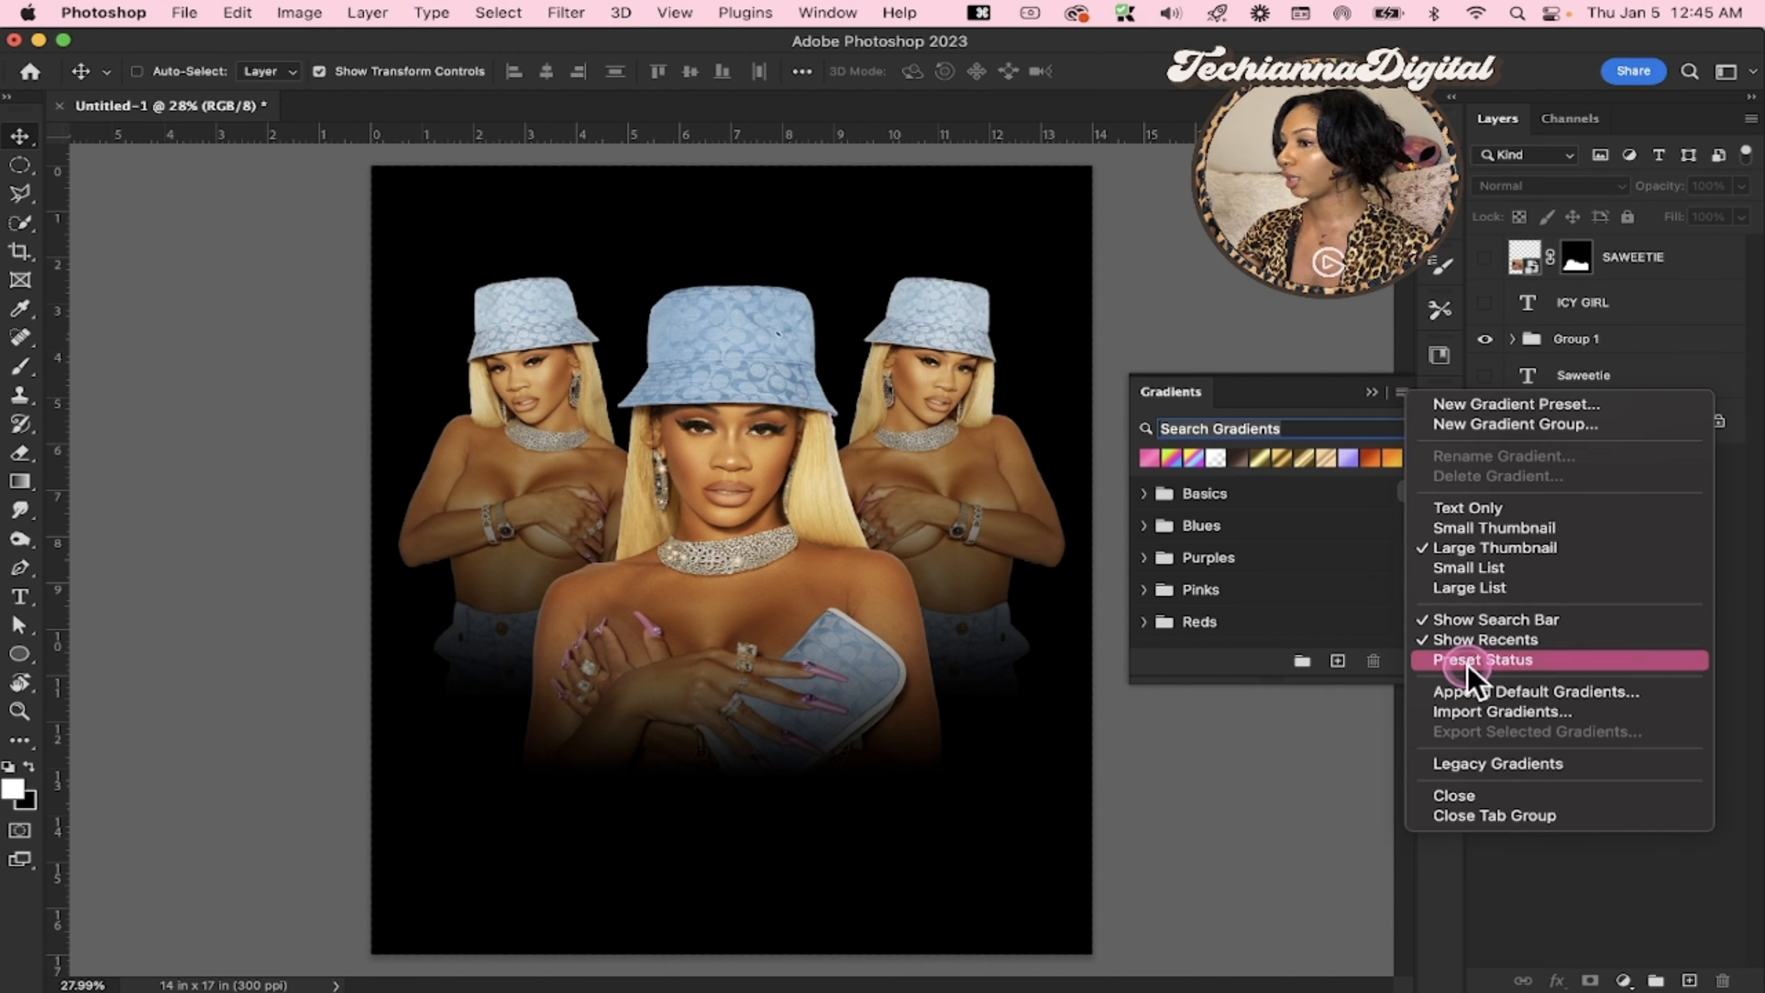
{"action": "left_click", "coordinate": [1467, 762]}
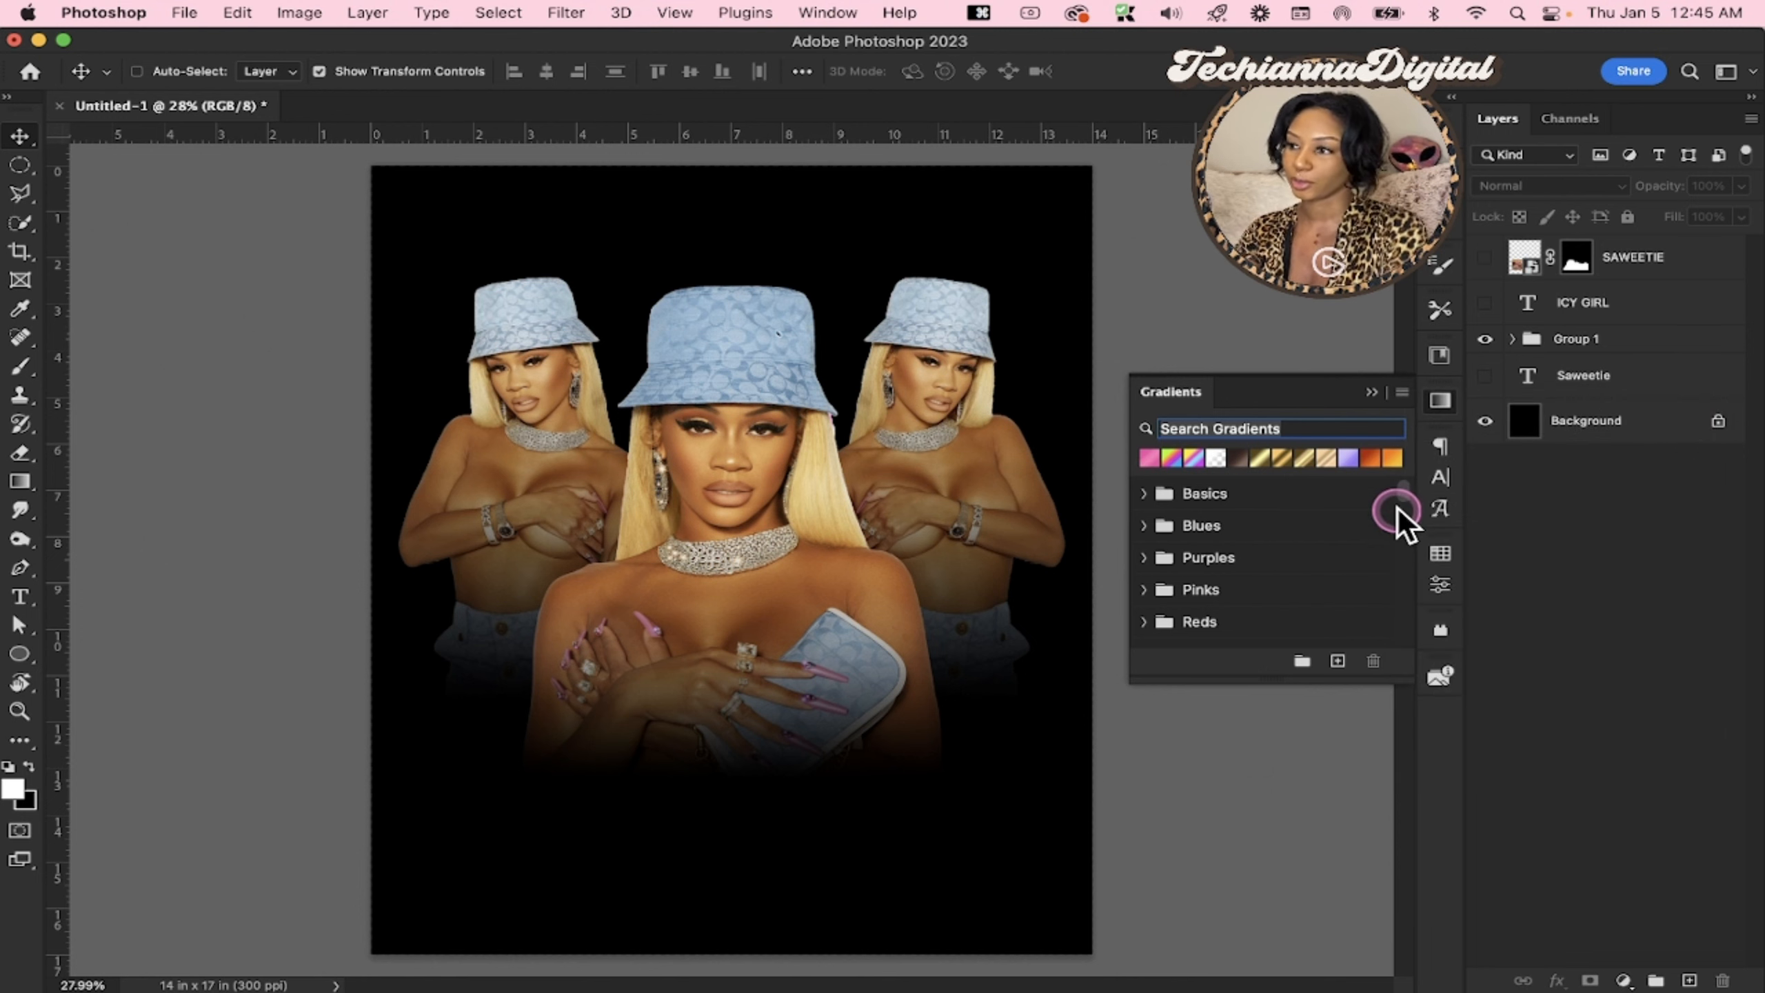
{"action": "left_click_drag", "start_coordinate": [1406, 494], "coordinate": [1411, 576]}
{"action": "left_click", "coordinate": [1292, 580]}
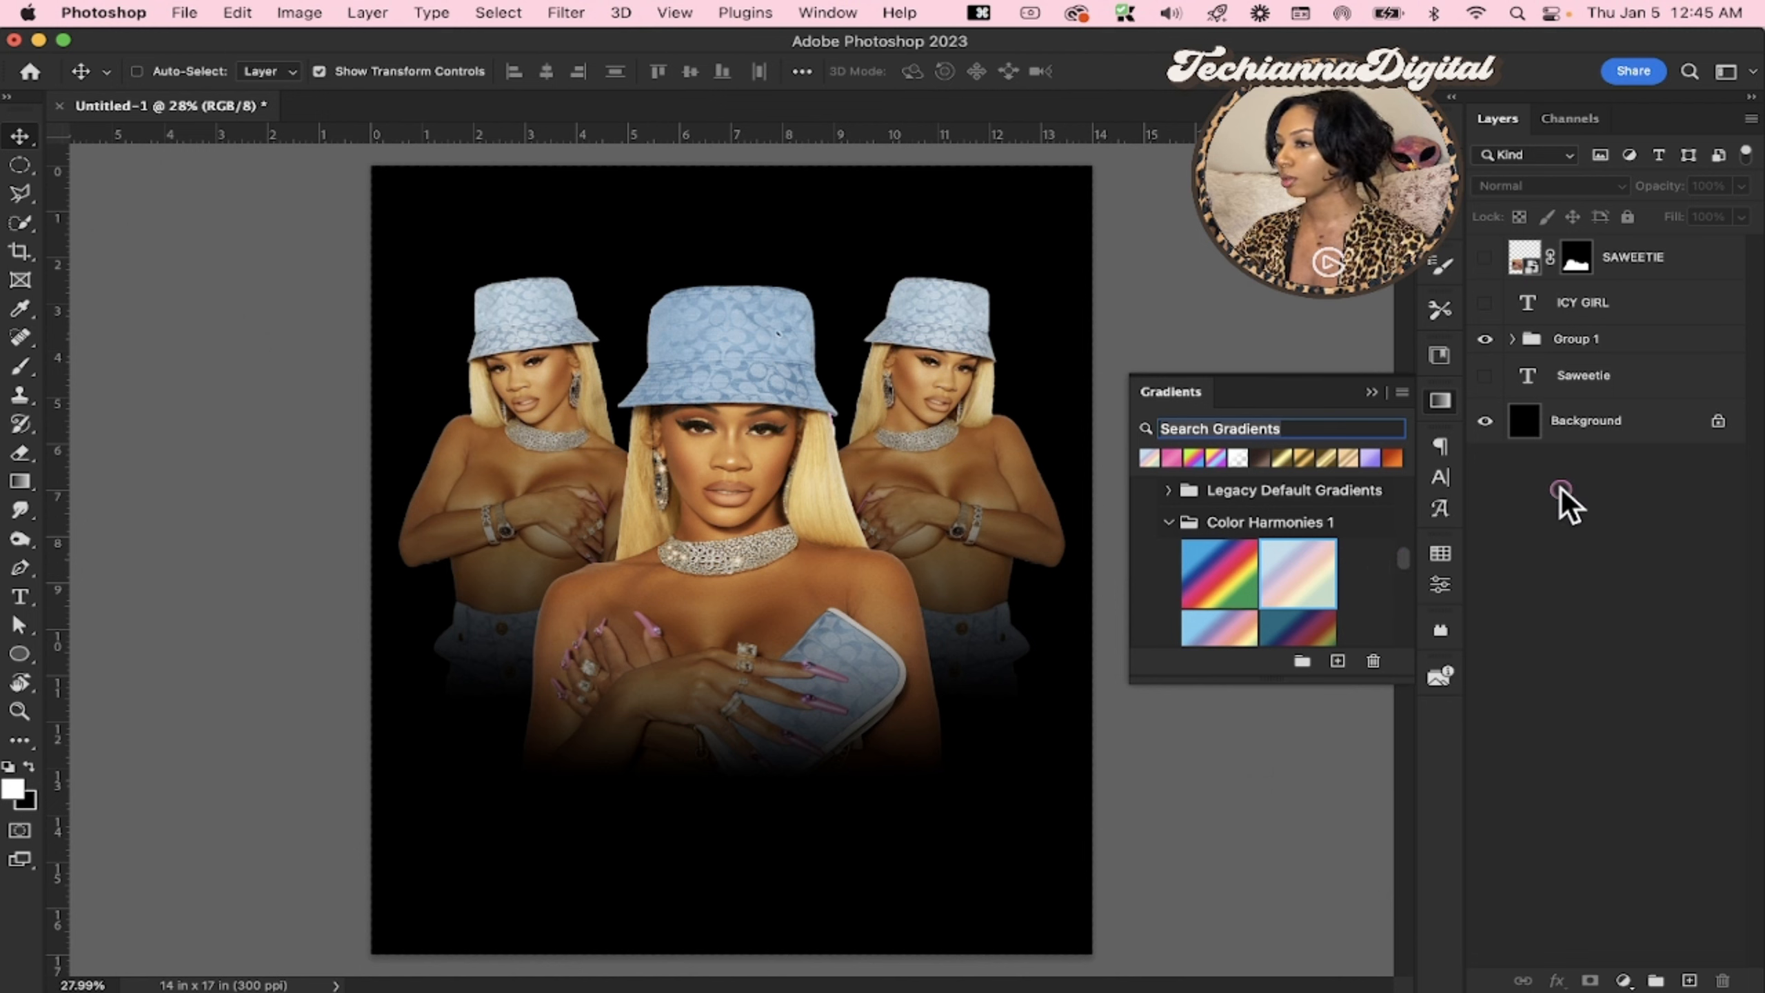
{"action": "left_click", "coordinate": [1440, 401]}
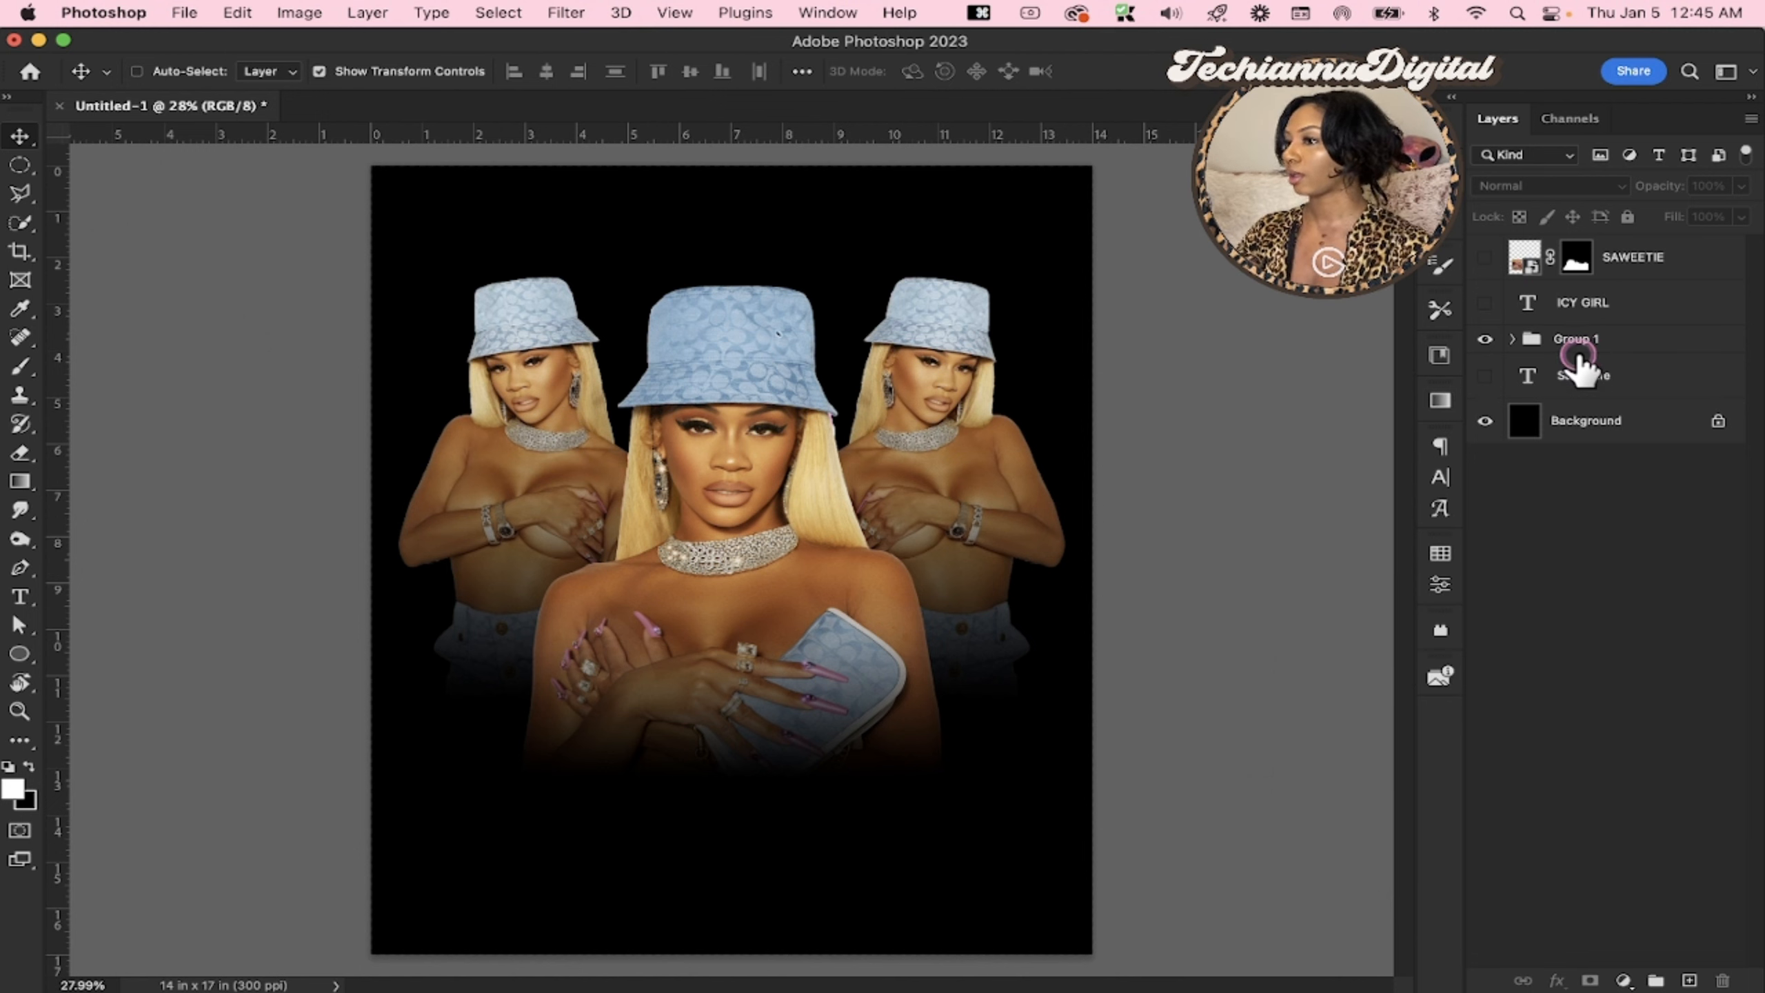
Add a gradient fill layer directly above Group 1, and move its settings dialog clear of the artwork
{"action": "left_click", "coordinate": [1577, 339]}
{"action": "left_click", "coordinate": [1623, 980]}
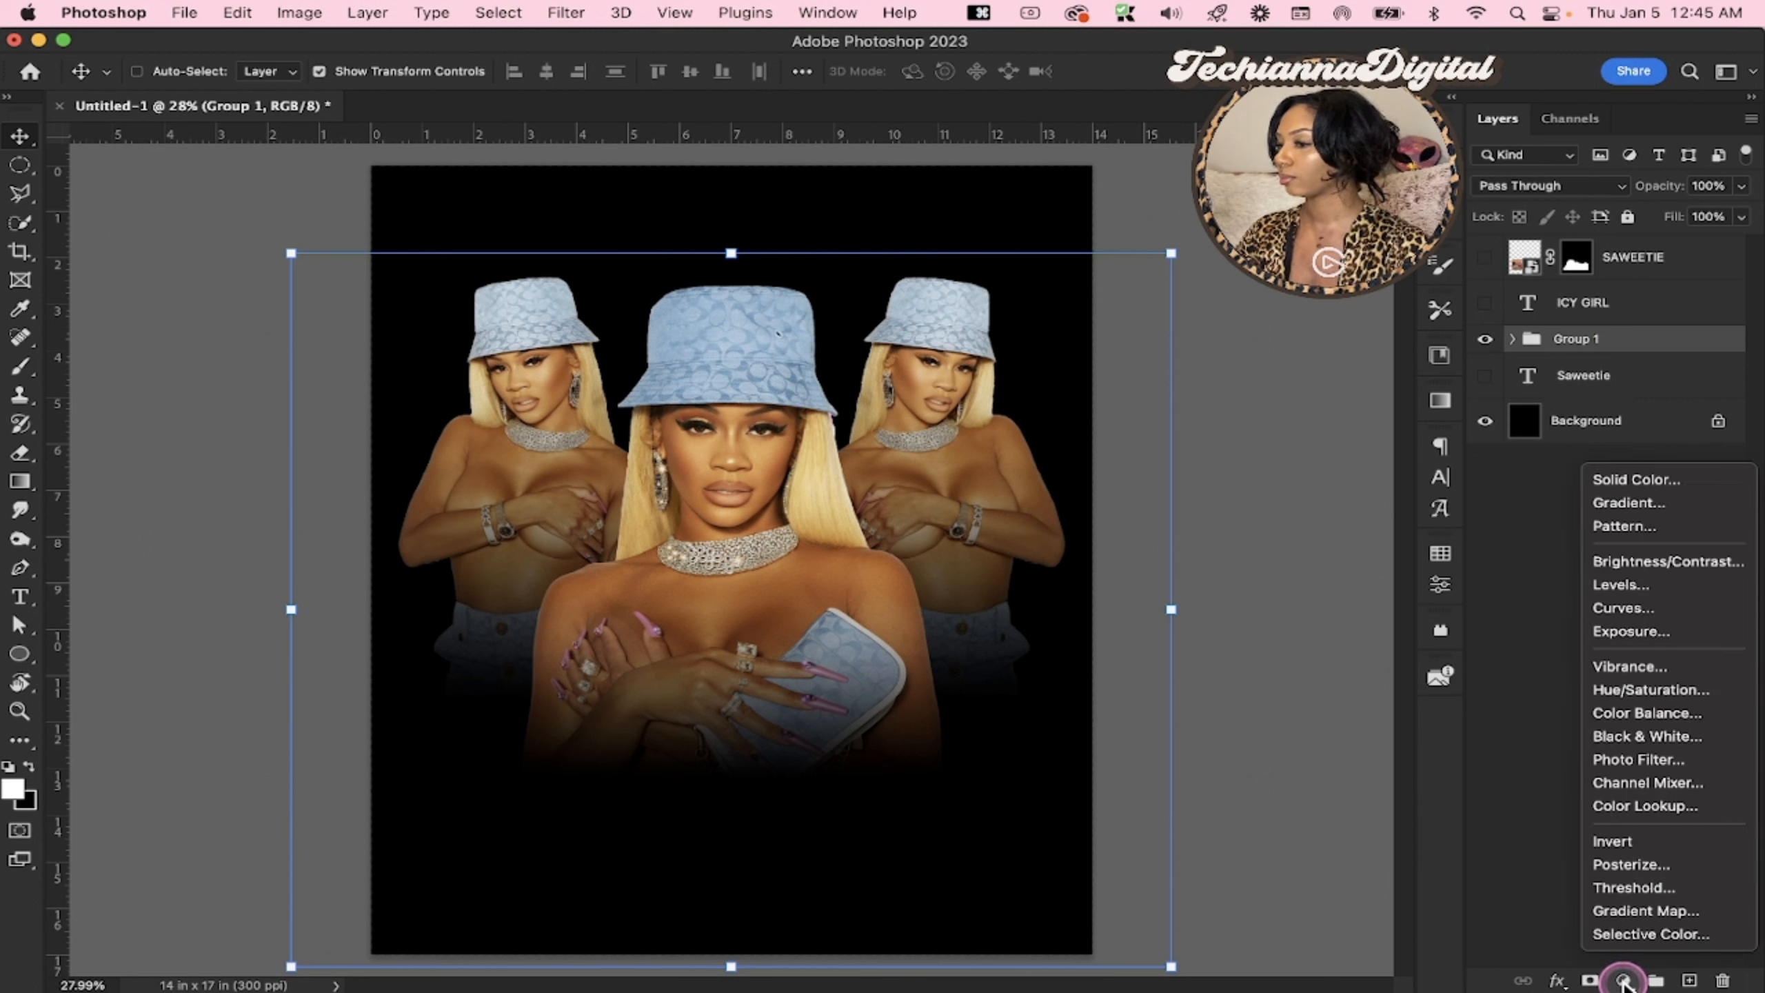
{"action": "left_click", "coordinate": [1539, 553]}
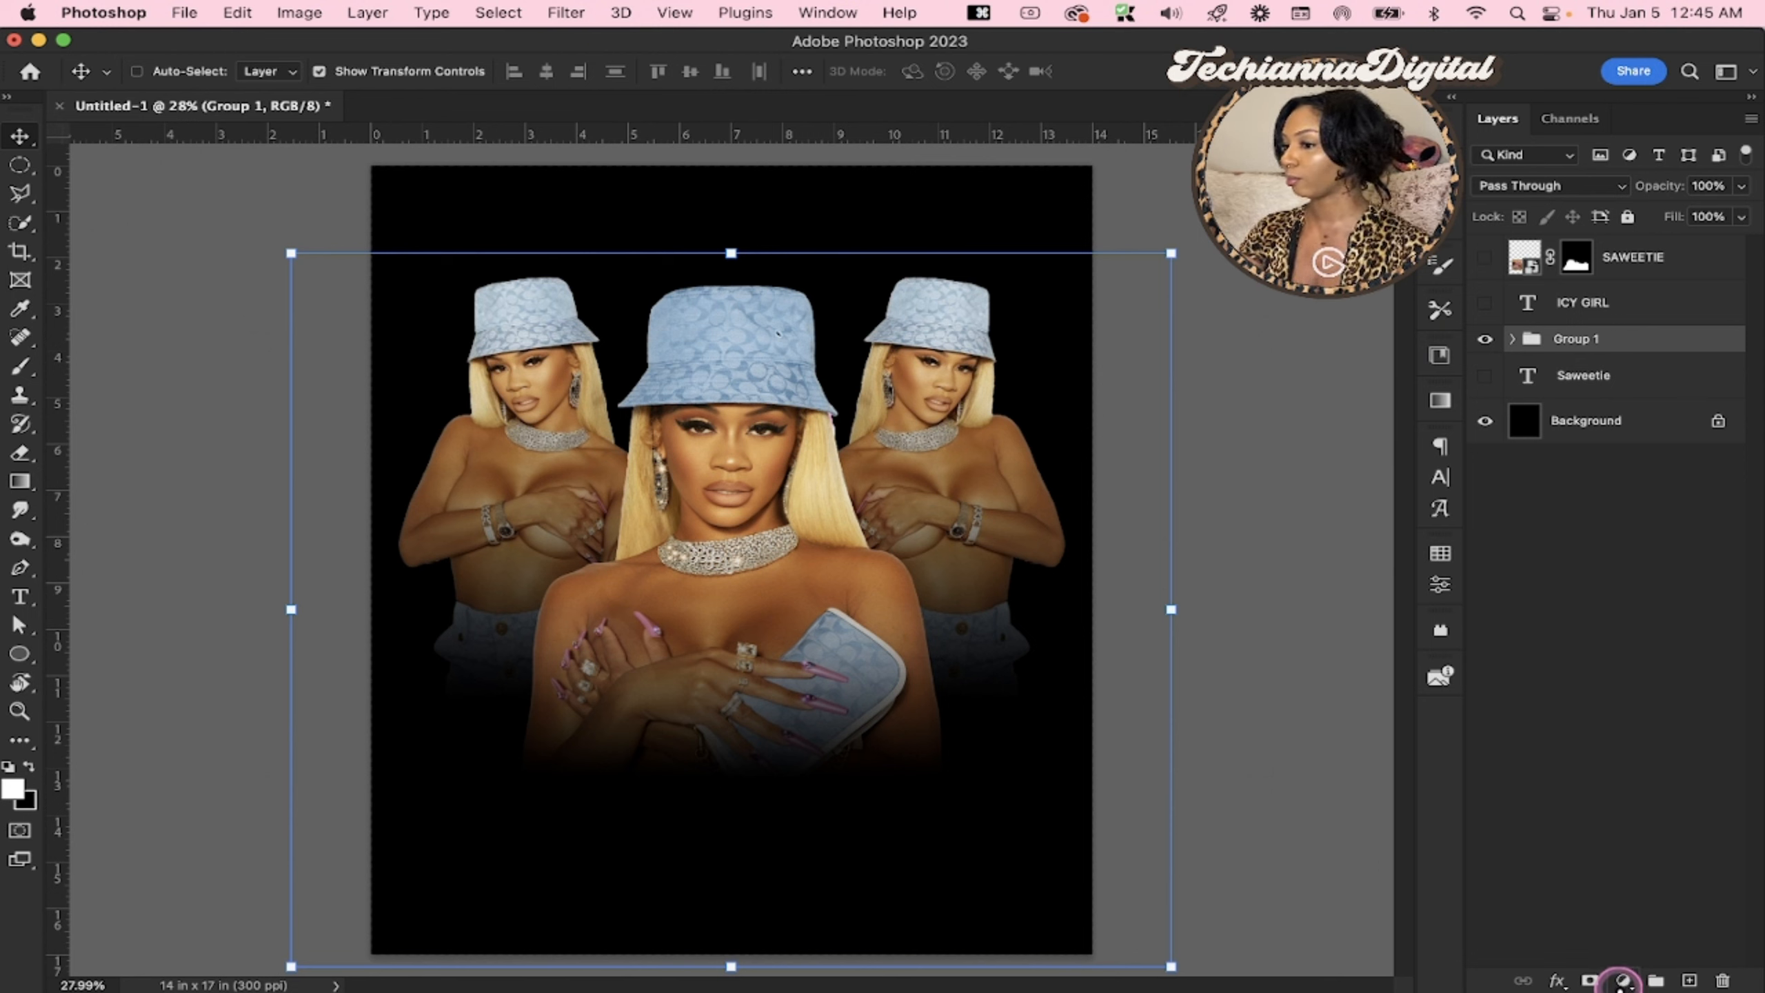
{"action": "left_click", "coordinate": [1622, 980]}
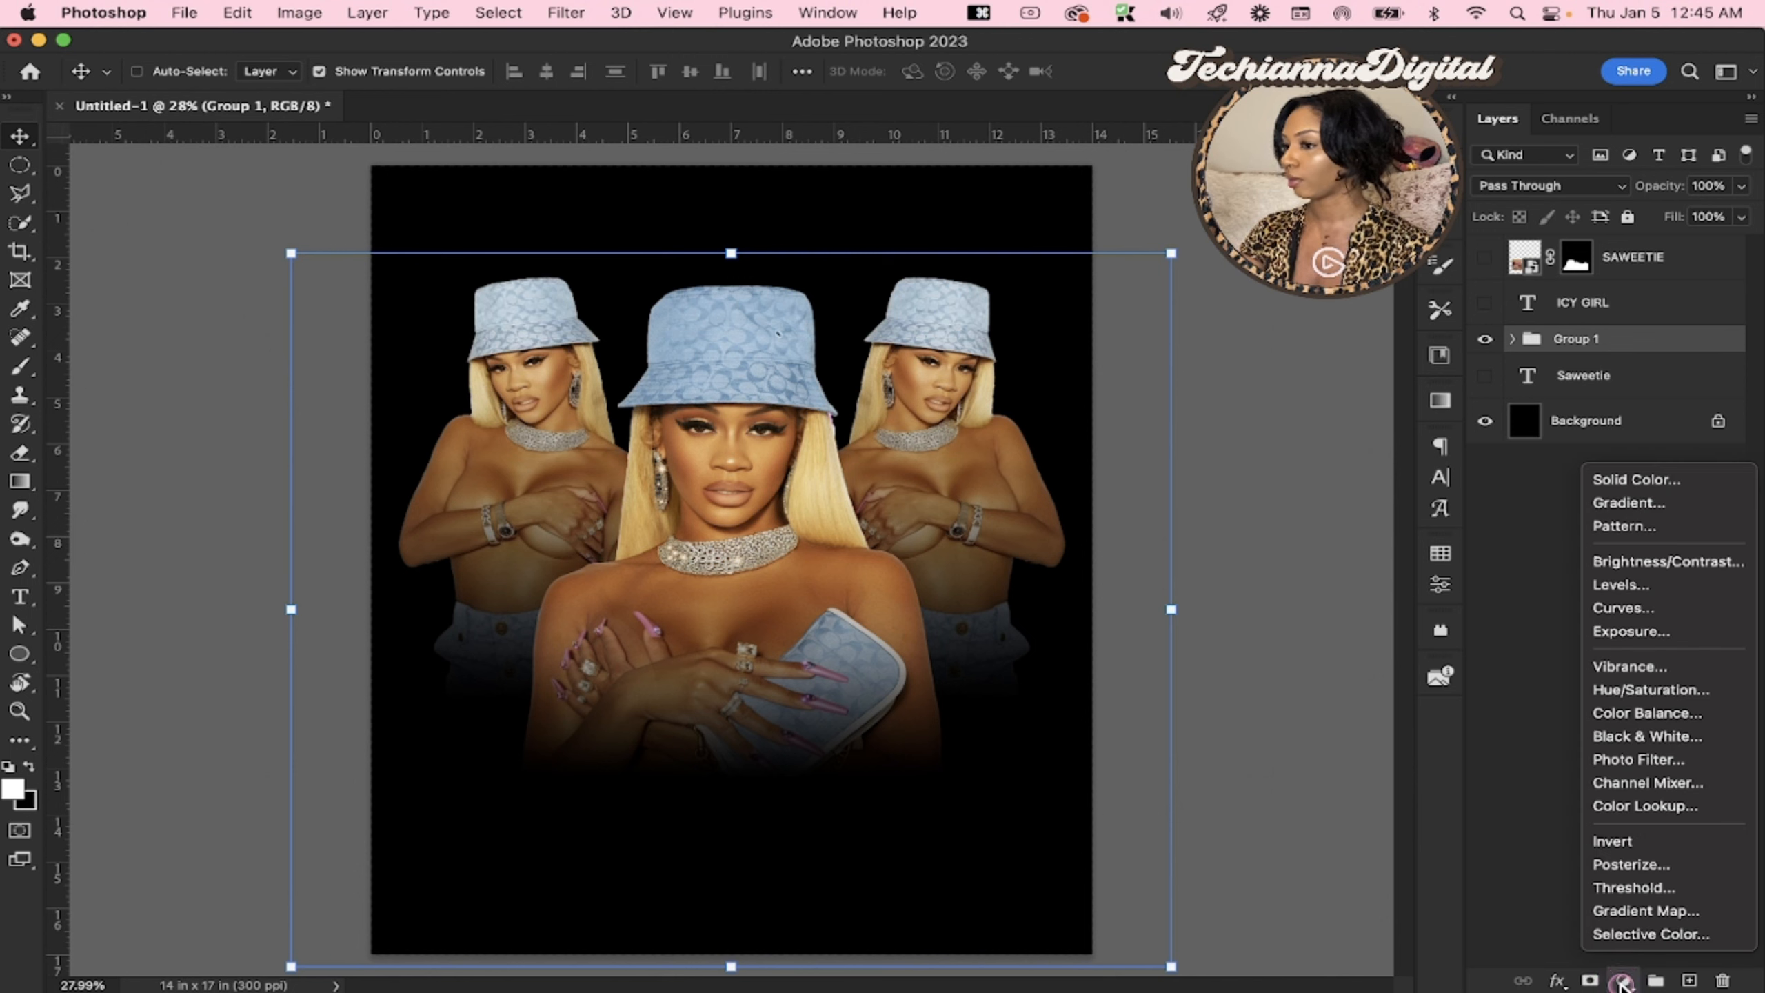
{"action": "left_click", "coordinate": [1673, 508]}
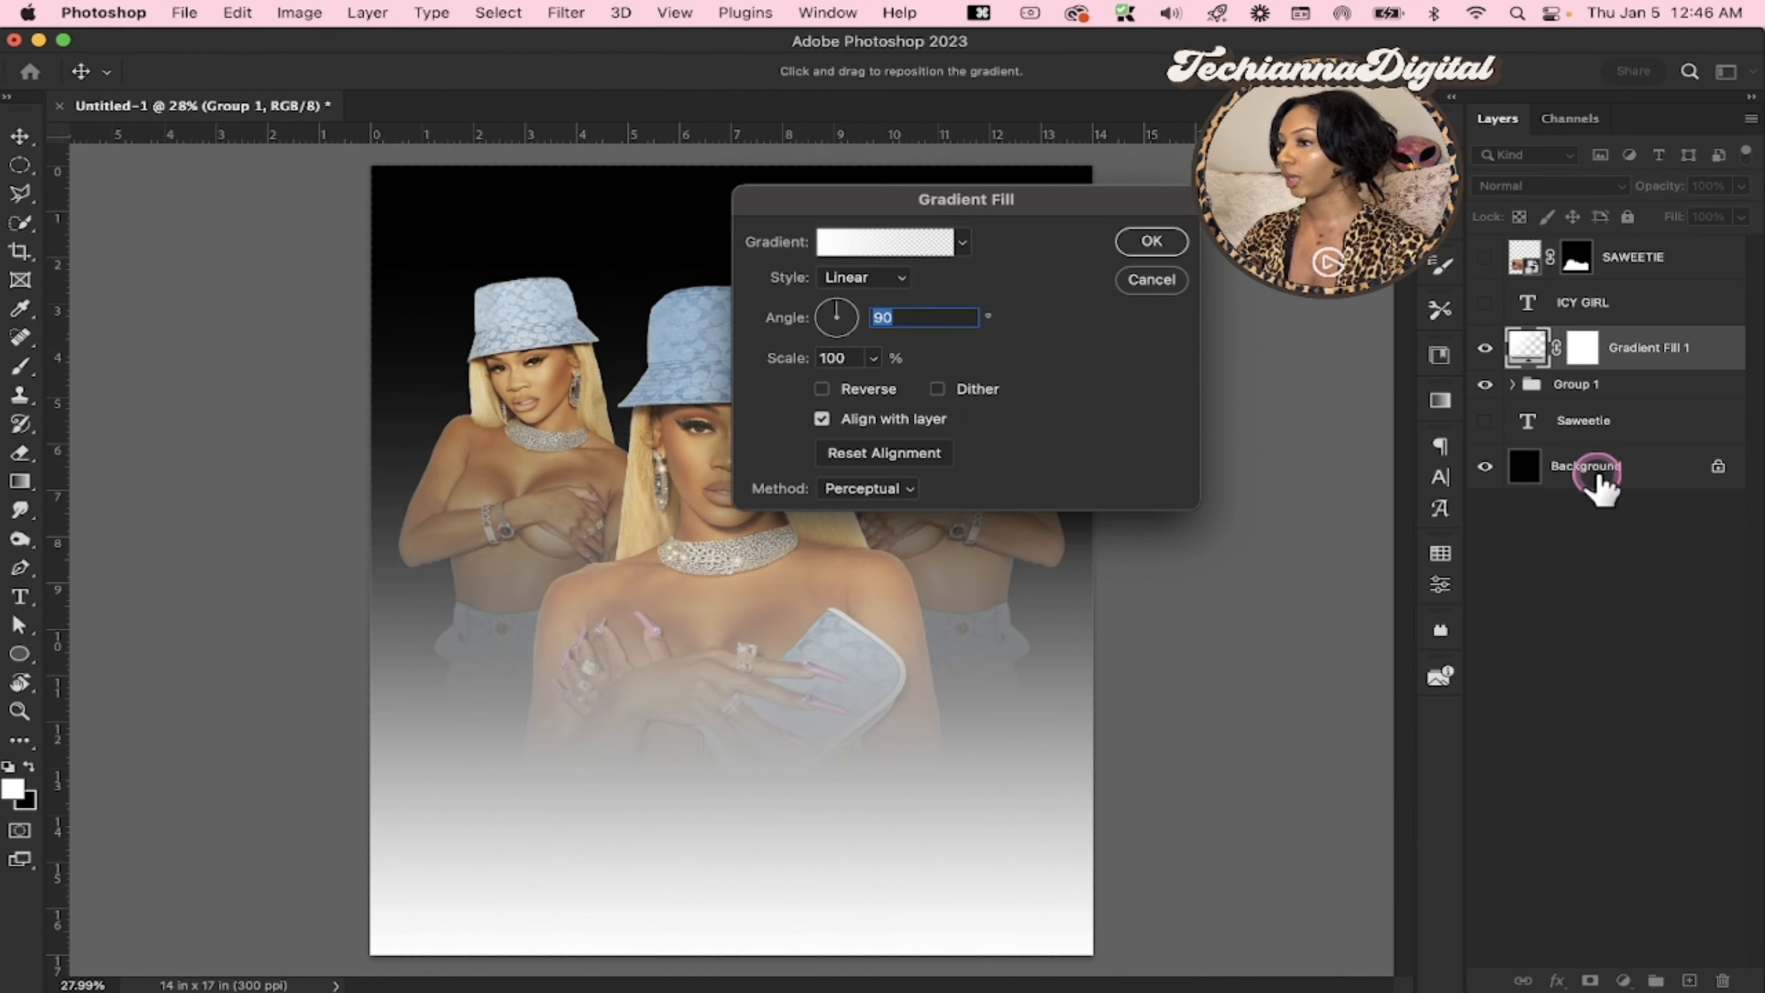
{"action": "left_click", "coordinate": [963, 243]}
{"action": "left_click_drag", "start_coordinate": [986, 215], "coordinate": [1514, 514]}
Choose the metallic silver preset, shading from gray to white and back to gray, for the gradient fill
{"action": "left_click", "coordinate": [1488, 549]}
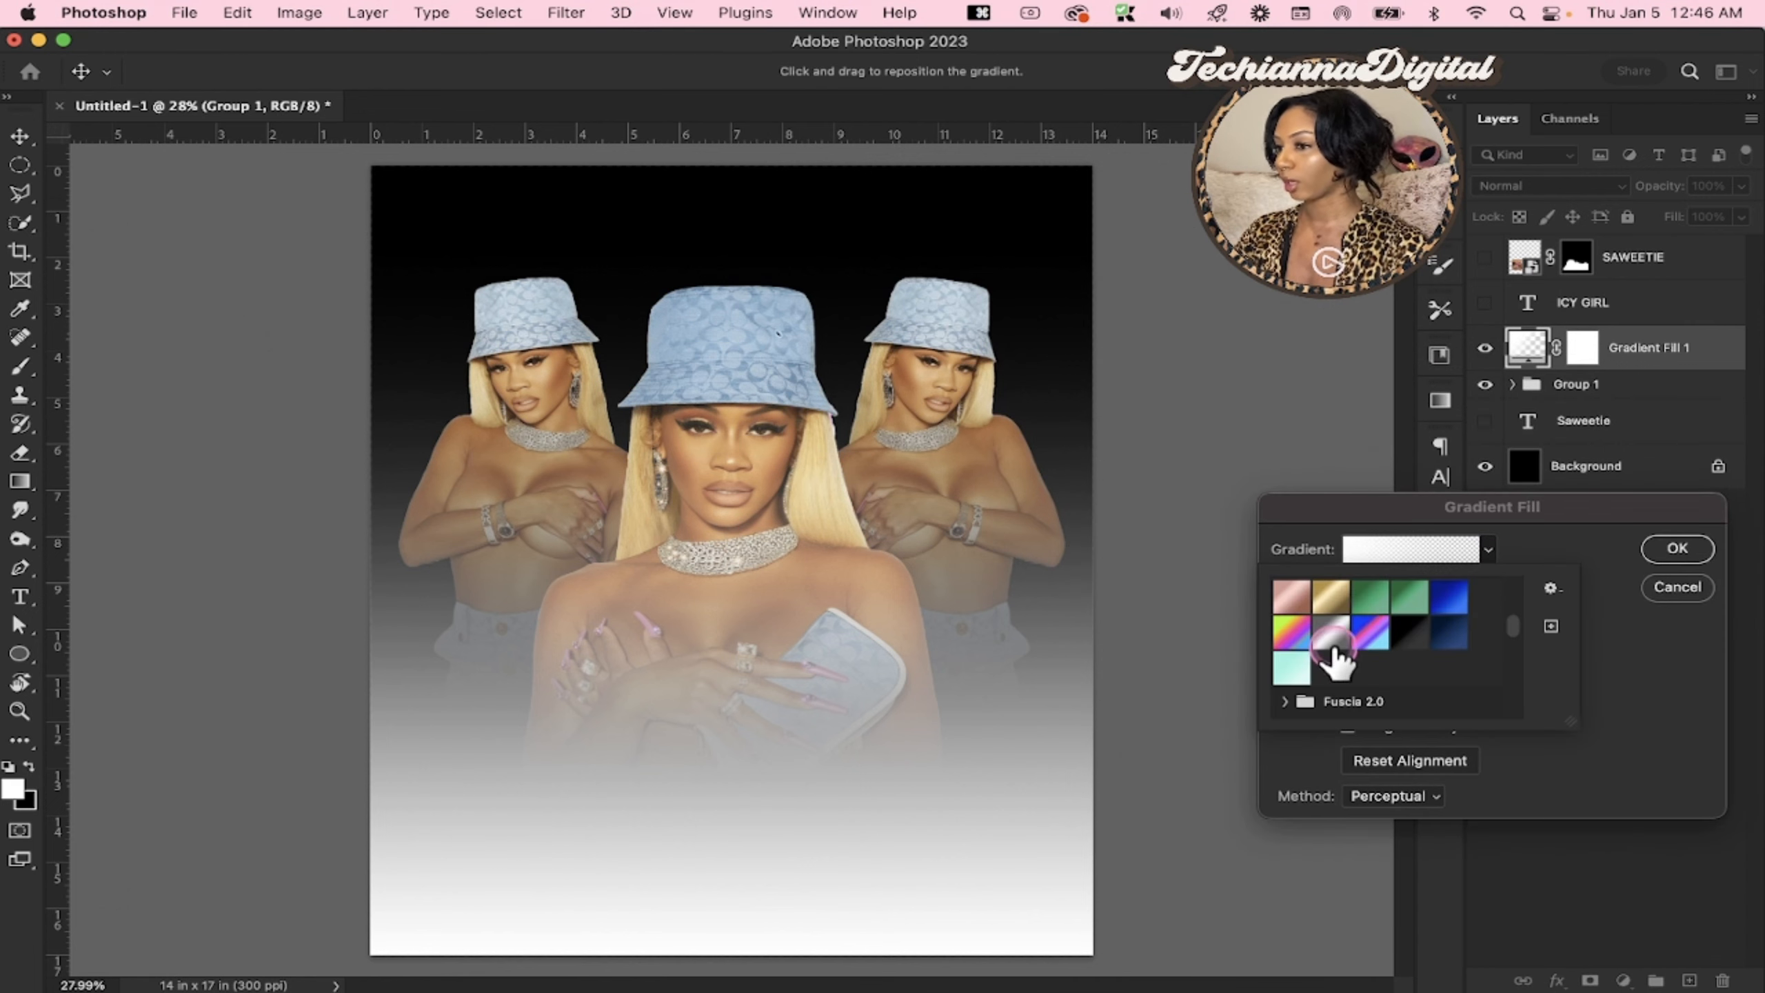
{"action": "left_click", "coordinate": [1330, 634]}
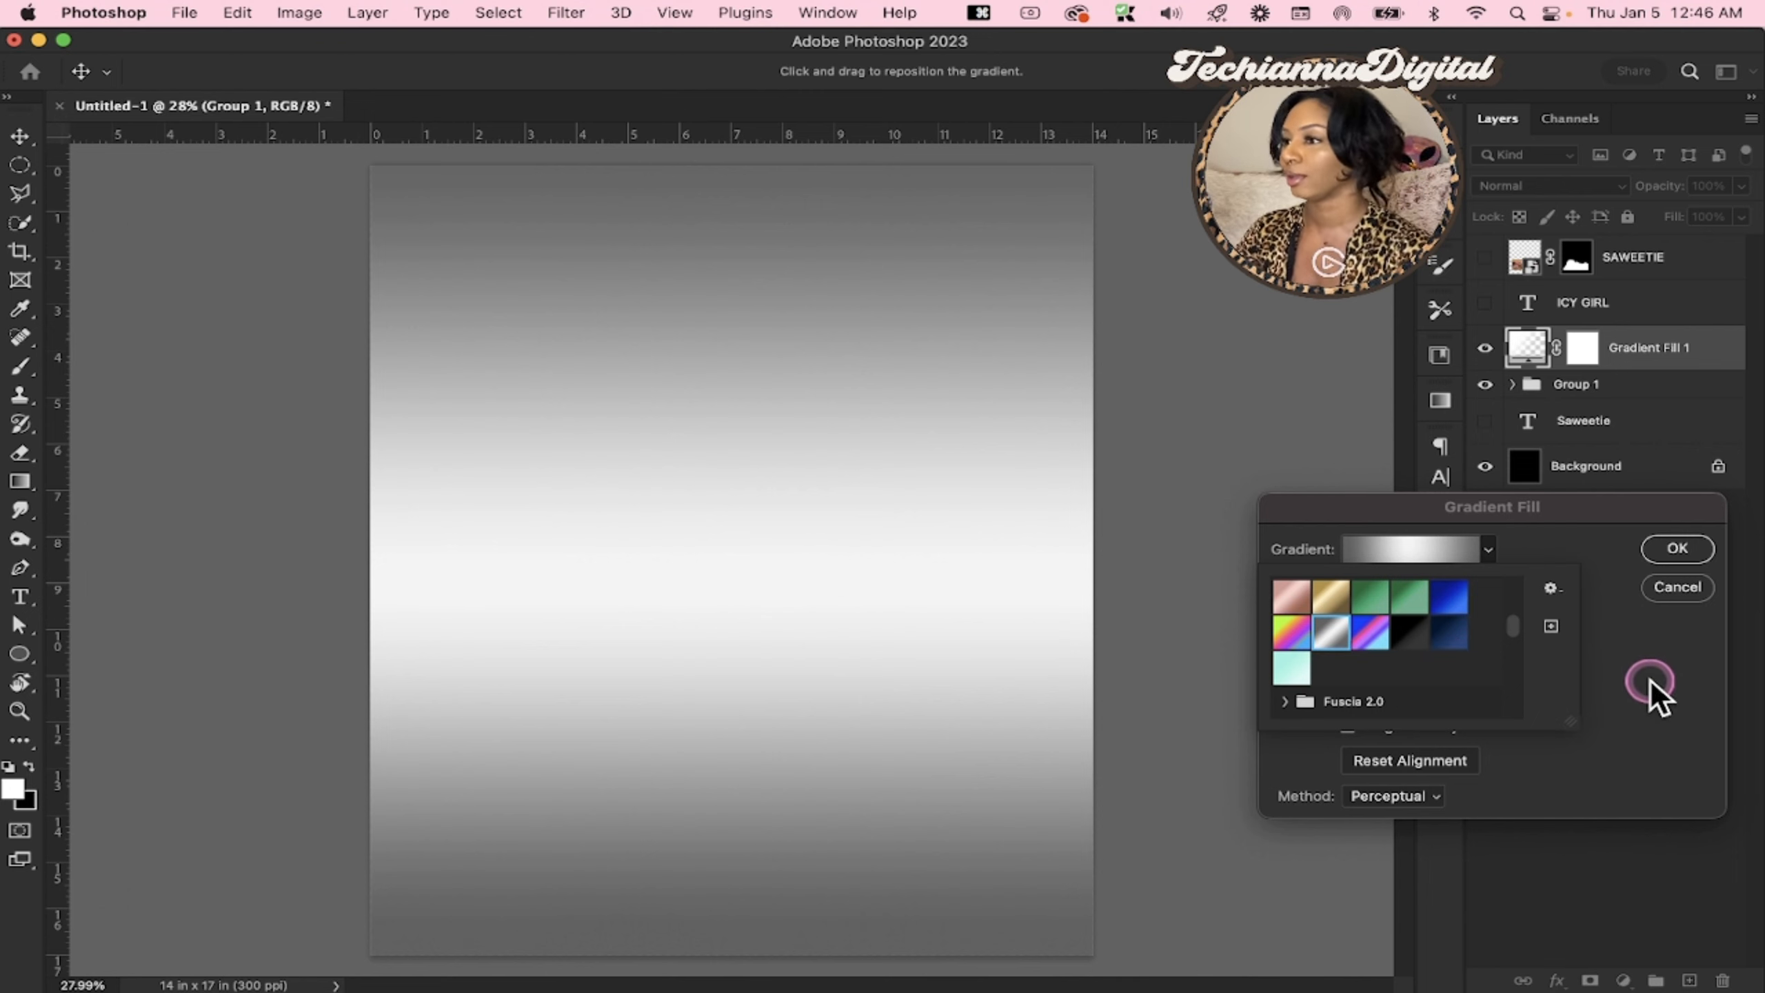
{"action": "left_click", "coordinate": [1569, 557]}
{"action": "left_click", "coordinate": [1489, 551]}
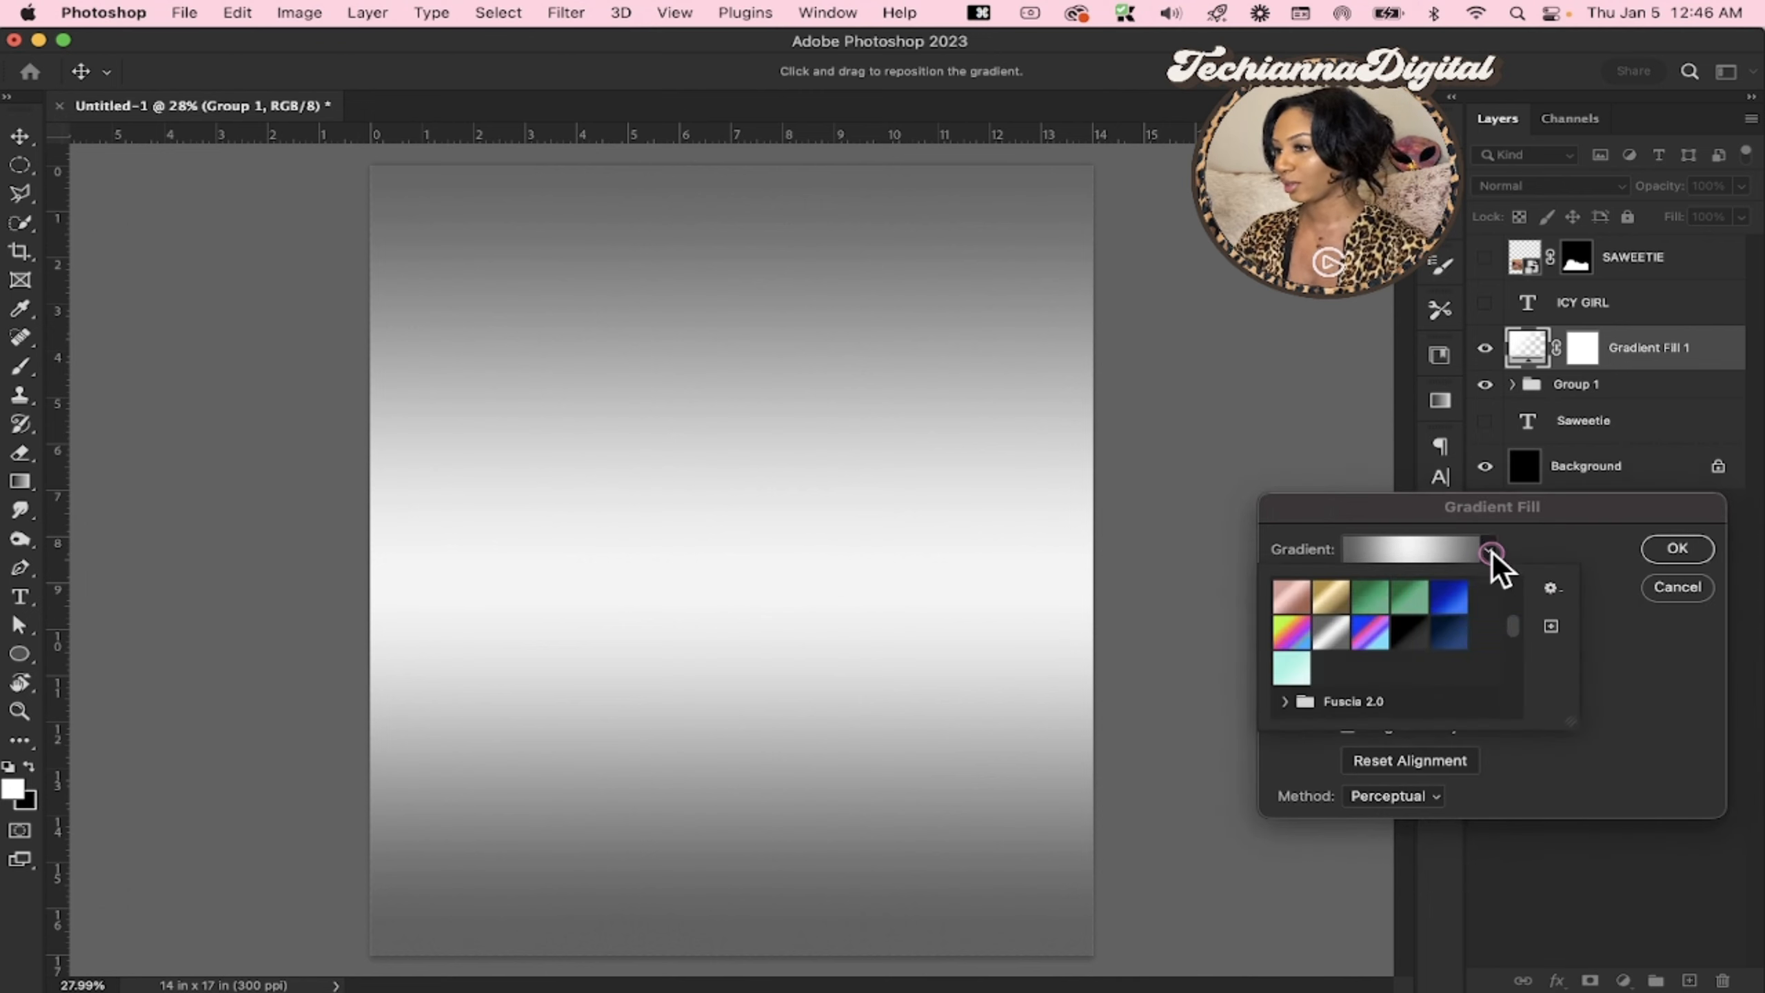
{"action": "left_click_drag", "start_coordinate": [1520, 638], "coordinate": [1509, 679]}
{"action": "left_click", "coordinate": [1629, 696]}
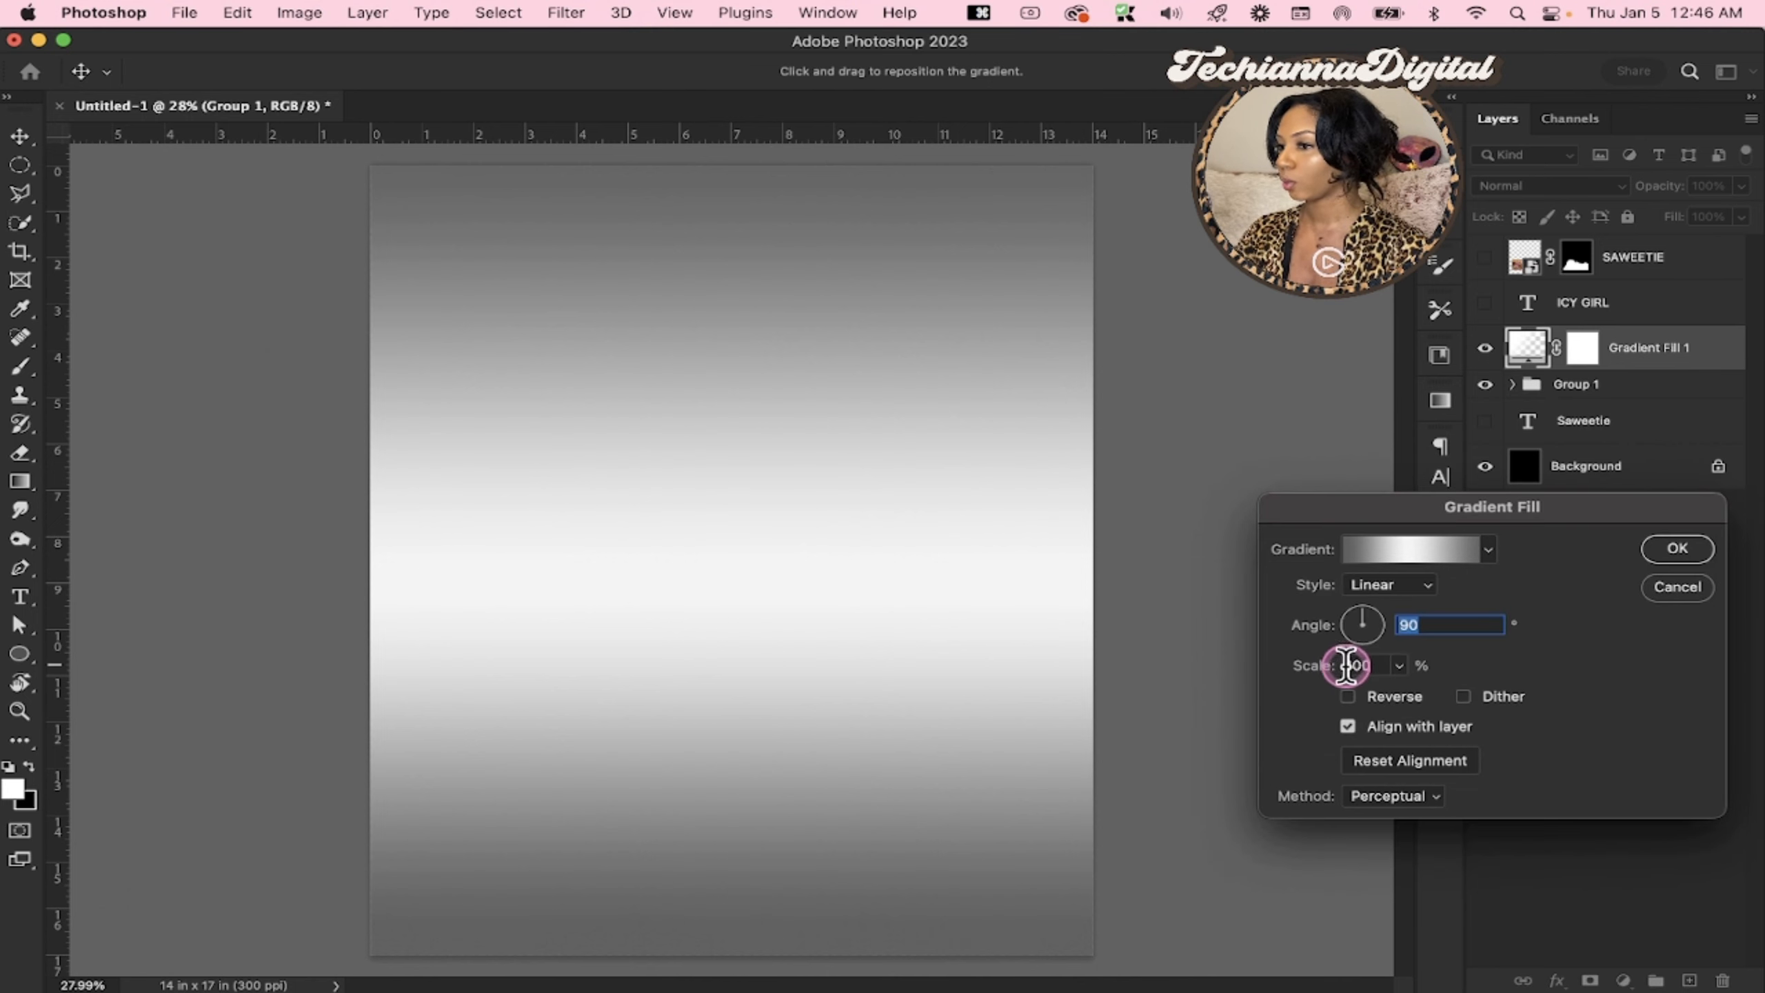
Set the silver gradient fill's scale to 63% in Linear style, and clip the fill layer to Group 1
{"action": "left_click_drag", "start_coordinate": [1325, 671], "coordinate": [1277, 668]}
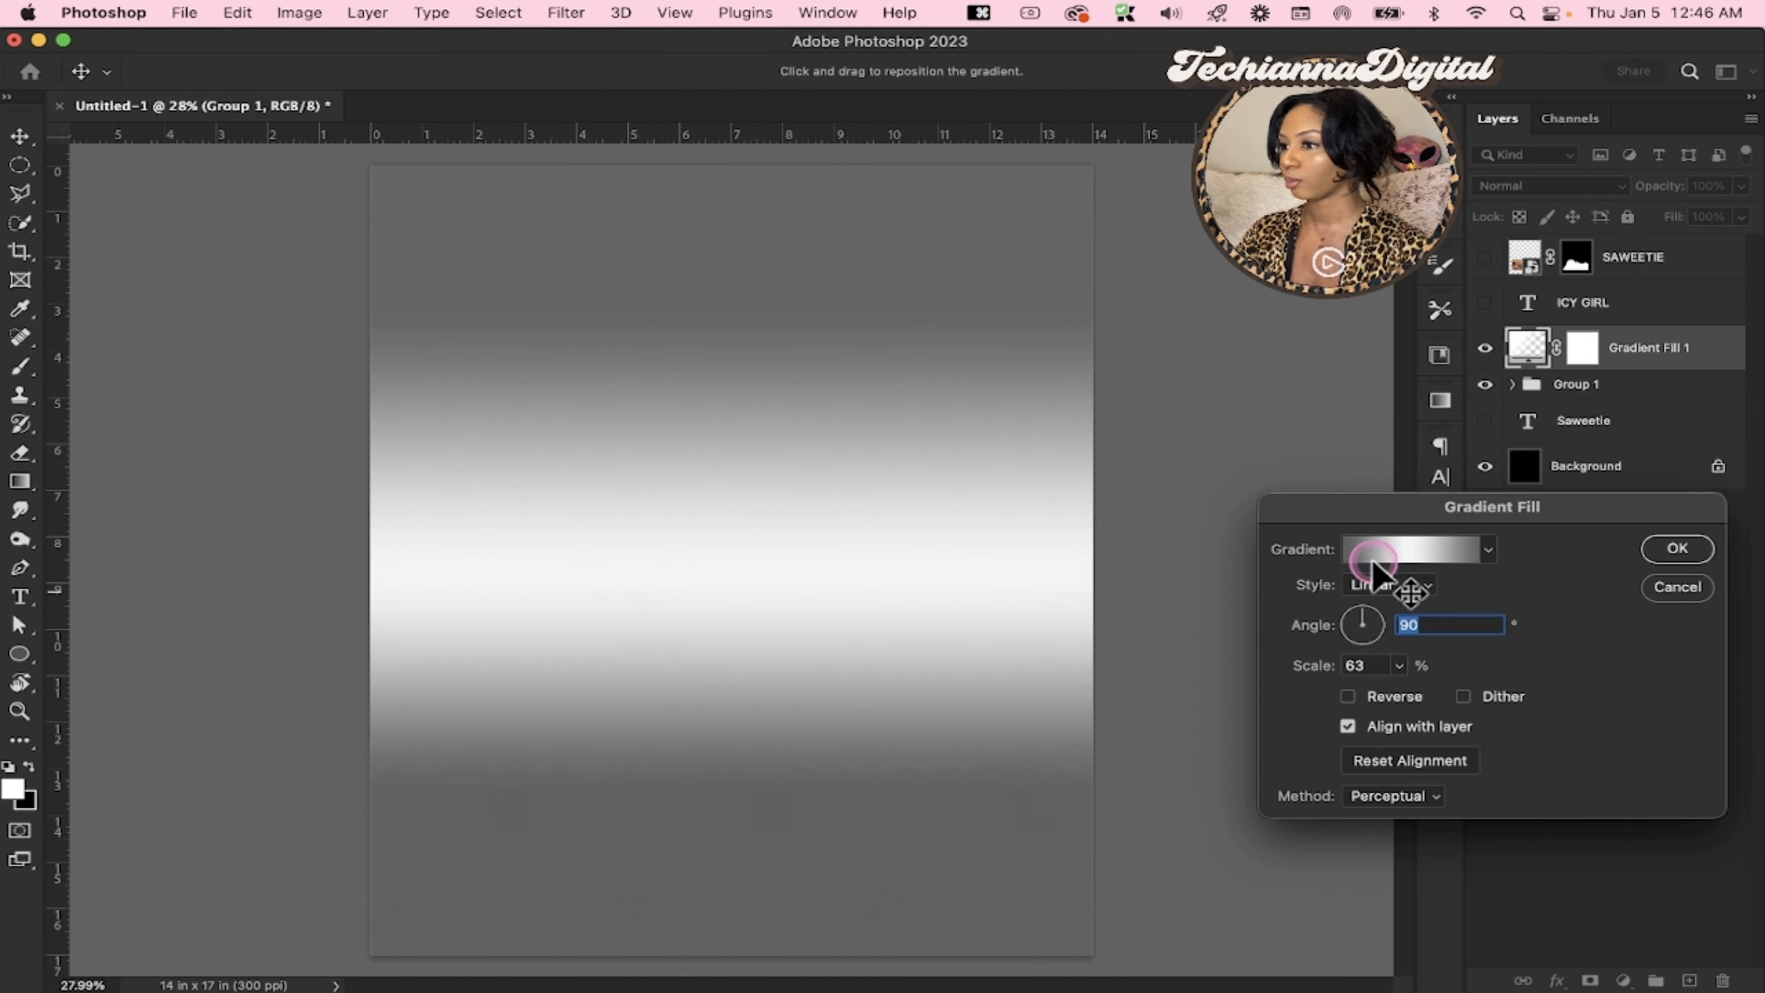
{"action": "left_click", "coordinate": [1396, 588]}
{"action": "left_click", "coordinate": [1579, 599]}
{"action": "left_click", "coordinate": [1673, 556]}
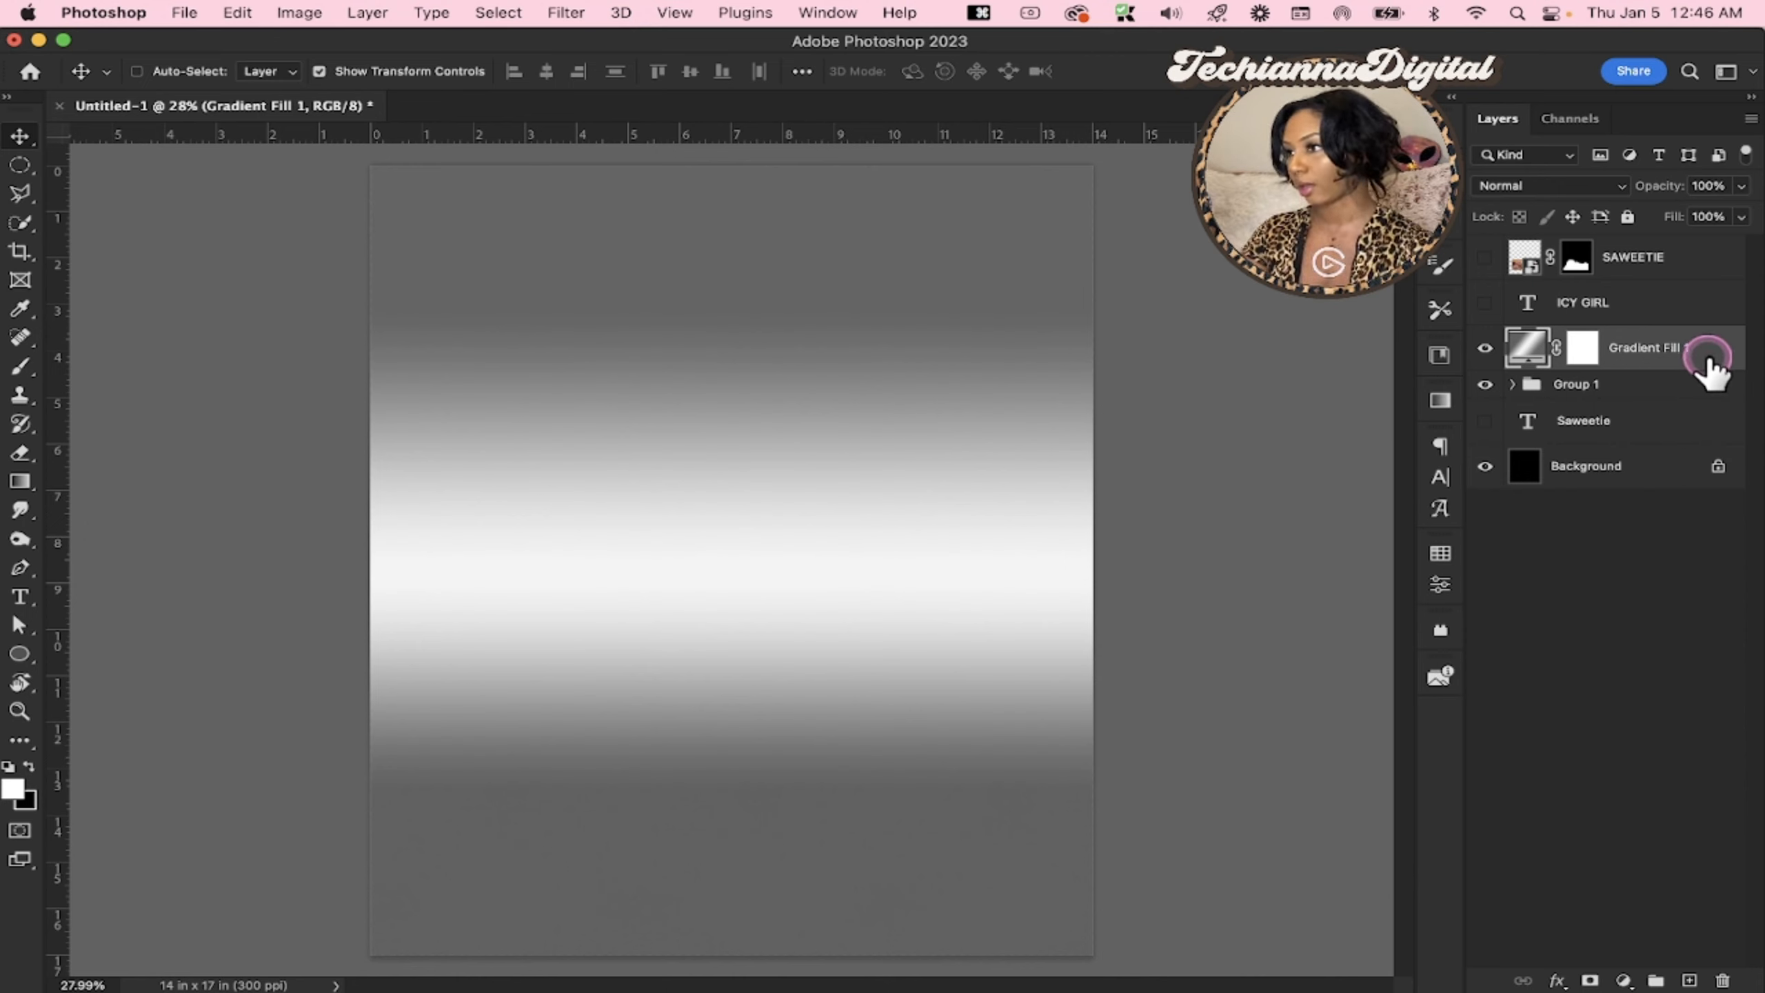
{"action": "right_click", "coordinate": [1709, 358]}
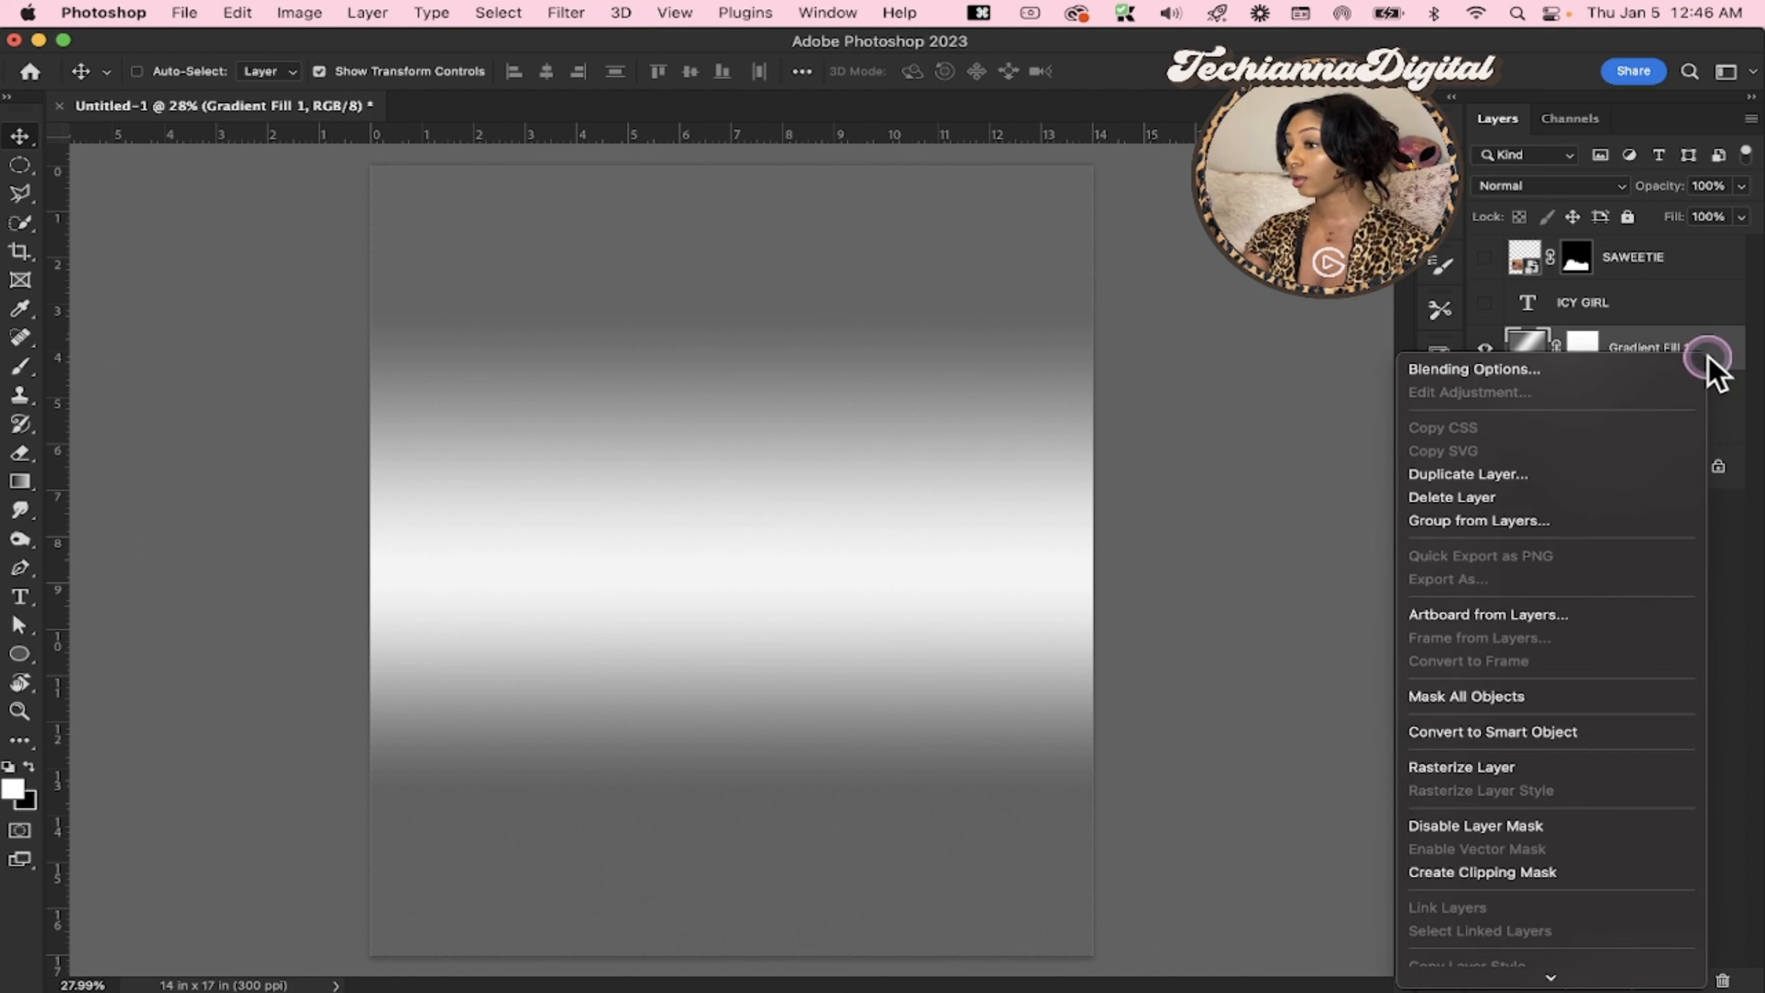
{"action": "left_click", "coordinate": [1508, 872]}
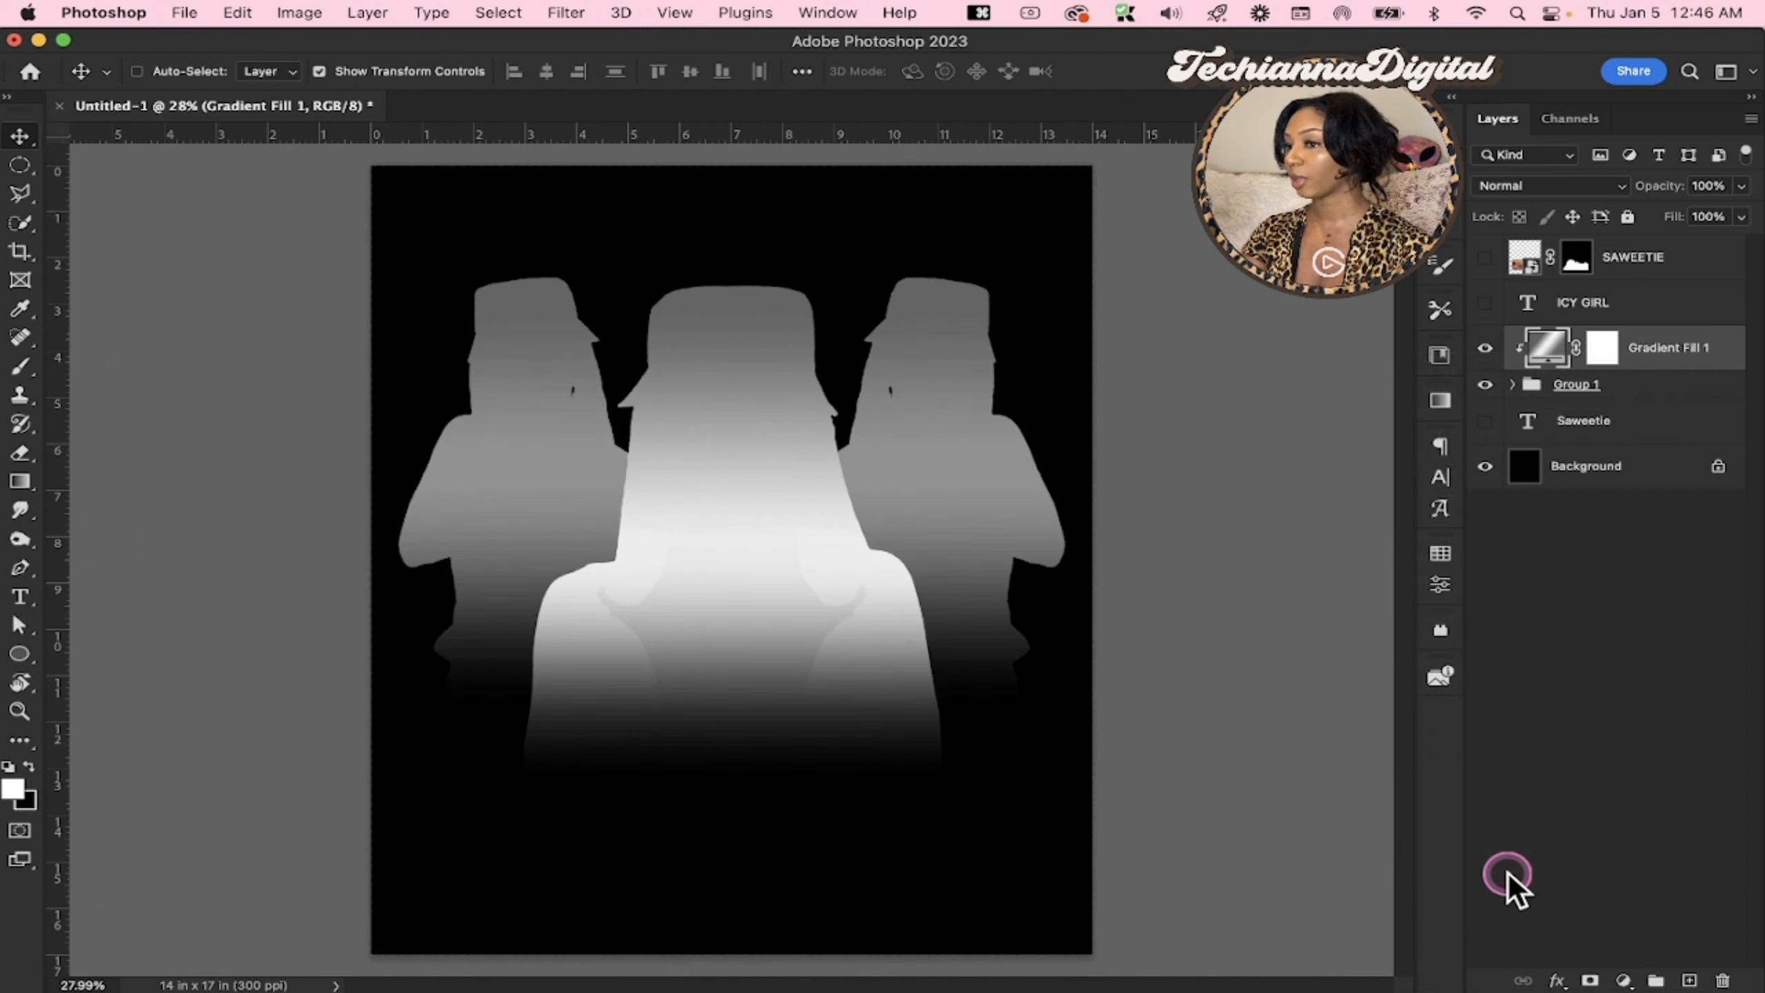
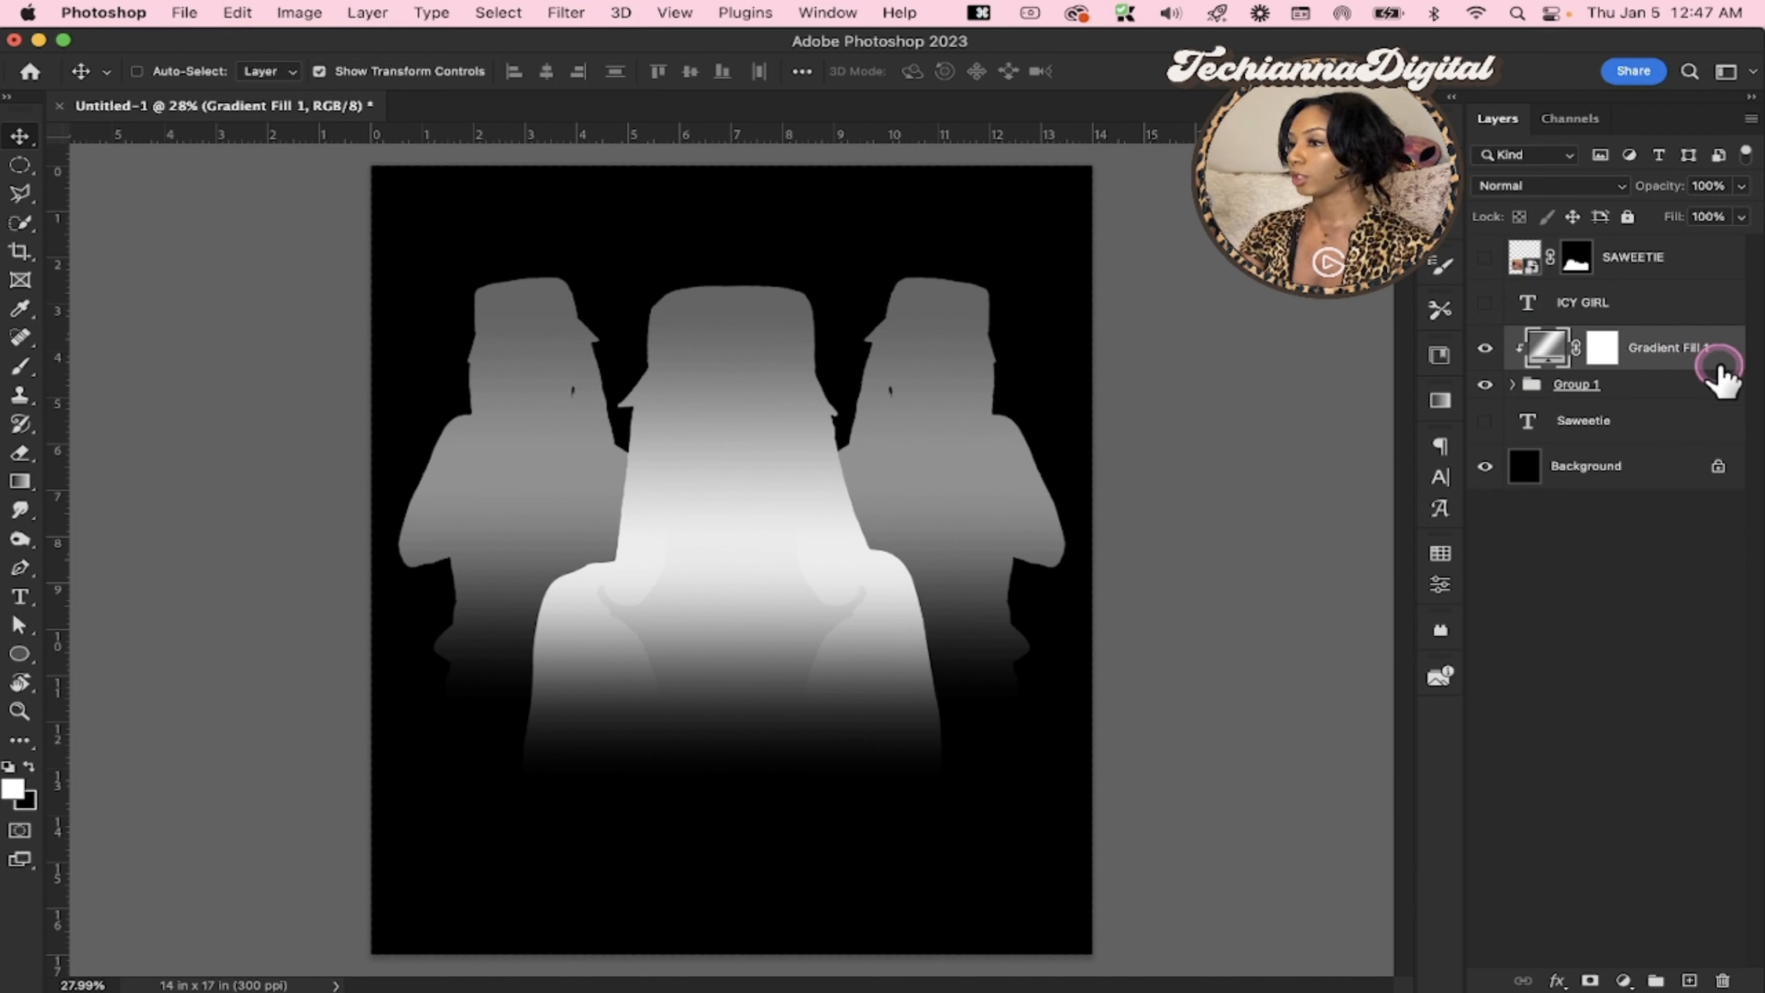
Set the silver gradient fill layer's blend mode to Soft Light and toggle its visibility to compare the effect on the portraits
{"action": "left_click", "coordinate": [1526, 186]}
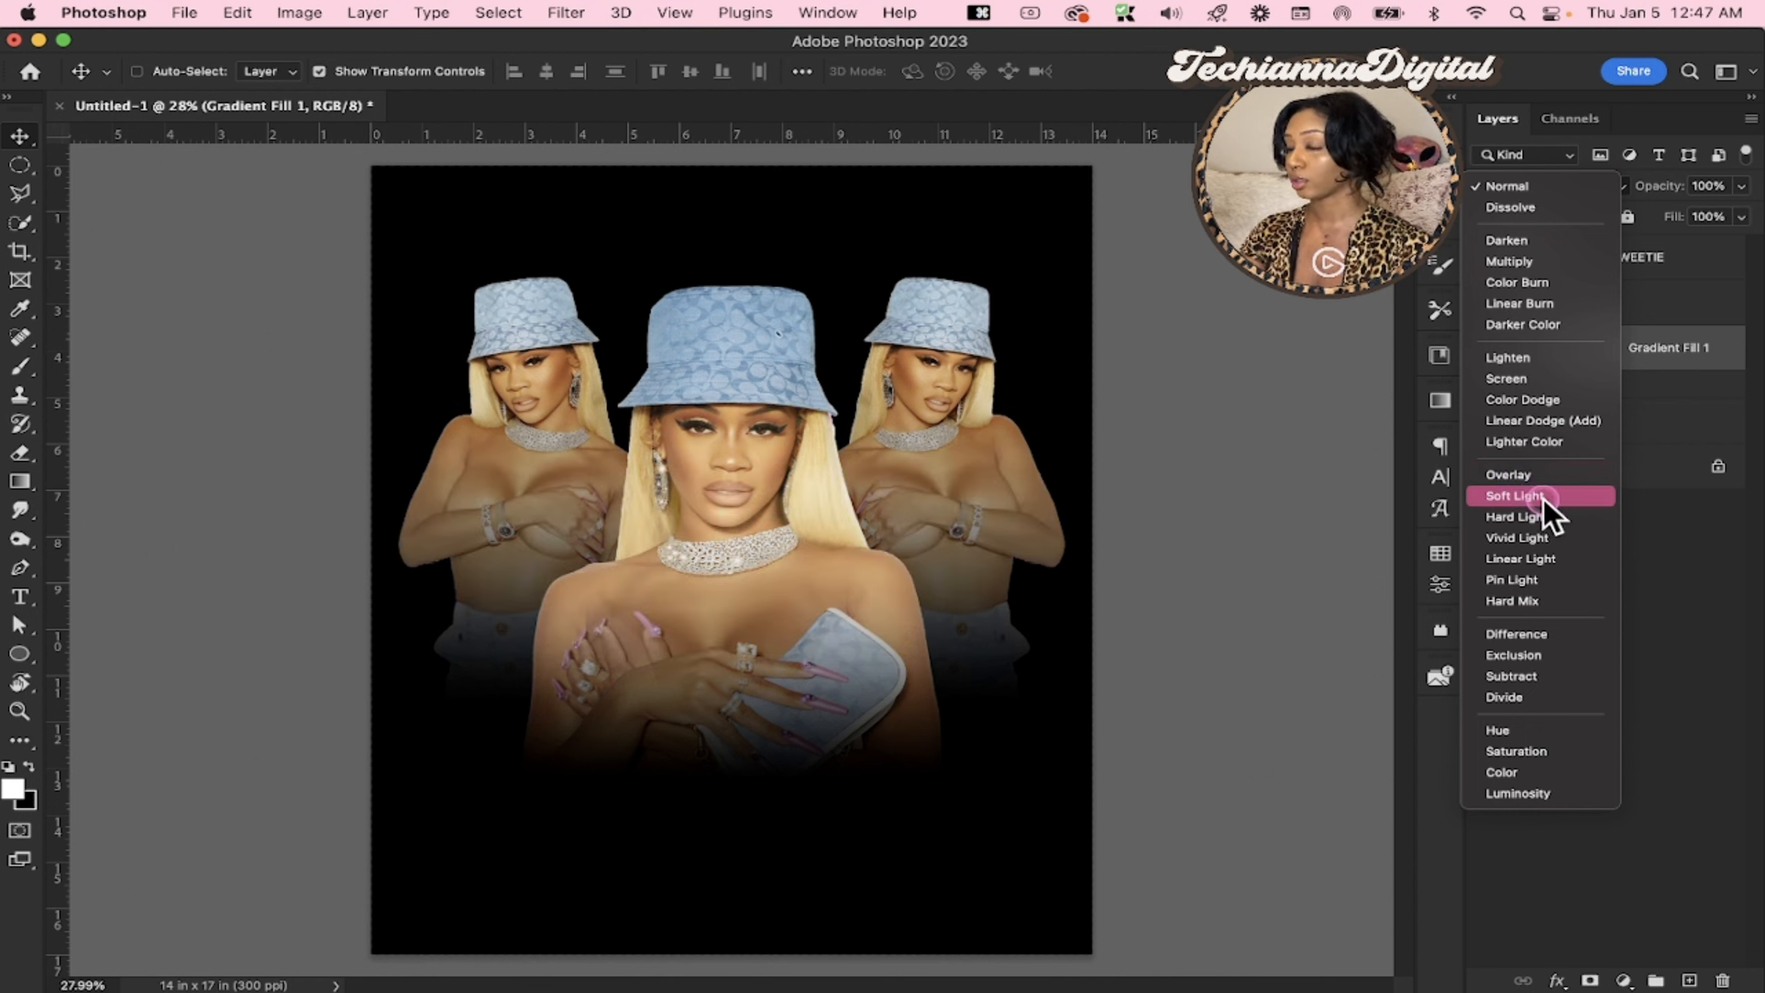
{"action": "left_click", "coordinate": [1543, 497]}
{"action": "left_click", "coordinate": [1487, 351]}
{"action": "left_click", "coordinate": [1487, 350]}
{"action": "left_click", "coordinate": [1487, 351]}
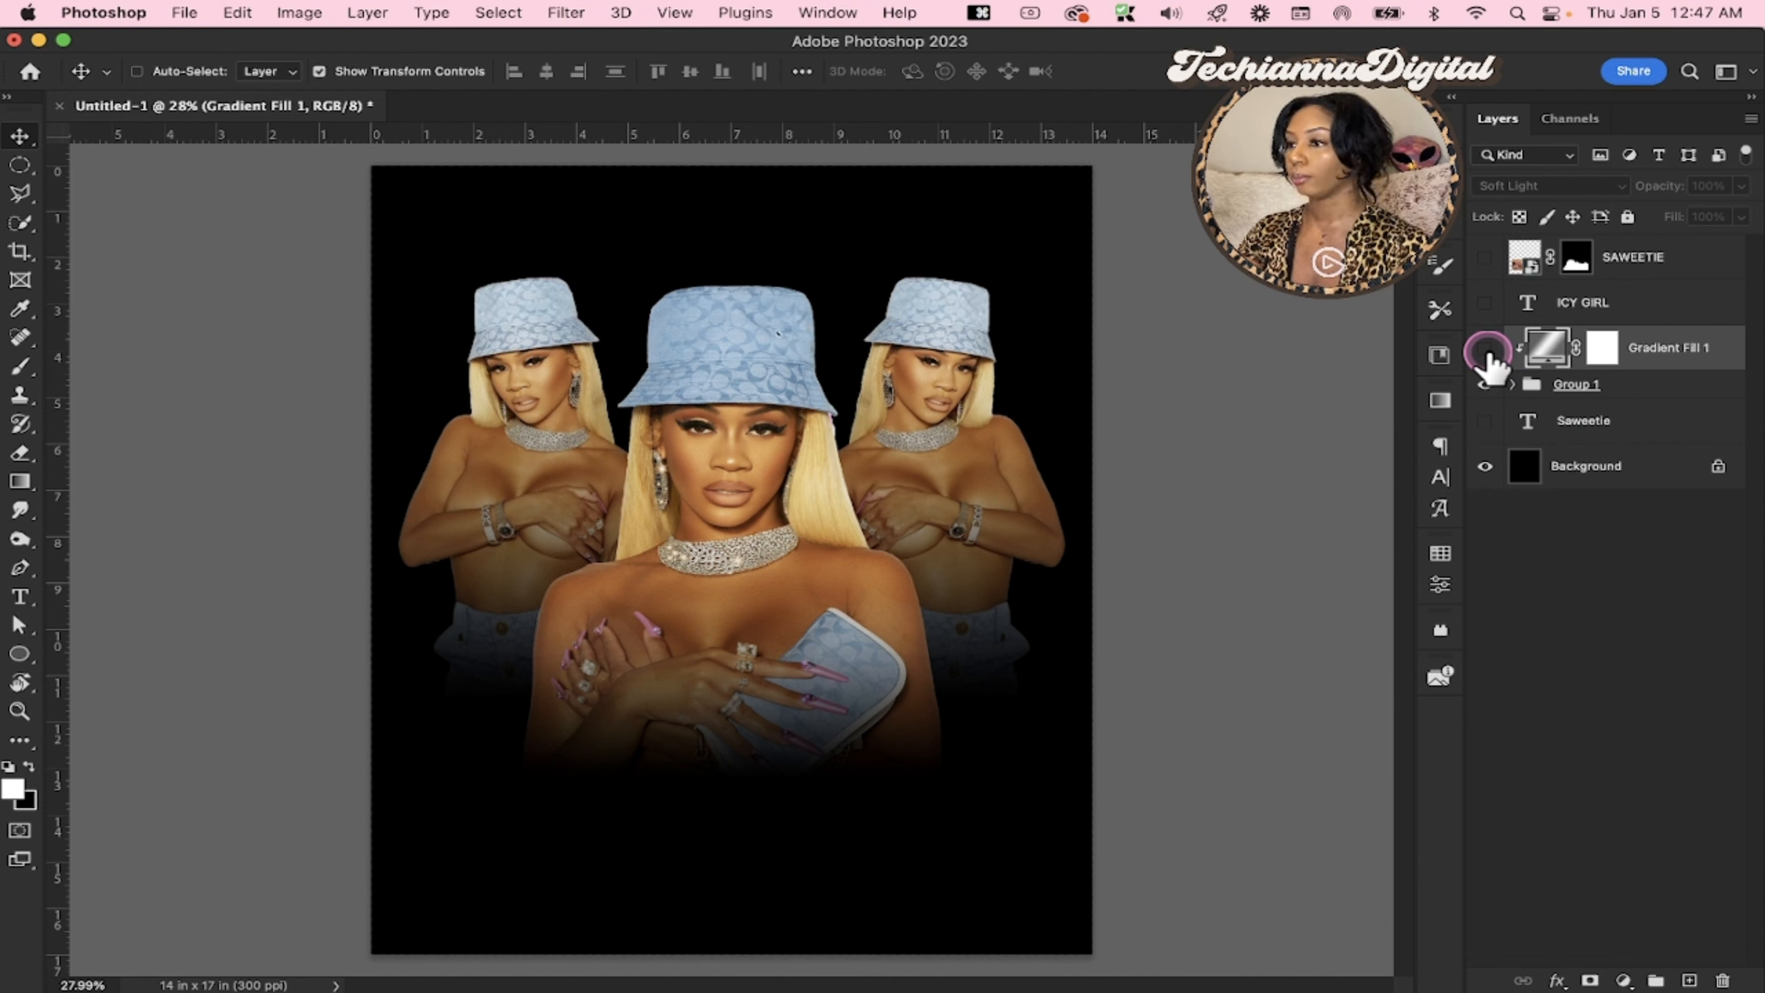
{"action": "left_click", "coordinate": [1487, 351]}
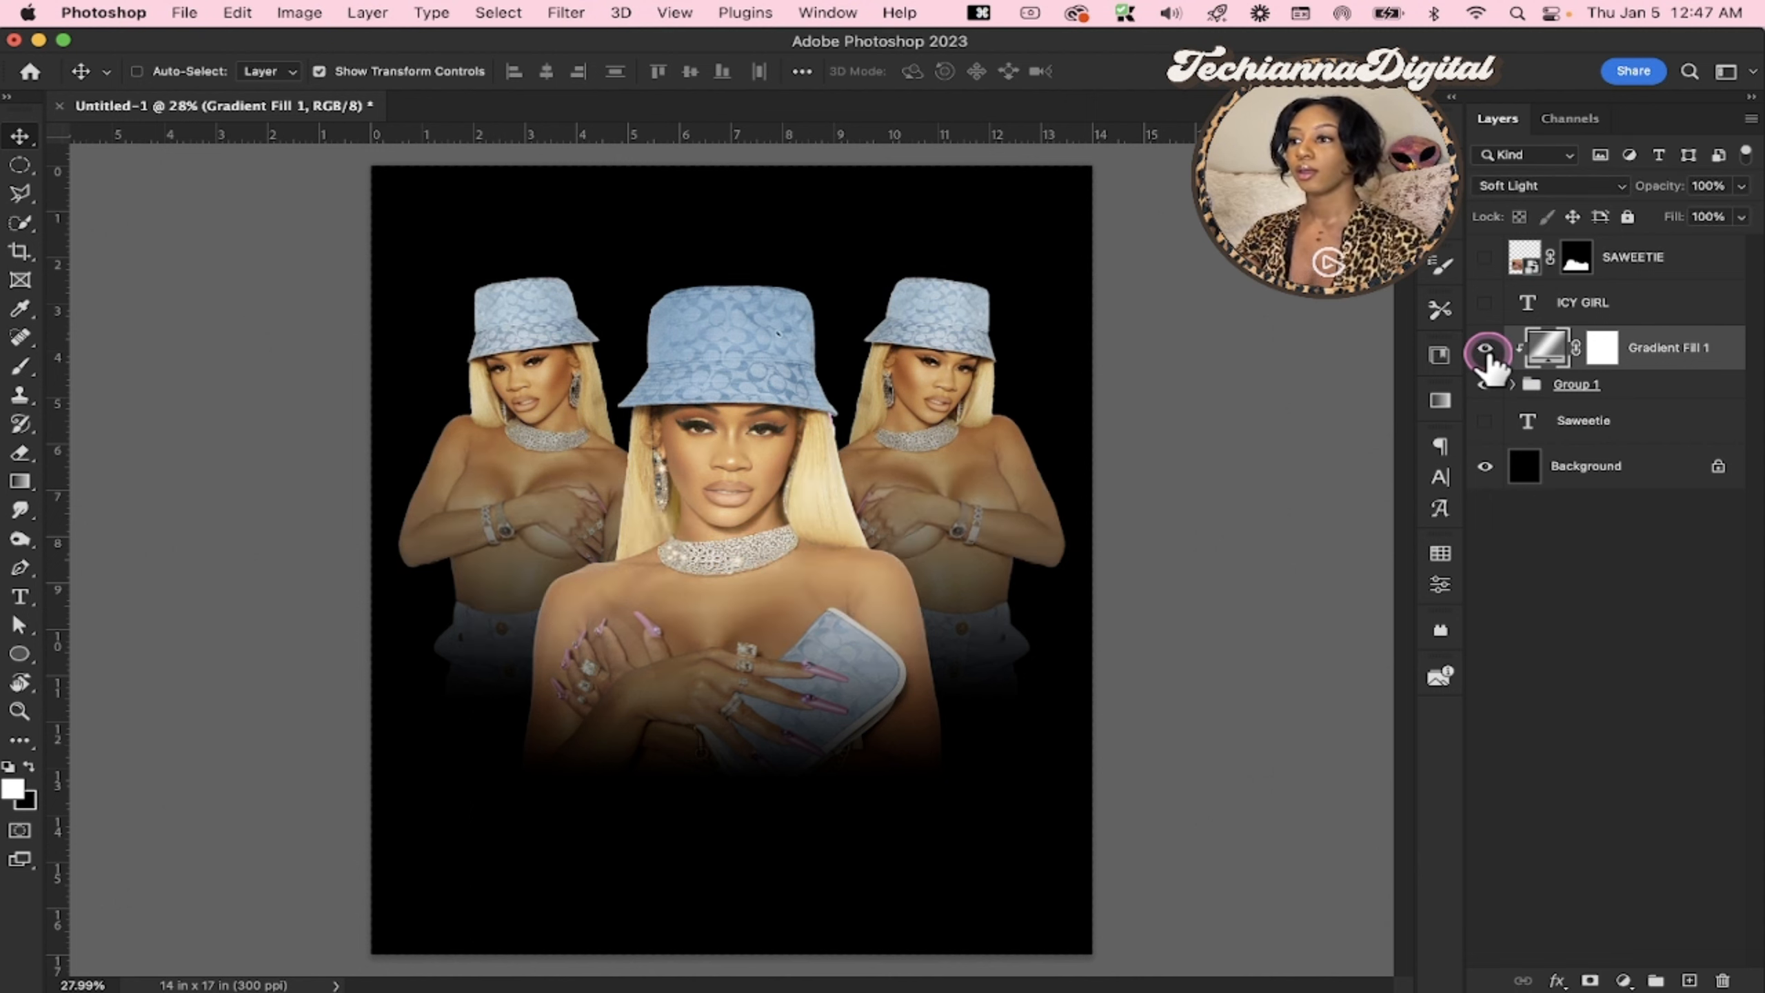
Try the Hue blend mode on the gradient fill layer and inspect the central portrait up close
{"action": "left_click", "coordinate": [1512, 186]}
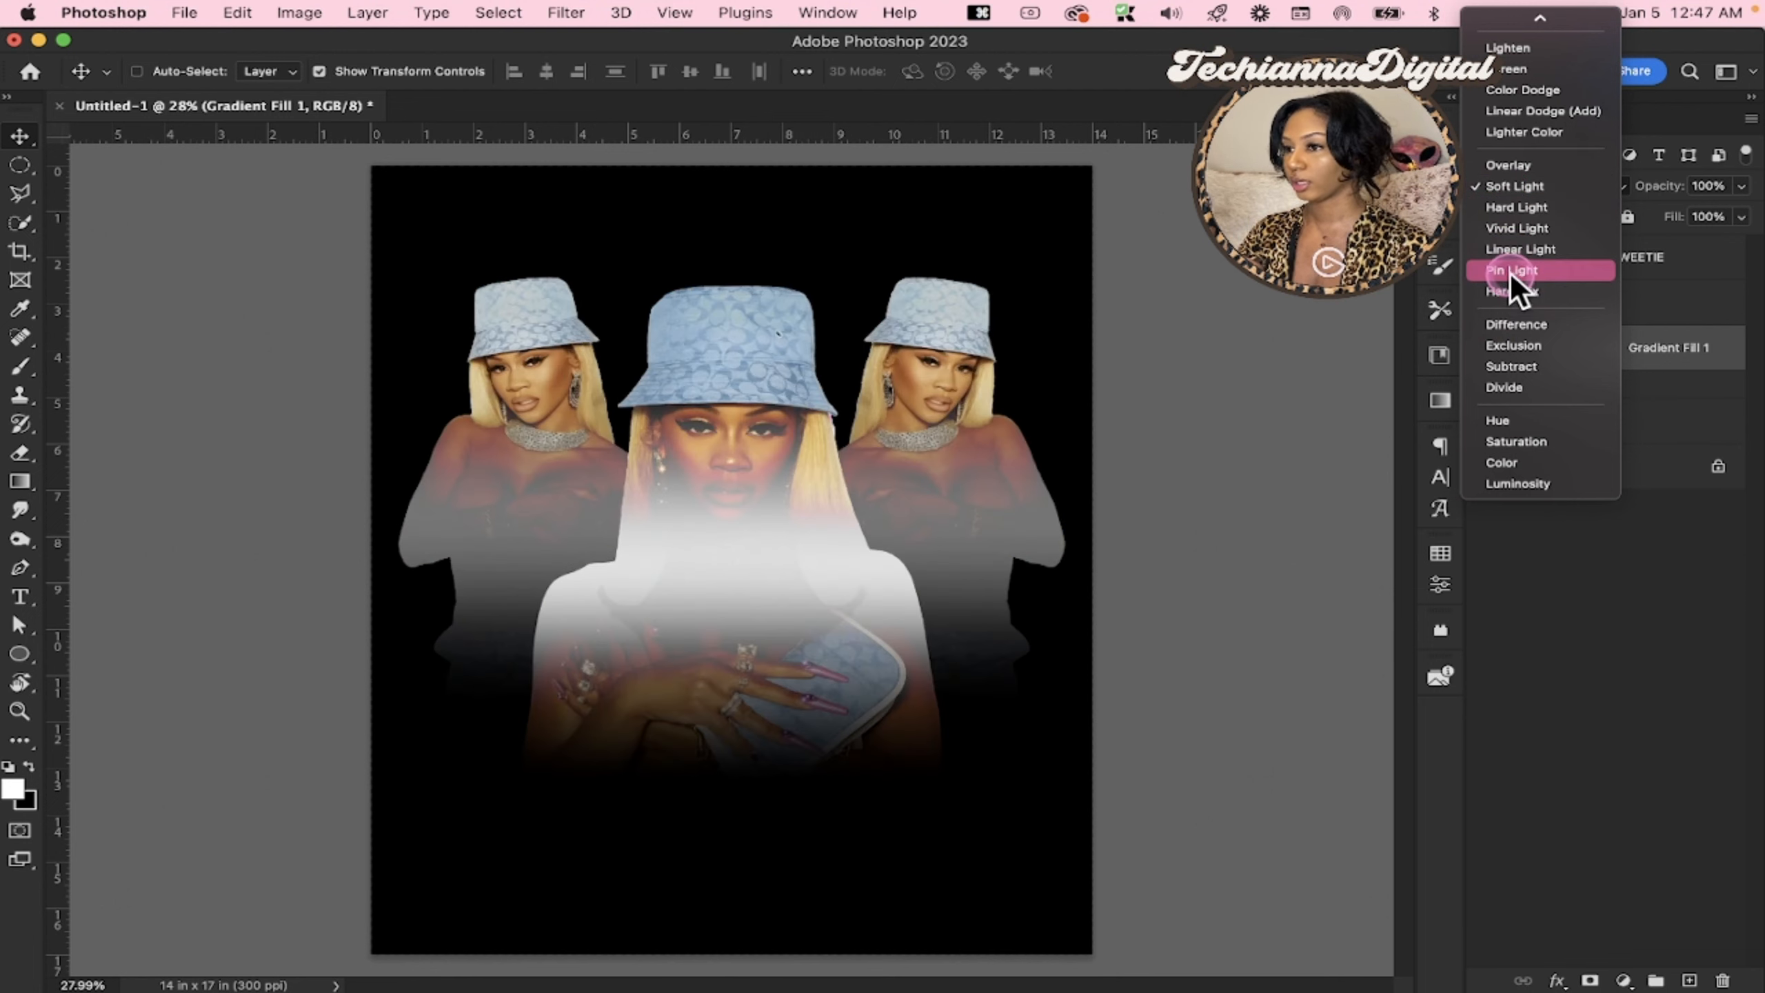
{"action": "left_click", "coordinate": [1509, 425]}
{"action": "key", "text": "z"}
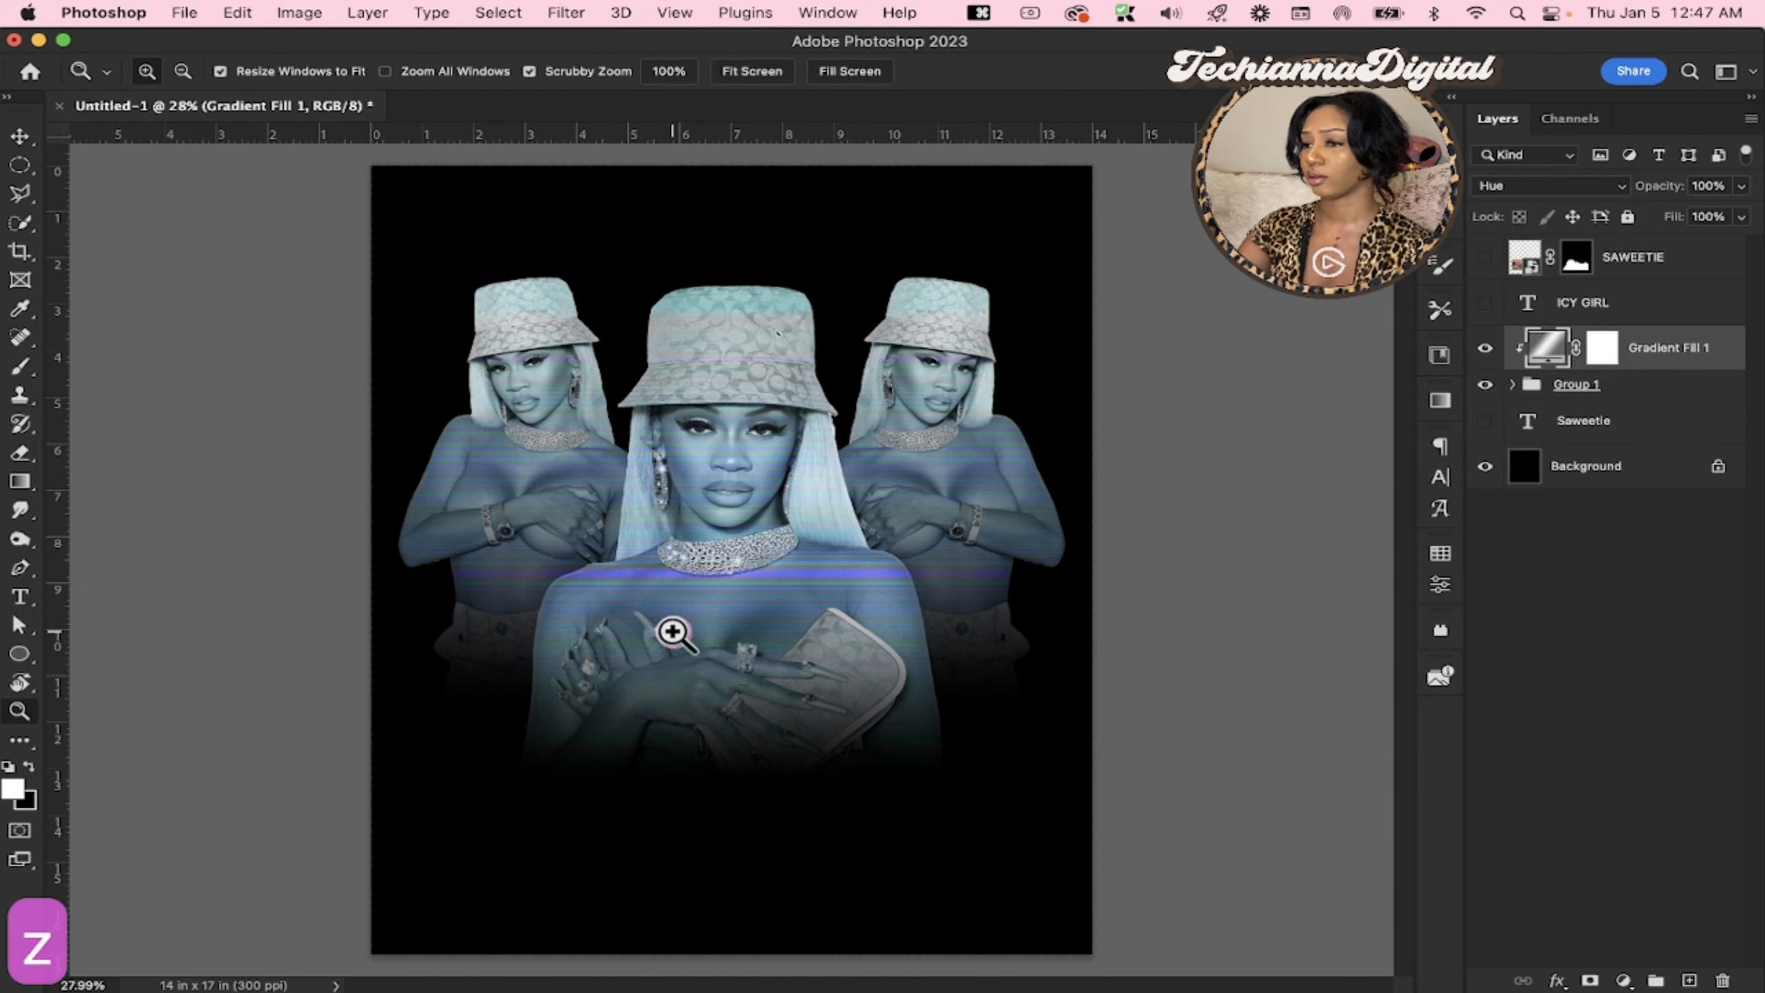
{"action": "left_click", "coordinate": [672, 631]}
{"action": "left_click", "coordinate": [673, 631]}
{"action": "left_click", "coordinate": [673, 632]}
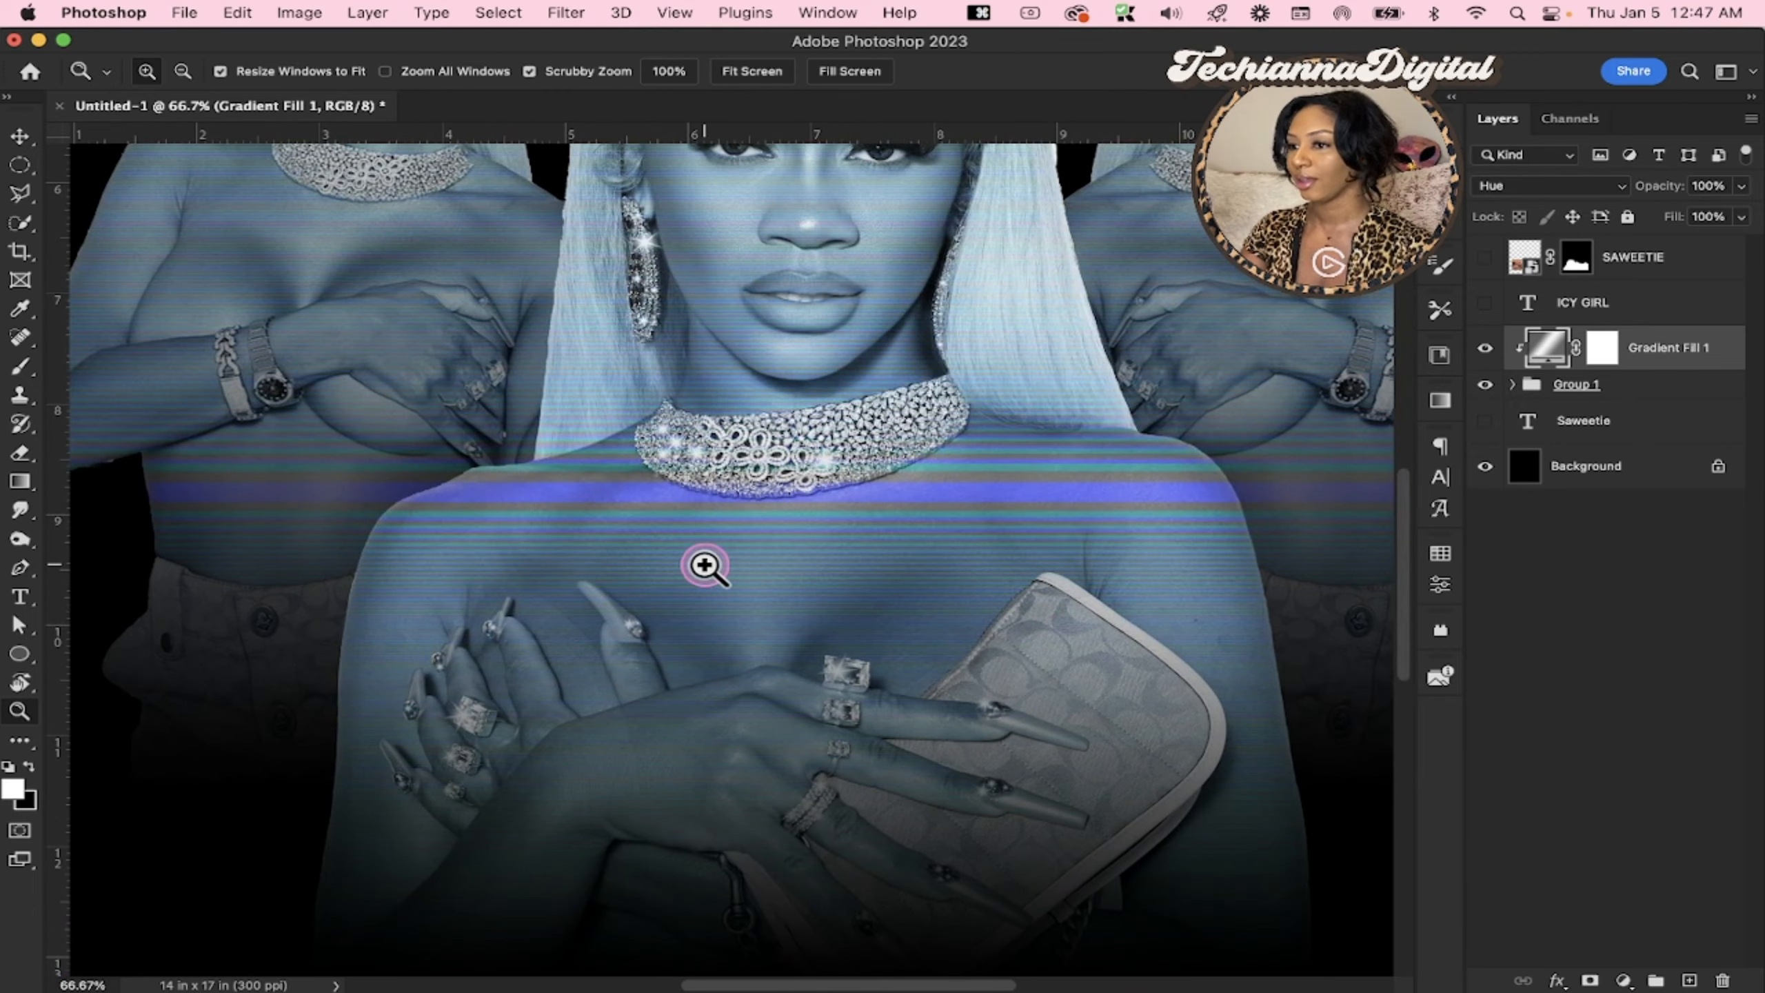
{"action": "scroll", "coordinate": [705, 566], "scroll_direction": "up", "scroll_amount": 5}
{"action": "key", "text": "super+0"}
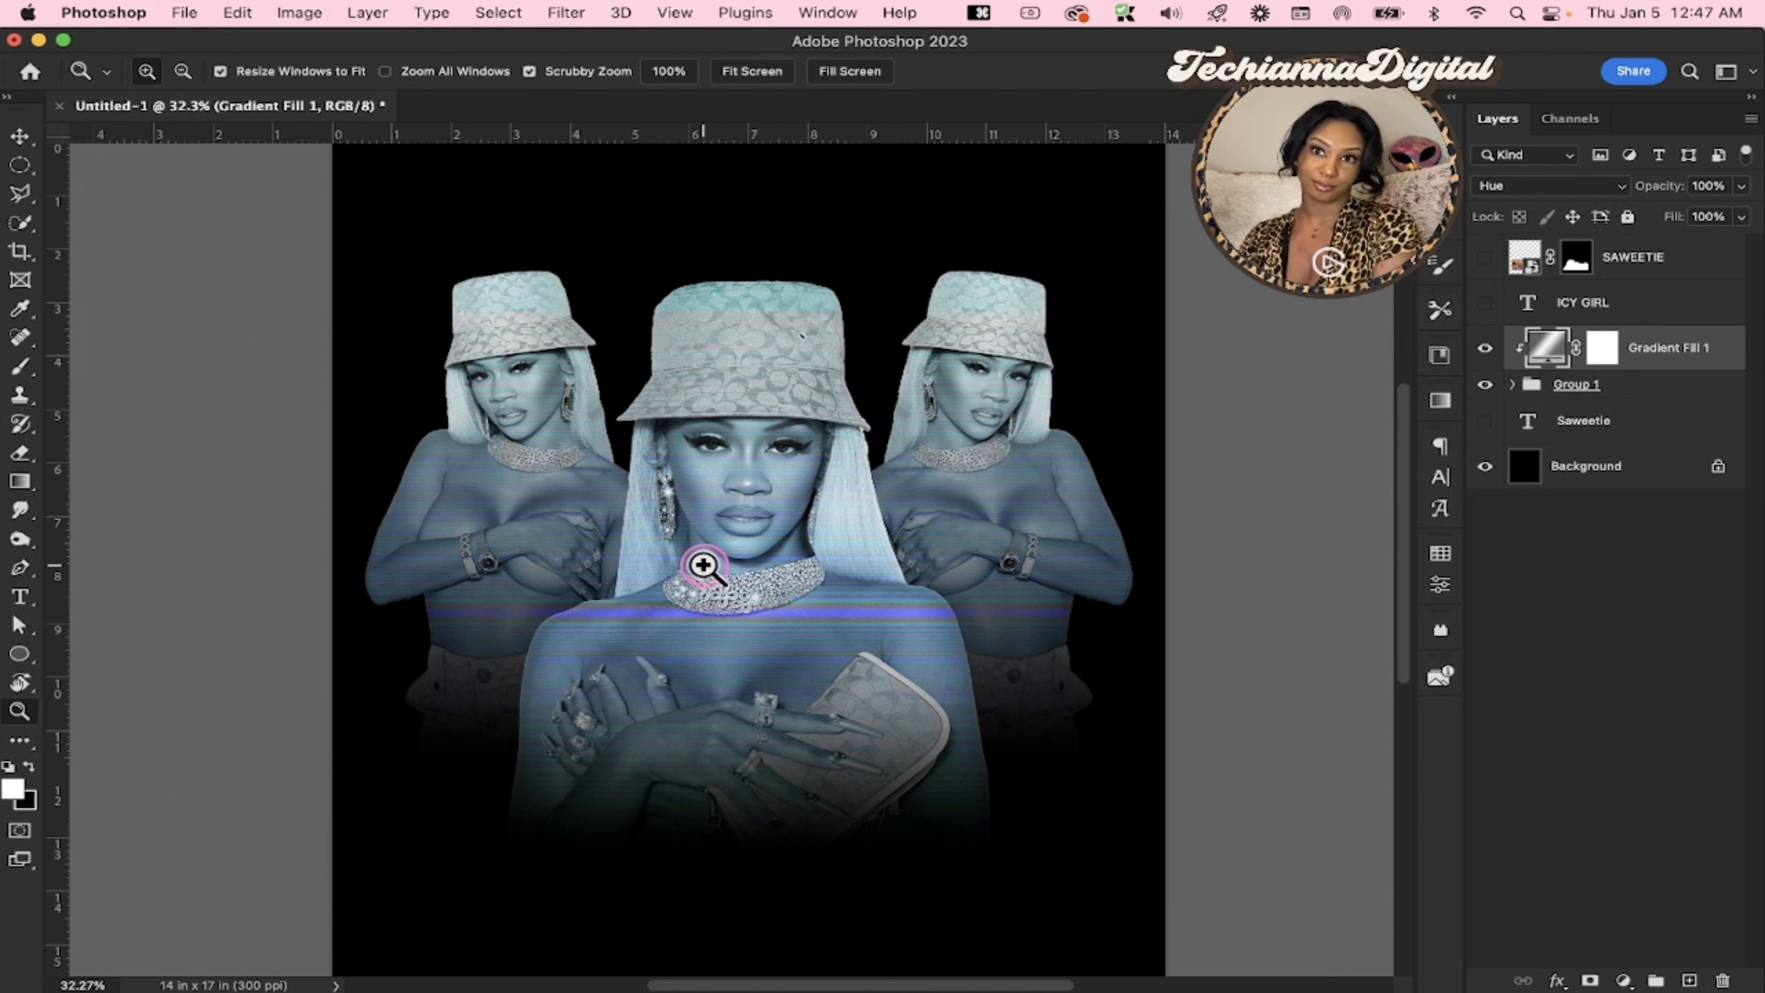
Preview Saturation for the gradient fill, return it to Soft Light, and check the layer's visibility
{"action": "left_click", "coordinate": [1549, 191]}
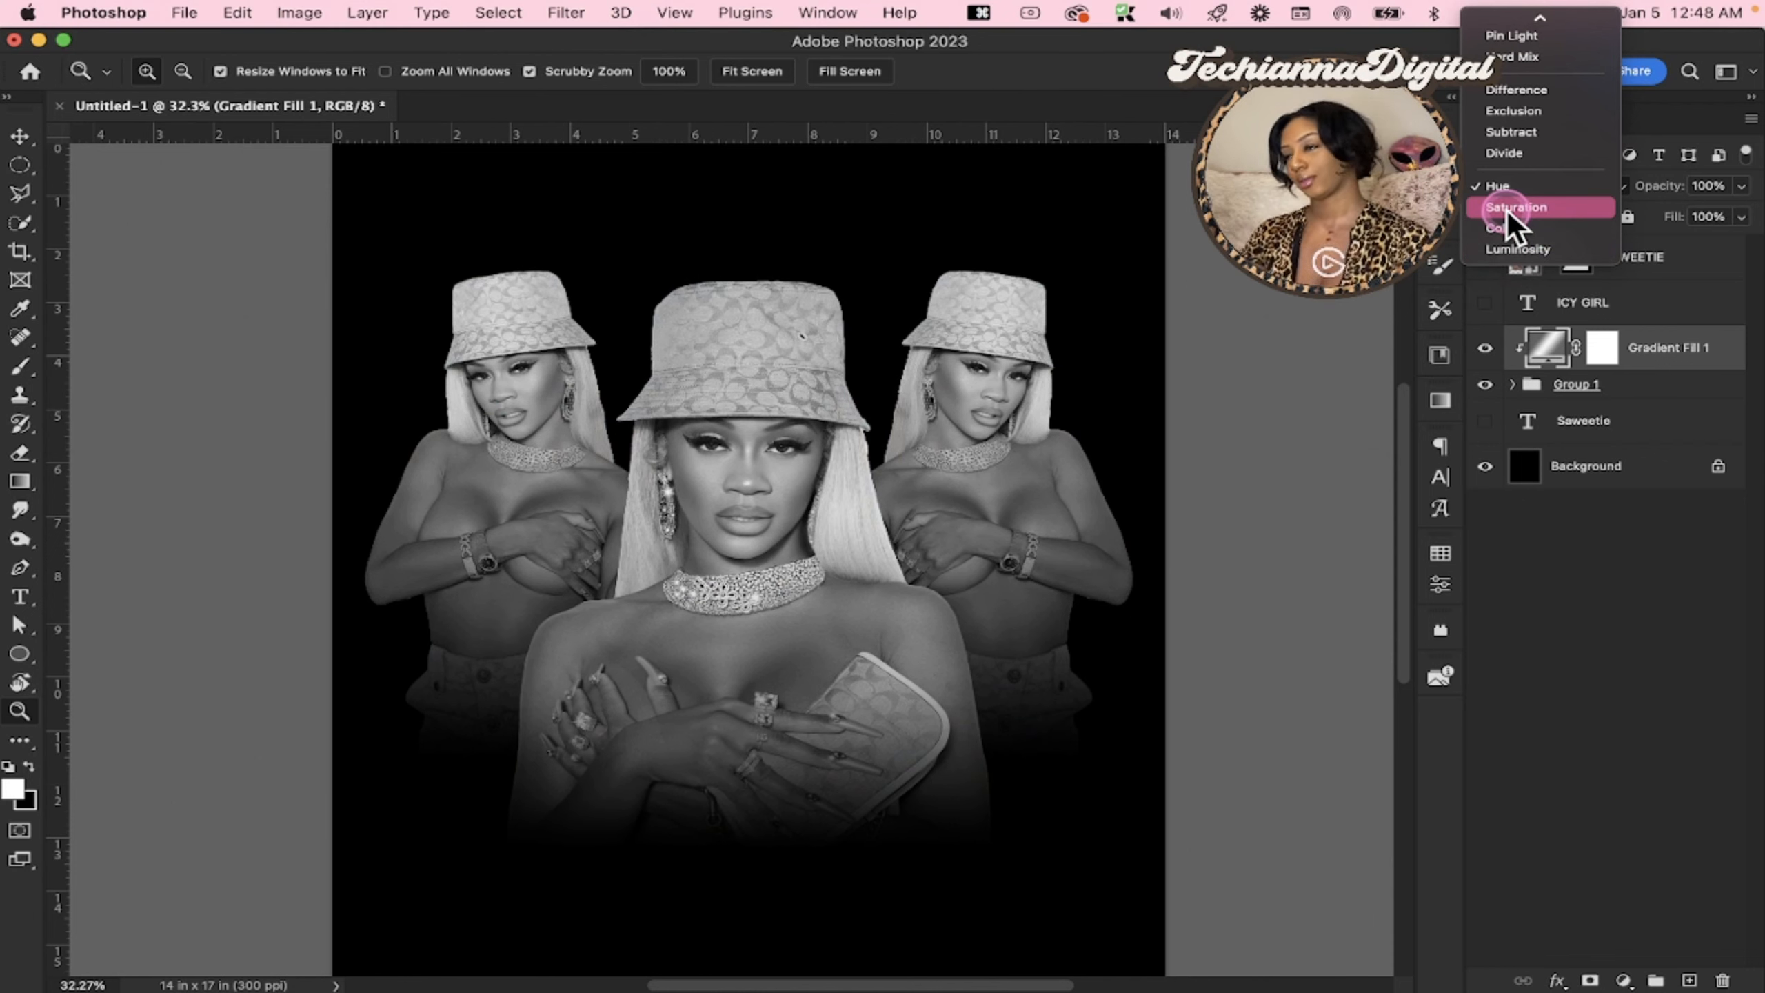
{"action": "scroll", "coordinate": [1507, 210], "scroll_direction": "up", "scroll_amount": 5}
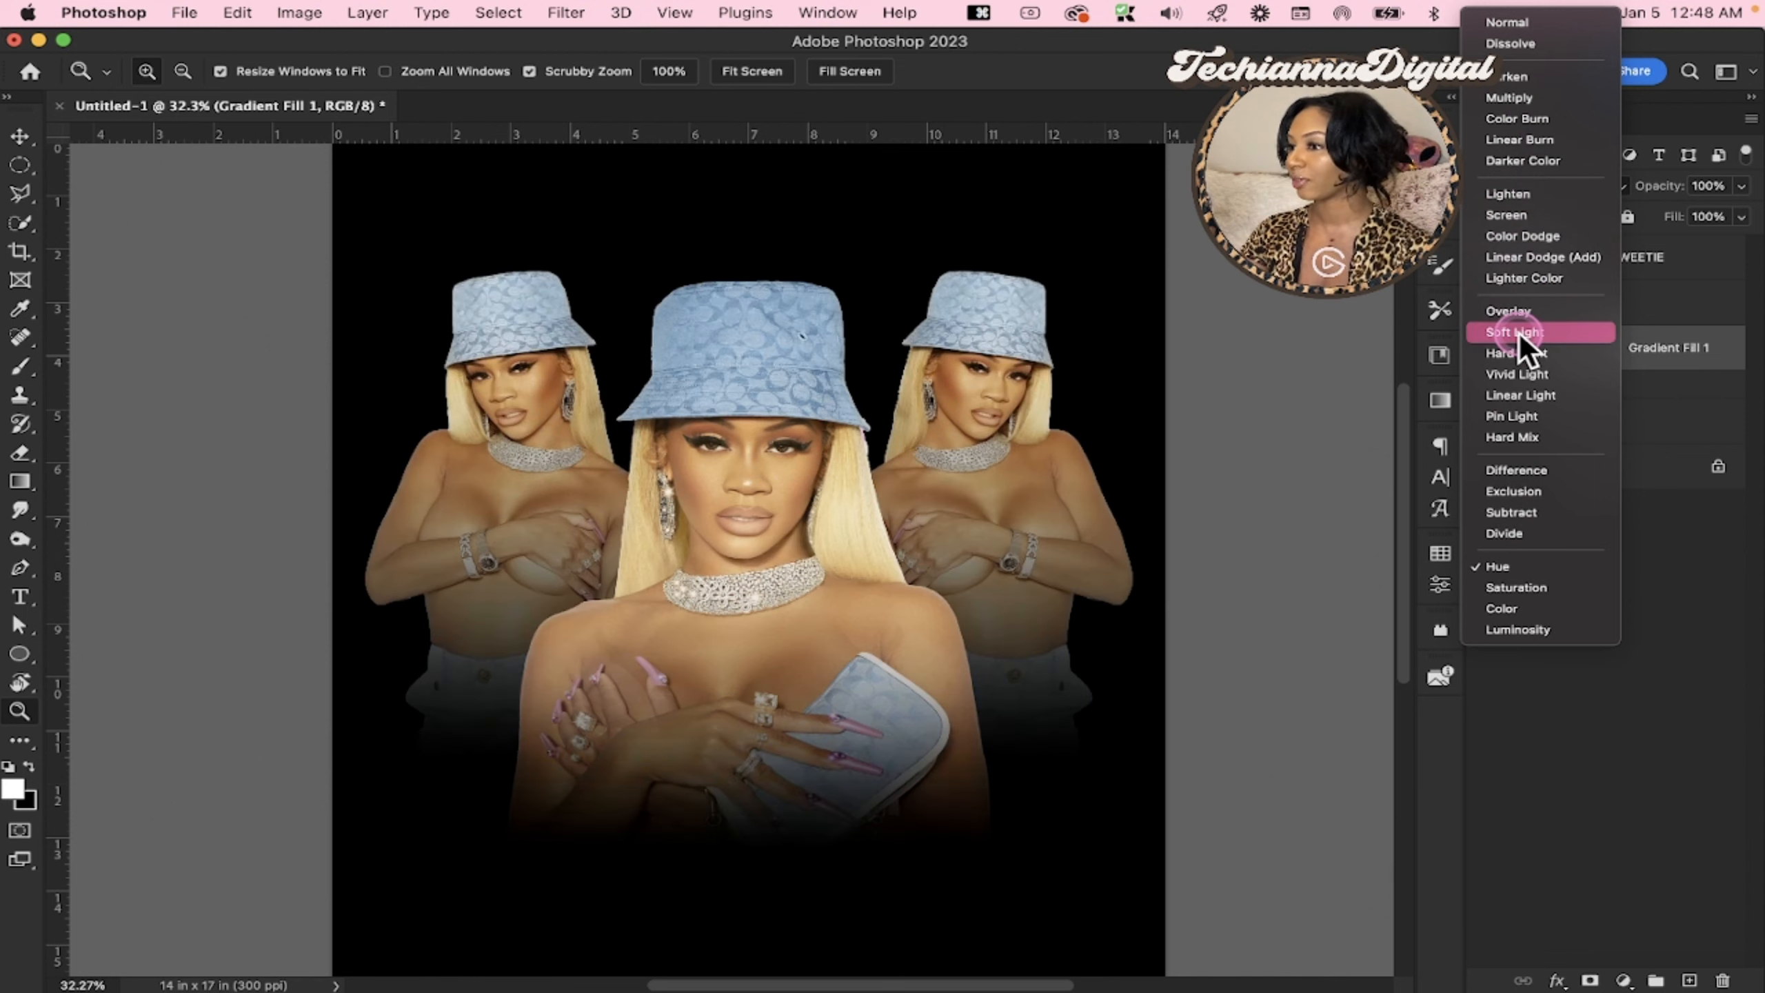
{"action": "left_click", "coordinate": [1520, 332]}
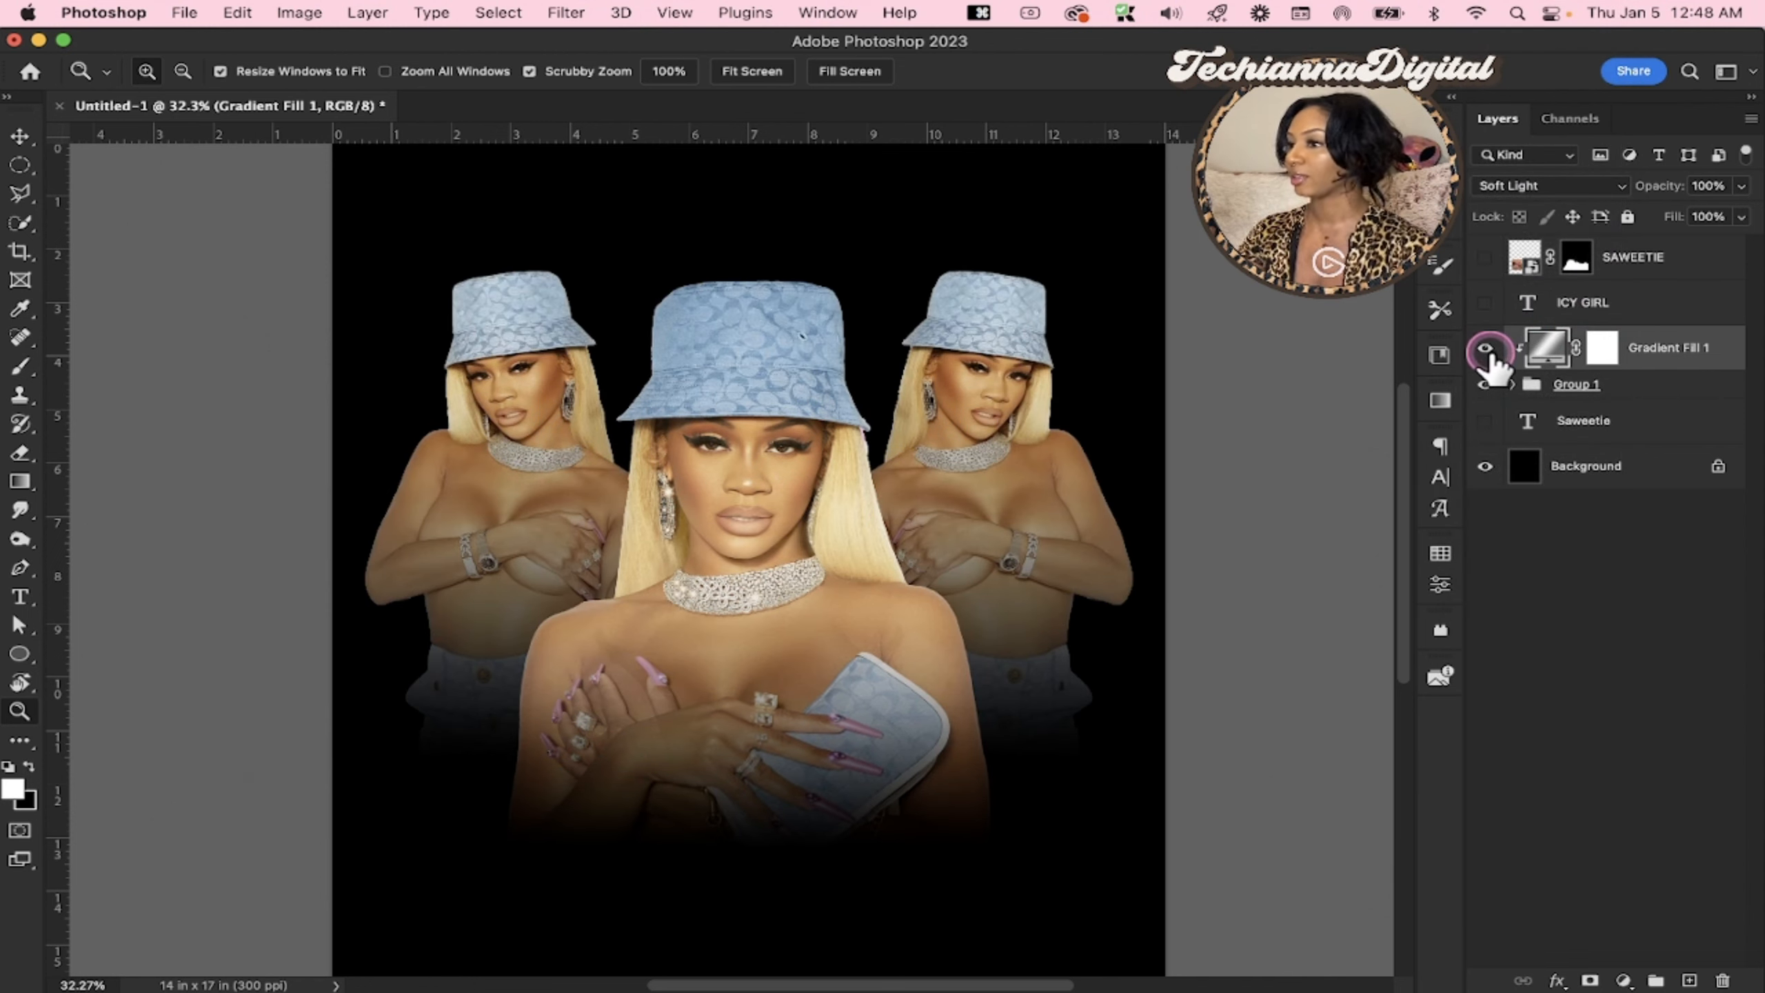
{"action": "left_click", "coordinate": [1485, 348]}
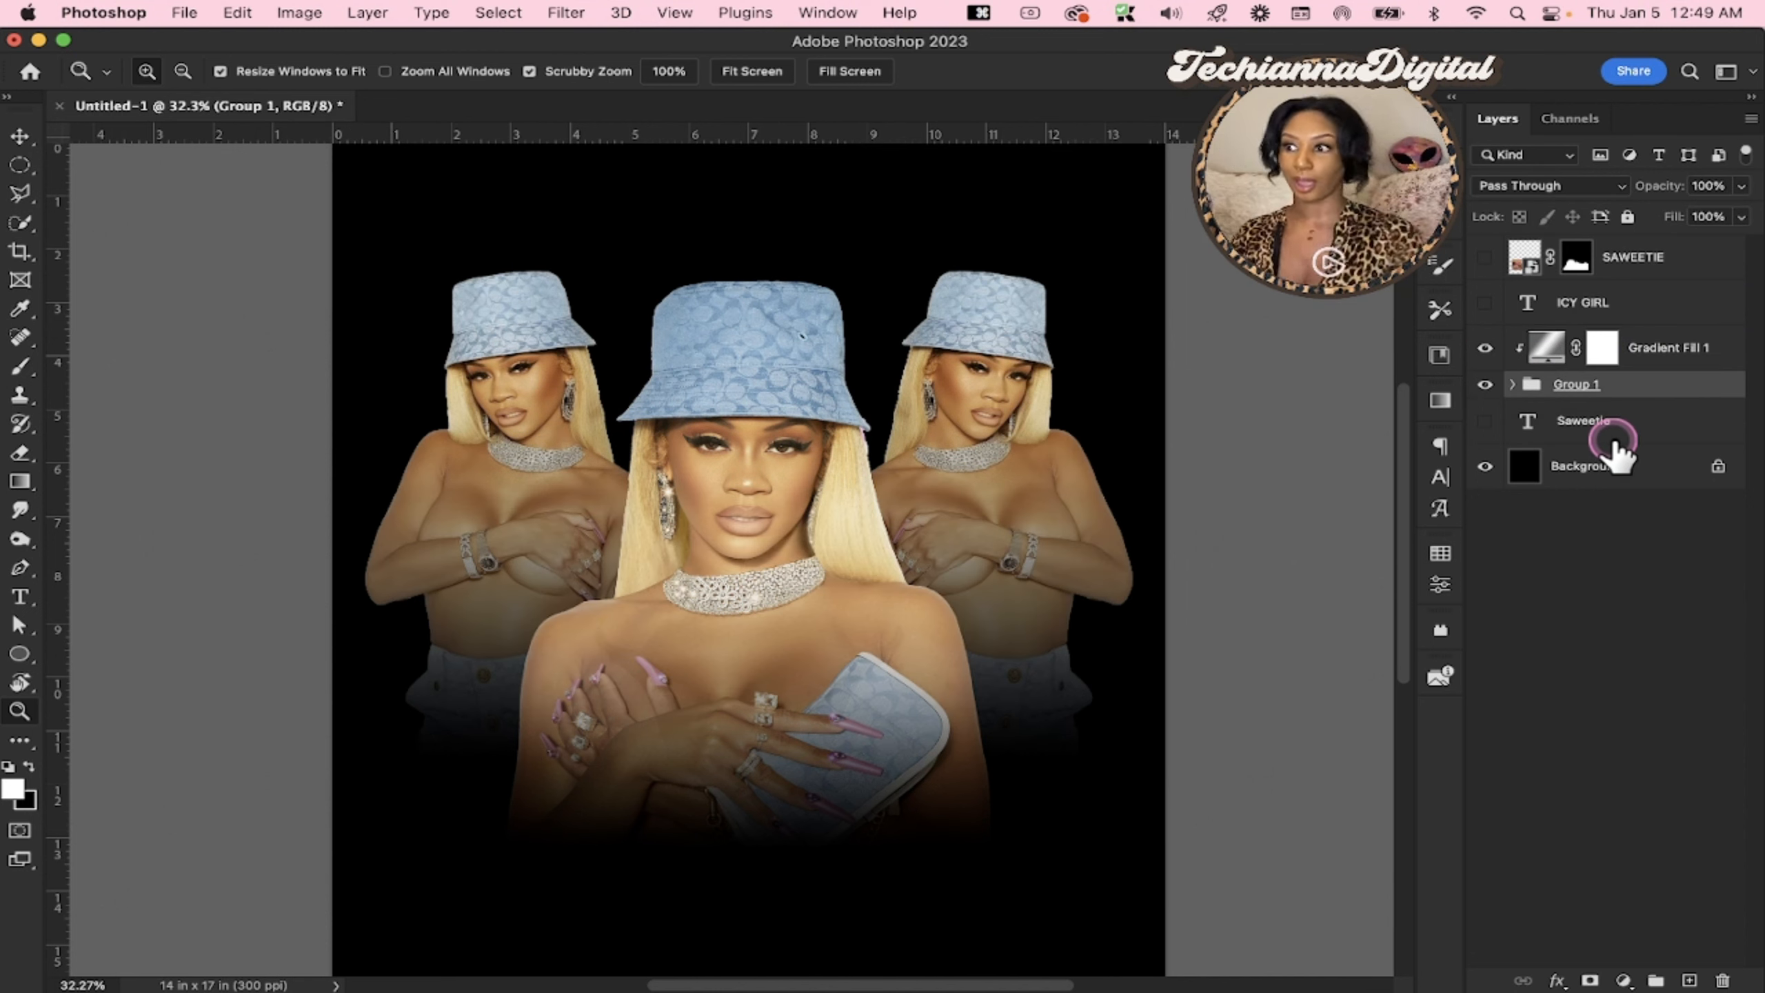
Expand Group 1 and place the diamond image 02.png from the Saweetie folder in Finder into the Photoshop design
{"action": "left_click", "coordinate": [1591, 512]}
{"action": "left_click", "coordinate": [1514, 389]}
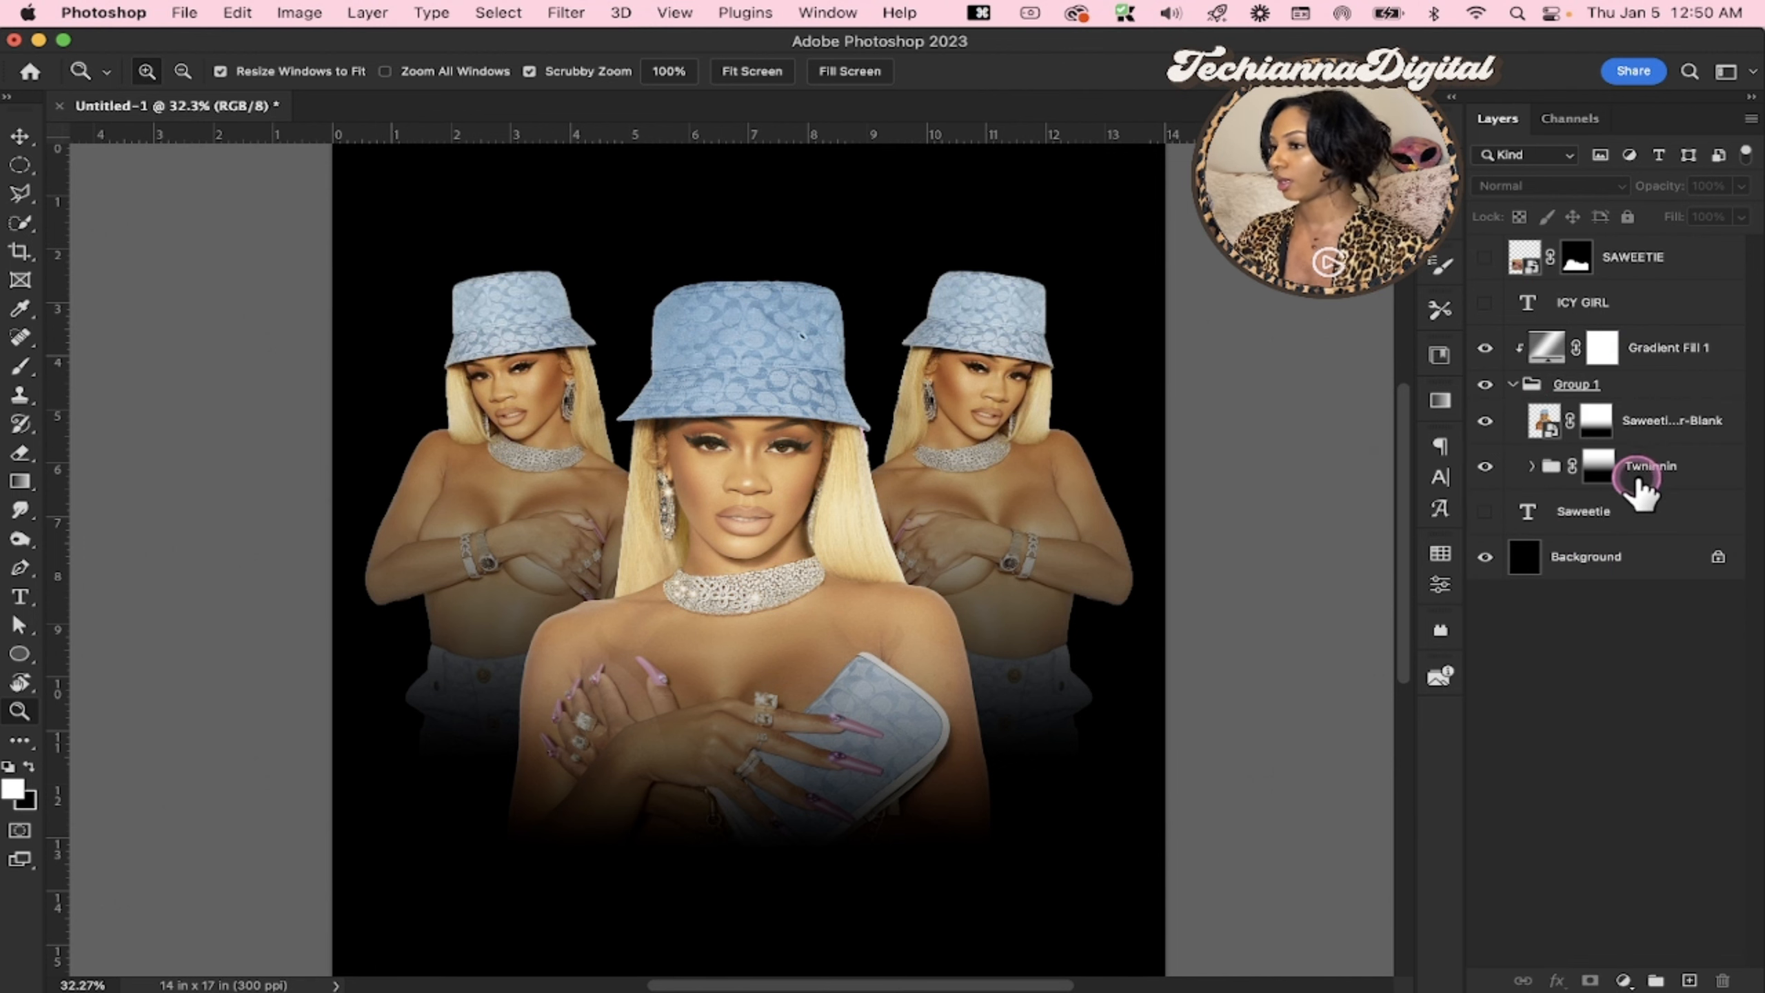
{"action": "left_click_drag", "start_coordinate": [1756, 529], "coordinate": [1667, 530]}
{"action": "left_click", "coordinate": [1709, 518]}
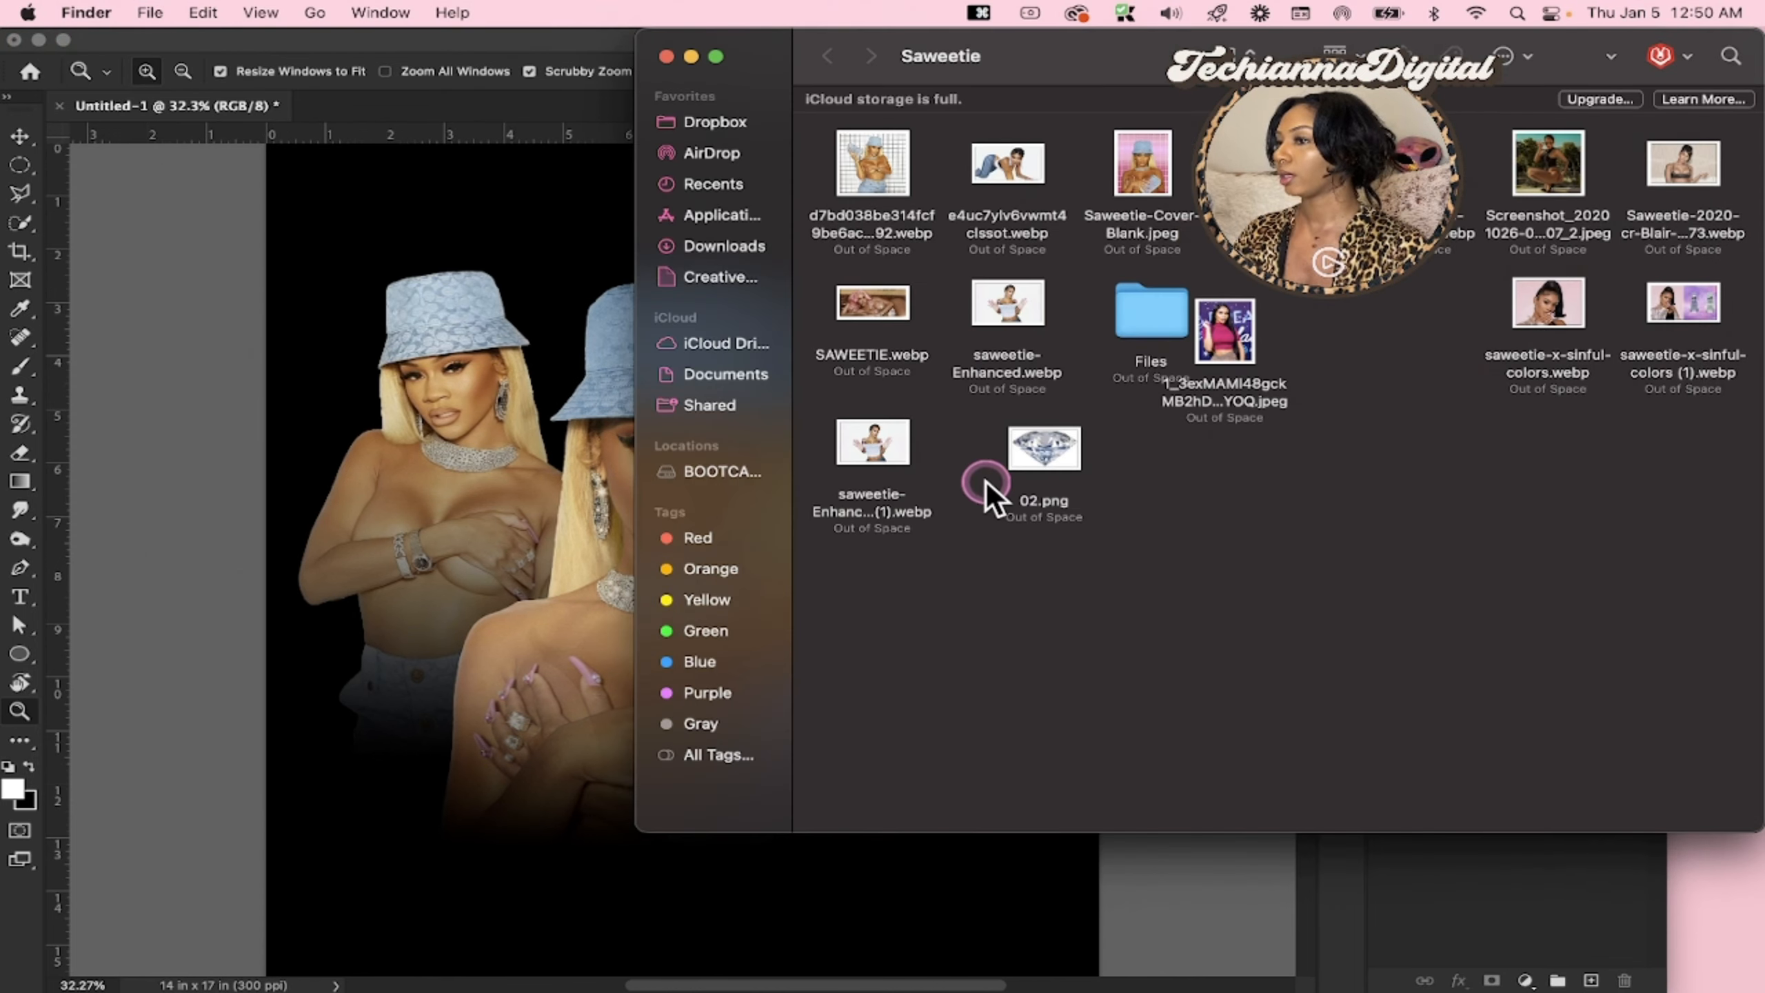
{"action": "left_click_drag", "start_coordinate": [986, 493], "coordinate": [493, 732]}
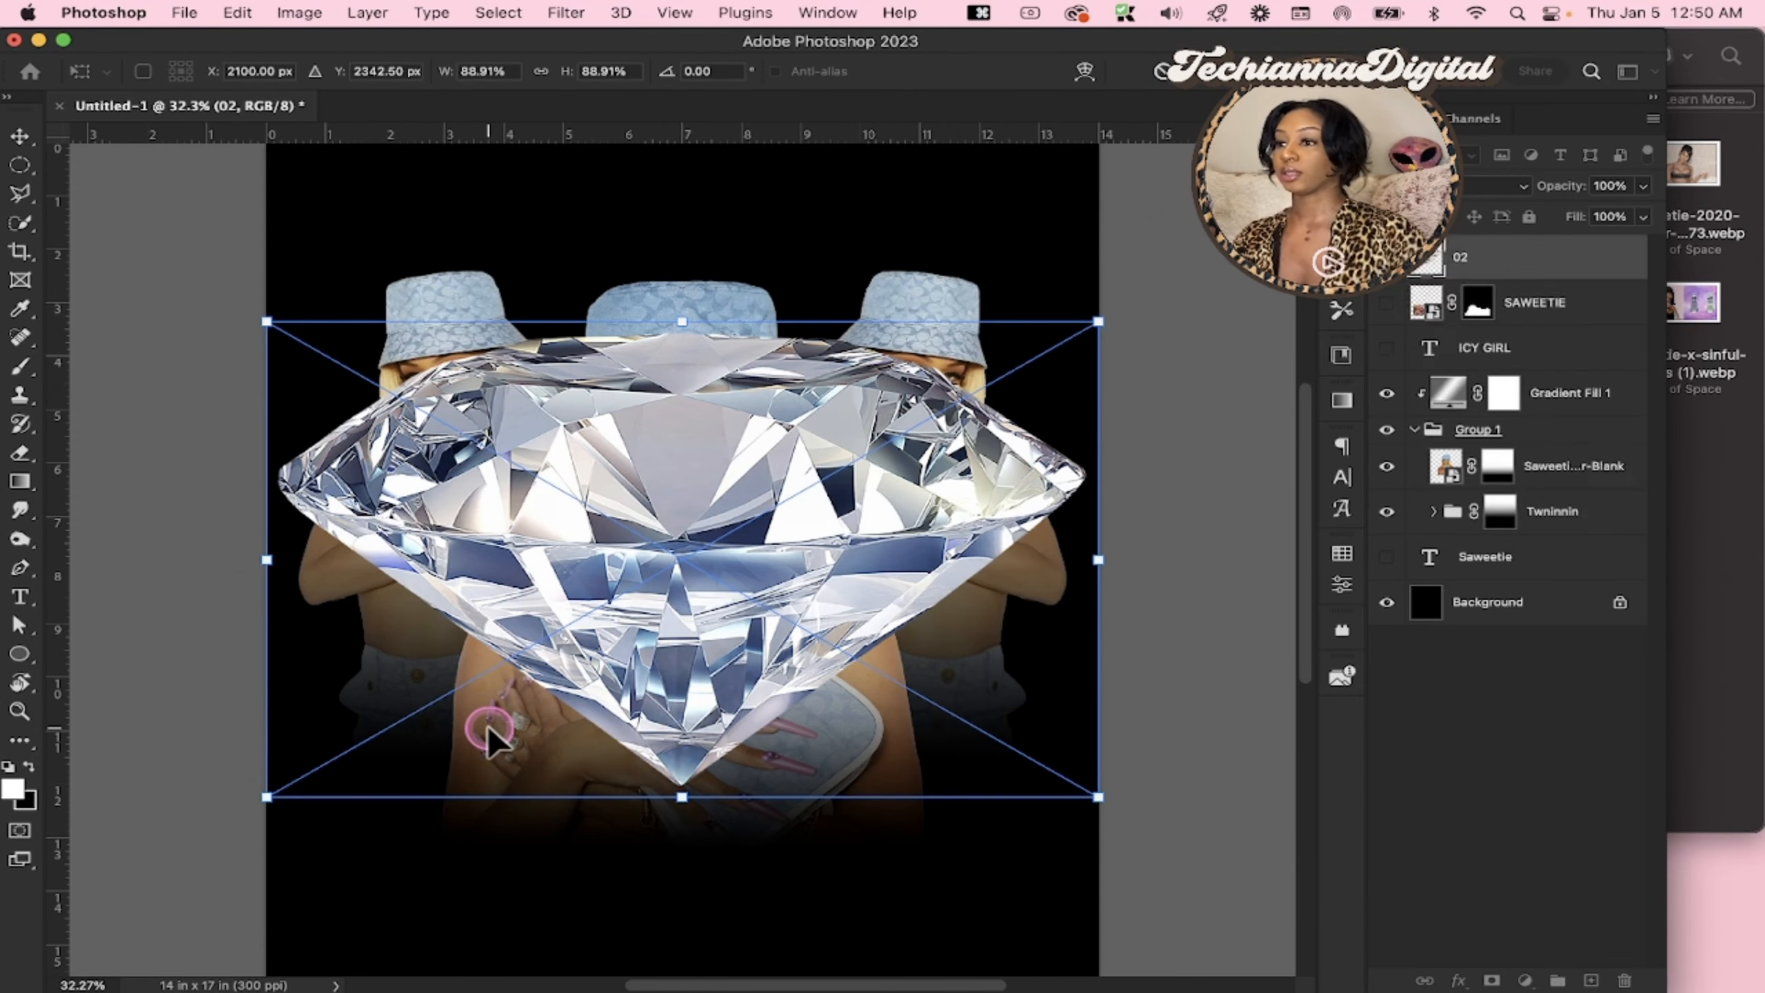
{"action": "key", "text": "Return"}
Scale the diamond to 25.90%, rotate it to about -18°, and position it beside the central portrait near the canvas's left edge
{"action": "key", "text": "v"}
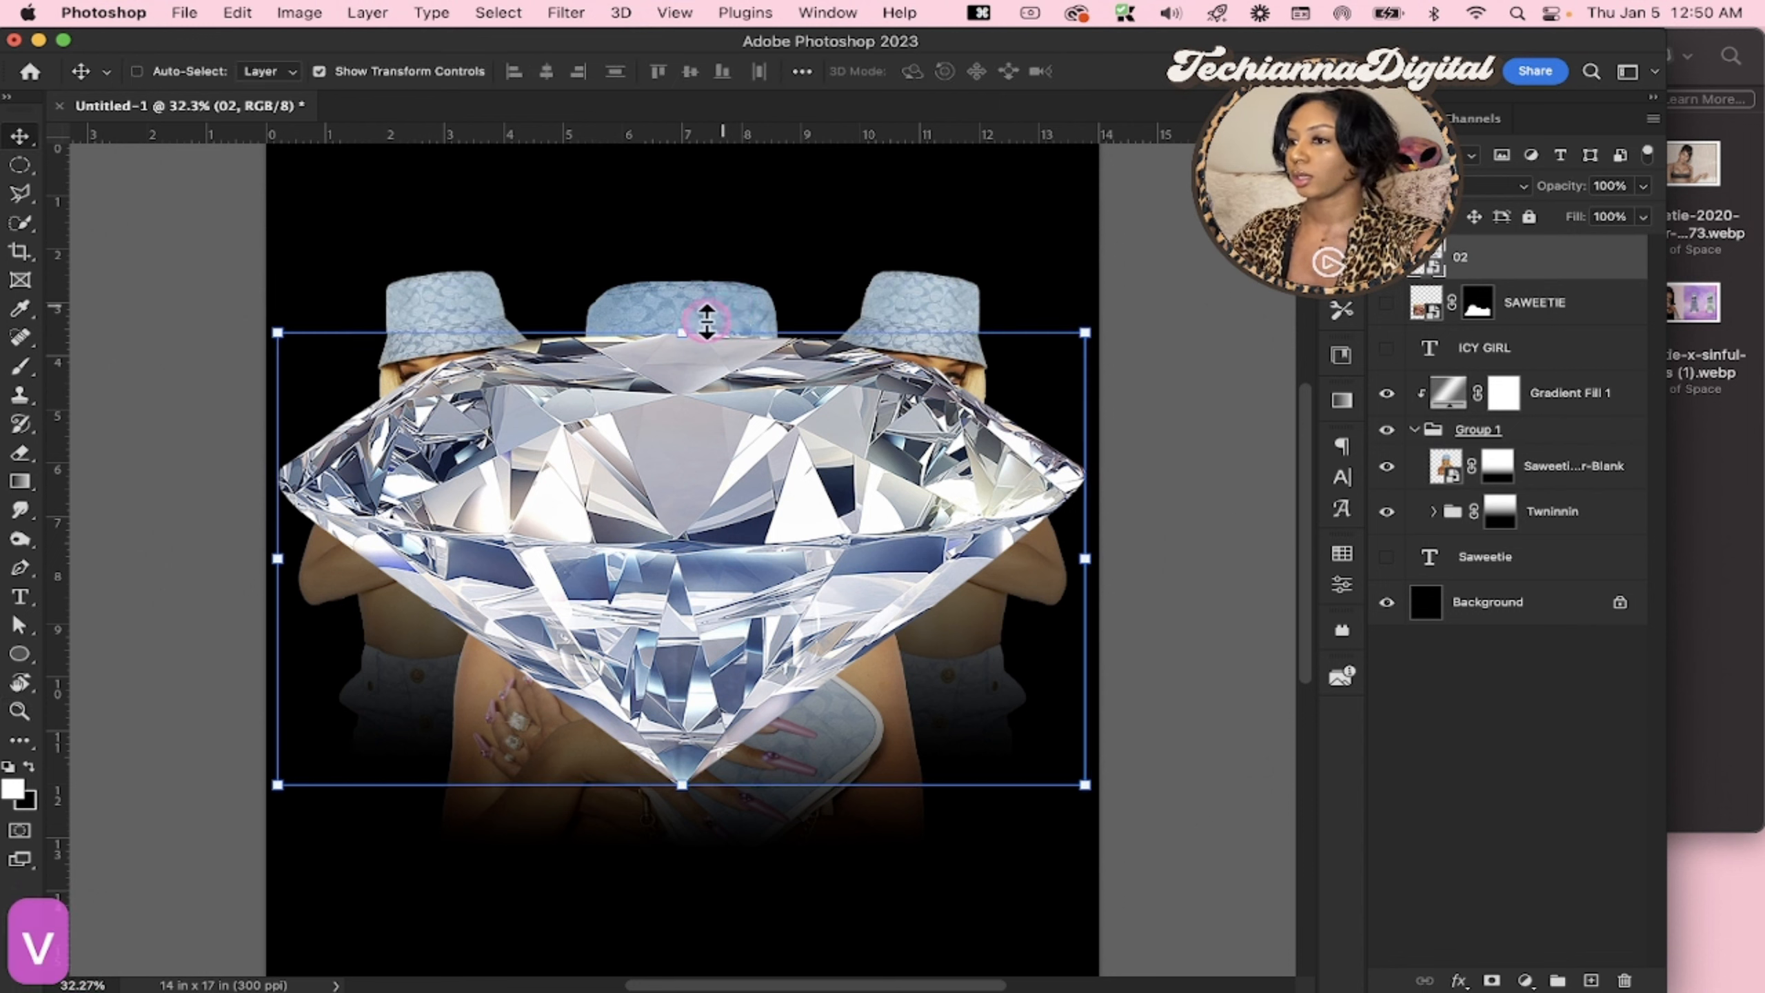
{"action": "left_click_drag", "start_coordinate": [706, 320], "coordinate": [497, 610]}
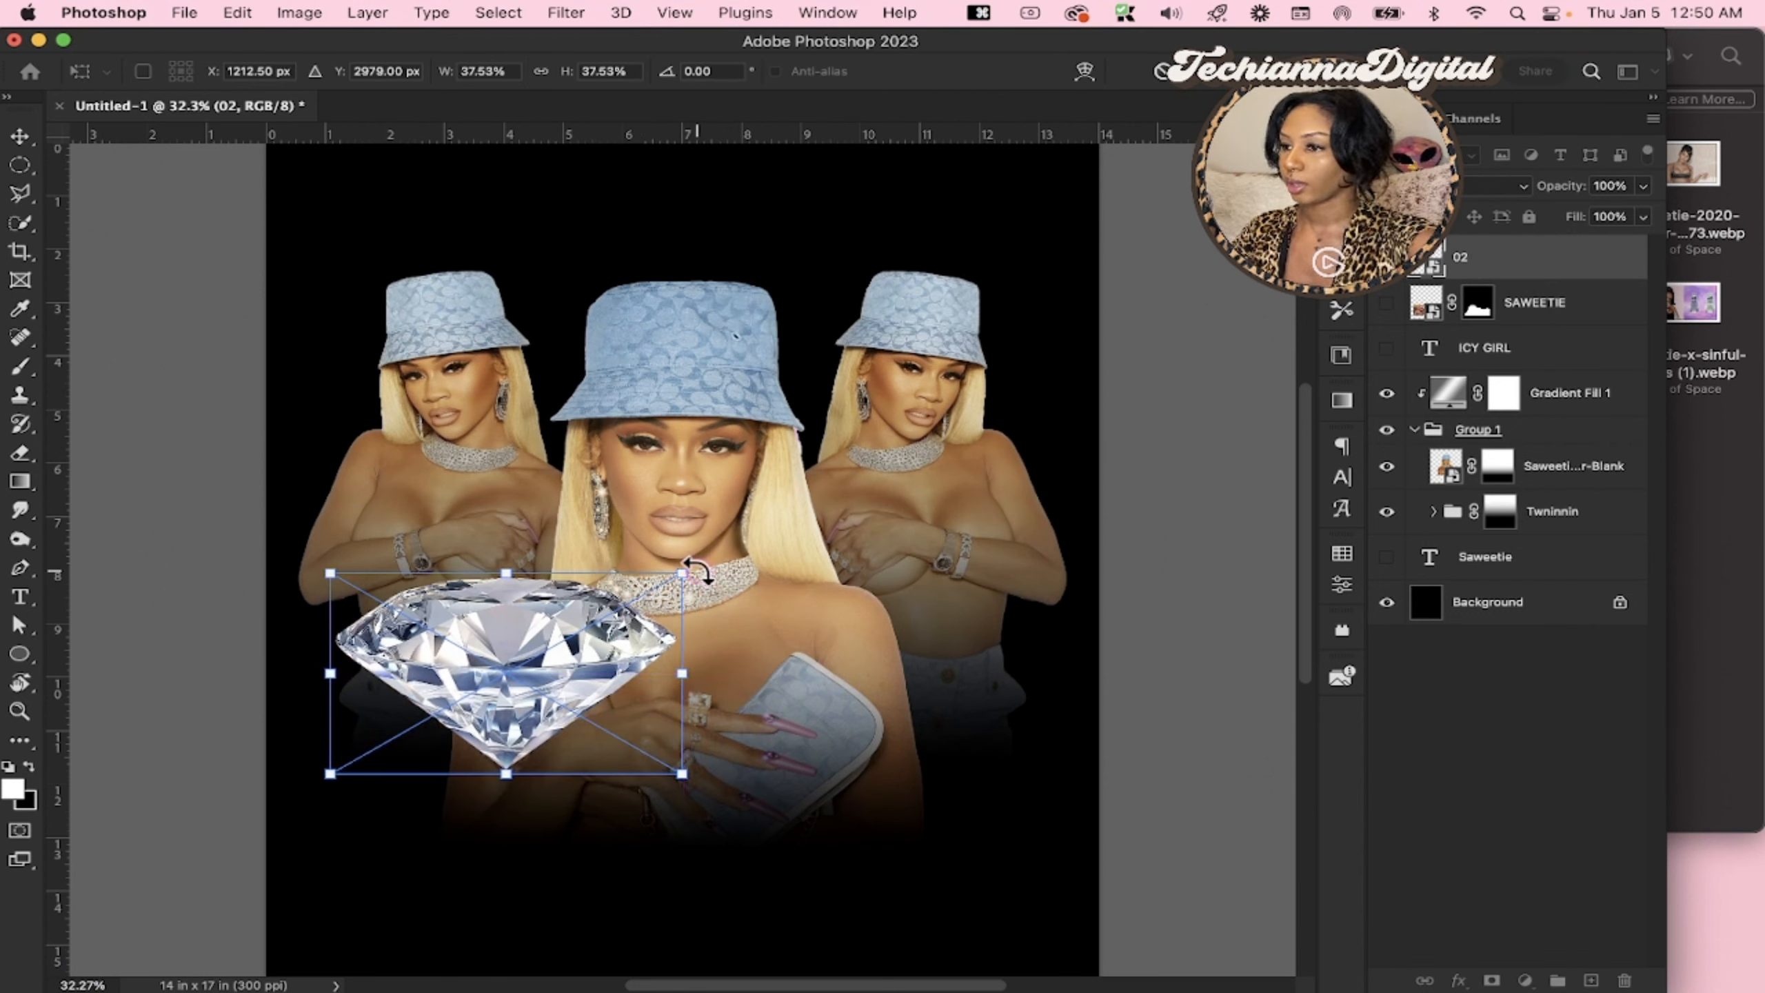
{"action": "left_click_drag", "start_coordinate": [697, 570], "coordinate": [685, 498]}
{"action": "left_click_drag", "start_coordinate": [705, 727], "coordinate": [379, 713]}
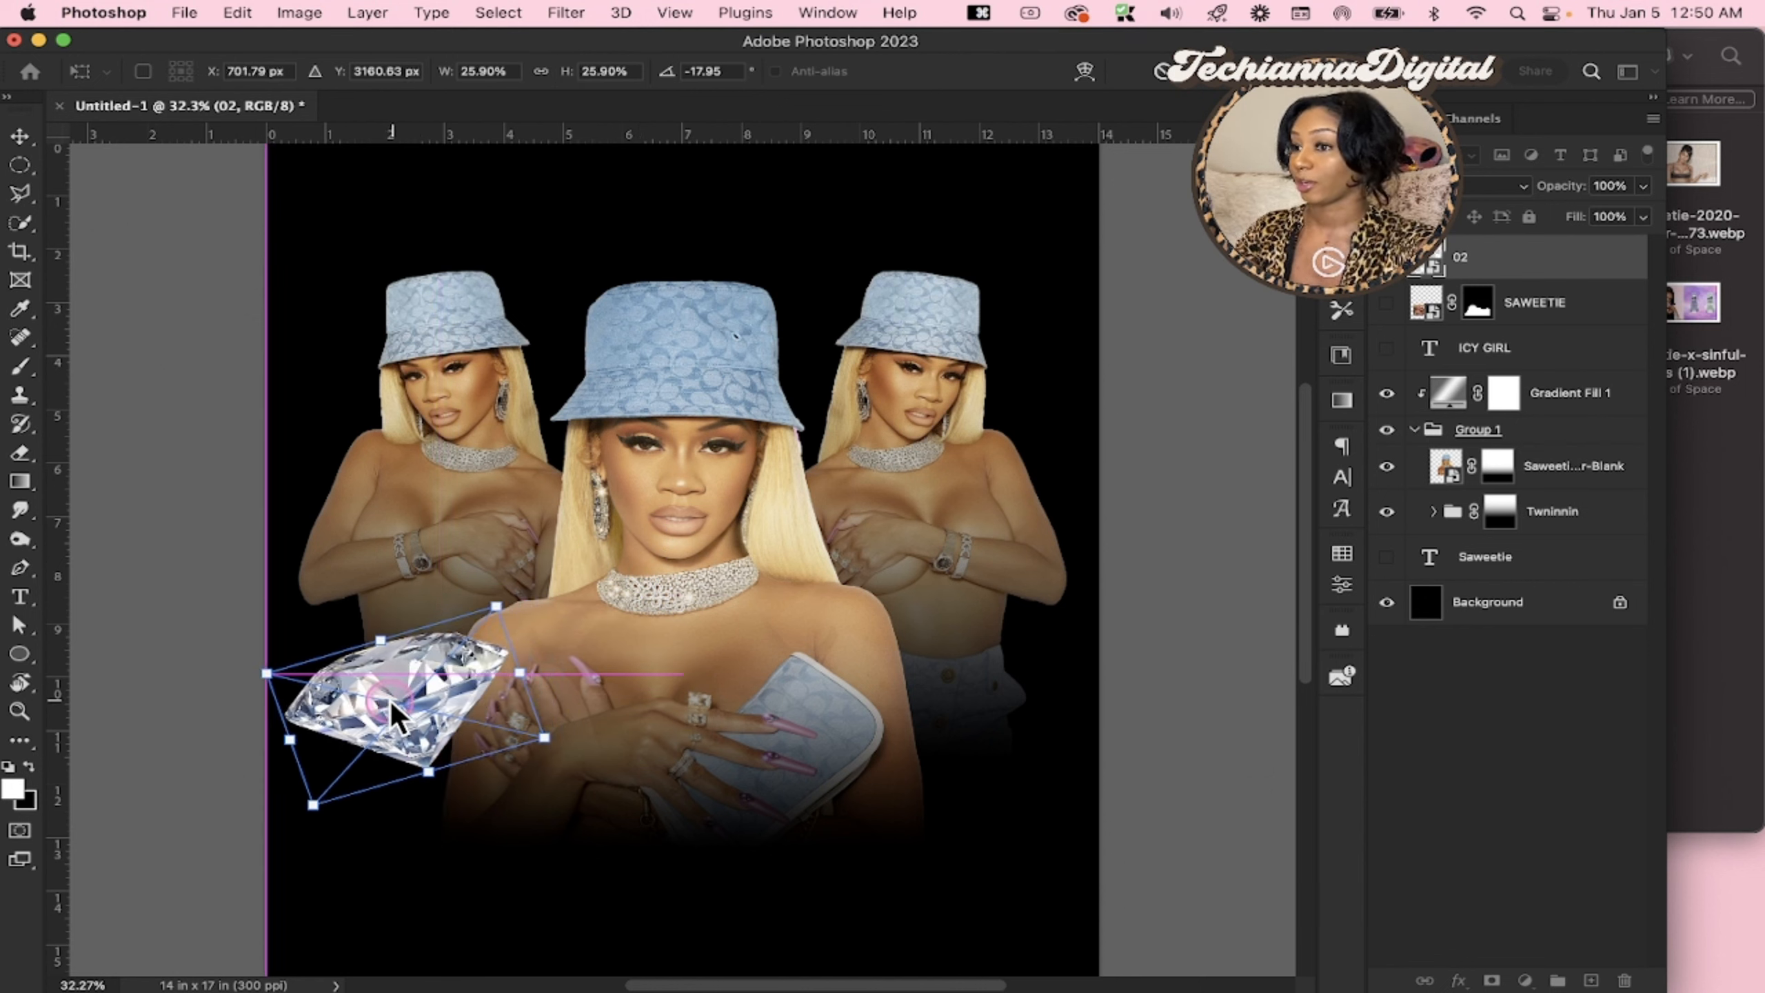
{"action": "key", "text": "Return"}
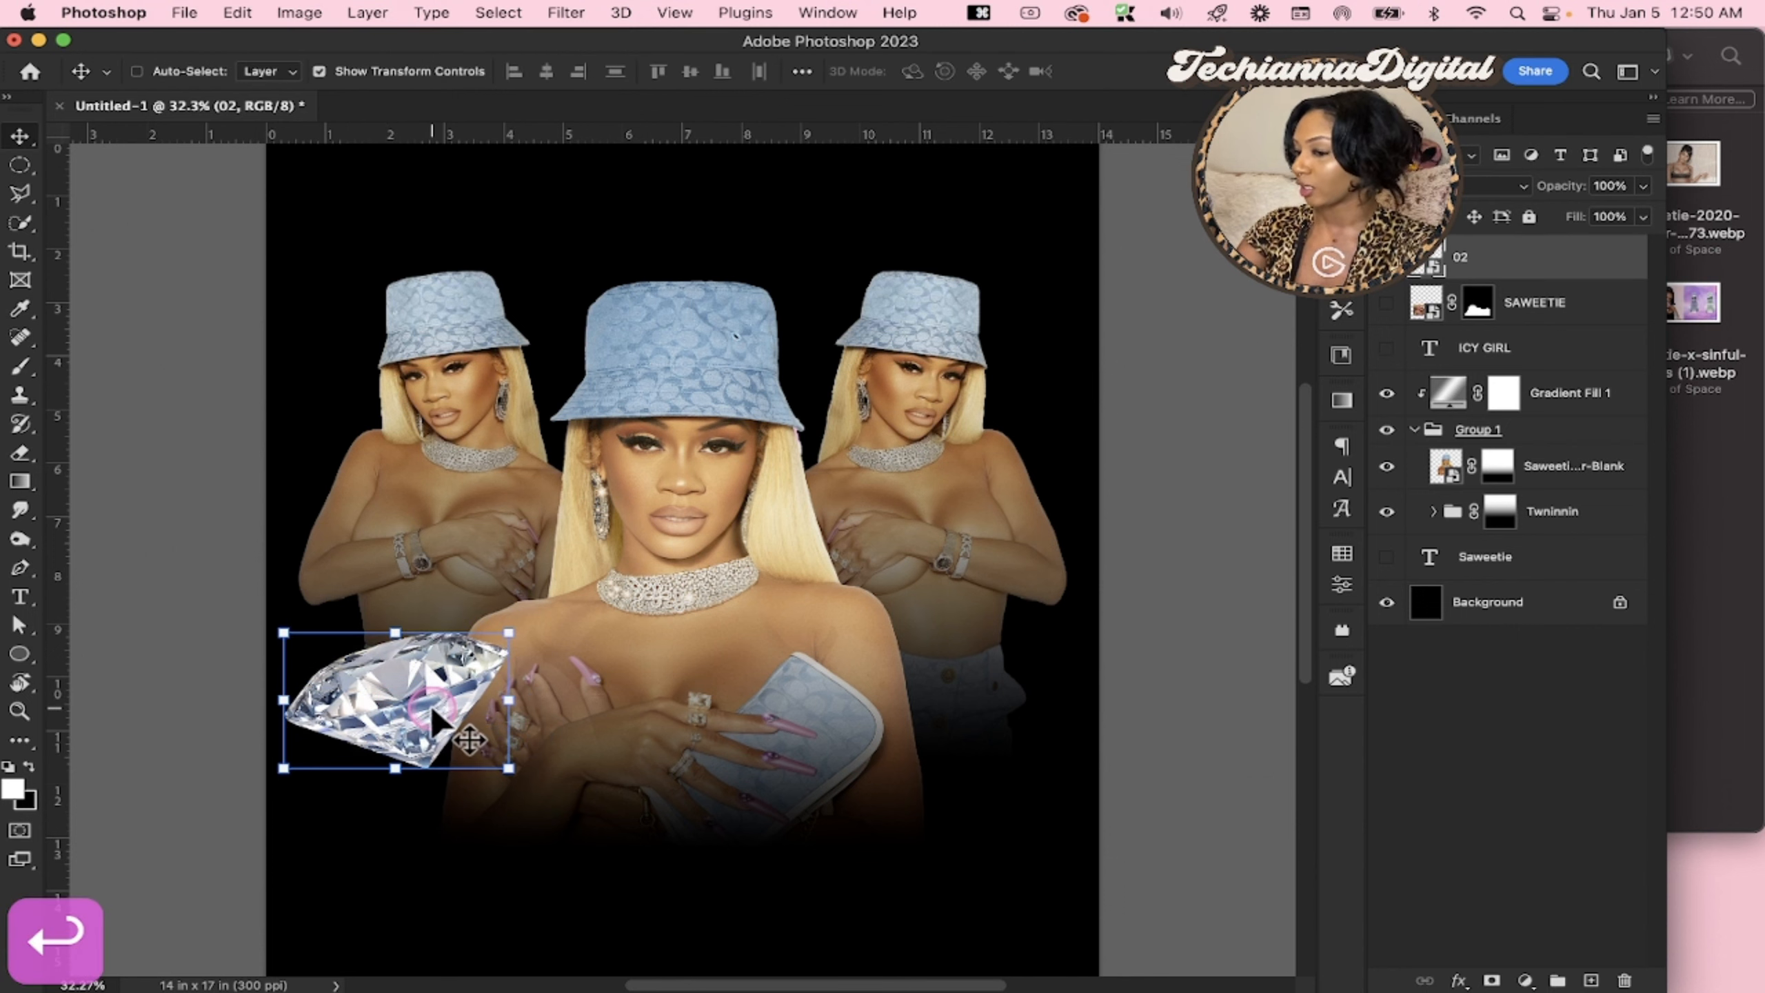
Duplicate the diamond, move the copy to the central portrait's right side, and rotate it to about 24°
{"action": "key", "text": "super+j"}
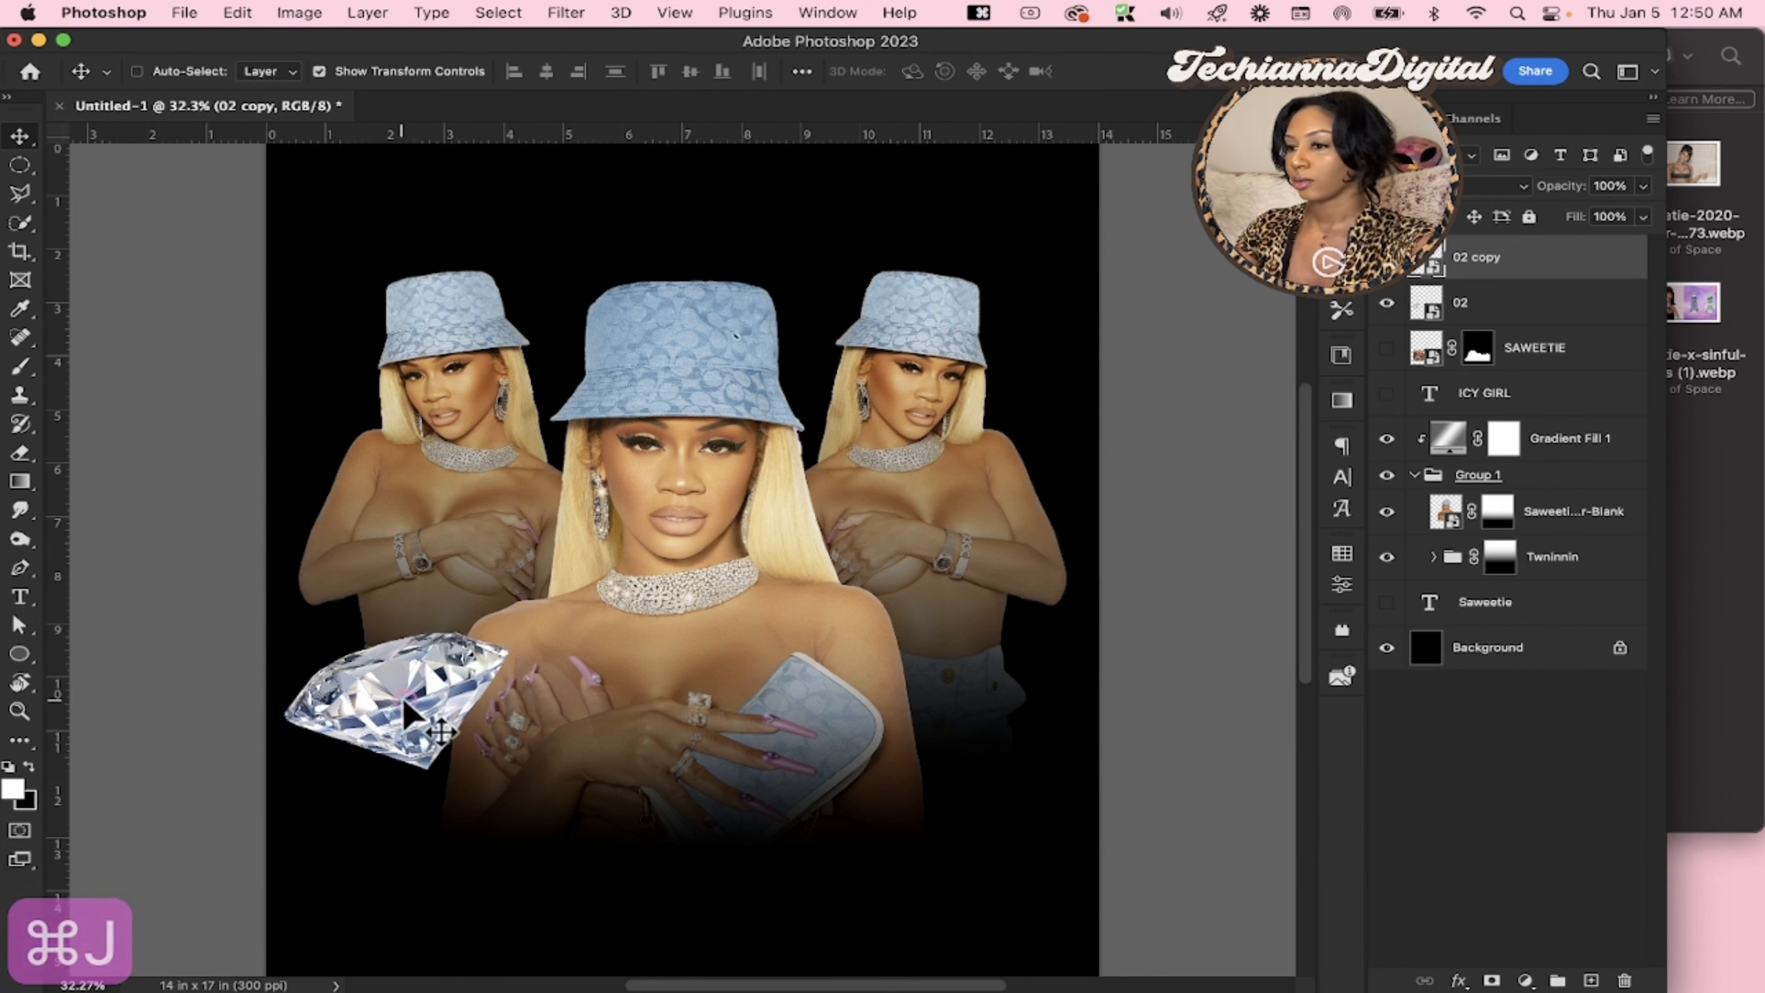
{"action": "left_click_drag", "start_coordinate": [427, 719], "coordinate": [916, 674]}
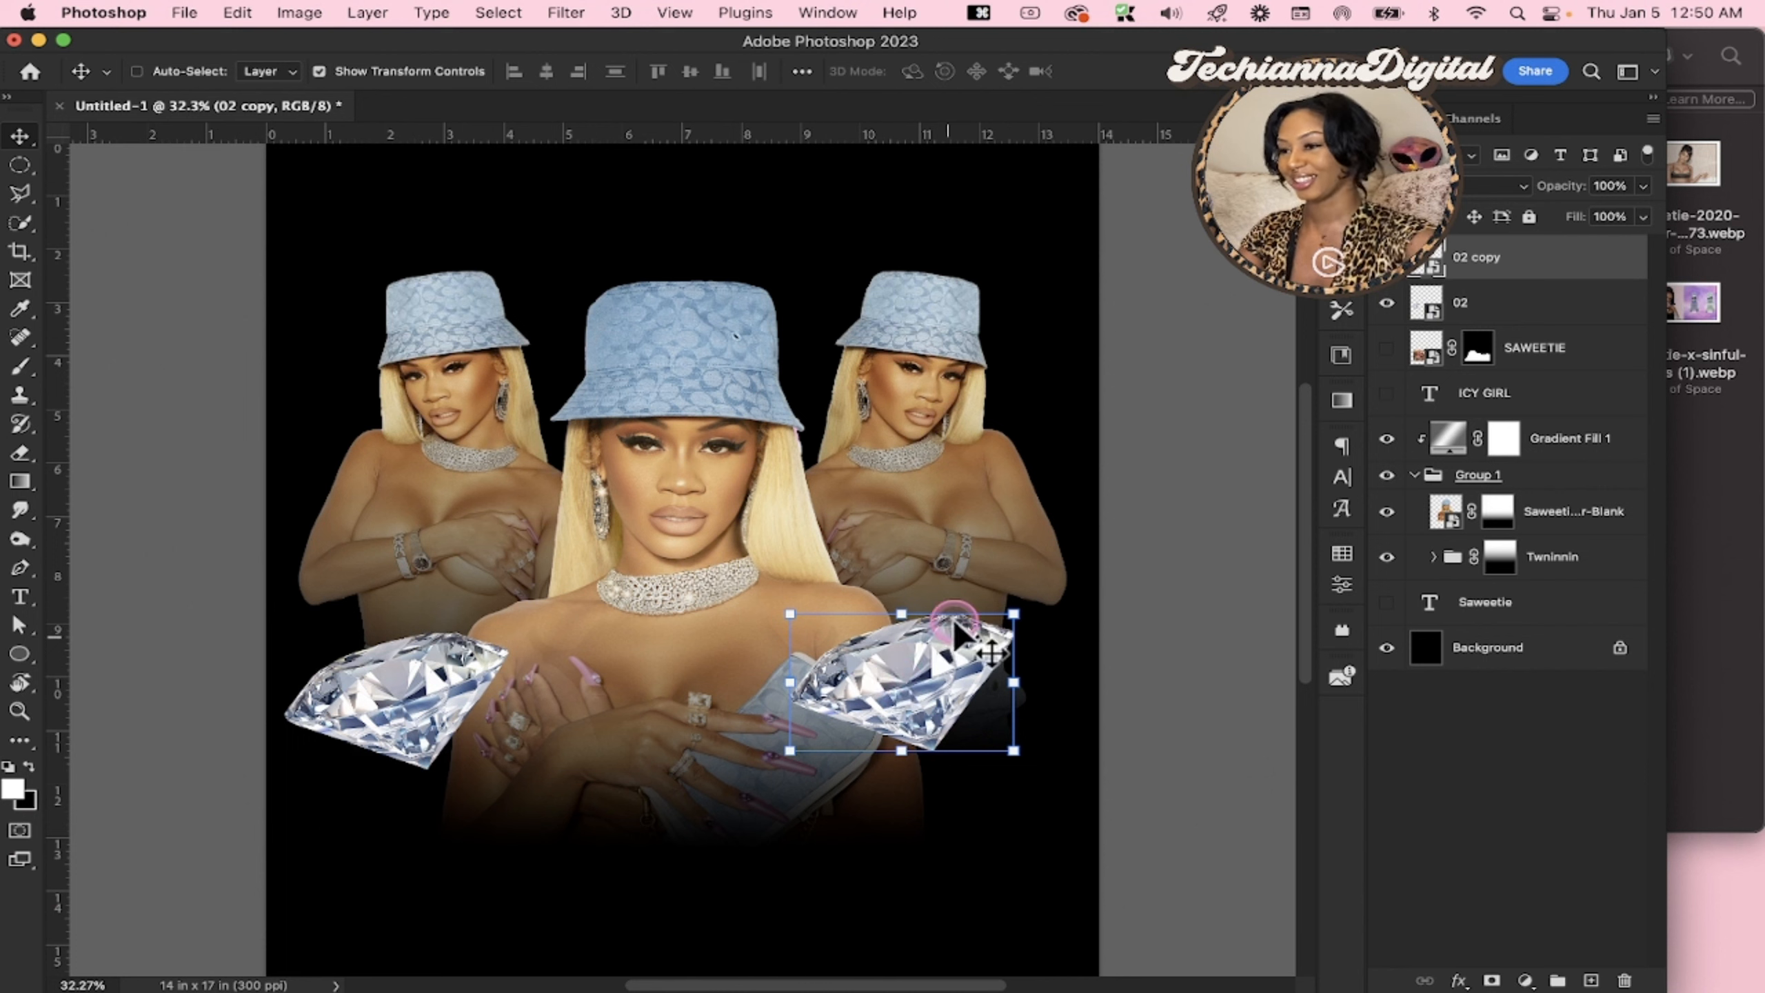
{"action": "left_click_drag", "start_coordinate": [1037, 587], "coordinate": [1042, 698]}
{"action": "left_click_drag", "start_coordinate": [872, 672], "coordinate": [900, 651]}
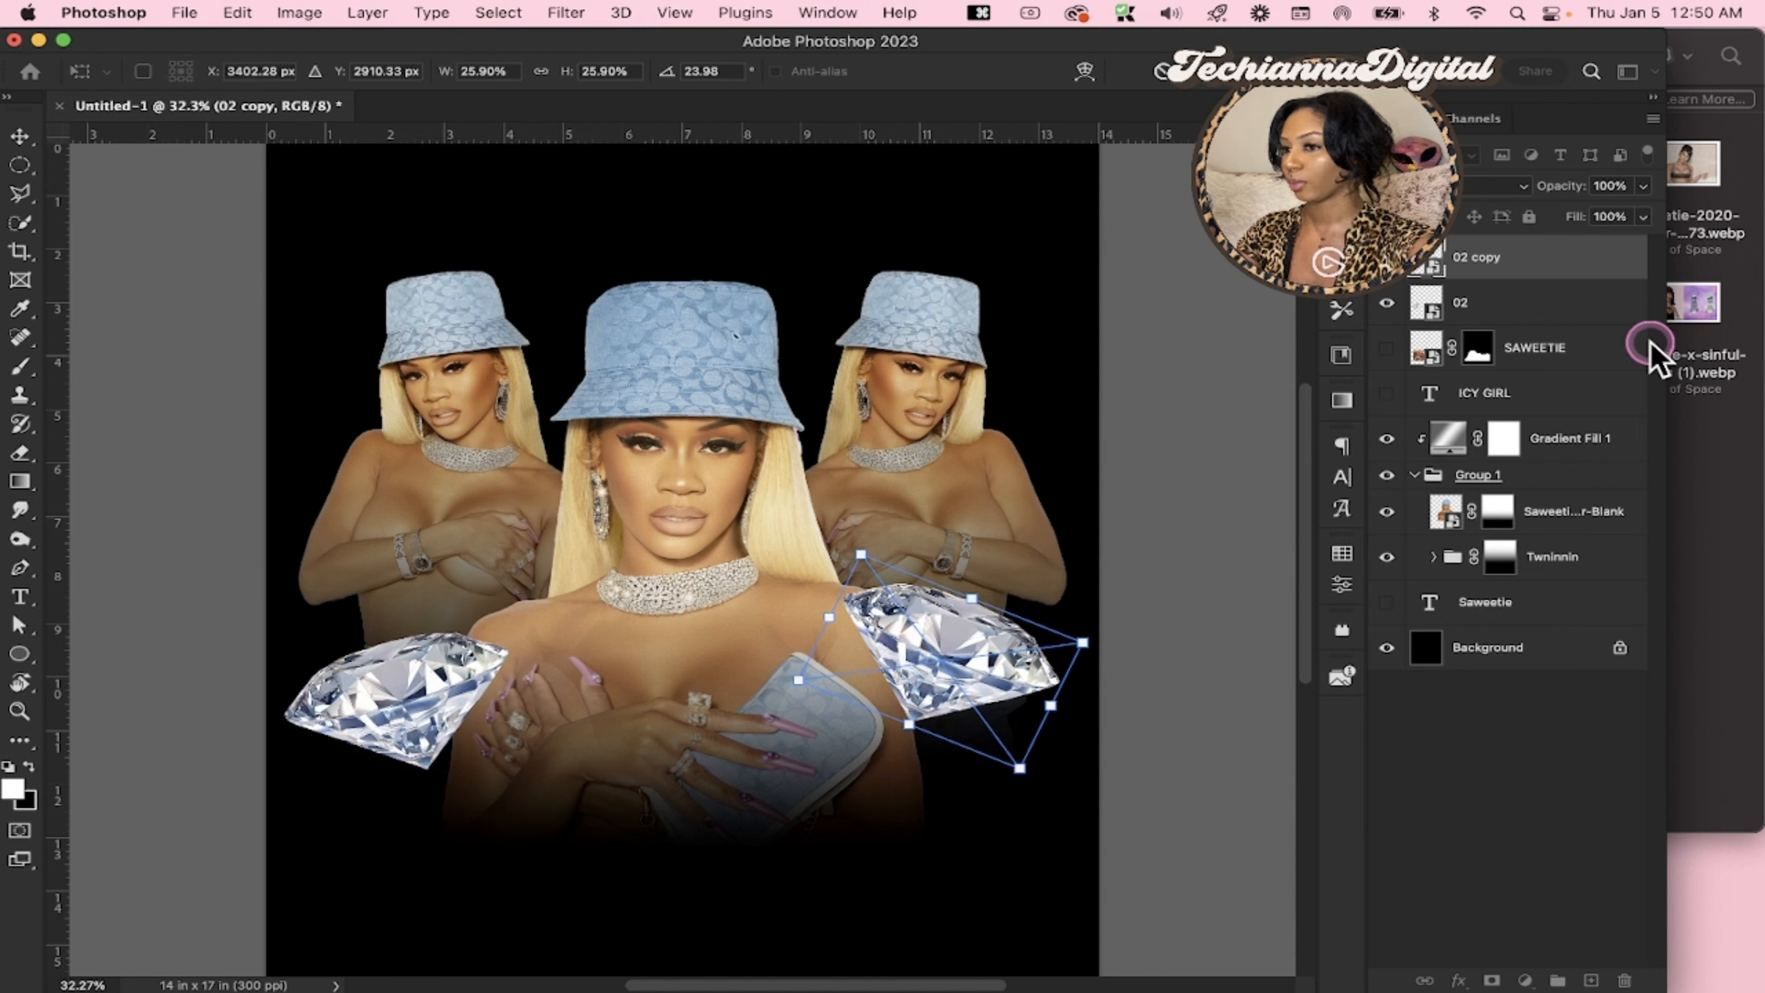
Move both diamond layers into Group 1, between the central portrait layer and the Twninnin group
{"action": "left_click", "coordinate": [1521, 281], "text": "shift"}
{"action": "left_click_drag", "start_coordinate": [1521, 282], "coordinate": [1487, 534]}
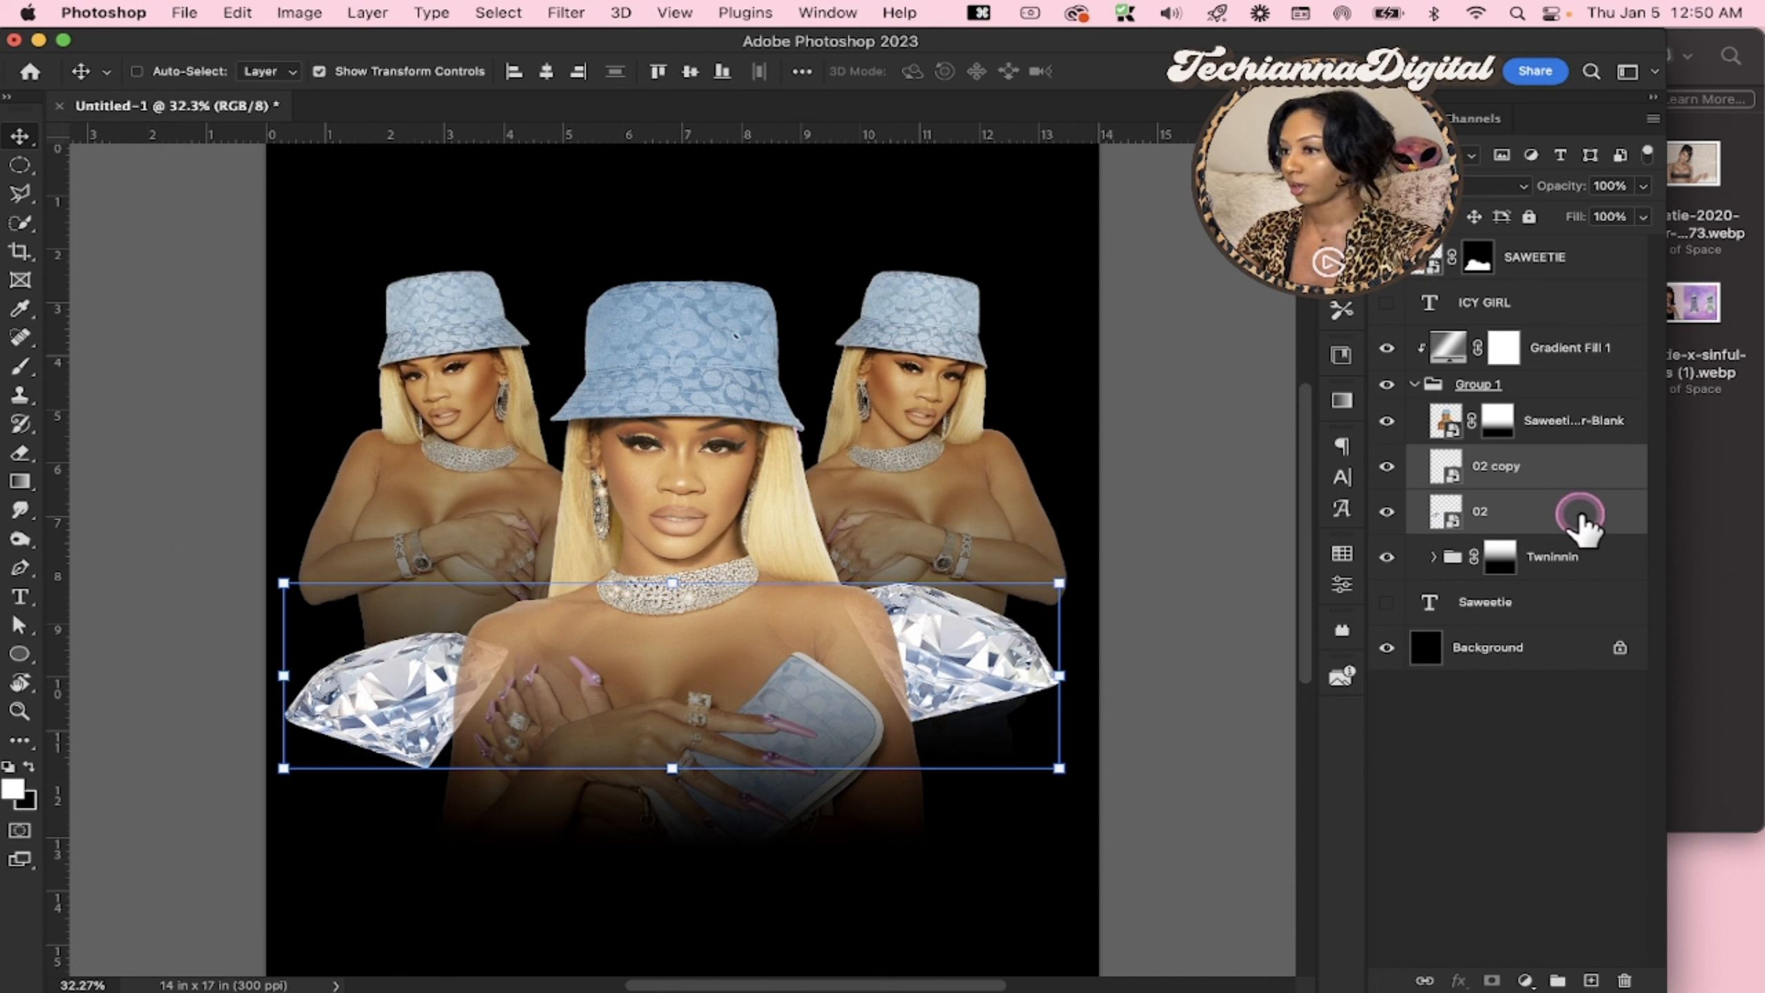
Erase a patch of the central portrait's layer mask near the left diamond with a 175 px Eraser, and reduce the brush to 90 px
{"action": "left_click", "coordinate": [1497, 423]}
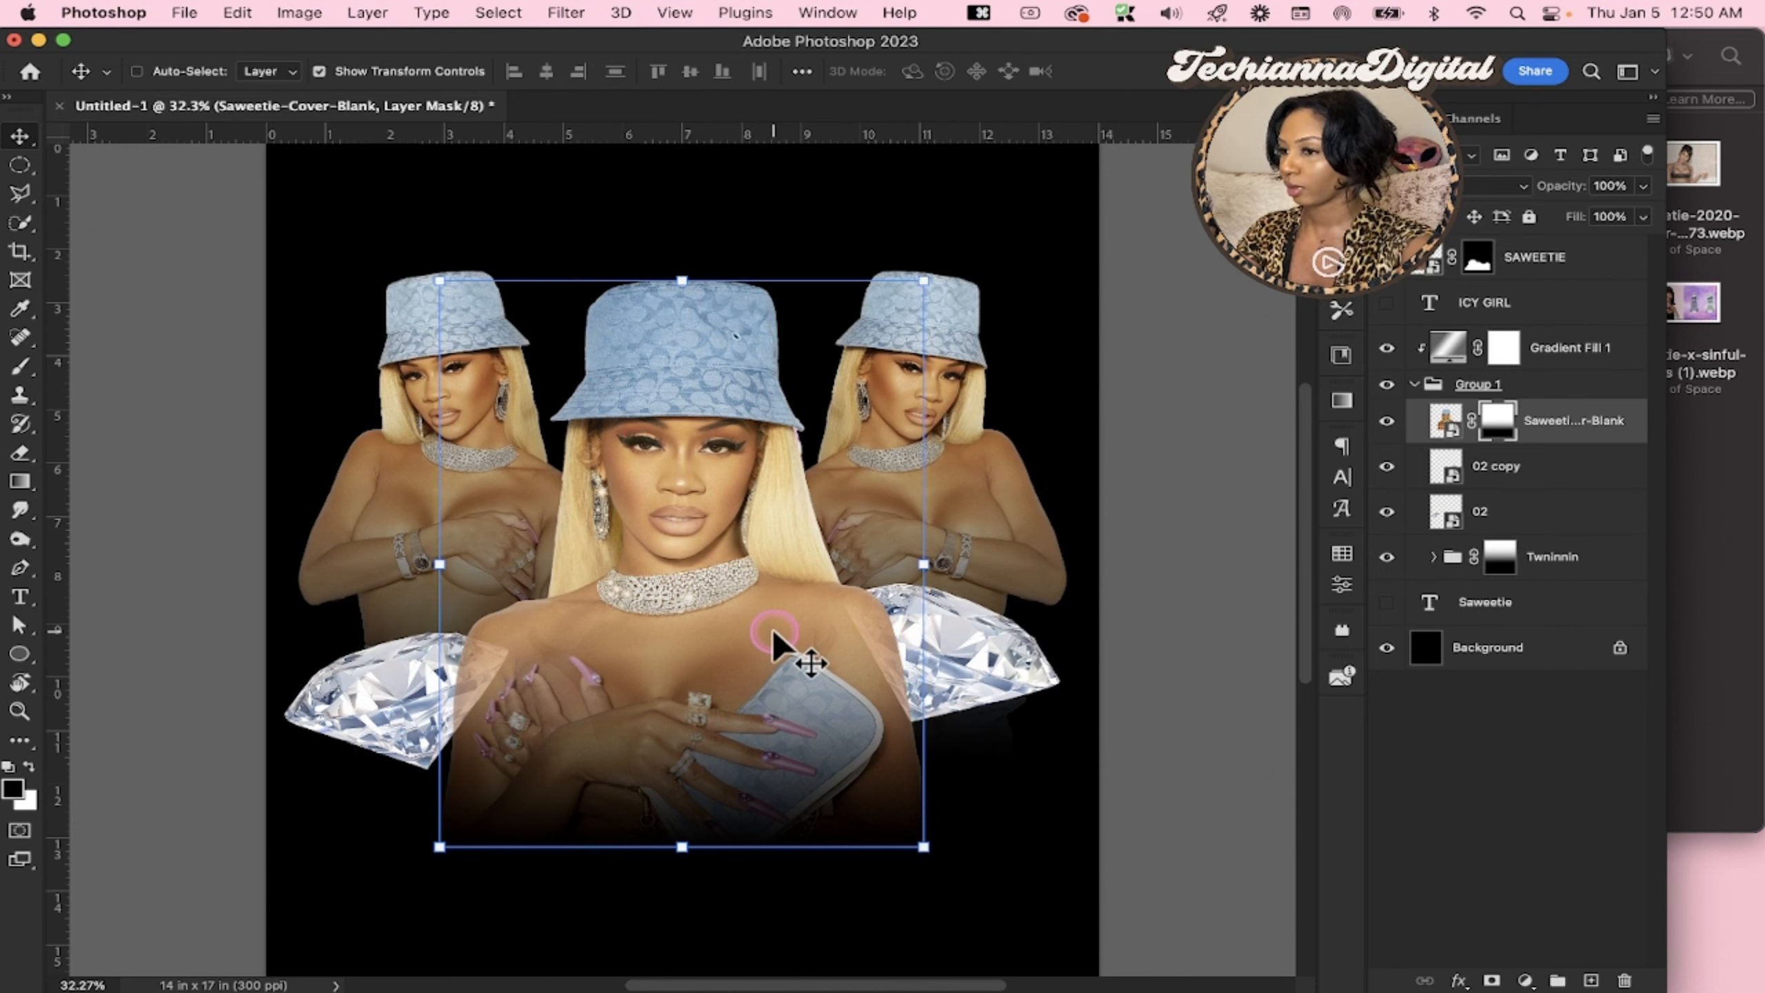
{"action": "key", "text": "z"}
{"action": "left_click", "coordinate": [653, 661]}
{"action": "left_click", "coordinate": [653, 661]}
{"action": "left_click", "coordinate": [653, 661]}
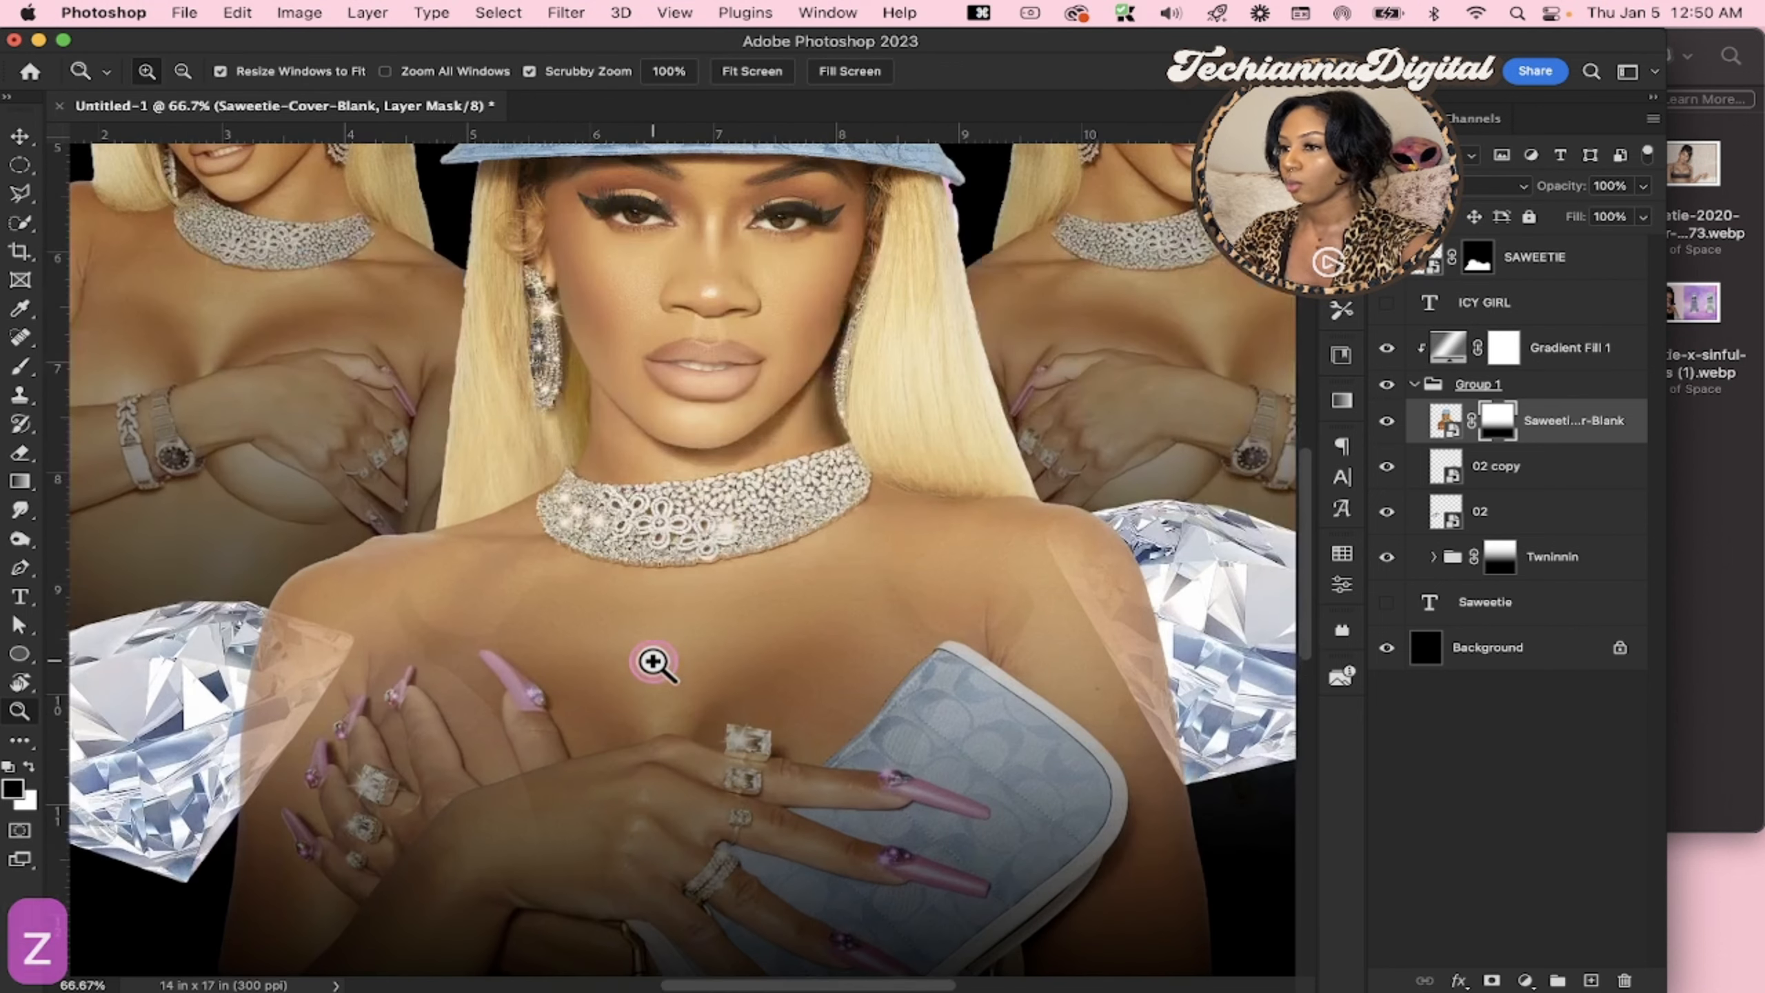
{"action": "scroll", "coordinate": [653, 662], "scroll_direction": "down", "scroll_amount": 3}
{"action": "scroll", "coordinate": [653, 662], "scroll_direction": "left", "scroll_amount": 2}
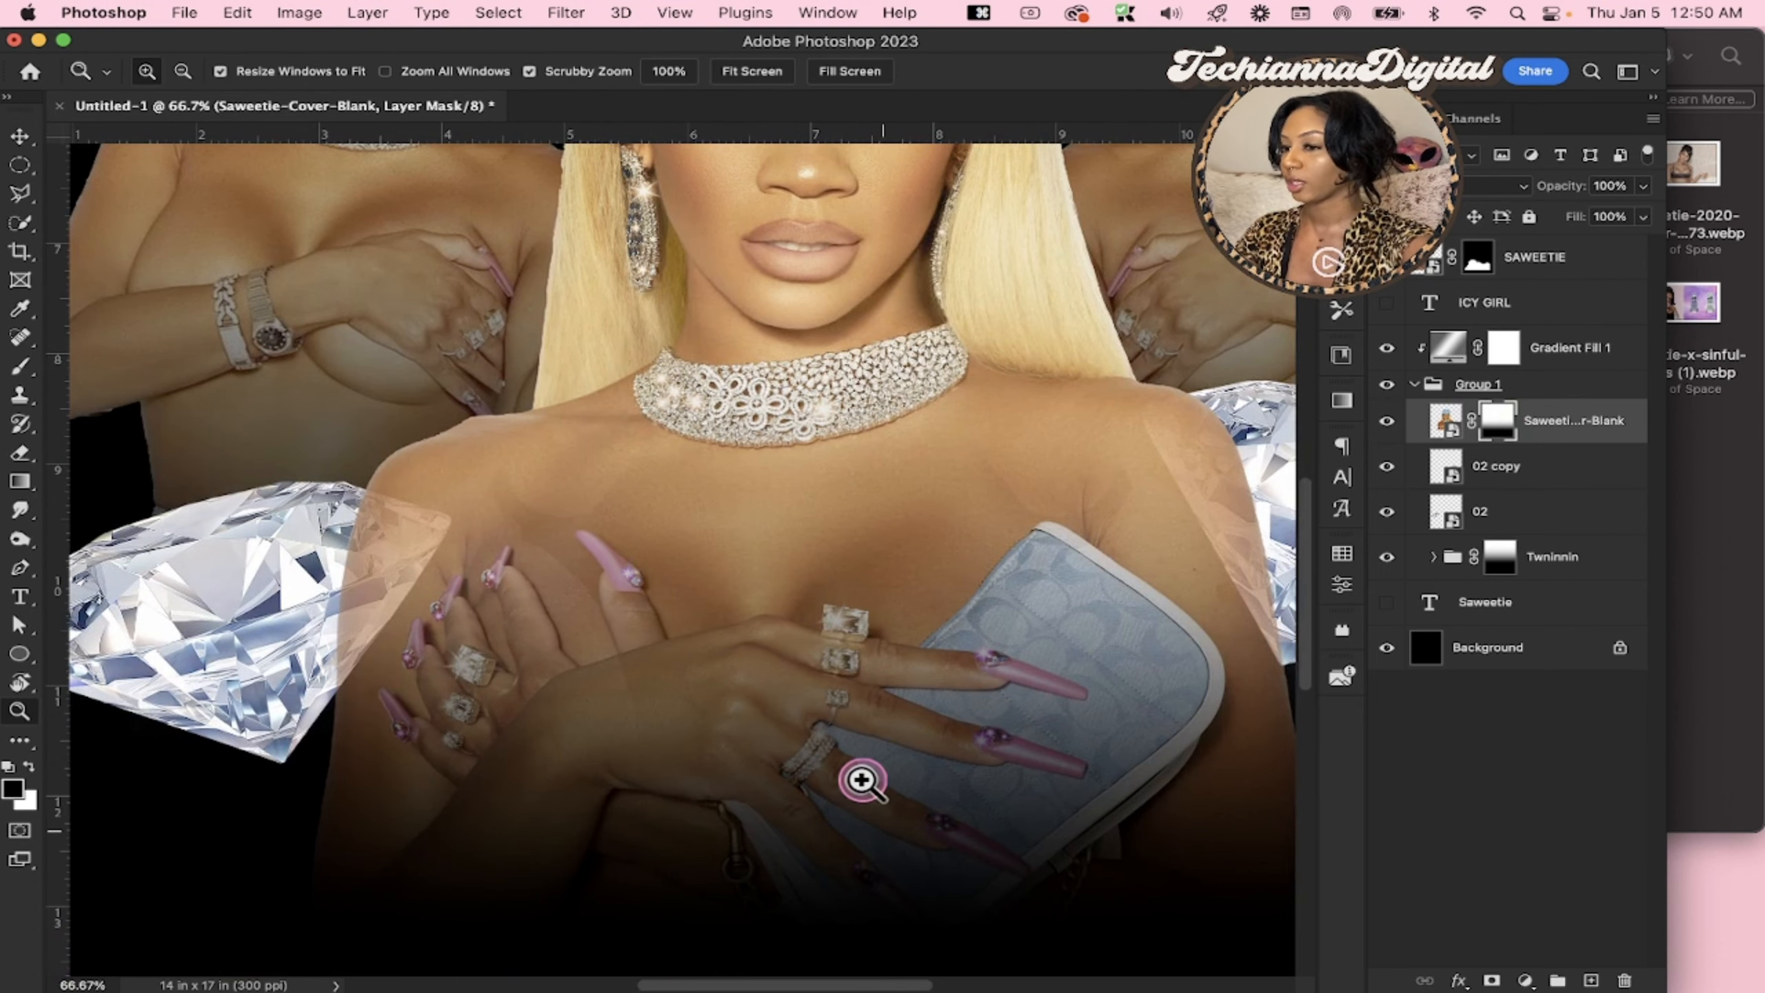
{"action": "scroll", "coordinate": [797, 560], "scroll_direction": "down", "scroll_amount": 2}
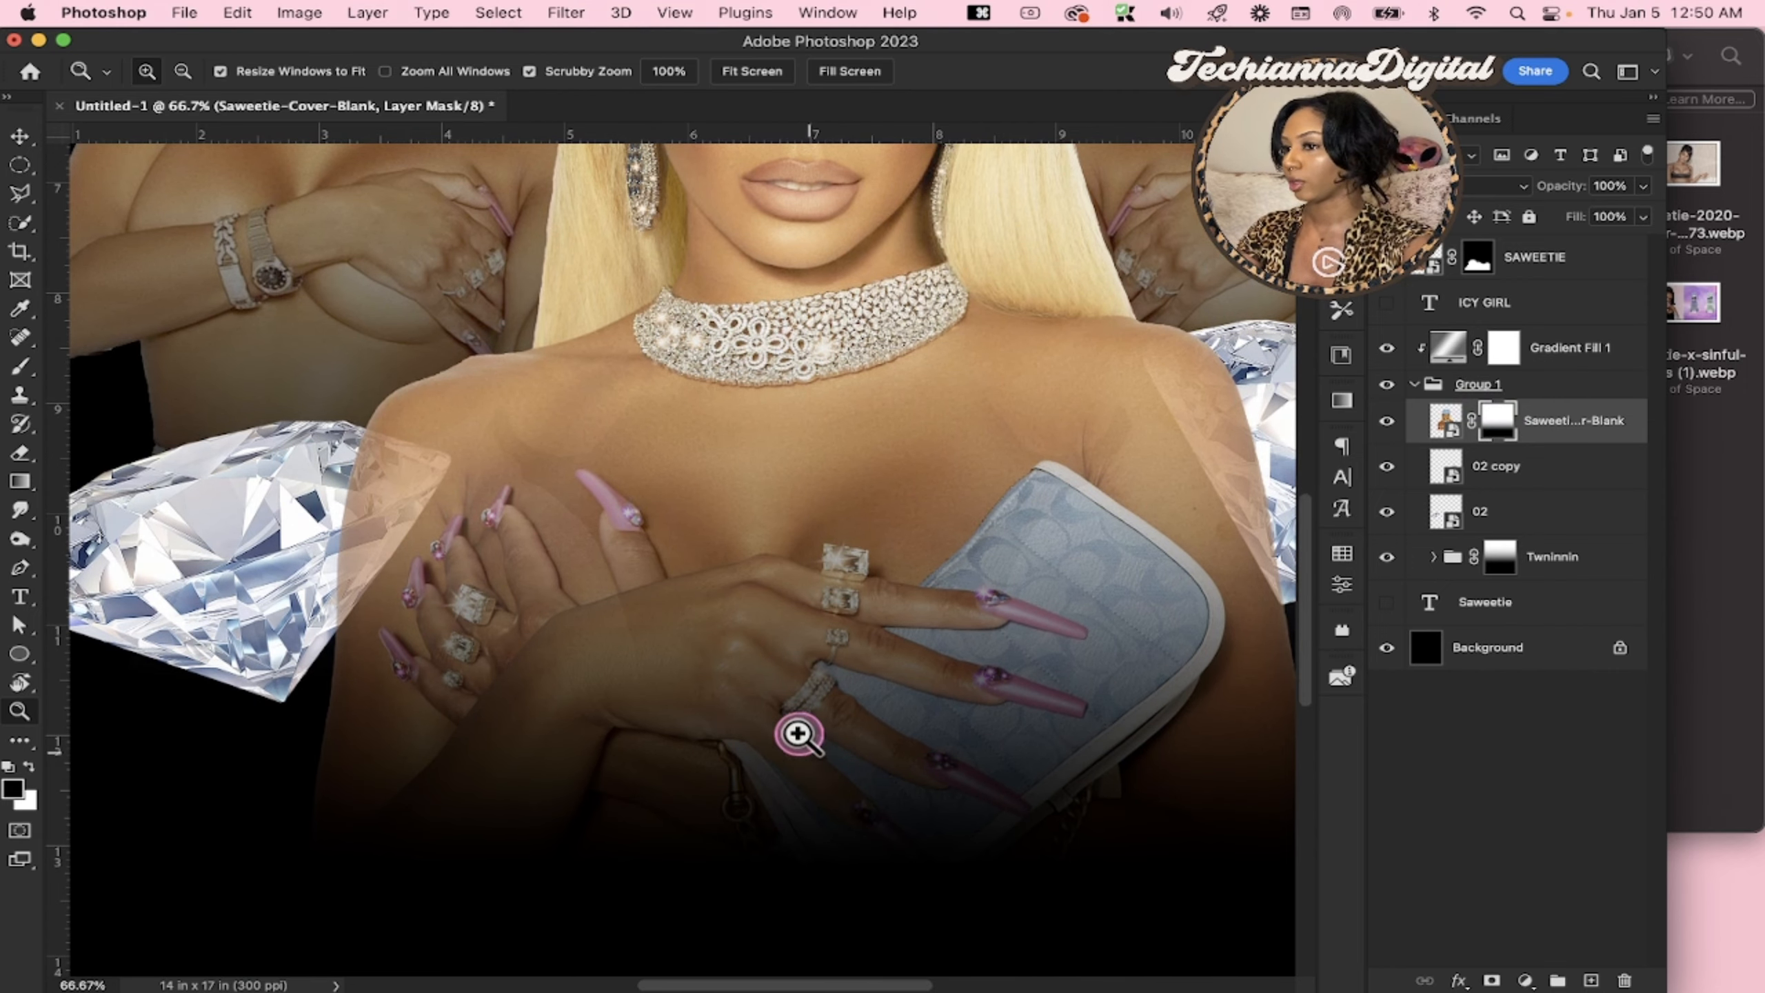
{"action": "scroll", "coordinate": [776, 477], "scroll_direction": "up", "scroll_amount": 1}
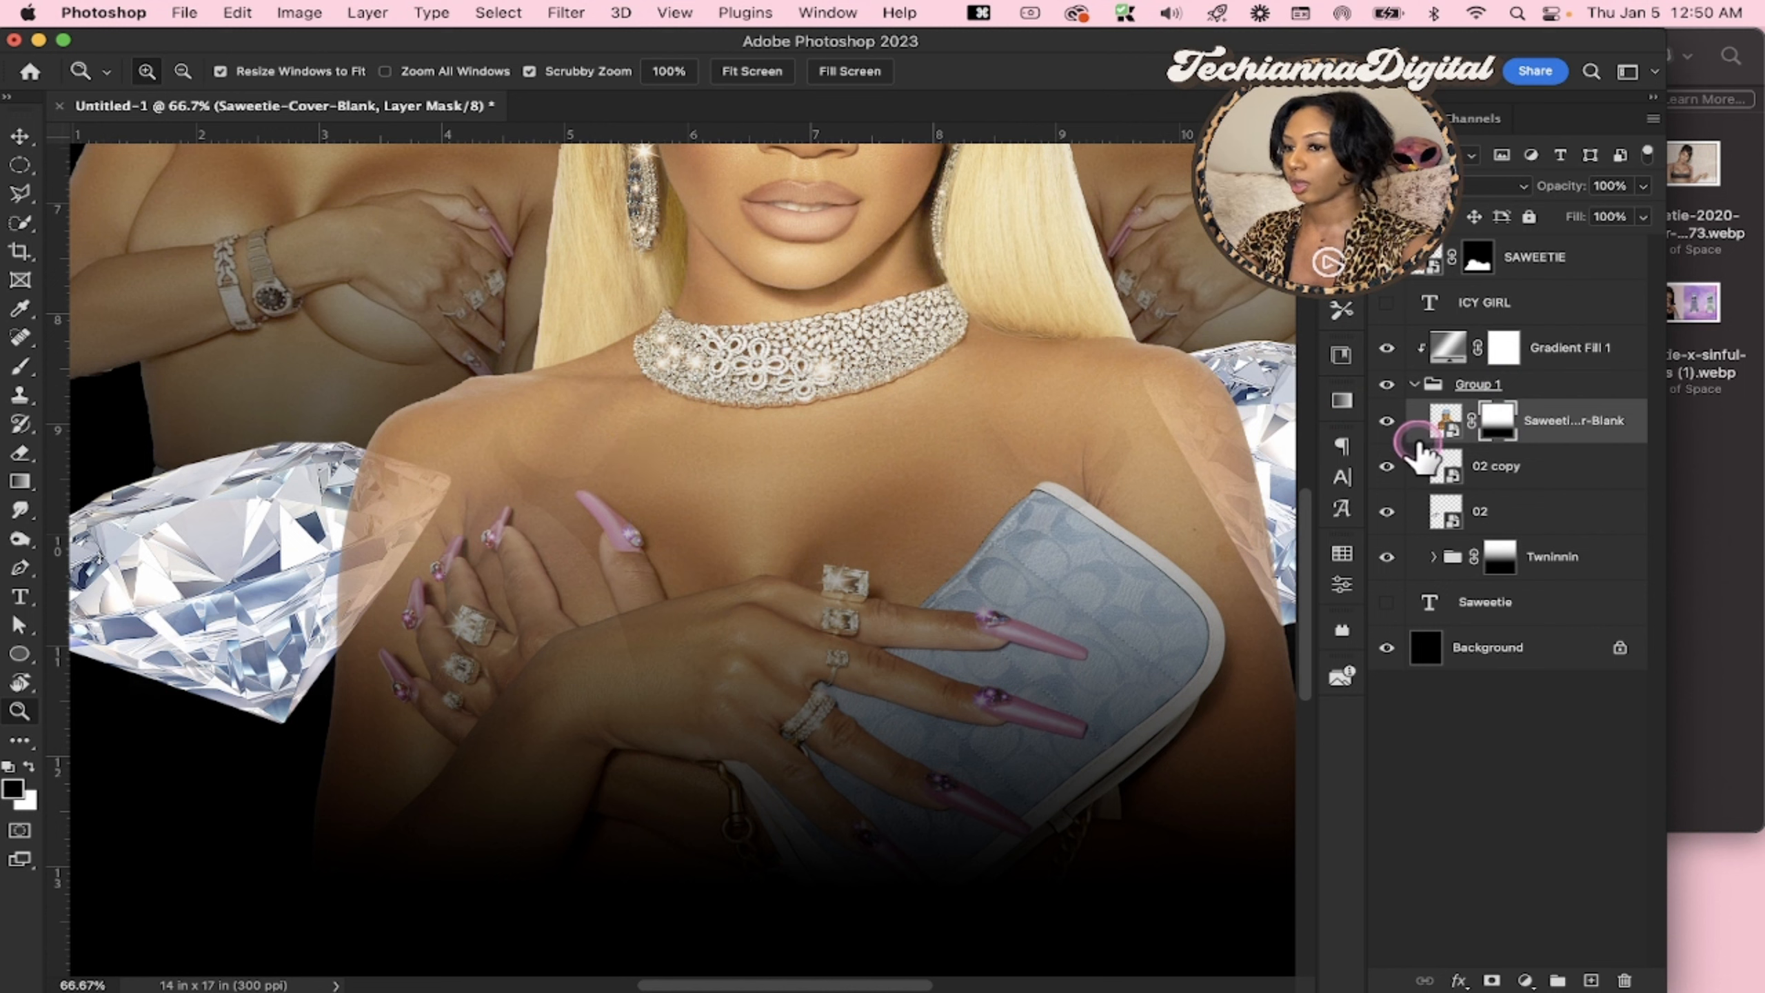
{"action": "key", "text": "x"}
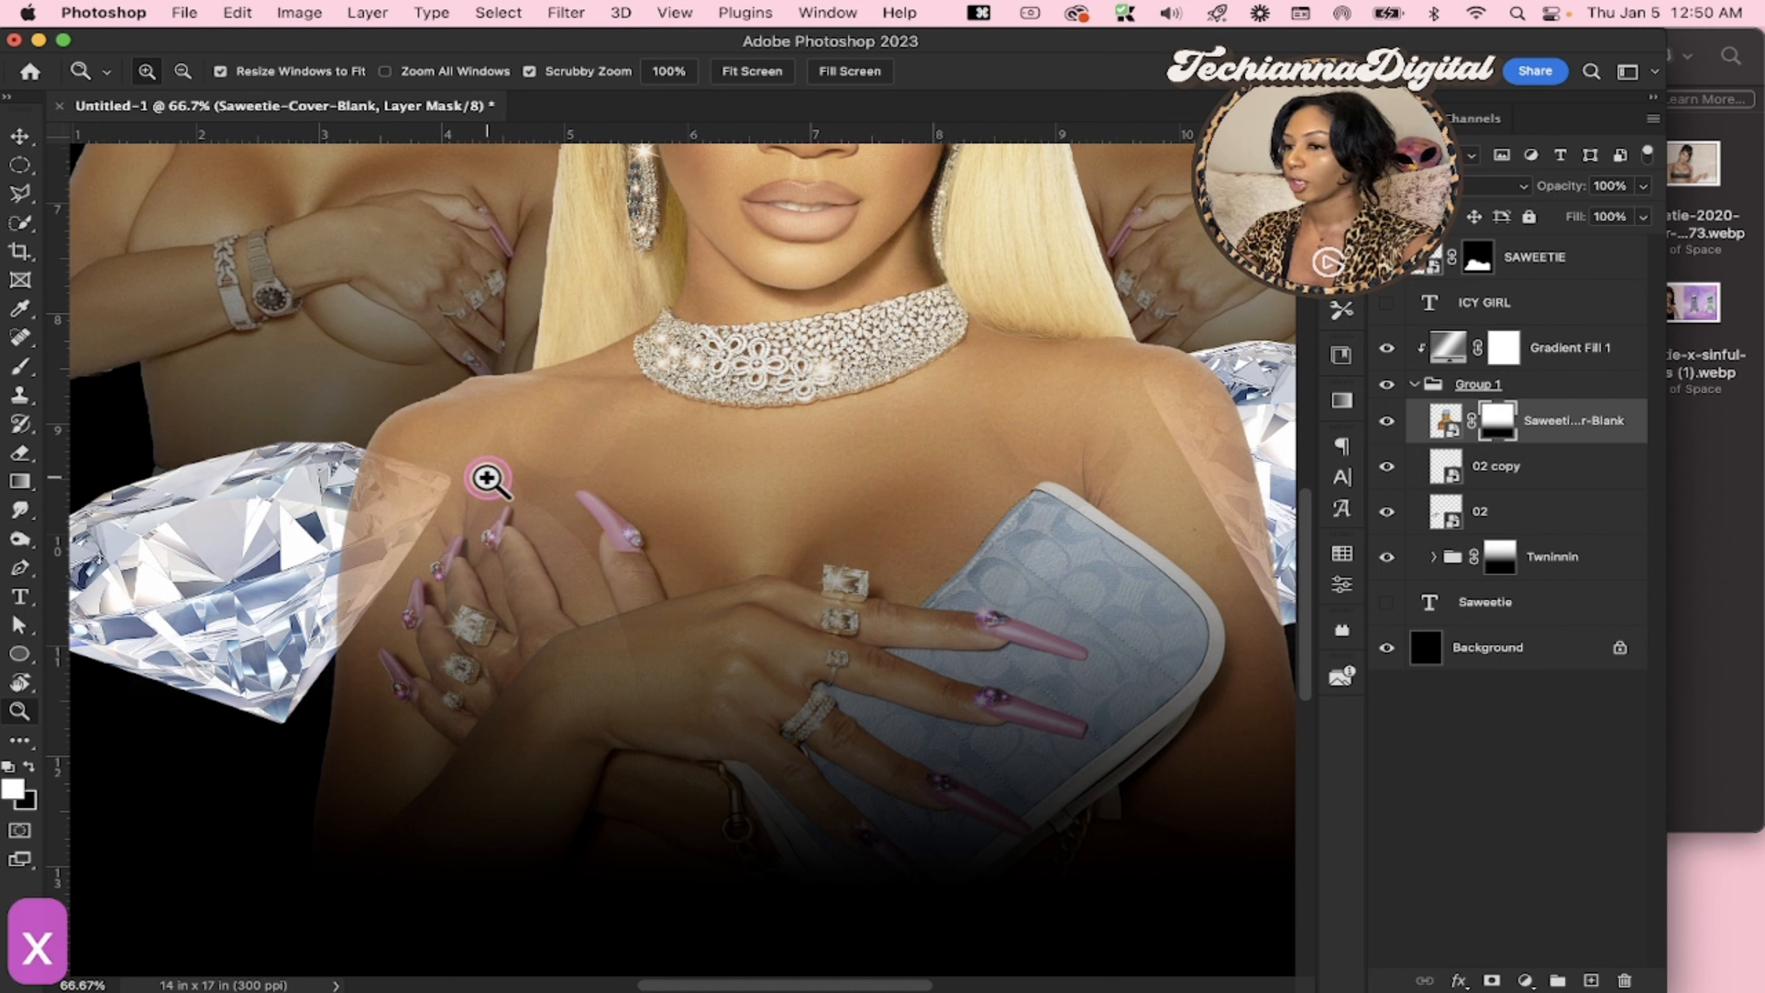
{"action": "key", "text": "e"}
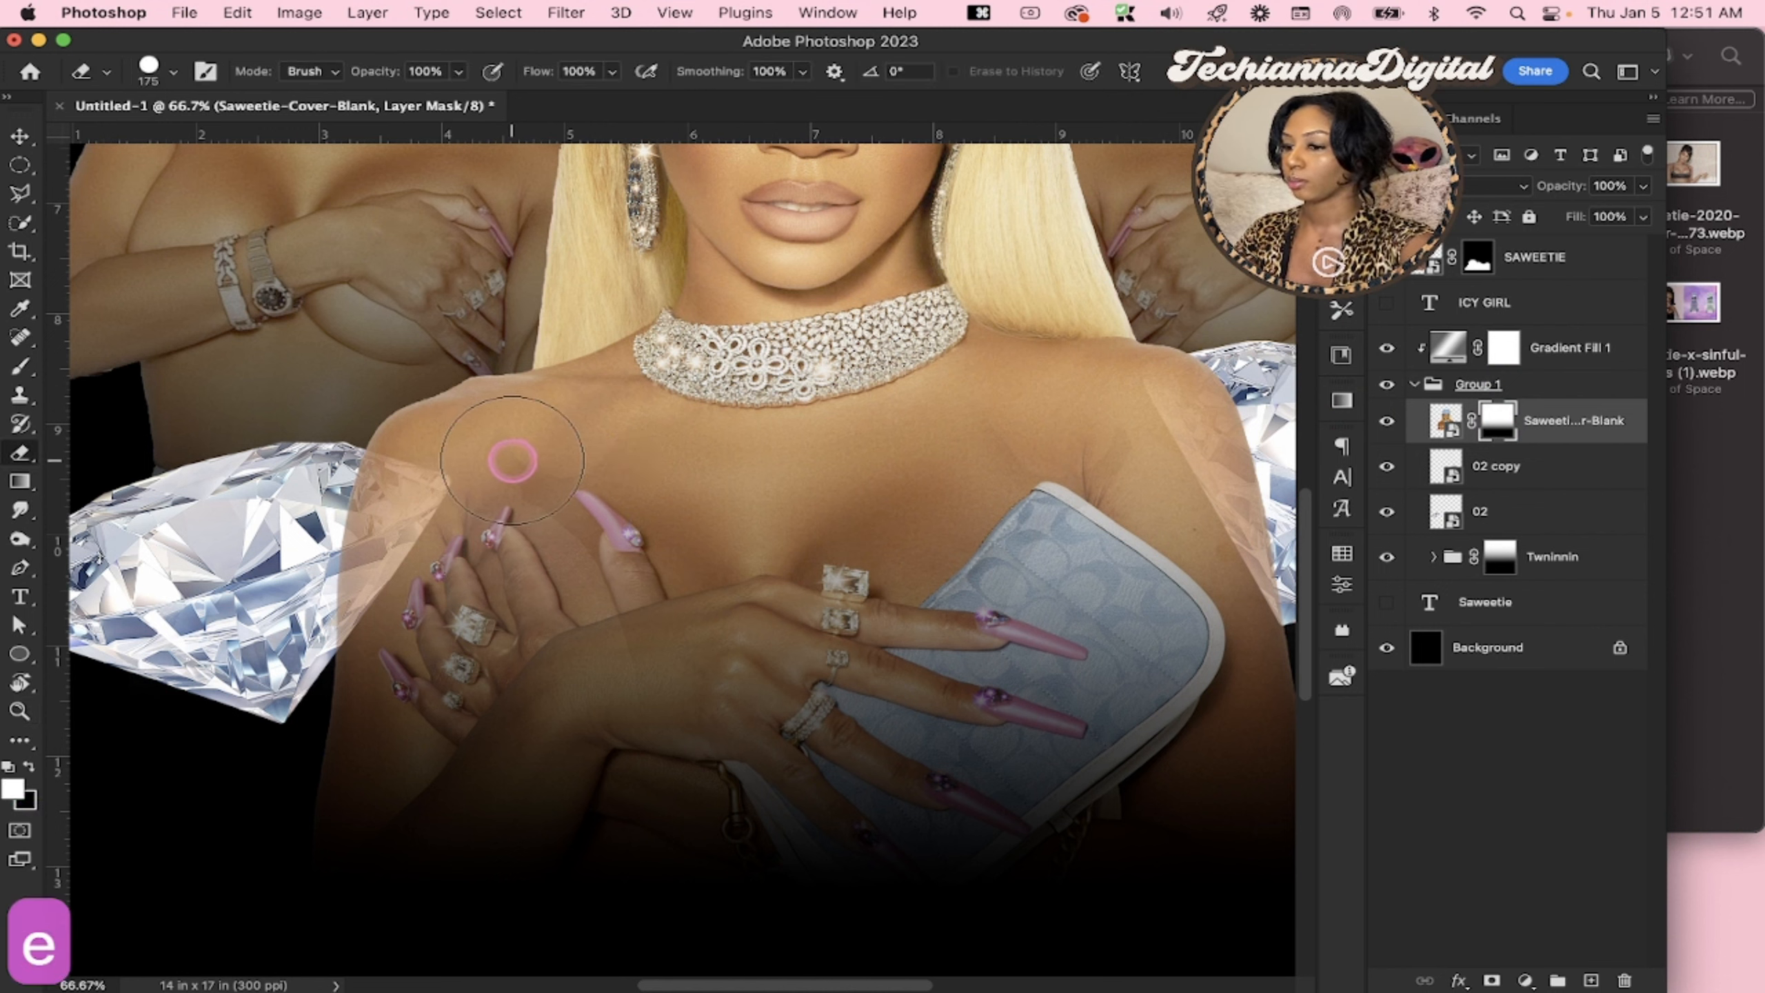
{"action": "key", "text": "x"}
{"action": "mouse_move", "coordinate": [496, 501]}
{"action": "left_mouse_down"}
{"action": "mouse_move", "coordinate": [622, 476]}
{"action": "mouse_move", "coordinate": [628, 437]}
{"action": "mouse_move", "coordinate": [510, 458]}
{"action": "left_mouse_up"}
{"action": "key", "text": "bracketleft"}
{"action": "key", "text": "bracketleft"}
{"action": "key", "text": "bracketleft"}
{"action": "key", "text": "bracketleft"}
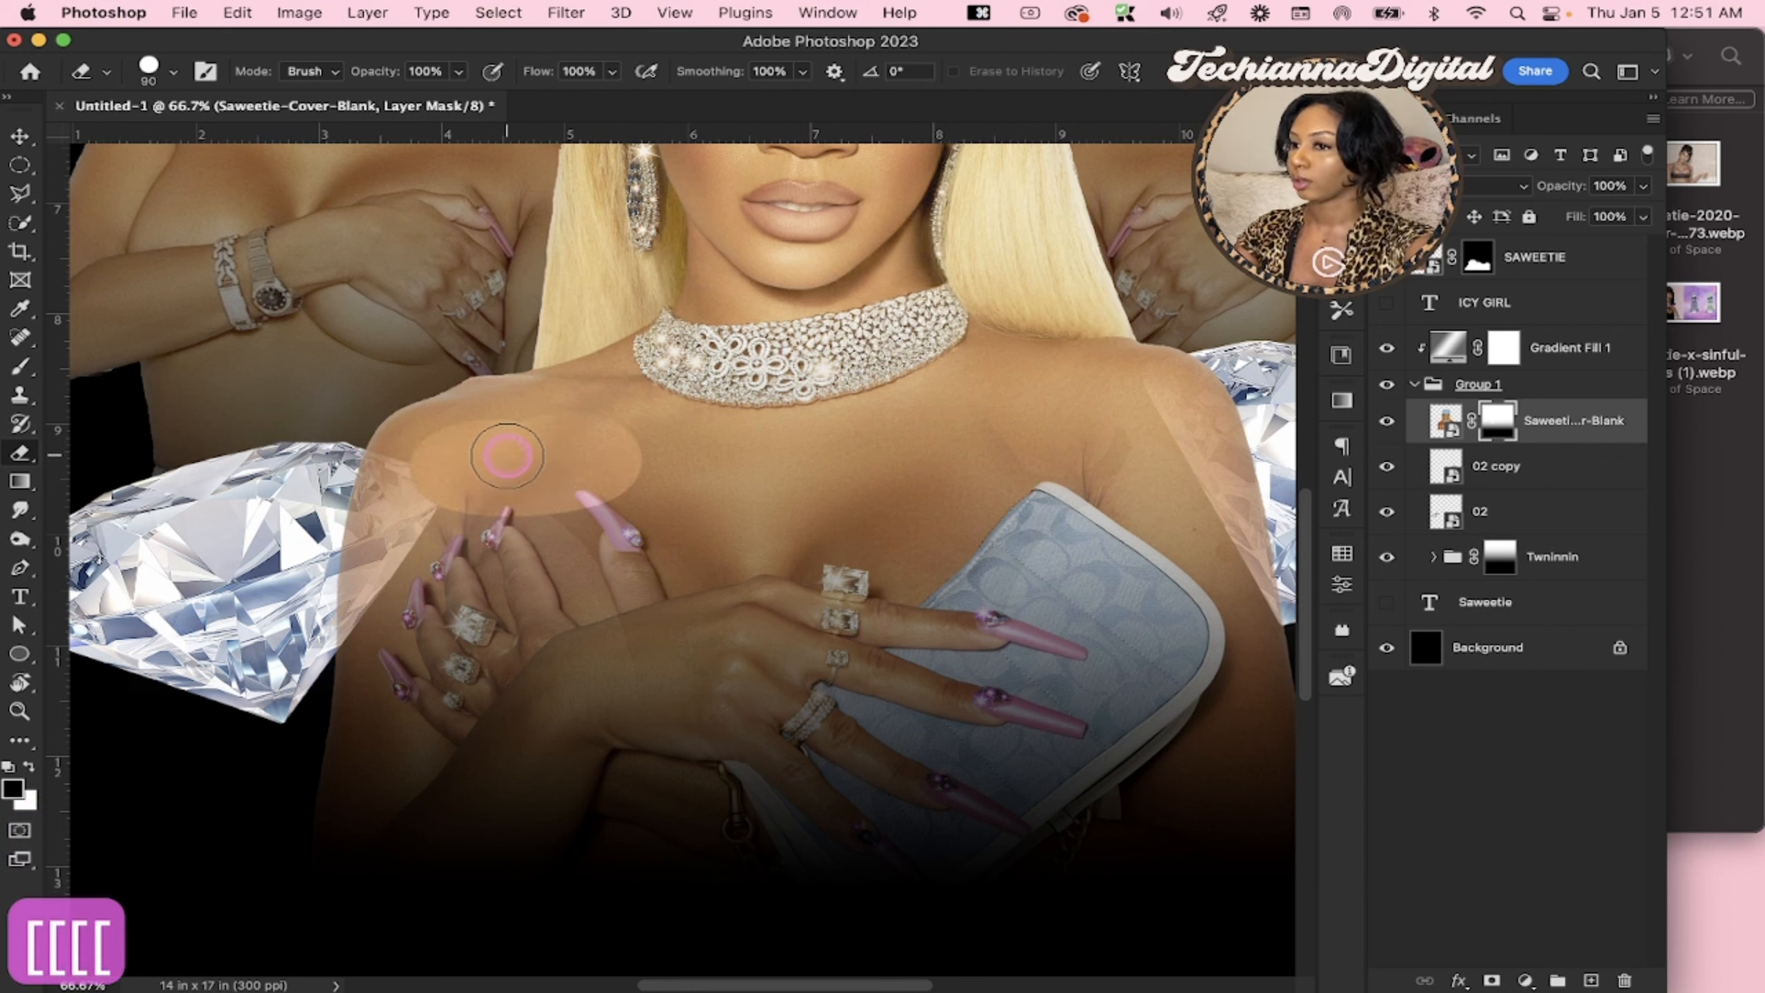
Load the central portrait cutout's outline as a selection from its smart object, keeping the Saweetie-Cover-Blank layer active
{"action": "key", "text": "z"}
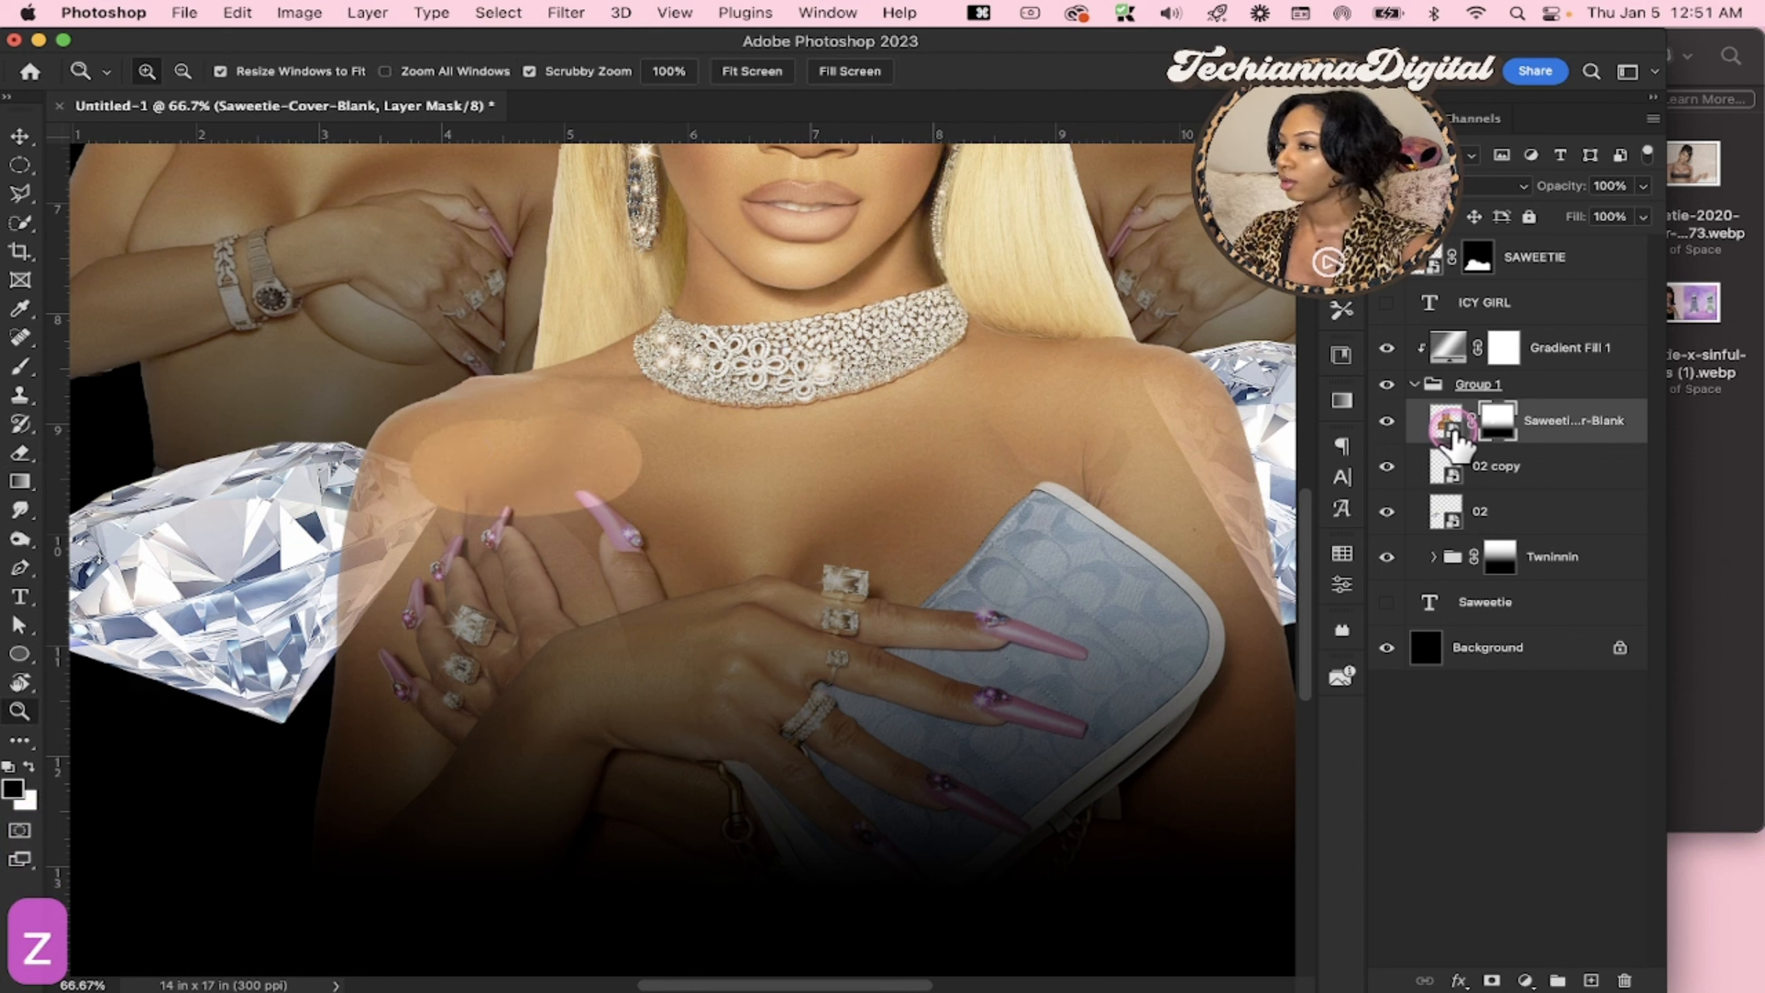
{"action": "left_click", "coordinate": [1445, 421]}
{"action": "key", "text": "z"}
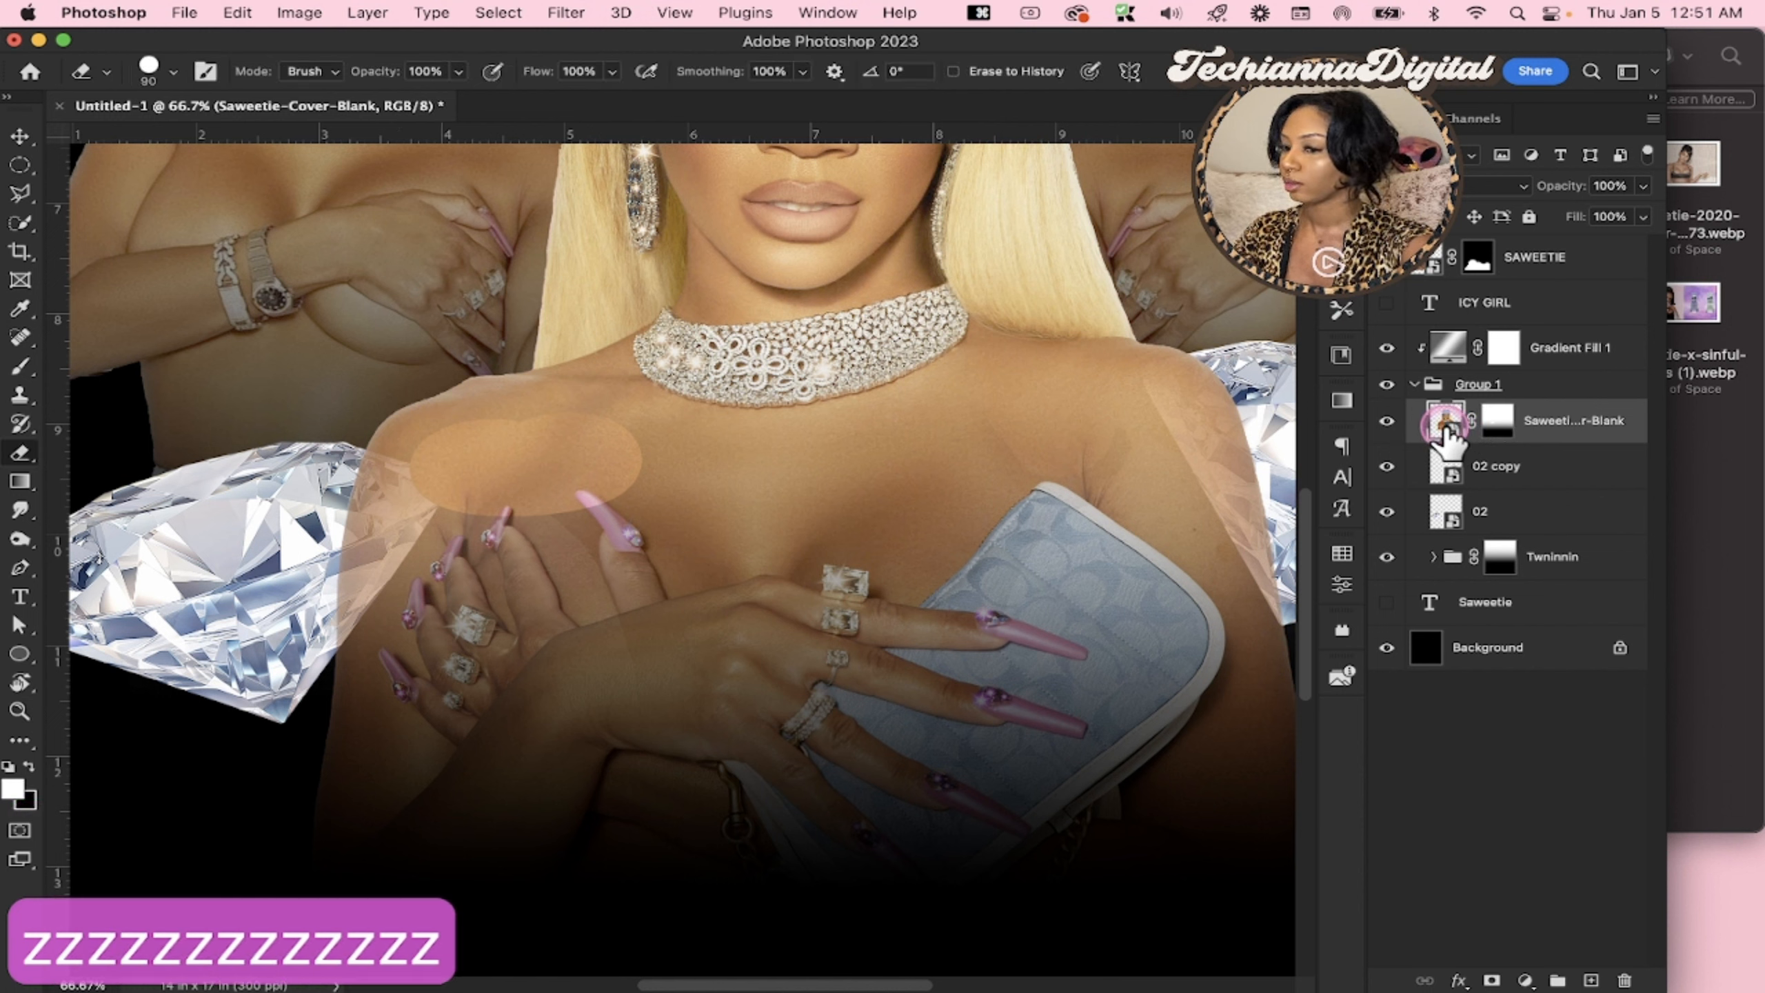
{"action": "left_click", "coordinate": [1446, 432], "text": "super"}
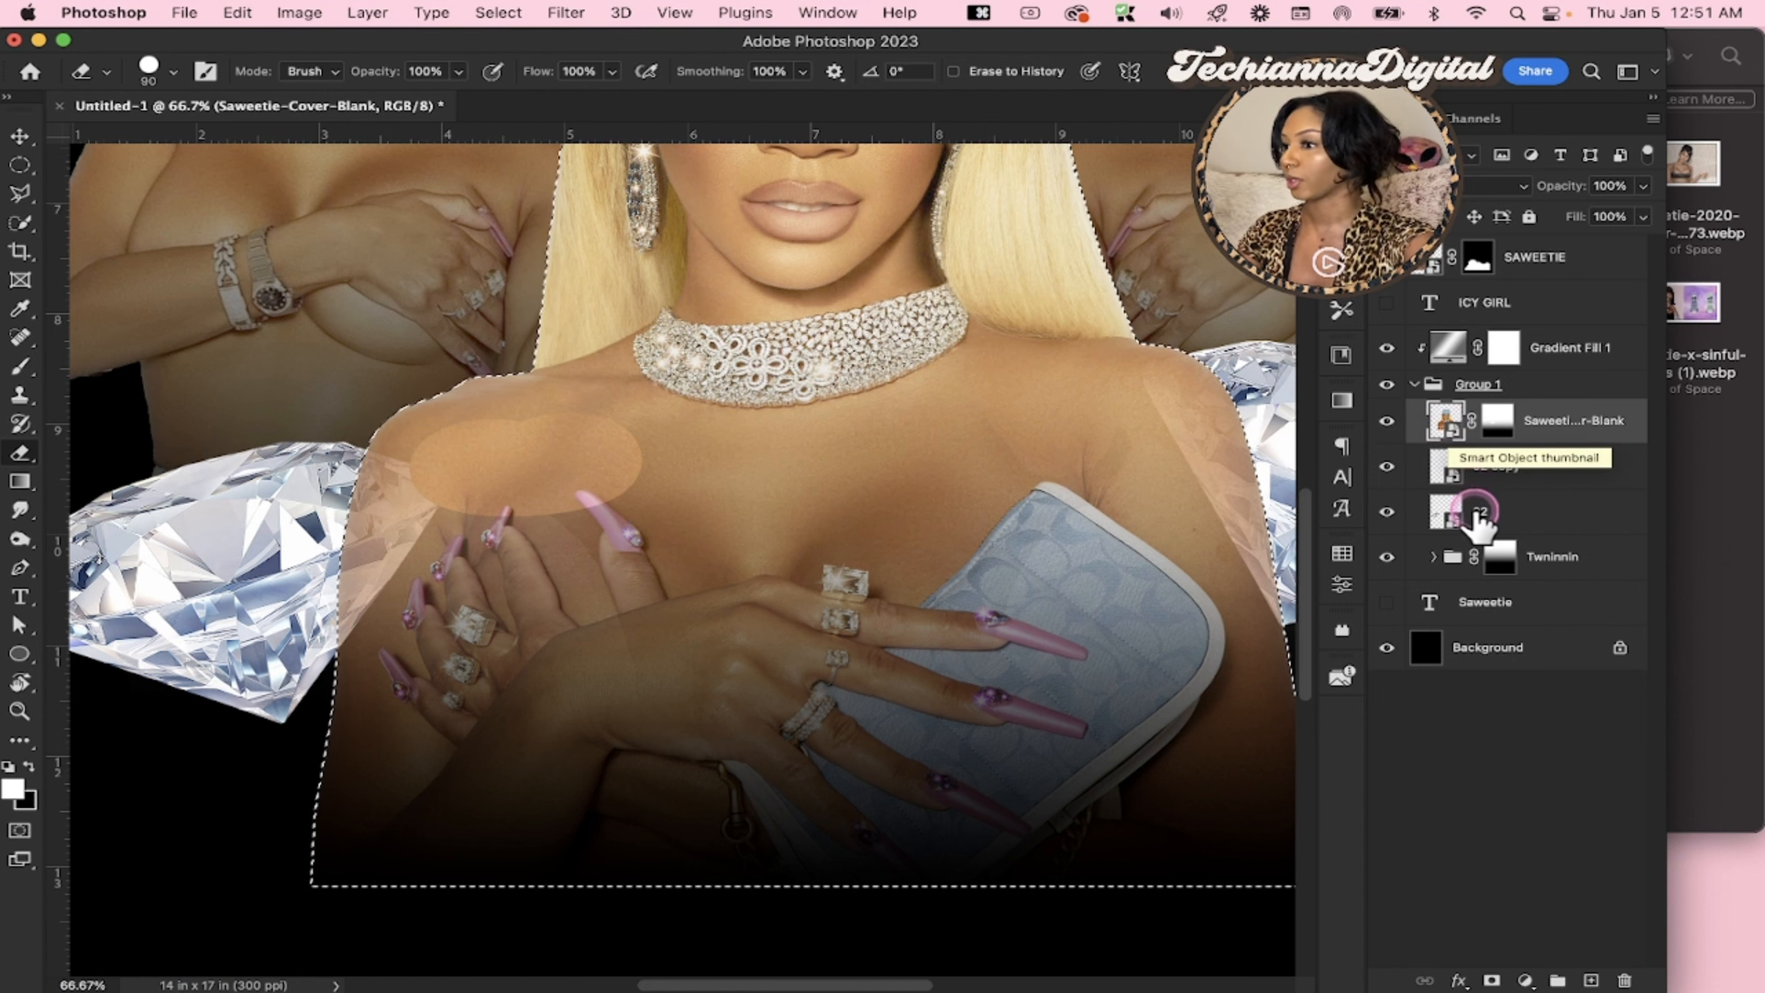
{"action": "left_click", "coordinate": [1435, 747]}
{"action": "left_click", "coordinate": [1445, 424]}
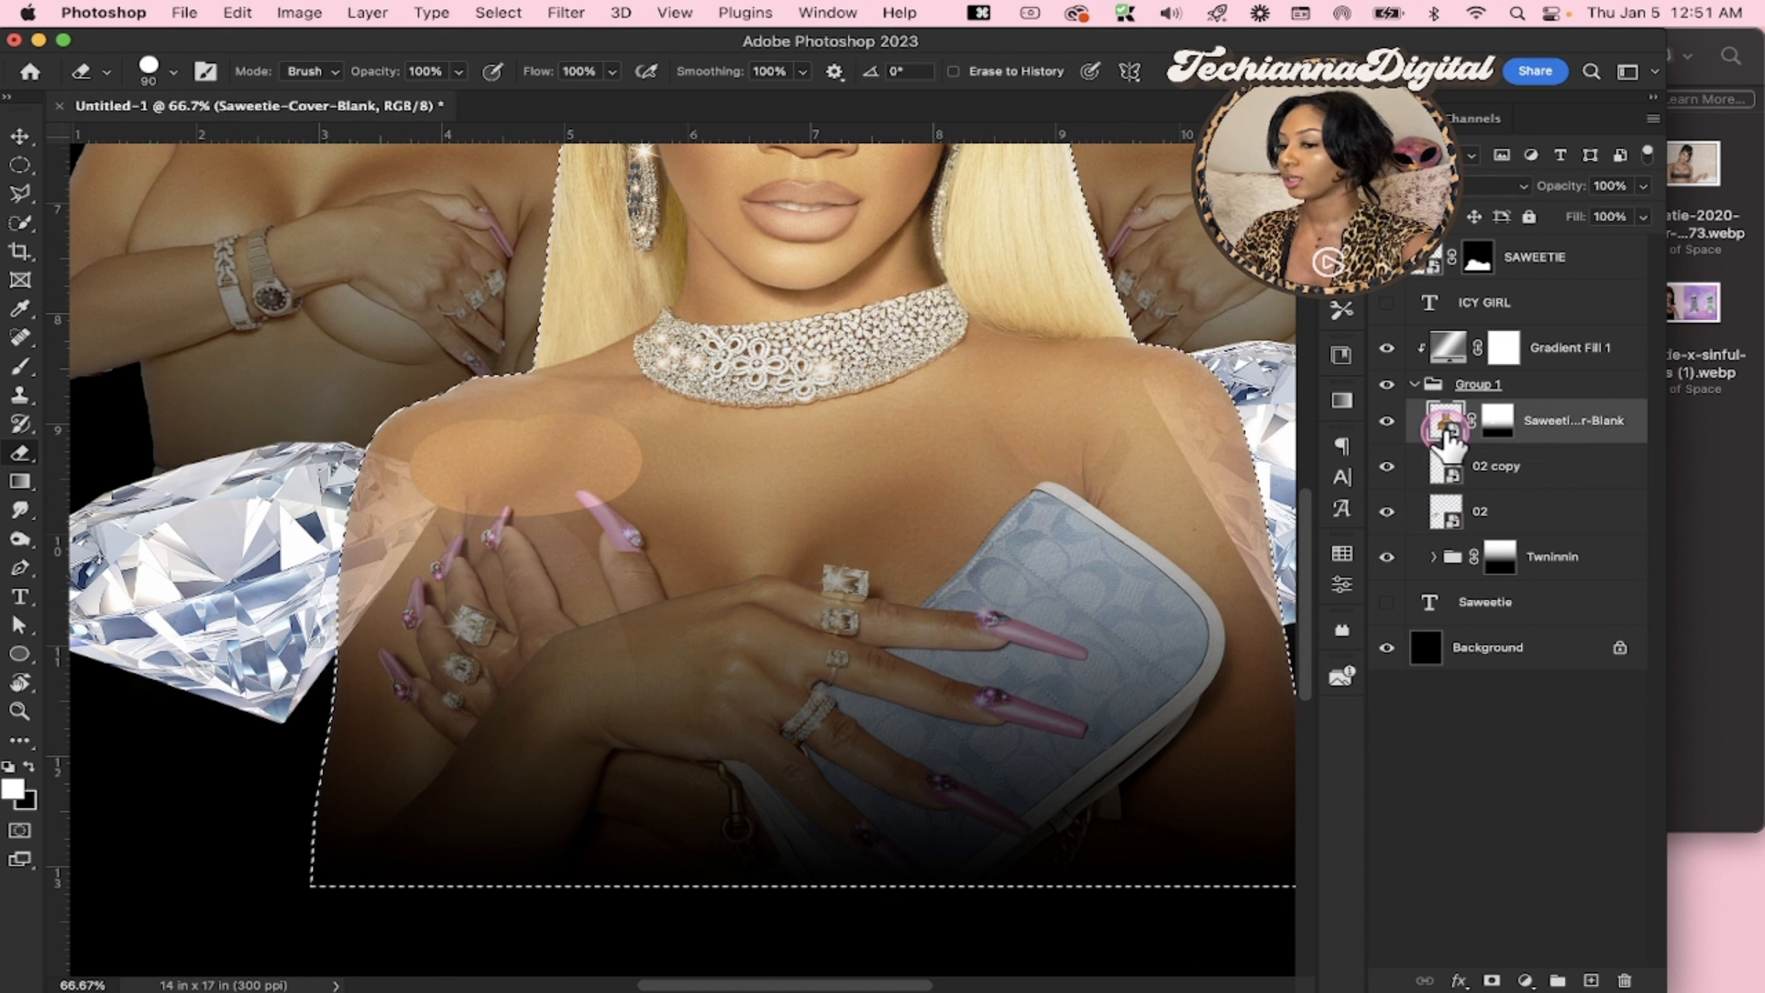
{"action": "left_click", "coordinate": [1546, 426]}
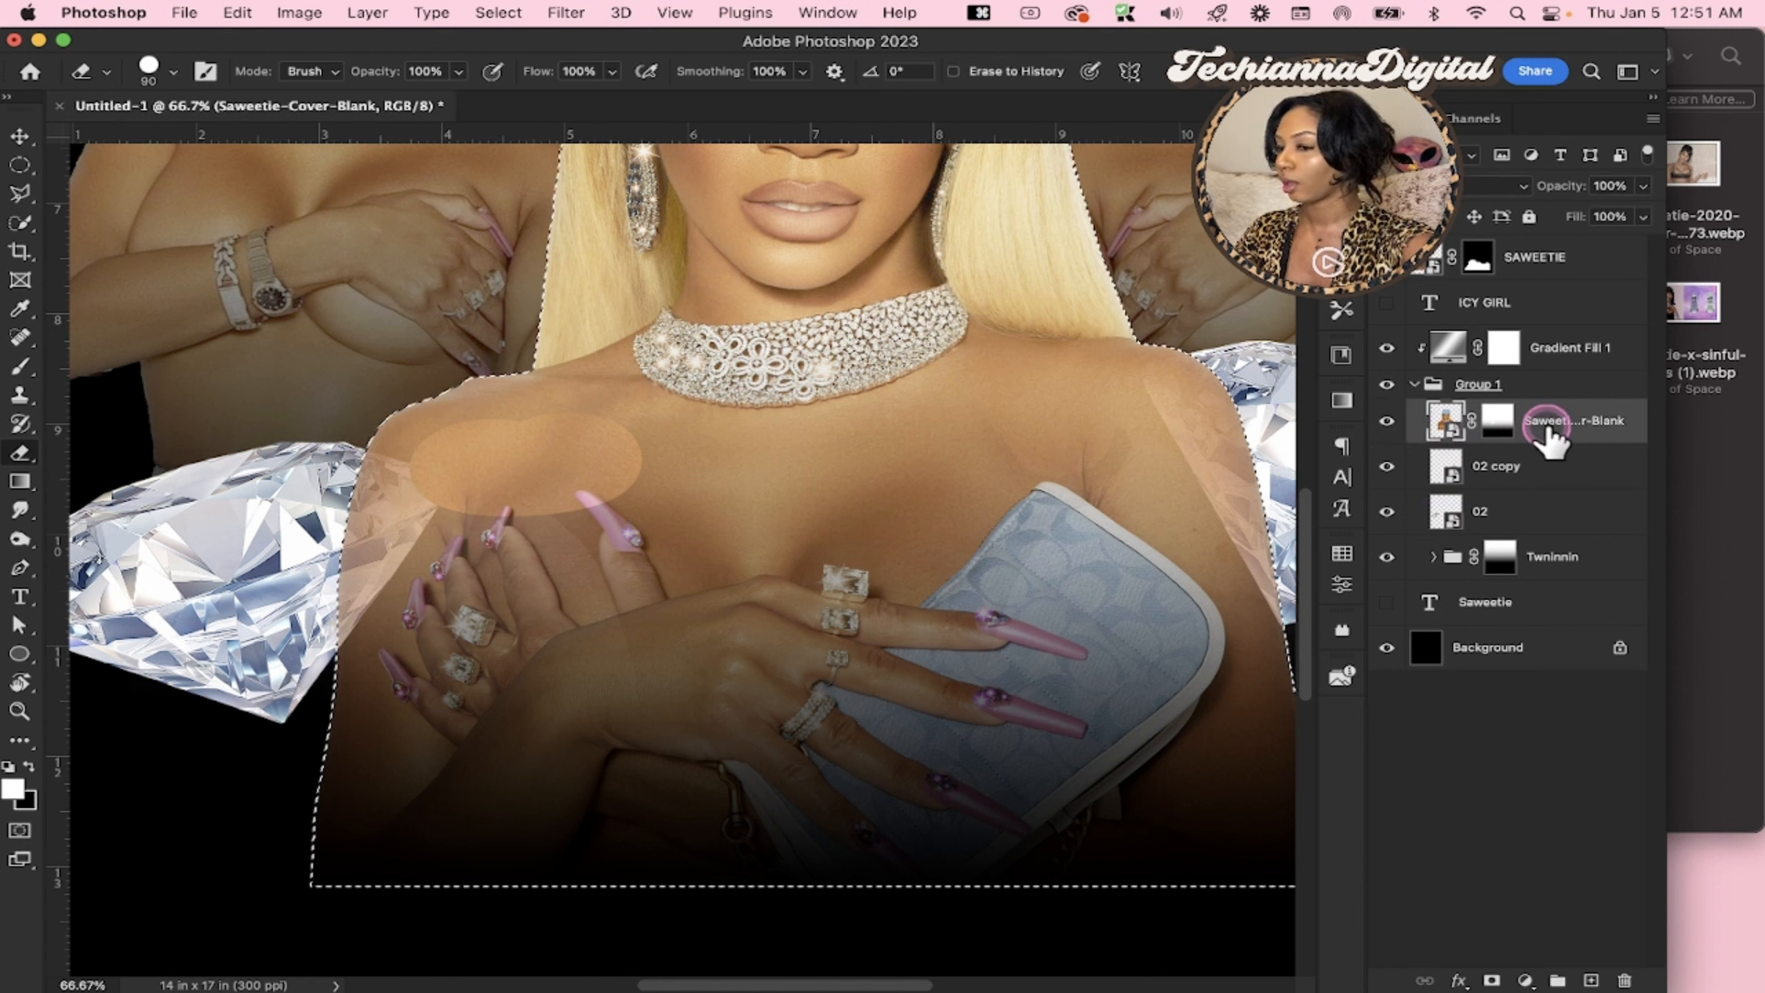
Erase on the central portrait's layer mask with a 175 px Eraser across both shoulders and the chest, keeping strokes inside the outline selection
{"action": "key", "text": "super+d"}
{"action": "left_click", "coordinate": [1449, 423]}
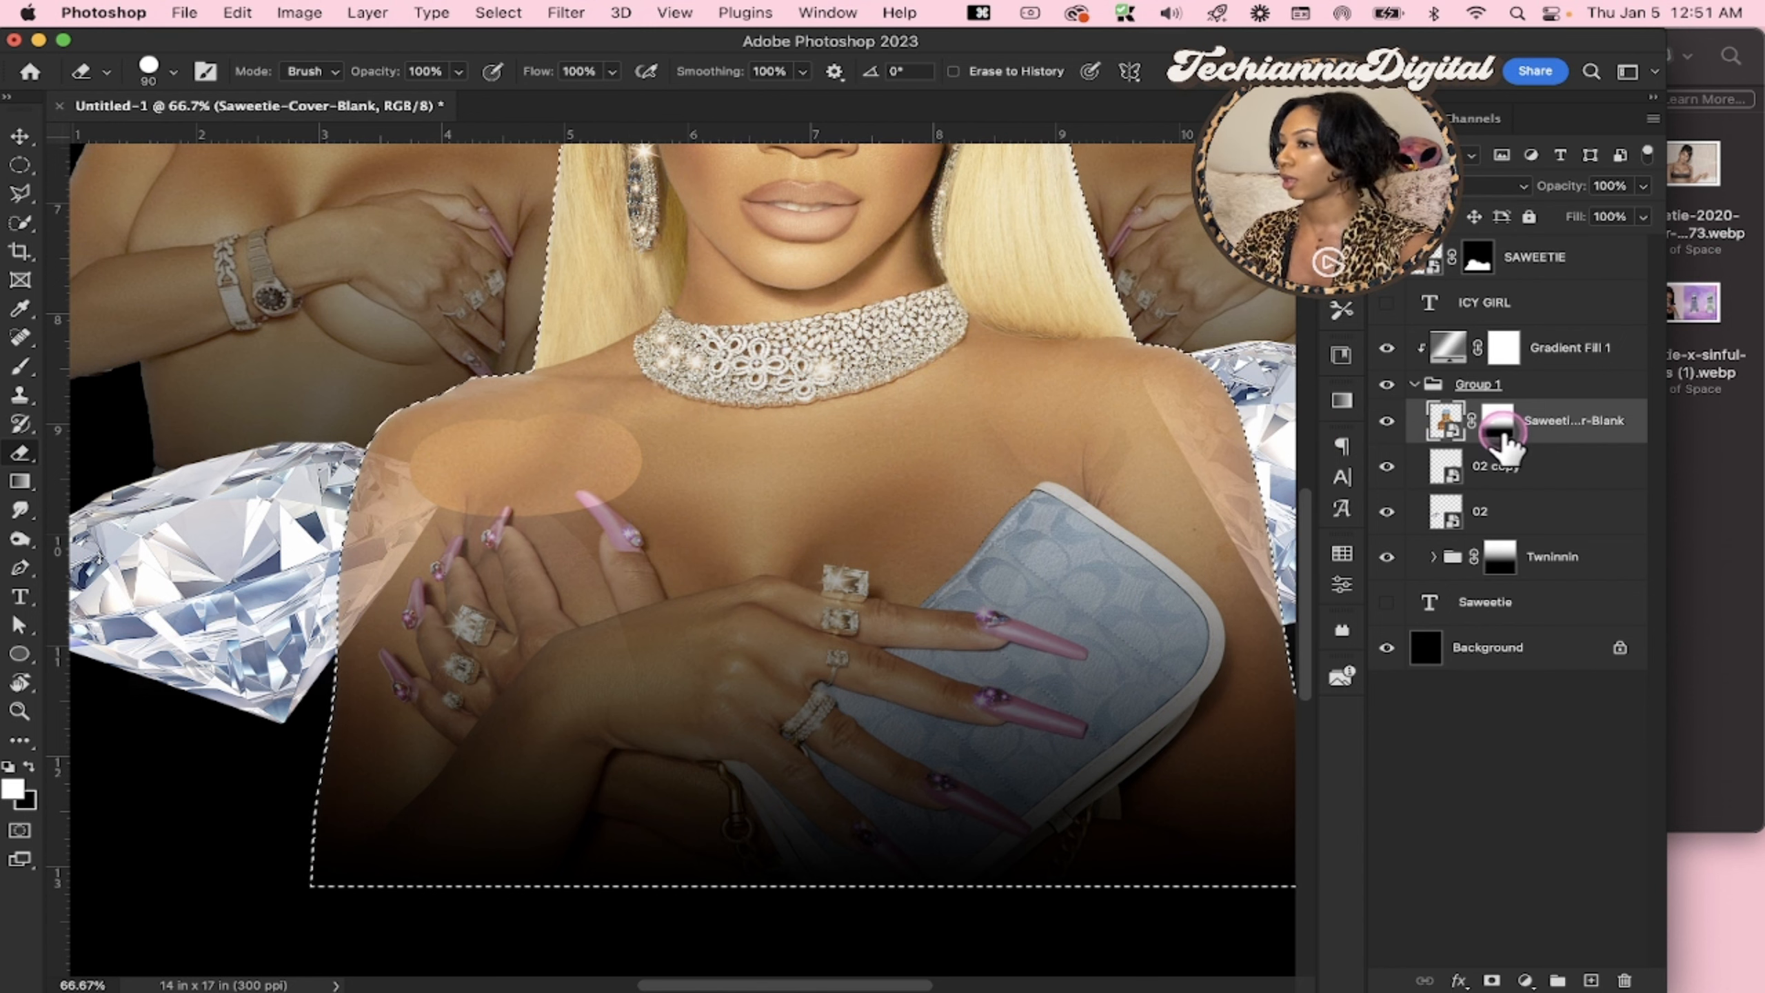
{"action": "left_click", "coordinate": [1502, 434]}
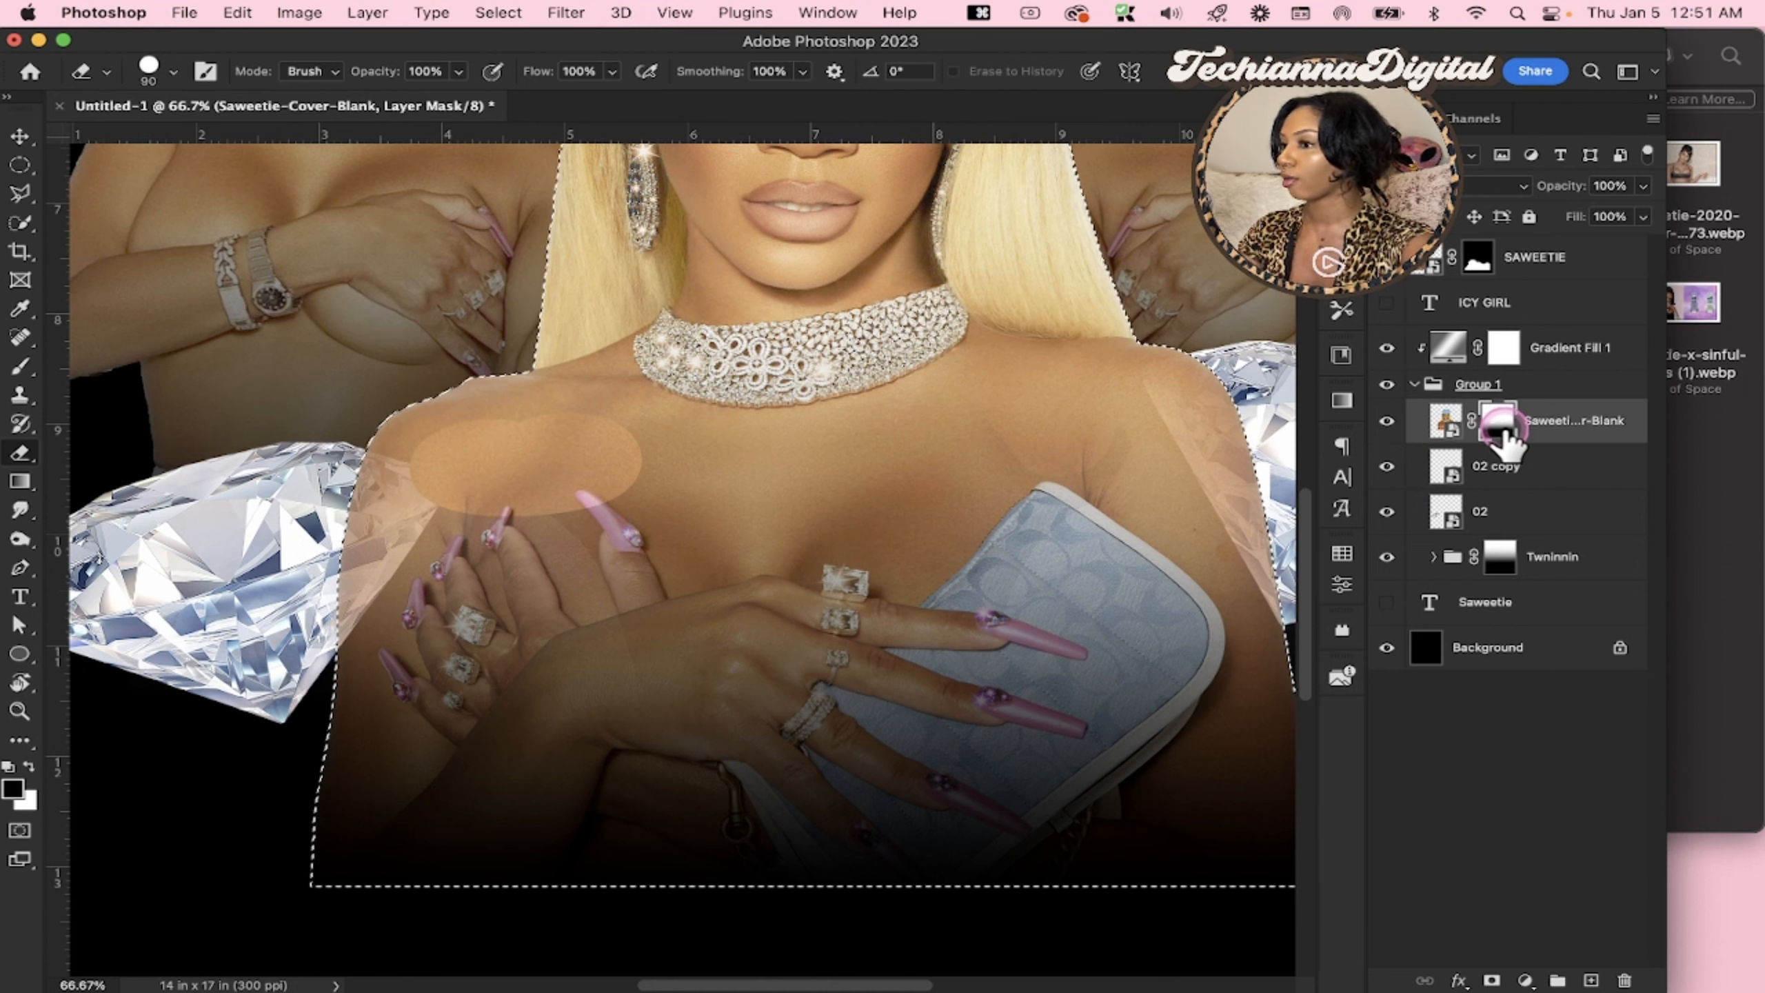
{"action": "key", "text": "e"}
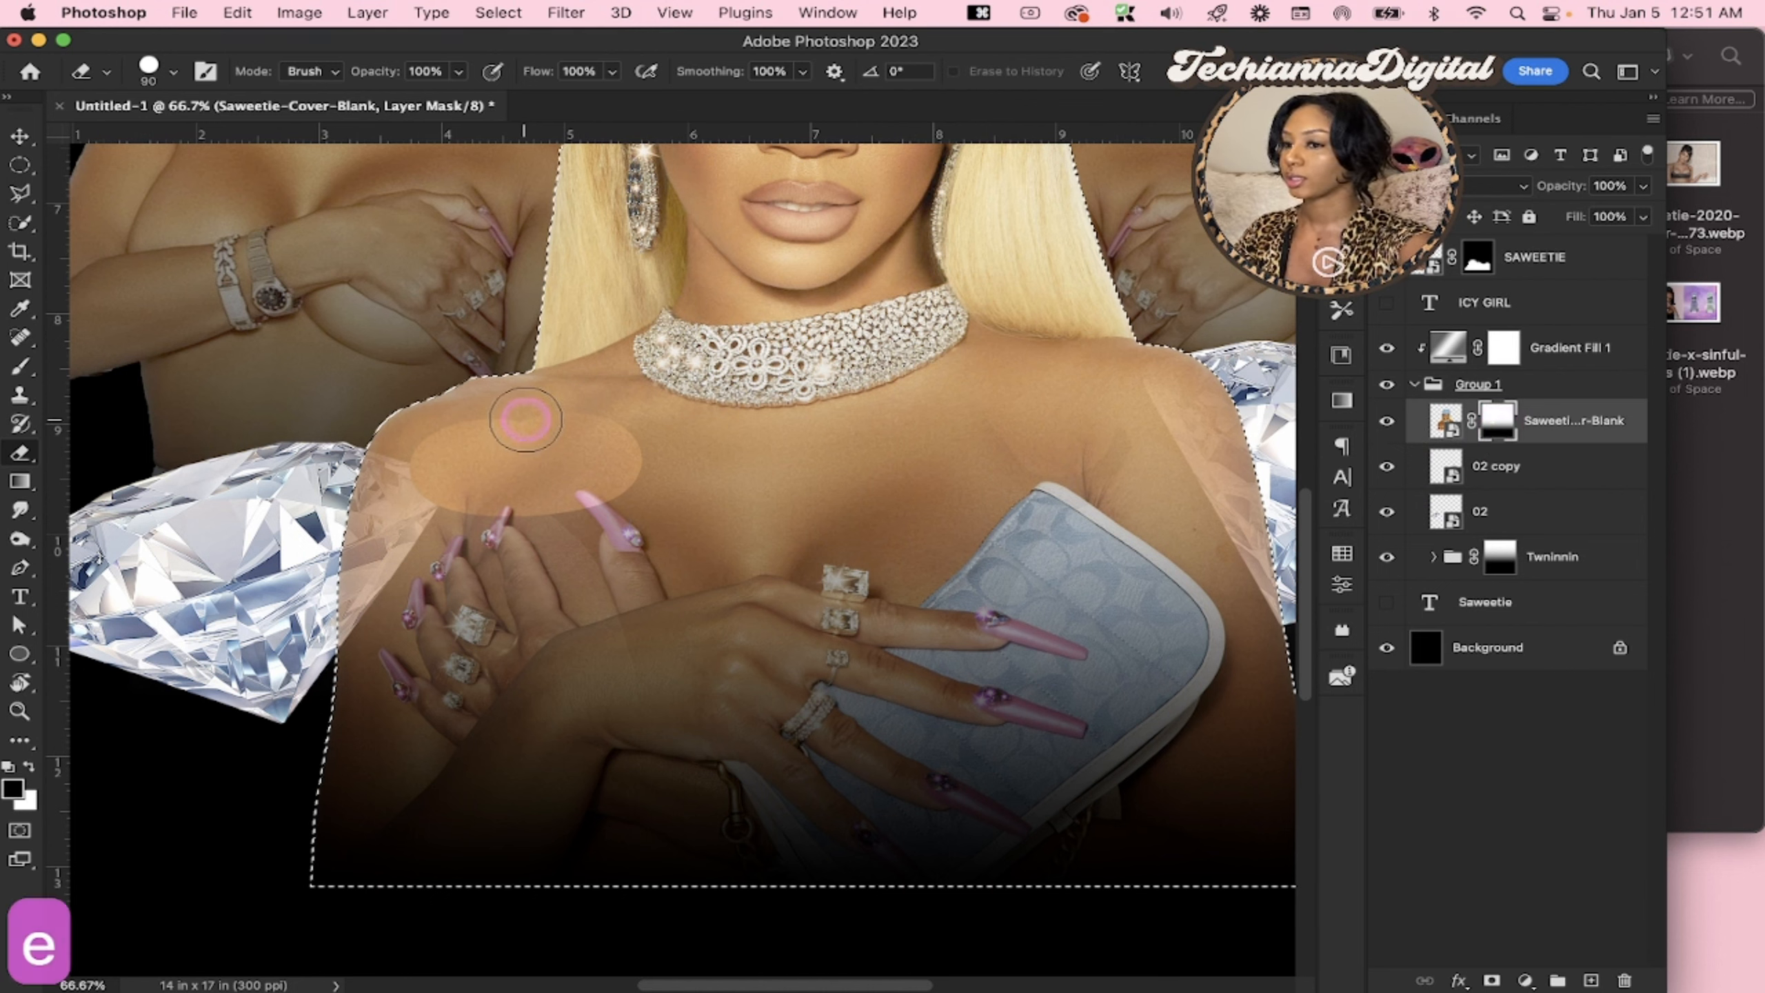
{"action": "key", "text": "bracketright"}
{"action": "key", "text": "bracketright"}
{"action": "key", "text": "bracketright"}
{"action": "key", "text": "bracketright"}
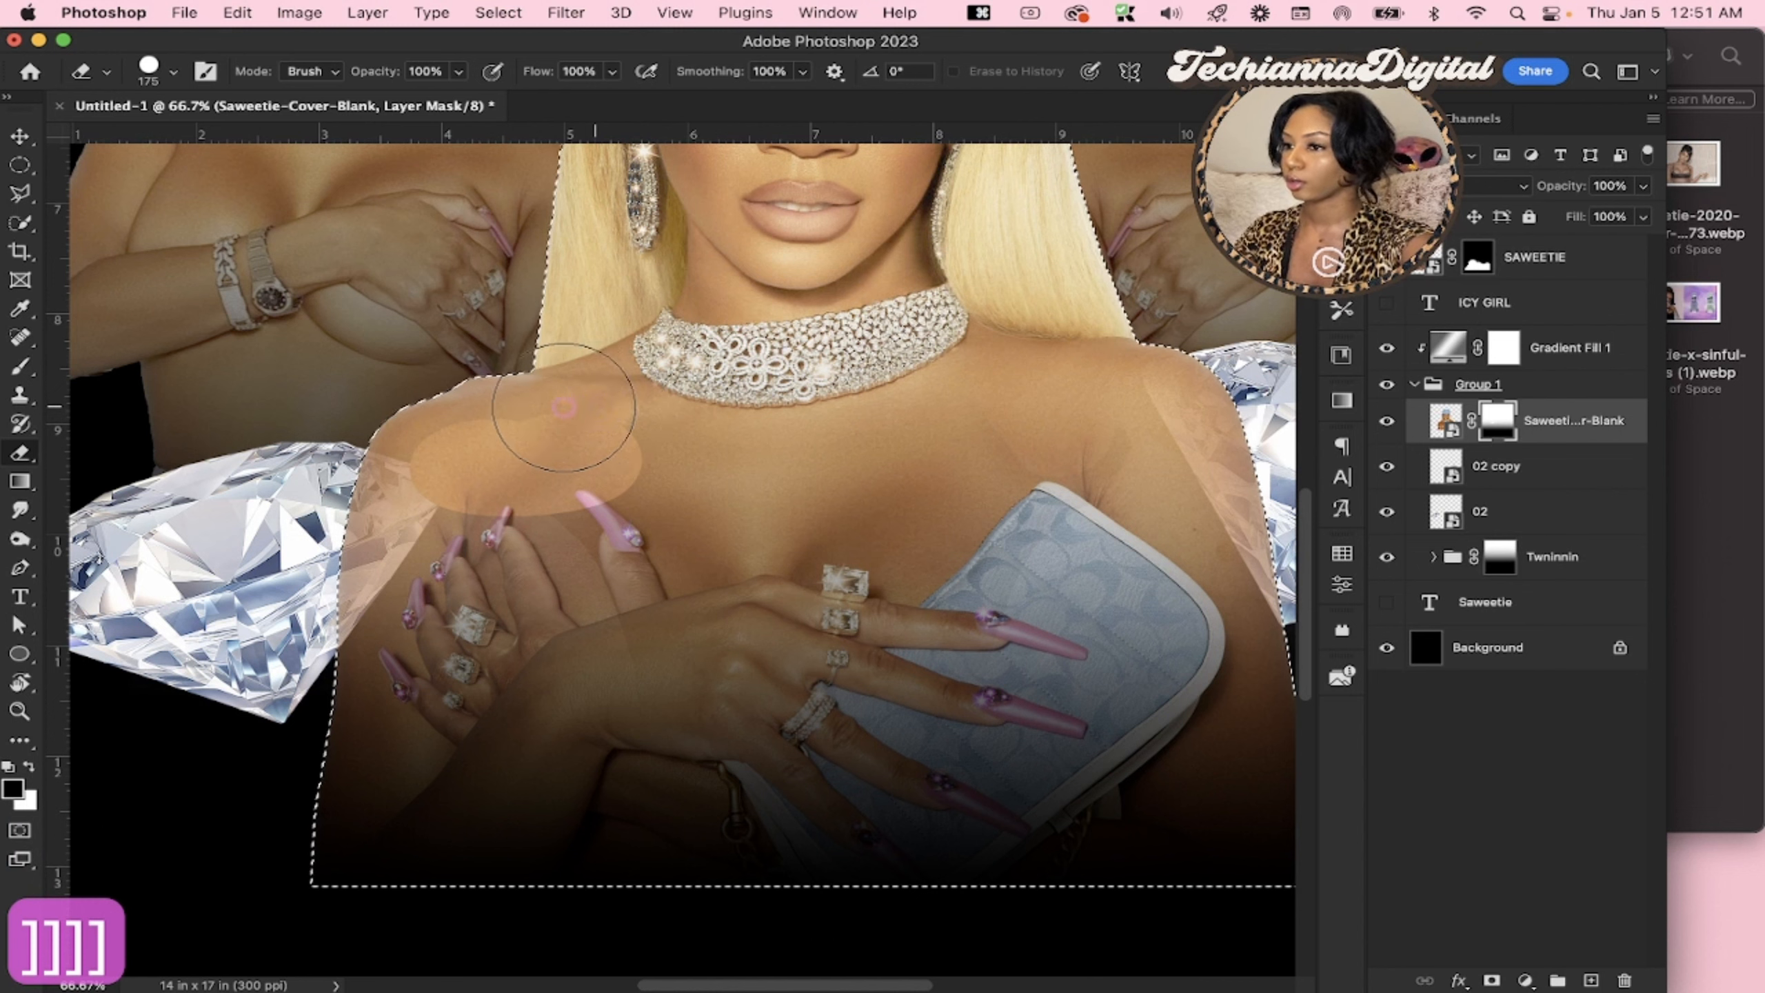
{"action": "mouse_move", "coordinate": [404, 411]}
{"action": "left_mouse_down"}
{"action": "mouse_move", "coordinate": [366, 466]}
{"action": "mouse_move", "coordinate": [354, 584]}
{"action": "mouse_move", "coordinate": [422, 520]}
{"action": "mouse_move", "coordinate": [401, 572]}
{"action": "left_mouse_up"}
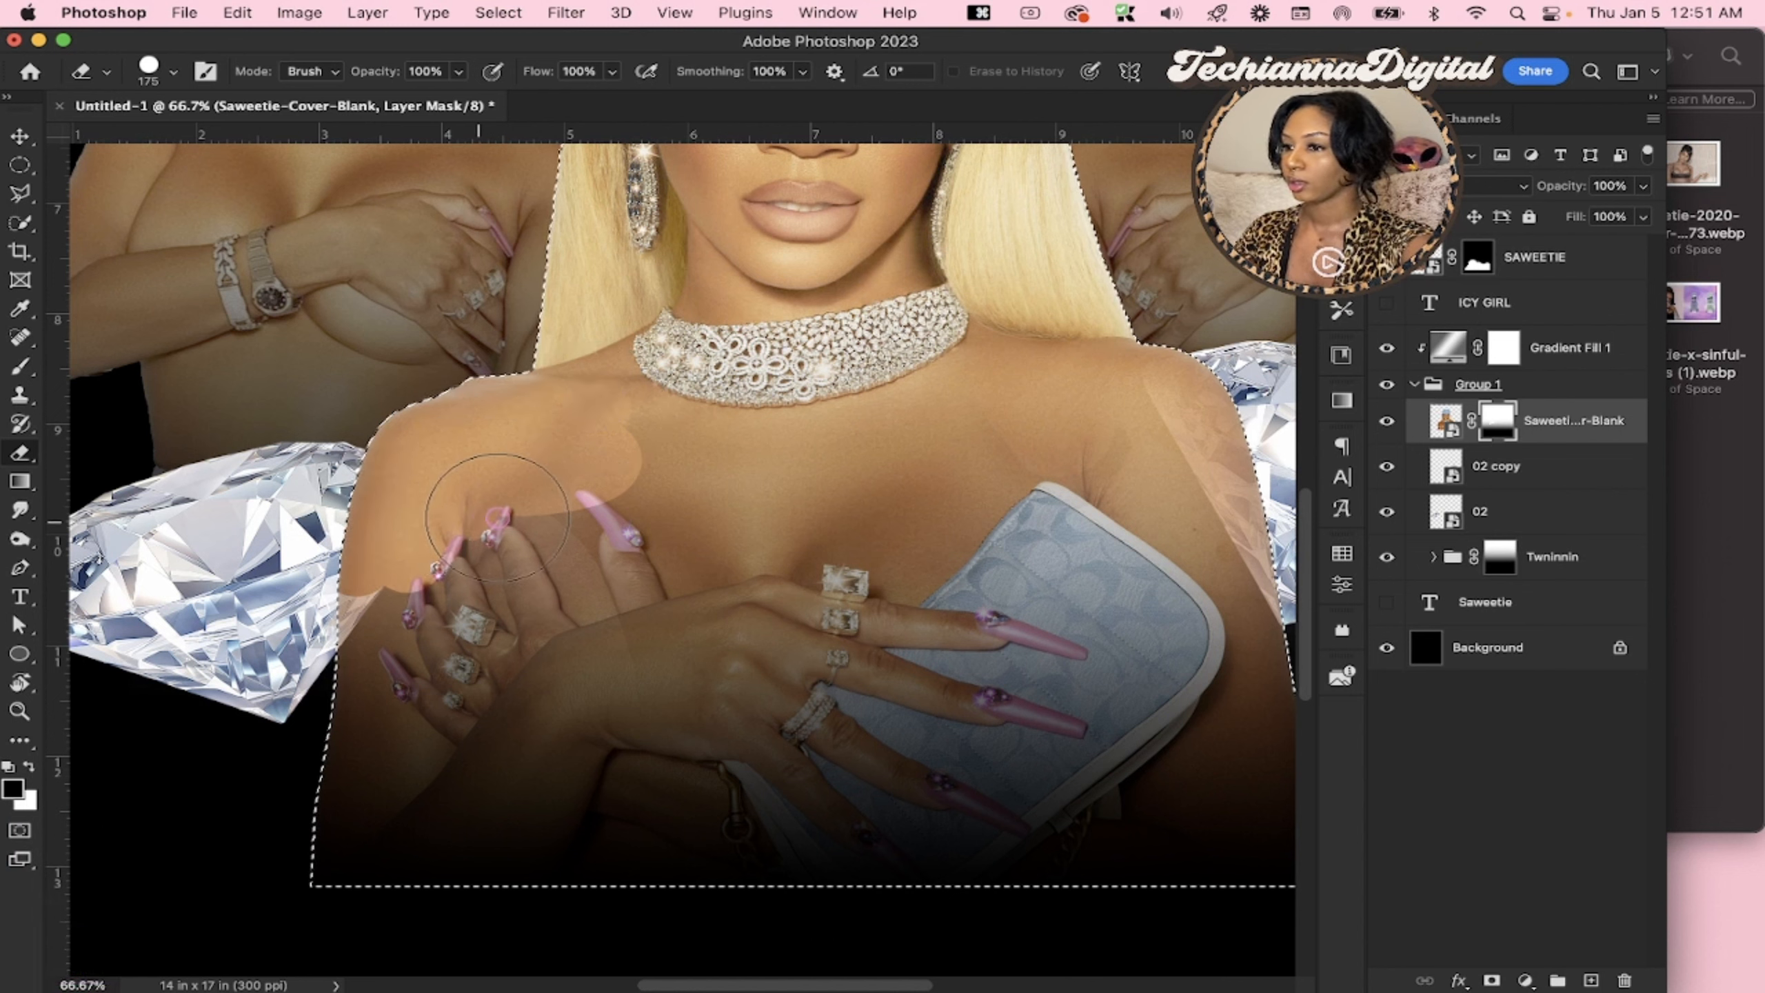
{"action": "mouse_move", "coordinate": [575, 517]}
{"action": "left_mouse_down"}
{"action": "mouse_move", "coordinate": [650, 413]}
{"action": "mouse_move", "coordinate": [983, 411]}
{"action": "mouse_move", "coordinate": [937, 374]}
{"action": "left_mouse_up"}
{"action": "mouse_move", "coordinate": [1228, 429]}
{"action": "left_mouse_down"}
{"action": "mouse_move", "coordinate": [1199, 414]}
{"action": "mouse_move", "coordinate": [1250, 565]}
{"action": "mouse_move", "coordinate": [1139, 549]}
{"action": "mouse_move", "coordinate": [1112, 410]}
{"action": "mouse_move", "coordinate": [869, 473]}
{"action": "mouse_move", "coordinate": [917, 544]}
{"action": "mouse_move", "coordinate": [611, 521]}
{"action": "mouse_move", "coordinate": [465, 480]}
{"action": "mouse_move", "coordinate": [678, 453]}
{"action": "left_mouse_up"}
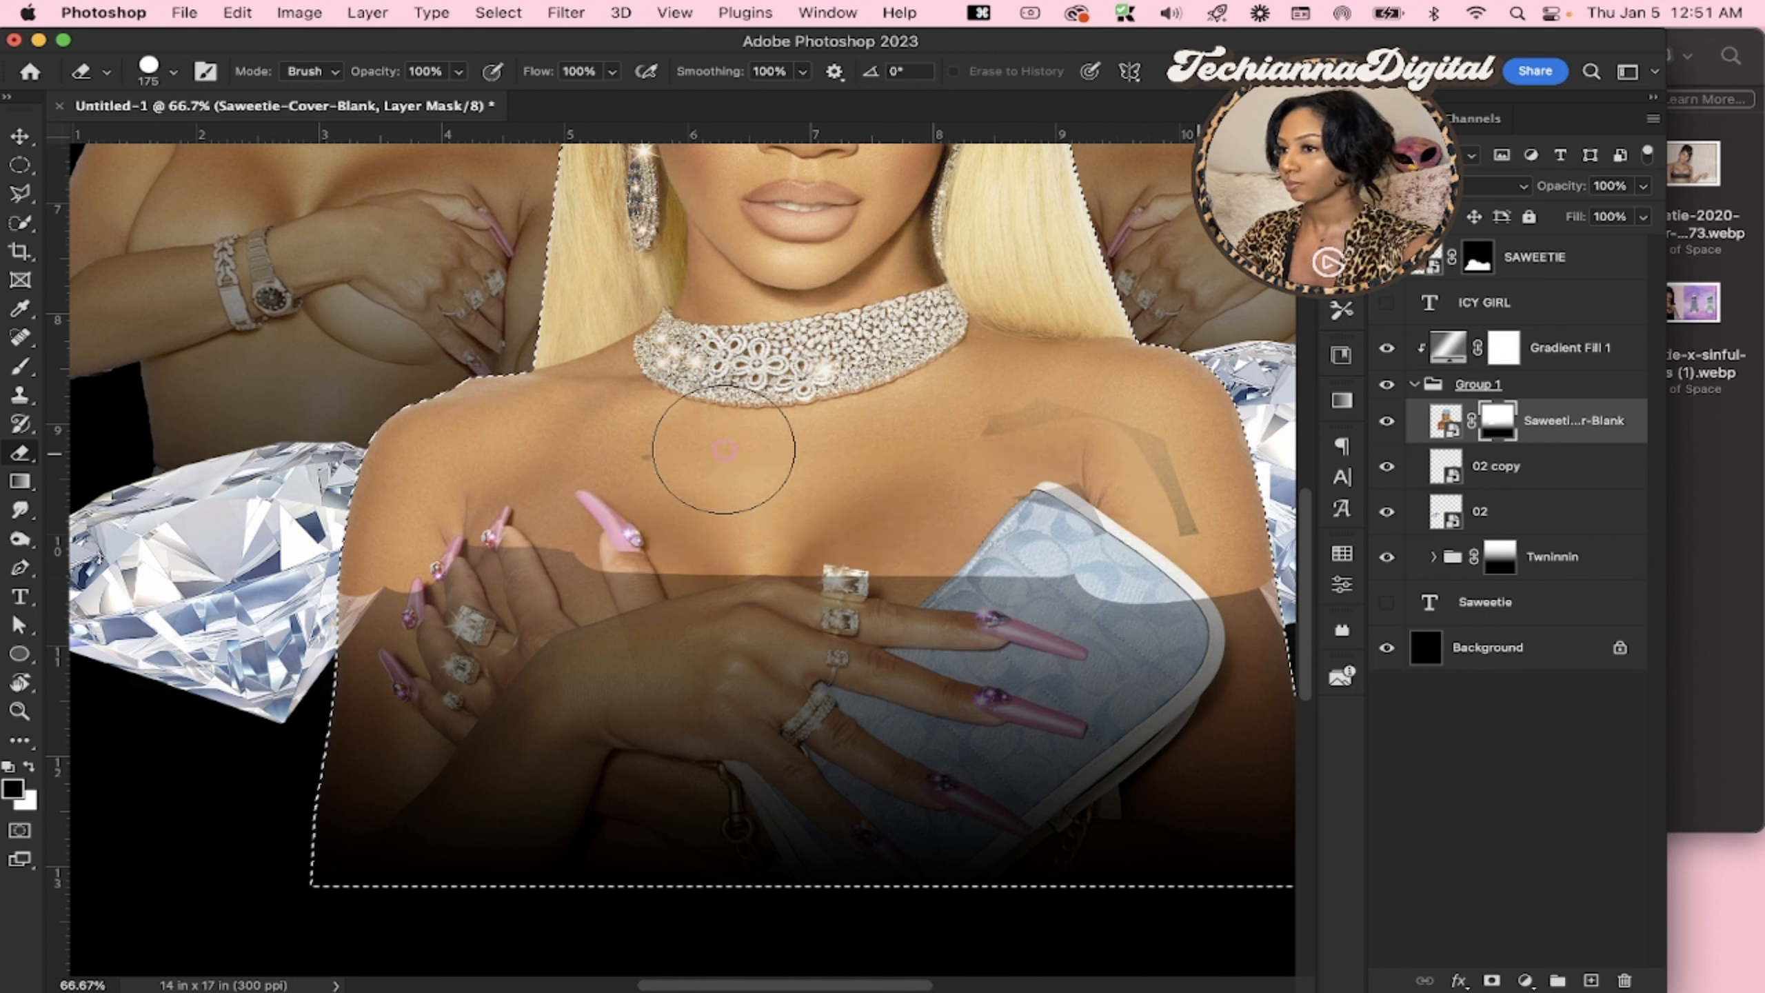
{"action": "left_click_drag", "start_coordinate": [1250, 508], "coordinate": [1131, 401]}
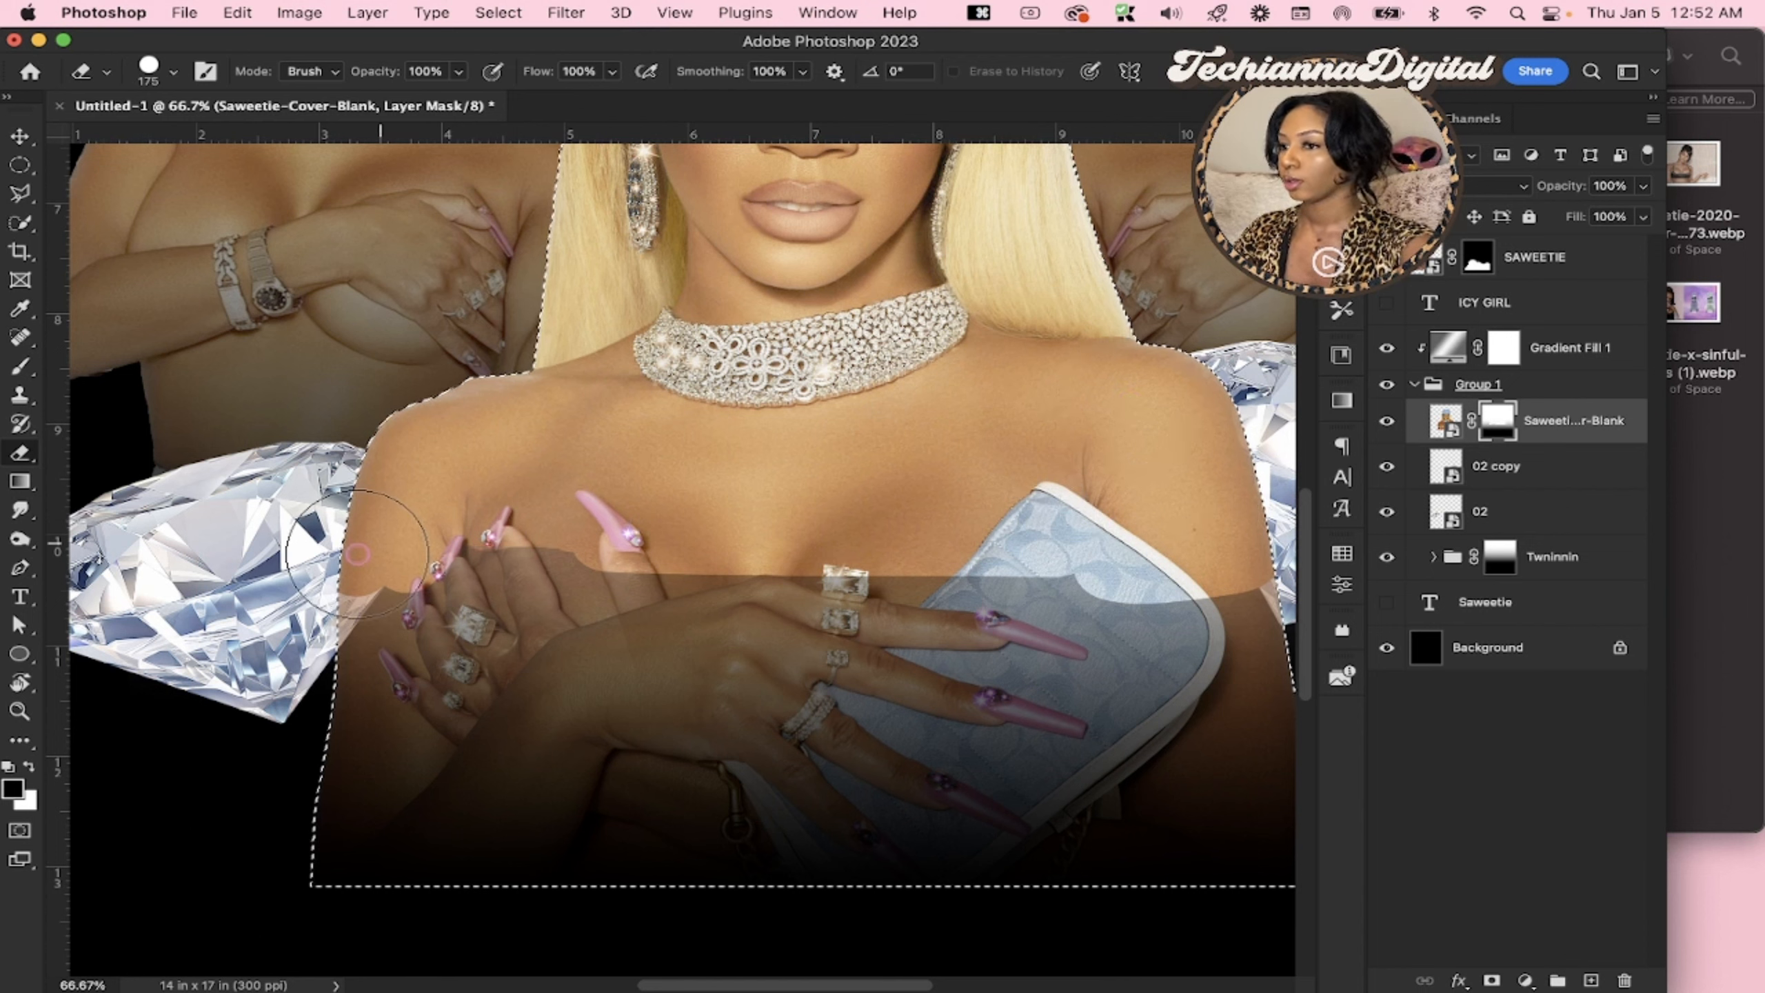
{"action": "mouse_move", "coordinate": [358, 554]}
{"action": "left_mouse_down"}
{"action": "mouse_move", "coordinate": [869, 566]}
{"action": "mouse_move", "coordinate": [1007, 480]}
{"action": "left_mouse_up"}
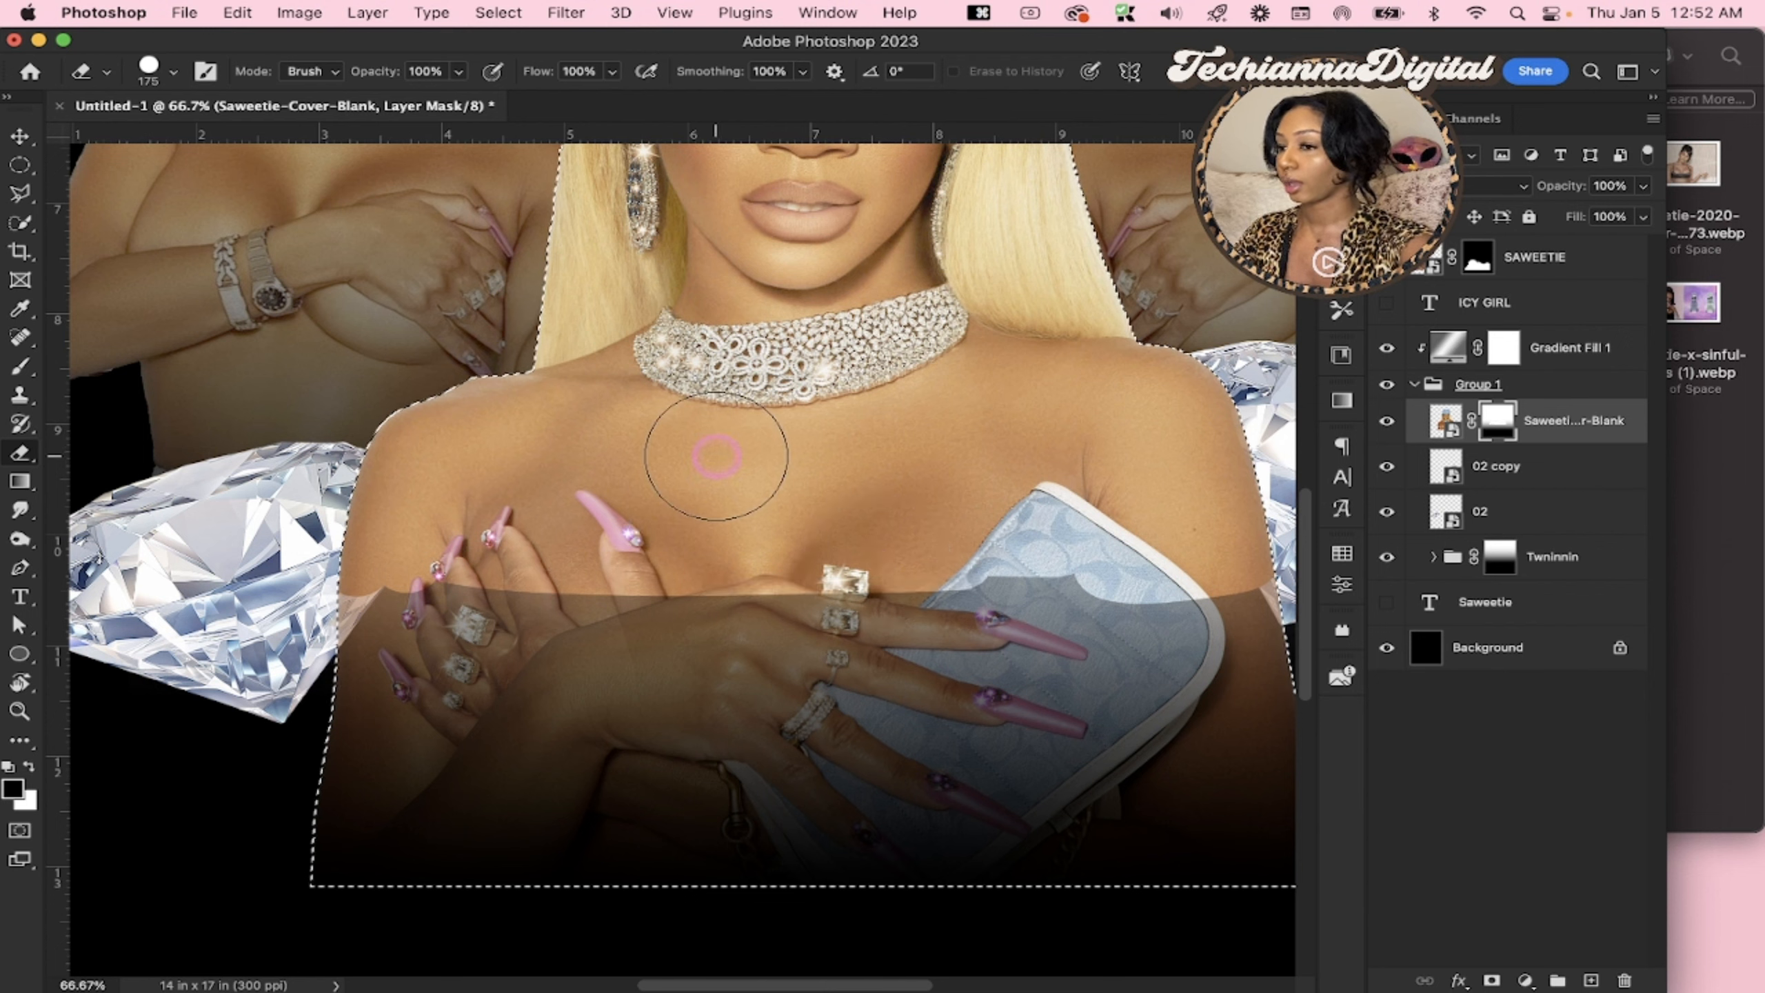
Soften the mask's hard edge across the hands and clutch with a 400 px Soft Round Eraser, and deselect the outline
{"action": "right_click", "coordinate": [717, 456]}
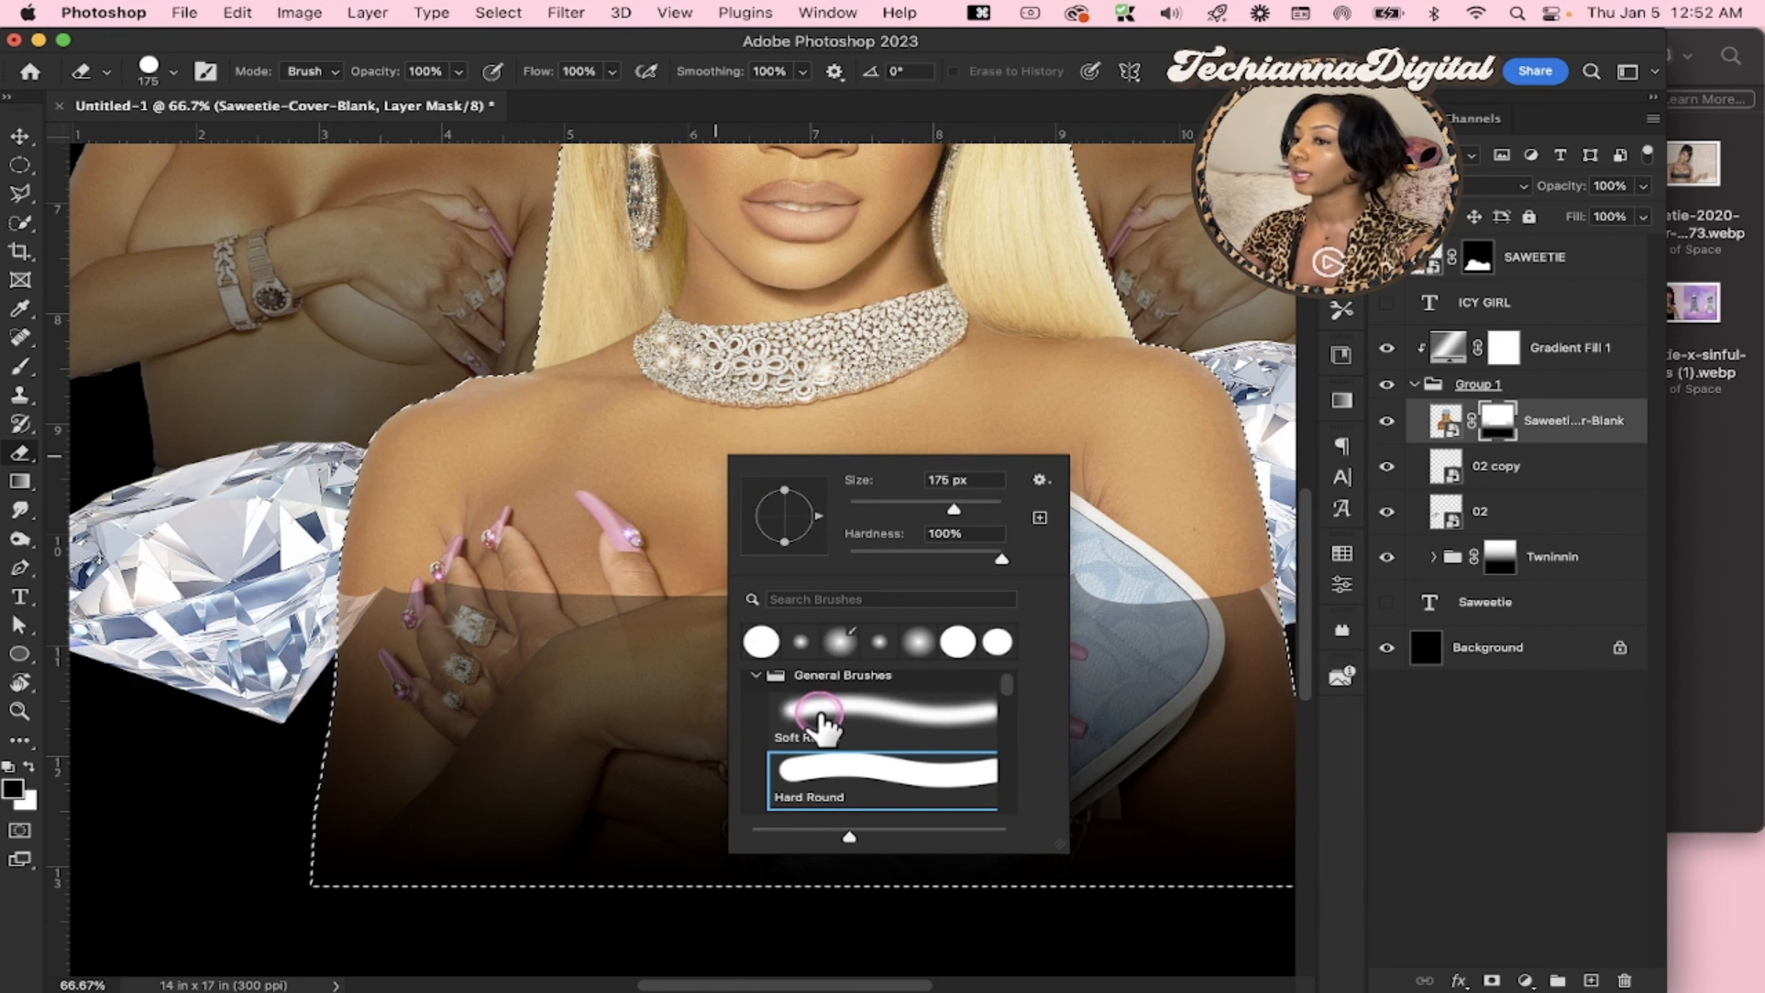
{"action": "left_click", "coordinate": [818, 716]}
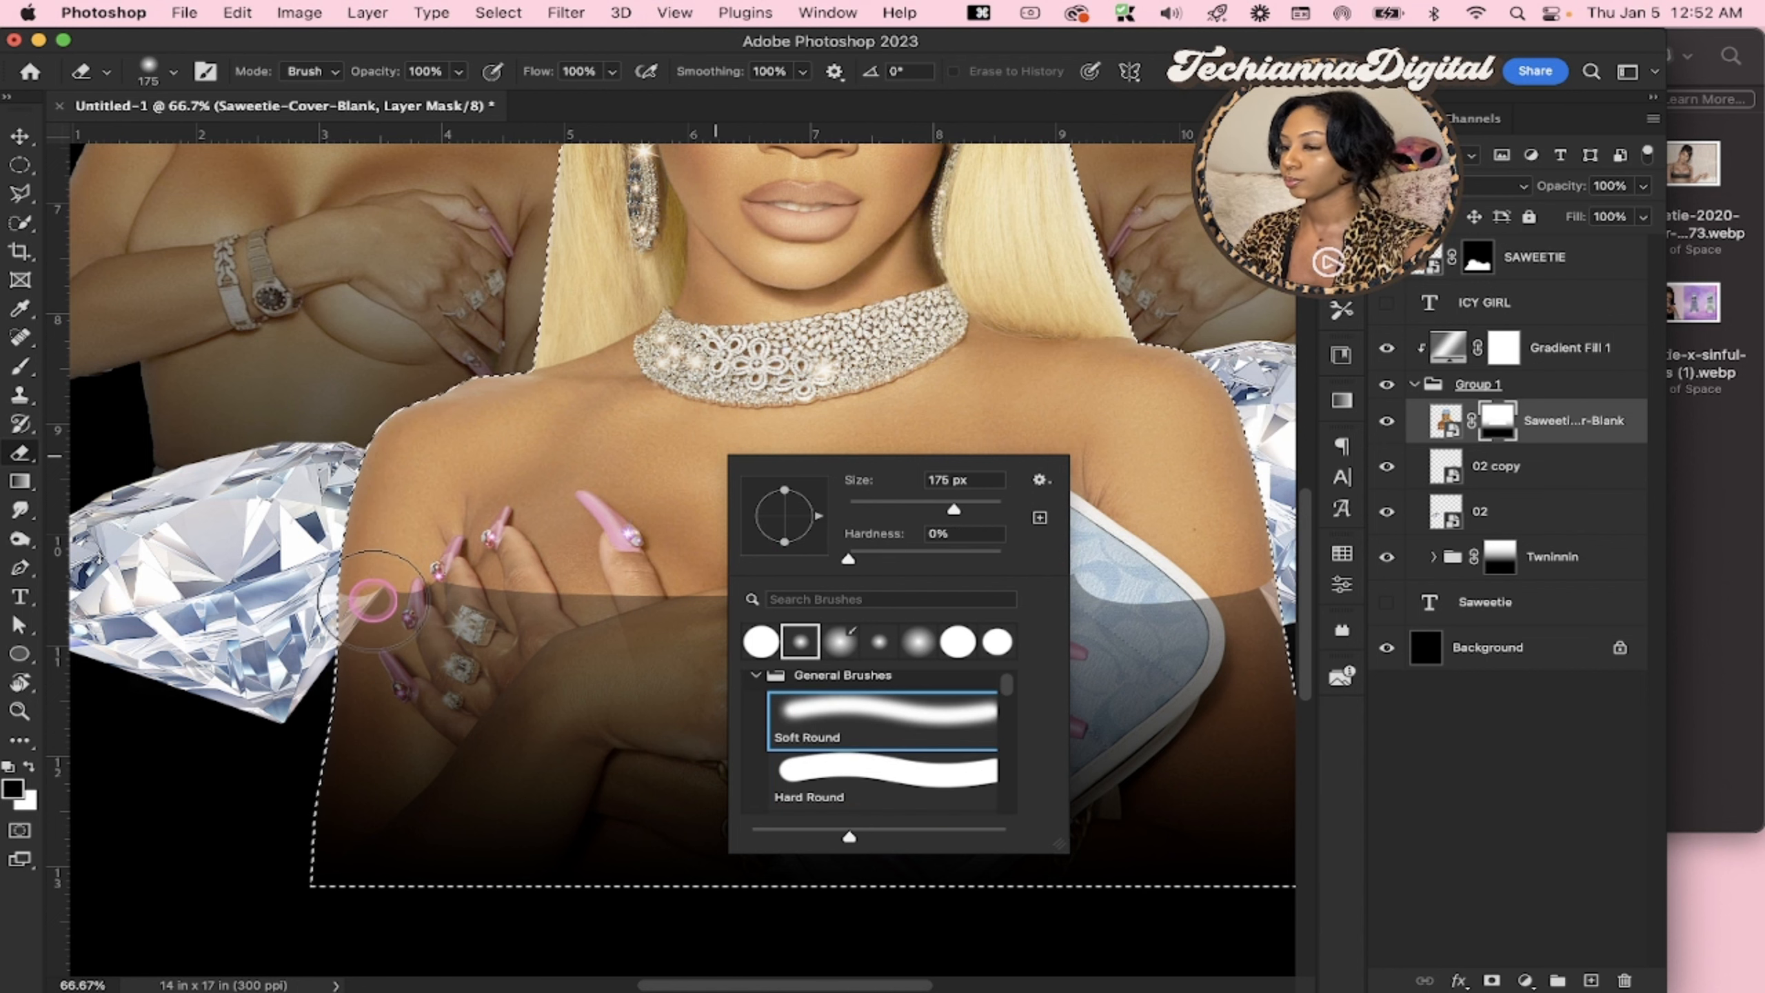
{"action": "left_click", "coordinate": [416, 548]}
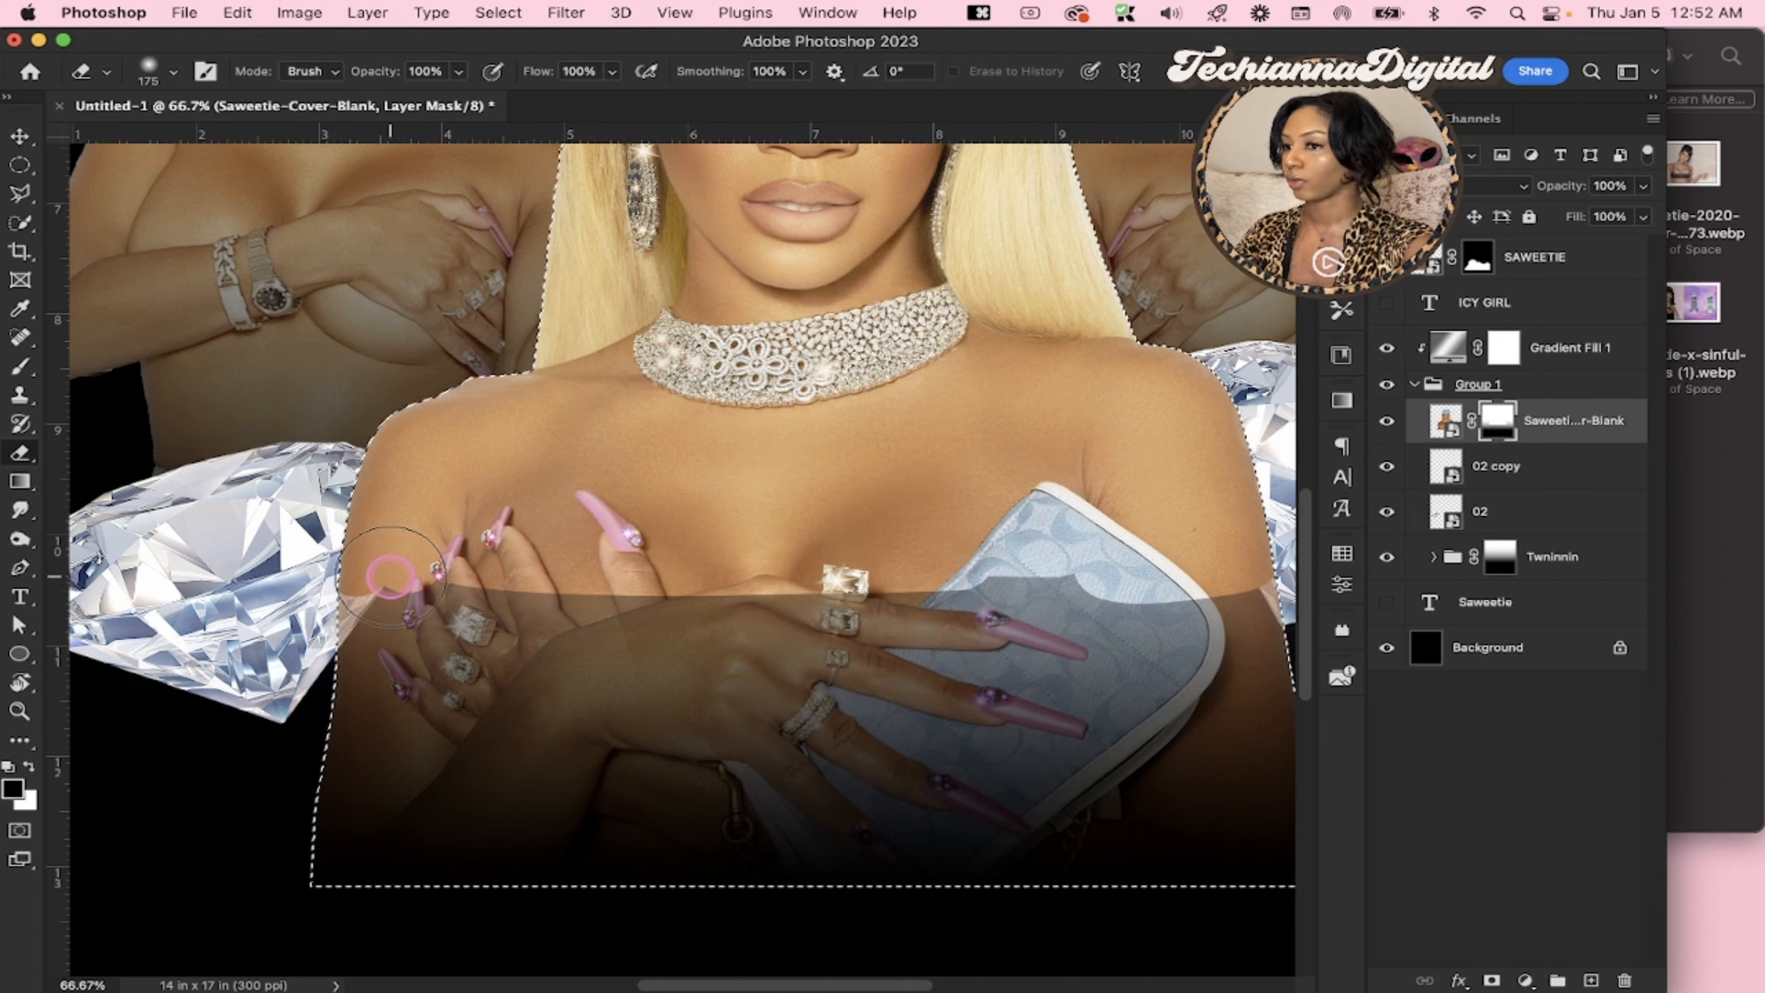
{"action": "key", "text": "bracketright"}
{"action": "key", "text": "bracketright"}
{"action": "key", "text": "bracketright"}
{"action": "key", "text": "bracketright"}
{"action": "mouse_move", "coordinate": [406, 587]}
{"action": "left_mouse_down"}
{"action": "mouse_move", "coordinate": [431, 611]}
{"action": "mouse_move", "coordinate": [417, 626]}
{"action": "mouse_move", "coordinate": [697, 597]}
{"action": "mouse_move", "coordinate": [877, 599]}
{"action": "mouse_move", "coordinate": [896, 626]}
{"action": "mouse_move", "coordinate": [1056, 570]}
{"action": "mouse_move", "coordinate": [1143, 588]}
{"action": "mouse_move", "coordinate": [1181, 646]}
{"action": "mouse_move", "coordinate": [1252, 599]}
{"action": "mouse_move", "coordinate": [848, 512]}
{"action": "mouse_move", "coordinate": [1145, 588]}
{"action": "left_mouse_up"}
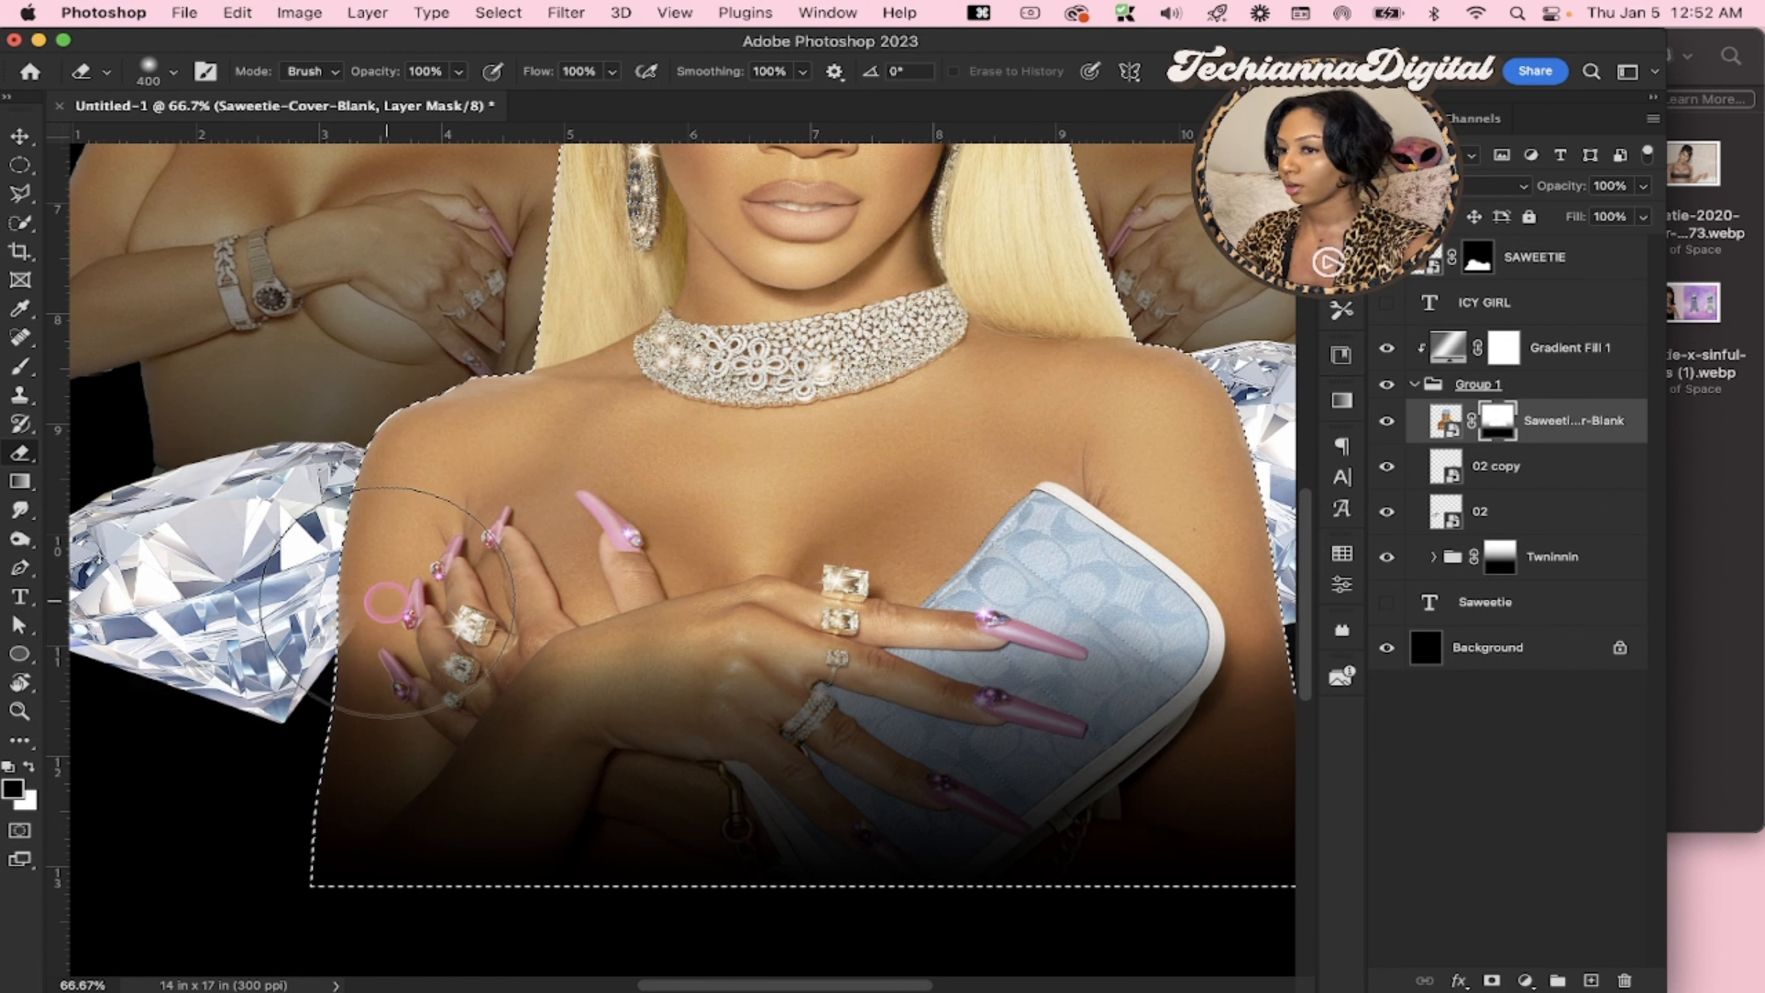
{"action": "scroll", "coordinate": [817, 561], "scroll_direction": "right", "scroll_amount": 6}
{"action": "scroll", "coordinate": [818, 561], "scroll_direction": "up", "scroll_amount": 2}
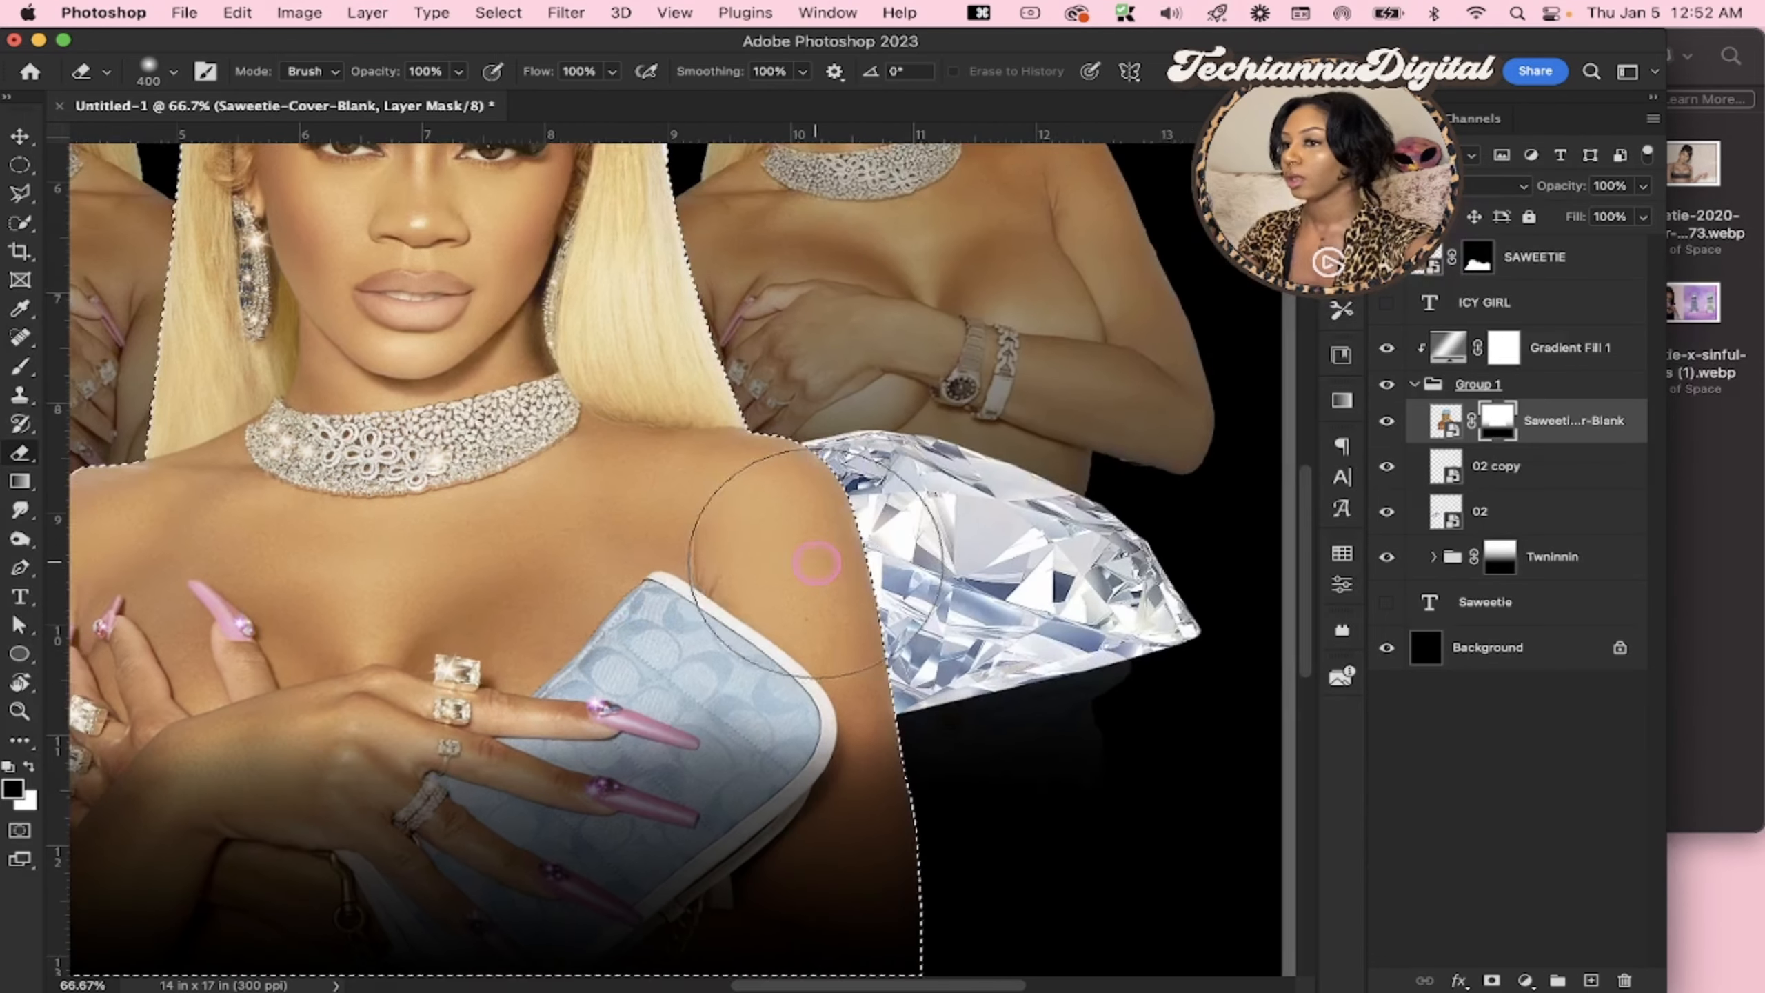
{"action": "scroll", "coordinate": [819, 560], "scroll_direction": "down", "scroll_amount": 1}
{"action": "scroll", "coordinate": [806, 563], "scroll_direction": "left", "scroll_amount": 5}
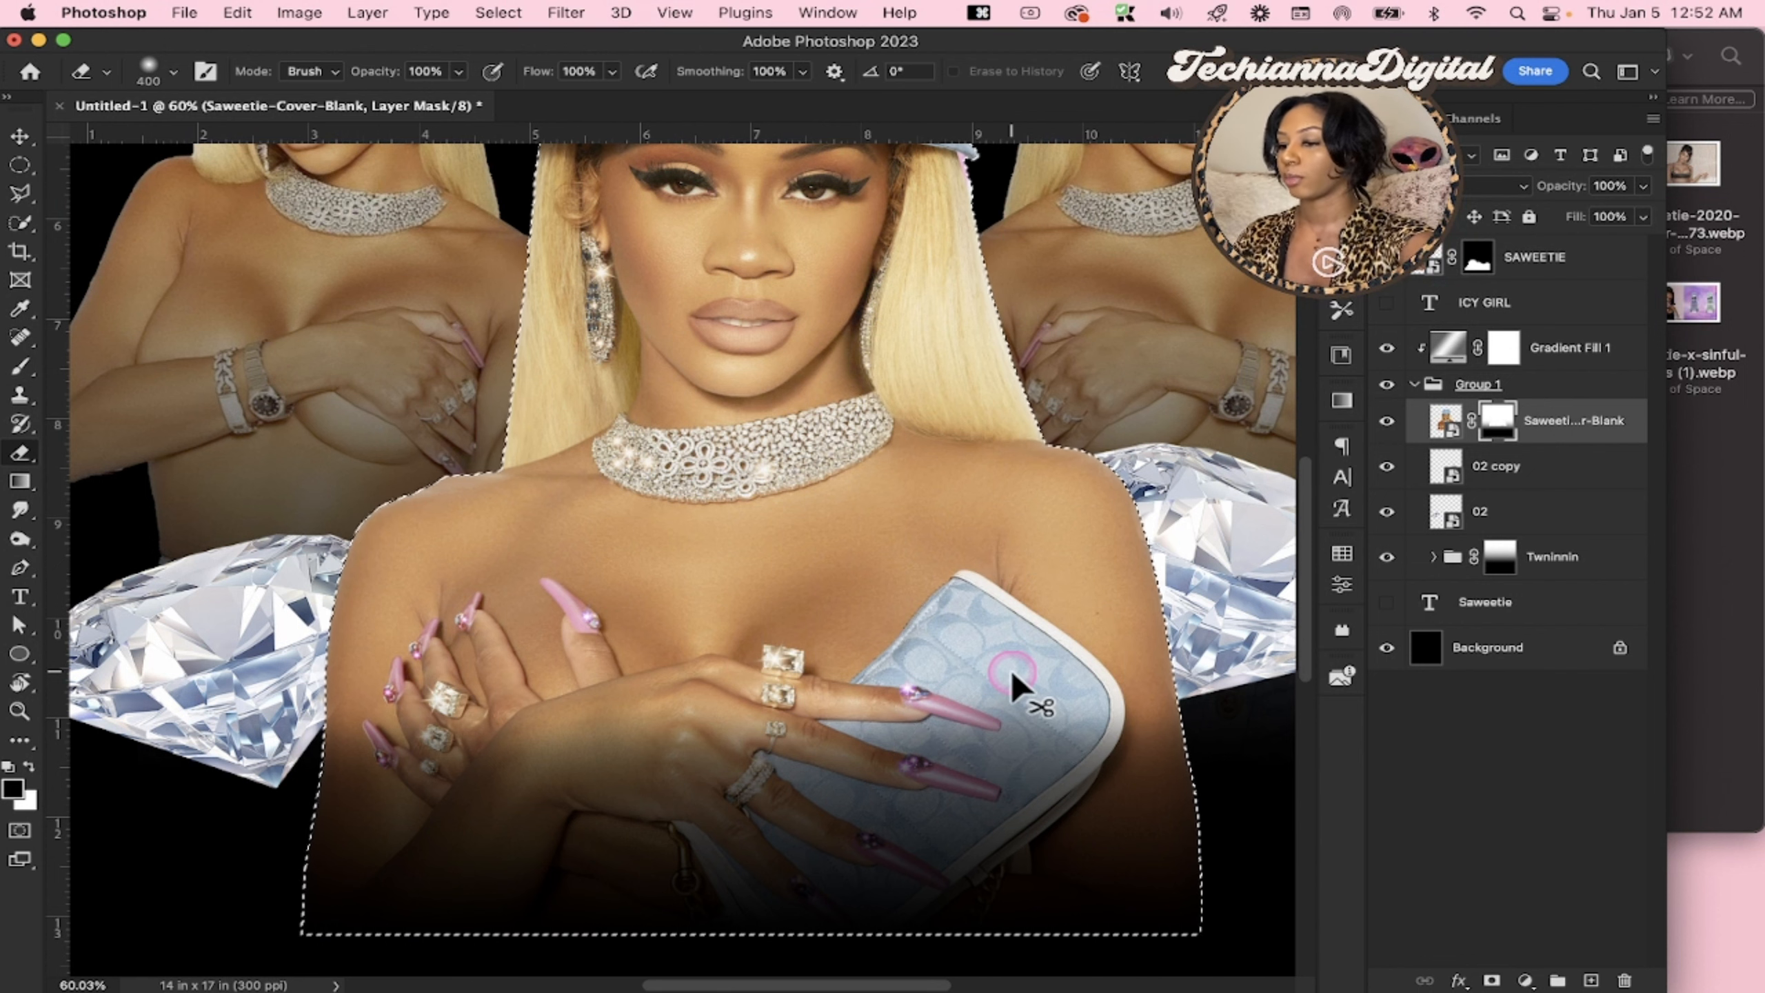
{"action": "key", "text": "super+d"}
{"action": "scroll", "coordinate": [1012, 672], "scroll_direction": "down", "scroll_amount": 3}
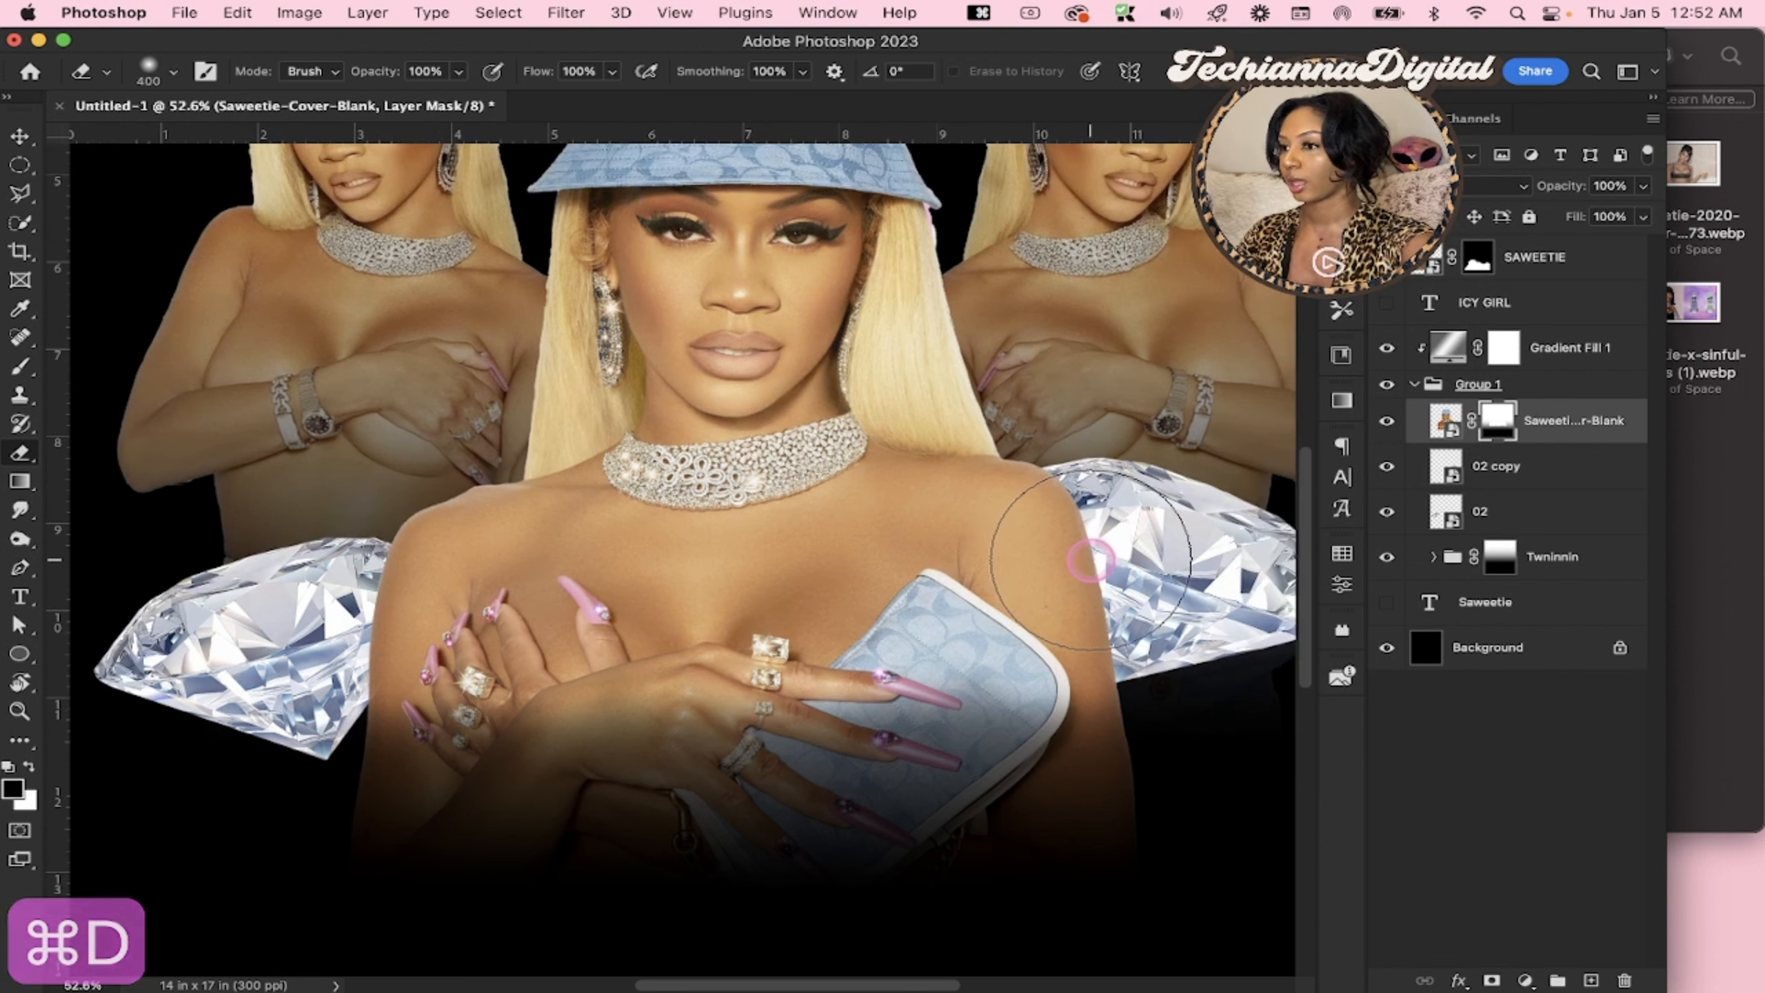
Move the left diamond up and inward behind the central portrait, level with the right diamond
{"action": "scroll", "coordinate": [1091, 561], "scroll_direction": "up", "scroll_amount": 2}
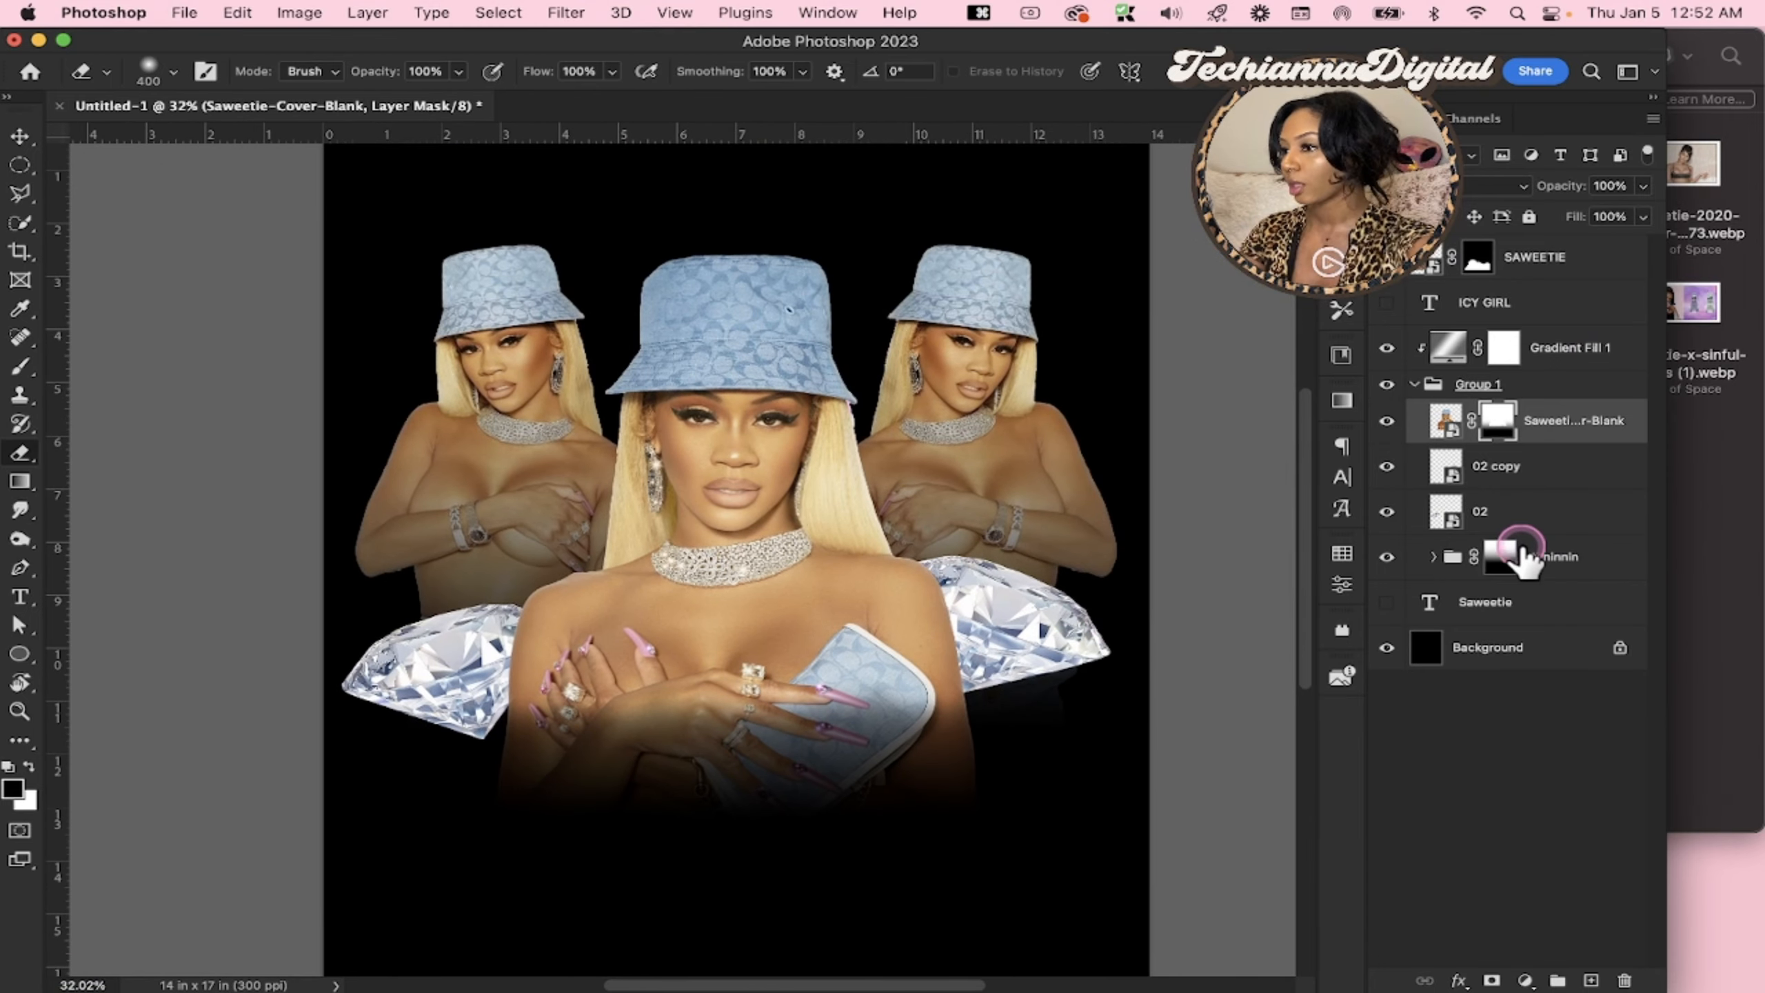
{"action": "left_click", "coordinate": [1446, 521]}
{"action": "key", "text": "v"}
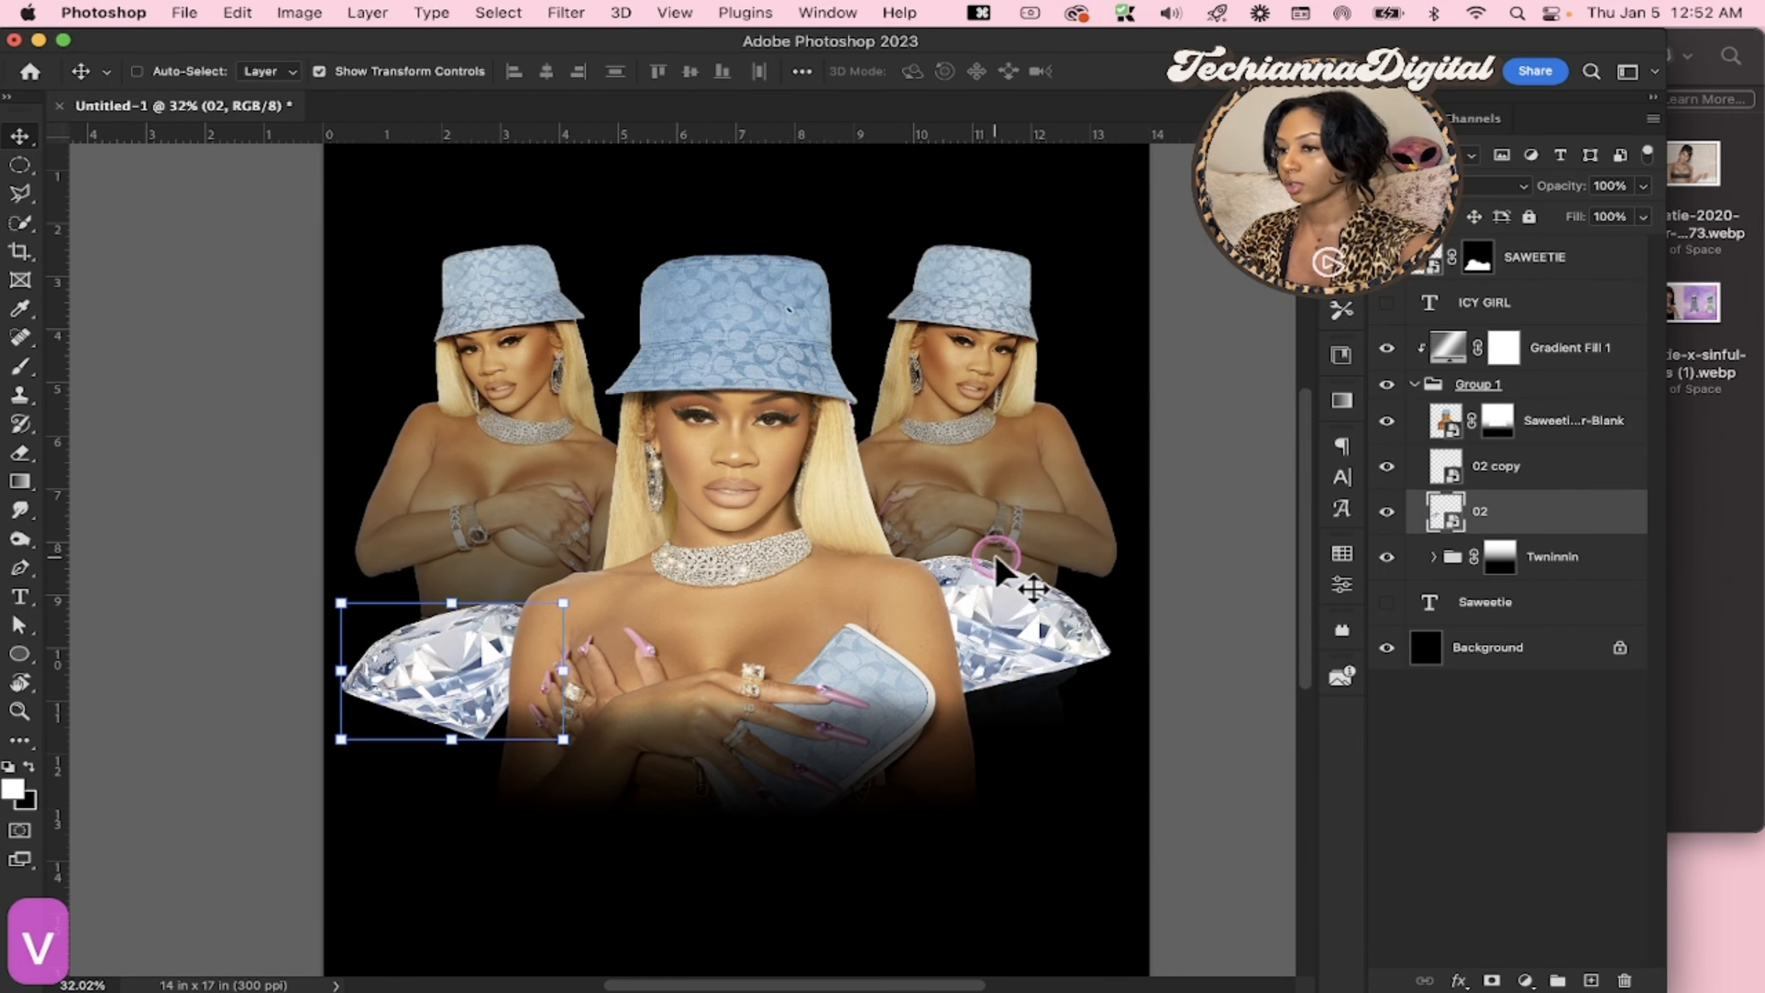
{"action": "left_click_drag", "start_coordinate": [375, 685], "coordinate": [457, 651]}
{"action": "left_click", "coordinate": [1522, 517]}
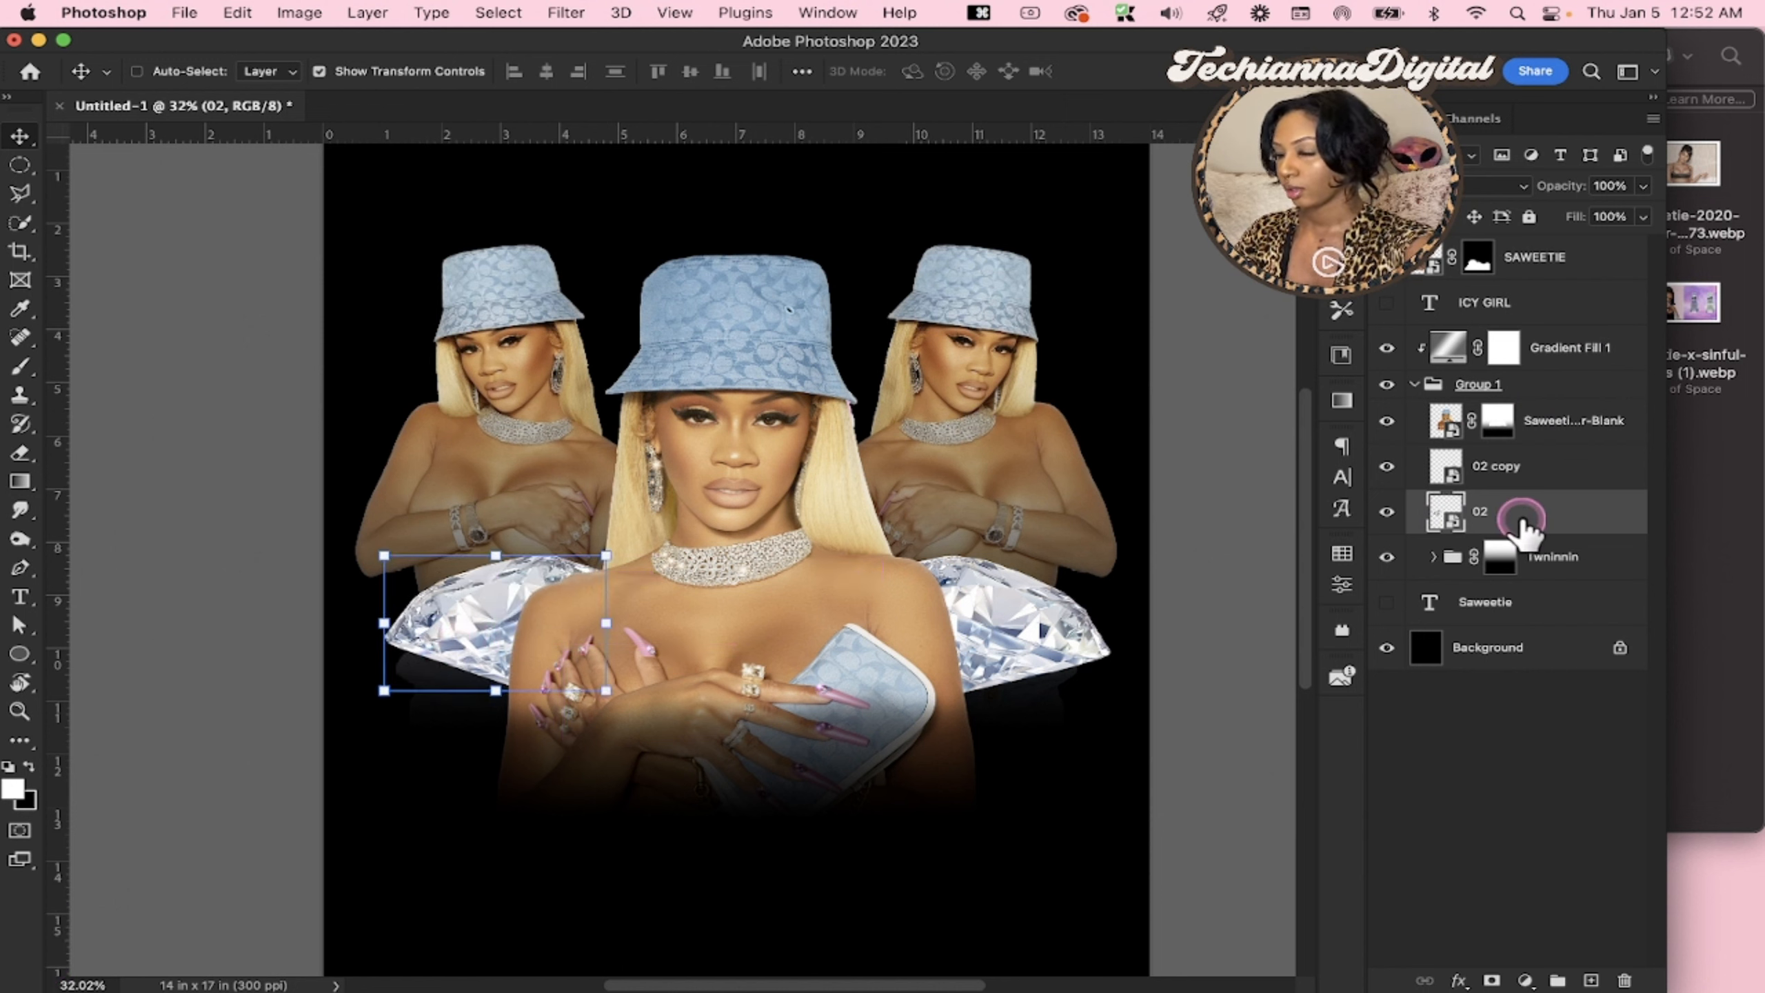
{"action": "left_click", "coordinate": [1556, 485]}
{"action": "left_click_drag", "start_coordinate": [979, 659], "coordinate": [977, 661]}
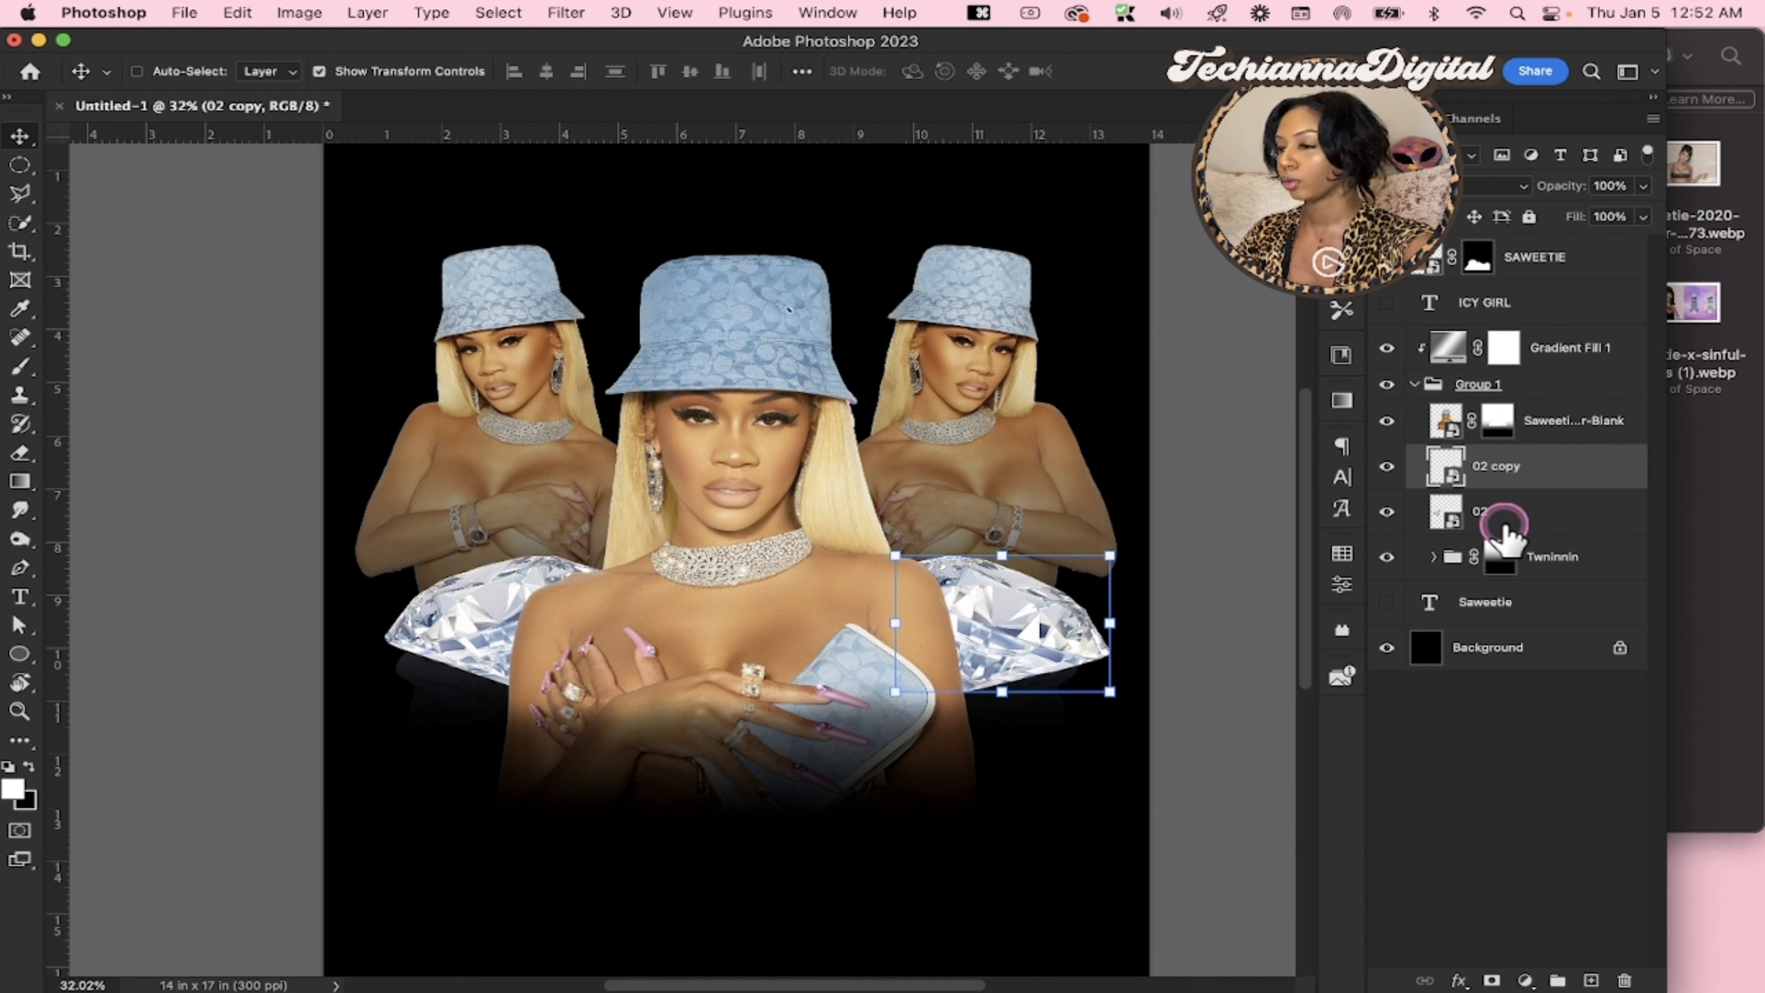
{"action": "left_click", "coordinate": [1519, 521], "text": "shift"}
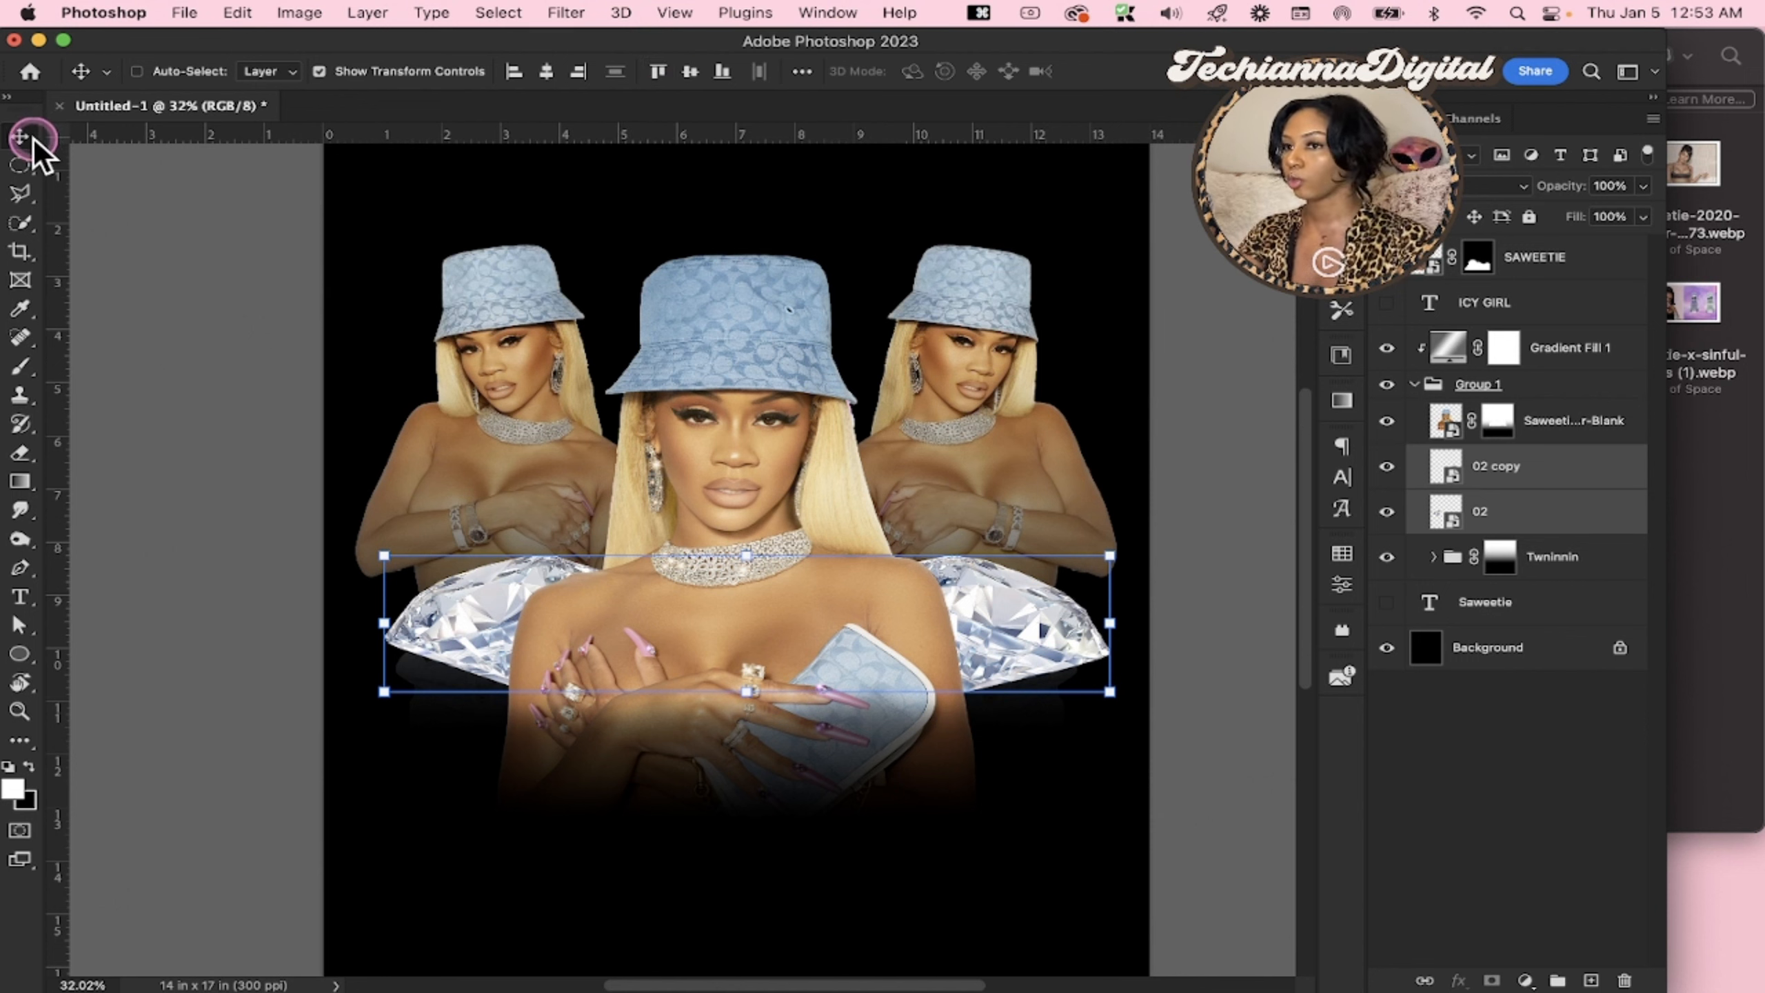
{"action": "left_click", "coordinate": [1538, 754]}
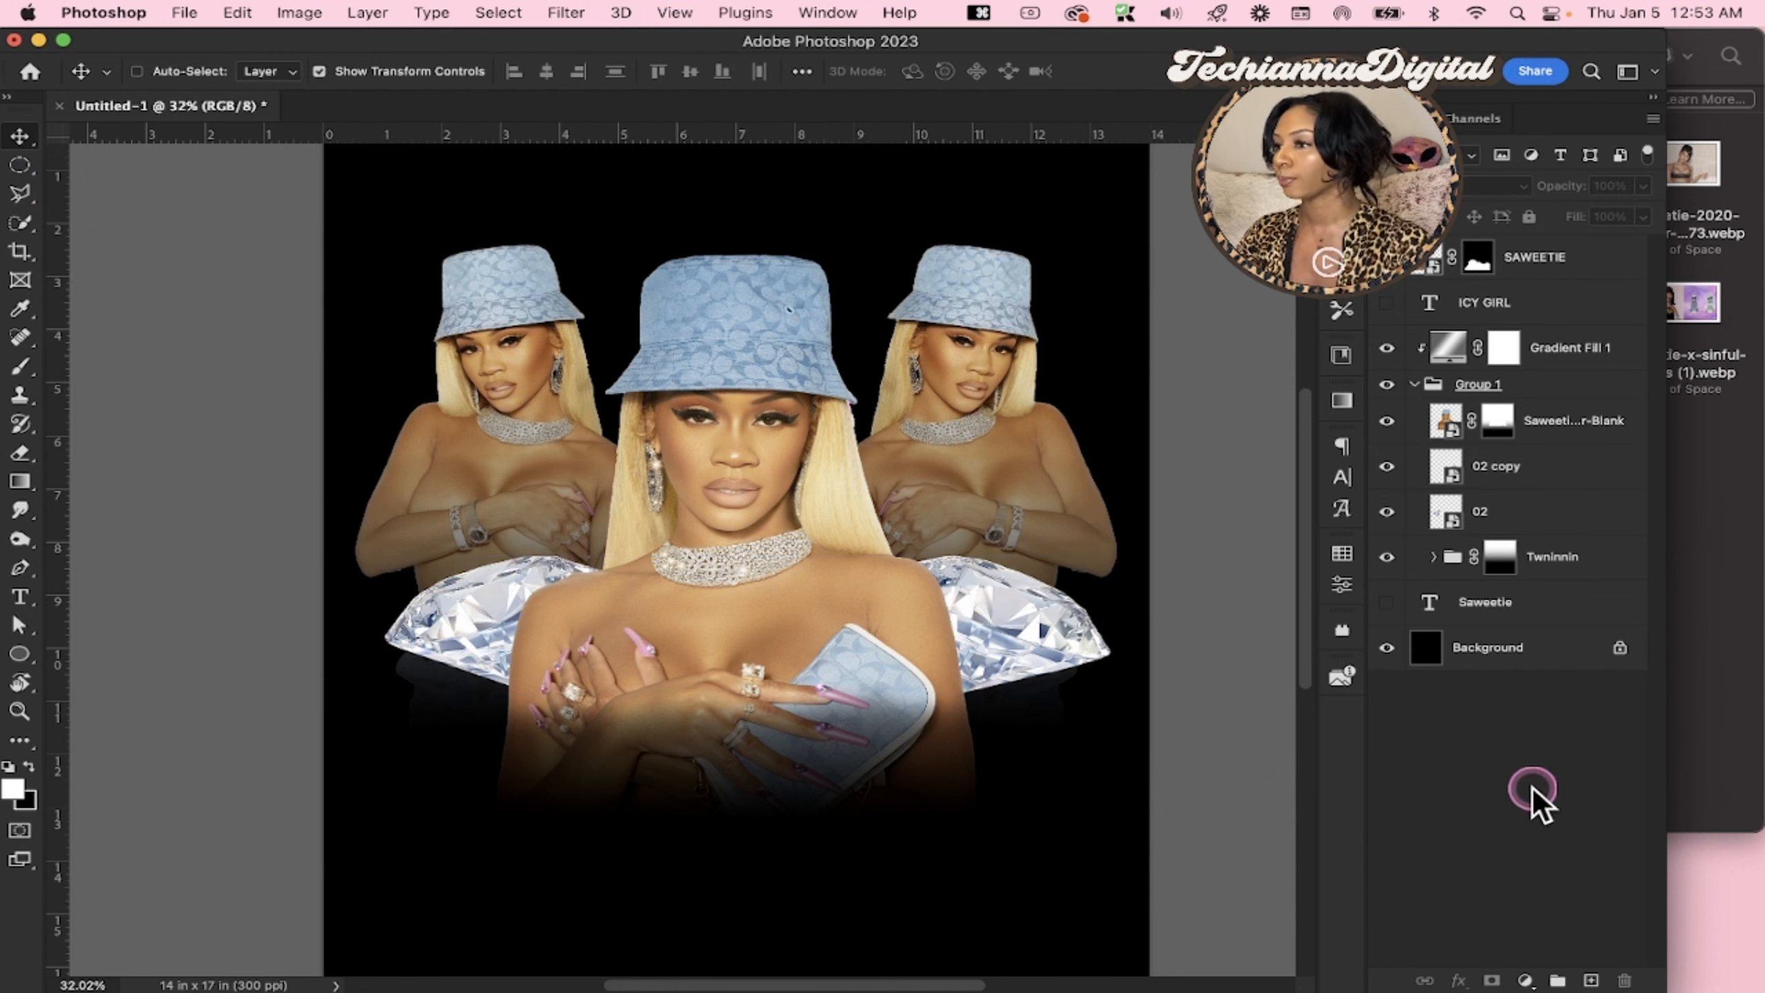
Switch to Finder, open the Sparkles folder inside Design Elements, and close the Saweetie folder window
{"action": "left_click", "coordinate": [1744, 518]}
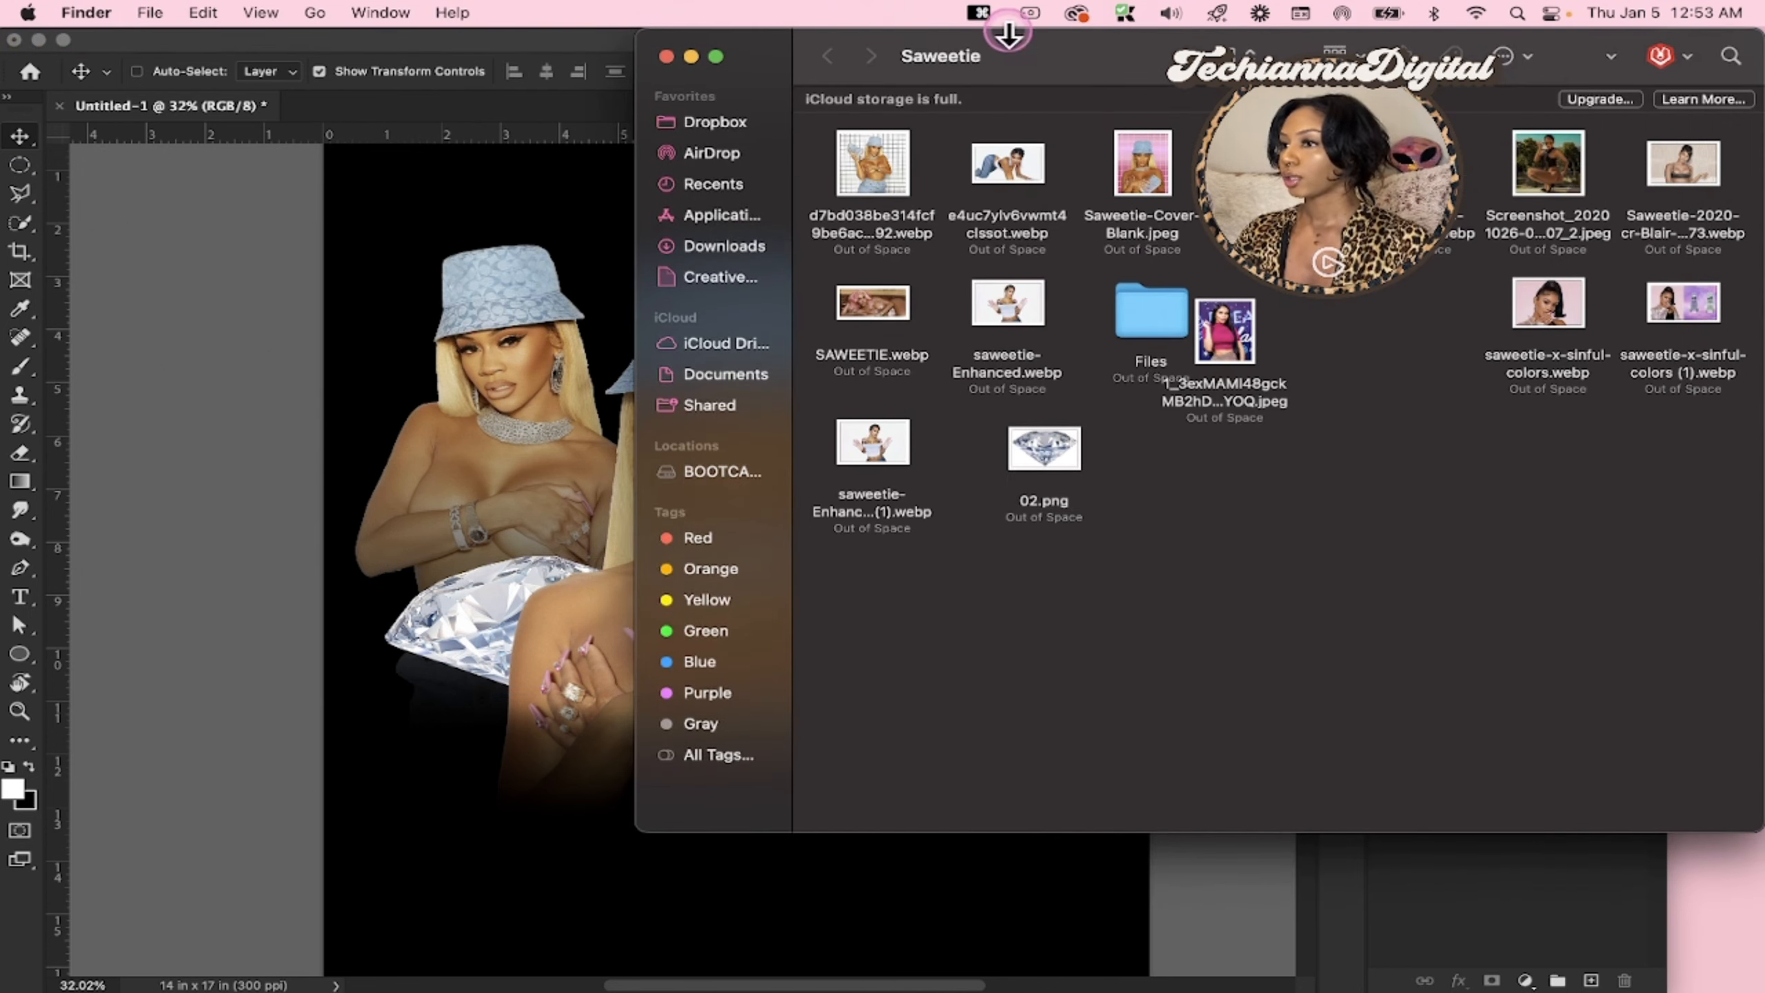
{"action": "left_click_drag", "start_coordinate": [1008, 33], "coordinate": [1075, 695]}
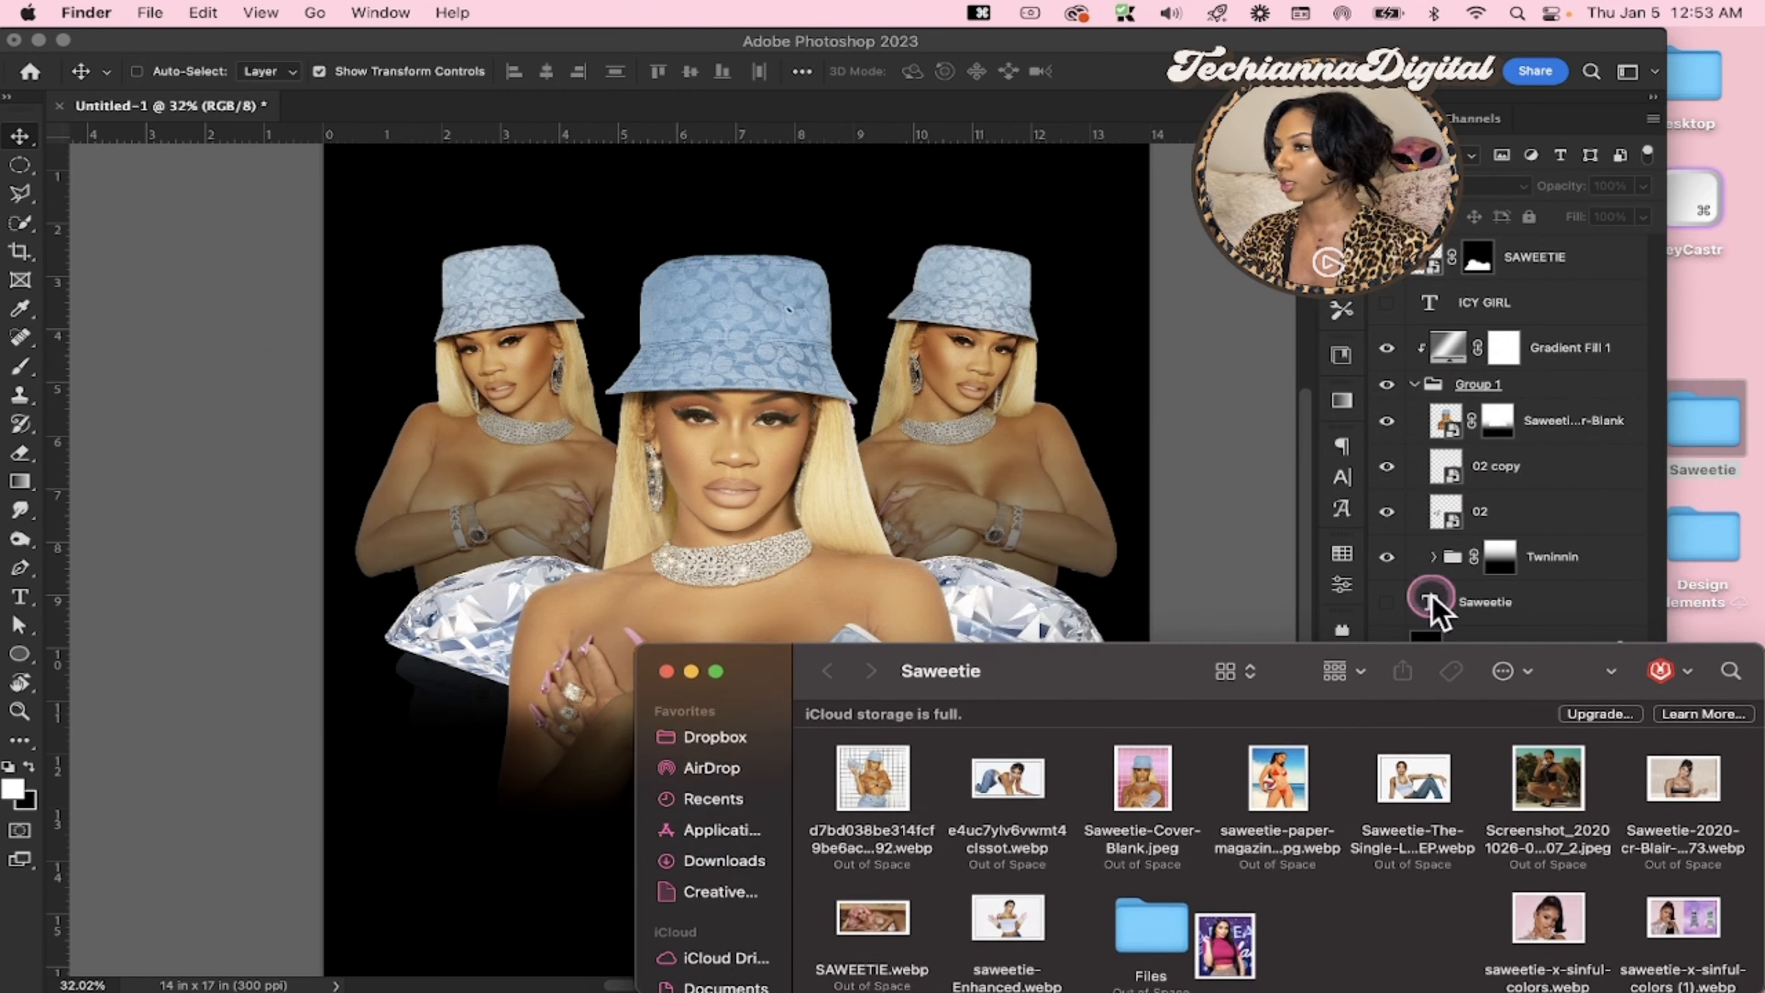
{"action": "left_click", "coordinate": [1693, 553]}
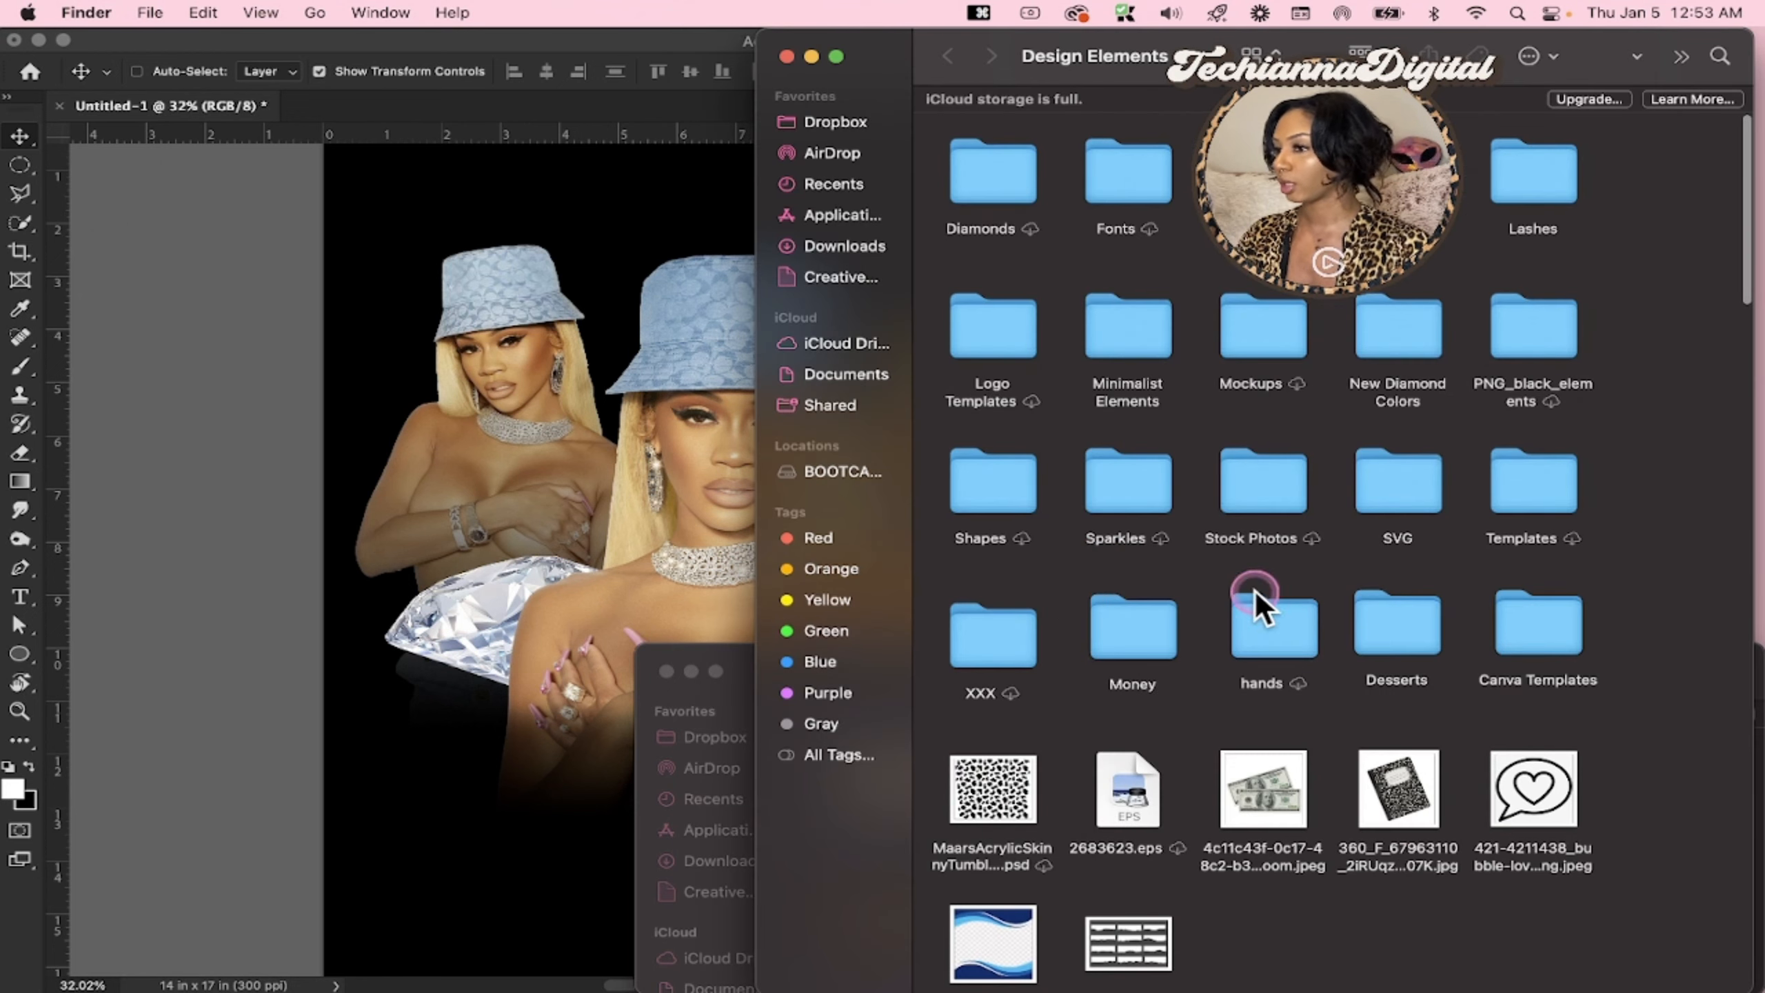
{"action": "left_click", "coordinate": [1105, 490]}
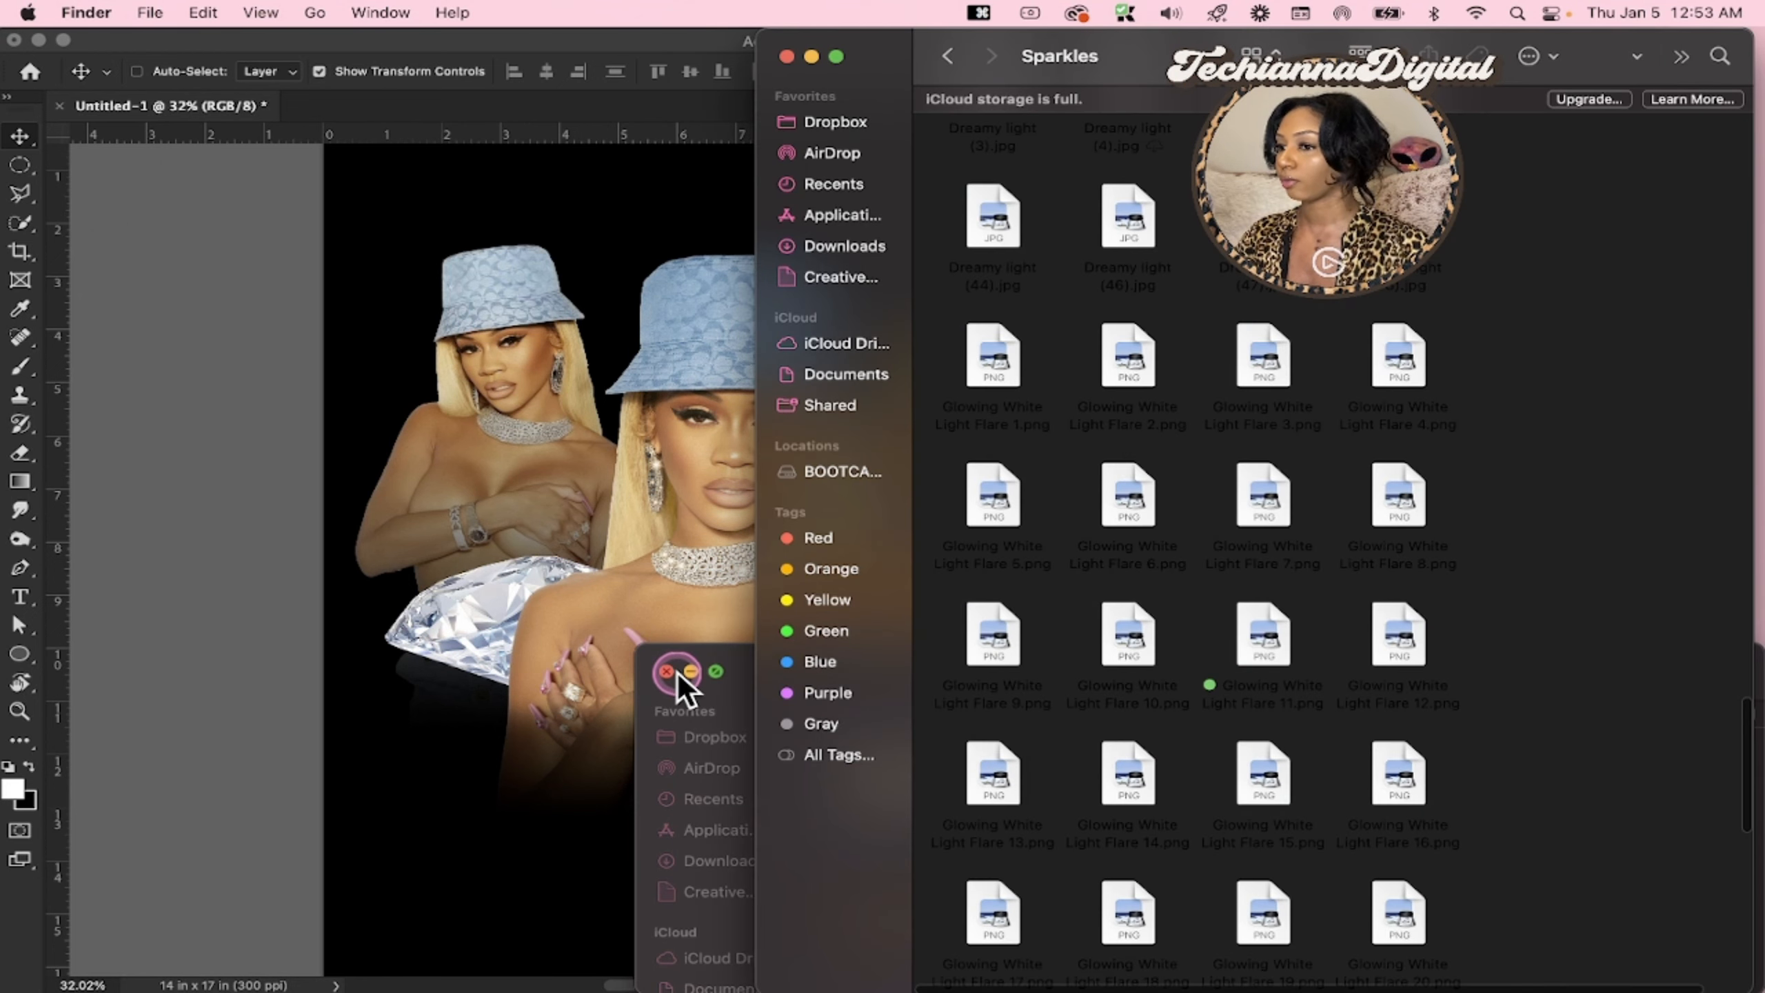
{"action": "left_click", "coordinate": [668, 672]}
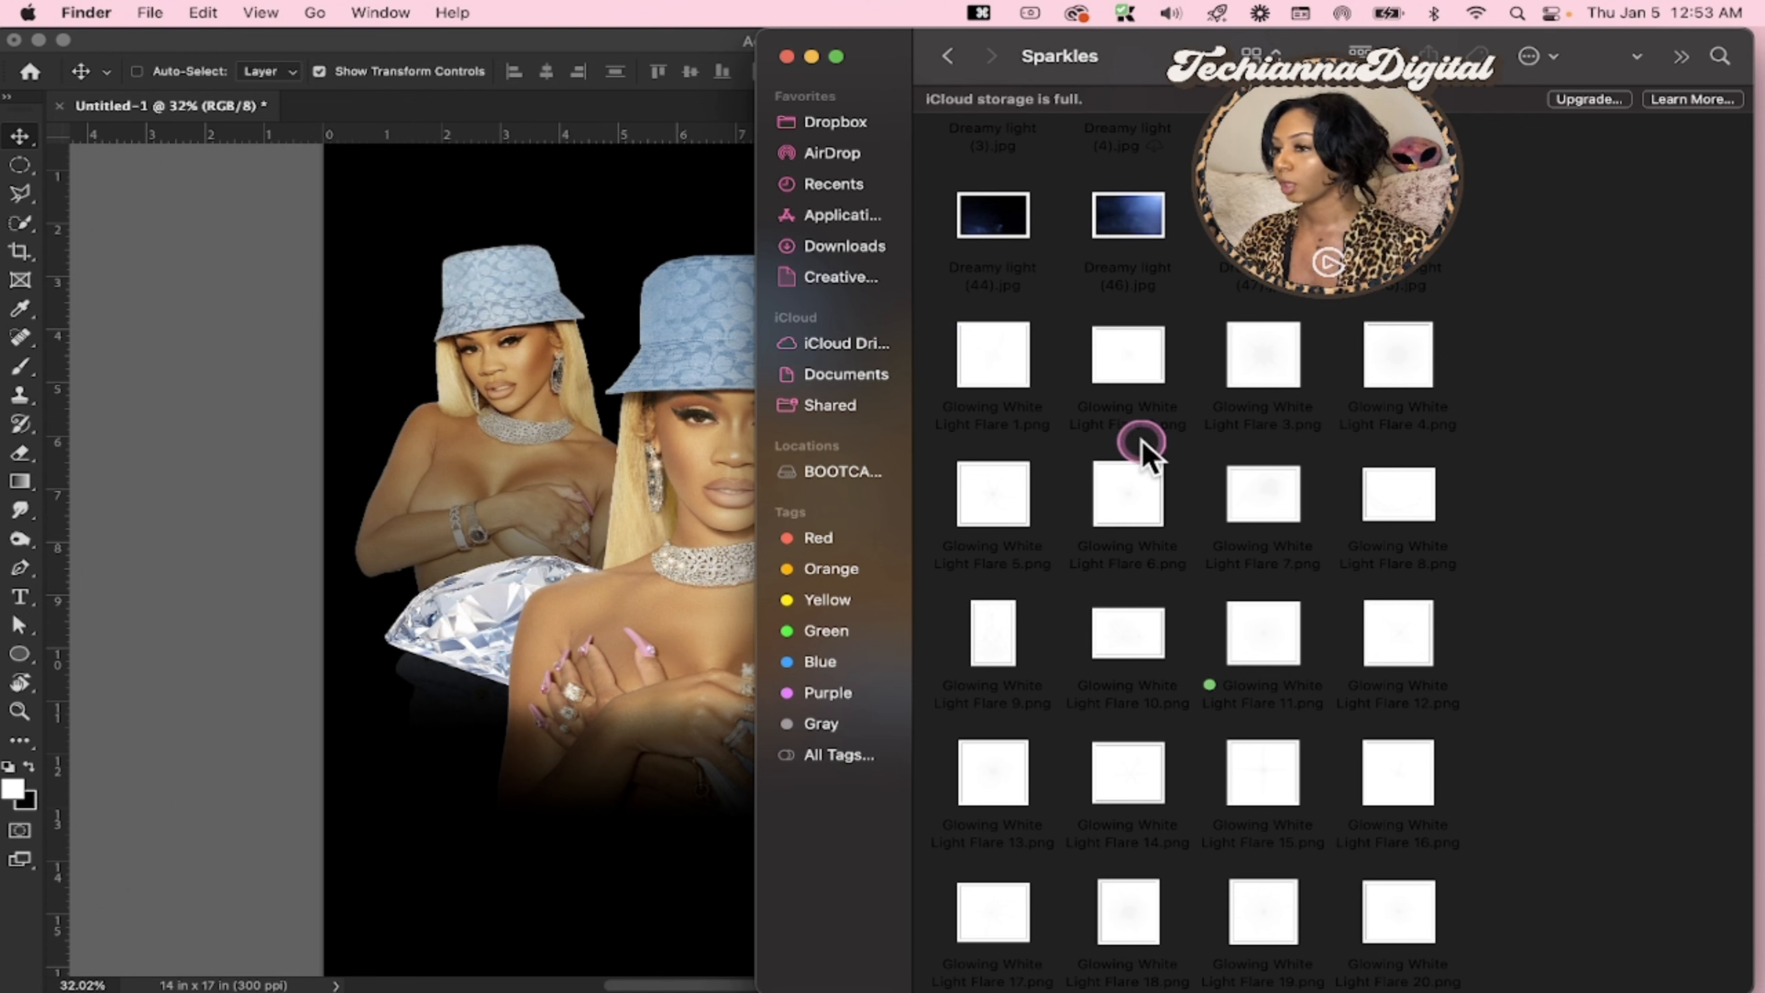
Place Glowing White Light Flare 6.png from the Sparkles folder directly above Group 1, over the central portrait's chest below the necklace
{"action": "left_click_drag", "start_coordinate": [1150, 485], "coordinate": [552, 435]}
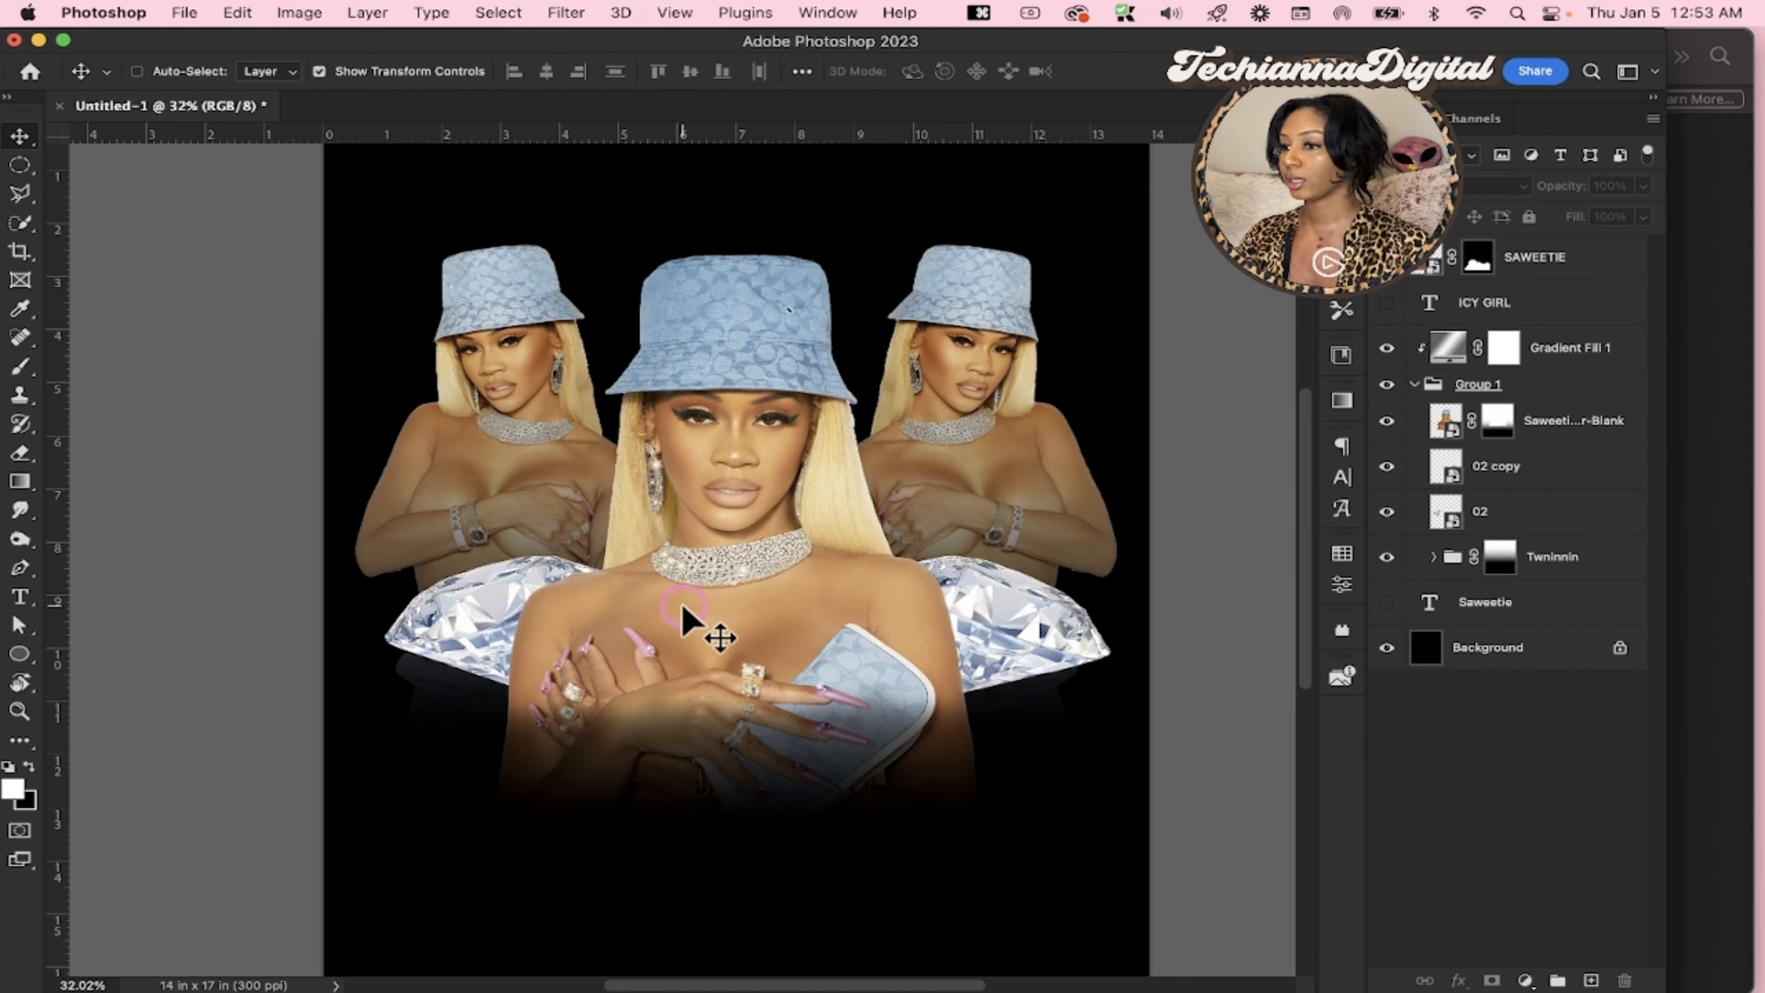
{"action": "scroll", "coordinate": [683, 609], "scroll_direction": "up", "scroll_amount": 2}
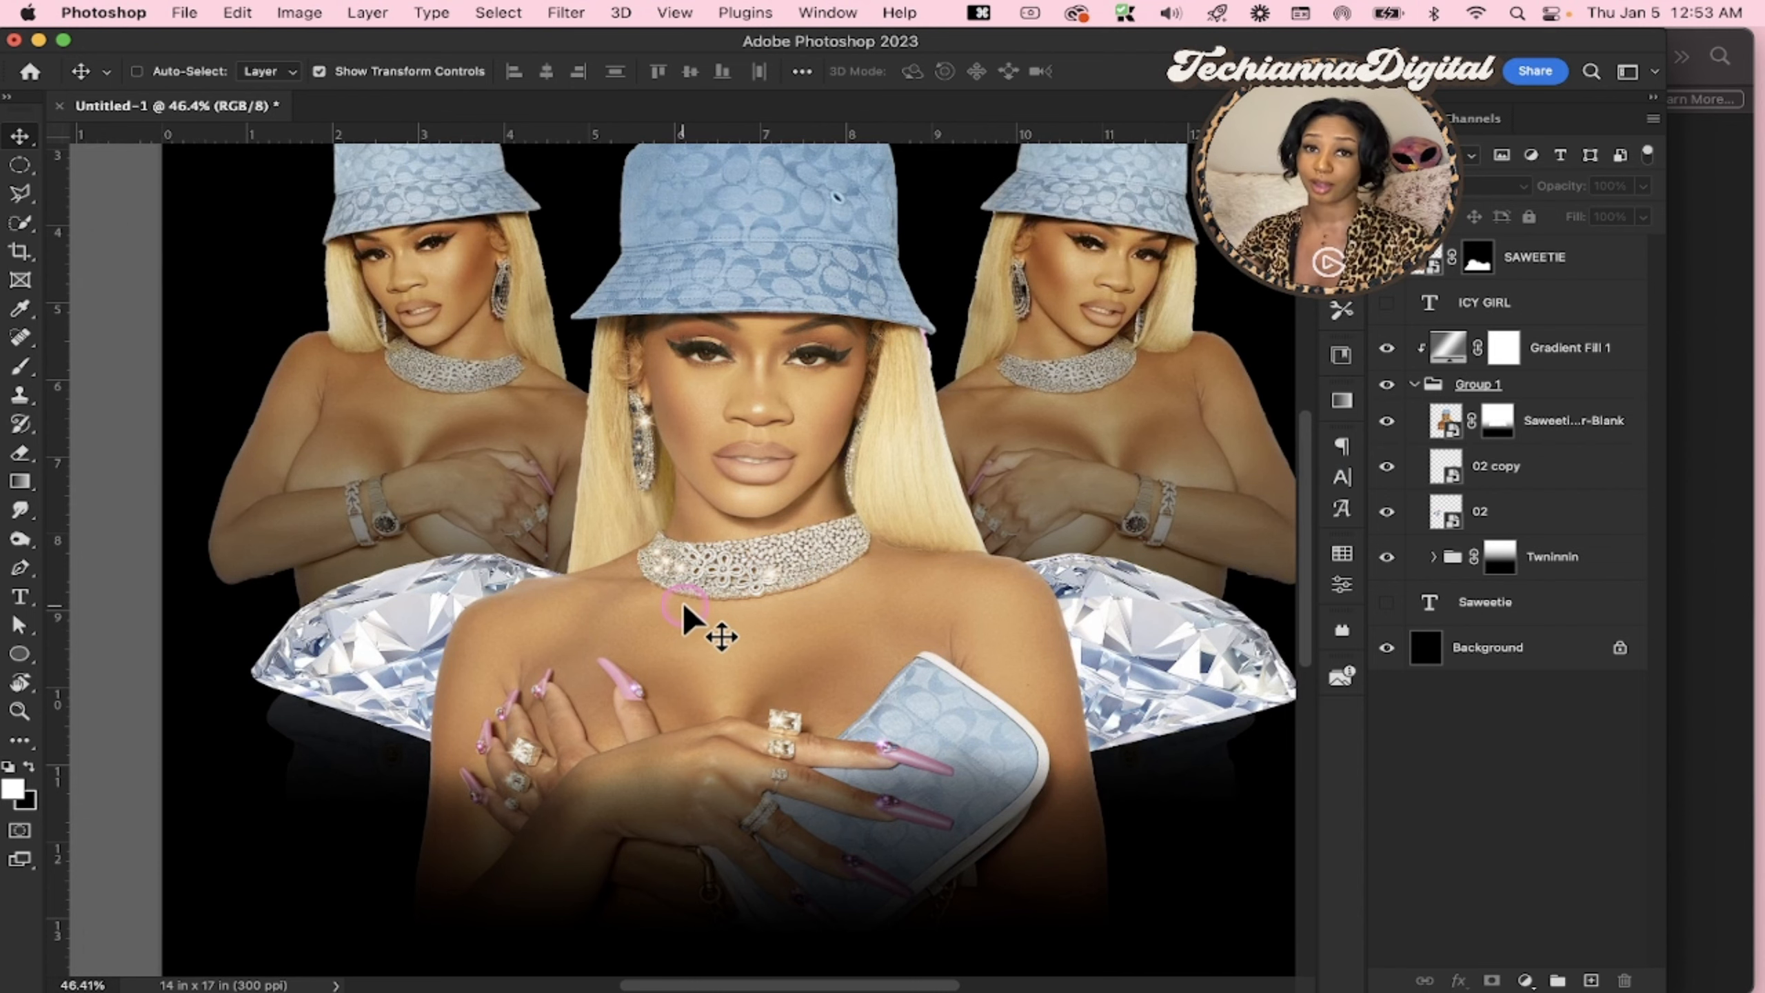
{"action": "scroll", "coordinate": [683, 610], "scroll_direction": "up", "scroll_amount": 3}
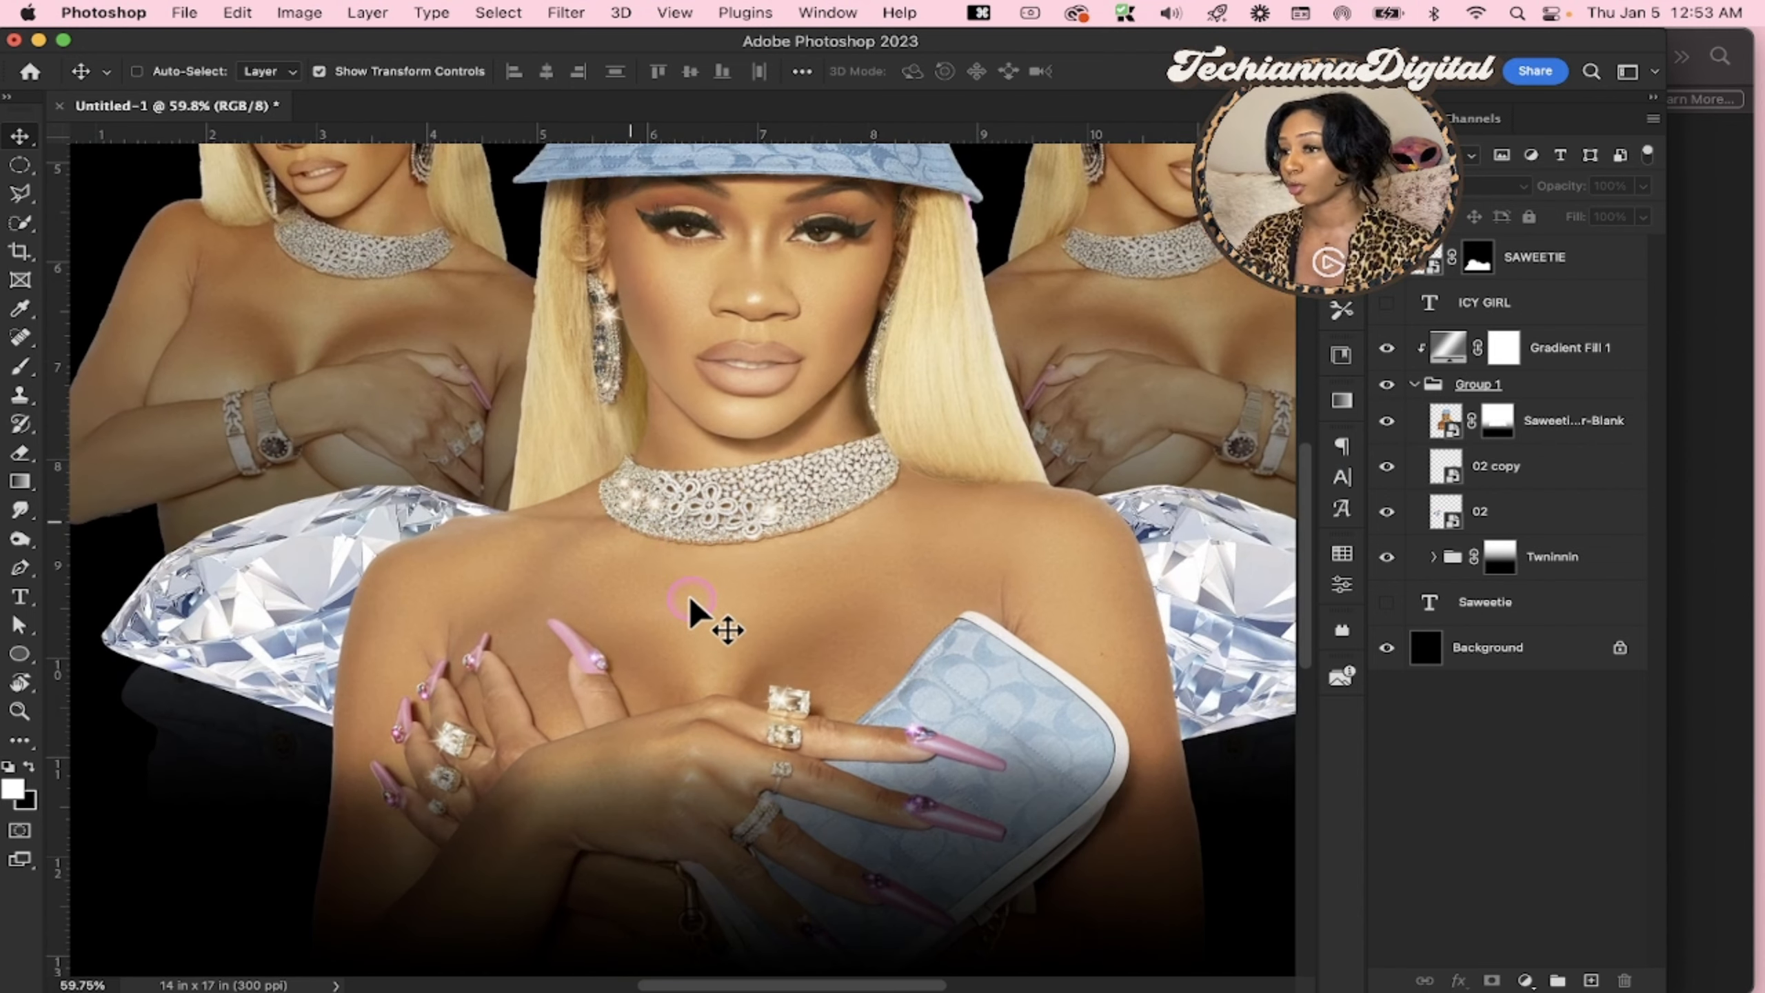
{"action": "scroll", "coordinate": [690, 610], "scroll_direction": "up", "scroll_amount": 4}
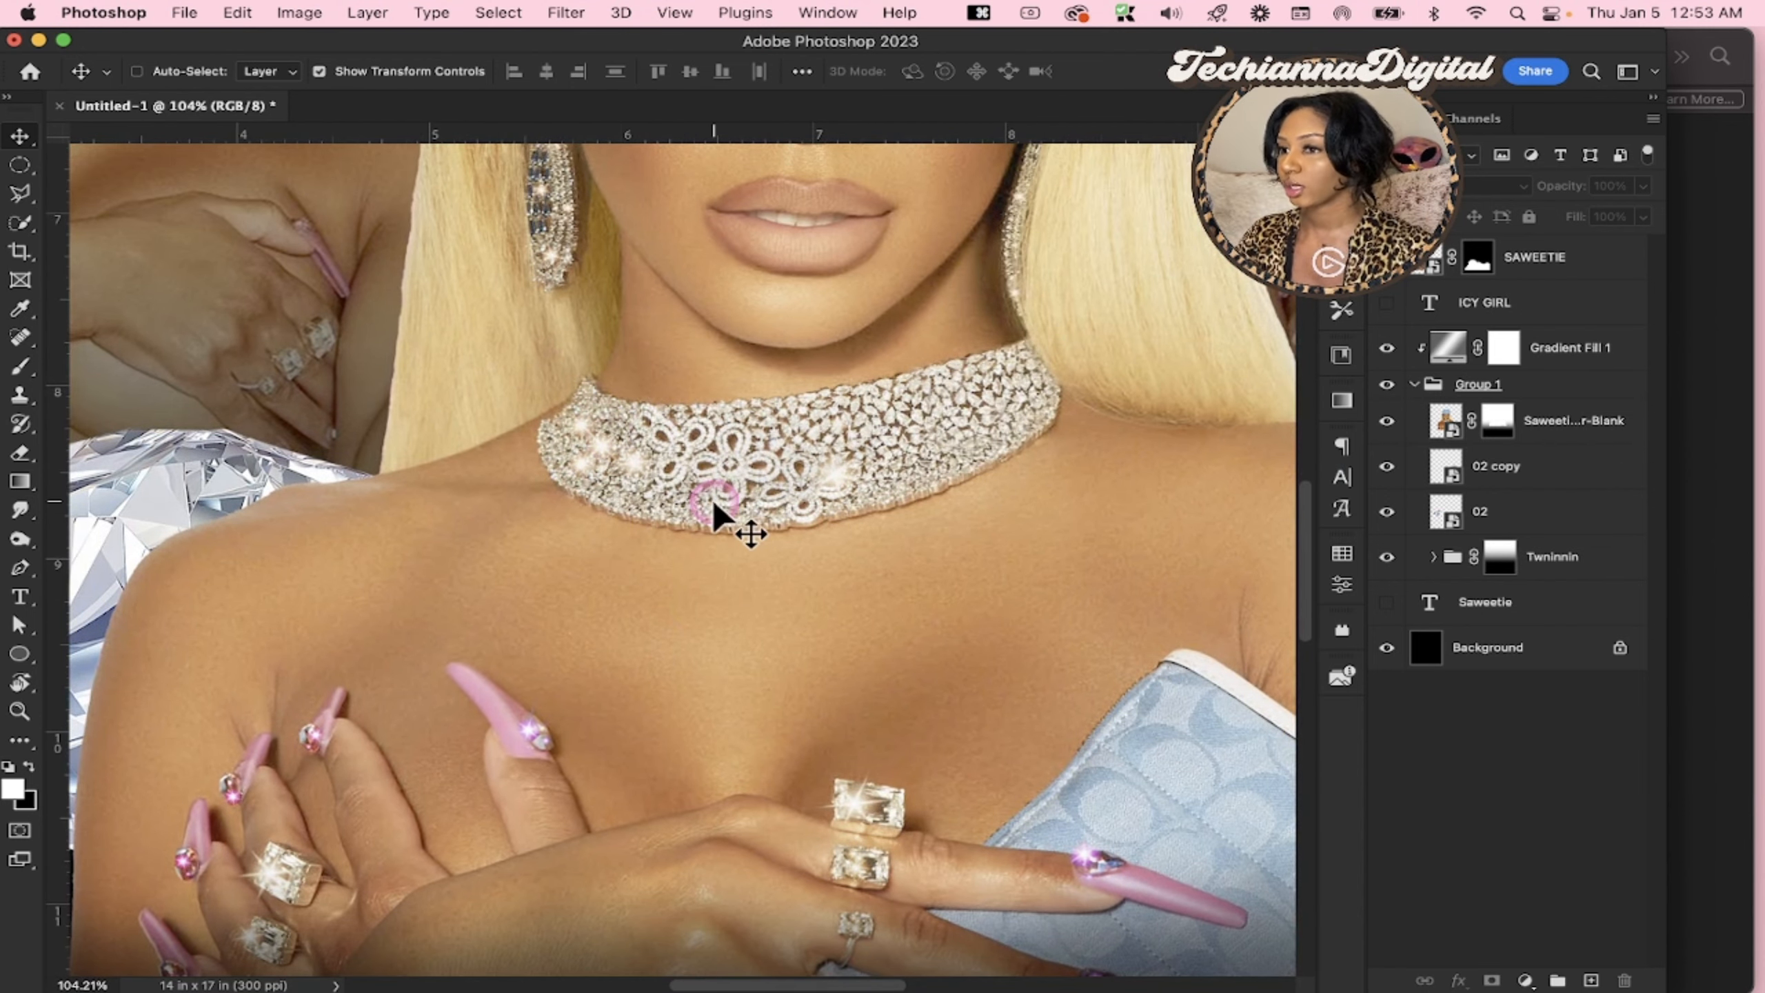
{"action": "scroll", "coordinate": [715, 514], "scroll_direction": "right", "scroll_amount": 2}
{"action": "scroll", "coordinate": [716, 514], "scroll_direction": "left", "scroll_amount": 3}
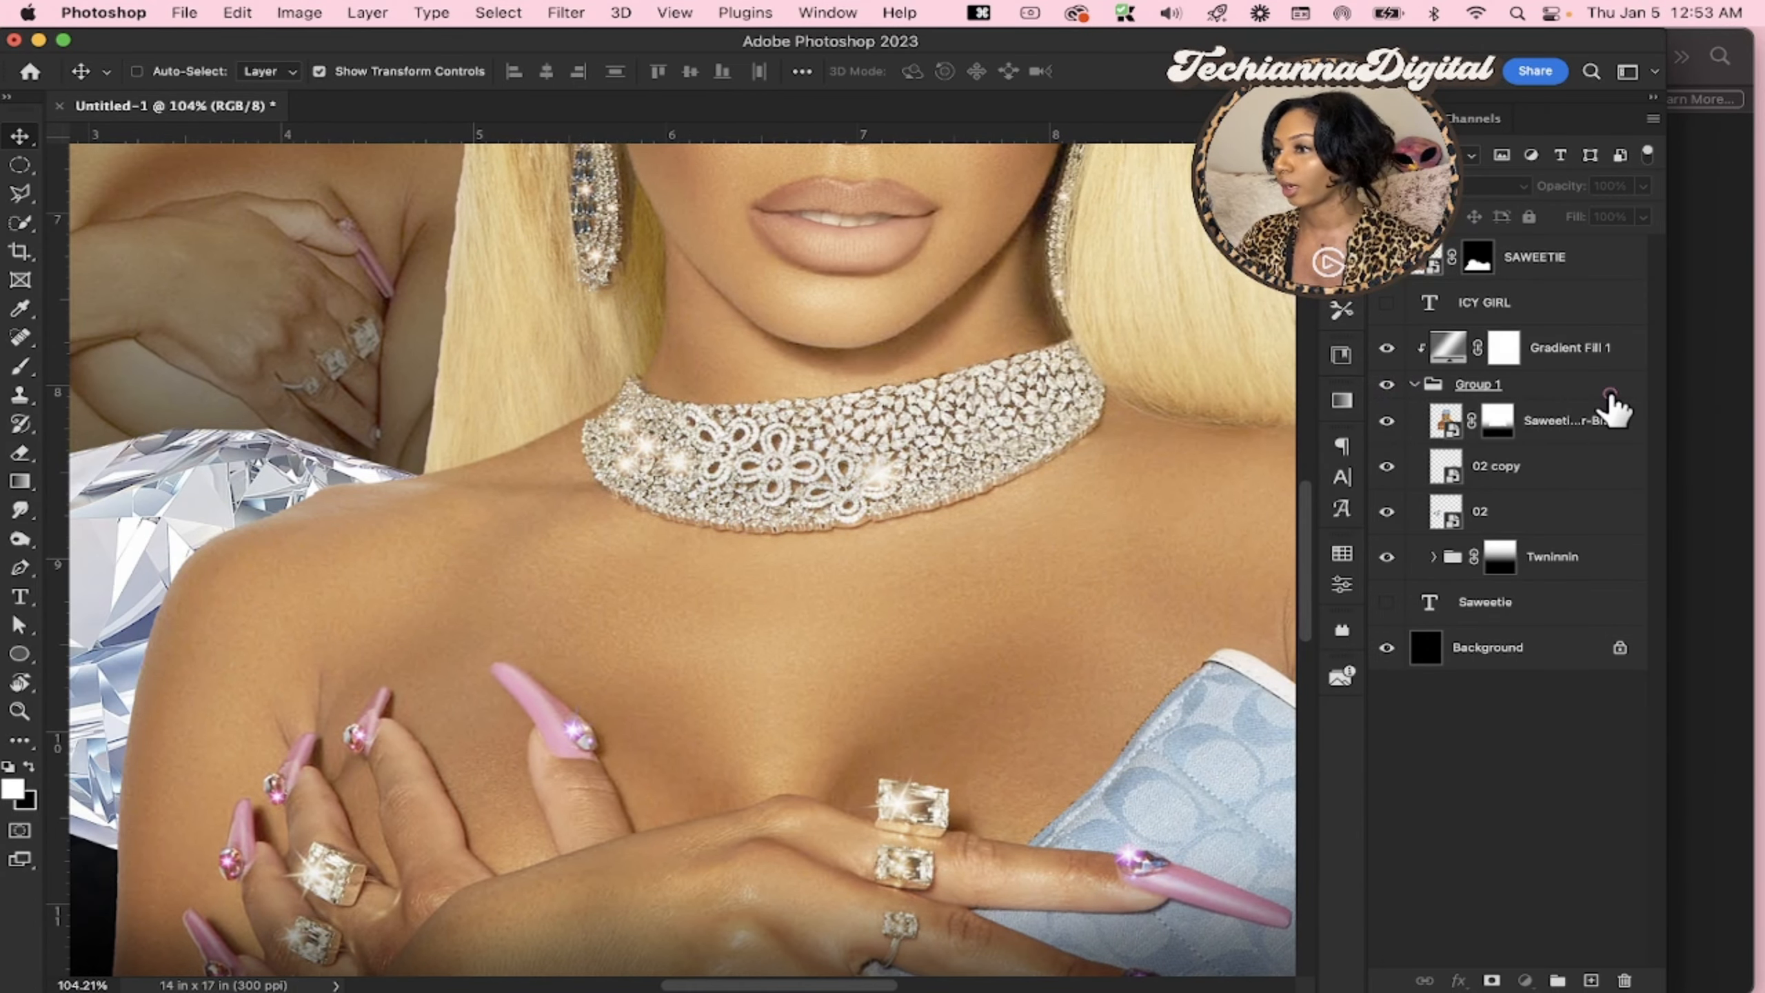
{"action": "left_click", "coordinate": [1610, 390]}
{"action": "scroll", "coordinate": [1056, 598], "scroll_direction": "down", "scroll_amount": 2}
{"action": "scroll", "coordinate": [1056, 598], "scroll_direction": "right", "scroll_amount": 1}
{"action": "left_click", "coordinate": [1741, 418]}
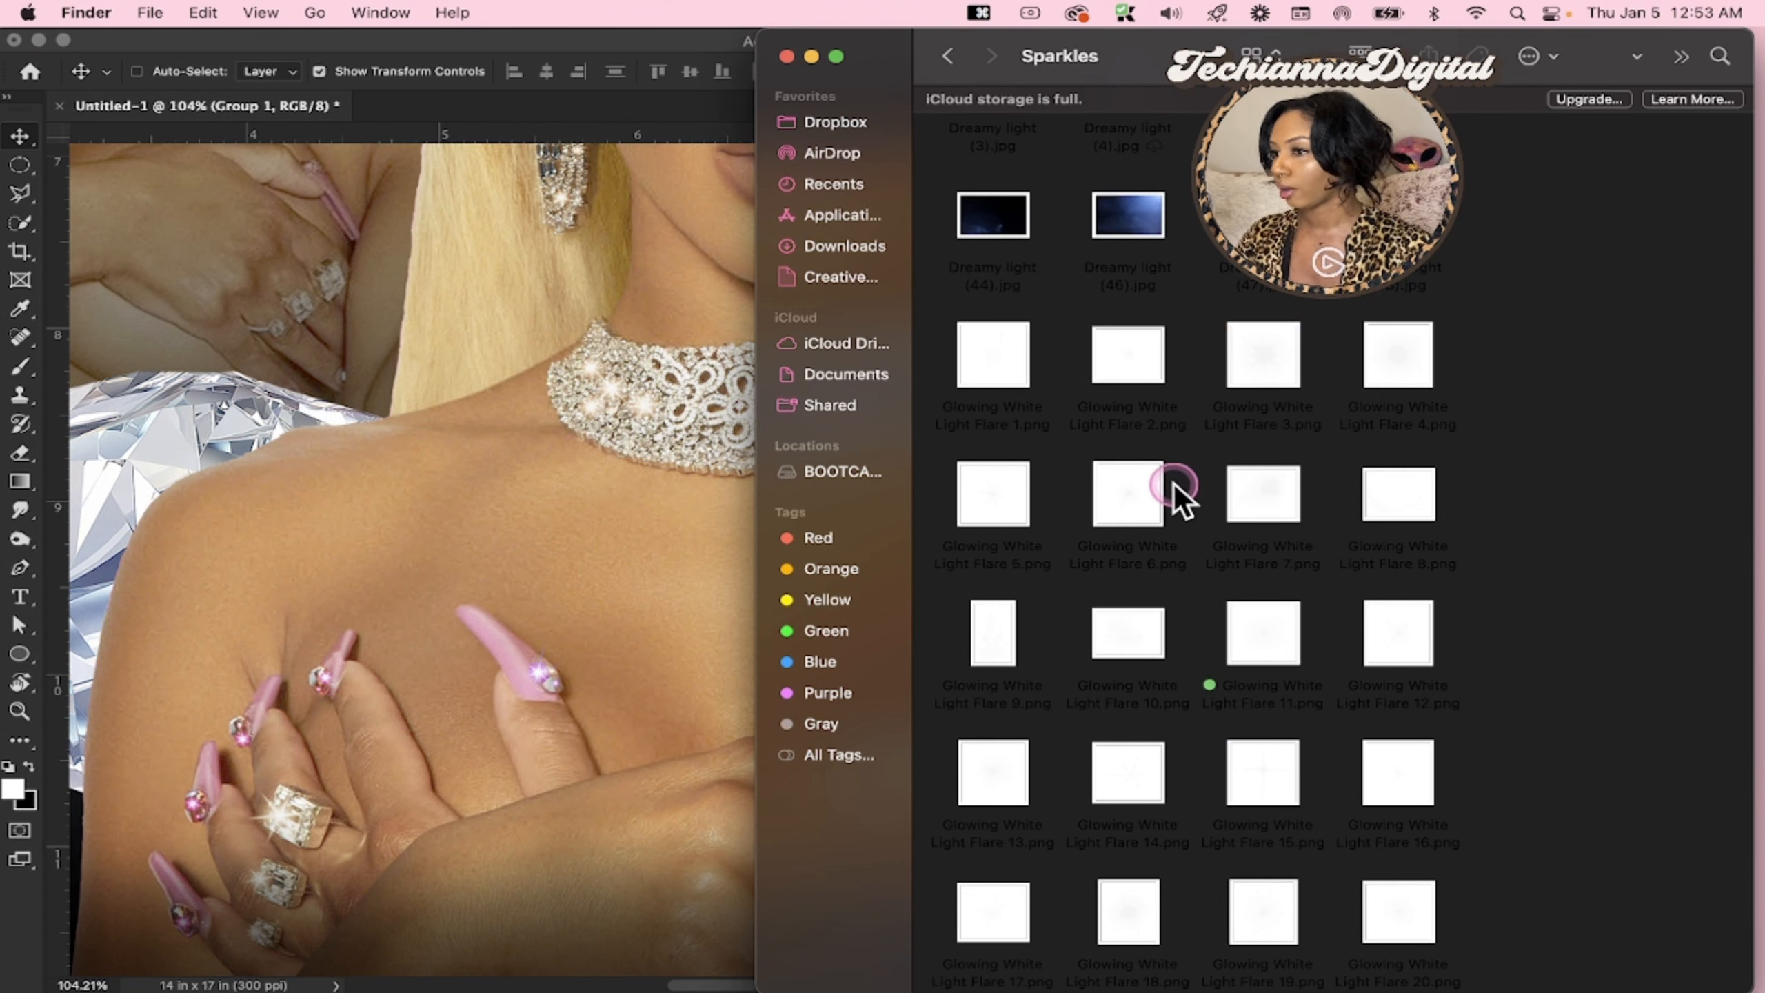
{"action": "left_click_drag", "start_coordinate": [1095, 493], "coordinate": [543, 556]}
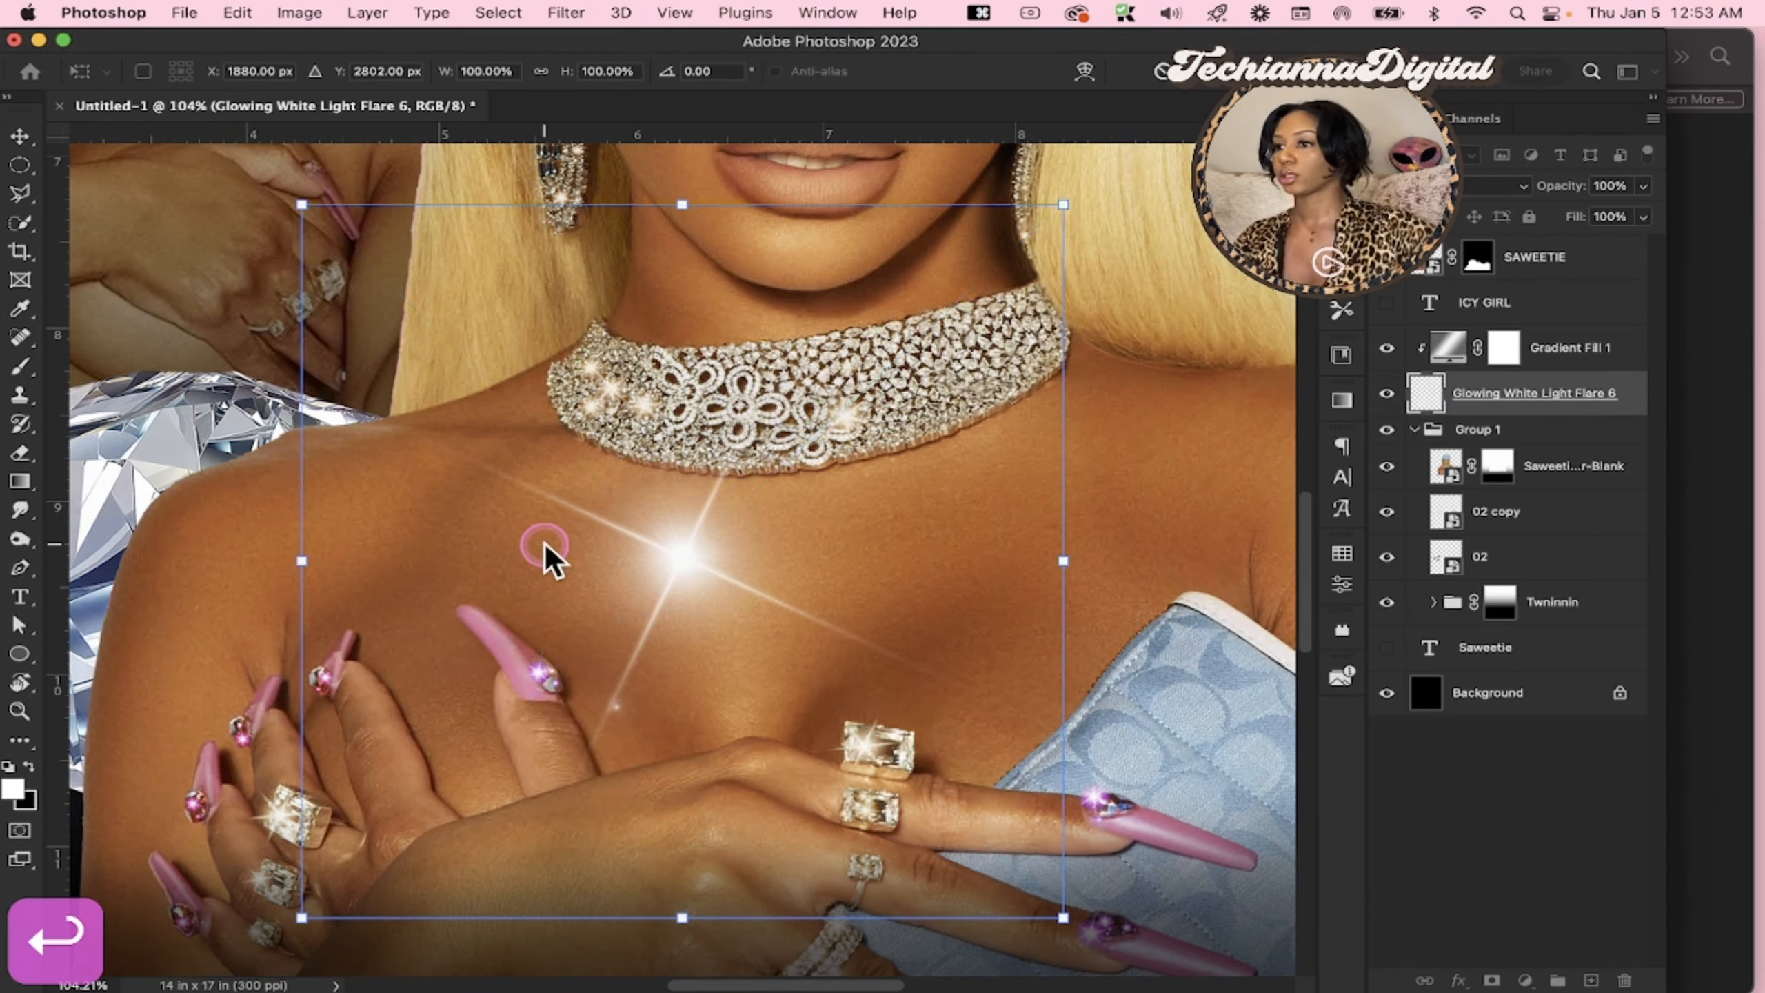
Move the Glowing White Light Flare 6 layer inside Group 1 at its top, and clip Gradient Fill 1 to Group 1 again
{"action": "left_click", "coordinate": [1573, 405]}
{"action": "left_click_drag", "start_coordinate": [1574, 400], "coordinate": [1483, 389]}
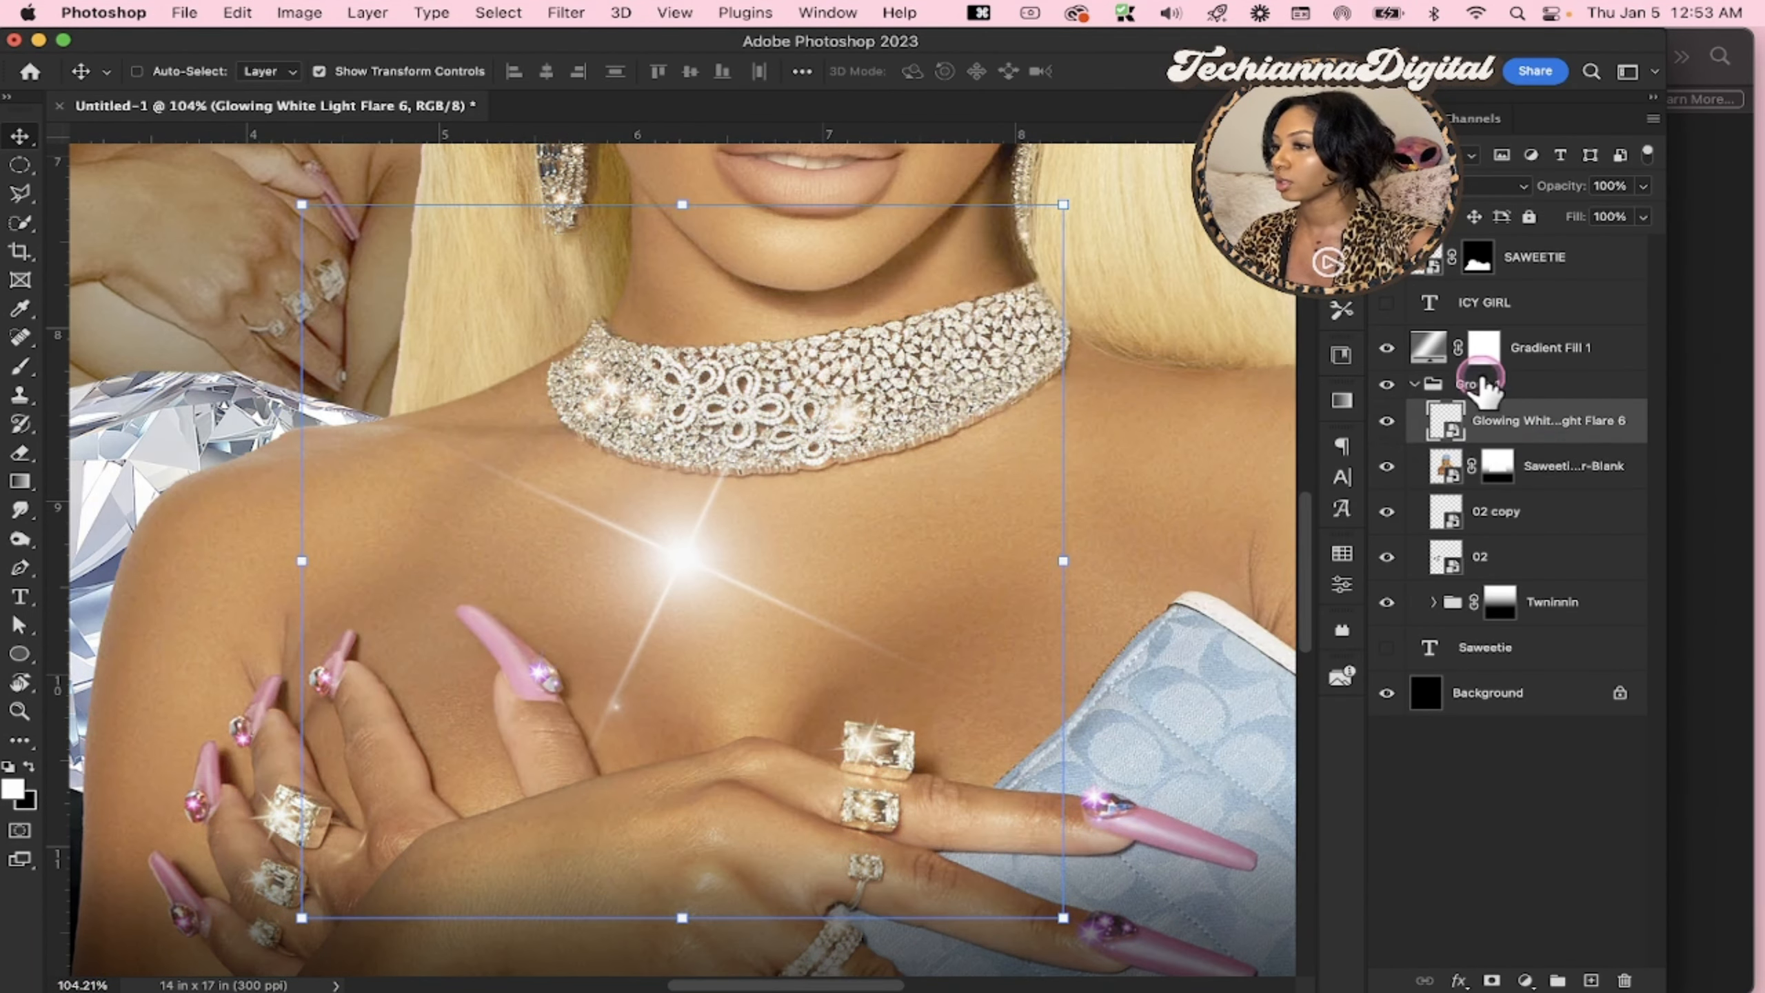
{"action": "right_click", "coordinate": [1621, 353]}
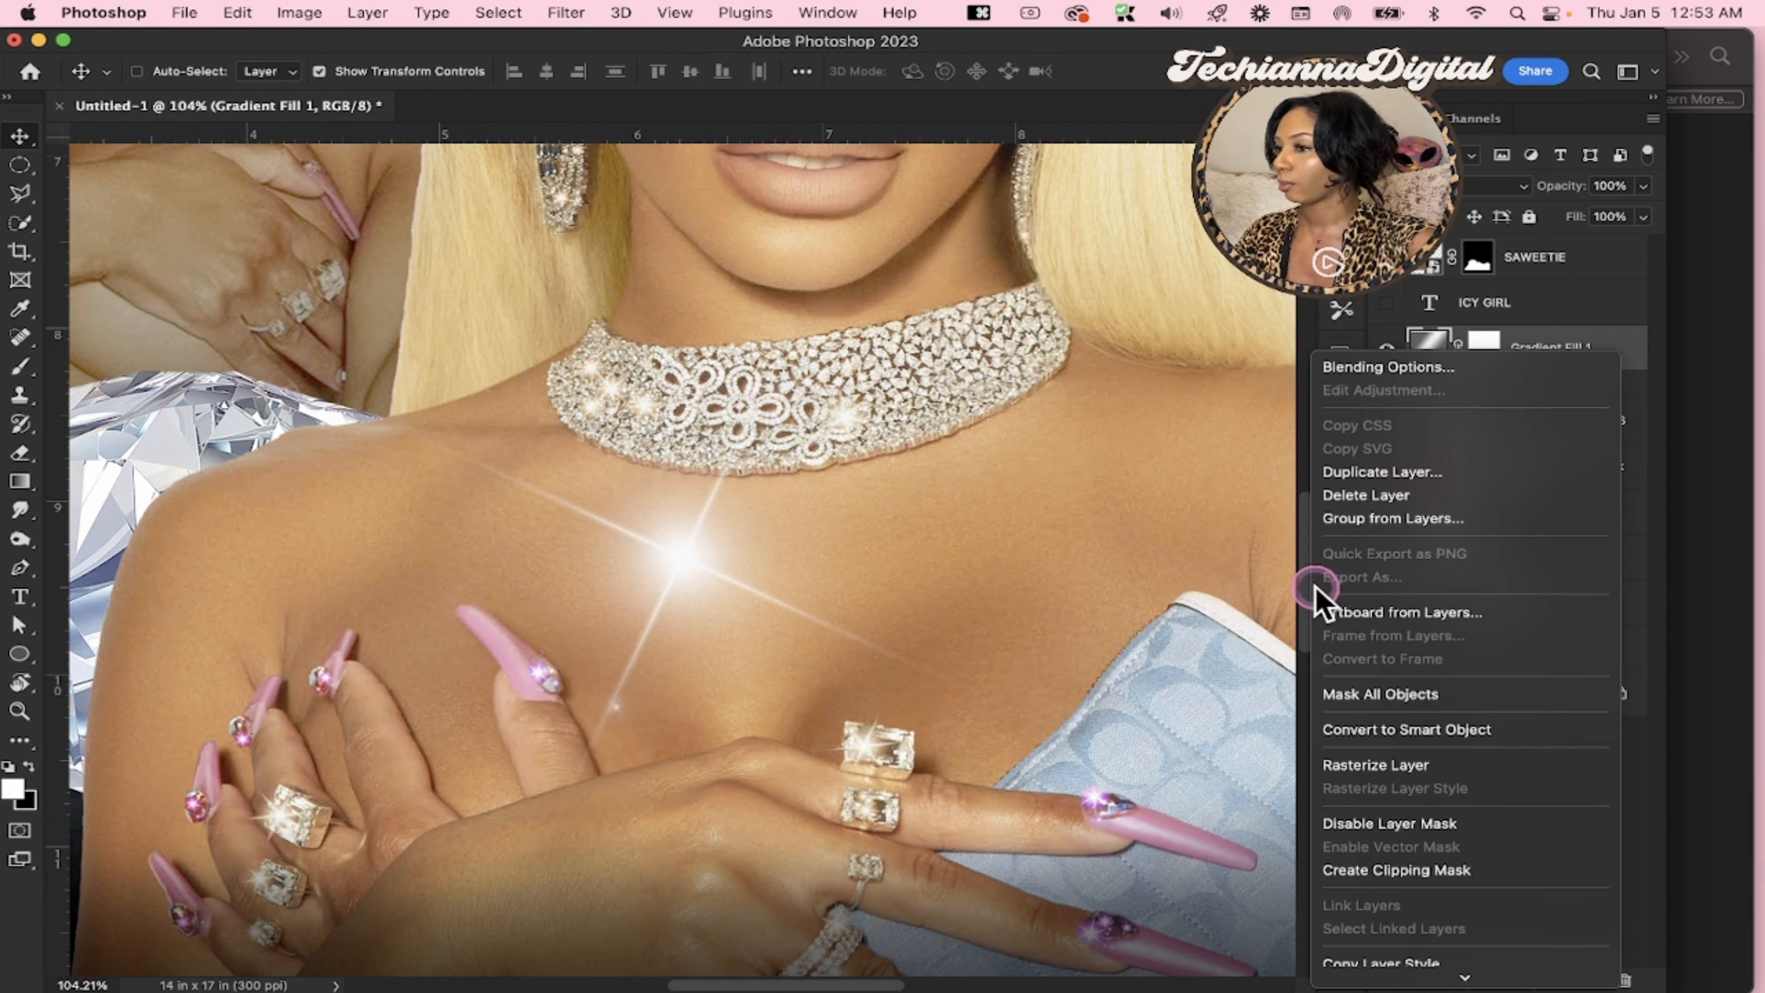
{"action": "left_click", "coordinate": [1410, 870]}
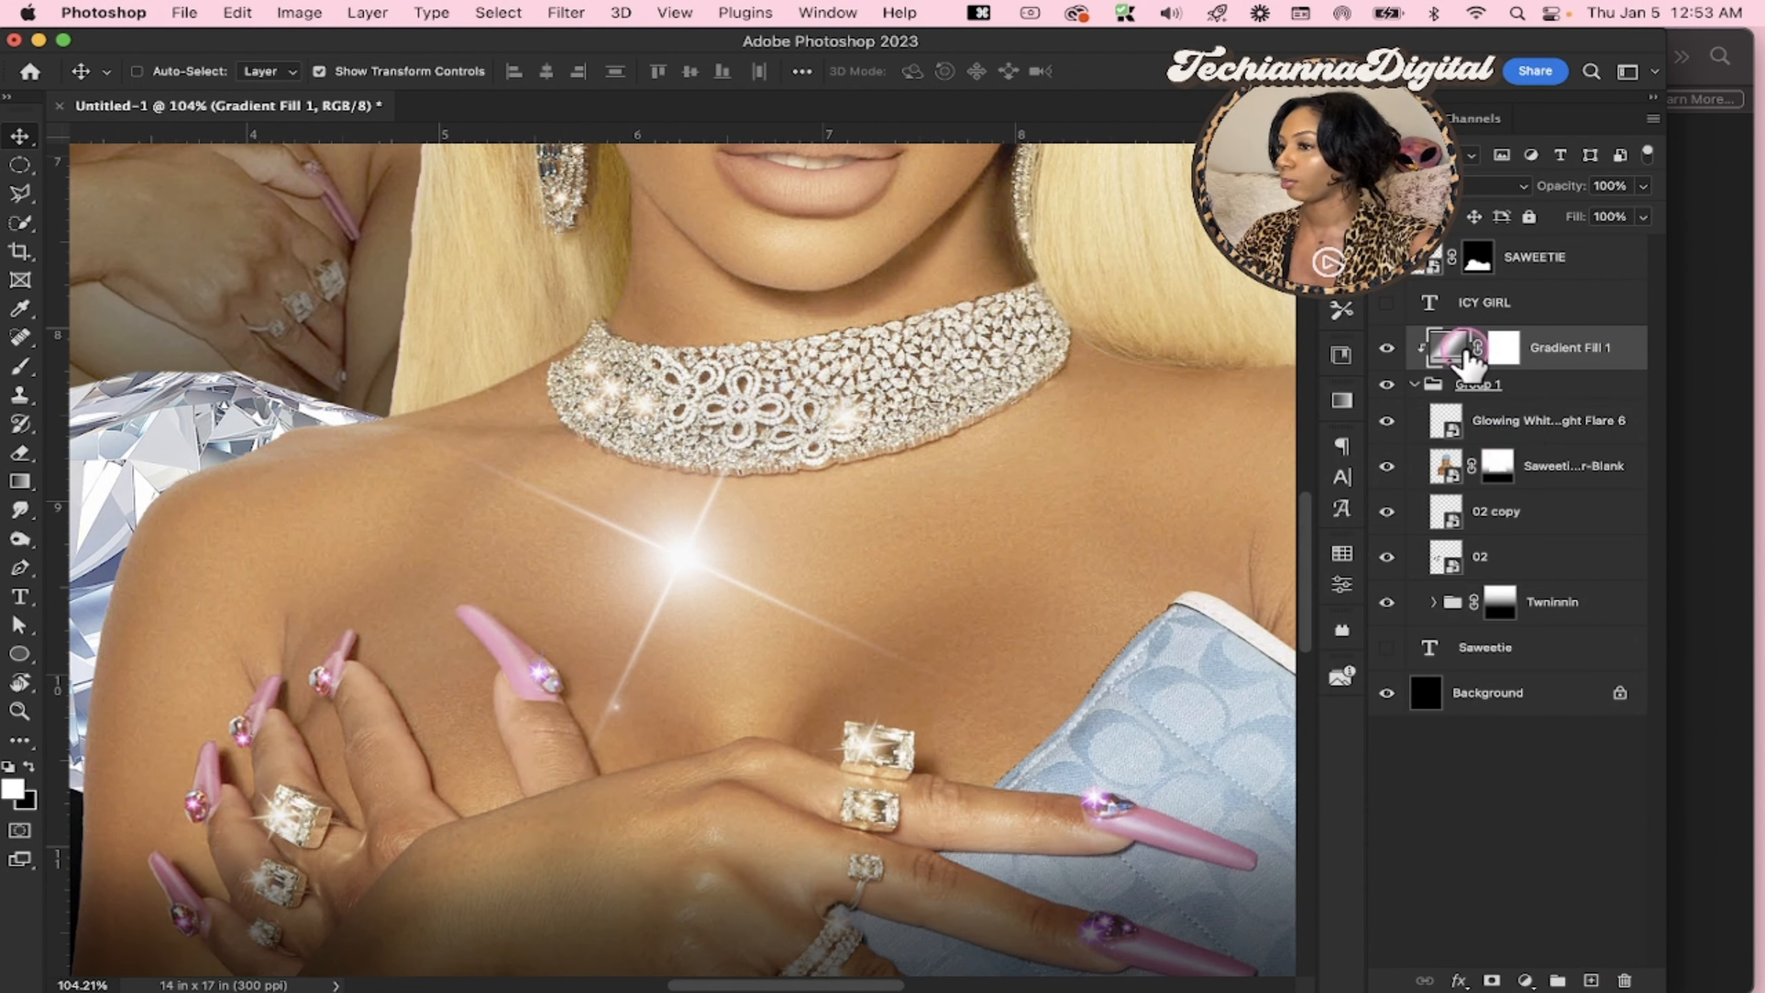
Scale down the Glowing White Light Flare 6 flare and place it on the necklace's edge nearest the left diamond
{"action": "left_click", "coordinate": [1557, 434]}
{"action": "left_click_drag", "start_coordinate": [1063, 561], "coordinate": [487, 455]}
{"action": "left_click_drag", "start_coordinate": [453, 544], "coordinate": [630, 394]}
{"action": "key", "text": "Return"}
{"action": "left_click", "coordinate": [1709, 479]}
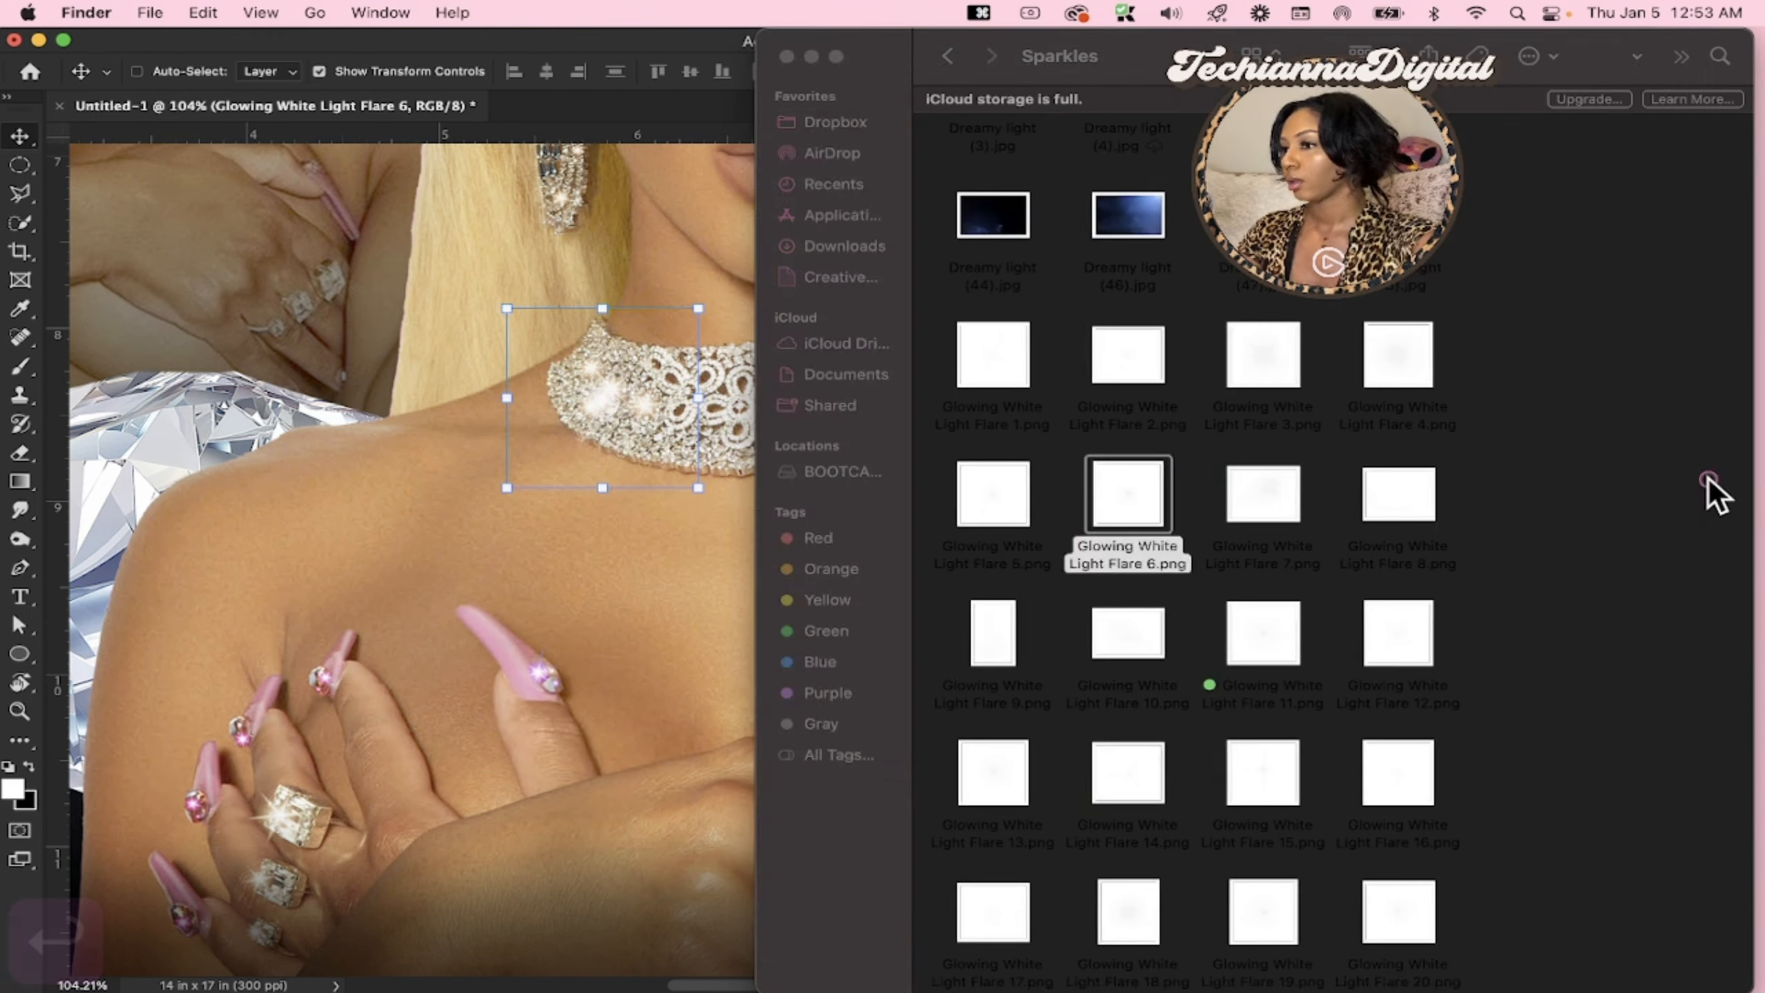
{"action": "left_click", "coordinate": [1334, 339]}
{"action": "left_click", "coordinate": [445, 572]}
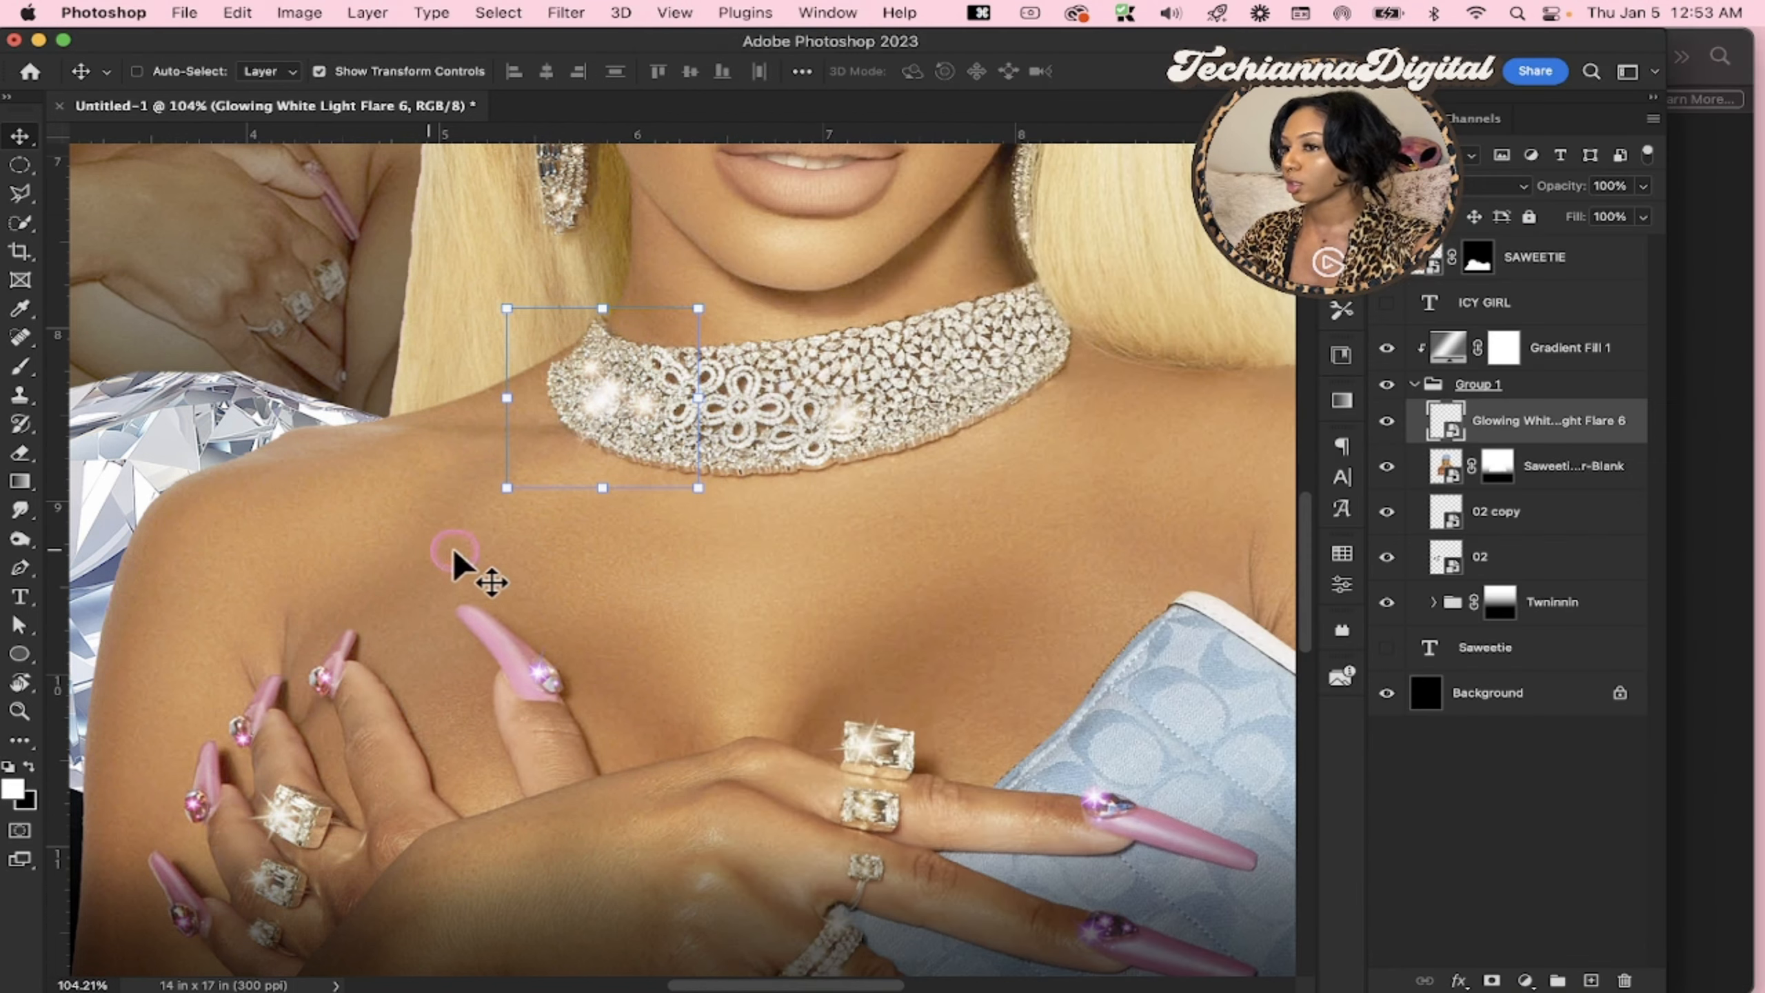
Duplicate the flare twice, placing one copy on the other side of the necklace and one on the upper ring of the hand over the clutch
{"action": "key", "text": "super+j"}
{"action": "left_click_drag", "start_coordinate": [658, 394], "coordinate": [836, 737]}
{"action": "scroll", "coordinate": [888, 452], "scroll_direction": "right", "scroll_amount": 2}
{"action": "key", "text": "super+j"}
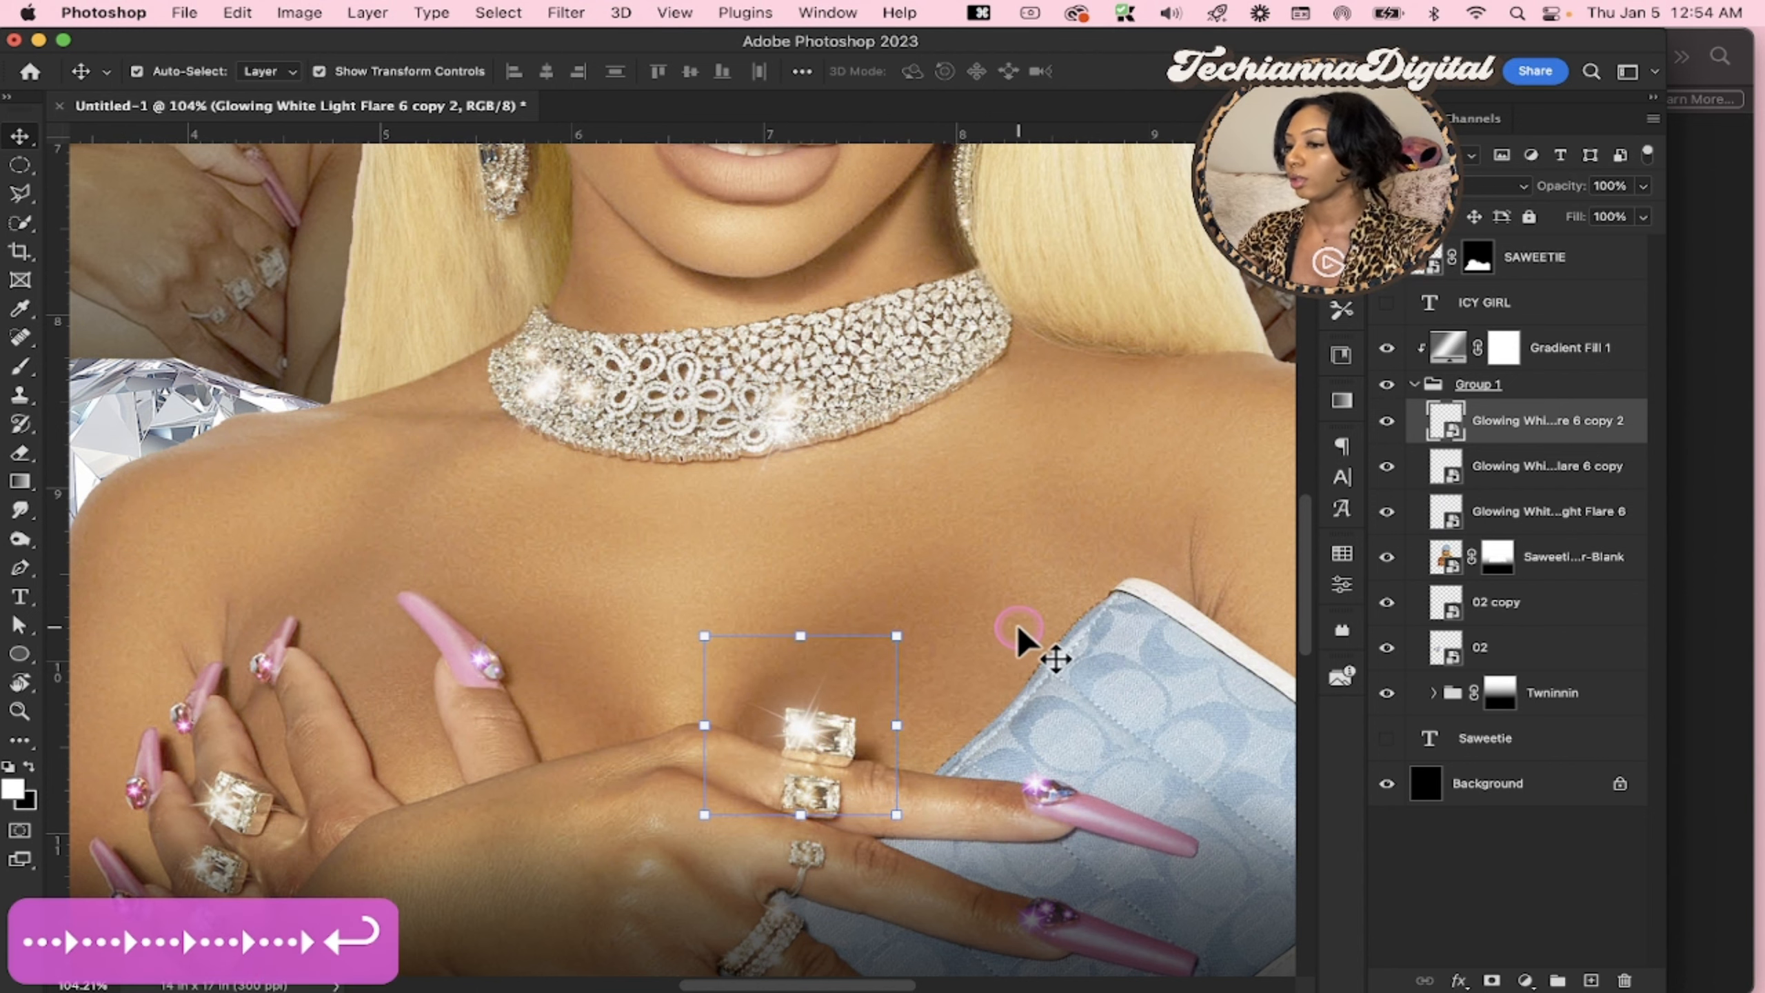
Duplicate the ring flare and place the copy on the large ring of the central portrait's other hand
{"action": "key", "text": "super+j"}
{"action": "scroll", "coordinate": [807, 678], "scroll_direction": "down", "scroll_amount": 5}
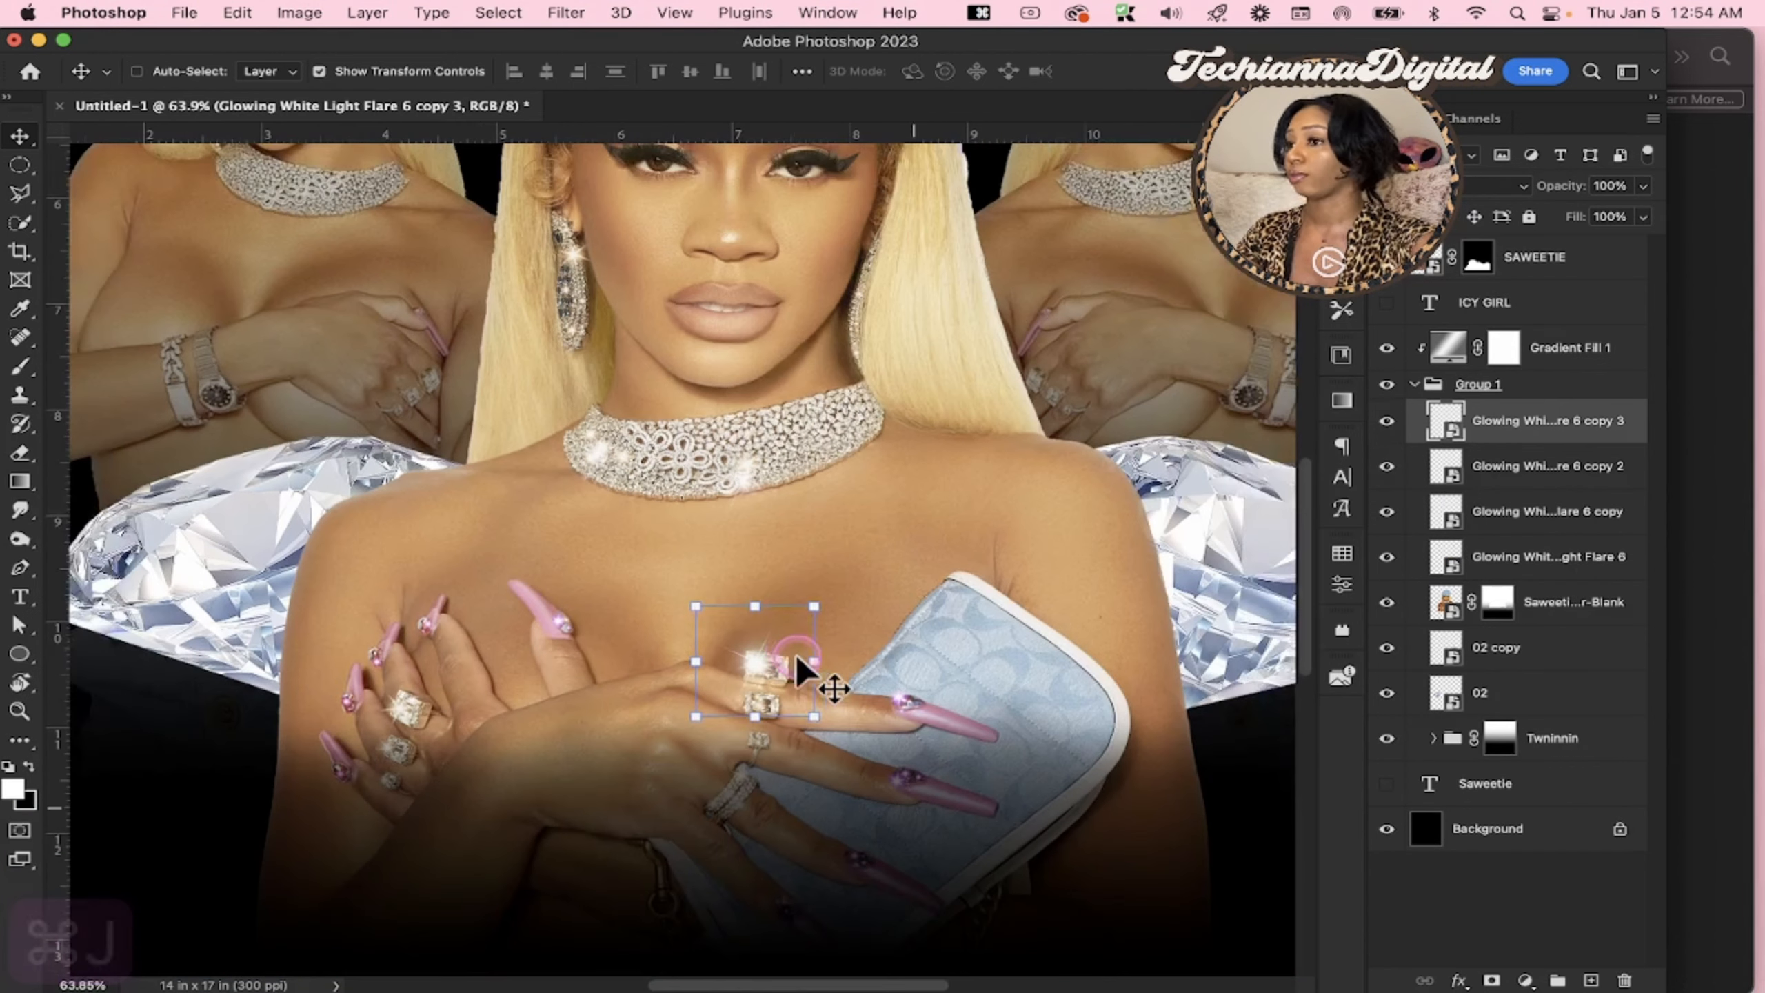
{"action": "left_click_drag", "start_coordinate": [767, 671], "coordinate": [399, 709]}
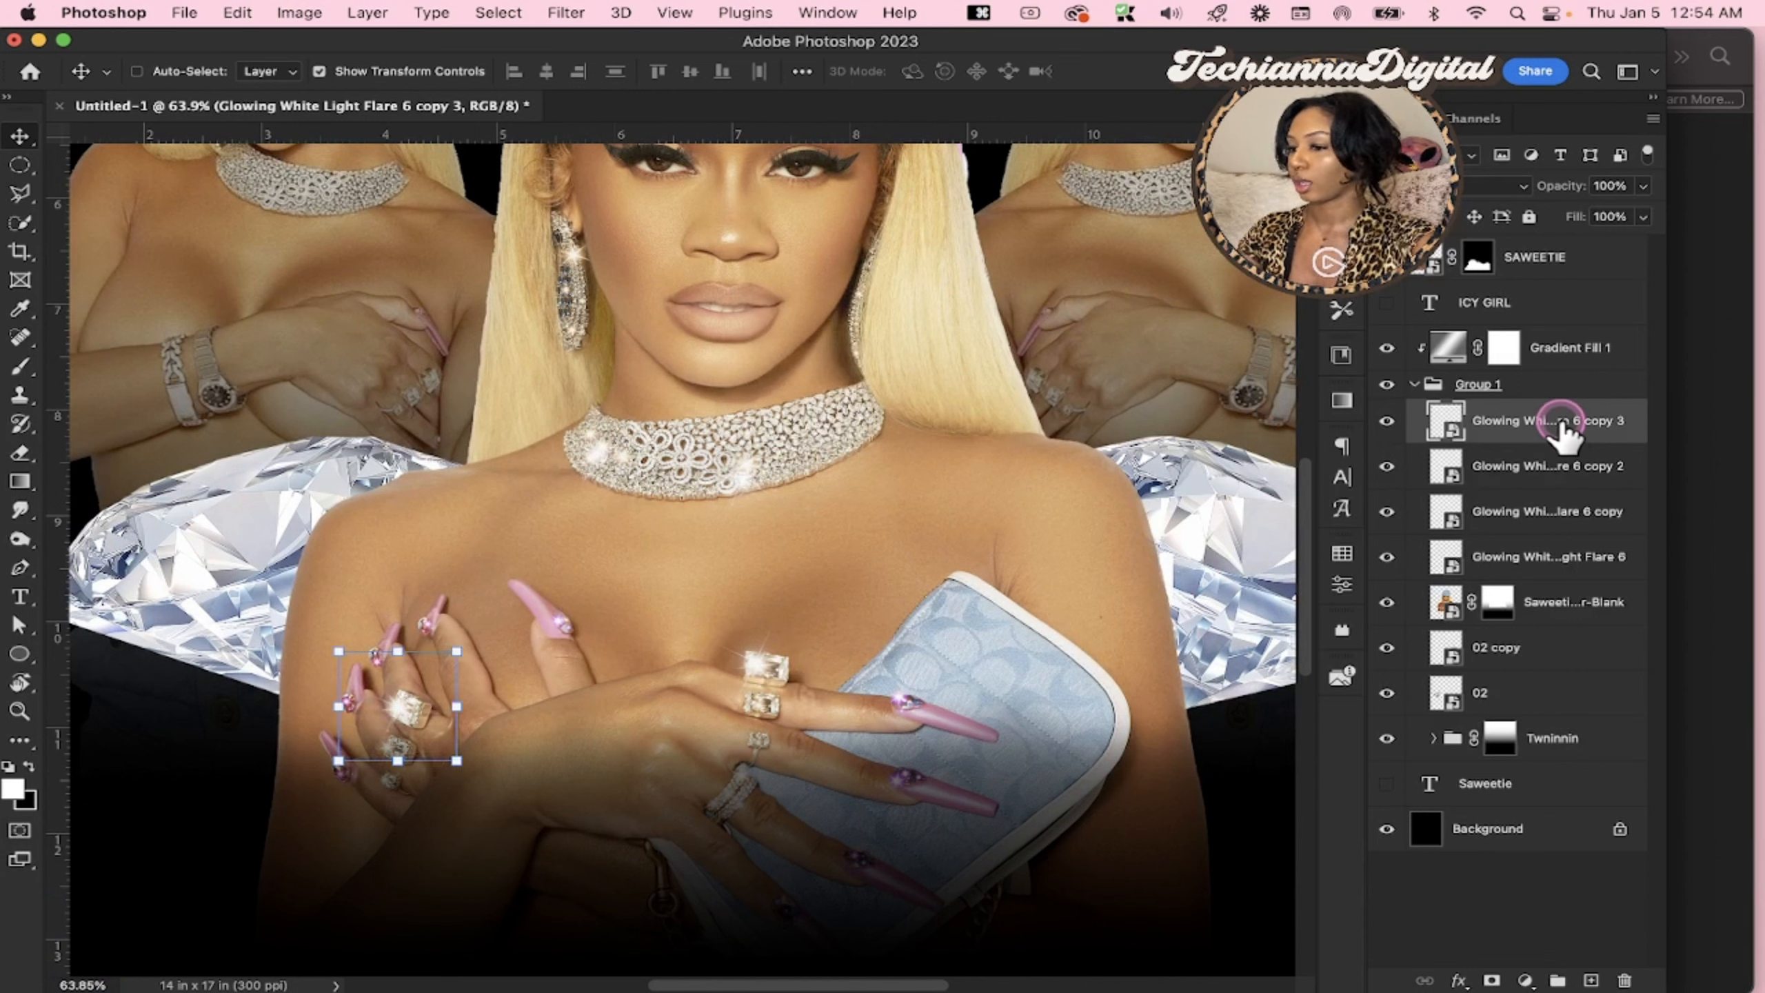
Duplicate the flare again and place the copy on the central portrait's fully visible earring
{"action": "key", "text": "cmd+j"}
{"action": "left_click_drag", "start_coordinate": [398, 723], "coordinate": [577, 286]}
{"action": "scroll", "coordinate": [579, 306], "scroll_direction": "up", "scroll_amount": 3}
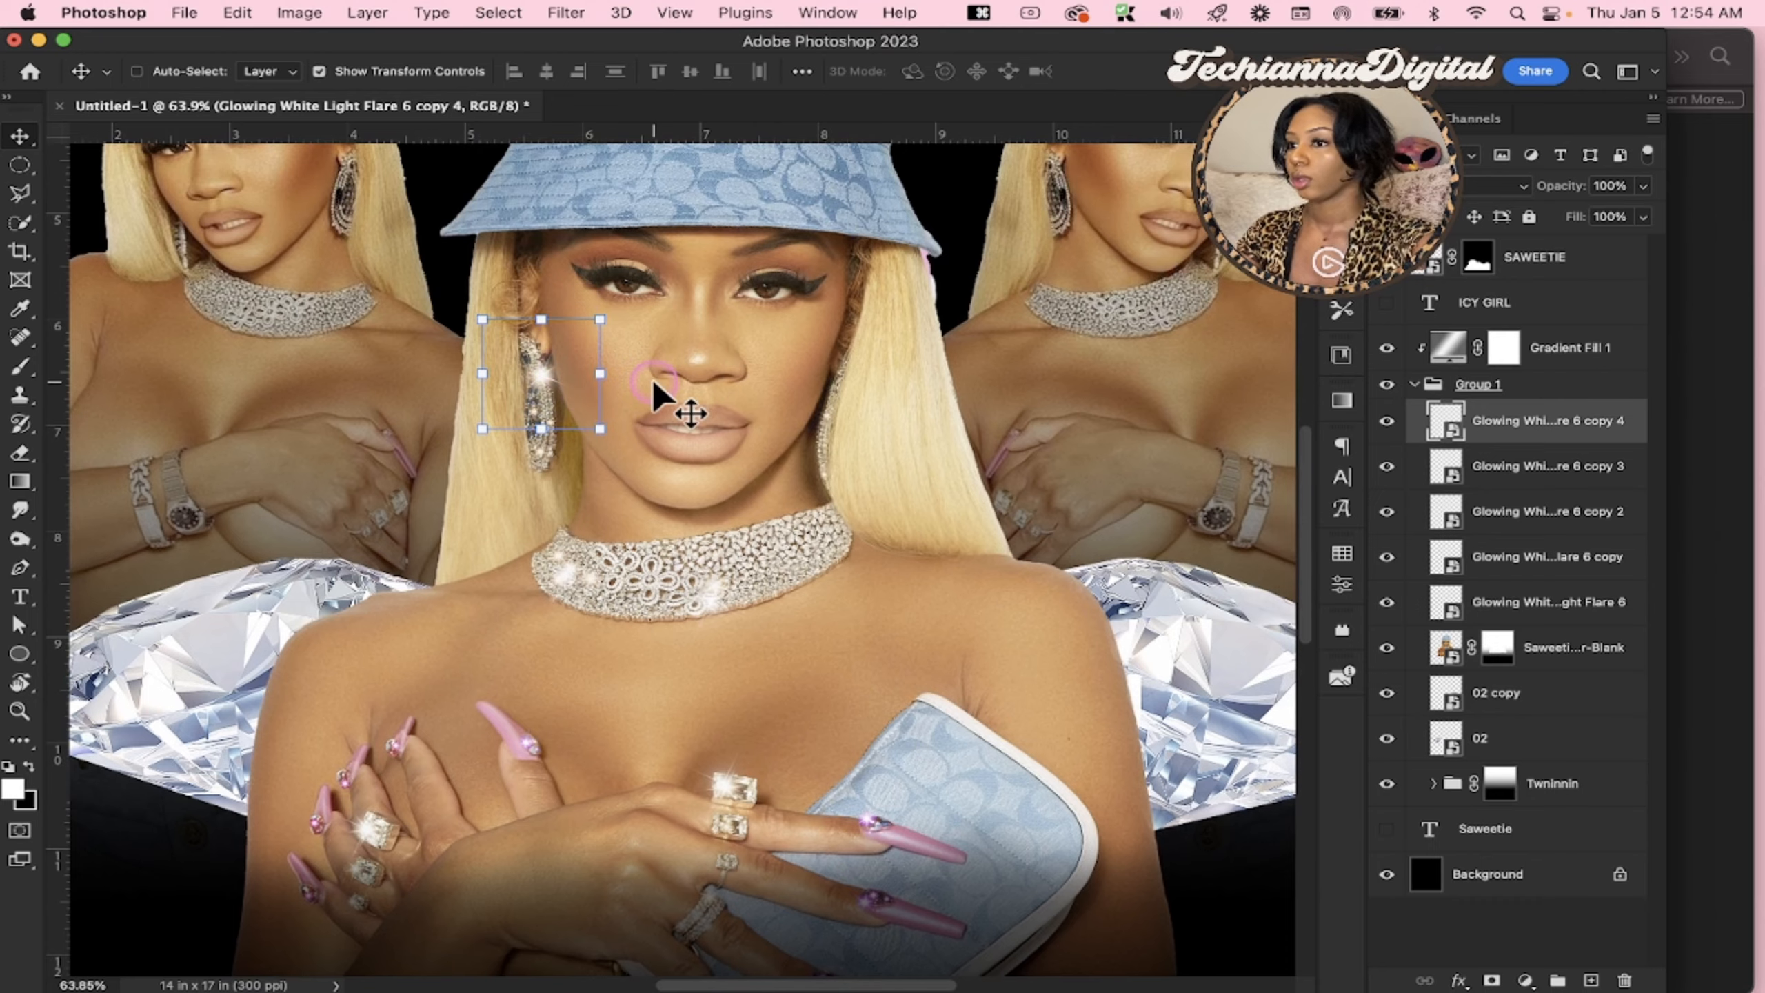
{"action": "scroll", "coordinate": [659, 394], "scroll_direction": "up", "scroll_amount": 2}
{"action": "scroll", "coordinate": [671, 393], "scroll_direction": "right", "scroll_amount": 5}
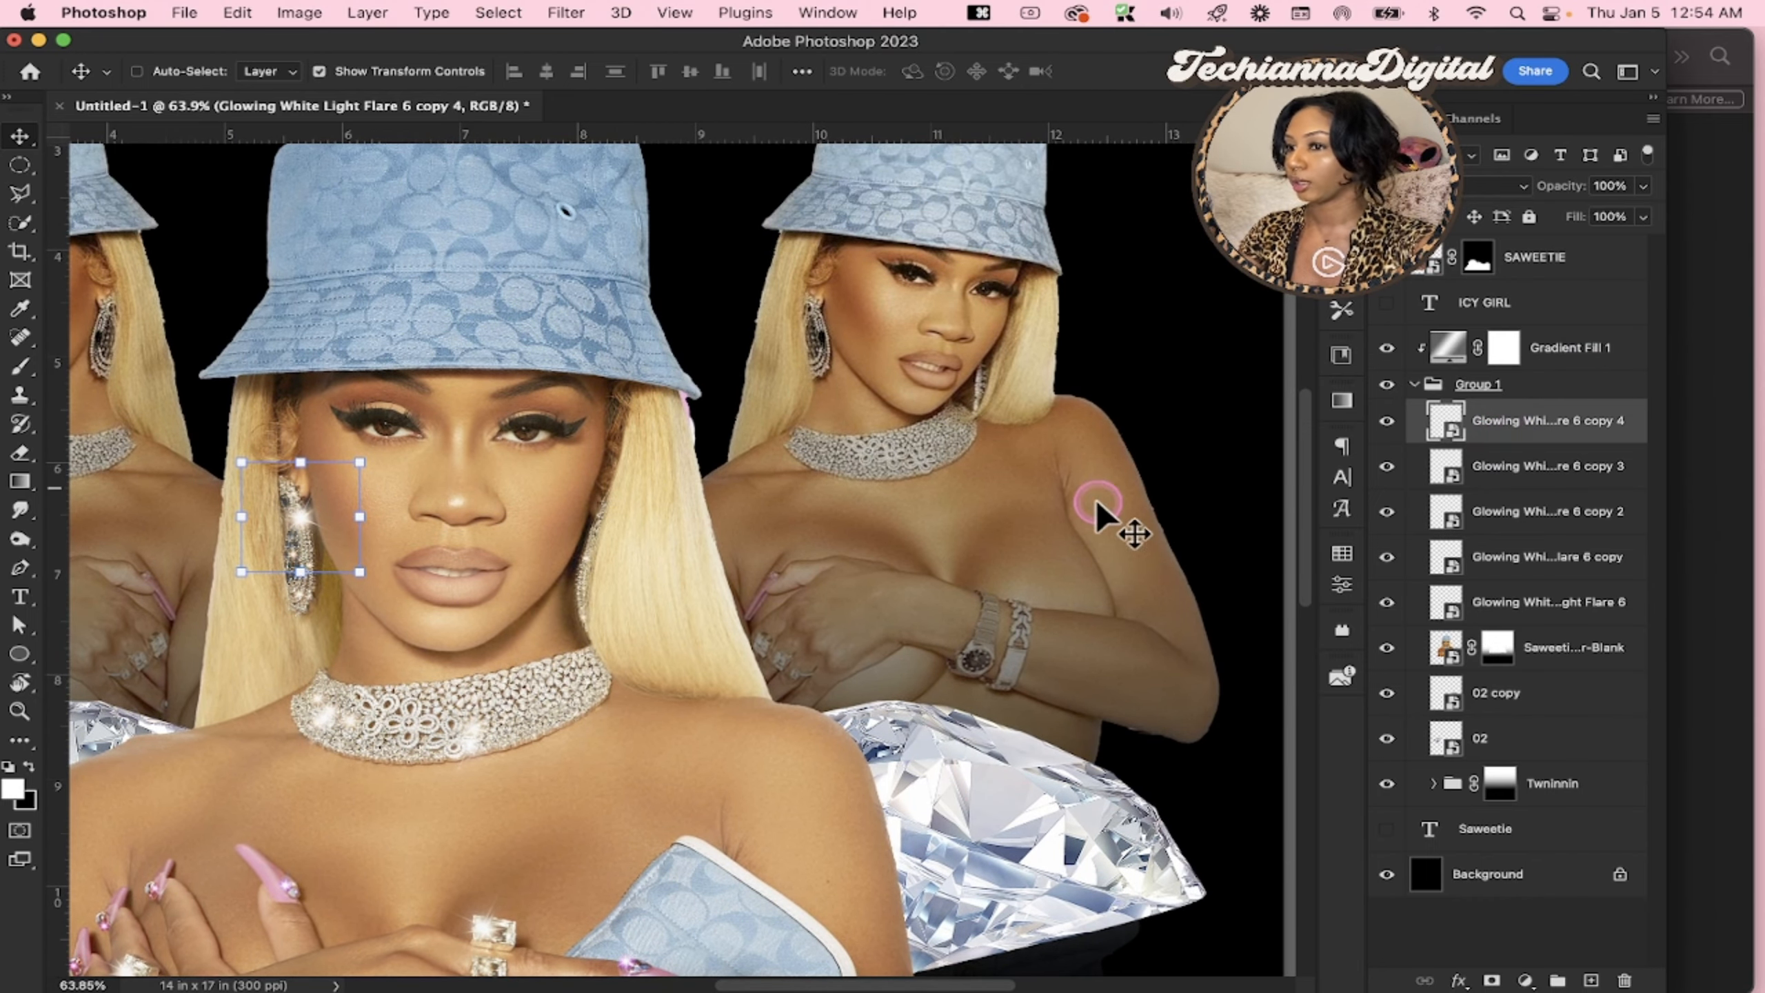
{"action": "scroll", "coordinate": [1073, 518], "scroll_direction": "down", "scroll_amount": 4}
{"action": "scroll", "coordinate": [1073, 518], "scroll_direction": "left", "scroll_amount": 2}
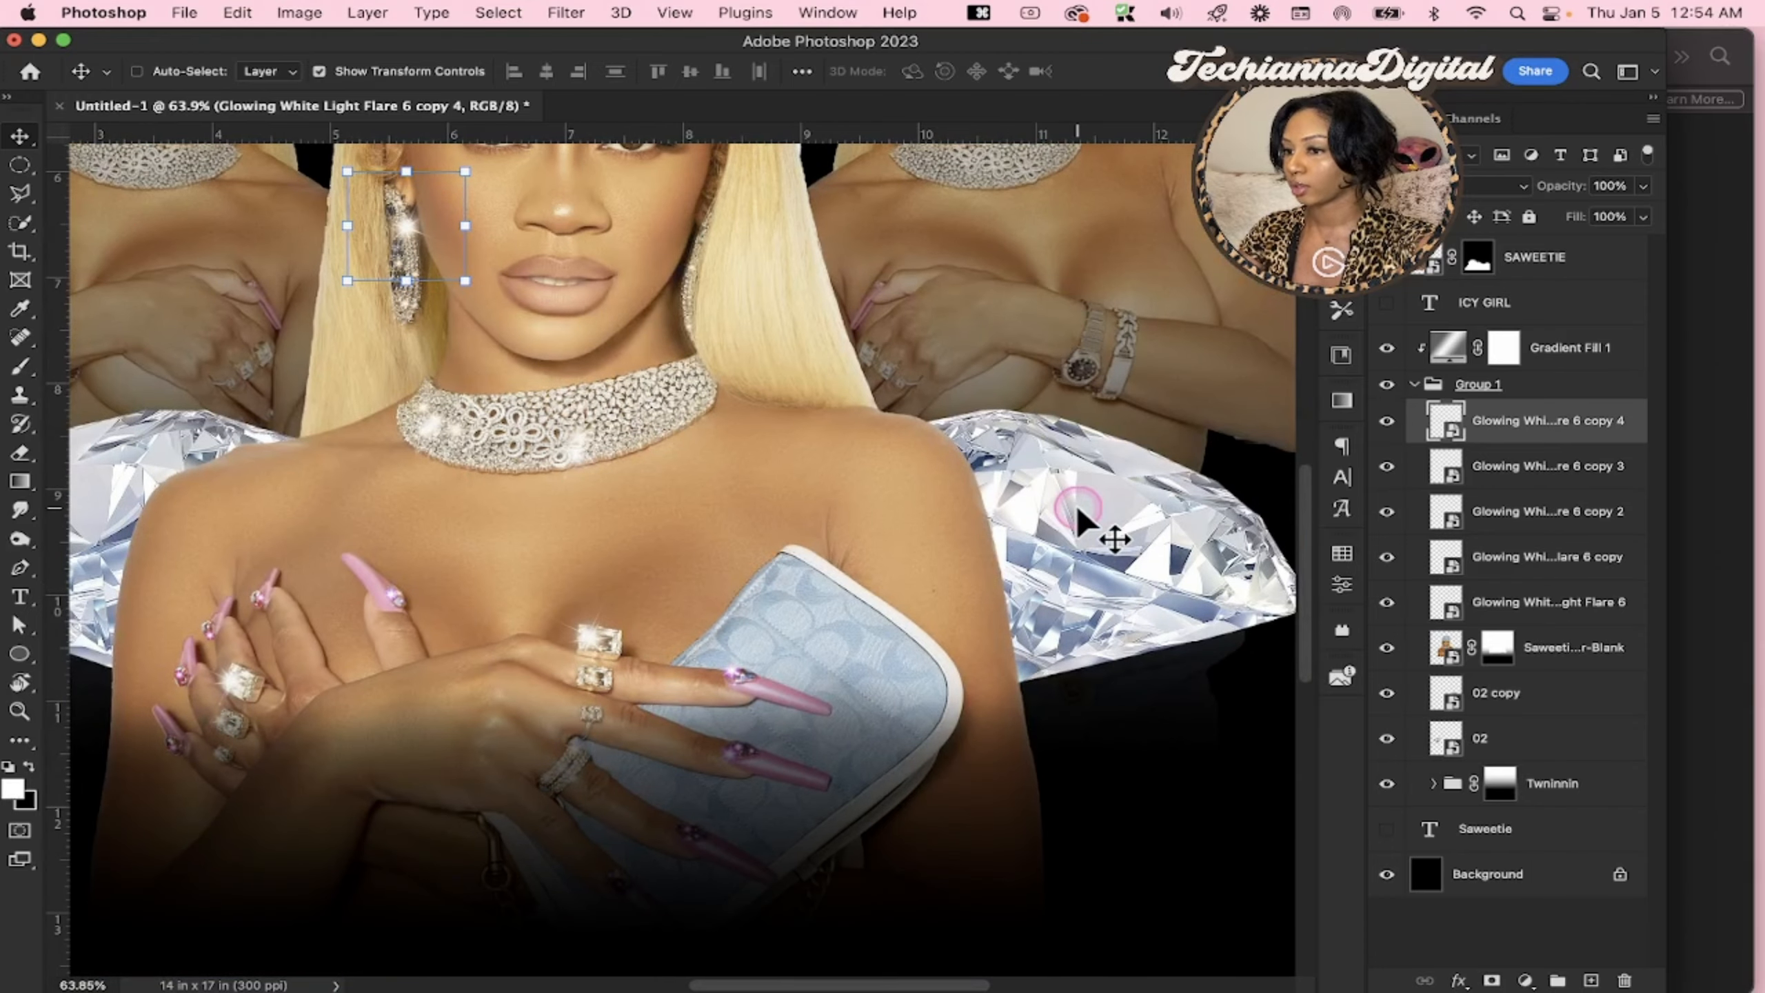
Duplicate the earring flare, scale the copy down, and place it on the small ring below the two stacked rings over the clutch
{"action": "key", "text": "super+j"}
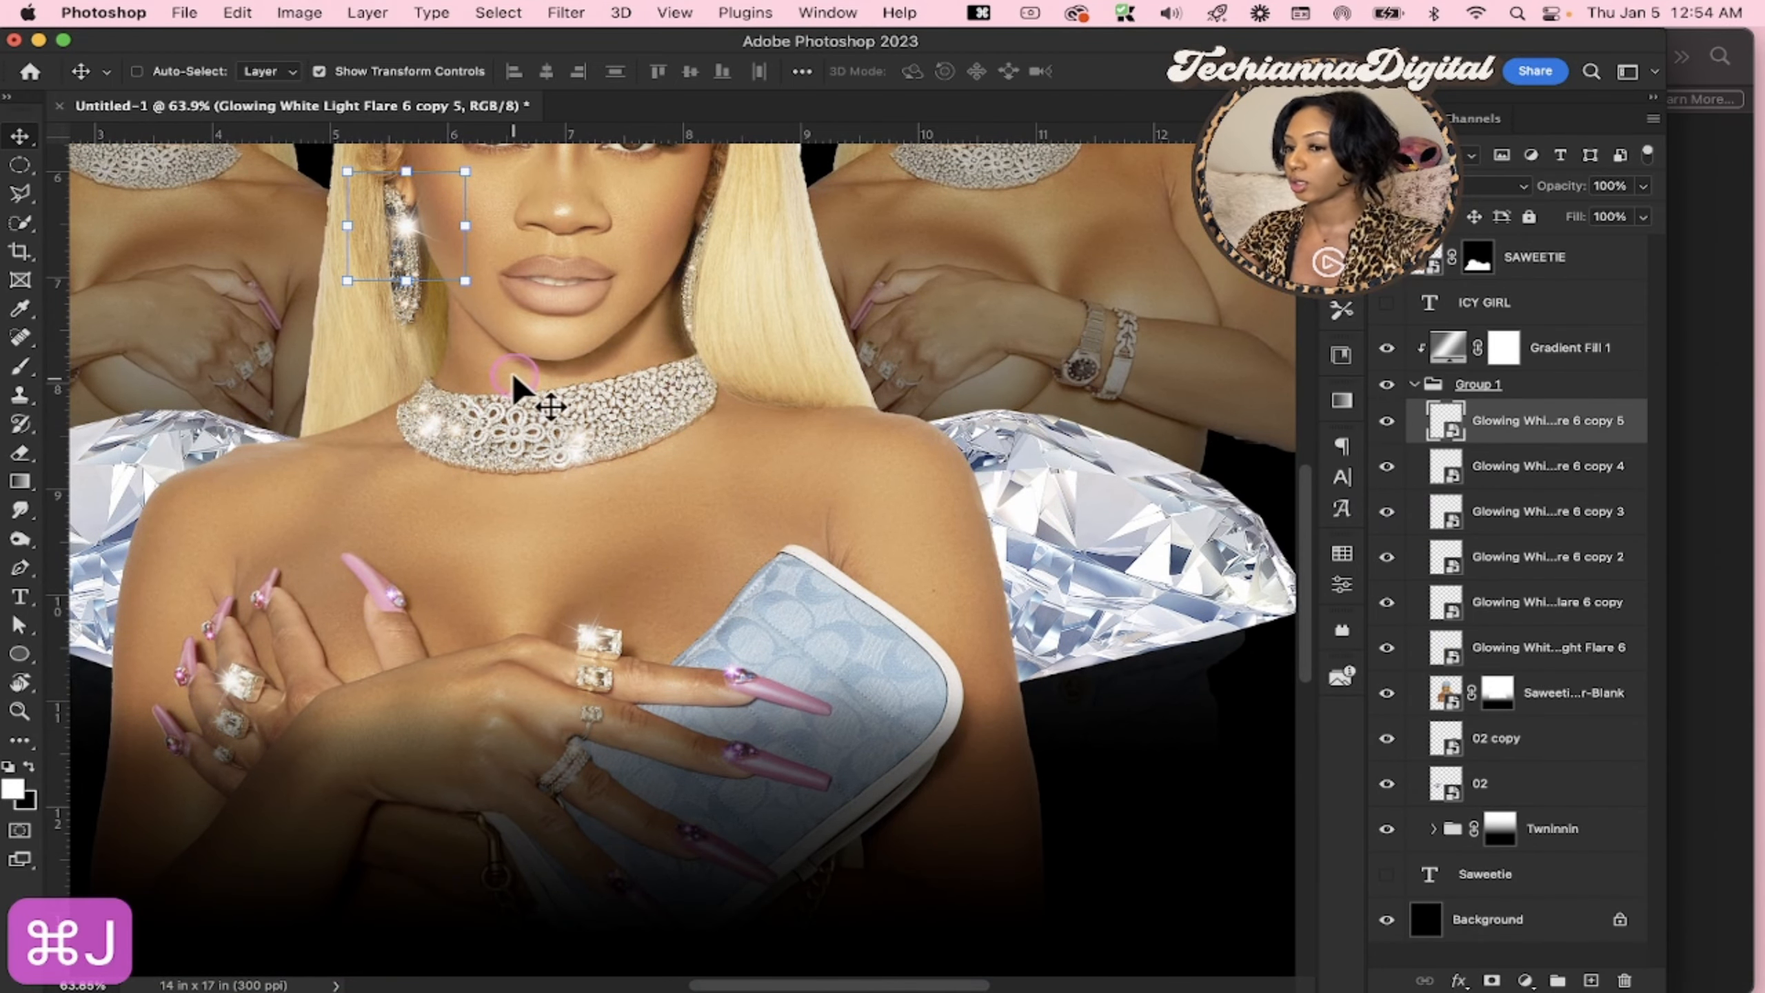
{"action": "left_click_drag", "start_coordinate": [432, 240], "coordinate": [622, 748]}
{"action": "key", "text": "super+t"}
{"action": "key", "text": "Return"}
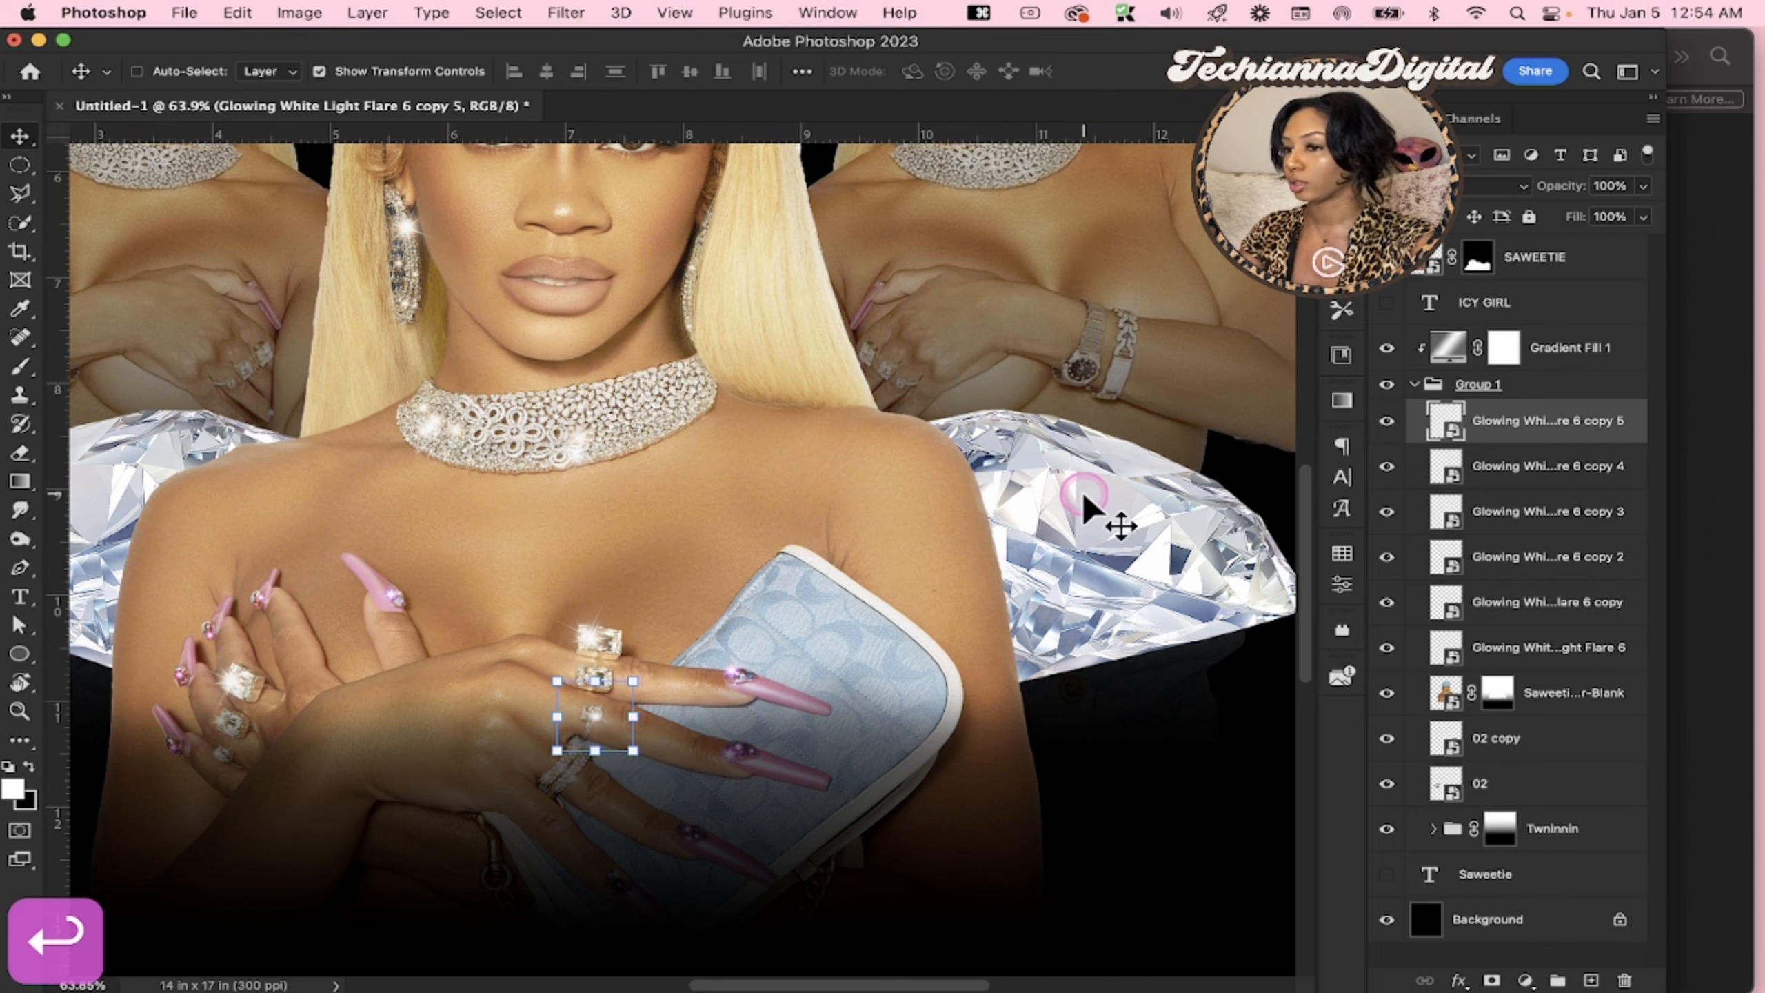
Duplicate the small ring flare, enlarge the copy to about 34.5%, and place it on the right diamond's outer edge
{"action": "scroll", "coordinate": [1084, 495], "scroll_direction": "down", "scroll_amount": 3}
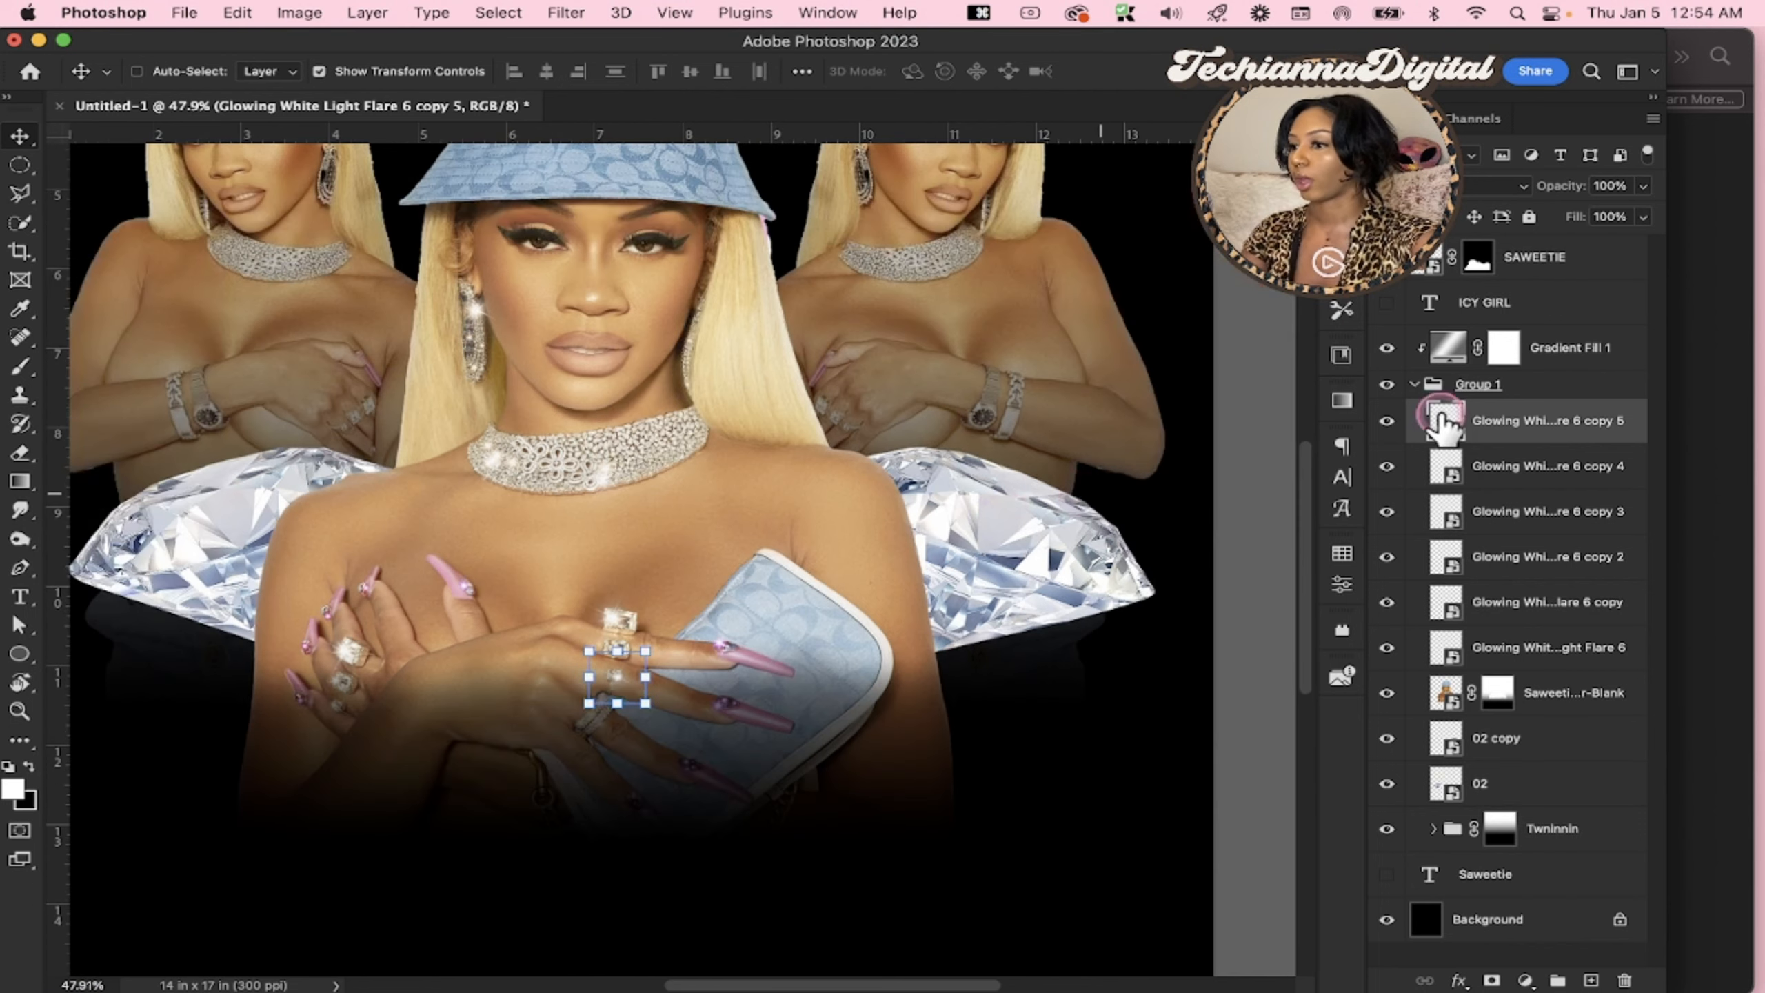
{"action": "key", "text": "super+j"}
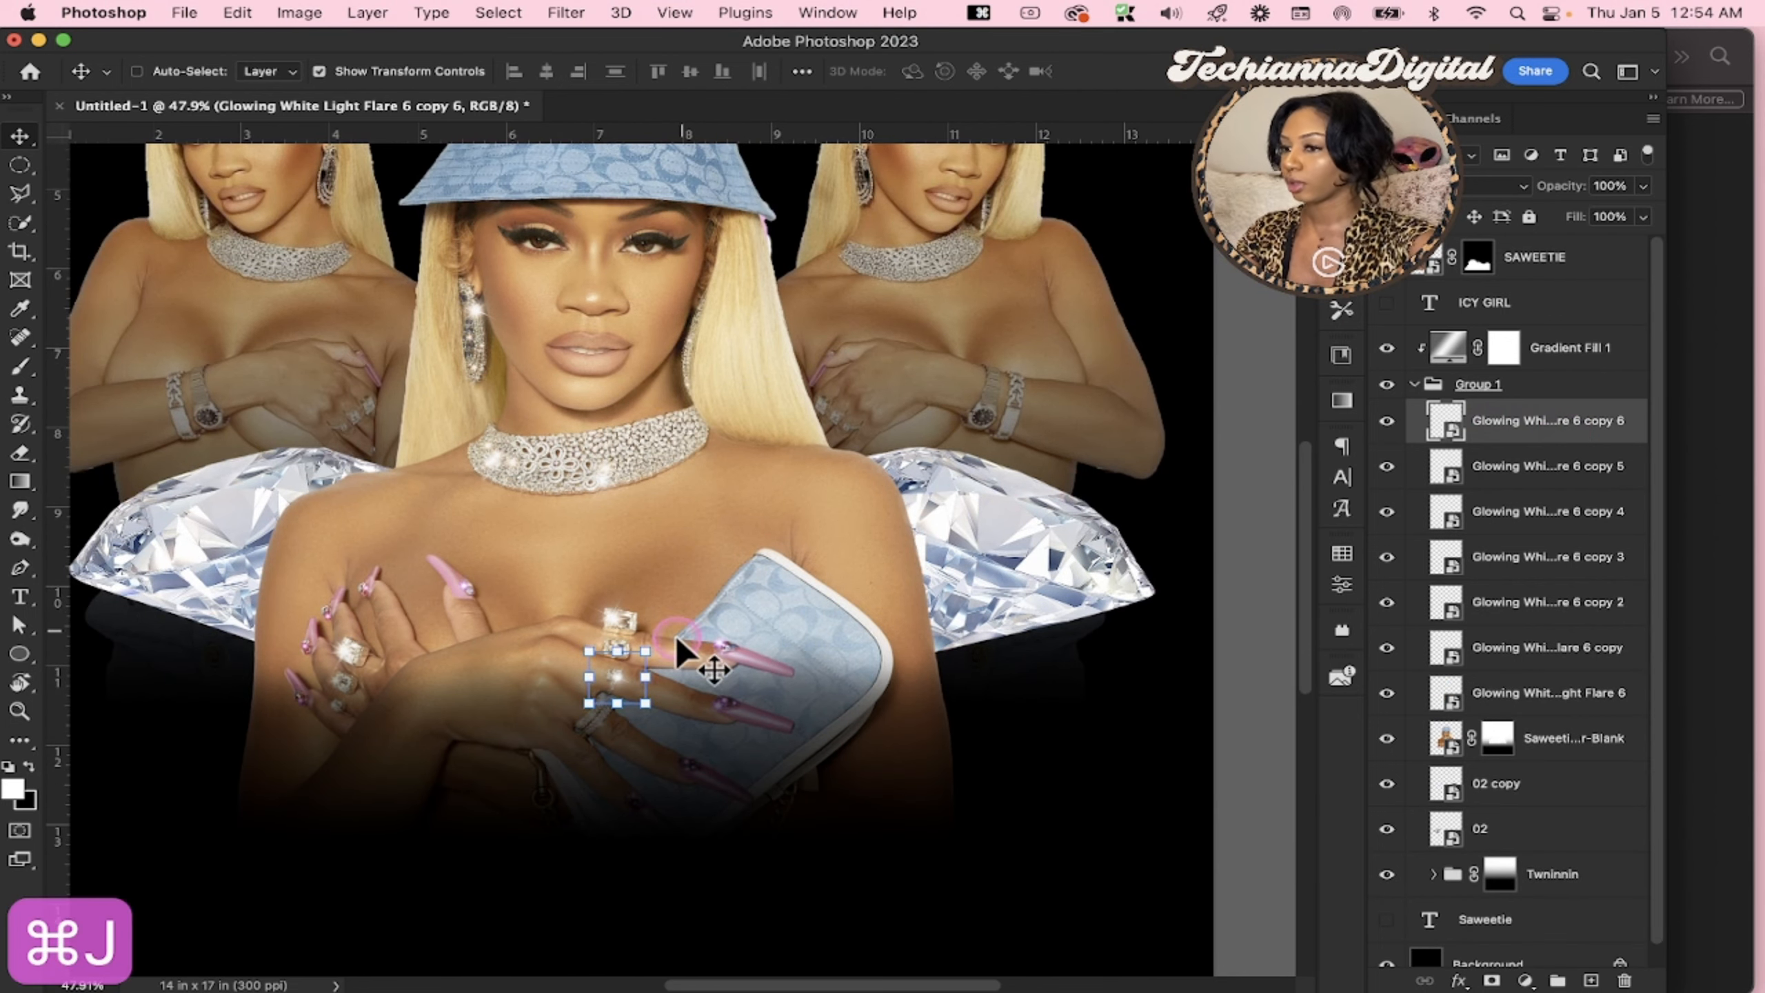
{"action": "key", "text": "super+t"}
{"action": "left_click_drag", "start_coordinate": [670, 677], "coordinate": [1127, 551]}
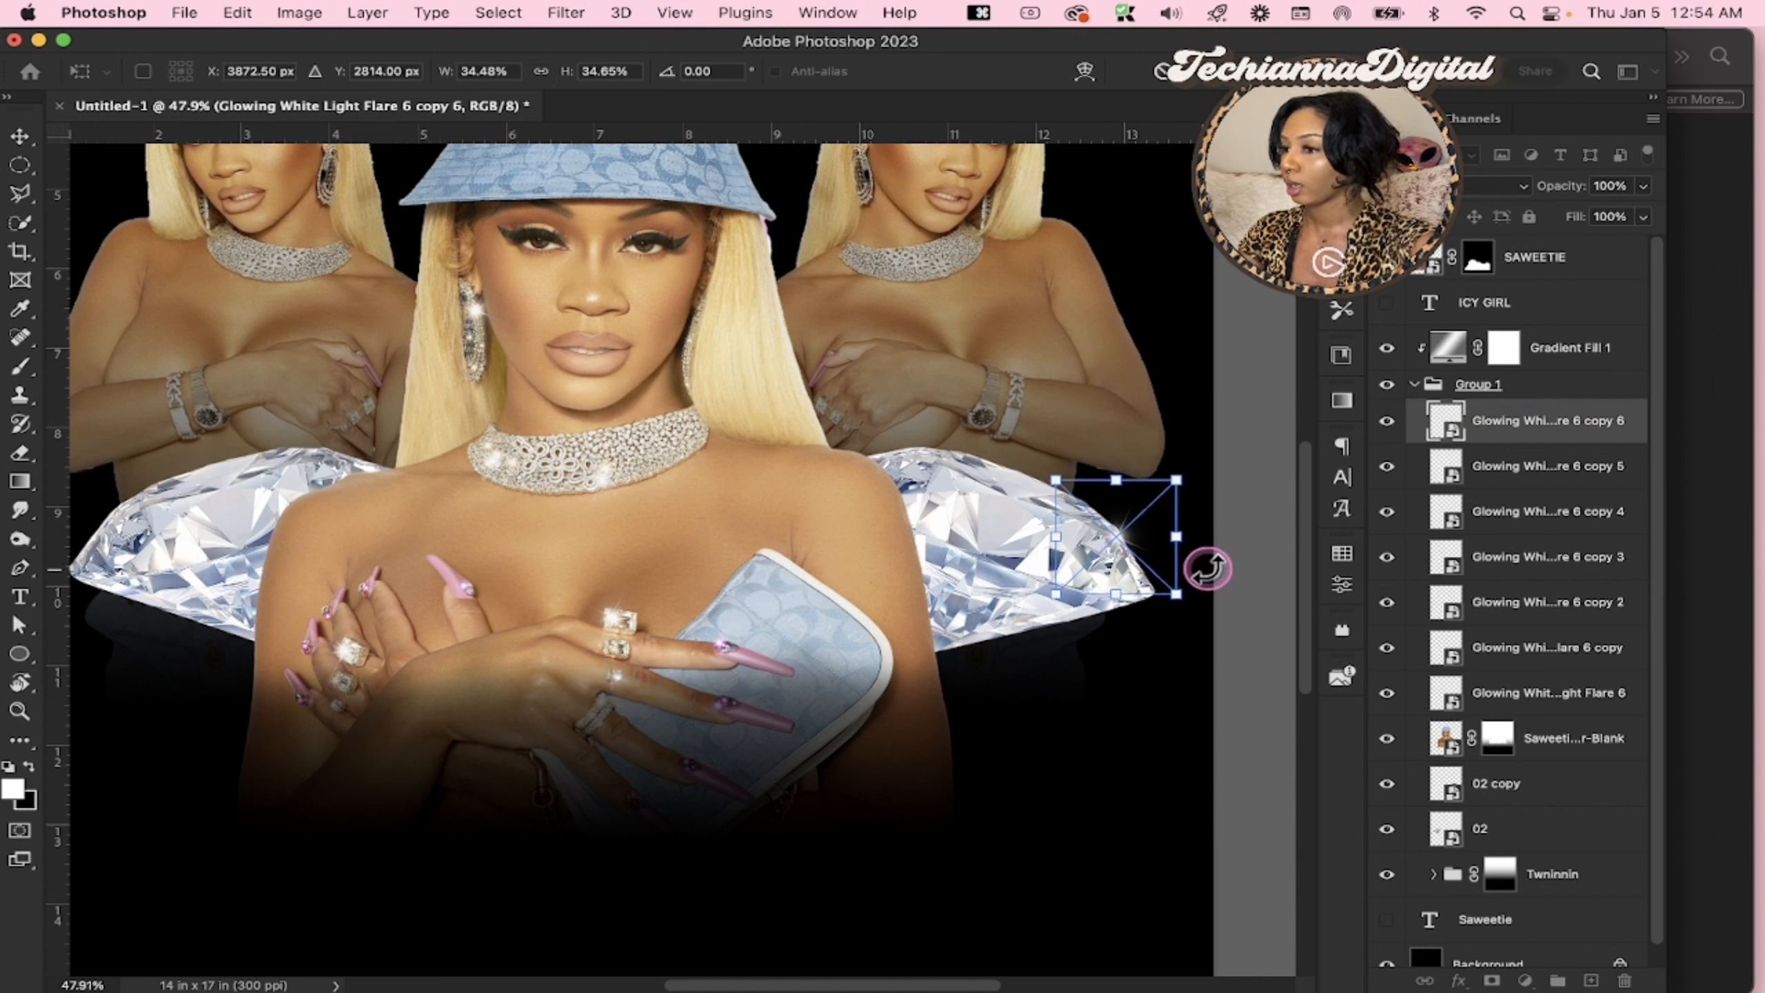
{"action": "key", "text": "z"}
{"action": "key", "text": "z"}
{"action": "key", "text": "Return"}
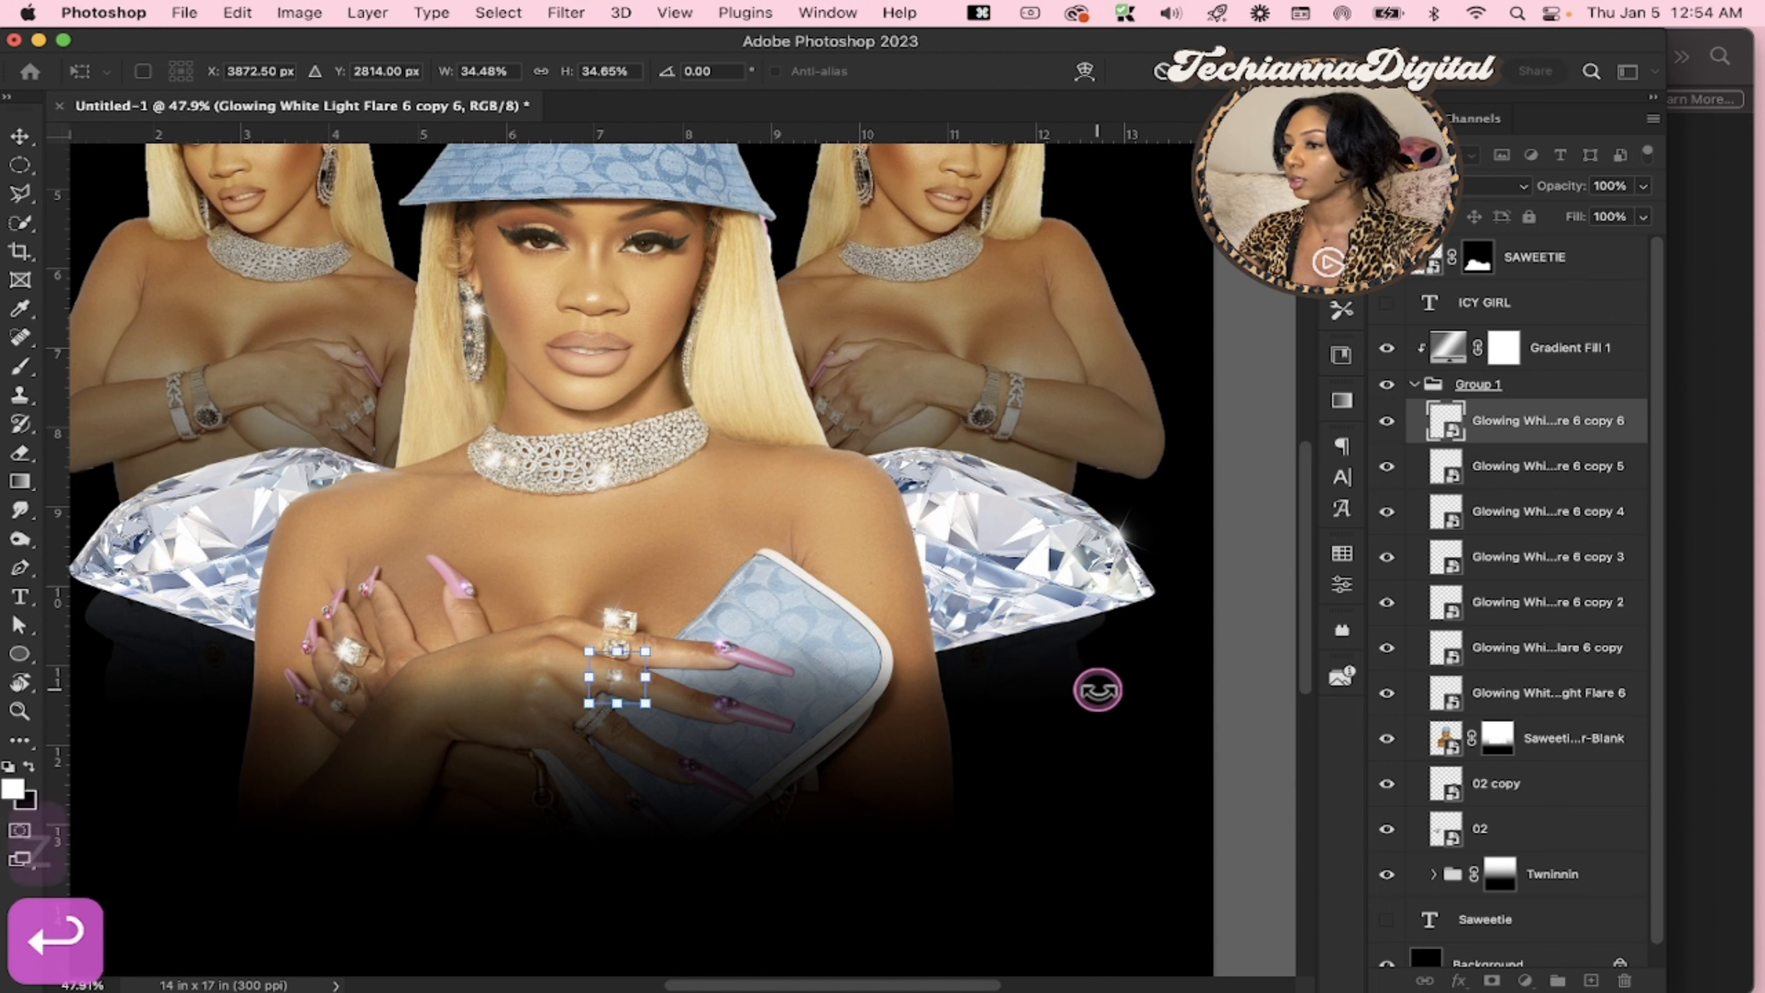
Rotate the right diamond's flare about 29.5 degrees and reposition its glow along the diamond's outer edge
{"action": "key", "text": "z"}
{"action": "left_click_drag", "start_coordinate": [1119, 595], "coordinate": [1079, 609]}
{"action": "scroll", "coordinate": [1027, 635], "scroll_direction": "up", "scroll_amount": 1}
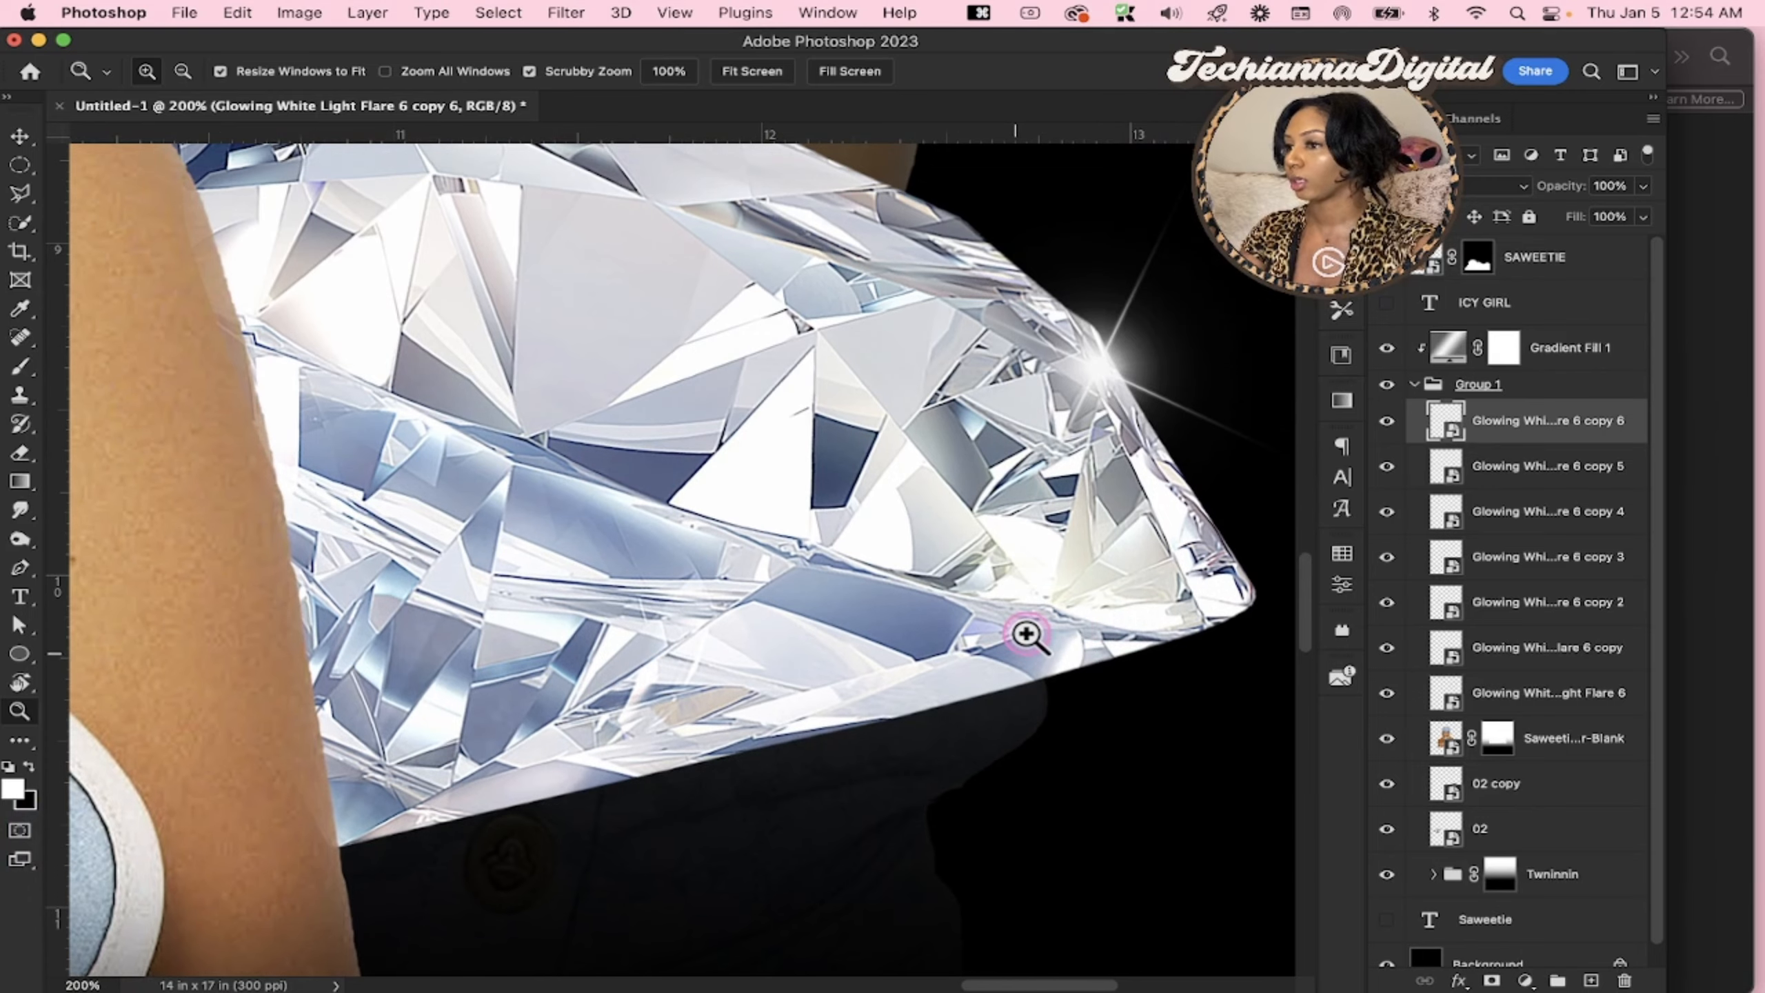
{"action": "scroll", "coordinate": [1027, 635], "scroll_direction": "down", "scroll_amount": 3}
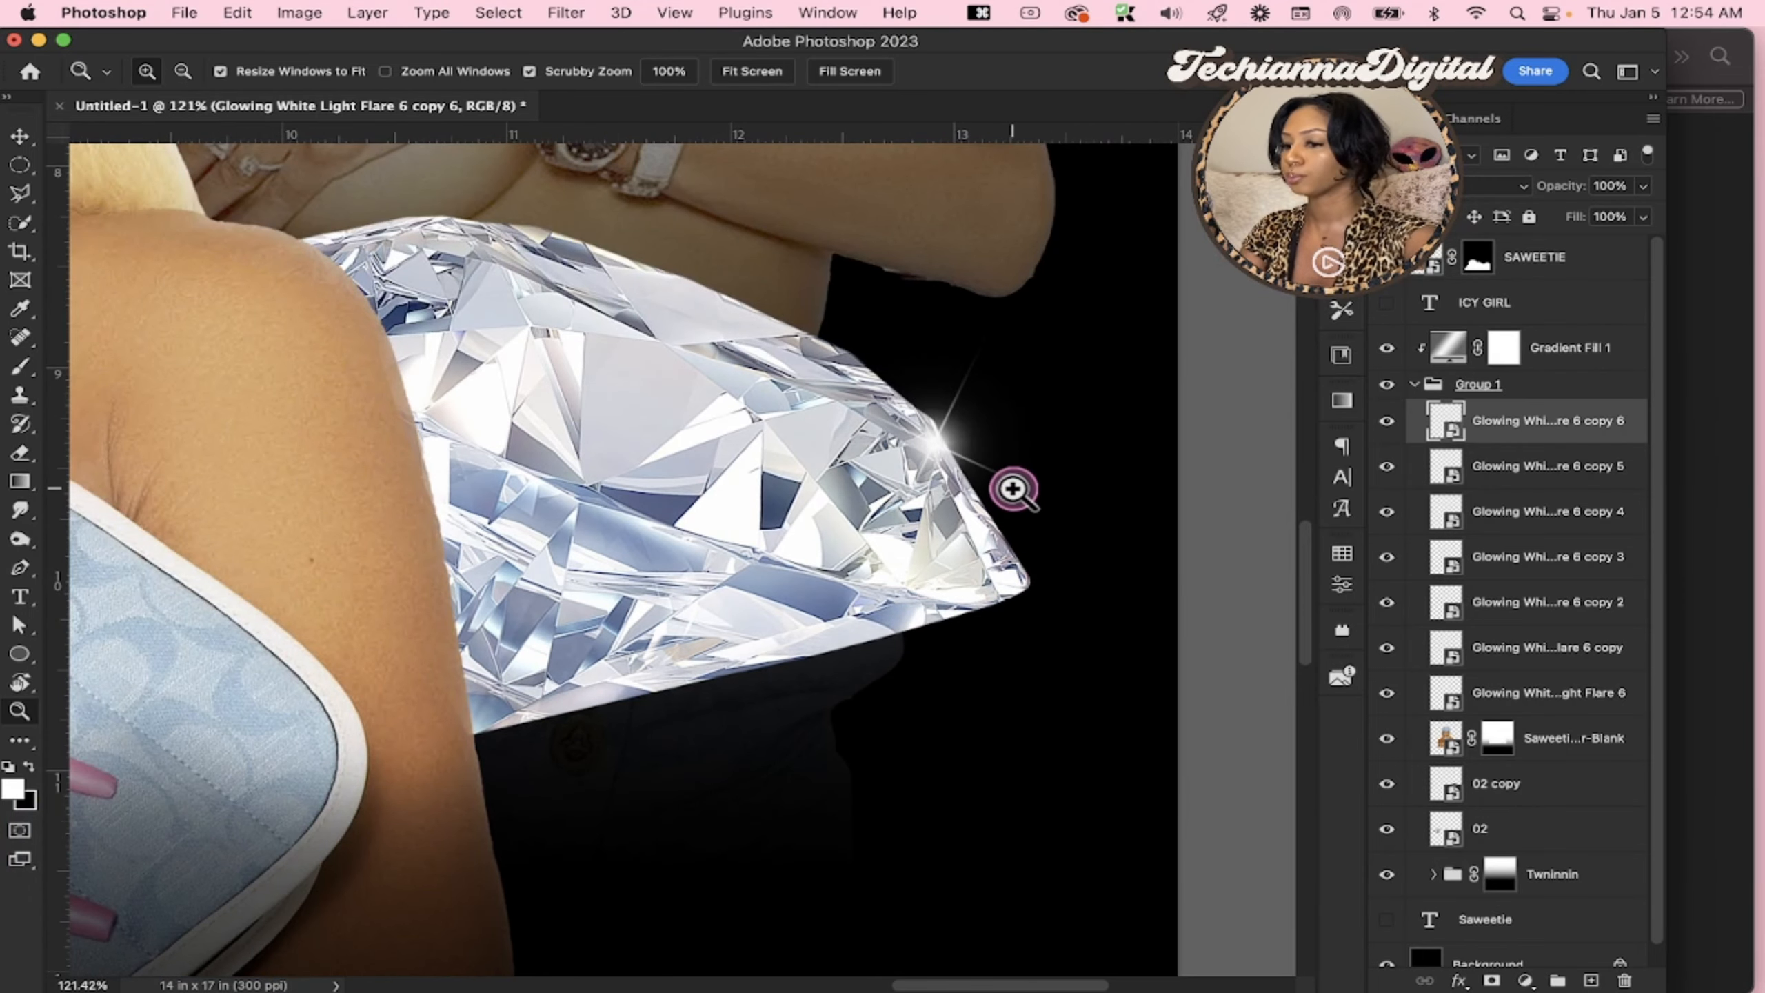
{"action": "key", "text": "v"}
{"action": "left_click_drag", "start_coordinate": [1014, 483], "coordinate": [1010, 487]}
{"action": "left_click_drag", "start_coordinate": [1127, 298], "coordinate": [1044, 431]}
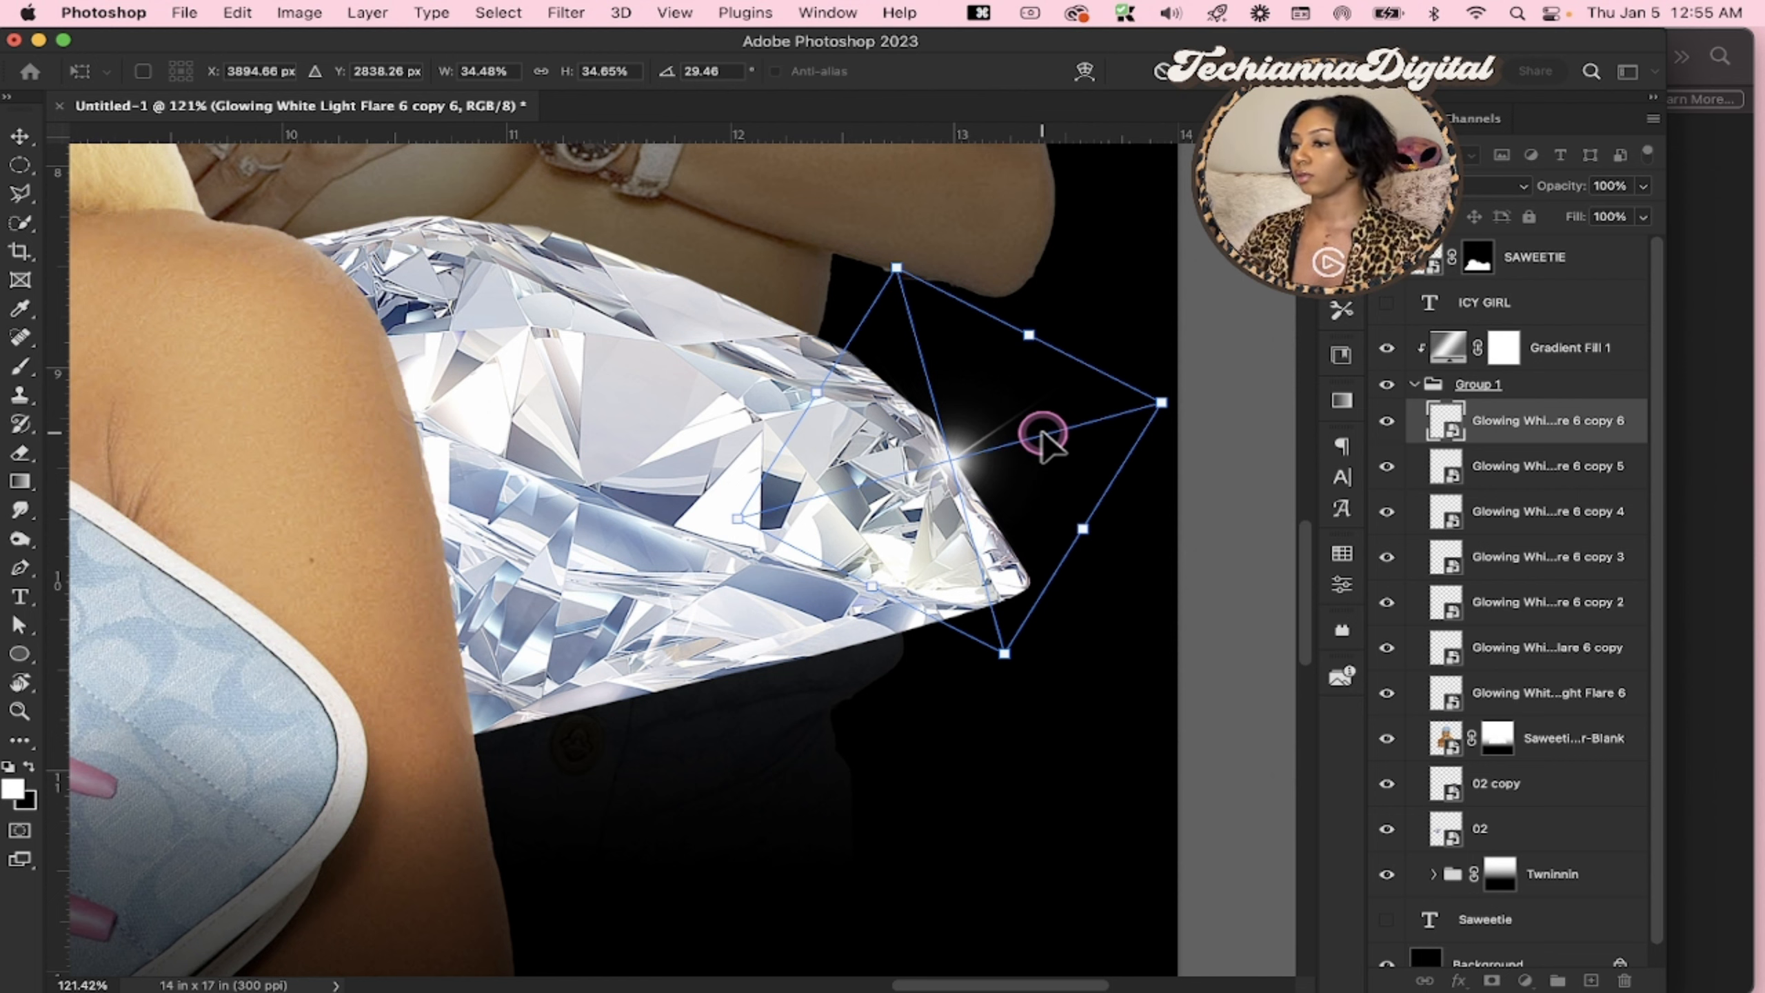
{"action": "key", "text": "Return"}
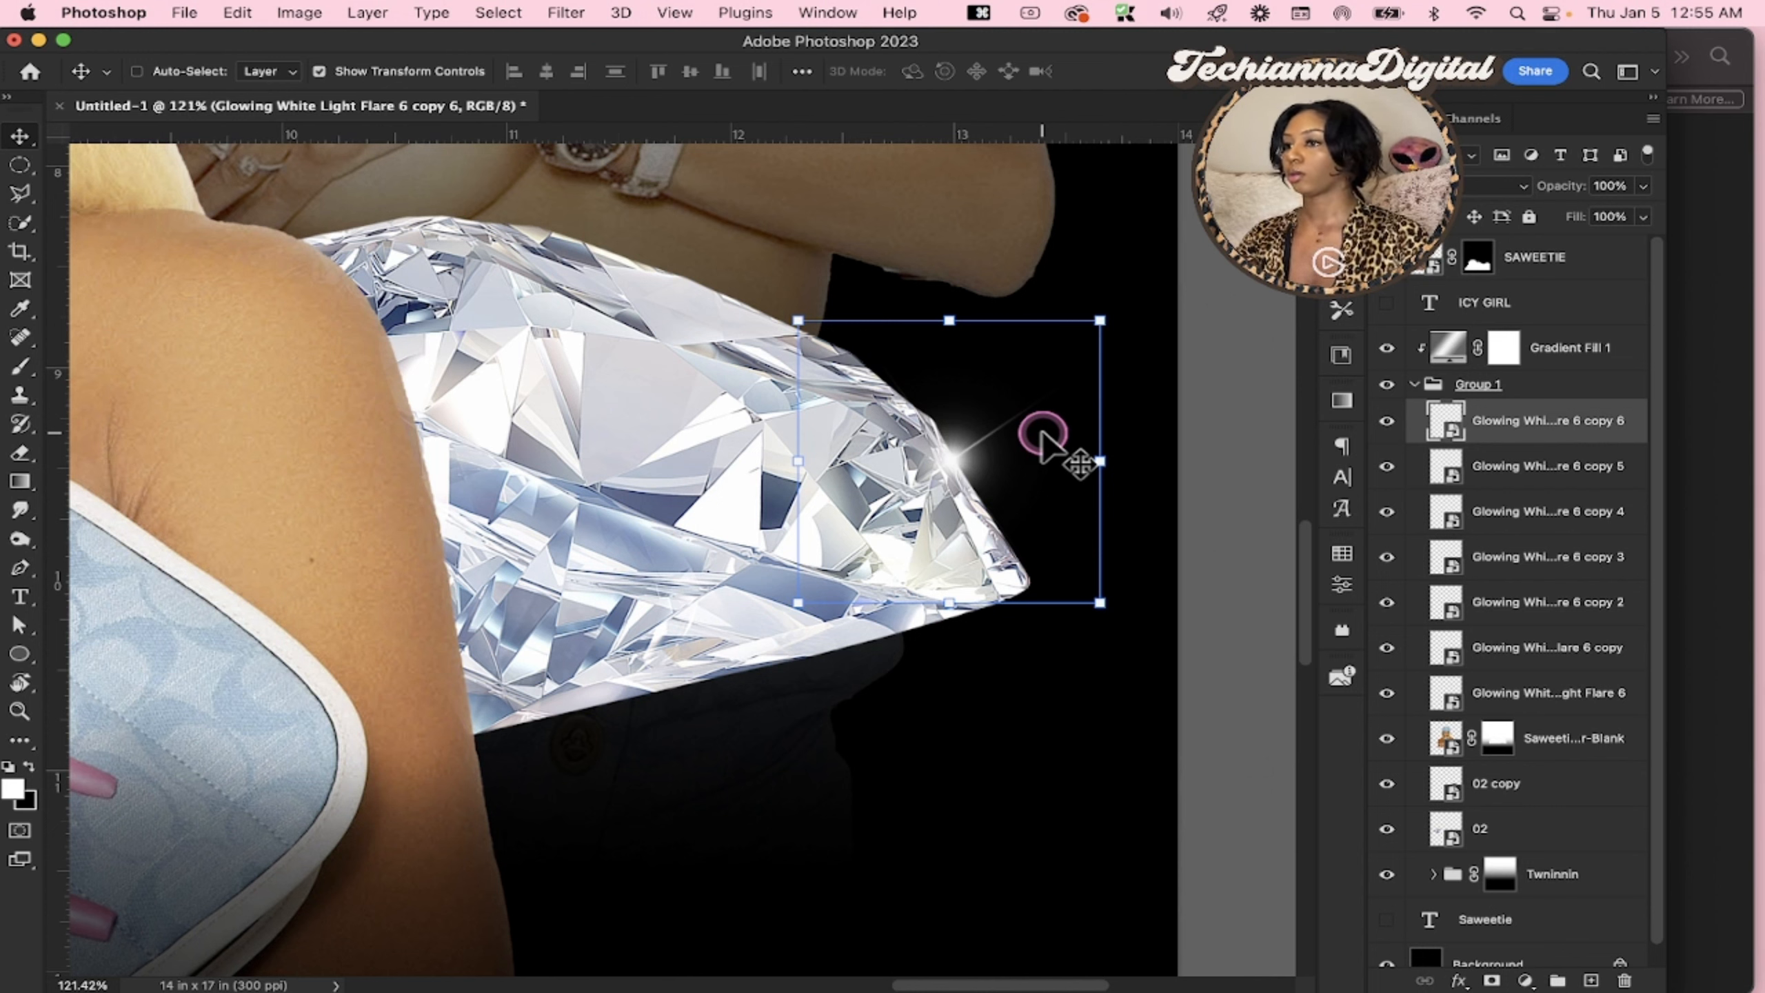
Duplicate the right diamond's flare and nudge the copy slightly up and to the right to strengthen the sparkle
{"action": "key", "text": "super+j"}
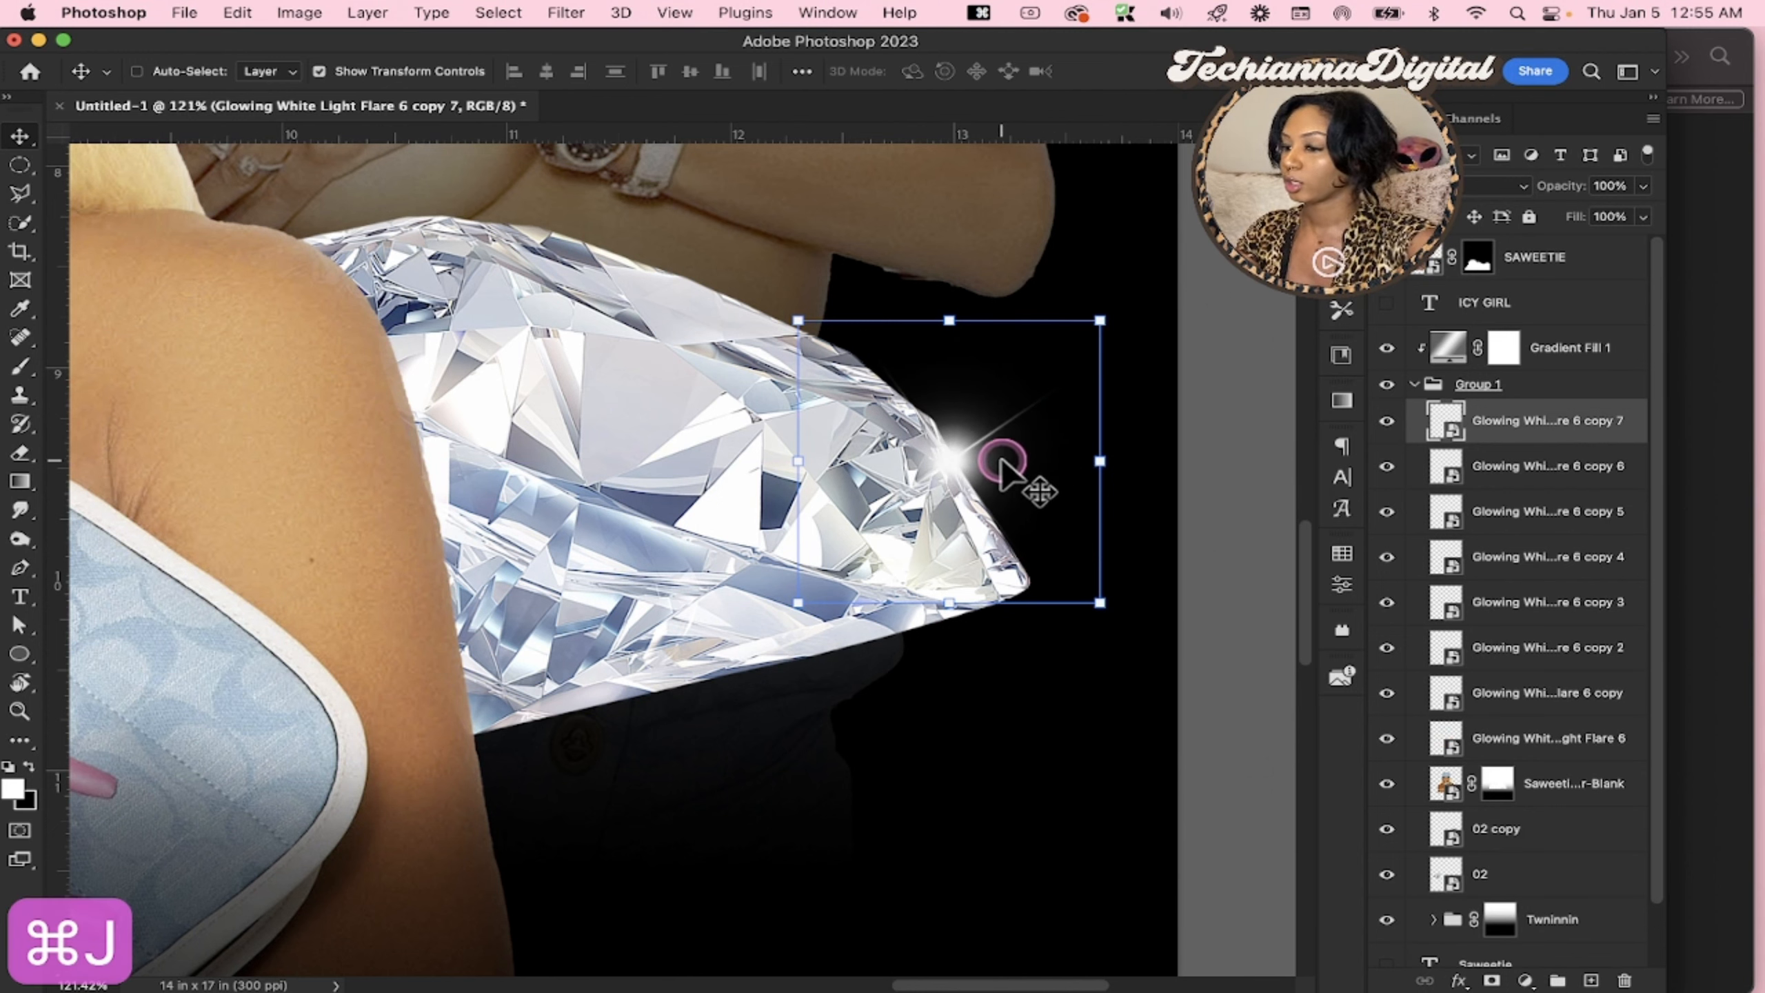
{"action": "key", "text": "Up"}
{"action": "key", "text": "Up"}
{"action": "key", "text": "Up"}
{"action": "key", "text": "Up"}
{"action": "key", "text": "Up"}
{"action": "key", "text": "Up"}
{"action": "key", "text": "Up"}
{"action": "key", "text": "Up"}
{"action": "key", "text": "Up"}
{"action": "key", "text": "Up"}
{"action": "key", "text": "Up"}
{"action": "key", "text": "Up"}
{"action": "key", "text": "Up"}
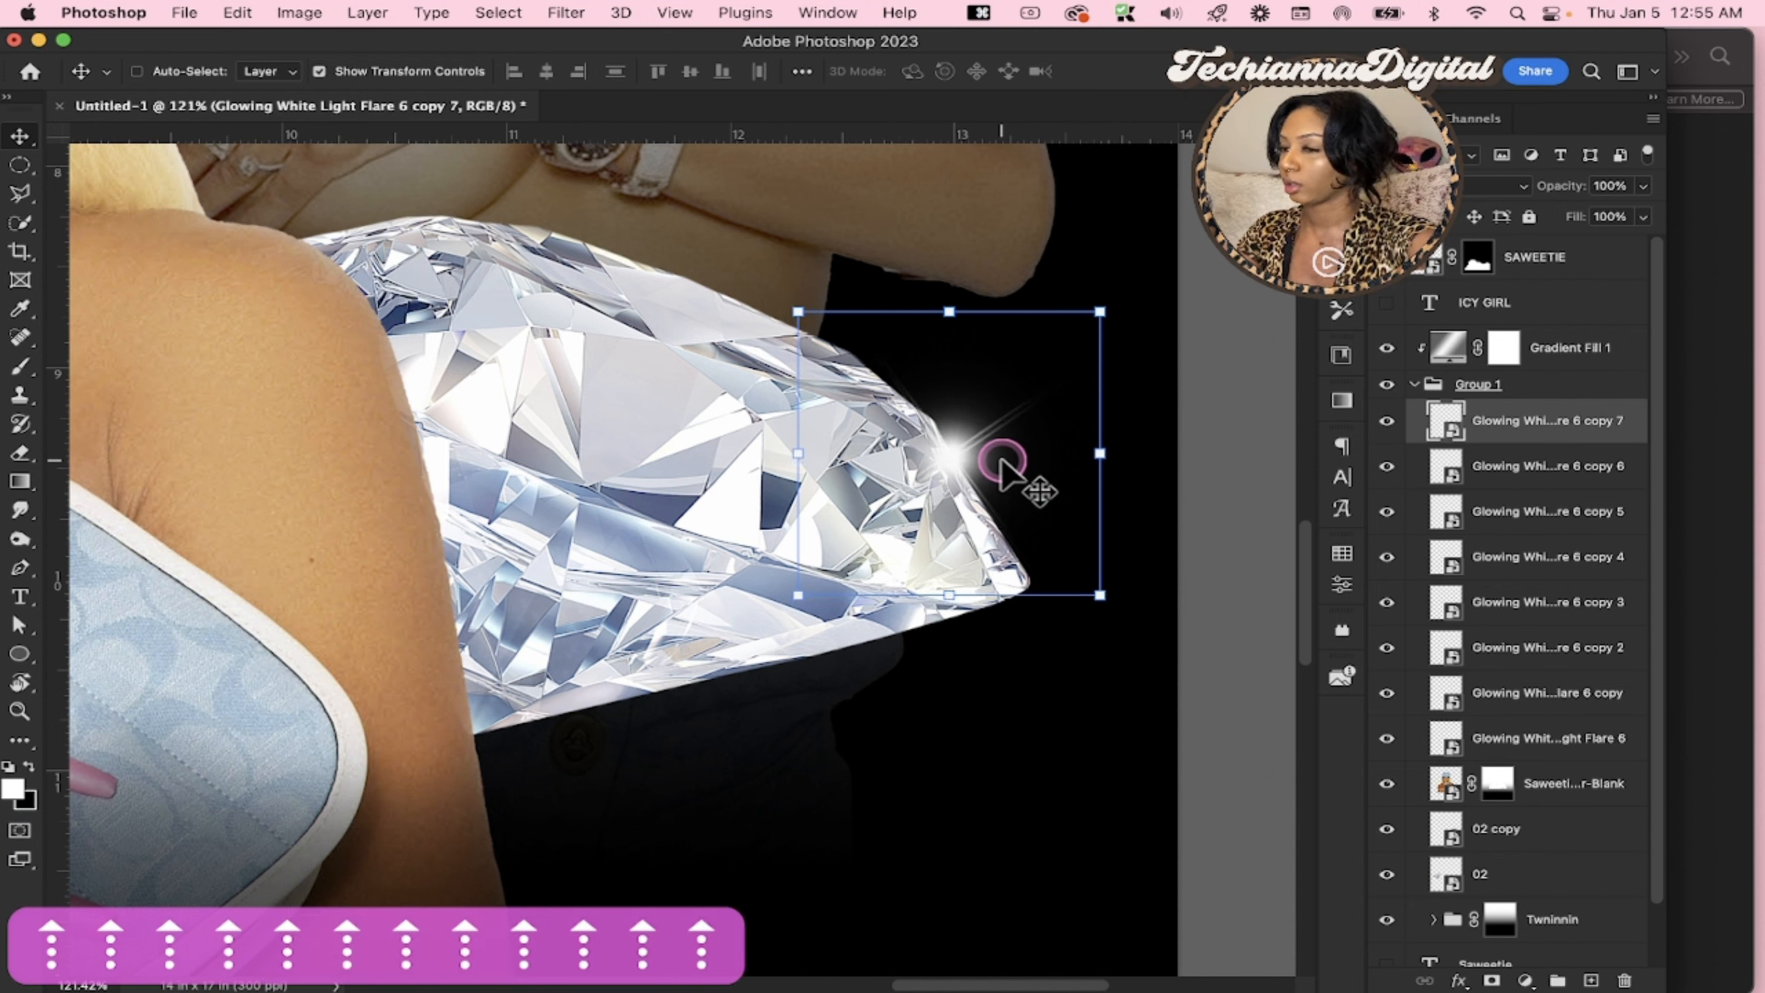
{"action": "key", "text": "Right"}
{"action": "key", "text": "Right"}
{"action": "key", "text": "Right"}
{"action": "key", "text": "Up"}
{"action": "key", "text": "Right"}
{"action": "key", "text": "Right"}
{"action": "key", "text": "Right"}
{"action": "key", "text": "Right"}
{"action": "key", "text": "Right"}
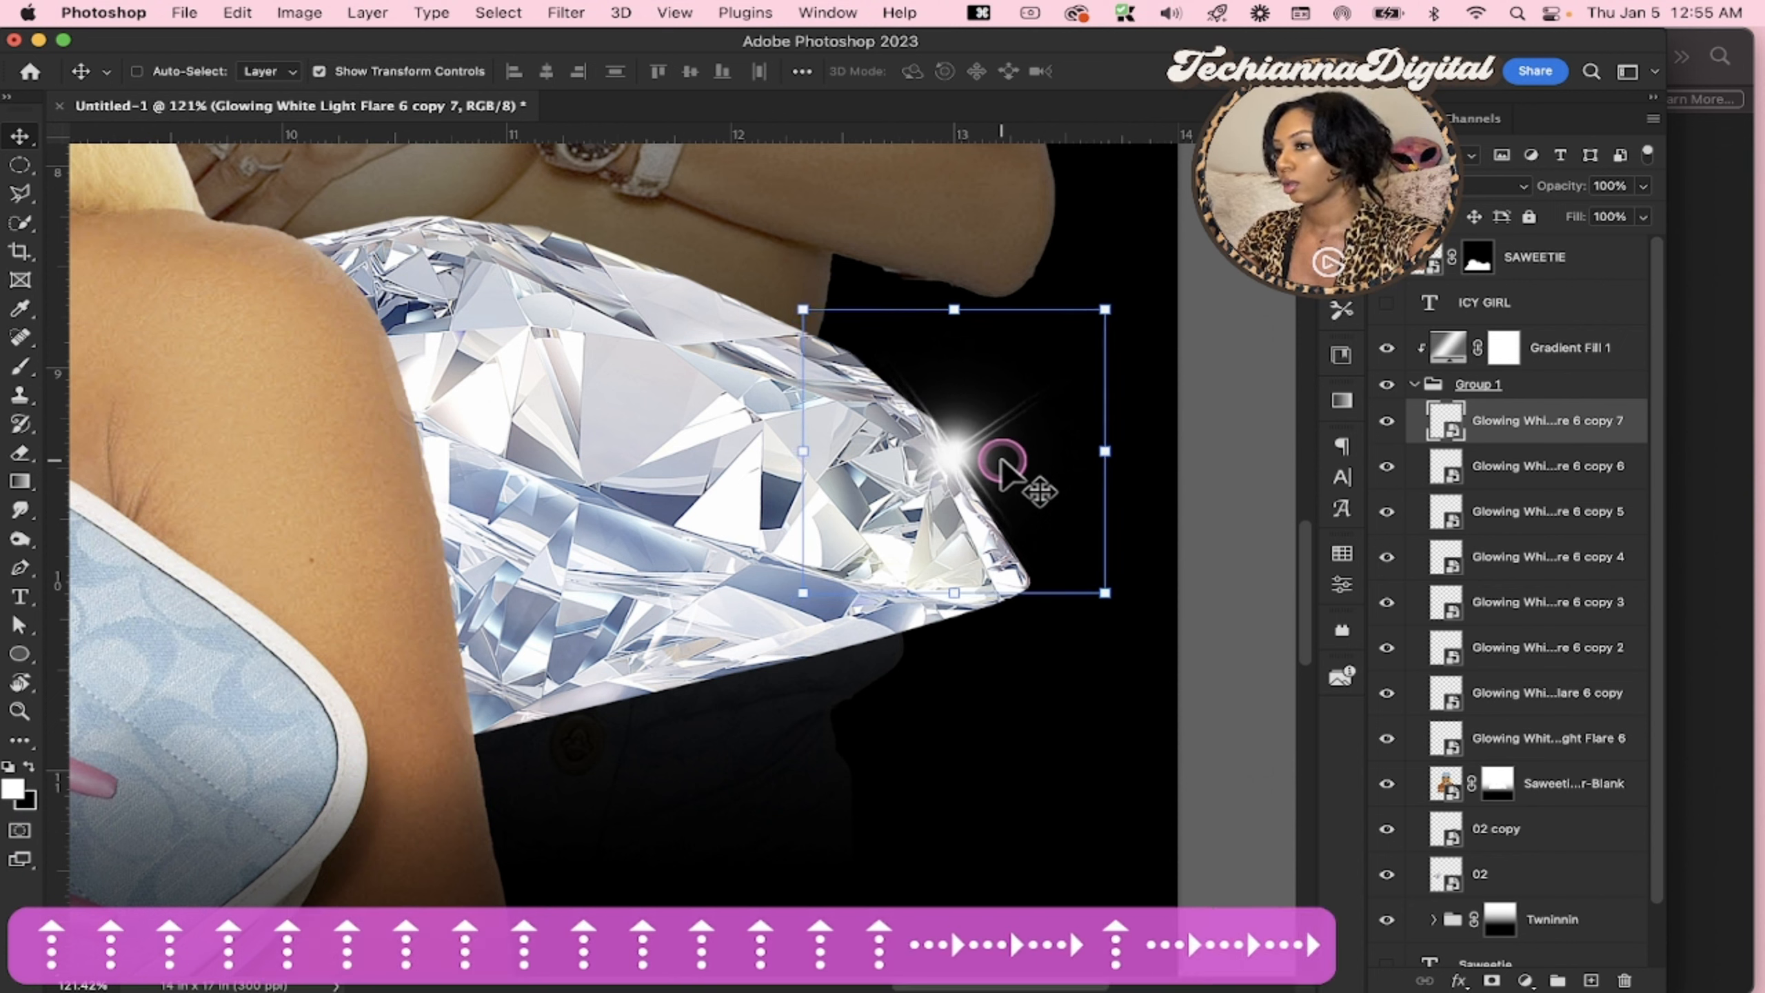
{"action": "key", "text": "Up"}
{"action": "key", "text": "Up"}
{"action": "key", "text": "Up"}
{"action": "key", "text": "Right"}
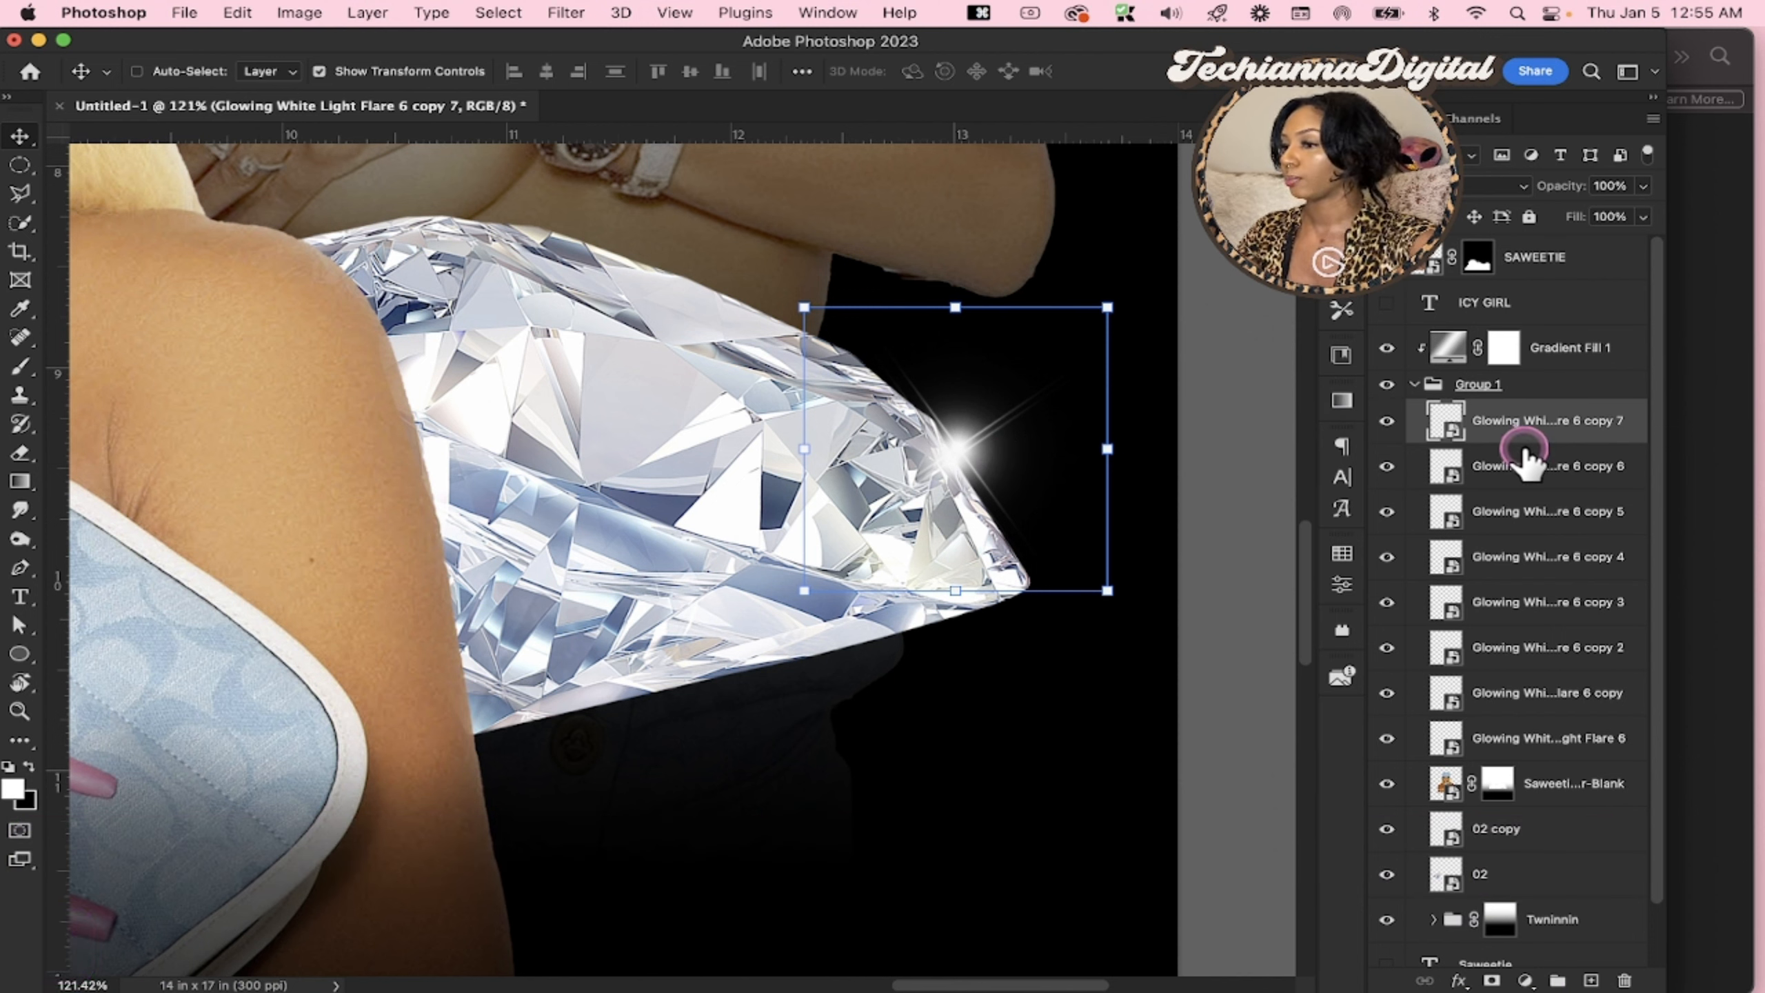
Duplicate the diamond flare, scale the copy down, and place it on the right diamond's lower edge beside the arm
{"action": "key", "text": "super+j"}
{"action": "left_click_drag", "start_coordinate": [608, 702], "coordinate": [627, 729]}
{"action": "left_click_drag", "start_coordinate": [738, 572], "coordinate": [637, 663]}
{"action": "left_click_drag", "start_coordinate": [799, 659], "coordinate": [653, 690]}
{"action": "left_click_drag", "start_coordinate": [729, 643], "coordinate": [737, 701]}
{"action": "mouse_move", "coordinate": [571, 722]}
{"action": "left_mouse_down"}
{"action": "mouse_move", "coordinate": [599, 713]}
{"action": "mouse_move", "coordinate": [585, 698]}
{"action": "left_mouse_up"}
{"action": "key", "text": "Up"}
{"action": "key", "text": "Up"}
{"action": "key", "text": "Up"}
{"action": "key", "text": "Return"}
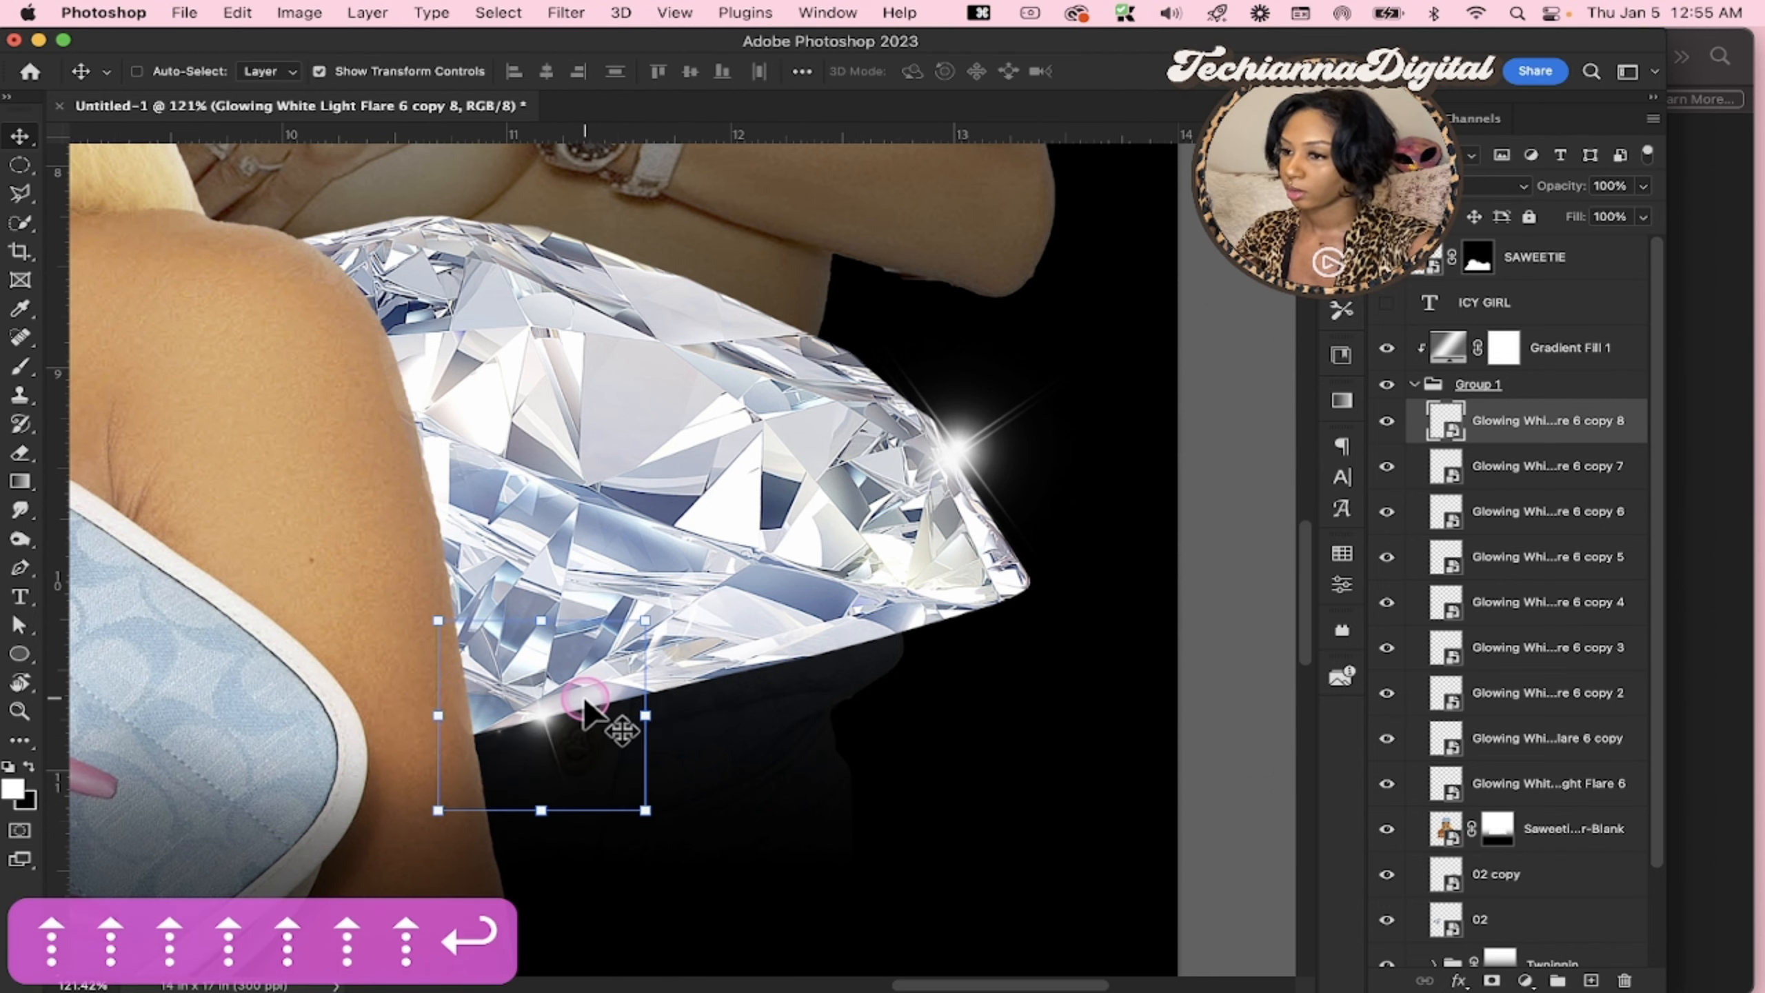
Duplicate the three right diamond flares, flip the copies horizontally, and place them on the matching edges of the left diamond
{"action": "scroll", "coordinate": [585, 704], "scroll_direction": "down", "scroll_amount": 3}
{"action": "scroll", "coordinate": [731, 568], "scroll_direction": "down", "scroll_amount": 1}
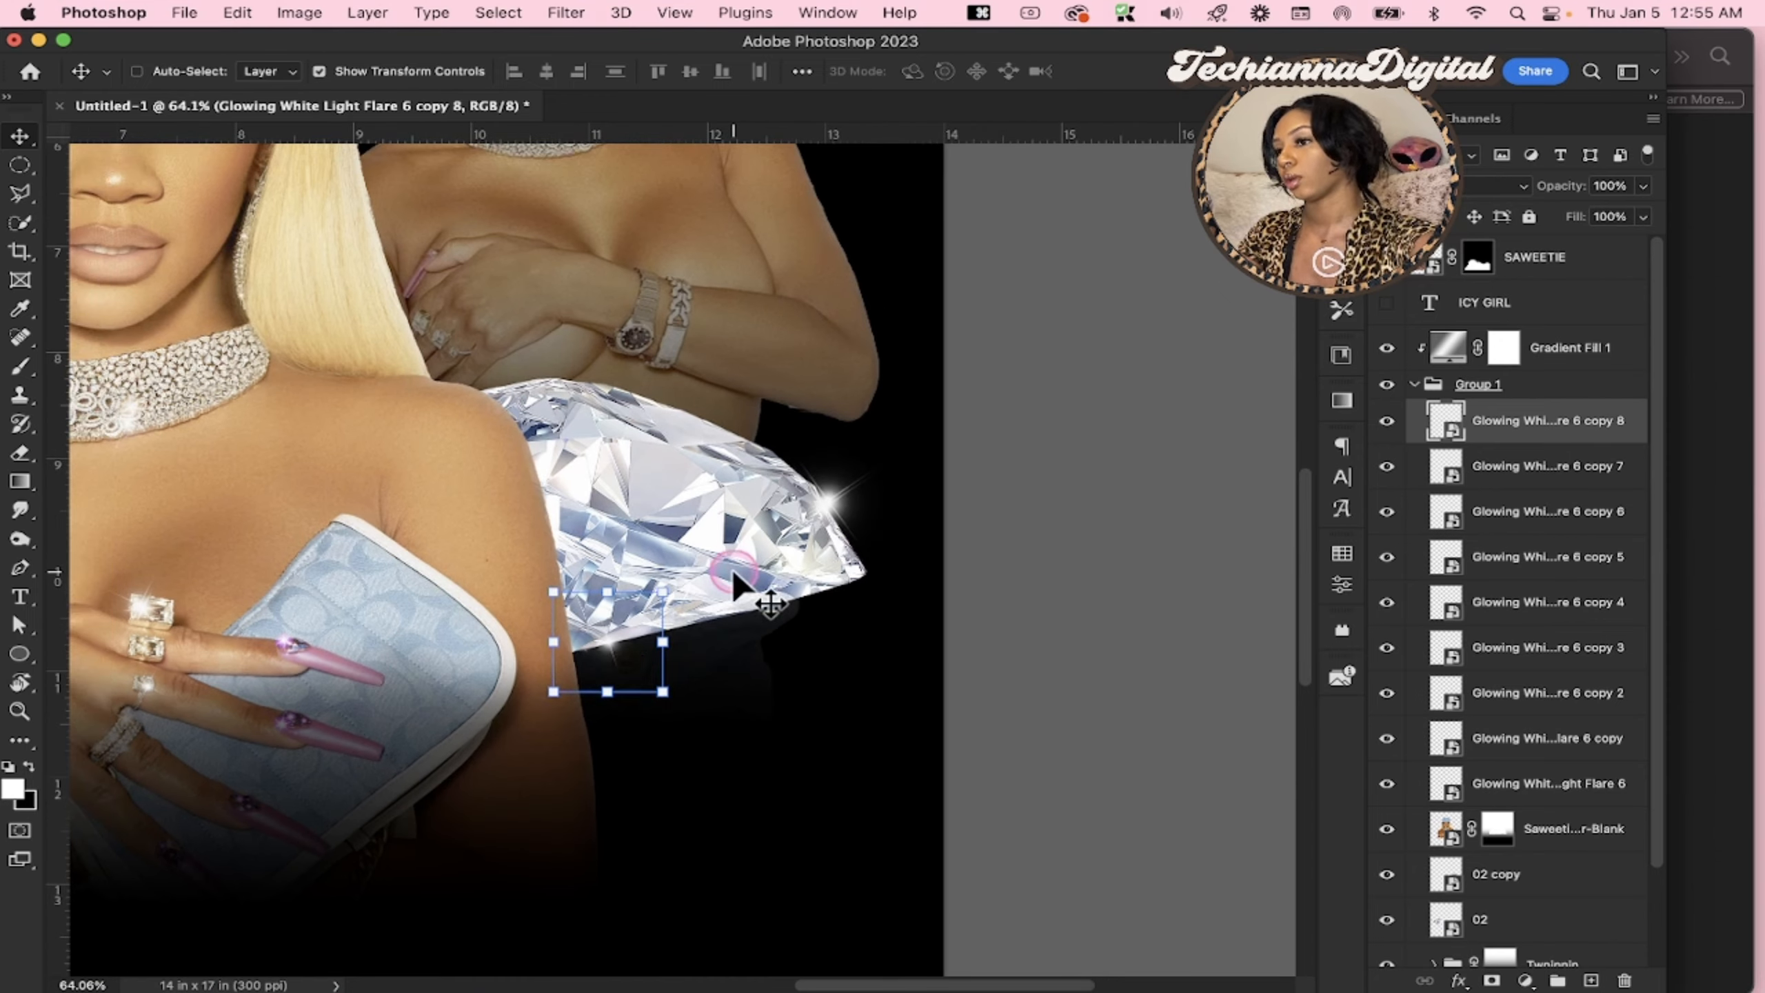
{"action": "scroll", "coordinate": [731, 570], "scroll_direction": "left", "scroll_amount": 5}
{"action": "scroll", "coordinate": [730, 569], "scroll_direction": "down", "scroll_amount": 3}
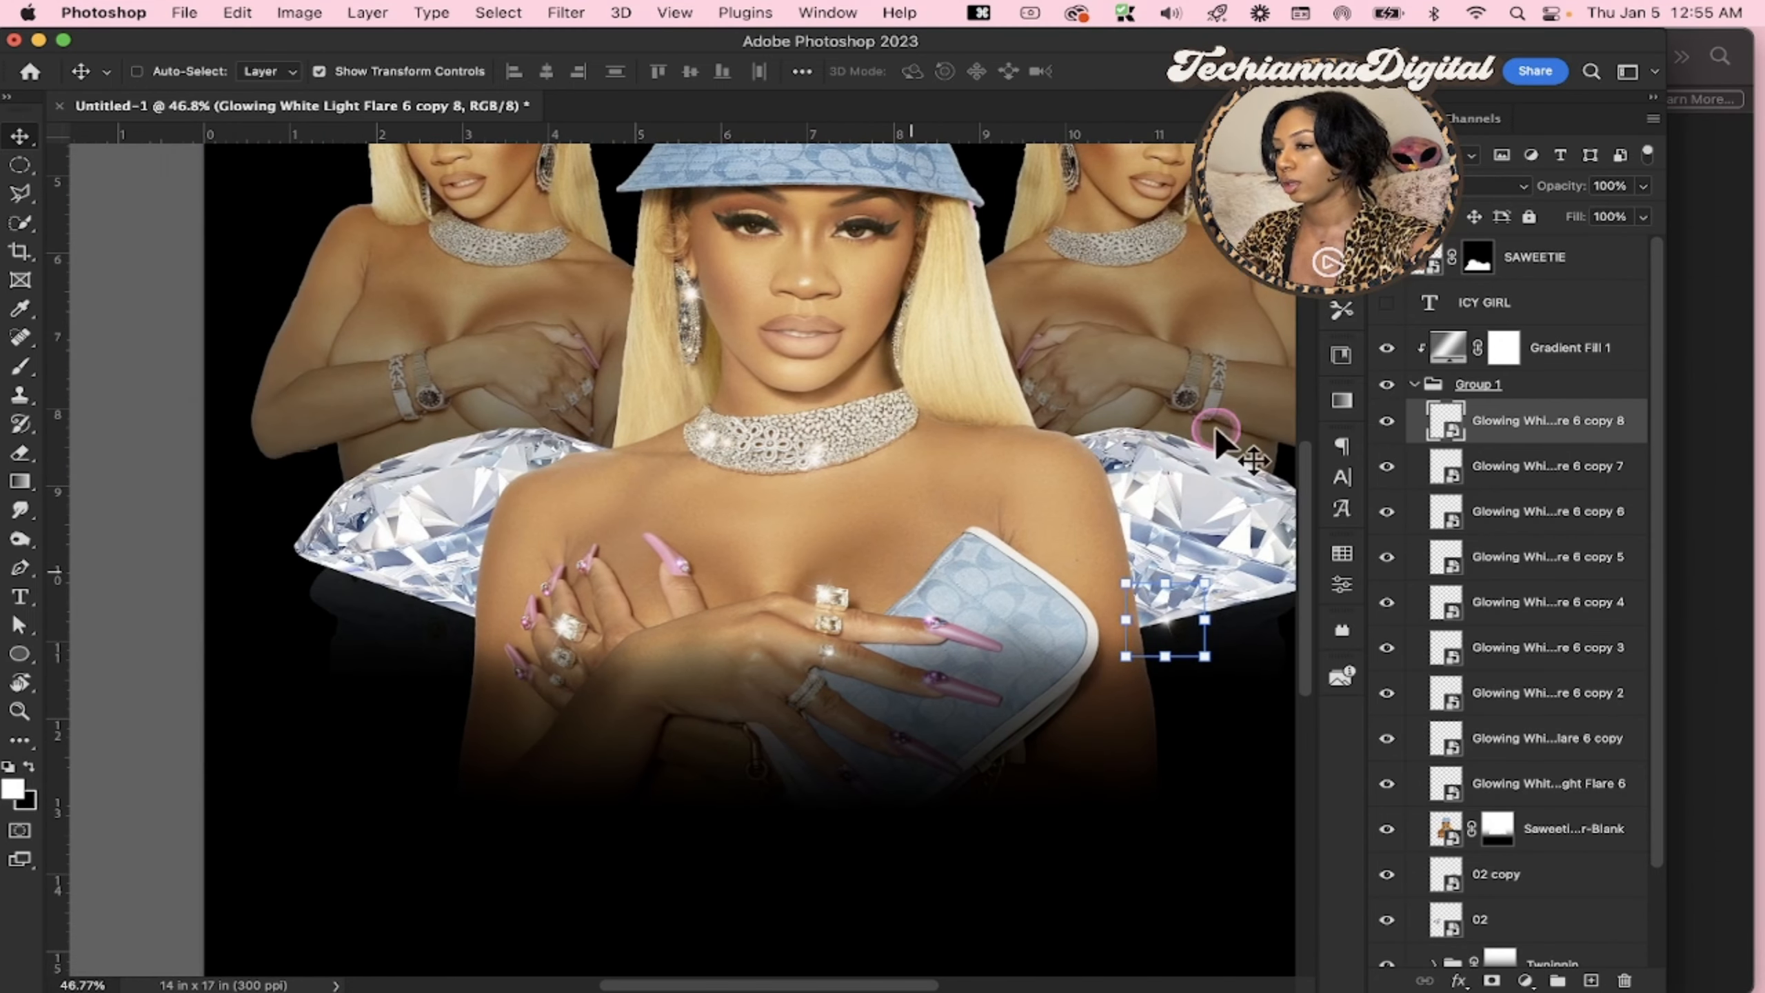
{"action": "left_click", "coordinate": [1501, 518], "text": "shift"}
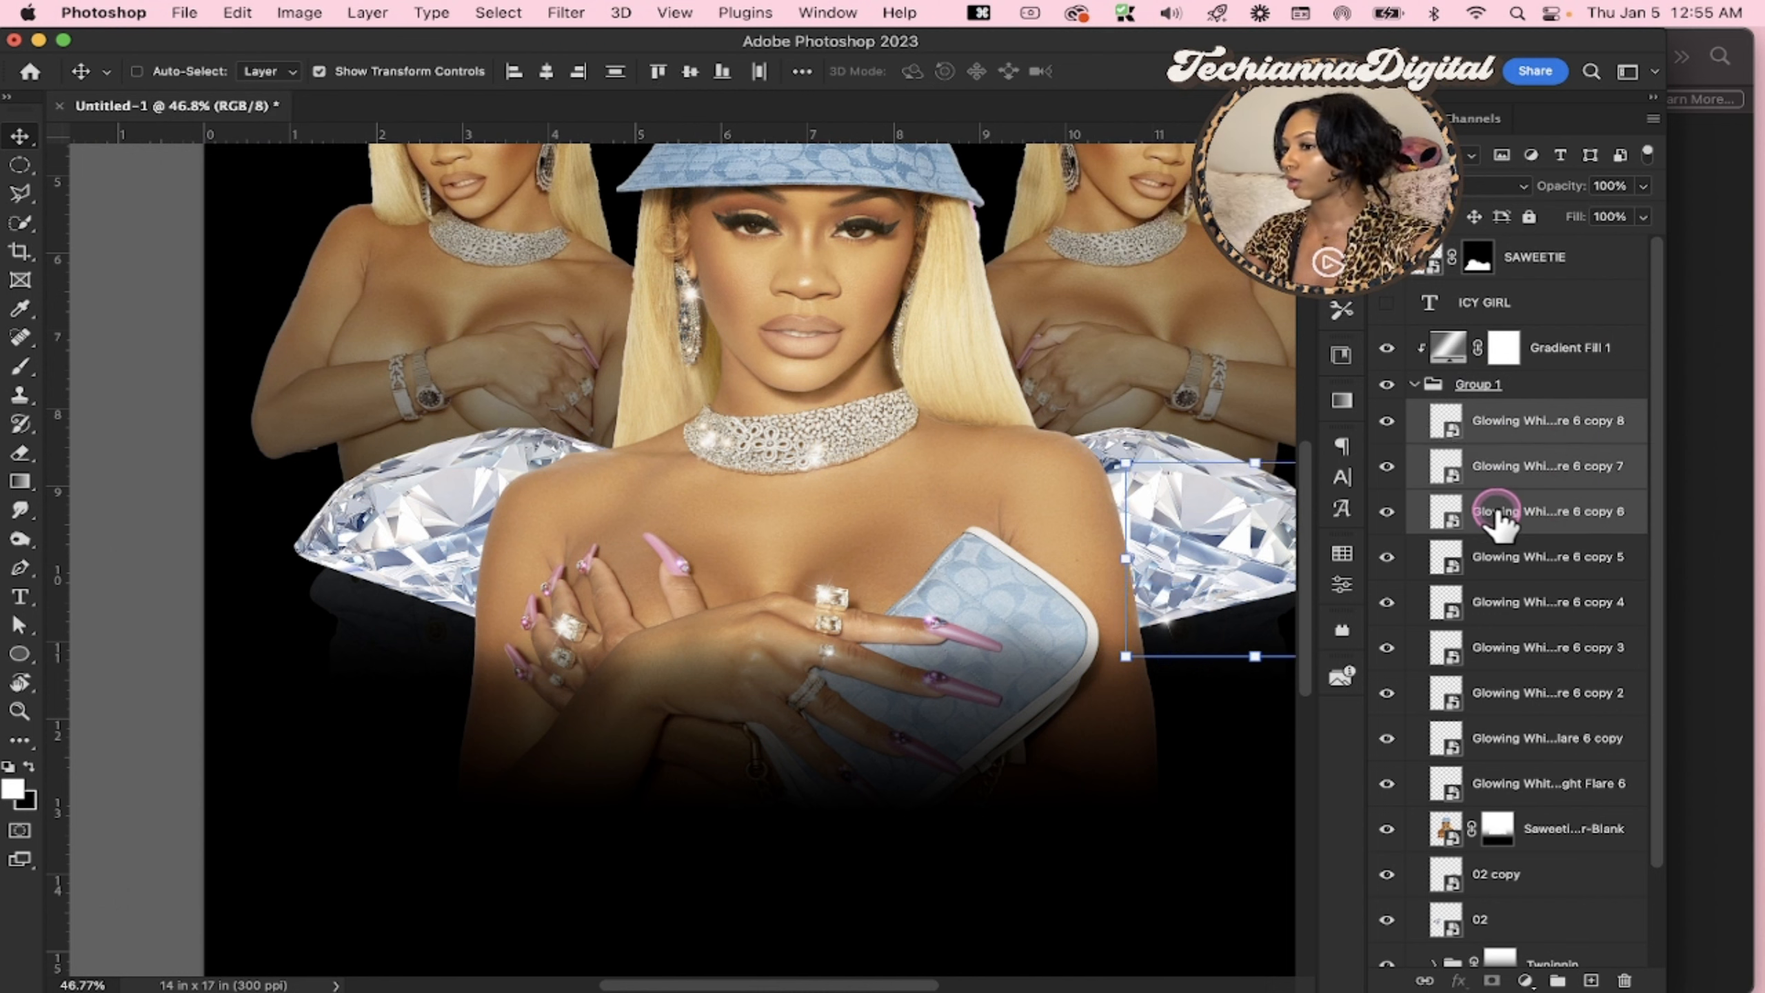
{"action": "key", "text": "super+j"}
{"action": "left_click_drag", "start_coordinate": [1219, 532], "coordinate": [410, 540]}
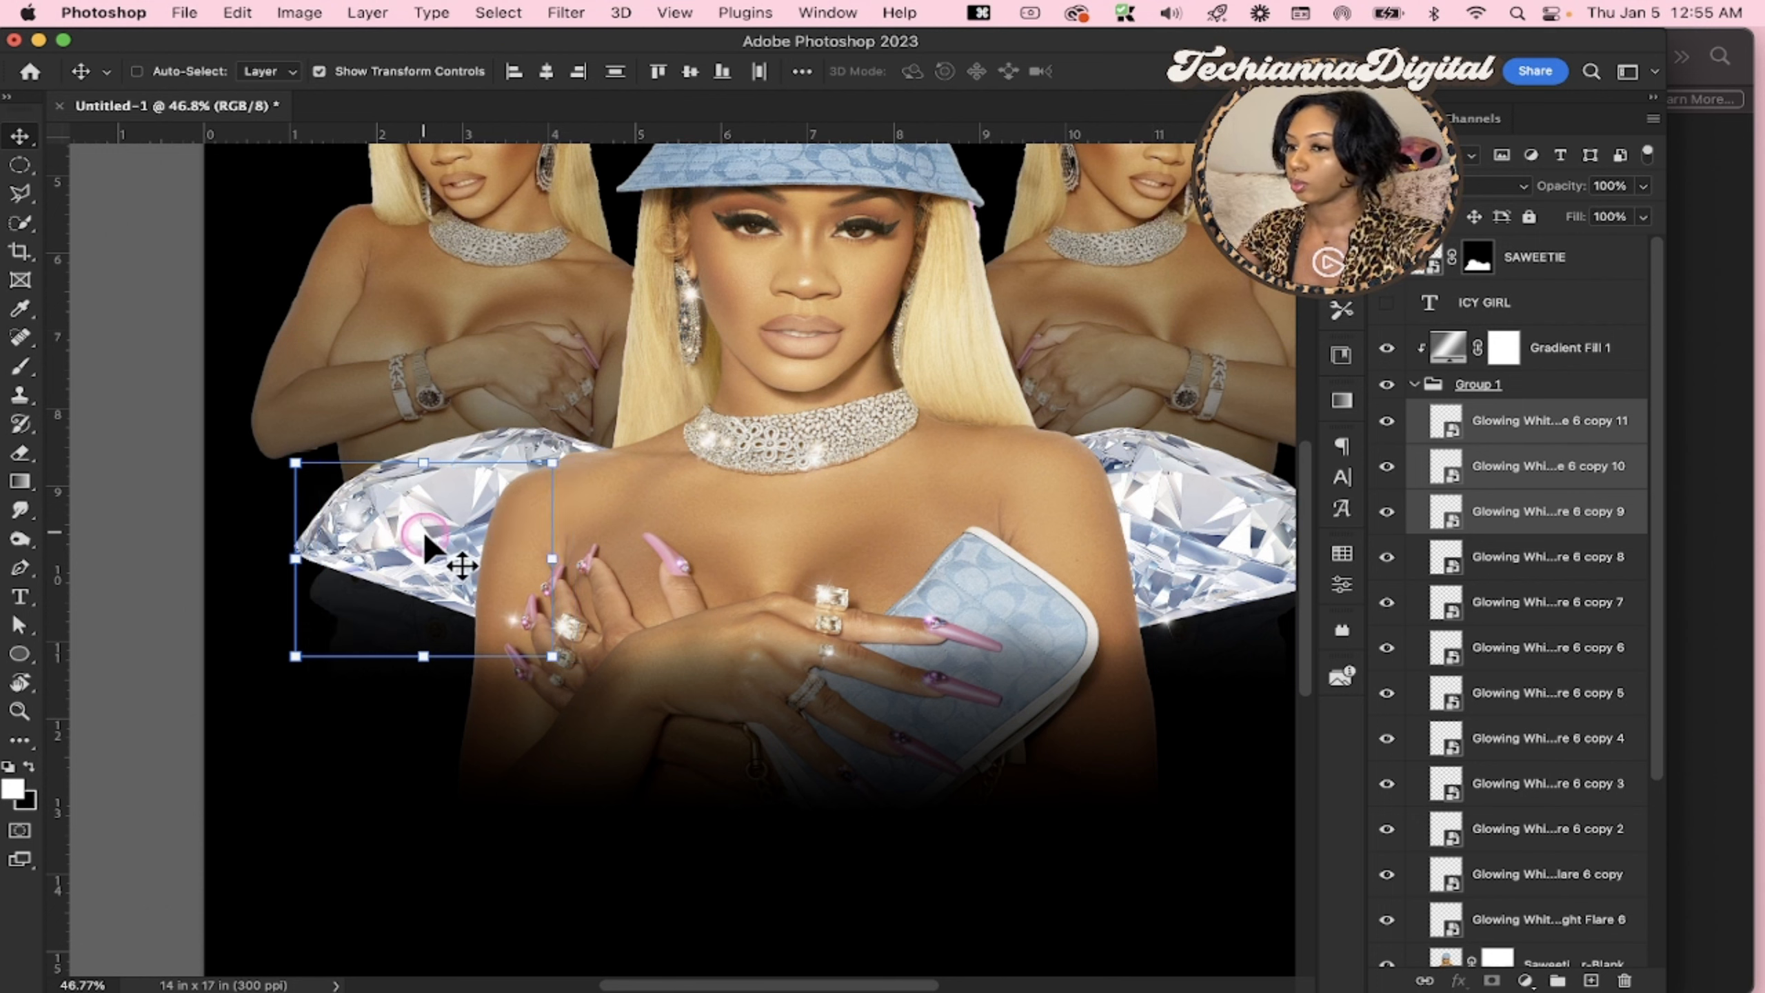
{"action": "left_click_drag", "start_coordinate": [422, 529], "coordinate": [388, 539]}
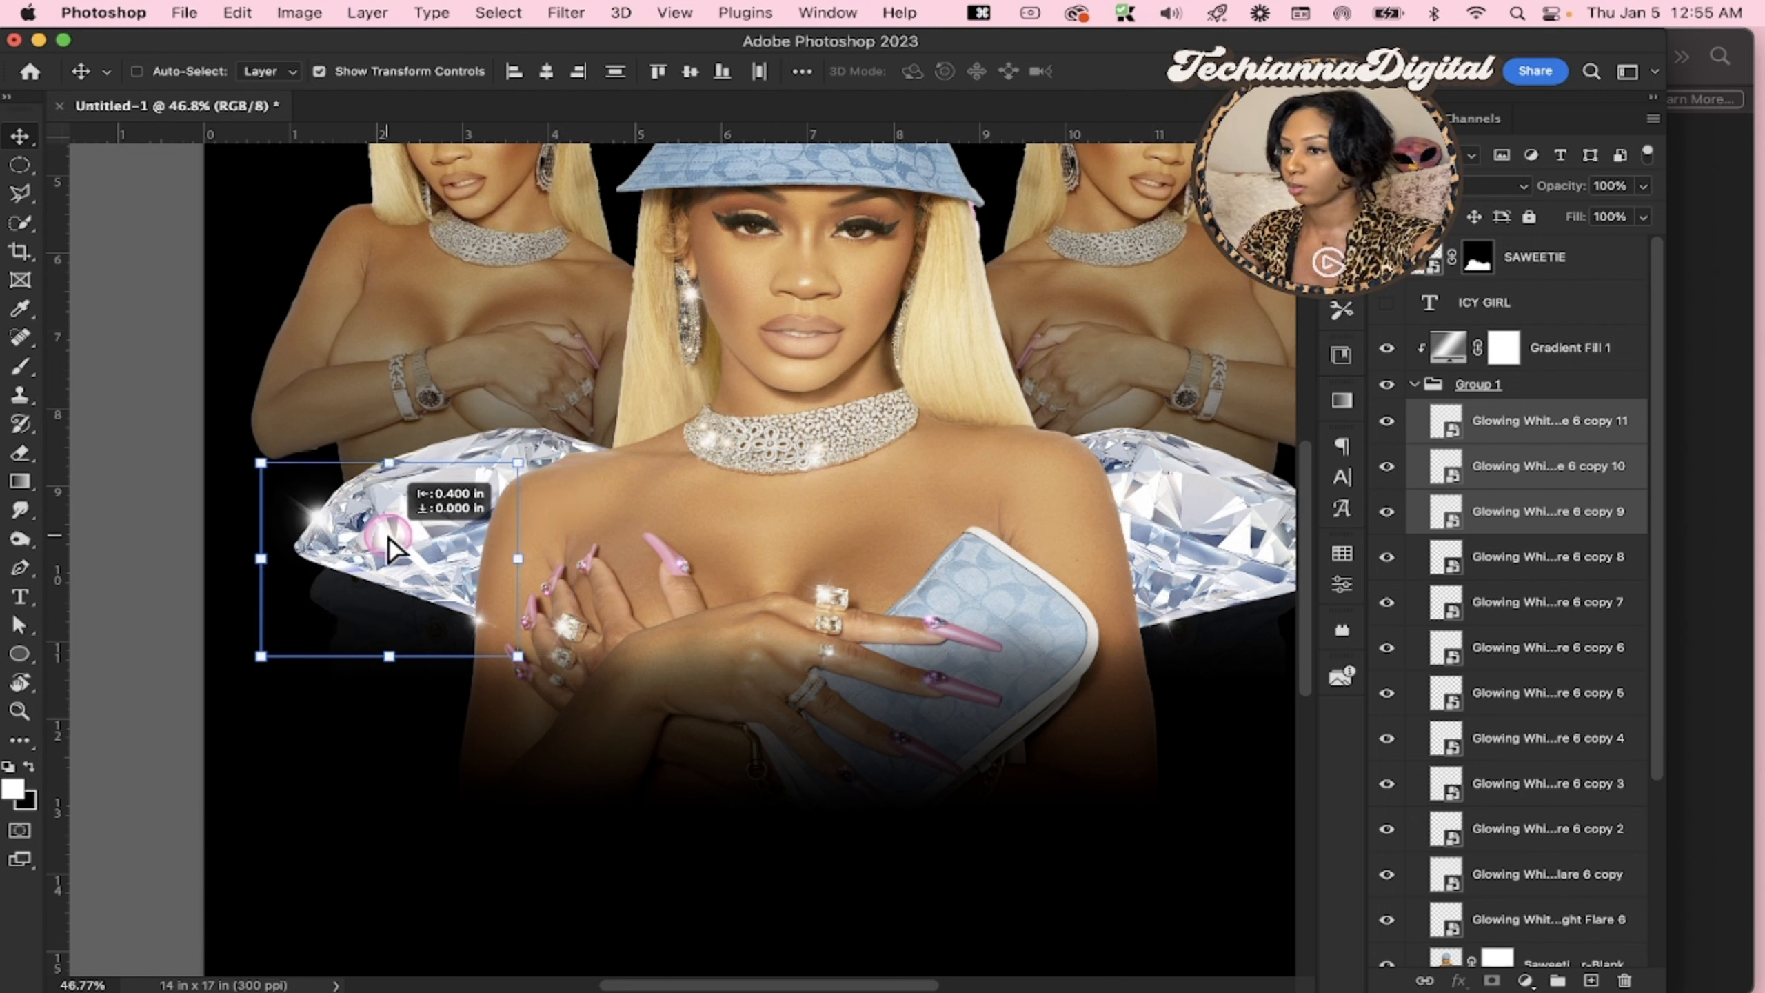
Shift the left diamond's lower flare copy left and up so that it sits on the diamond's bottom edge beside the arm
{"action": "left_click", "coordinate": [1513, 422]}
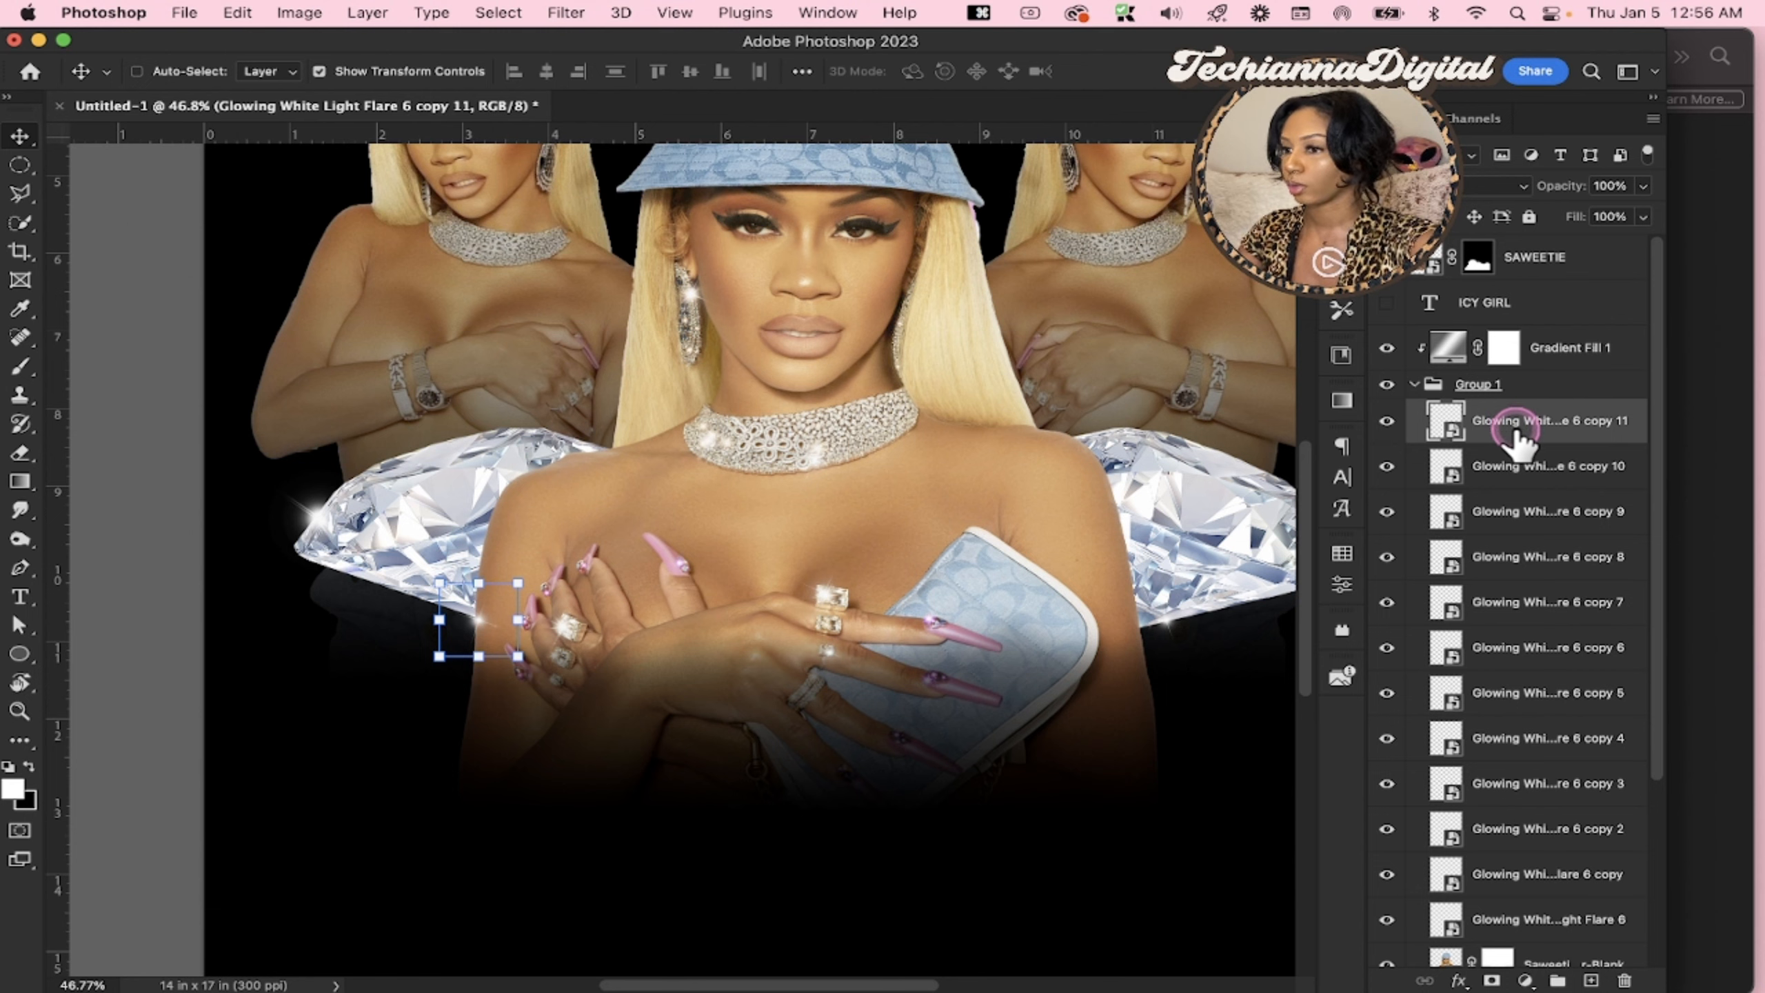
{"action": "key", "text": "shift+Left"}
{"action": "key", "text": "shift+Left"}
{"action": "key", "text": "shift+Left"}
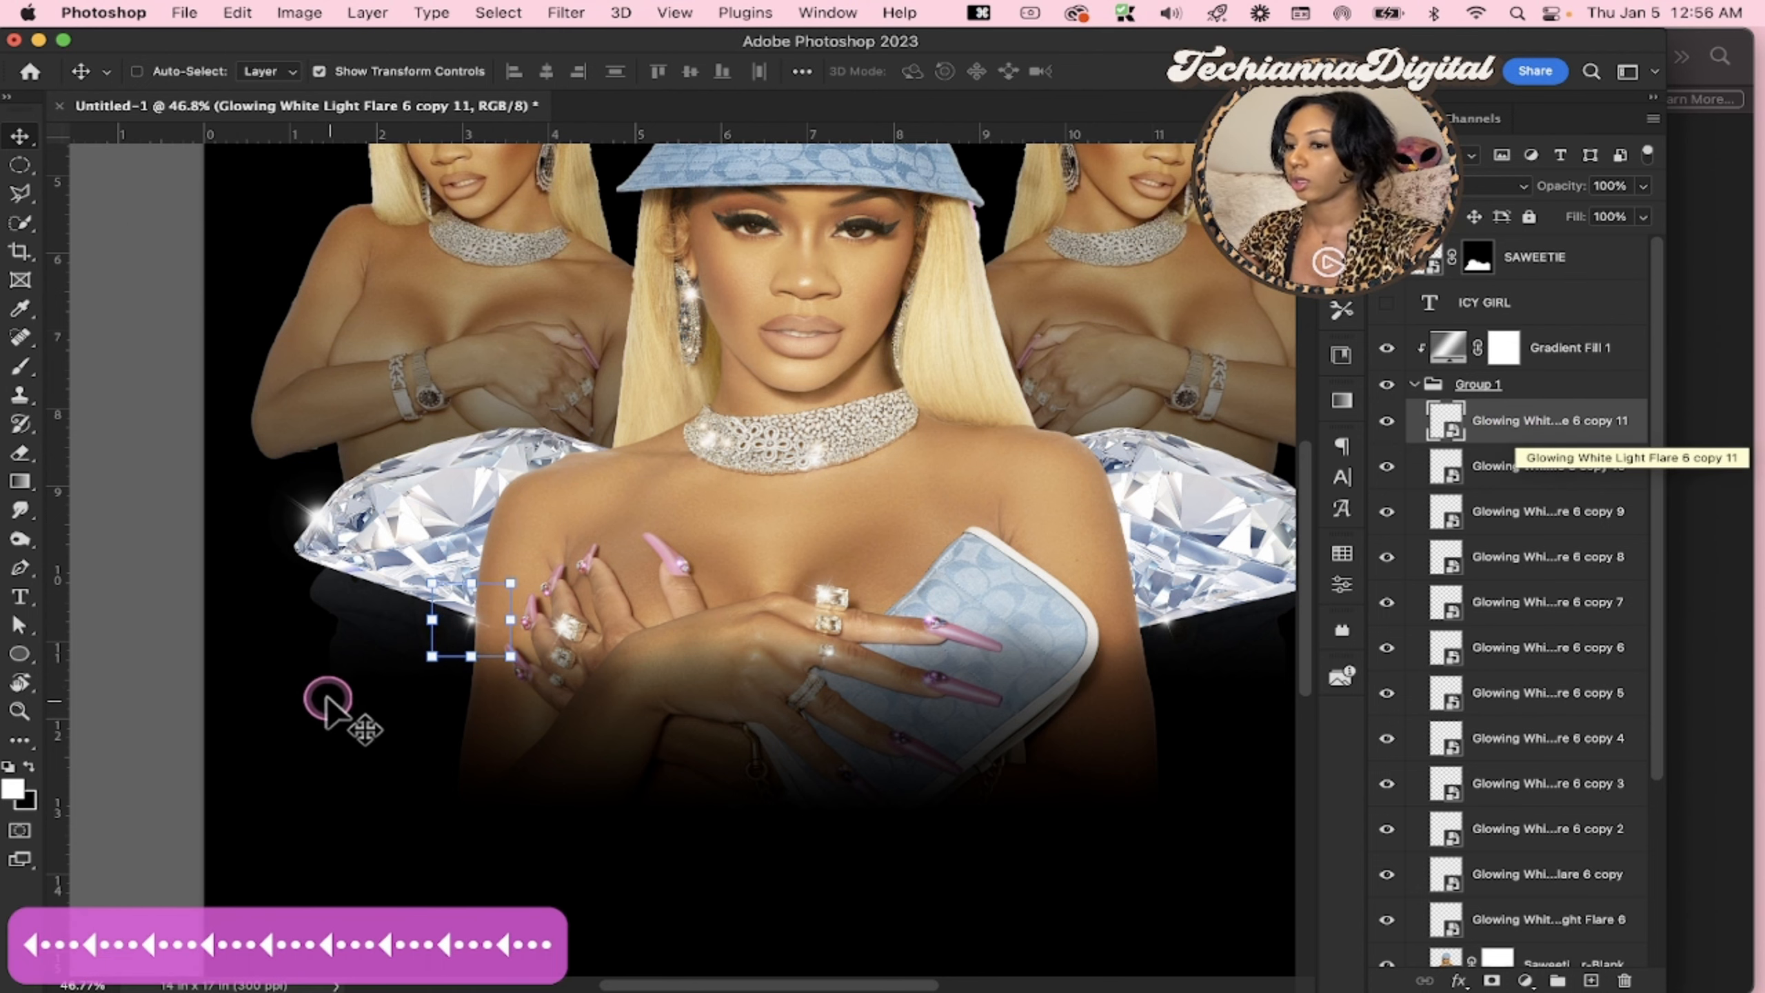
{"action": "key", "text": "z"}
{"action": "left_click", "coordinate": [465, 623]}
{"action": "left_click", "coordinate": [467, 633]}
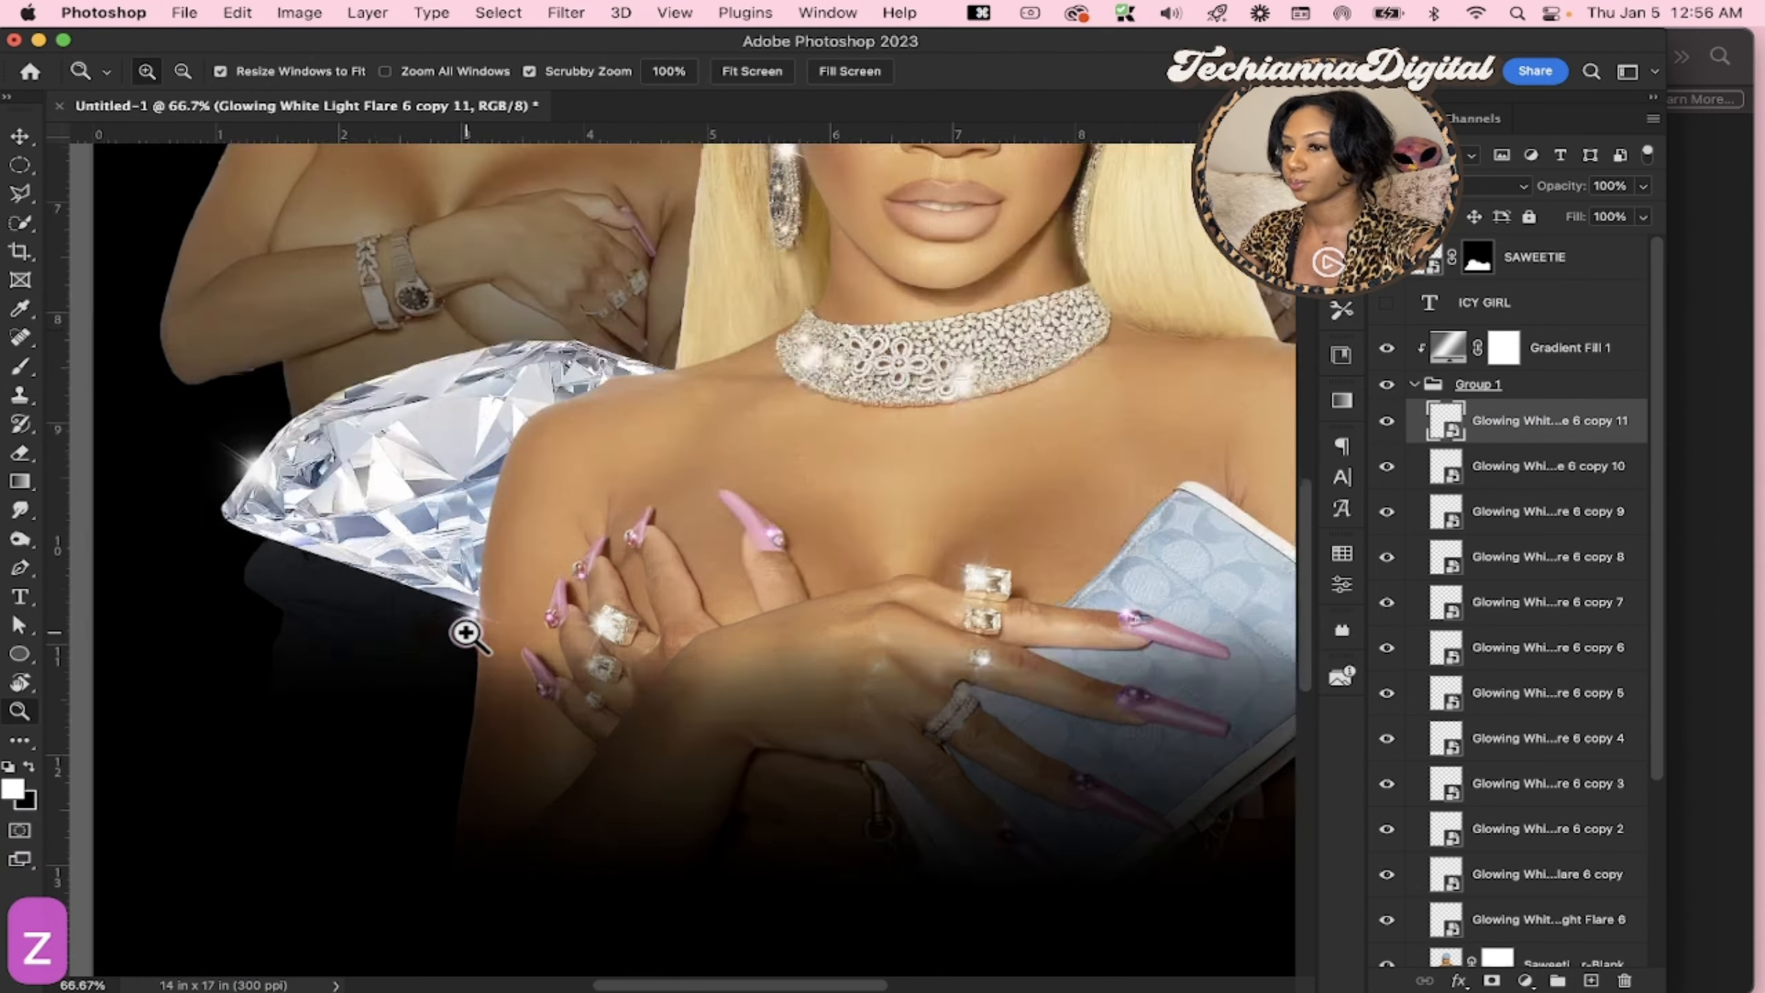
{"action": "left_click", "coordinate": [467, 632]}
{"action": "left_click", "coordinate": [467, 633]}
{"action": "left_click", "coordinate": [467, 633]}
{"action": "key", "text": "v"}
{"action": "left_click_drag", "start_coordinate": [514, 603], "coordinate": [499, 575]}
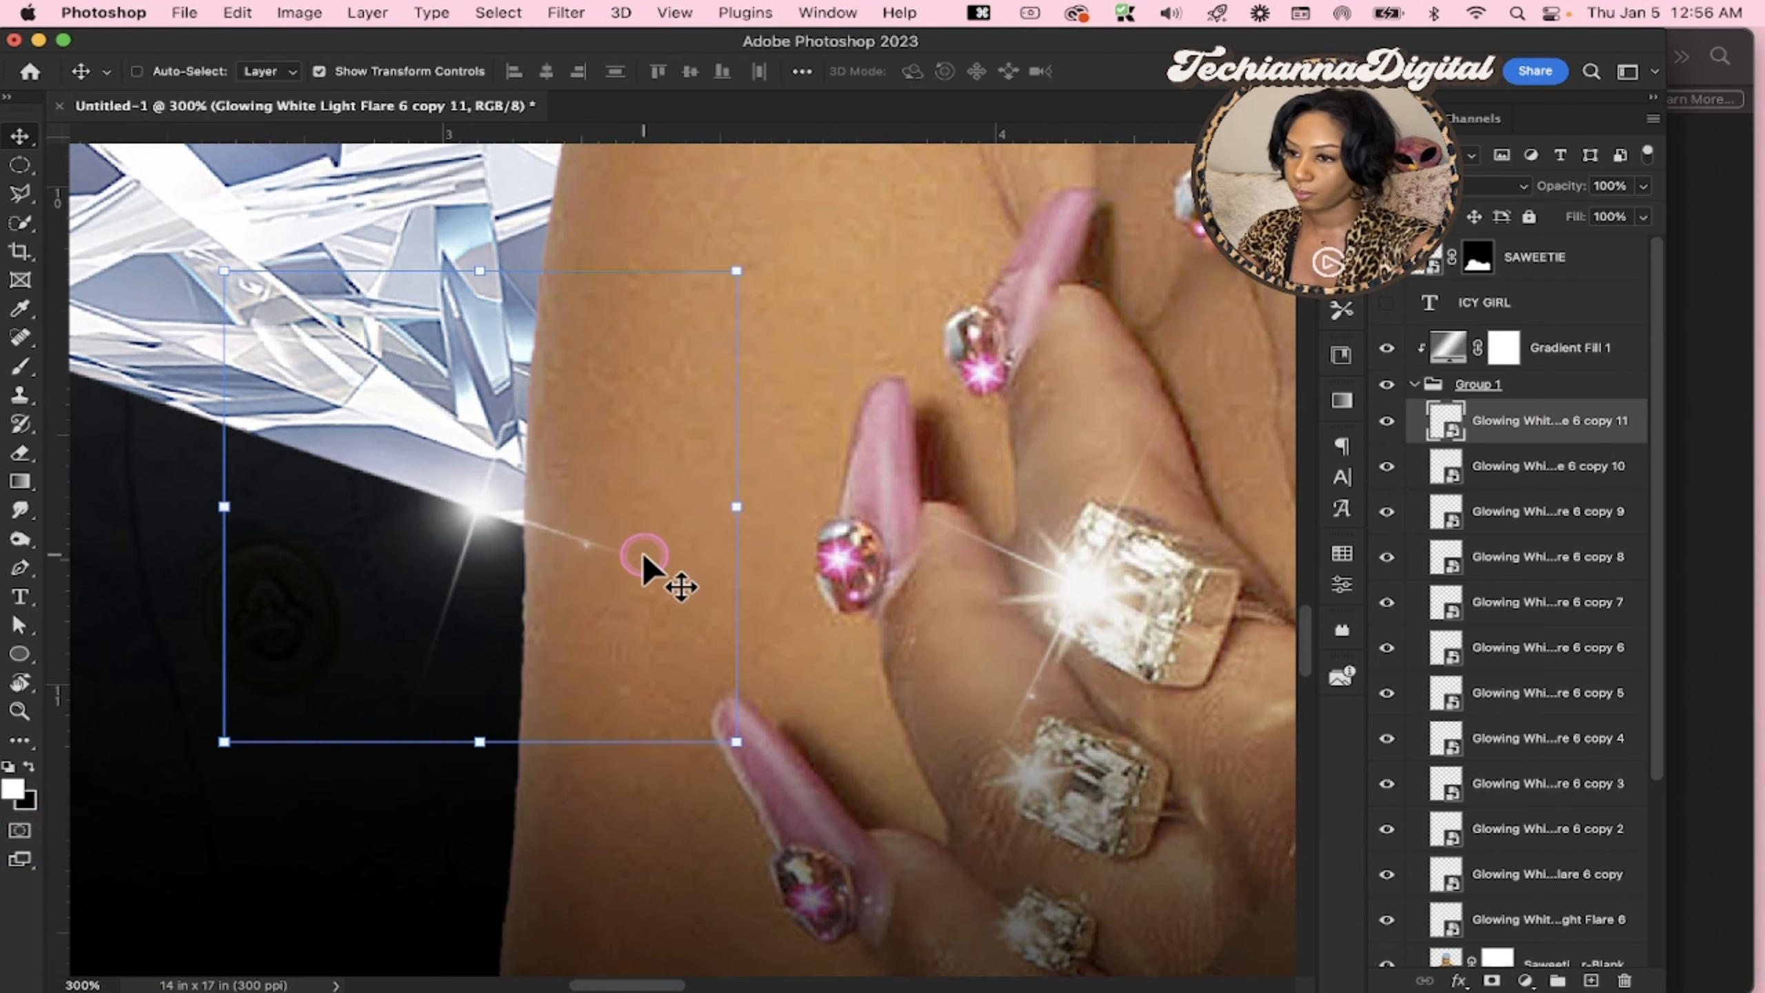
Select the six diamond flare layers, copies 6 to 11, and move them straight down together below the diamonds' current edges
{"action": "scroll", "coordinate": [643, 552], "scroll_direction": "down", "scroll_amount": 5}
{"action": "scroll", "coordinate": [642, 552], "scroll_direction": "down", "scroll_amount": 5}
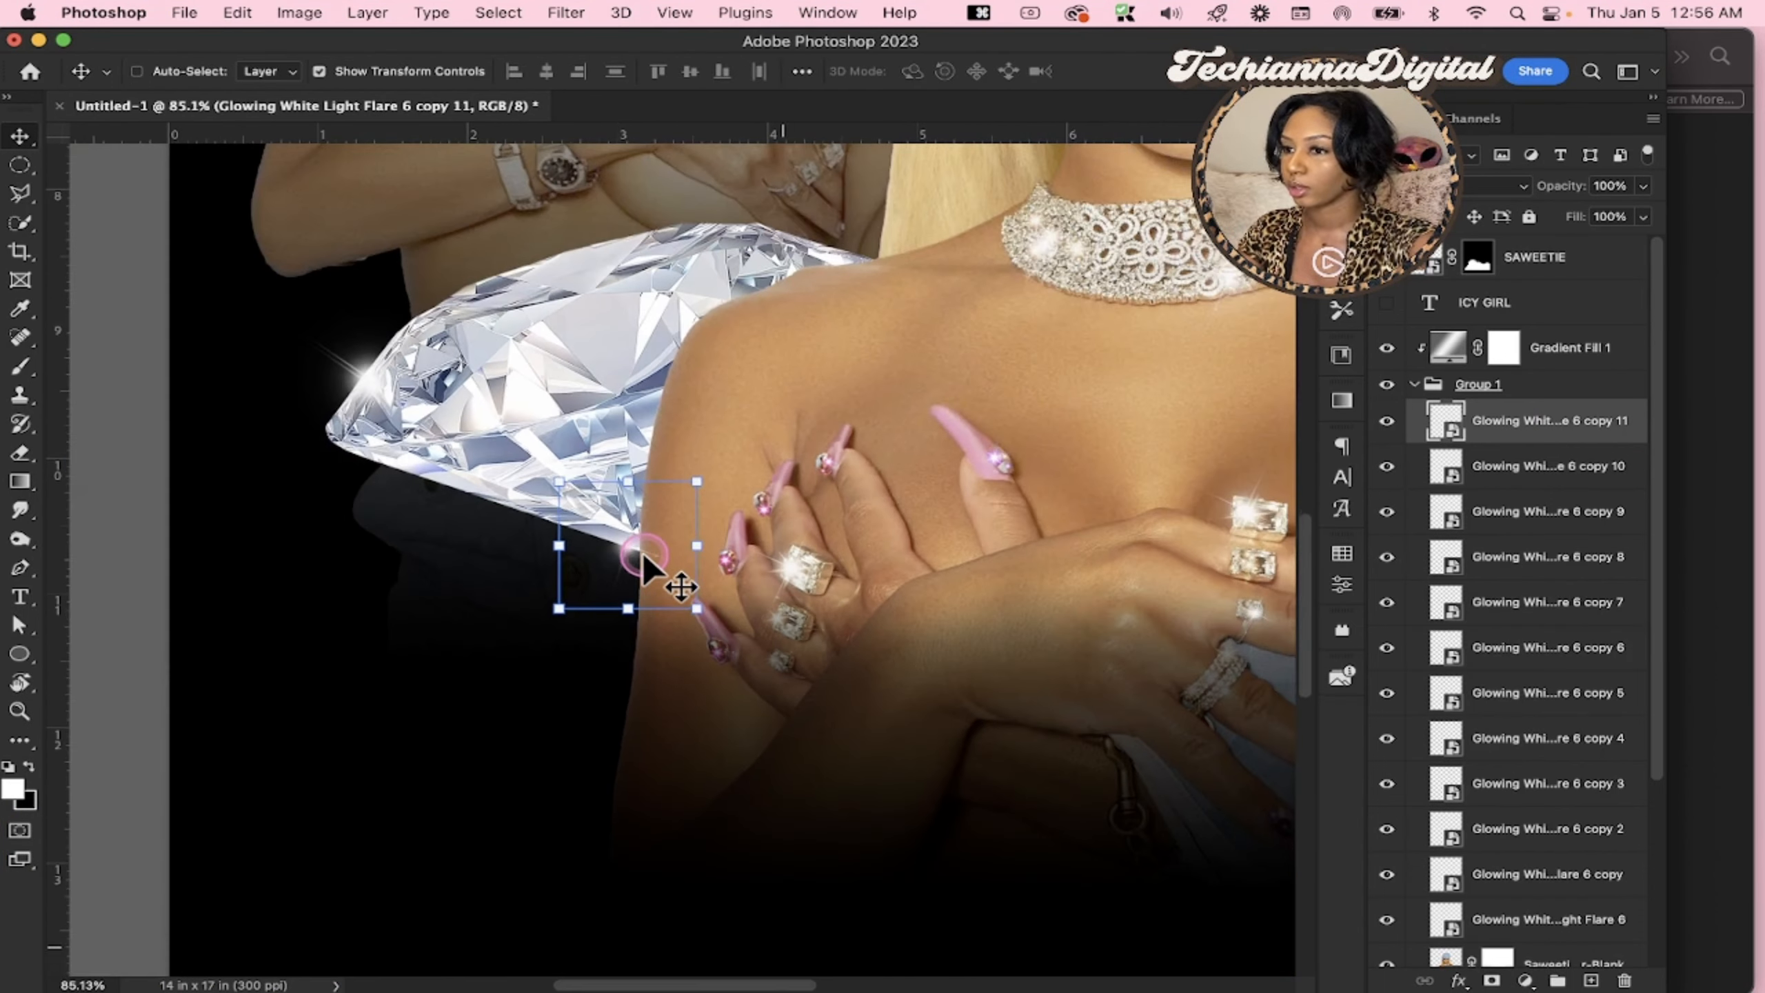
{"action": "scroll", "coordinate": [643, 557], "scroll_direction": "right", "scroll_amount": 3}
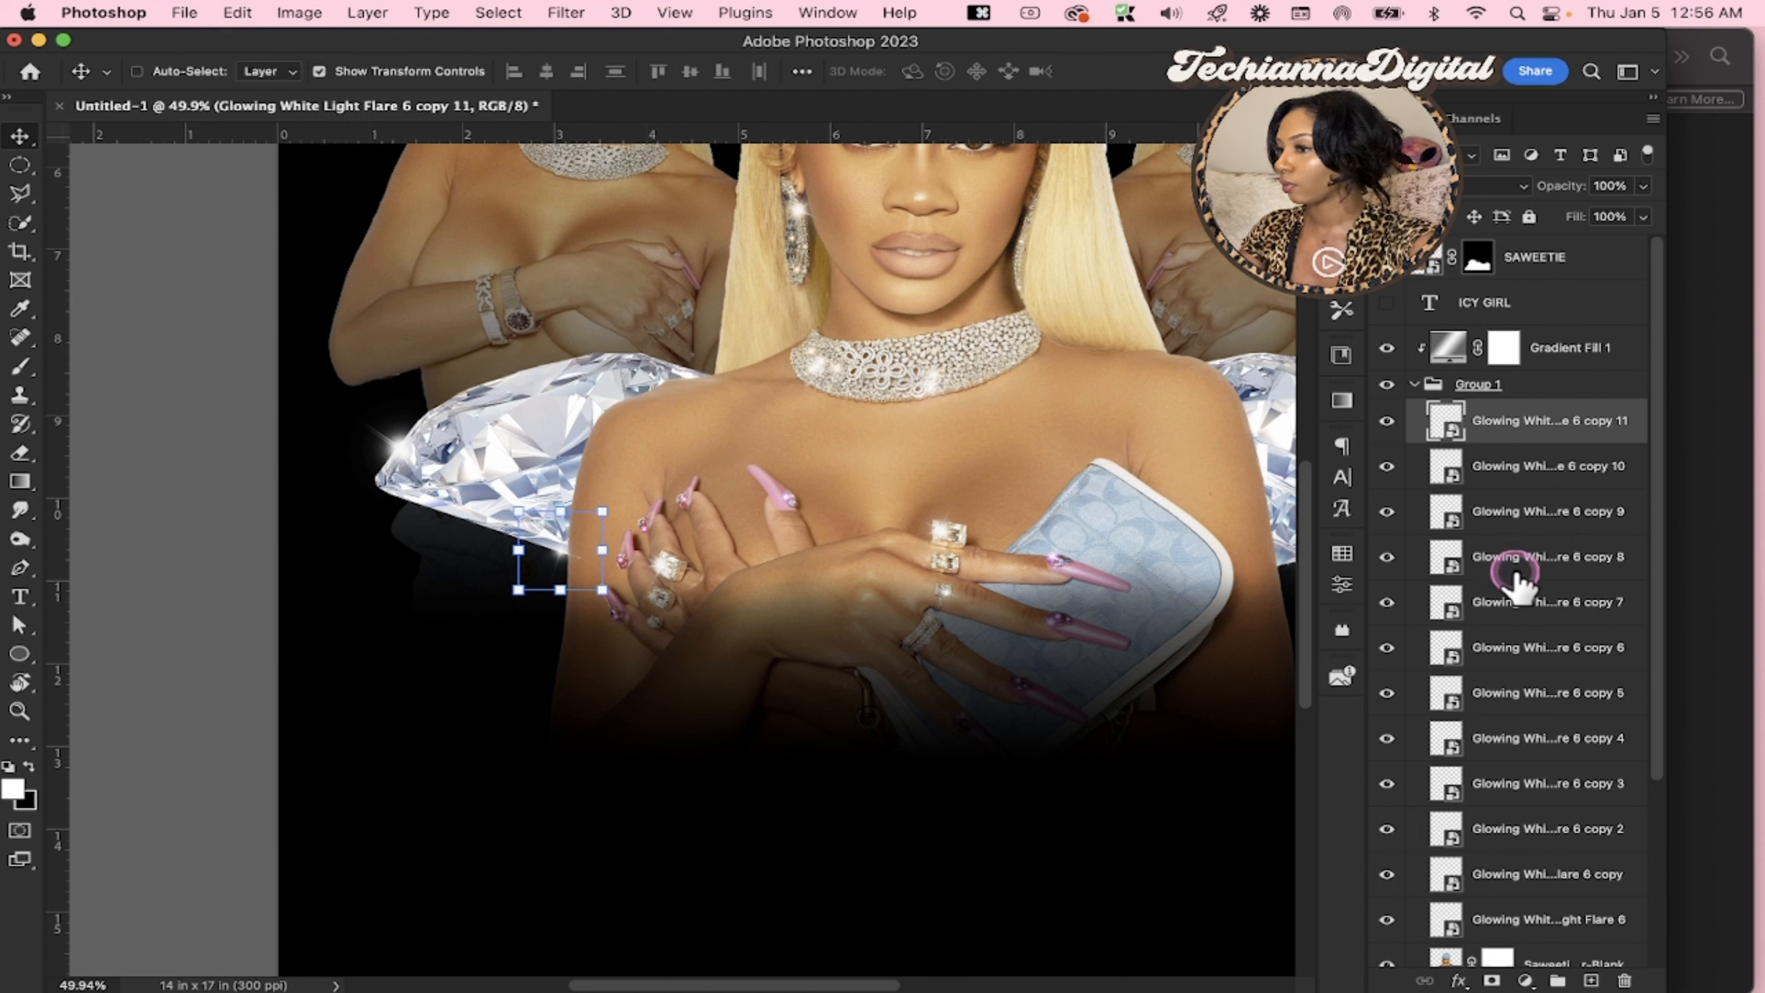
{"action": "left_click", "coordinate": [1504, 648], "text": "shift"}
{"action": "scroll", "coordinate": [1000, 615], "scroll_direction": "right", "scroll_amount": 3}
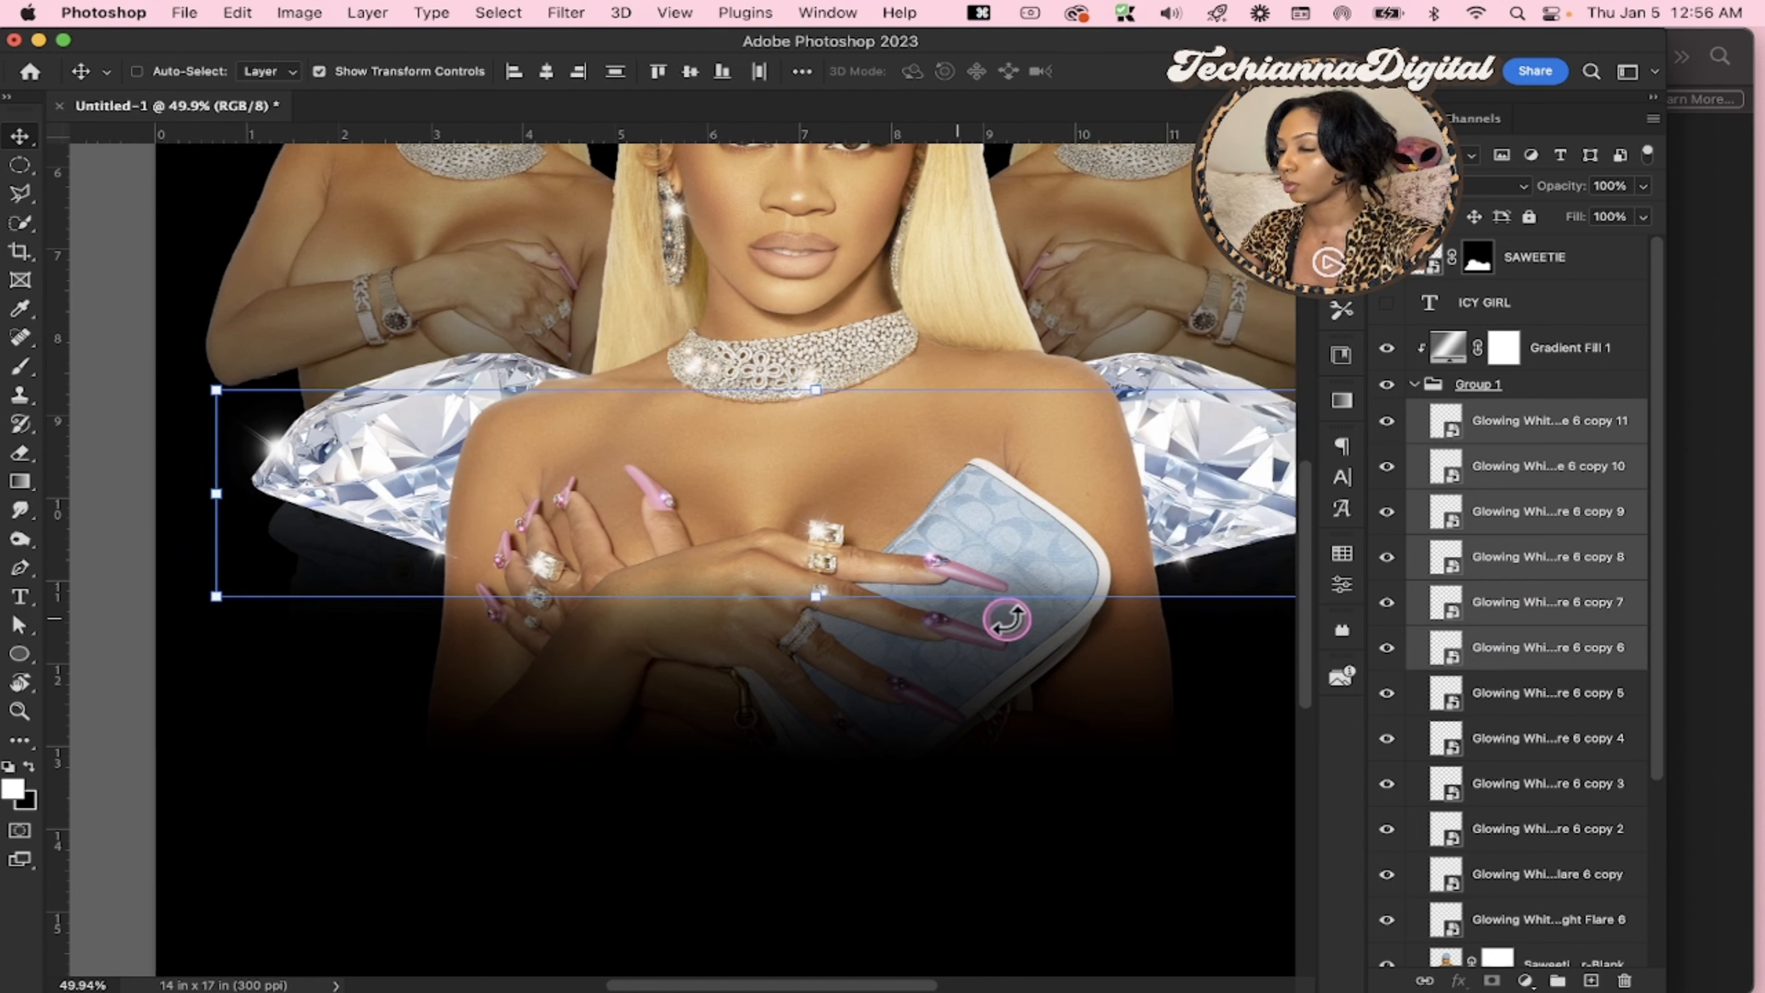
{"action": "left_click_drag", "start_coordinate": [976, 546], "coordinate": [976, 586]}
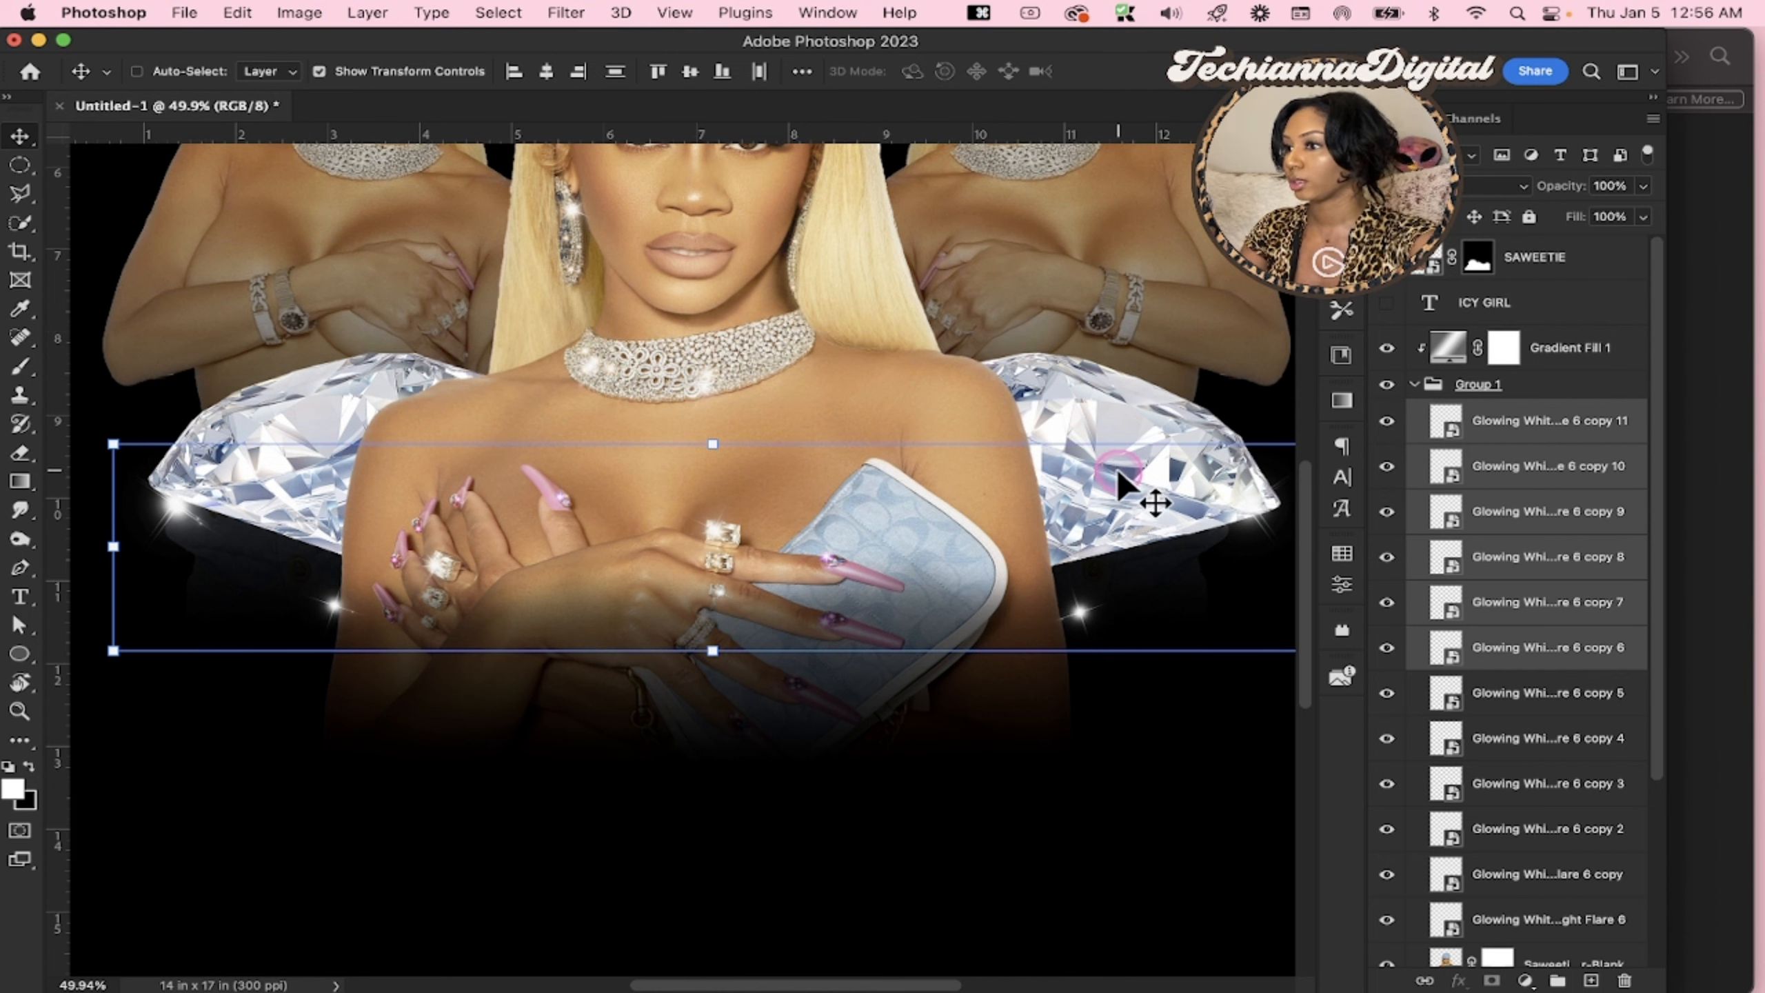
{"action": "scroll", "coordinate": [1154, 528], "scroll_direction": "down", "scroll_amount": 2}
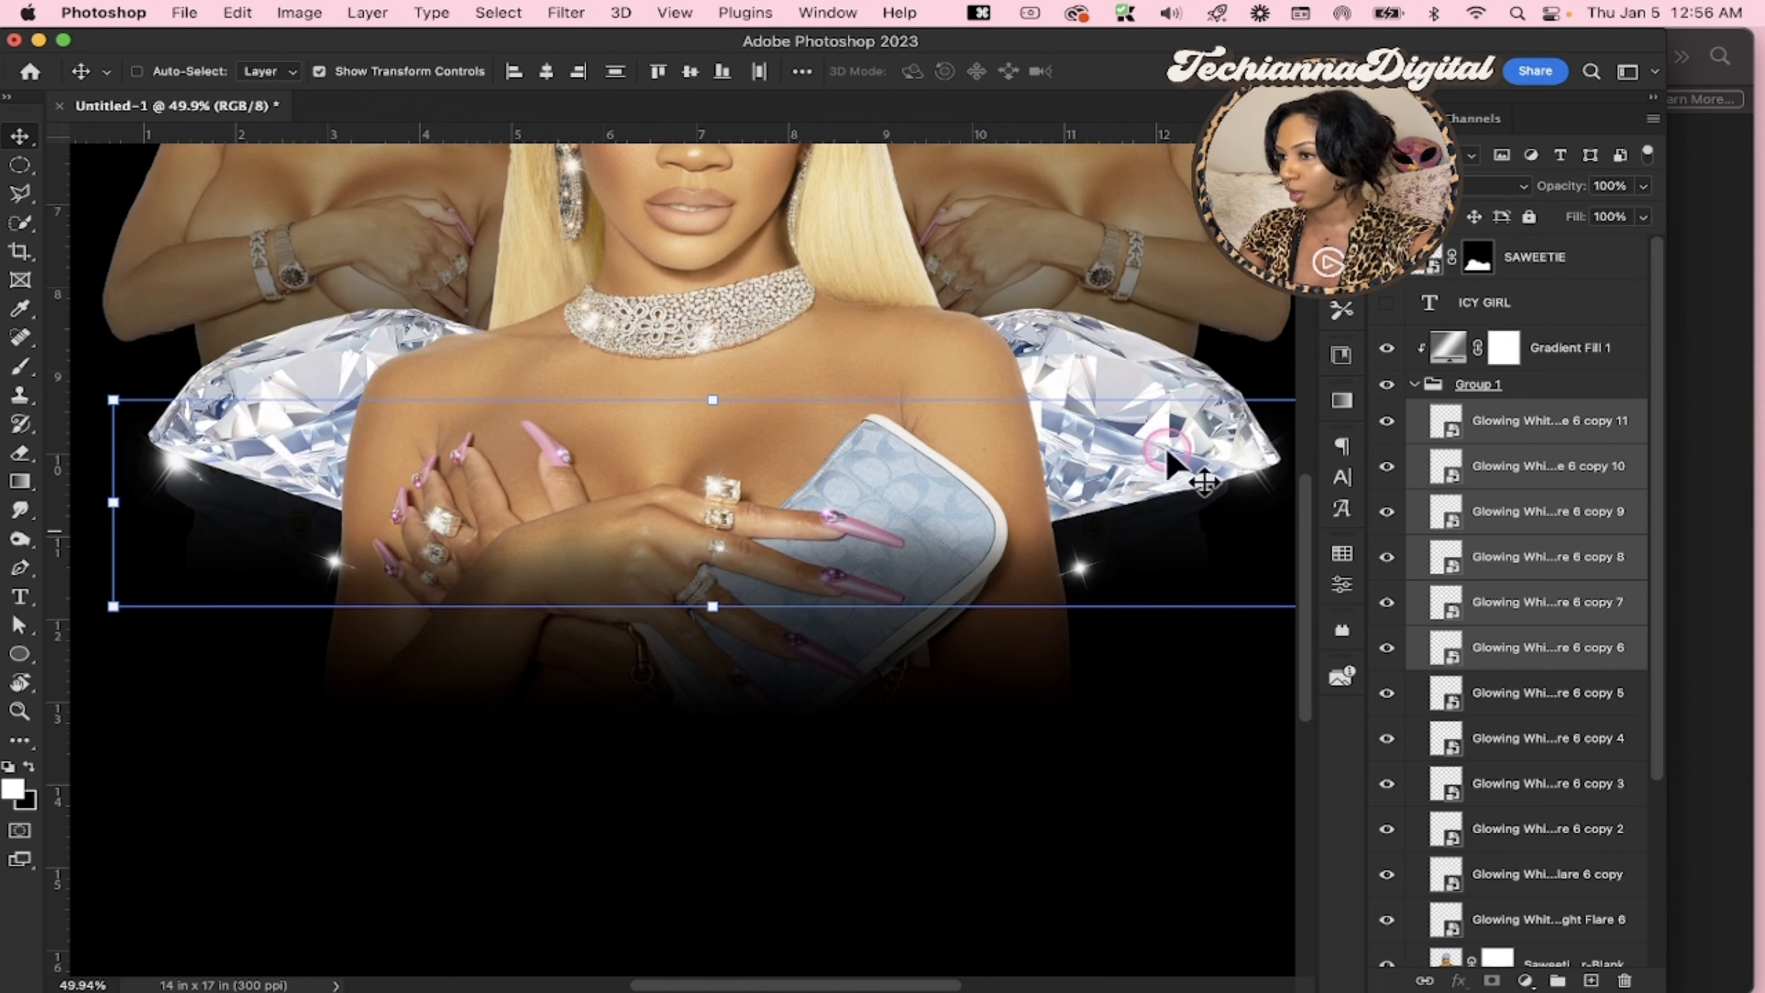
{"action": "scroll", "coordinate": [973, 326], "scroll_direction": "up", "scroll_amount": 6}
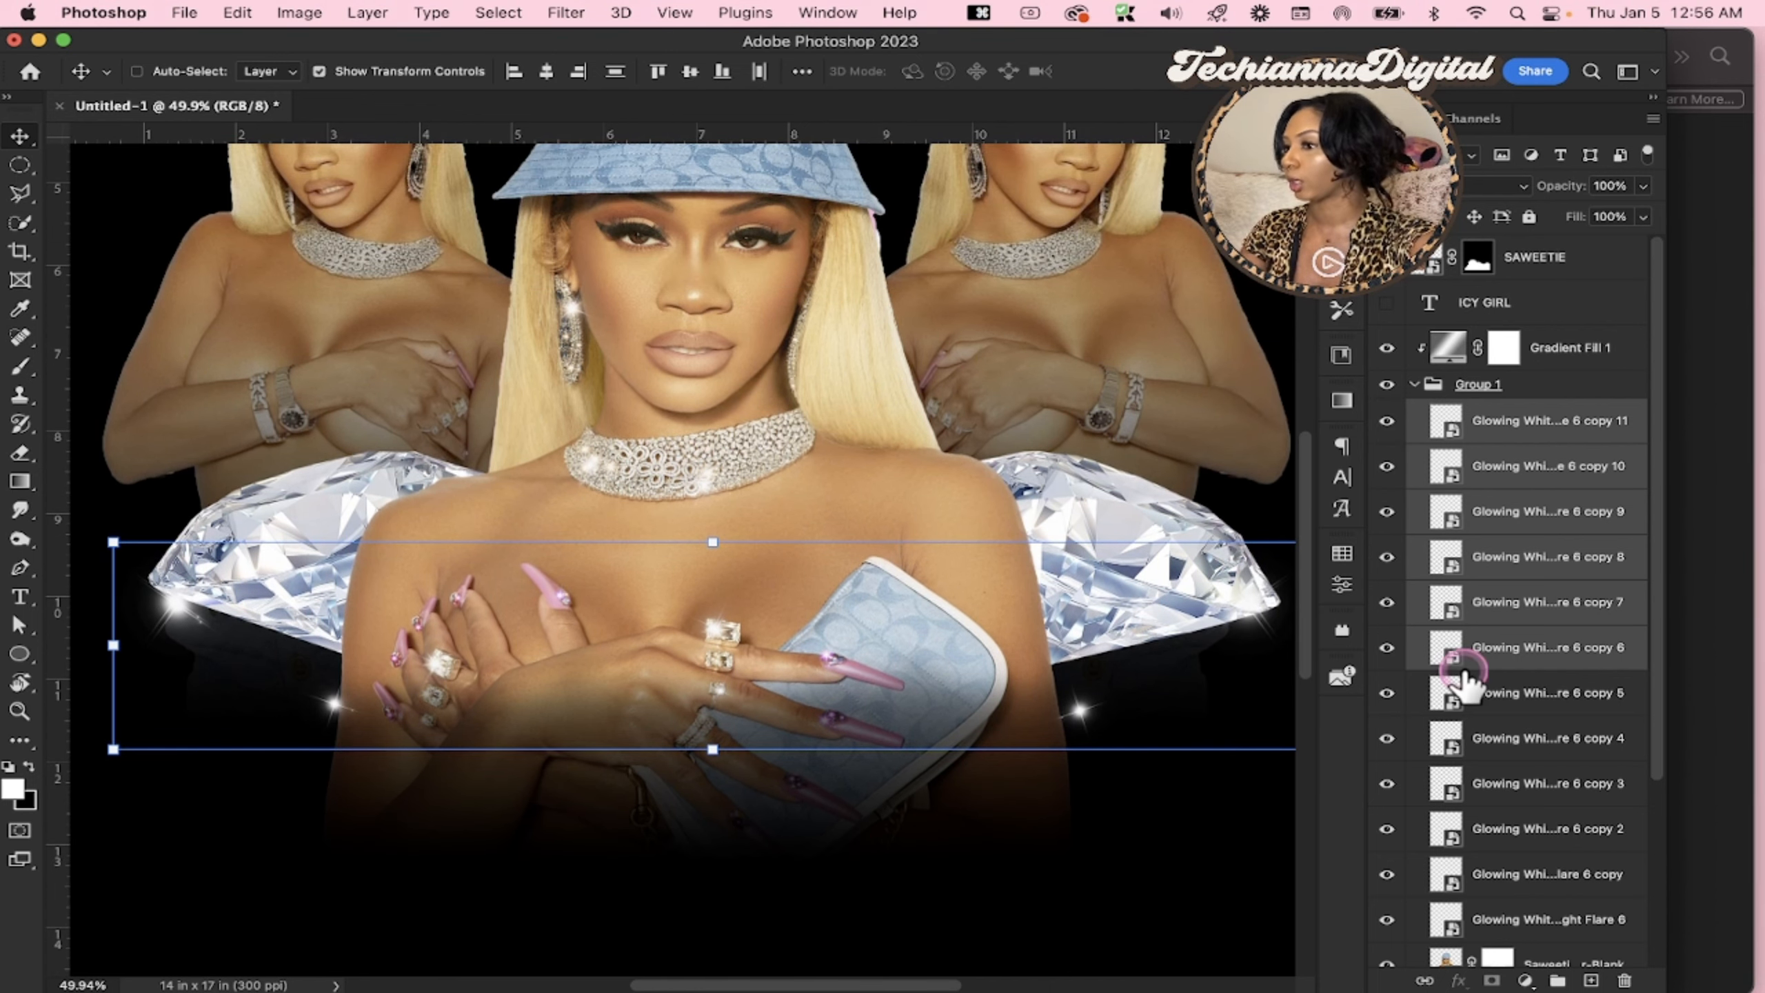
Select both diamond layers, 02 and 02 copy, and move them straight down until their edges line up with the lowered flares
{"action": "scroll", "coordinate": [1465, 685], "scroll_direction": "down", "scroll_amount": 5}
{"action": "left_click", "coordinate": [1434, 852]}
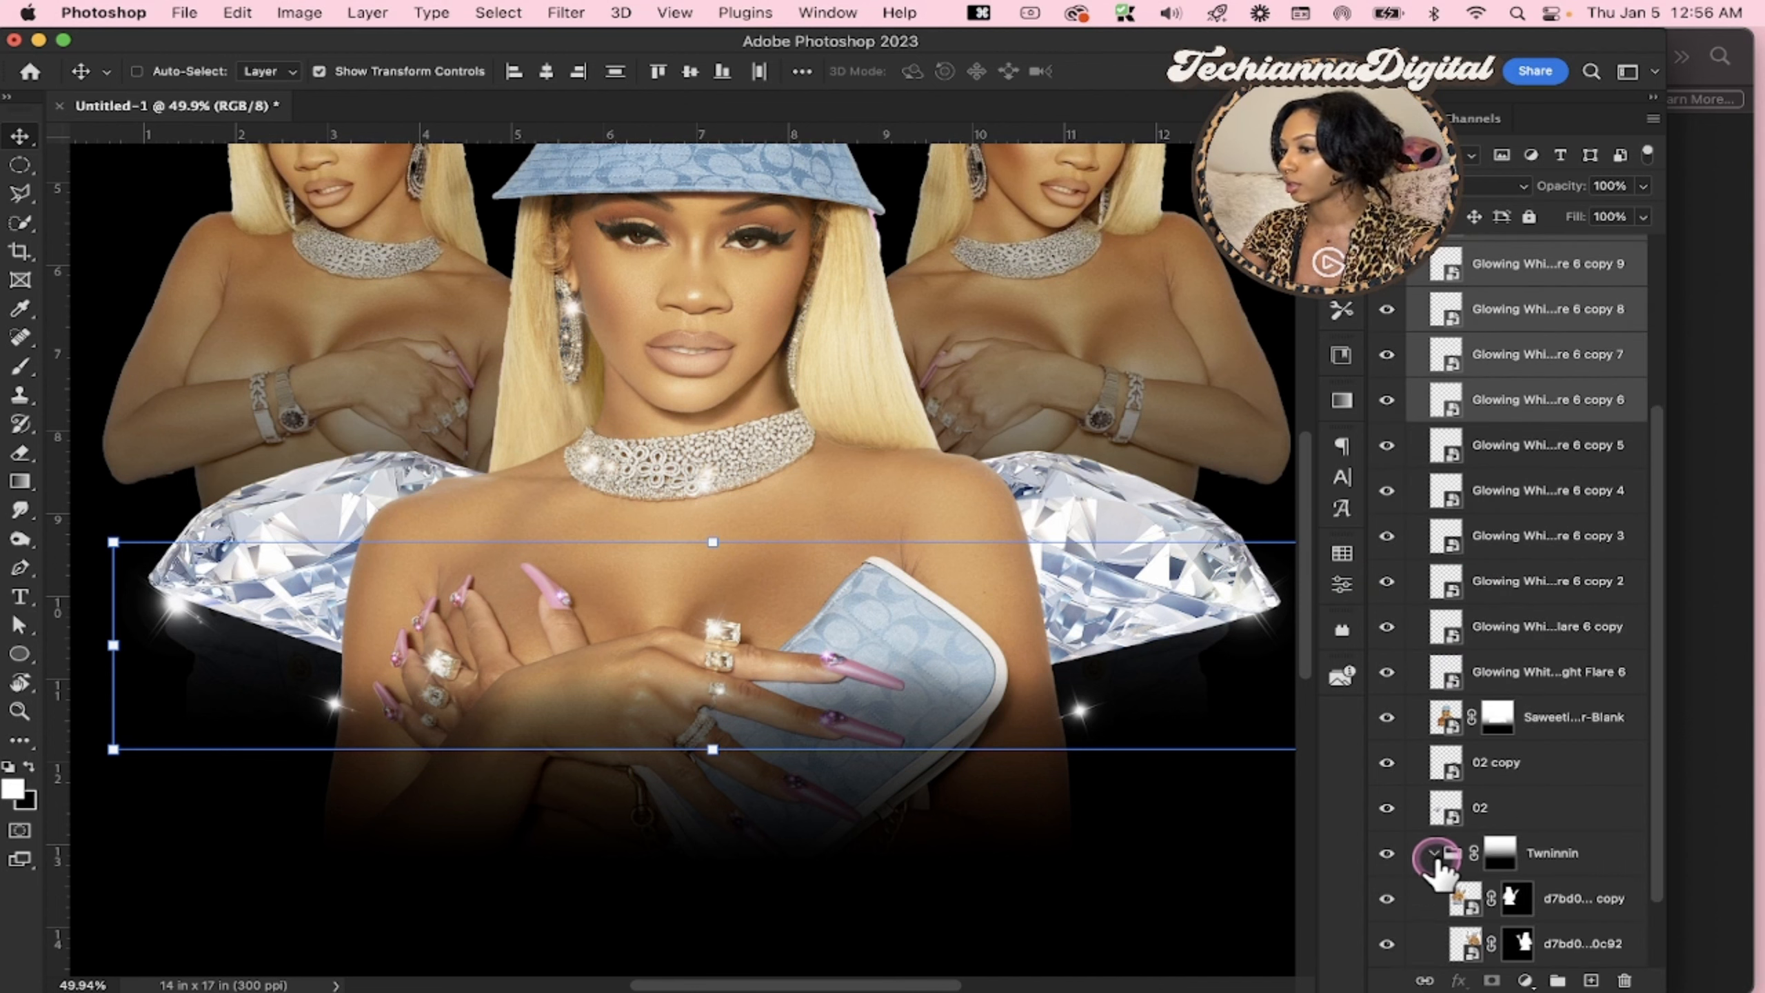
{"action": "scroll", "coordinate": [1505, 888], "scroll_direction": "down", "scroll_amount": 2}
{"action": "left_click", "coordinate": [1568, 771]}
{"action": "left_click", "coordinate": [1582, 811]}
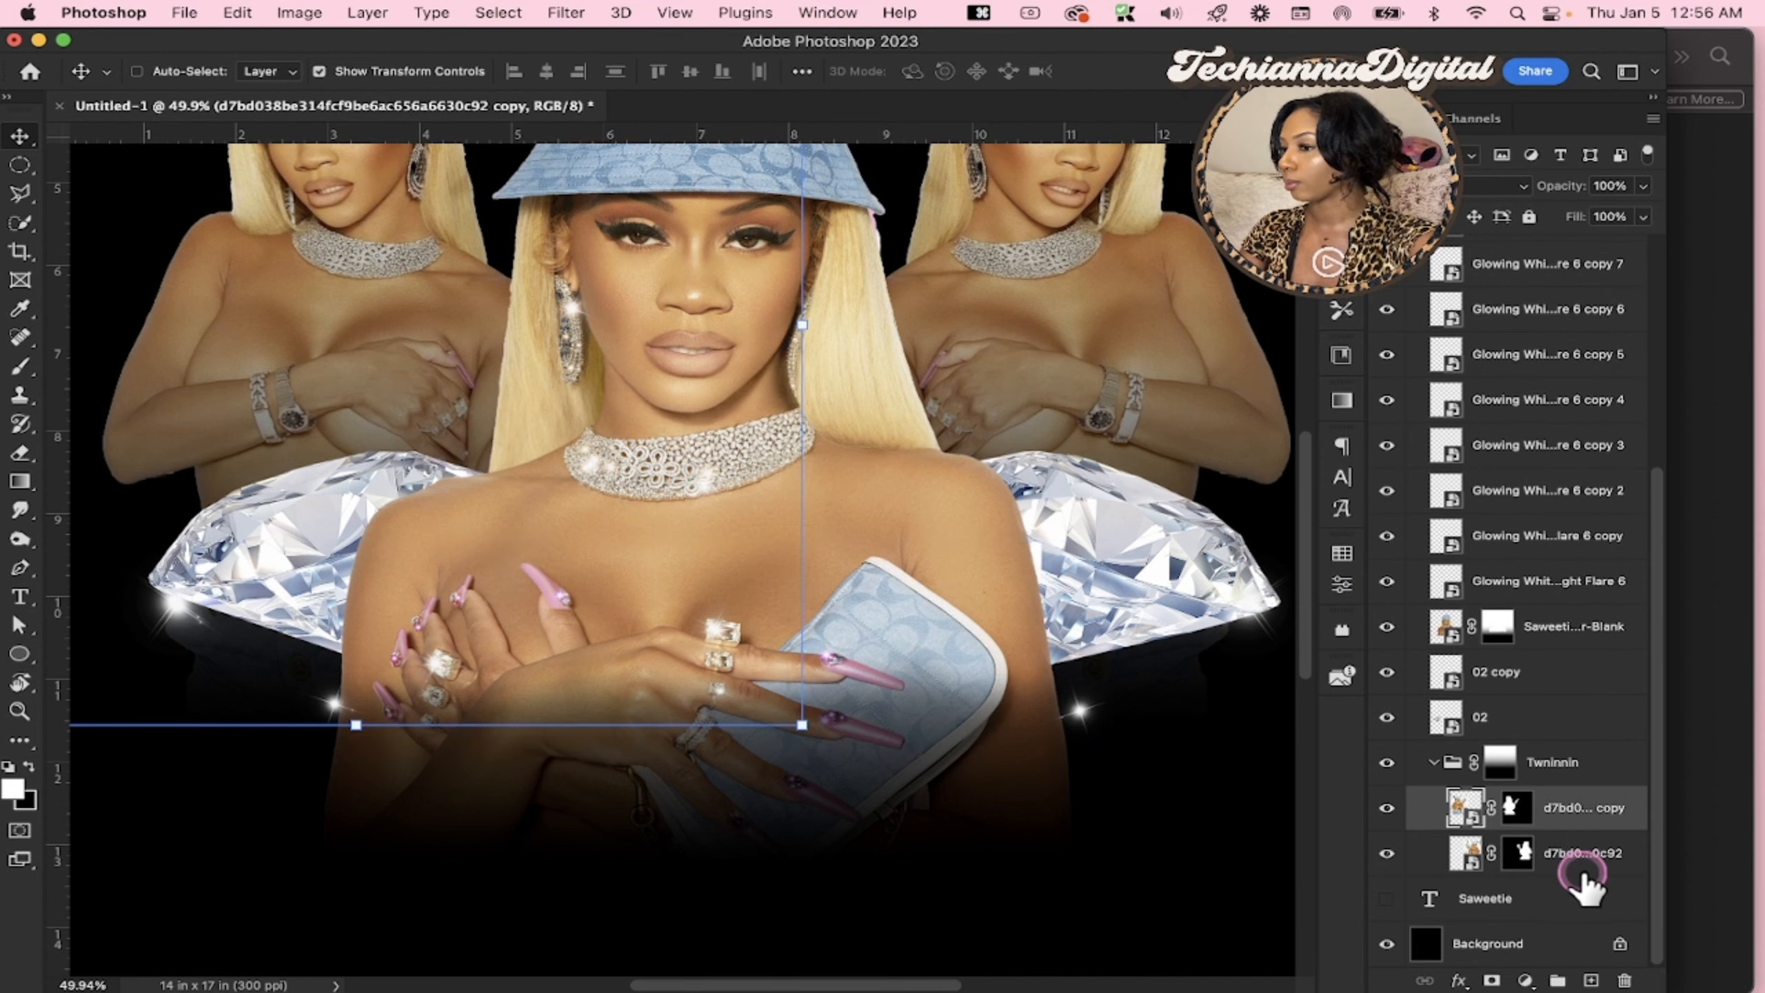
{"action": "left_click", "coordinate": [1578, 856], "text": "shift"}
{"action": "left_click", "coordinate": [1529, 692]}
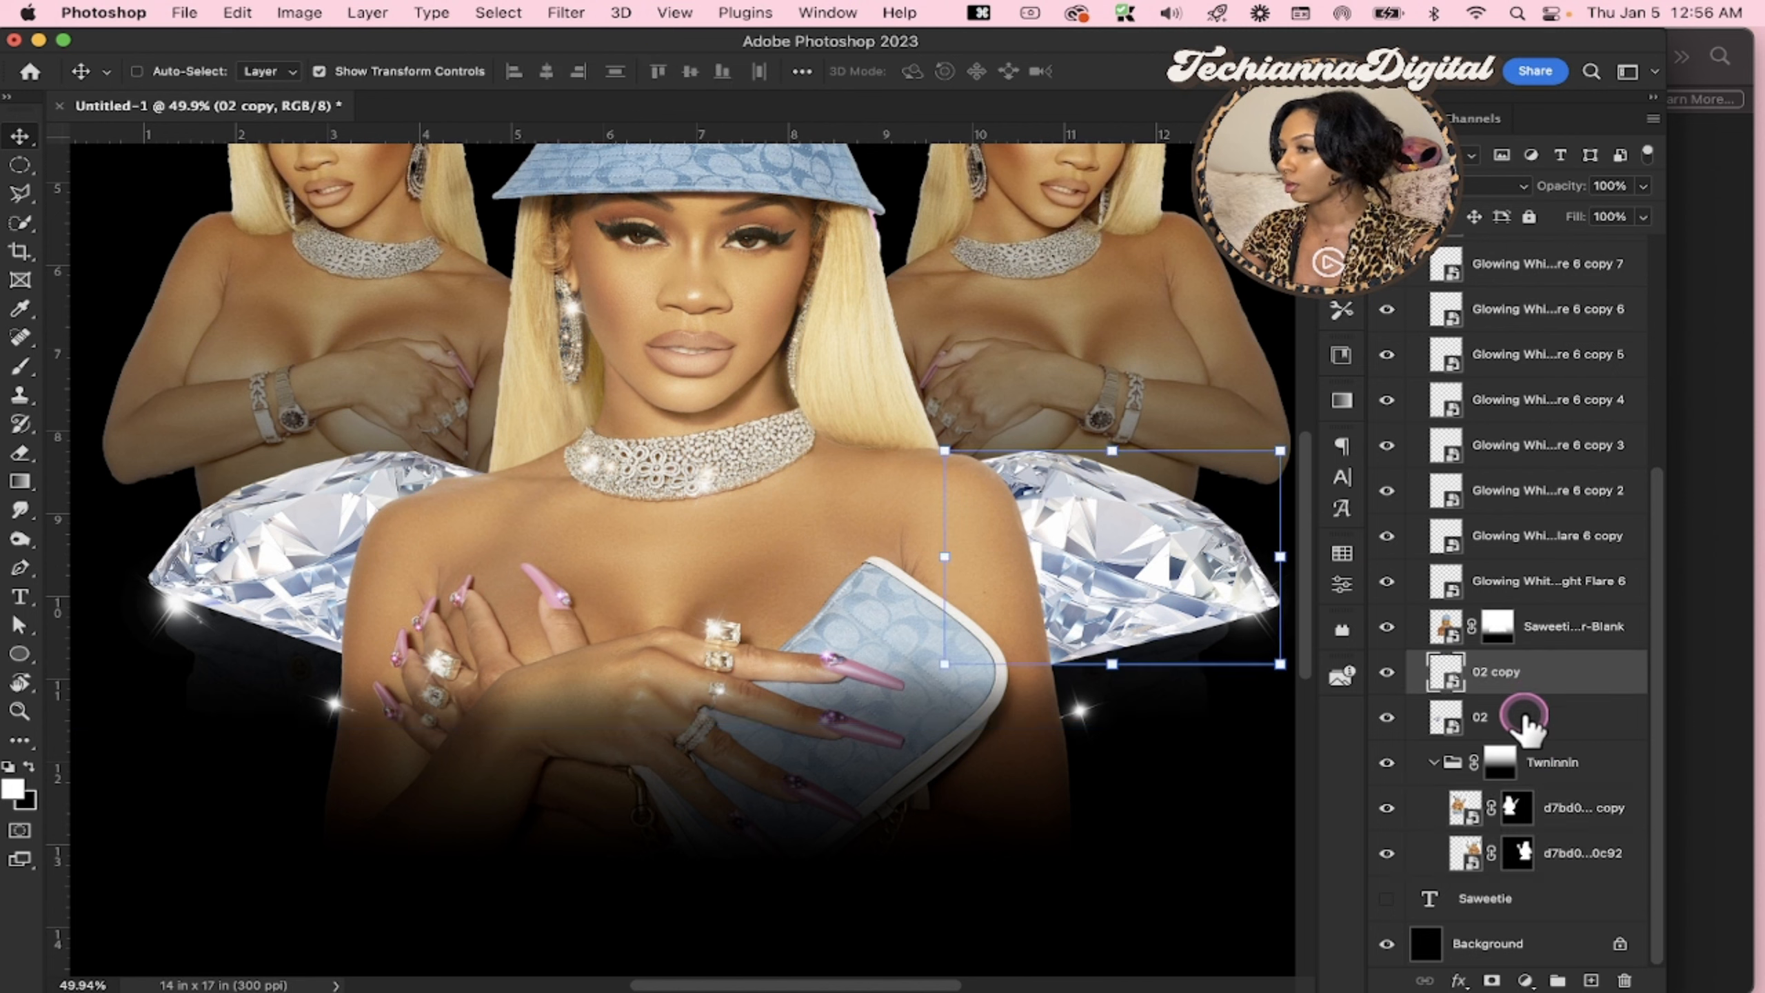
{"action": "left_click", "coordinate": [1509, 720], "text": "shift"}
{"action": "left_click_drag", "start_coordinate": [1135, 571], "coordinate": [1130, 620]}
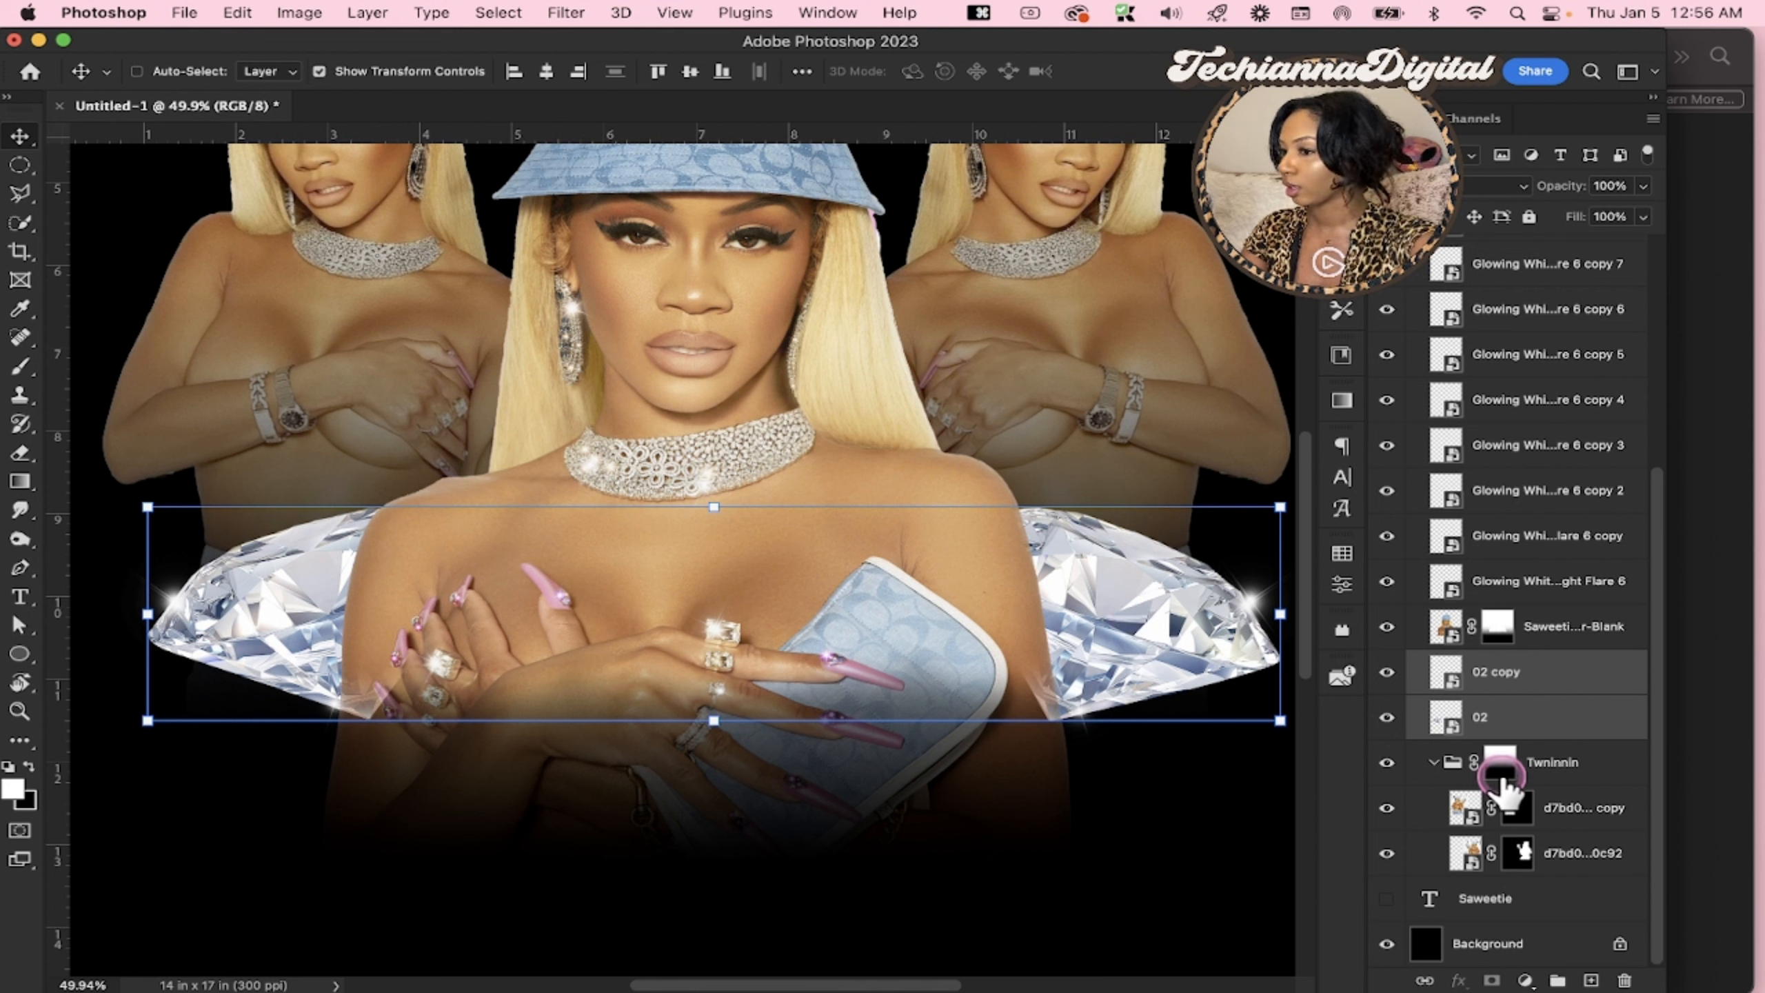
Erase on the central portrait's layer mask along both lower arms to restore the body where the diamonds show through
{"action": "left_click", "coordinate": [1496, 628]}
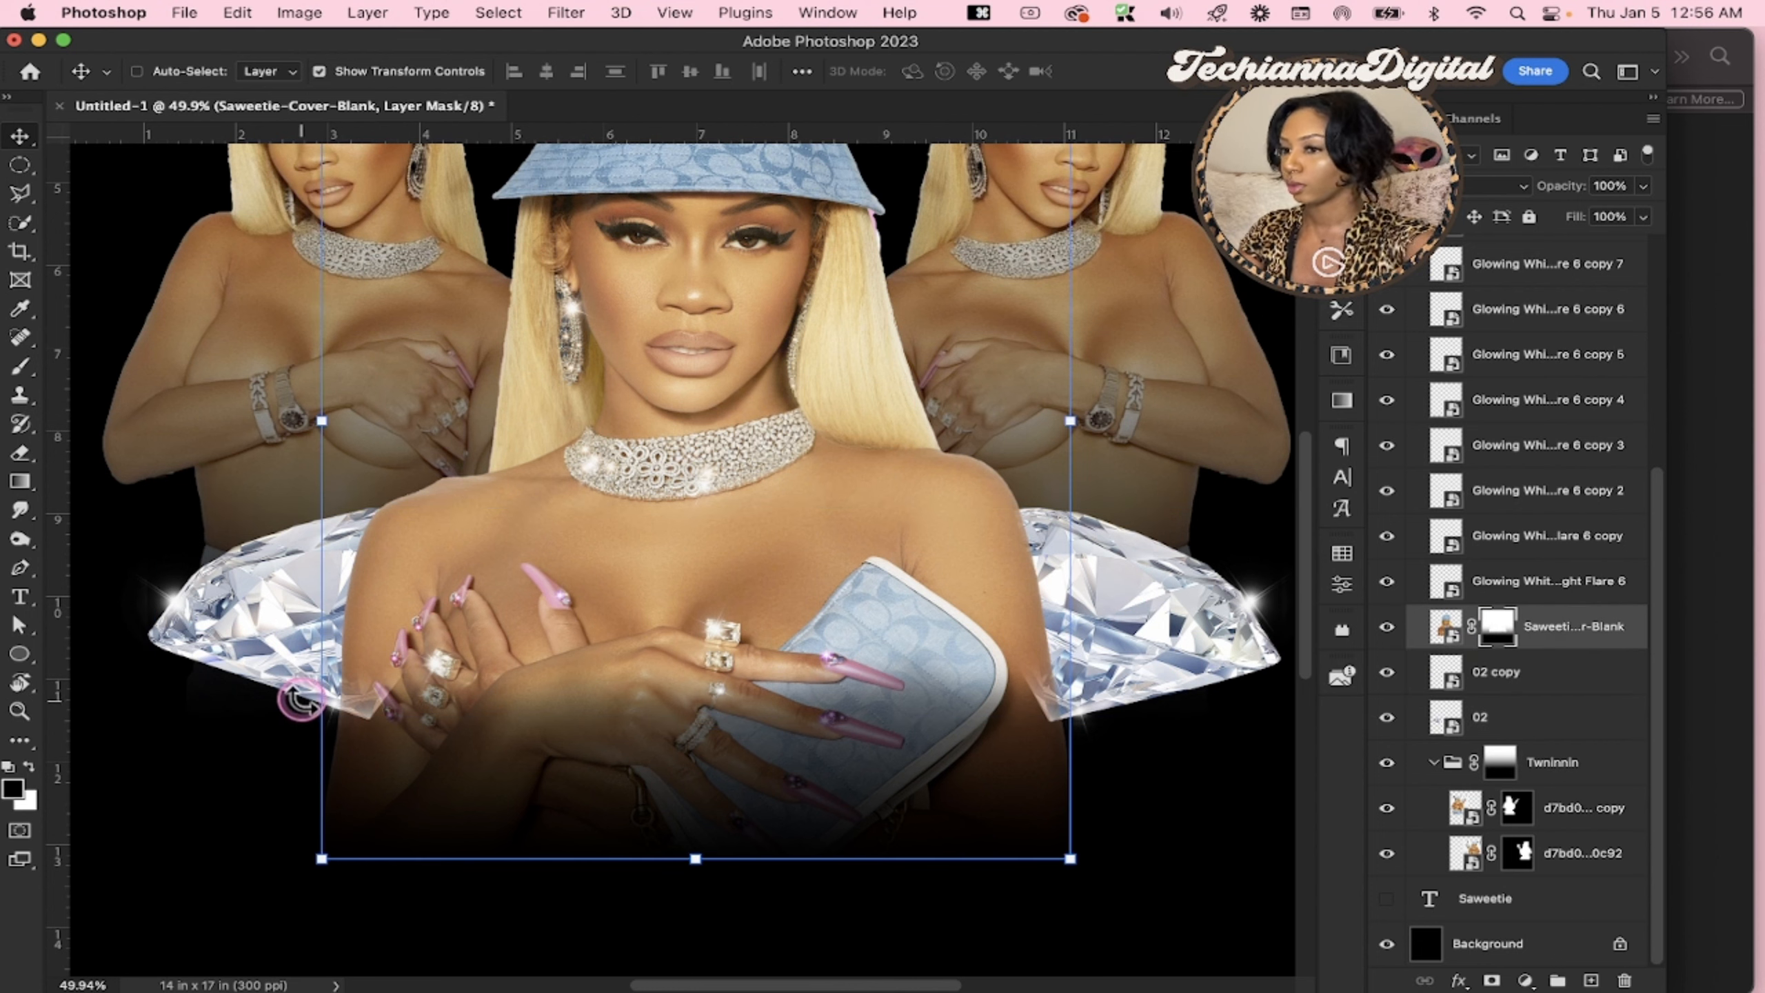
{"action": "key", "text": "e"}
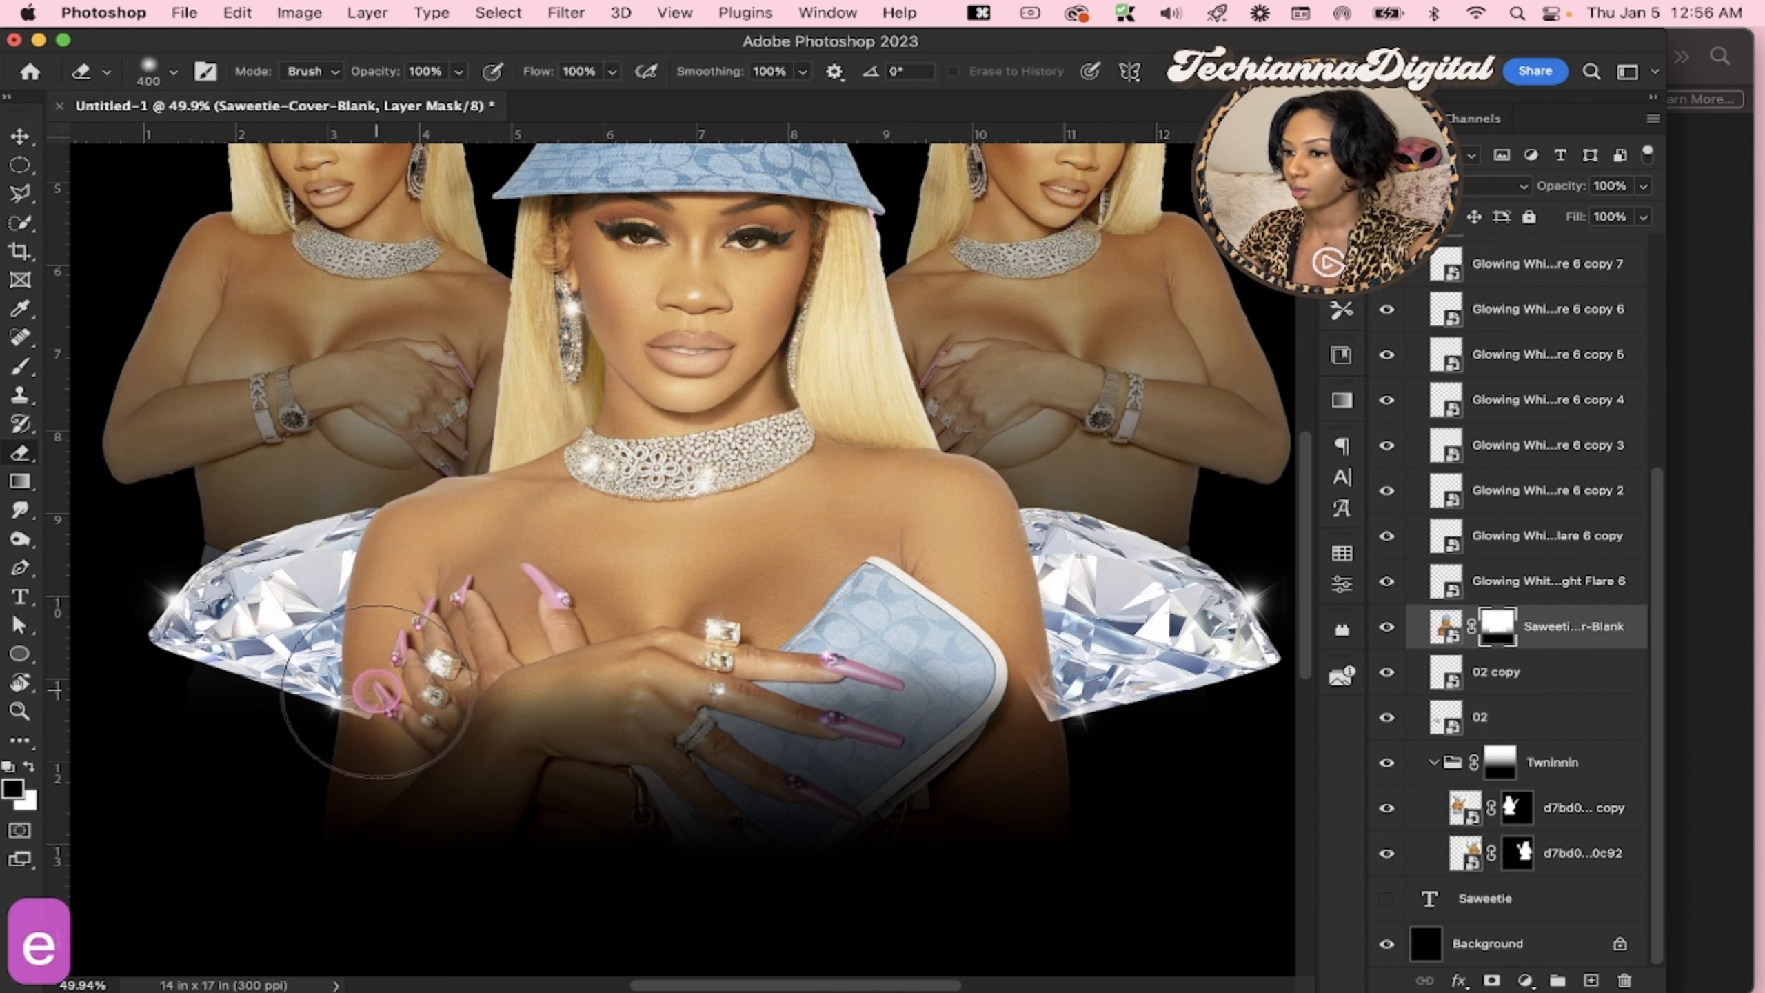
{"action": "left_click_drag", "start_coordinate": [434, 684], "coordinate": [368, 695]}
{"action": "left_click", "coordinate": [371, 697]}
{"action": "mouse_move", "coordinate": [994, 691]}
{"action": "left_mouse_down"}
{"action": "mouse_move", "coordinate": [1024, 689]}
{"action": "mouse_move", "coordinate": [848, 702]}
{"action": "mouse_move", "coordinate": [794, 674]}
{"action": "mouse_move", "coordinate": [492, 689]}
{"action": "left_mouse_up"}
{"action": "scroll", "coordinate": [736, 608], "scroll_direction": "down", "scroll_amount": 3}
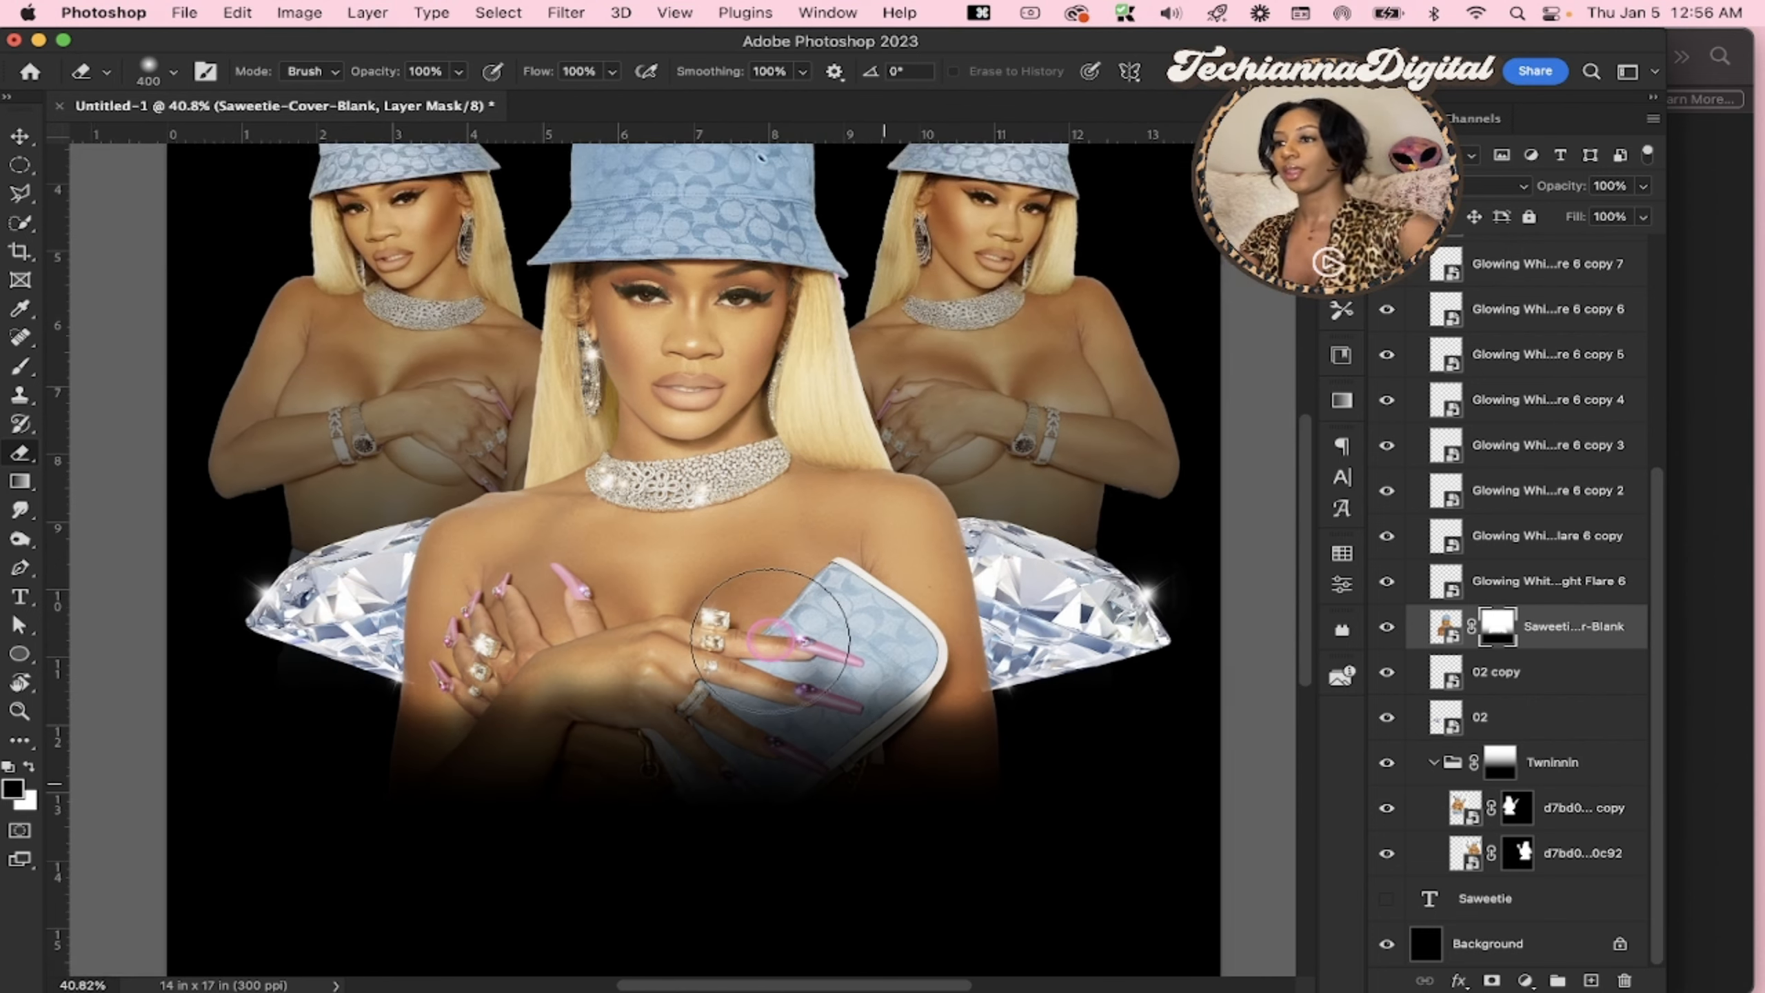
{"action": "scroll", "coordinate": [770, 640], "scroll_direction": "down", "scroll_amount": 4}
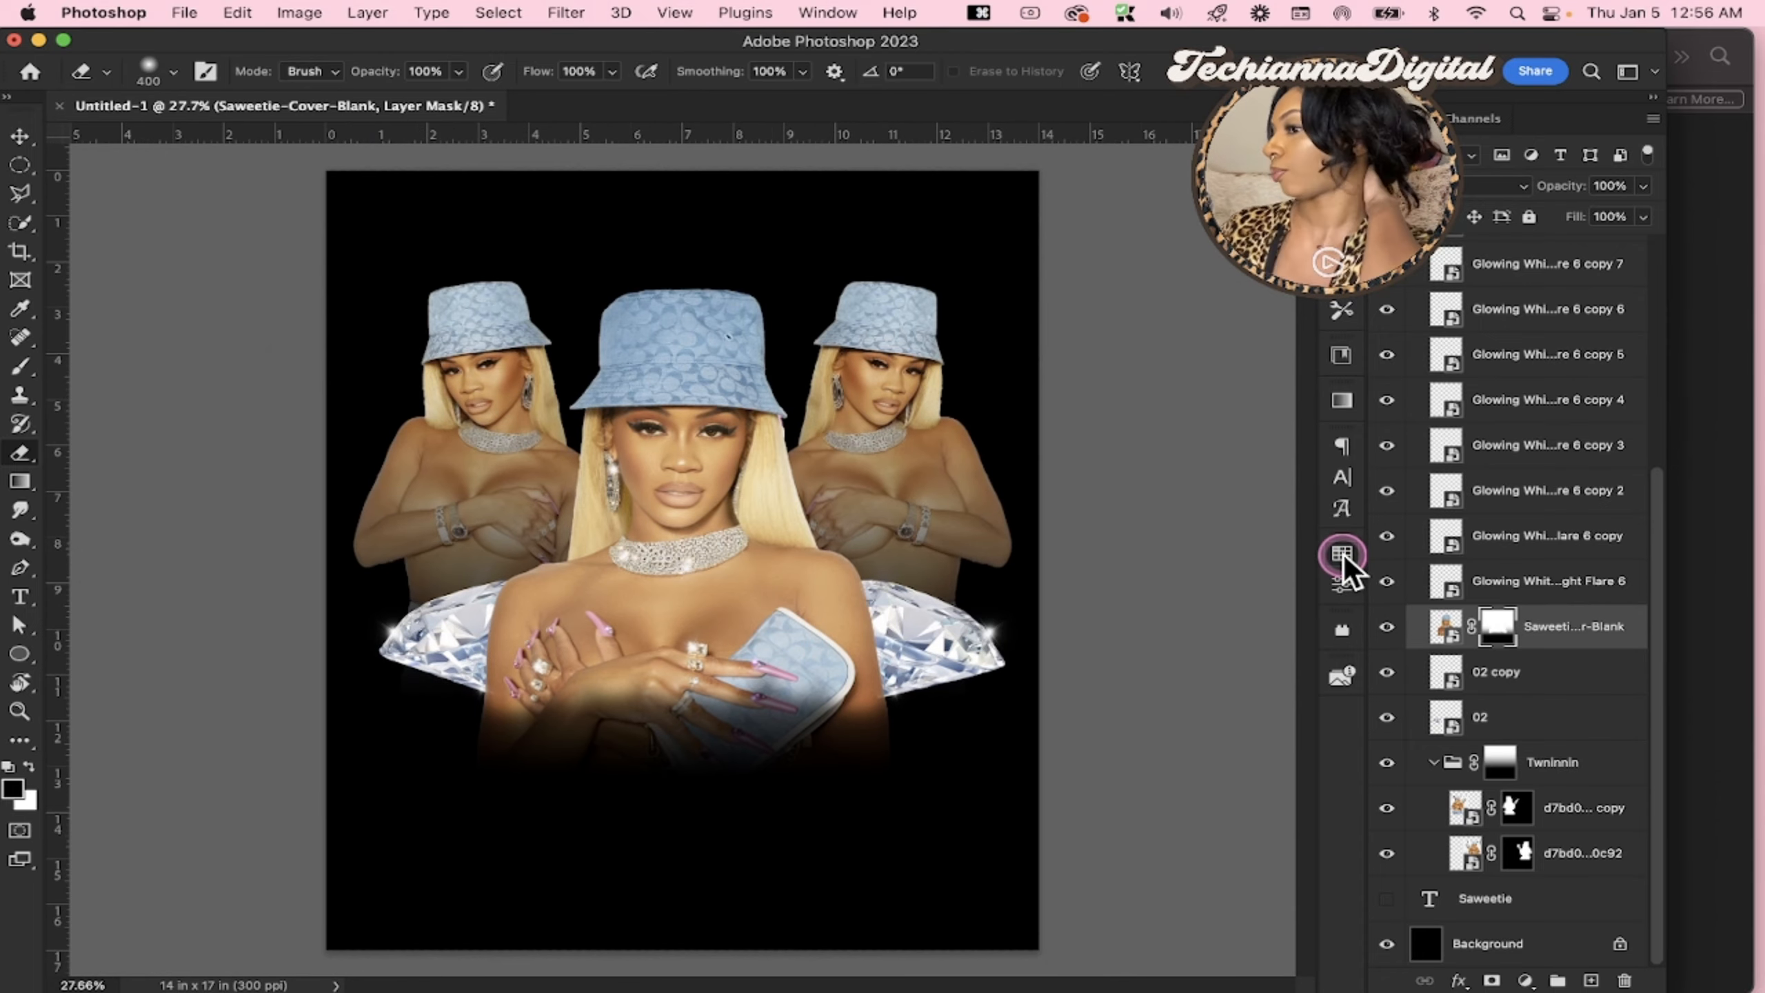
Show the ICY GIRL text layer and move the text slightly down below the portrait's hands
{"action": "scroll", "coordinate": [1473, 500], "scroll_direction": "up", "scroll_amount": 5}
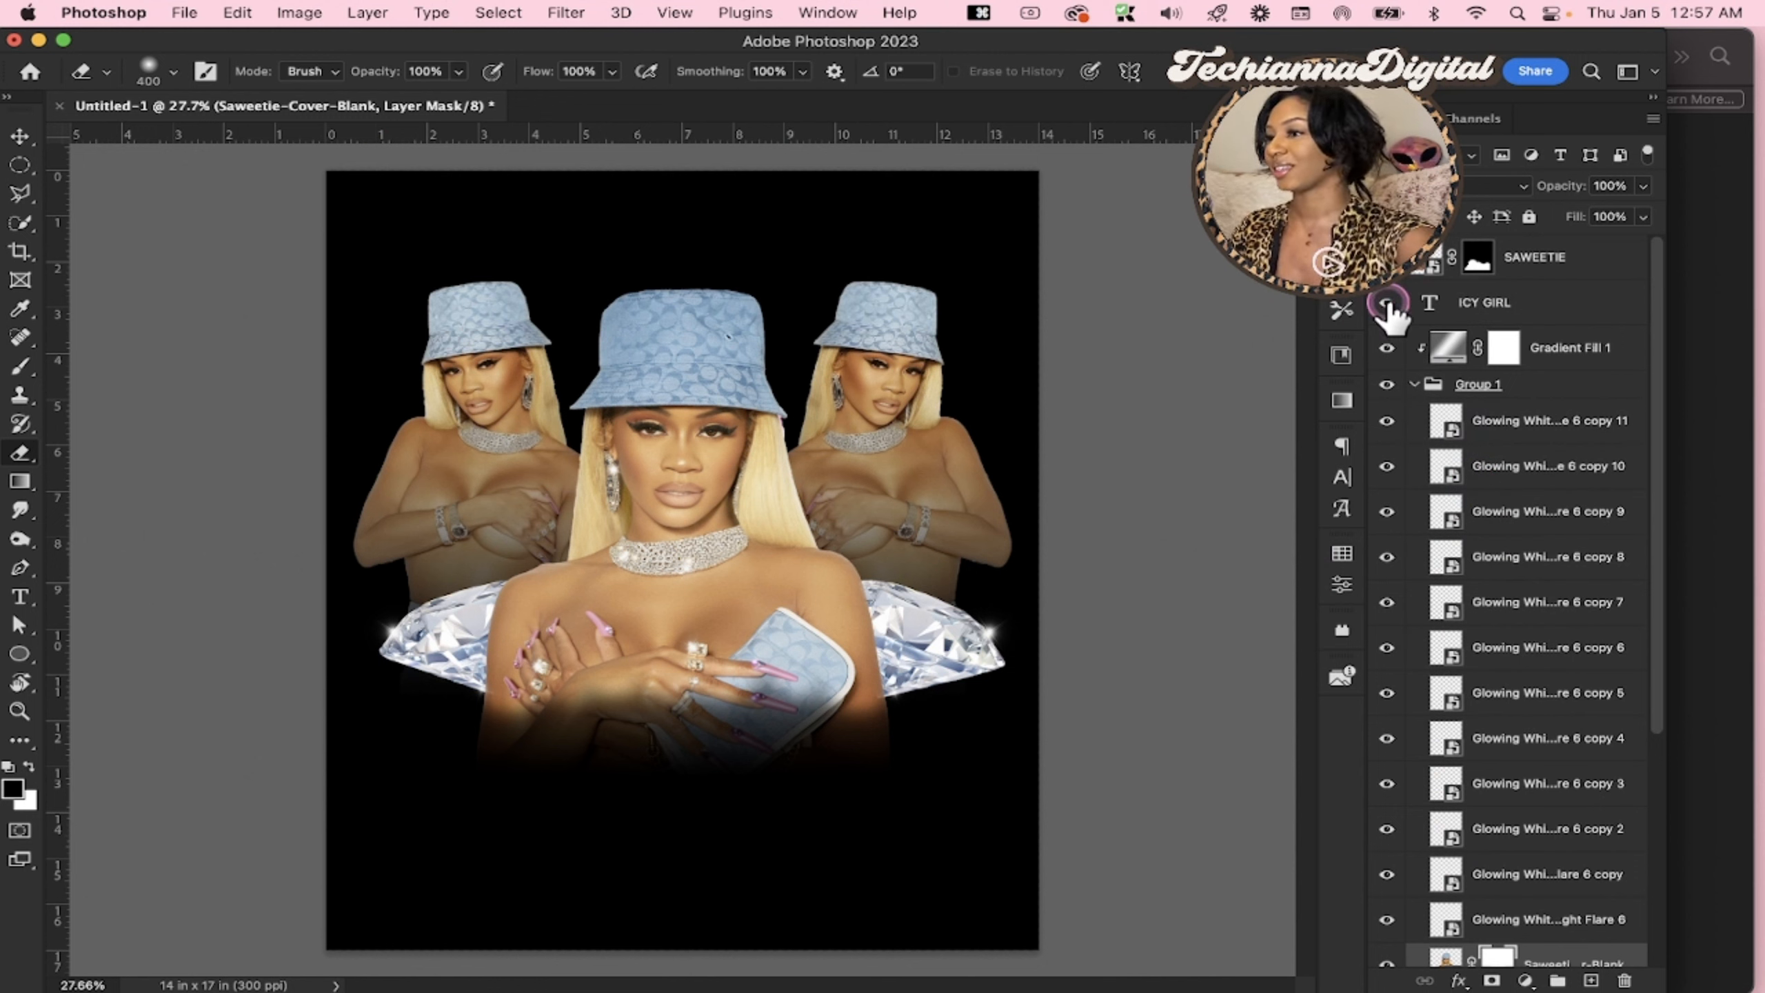
{"action": "left_click", "coordinate": [1387, 304]}
{"action": "left_click", "coordinate": [1473, 313]}
{"action": "key", "text": "v"}
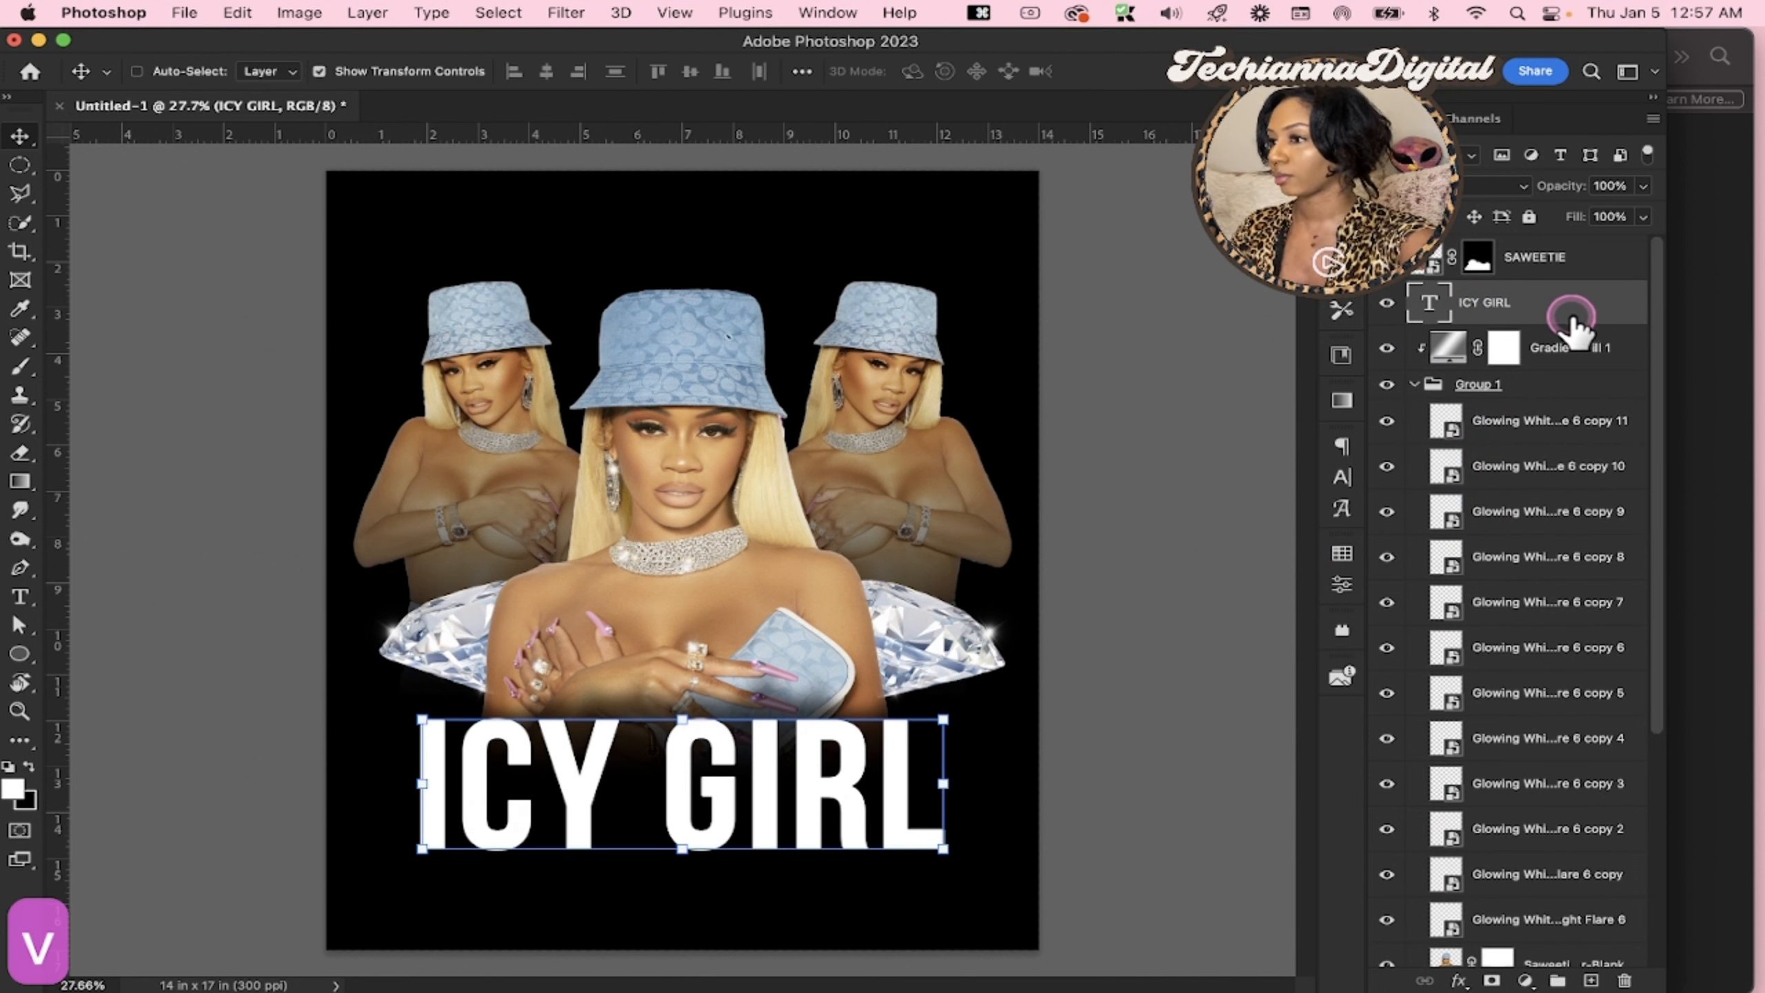
{"action": "left_click_drag", "start_coordinate": [764, 818], "coordinate": [741, 832]}
Filter the fonts to favourites, search for "kent", and set the ICY GIRL text to Kentish Vol.2
{"action": "left_click", "coordinate": [1347, 477]}
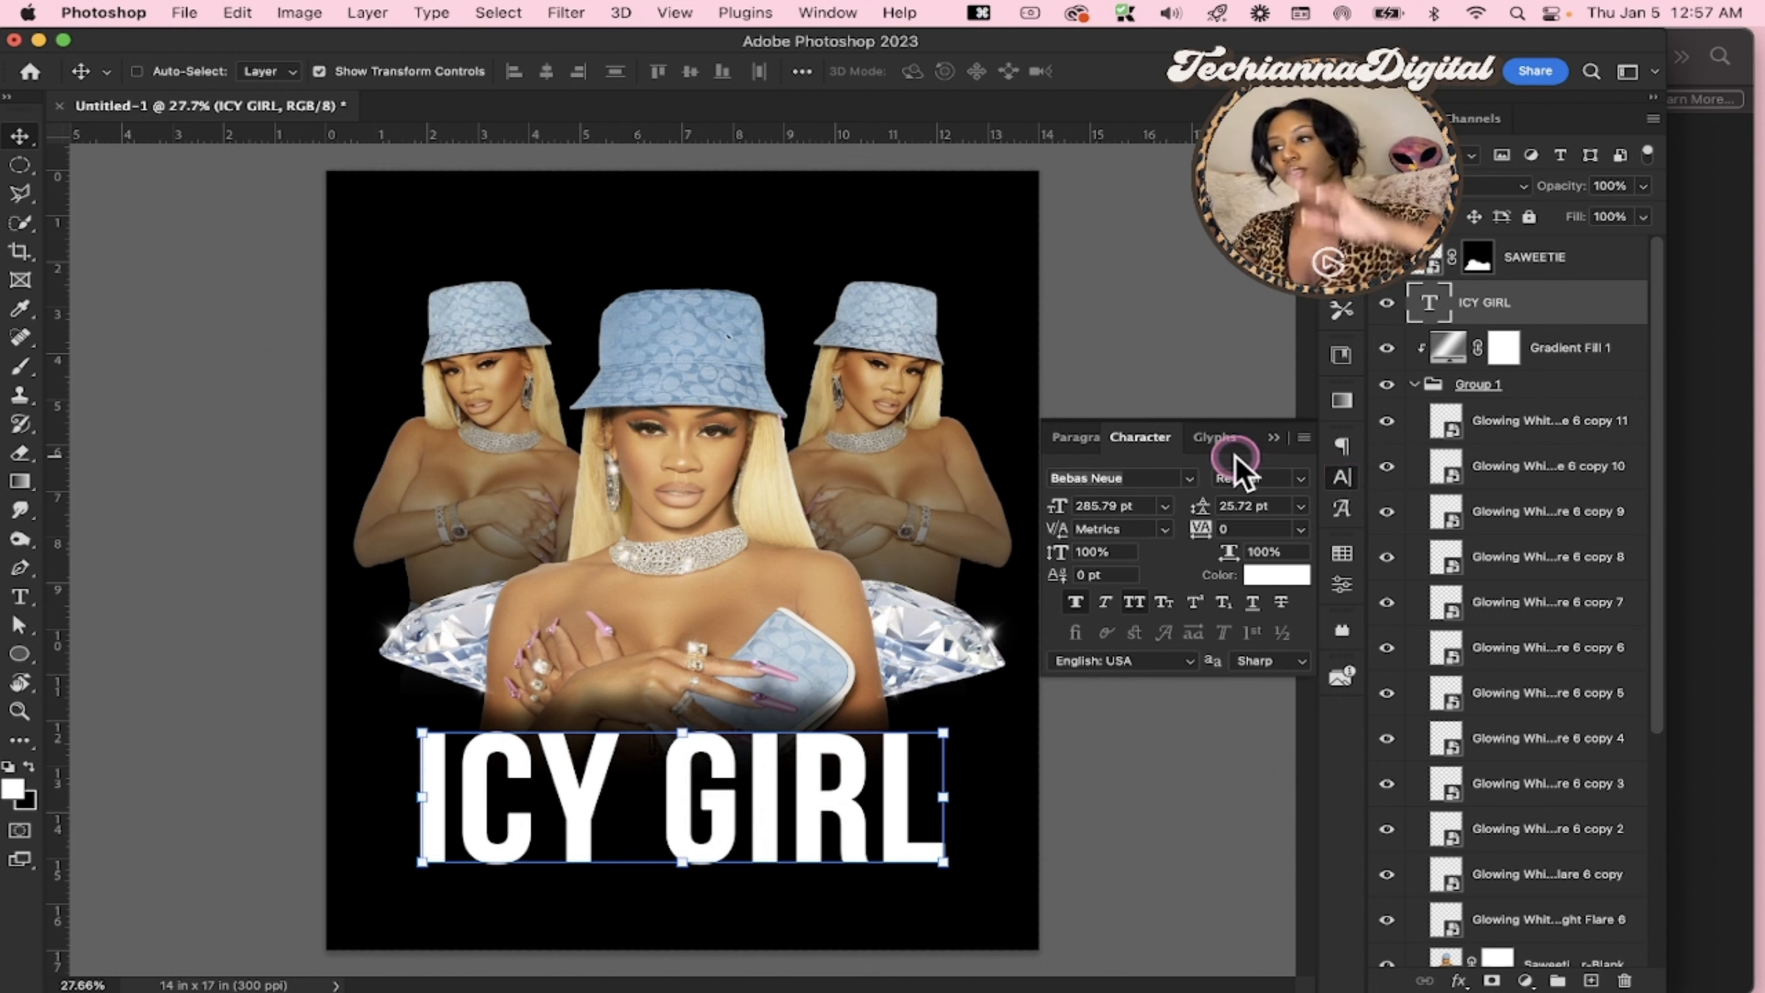
{"action": "left_click", "coordinate": [1189, 481]}
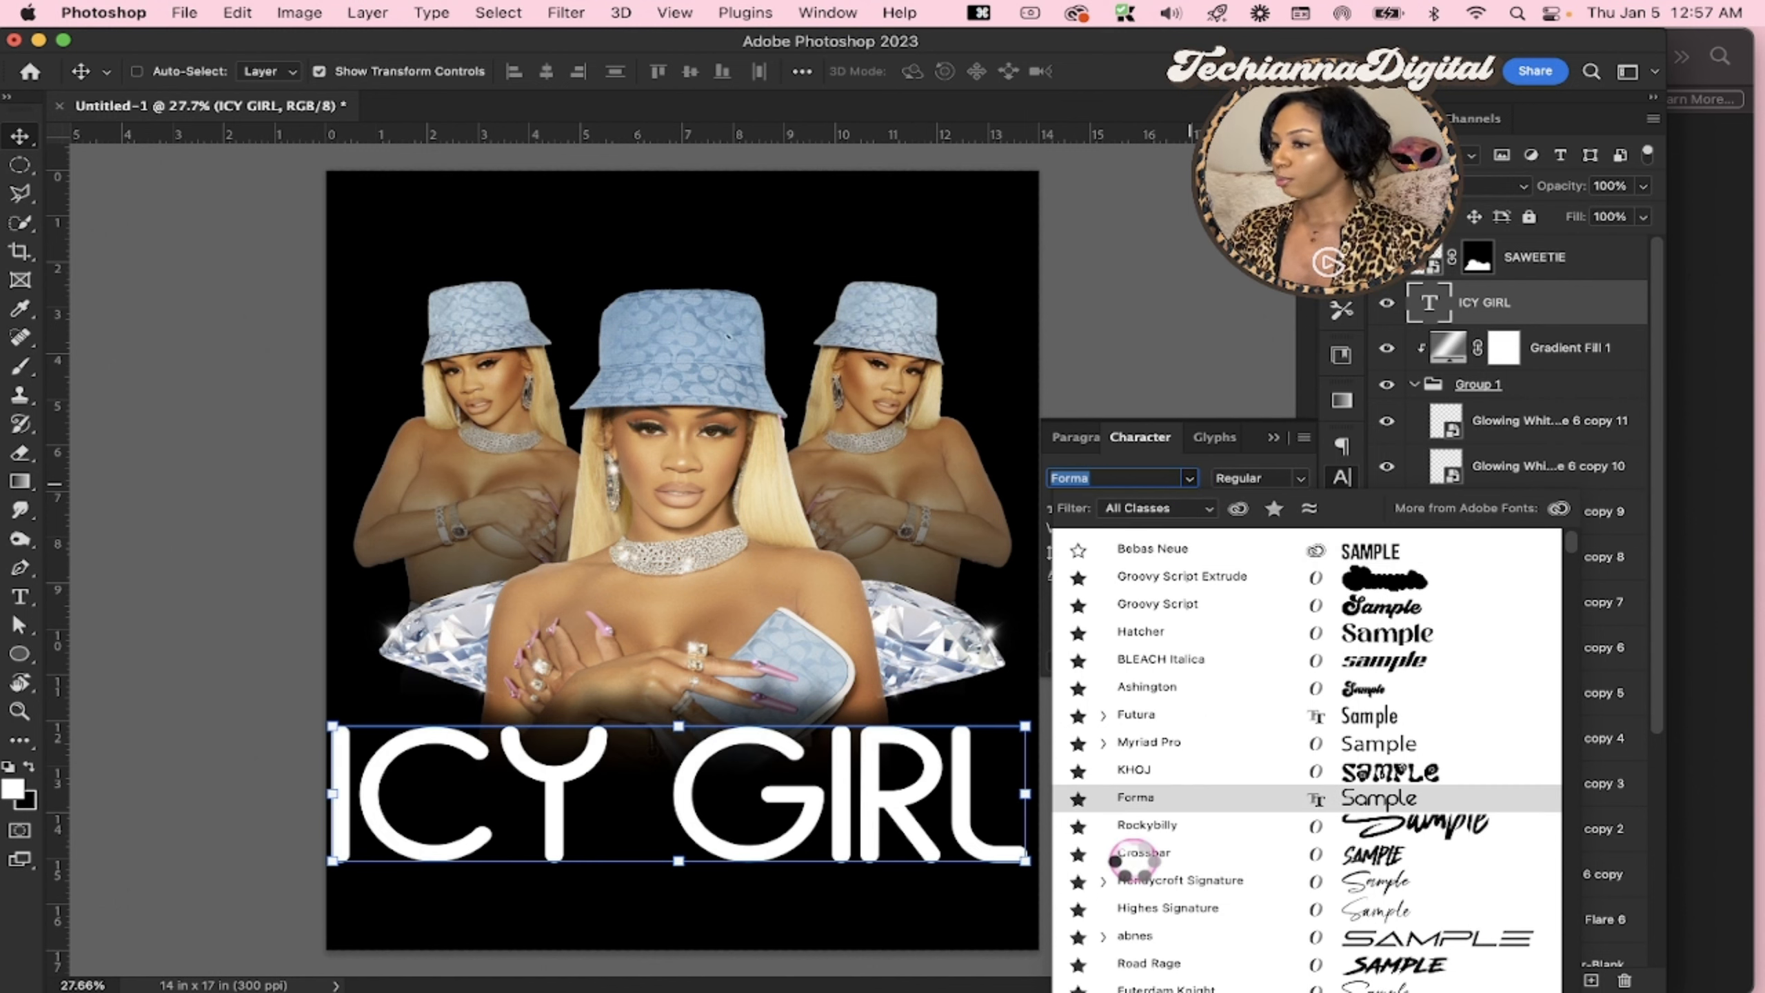
{"action": "scroll", "coordinate": [1133, 859], "scroll_direction": "down", "scroll_amount": 10}
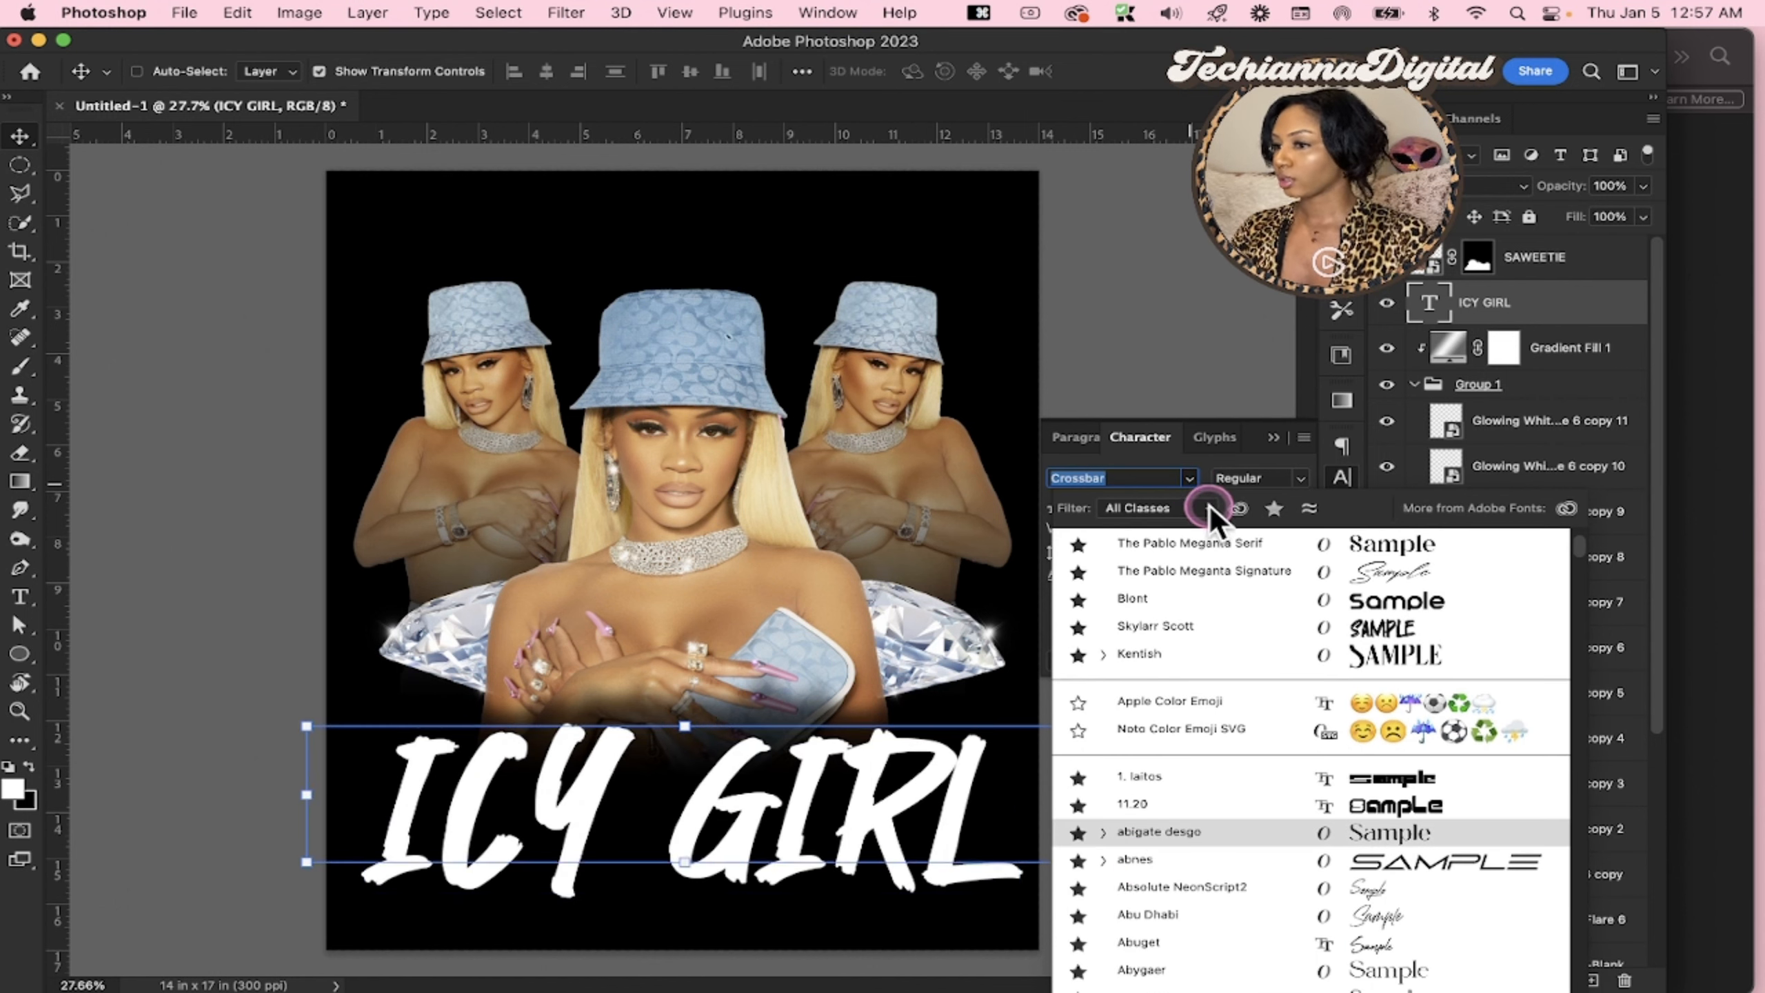
{"action": "left_click", "coordinate": [1274, 509]}
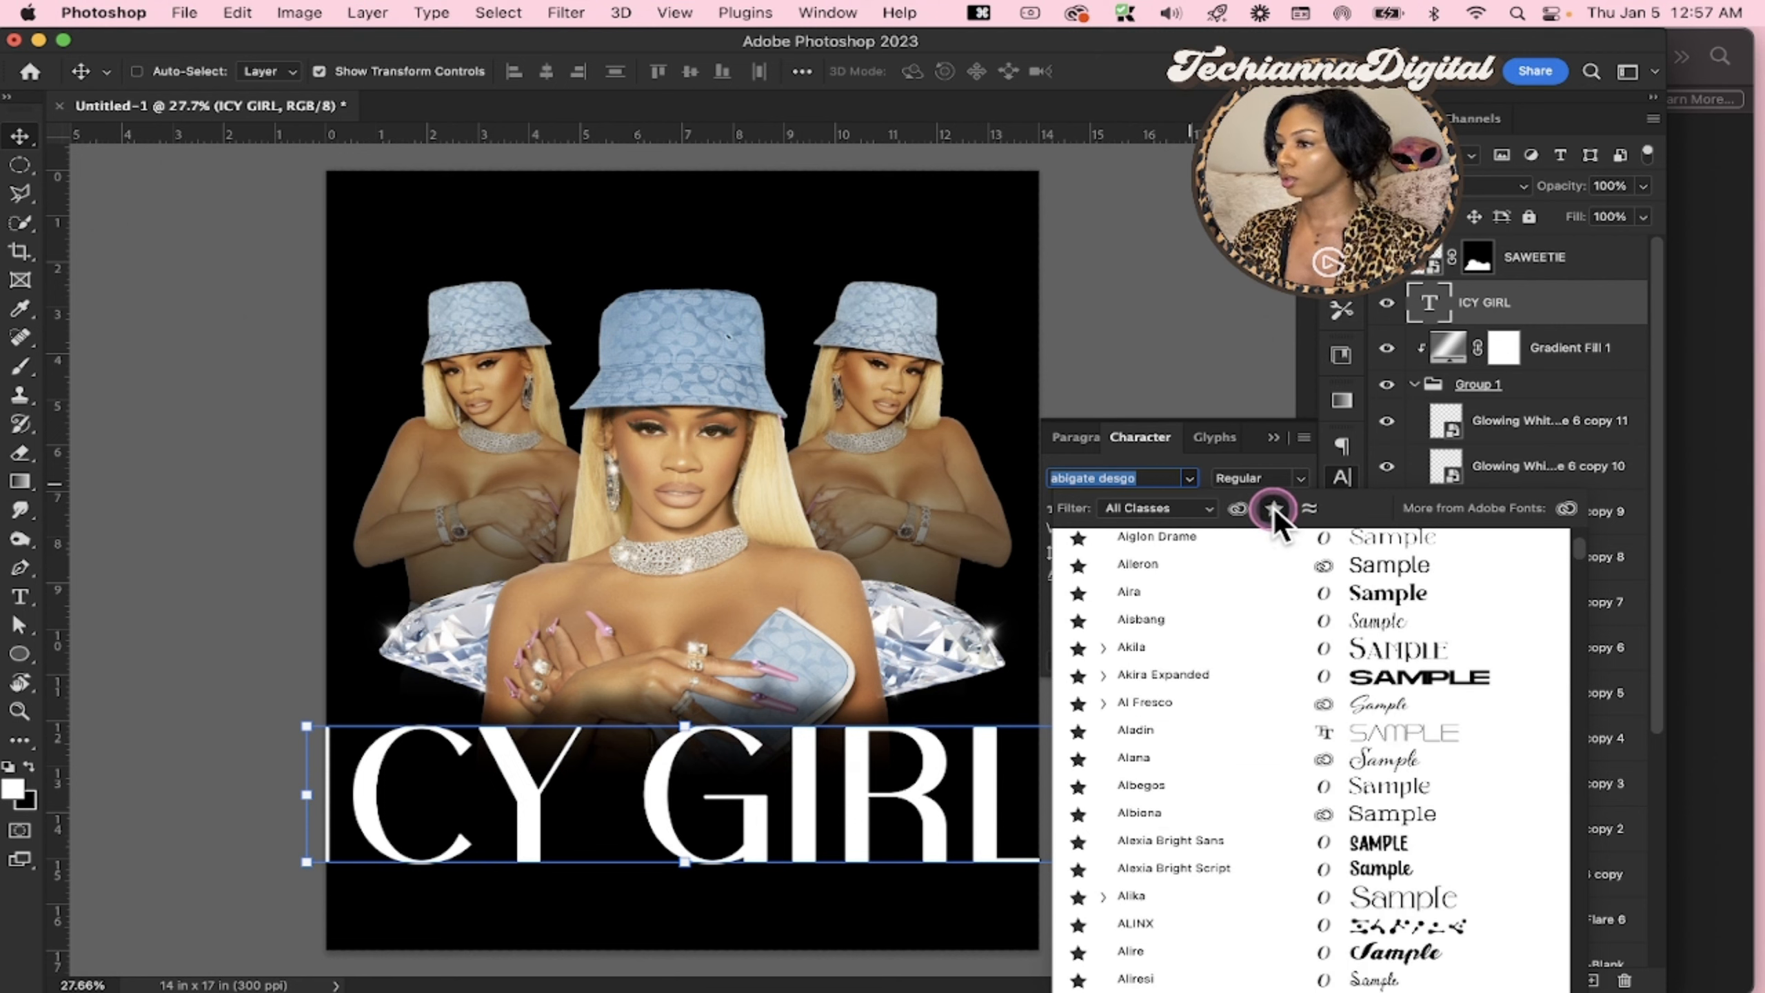
{"action": "type", "text": "kent"}
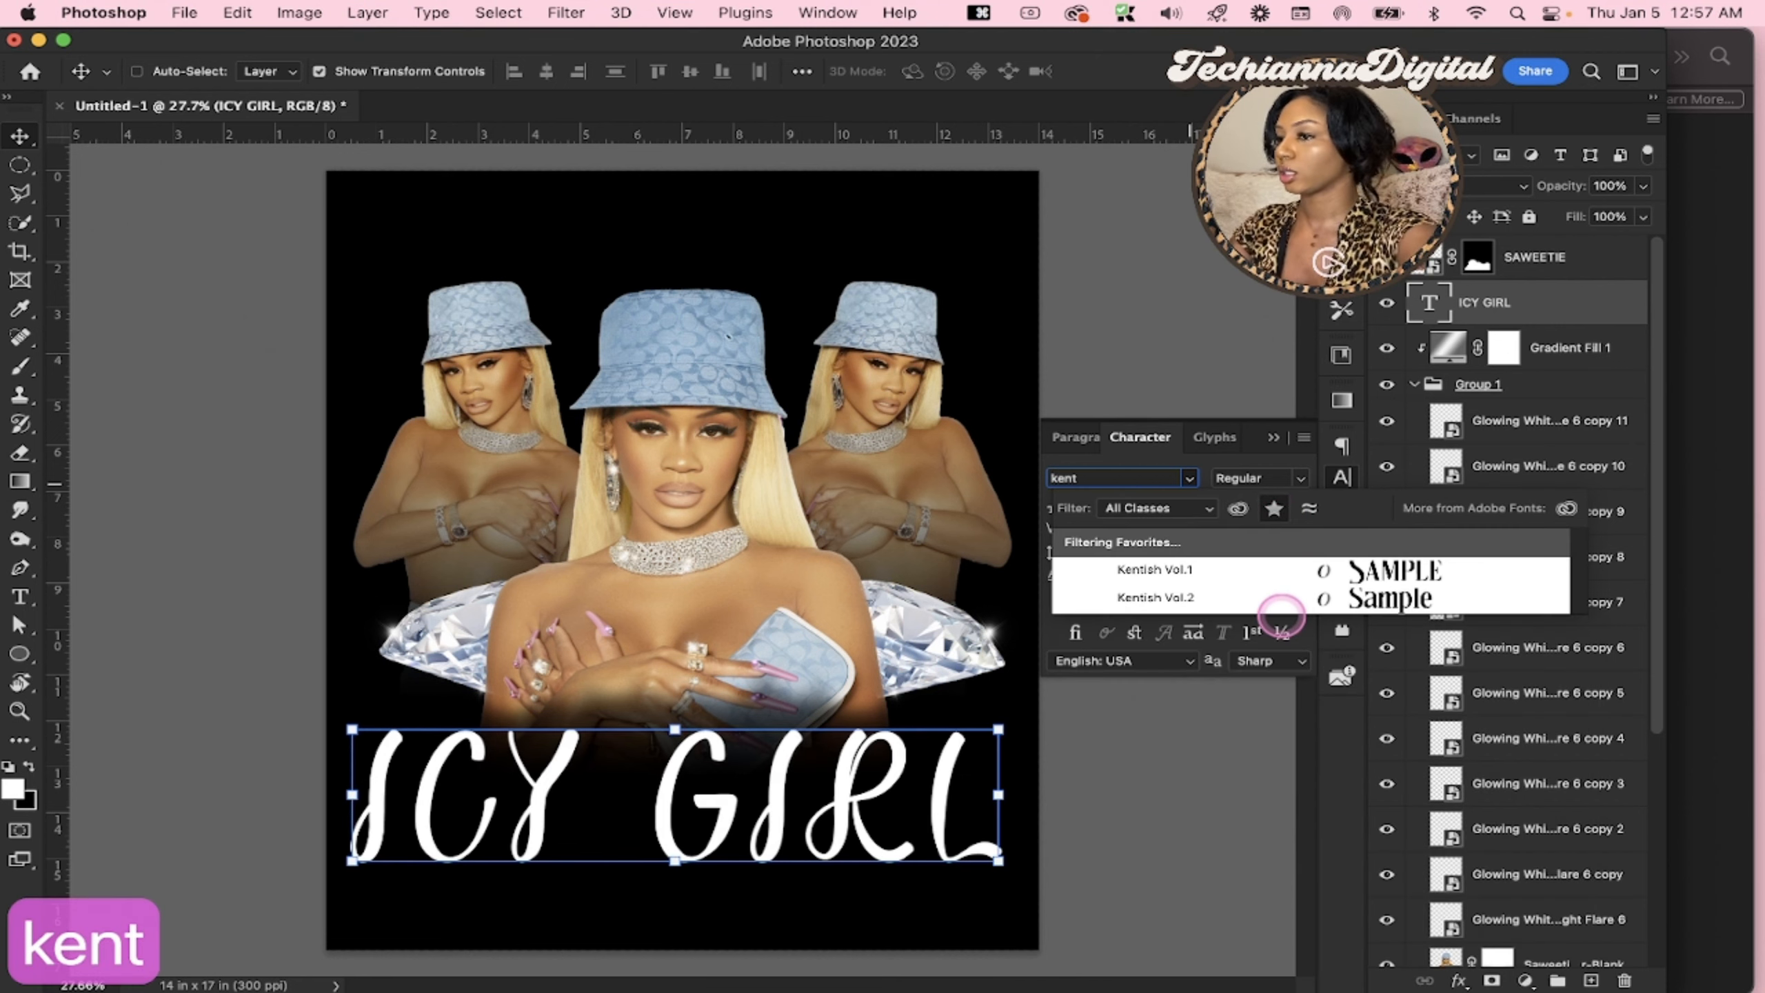
{"action": "left_click", "coordinate": [1281, 604]}
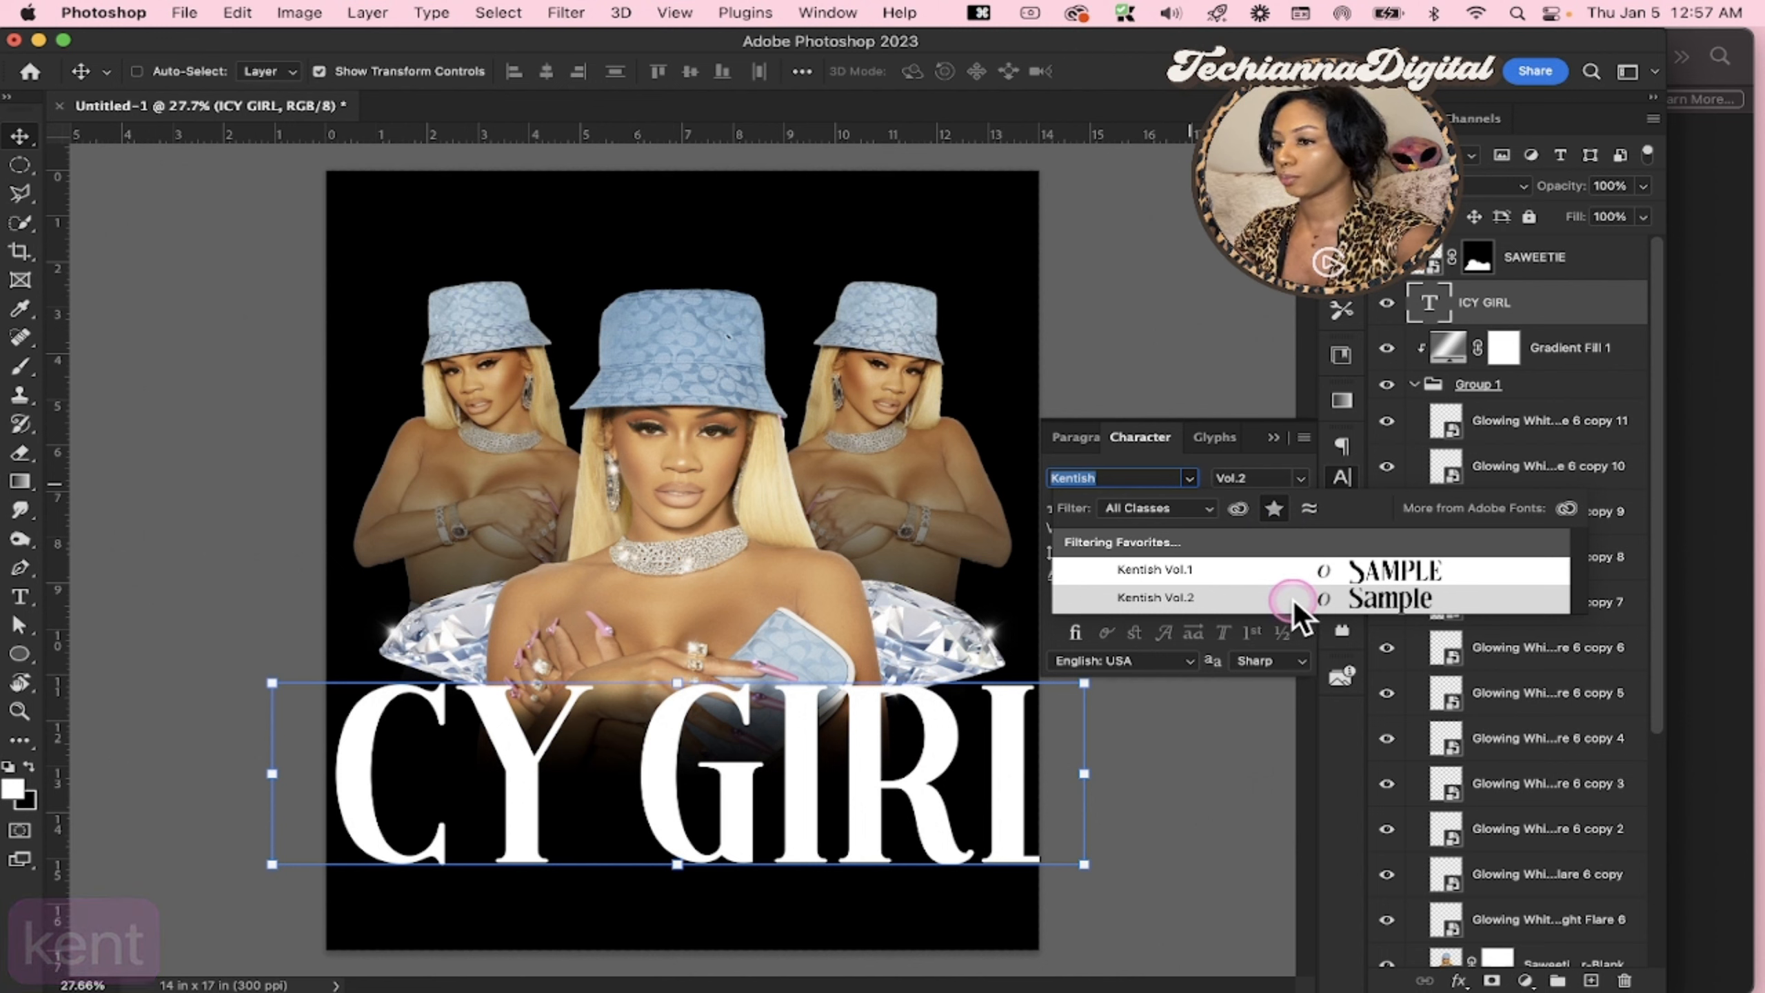
Scale the ICY GIRL text down to about 77% and place it inside the canvas just below the hands
{"action": "left_click", "coordinate": [676, 671]}
{"action": "left_click_drag", "start_coordinate": [676, 671], "coordinate": [682, 725]}
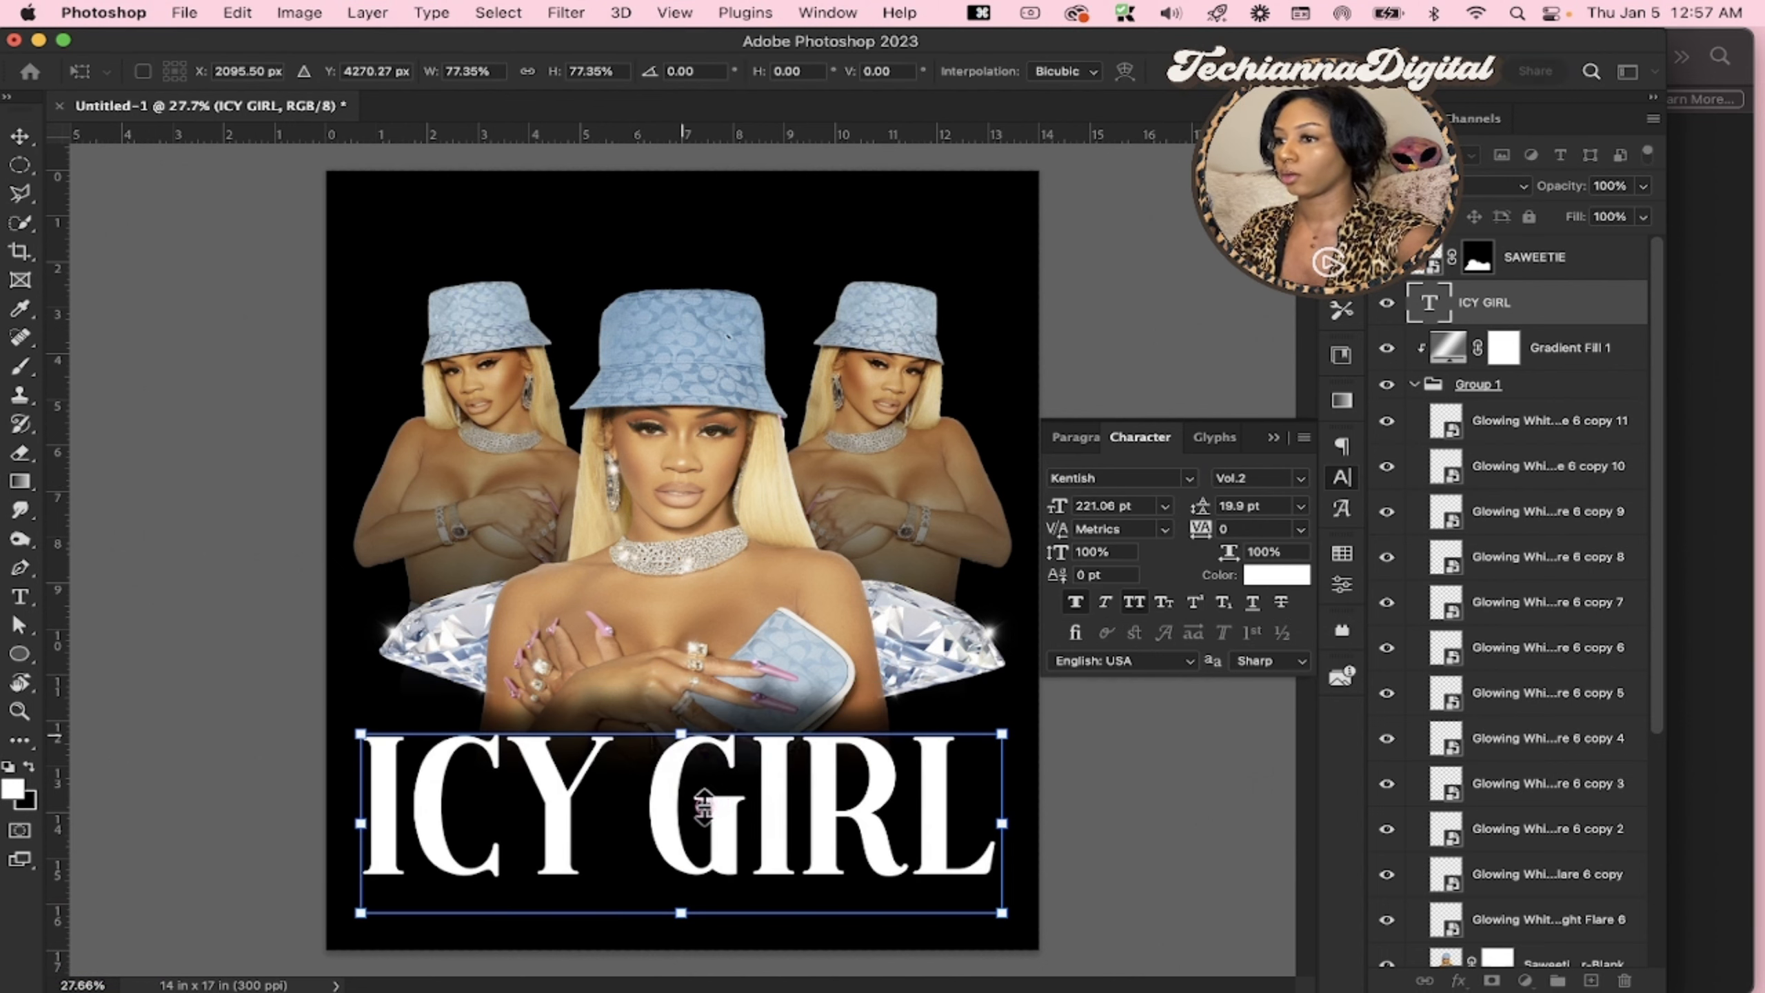
{"action": "left_click_drag", "start_coordinate": [703, 809], "coordinate": [706, 788]}
{"action": "key", "text": "Return"}
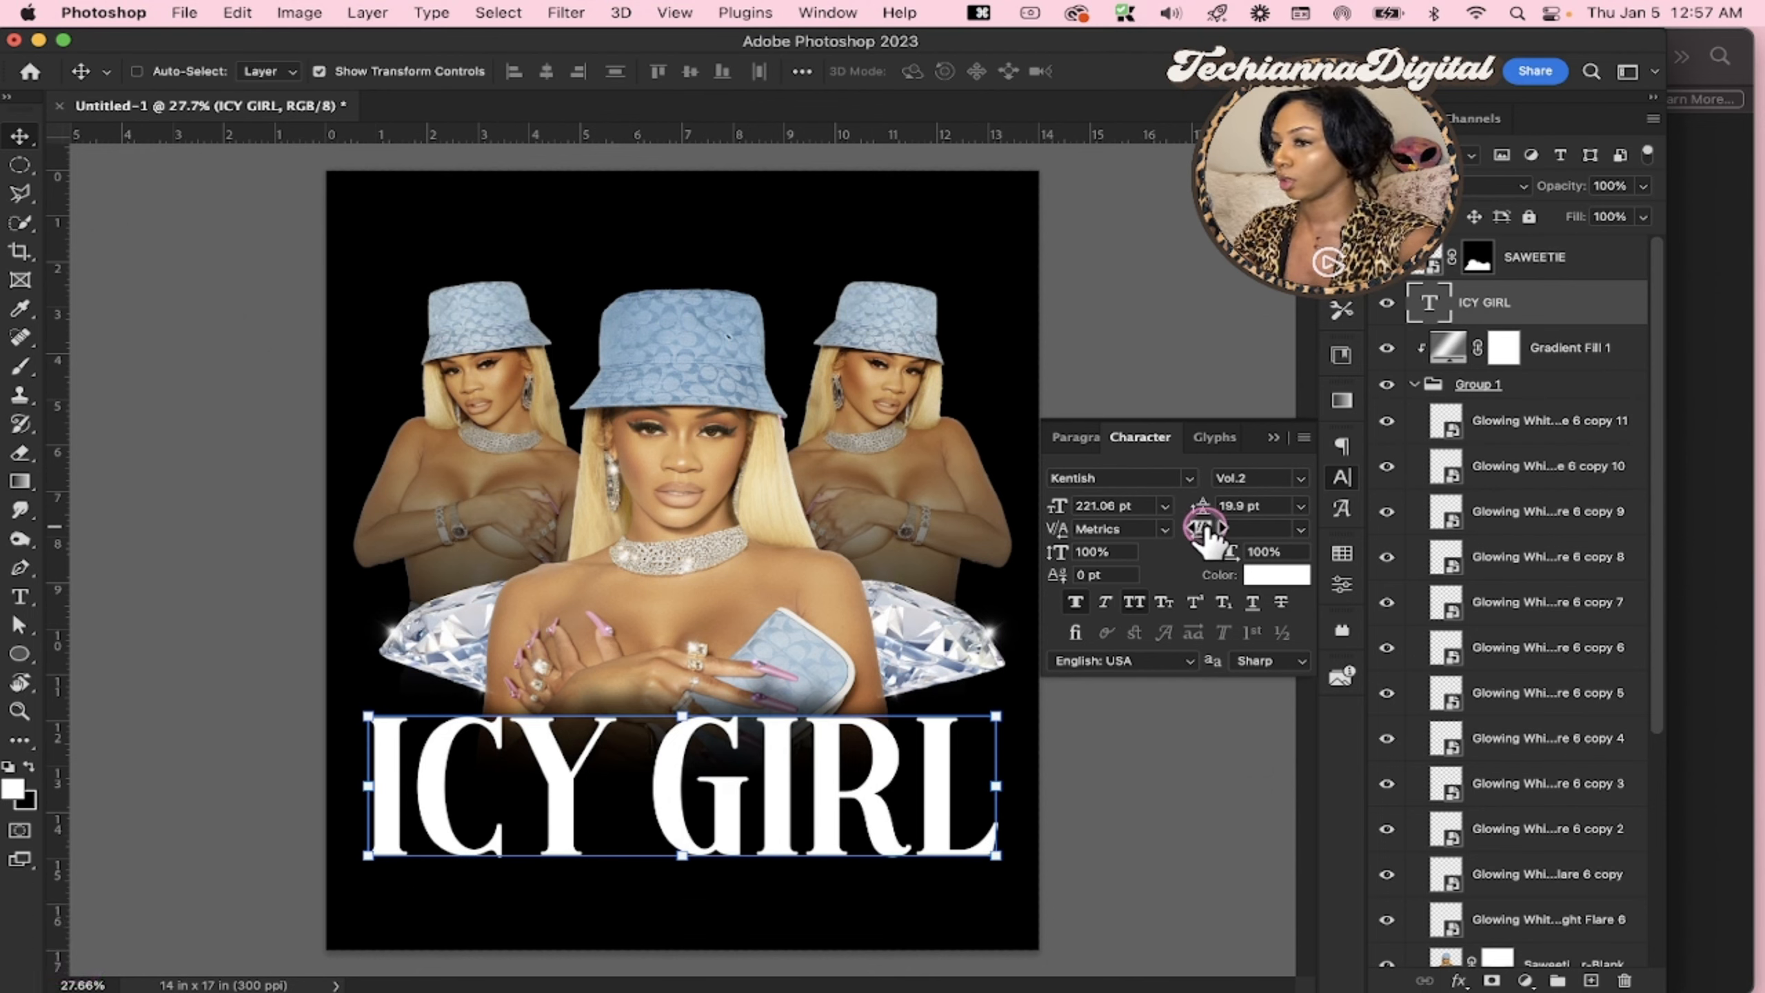
Set the ICY GIRL text's tracking to -20 and shift the text slightly to the right
{"action": "left_click_drag", "start_coordinate": [1206, 533], "coordinate": [1208, 539]}
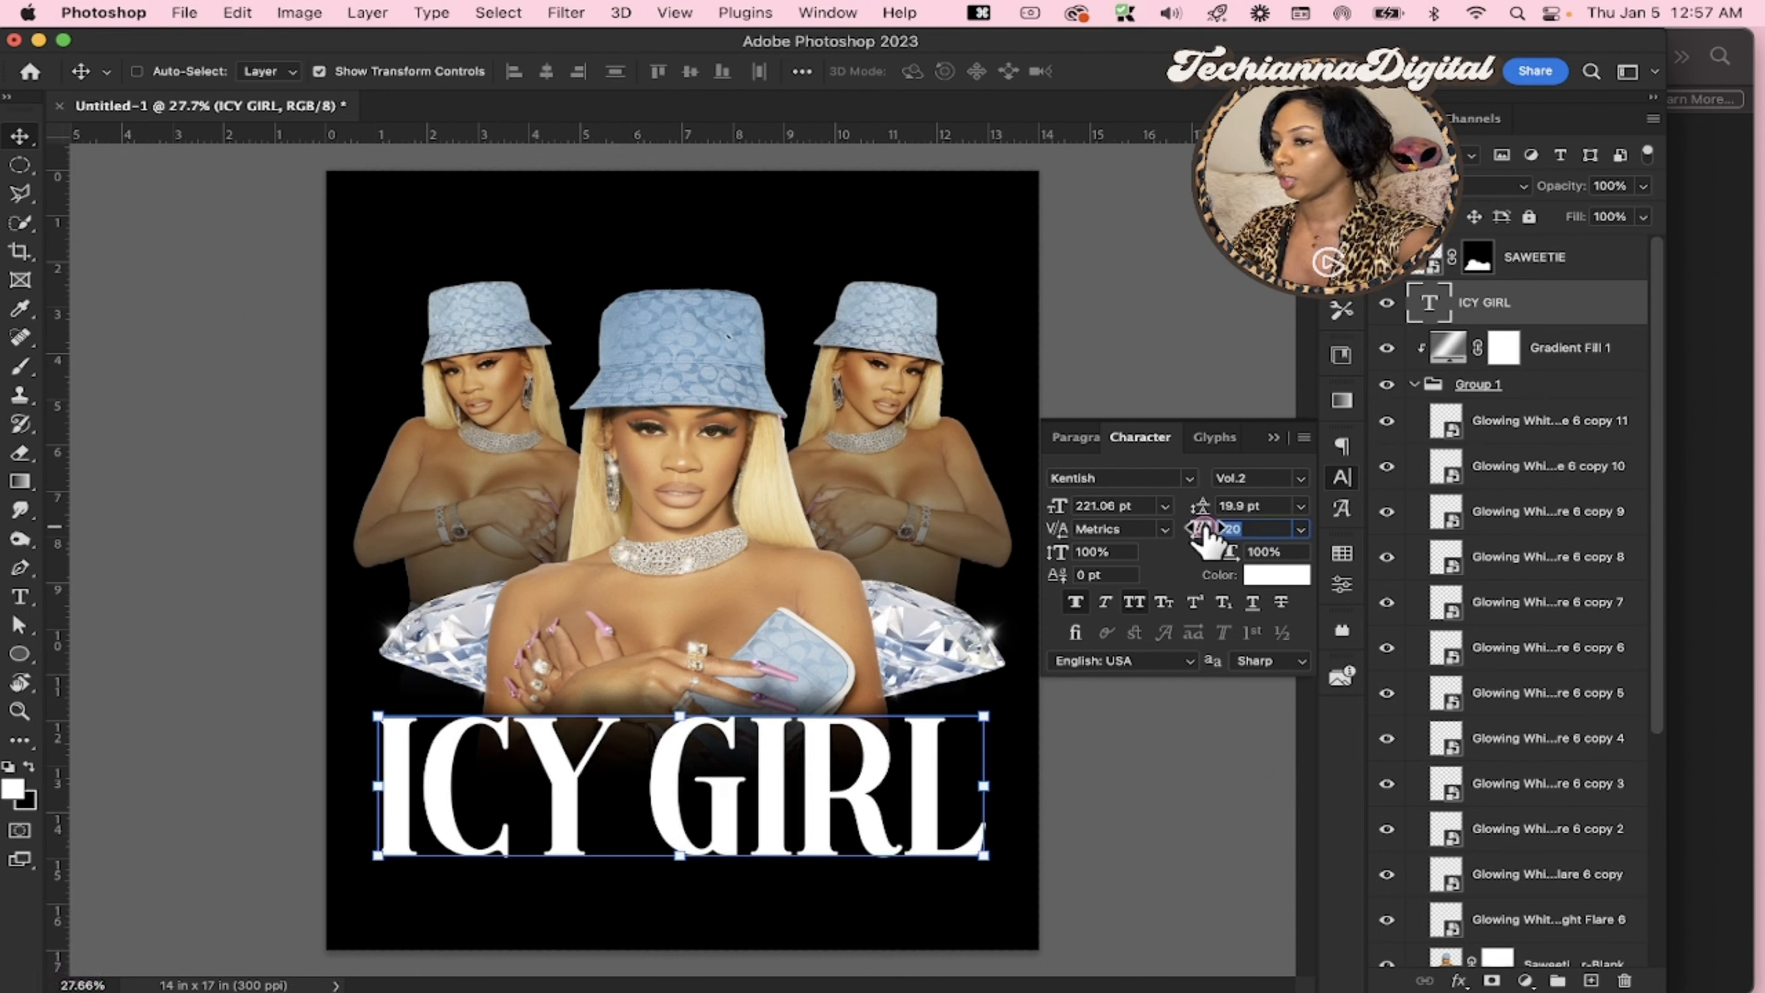
{"action": "key", "text": "Return"}
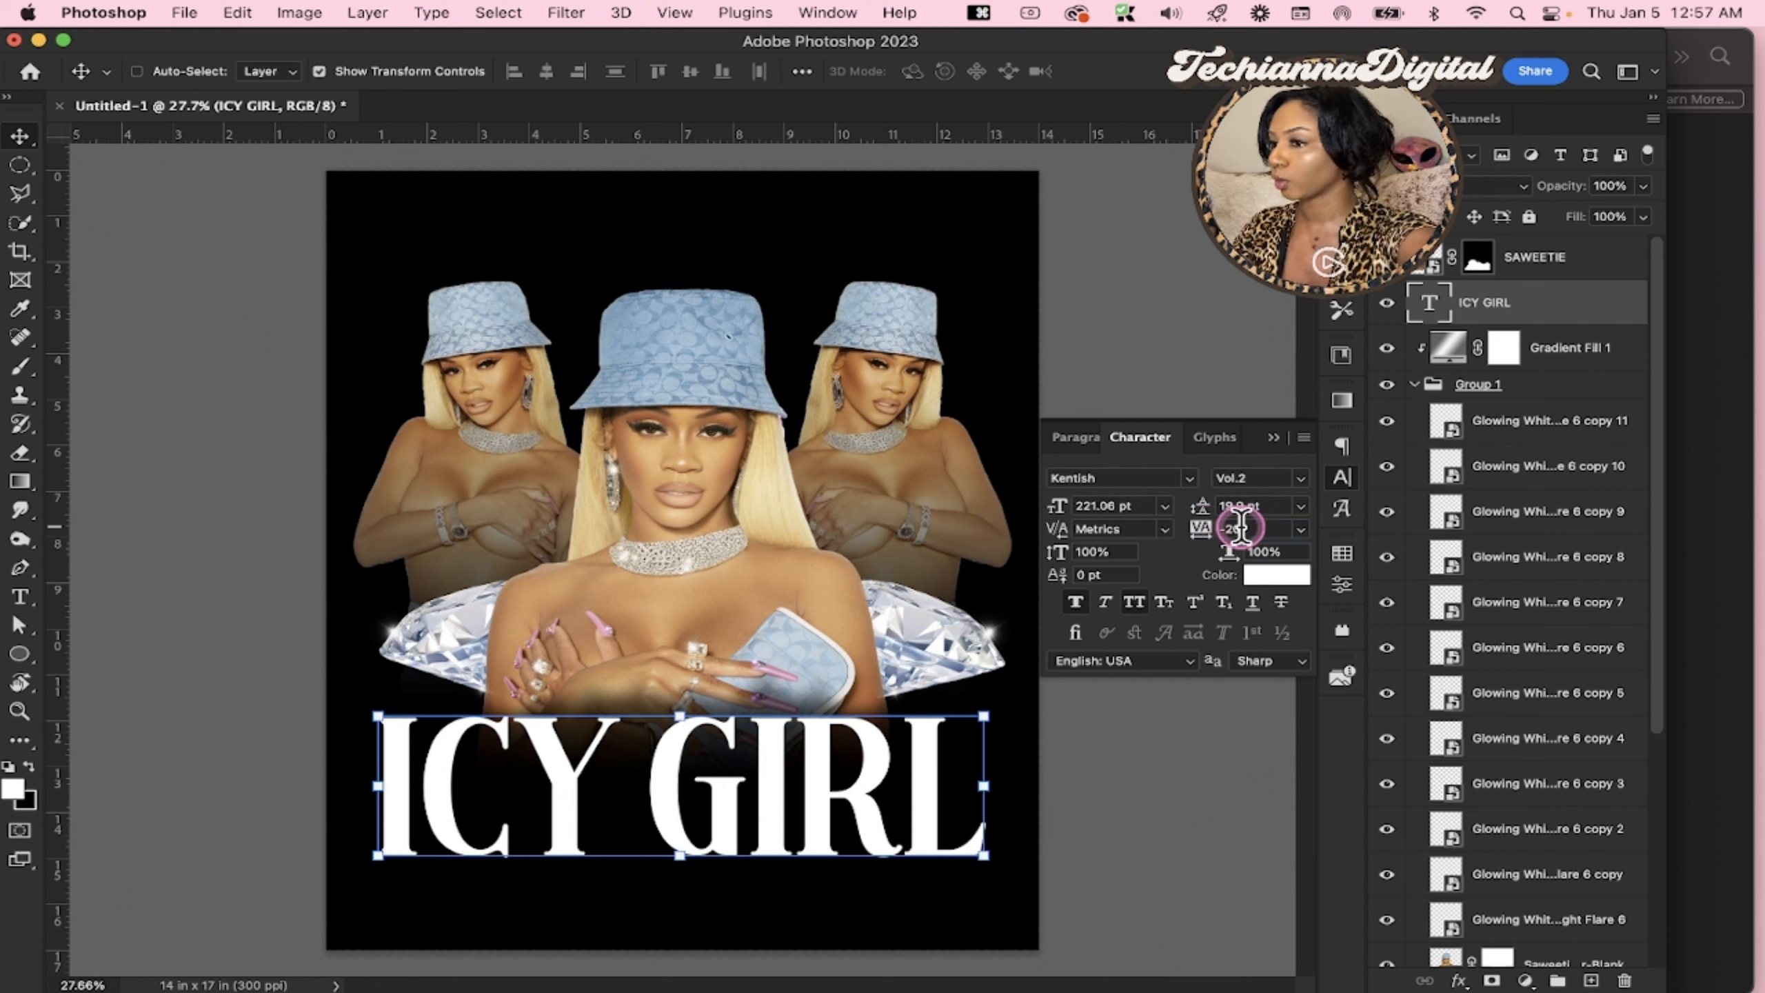
{"action": "left_click_drag", "start_coordinate": [866, 813], "coordinate": [881, 820]}
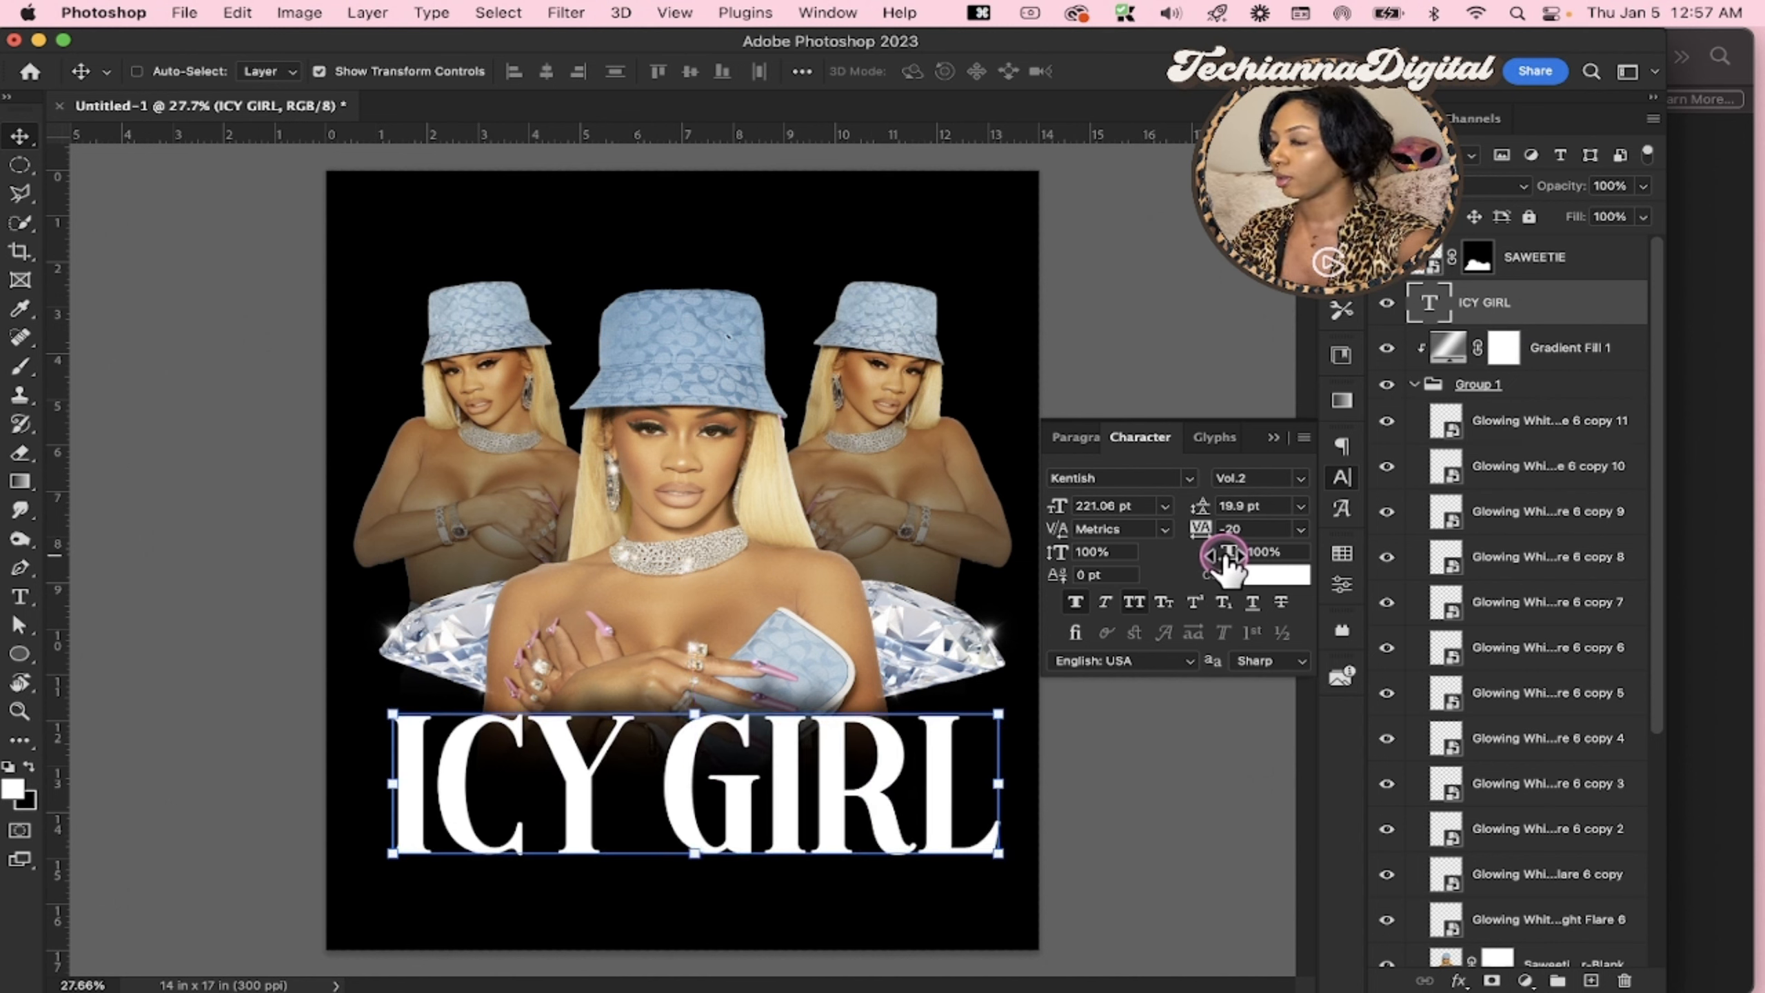
Set the ICY GIRL text's horizontal scale to 95% and move the text slightly down
{"action": "left_click_drag", "start_coordinate": [1224, 559], "coordinate": [1220, 554]}
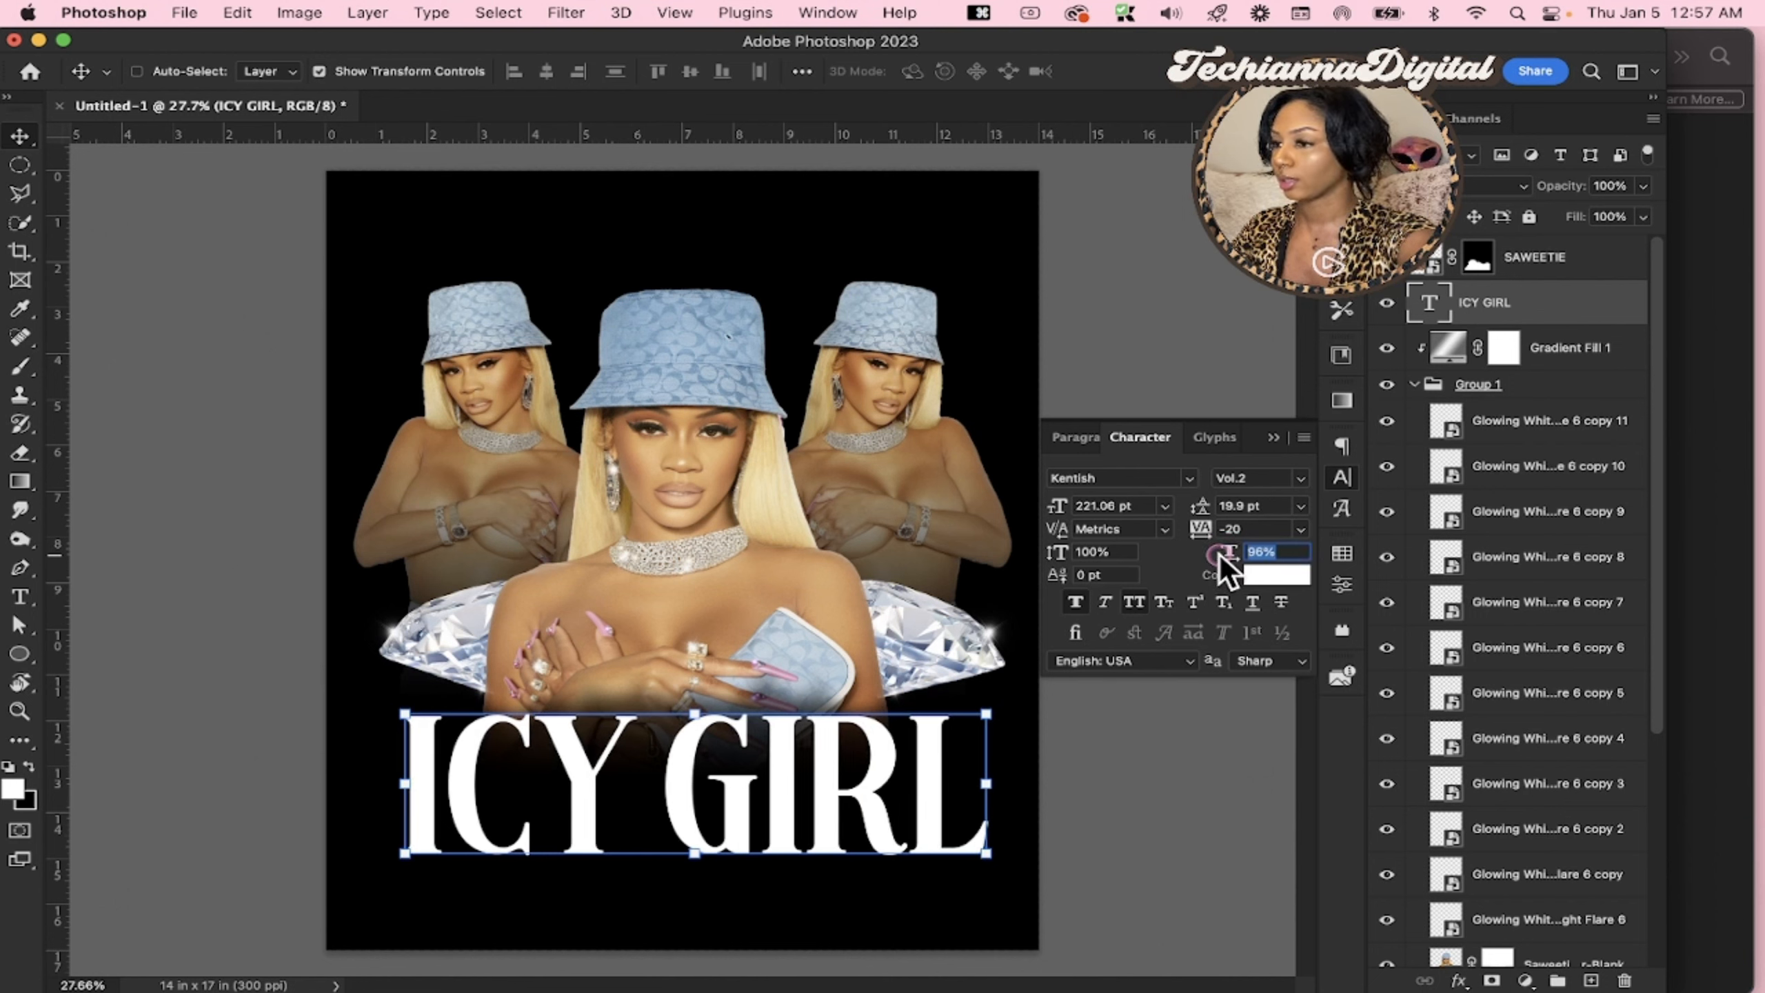
{"action": "key", "text": "Return"}
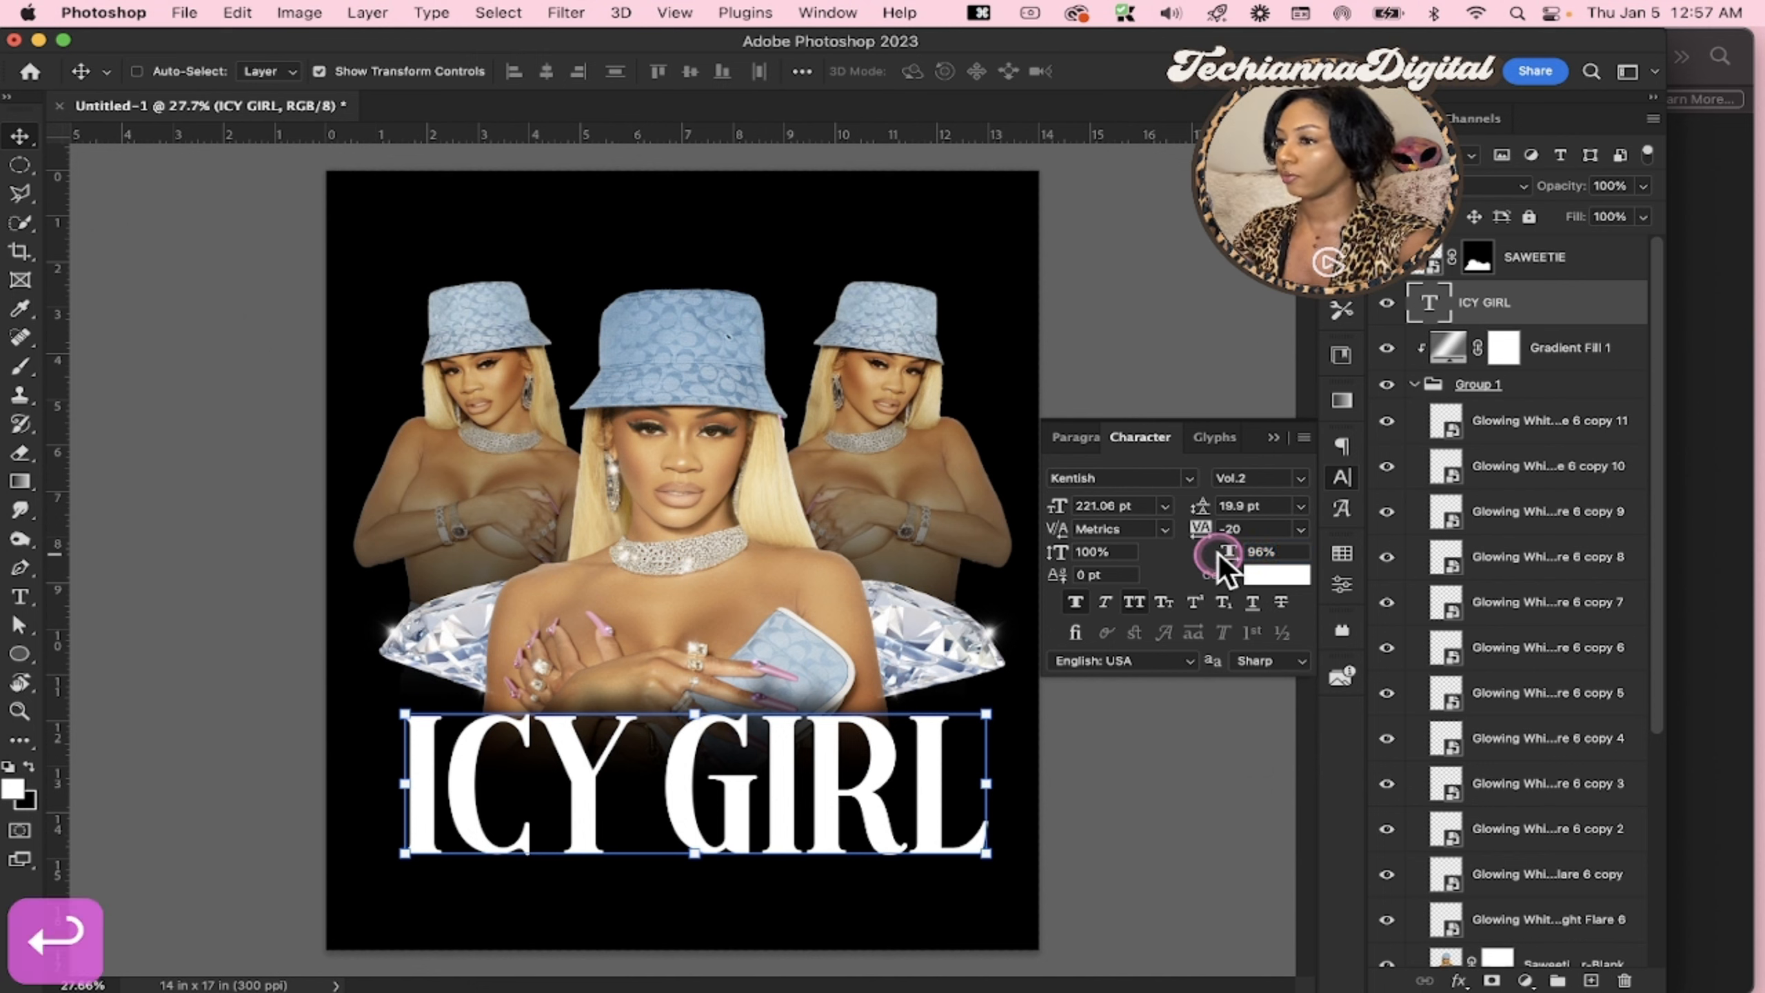
{"action": "left_click", "coordinate": [1271, 554]}
{"action": "type", "text": "95"}
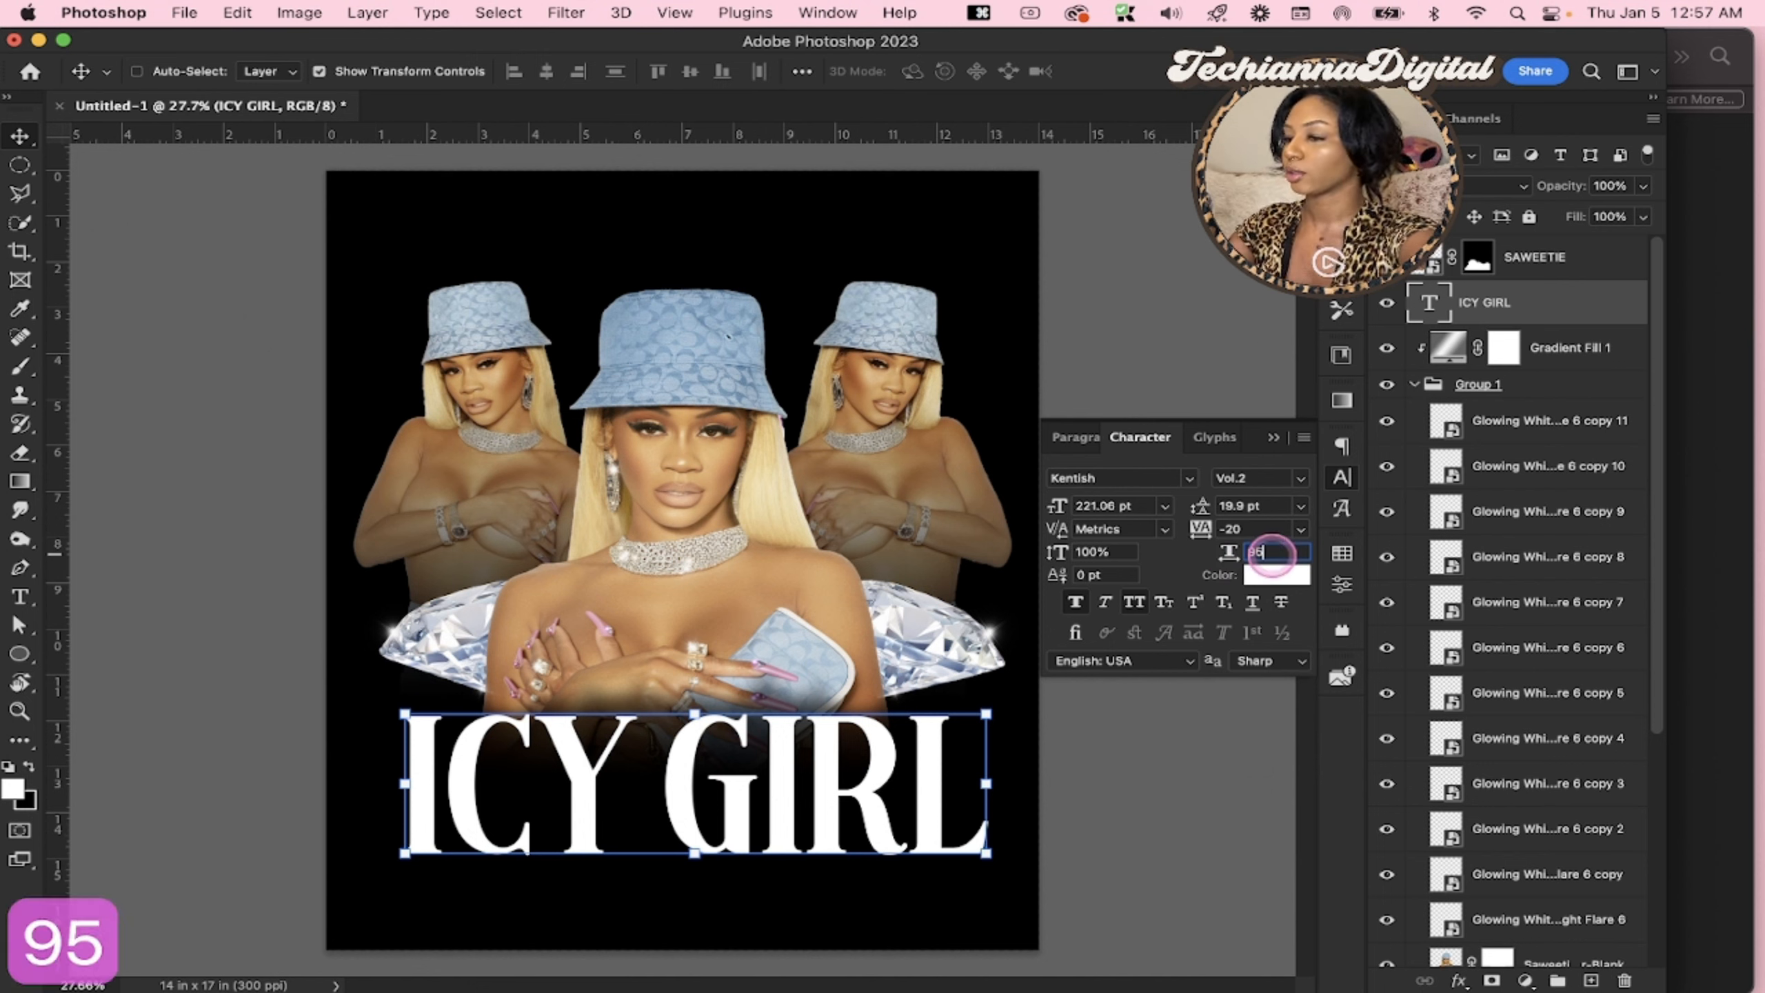
{"action": "key", "text": "Return"}
{"action": "left_click_drag", "start_coordinate": [822, 748], "coordinate": [821, 759]}
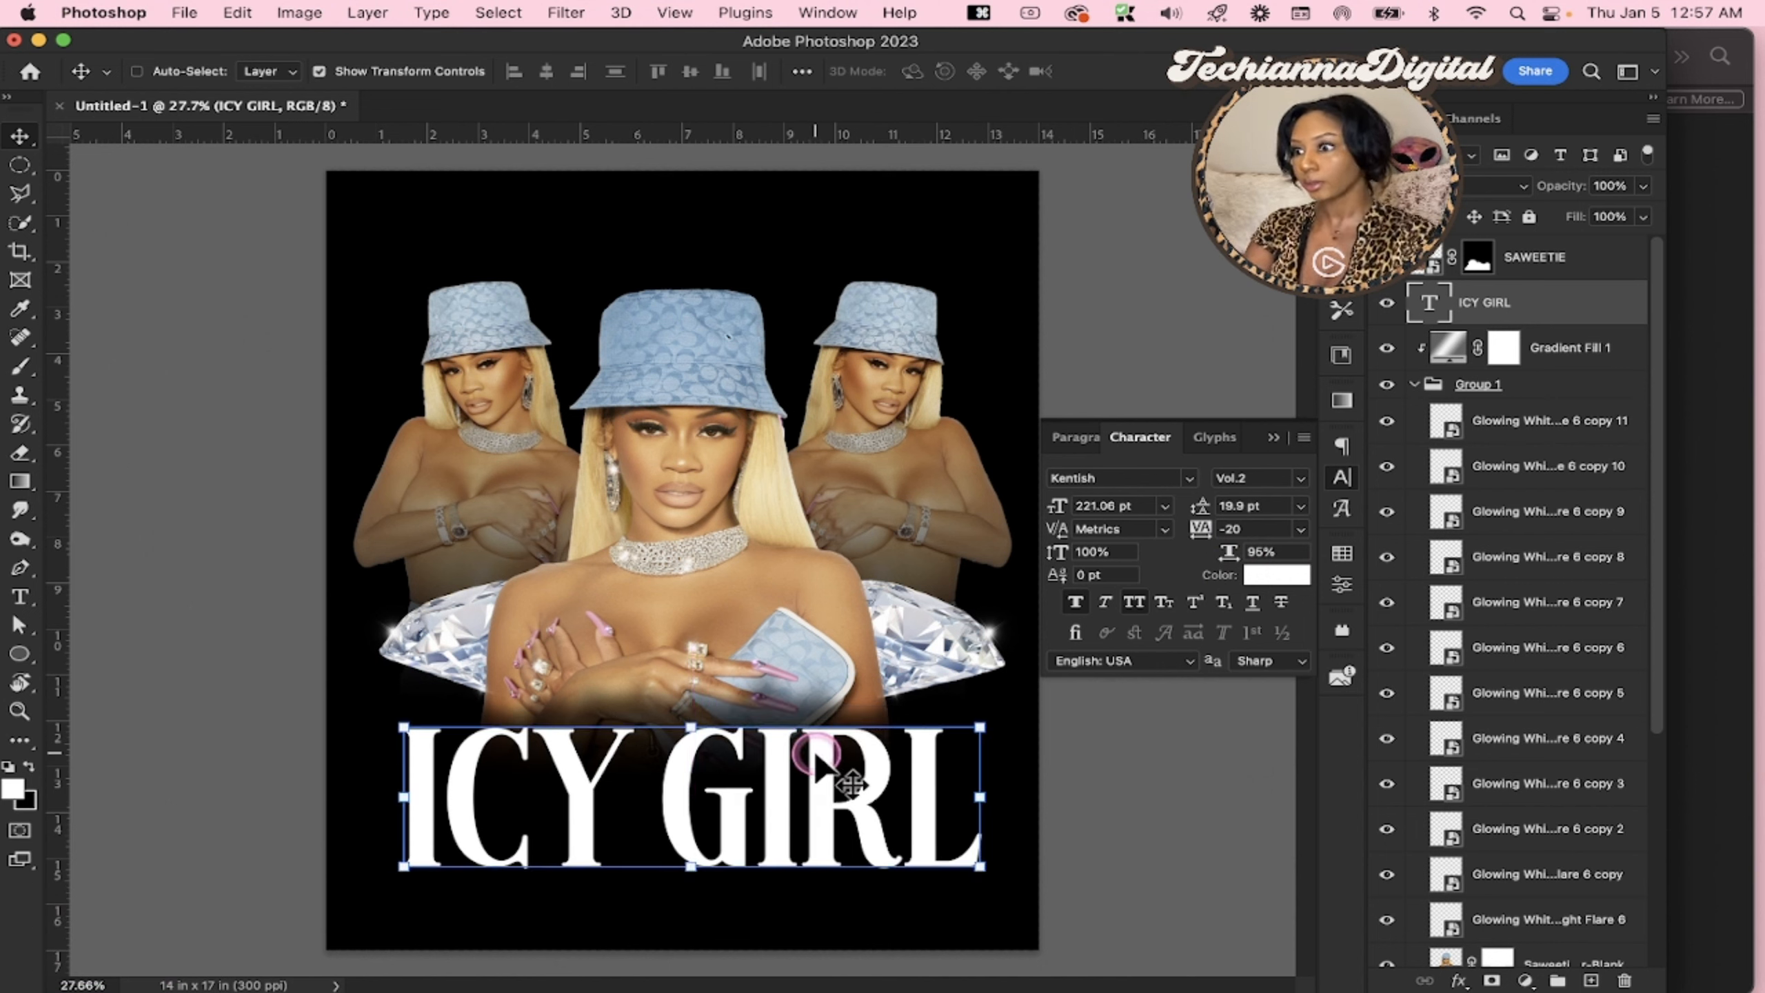
{"action": "left_click", "coordinate": [821, 784]}
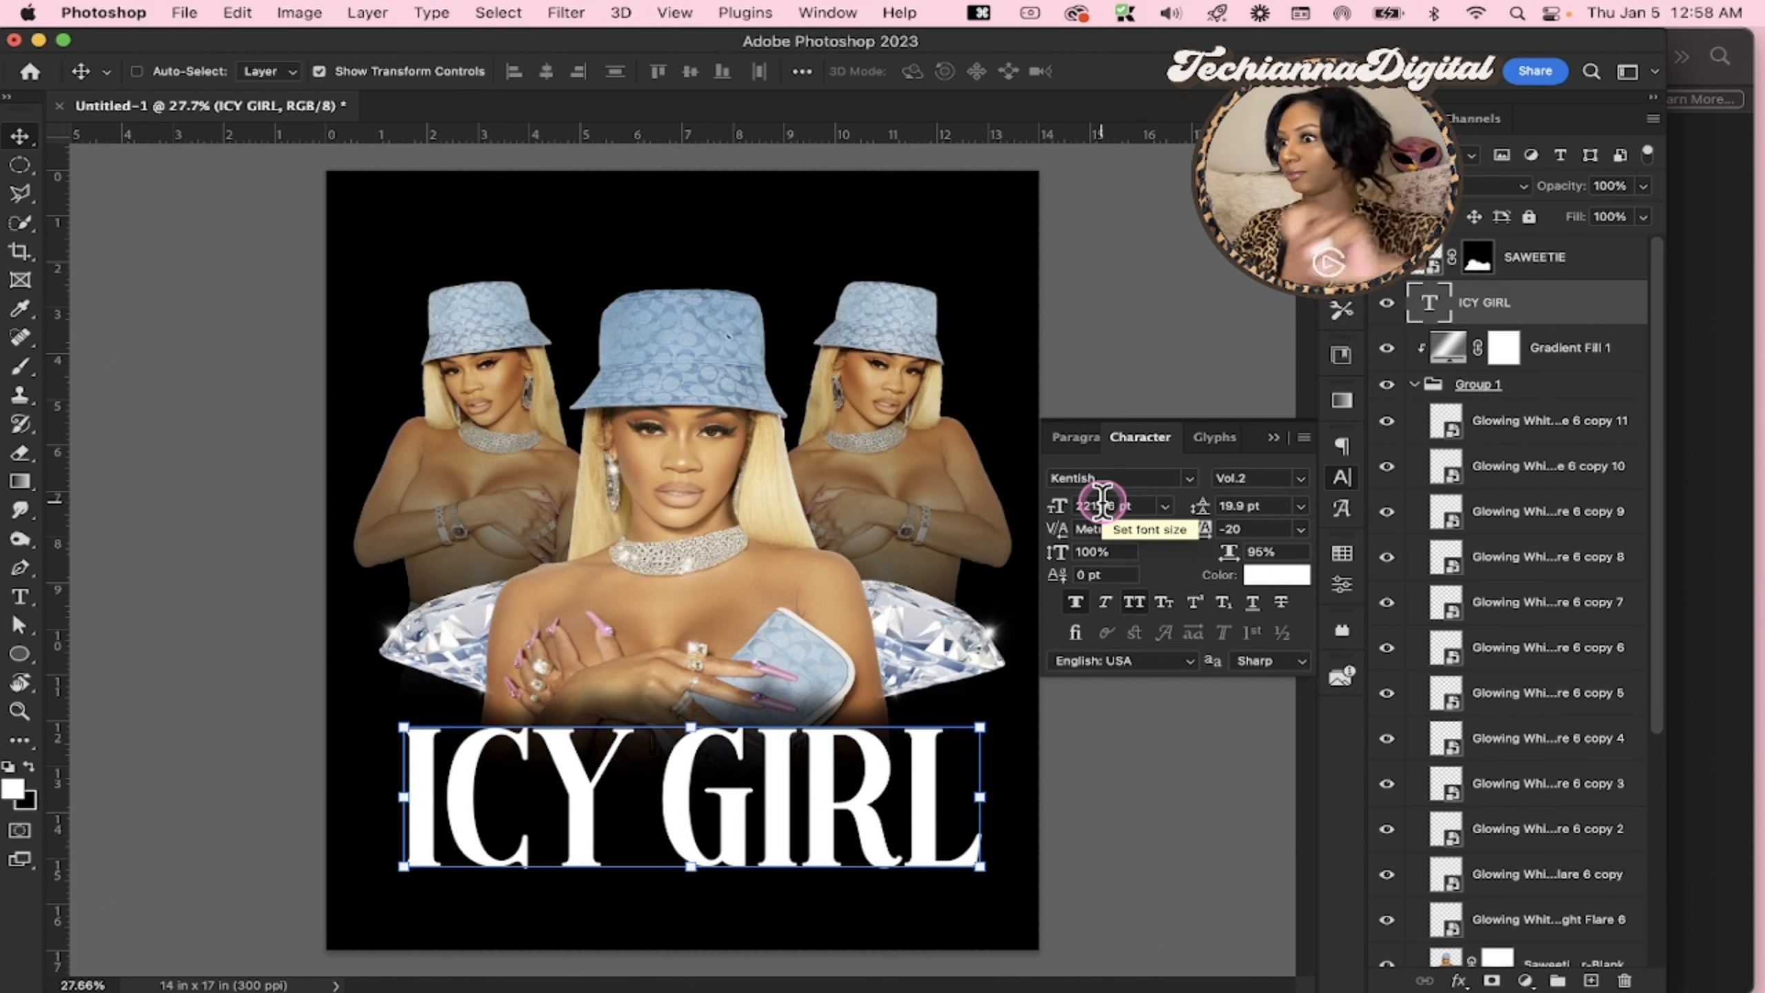
{"action": "left_click", "coordinate": [819, 814]}
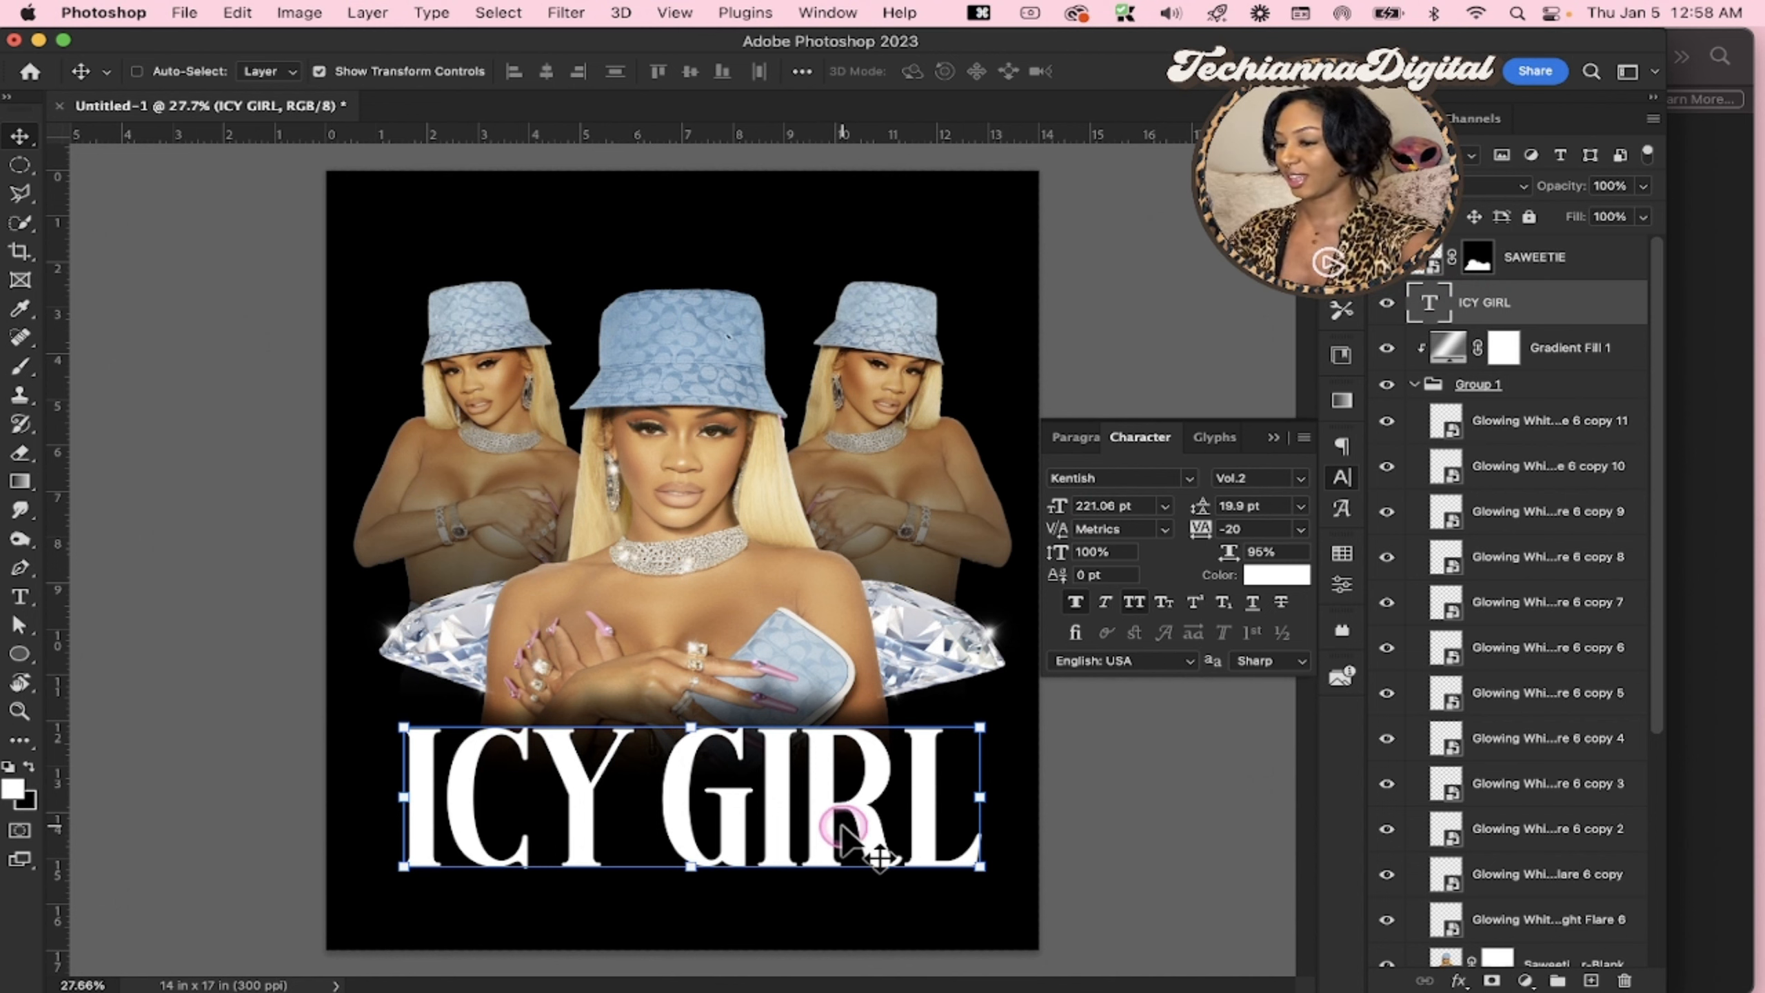
Collapse Group 1, then show and select the Saweetie text layer above the background
{"action": "key", "text": "super"}
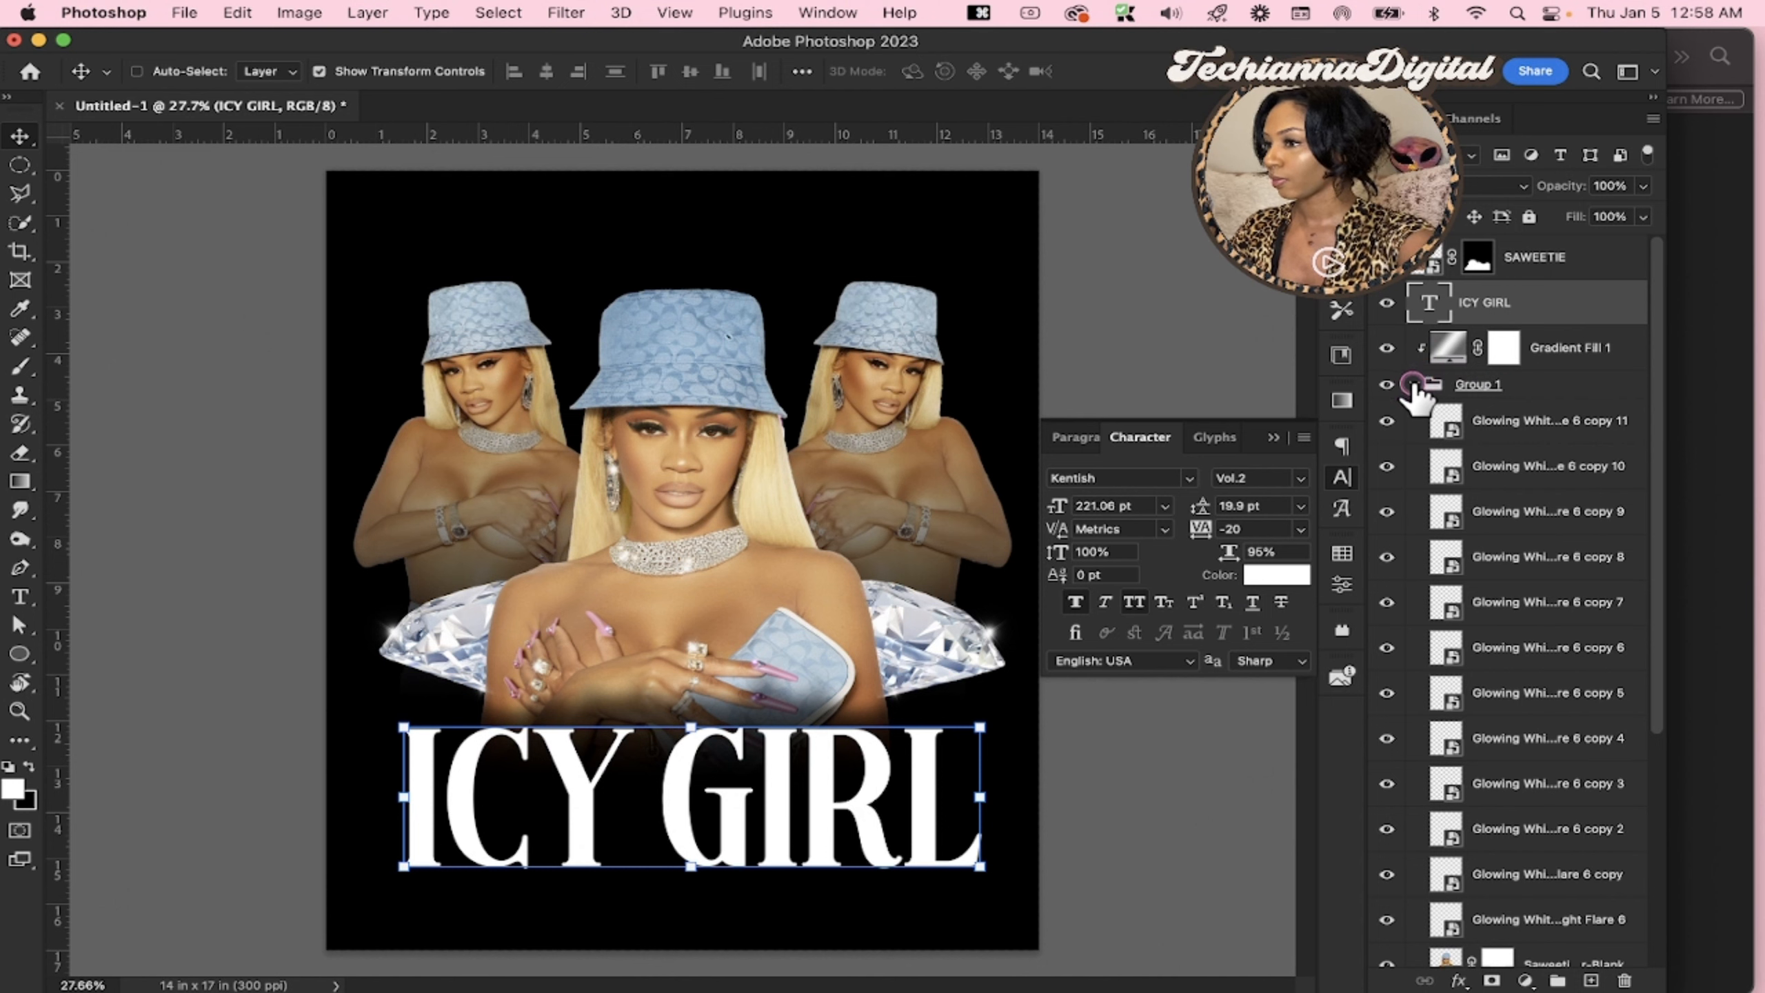
{"action": "left_click", "coordinate": [1414, 386]}
{"action": "left_click", "coordinate": [1386, 420]}
{"action": "left_click", "coordinate": [1463, 433]}
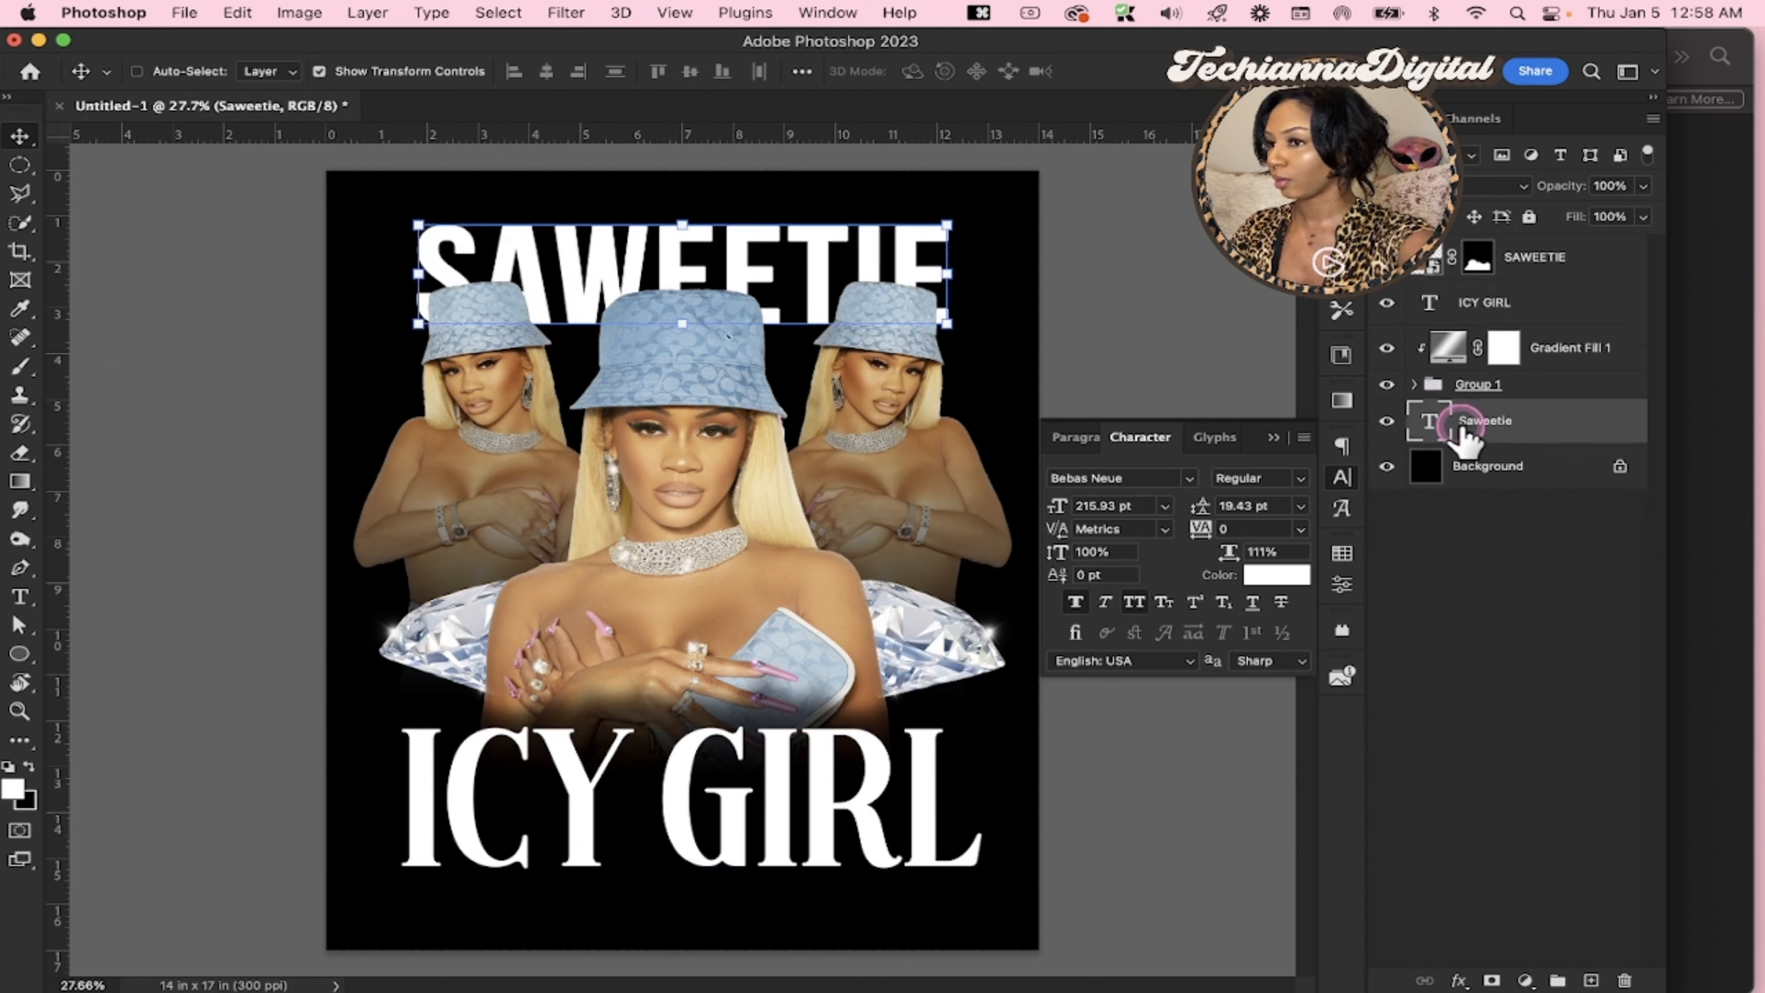
Set the Saweetie text's font to Kentish Vol.2, scale it down to about 158 pt and reposition it above the bucket hats
{"action": "left_click_drag", "start_coordinate": [767, 274], "coordinate": [778, 259]}
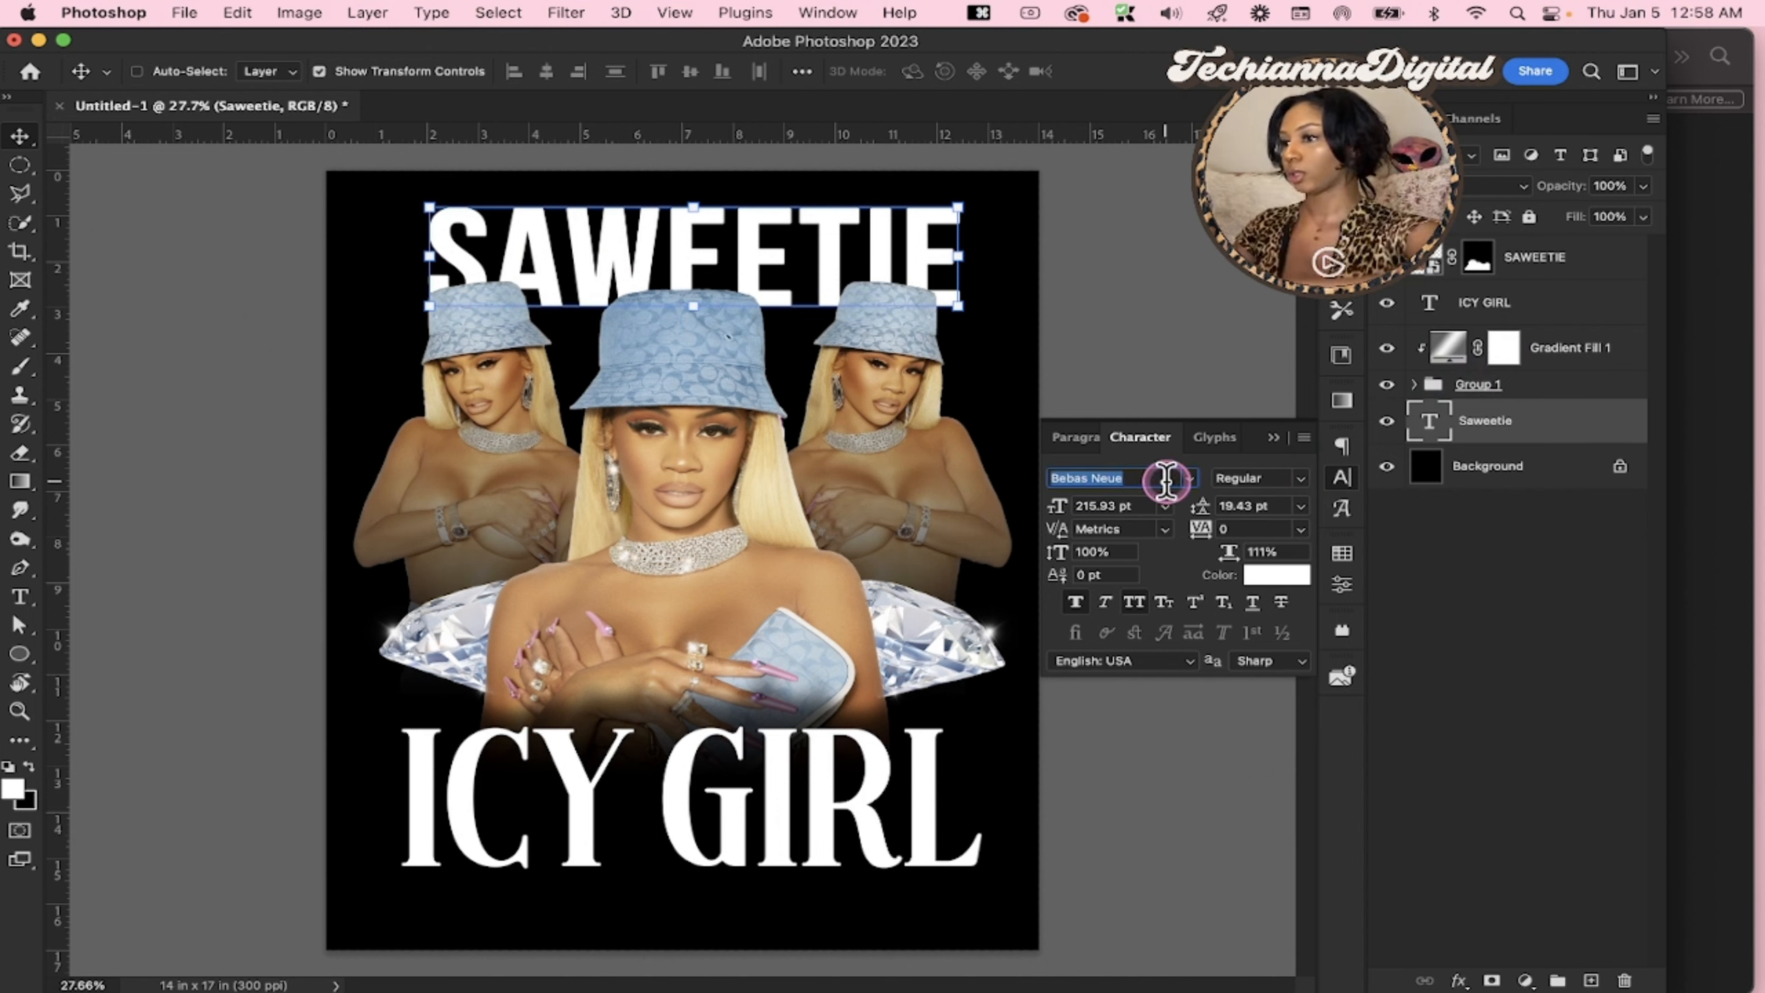
{"action": "type", "text": "kent"}
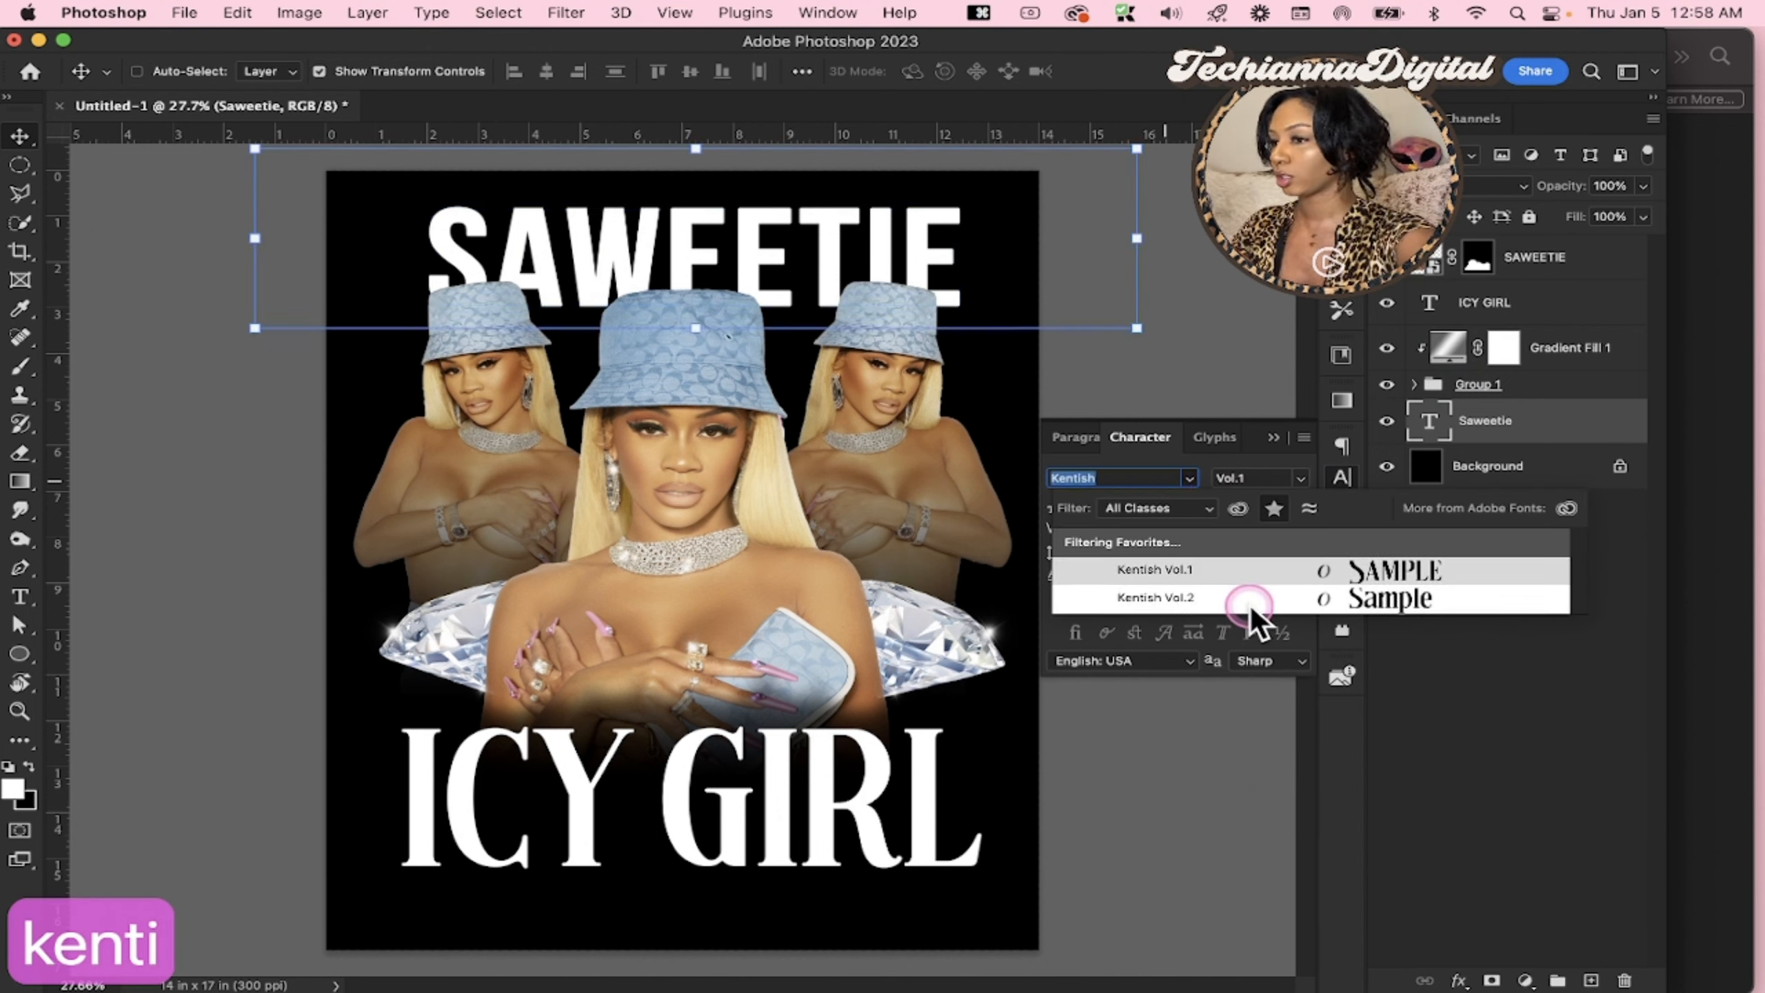
{"action": "left_click", "coordinate": [1251, 598]}
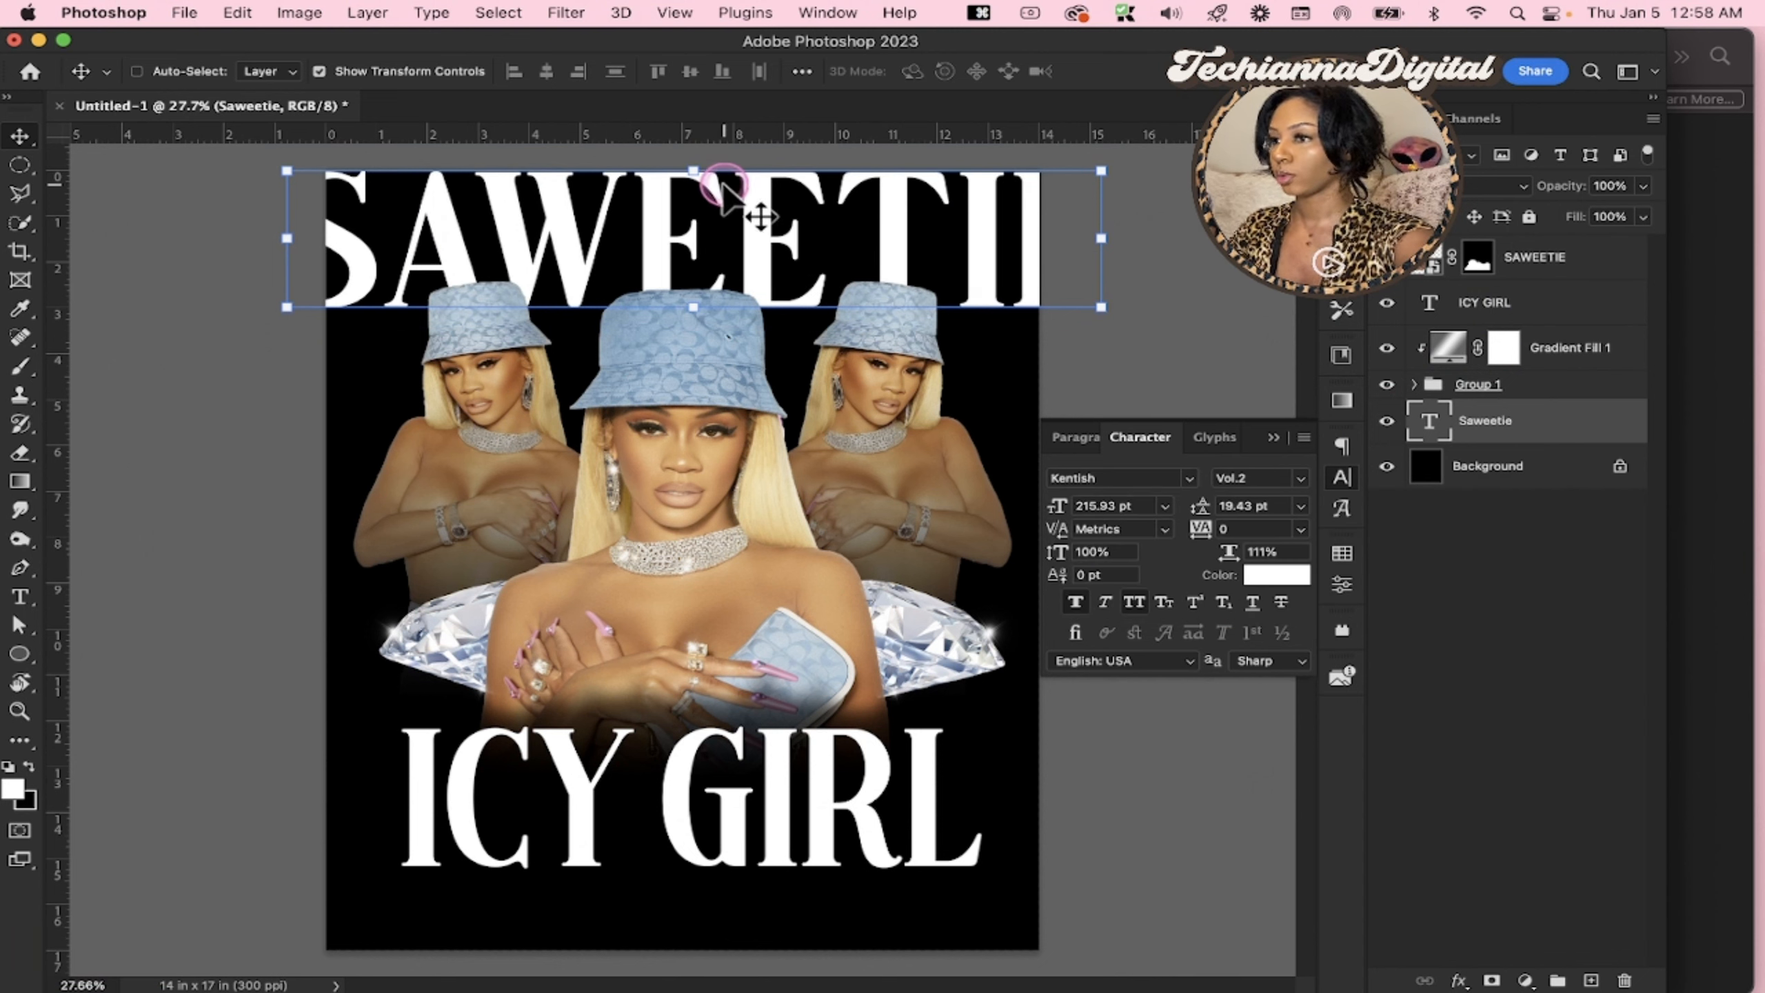
{"action": "left_click_drag", "start_coordinate": [679, 170], "coordinate": [679, 215]}
{"action": "key", "text": "Return"}
{"action": "mouse_move", "coordinate": [746, 278]}
{"action": "left_mouse_down"}
{"action": "mouse_move", "coordinate": [771, 284]}
{"action": "mouse_move", "coordinate": [754, 270]}
{"action": "left_mouse_up"}
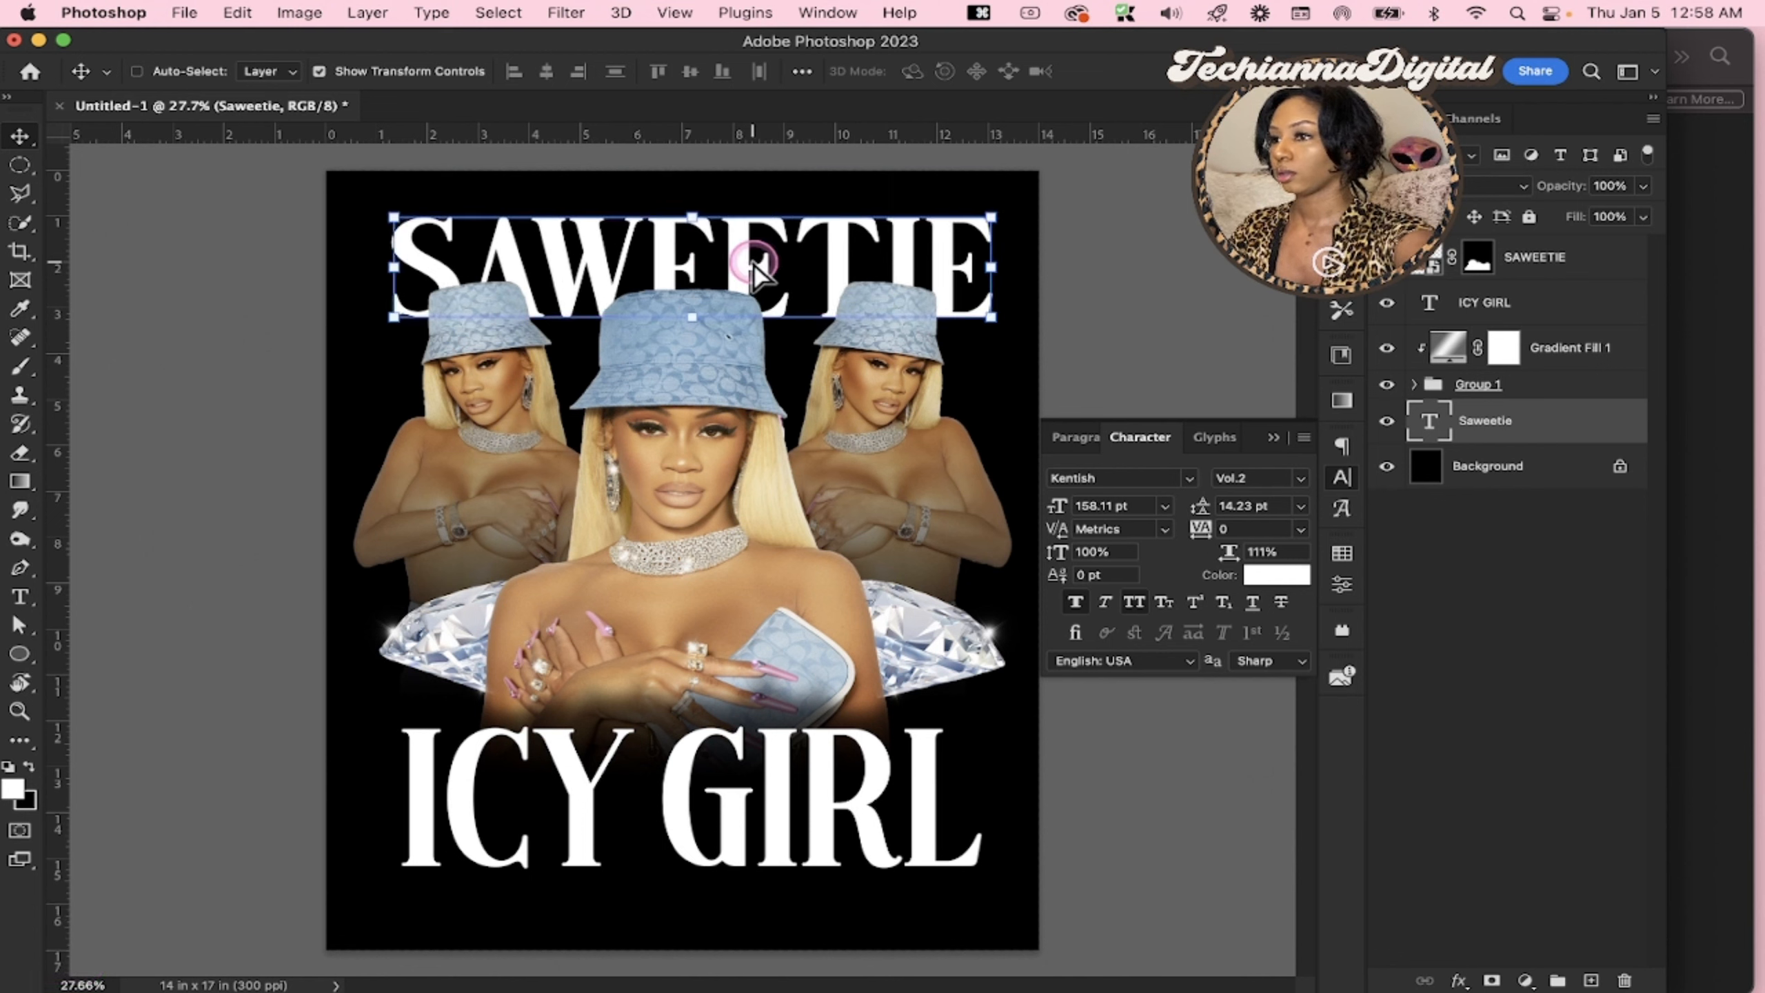
Turn off all caps for the Saweetie text and set its font to Blacksword Regular
{"action": "left_click", "coordinate": [1164, 482]}
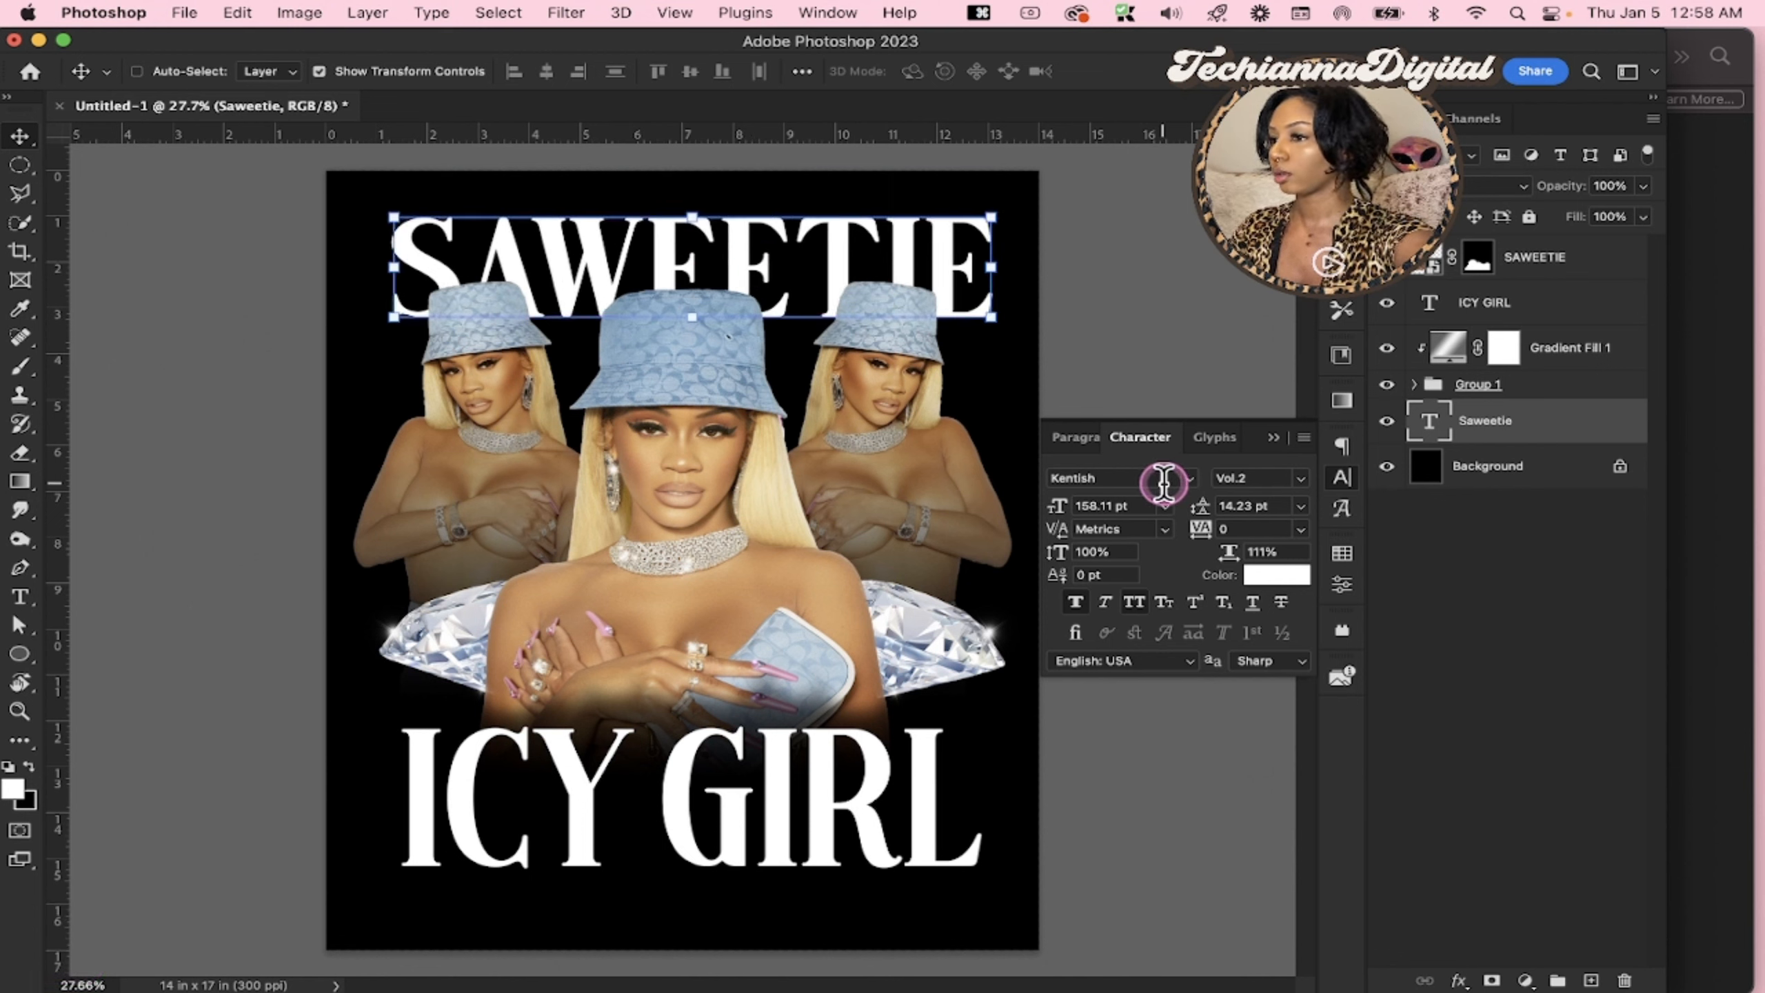
{"action": "left_click", "coordinate": [1139, 601]}
{"action": "left_click", "coordinate": [1195, 485]}
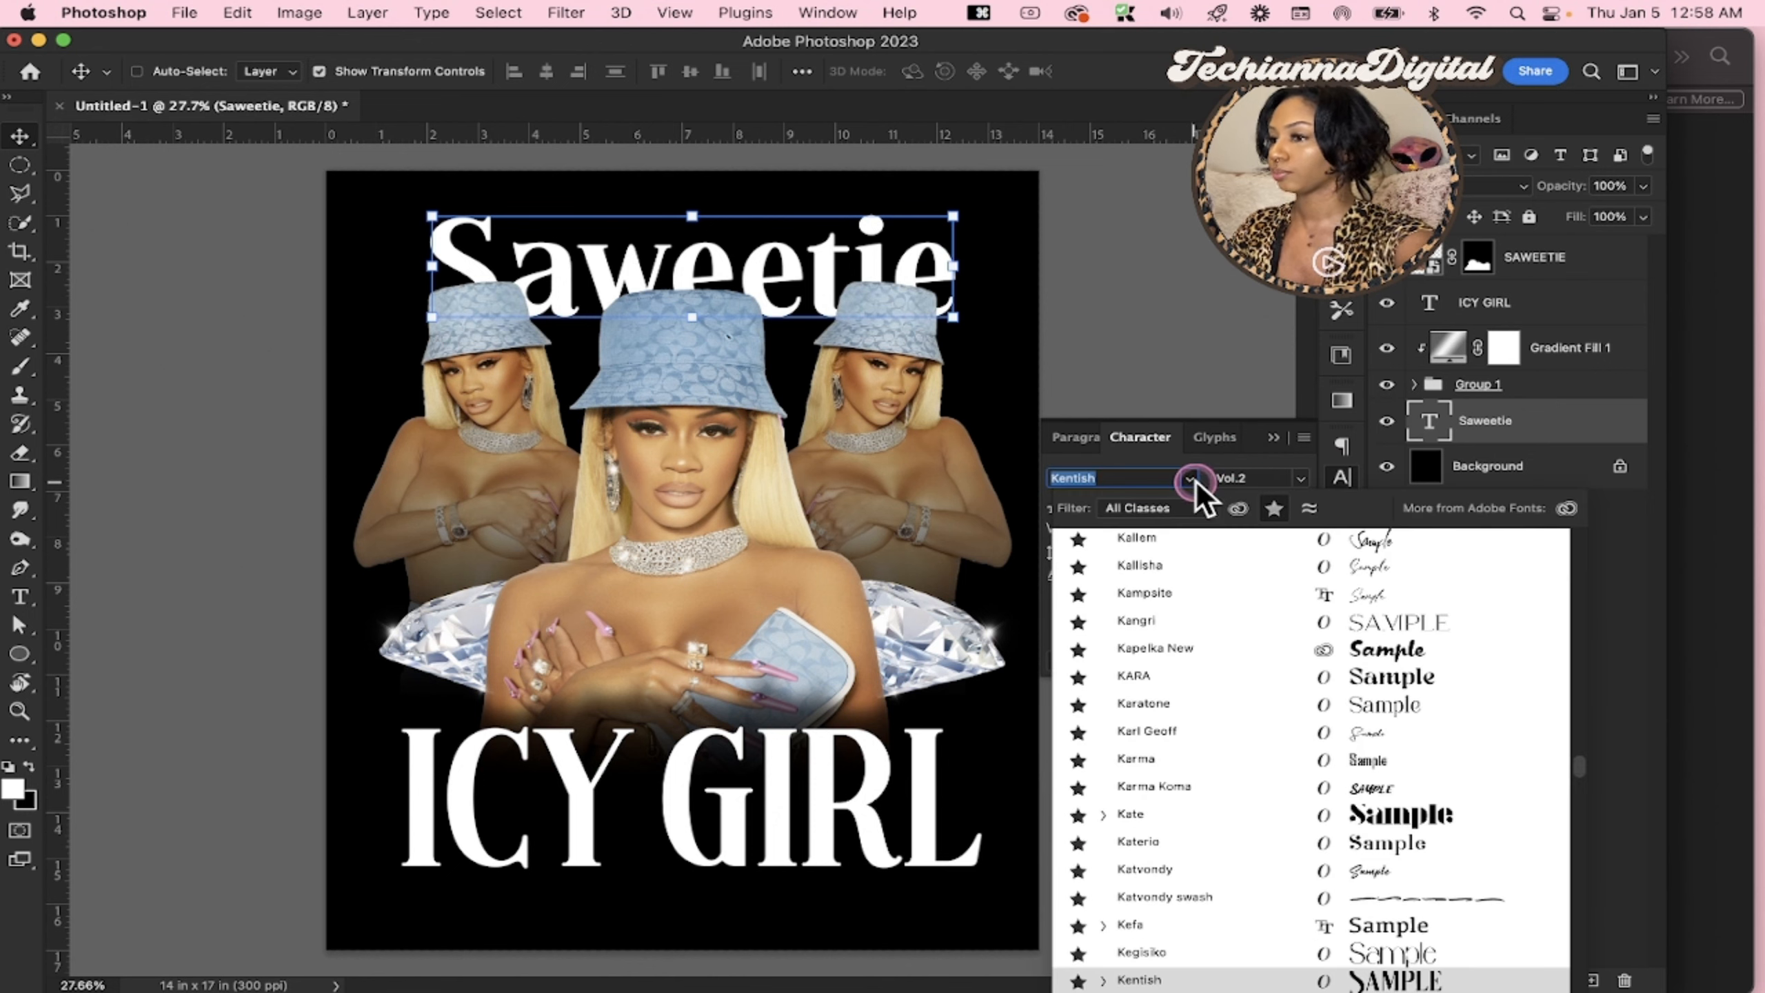
{"action": "type", "text": "black"}
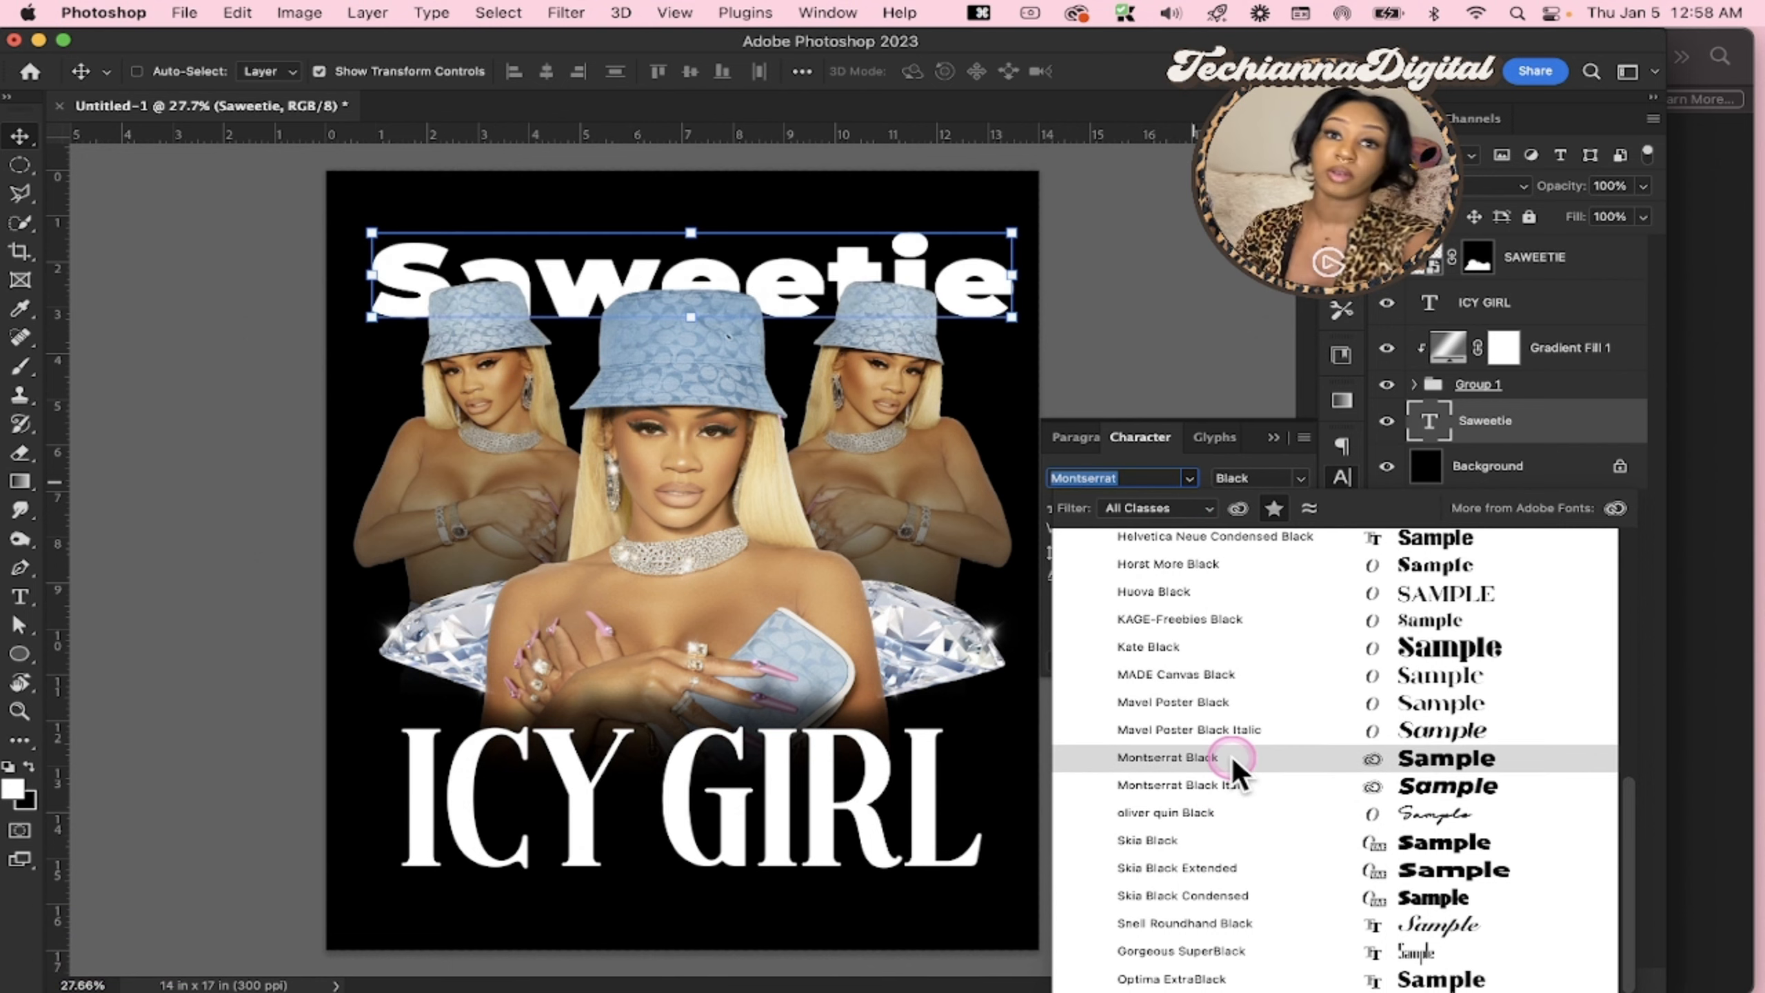
{"action": "scroll", "coordinate": [1241, 660], "scroll_direction": "up", "scroll_amount": 8}
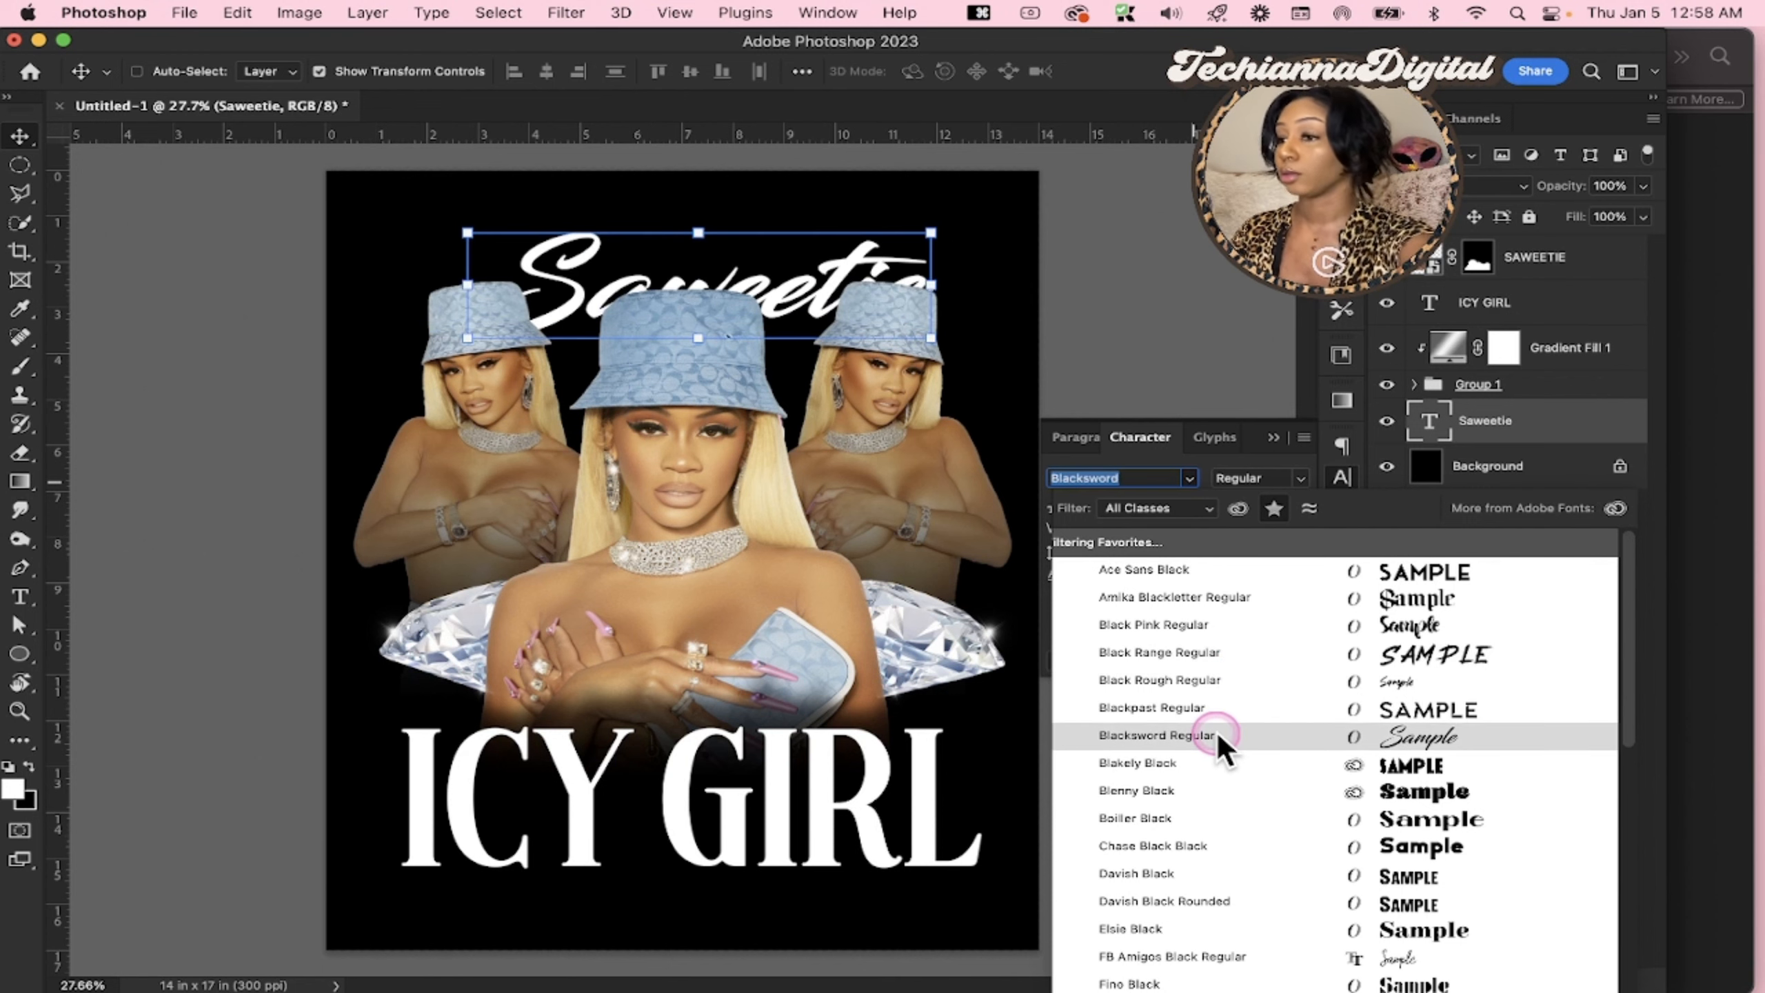
{"action": "left_click", "coordinate": [1216, 732]}
Scale the Saweetie text up to about 120%, tilt it about -4.8° and place it behind the tops of the hats
{"action": "left_click_drag", "start_coordinate": [758, 275], "coordinate": [717, 235]}
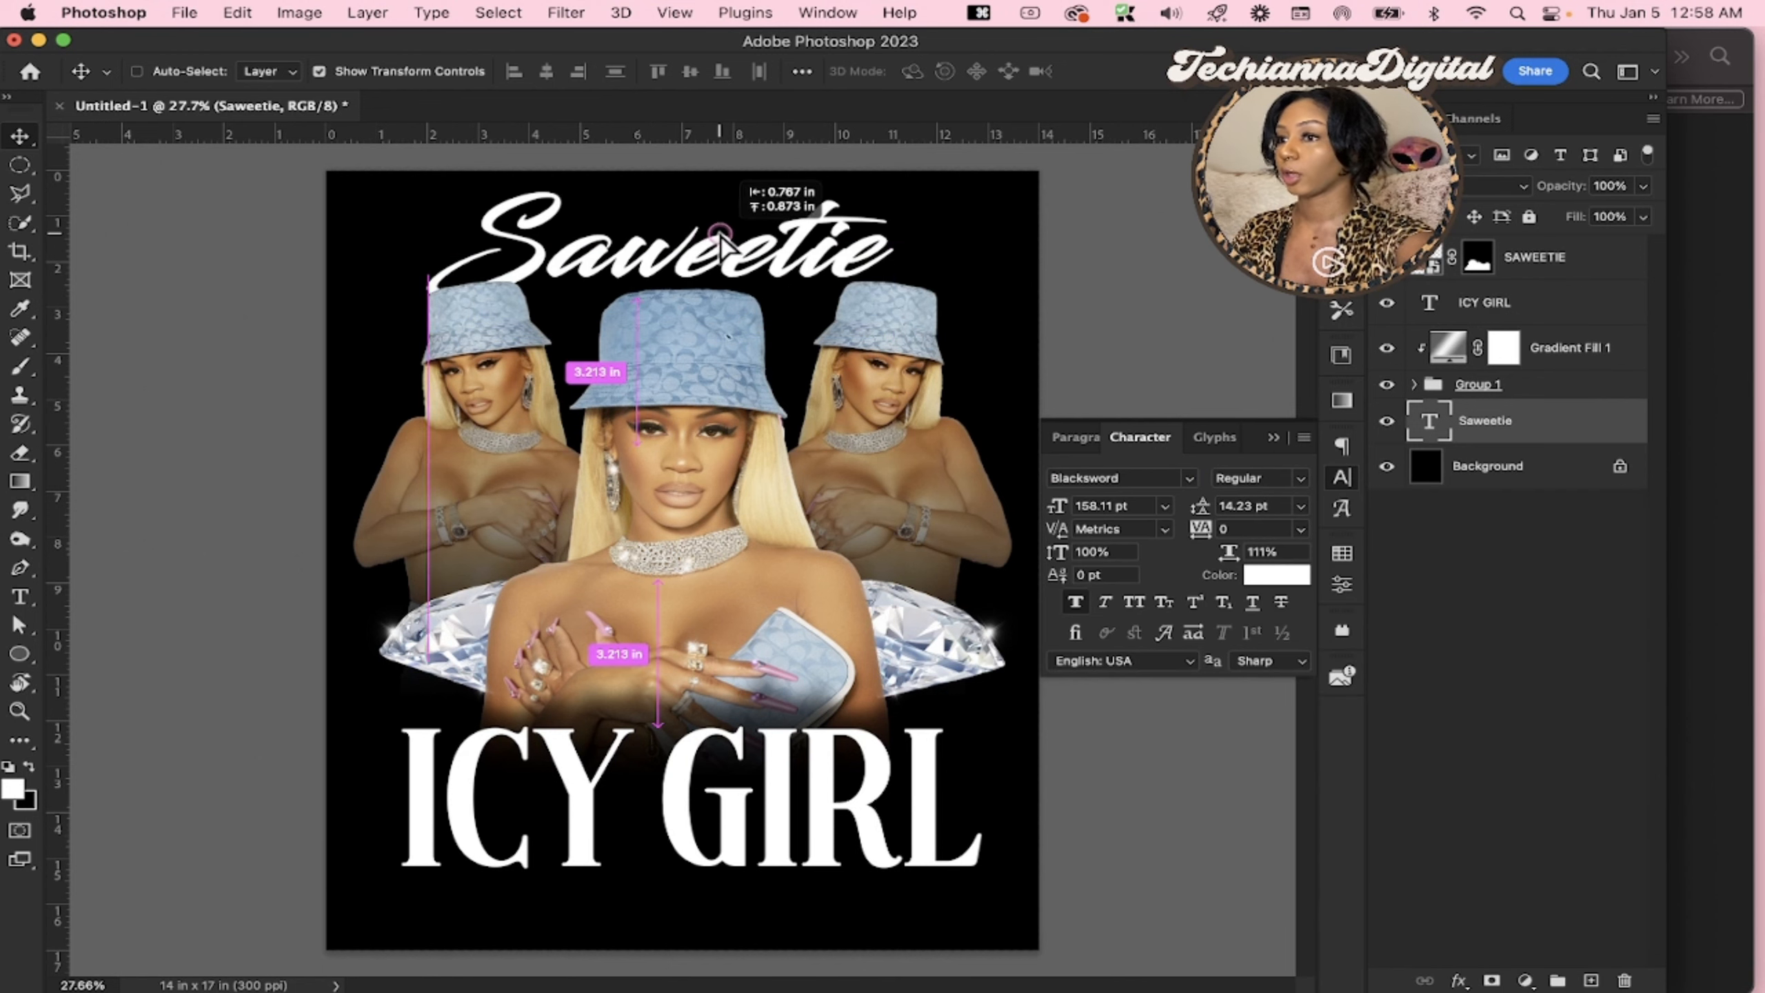
{"action": "left_click_drag", "start_coordinate": [892, 245], "coordinate": [990, 246]}
{"action": "left_click_drag", "start_coordinate": [839, 270], "coordinate": [812, 287]}
{"action": "left_click_drag", "start_coordinate": [1007, 273], "coordinate": [992, 252]}
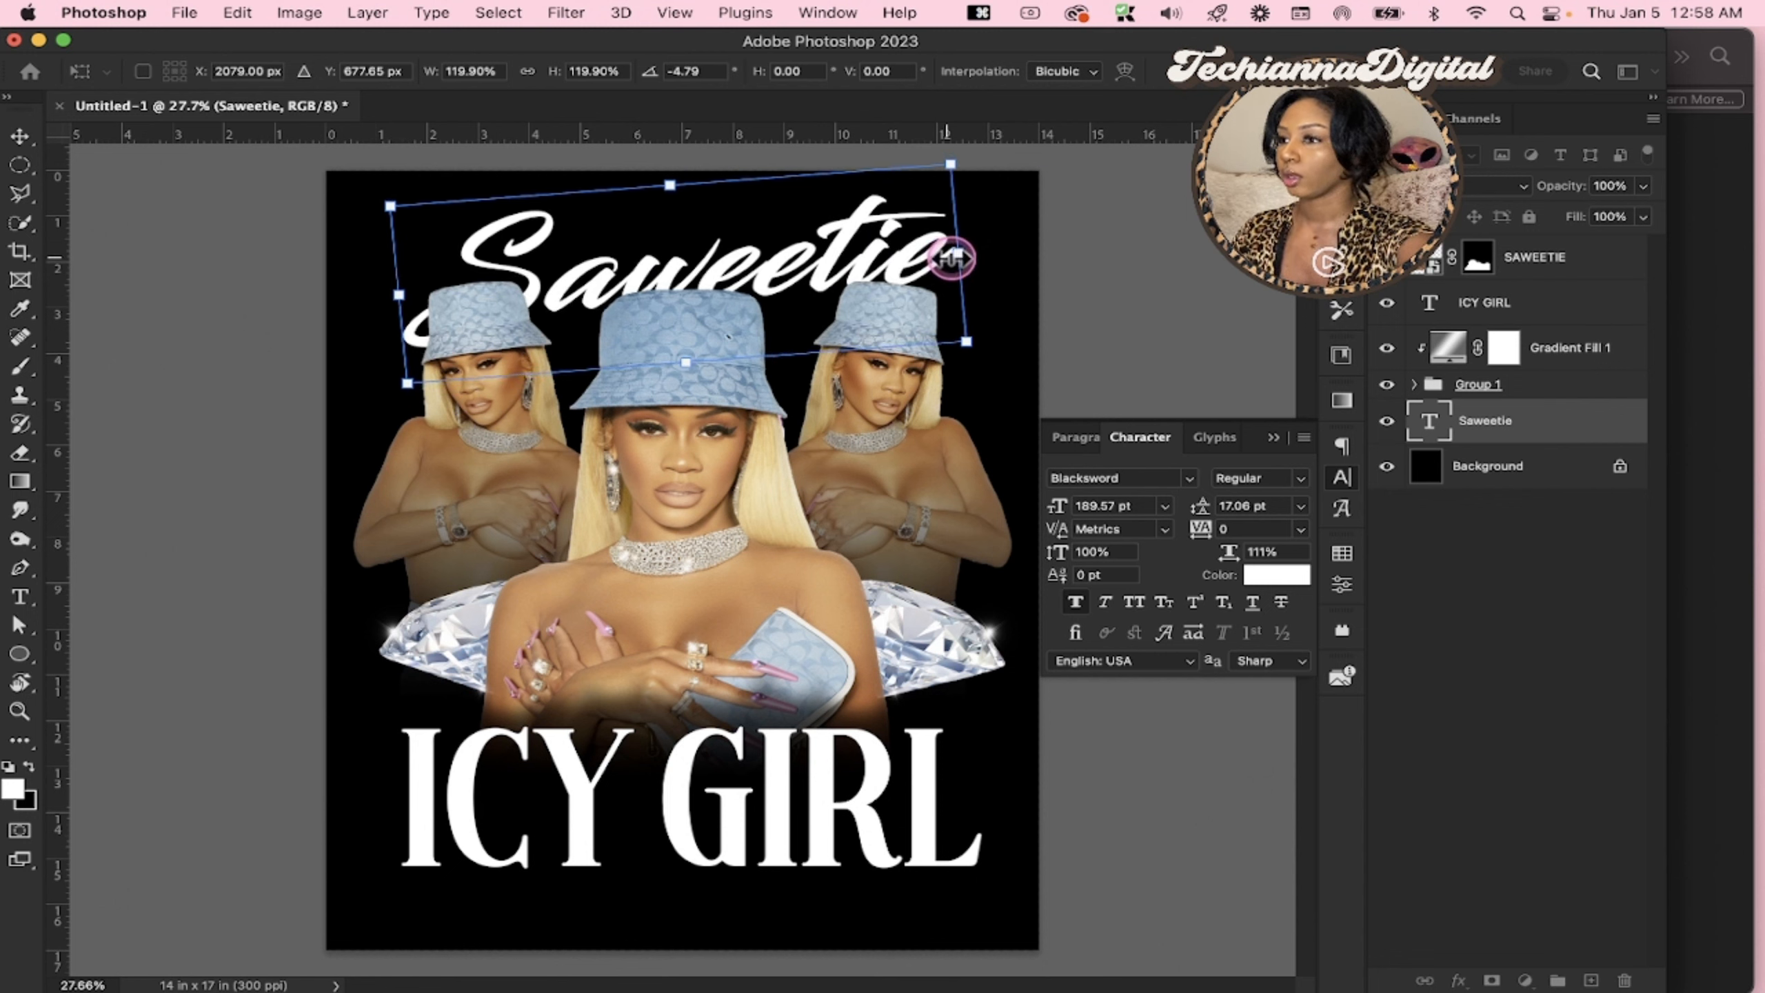
Select all layers from ICY GIRL down to Saweetie and move the whole composition slightly down the canvas
{"action": "left_click", "coordinate": [1541, 318]}
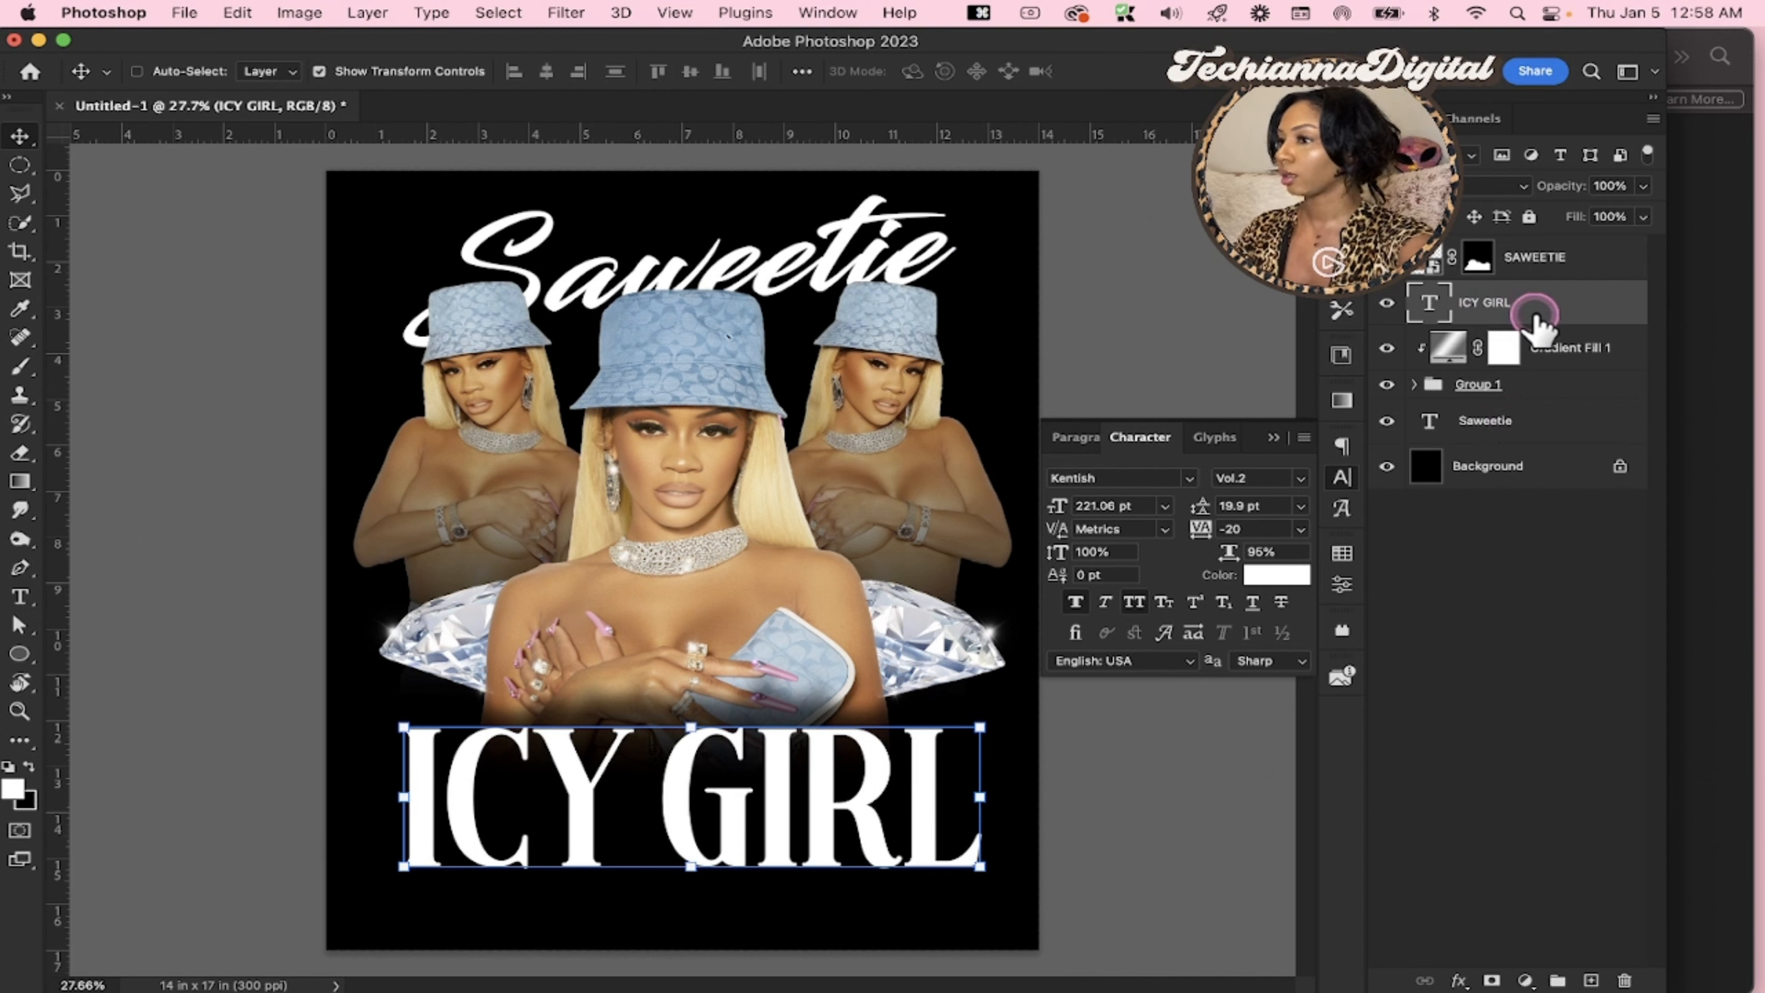
{"action": "left_click", "coordinate": [1521, 435], "text": "shift"}
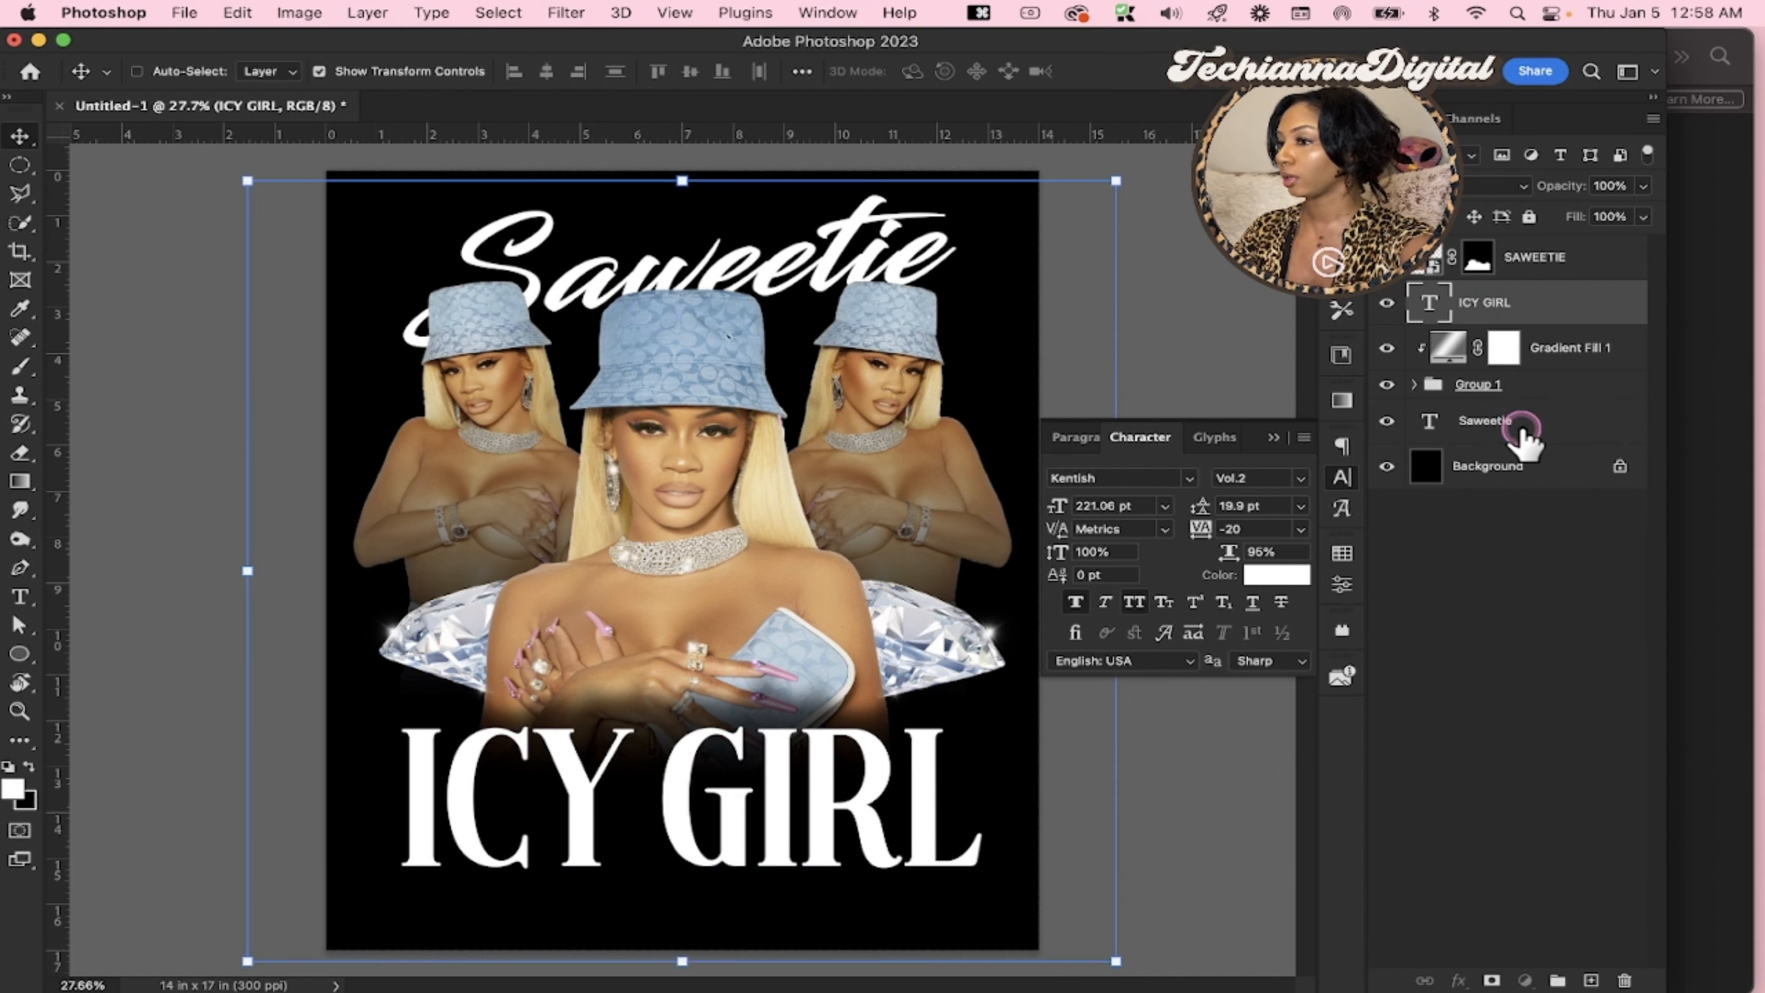
{"action": "left_click_drag", "start_coordinate": [833, 466], "coordinate": [836, 504]}
{"action": "left_click", "coordinate": [1551, 337]}
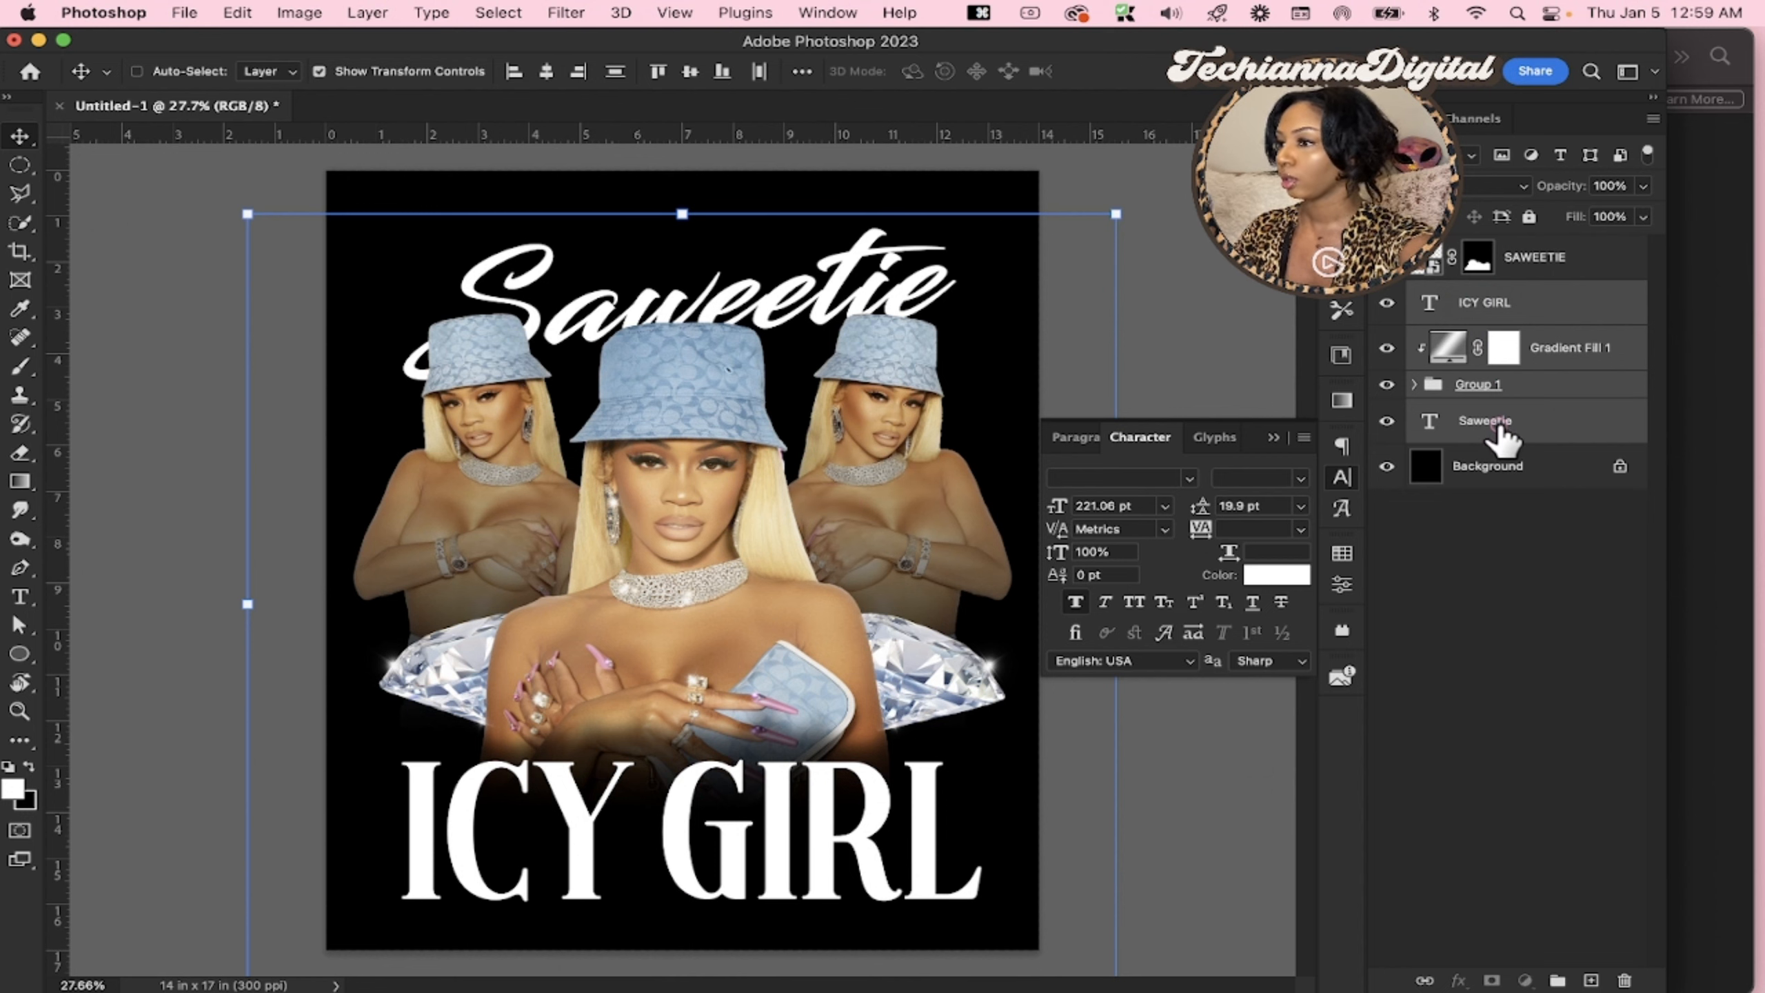
Enlarge the Saweetie text to about 108% and move it up, keeping it centred above the portraits
{"action": "left_click", "coordinate": [1504, 423]}
{"action": "key", "text": "ctrl+t"}
{"action": "left_click_drag", "start_coordinate": [681, 221], "coordinate": [683, 212]}
{"action": "left_click_drag", "start_coordinate": [683, 410], "coordinate": [712, 265]}
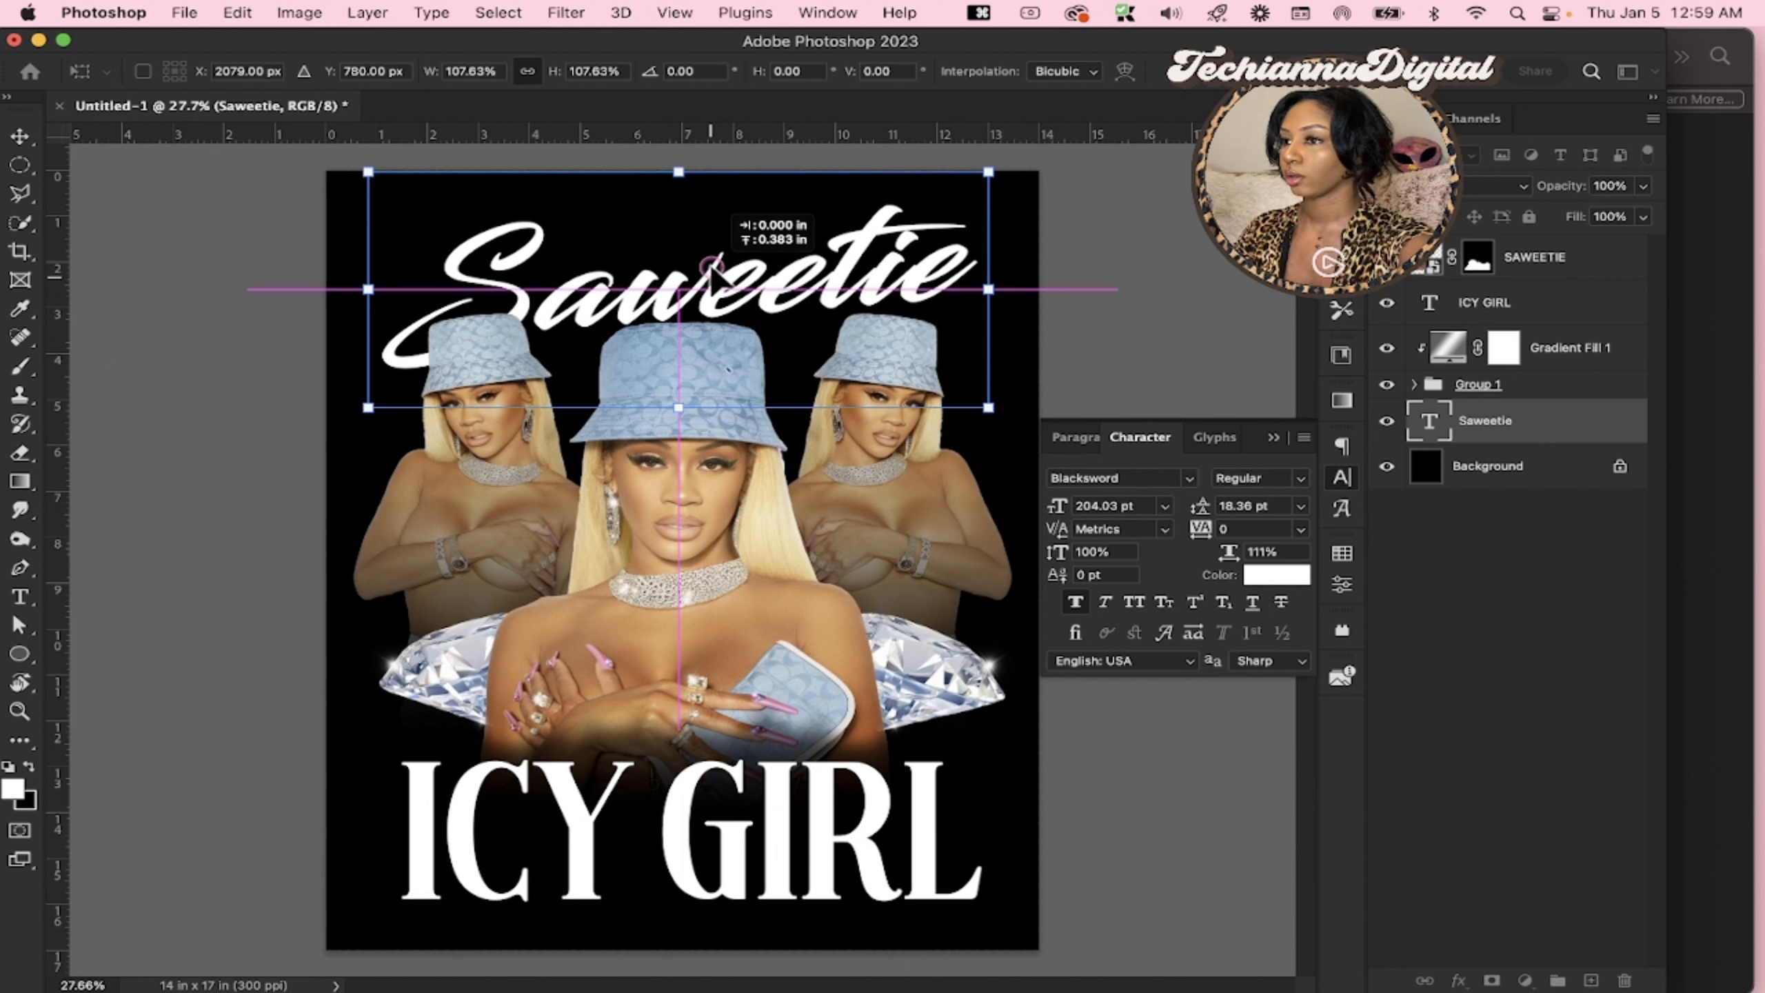
{"action": "key", "text": "Return"}
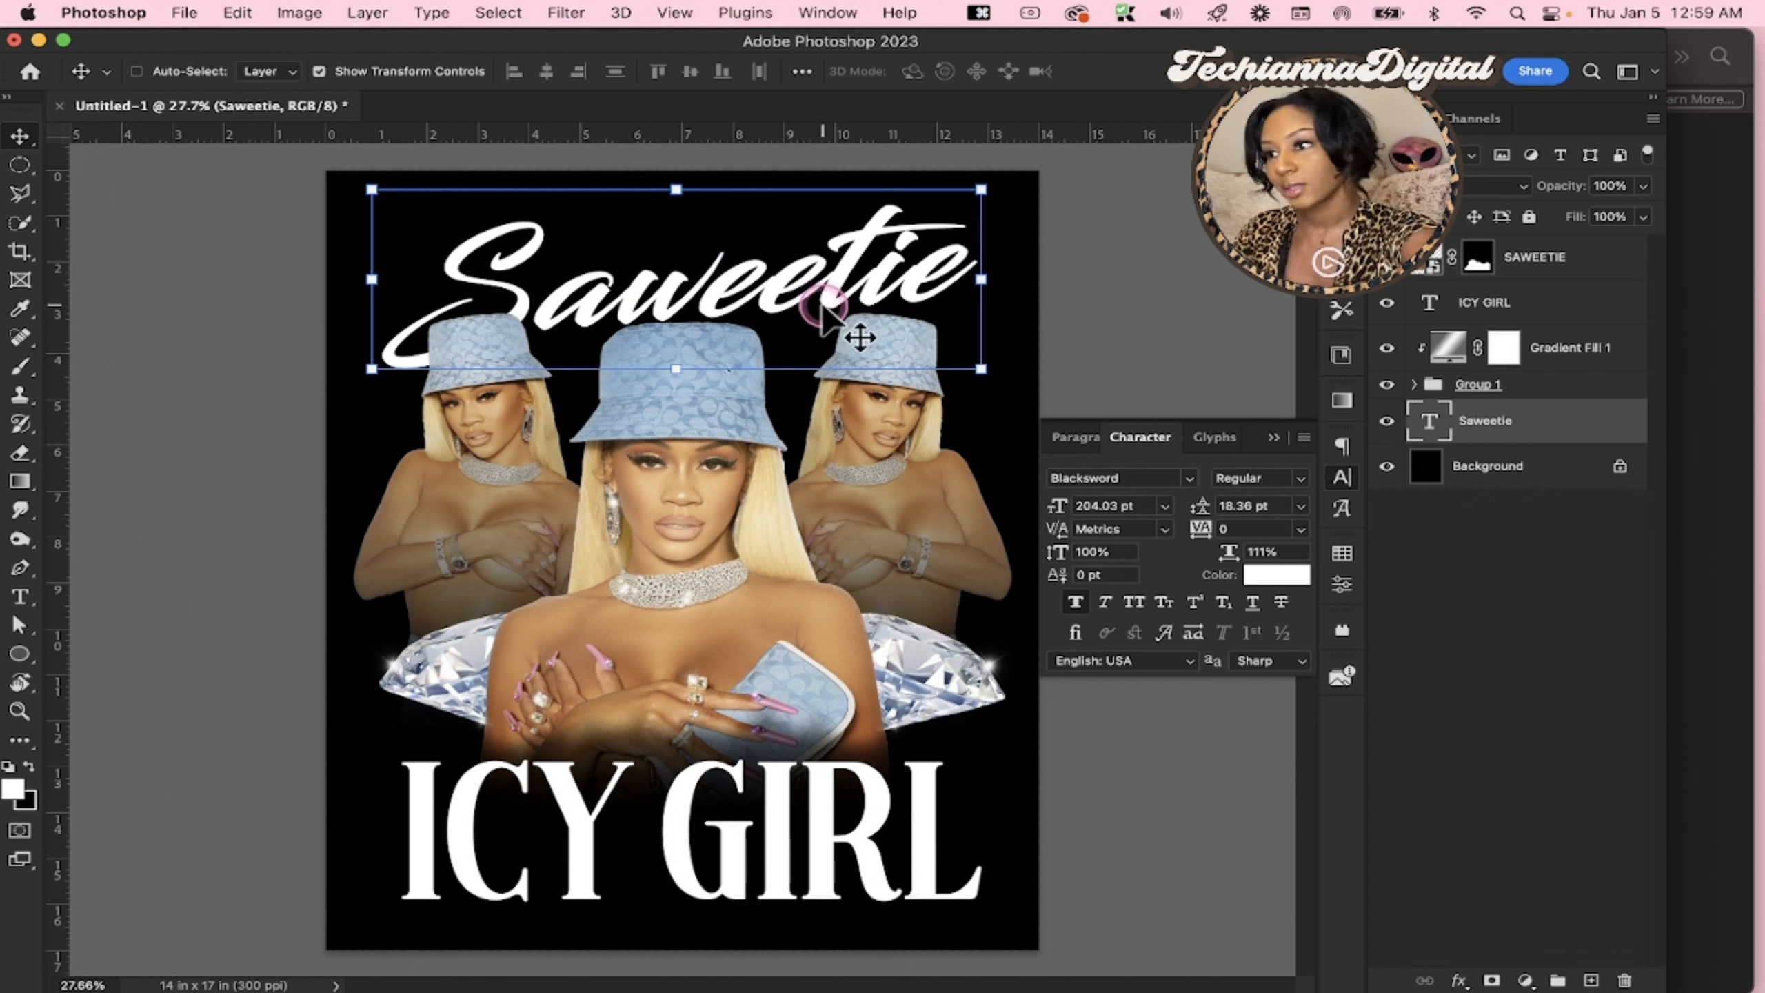
Lower the Saweetie text about 0.23 in towards the hats and rotate it about 1.6° clockwise
{"action": "left_click", "coordinate": [1585, 587]}
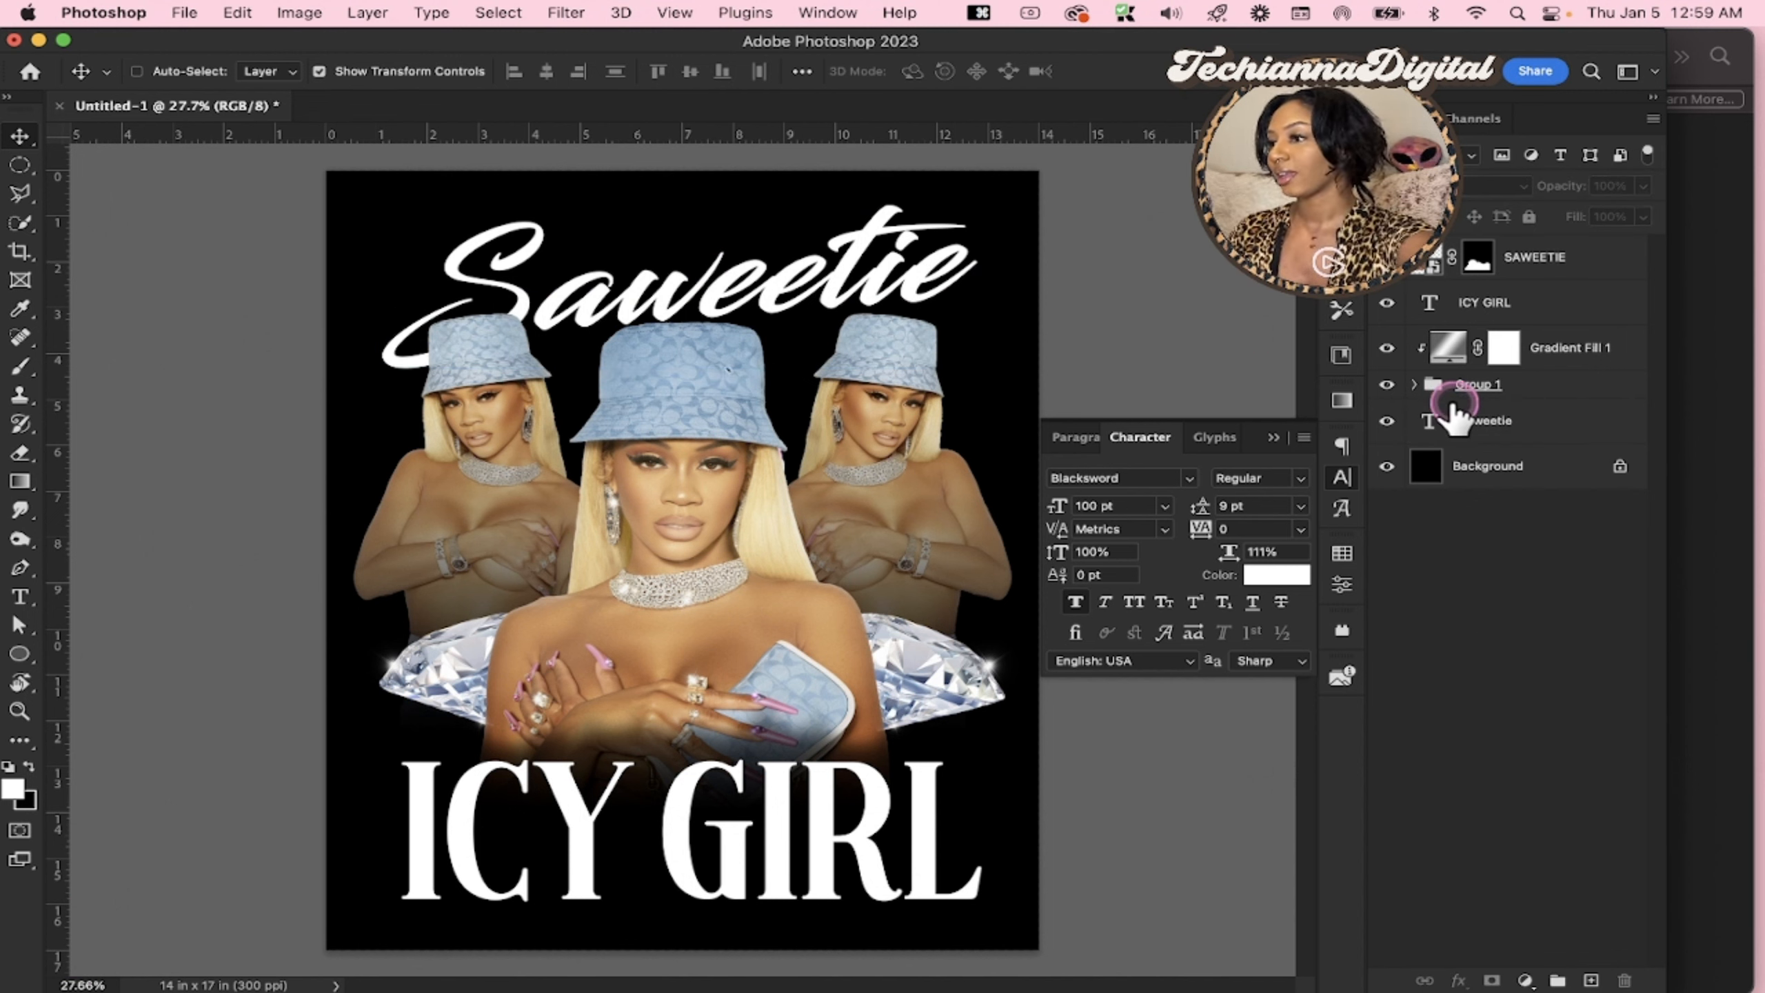
{"action": "left_click", "coordinate": [1504, 439]}
{"action": "left_click_drag", "start_coordinate": [922, 273], "coordinate": [924, 285]}
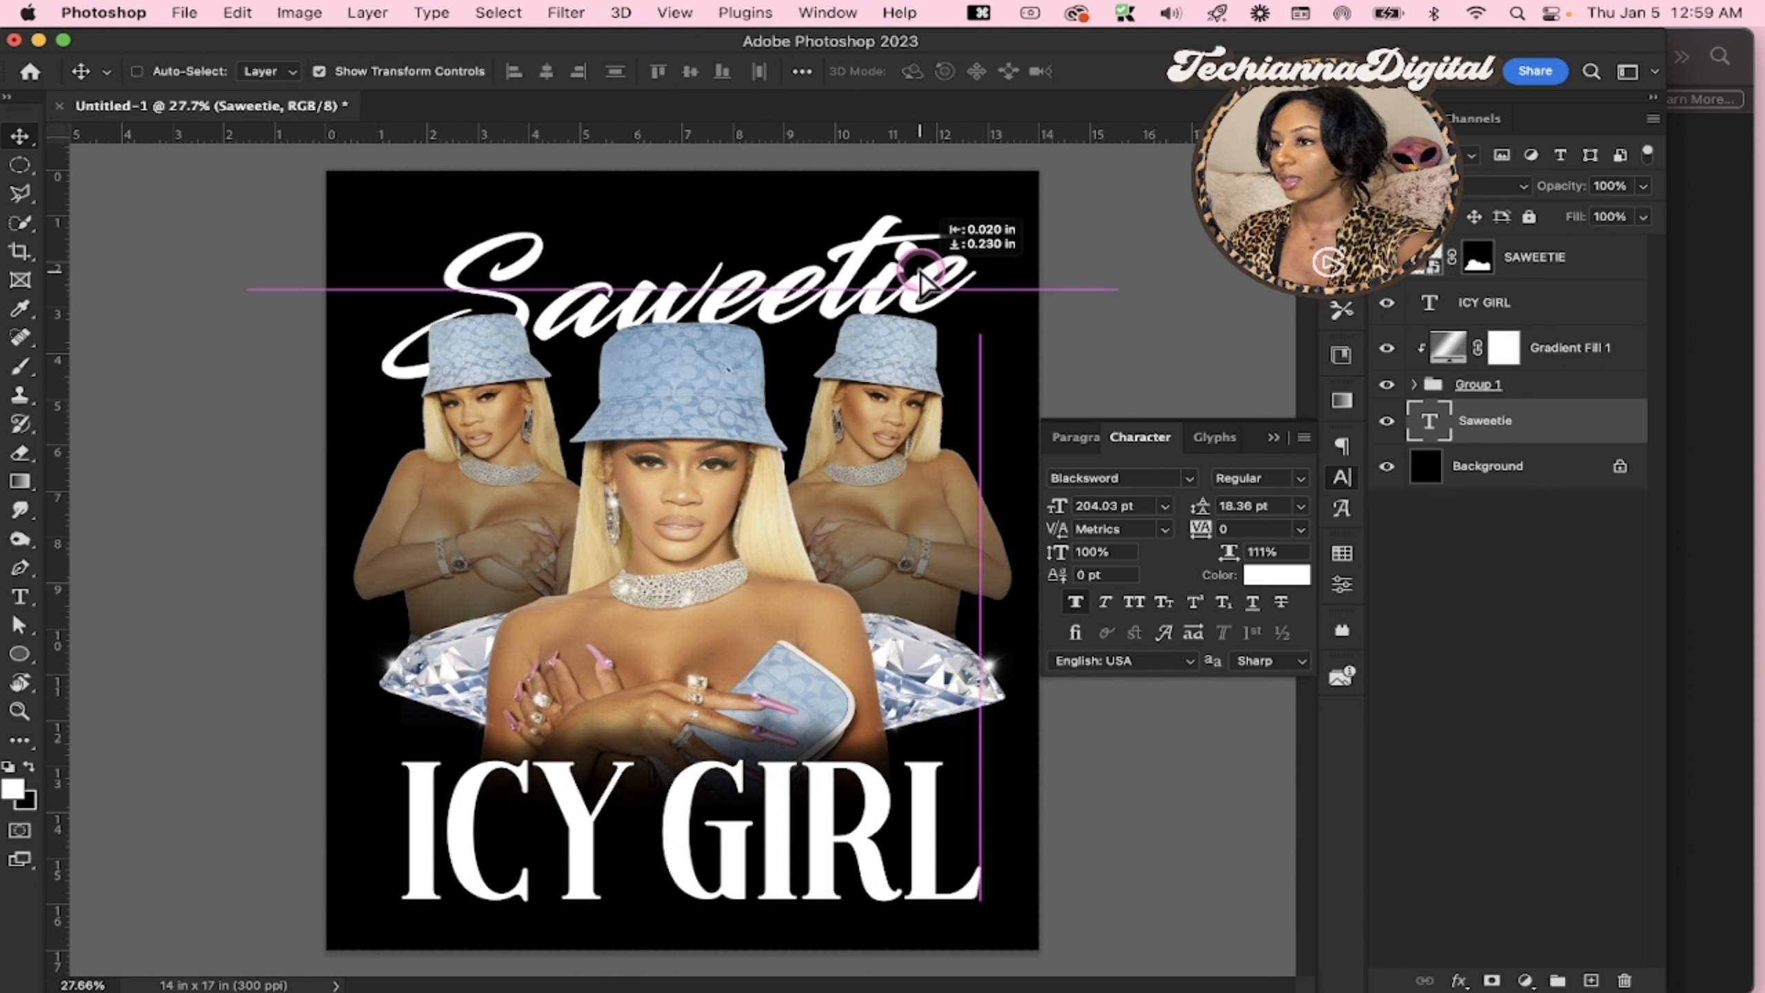
{"action": "double_click", "coordinate": [945, 283]}
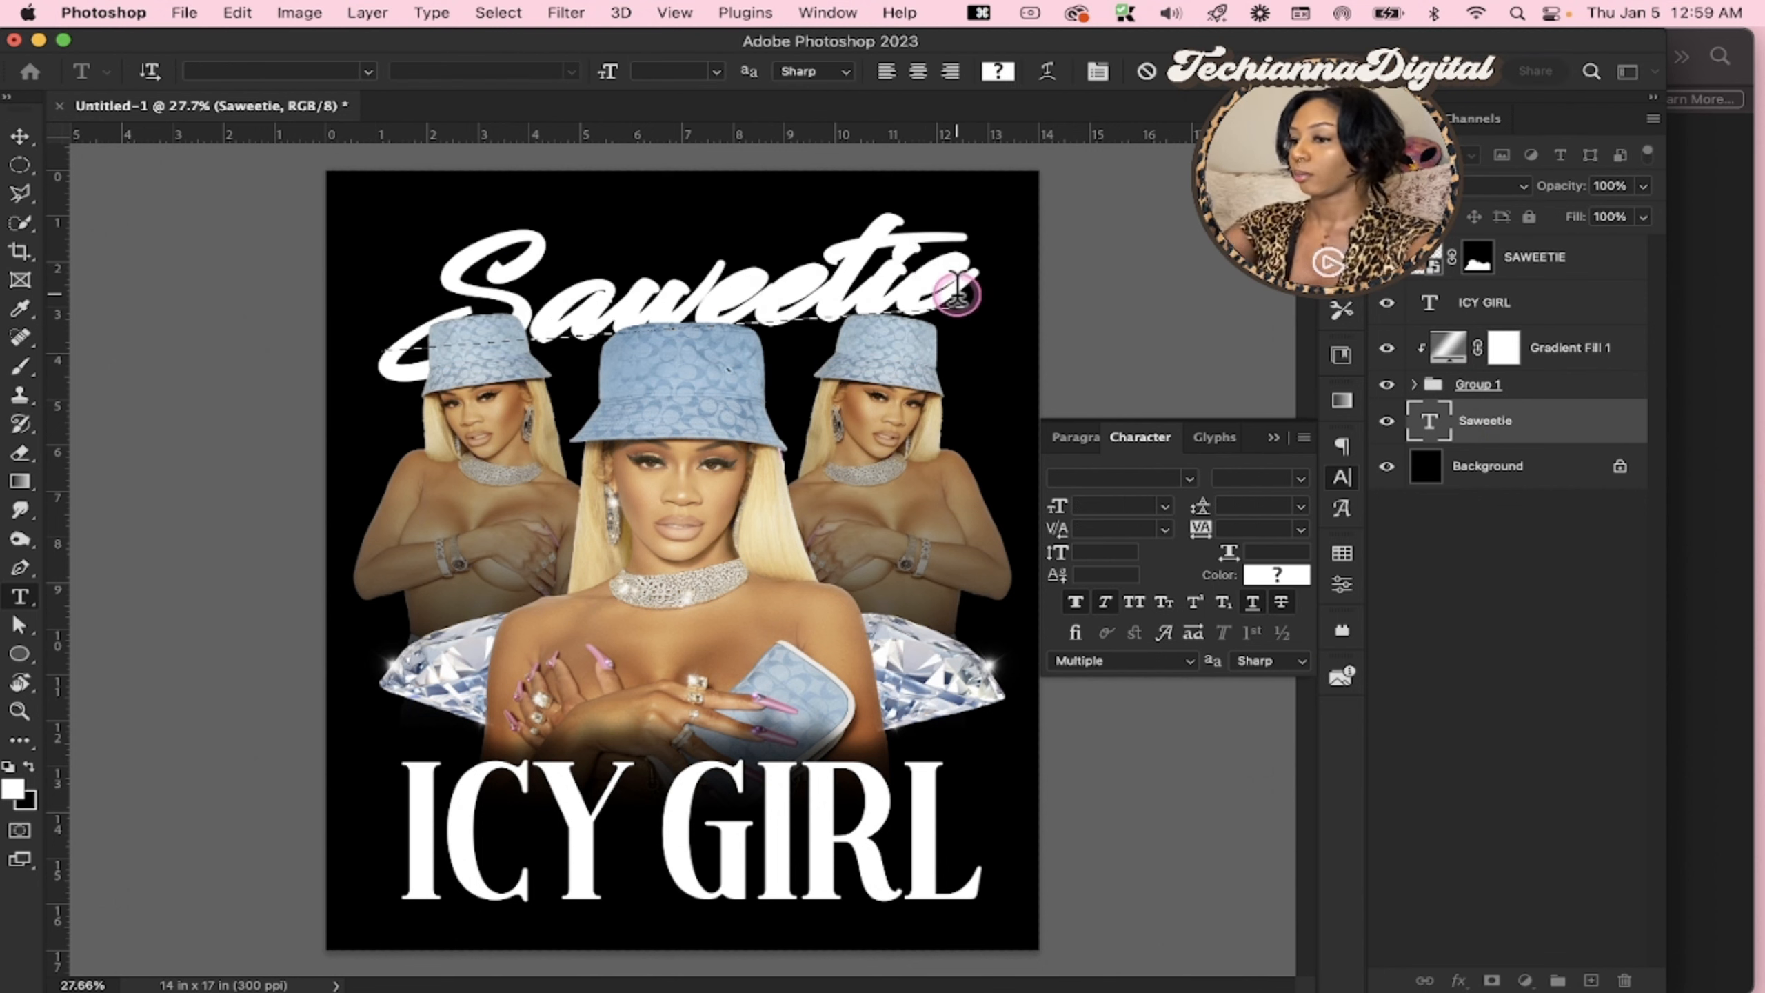
{"action": "key", "text": "Escape"}
{"action": "left_click", "coordinate": [1009, 282]}
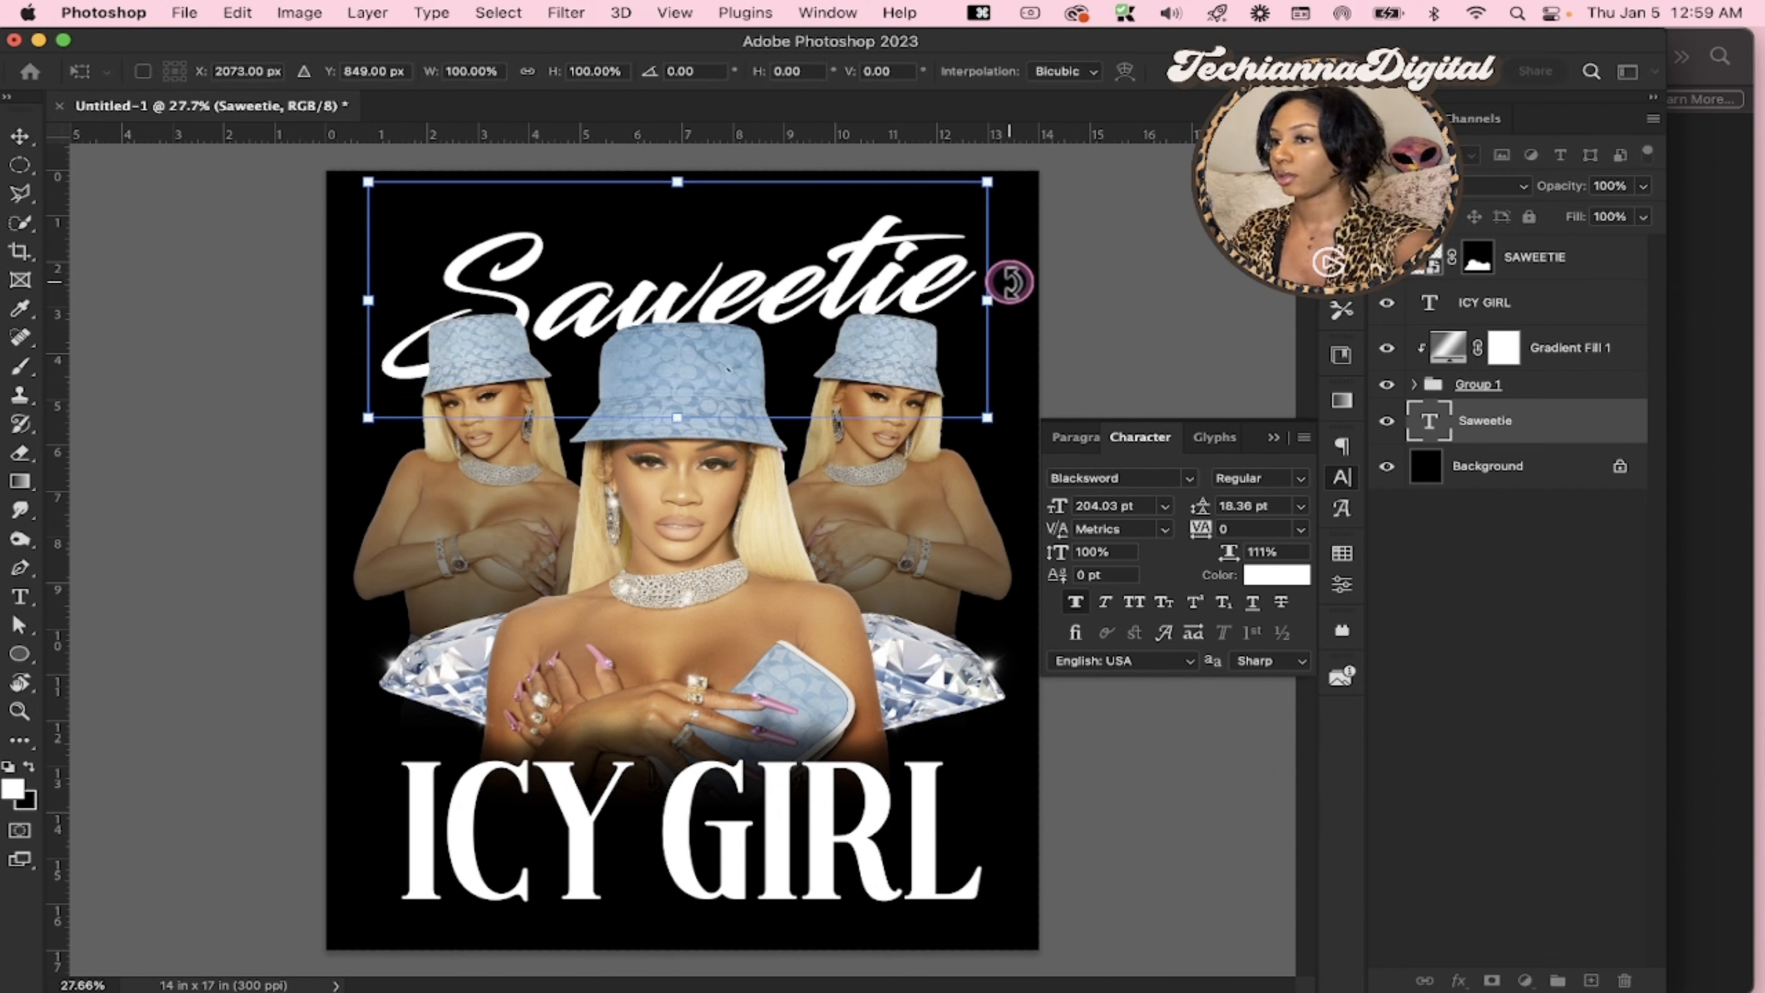
{"action": "left_click_drag", "start_coordinate": [1011, 278], "coordinate": [1014, 284]}
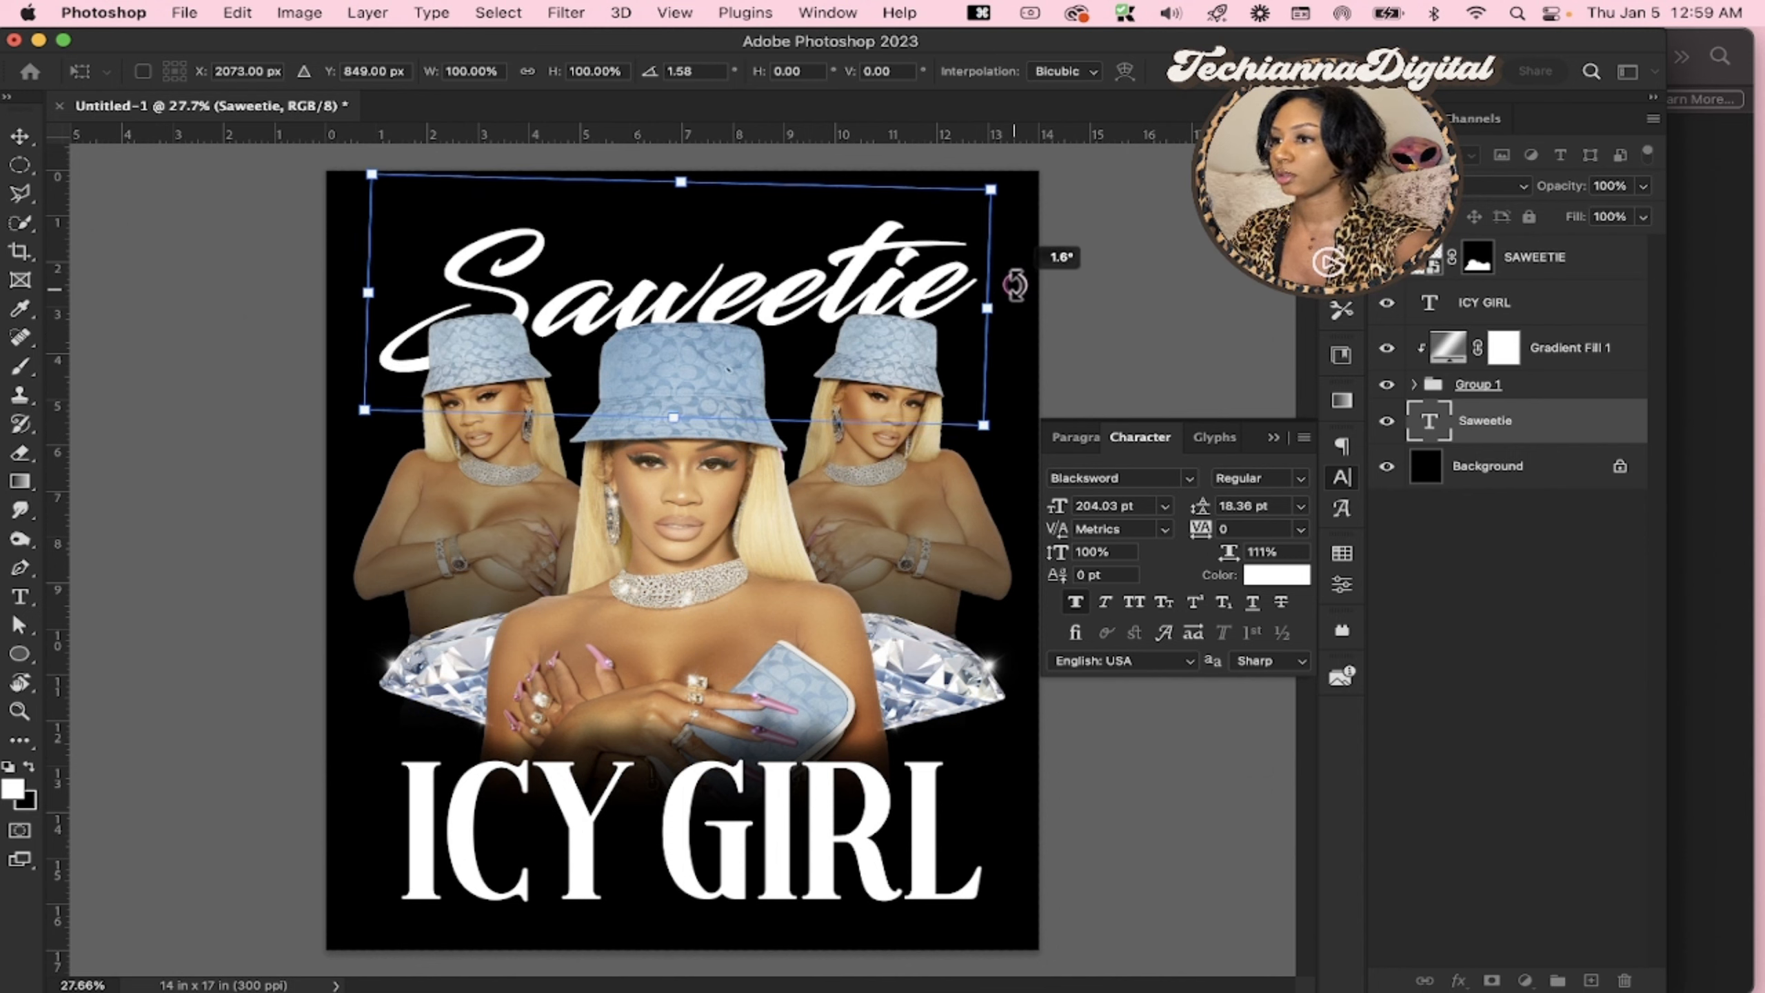
{"action": "key", "text": "Return"}
{"action": "left_click", "coordinate": [1512, 605]}
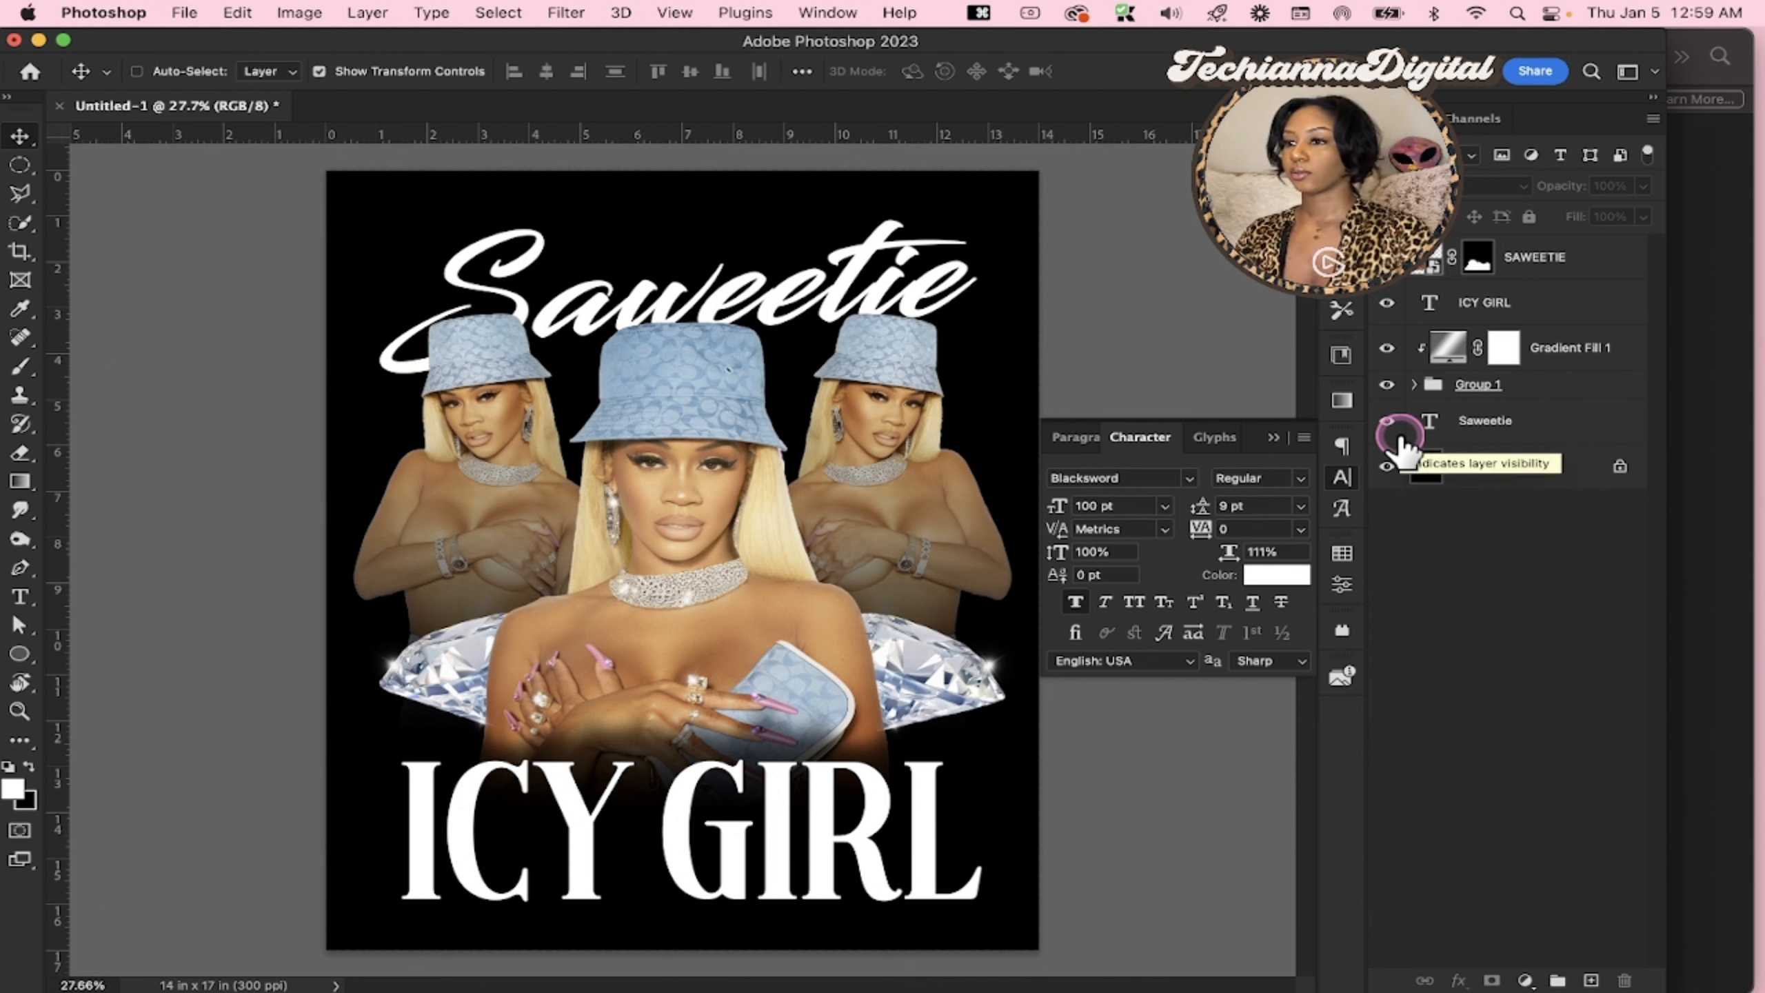
Apply the silver diamond glitter style from the BossBabeMetallicStyles set to the ICY GIRL text layer
{"action": "left_click", "coordinate": [1513, 431]}
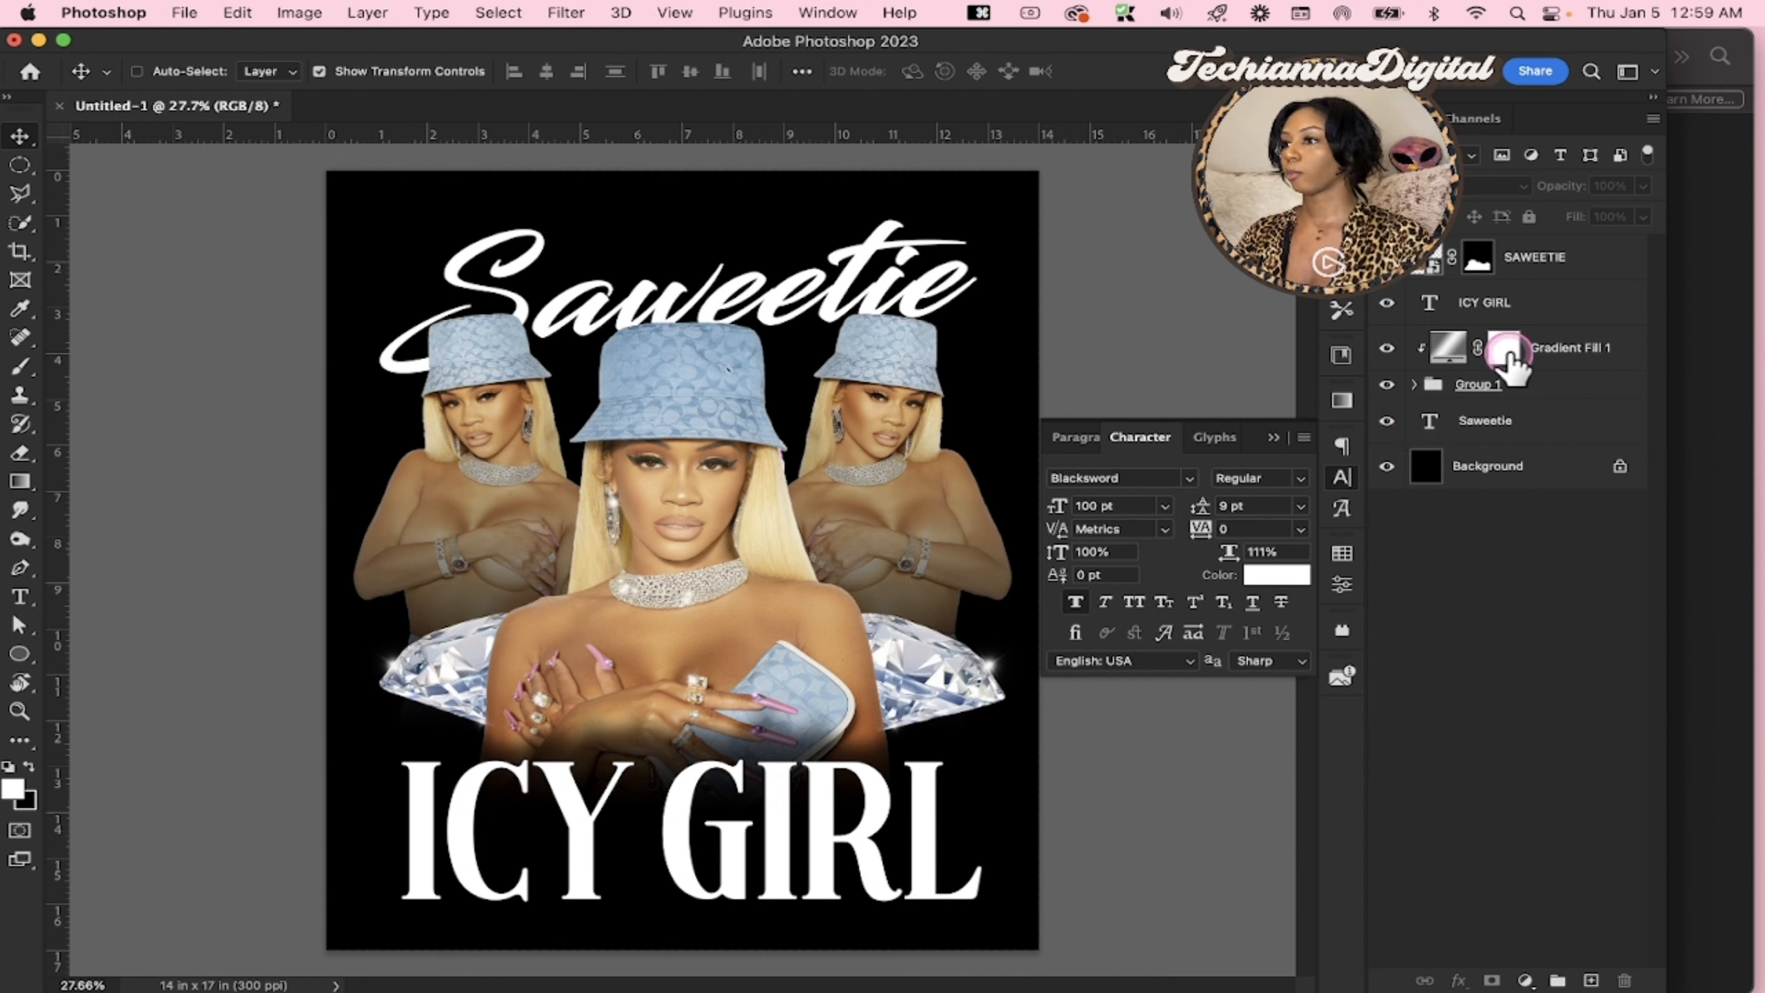
{"action": "left_click", "coordinate": [1505, 307]}
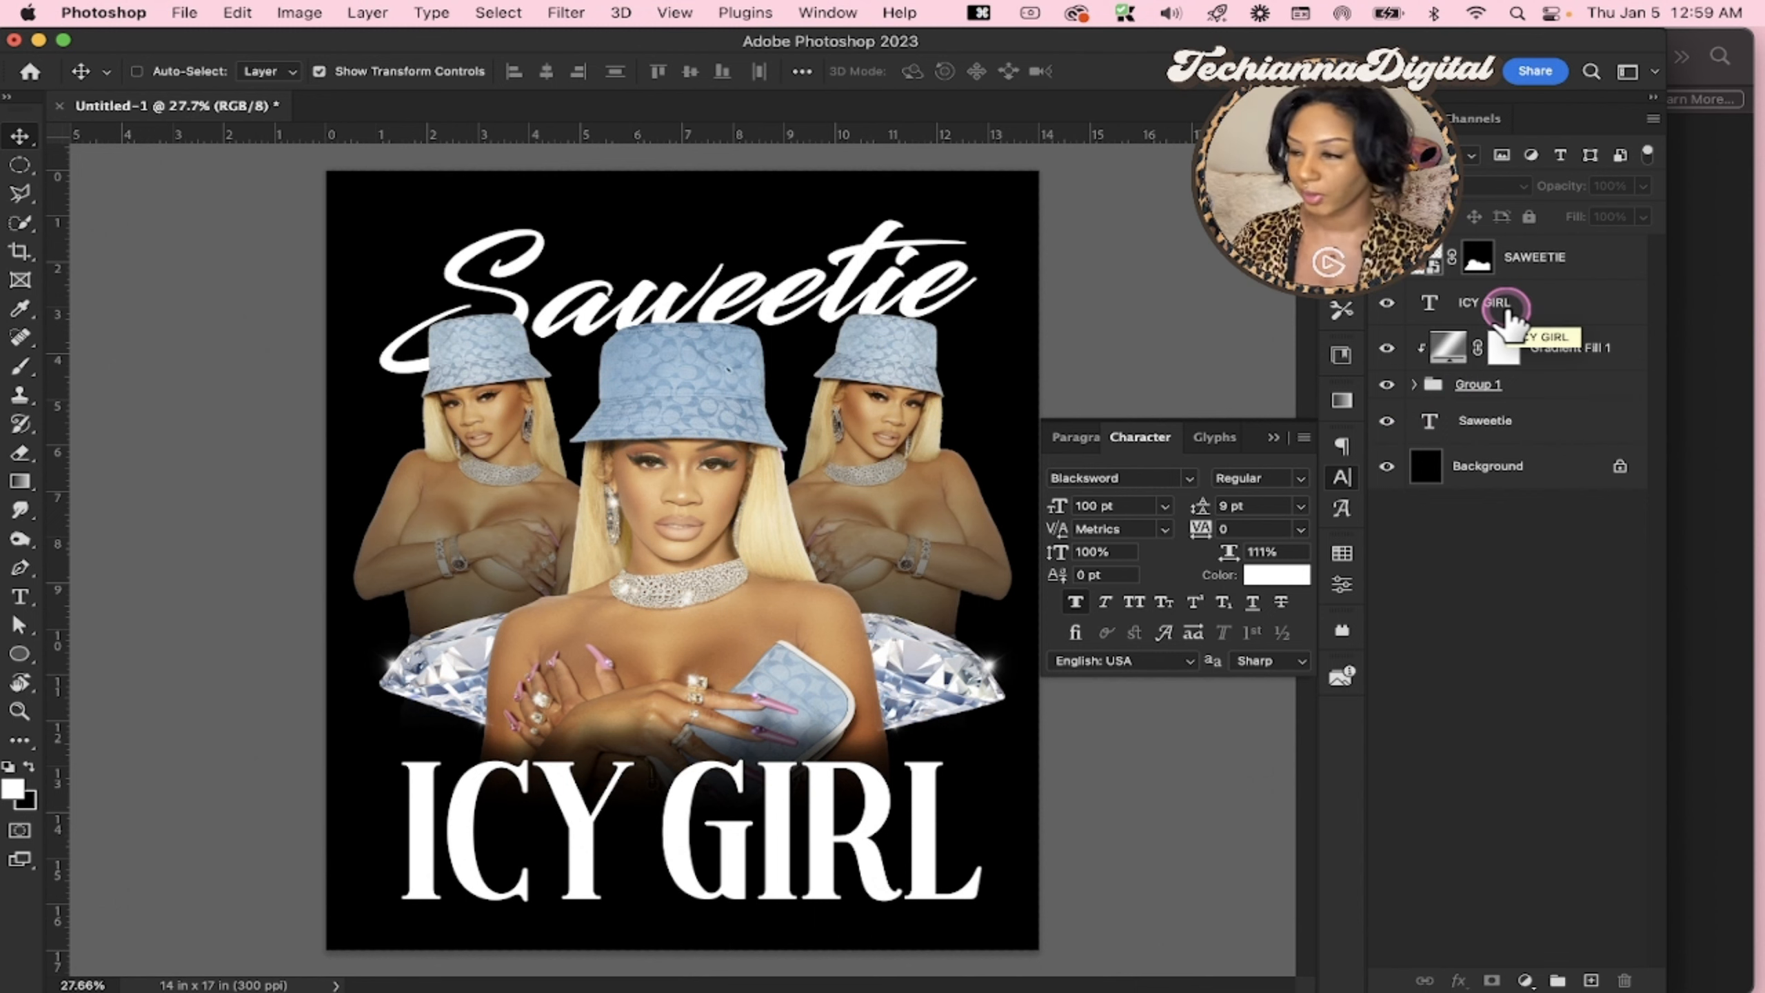
{"action": "double_click", "coordinate": [1598, 307]}
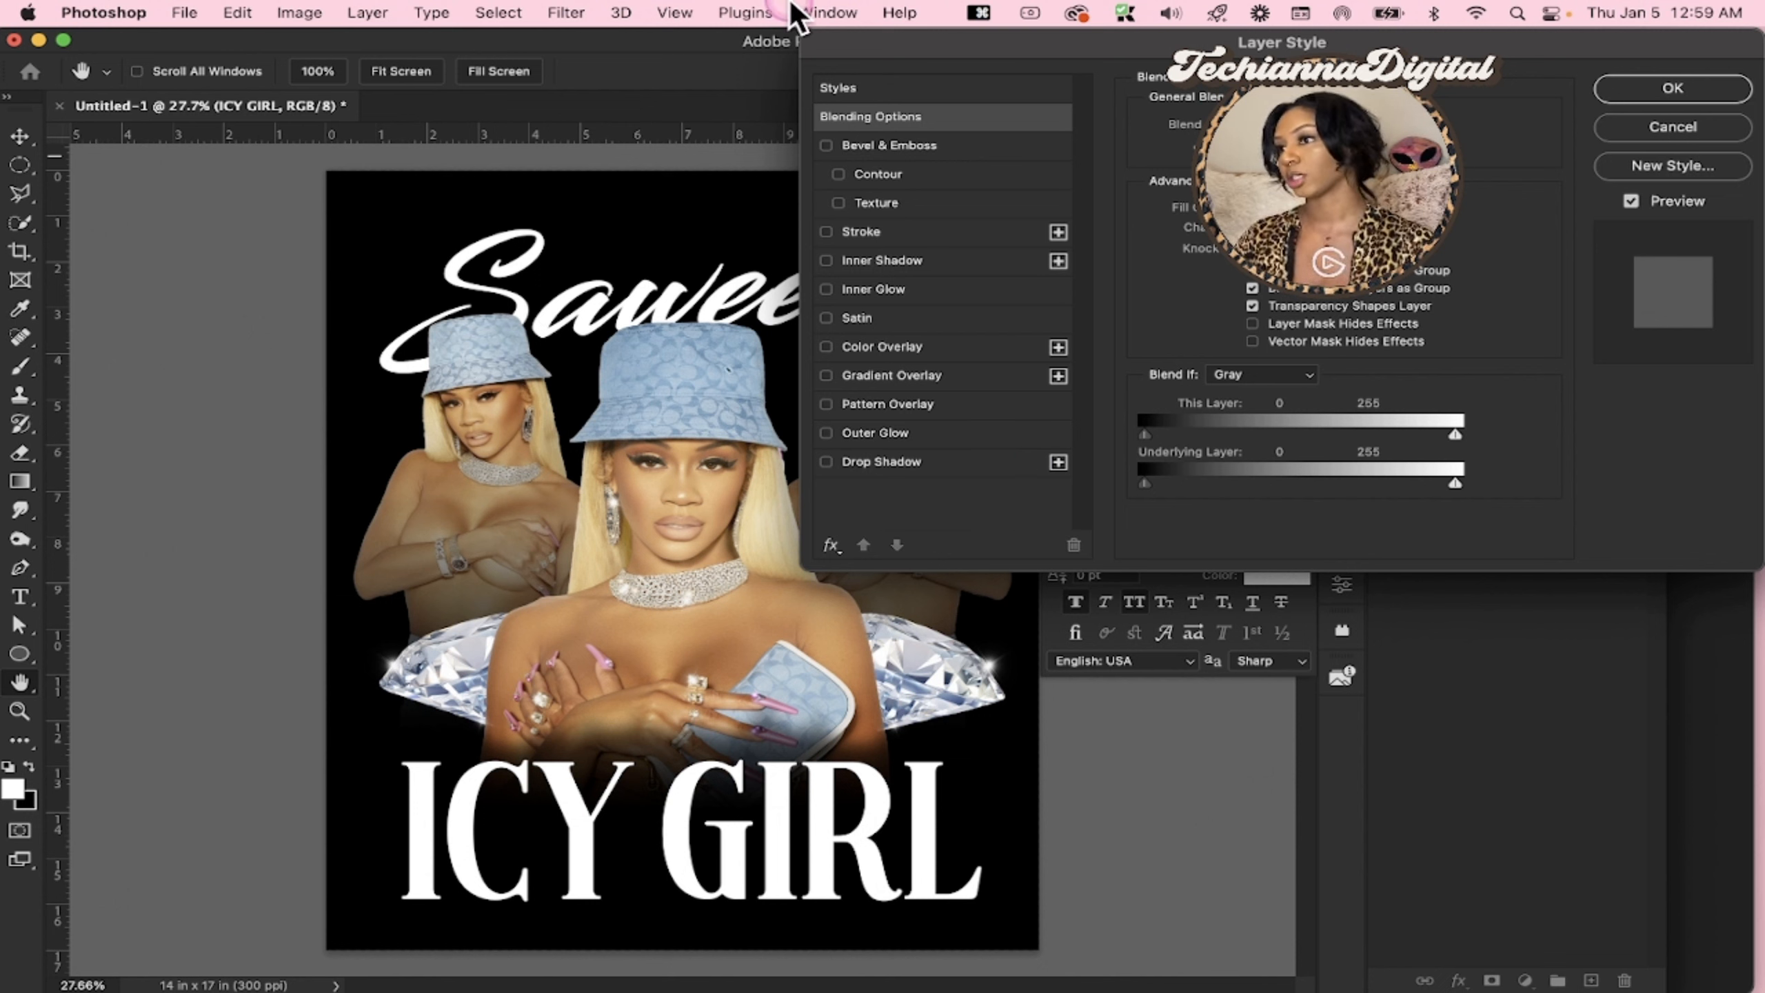
{"action": "left_click", "coordinate": [873, 94]}
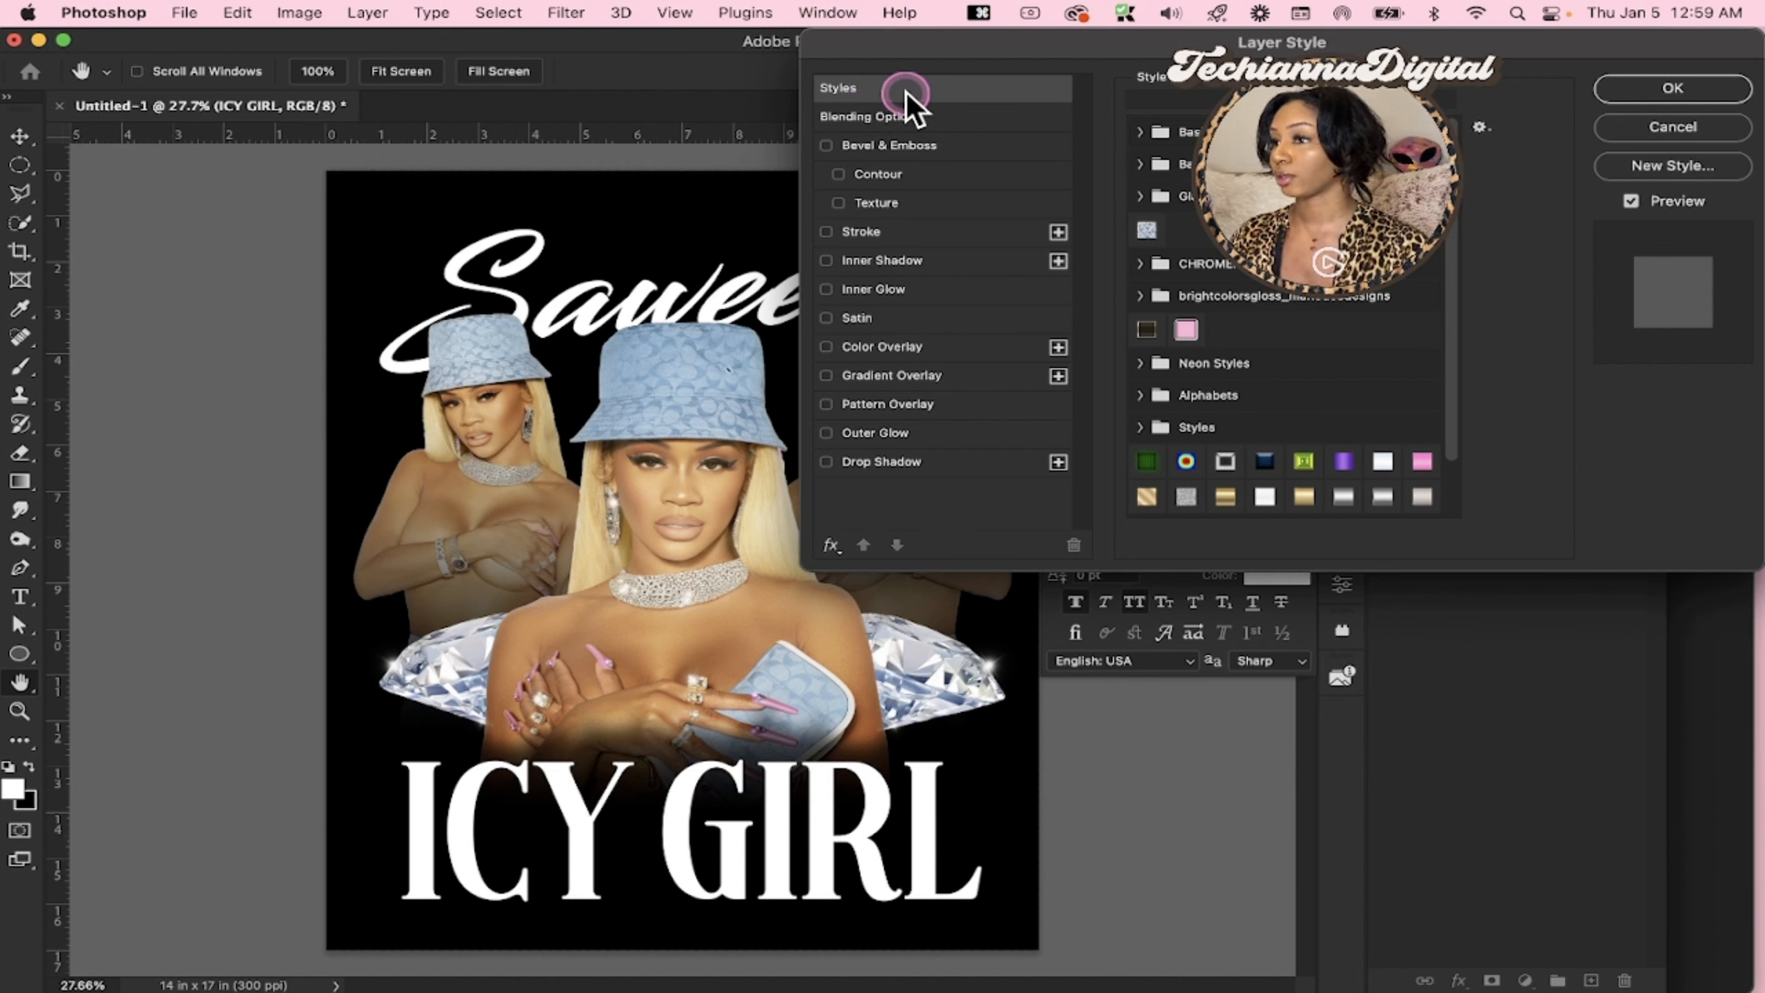
{"action": "scroll", "coordinate": [1243, 463], "scroll_direction": "down", "scroll_amount": 2}
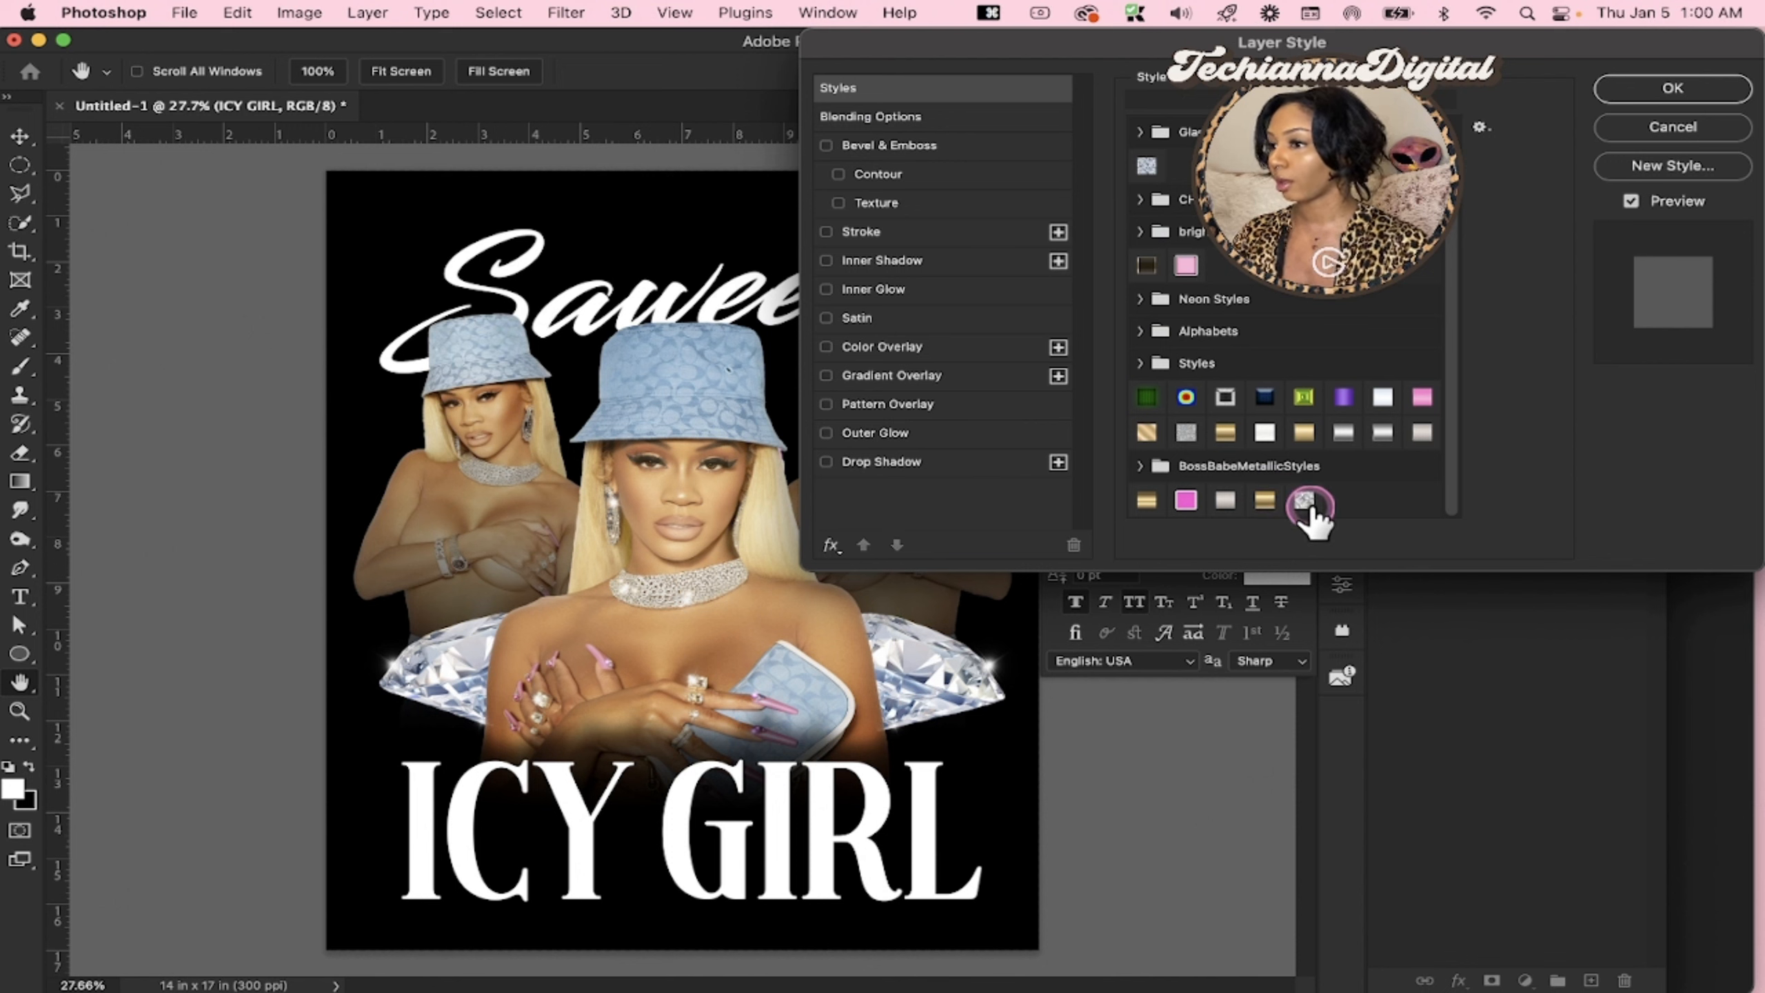
{"action": "left_click", "coordinate": [1305, 500]}
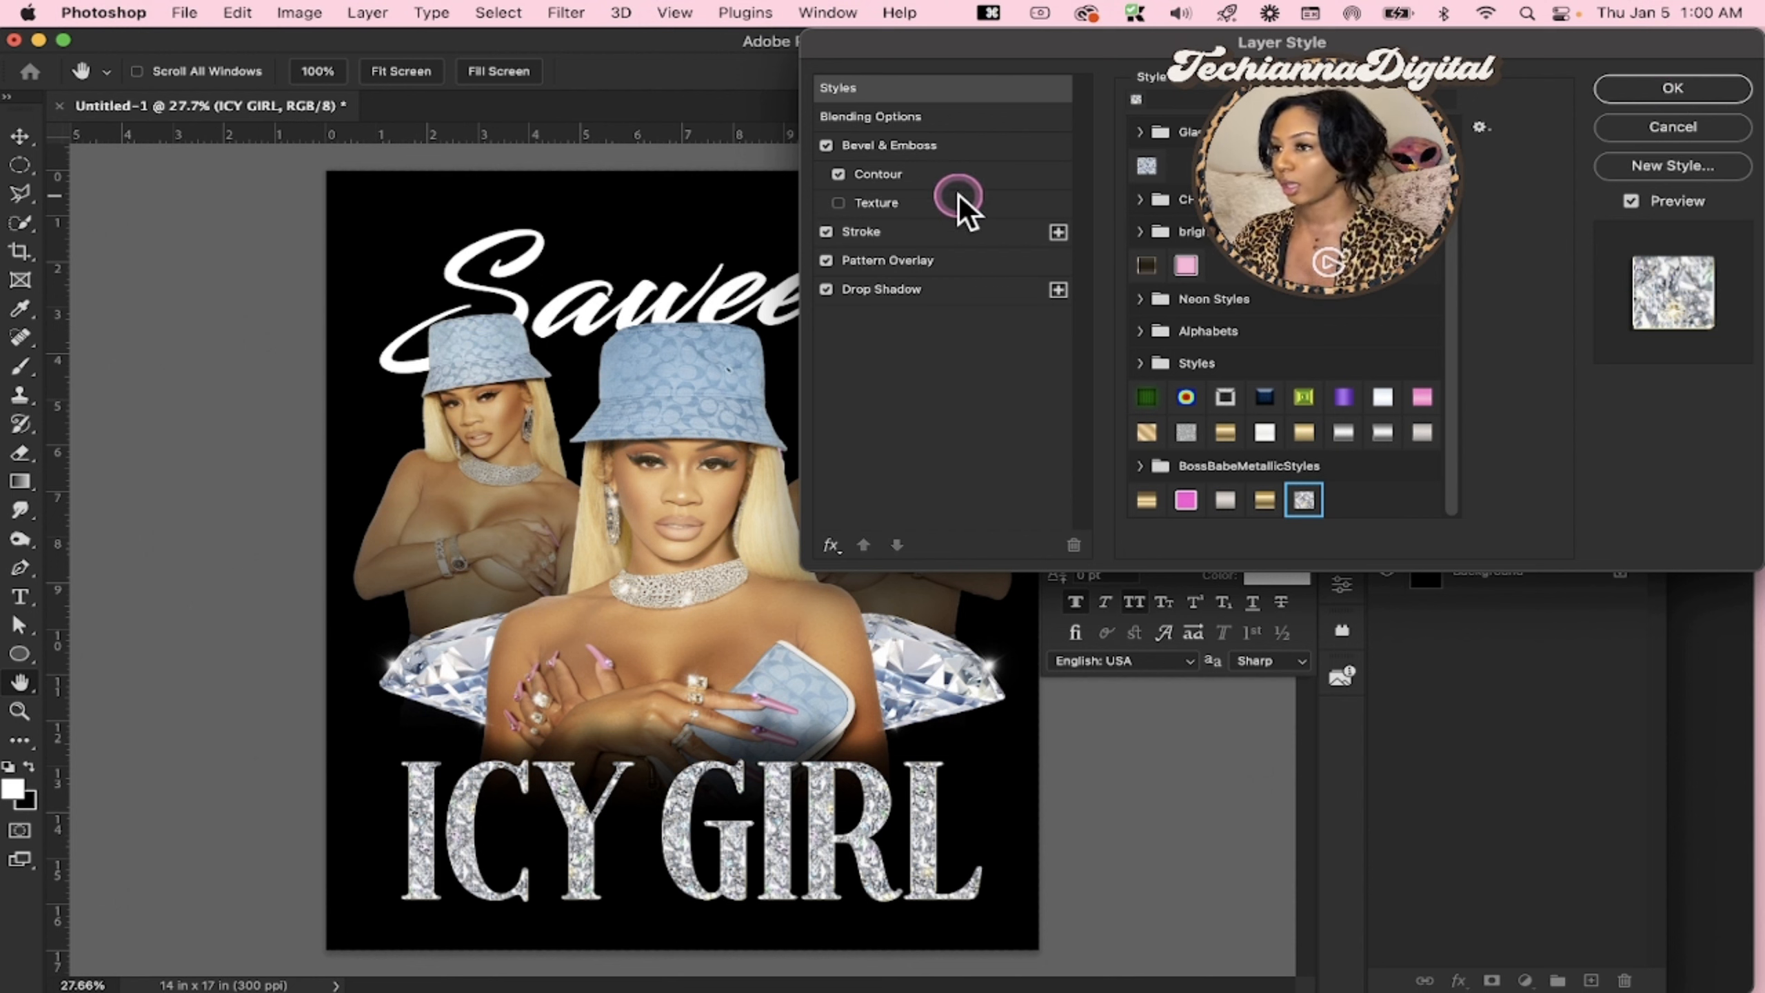
{"action": "left_click", "coordinate": [914, 238]}
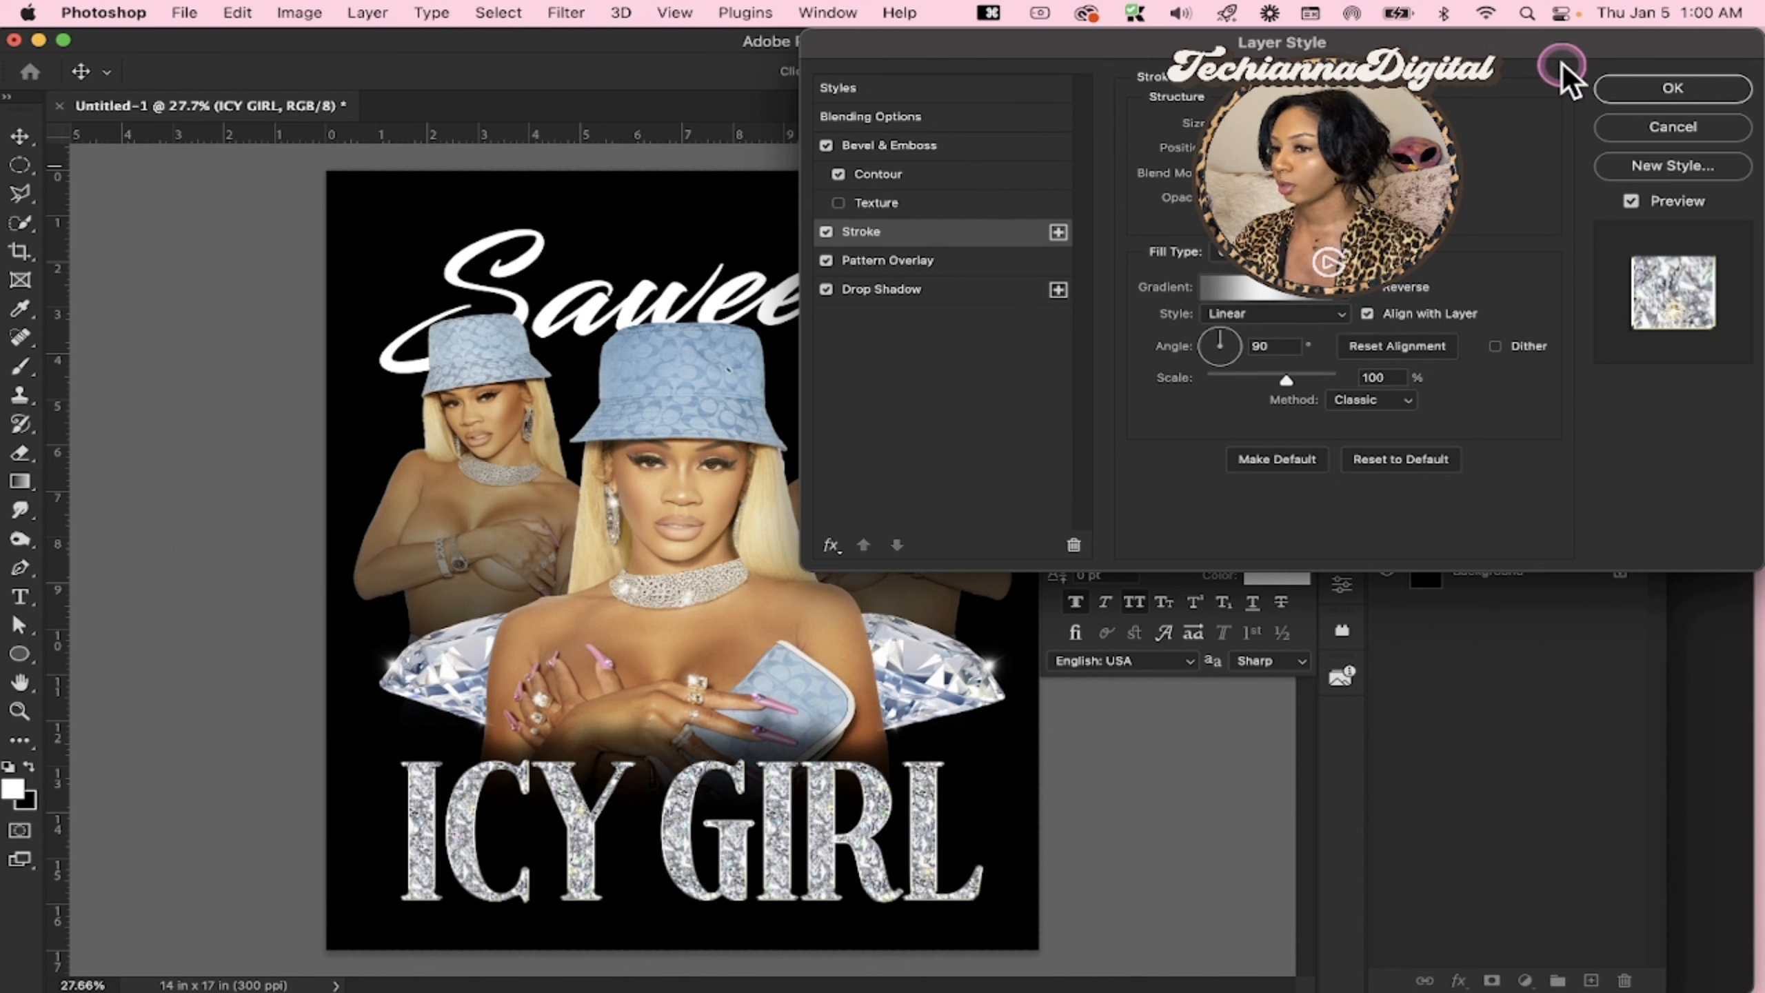
{"action": "left_click", "coordinate": [1647, 94]}
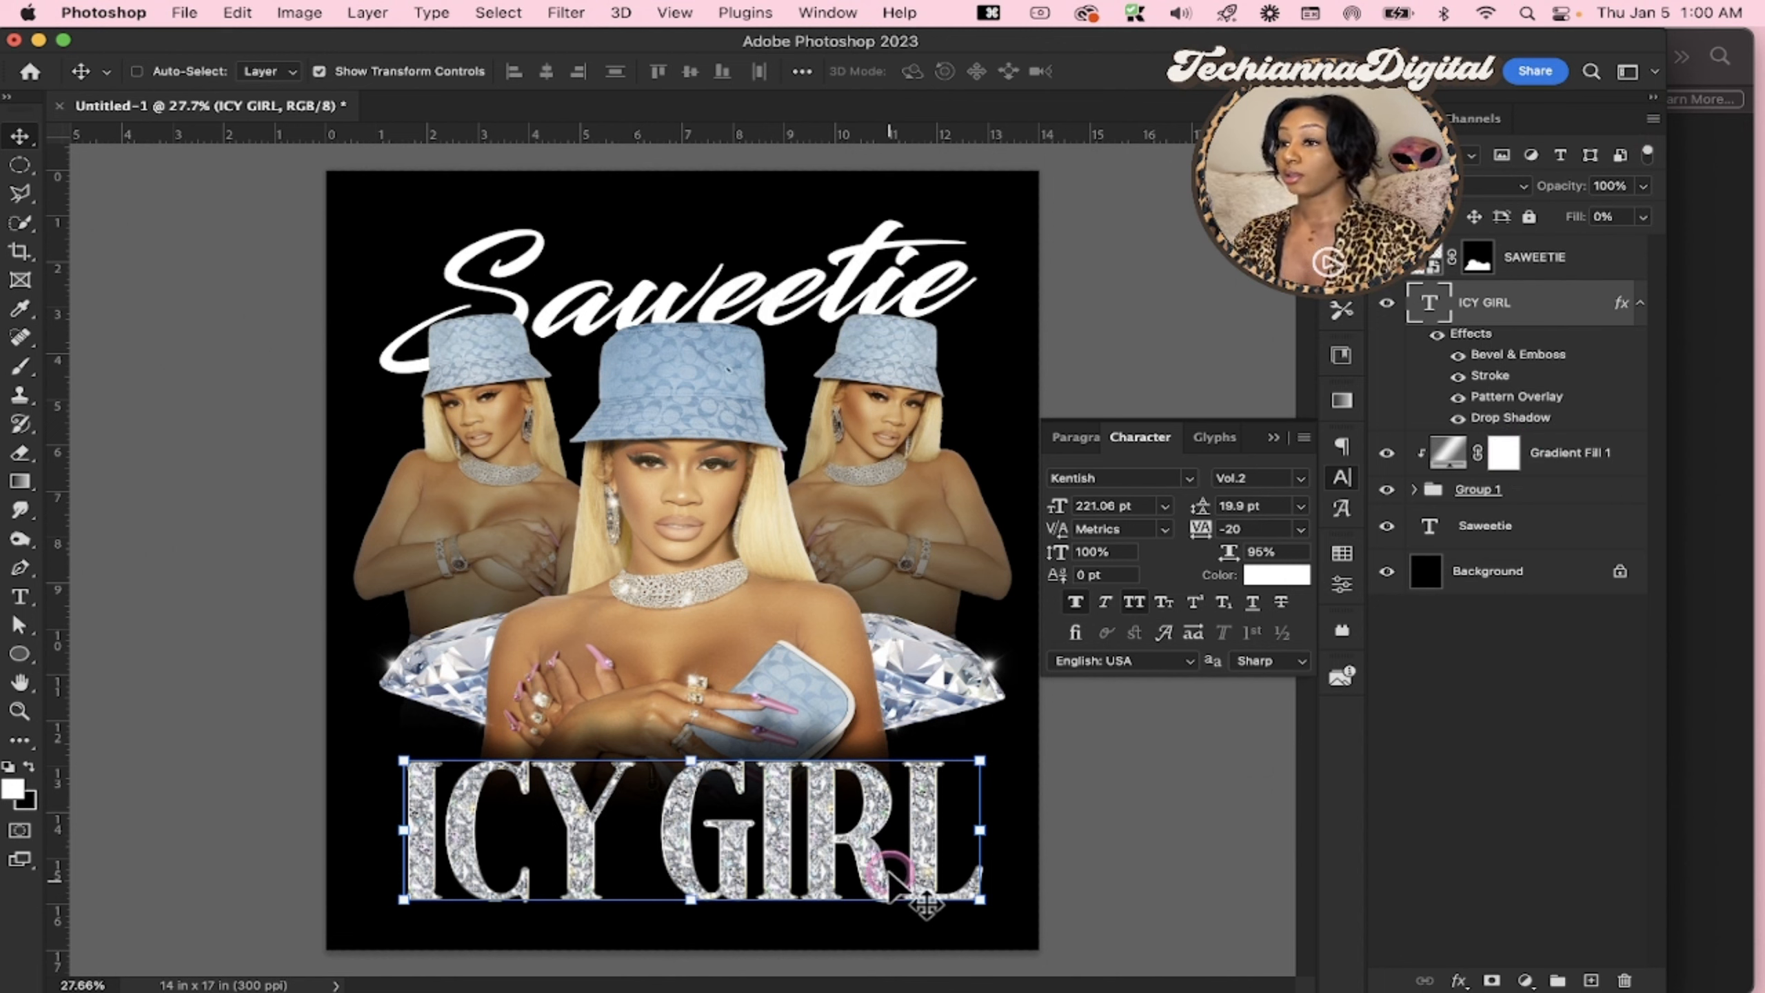
Move the ICY GIRL text up to just below the hands and shift it slightly right to centre it
{"action": "left_click_drag", "start_coordinate": [891, 874], "coordinate": [886, 842]}
{"action": "left_click", "coordinate": [1479, 713]}
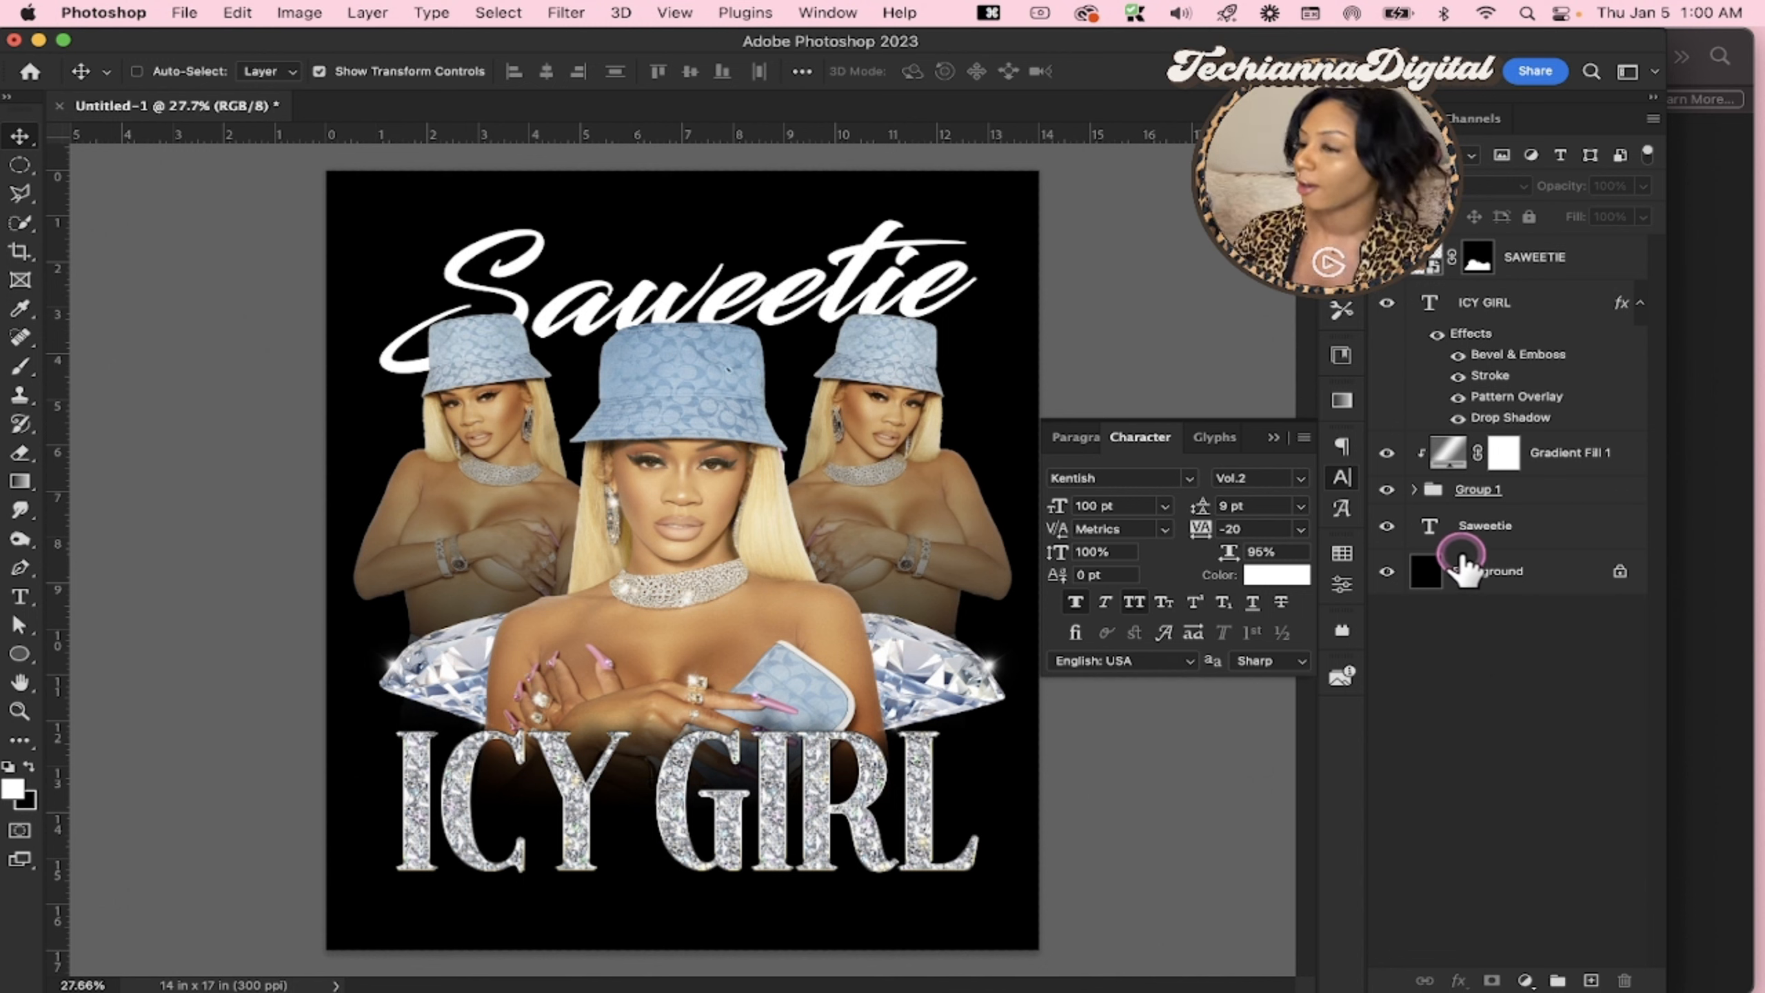
{"action": "left_click", "coordinate": [1487, 306]}
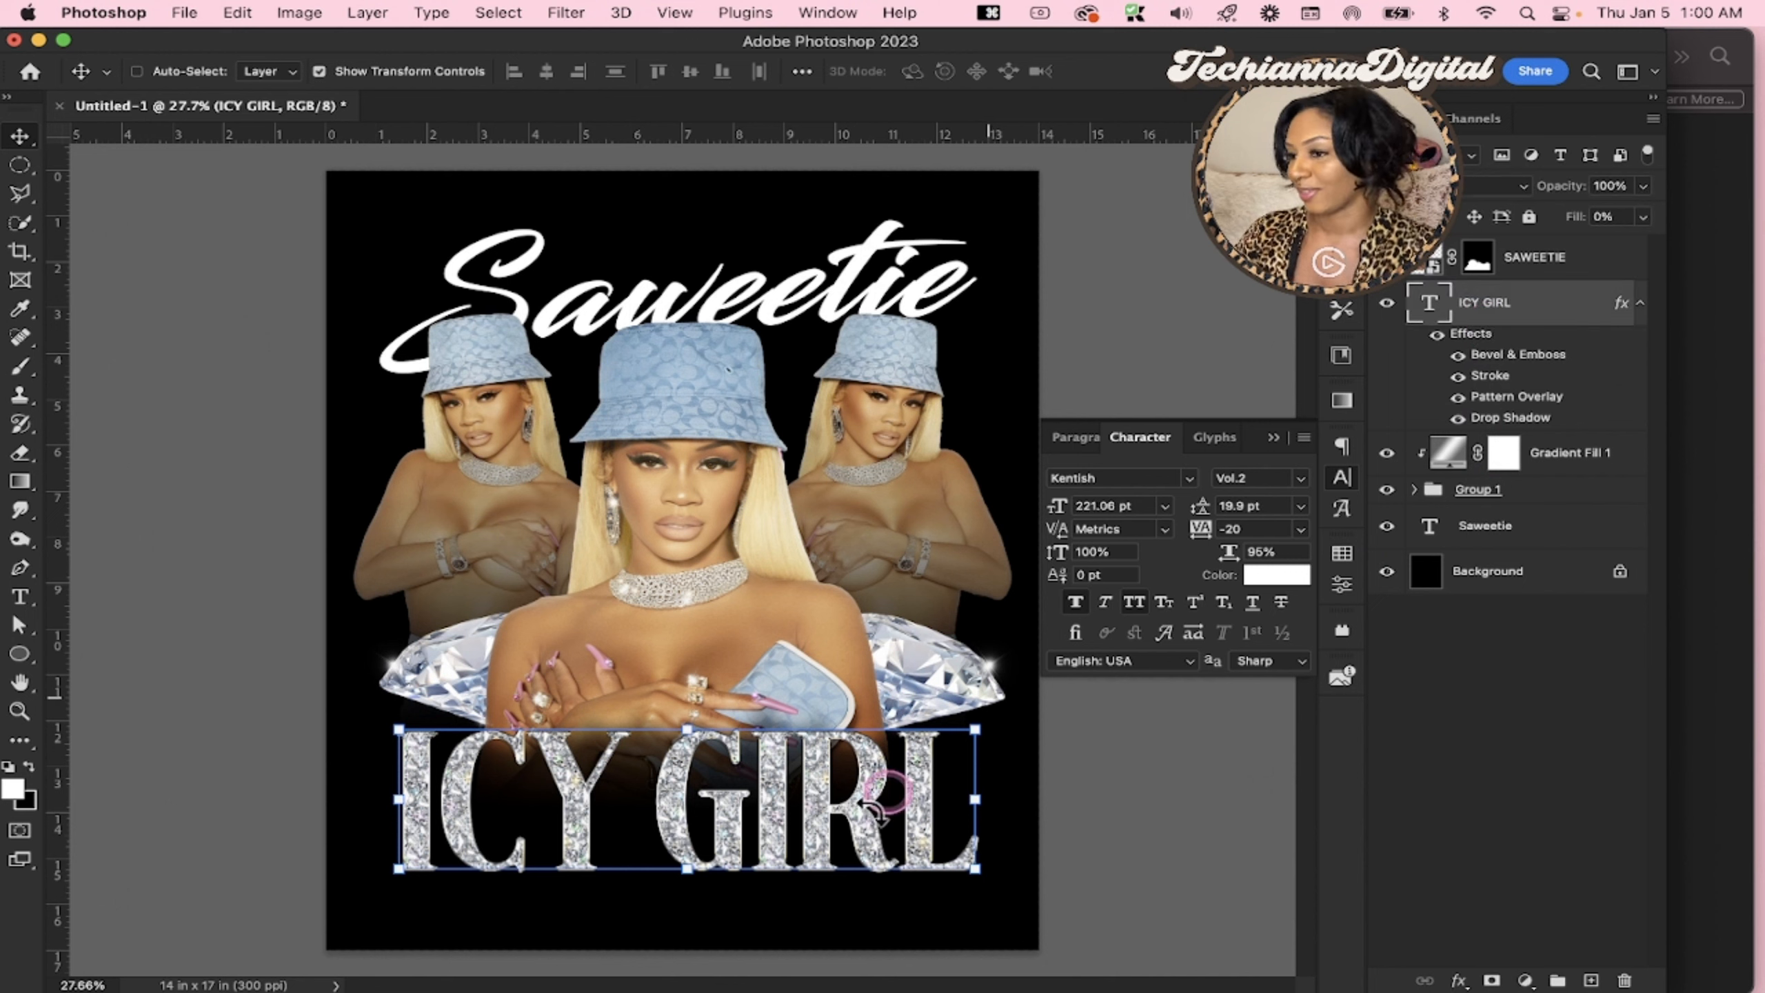
{"action": "left_click_drag", "start_coordinate": [842, 841], "coordinate": [850, 843]}
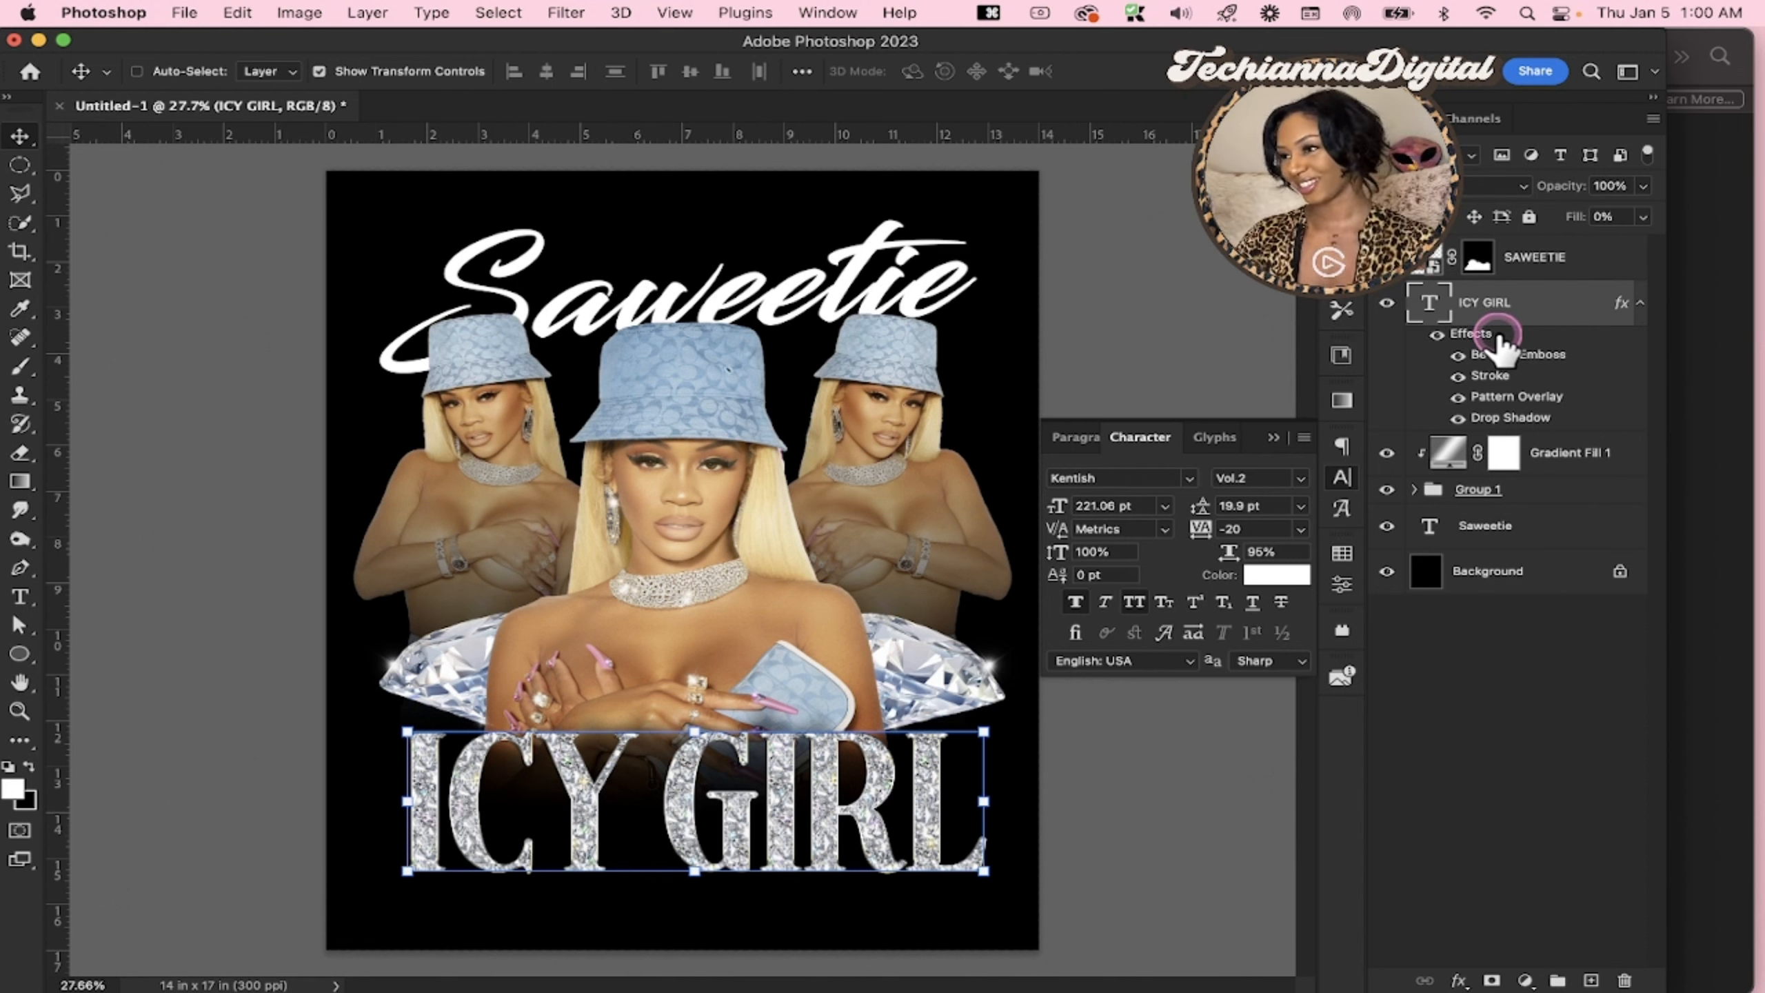
Copy the ICY GIRL text's layer style and paste it onto the script Saweetie text layer
{"action": "right_click", "coordinate": [1483, 337]}
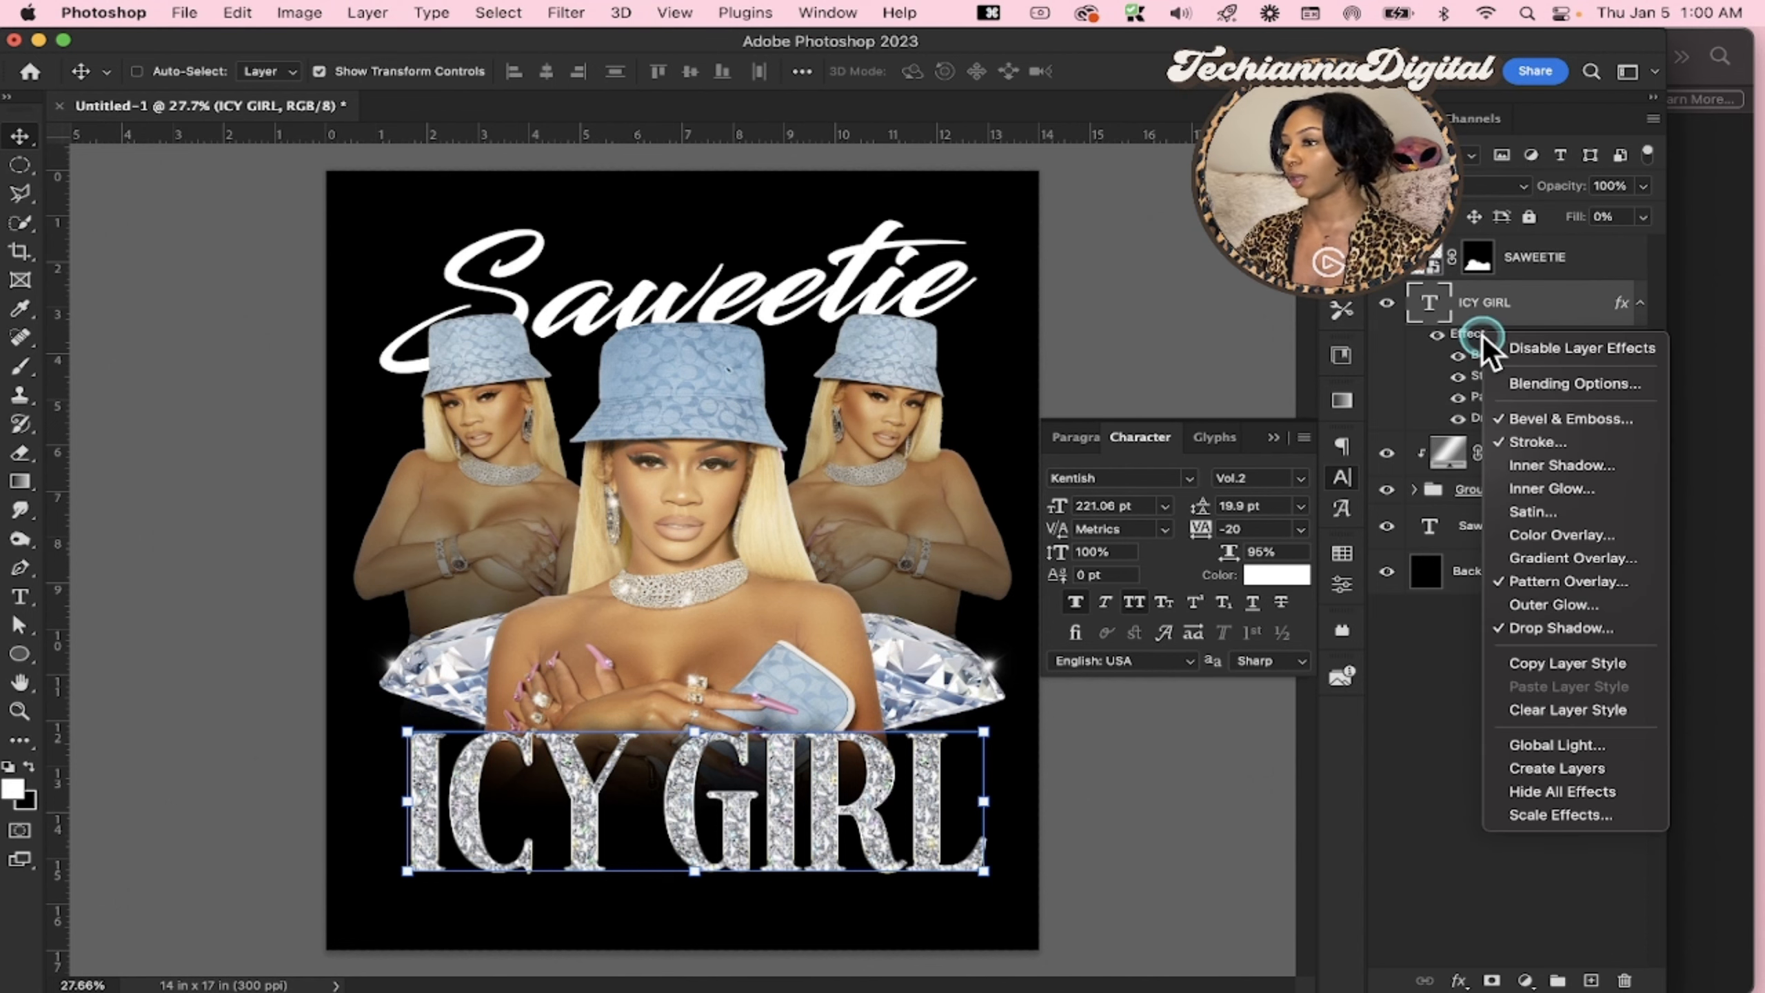
{"action": "left_click", "coordinate": [1468, 314]}
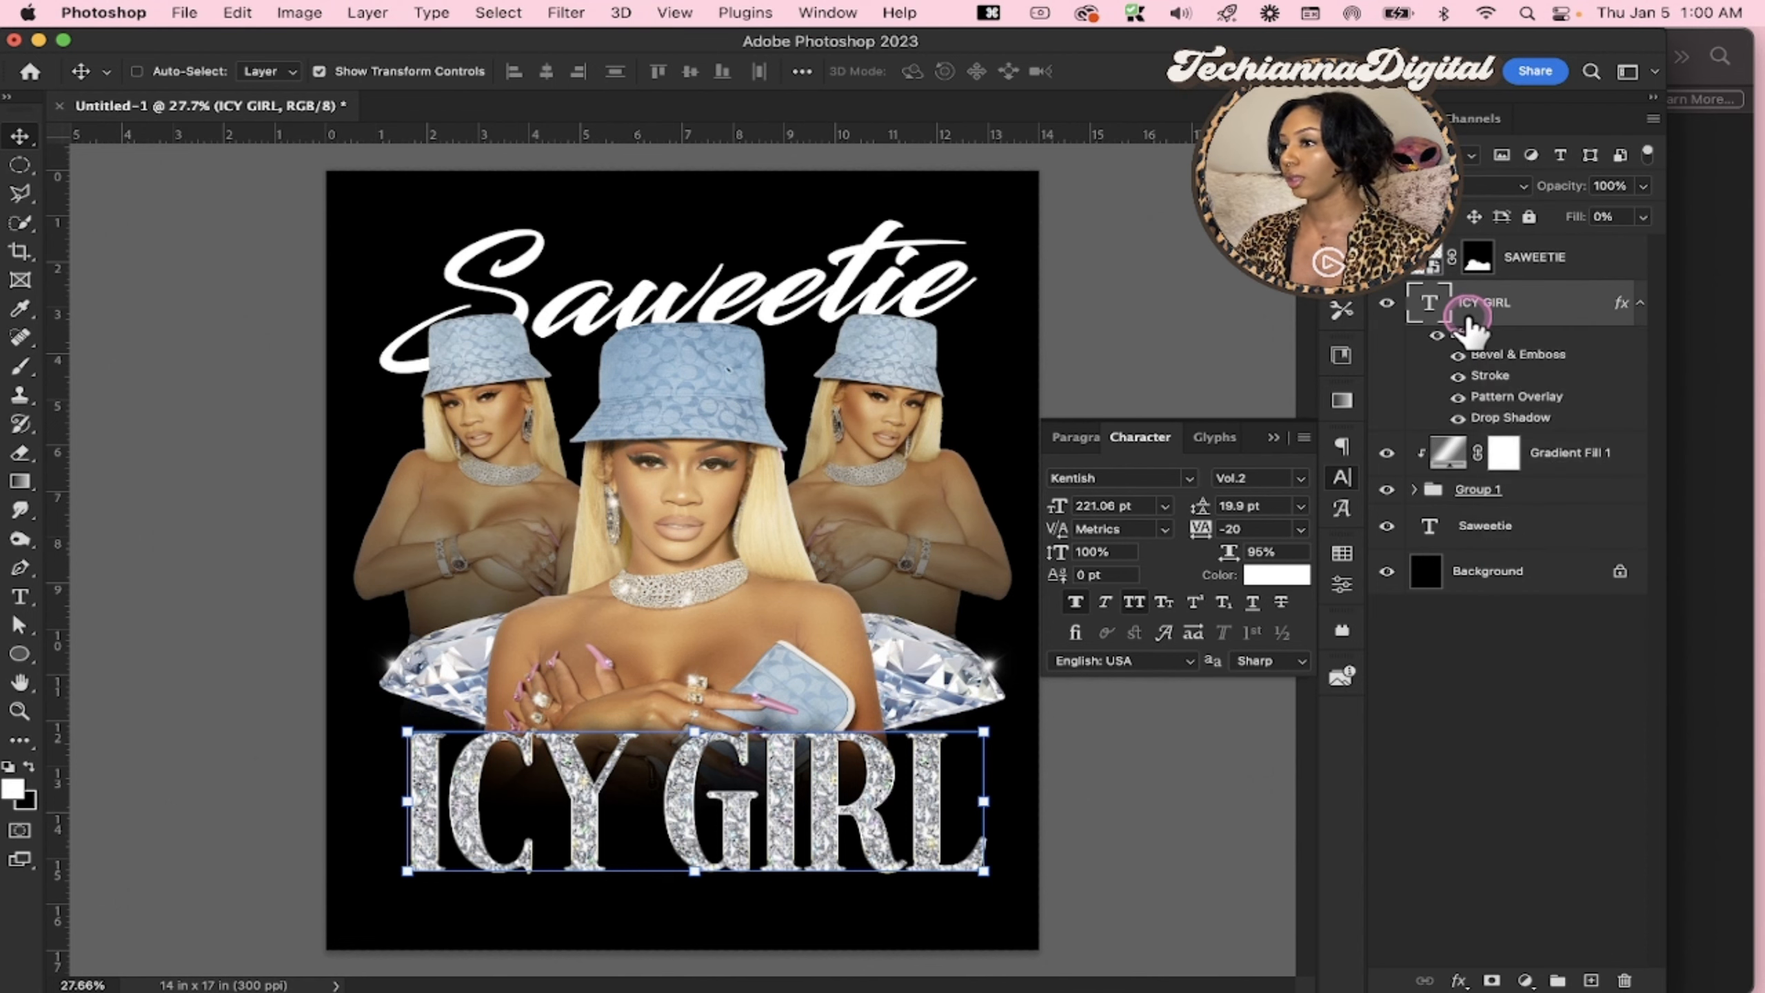
{"action": "right_click", "coordinate": [1479, 302]}
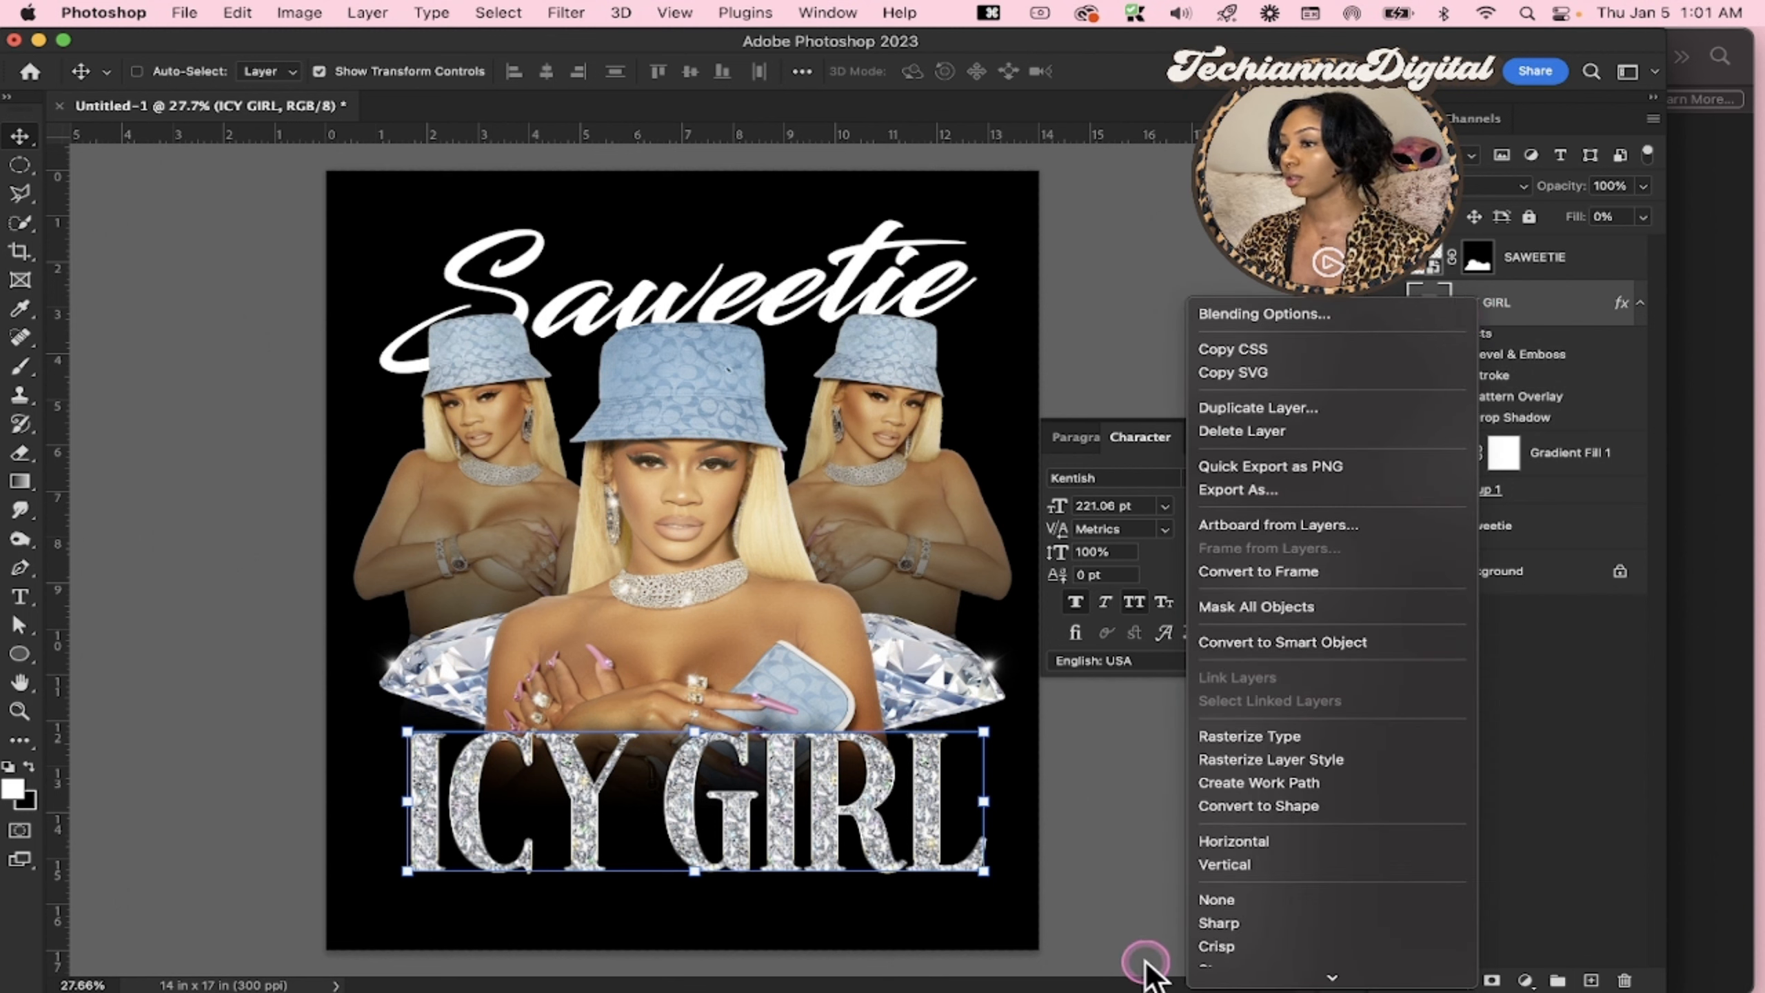
{"action": "scroll", "coordinate": [1332, 907], "scroll_direction": "down", "scroll_amount": 5}
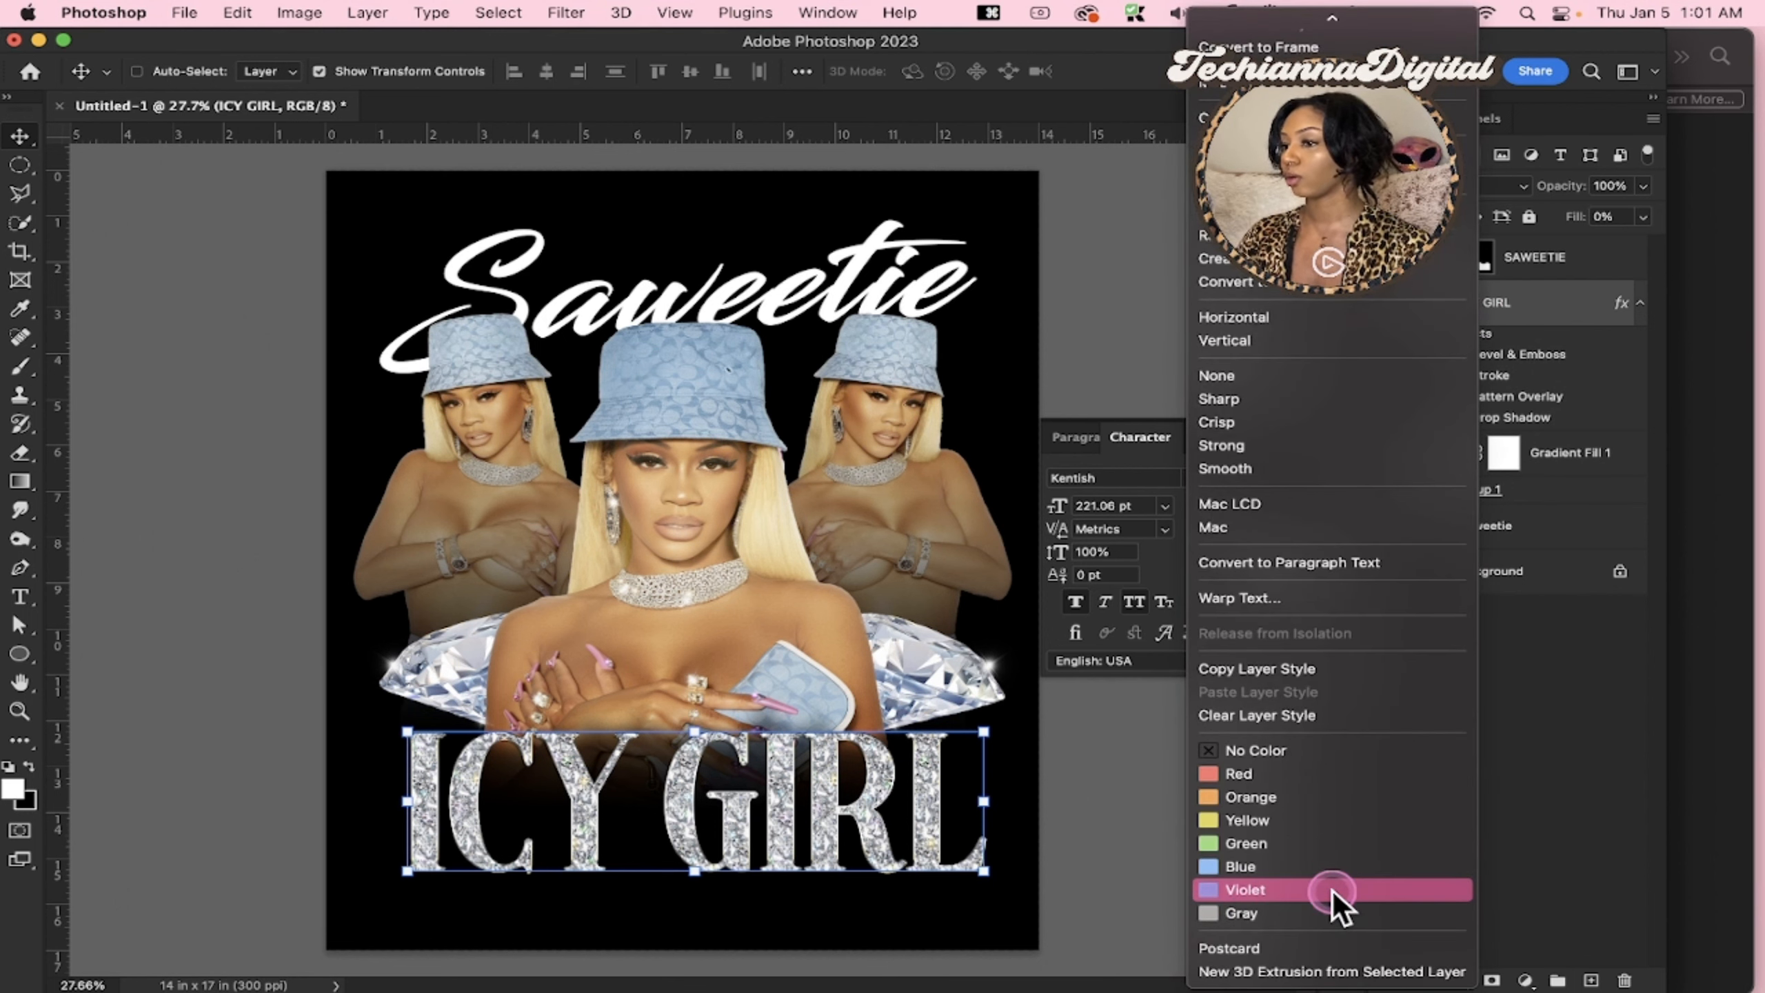
{"action": "left_click", "coordinate": [1527, 713]}
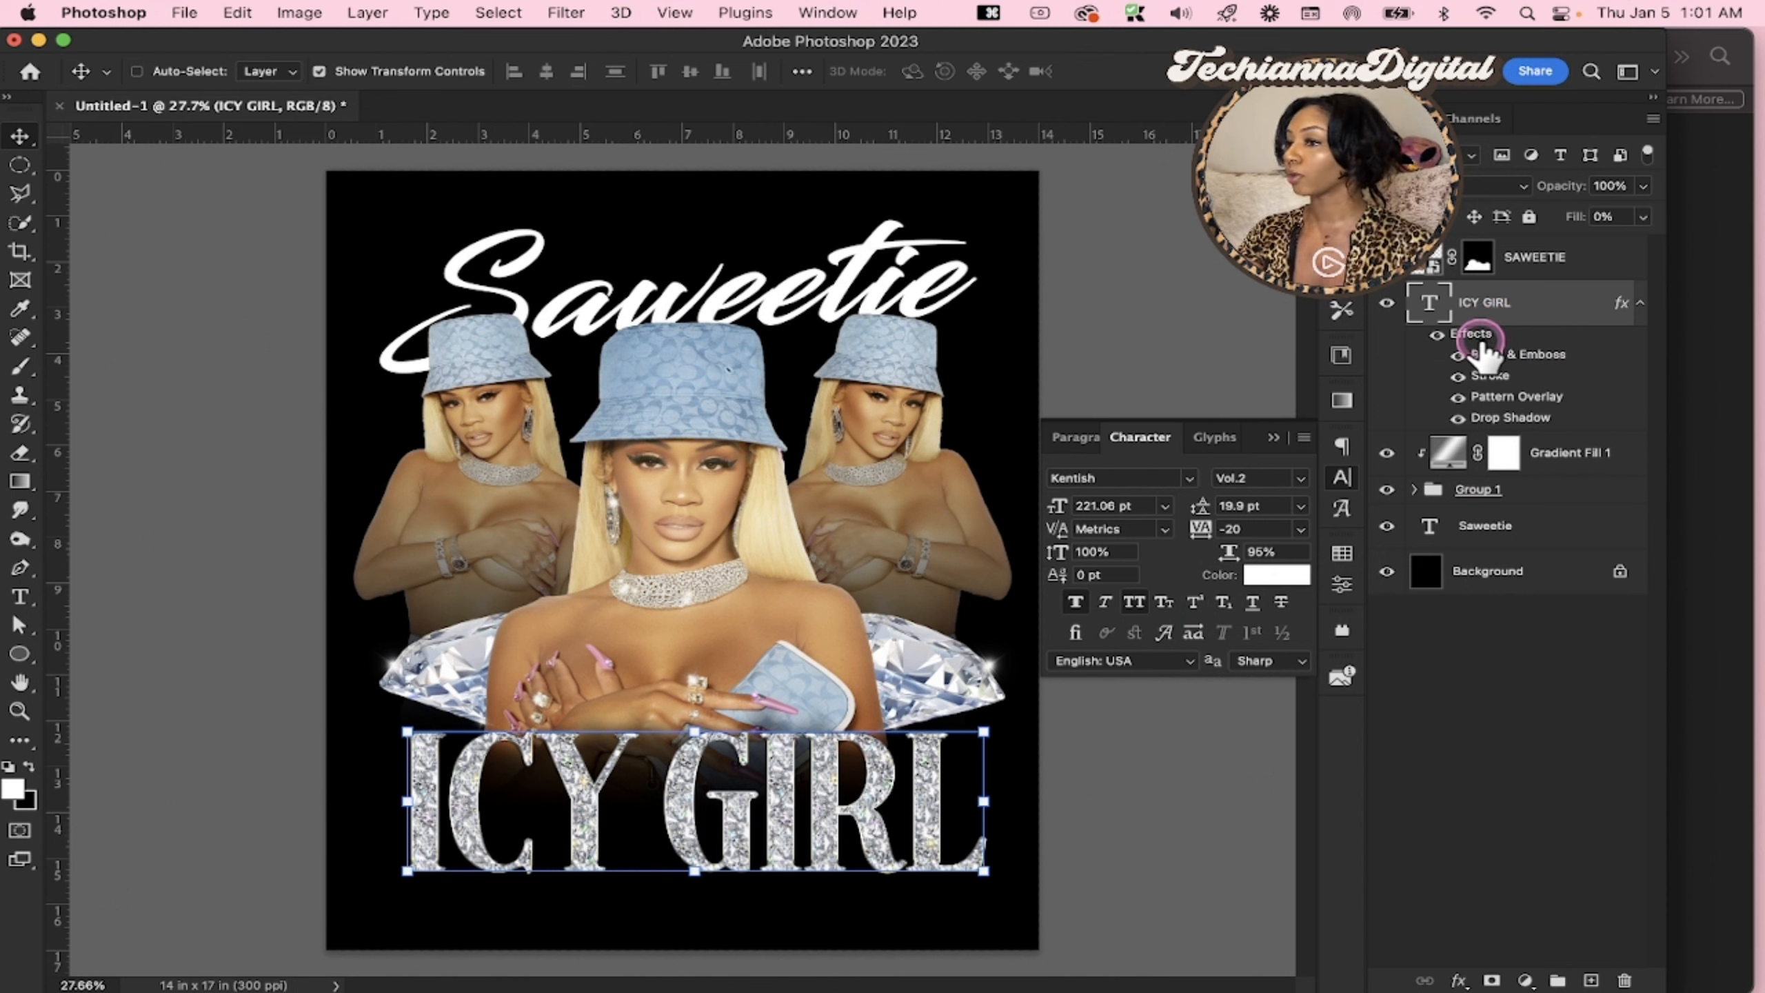
{"action": "right_click", "coordinate": [1476, 334]}
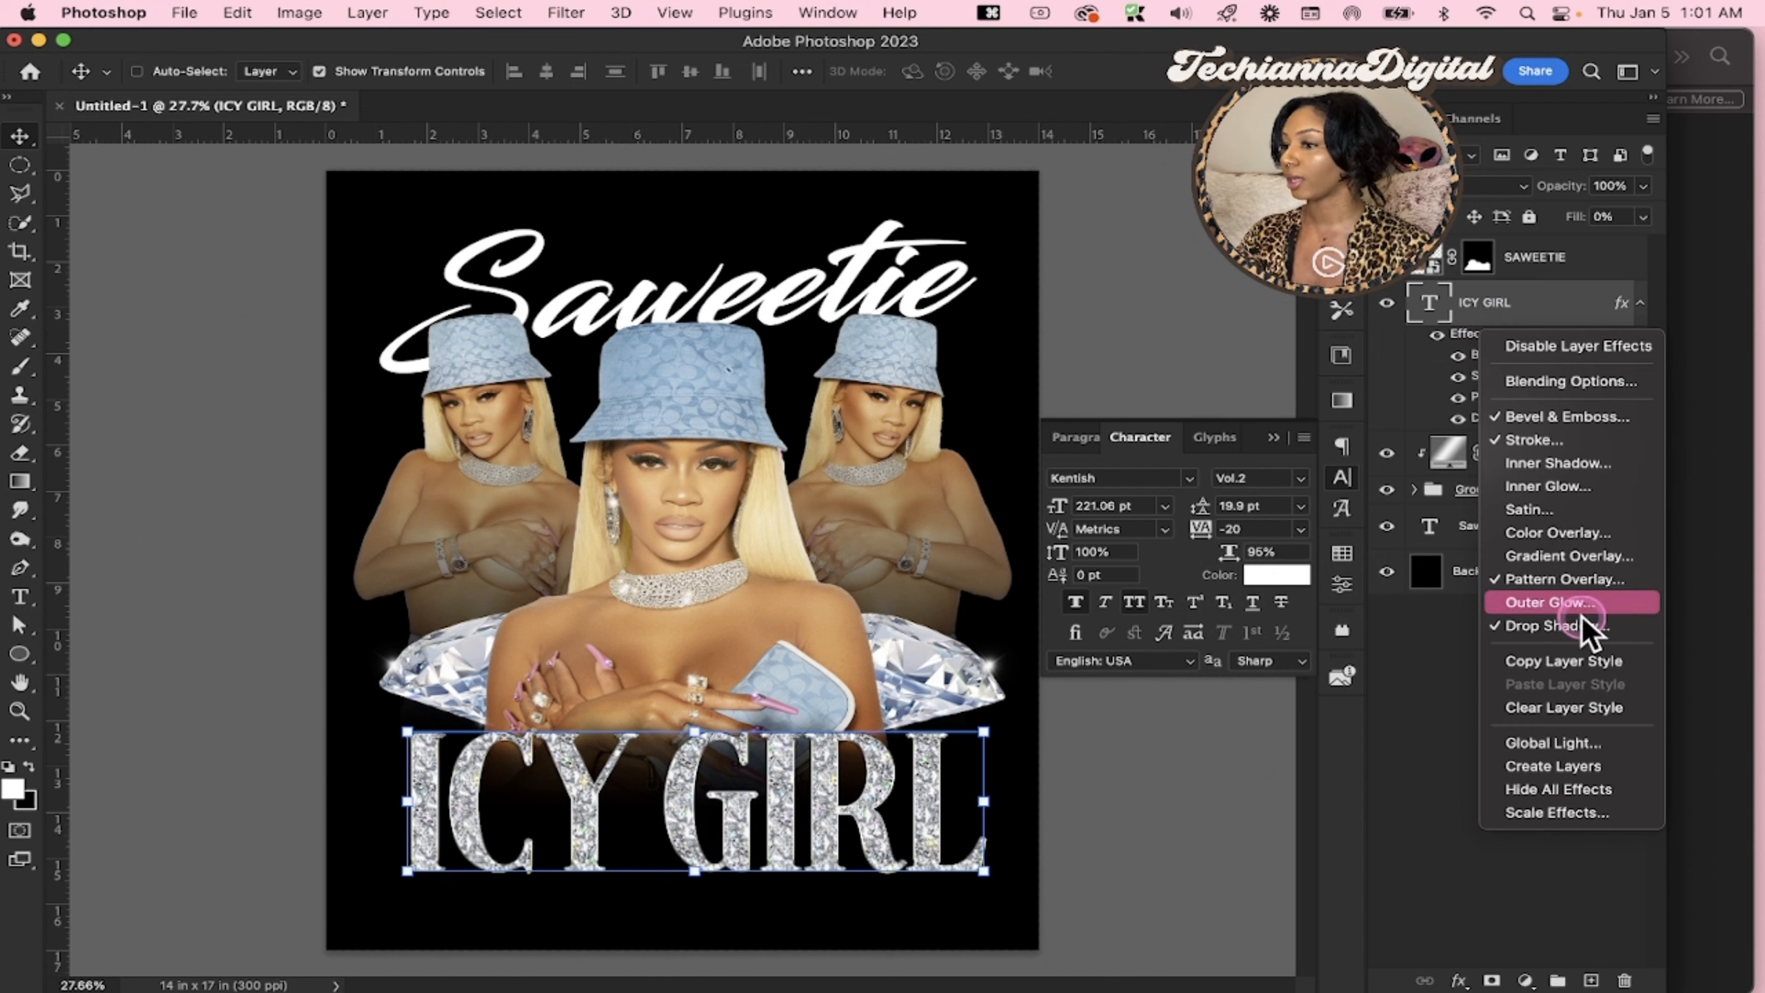
{"action": "left_click", "coordinate": [1582, 664]}
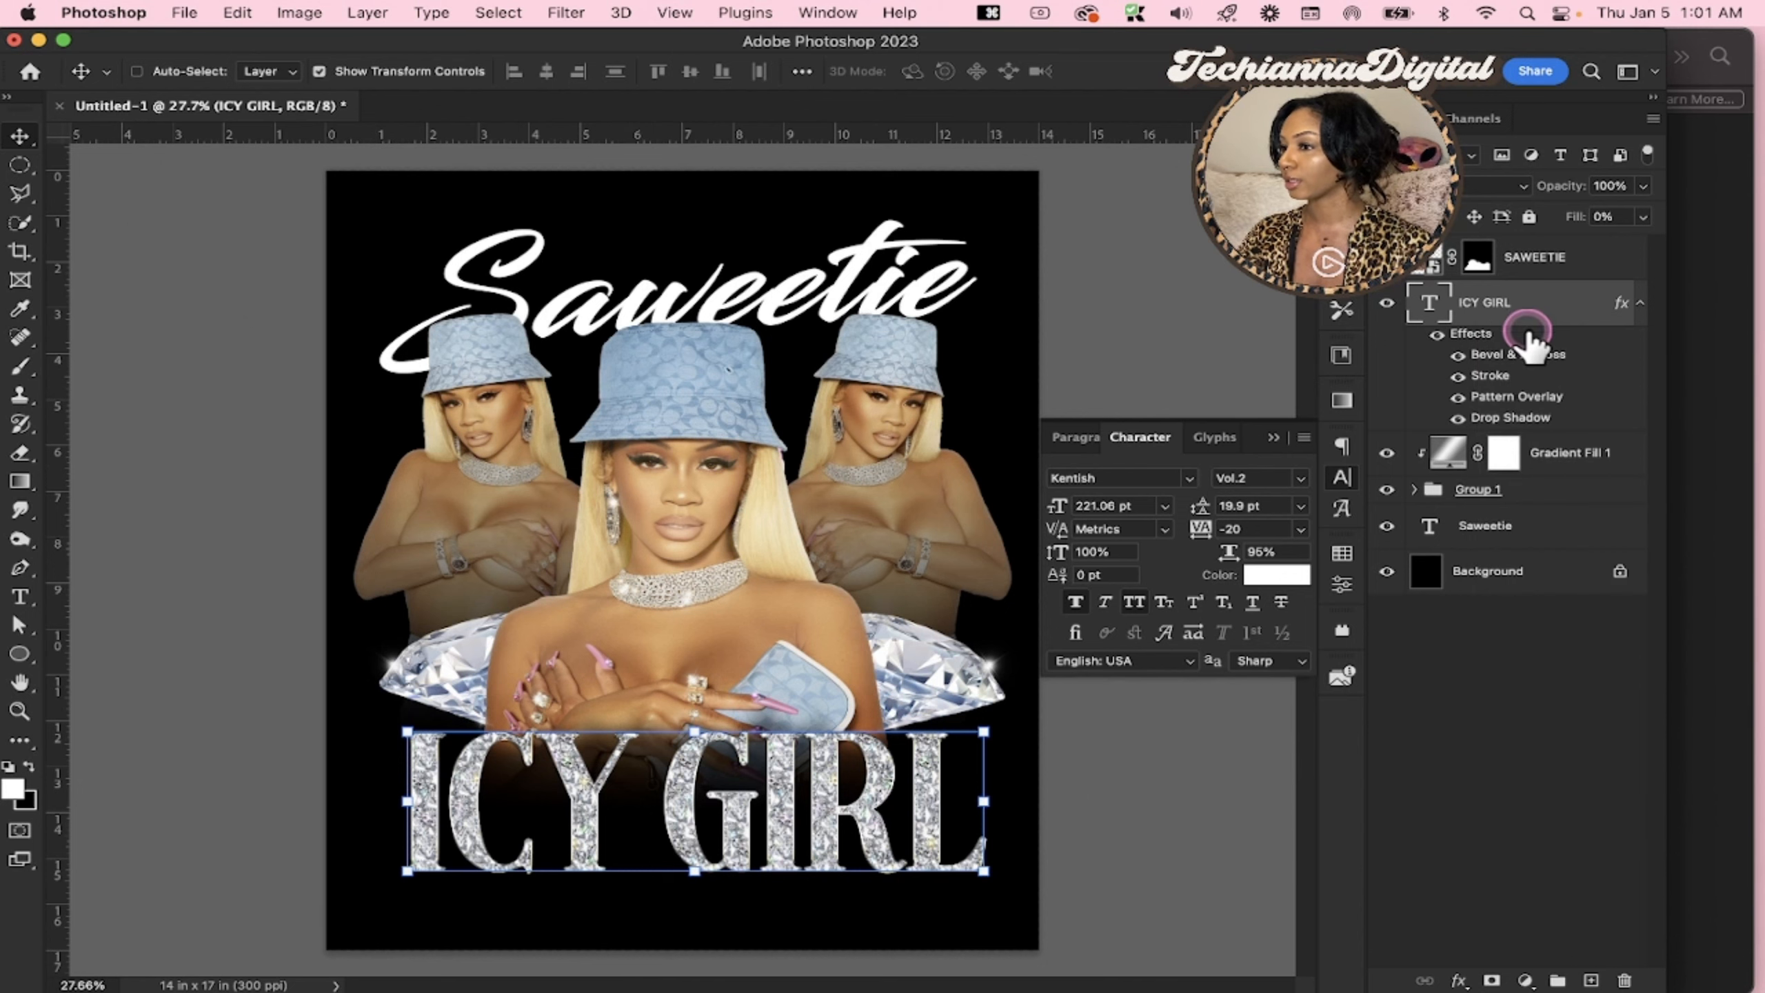
{"action": "left_click", "coordinate": [1494, 526]}
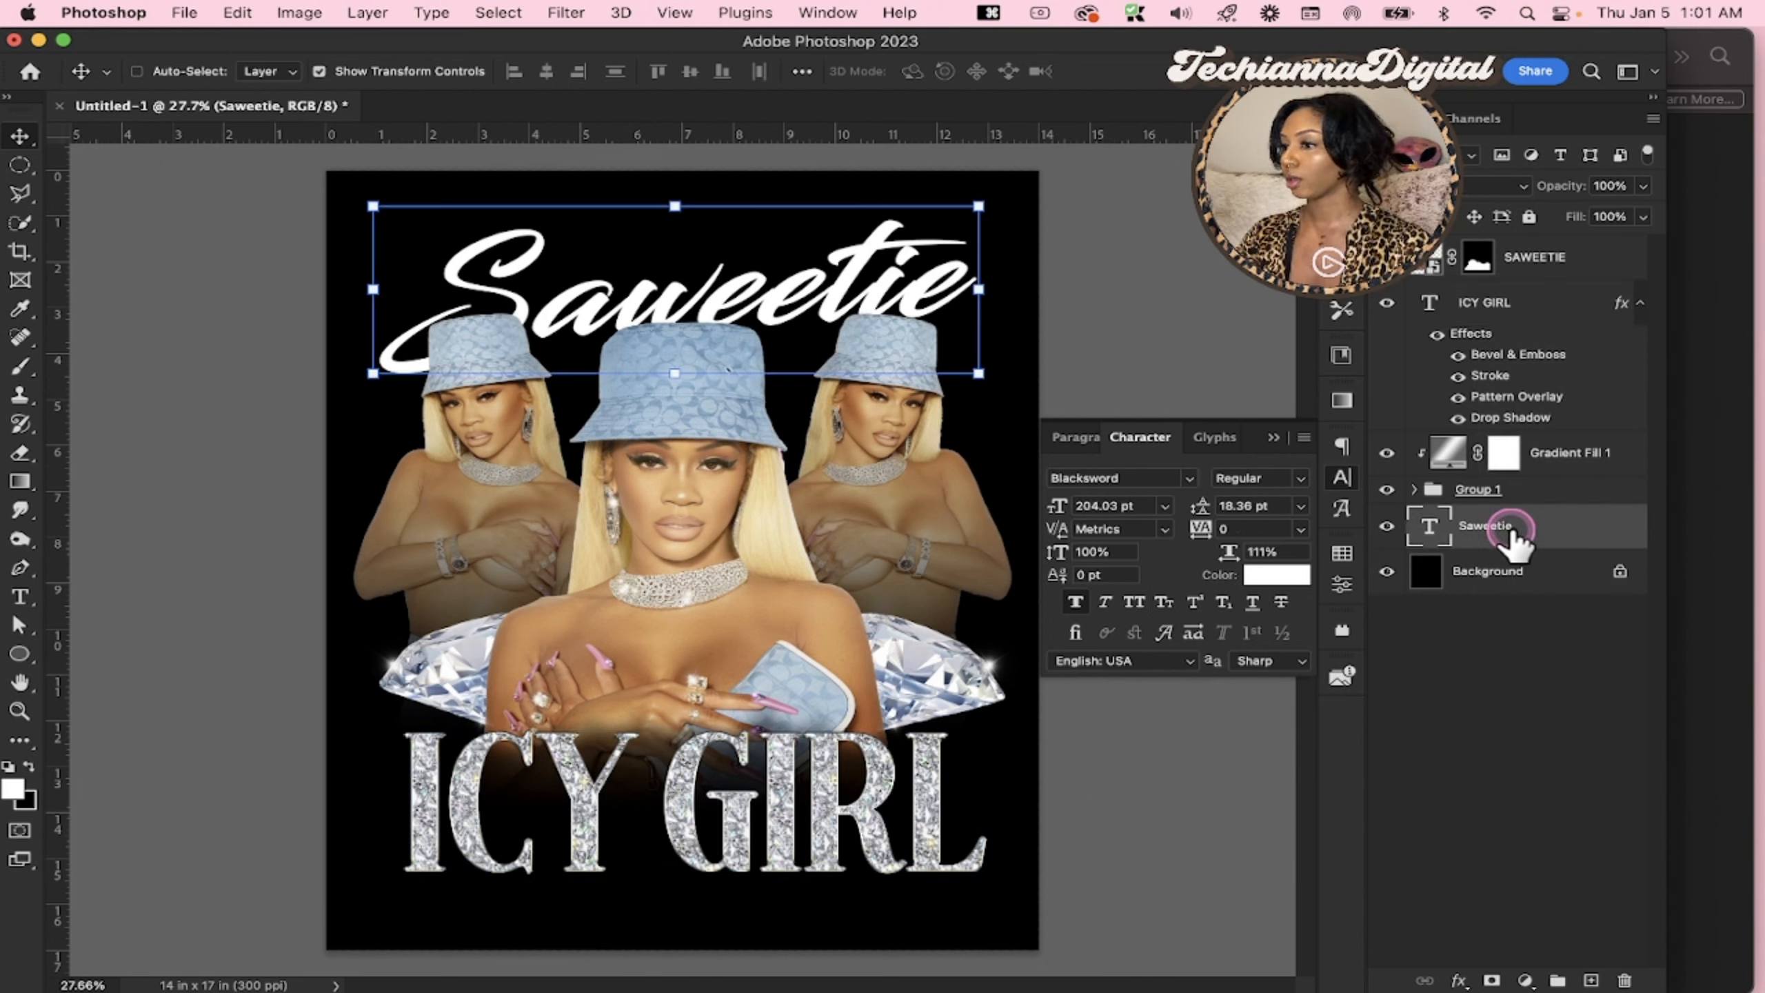
{"action": "right_click", "coordinate": [1512, 534]}
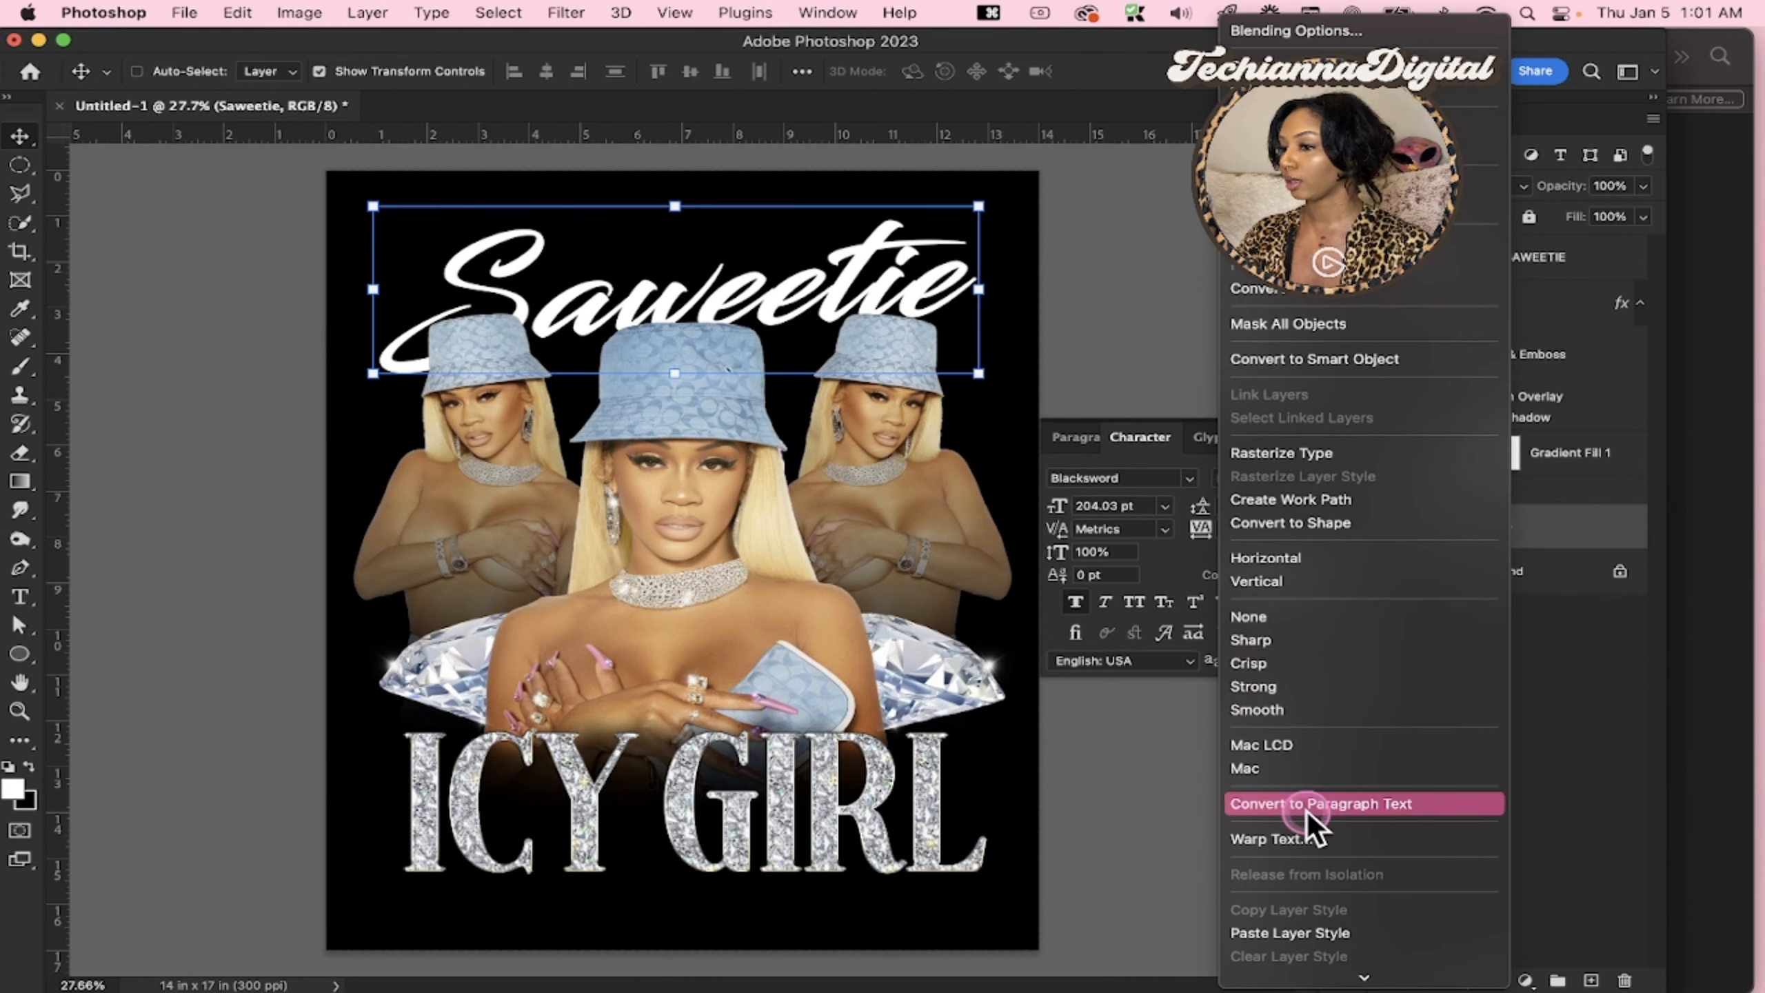
{"action": "left_click", "coordinate": [1293, 932]}
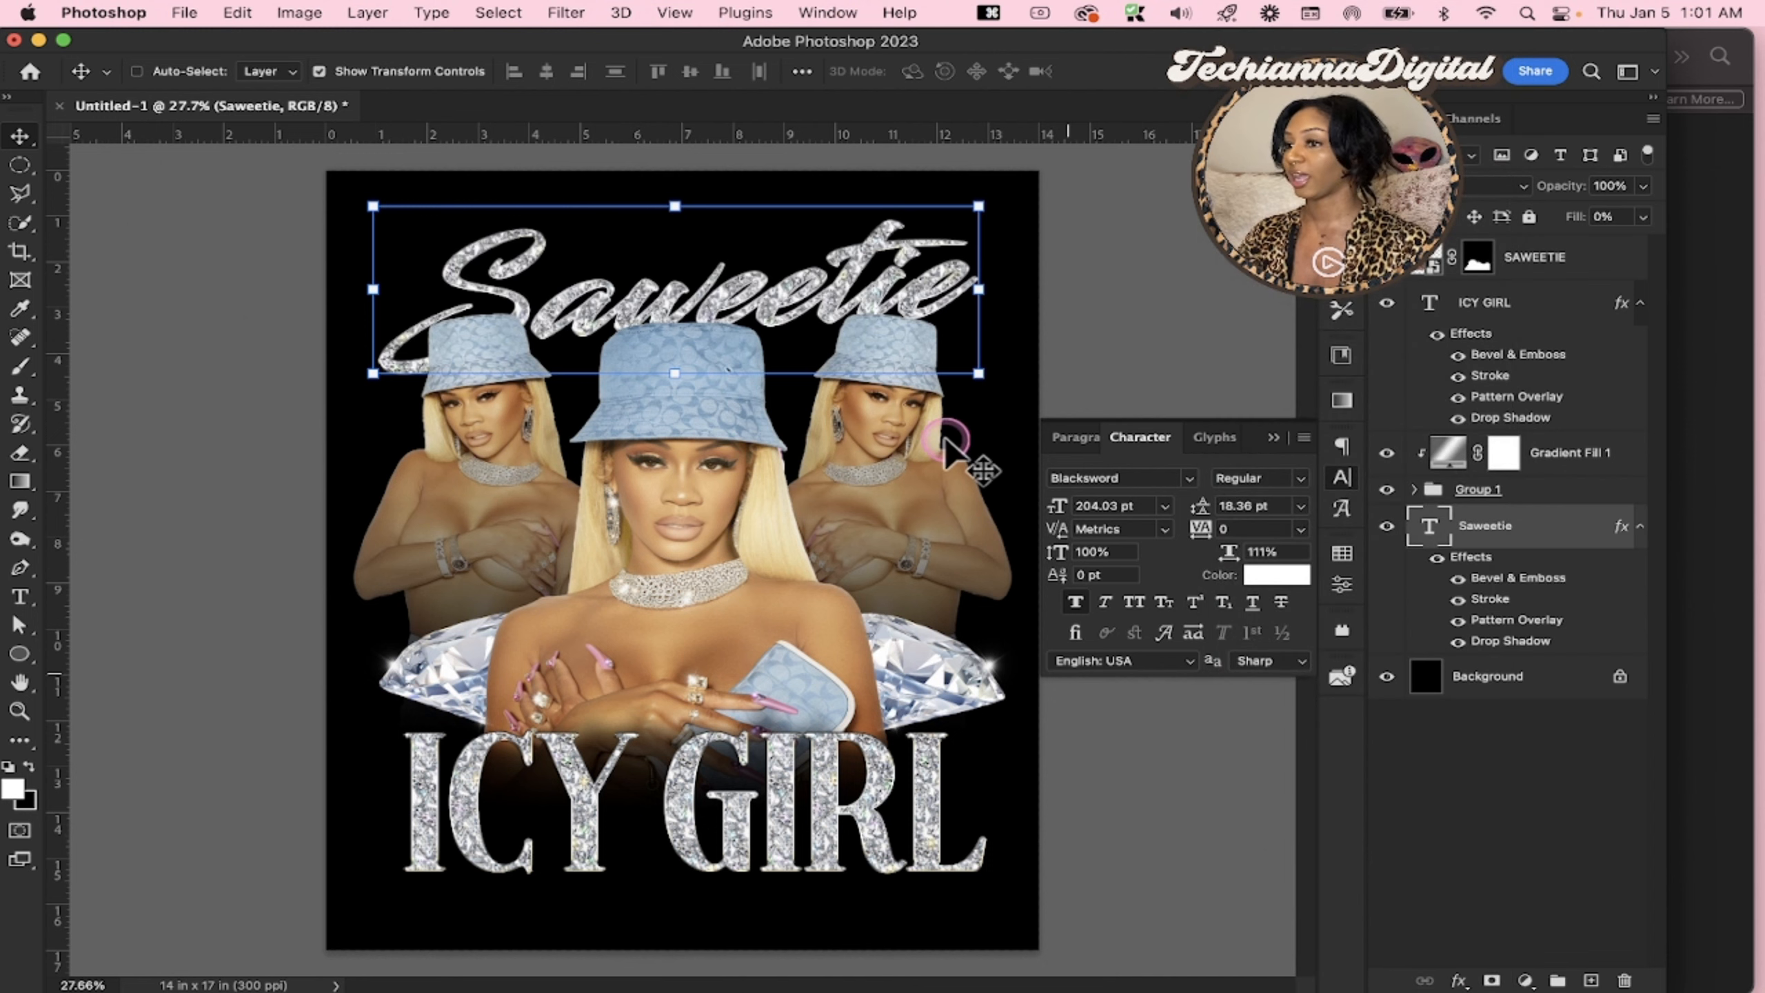
{"action": "left_click", "coordinate": [878, 298]}
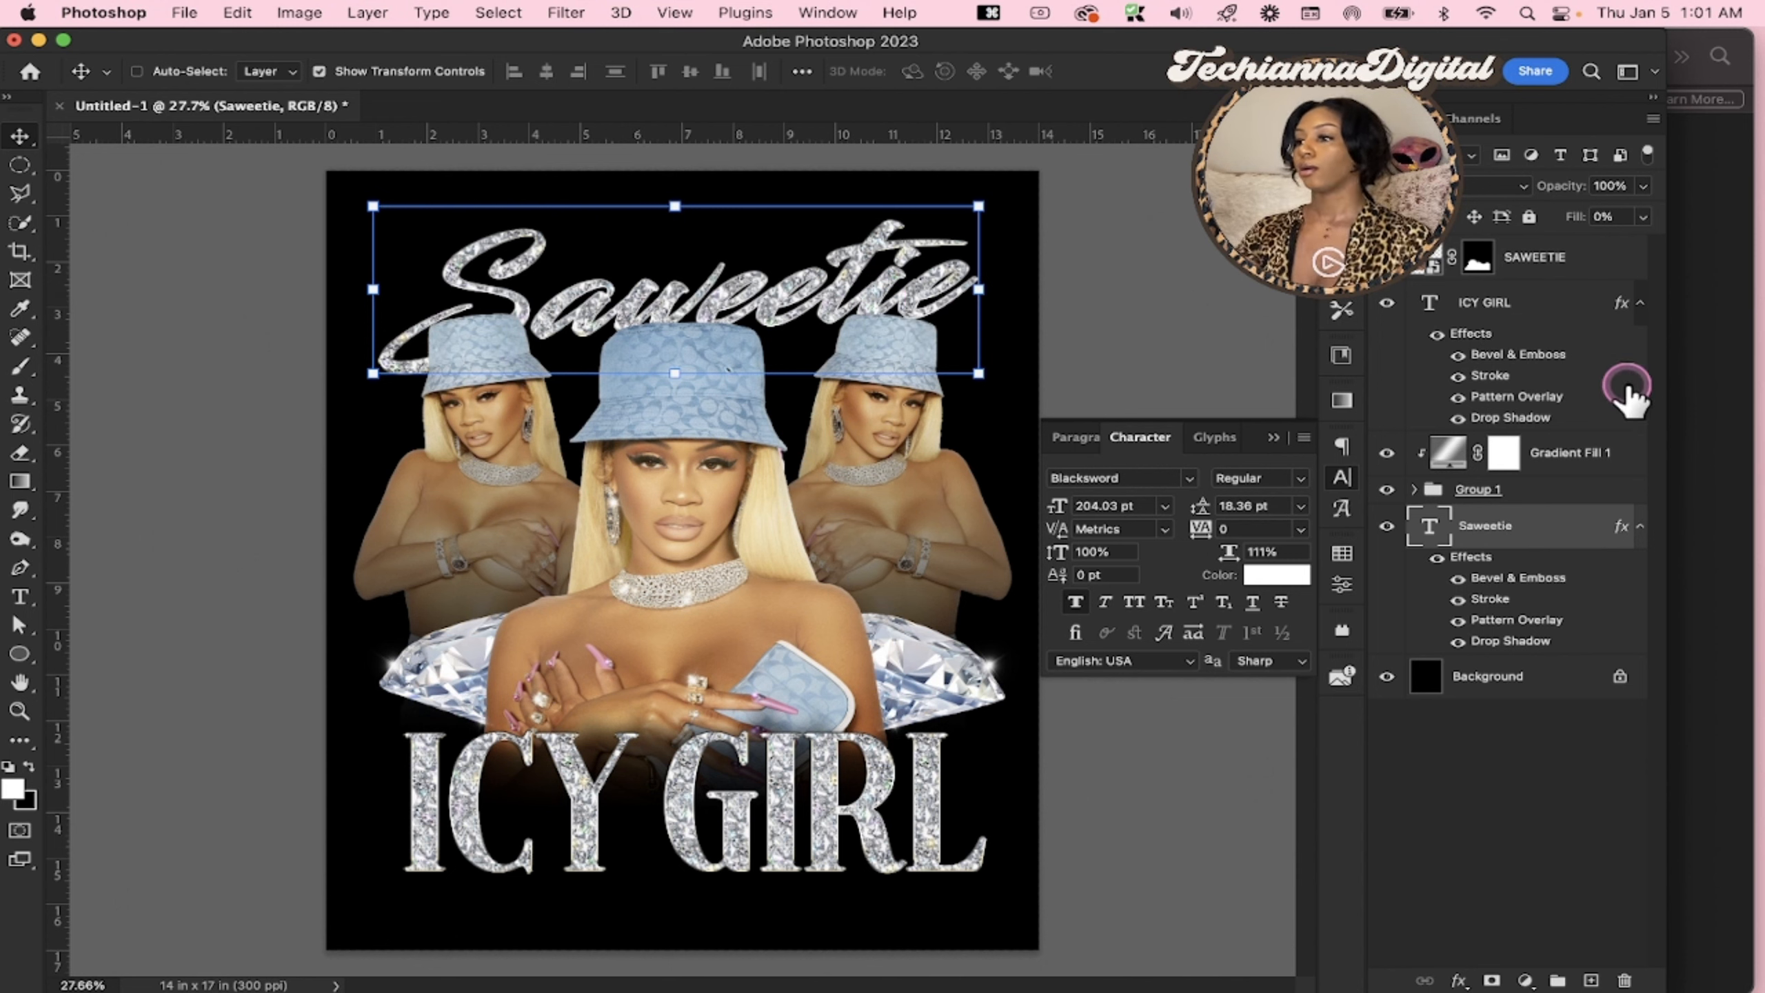
Check the Stroke settings in the Saweetie text's layer style and accept them
{"action": "double_click", "coordinate": [1622, 532]}
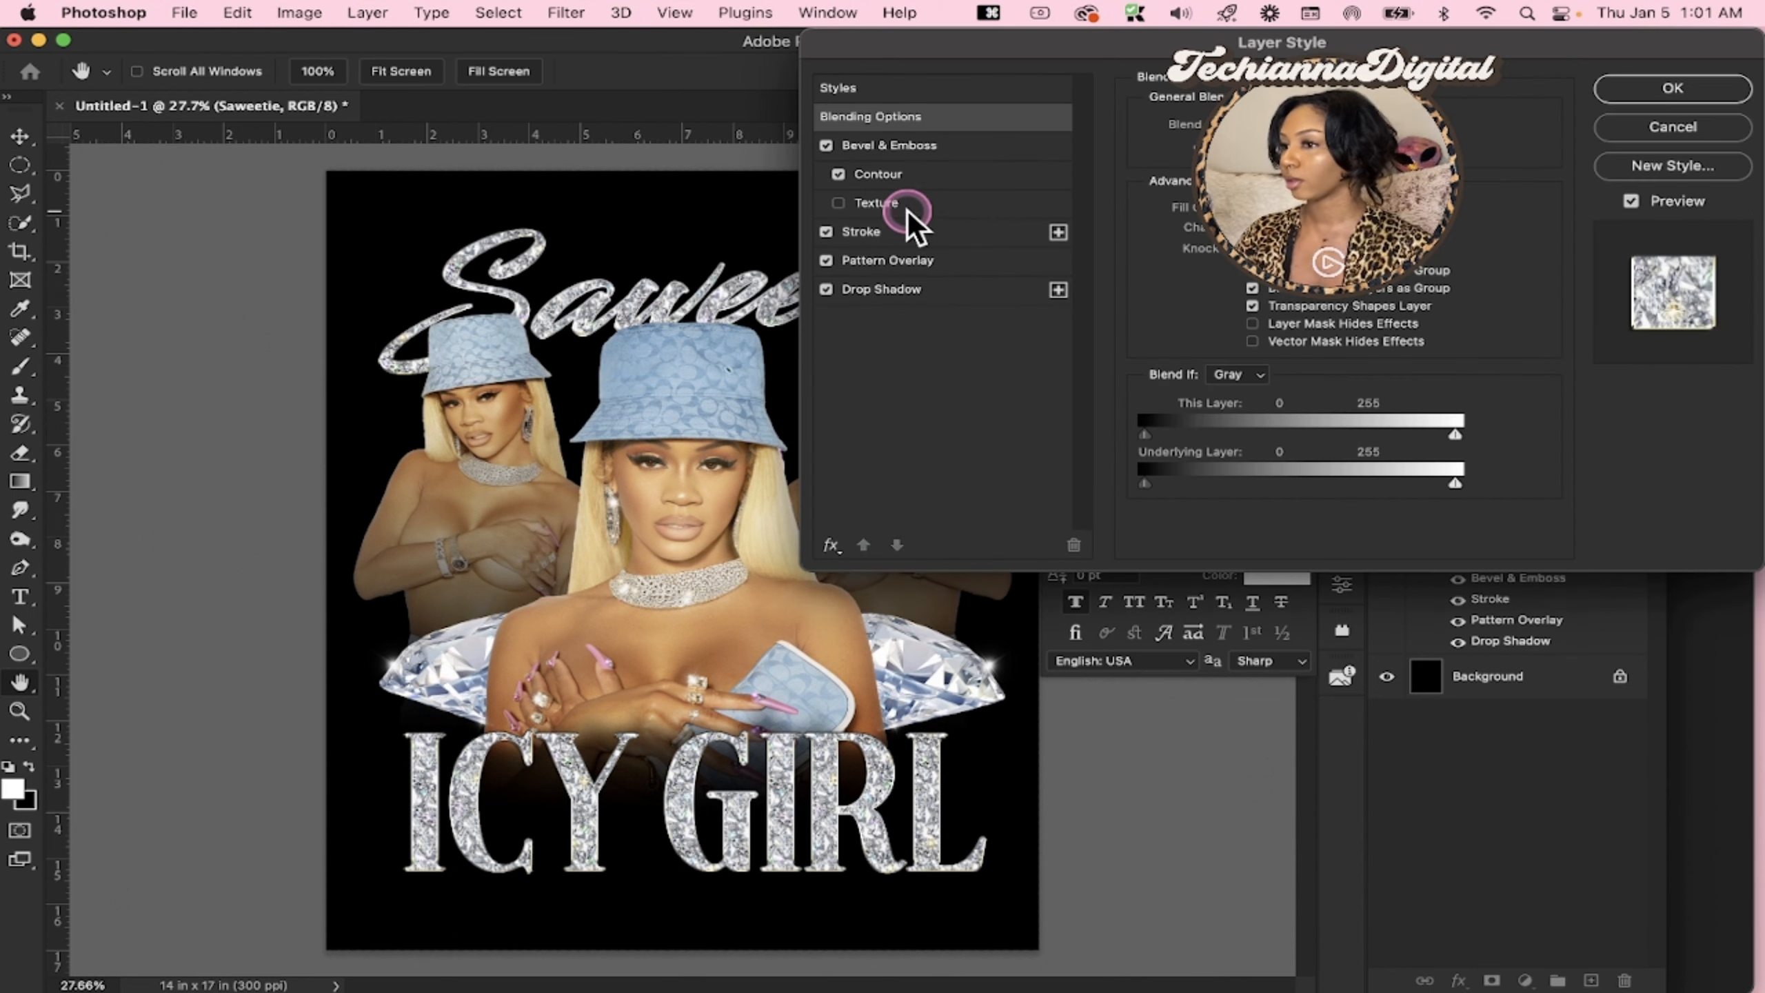
{"action": "left_click", "coordinate": [902, 232]}
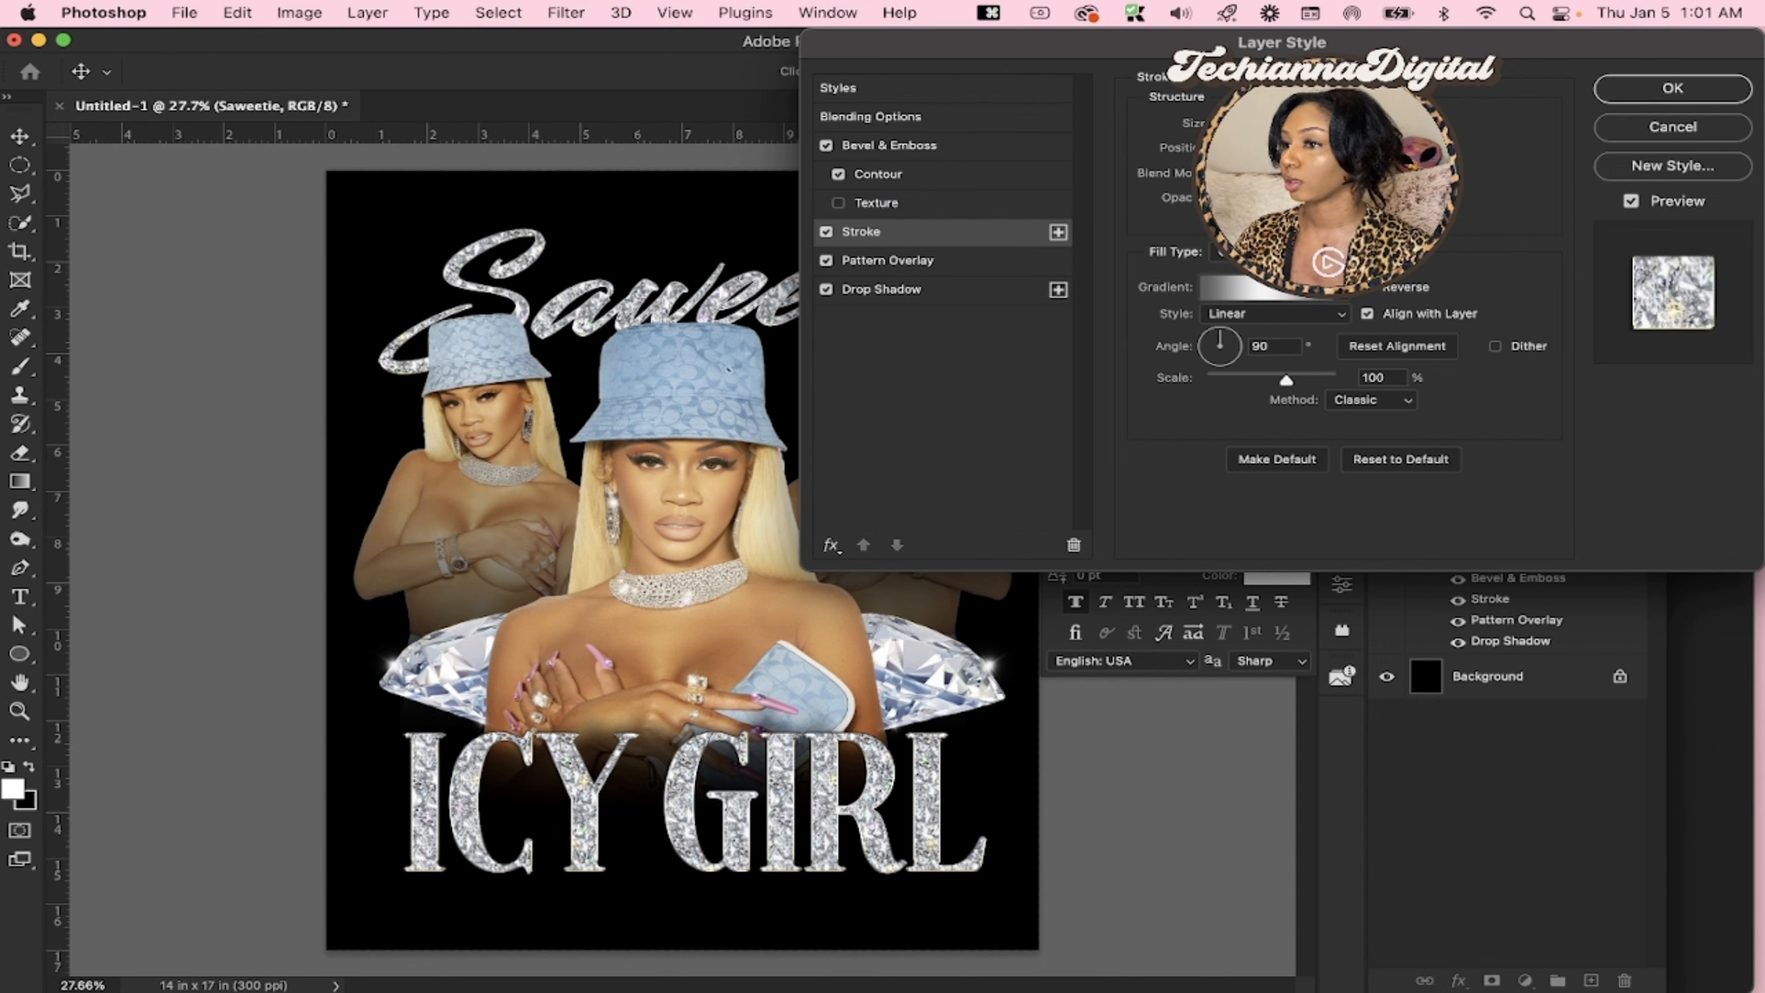
{"action": "key", "text": "Return"}
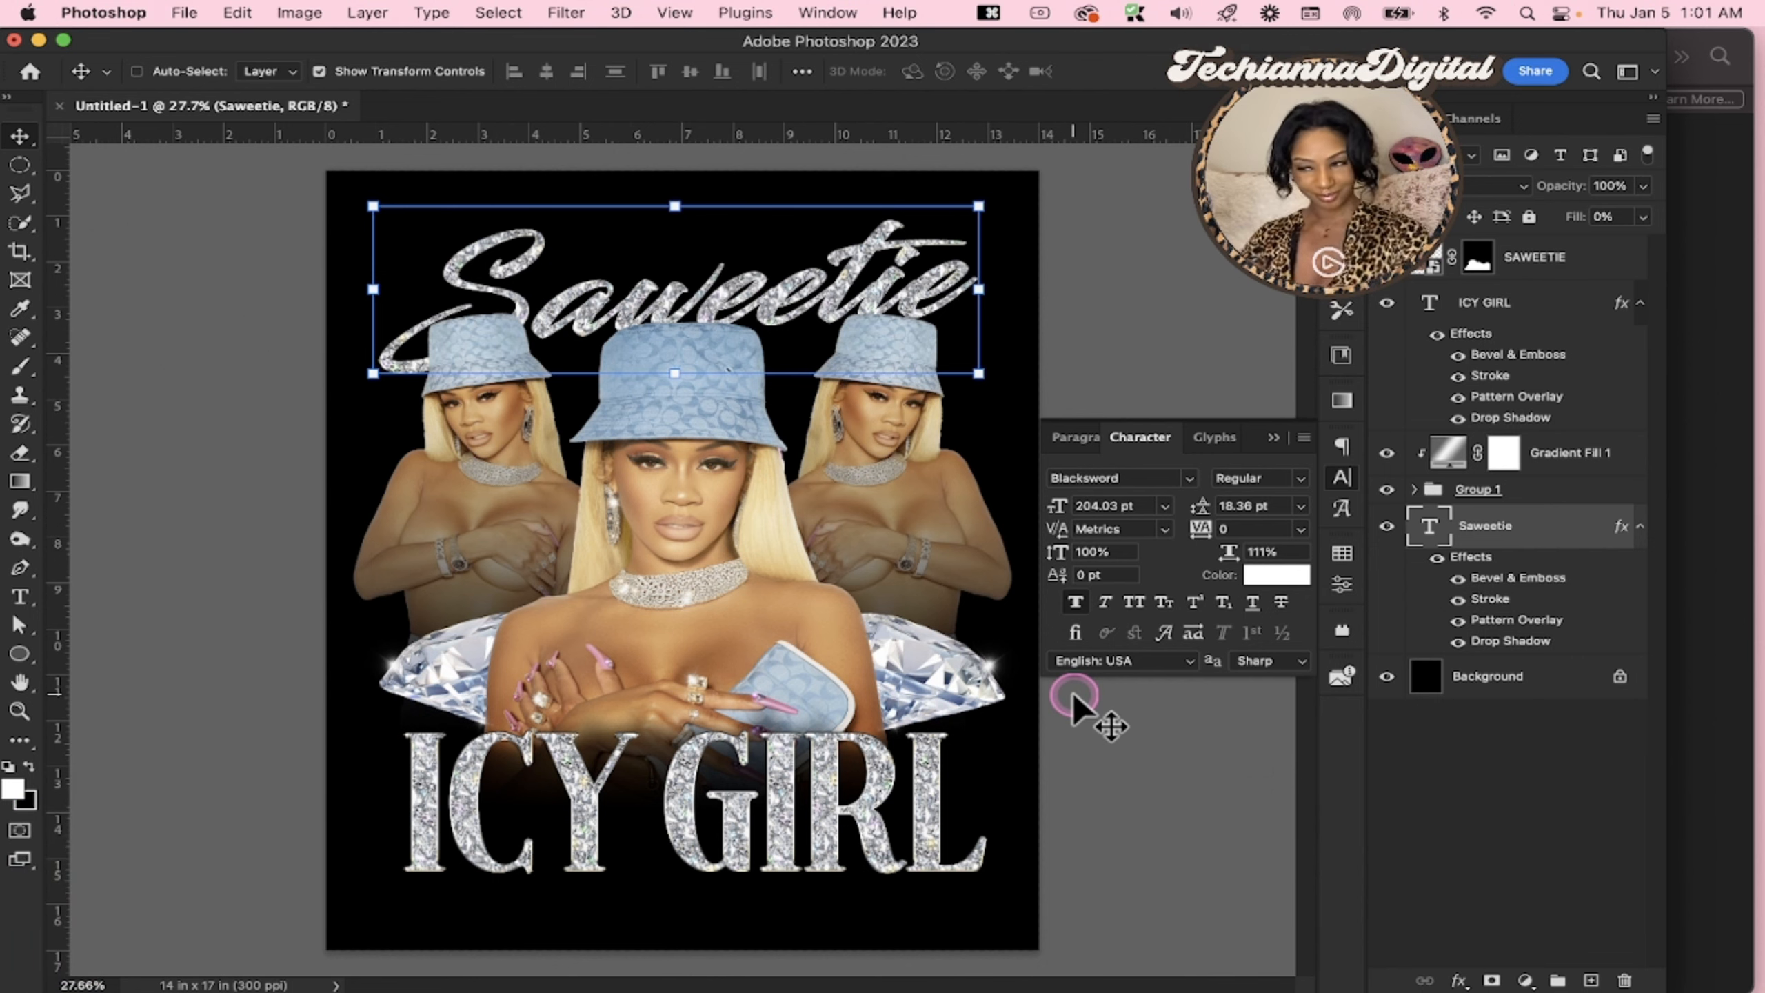
Place CHROMEKIT_Lensflare_5.png from Finder's Sparkles folder into the design and move its layer above ICY GIRL
{"action": "left_click", "coordinate": [1741, 487]}
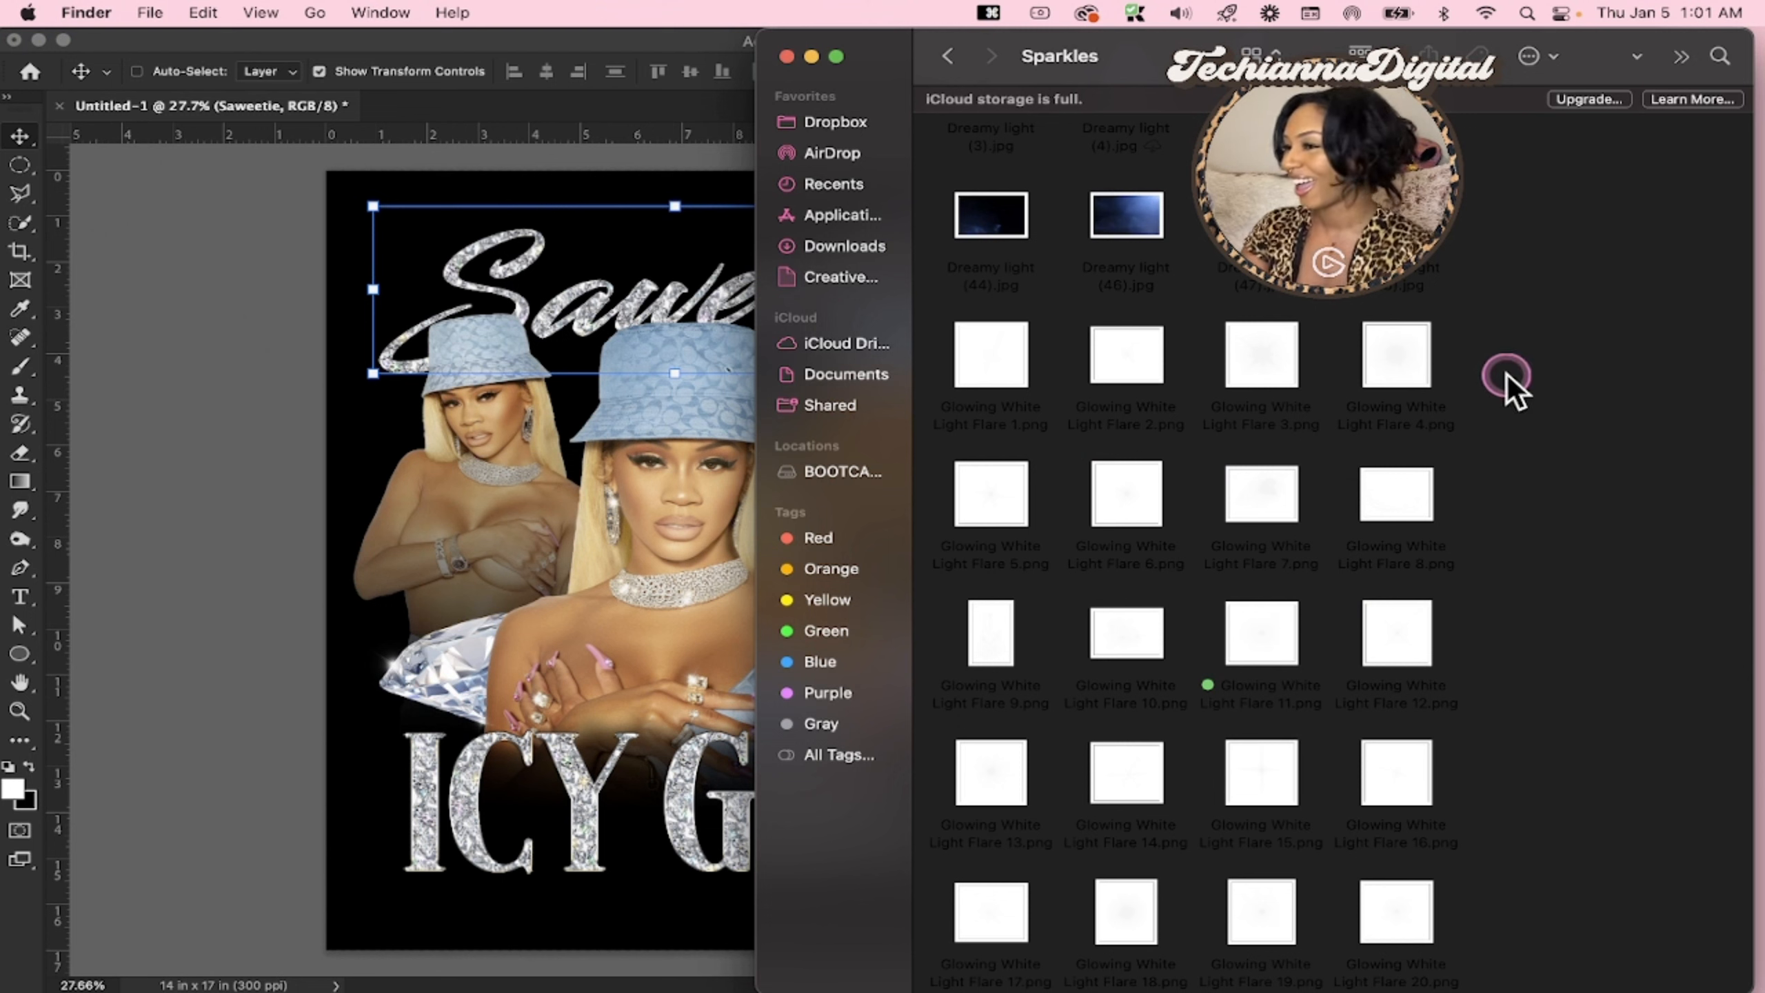
{"action": "scroll", "coordinate": [1145, 508], "scroll_direction": "up", "scroll_amount": 10}
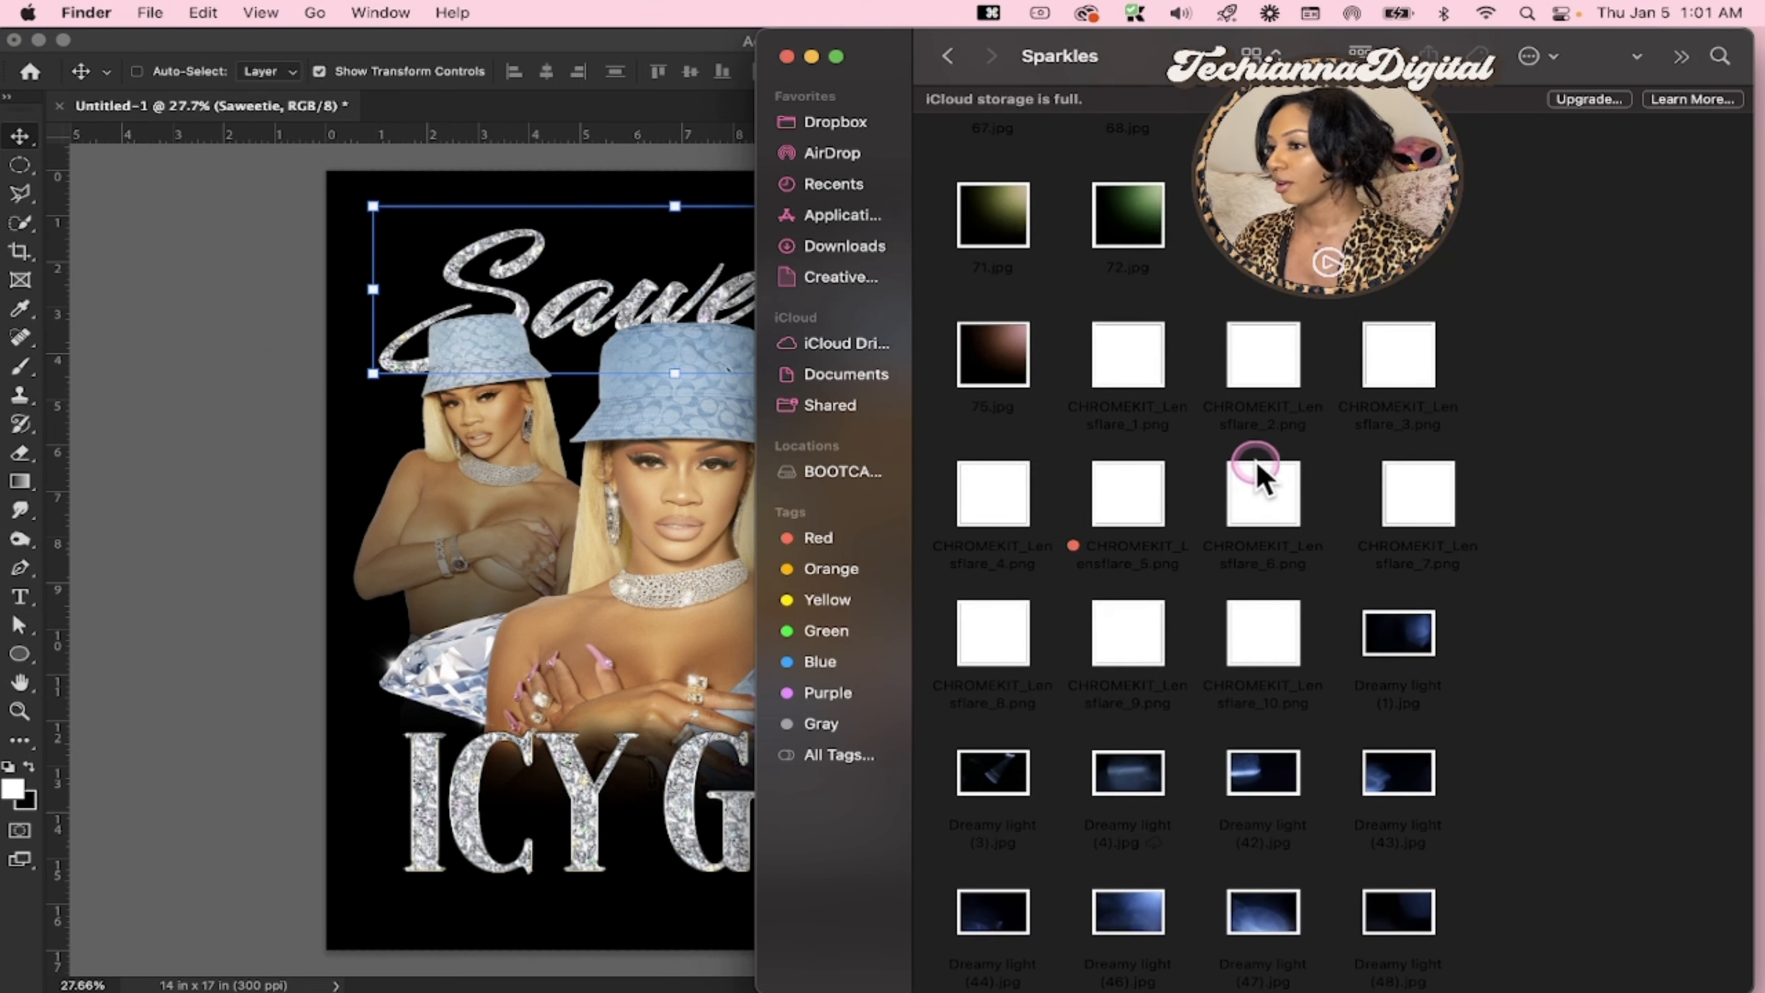
{"action": "left_click_drag", "start_coordinate": [1132, 492], "coordinate": [569, 488]}
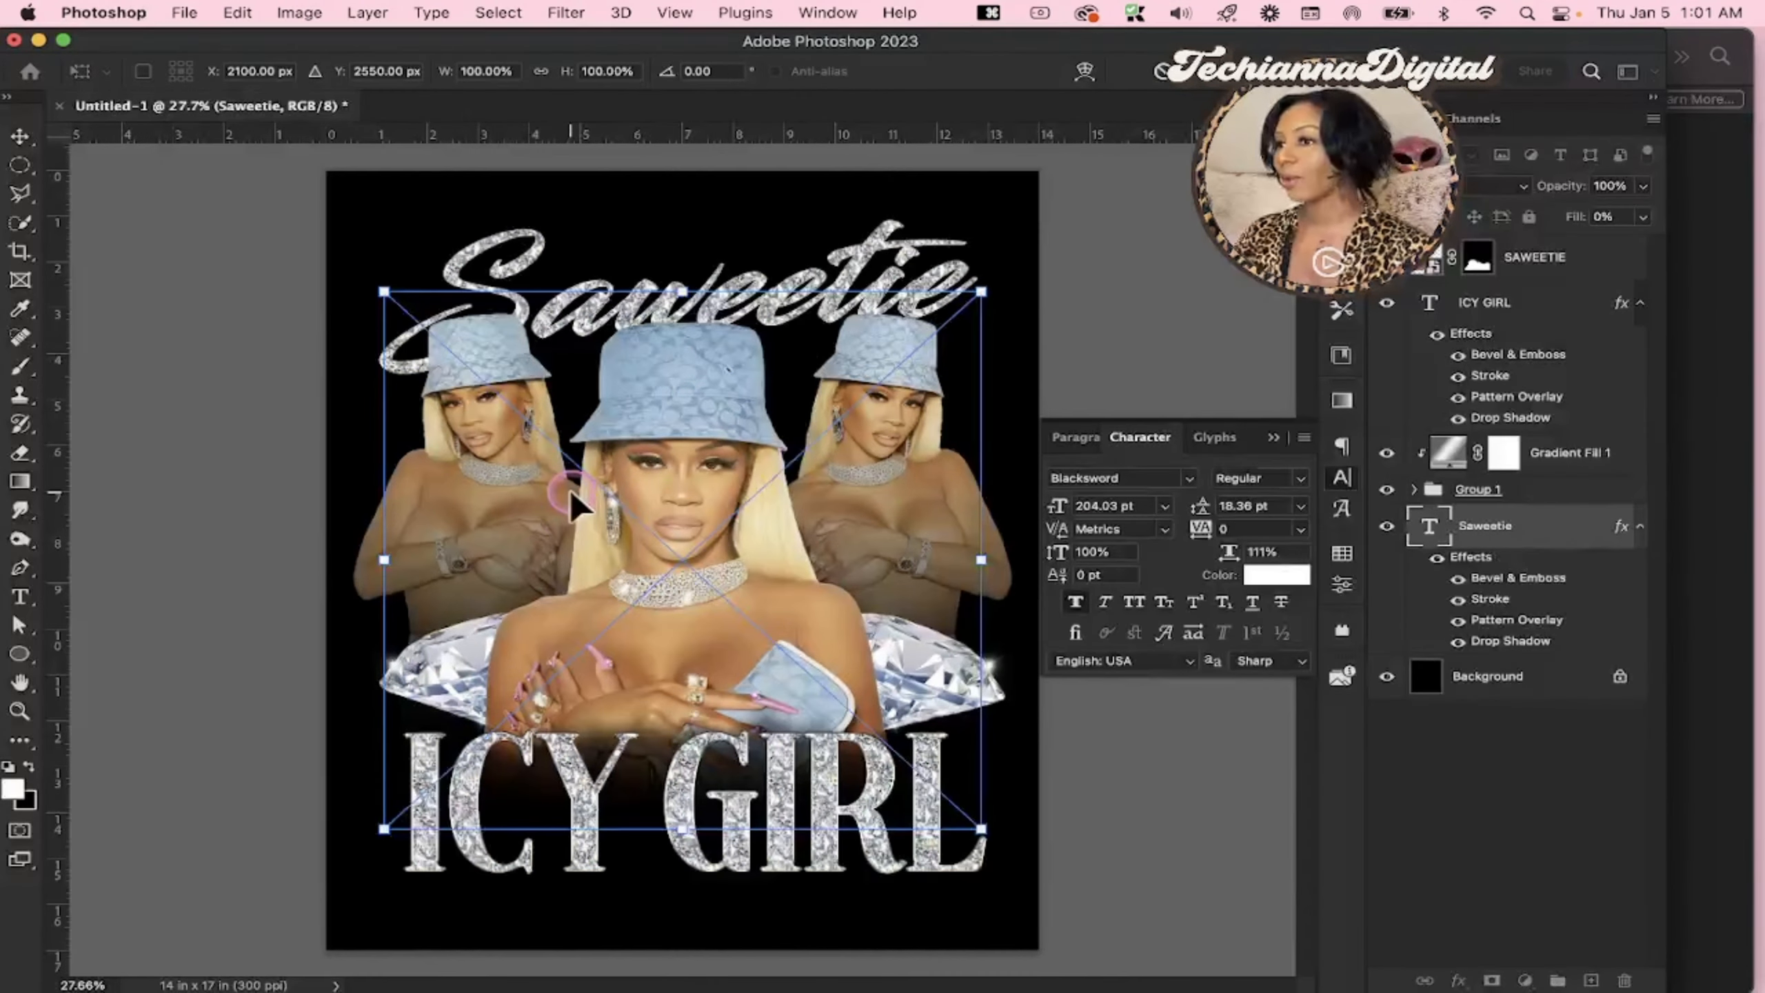
{"action": "key", "text": "Return"}
{"action": "left_click_drag", "start_coordinate": [1472, 521], "coordinate": [1466, 306]}
Scale the lens flare down and position it on the upper left edge of the I in ICY
{"action": "left_click_drag", "start_coordinate": [771, 560], "coordinate": [507, 759]}
{"action": "left_click_drag", "start_coordinate": [742, 717], "coordinate": [464, 724]}
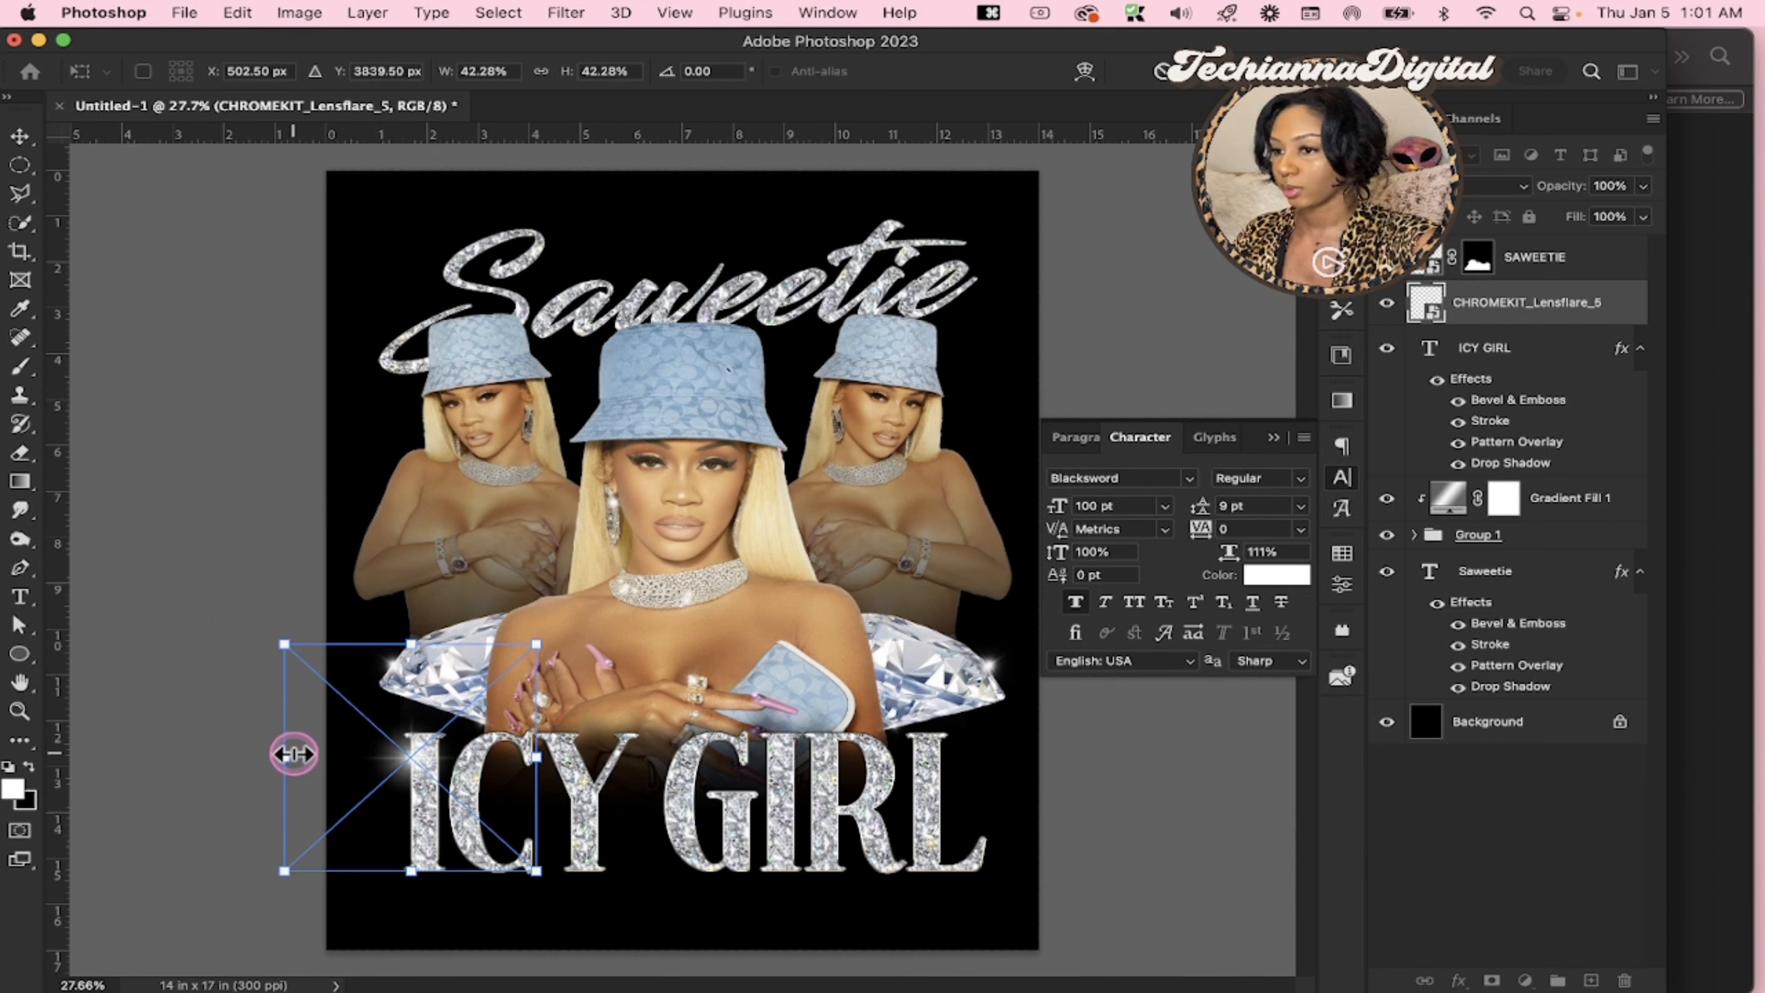
{"action": "left_click_drag", "start_coordinate": [292, 754], "coordinate": [353, 753]}
Duplicate the lens flare, place the copy at the base of the I in ICY and nudge it left
{"action": "left_click_drag", "start_coordinate": [491, 777], "coordinate": [489, 879]}
{"action": "key", "text": "Return"}
{"action": "key", "text": "super+j"}
{"action": "key", "text": "Left"}
{"action": "key", "text": "Left"}
{"action": "key", "text": "Left"}
{"action": "key", "text": "Left"}
{"action": "key", "text": "Left"}
{"action": "key", "text": "Left"}
{"action": "key", "text": "Left"}
{"action": "key", "text": "Return"}
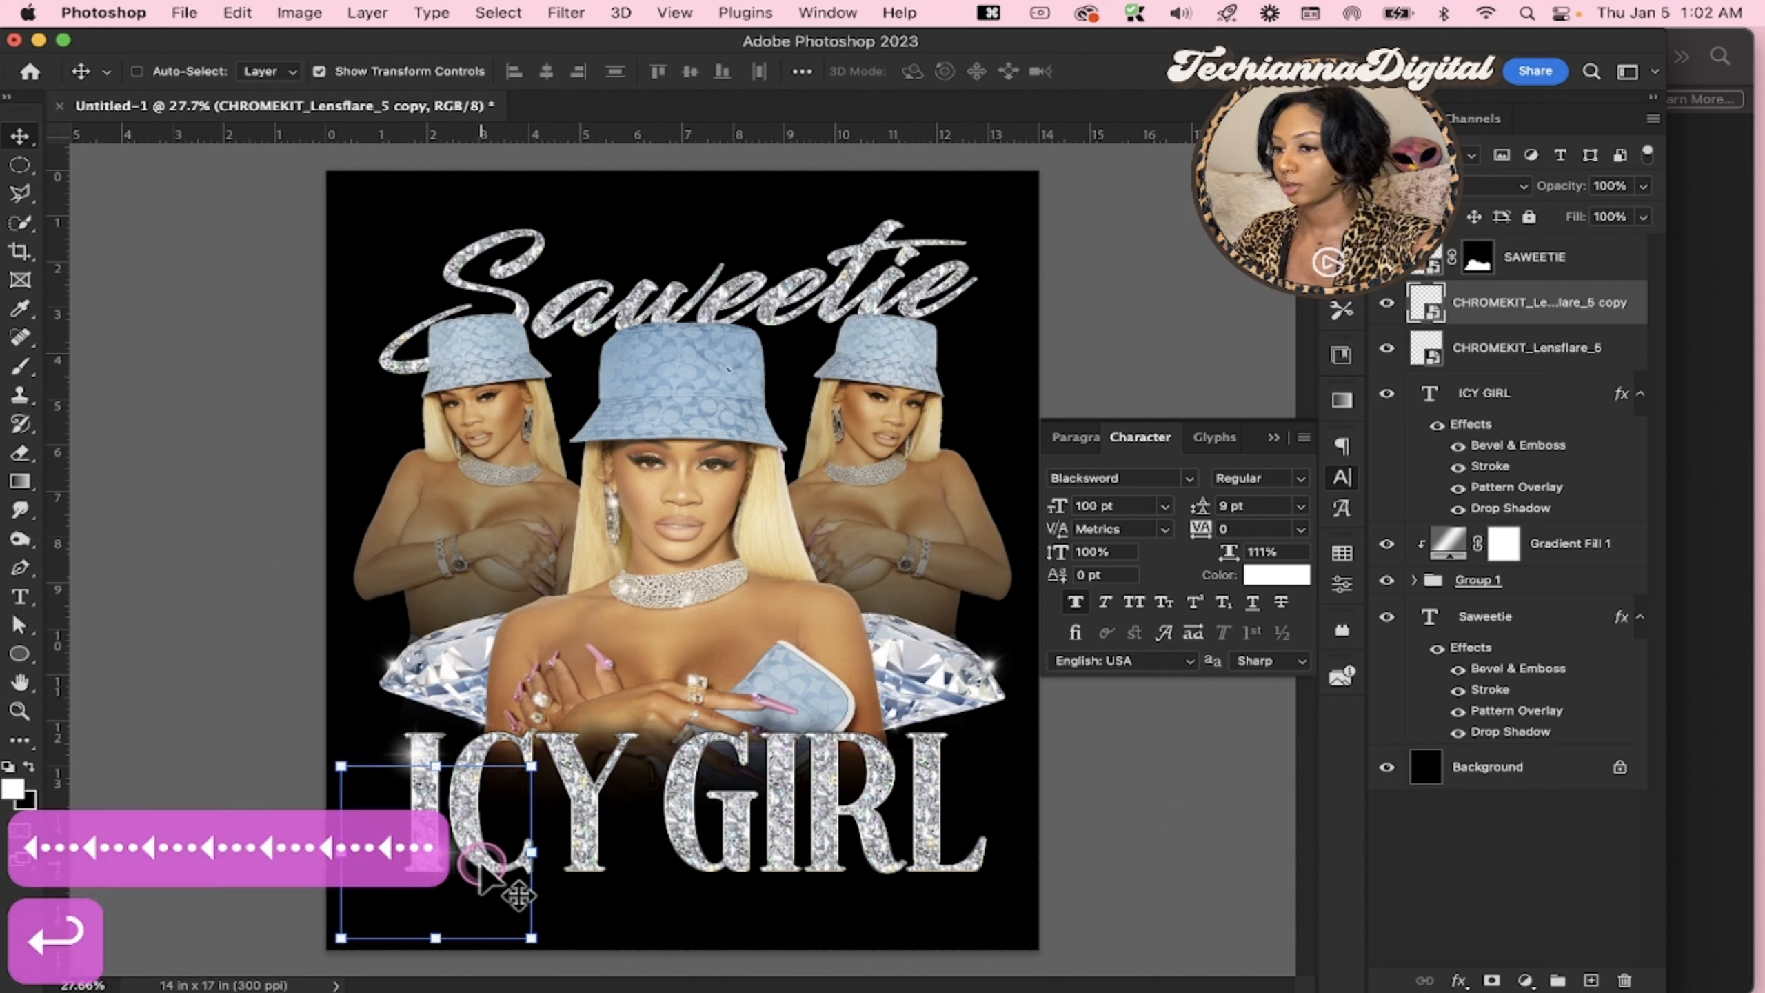
Duplicate the lens flare again and position the copy at the base of the Y
{"action": "key", "text": "super+j"}
{"action": "left_click_drag", "start_coordinate": [480, 870], "coordinate": [656, 852]}
{"action": "key", "text": "alt+j"}
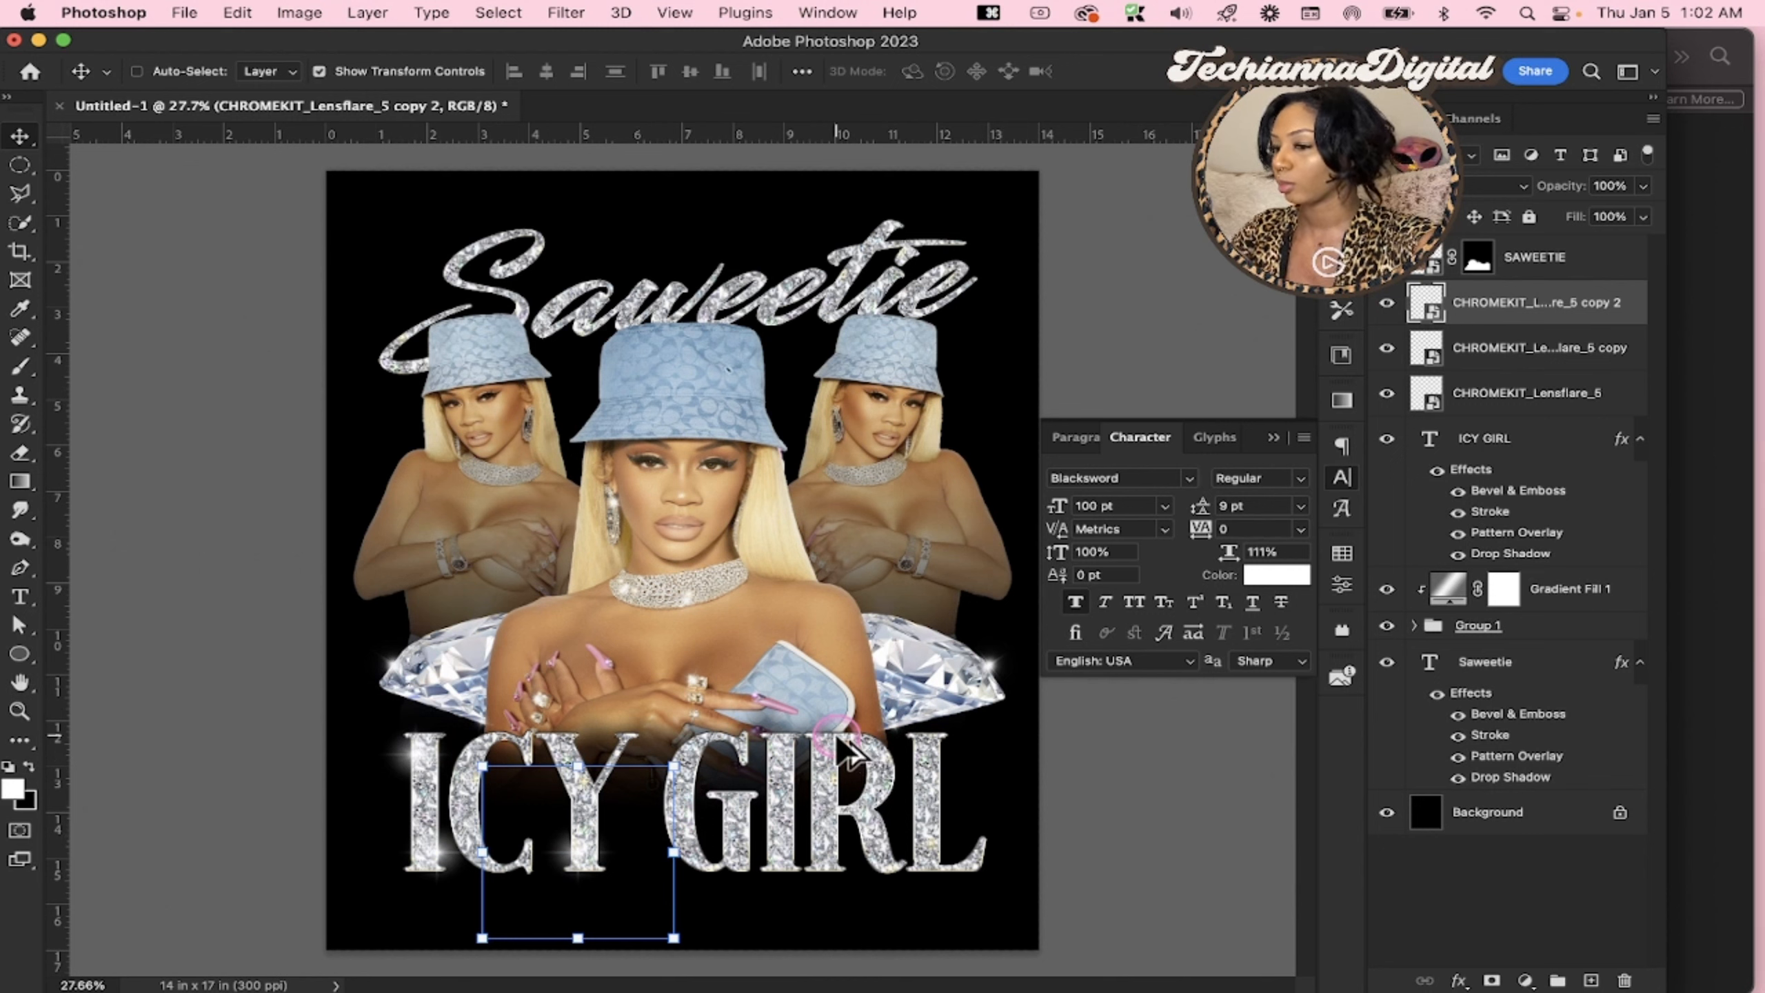
{"action": "mouse_move", "coordinate": [600, 812]}
{"action": "left_mouse_down"}
{"action": "mouse_move", "coordinate": [615, 841]}
{"action": "mouse_move", "coordinate": [671, 837]}
{"action": "mouse_move", "coordinate": [600, 845]}
{"action": "left_mouse_up"}
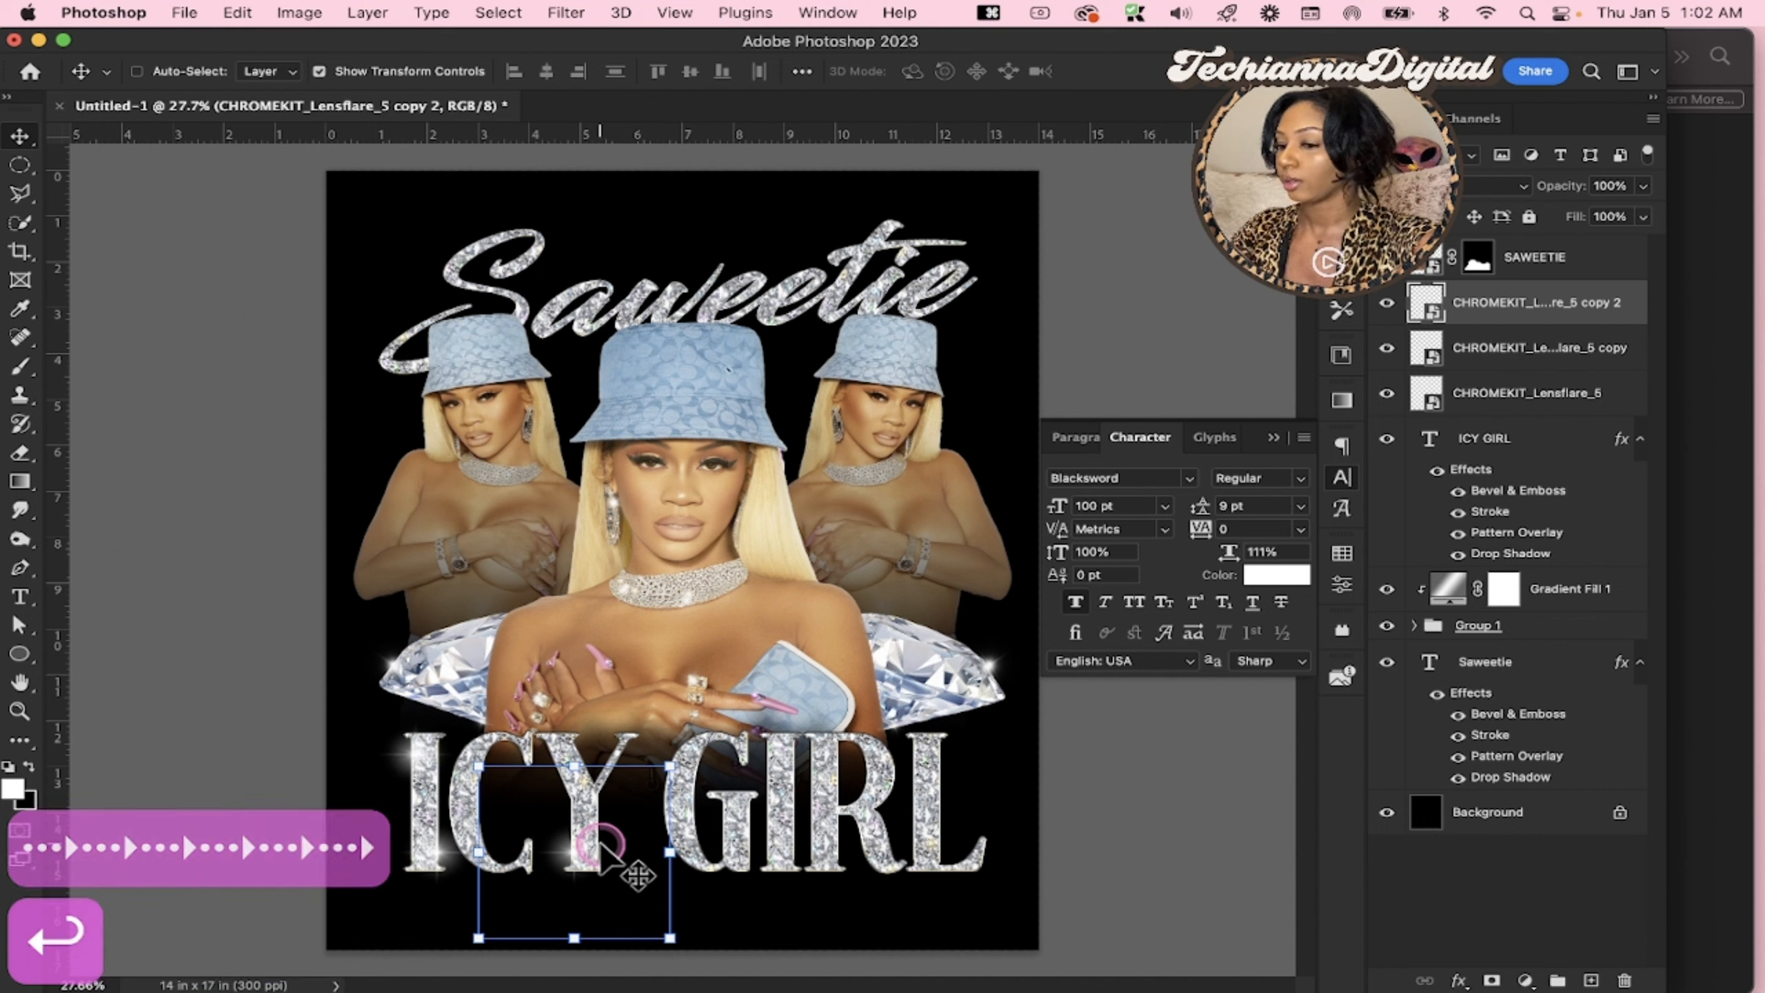
Duplicate the lens flare and position the copy on the upper left curve of the G
{"action": "key", "text": "super+j"}
{"action": "left_click_drag", "start_coordinate": [600, 849], "coordinate": [731, 773]}
{"action": "left_click_drag", "start_coordinate": [814, 635], "coordinate": [813, 647]}
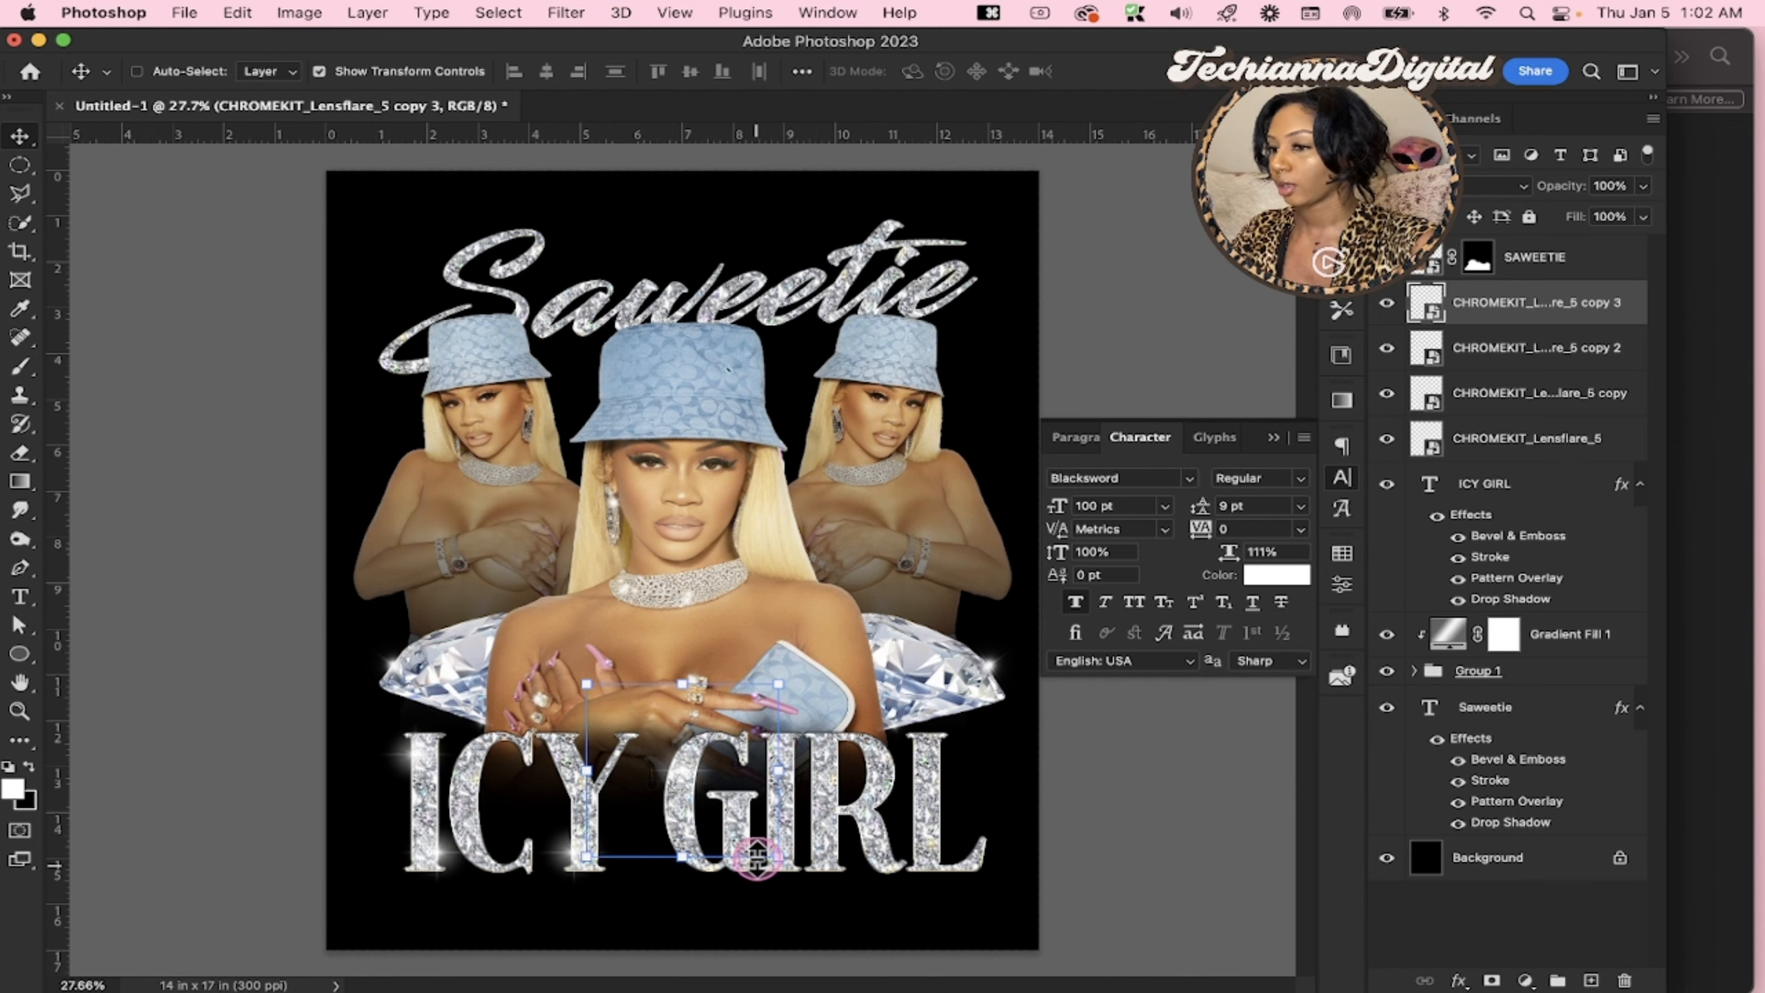
Duplicate the G's lens flare, scale the copy to about 27.3% and place it below the right end of the G's crossbar
{"action": "key", "text": "z"}
{"action": "left_click", "coordinate": [757, 829]}
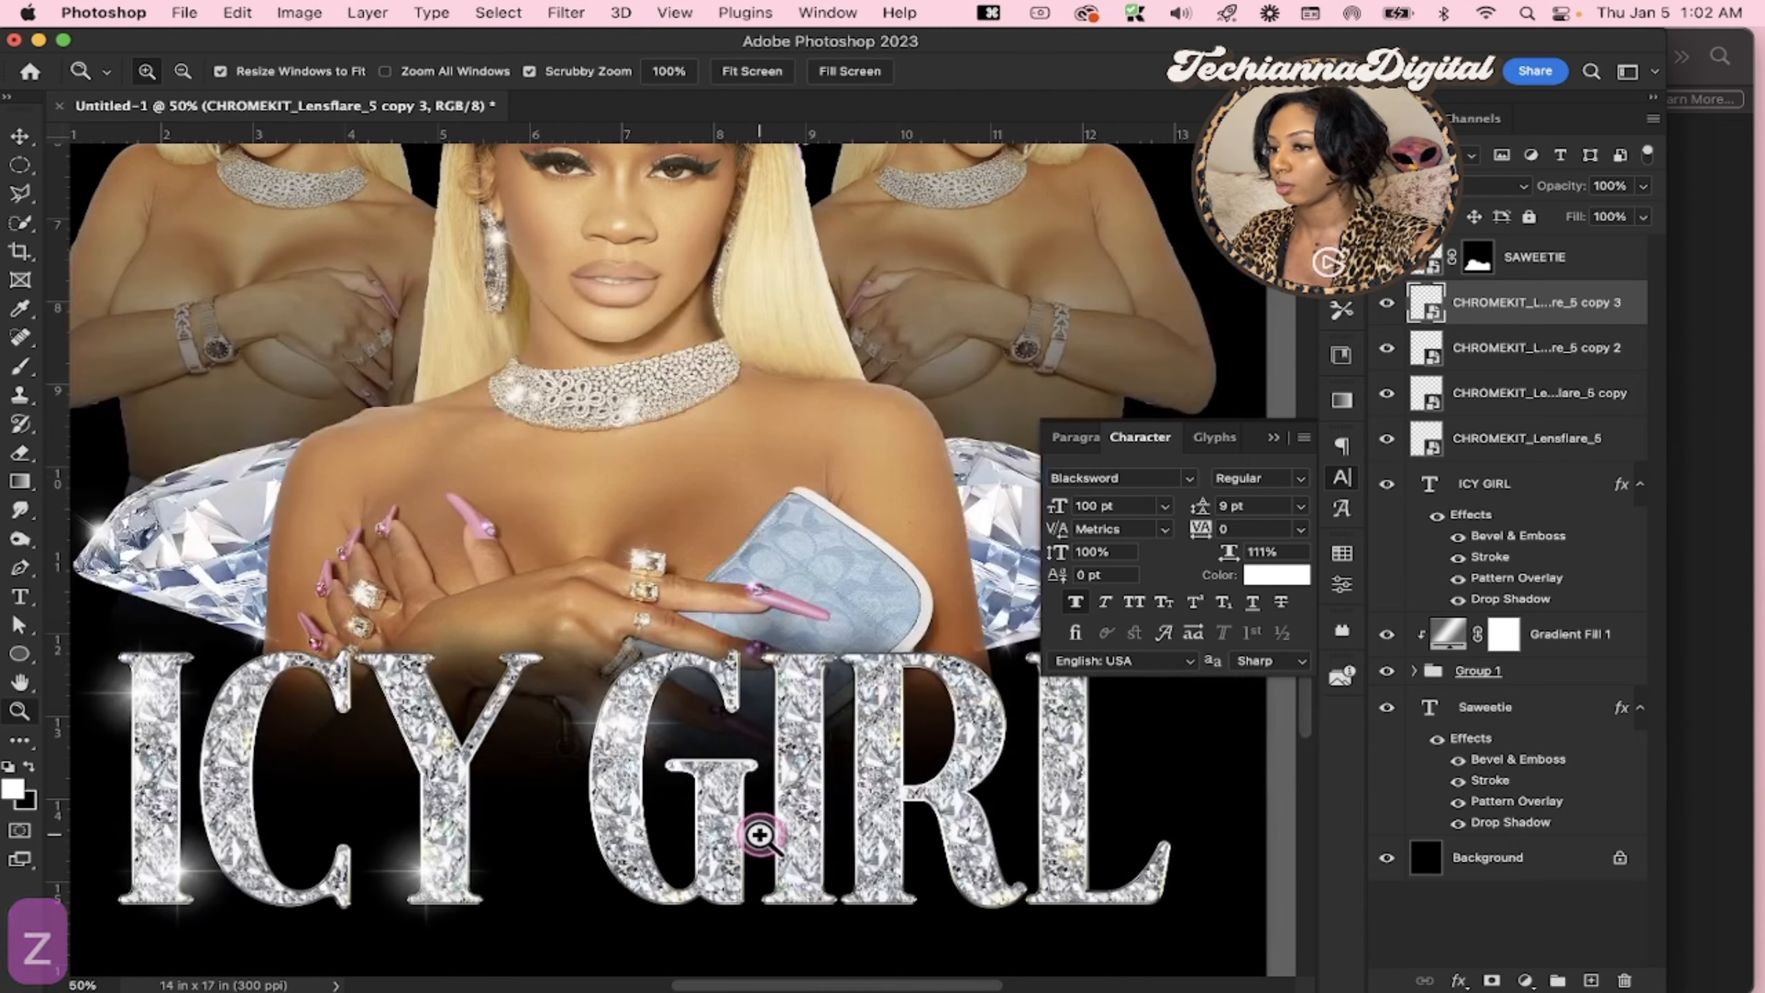
{"action": "left_click", "coordinate": [757, 831]}
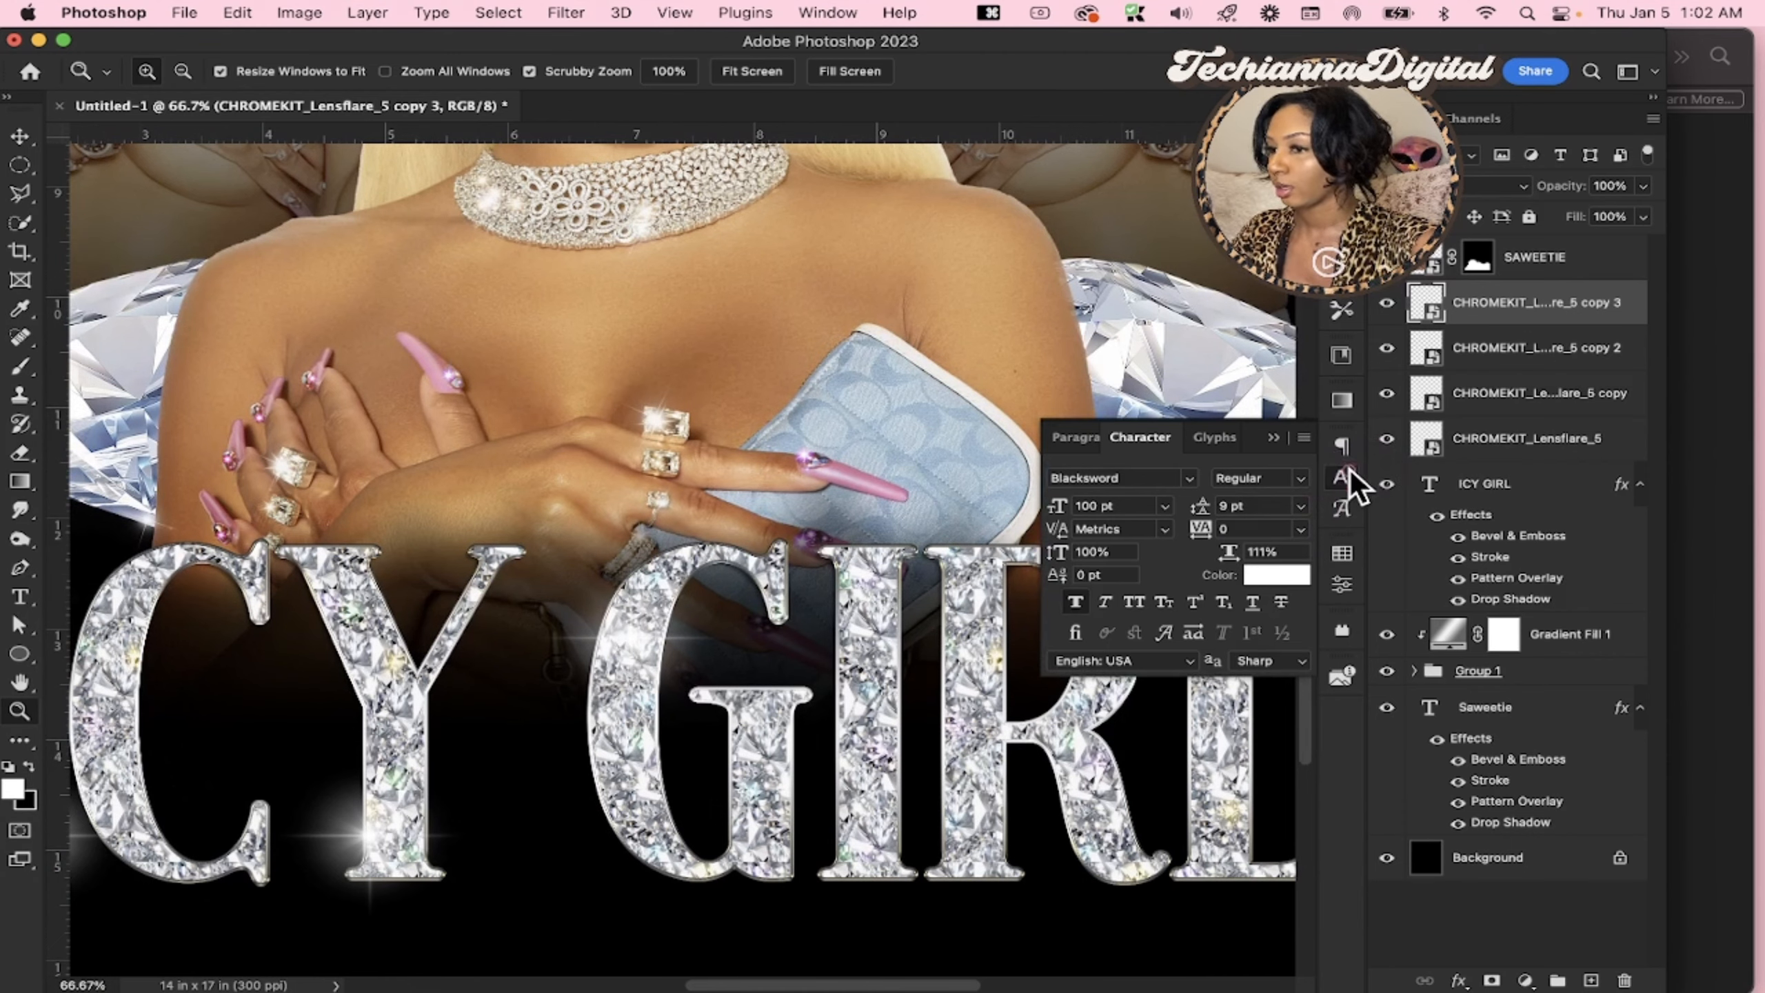
{"action": "left_click", "coordinate": [1346, 476]}
{"action": "scroll", "coordinate": [894, 611], "scroll_direction": "right", "scroll_amount": 3}
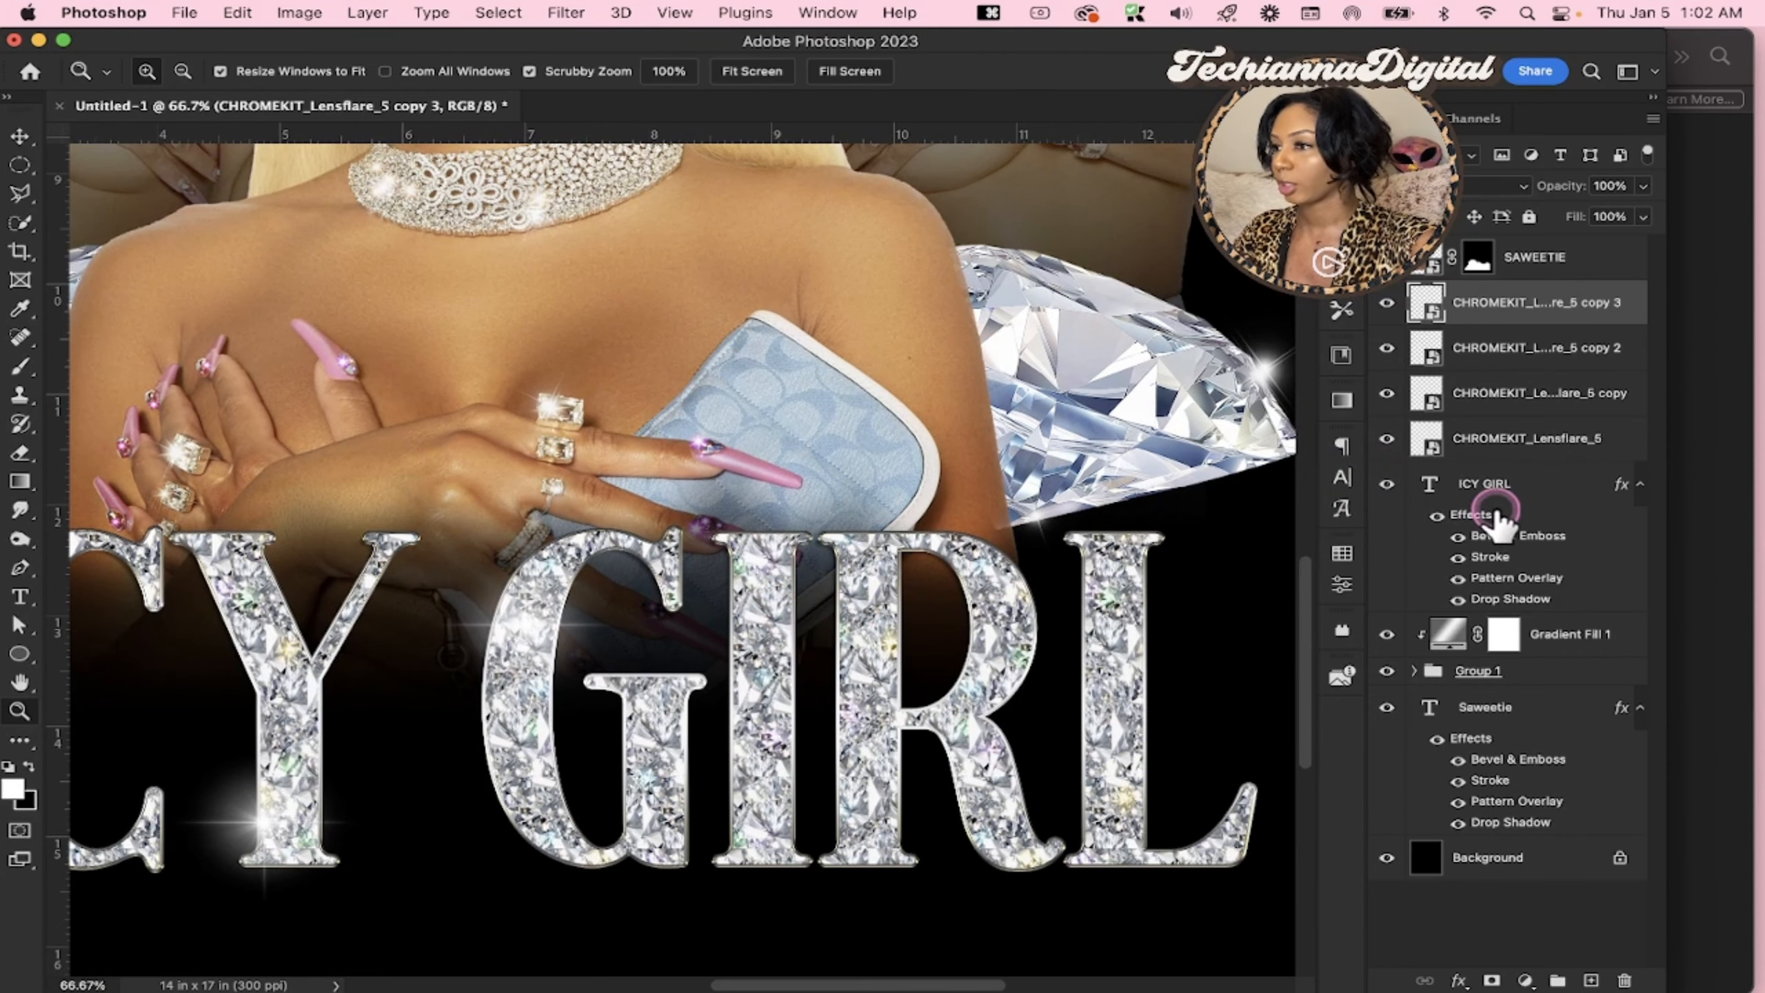
{"action": "key", "text": "super+j"}
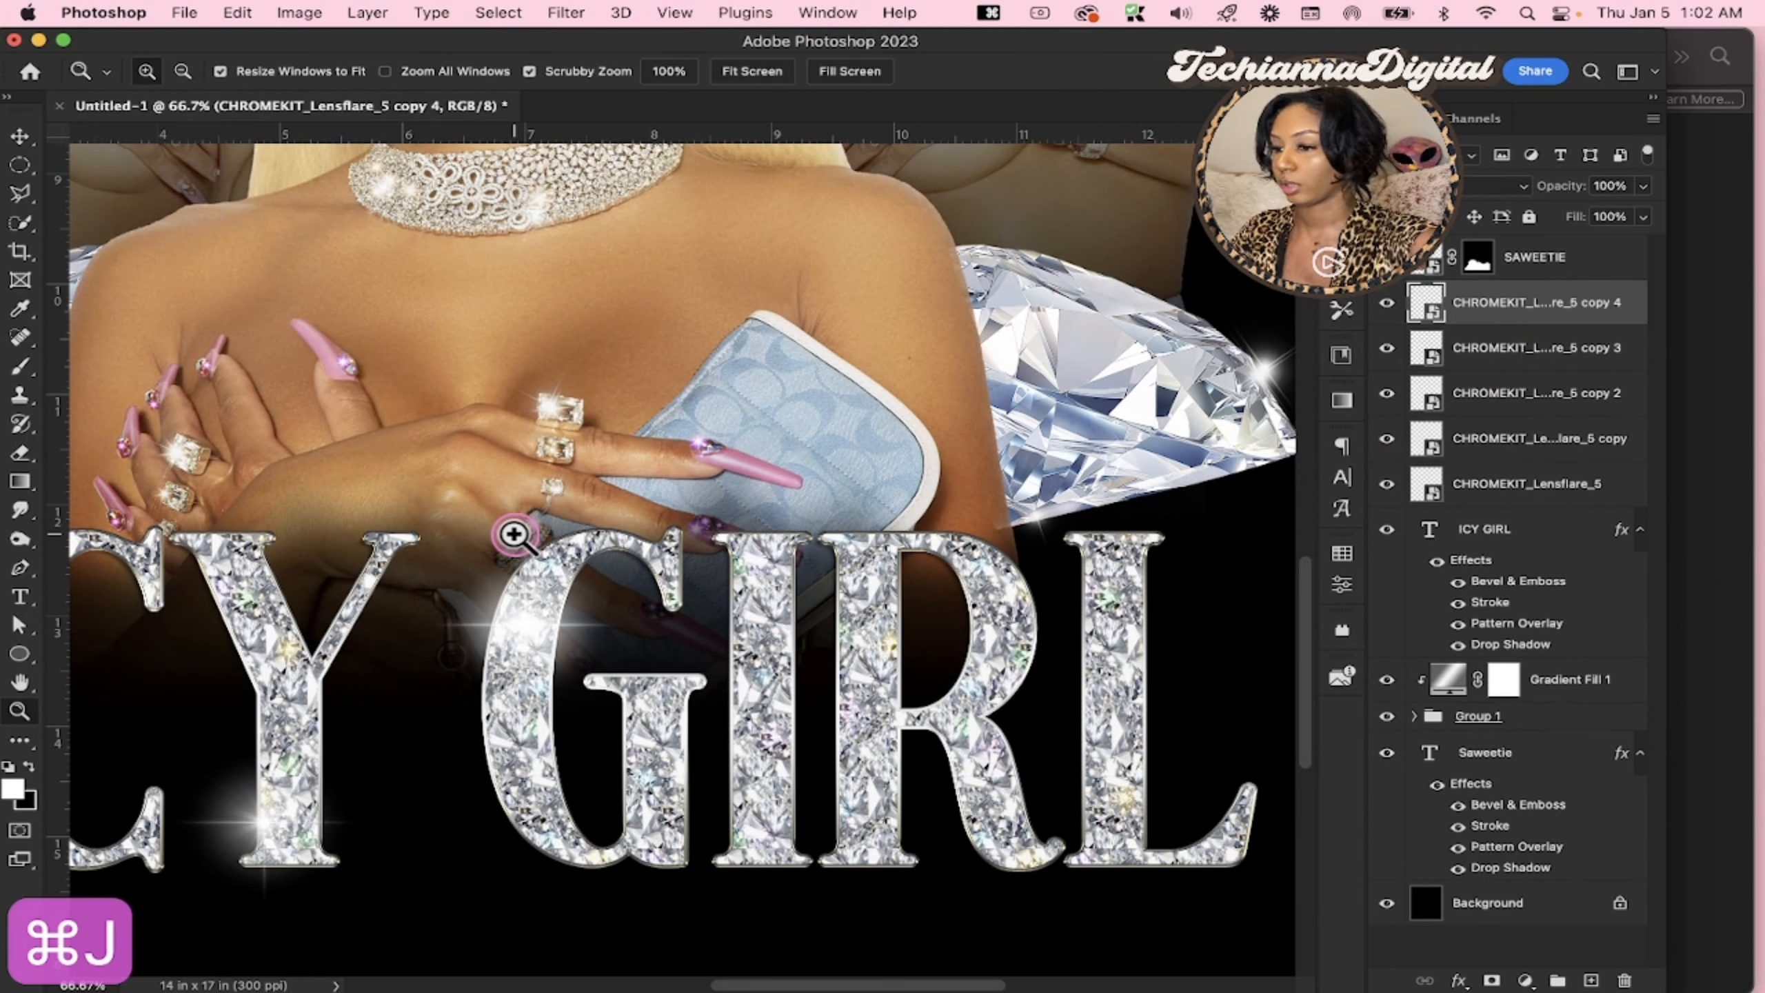
{"action": "key", "text": "v"}
{"action": "left_click_drag", "start_coordinate": [706, 704], "coordinate": [833, 696]}
{"action": "left_click_drag", "start_coordinate": [801, 640], "coordinate": [728, 635]}
{"action": "left_click_drag", "start_coordinate": [602, 648], "coordinate": [727, 745]}
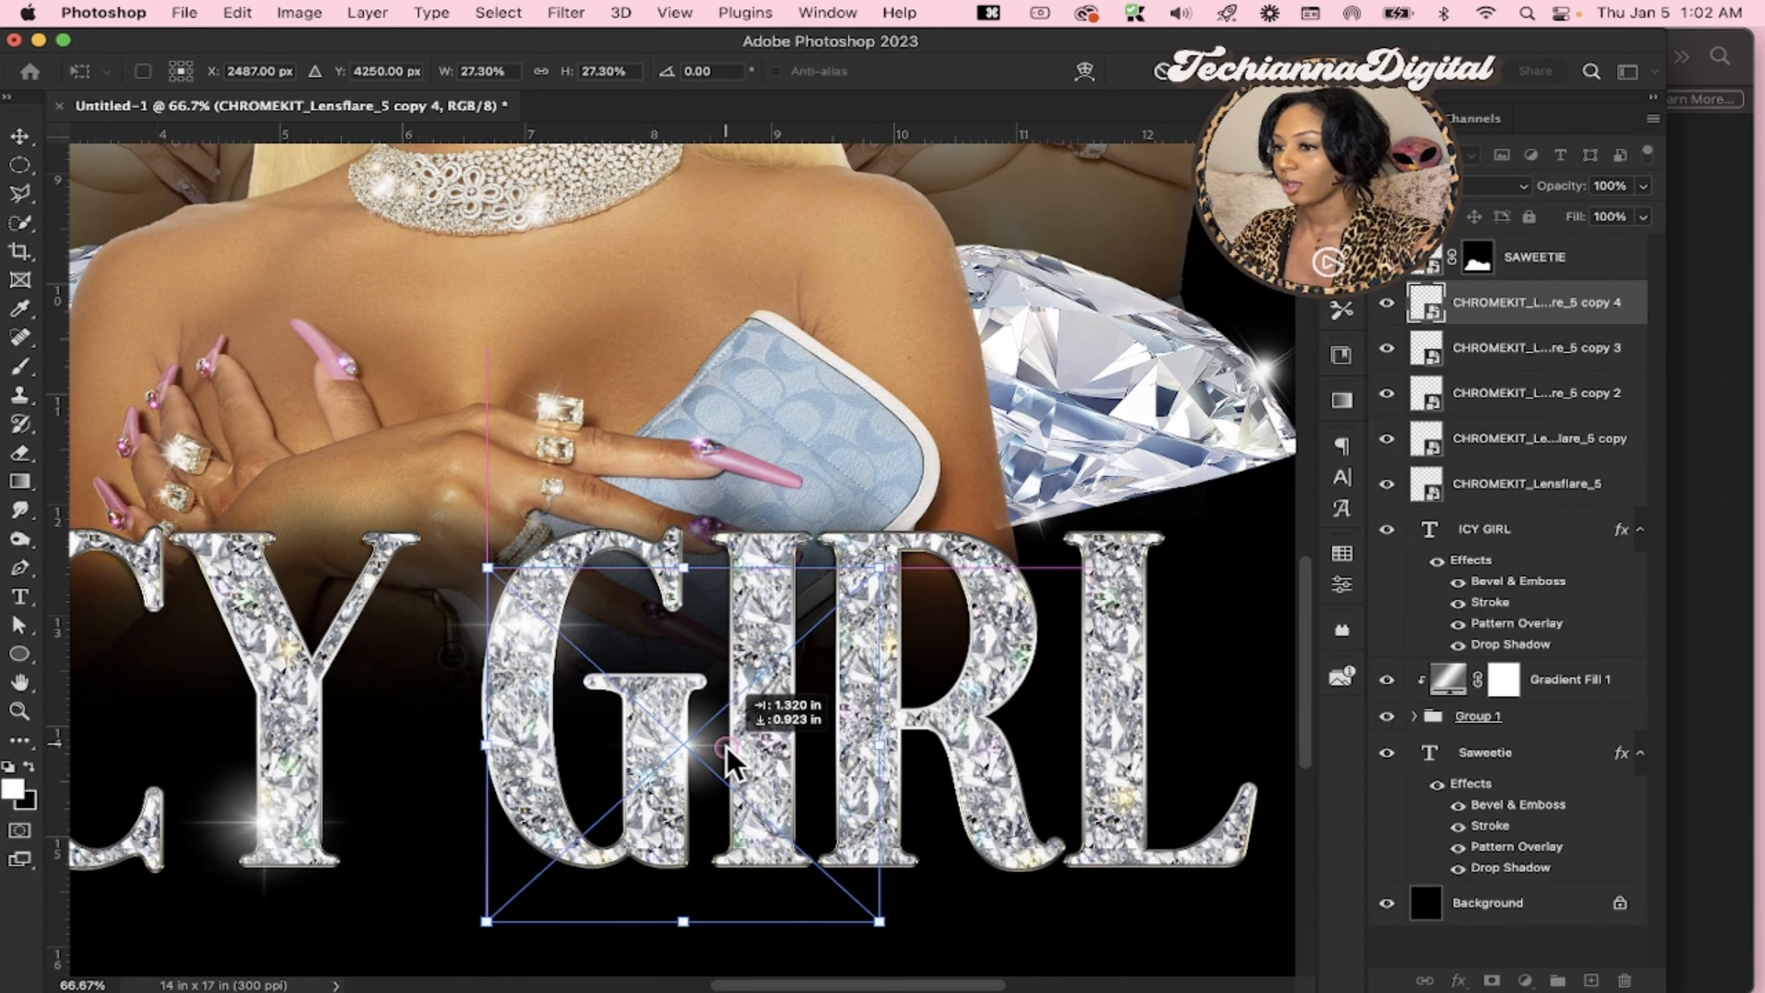
{"action": "key", "text": "Return"}
Duplicate the small flare onto the top and base of the I in GIRL, doubling the one at the base
{"action": "key", "text": "cmd+j"}
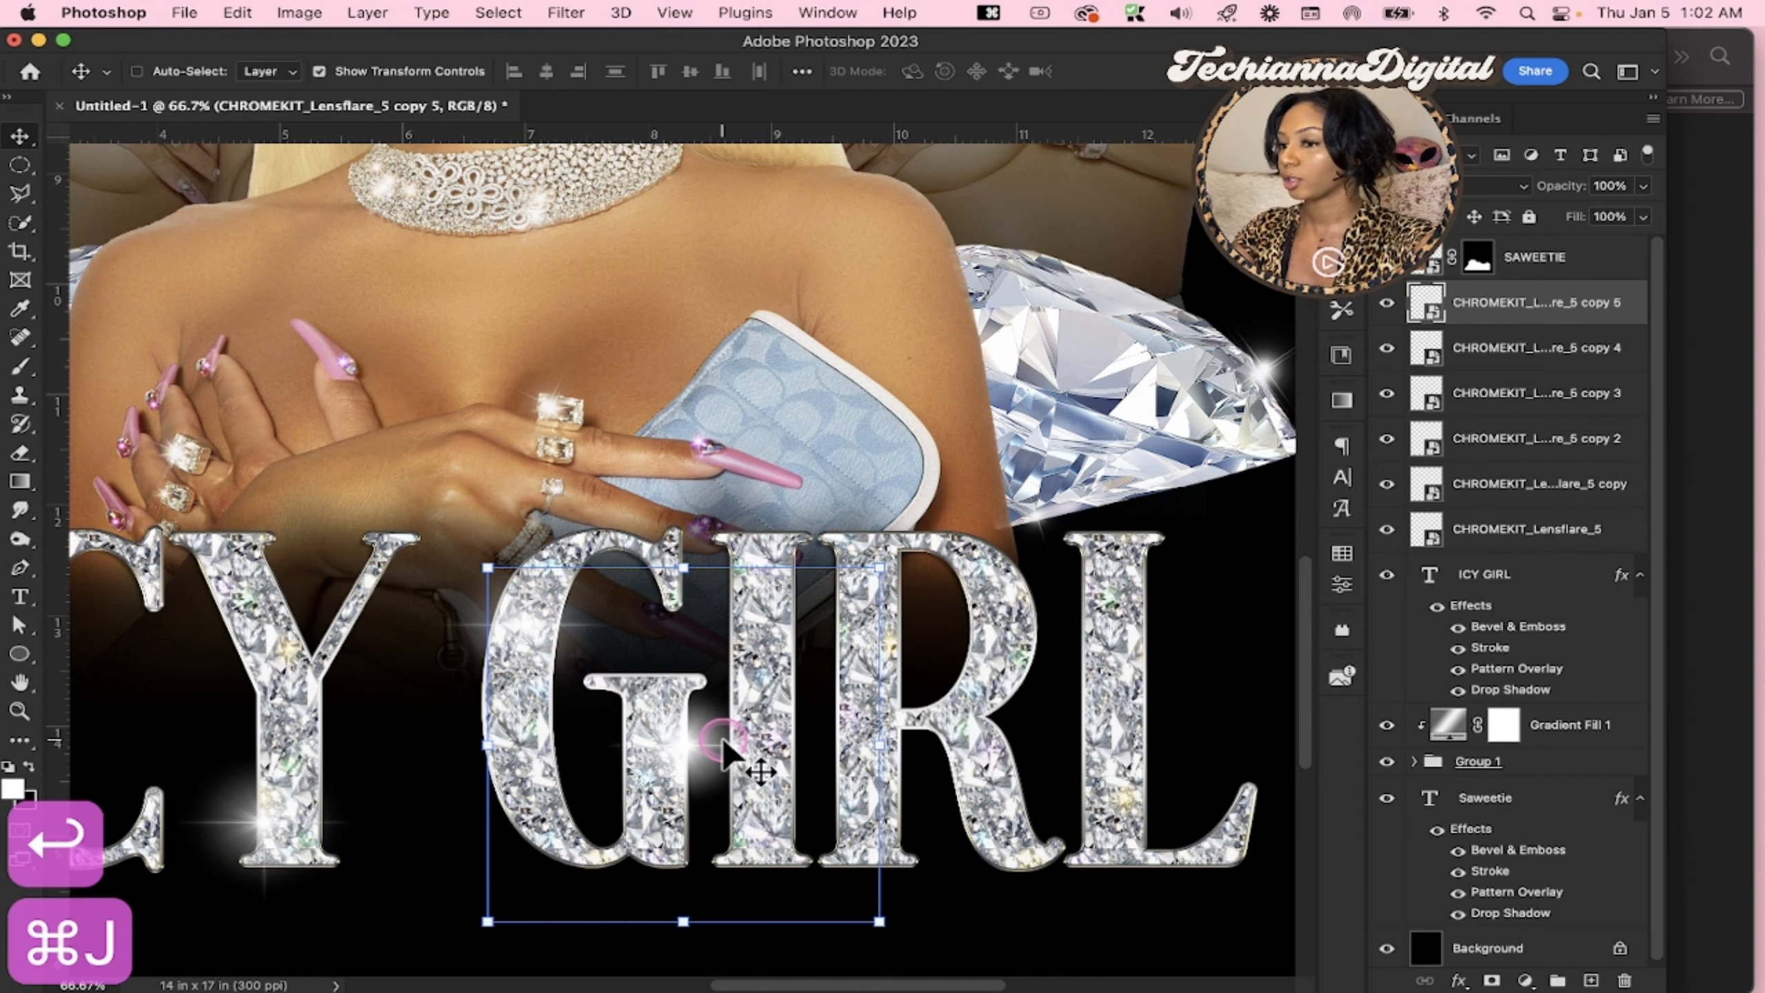
{"action": "left_click_drag", "start_coordinate": [723, 739], "coordinate": [783, 824]}
{"action": "key", "text": "super+j"}
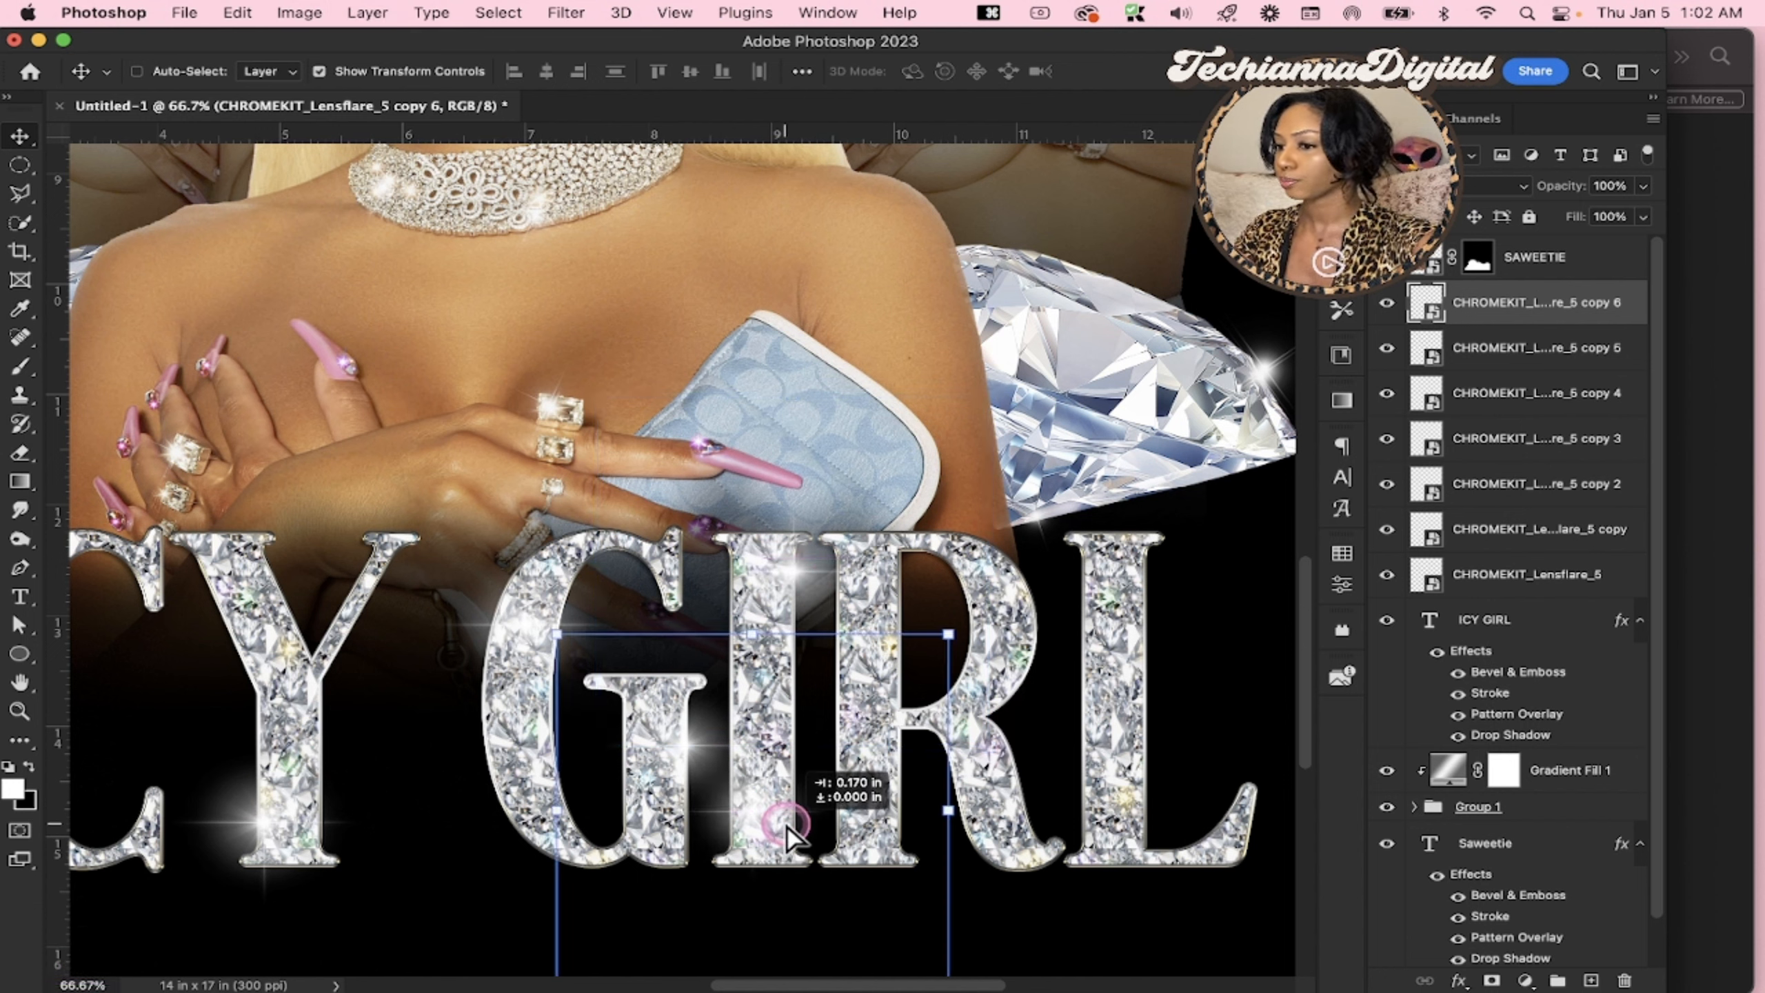
{"action": "key", "text": "super+j"}
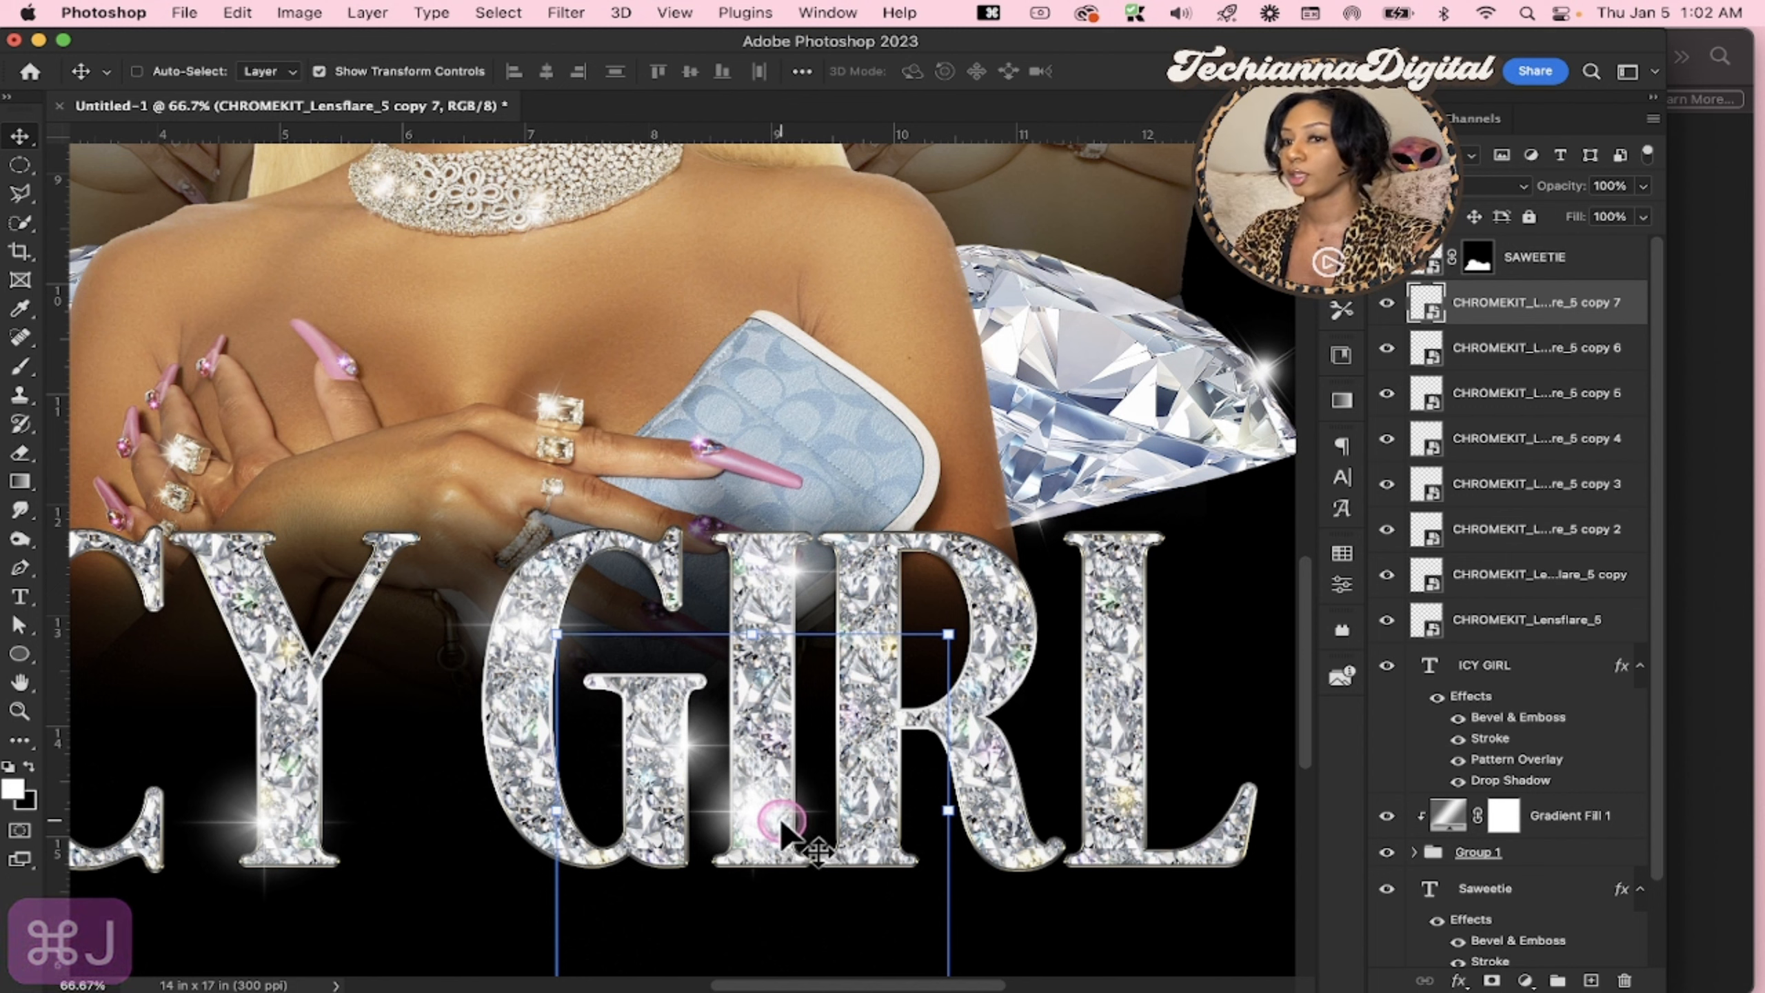
{"action": "mouse_move", "coordinate": [854, 967]}
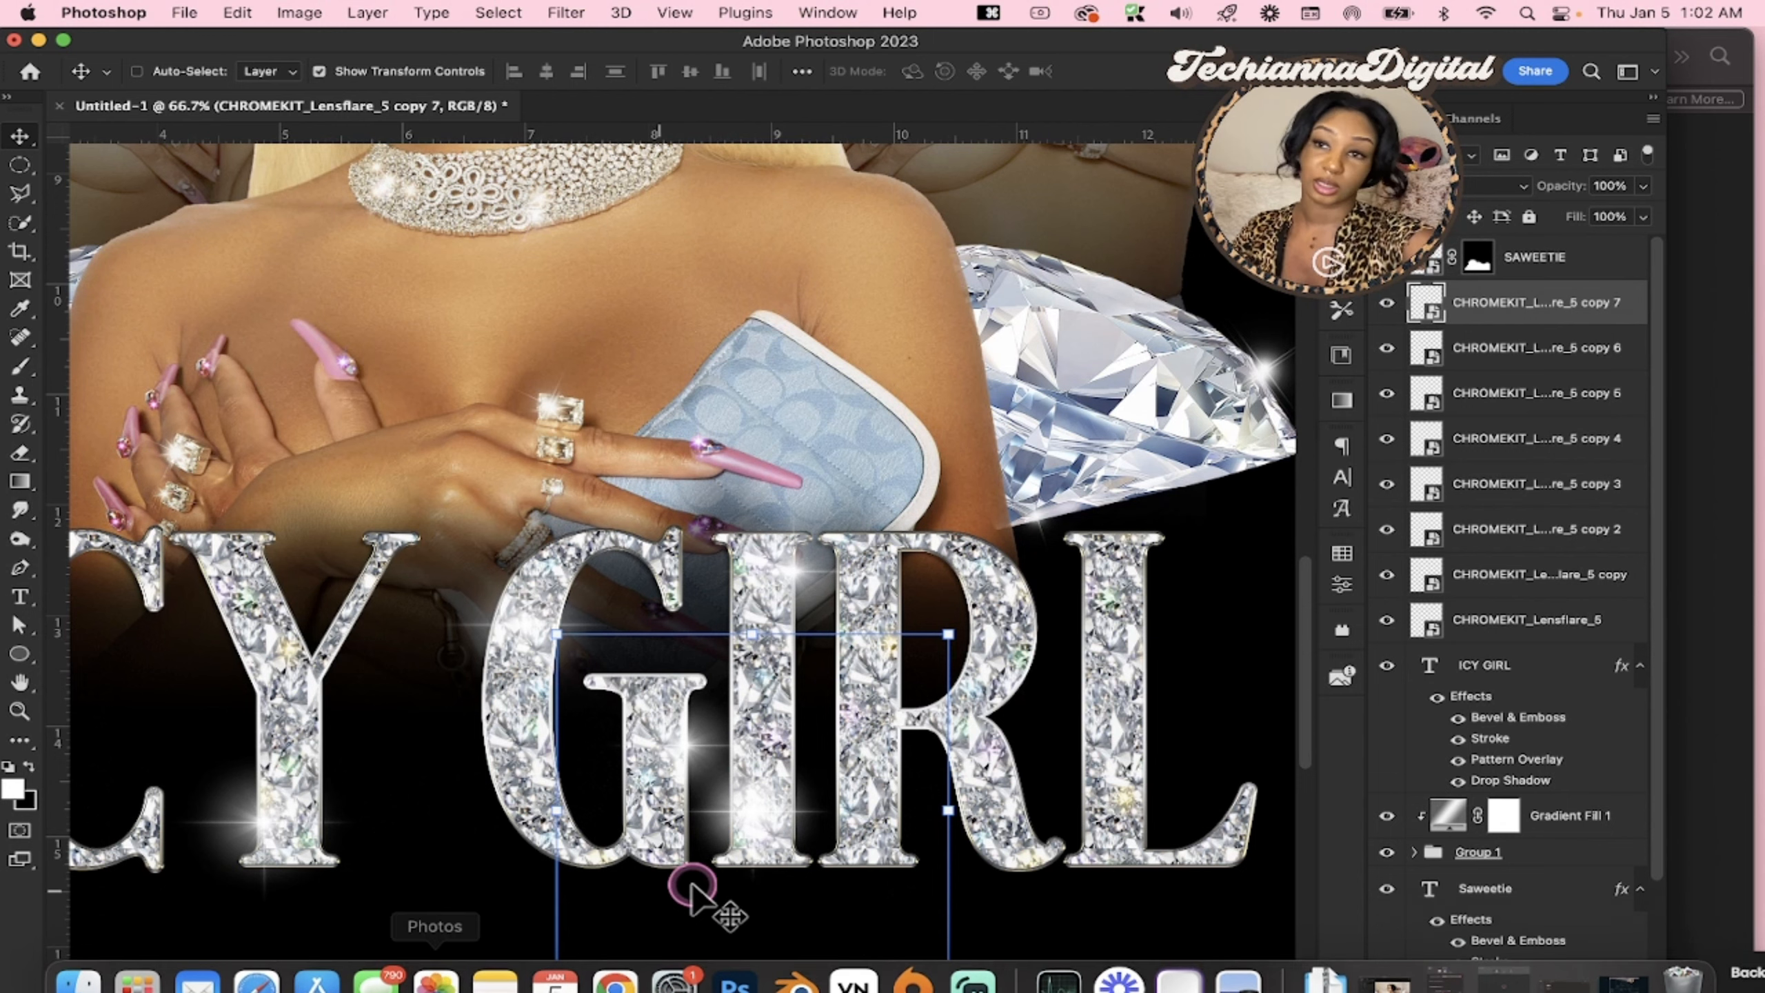
Add further copies of the small flare at the top and base of the R and the top of the L
{"action": "key", "text": "super+j"}
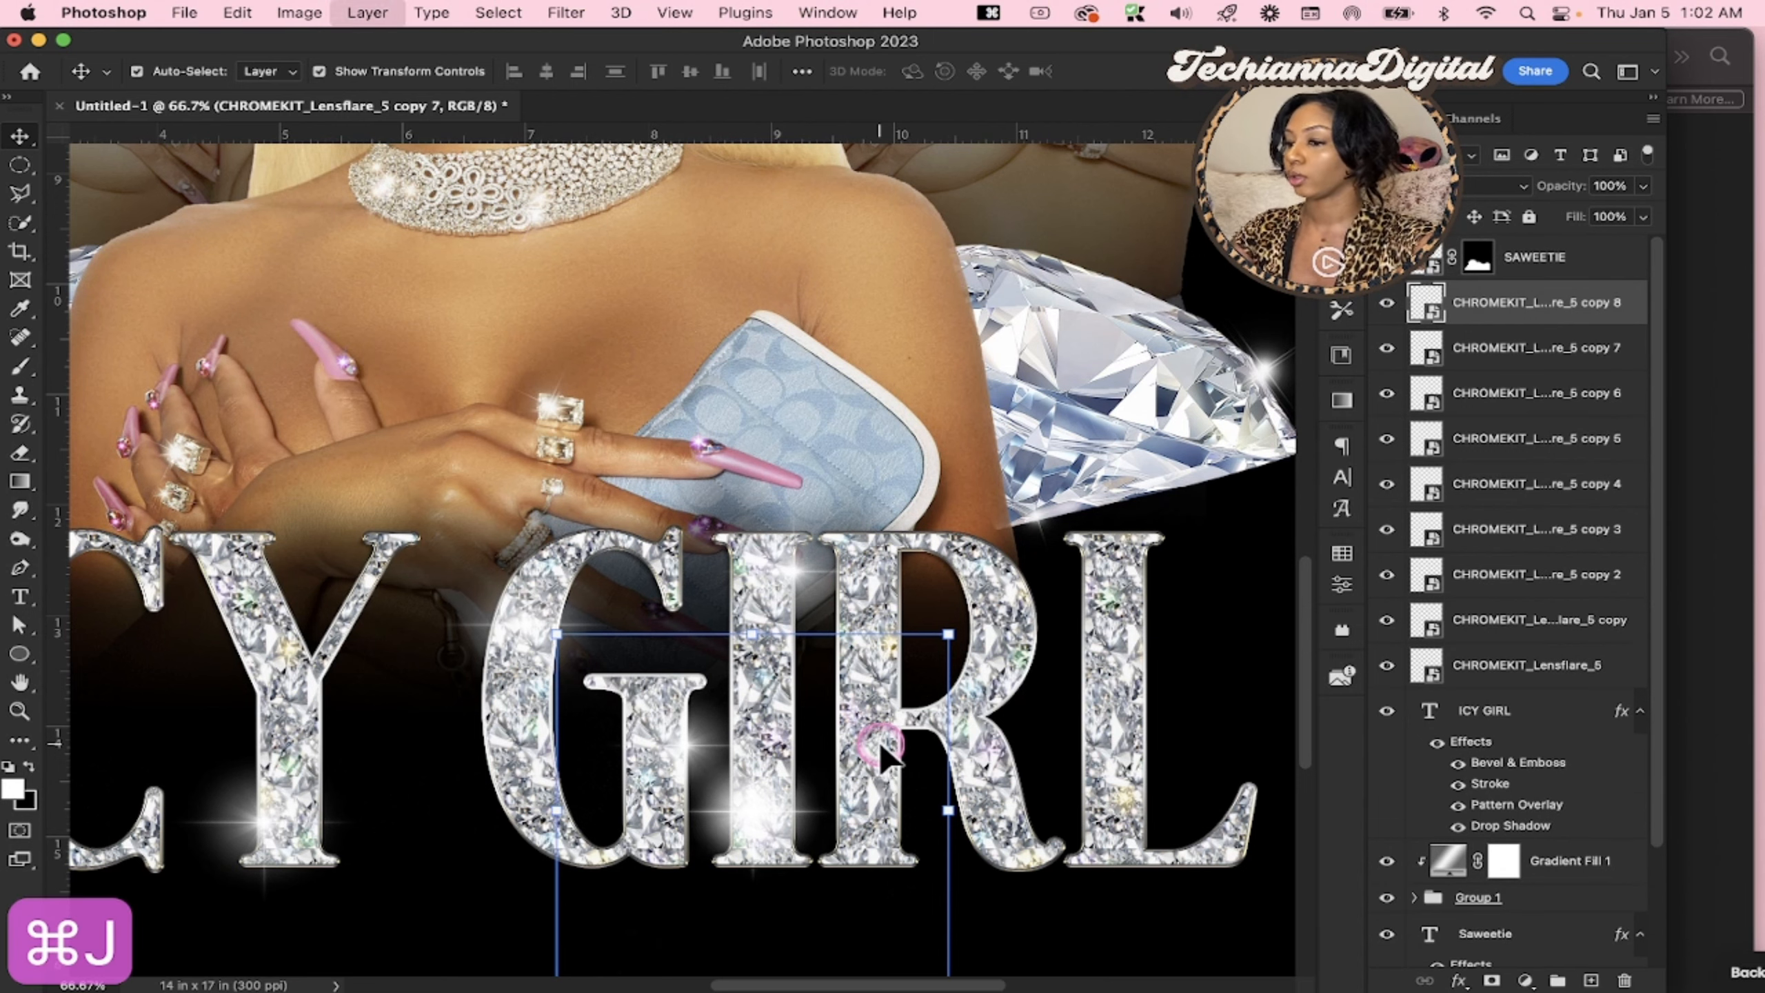
{"action": "left_click_drag", "start_coordinate": [881, 748], "coordinate": [930, 598]}
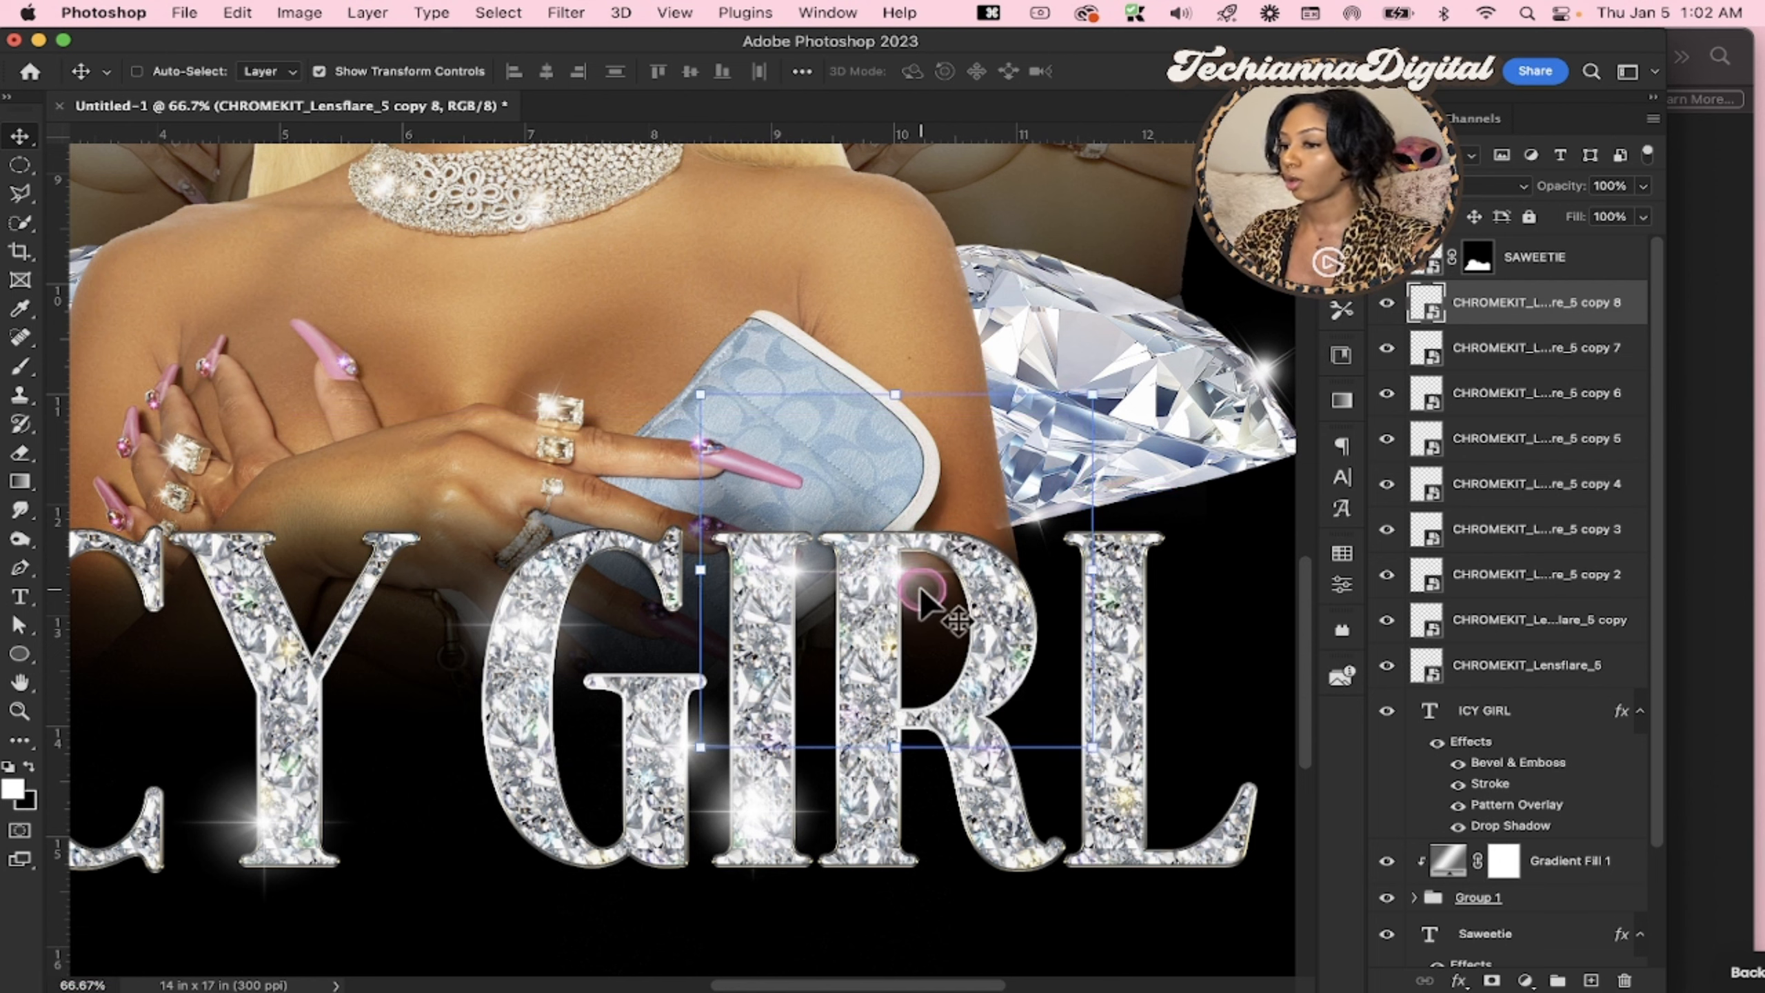
{"action": "key", "text": "super+j"}
{"action": "left_click_drag", "start_coordinate": [1023, 801], "coordinate": [1143, 611]}
{"action": "key", "text": "super+j"}
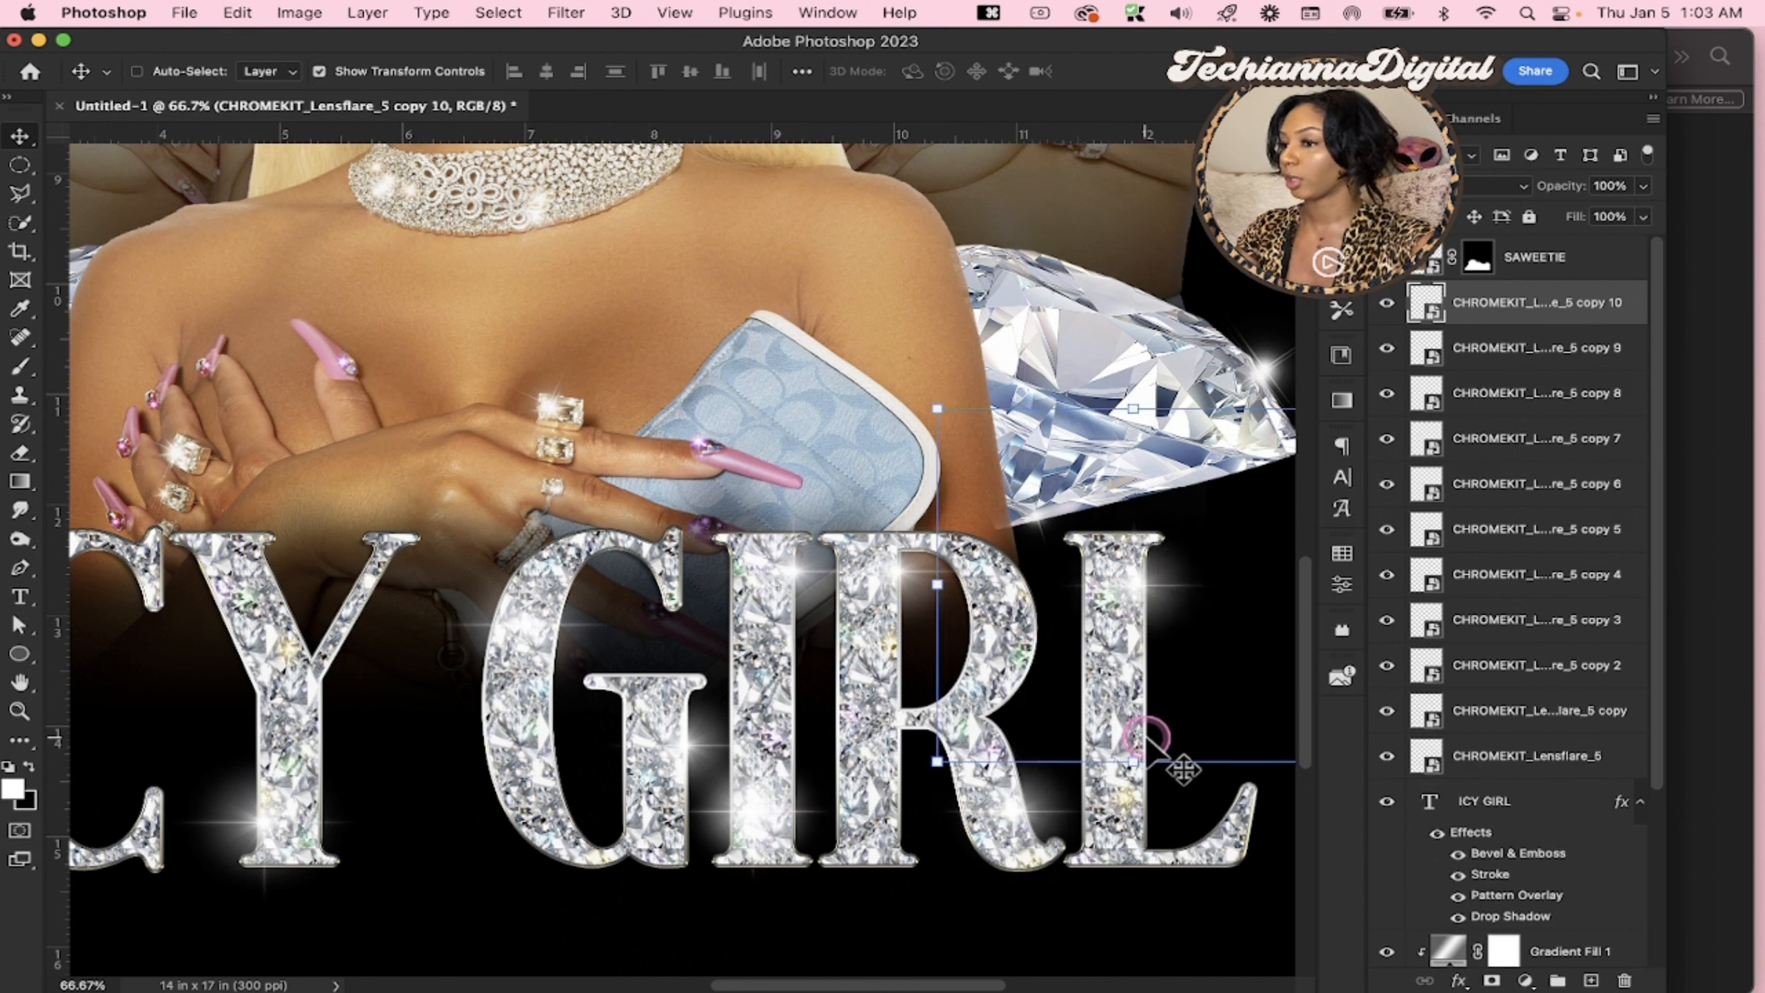
{"action": "scroll", "coordinate": [1143, 737], "scroll_direction": "down", "scroll_amount": 4}
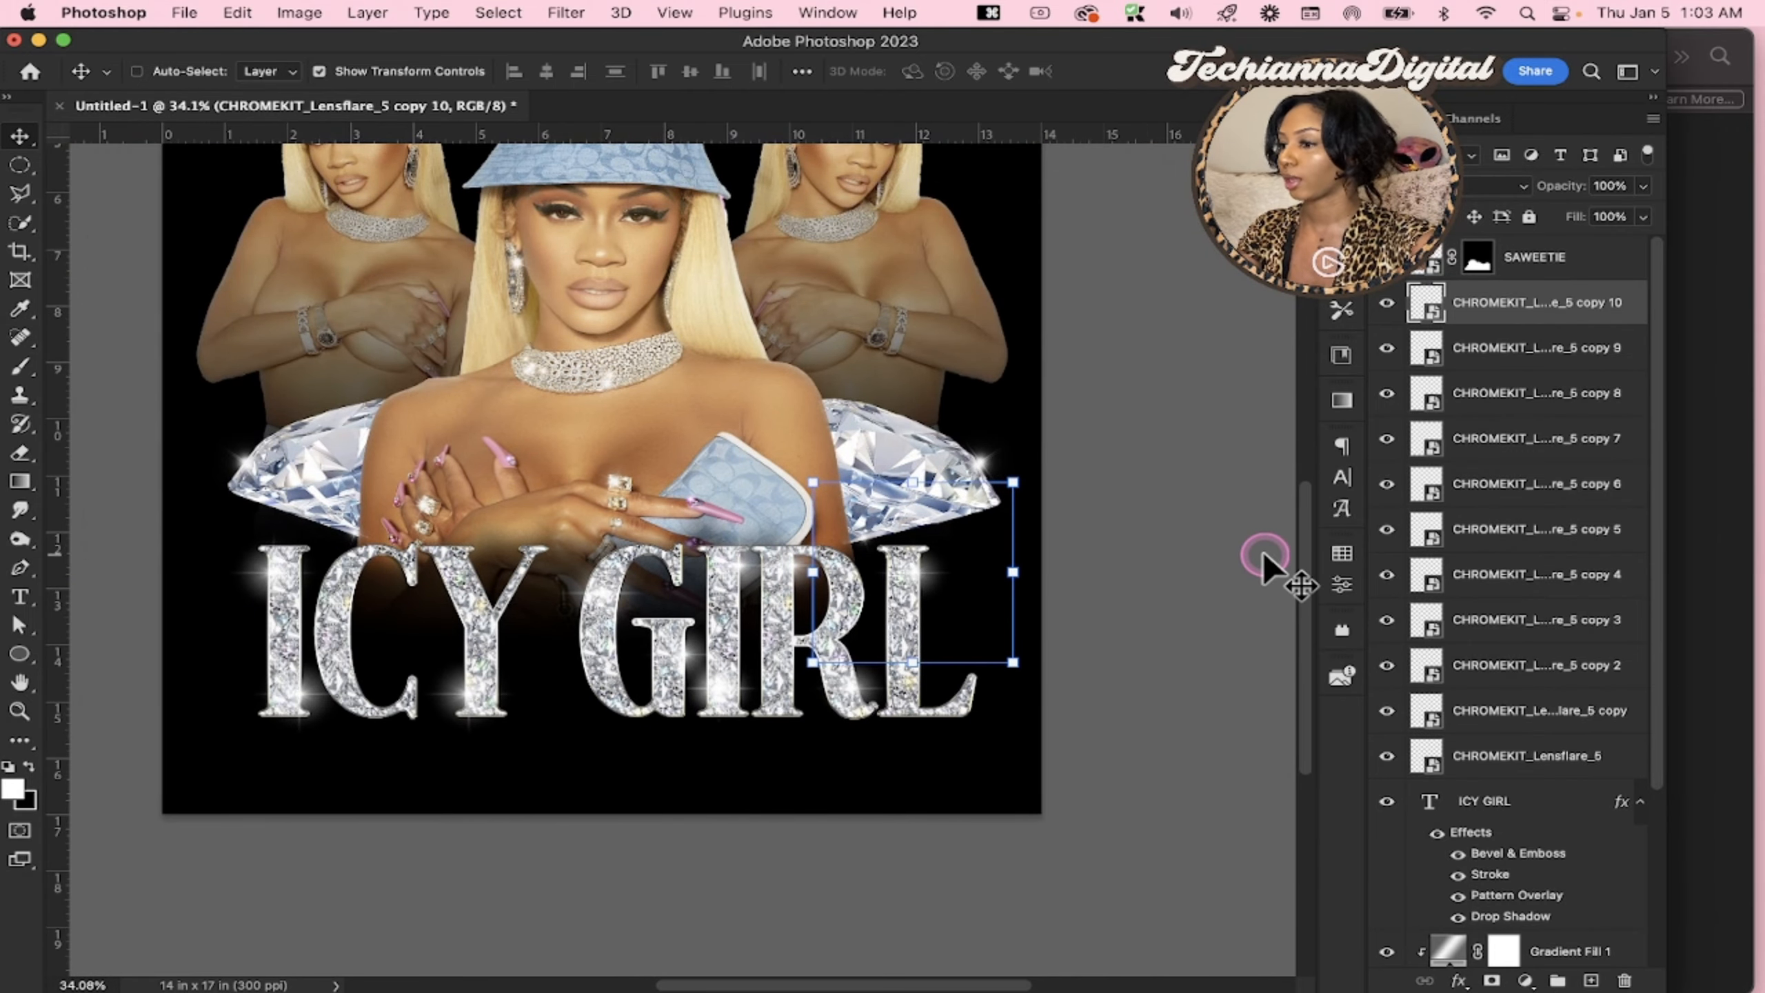
Duplicate the last lens flare, reorder the copy directly above the Saweetie text layer and place it on the upper left curve of the S
{"action": "scroll", "coordinate": [1265, 563], "scroll_direction": "up", "scroll_amount": 5}
{"action": "scroll", "coordinate": [1260, 549], "scroll_direction": "up", "scroll_amount": 3}
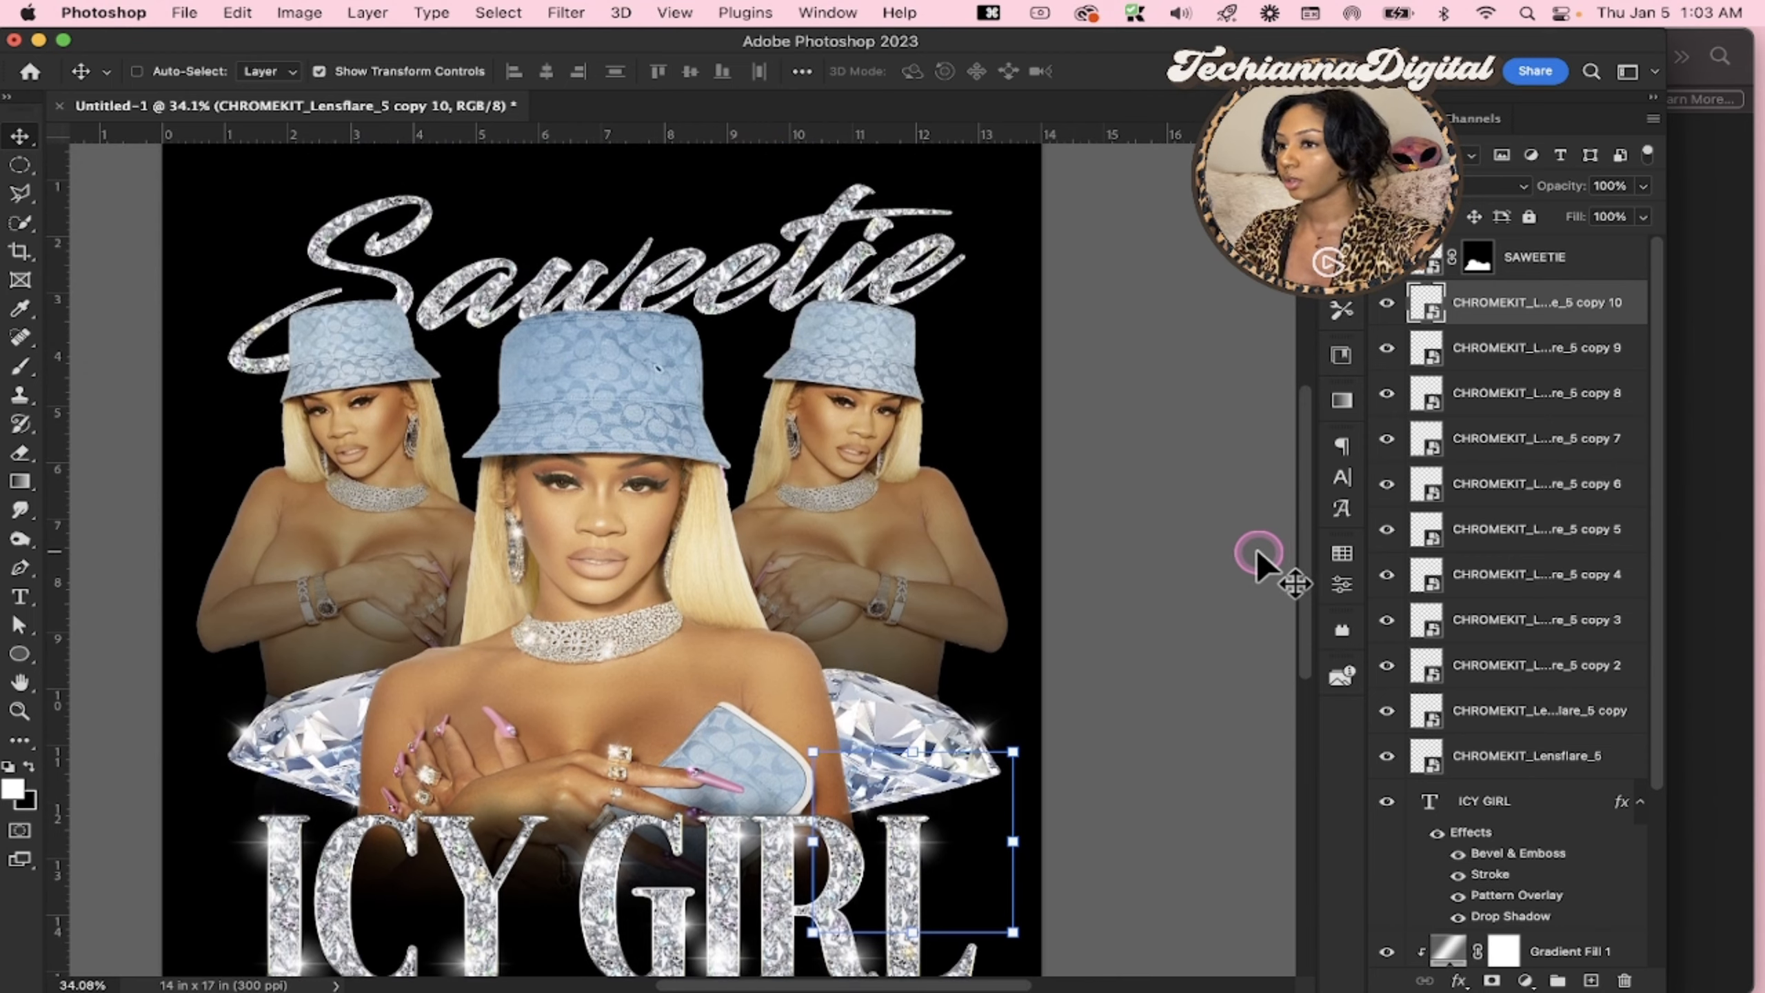
{"action": "key", "text": "super+j"}
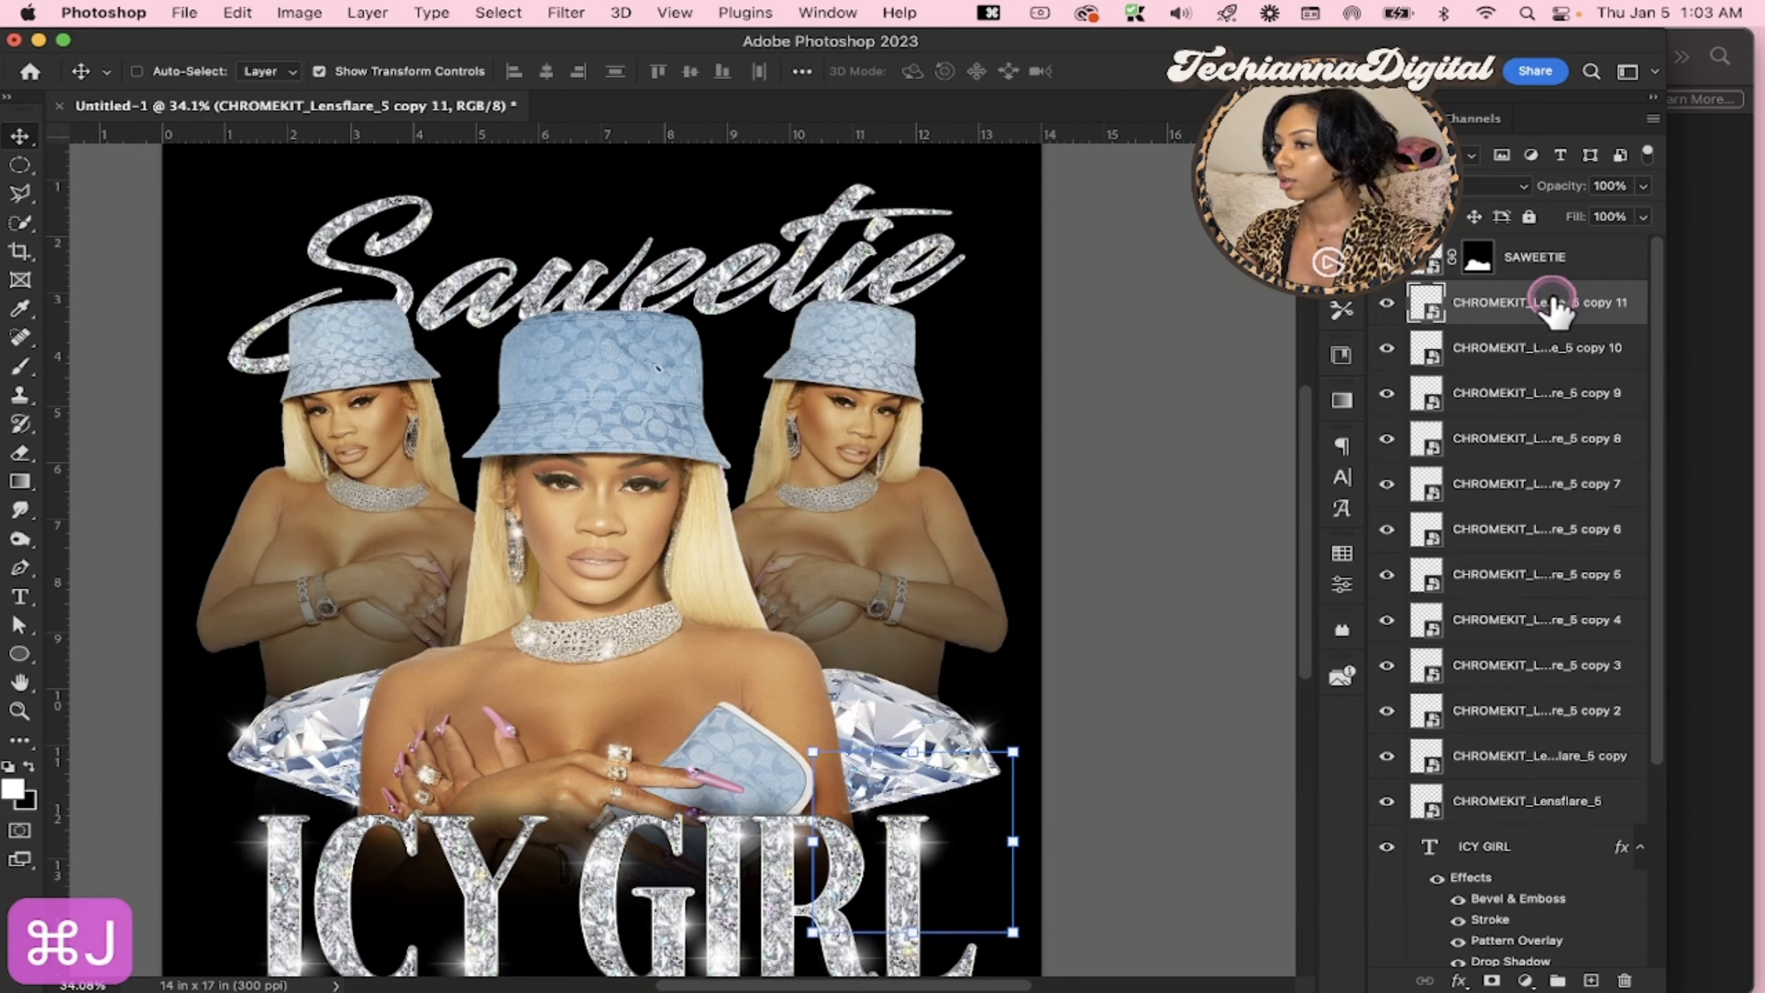
{"action": "left_click_drag", "start_coordinate": [1552, 299], "coordinate": [1498, 754]}
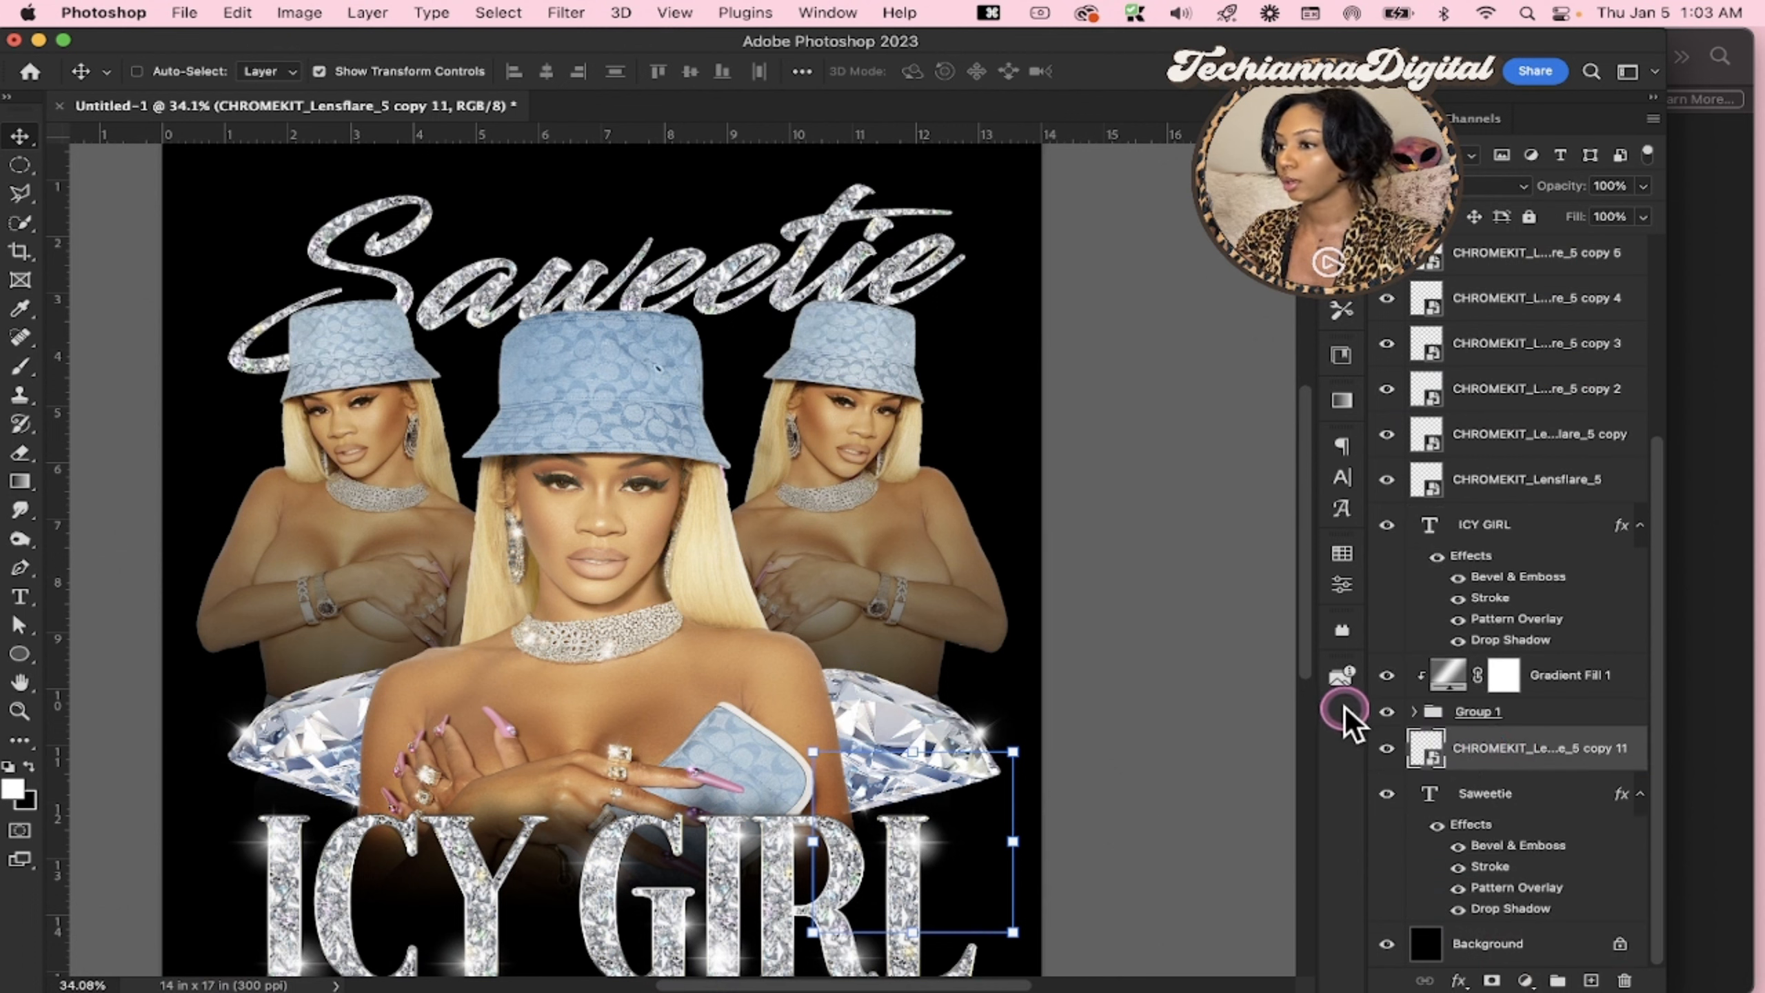
{"action": "left_click_drag", "start_coordinate": [935, 866], "coordinate": [356, 224]}
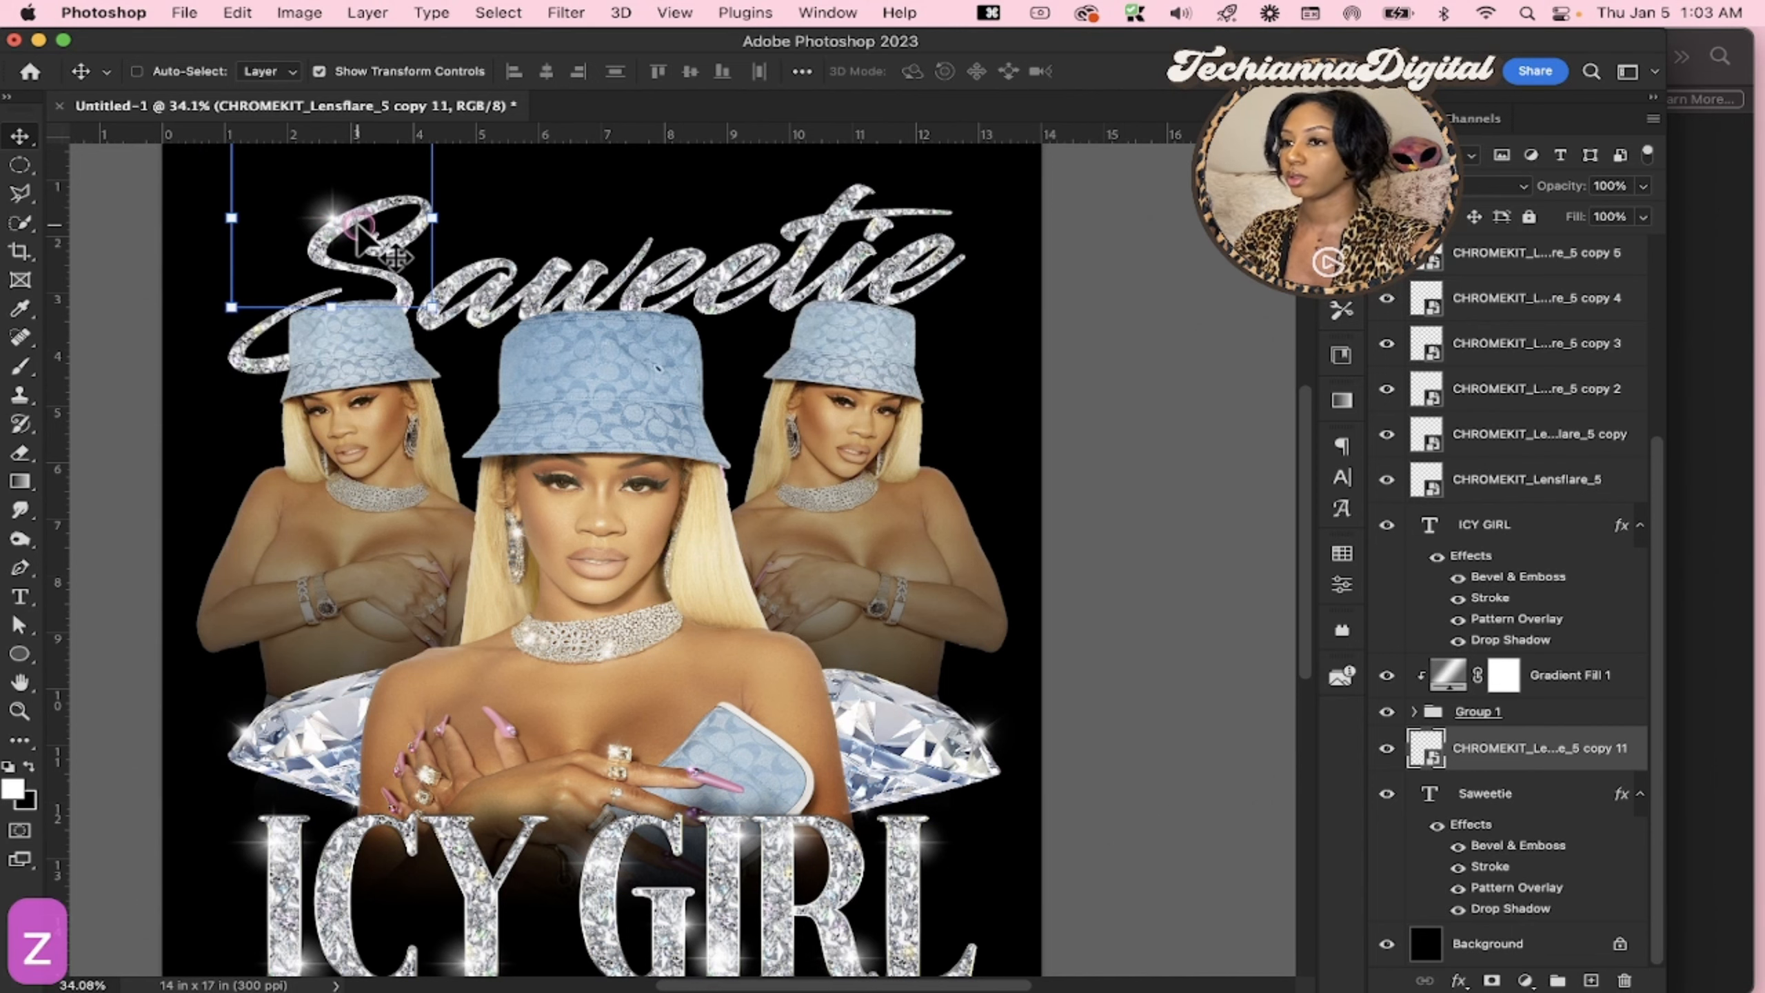
{"action": "double_click", "coordinate": [381, 226]}
{"action": "key", "text": "super+Return"}
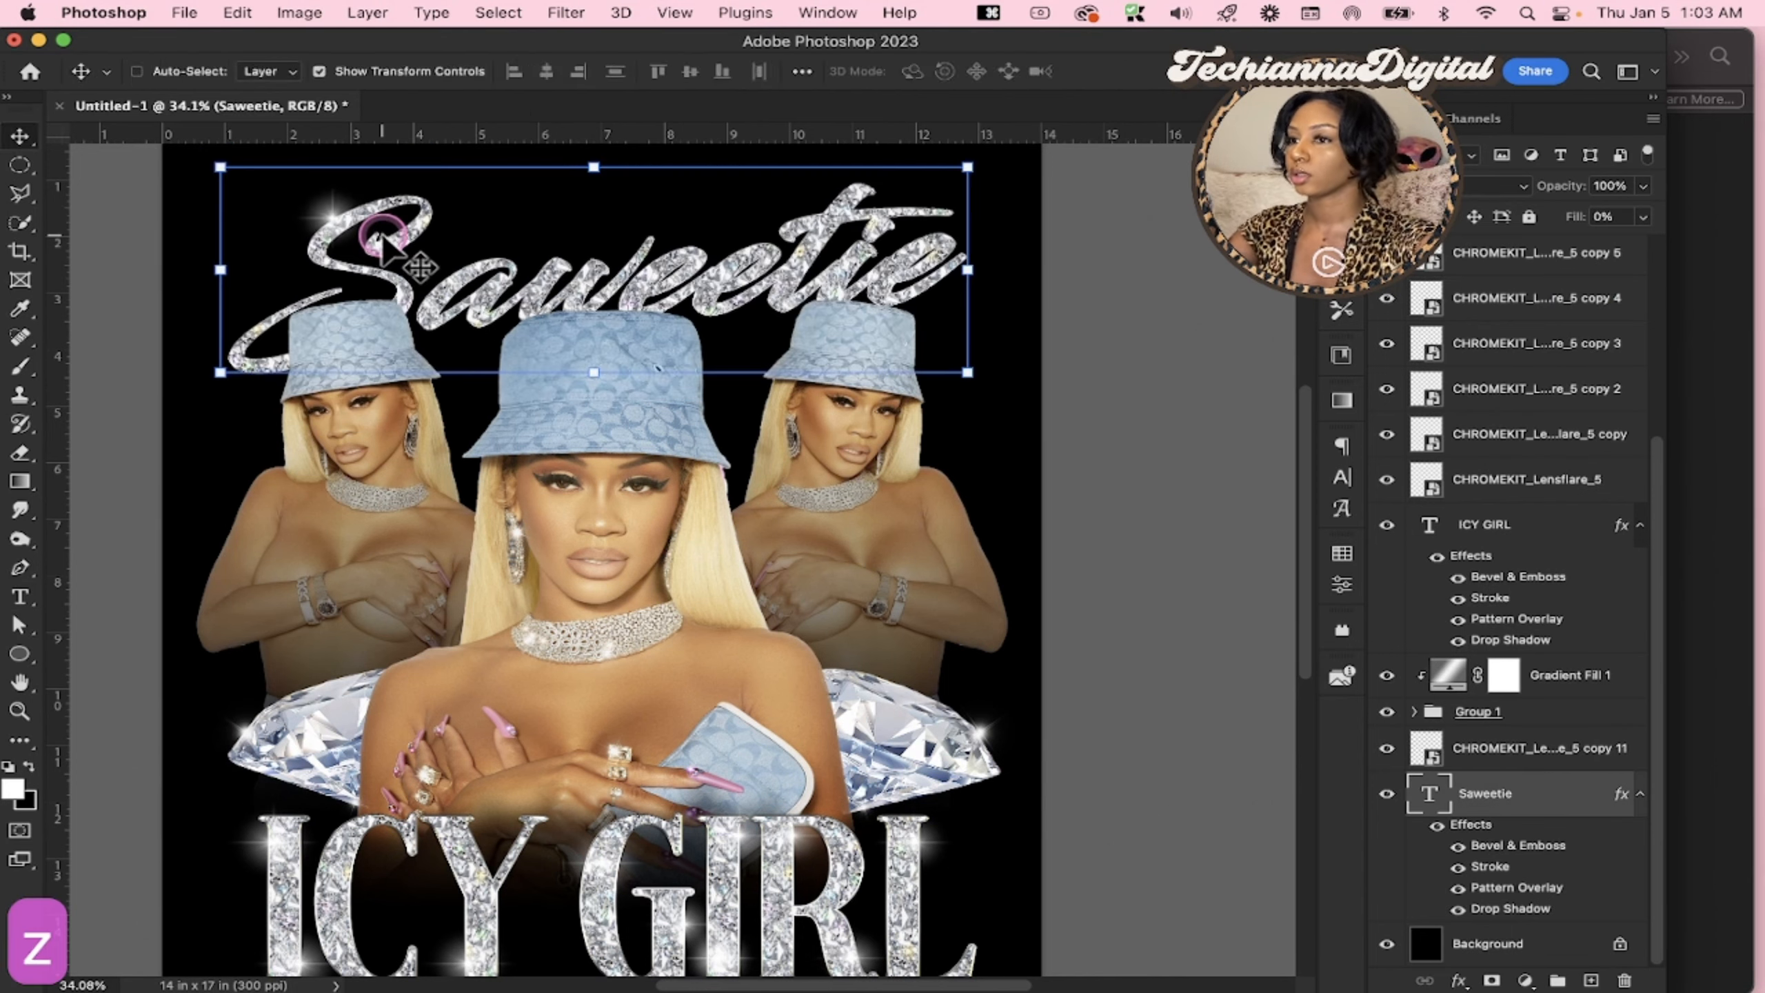
Rotate the S's lens flare, duplicate it and place the copy on the upper left edge of the first a
{"action": "key", "text": "z"}
{"action": "left_click", "coordinate": [355, 227]}
{"action": "left_click", "coordinate": [356, 228]}
{"action": "left_click", "coordinate": [355, 226]}
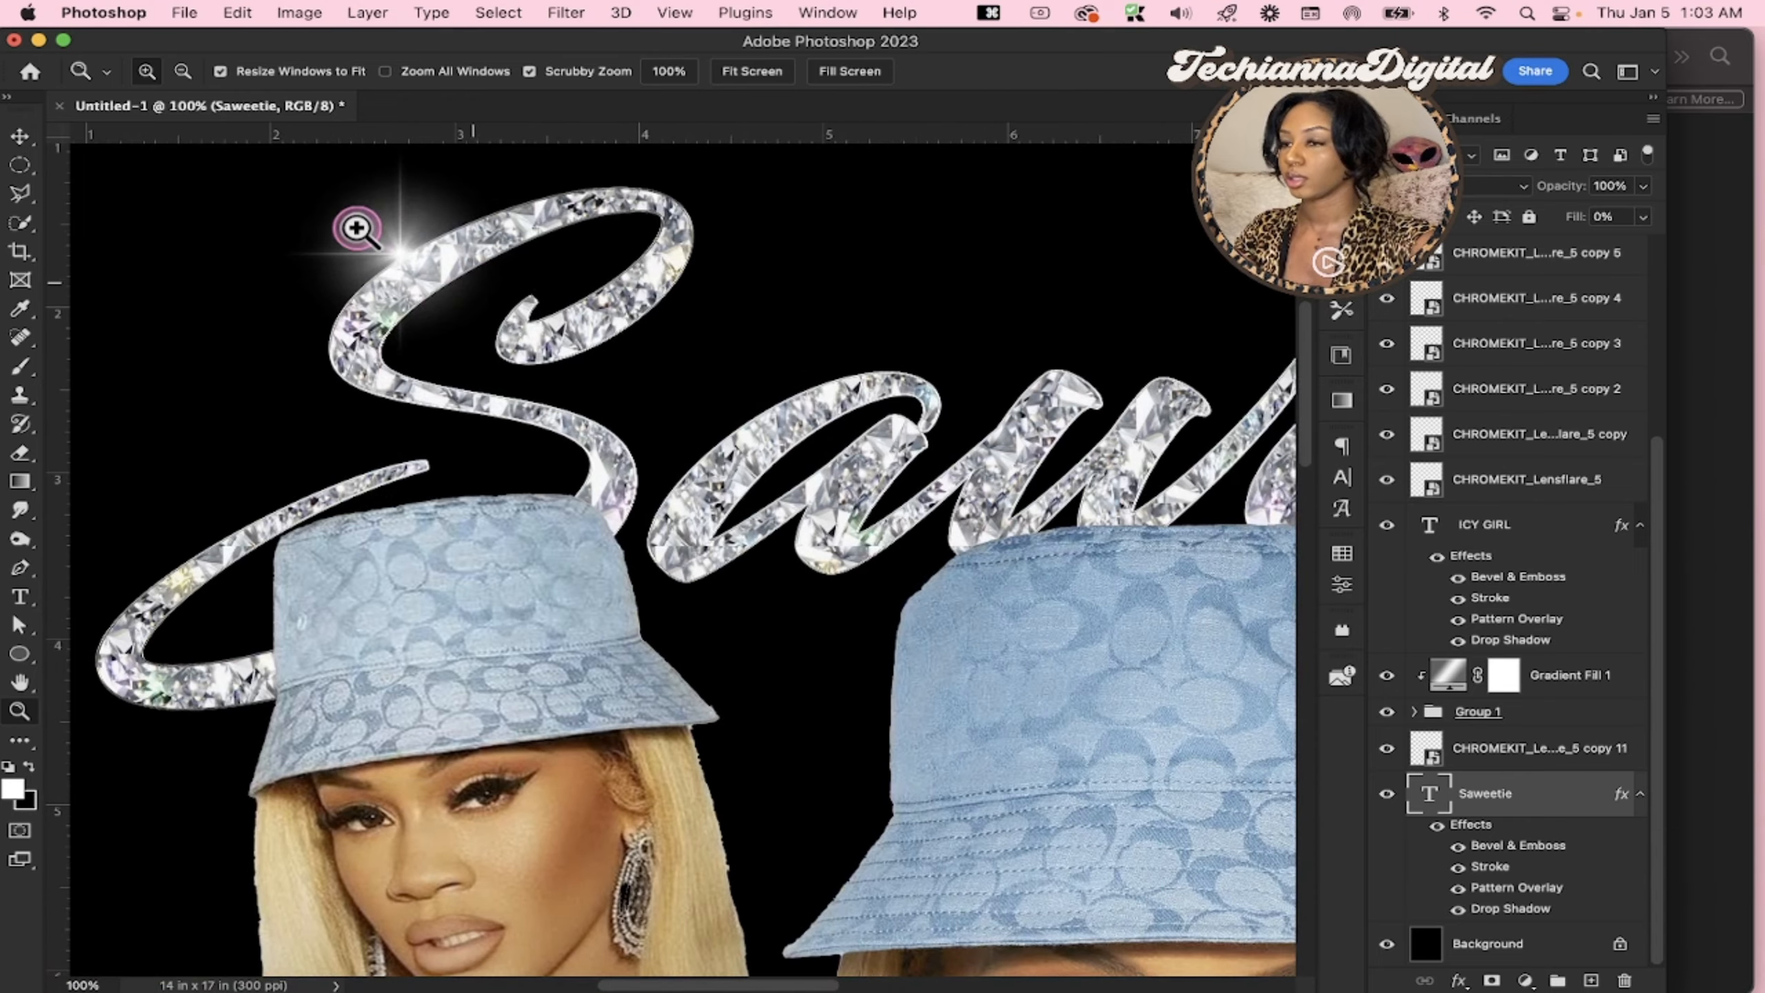
{"action": "scroll", "coordinate": [354, 226], "scroll_direction": "up", "scroll_amount": 1}
{"action": "key", "text": "v"}
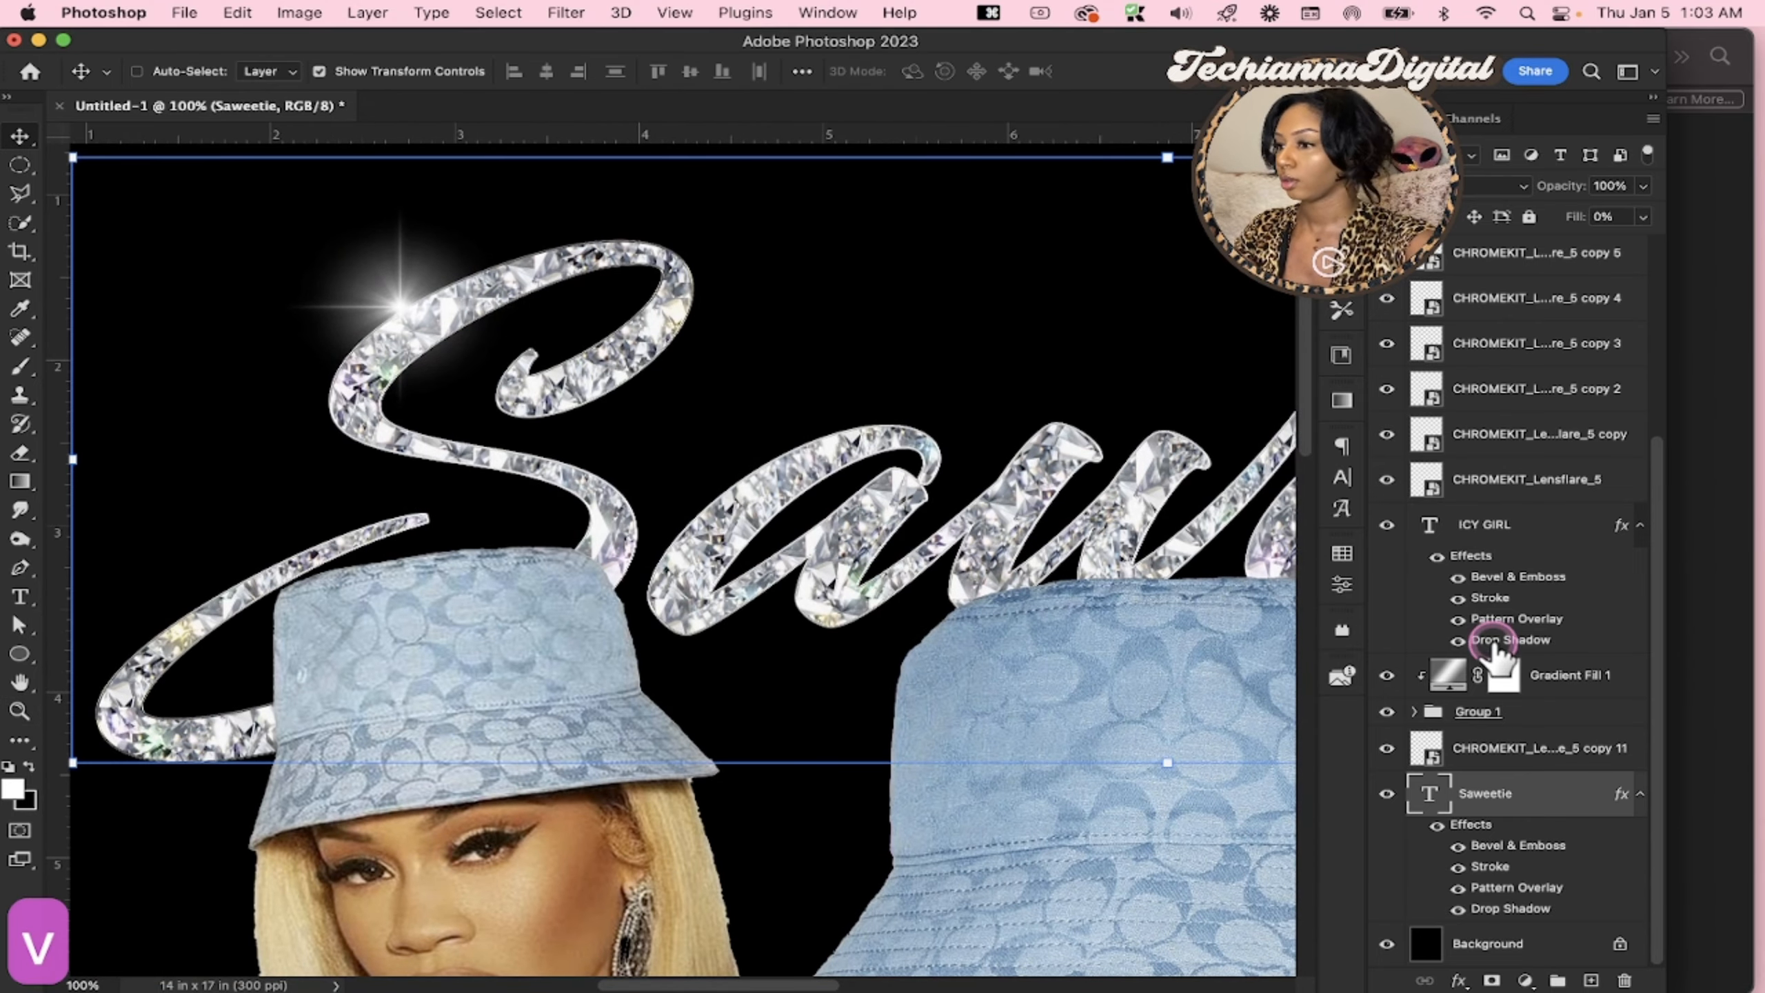
{"action": "left_click", "coordinate": [1494, 749]}
{"action": "left_click_drag", "start_coordinate": [696, 304], "coordinate": [569, 417]}
{"action": "left_click_drag", "start_coordinate": [477, 301], "coordinate": [808, 526]}
{"action": "key", "text": "Return"}
{"action": "key", "text": "super+j"}
{"action": "scroll", "coordinate": [808, 526], "scroll_direction": "right", "scroll_amount": 6}
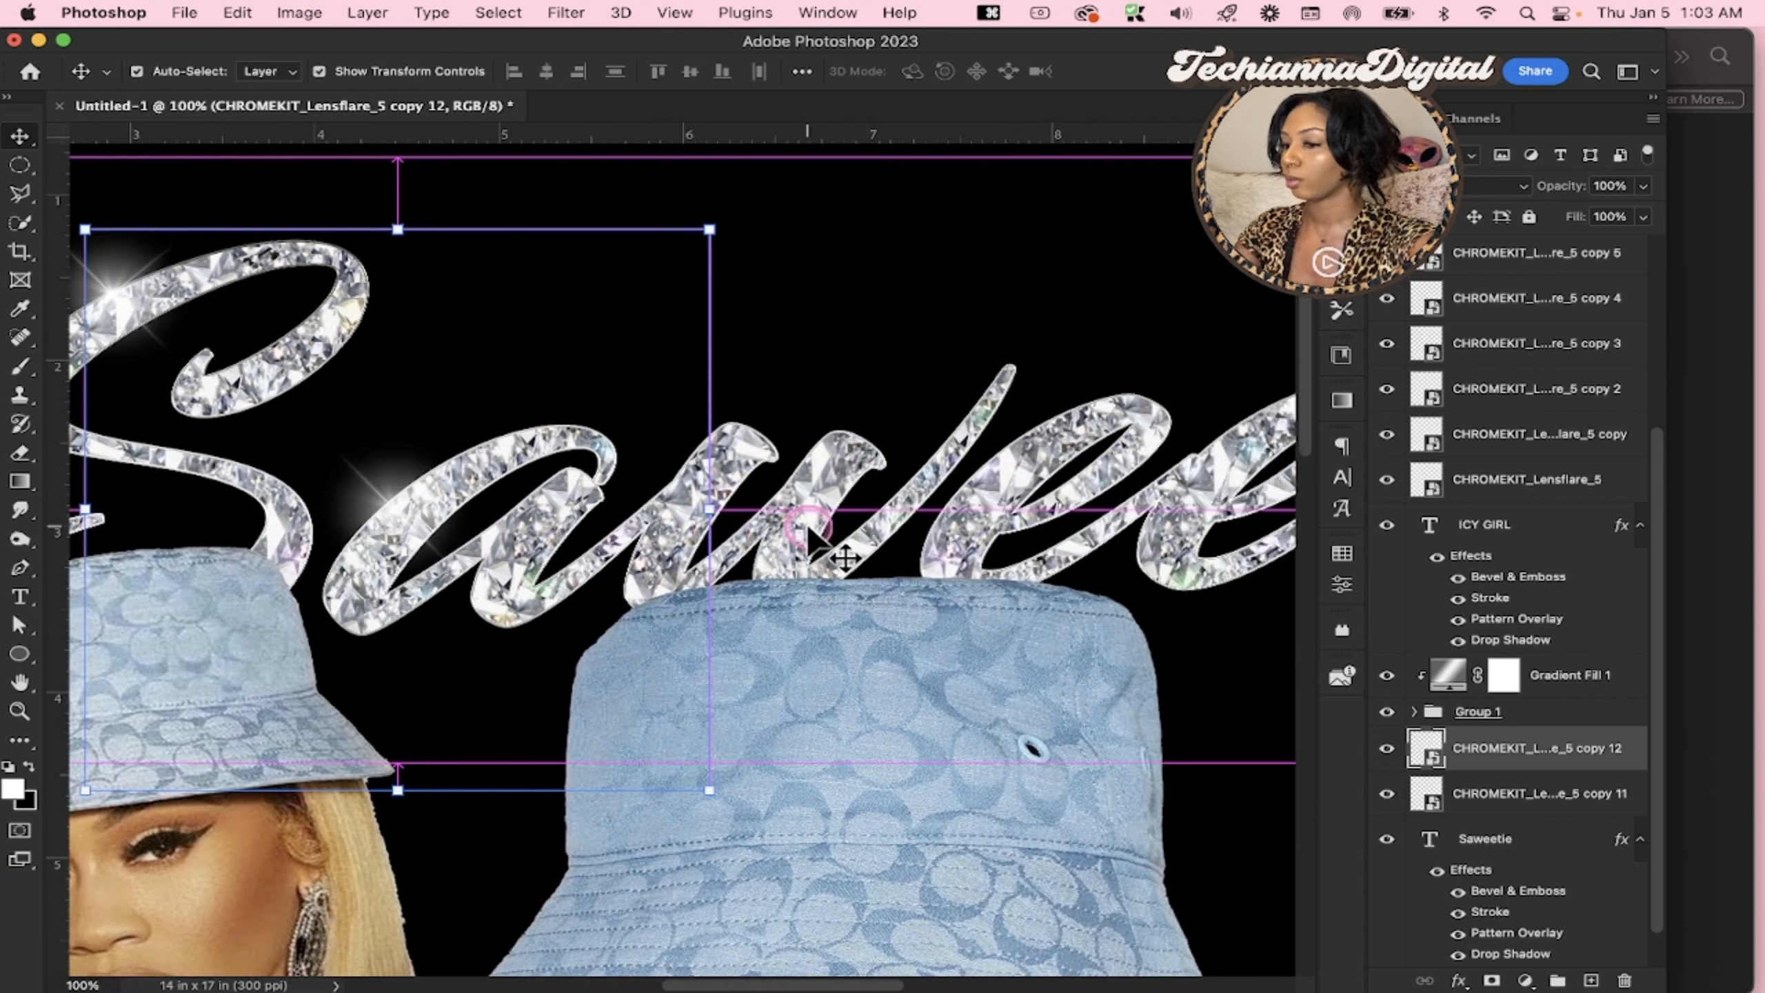
Duplicate the a's flare, rotate the copy to about 41° and place it on the lower left of the first e in Saweetie
{"action": "key", "text": "super+j"}
{"action": "left_click_drag", "start_coordinate": [480, 521], "coordinate": [896, 494]}
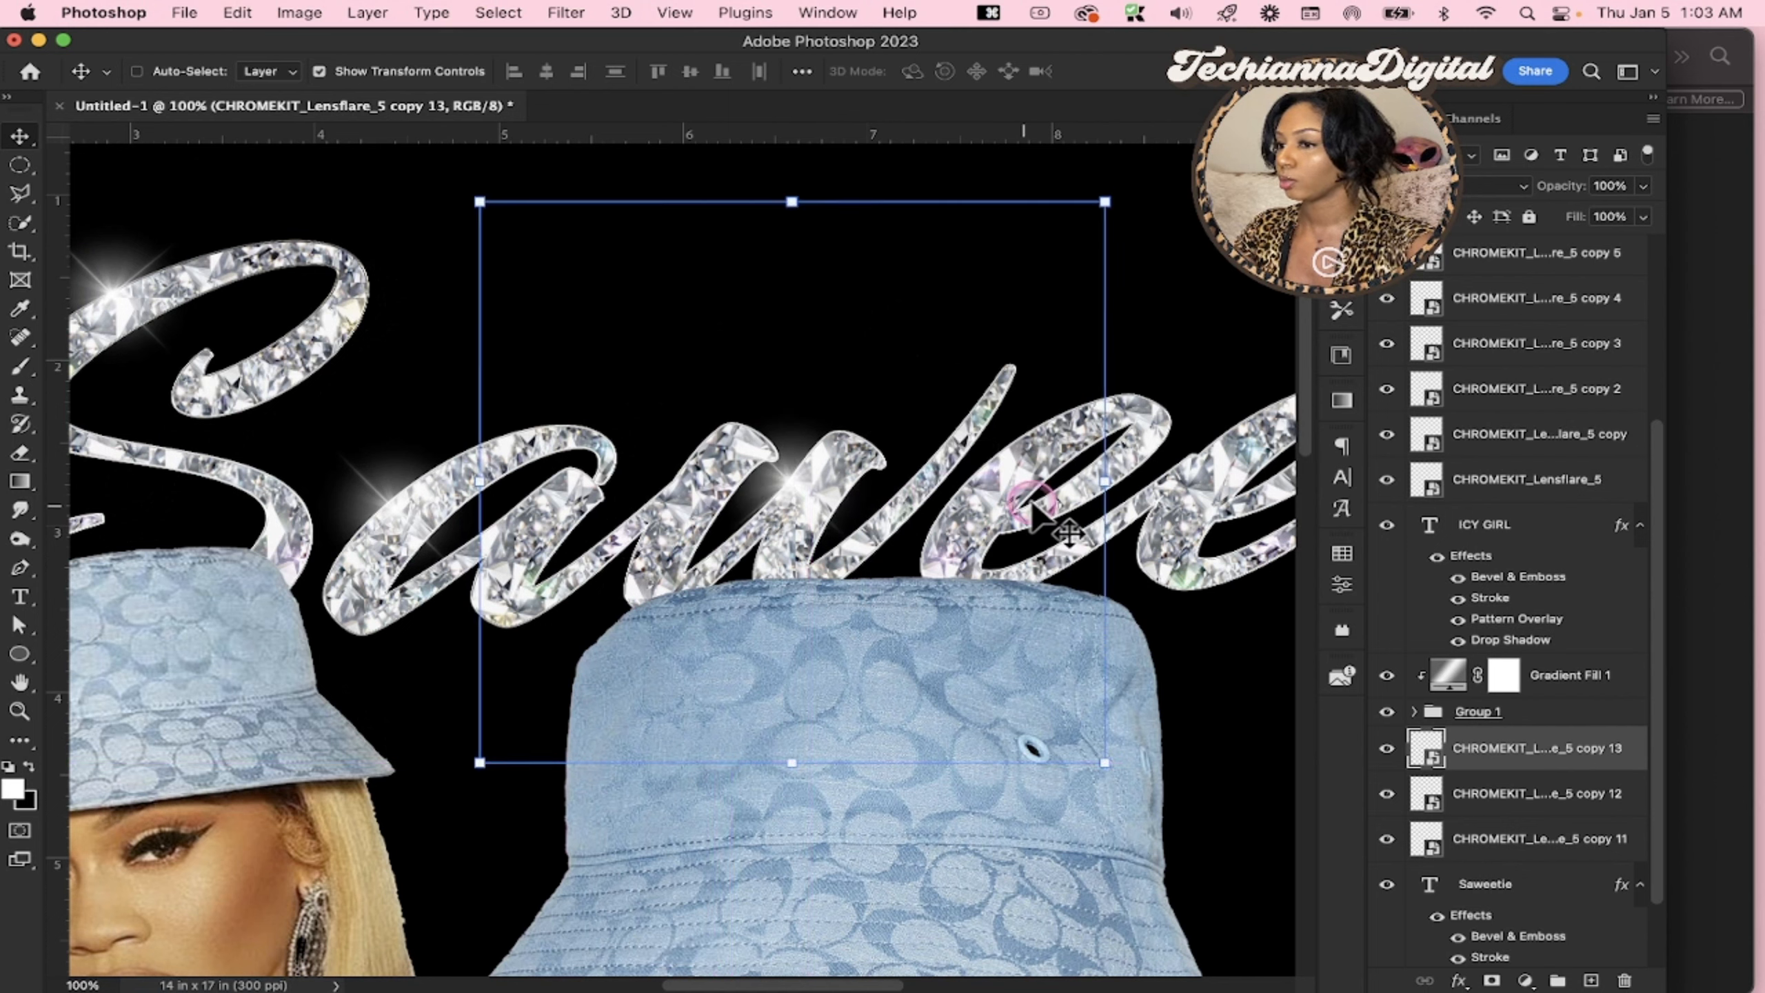
{"action": "left_click_drag", "start_coordinate": [1152, 499], "coordinate": [1156, 476]}
{"action": "left_click_drag", "start_coordinate": [881, 515], "coordinate": [1139, 441]}
{"action": "key", "text": "super+j"}
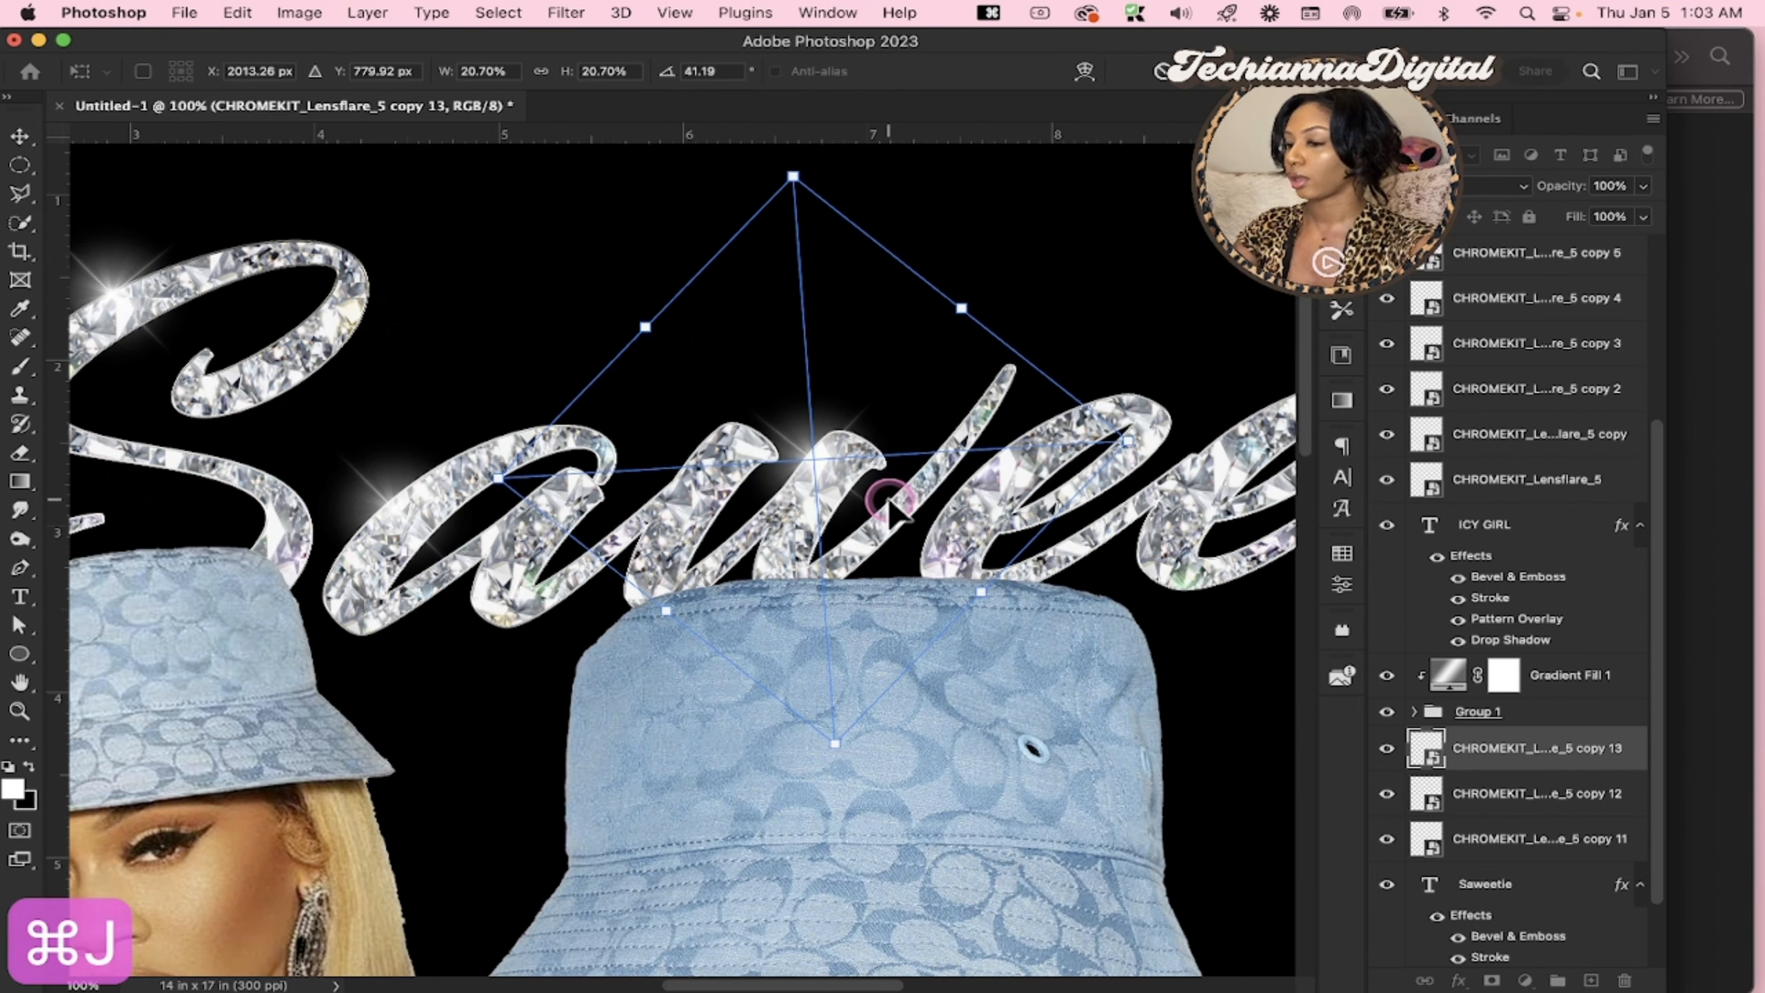
{"action": "scroll", "coordinate": [889, 501], "scroll_direction": "right", "scroll_amount": 5}
{"action": "key", "text": "Return"}
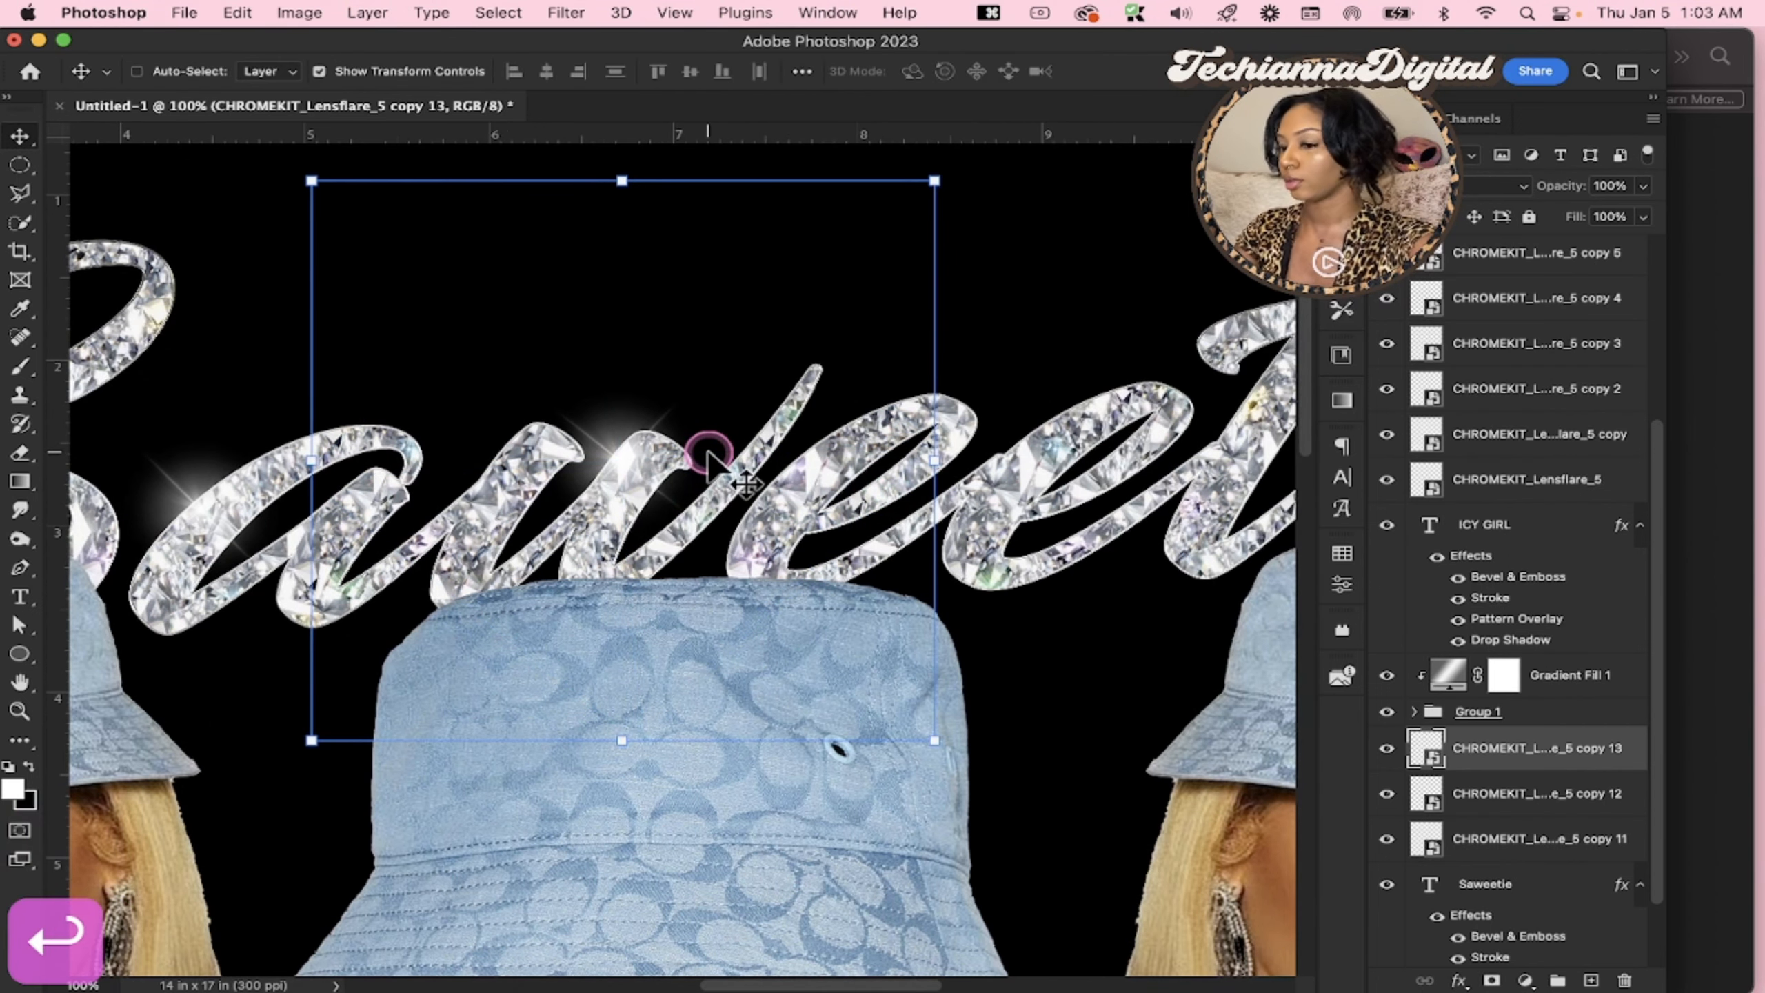
{"action": "left_click_drag", "start_coordinate": [705, 460], "coordinate": [837, 523]}
{"action": "scroll", "coordinate": [837, 523], "scroll_direction": "right", "scroll_amount": 5}
Add flare copies on the upper right of the first e and the lower stem of the t, slightly rotating the t's copy
{"action": "key", "text": "super+j"}
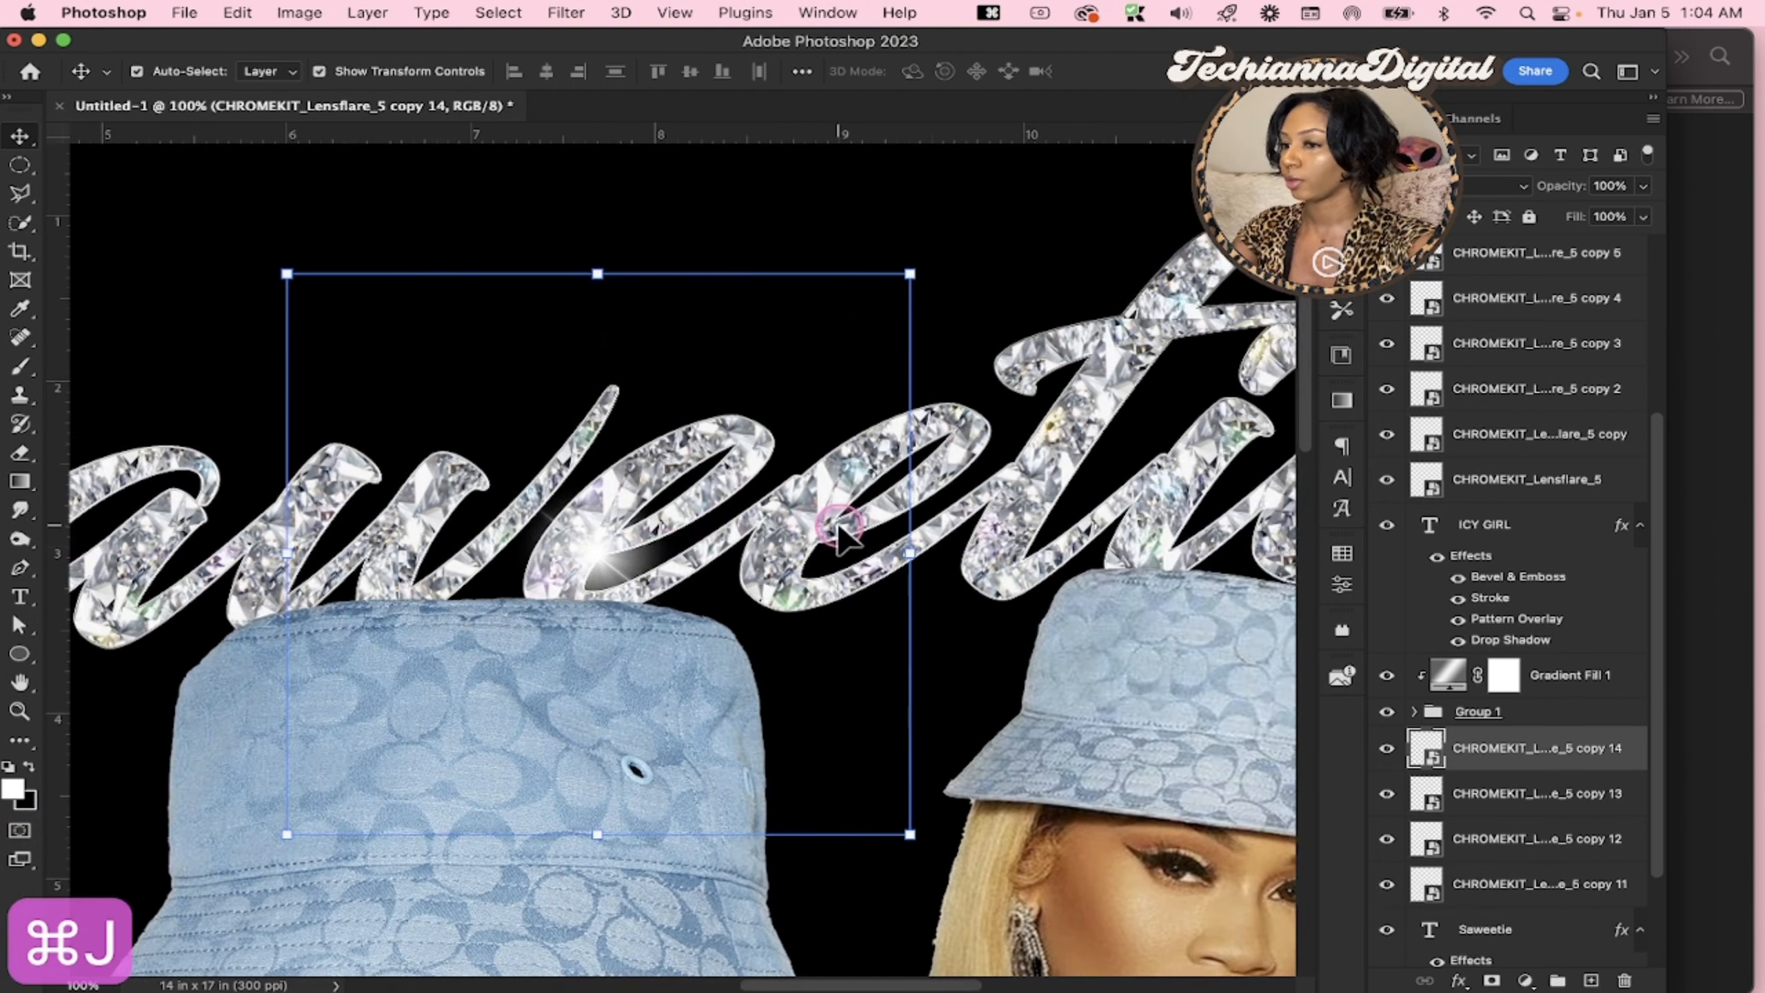
{"action": "mouse_move", "coordinate": [835, 452]}
{"action": "left_mouse_down"}
{"action": "mouse_move", "coordinate": [888, 429]}
{"action": "mouse_move", "coordinate": [925, 463]}
{"action": "mouse_move", "coordinate": [994, 474]}
{"action": "mouse_move", "coordinate": [962, 444]}
{"action": "left_mouse_up"}
{"action": "key", "text": "super+j"}
{"action": "scroll", "coordinate": [877, 436], "scroll_direction": "right", "scroll_amount": 5}
{"action": "key", "text": "super+t"}
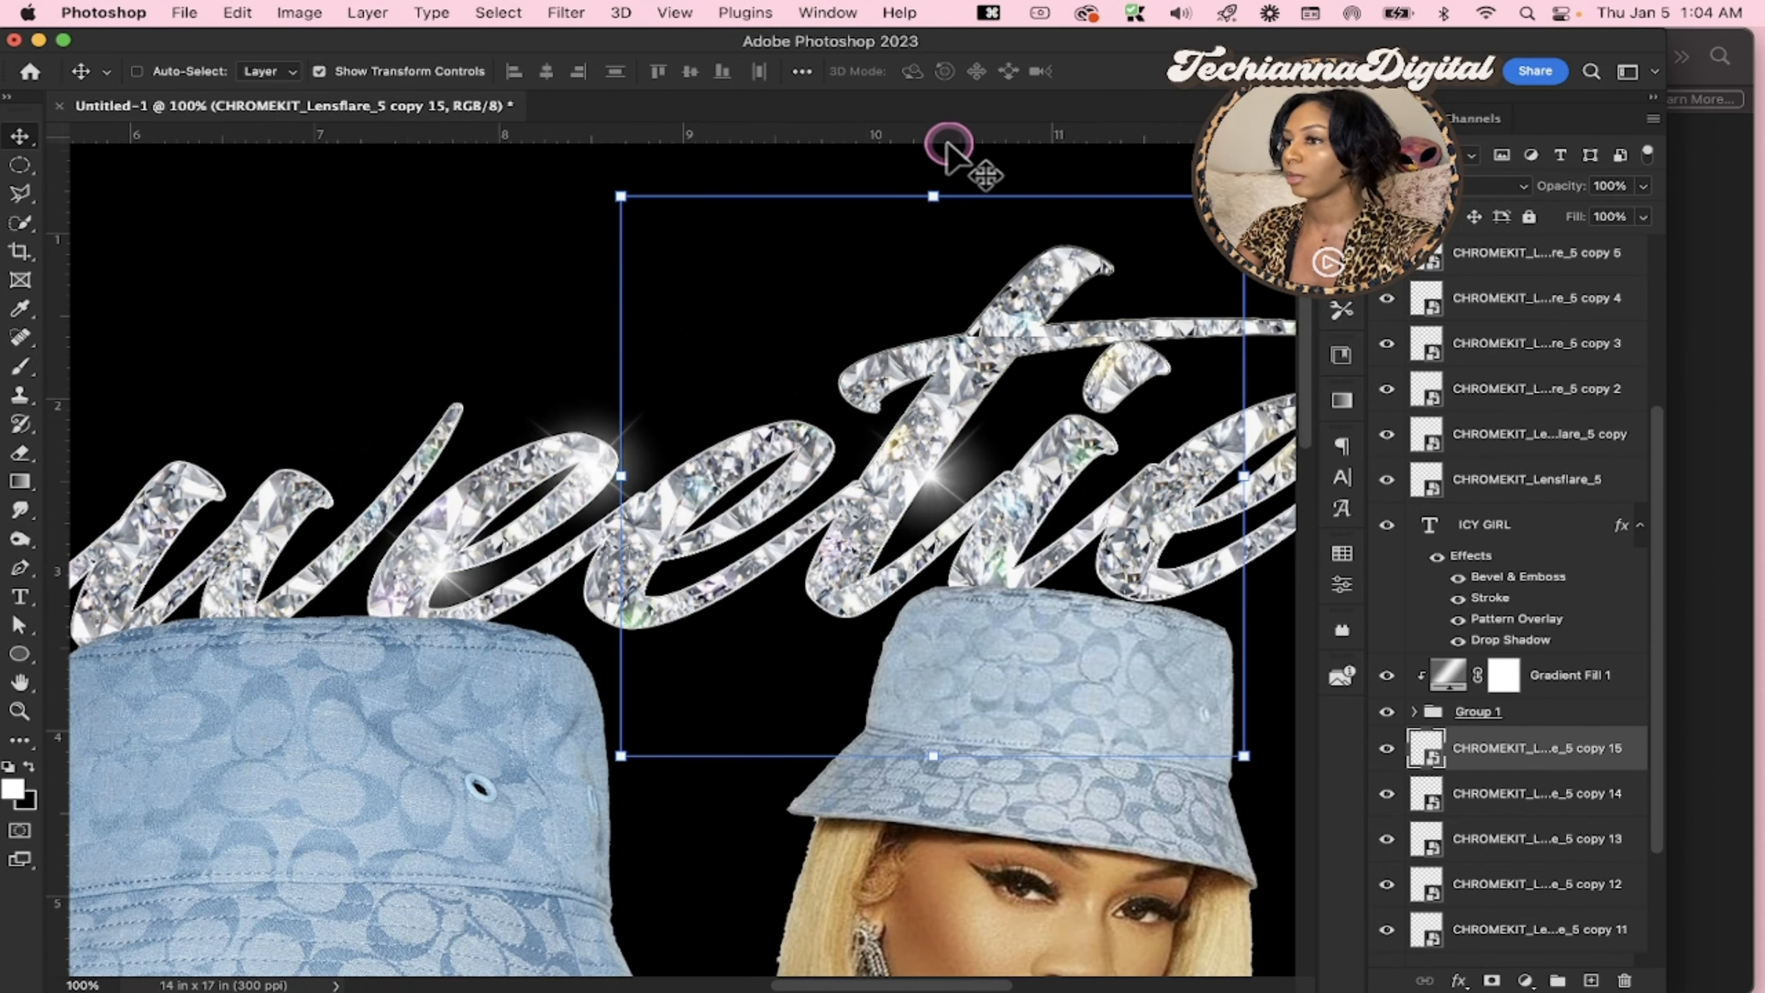
{"action": "left_click_drag", "start_coordinate": [946, 165], "coordinate": [907, 165]}
{"action": "key", "text": "Return"}
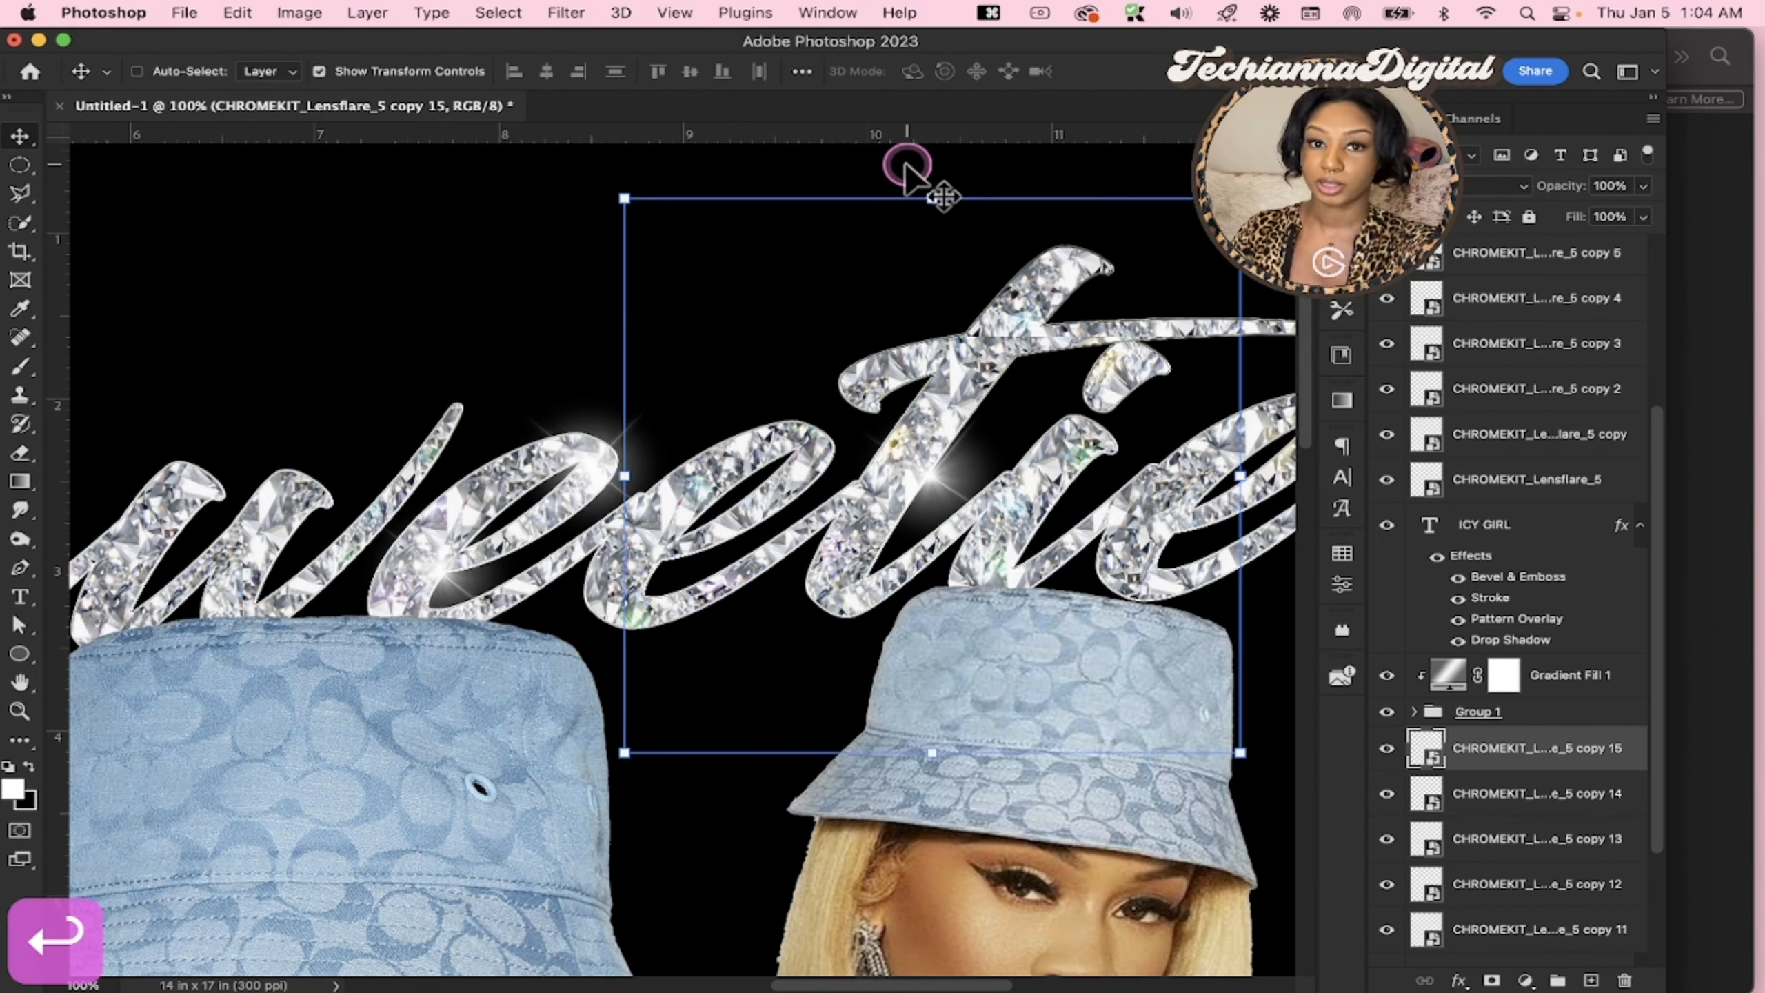
Duplicate the t's flare, move the copy to the upper left of the last e in Saweetie and rotate it
{"action": "scroll", "coordinate": [926, 513], "scroll_direction": "right", "scroll_amount": 5}
{"action": "key", "text": "super+j"}
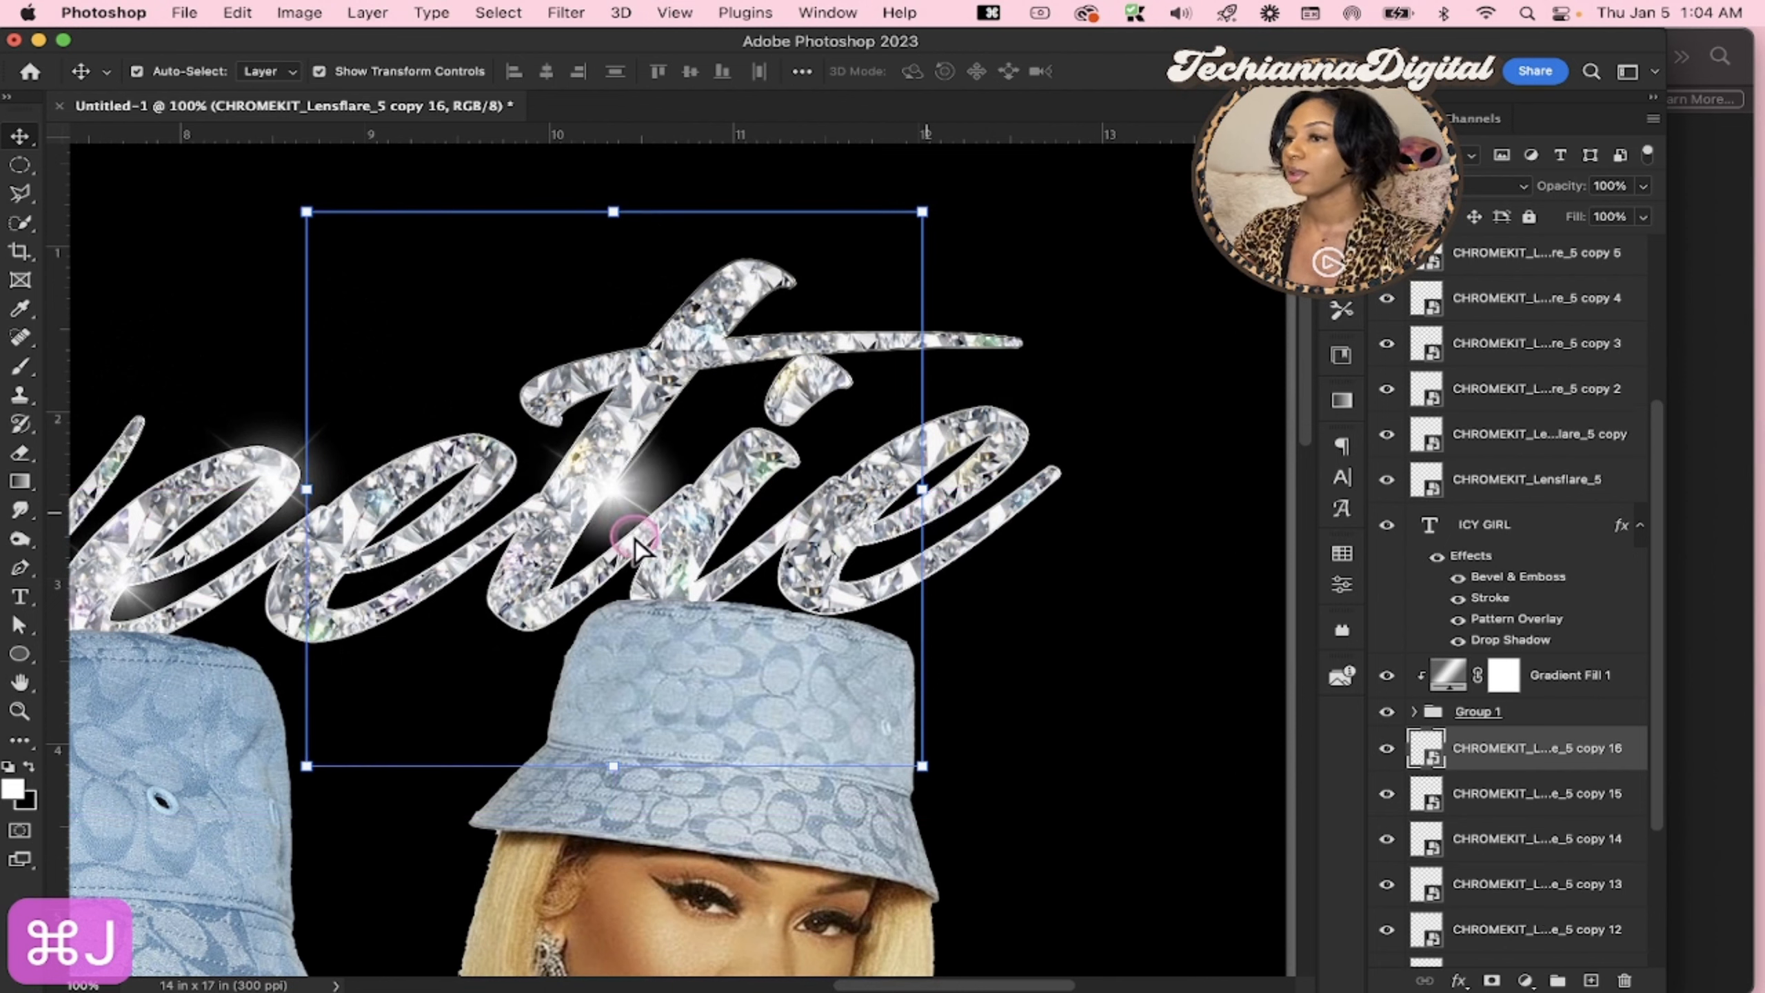
{"action": "left_click_drag", "start_coordinate": [634, 541], "coordinate": [924, 465]}
{"action": "left_click_drag", "start_coordinate": [1237, 424], "coordinate": [1221, 481]}
{"action": "key", "text": "Return"}
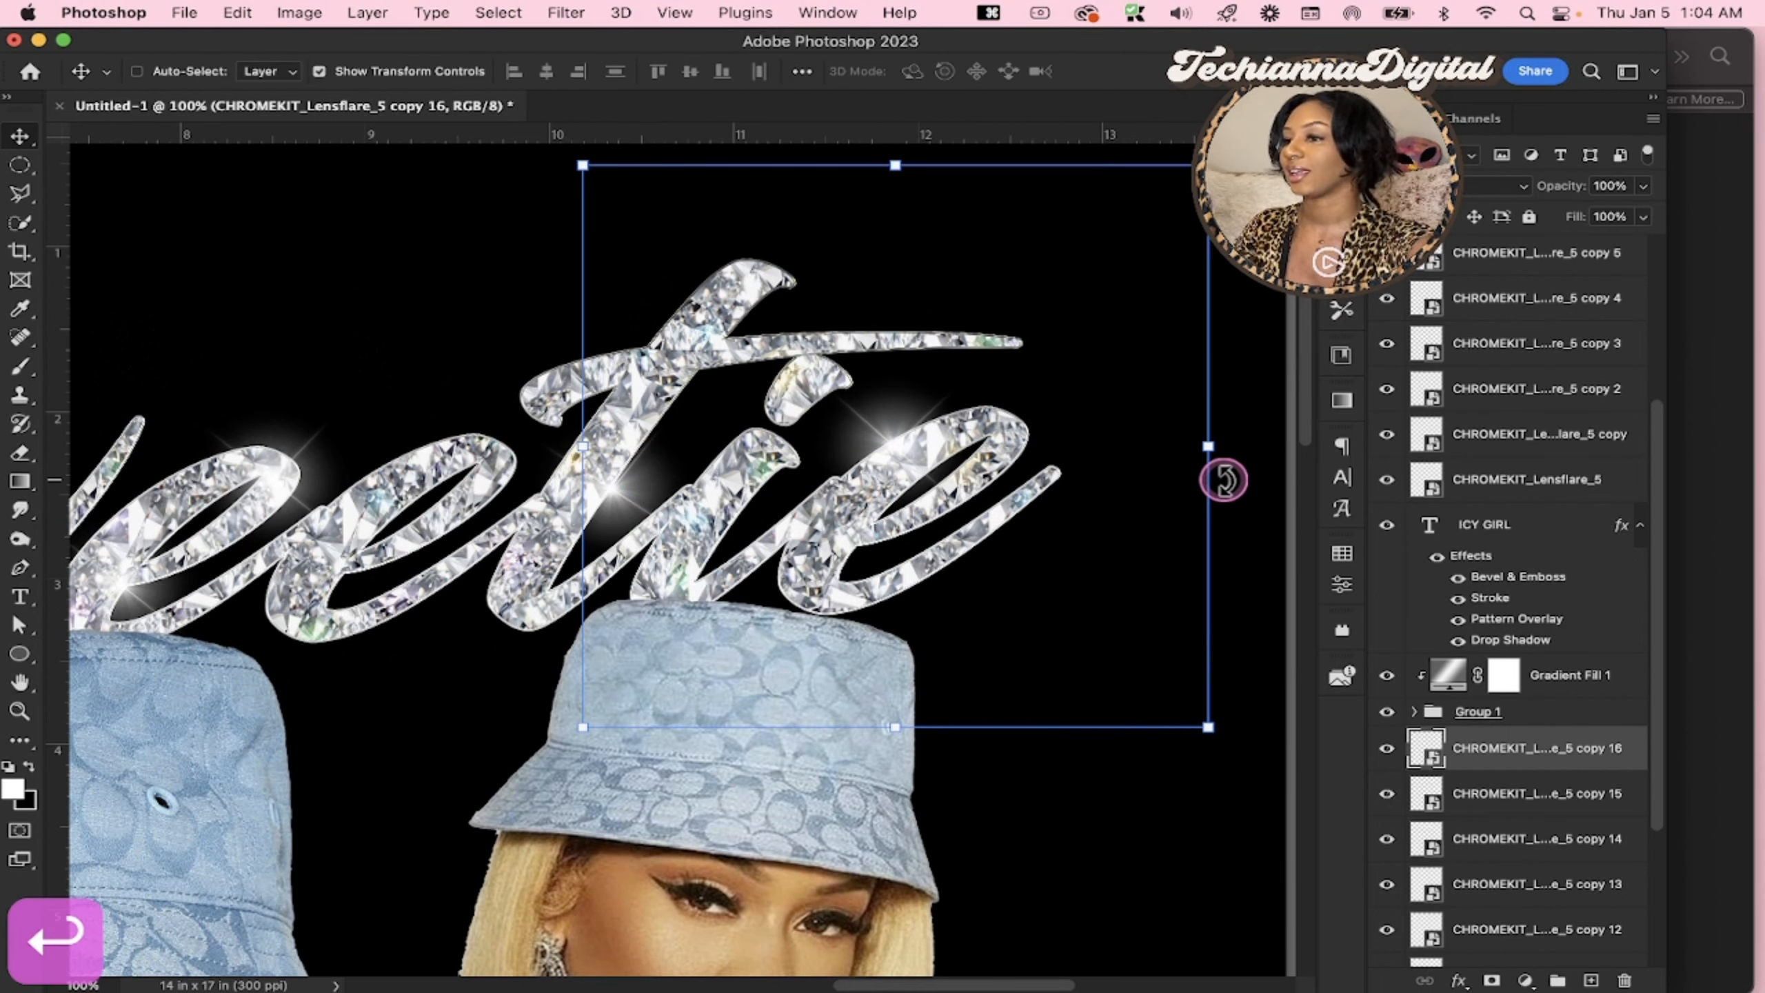
Group all the lens flare layers above the ICY GIRL text and rename the group Aparkles
{"action": "scroll", "coordinate": [1223, 480], "scroll_direction": "down", "scroll_amount": 10}
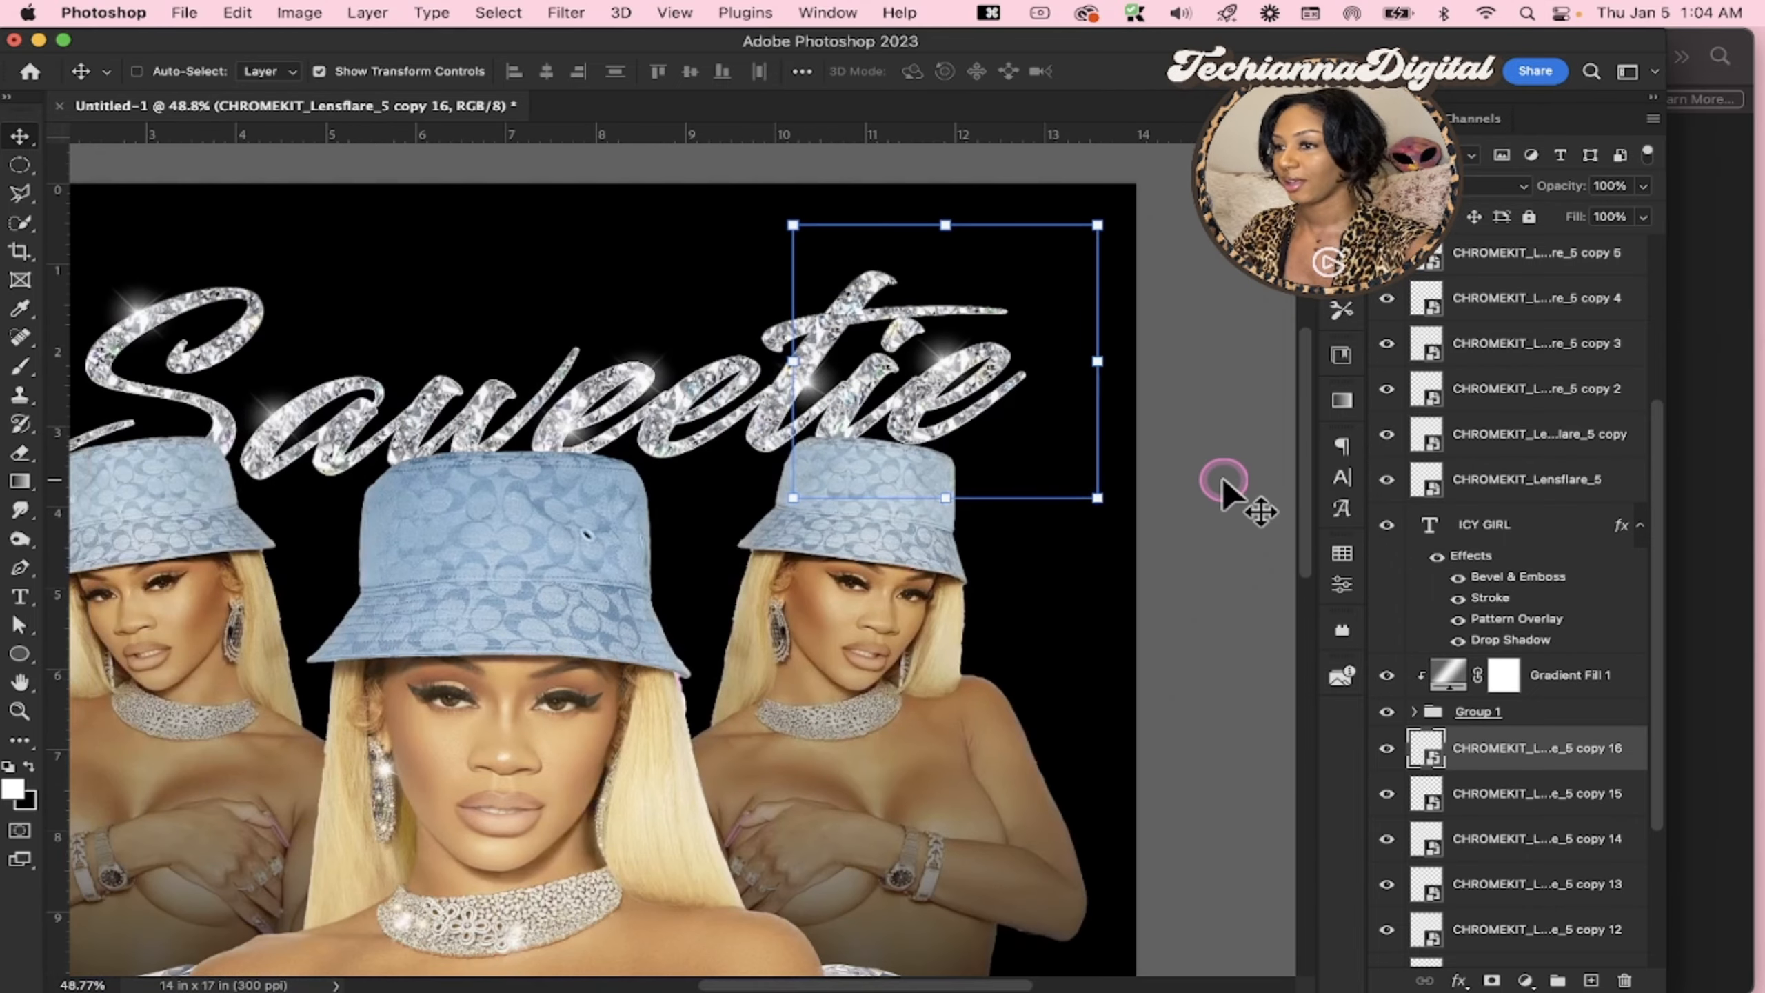
{"action": "scroll", "coordinate": [1223, 479], "scroll_direction": "down", "scroll_amount": 5}
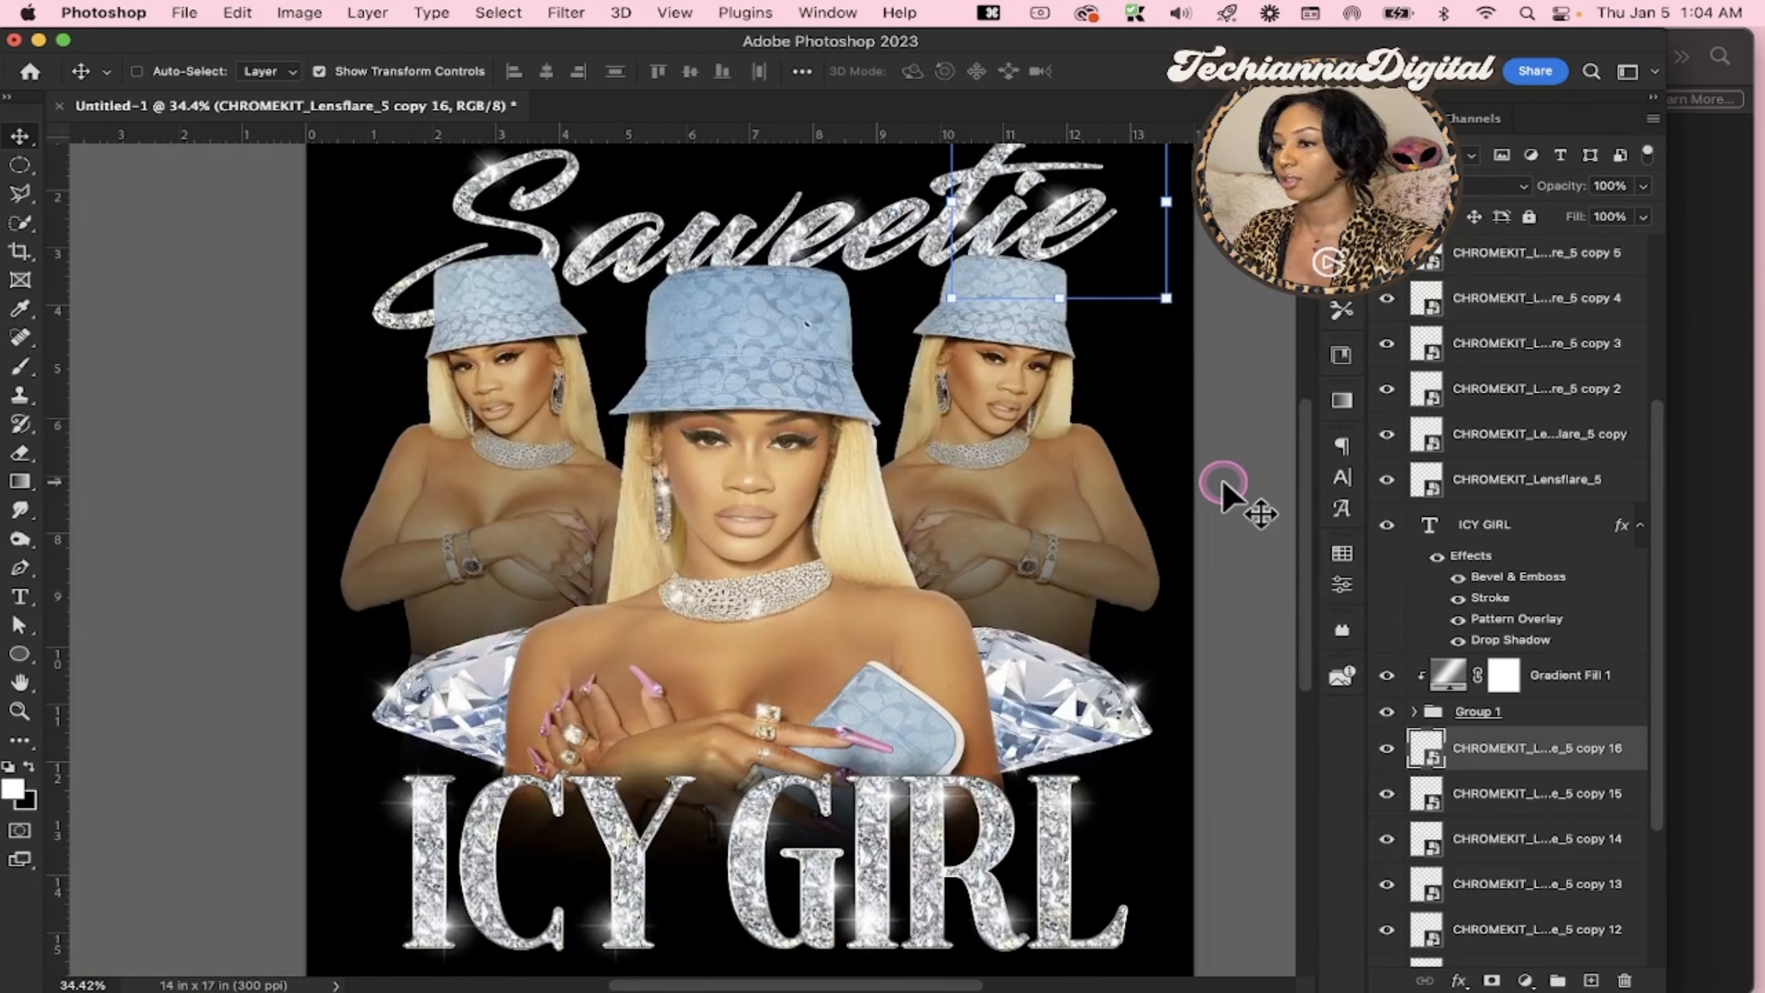
{"action": "scroll", "coordinate": [1223, 480], "scroll_direction": "down", "scroll_amount": 2}
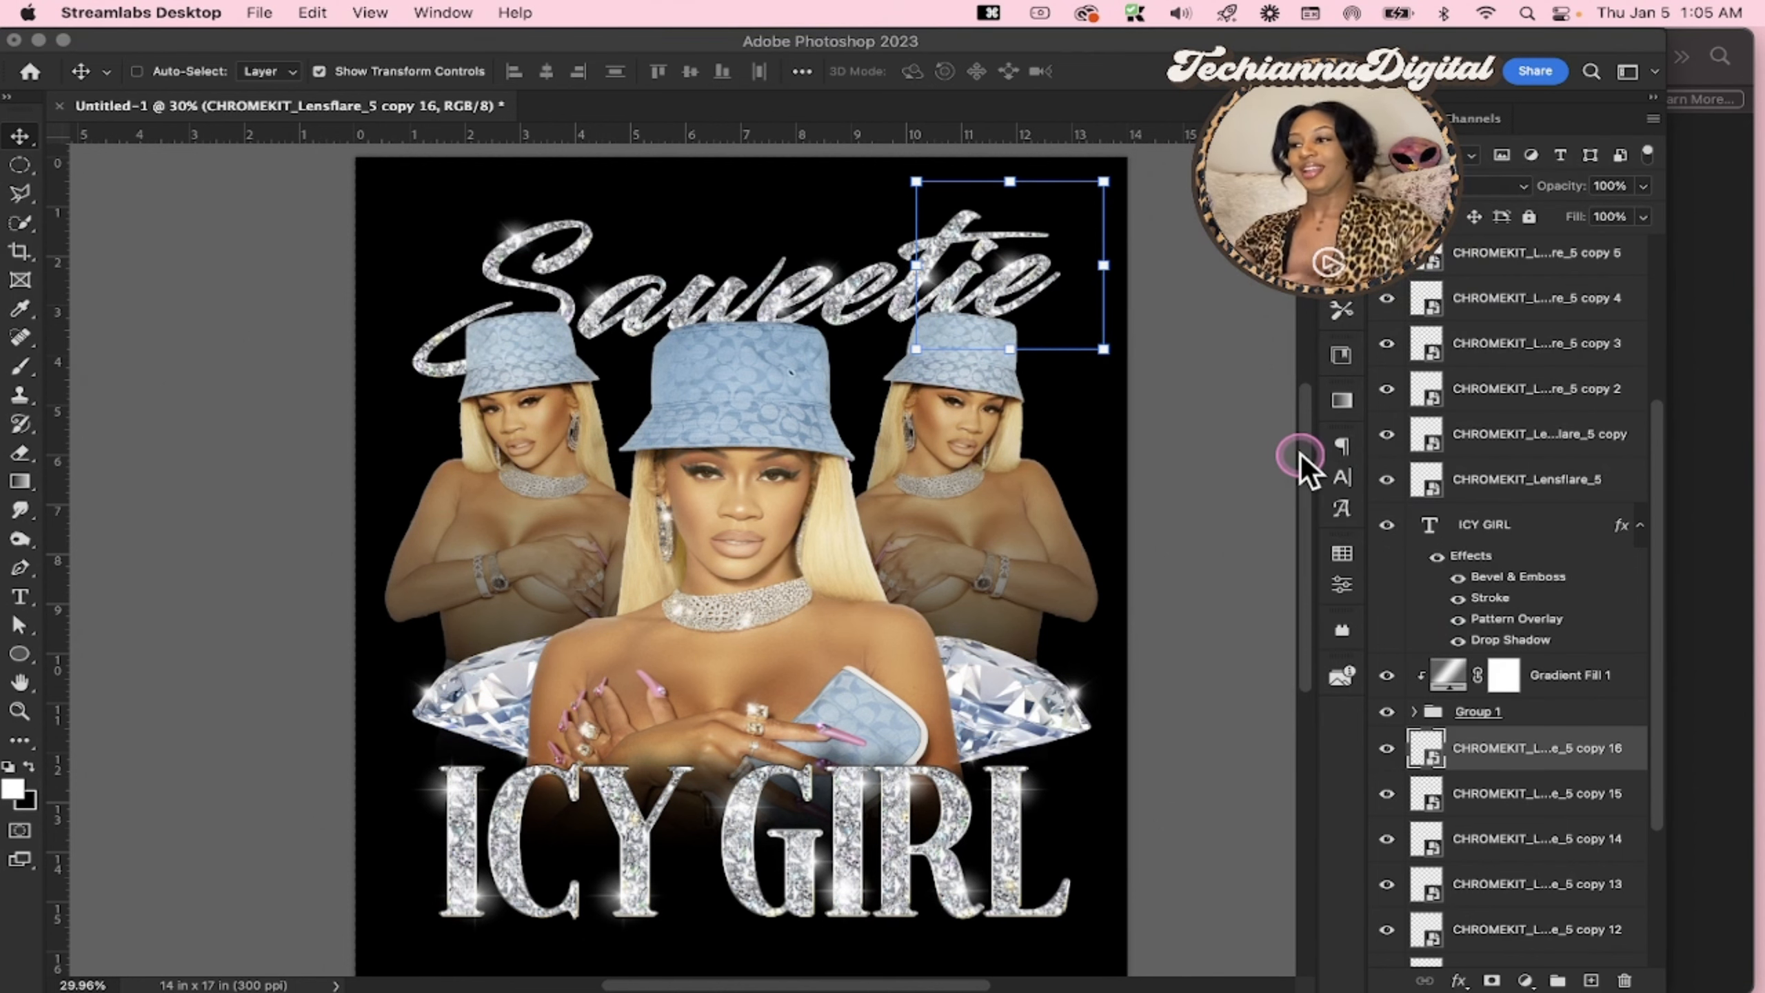
{"action": "scroll", "coordinate": [1576, 453], "scroll_direction": "up", "scroll_amount": 5}
{"action": "left_click", "coordinate": [1497, 316]}
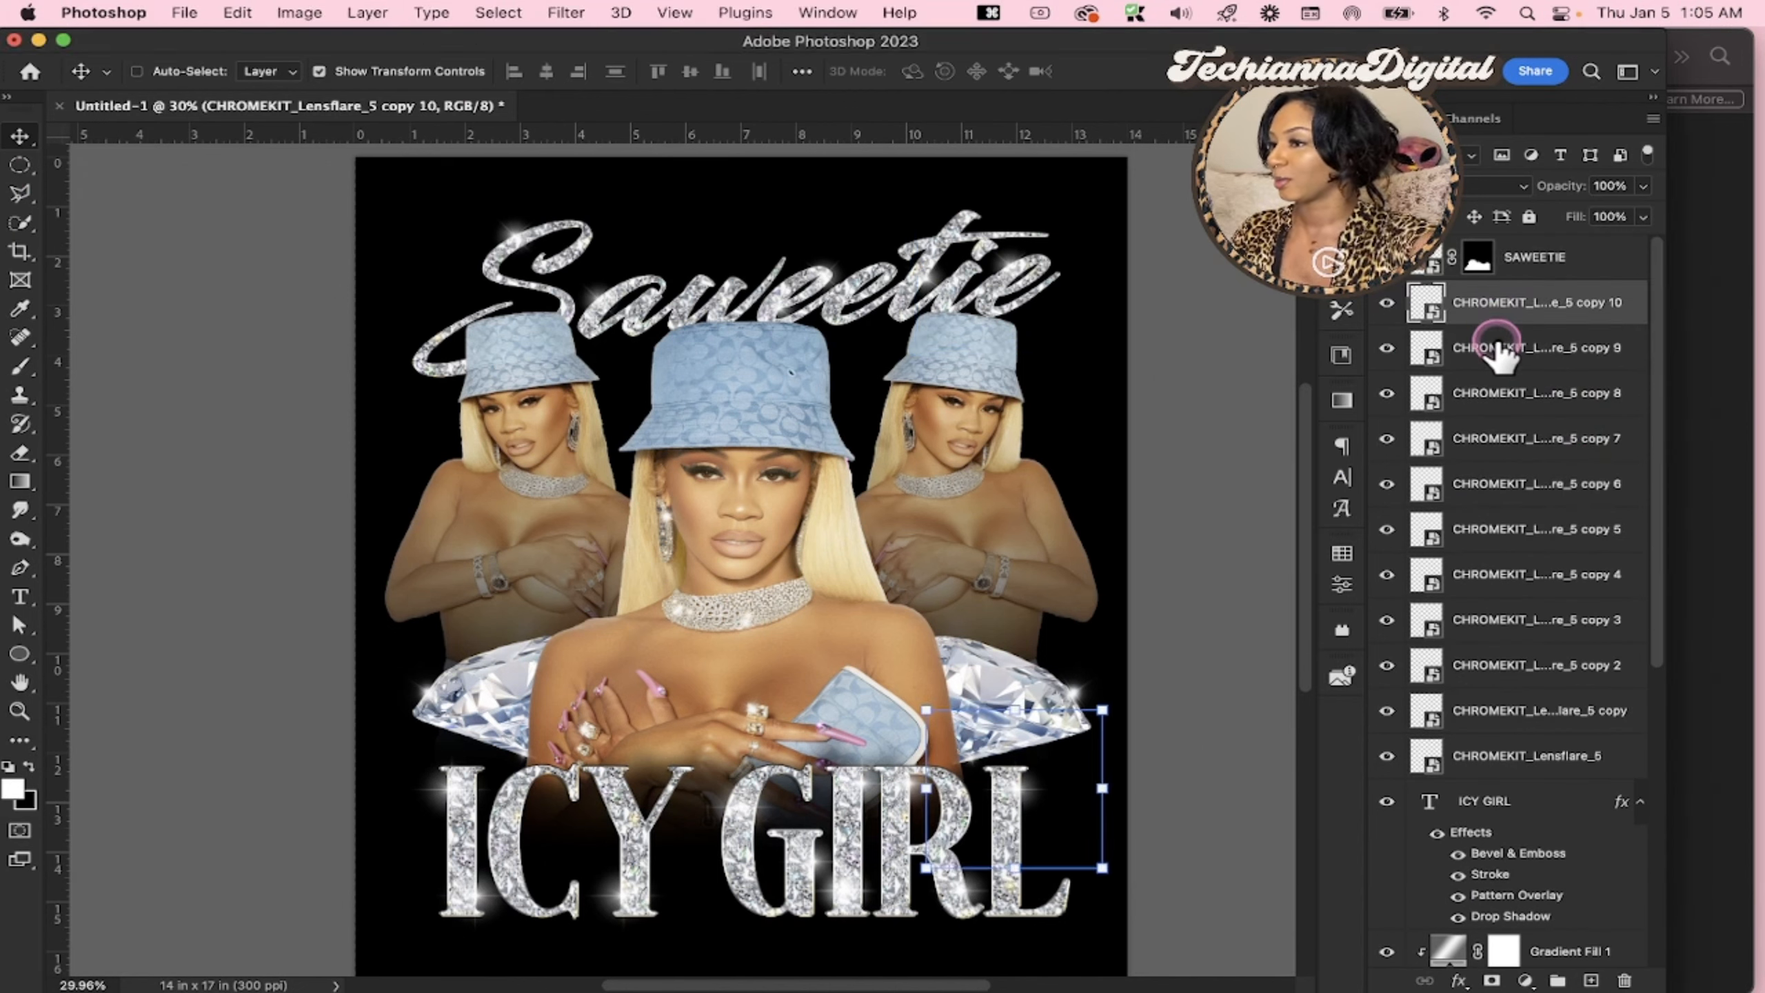
{"action": "left_click", "coordinate": [1484, 764], "text": "shift"}
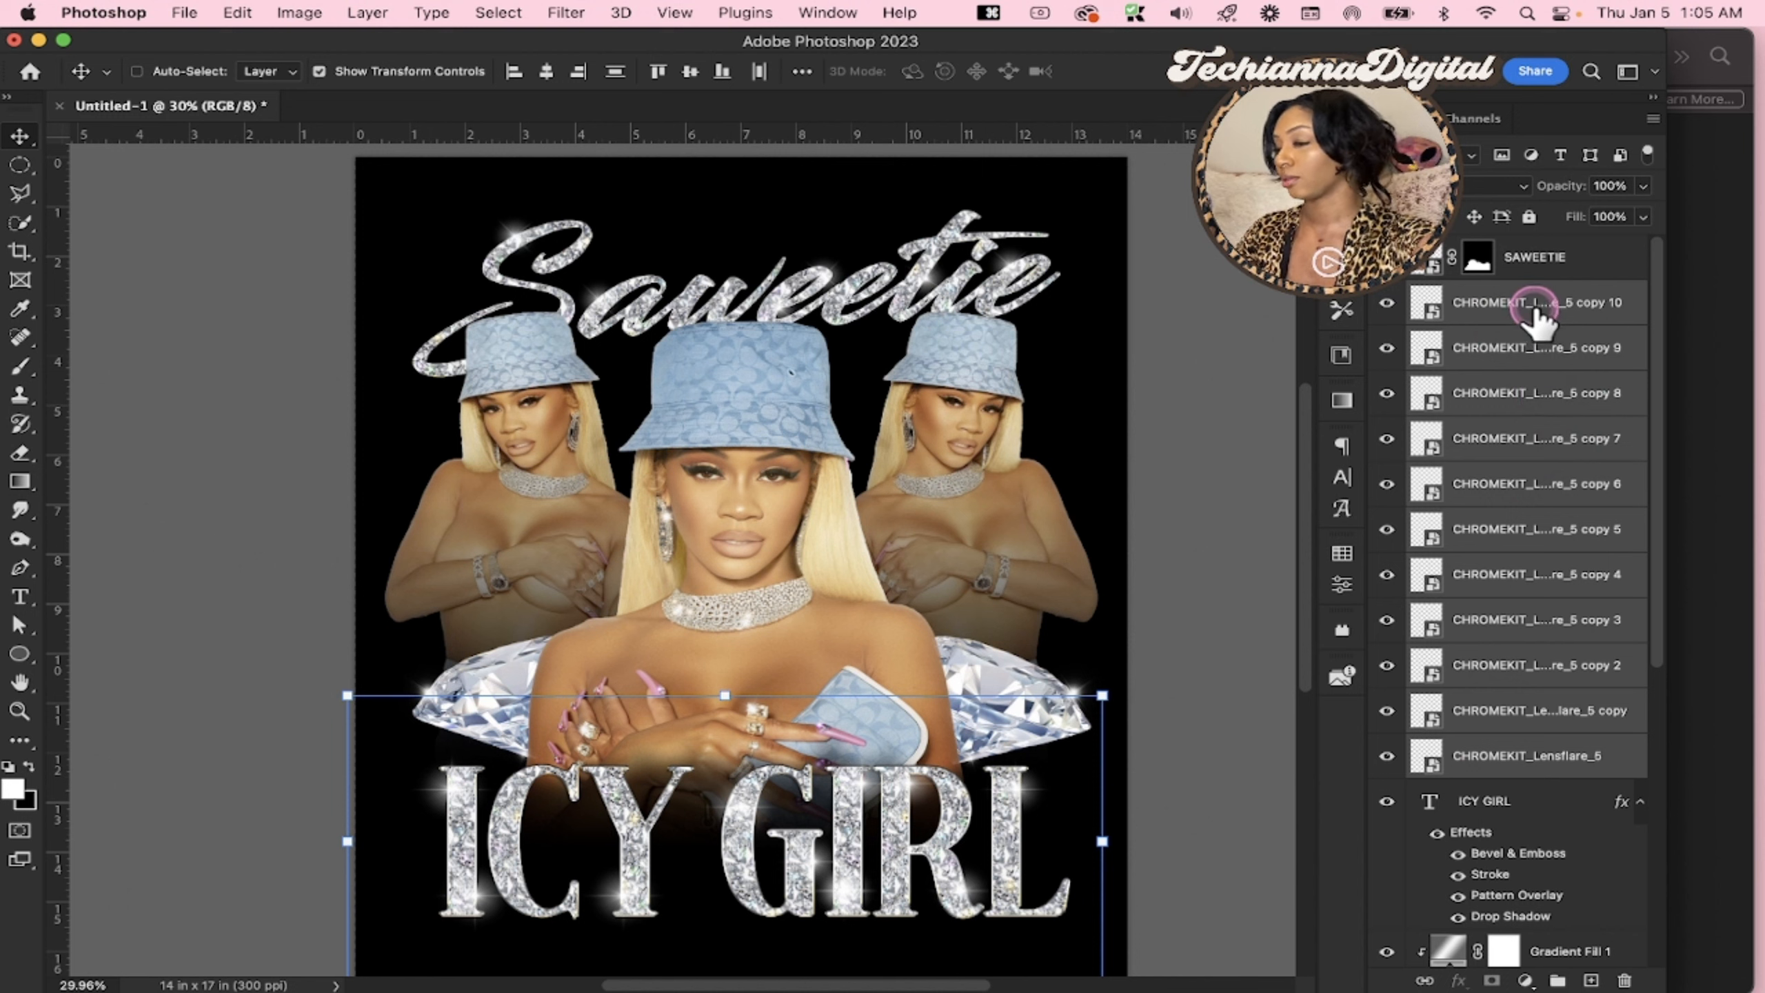
{"action": "key", "text": "super+g"}
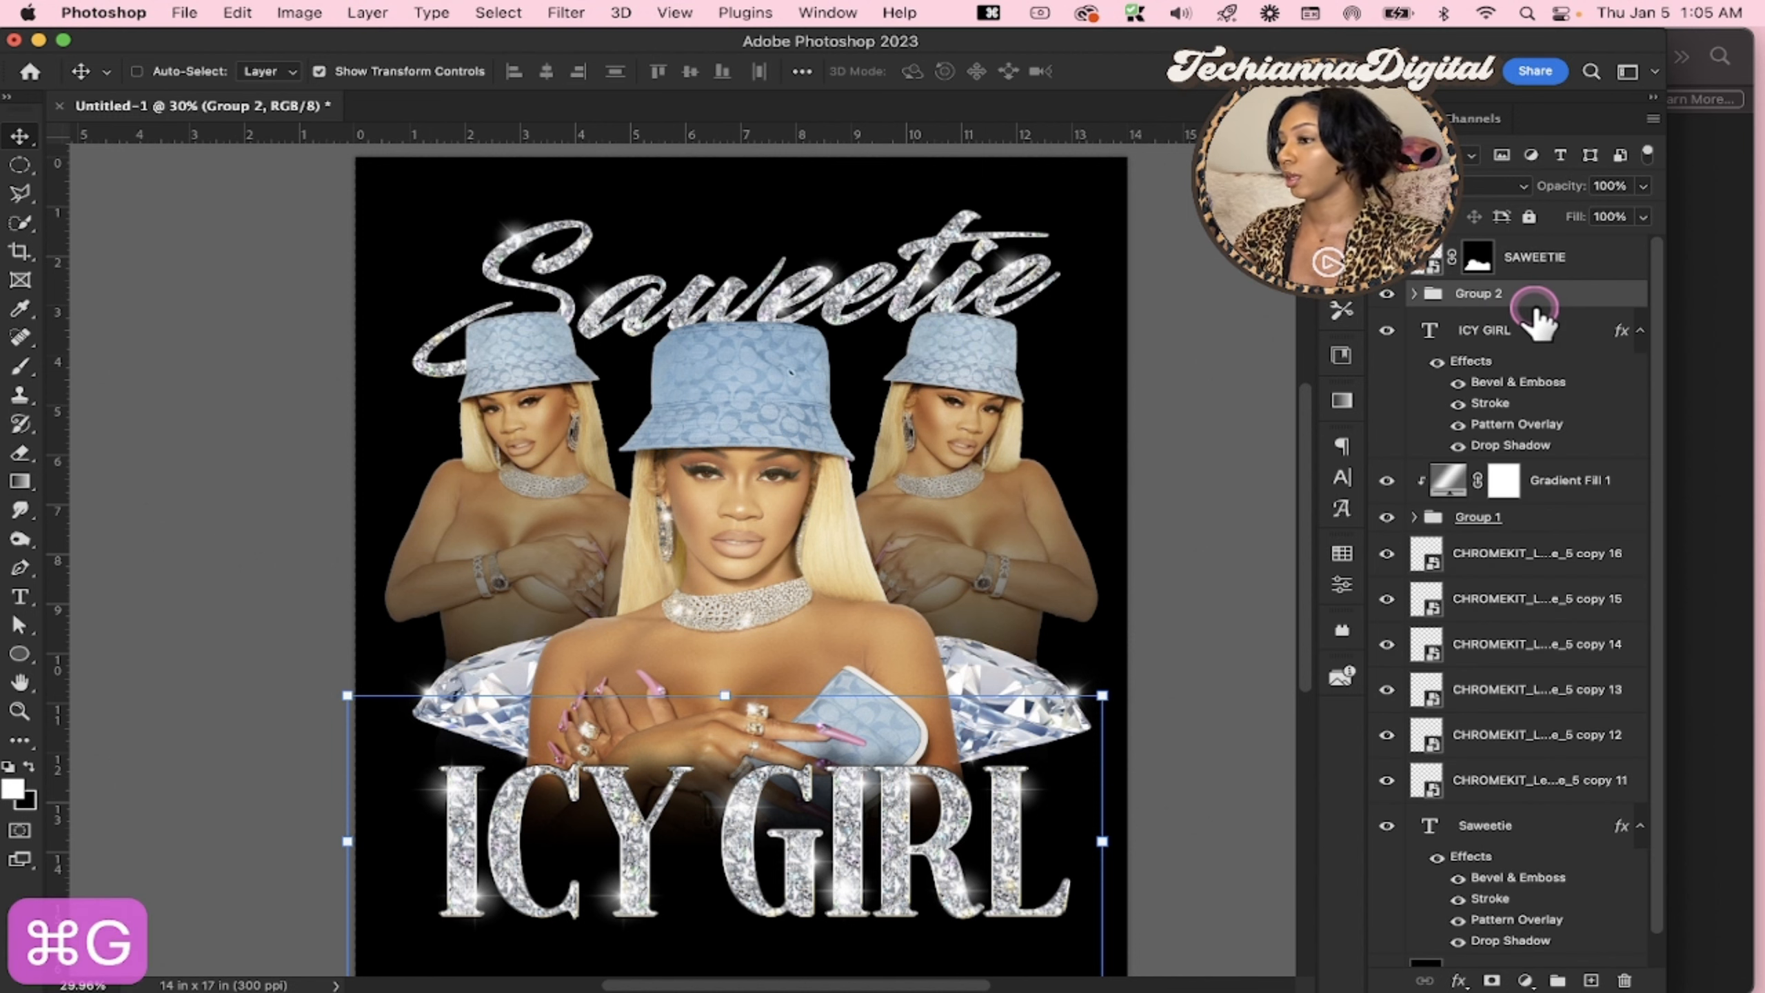
{"action": "double_click", "coordinate": [1480, 294]}
{"action": "type", "text": "Aparkles"}
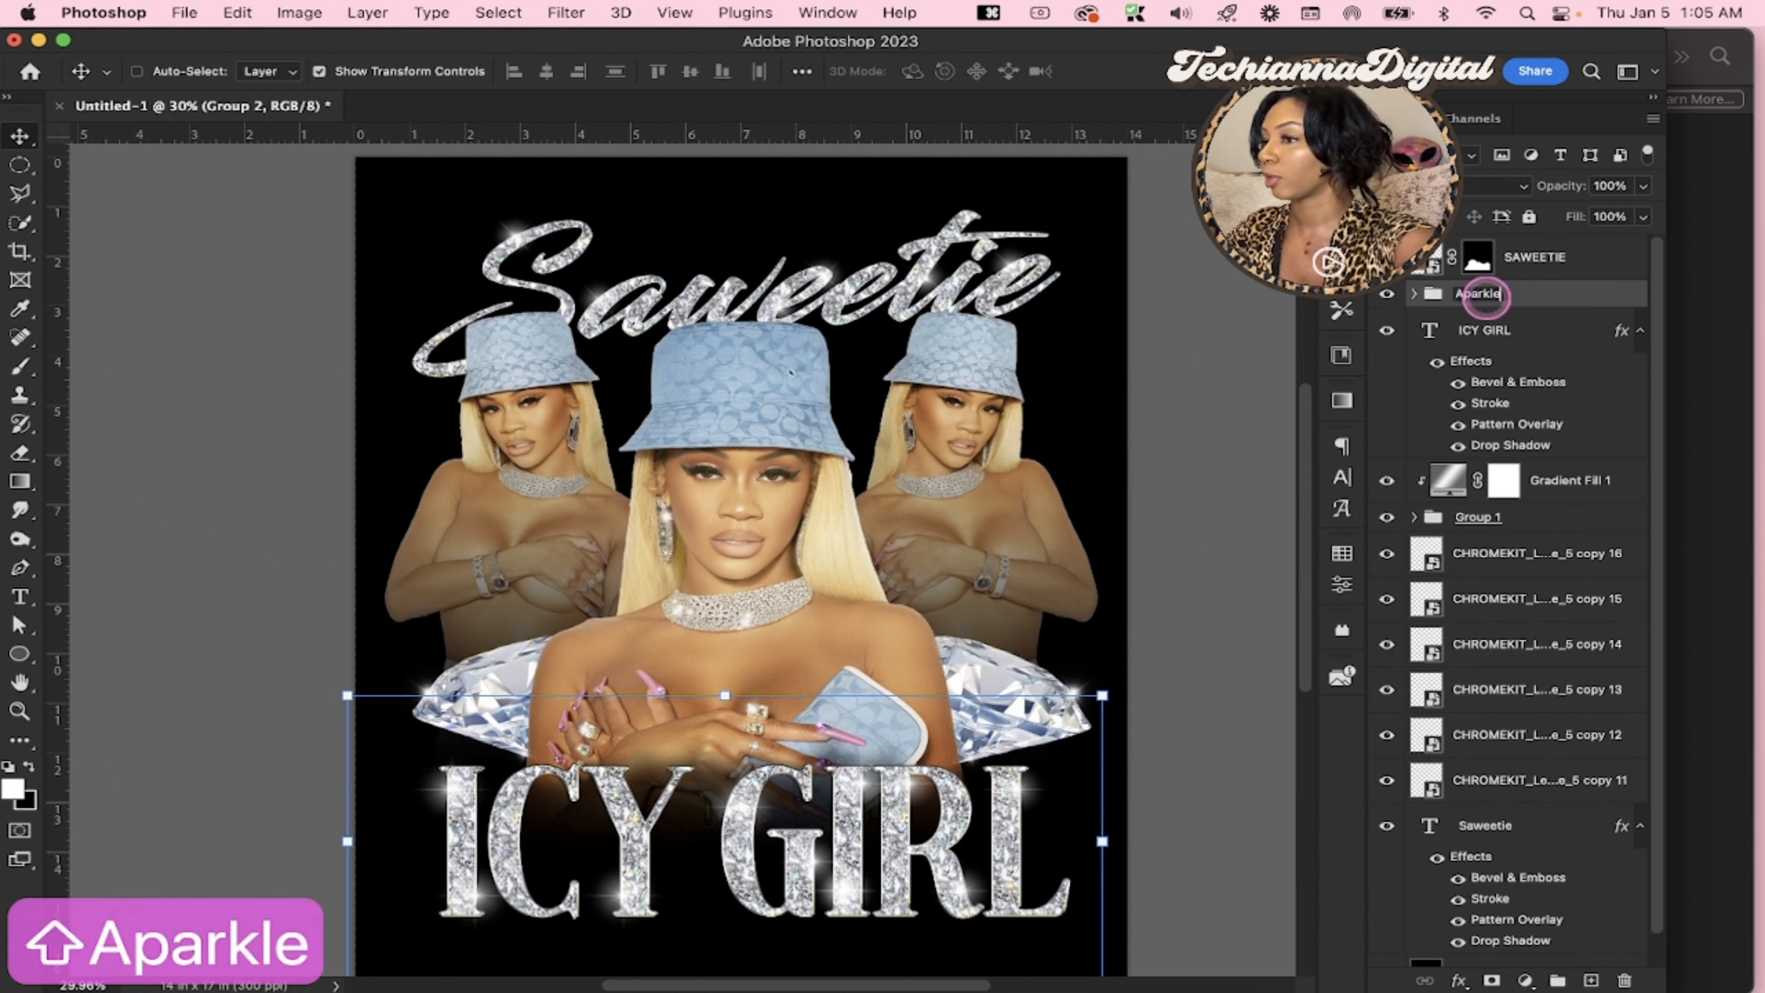
{"action": "key", "text": "Return"}
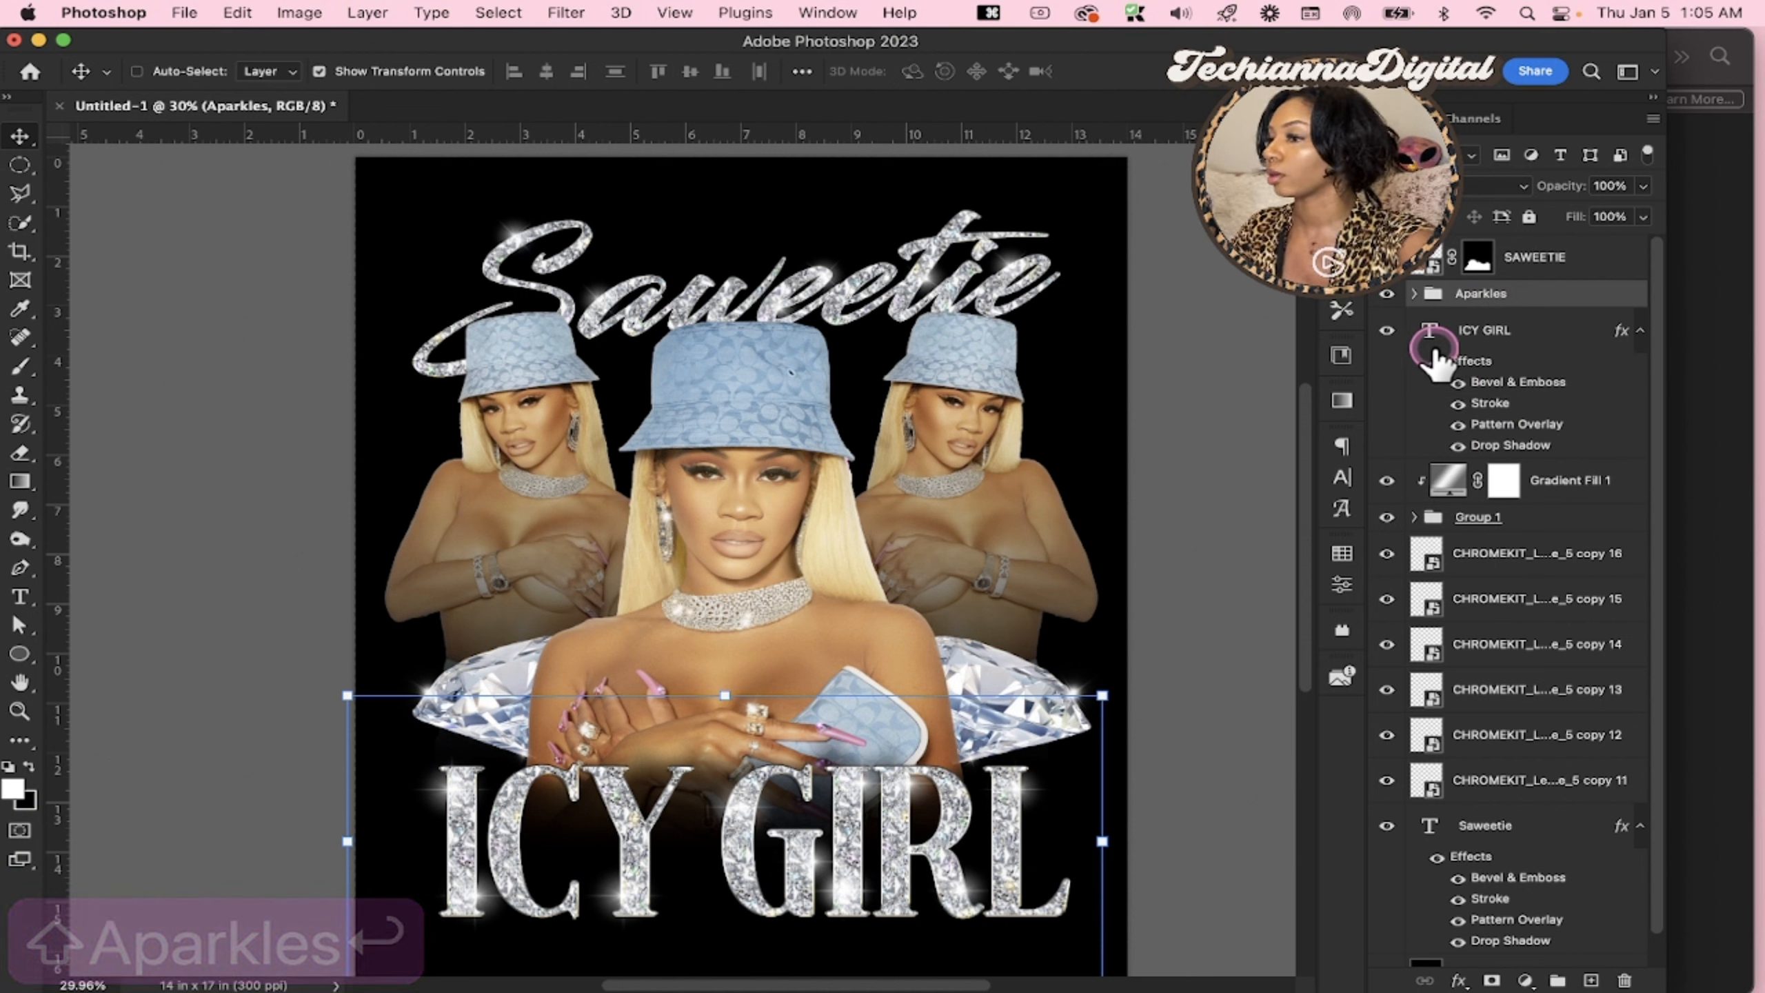
Group the six lens flare layers above the Saweetie text, copy 11 through copy 16, and rename the group Sparkles2
{"action": "left_click", "coordinate": [1463, 567]}
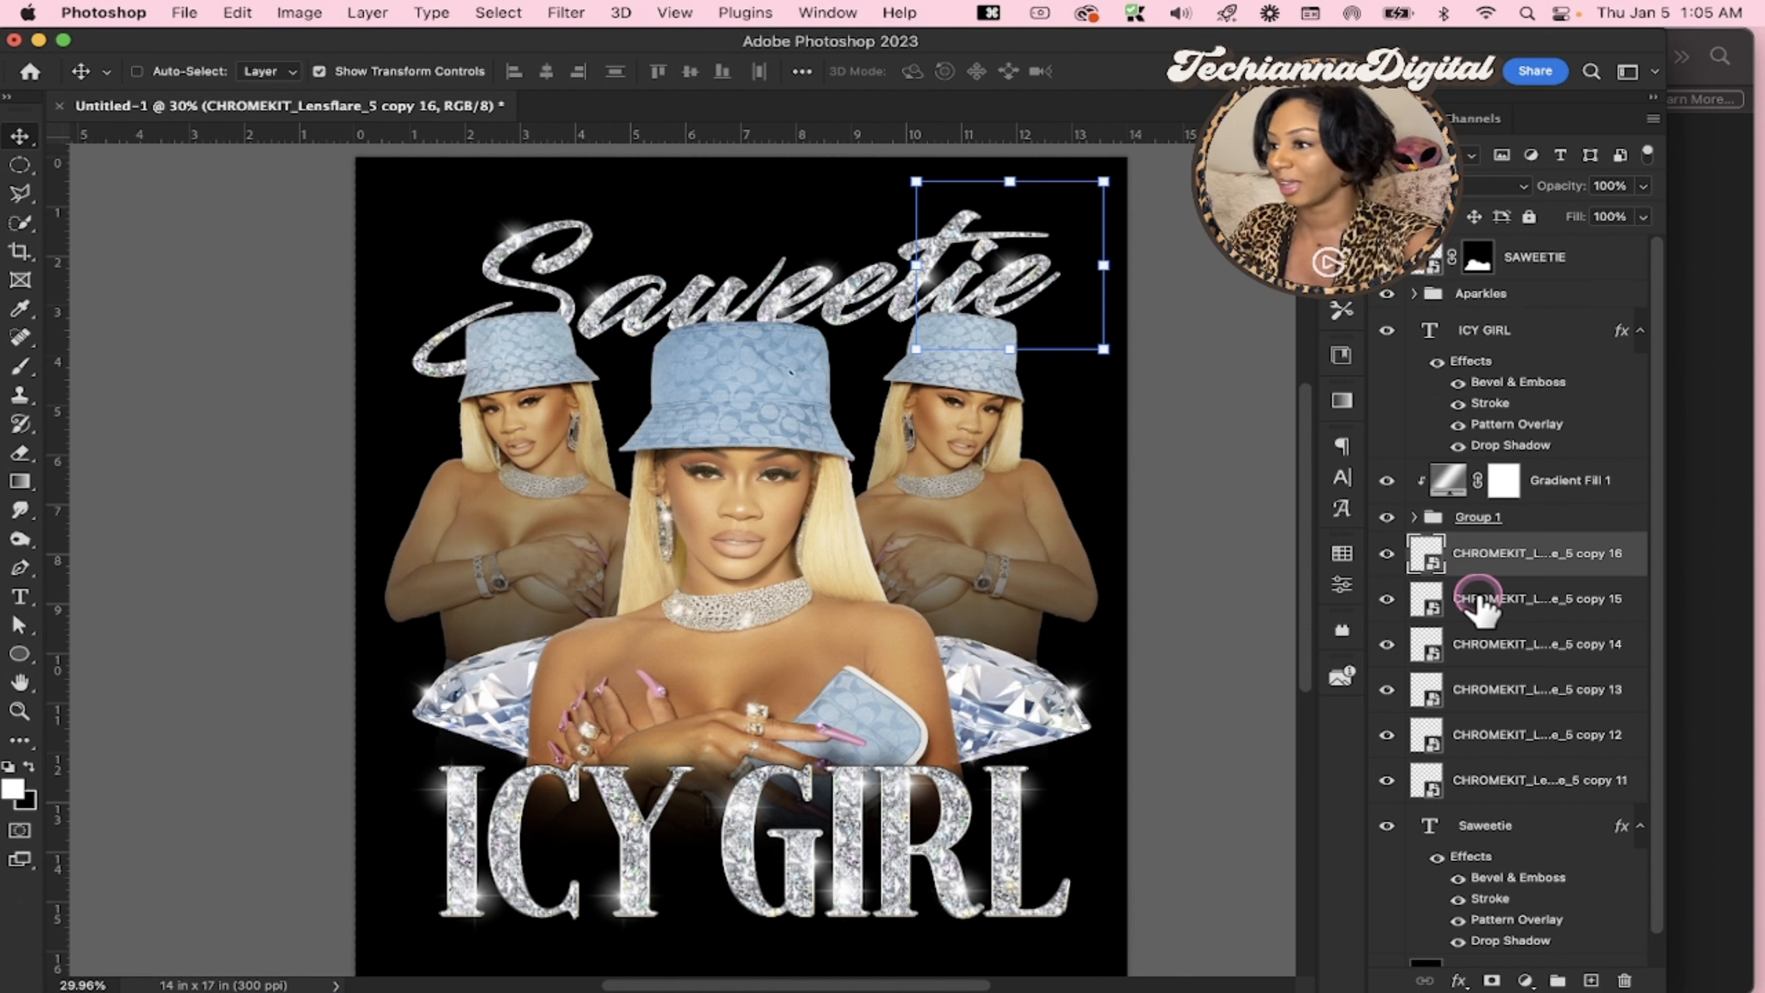
{"action": "left_click", "coordinate": [1470, 800], "text": "shift"}
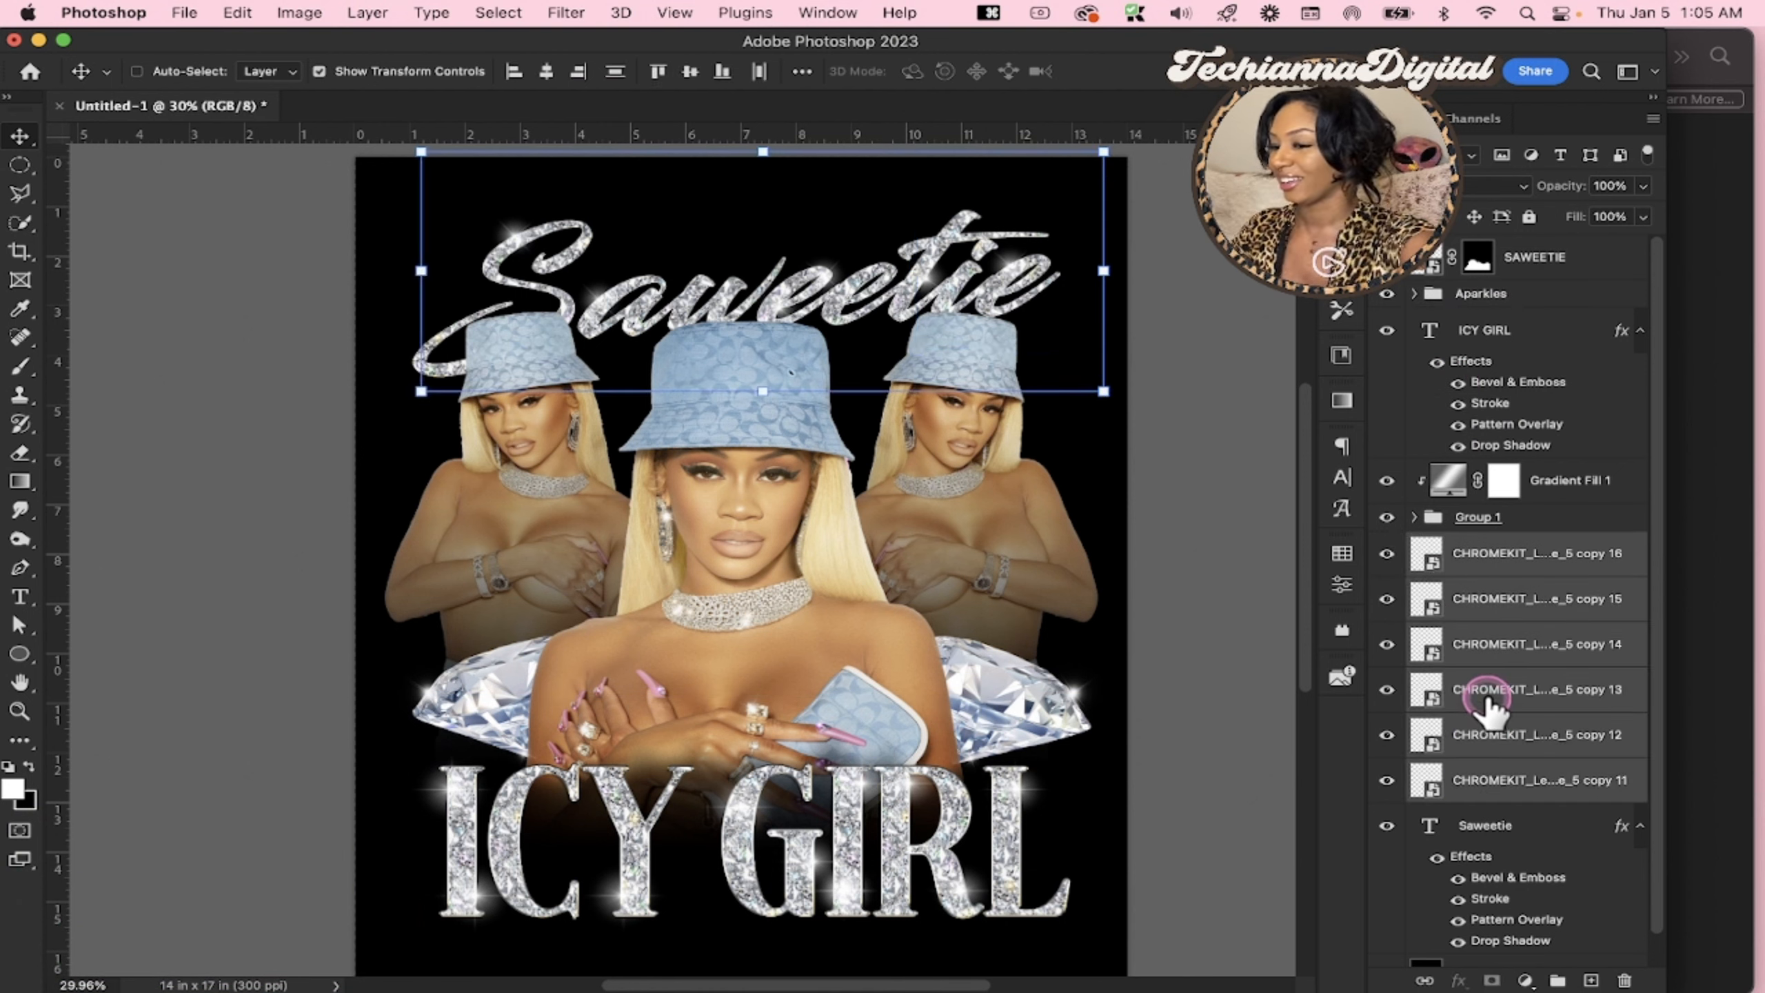
{"action": "key", "text": "super+g"}
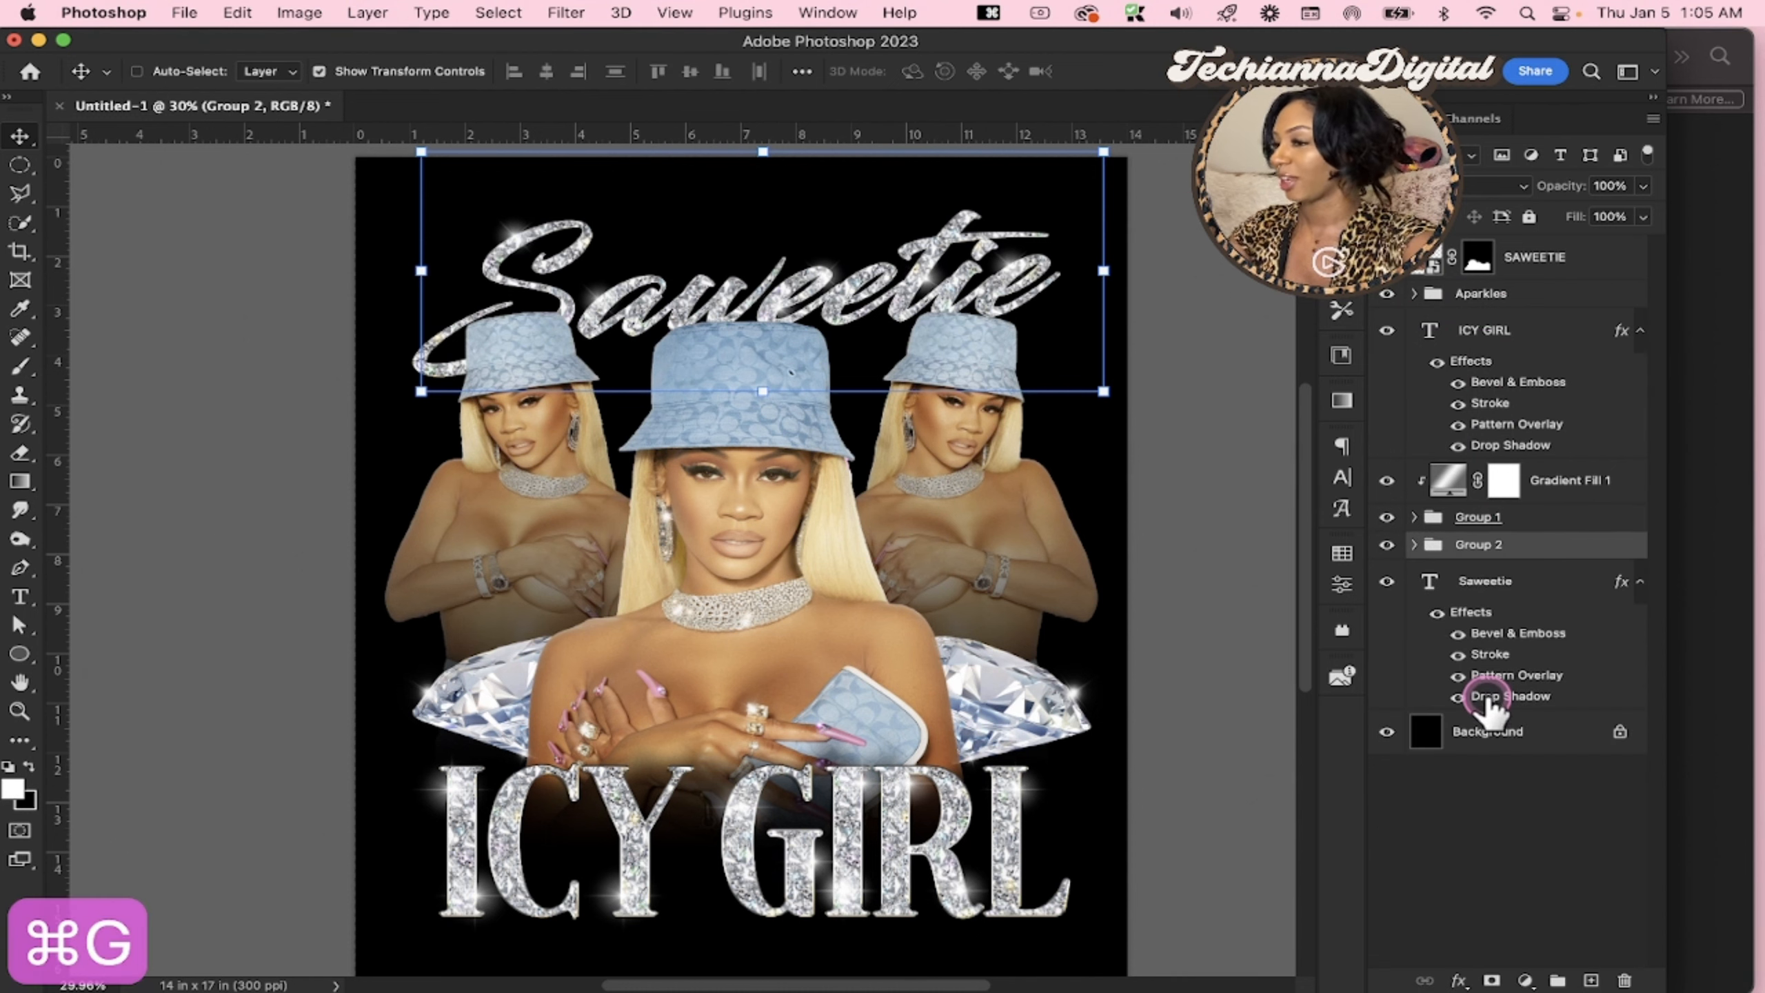
{"action": "double_click", "coordinate": [1478, 546]}
{"action": "type", "text": "Sparkles"}
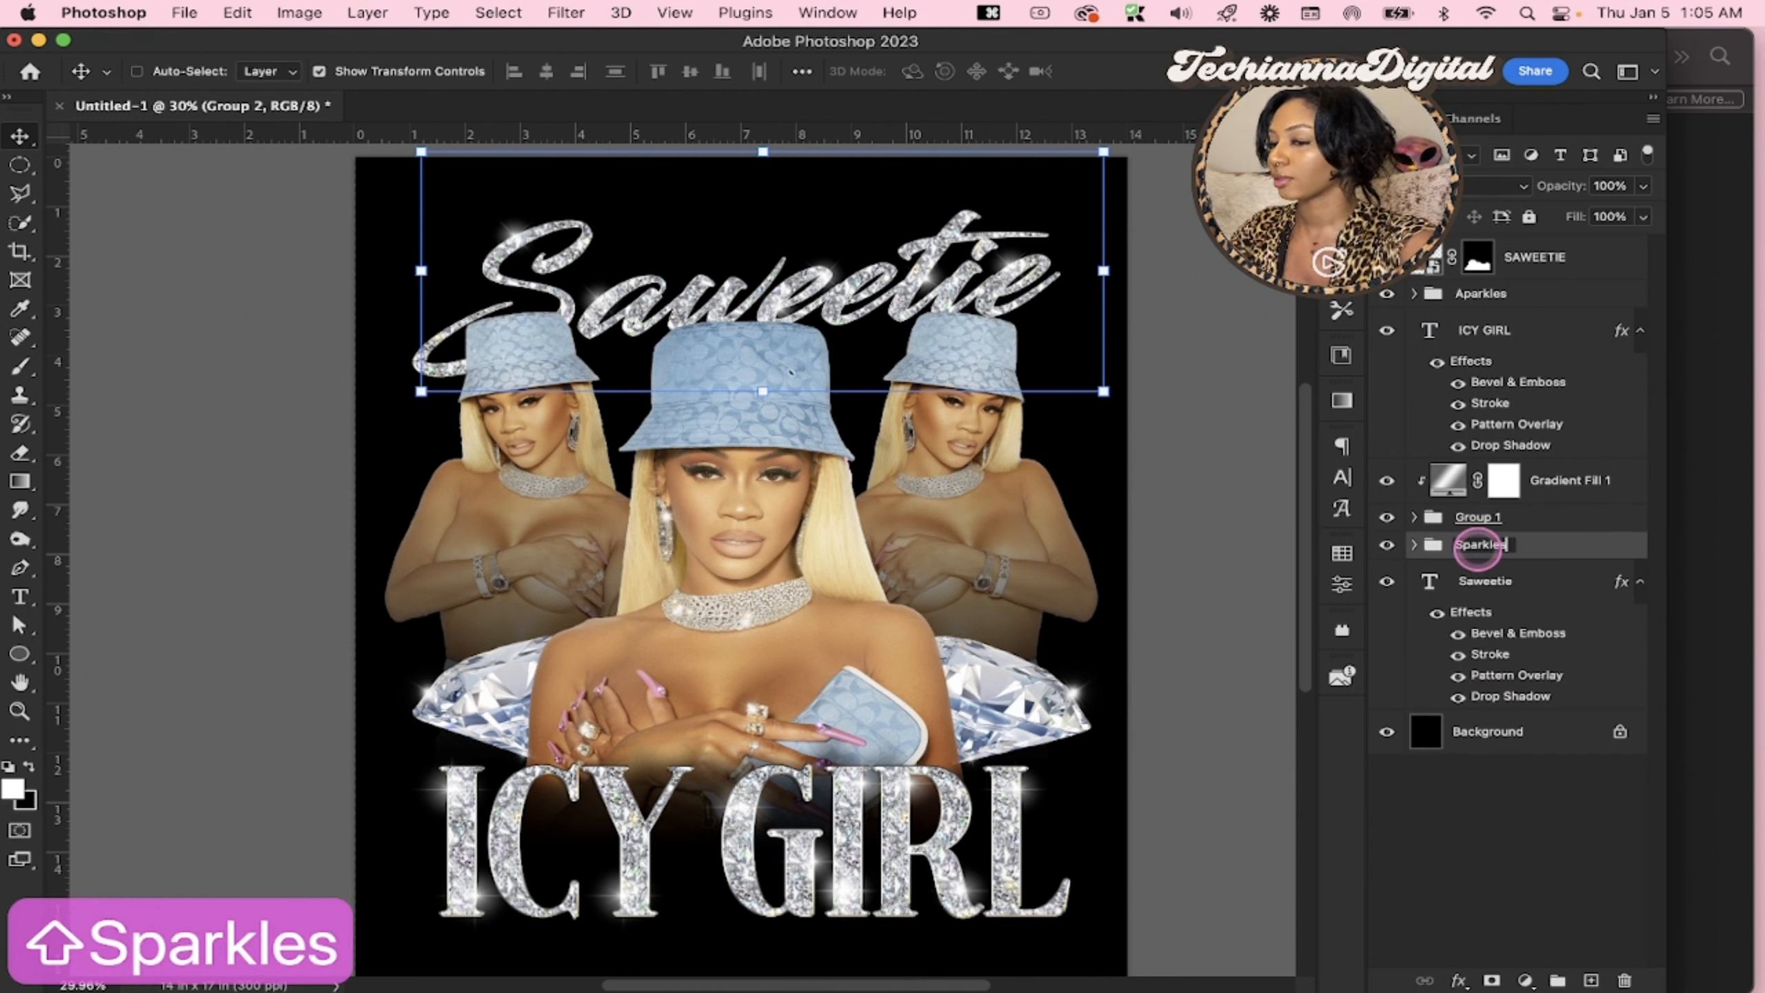
{"action": "type", "text": "2"}
{"action": "key", "text": "Return"}
Collapse the effects lists of the Saweetie and ICY GIRL text layers and delete the masked SAWEETIE layer
{"action": "left_click", "coordinate": [1428, 581]}
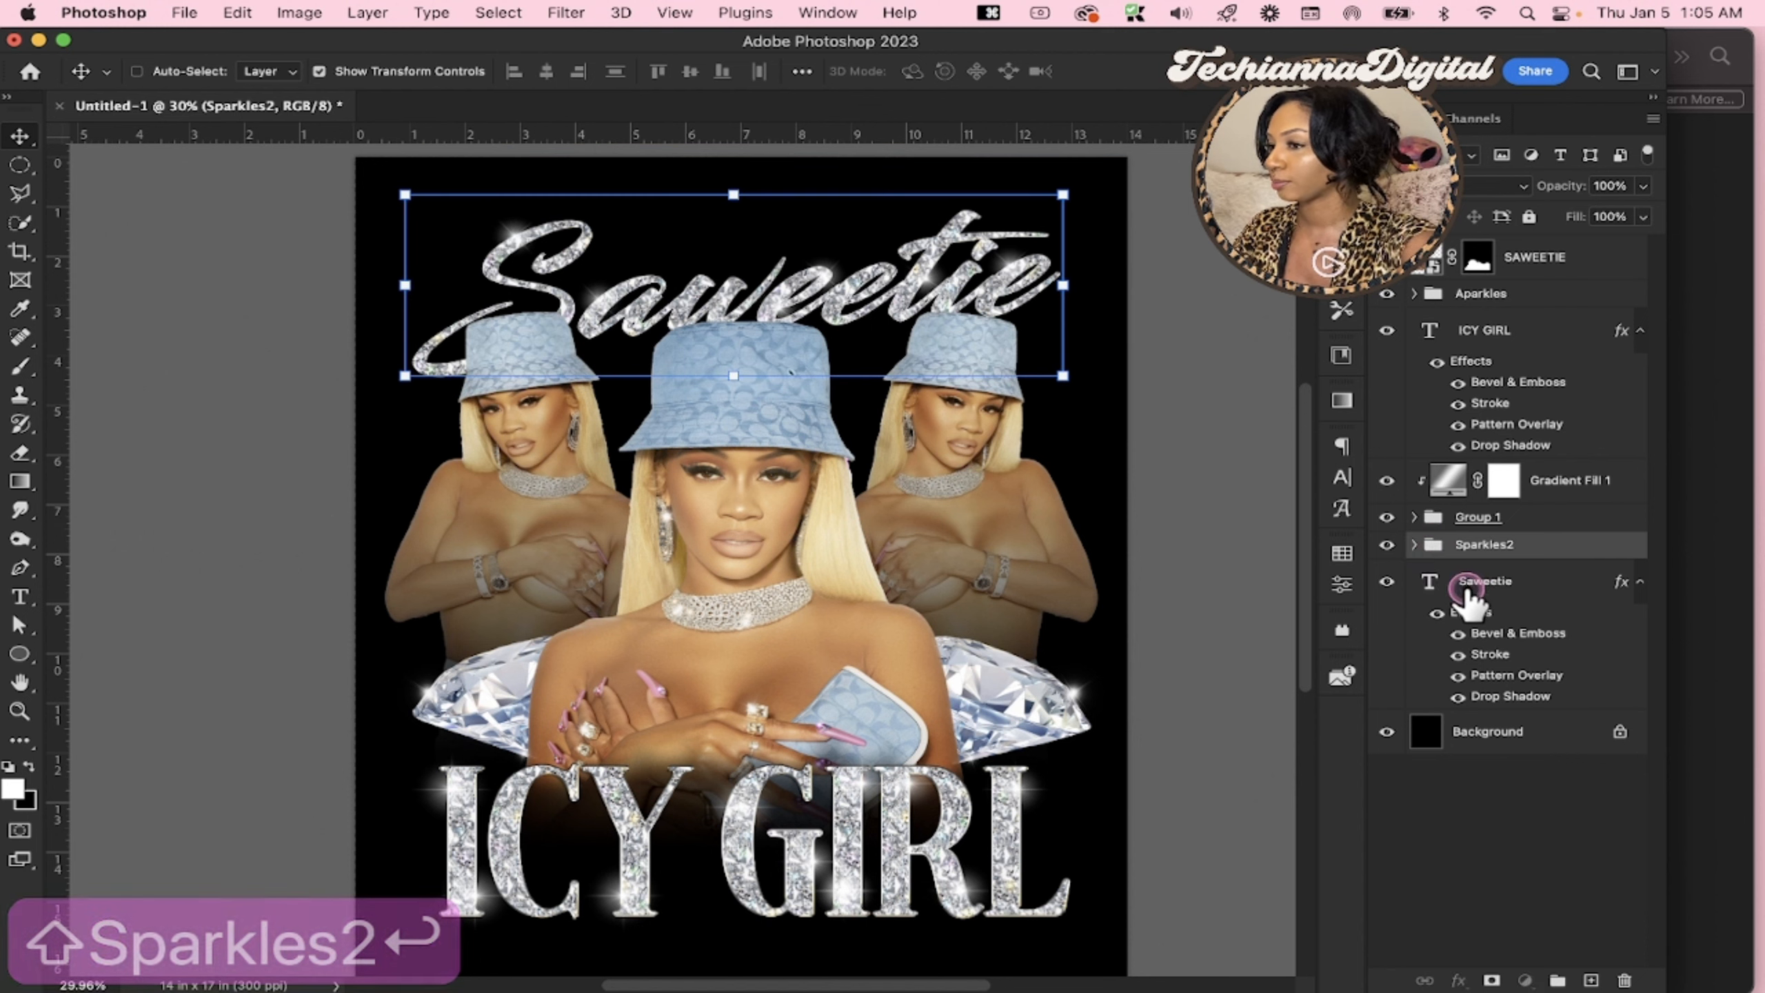
{"action": "left_click", "coordinate": [1640, 584]}
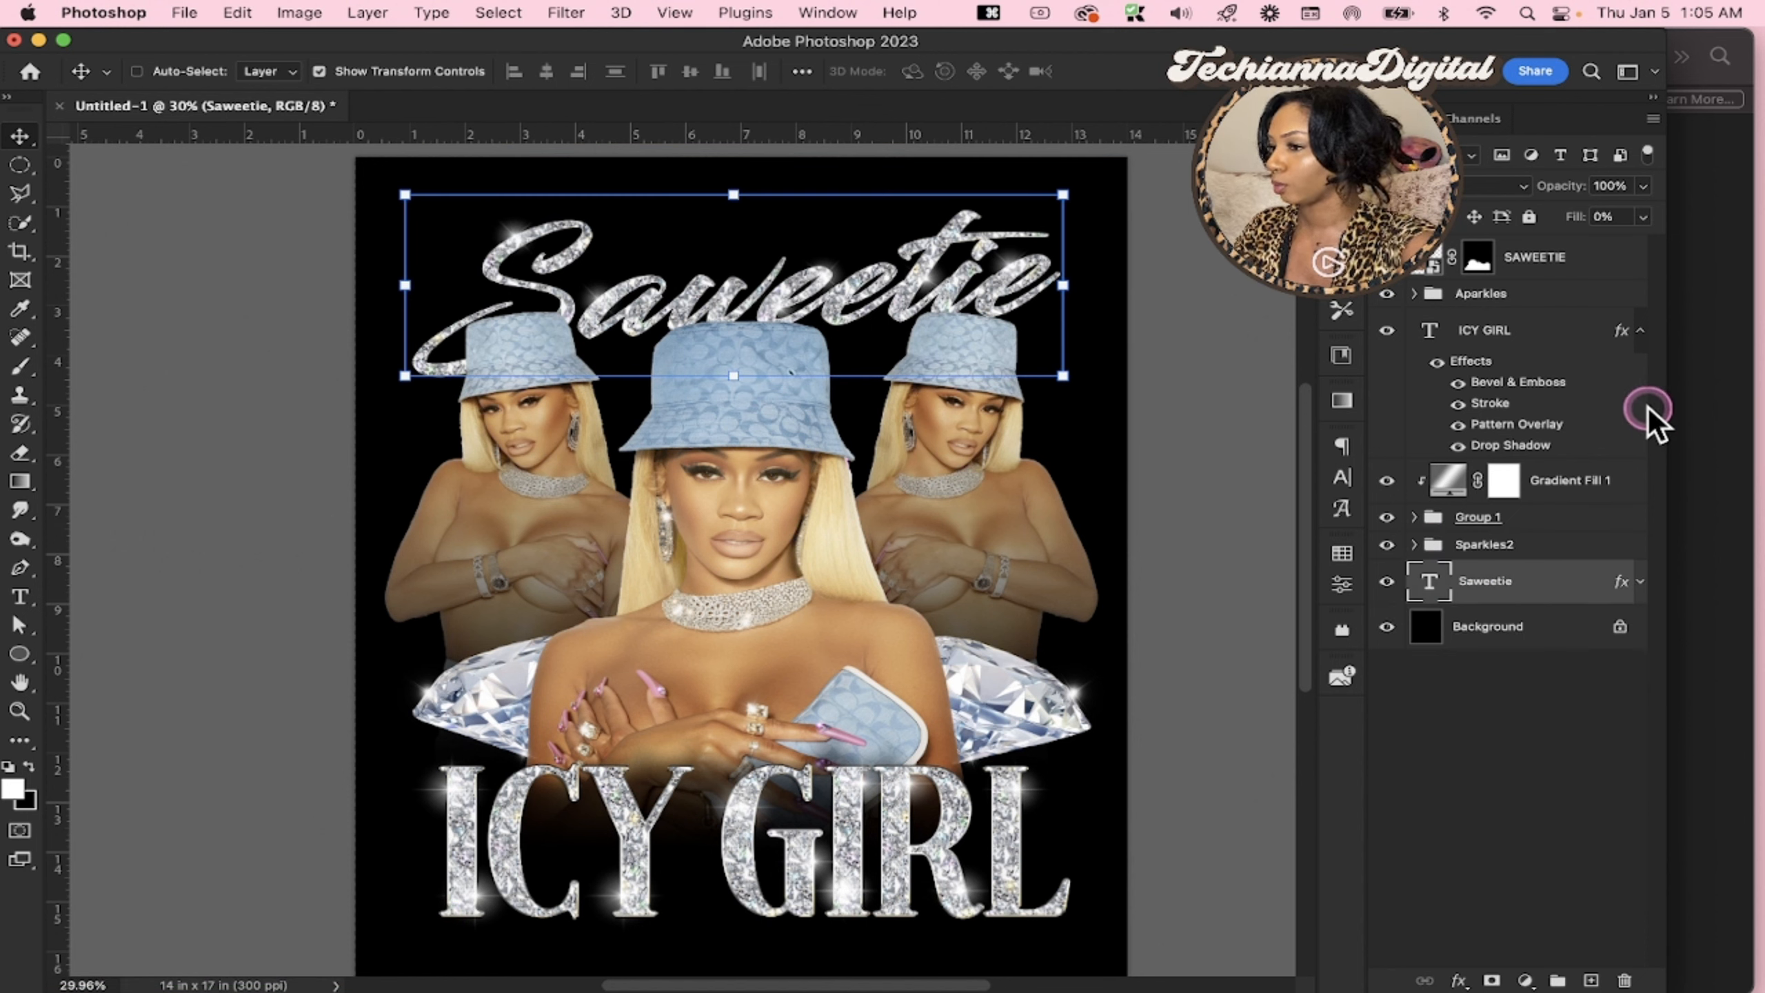
{"action": "left_click", "coordinate": [1641, 333]}
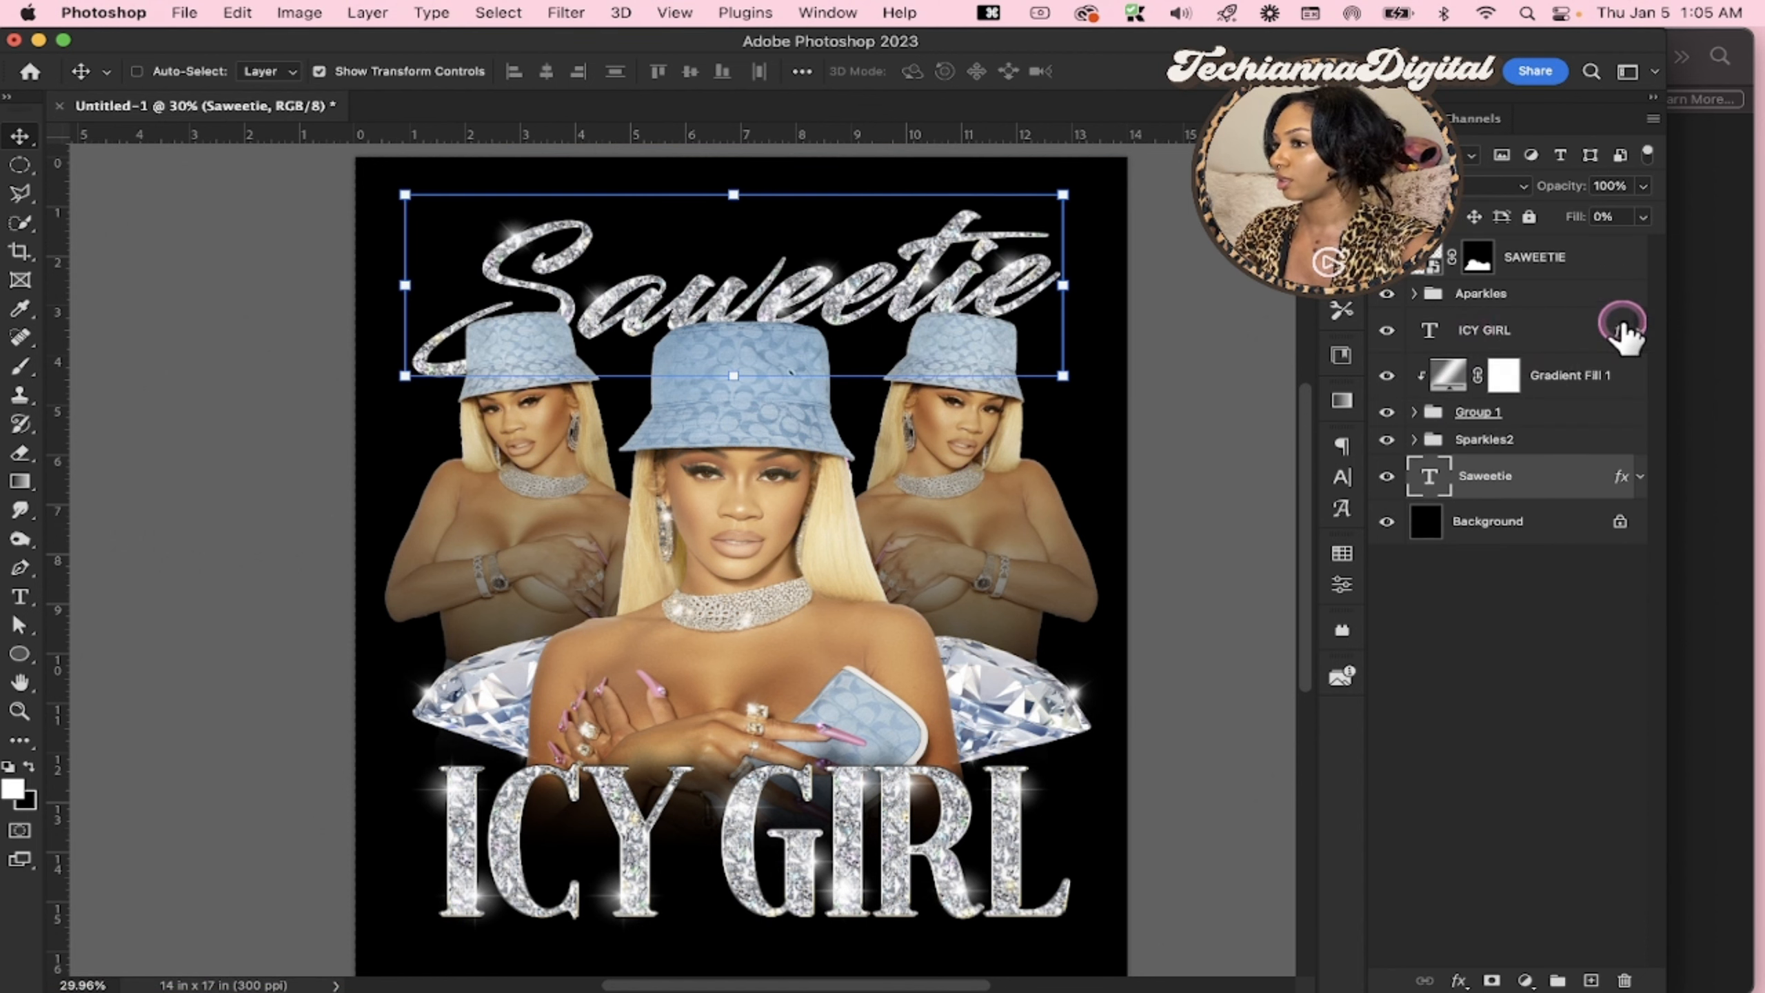
{"action": "left_click", "coordinate": [1639, 333]}
{"action": "left_click", "coordinate": [1638, 336]}
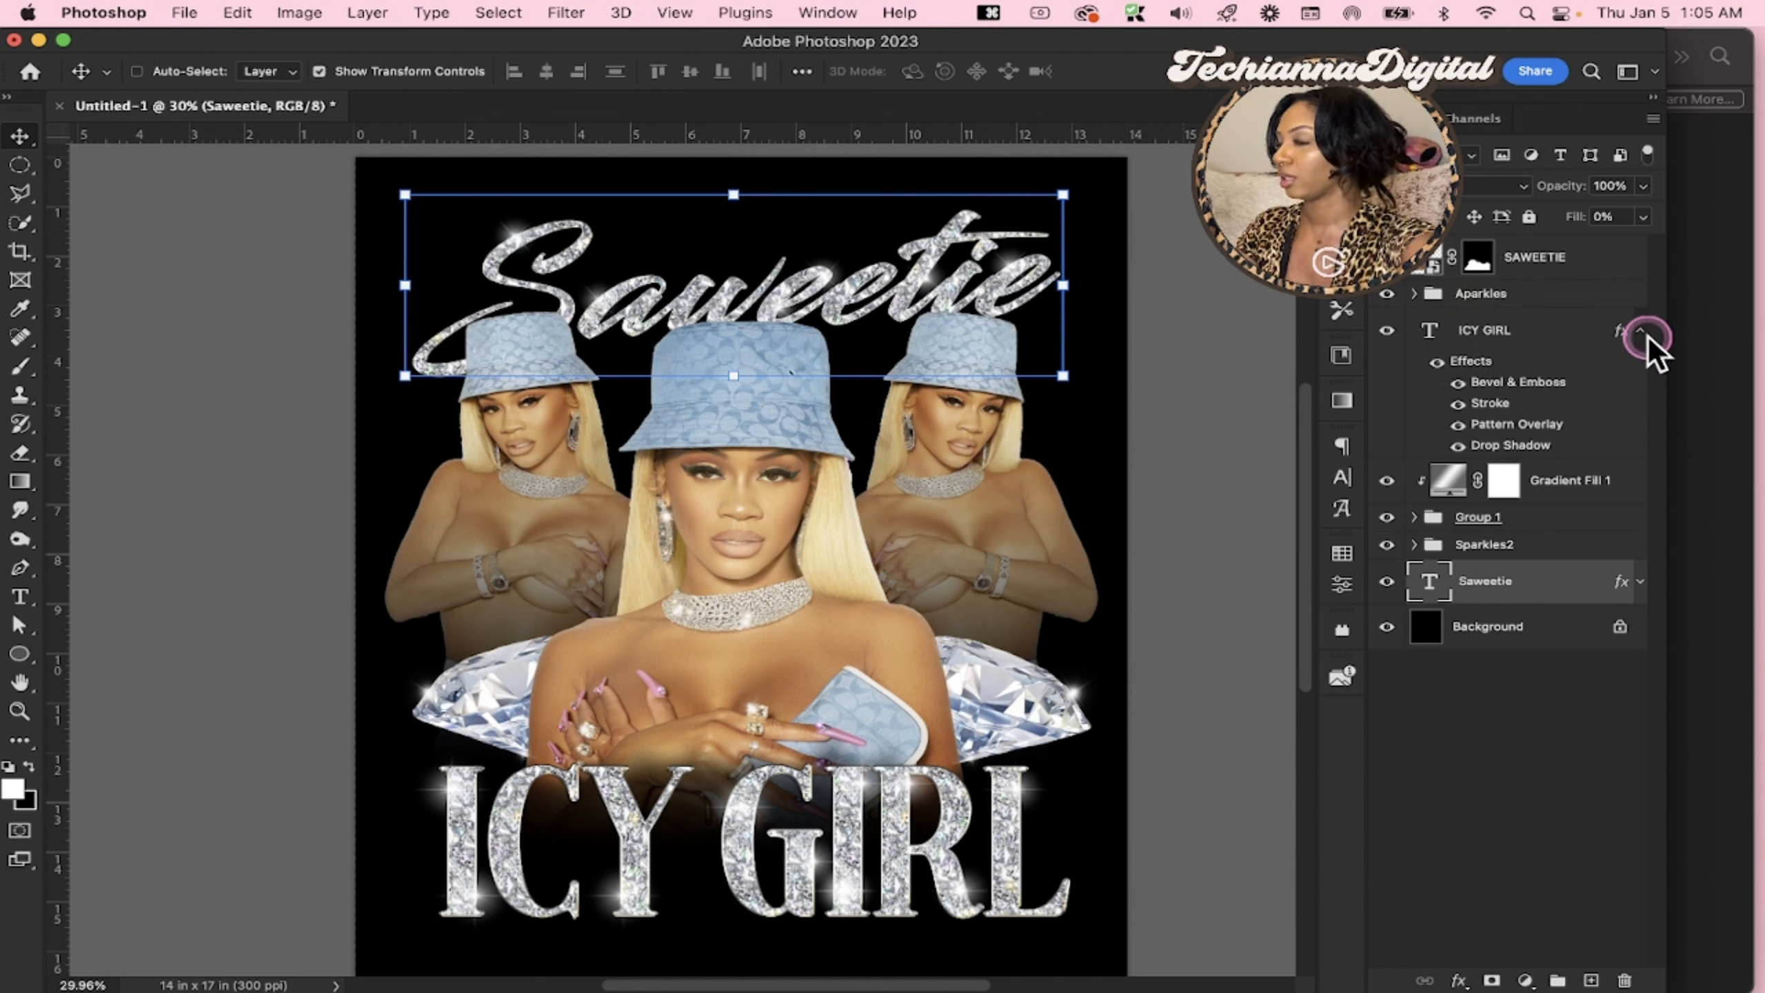
{"action": "left_click", "coordinate": [1596, 264]}
{"action": "key", "text": "BackSpace"}
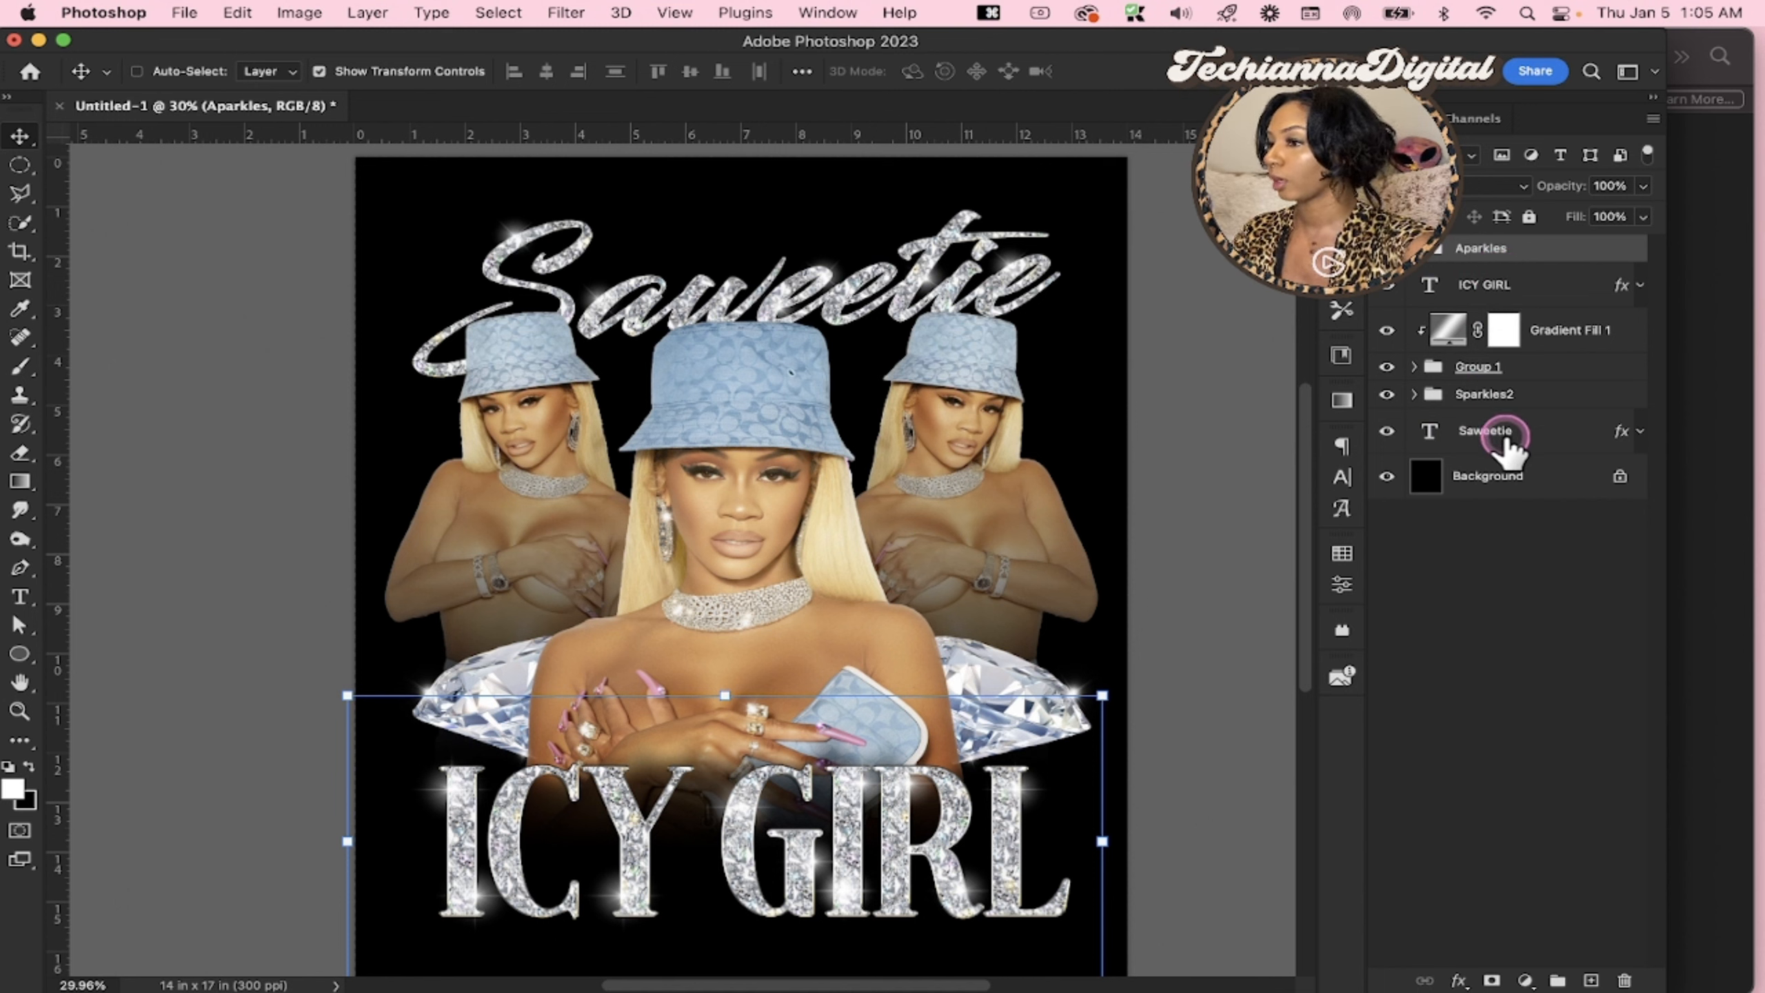
Group all layers from the Saweetie text up to Aparkles and rename the group IMAGE
{"action": "left_click", "coordinate": [1505, 434]}
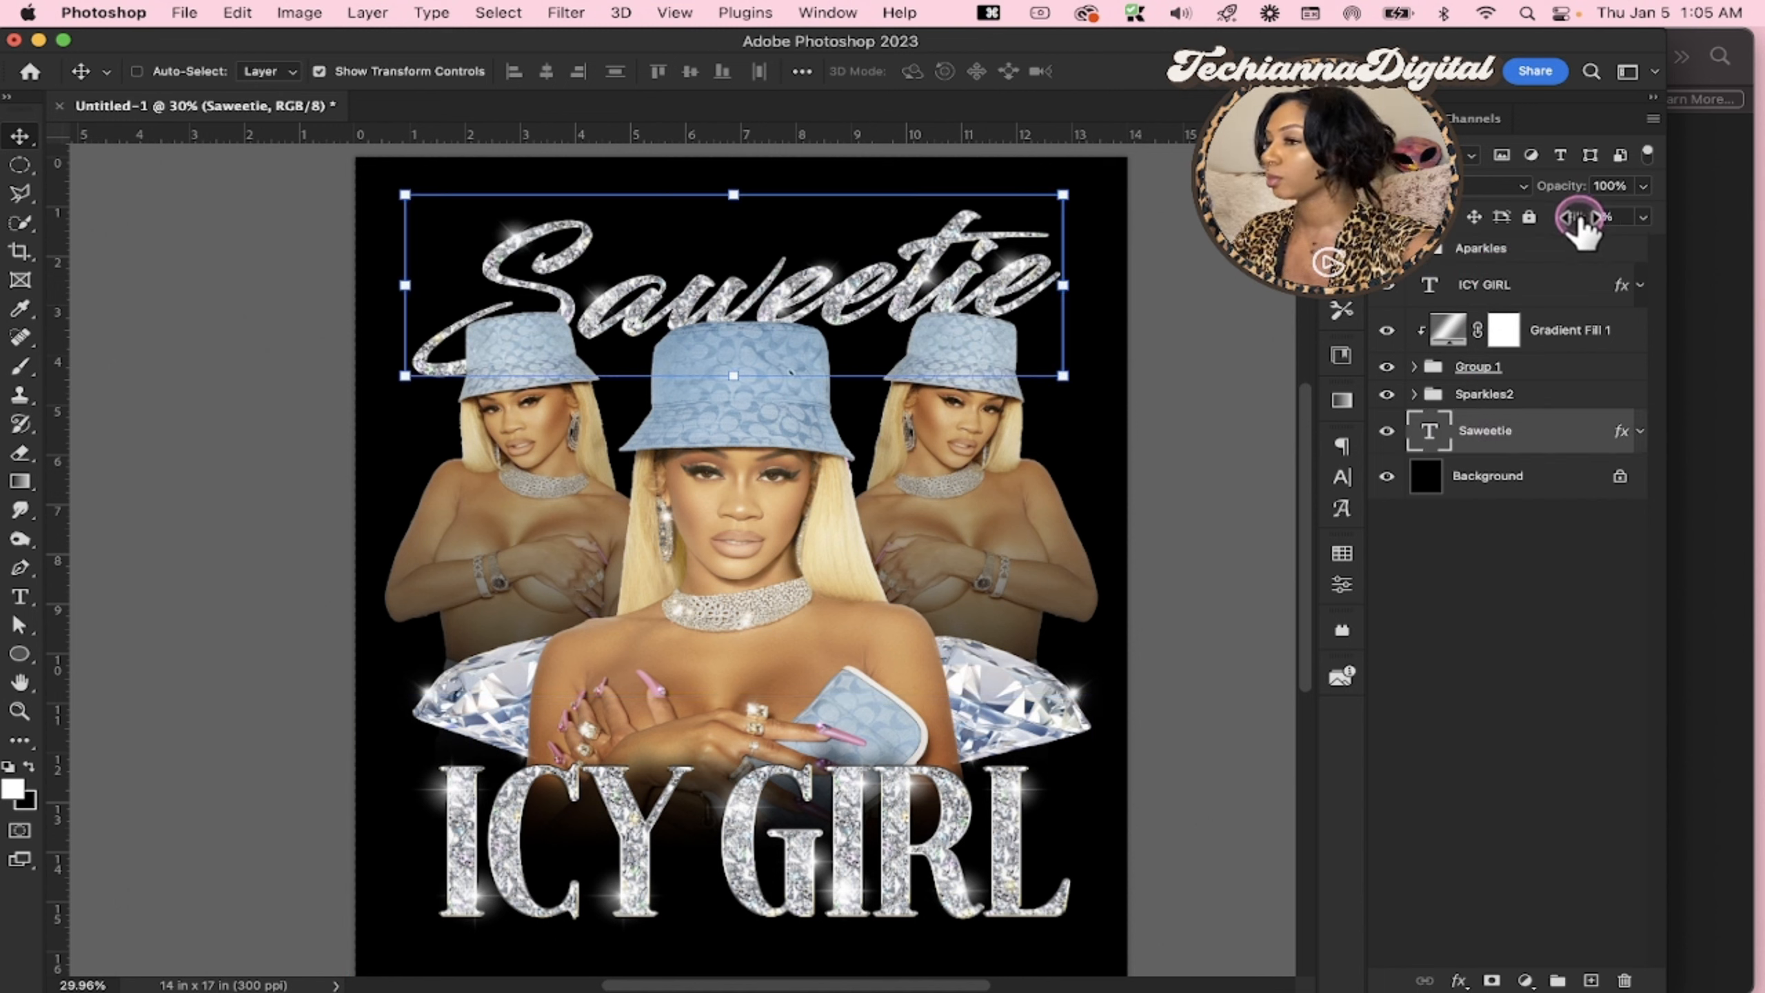
{"action": "left_click", "coordinate": [1542, 255], "text": "shift"}
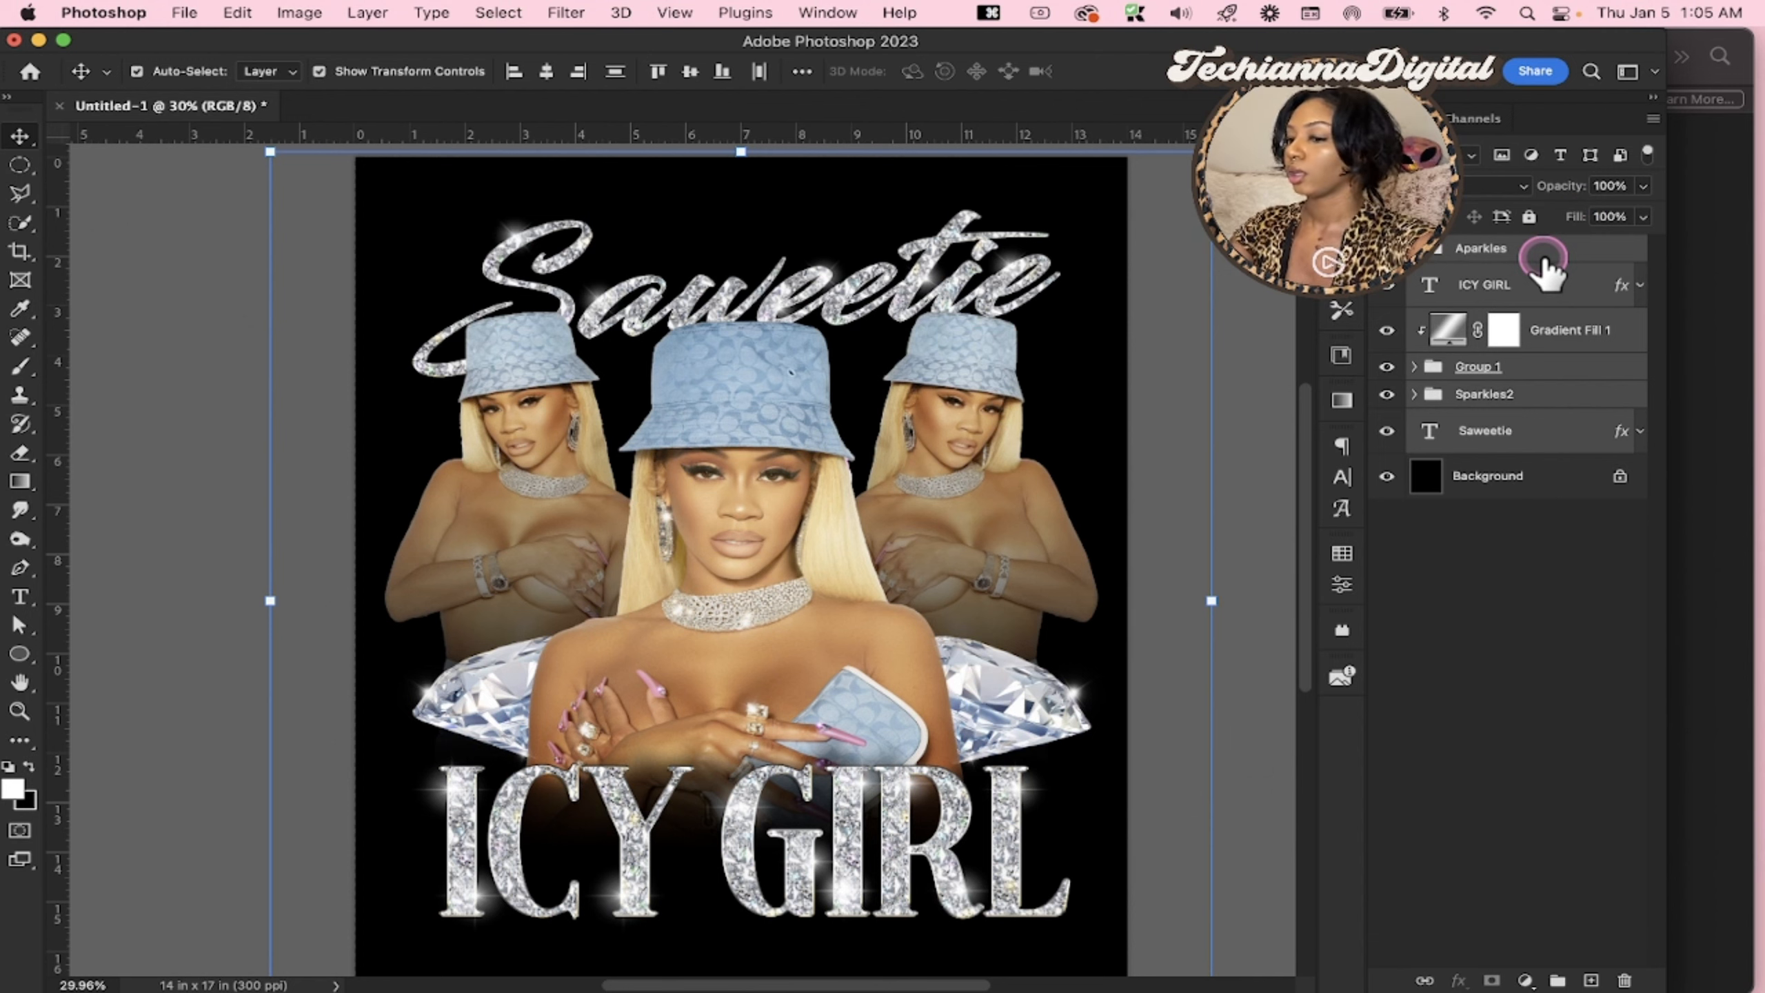
{"action": "key", "text": "super+g"}
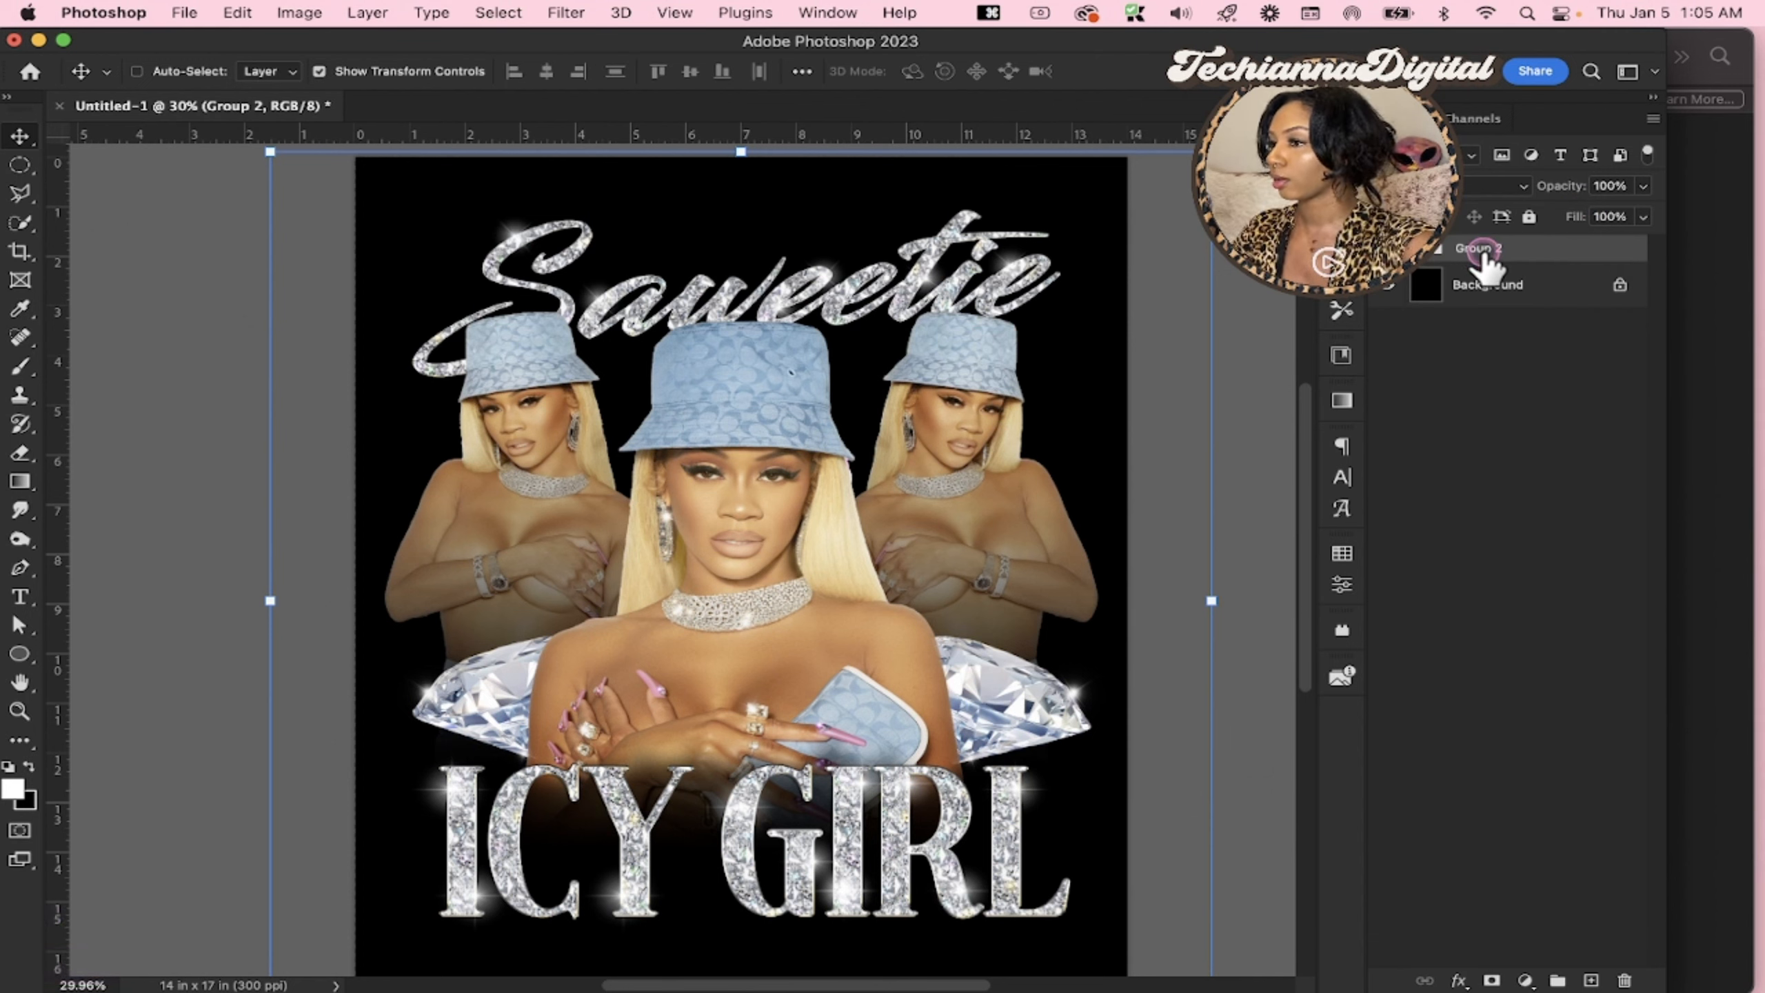
{"action": "type", "text": "IMAGE"}
{"action": "key", "text": "Return"}
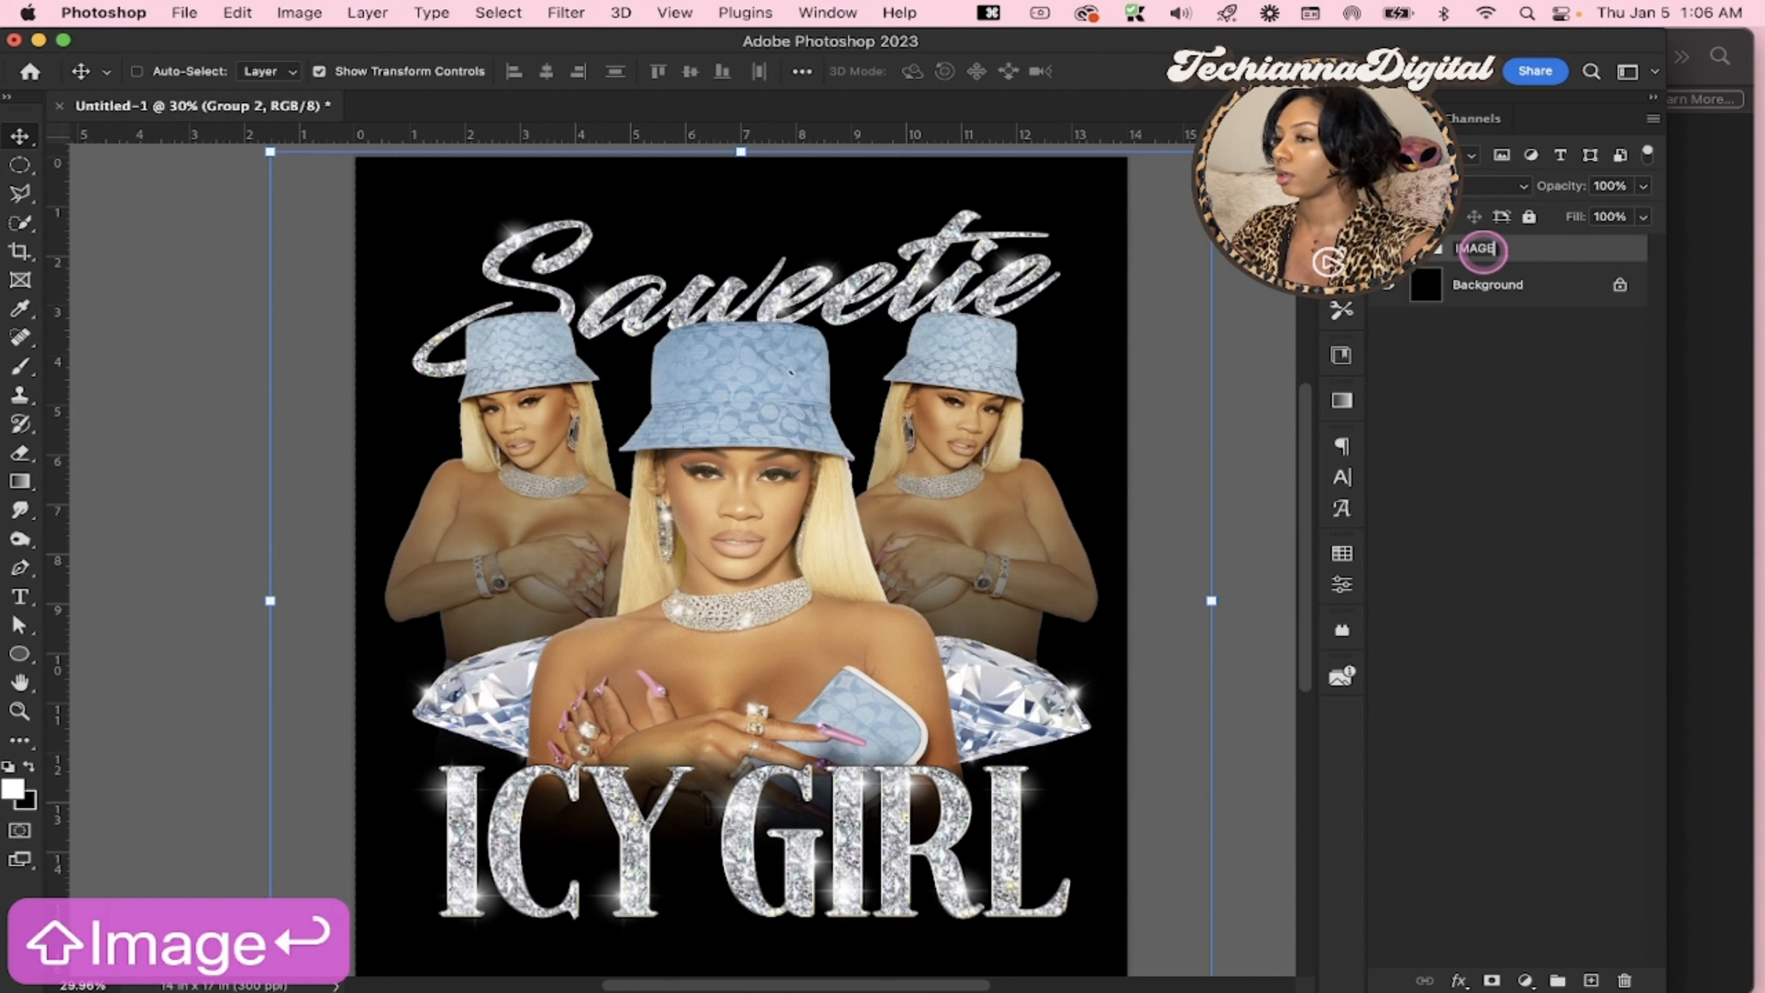
{"action": "left_click", "coordinate": [1500, 361]}
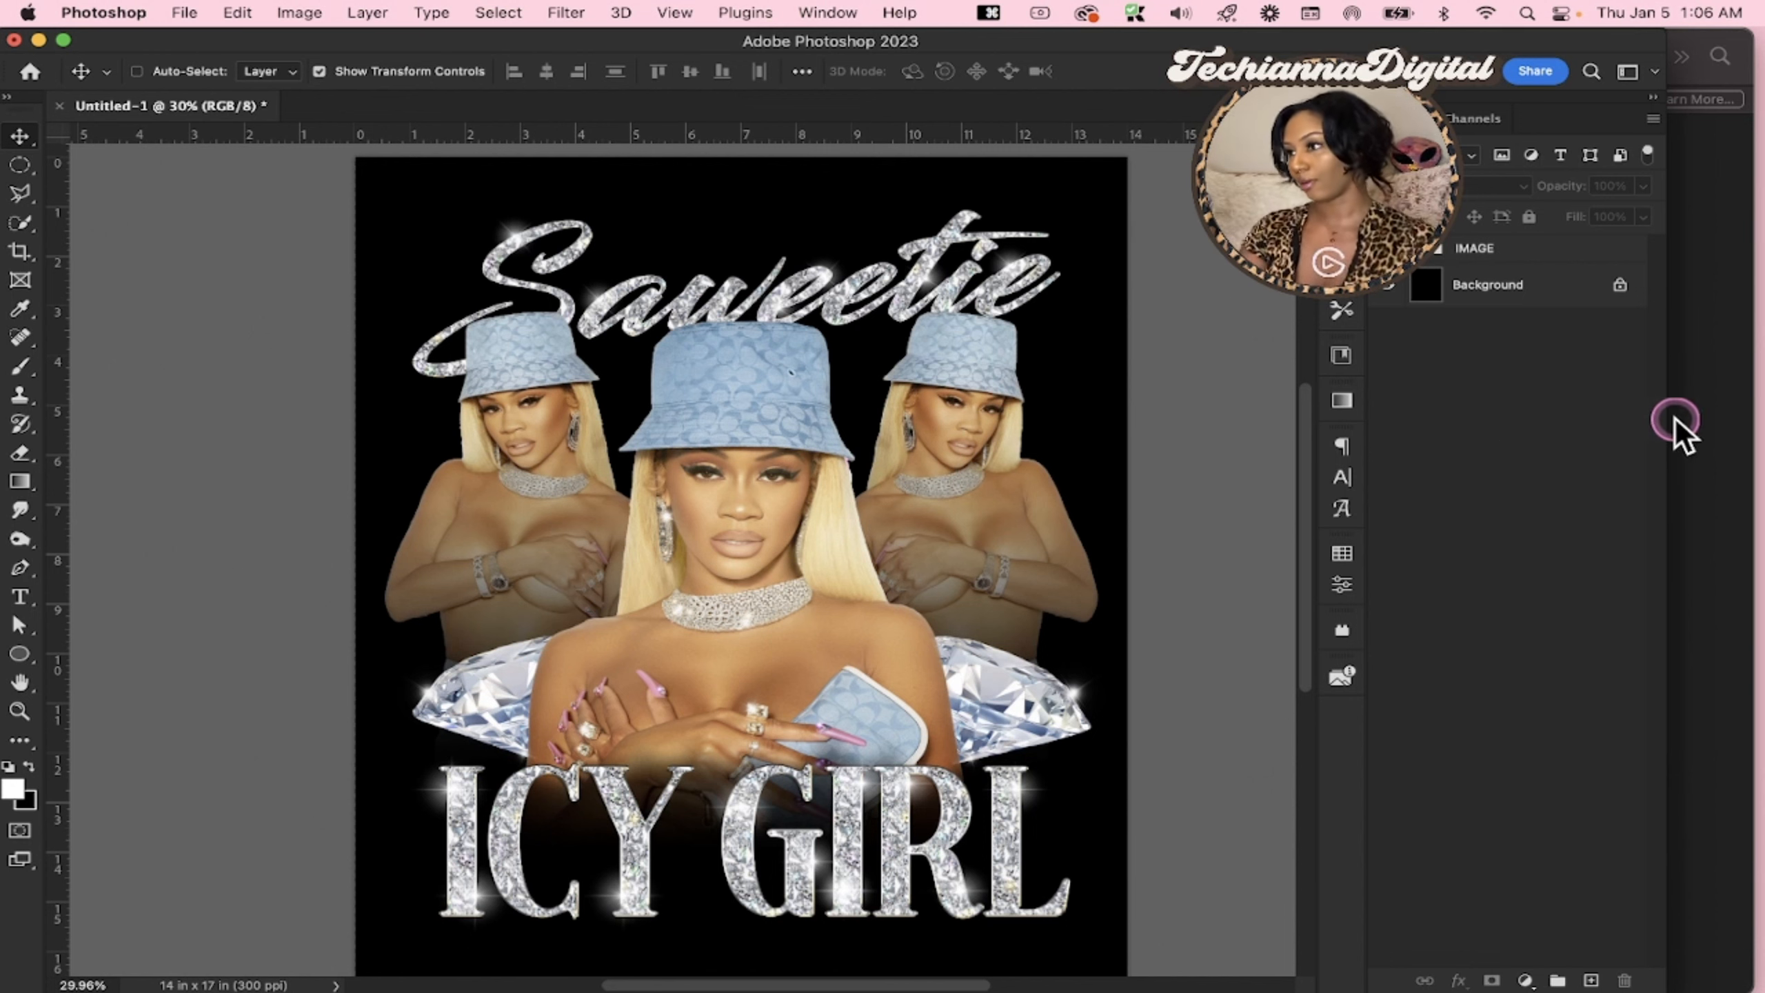
Switch to Finder and open the Textures folder inside the XXX folder of Design Elements
{"action": "left_click", "coordinate": [1727, 425]}
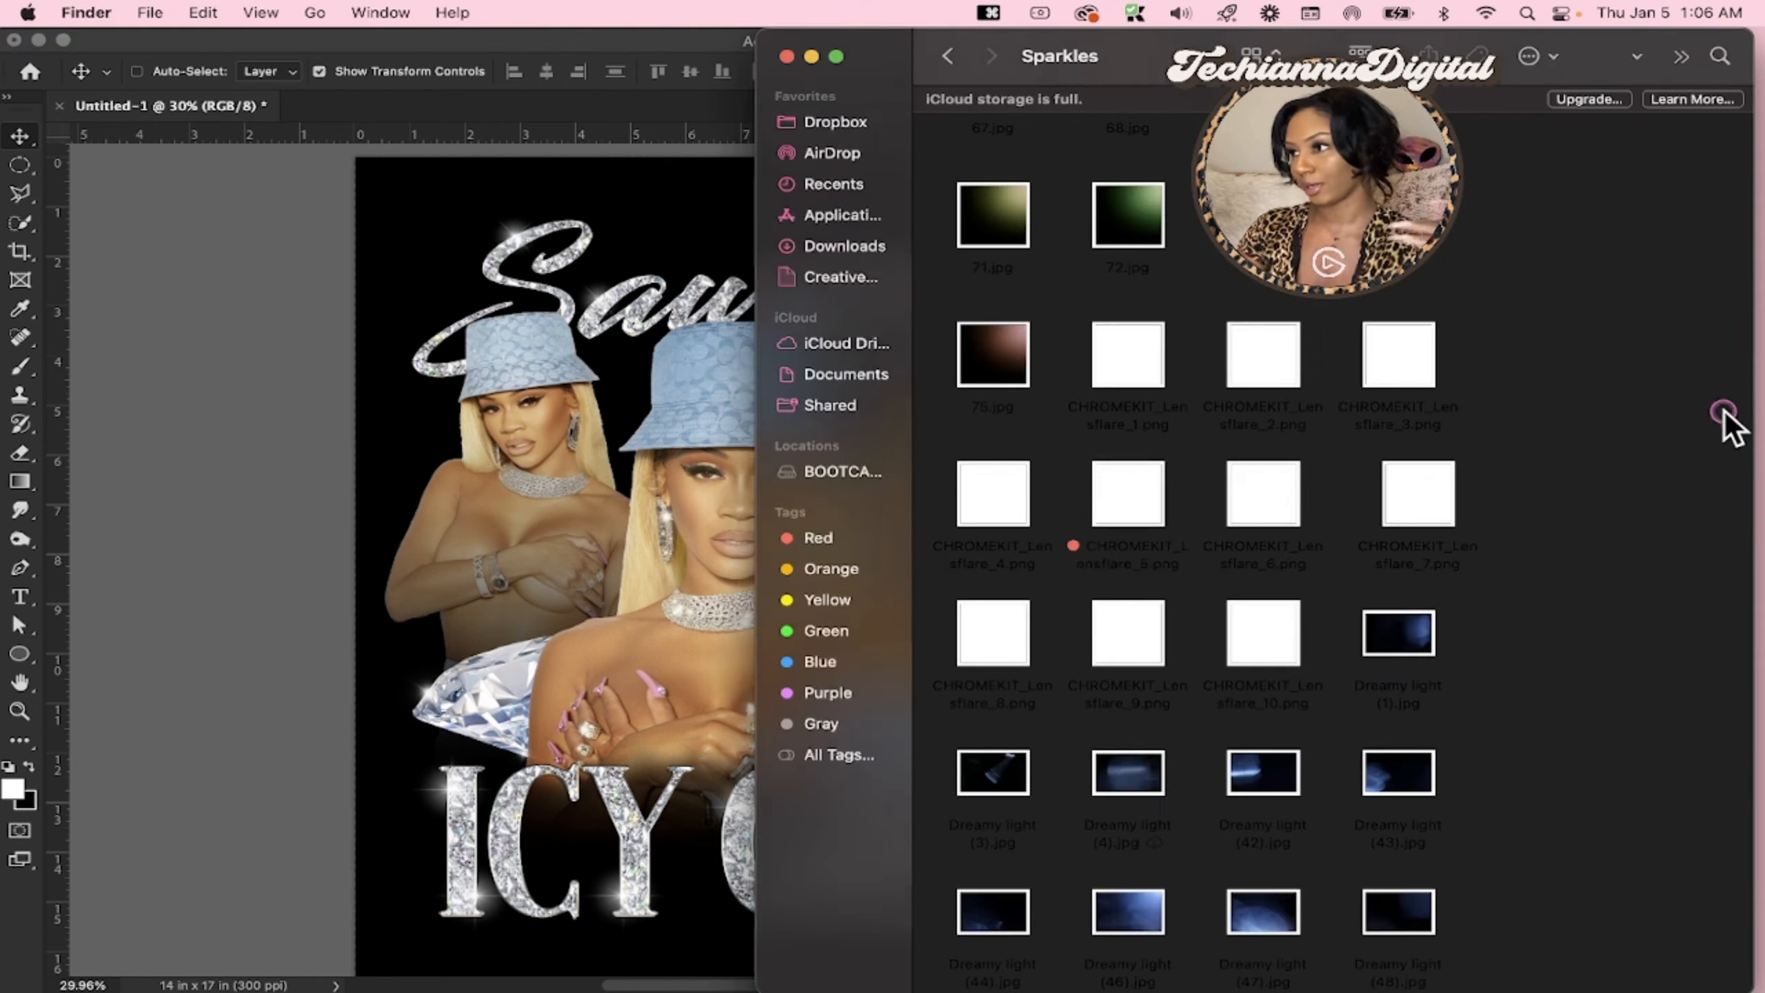
{"action": "left_click", "coordinate": [963, 59]}
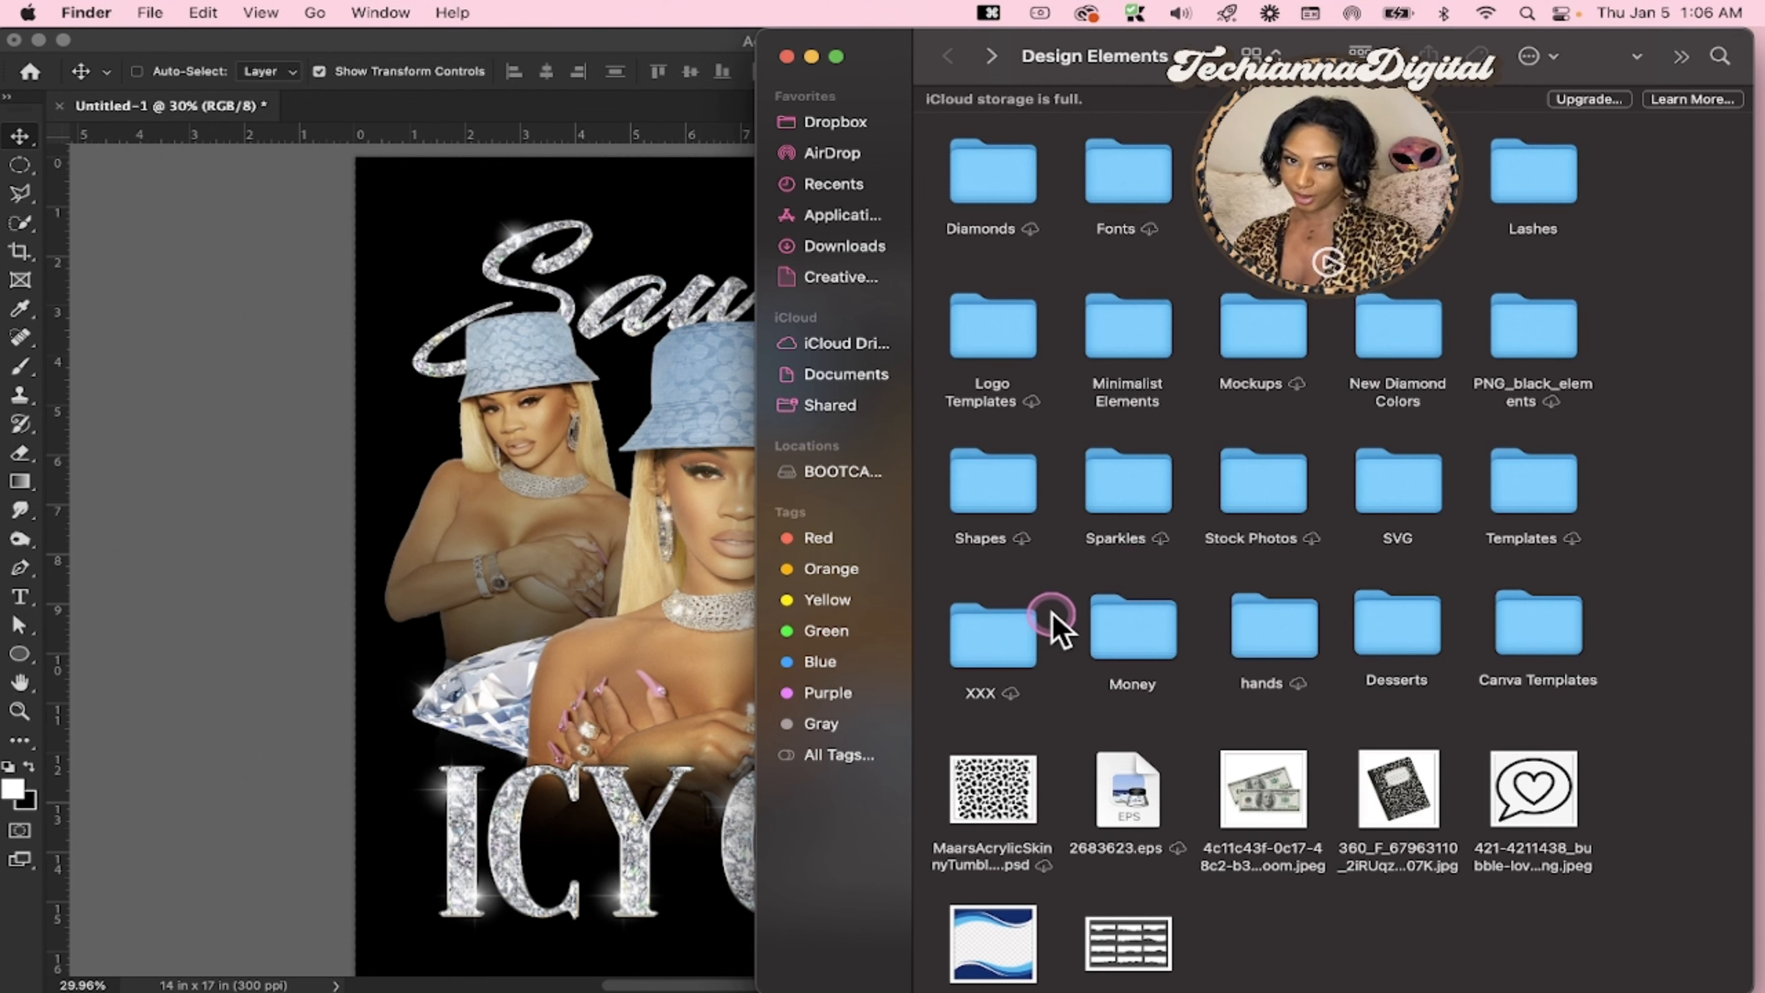
{"action": "double_click", "coordinate": [1012, 632]}
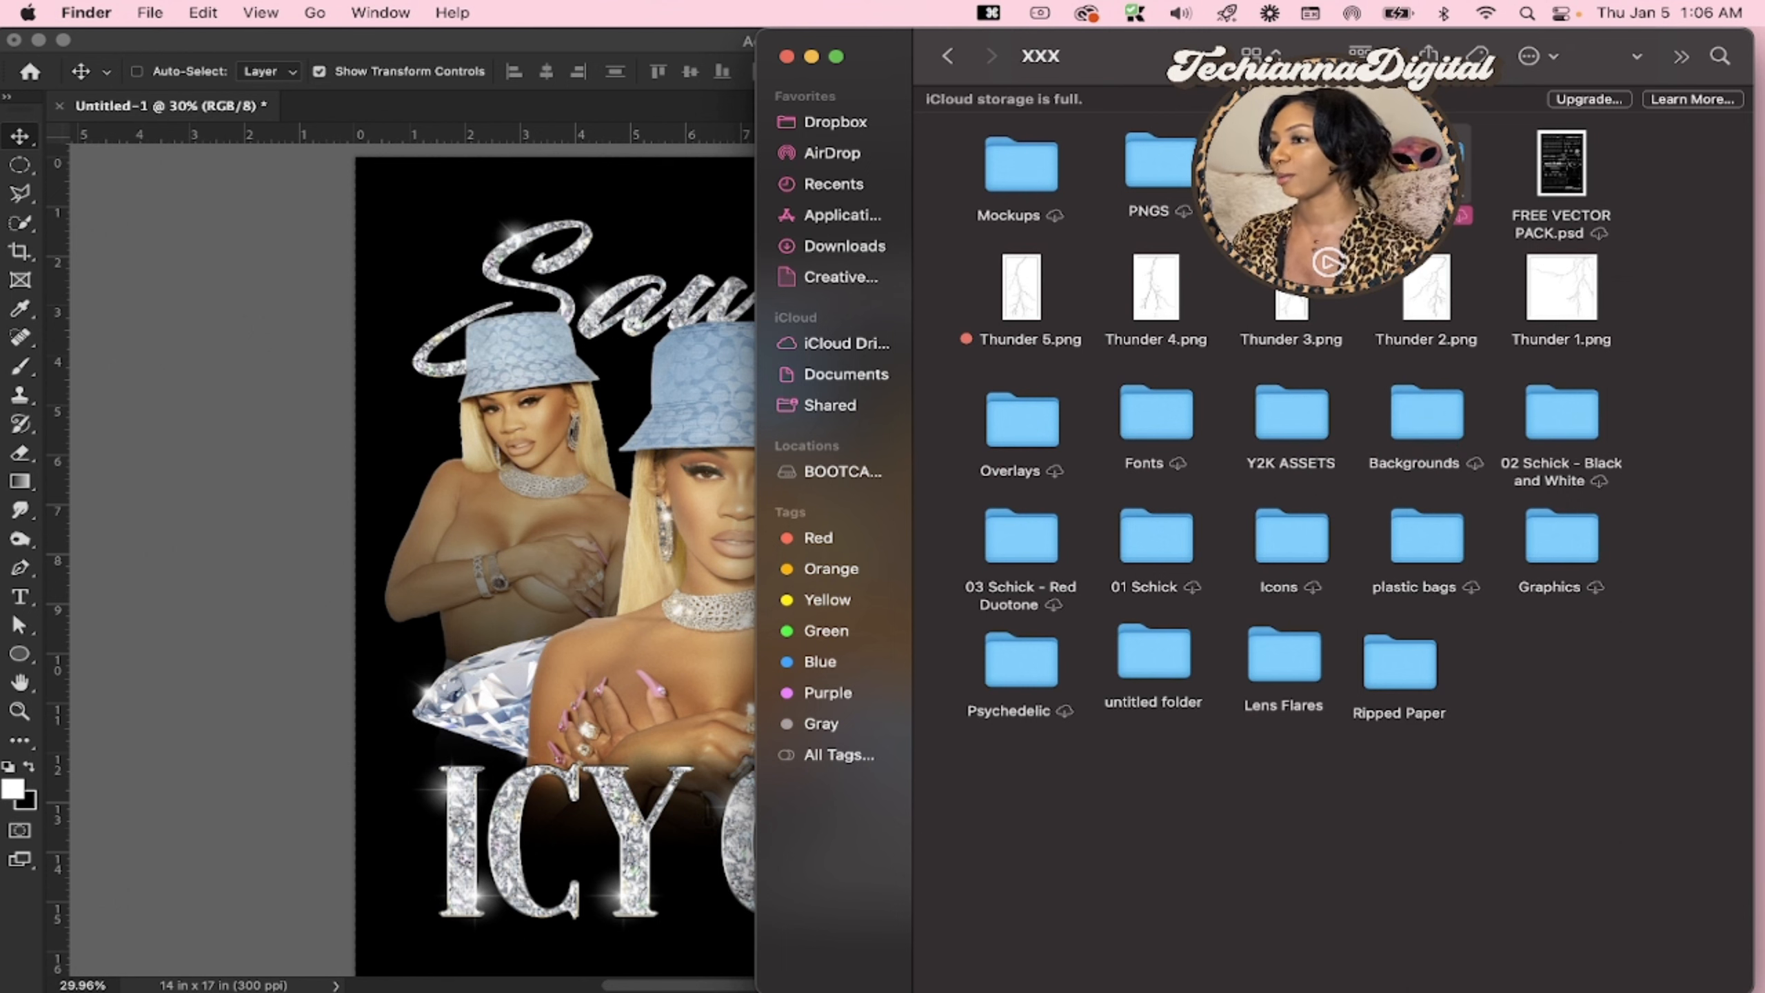
{"action": "double_click", "coordinate": [1292, 163]}
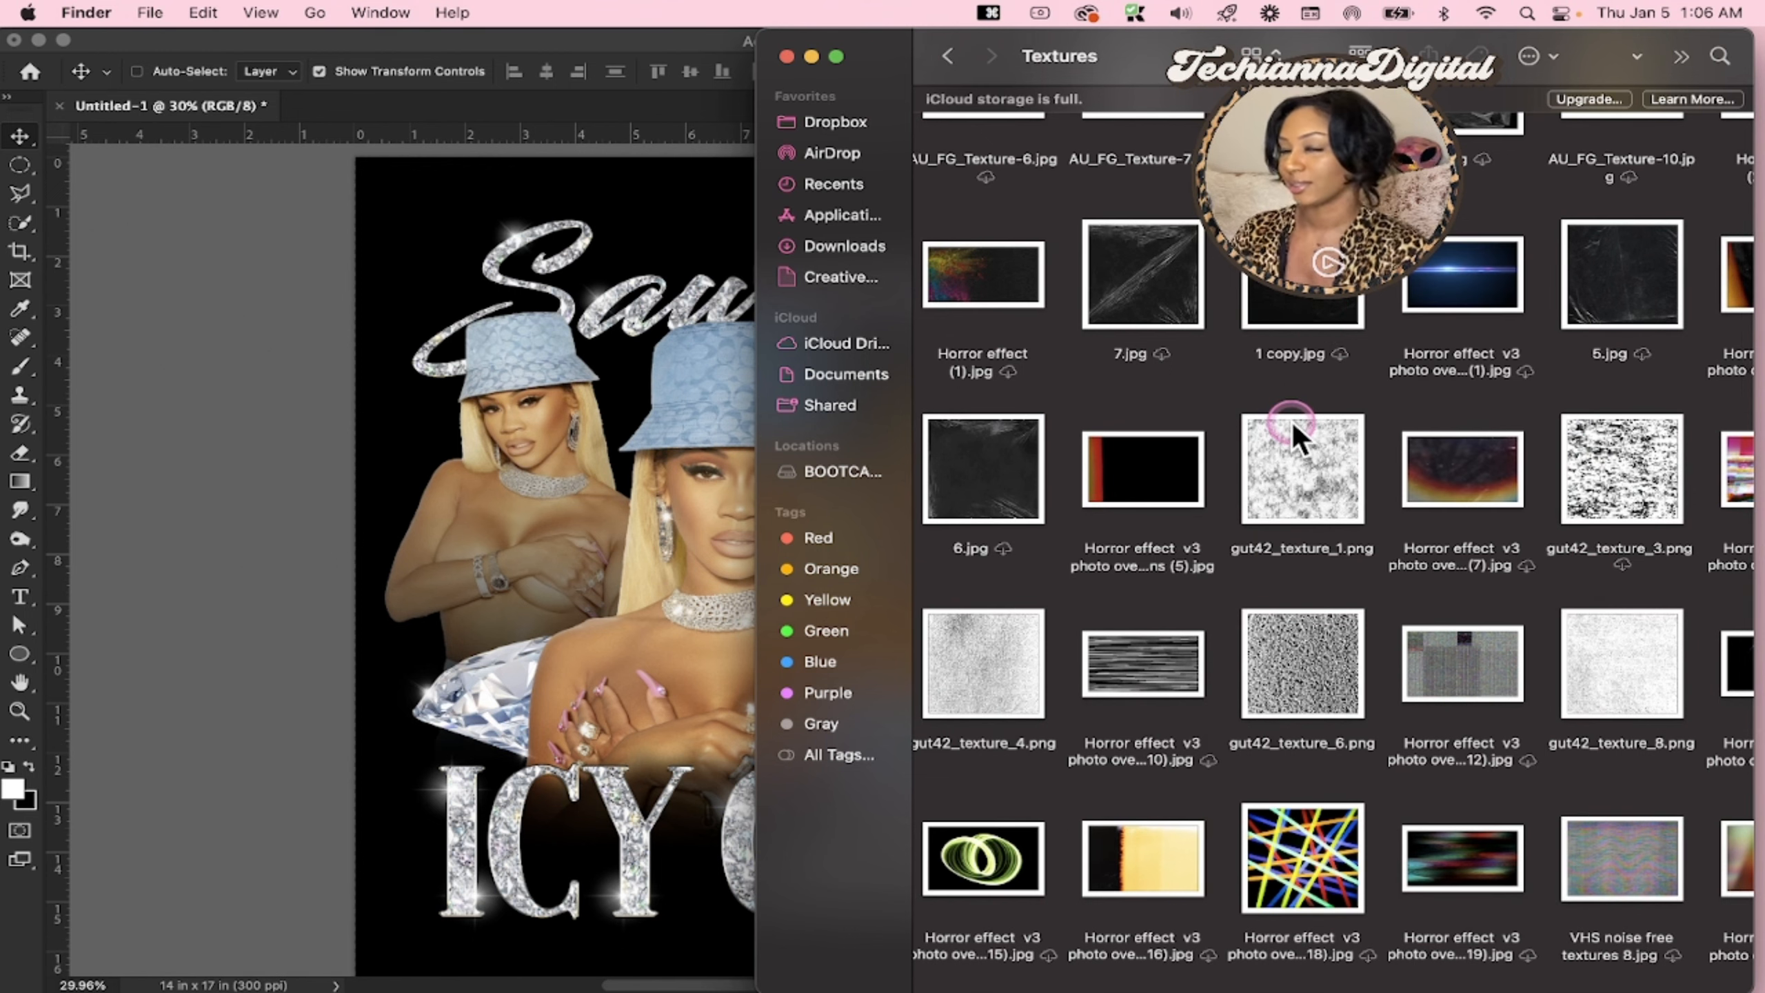
Place AU_FG_Texture-8.jpg from the Textures folder into the Photoshop design above the IMAGE group
{"action": "scroll", "coordinate": [1292, 422], "scroll_direction": "up", "scroll_amount": 2}
{"action": "scroll", "coordinate": [1292, 422], "scroll_direction": "right", "scroll_amount": 1}
{"action": "scroll", "coordinate": [1292, 422], "scroll_direction": "right", "scroll_amount": 1}
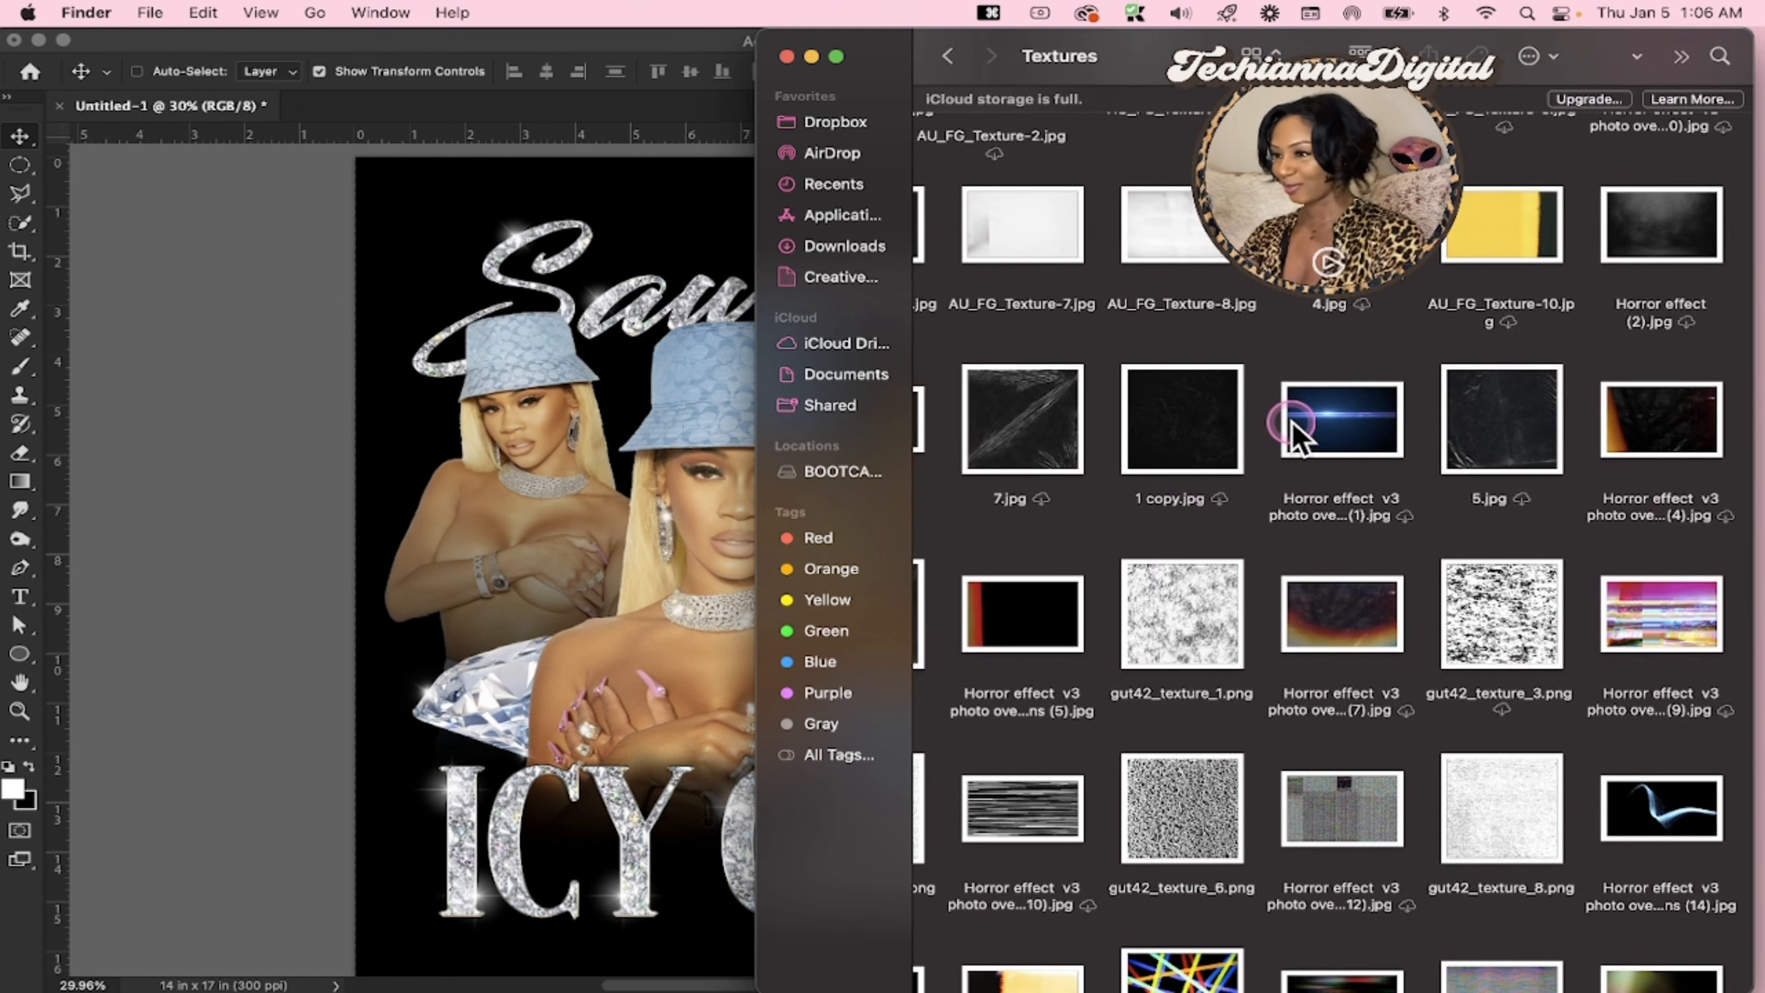
{"action": "scroll", "coordinate": [1292, 426], "scroll_direction": "up", "scroll_amount": 3}
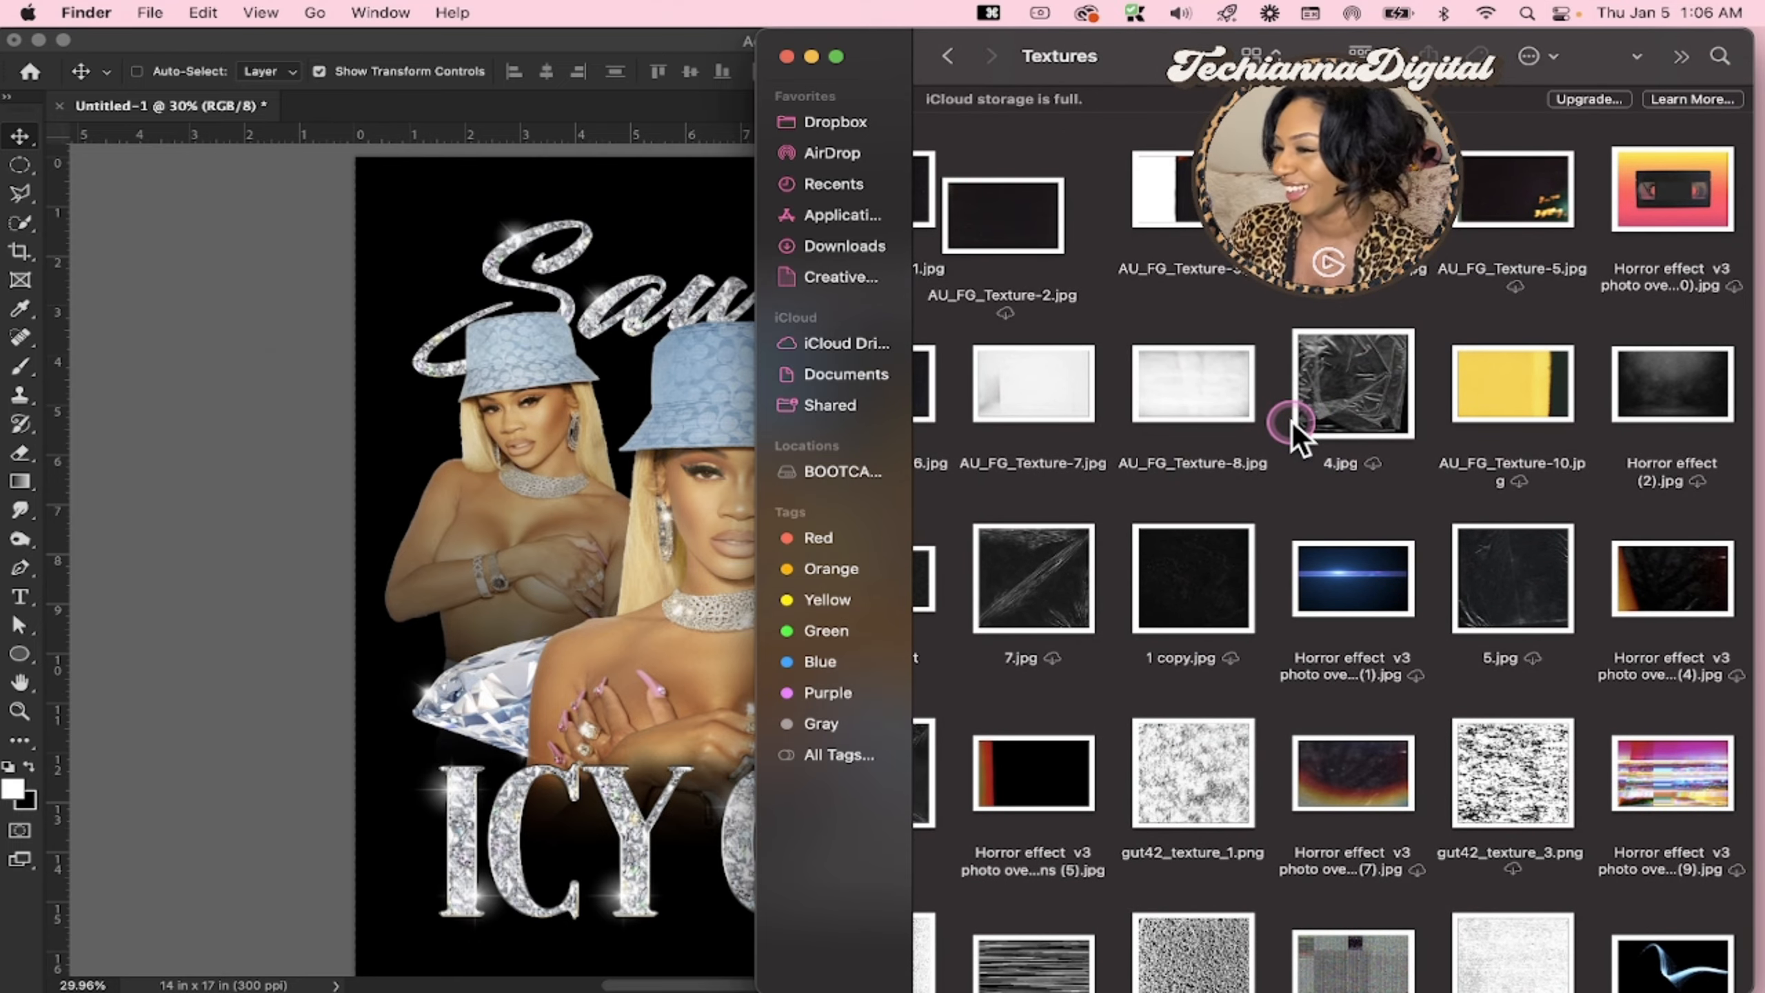
{"action": "scroll", "coordinate": [1349, 480], "scroll_direction": "left", "scroll_amount": 3}
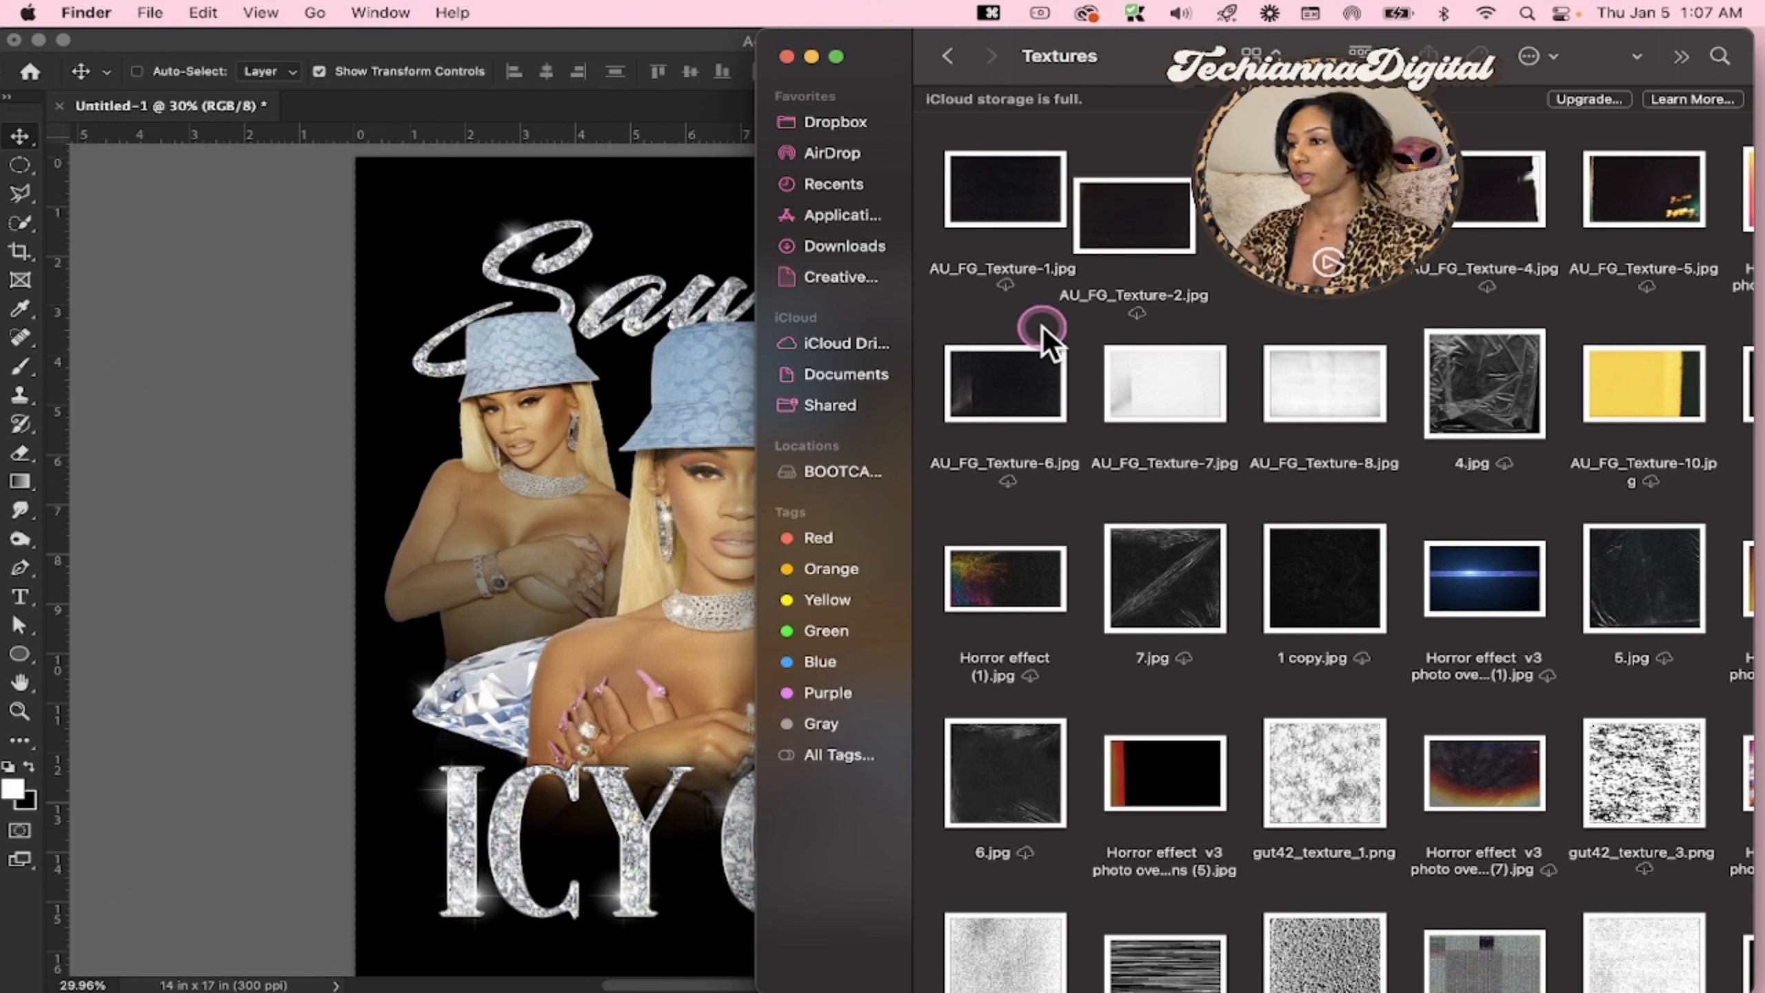
{"action": "left_click", "coordinate": [1331, 373]}
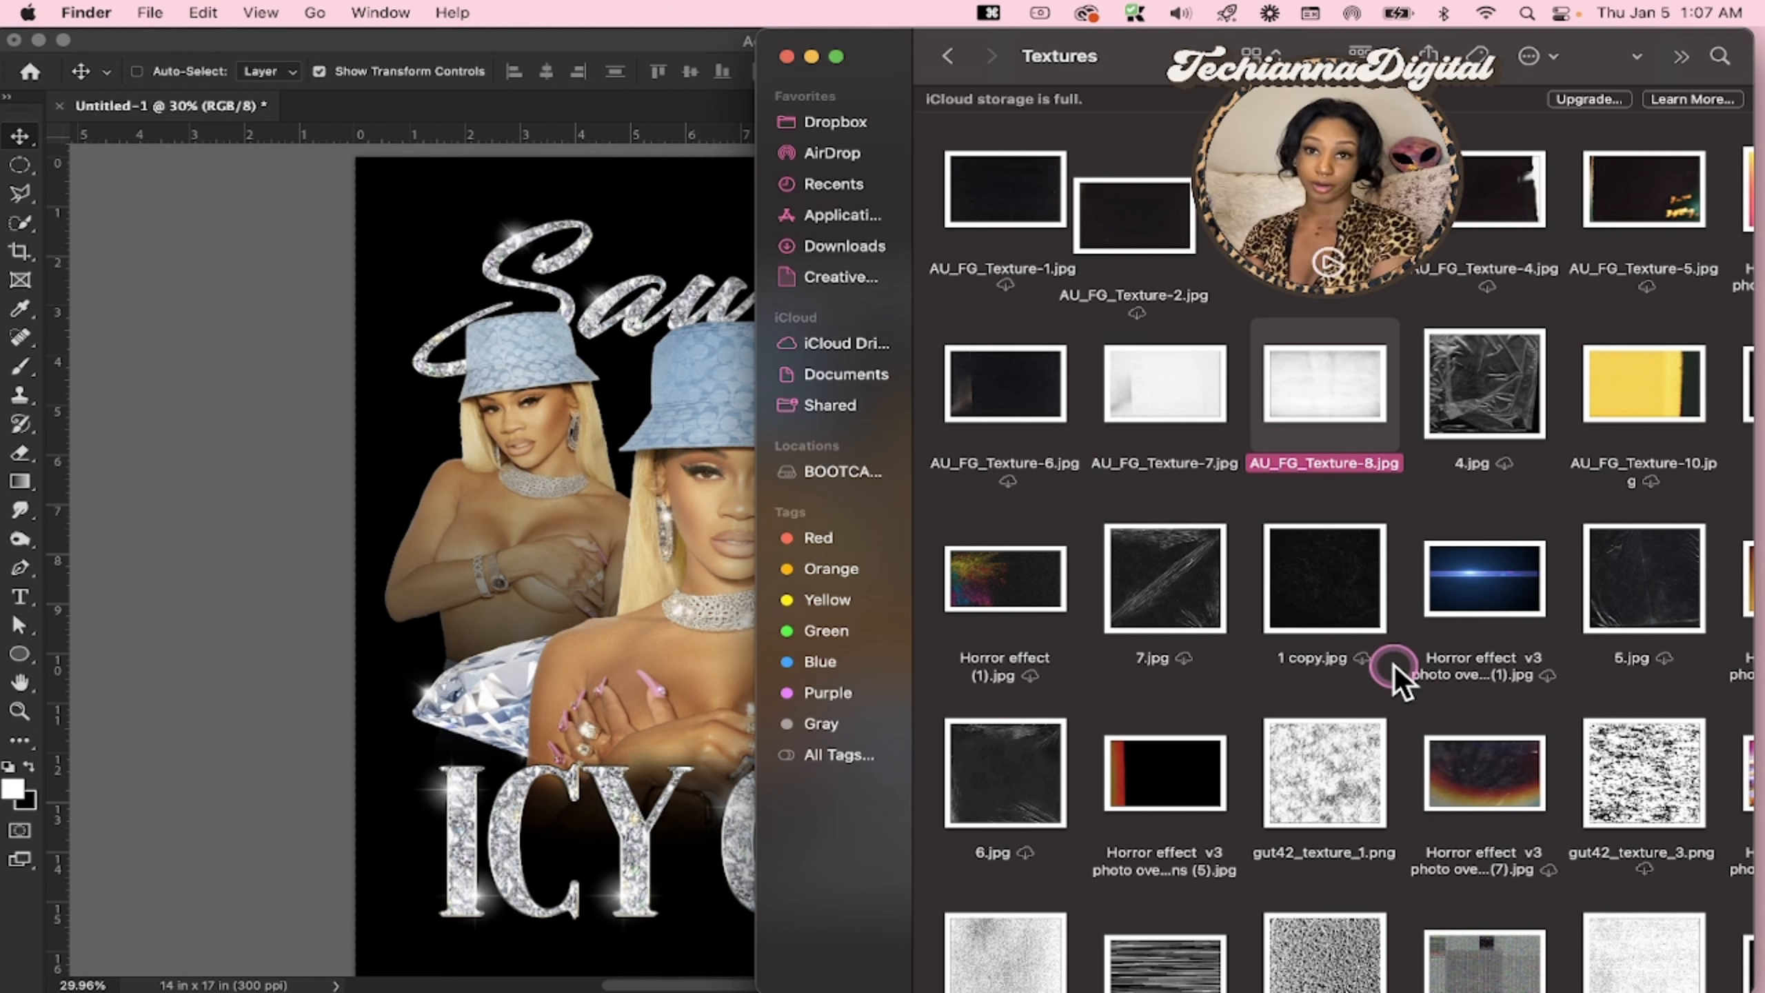
{"action": "left_click_drag", "start_coordinate": [1315, 379], "coordinate": [571, 475]}
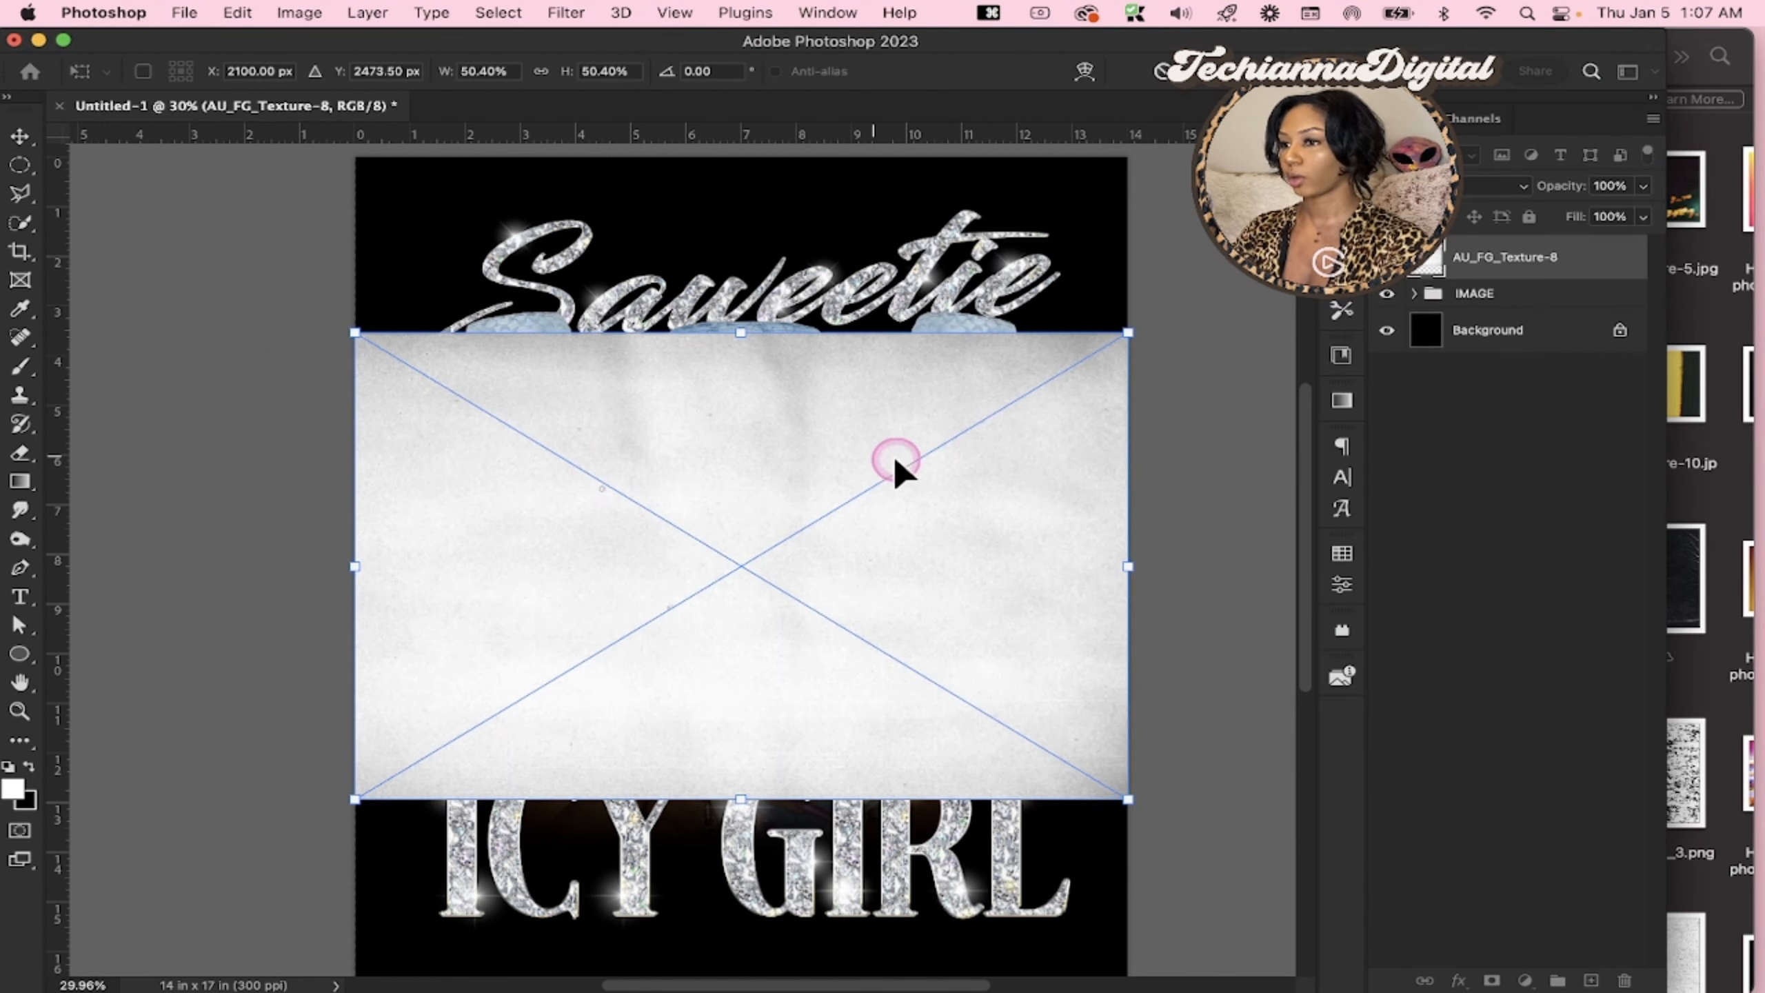
{"action": "key", "text": "Return"}
Examine the placed texture's grain up close and against the whole design
{"action": "key", "text": "z"}
{"action": "left_click", "coordinate": [910, 465]}
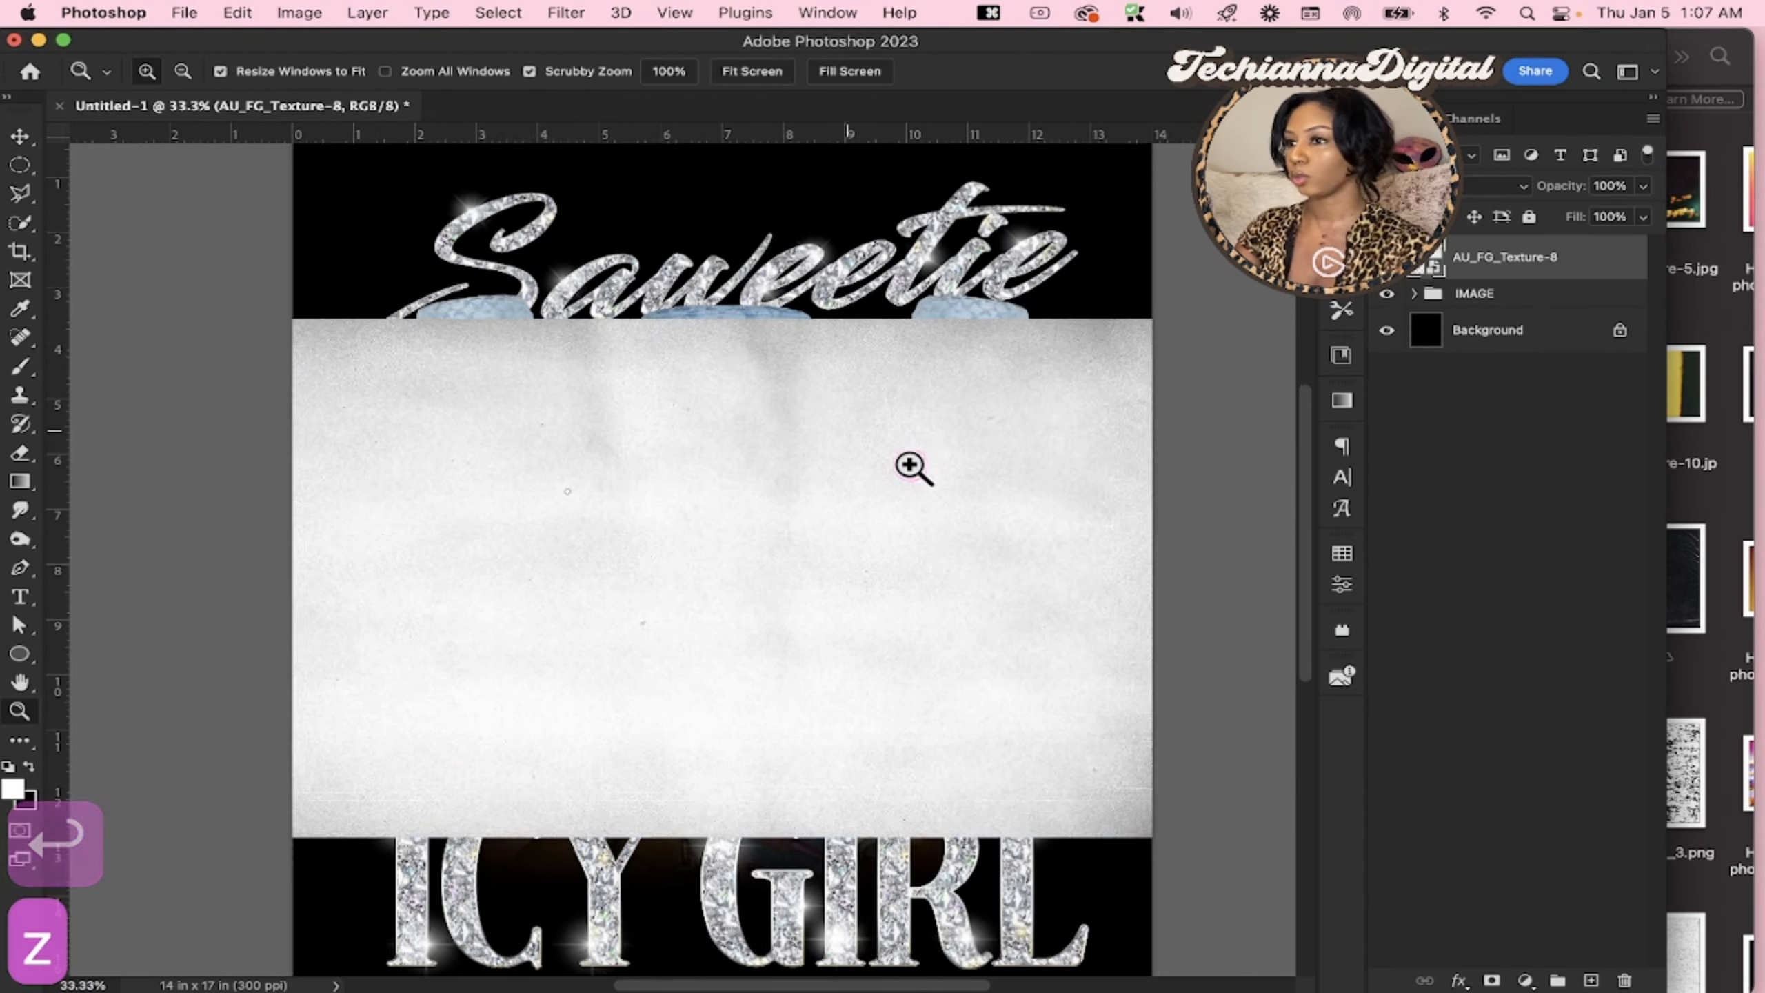
{"action": "left_click", "coordinate": [910, 465]}
{"action": "left_click", "coordinate": [910, 465]}
{"action": "left_click", "coordinate": [909, 465]}
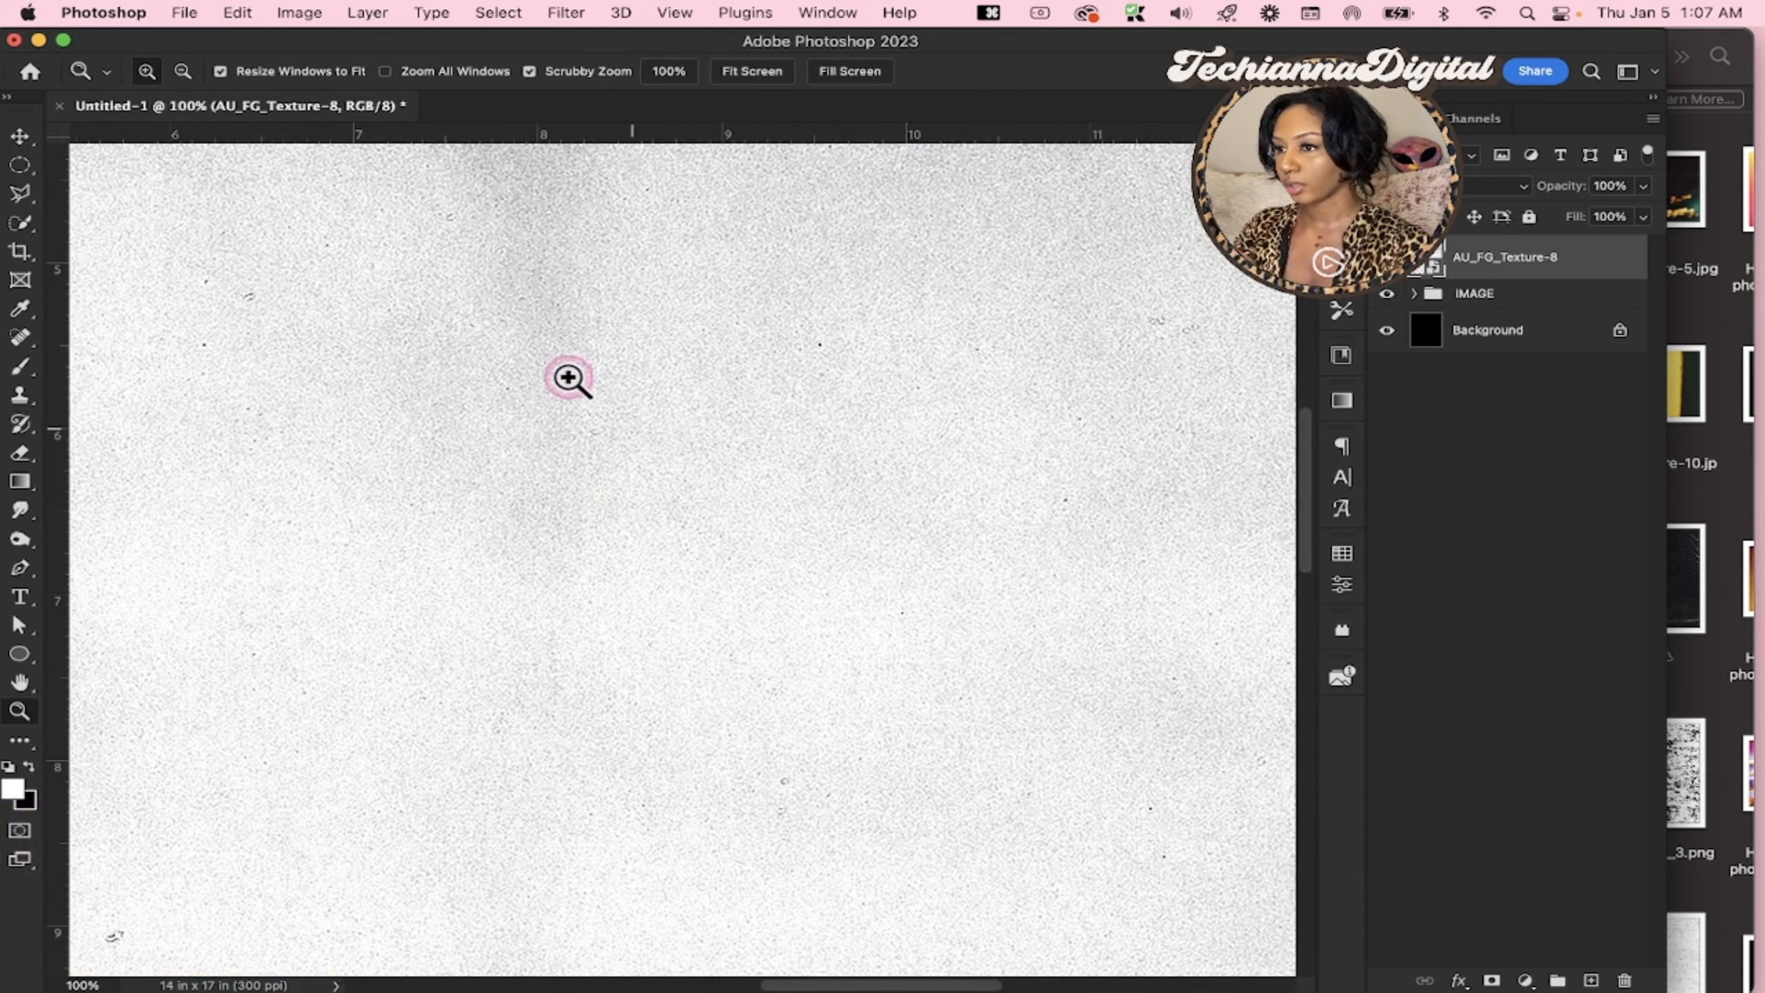
{"action": "scroll", "coordinate": [526, 491], "scroll_direction": "down", "scroll_amount": 5}
{"action": "scroll", "coordinate": [525, 491], "scroll_direction": "left", "scroll_amount": 5}
{"action": "scroll", "coordinate": [525, 491], "scroll_direction": "down", "scroll_amount": 10}
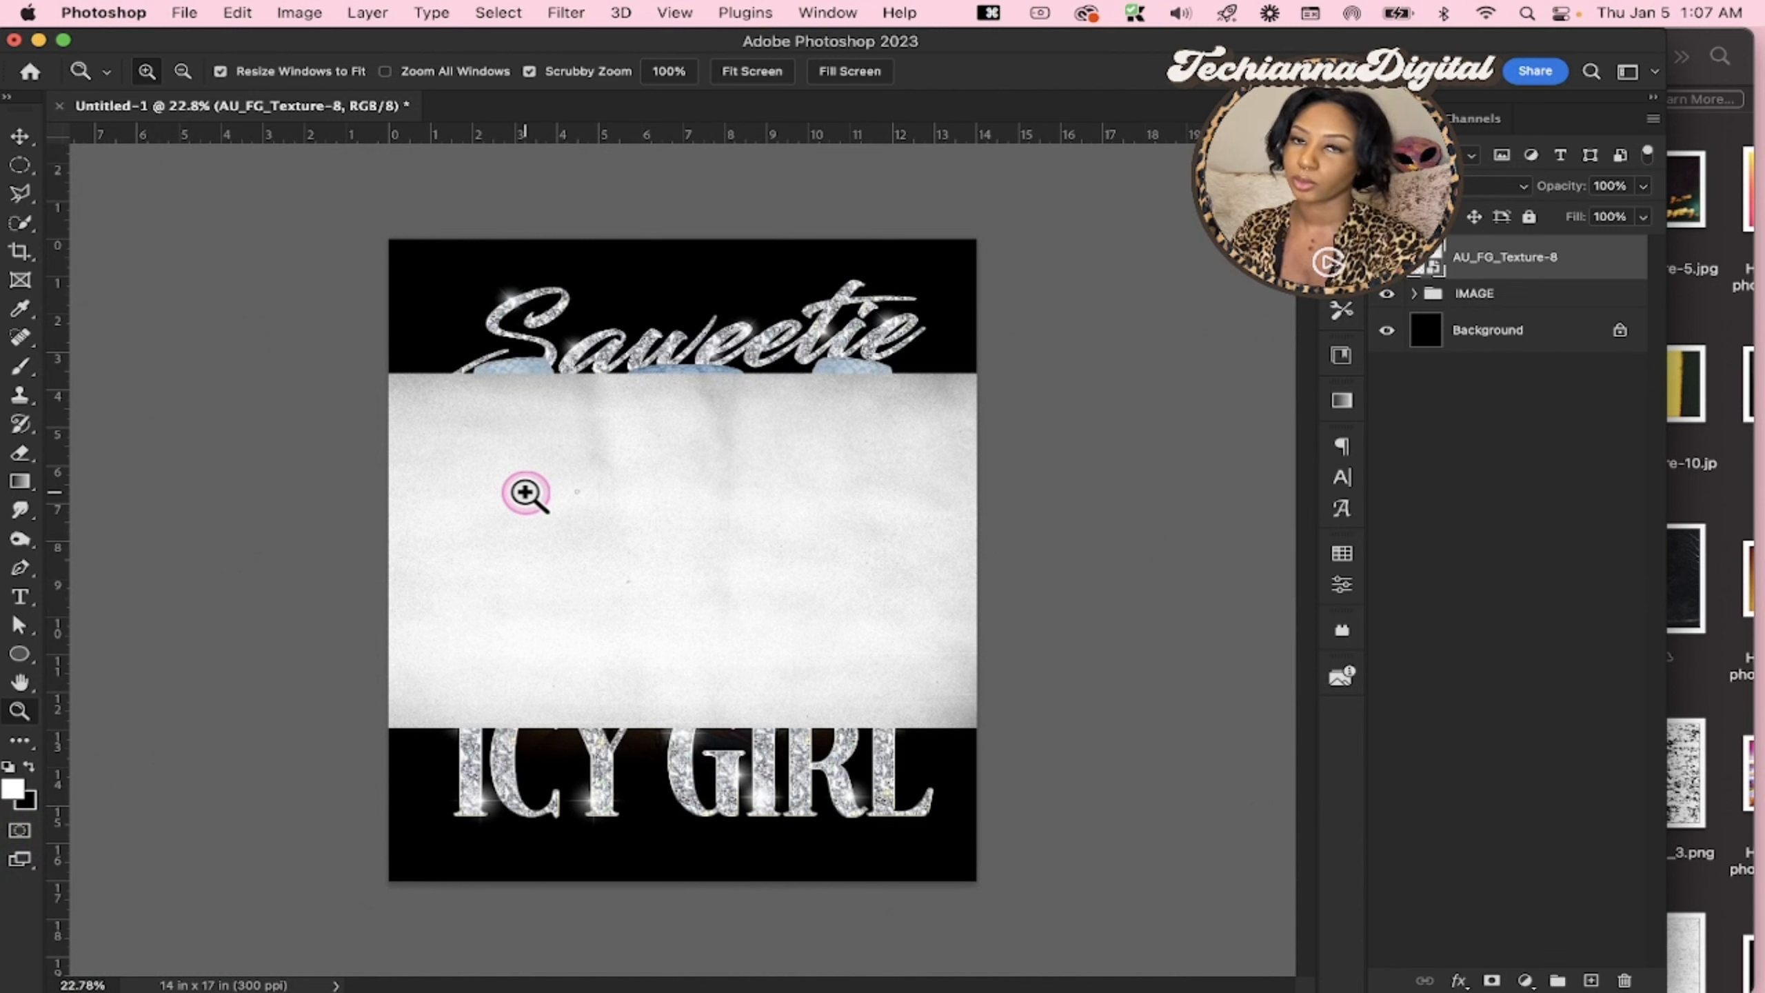
{"action": "left_click", "coordinate": [577, 13]}
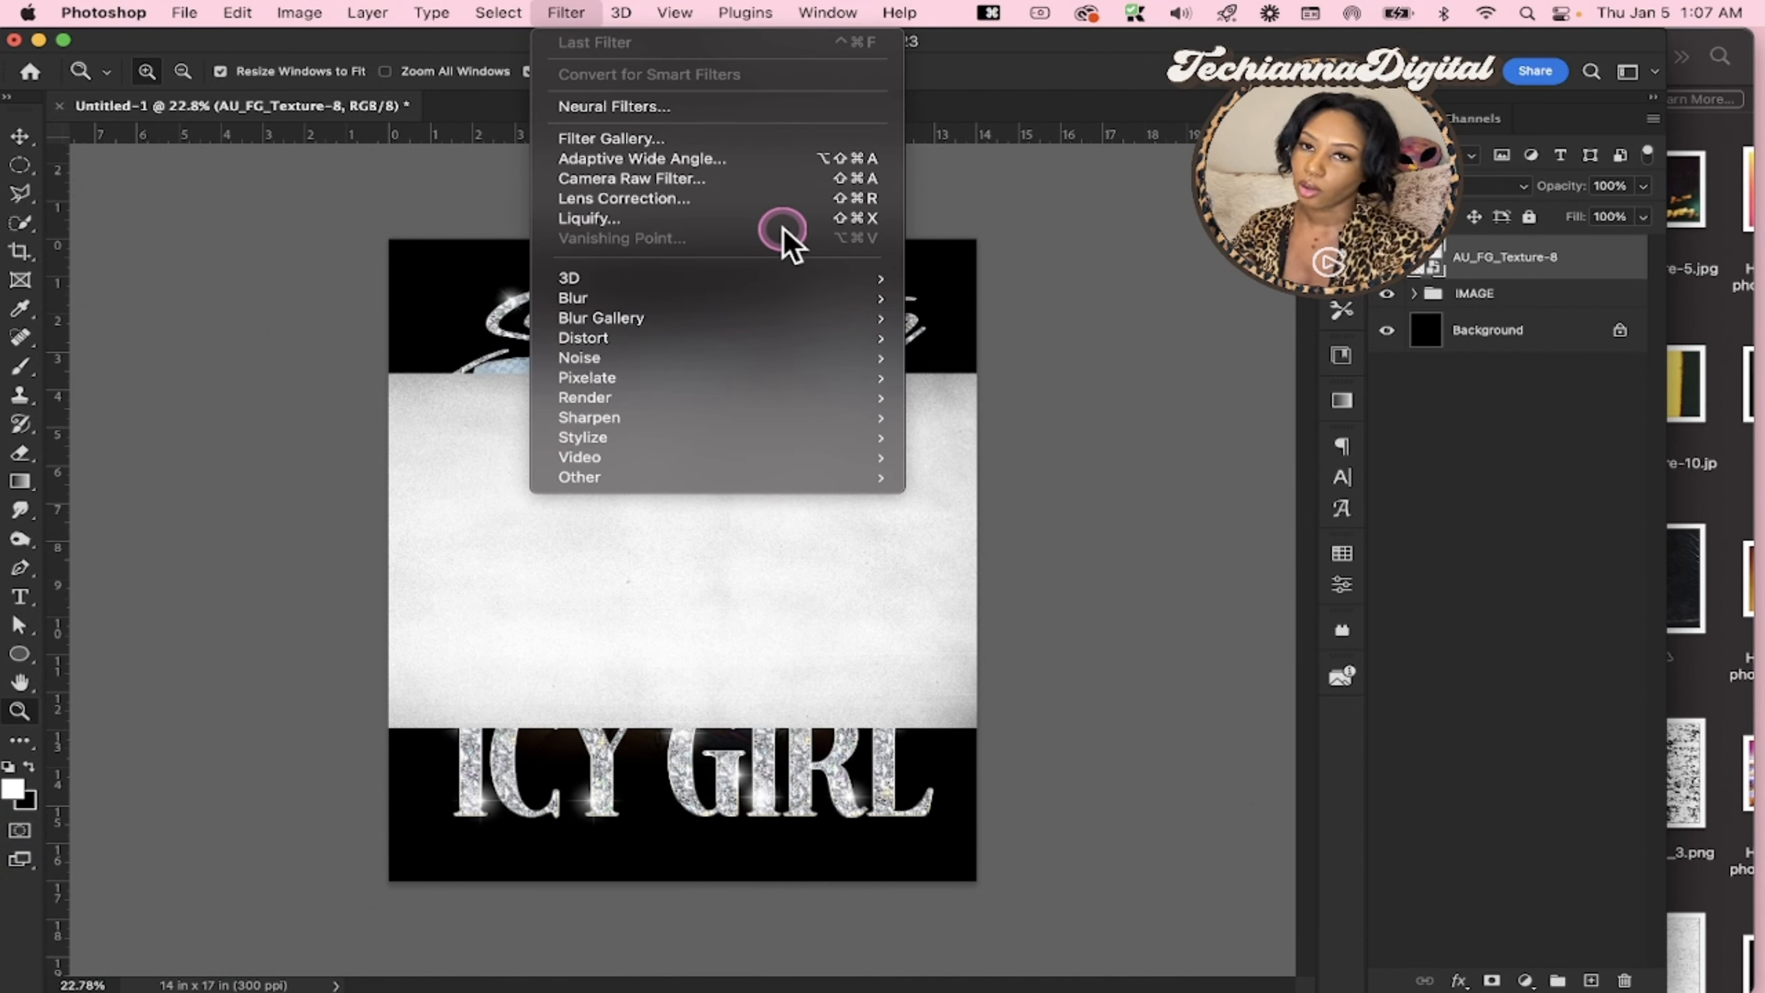
{"action": "left_click", "coordinate": [1515, 381]}
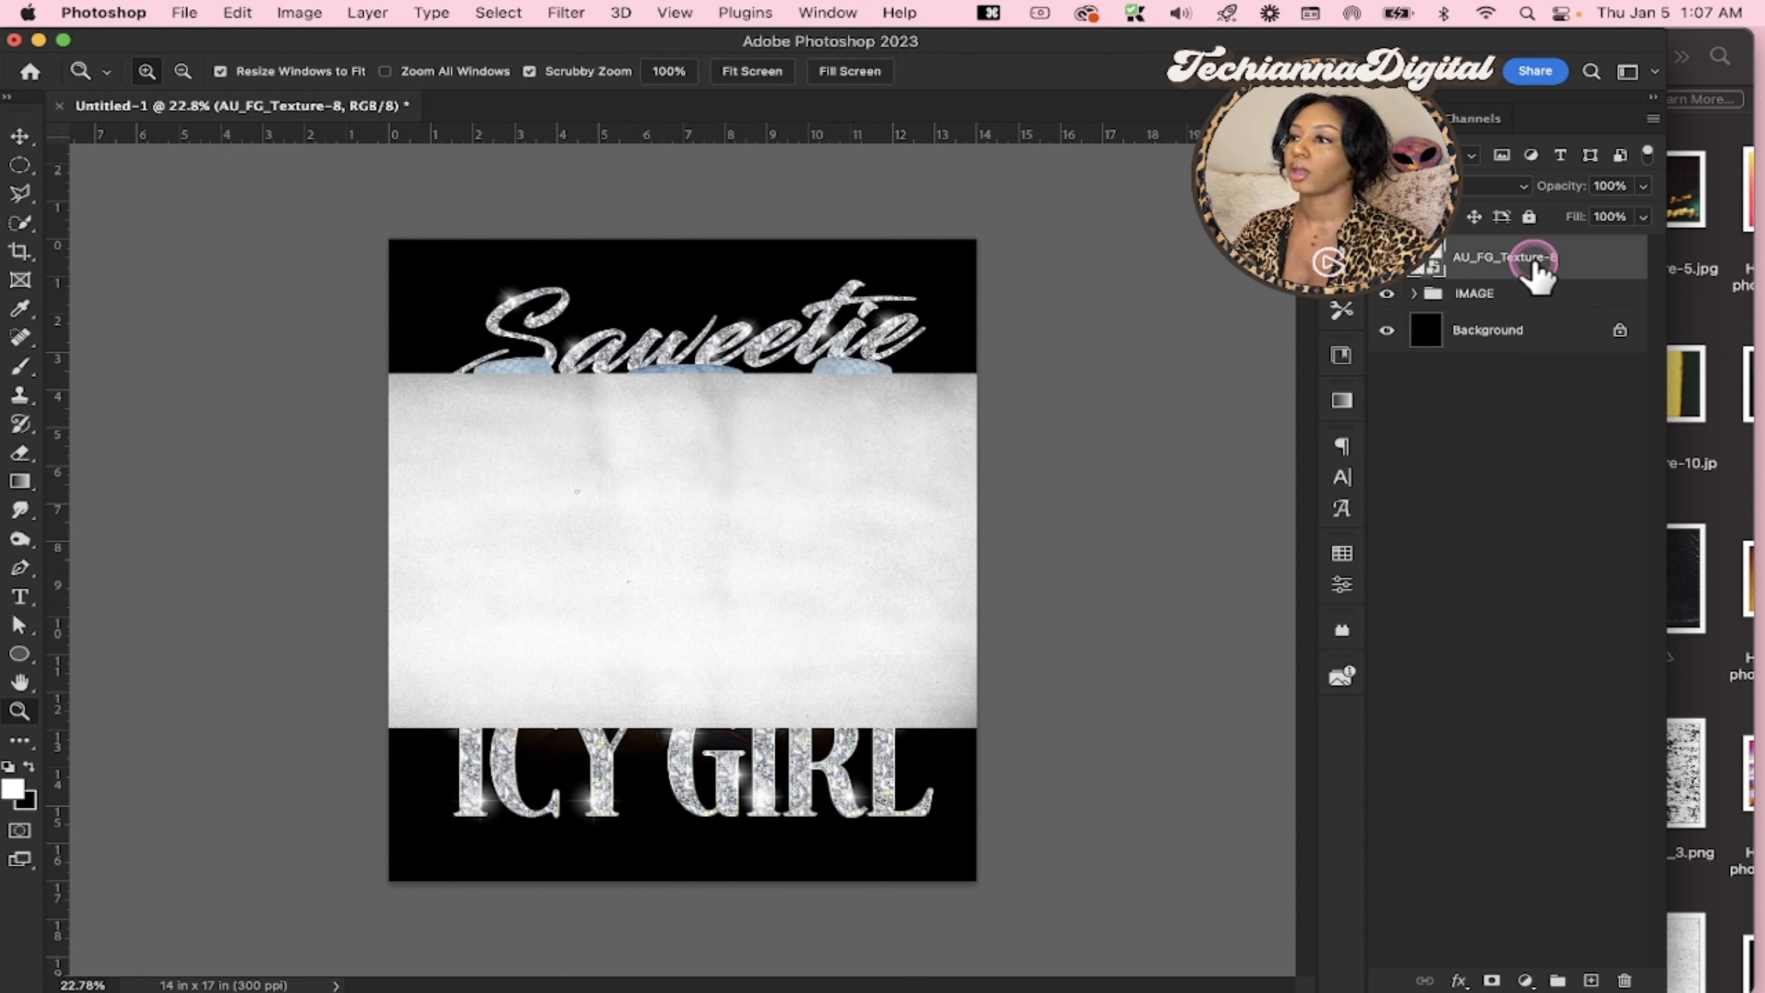
Clip the AU_FG_Texture-8 layer to the IMAGE group
{"action": "right_click", "coordinate": [1591, 278]}
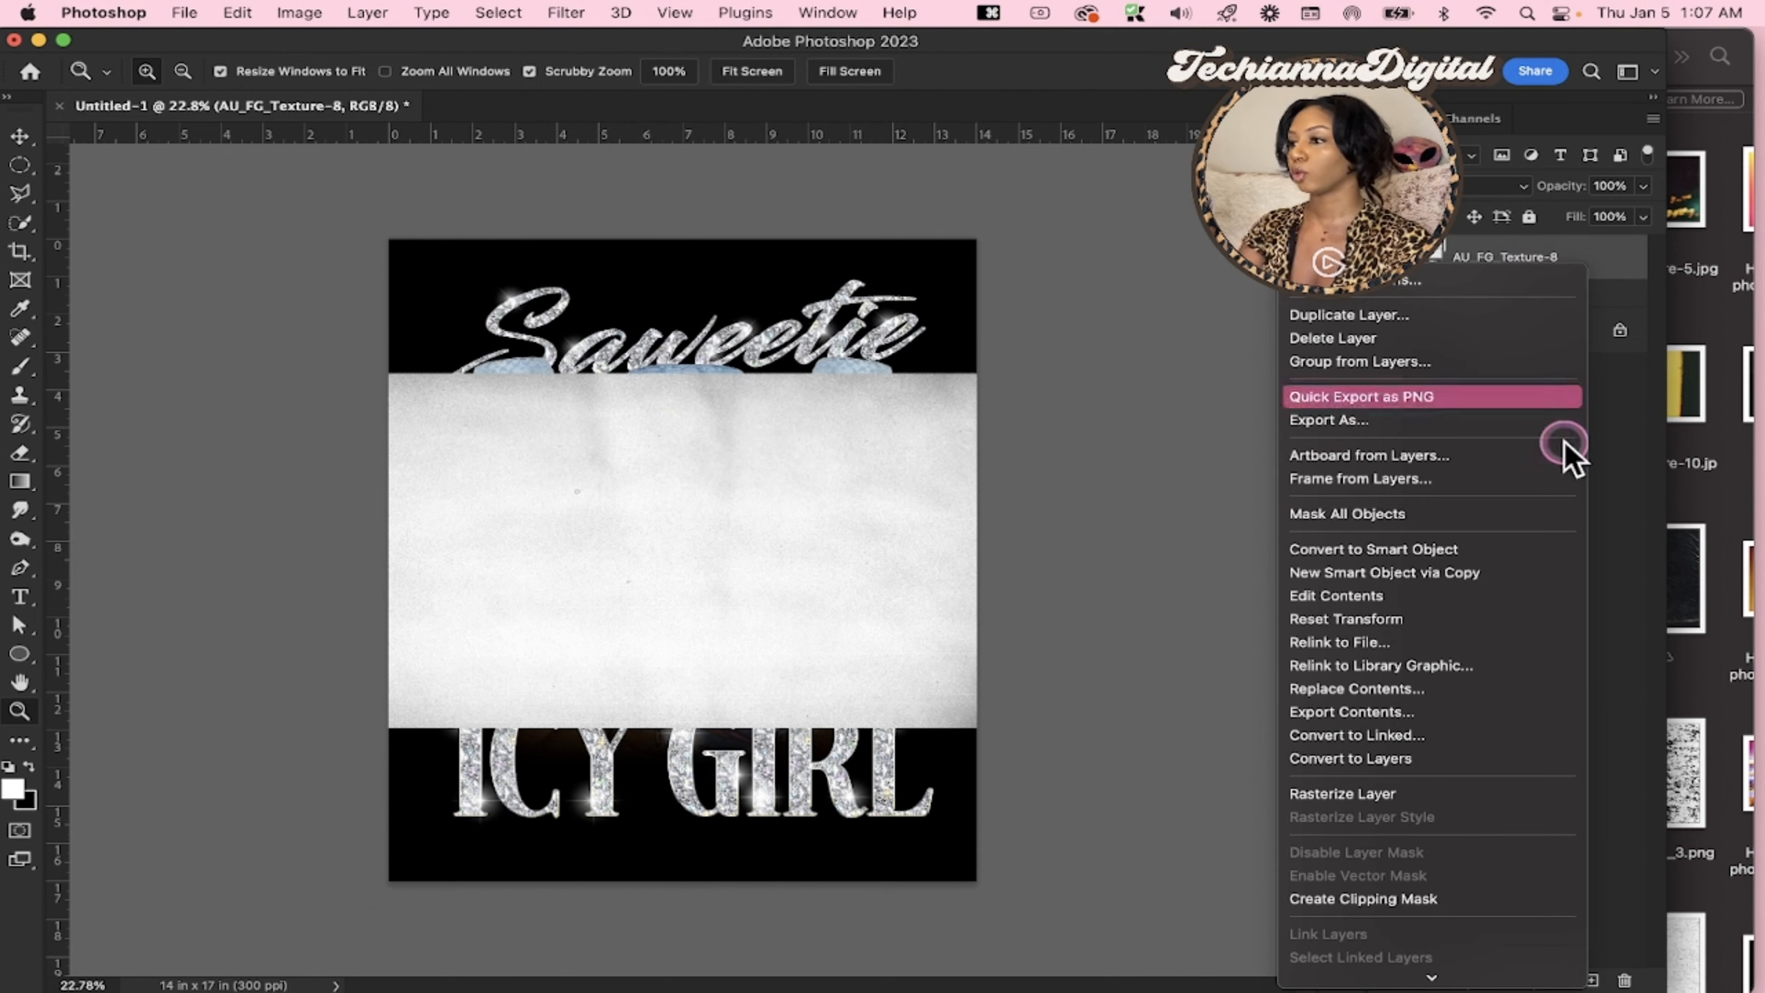
{"action": "left_click", "coordinate": [1404, 898]}
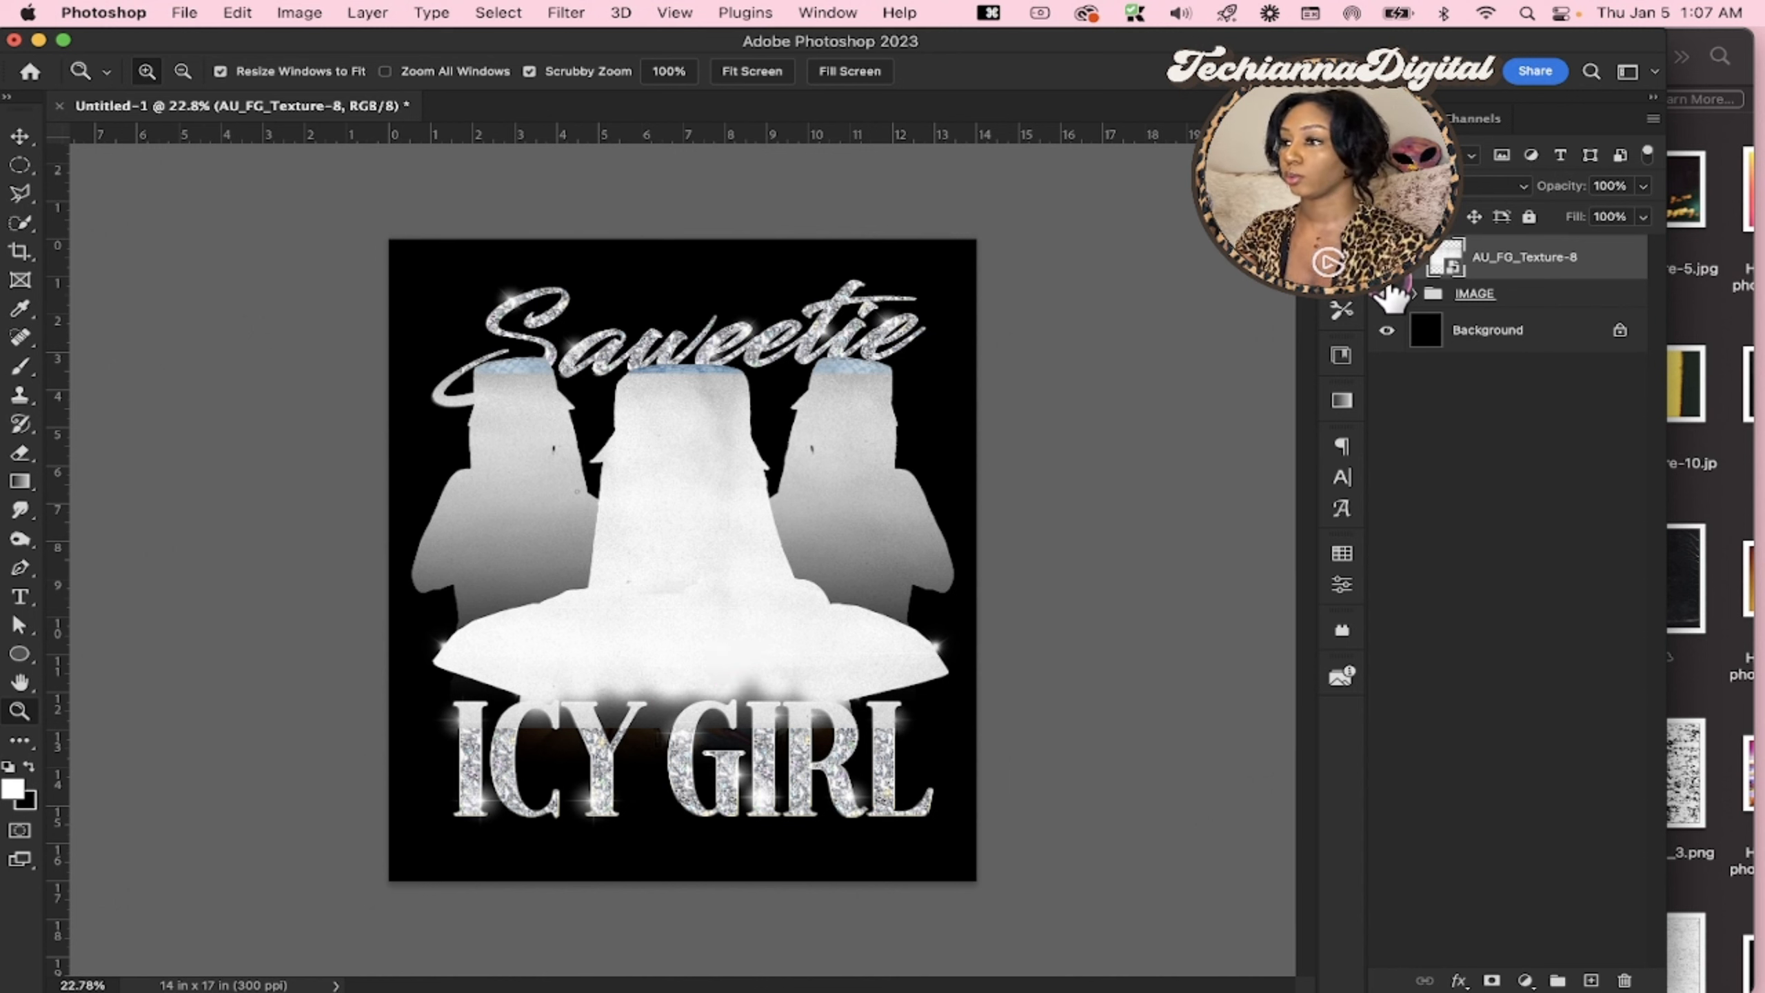
Compare the design with the texture and the black background hidden and shown, and check the layers inside the IMAGE group
{"action": "left_click", "coordinate": [1386, 260]}
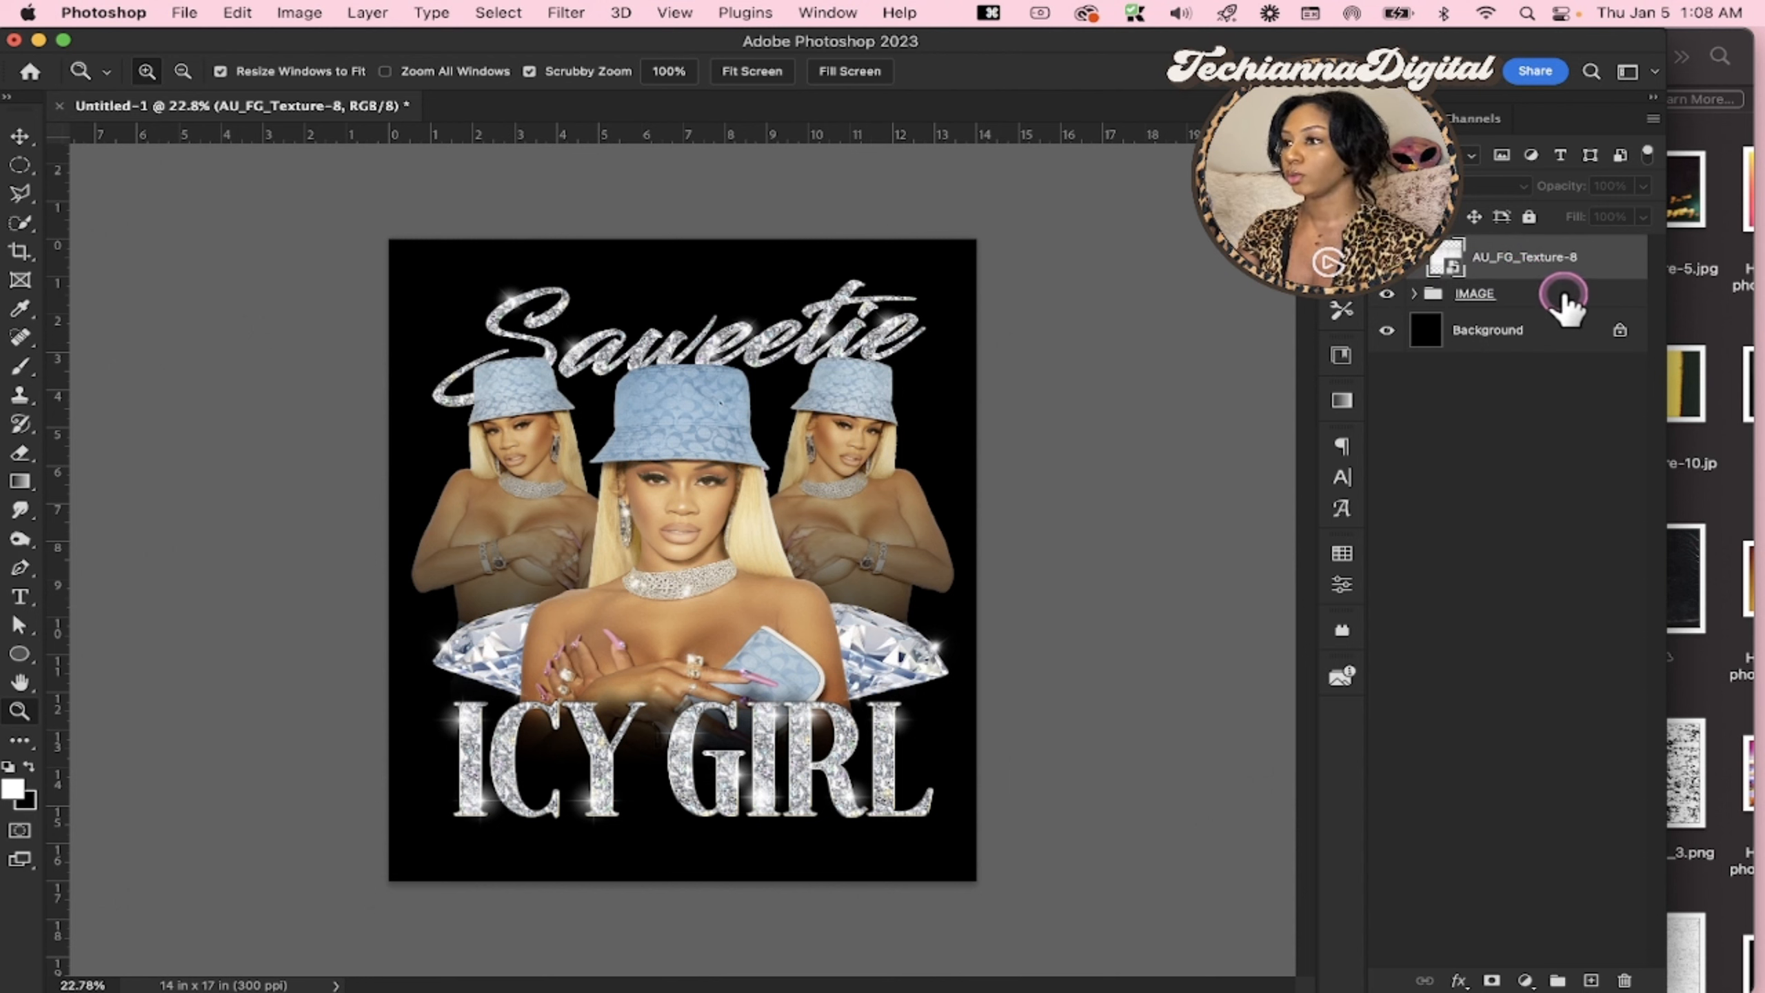
{"action": "left_click", "coordinate": [1415, 293]}
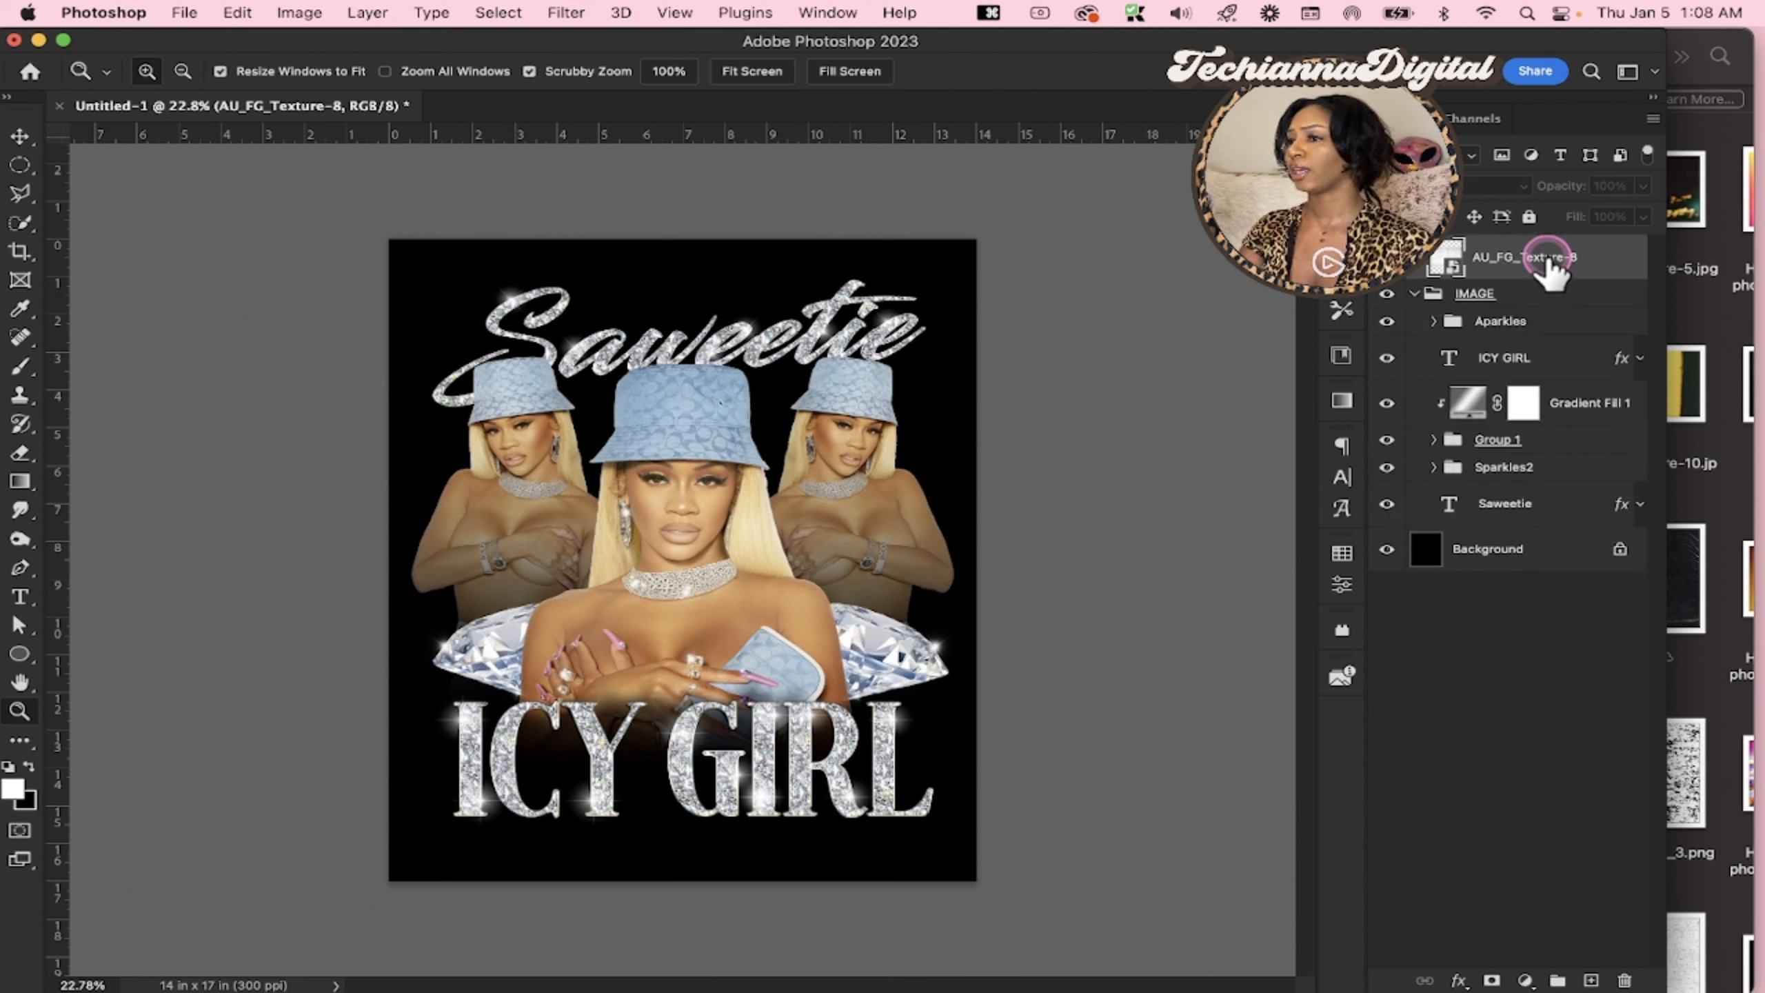
{"action": "left_click", "coordinate": [1414, 294]}
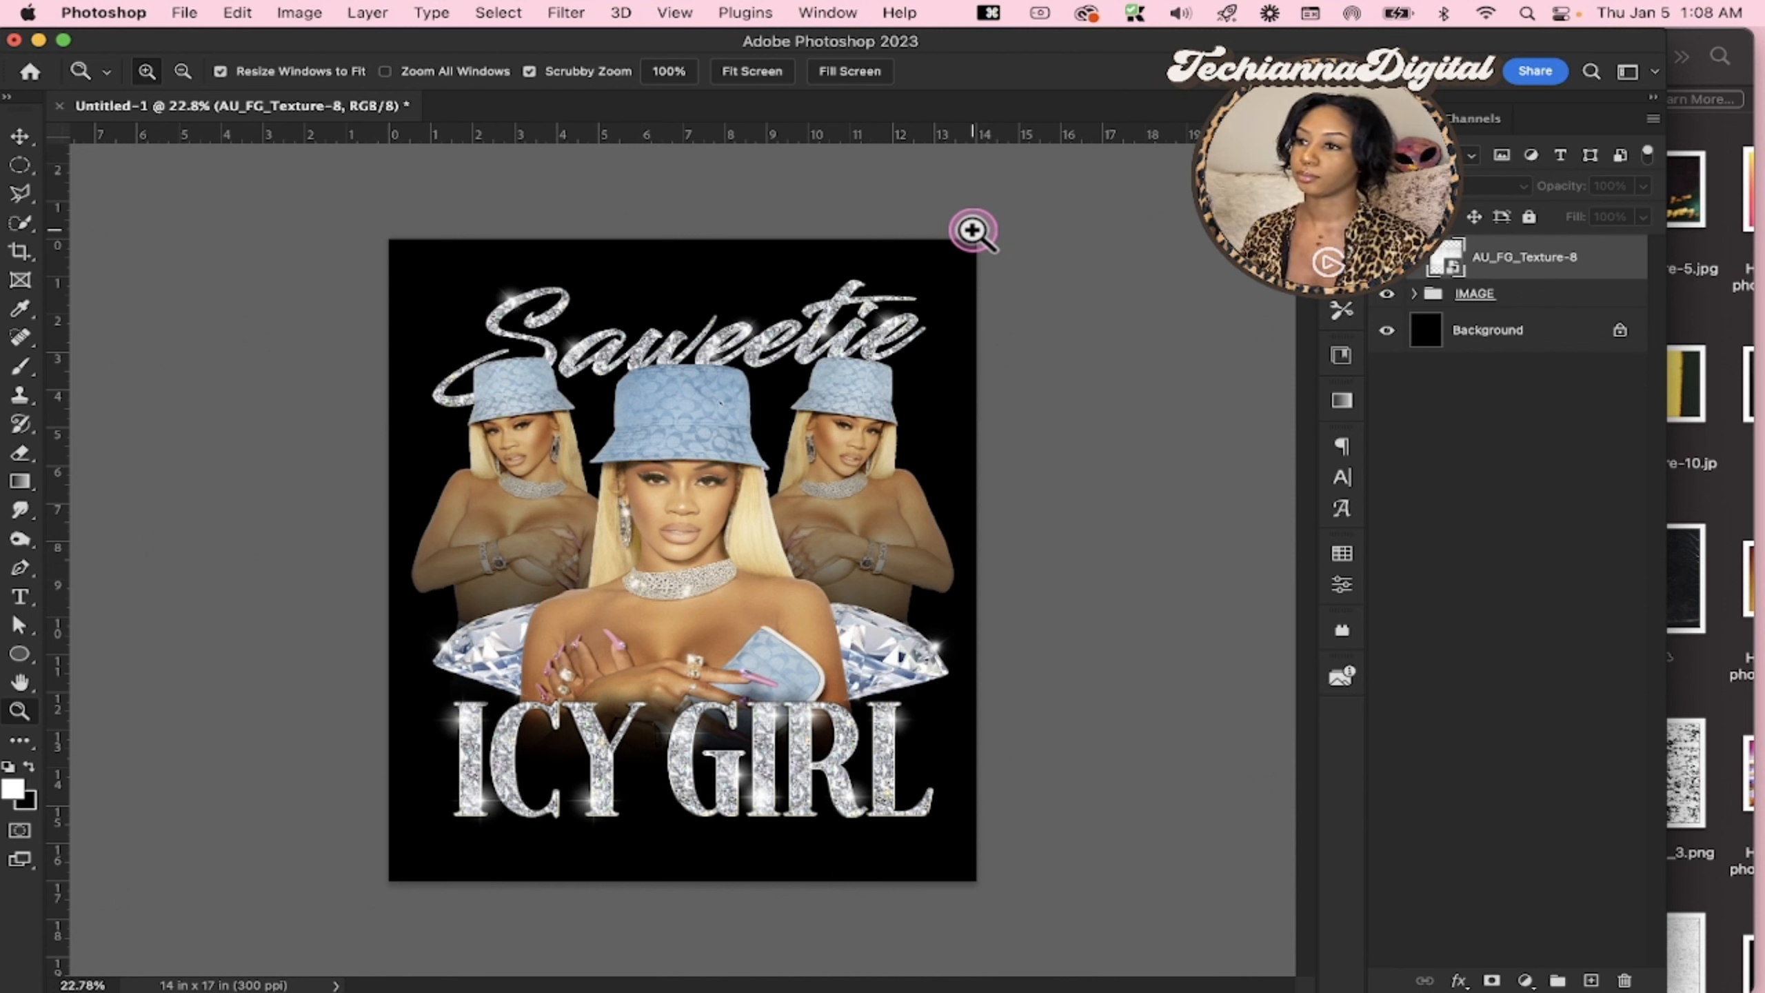
{"action": "left_click", "coordinate": [1398, 332]}
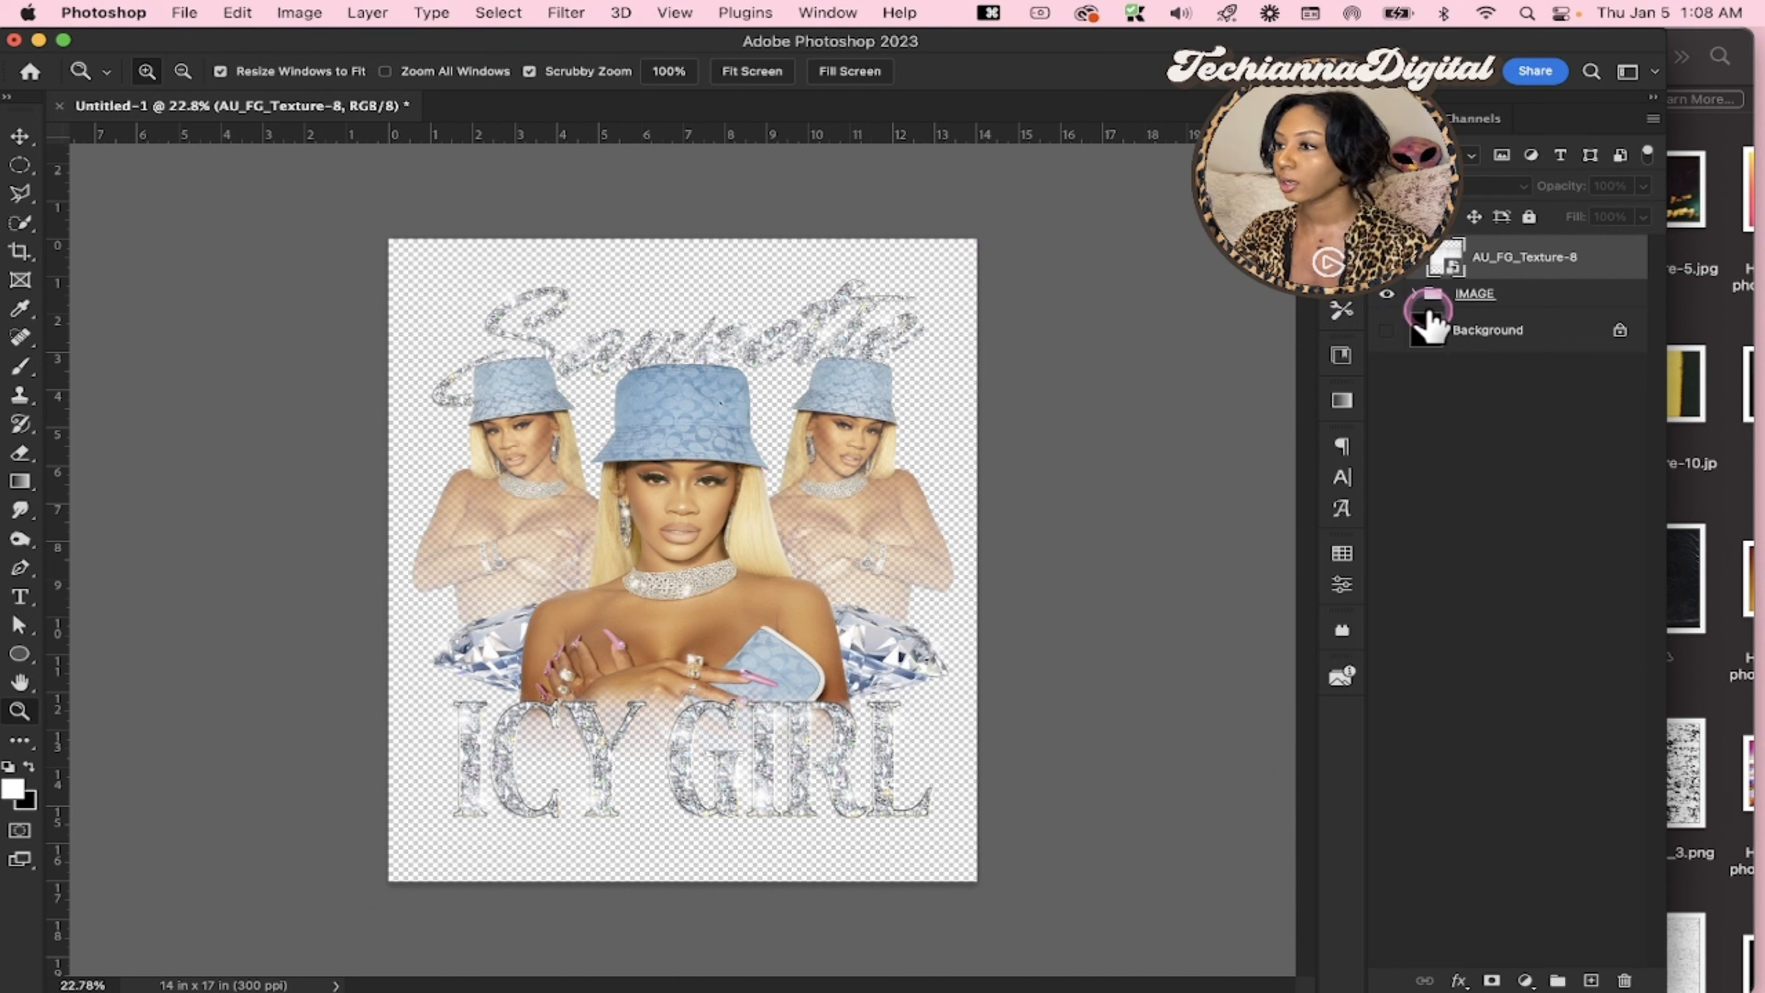
{"action": "left_click", "coordinate": [1387, 331]}
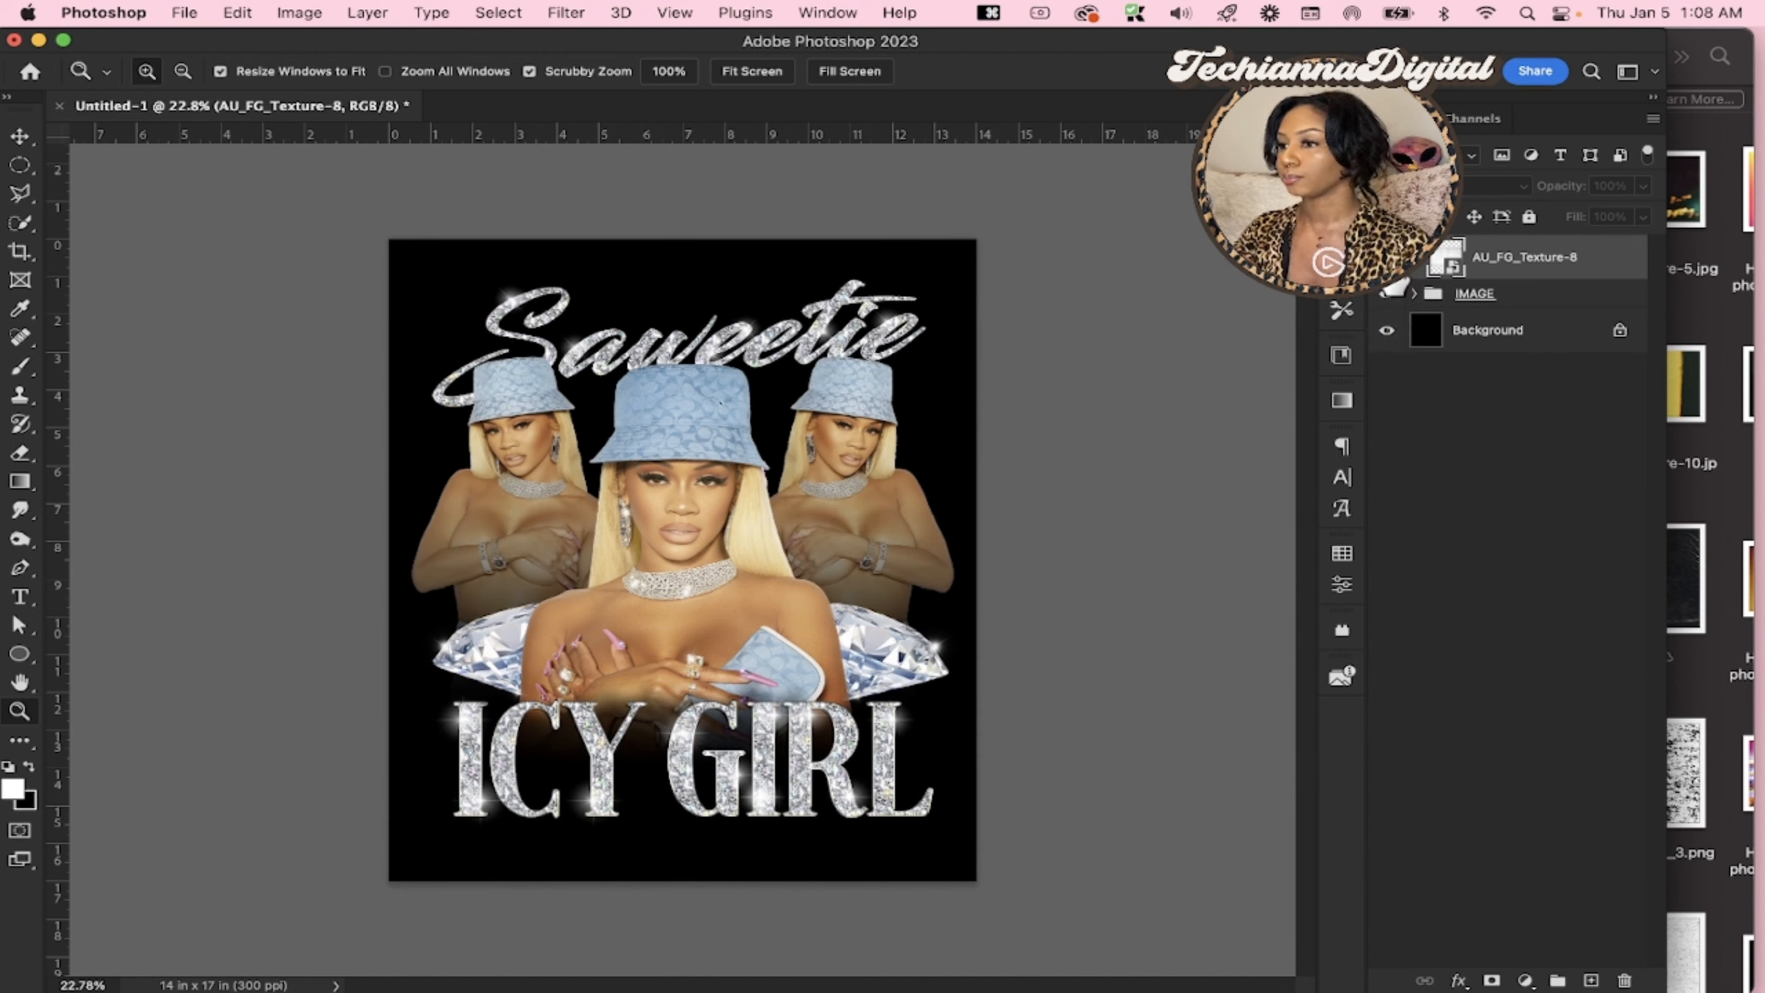
{"action": "left_click", "coordinate": [1388, 275]}
{"action": "left_click", "coordinate": [1387, 294]}
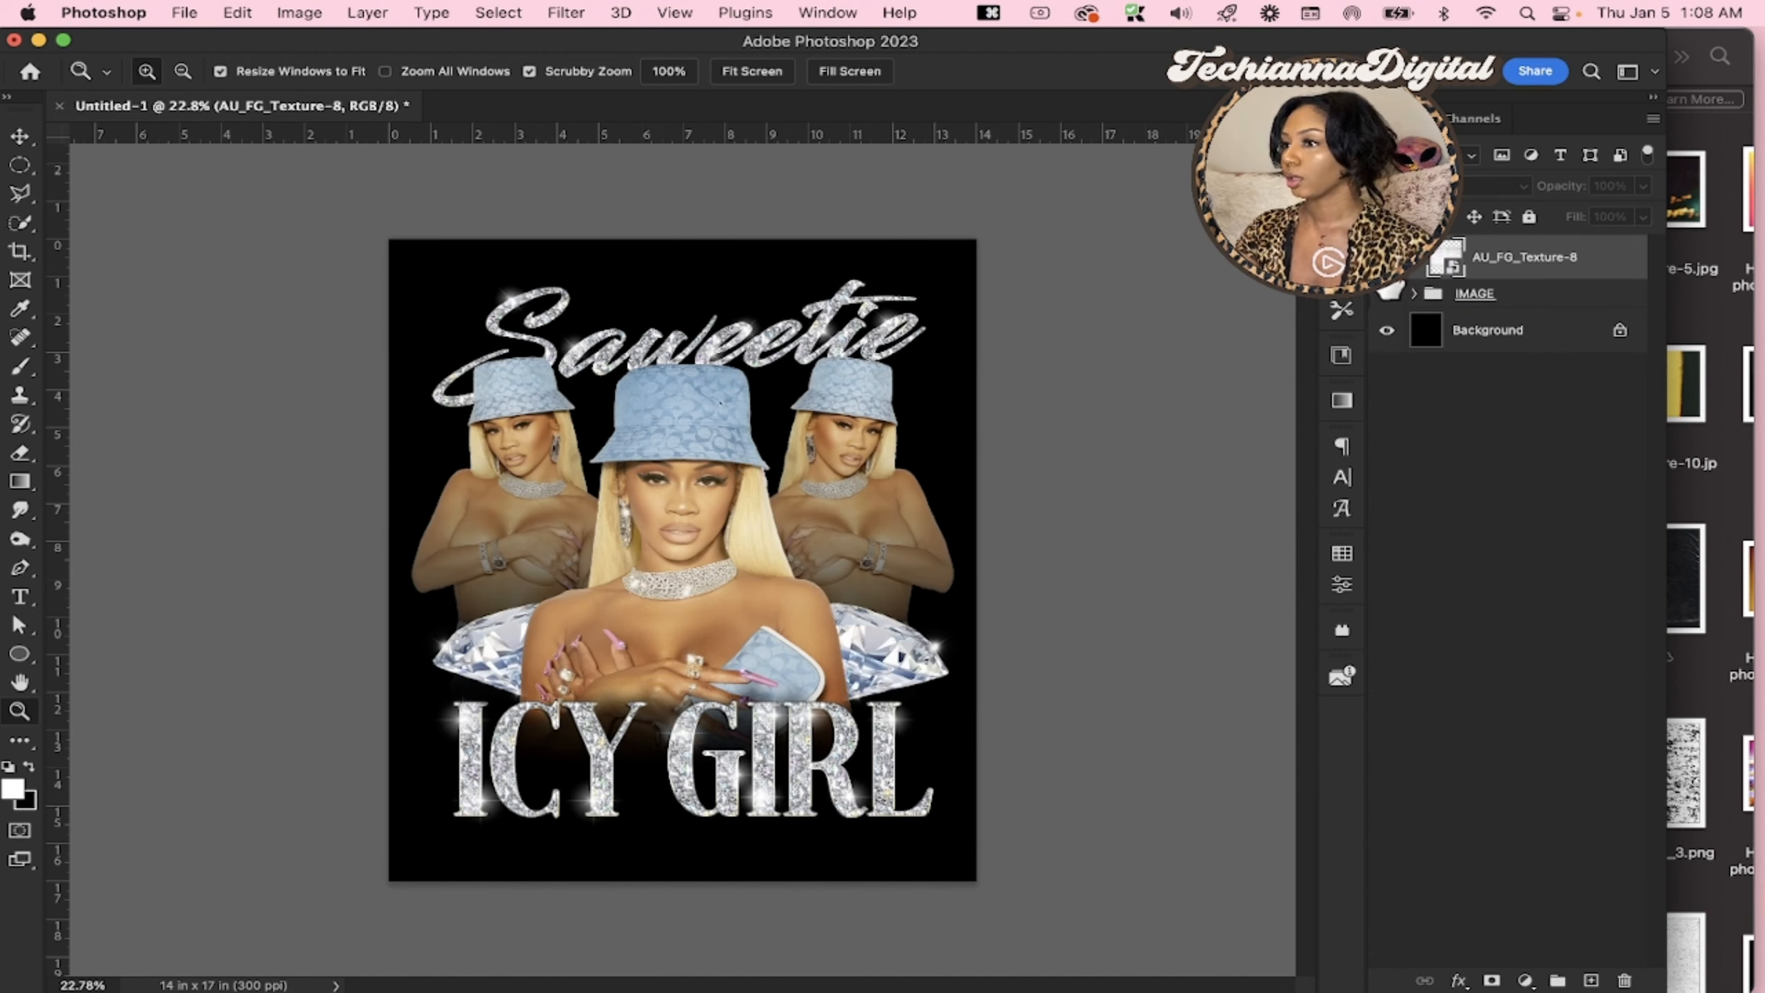
{"action": "left_click", "coordinate": [1547, 278], "text": "alt"}
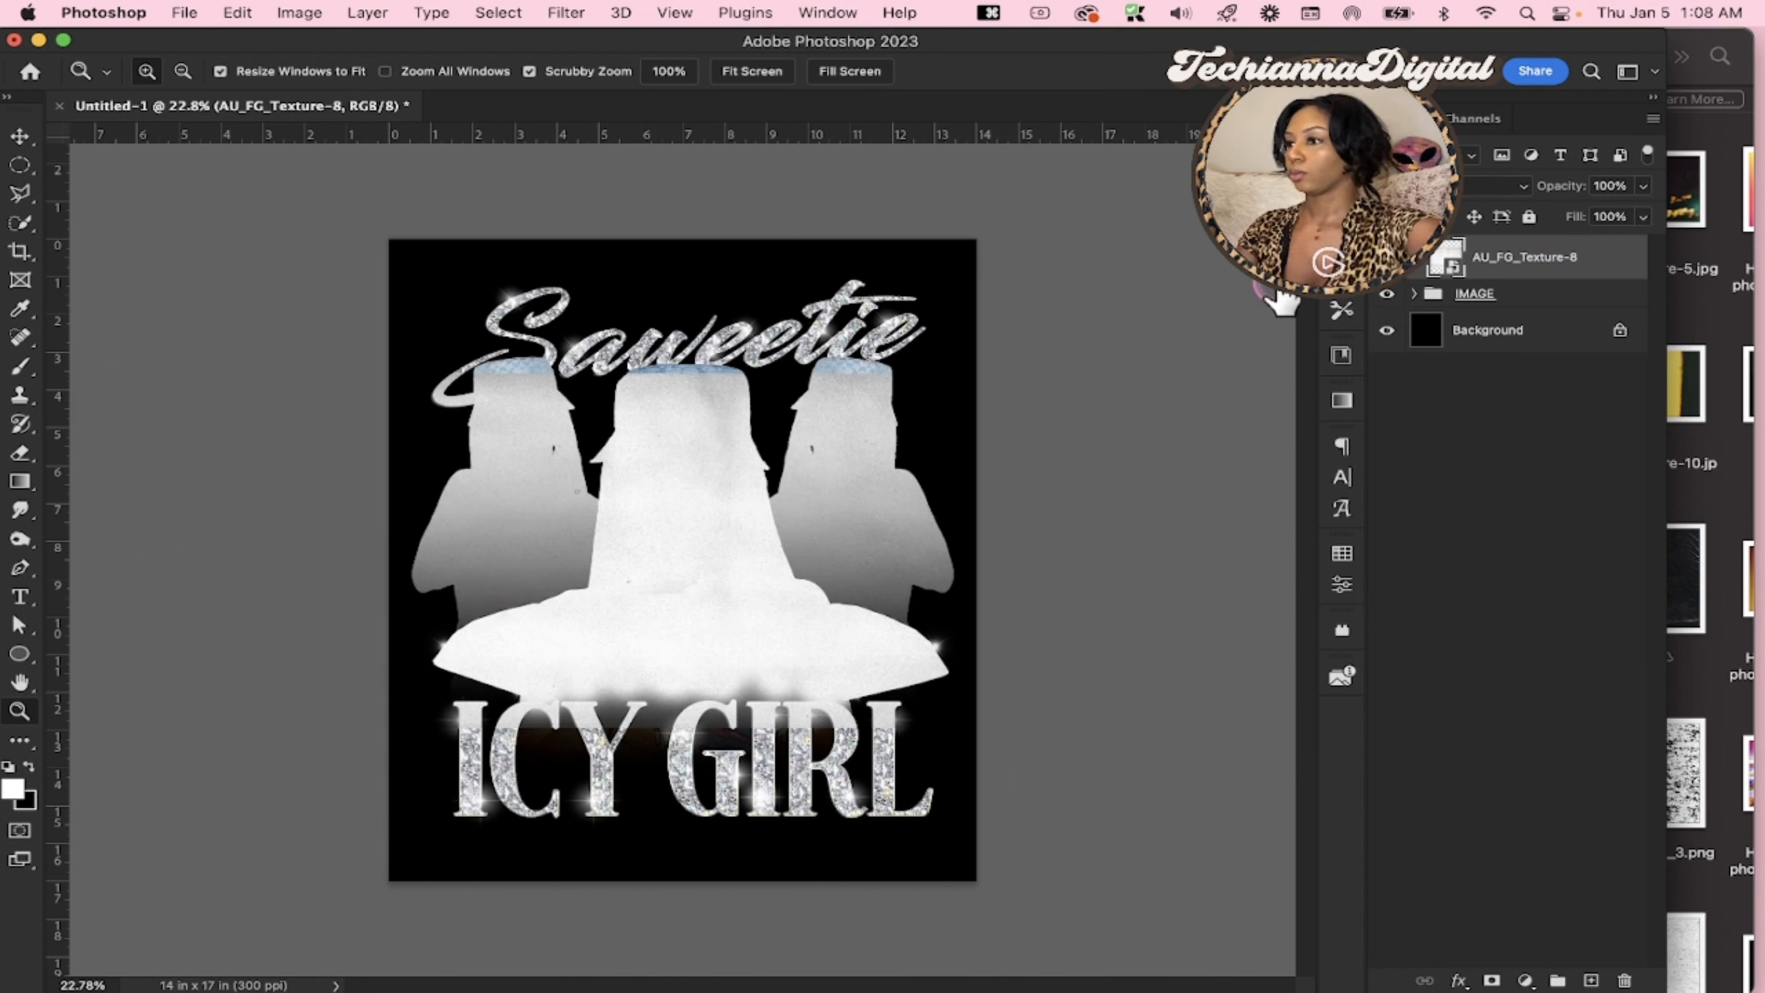
Release the AU_FG_Texture-8 layer's clipping mask from the IMAGE group
{"action": "key", "text": "v"}
{"action": "right_click", "coordinate": [1548, 254]}
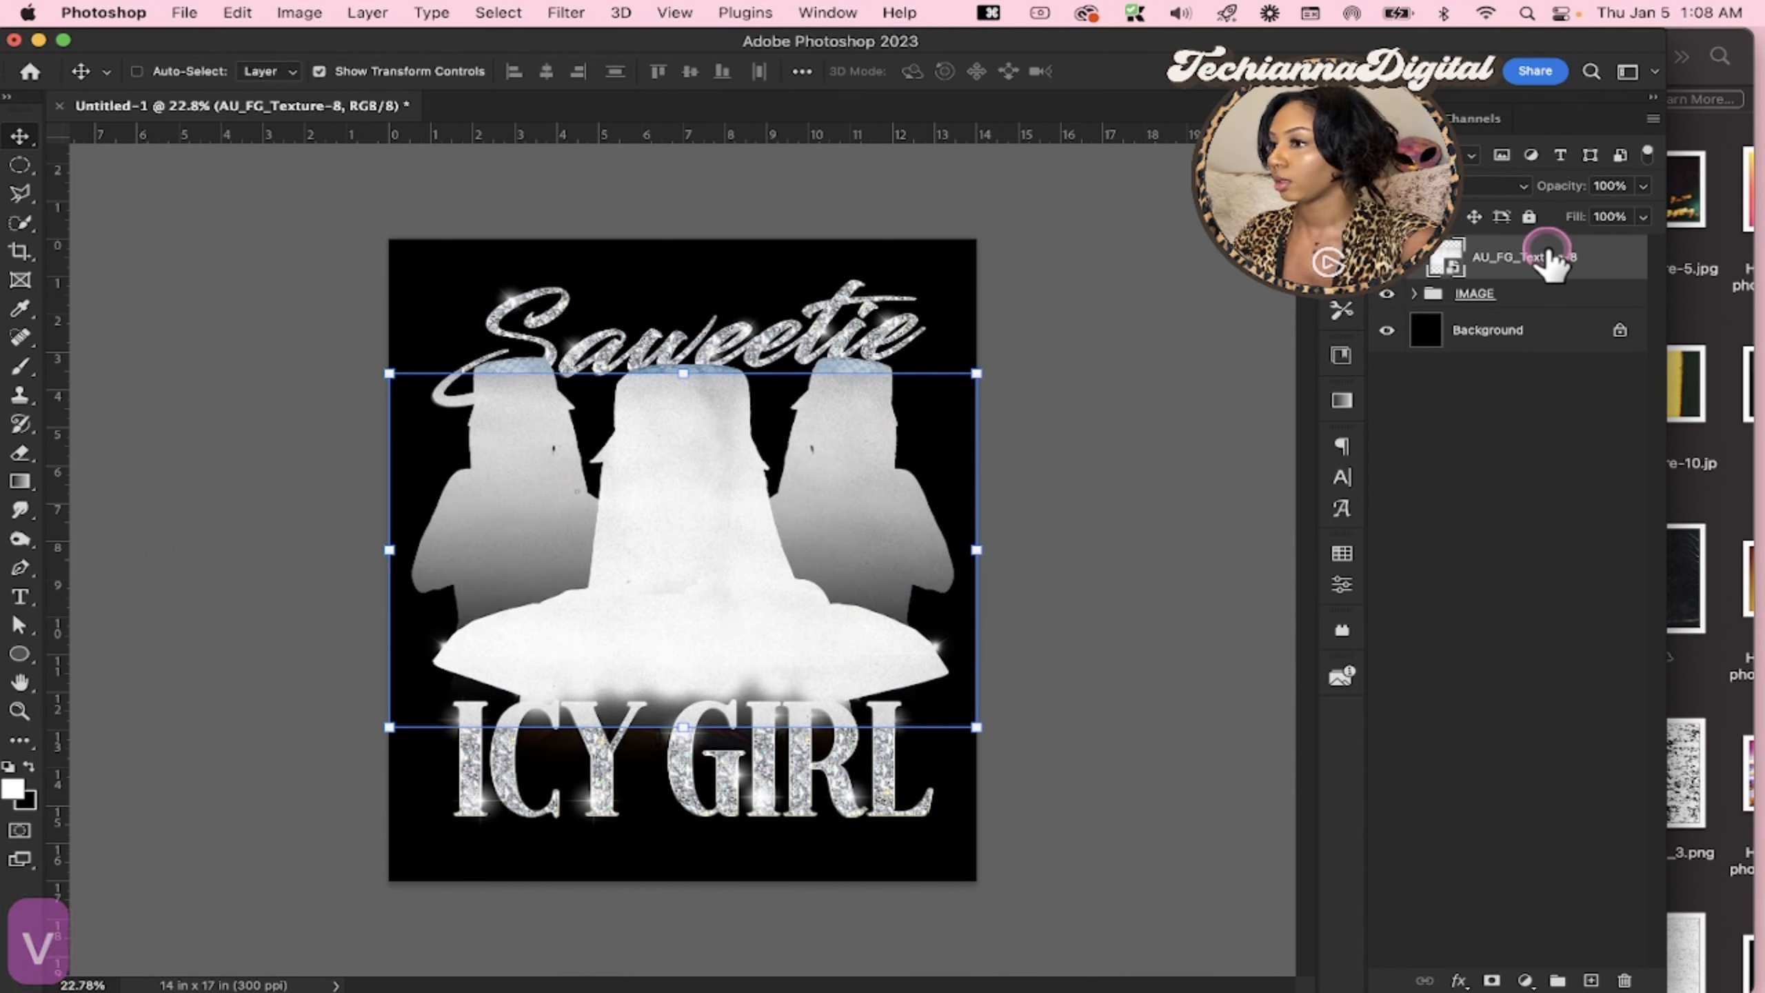
{"action": "left_click", "coordinate": [1339, 882]}
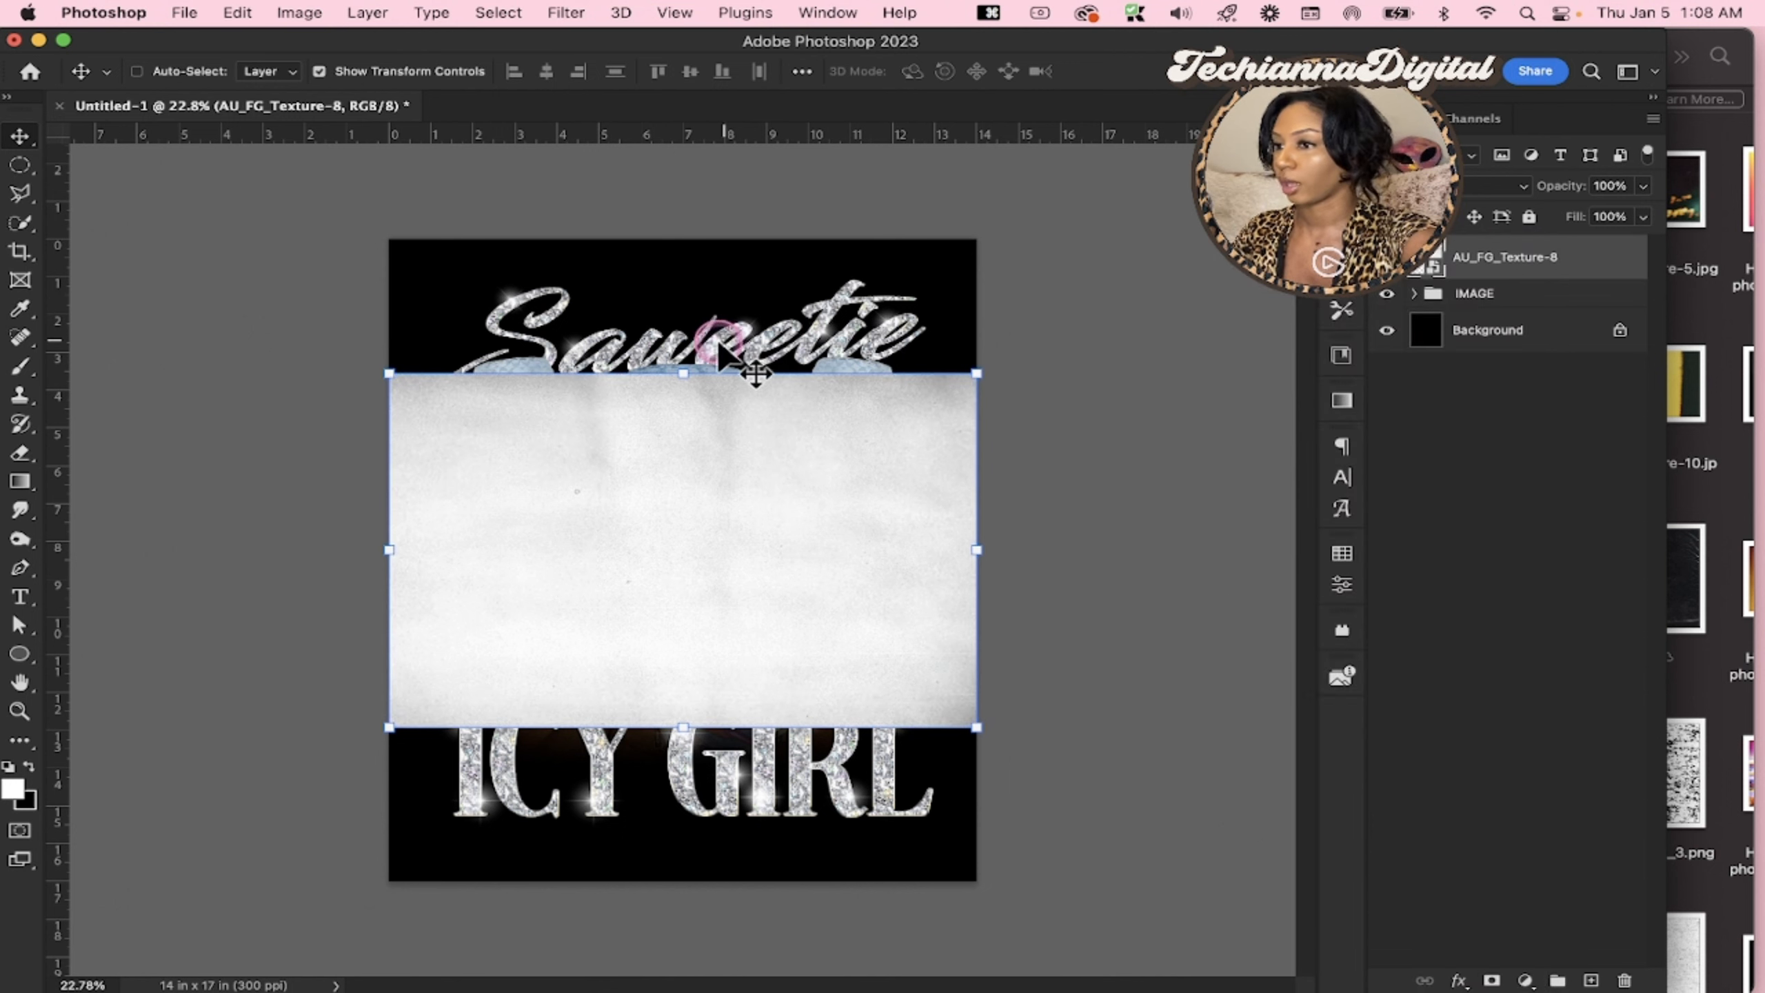
Rotate the AU_FG_Texture-8 layer a quarter turn counterclockwise and stretch it to about 16.3 x 14.6 in over the canvas
{"action": "left_click_drag", "start_coordinate": [684, 342], "coordinate": [536, 552]}
{"action": "key", "text": "super+t"}
{"action": "left_click_drag", "start_coordinate": [732, 563], "coordinate": [612, 504]}
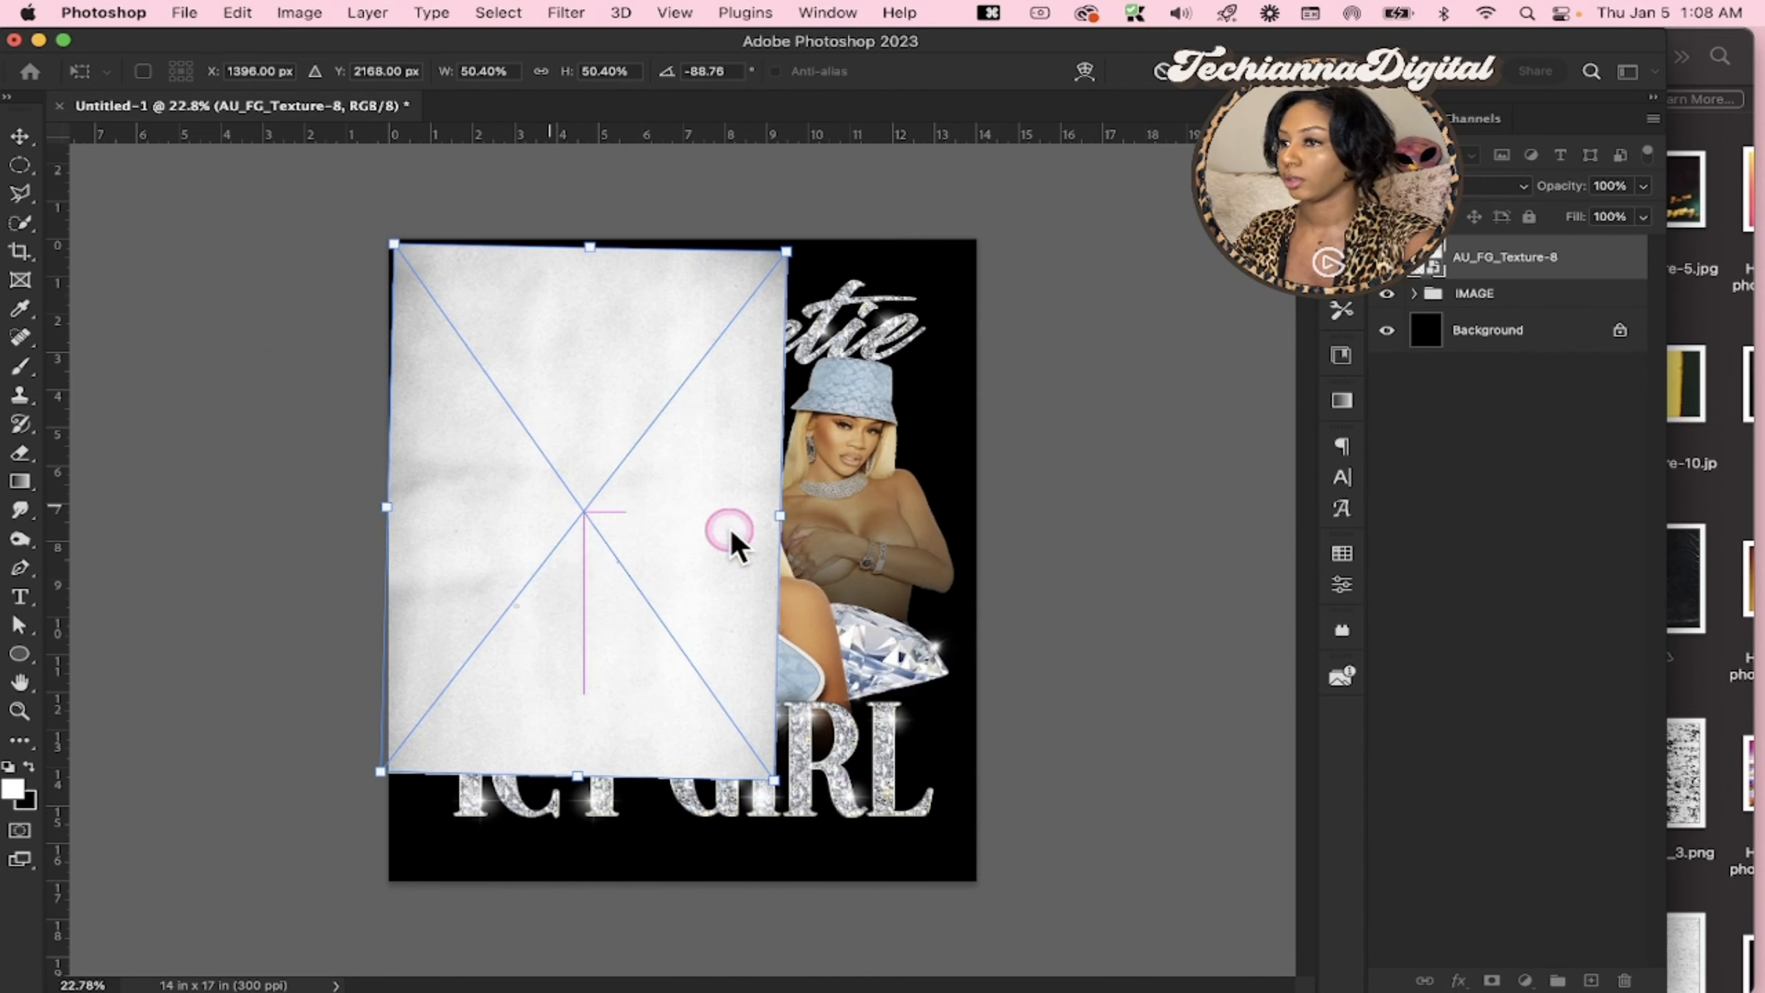
{"action": "left_click_drag", "start_coordinate": [773, 779], "coordinate": [998, 877]}
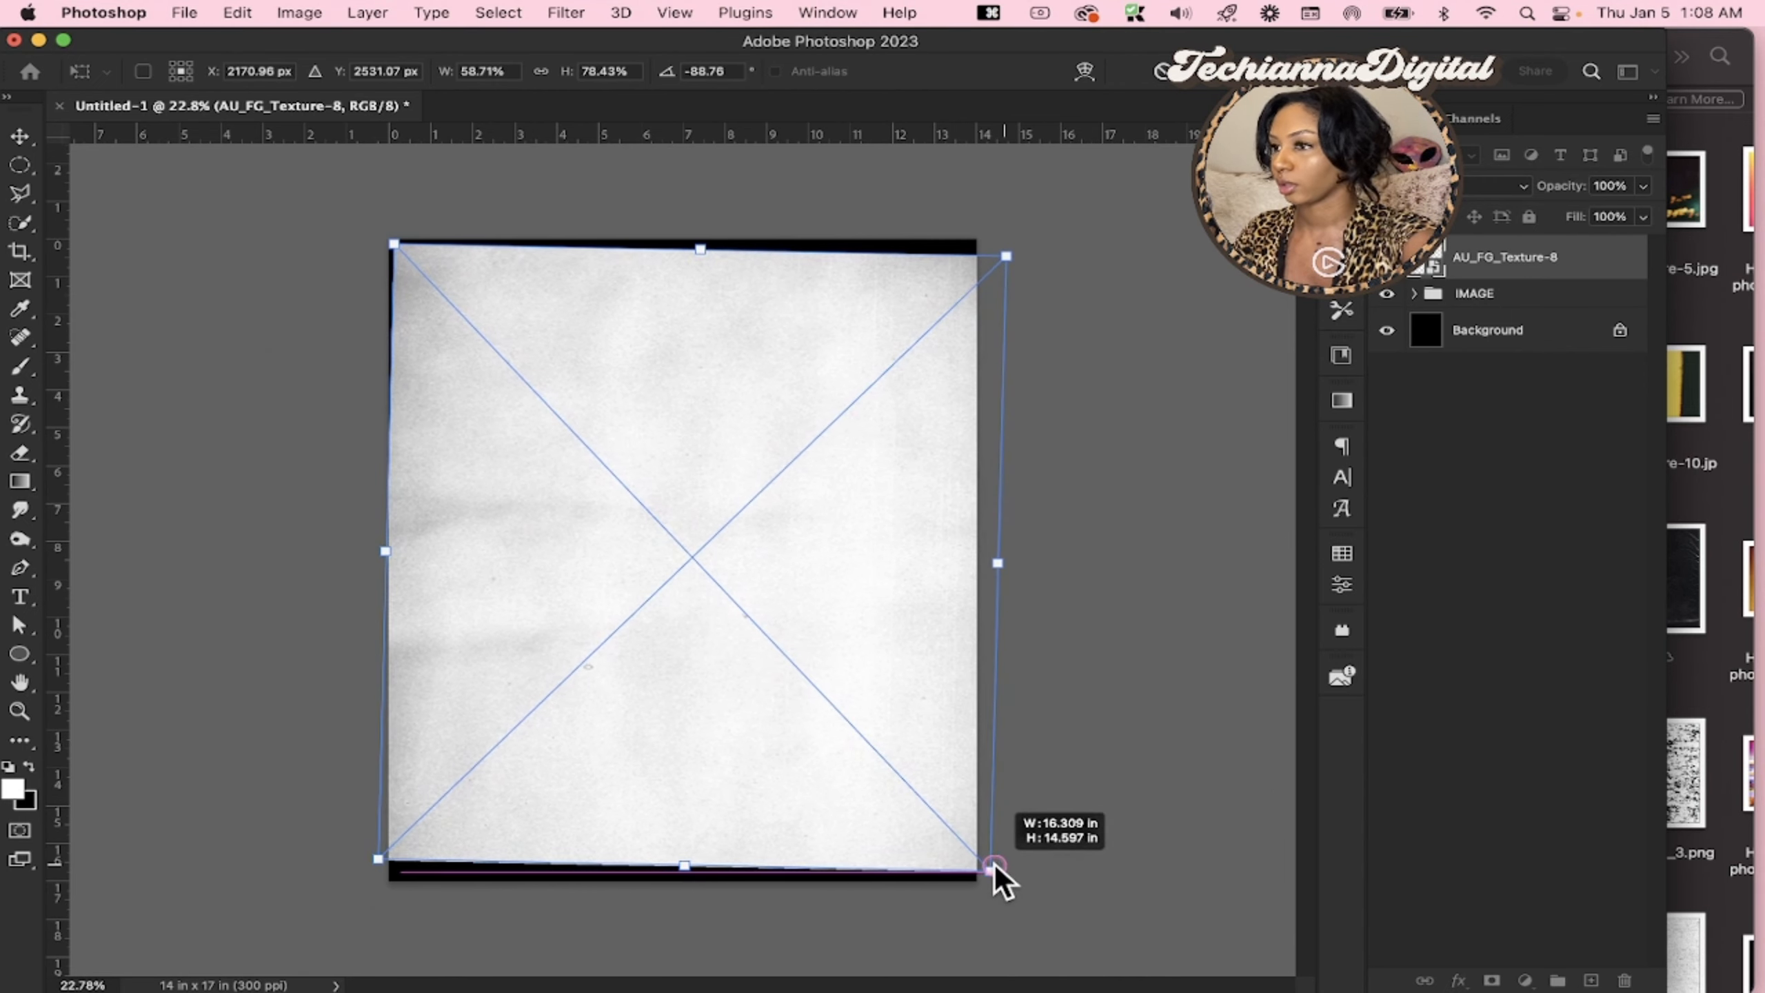
{"action": "mouse_move", "coordinate": [1032, 535]}
{"action": "left_mouse_down"}
{"action": "mouse_move", "coordinate": [1036, 552]}
{"action": "mouse_move", "coordinate": [1040, 528]}
{"action": "mouse_move", "coordinate": [1016, 536]}
{"action": "left_mouse_up"}
{"action": "key", "text": "Return"}
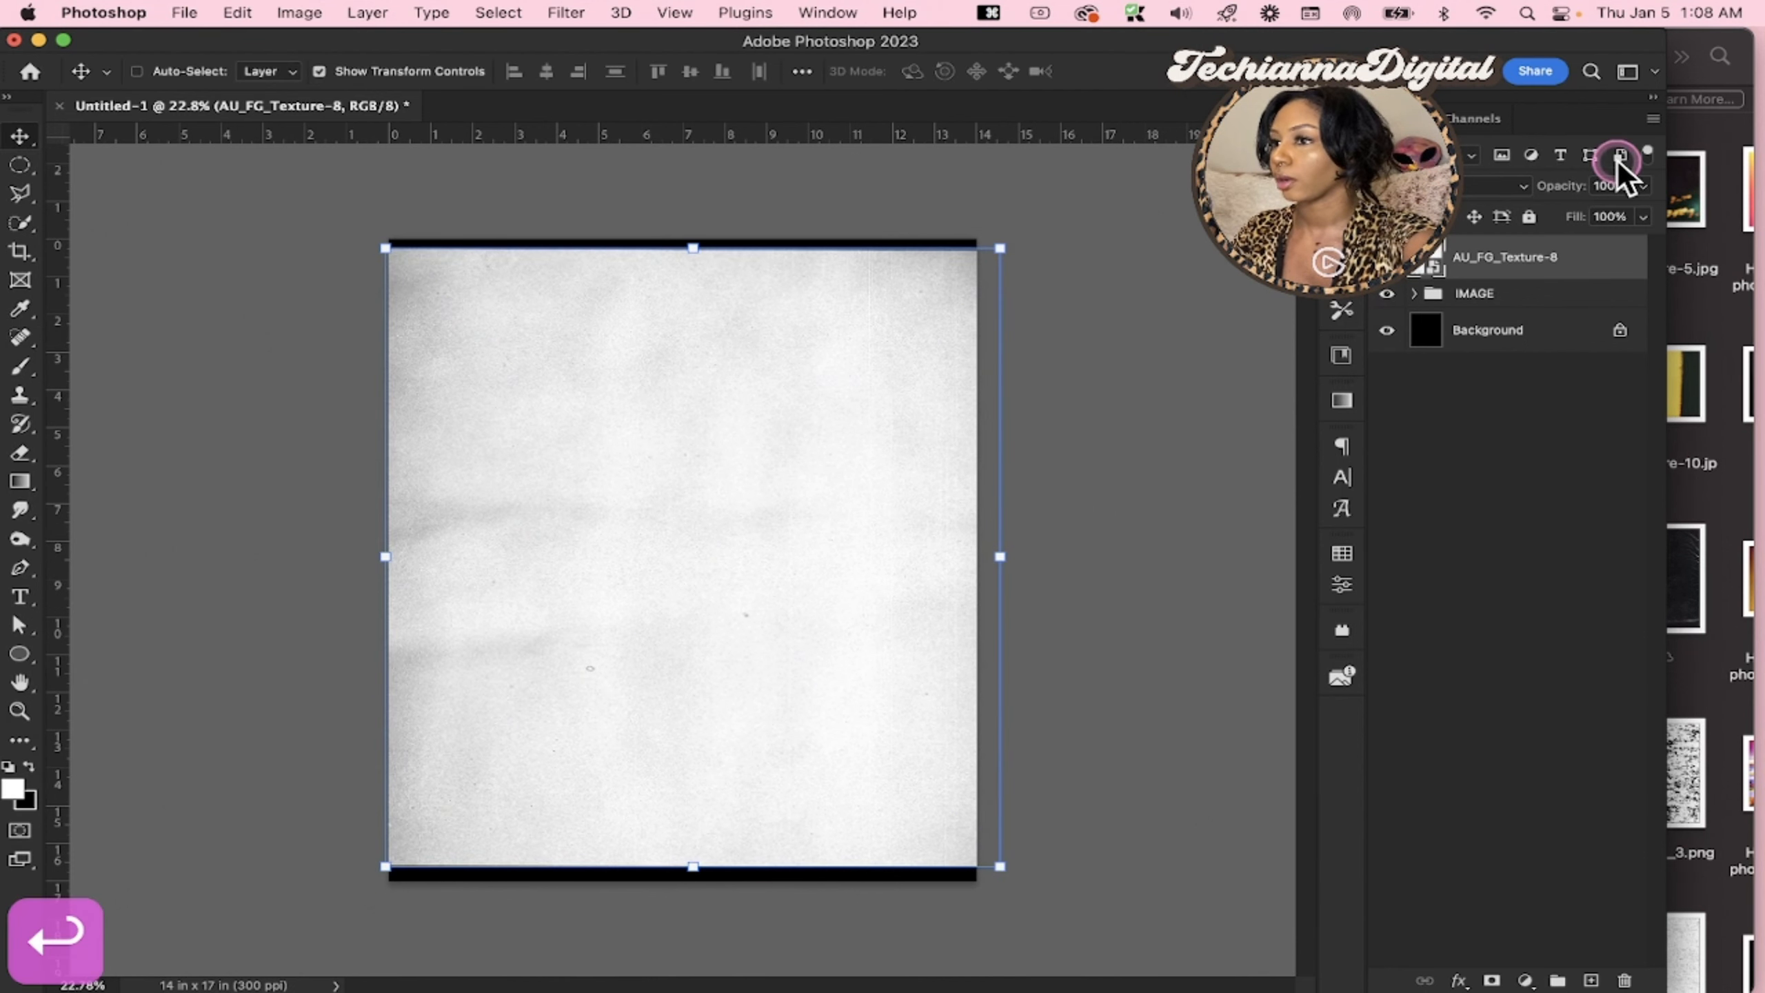
Examine the stretched texture's grain up close and open the blend mode choices for the AU_FG_Texture-8 layer
{"action": "left_click", "coordinate": [1484, 186]}
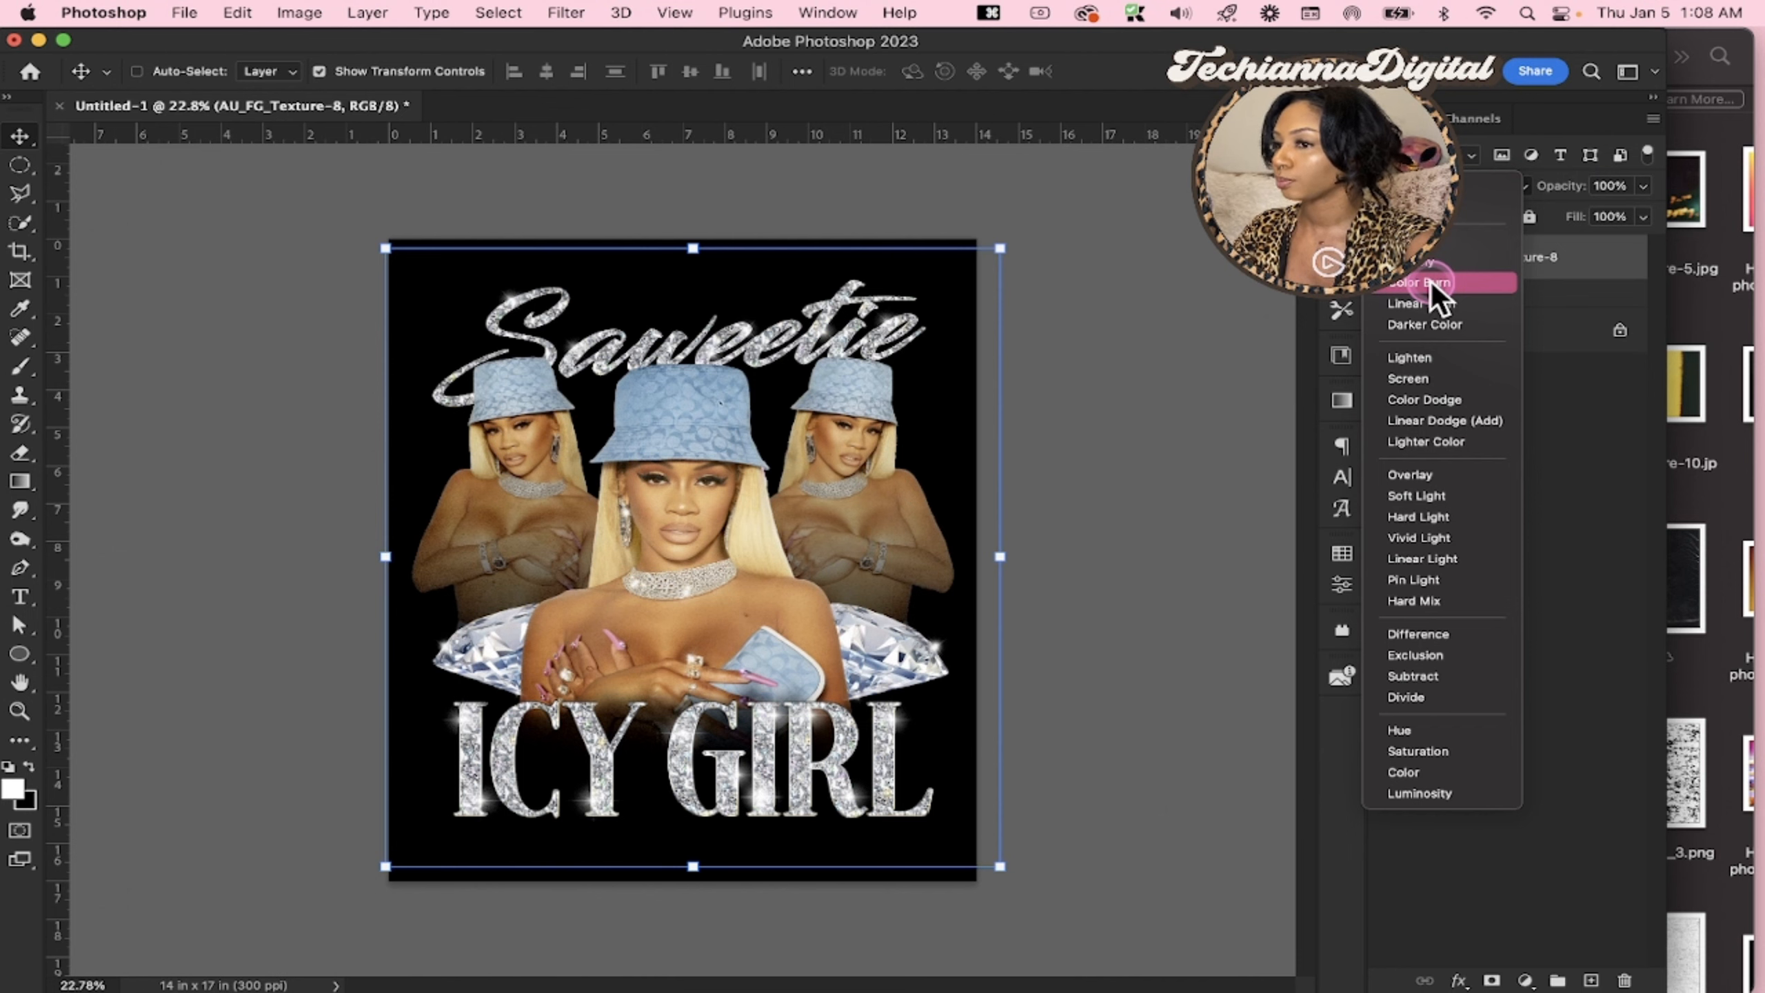
{"action": "left_click", "coordinate": [1563, 132]}
{"action": "key", "text": "z"}
{"action": "left_click", "coordinate": [839, 422]}
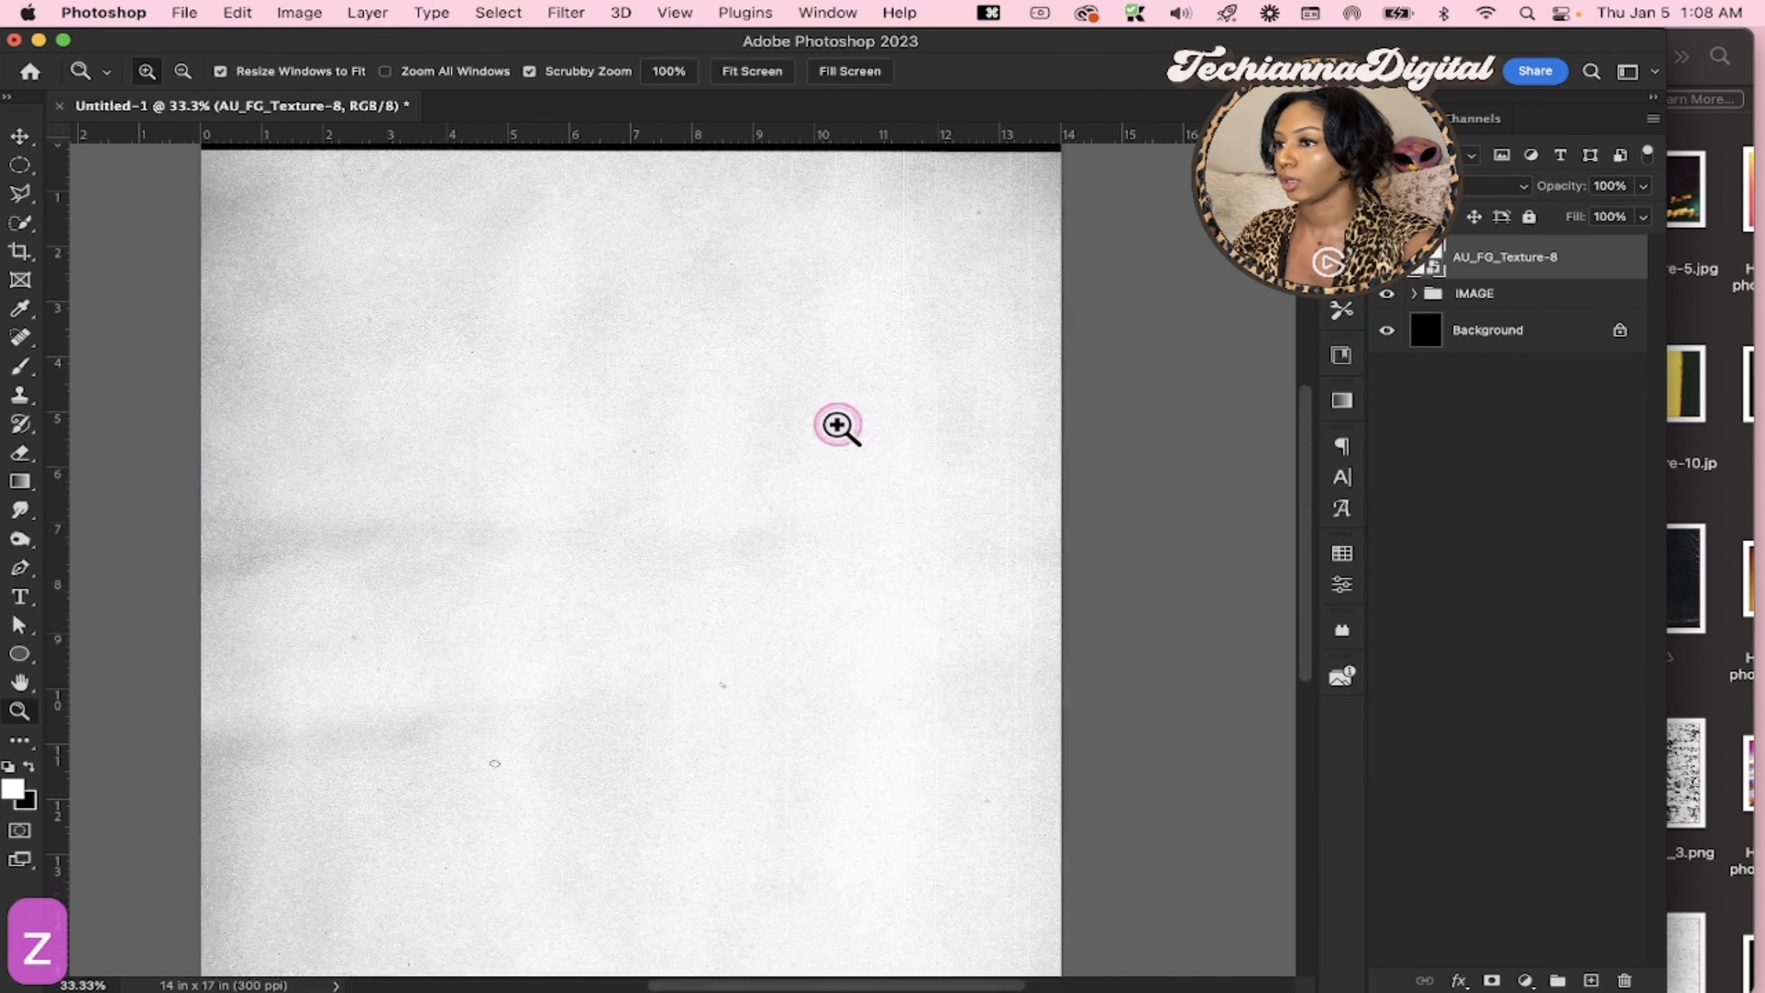
{"action": "left_click", "coordinate": [837, 425]}
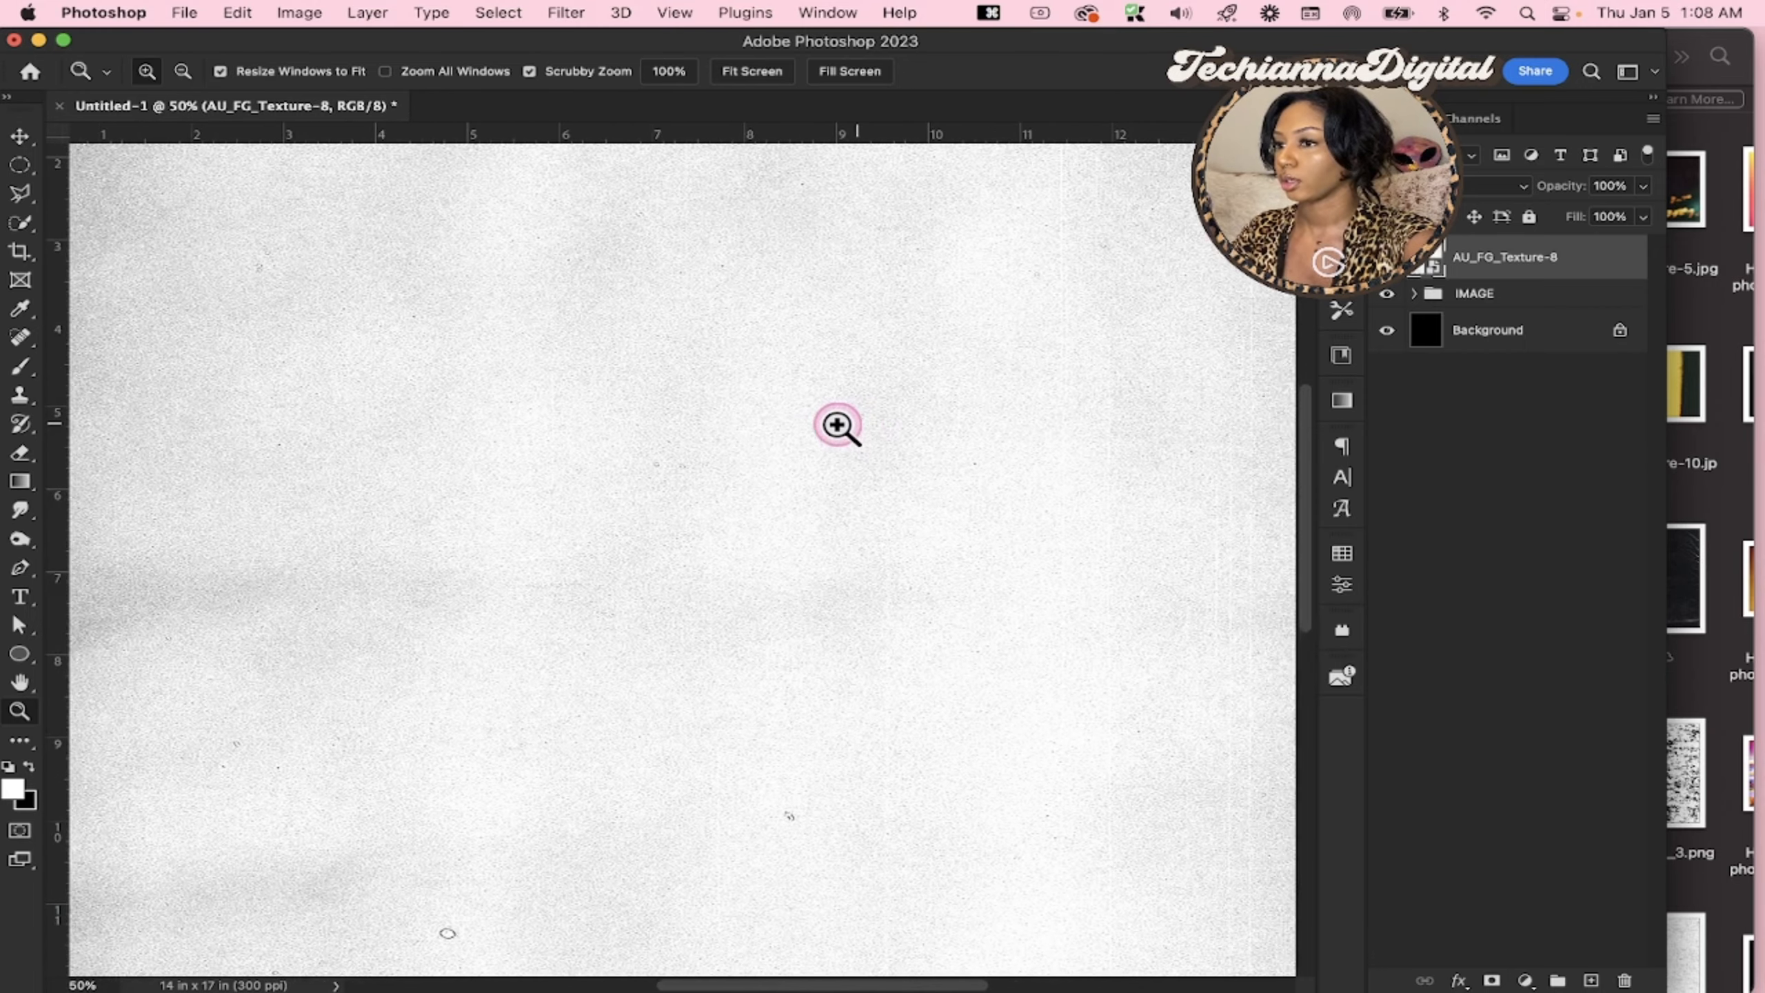
{"action": "left_click_drag", "start_coordinate": [819, 441], "coordinate": [914, 414]}
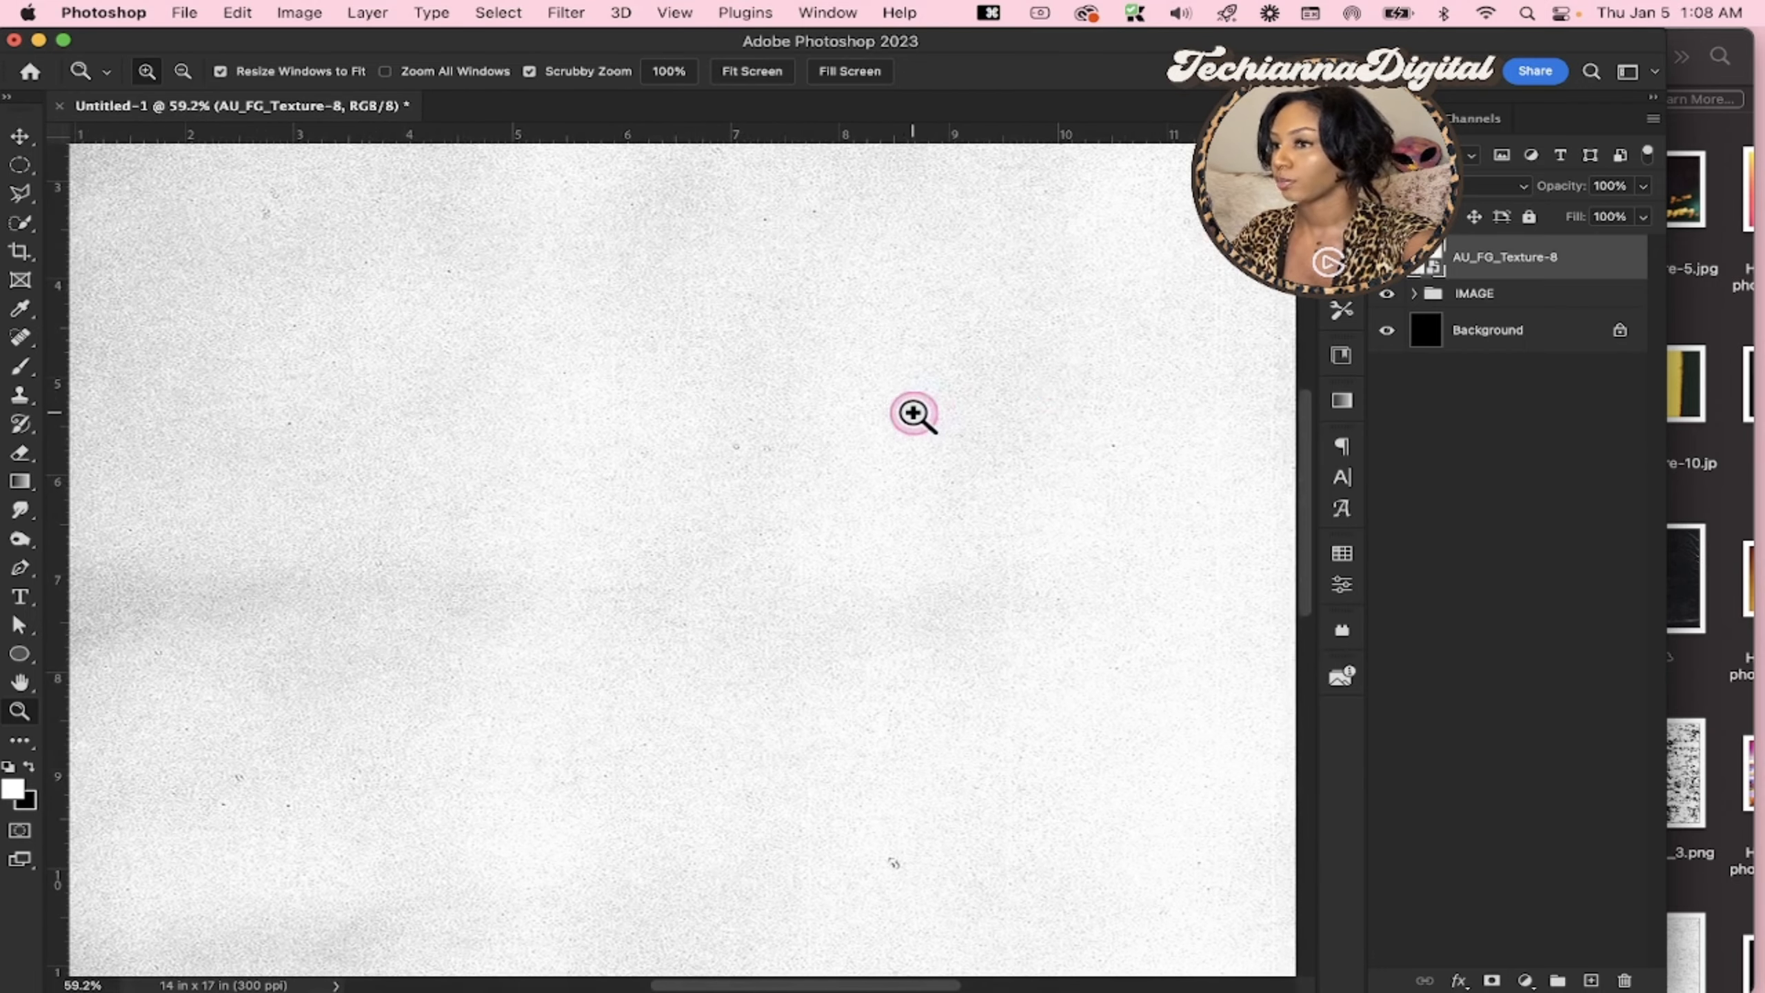
{"action": "left_click", "coordinate": [1494, 185]}
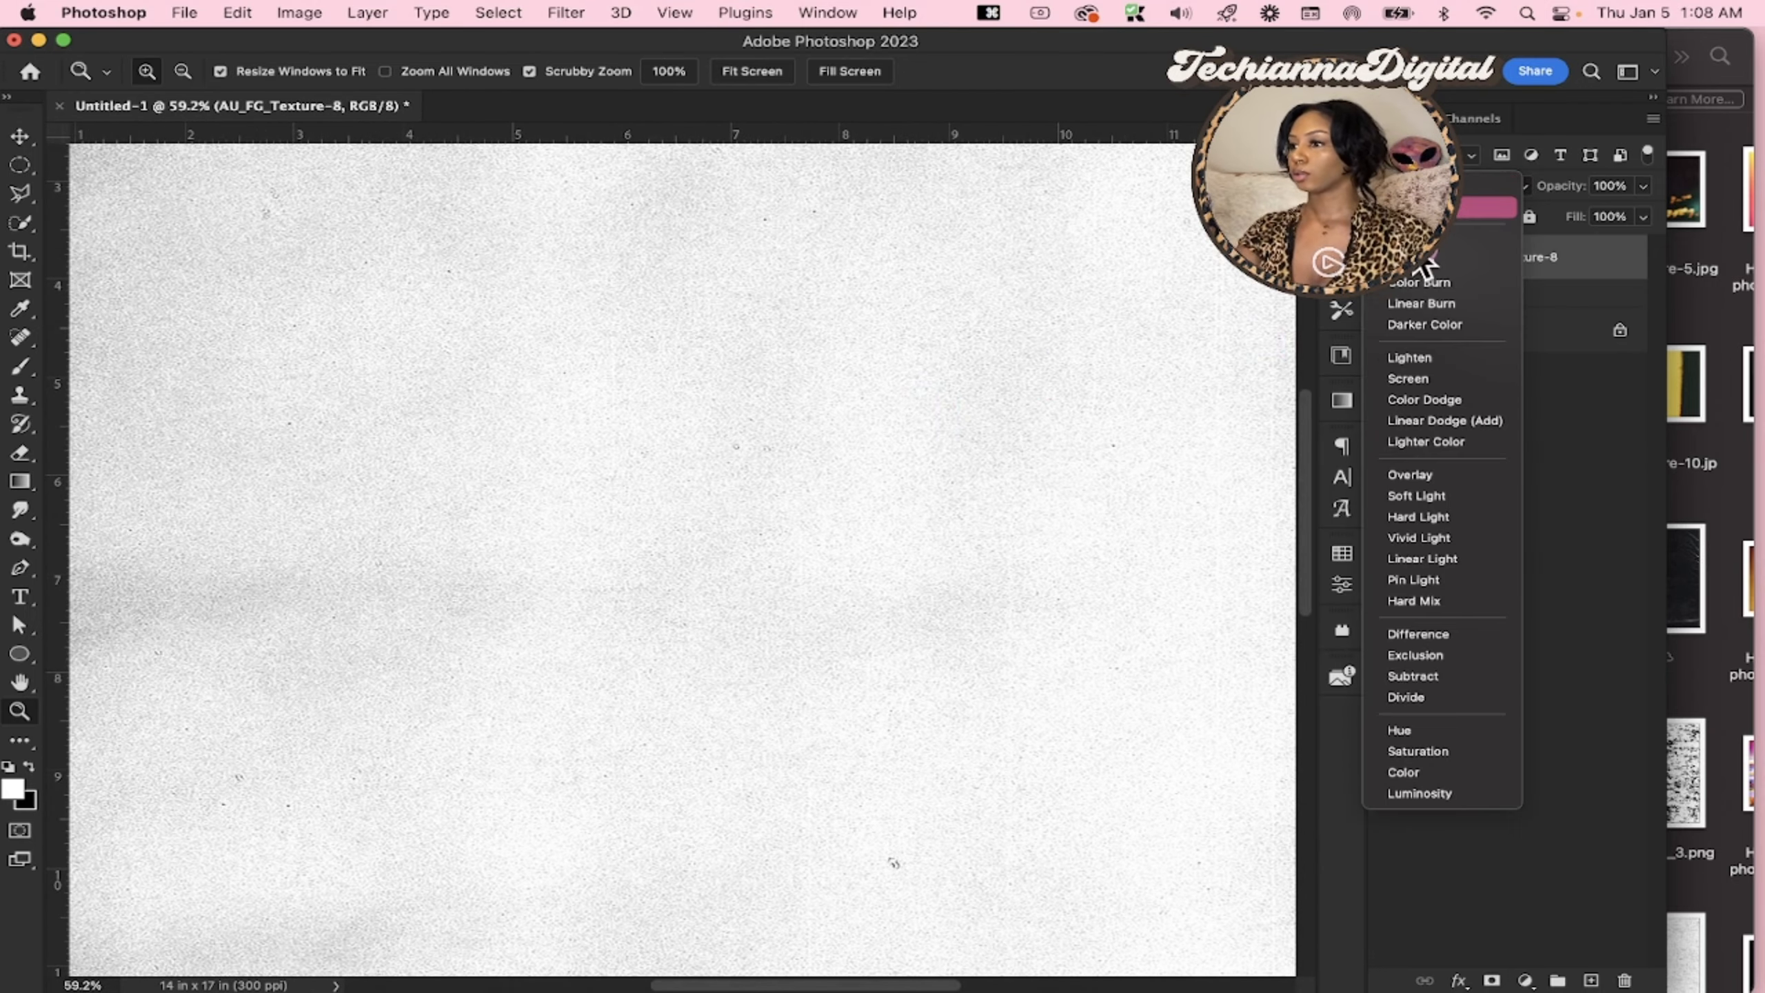
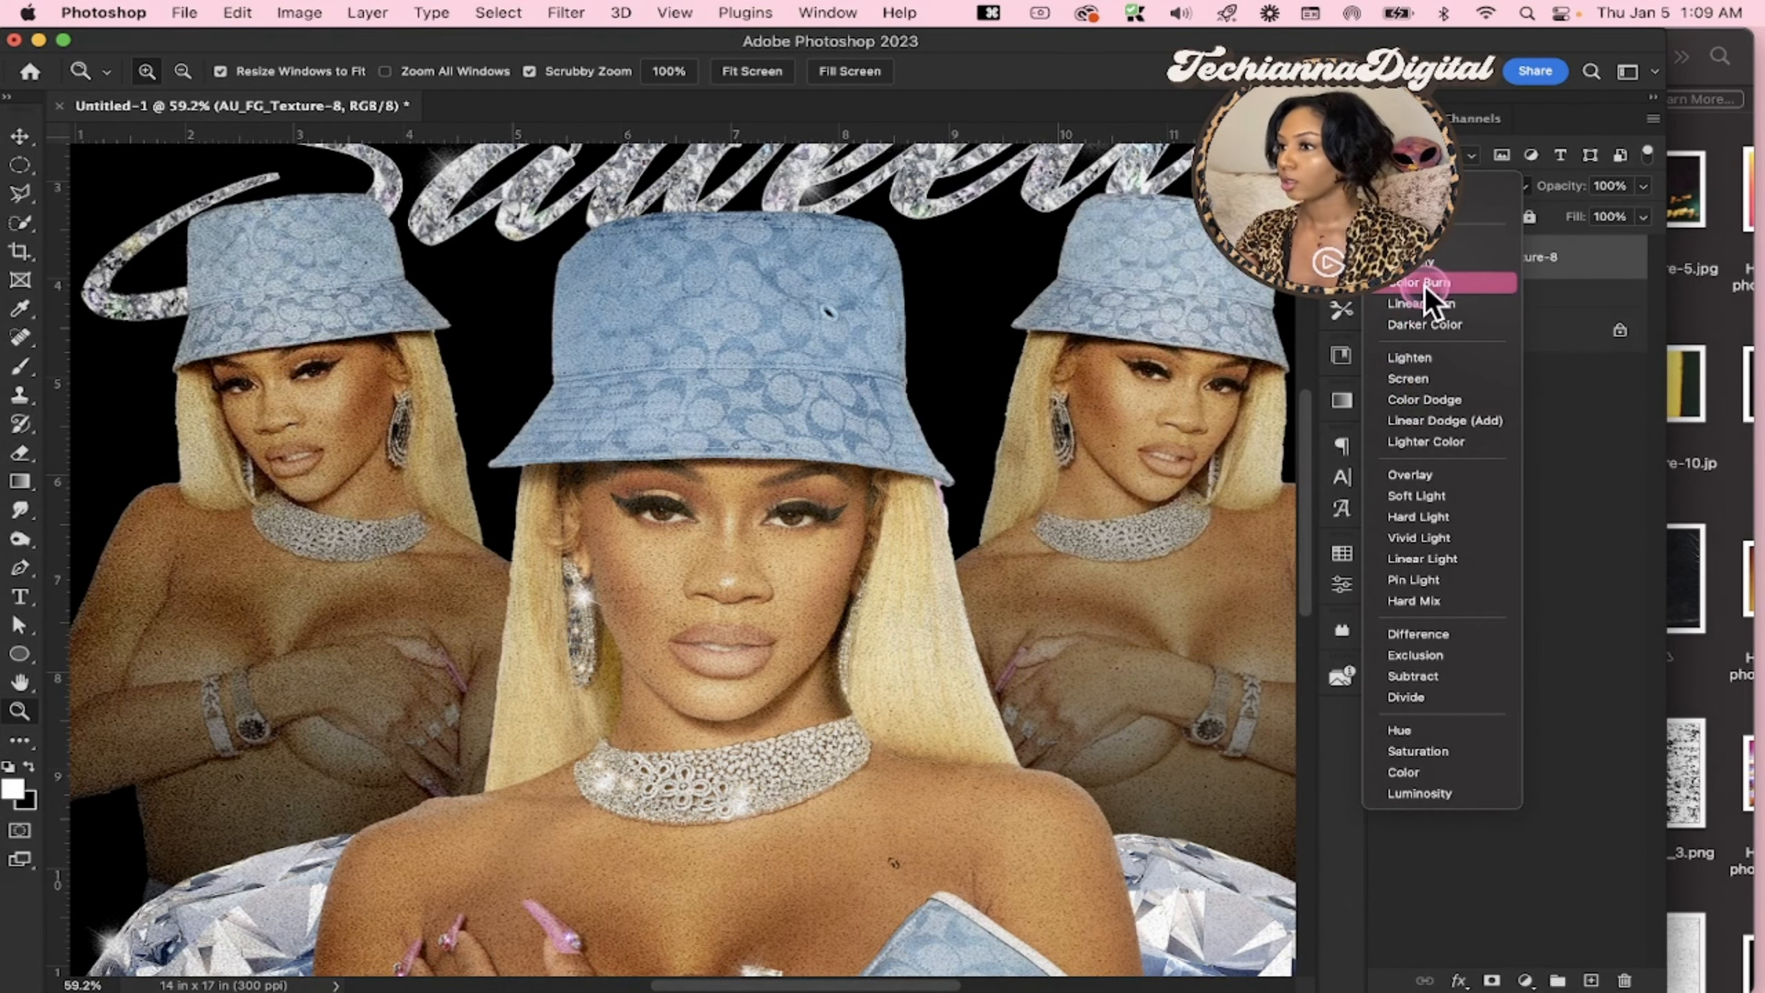
Set the AU_FG_Texture-8 layer's blend mode to Color Burn and compare the design with the texture hidden and shown
{"action": "left_click", "coordinate": [1427, 286]}
{"action": "scroll", "coordinate": [796, 557], "scroll_direction": "down", "scroll_amount": 1}
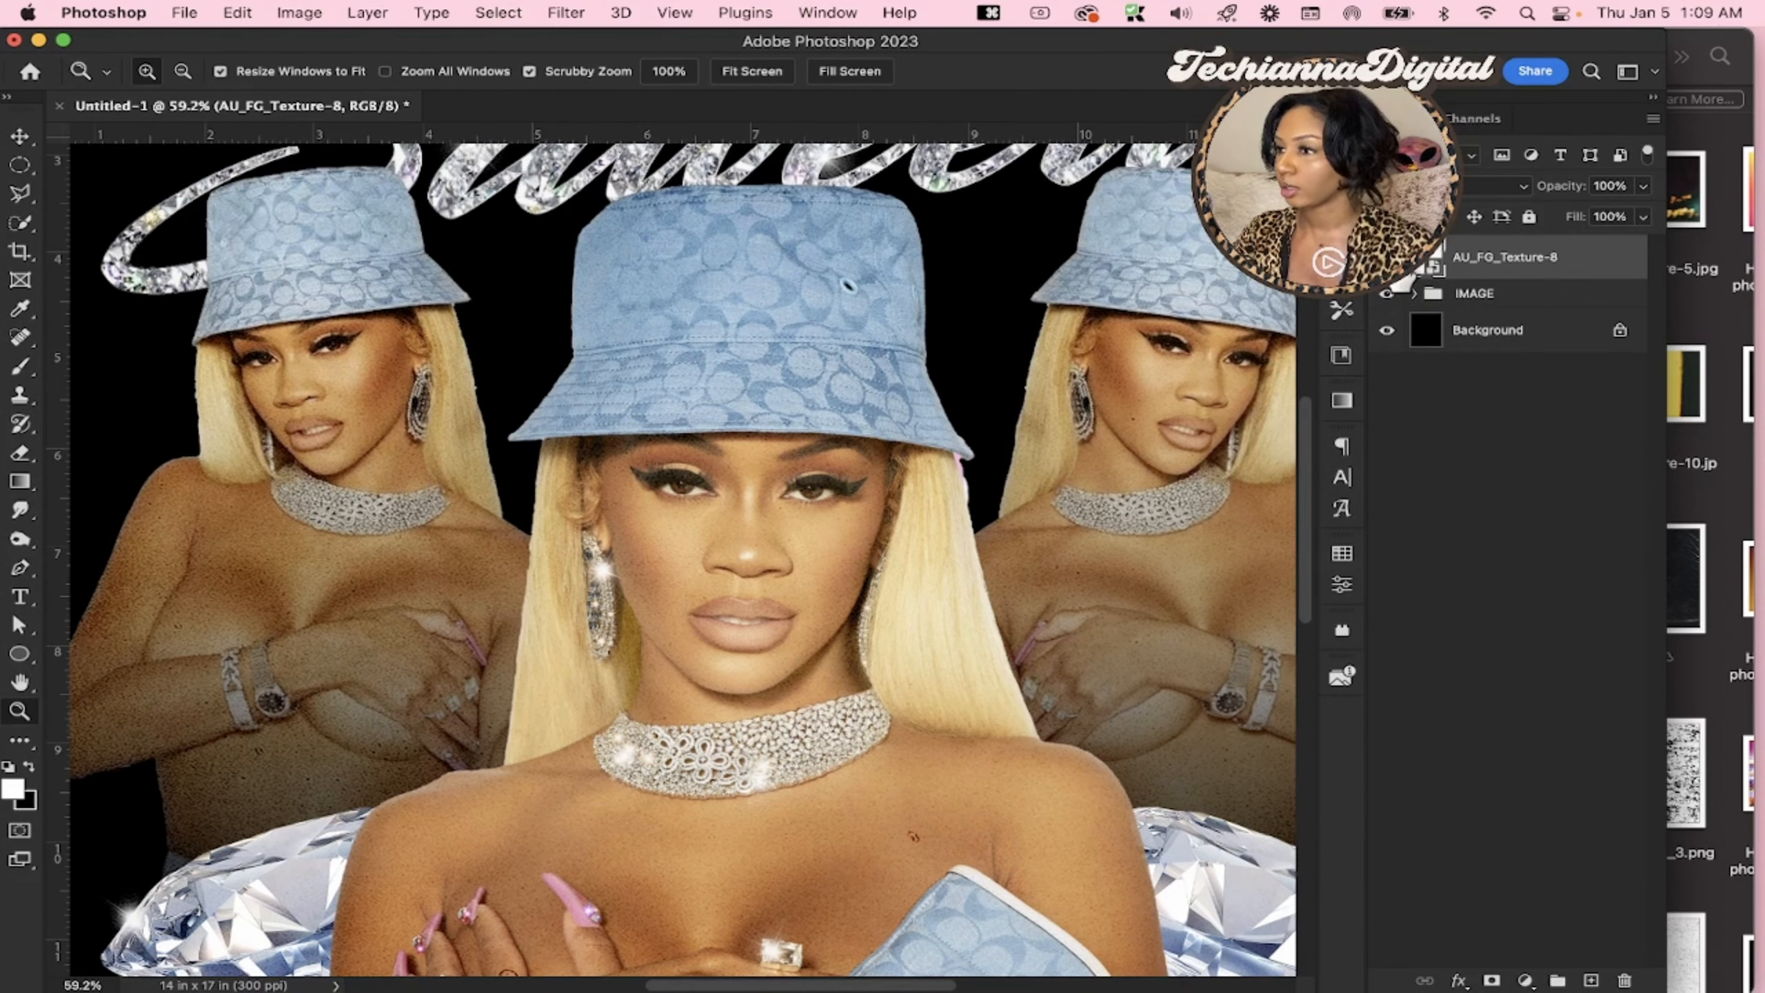
{"action": "scroll", "coordinate": [837, 500], "scroll_direction": "up", "scroll_amount": 2}
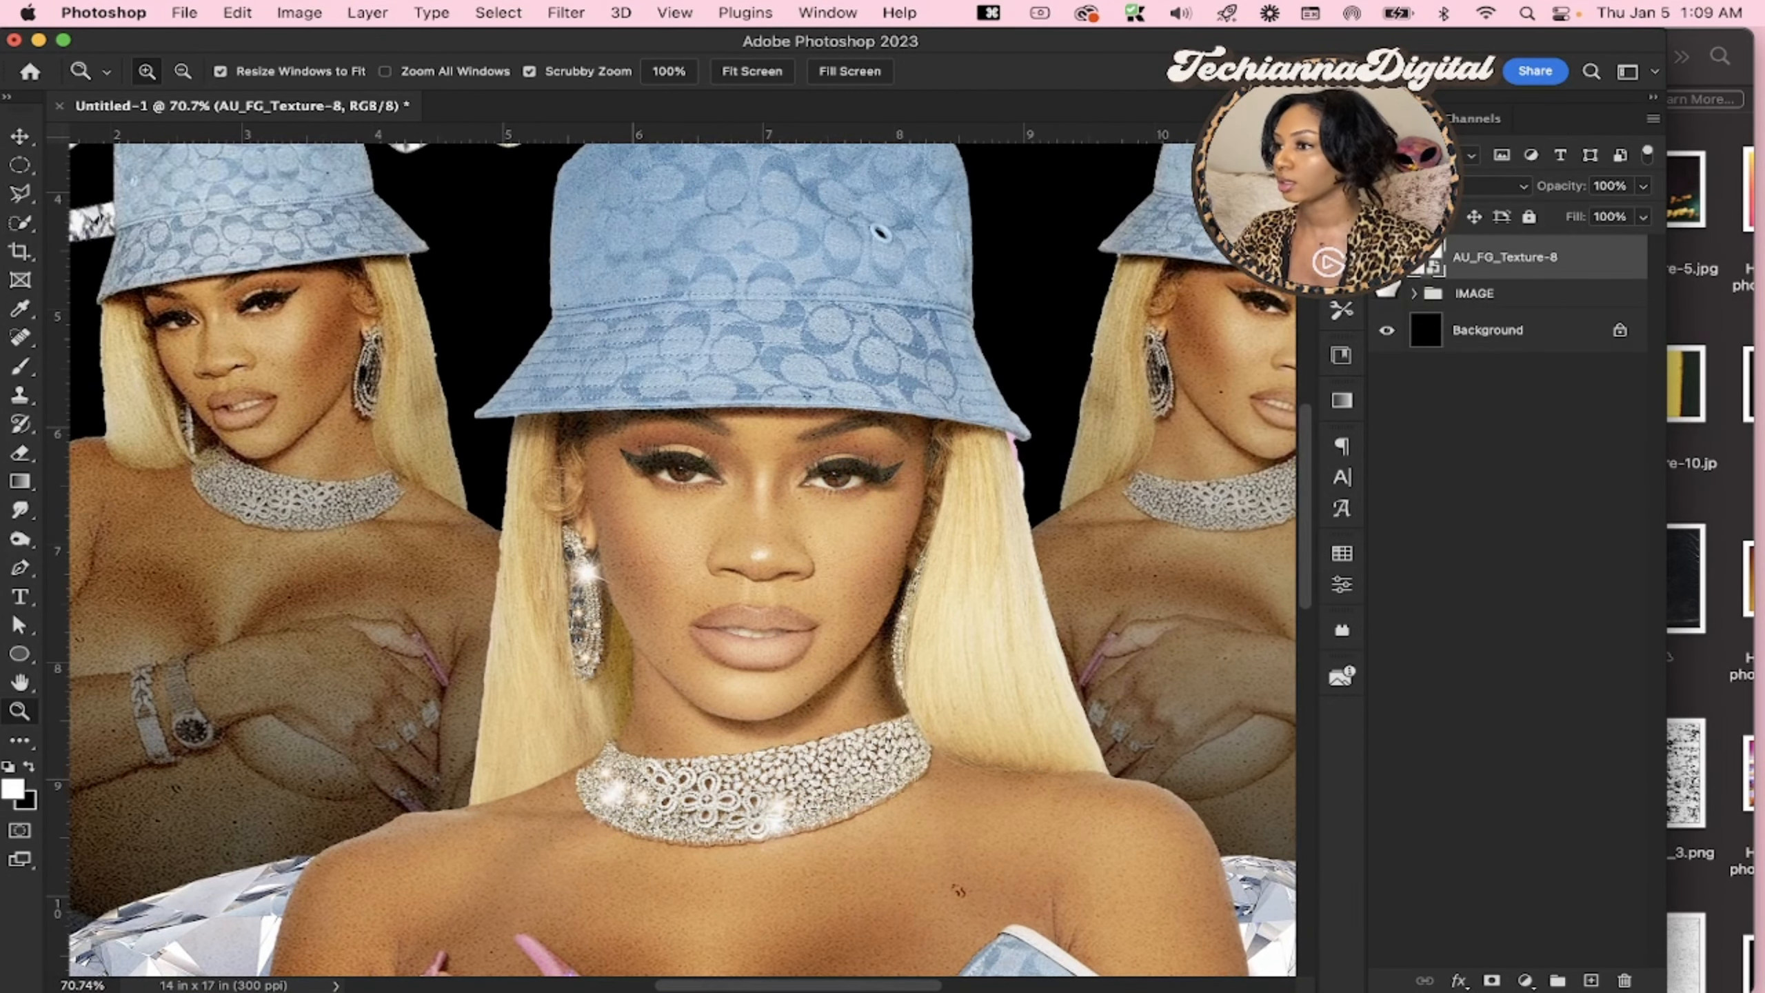
{"action": "left_click", "coordinate": [1389, 262]}
{"action": "left_click", "coordinate": [1389, 263]}
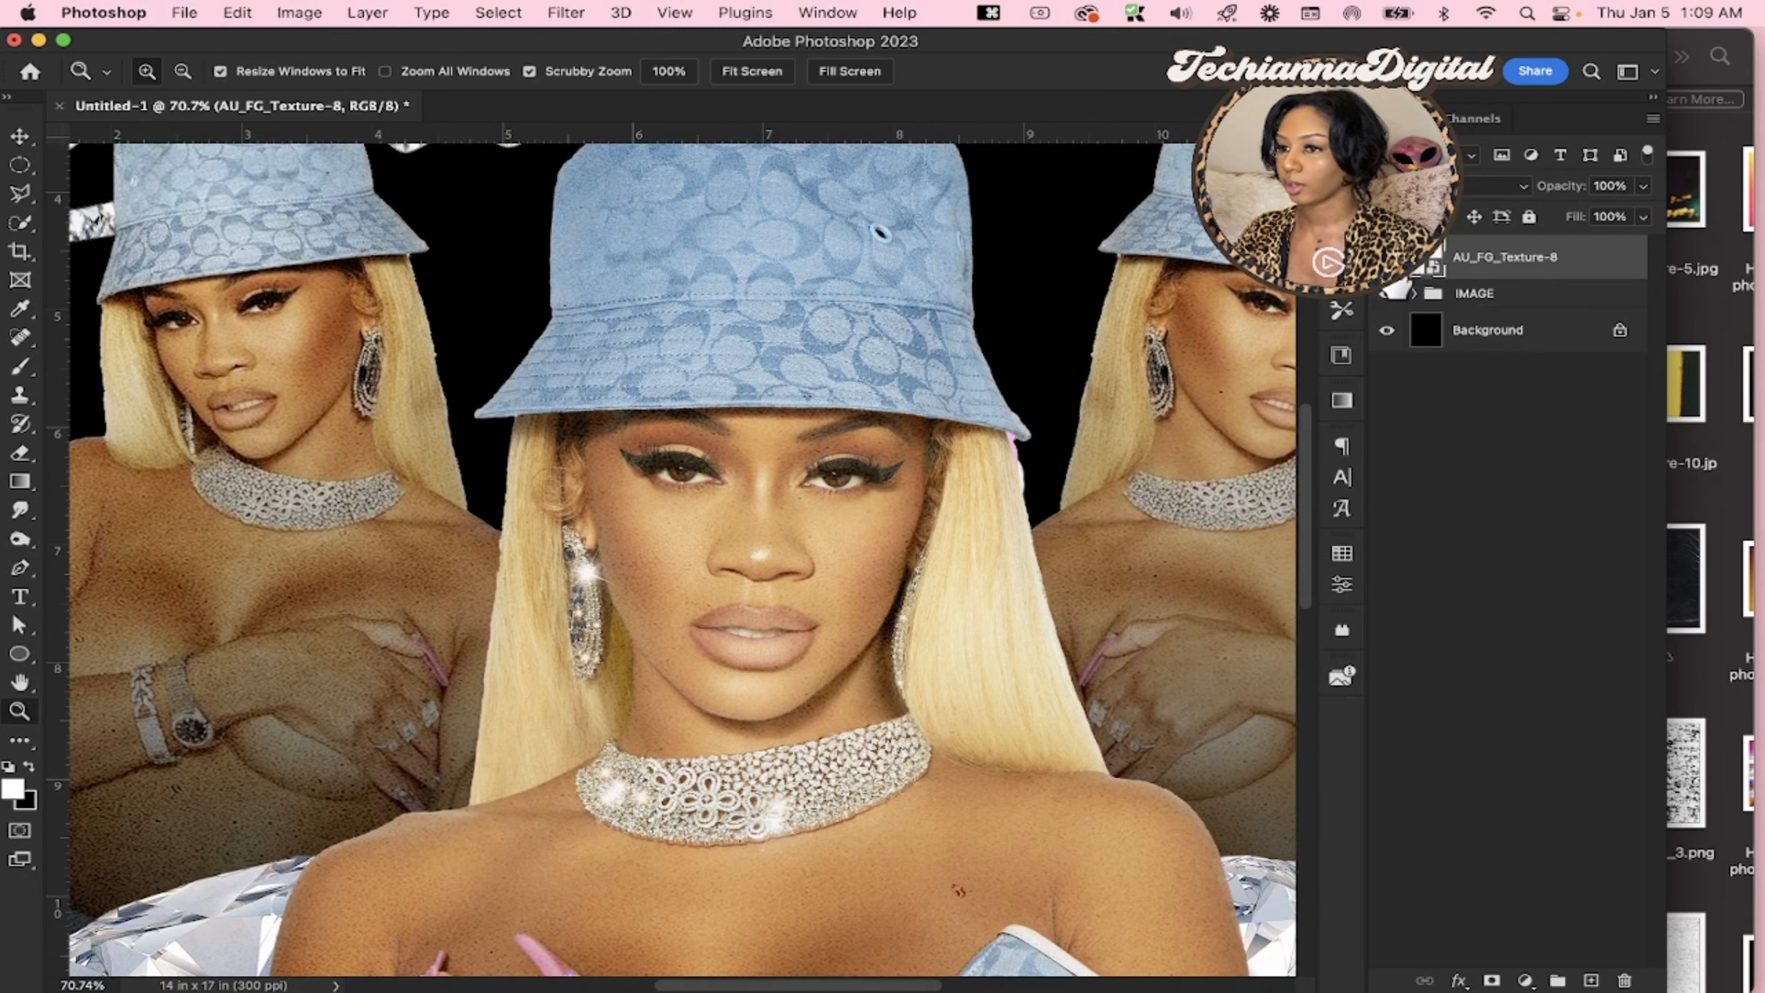
{"action": "scroll", "coordinate": [713, 579], "scroll_direction": "down", "scroll_amount": 4}
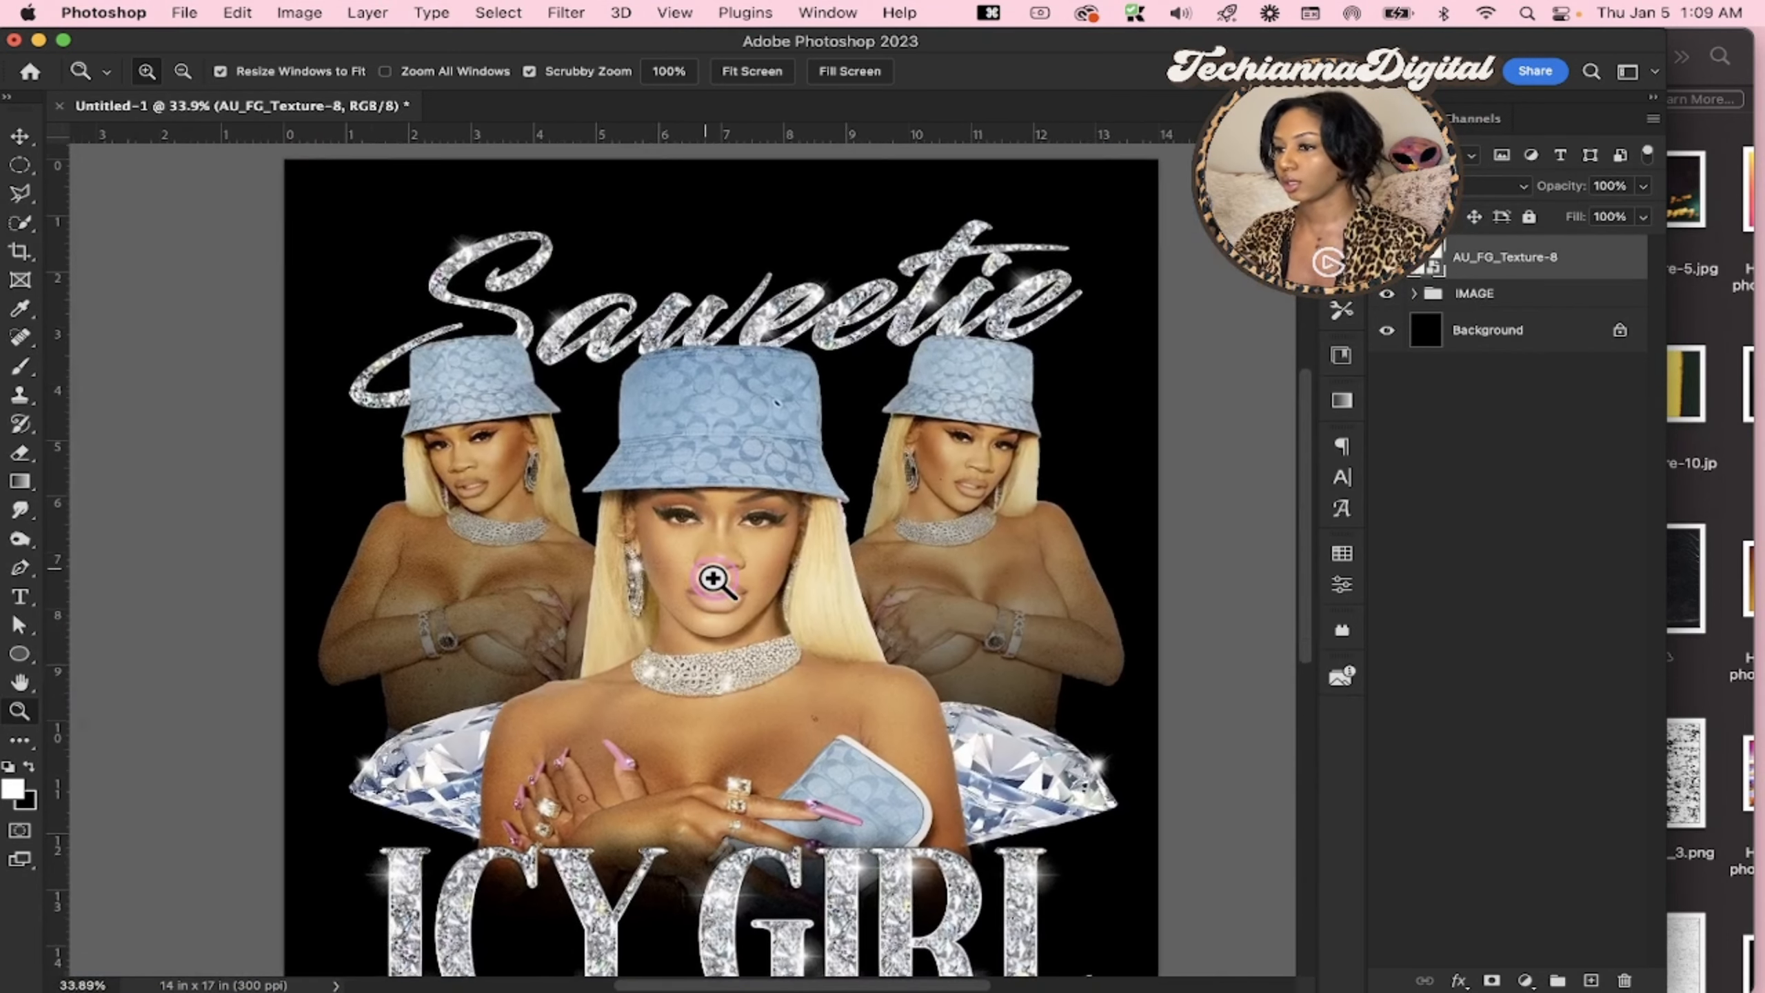
{"action": "scroll", "coordinate": [713, 581], "scroll_direction": "up", "scroll_amount": 1}
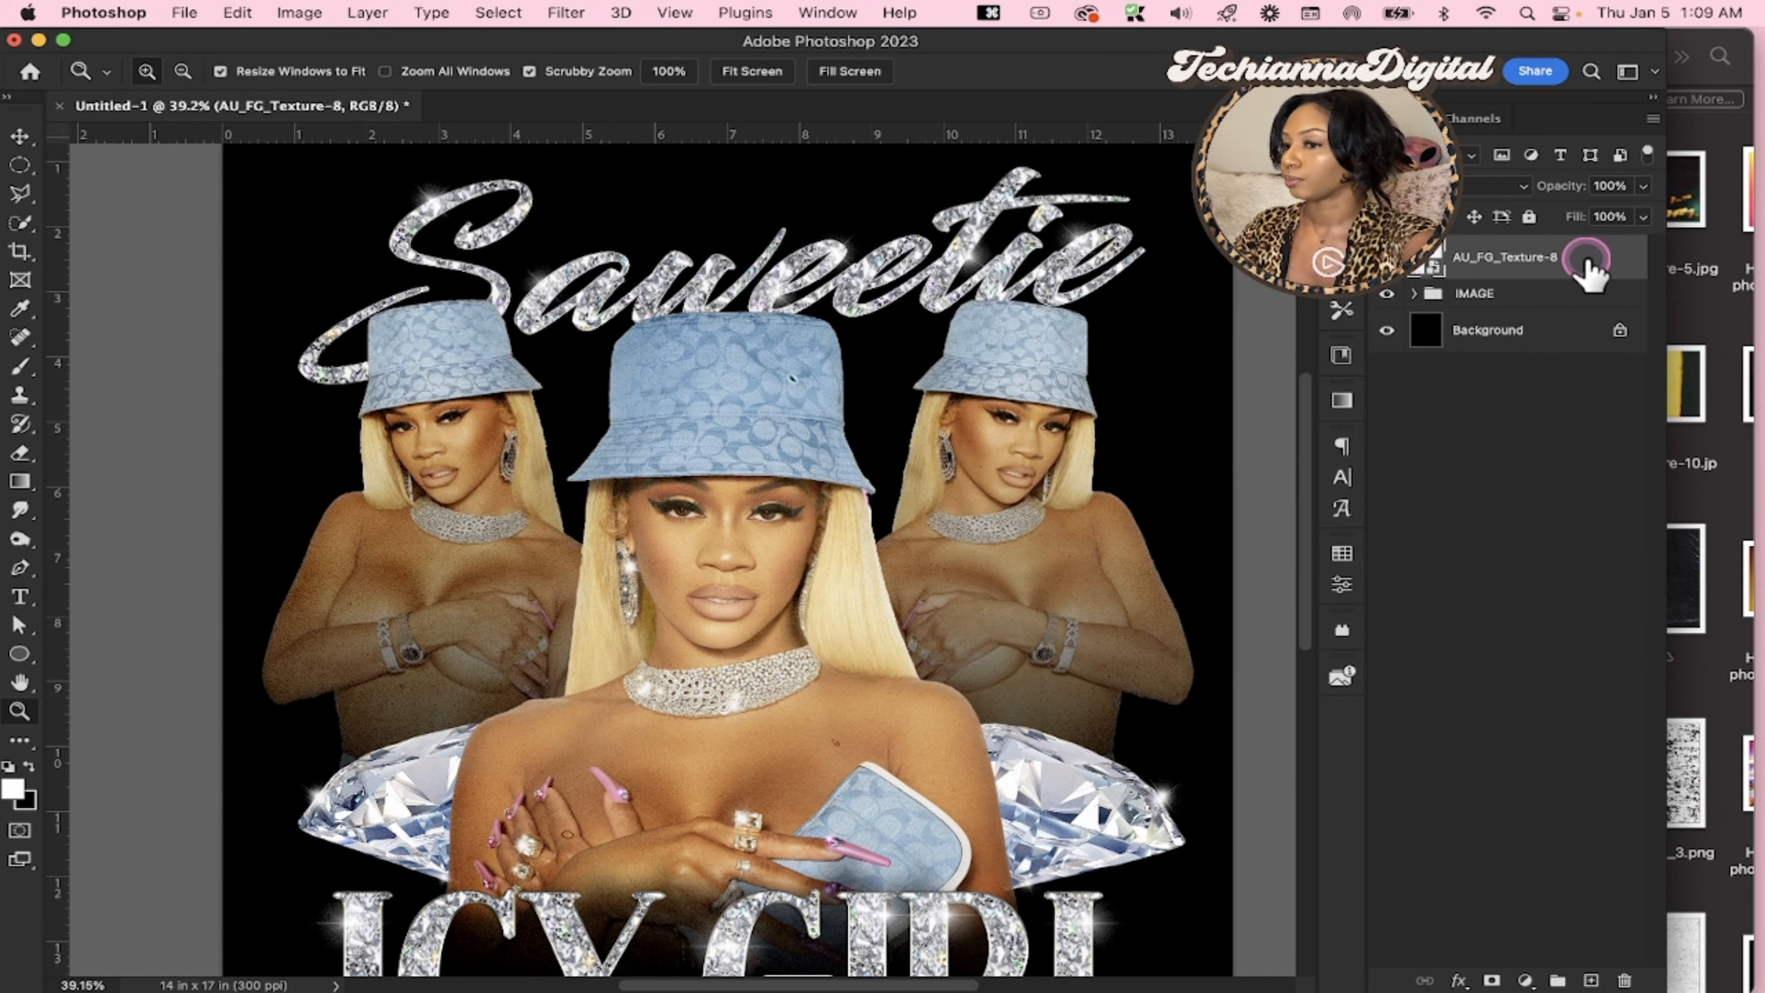
Add a layer mask to the AU_FG_Texture-8 layer and erase the dark specks on the hand and chest with a size 100 eraser
{"action": "left_click", "coordinate": [935, 640]}
{"action": "left_click_drag", "start_coordinate": [935, 640], "coordinate": [954, 674]}
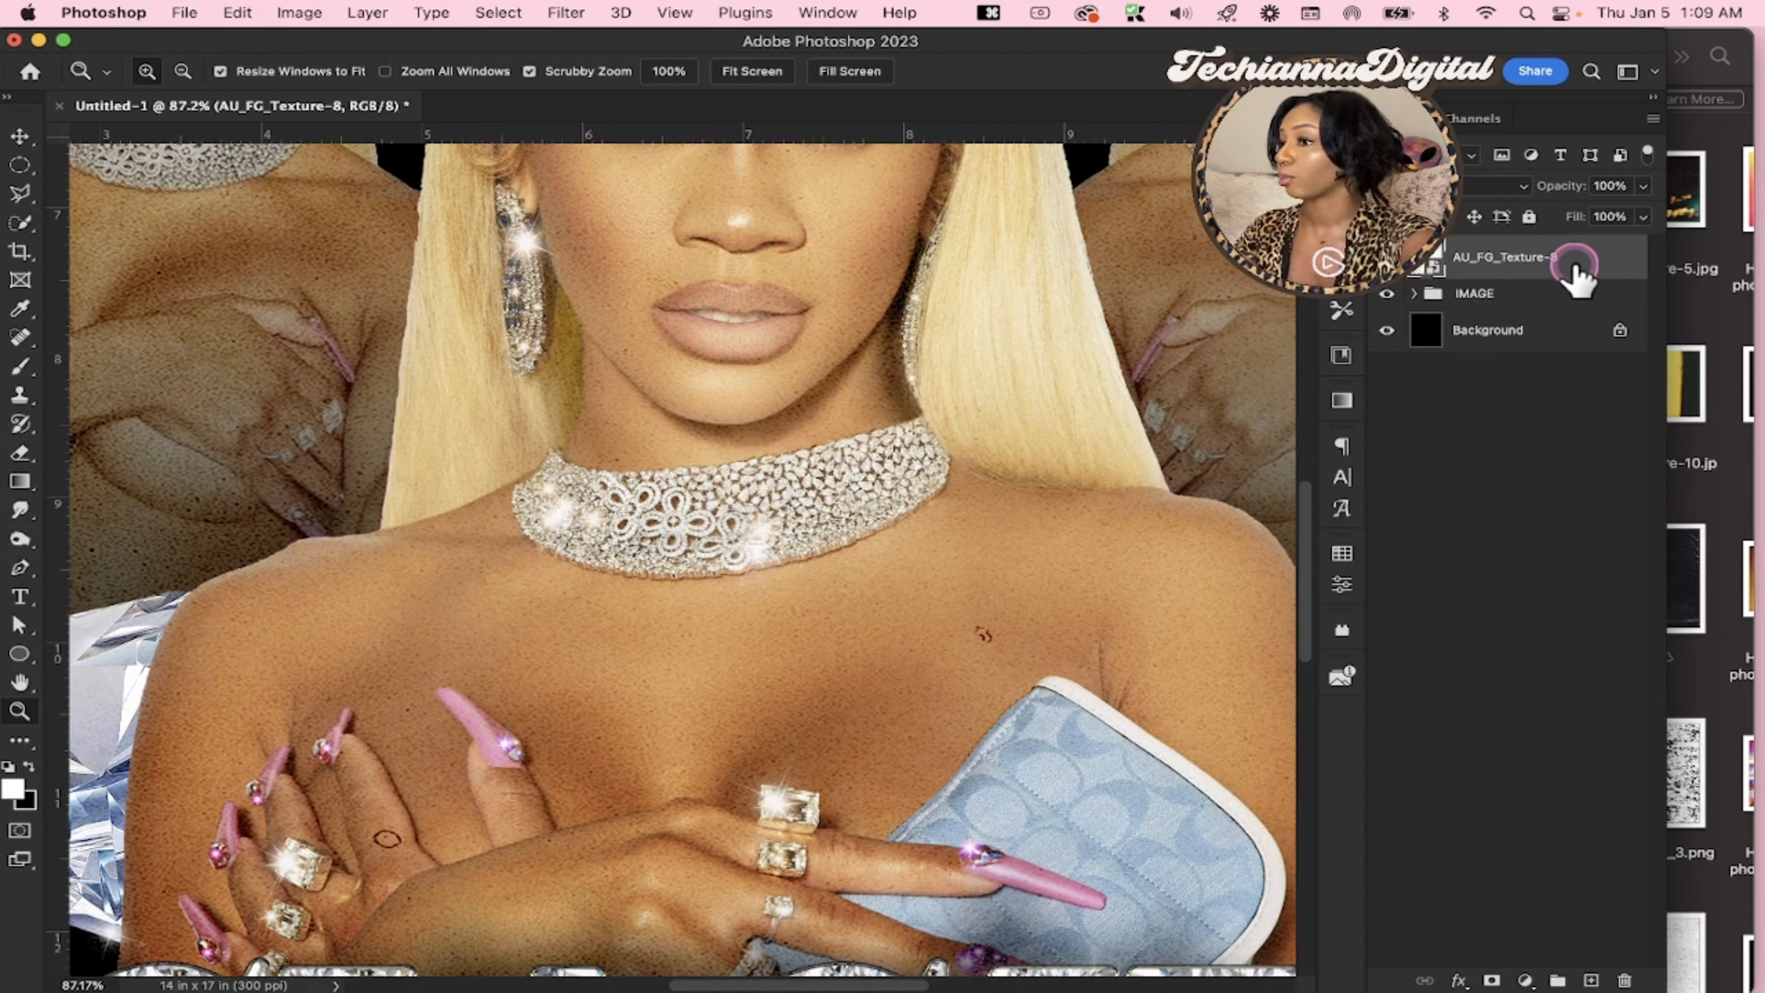
{"action": "left_click", "coordinate": [1490, 980]}
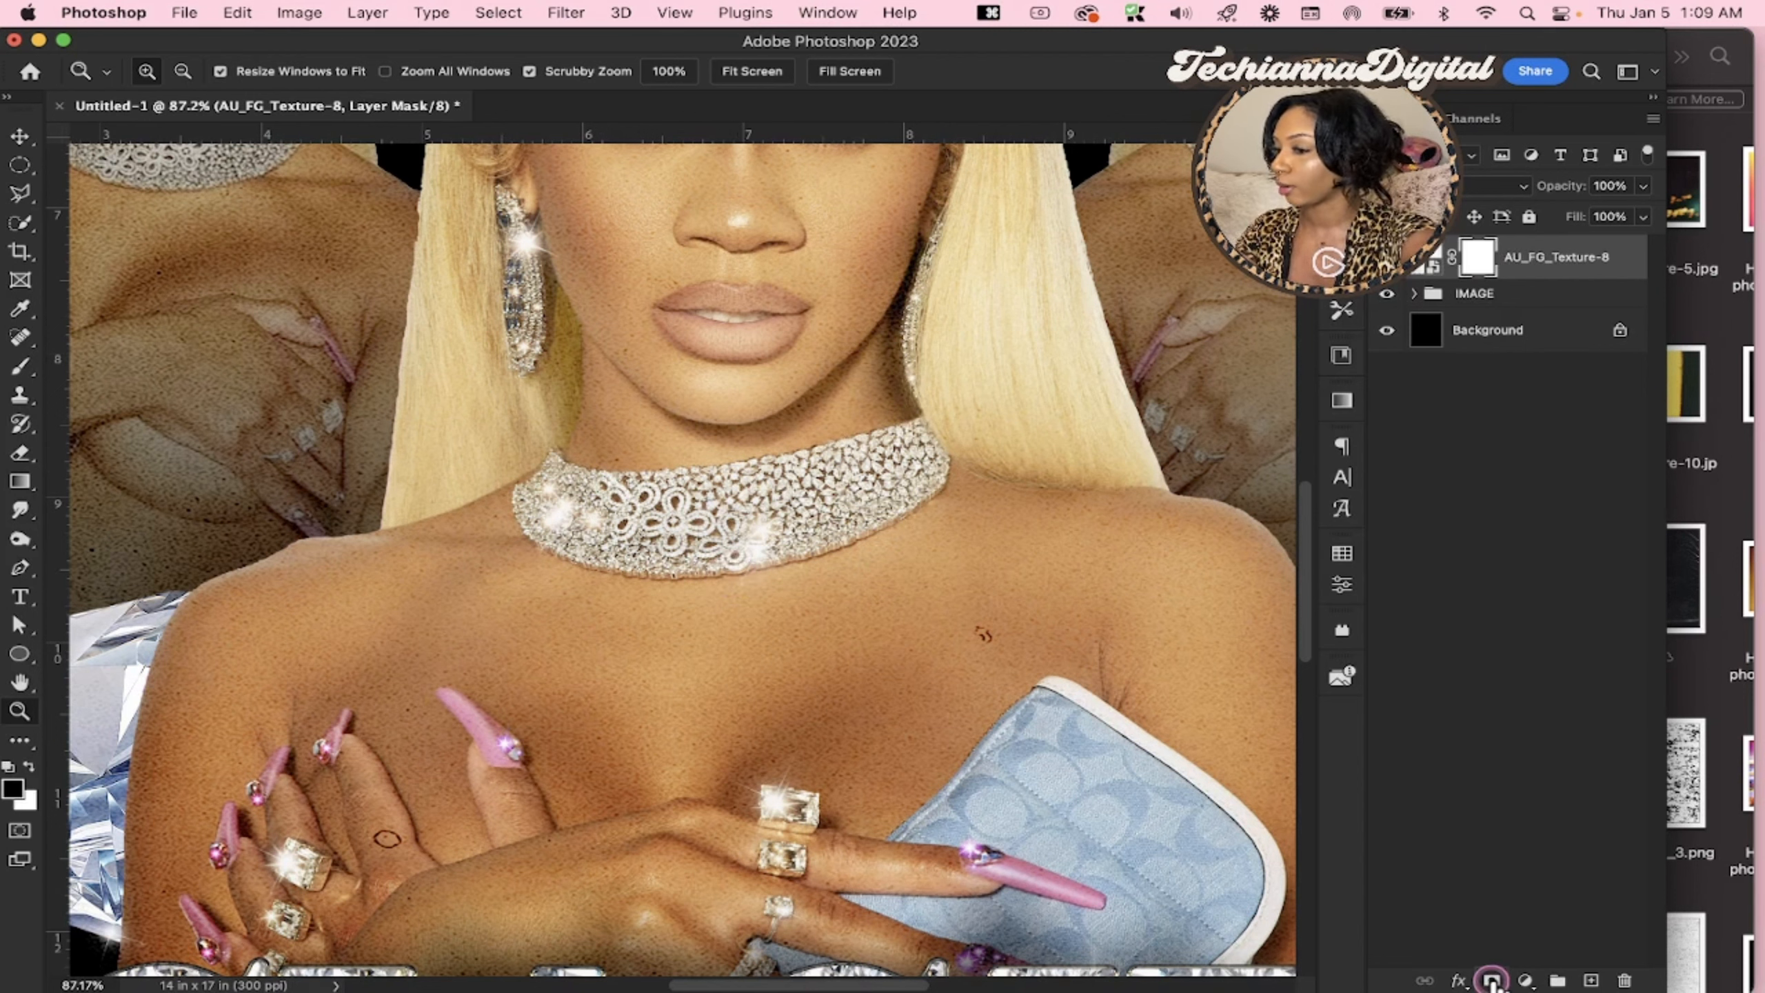
{"action": "key", "text": "e"}
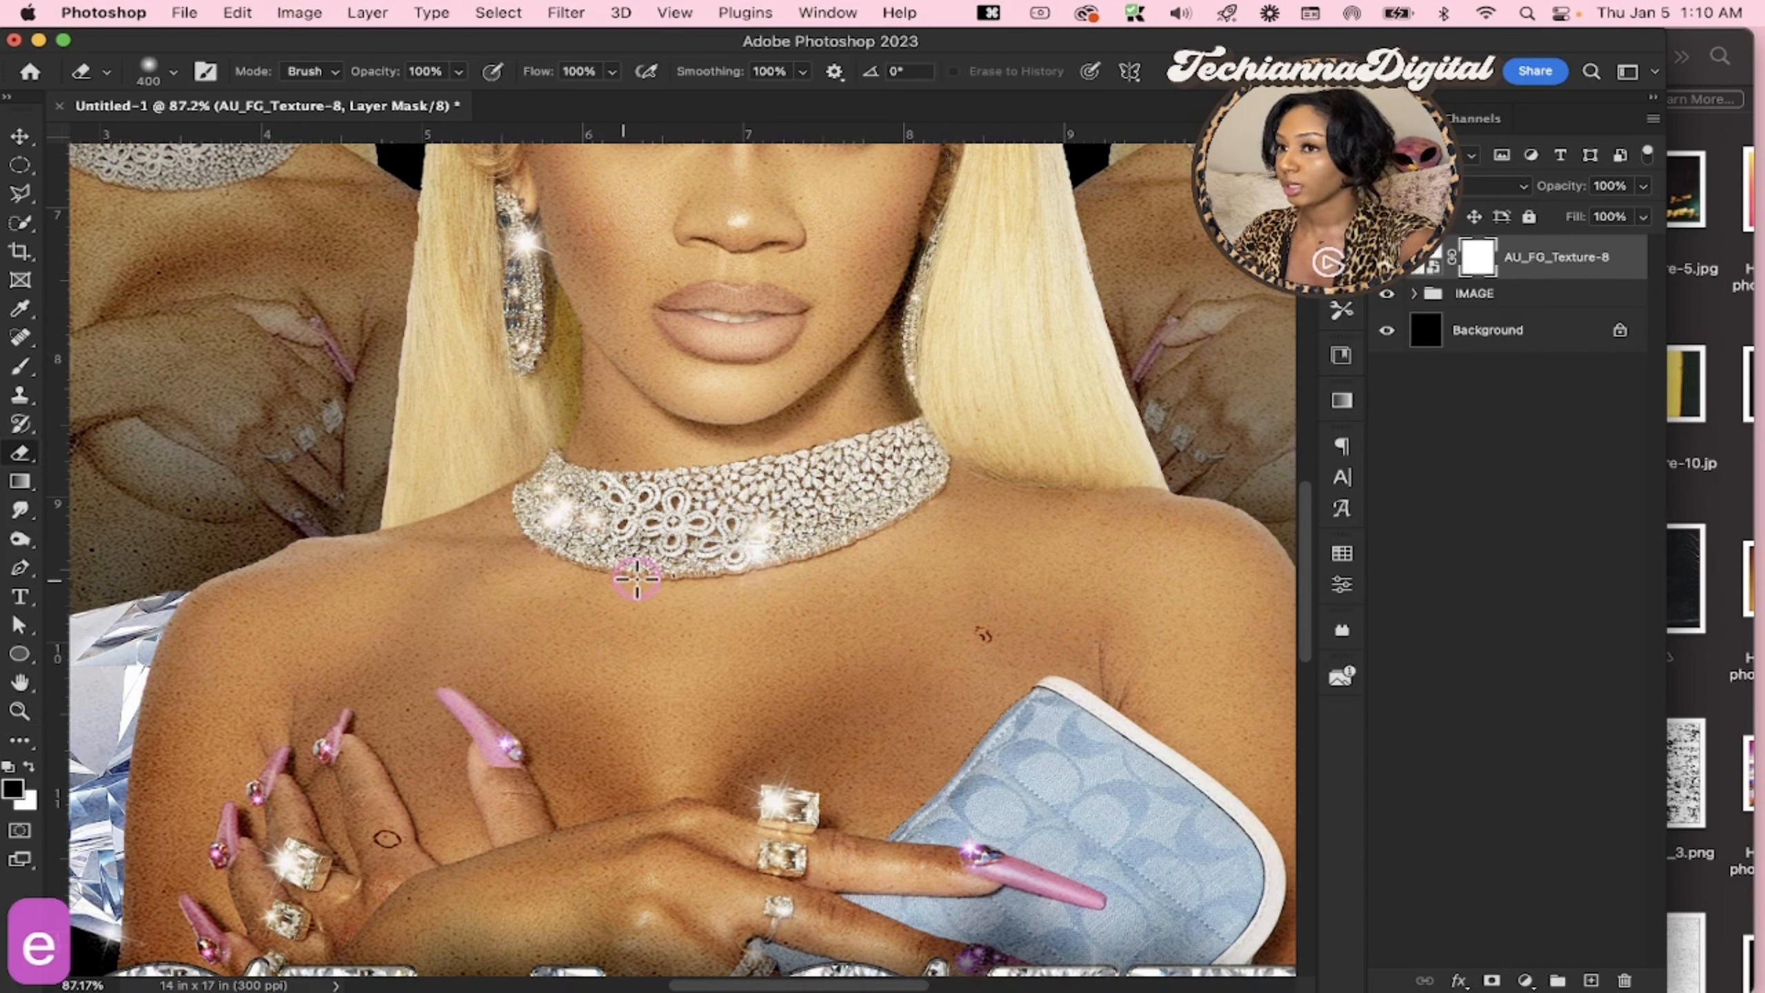
{"action": "key", "text": "bracketleft"}
{"action": "key", "text": "bracketleft"}
{"action": "key", "text": "bracketleft"}
{"action": "key", "text": "bracketleft"}
{"action": "key", "text": "bracketleft"}
{"action": "key", "text": "bracketleft"}
{"action": "key", "text": "bracketleft"}
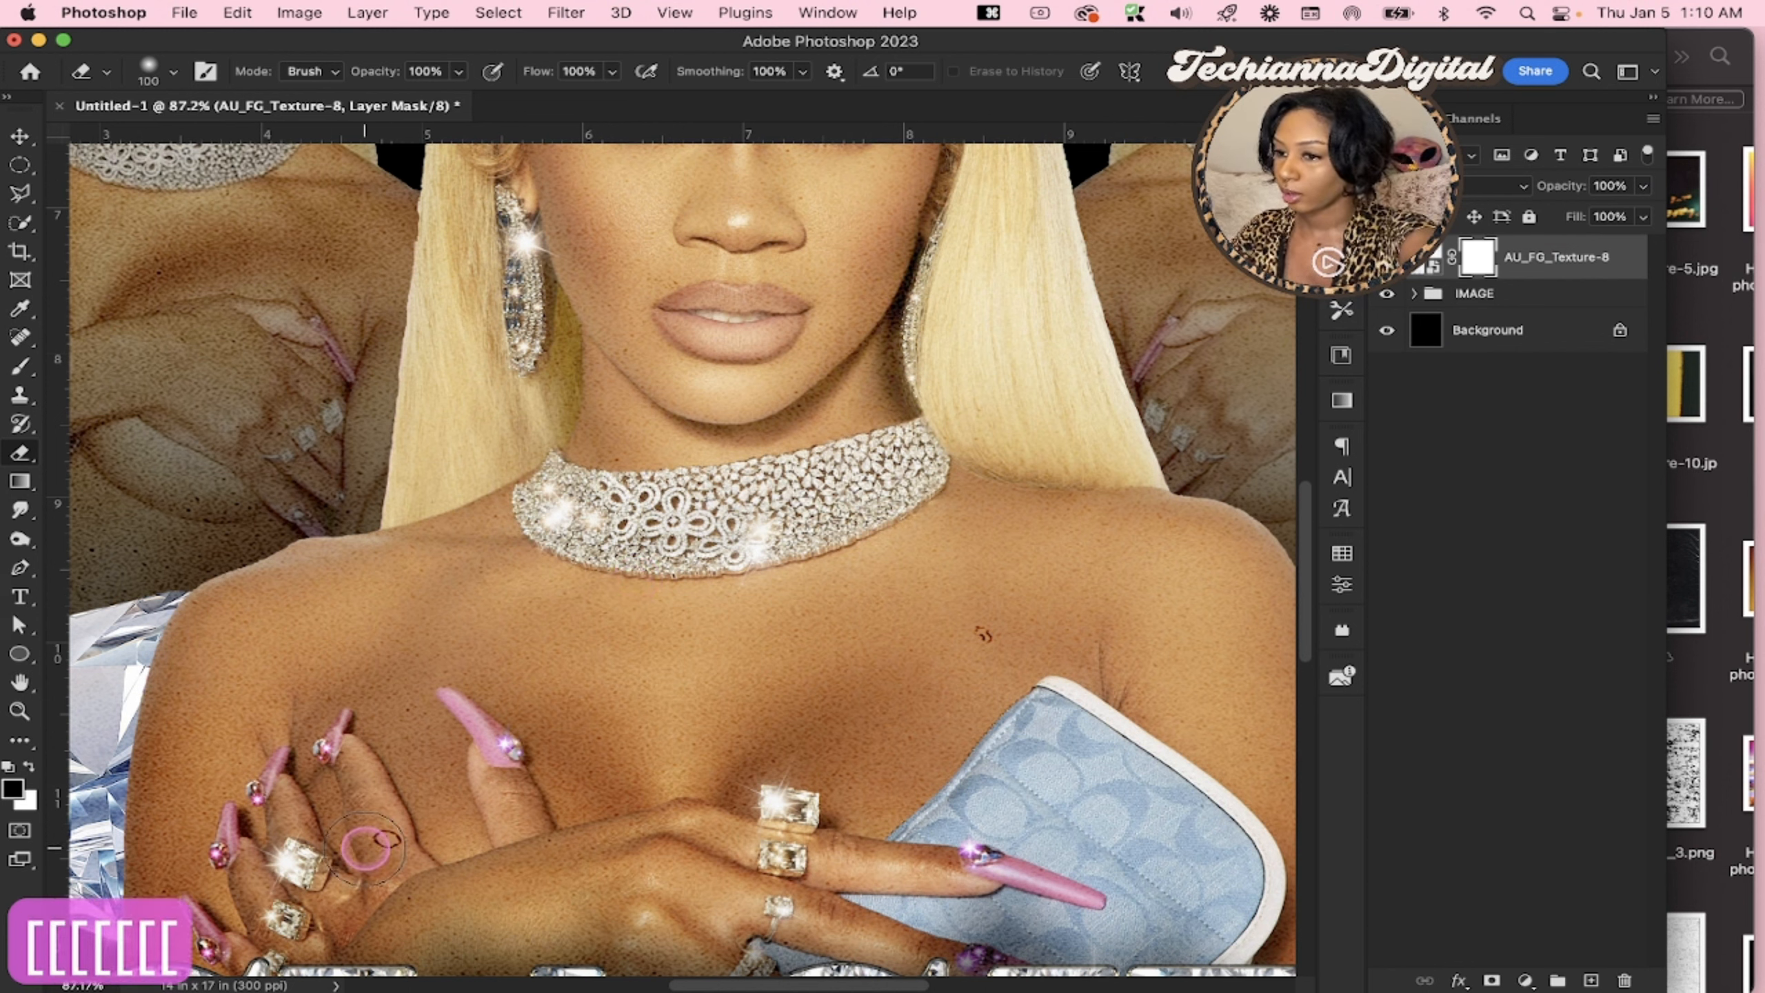
{"action": "key", "text": "x"}
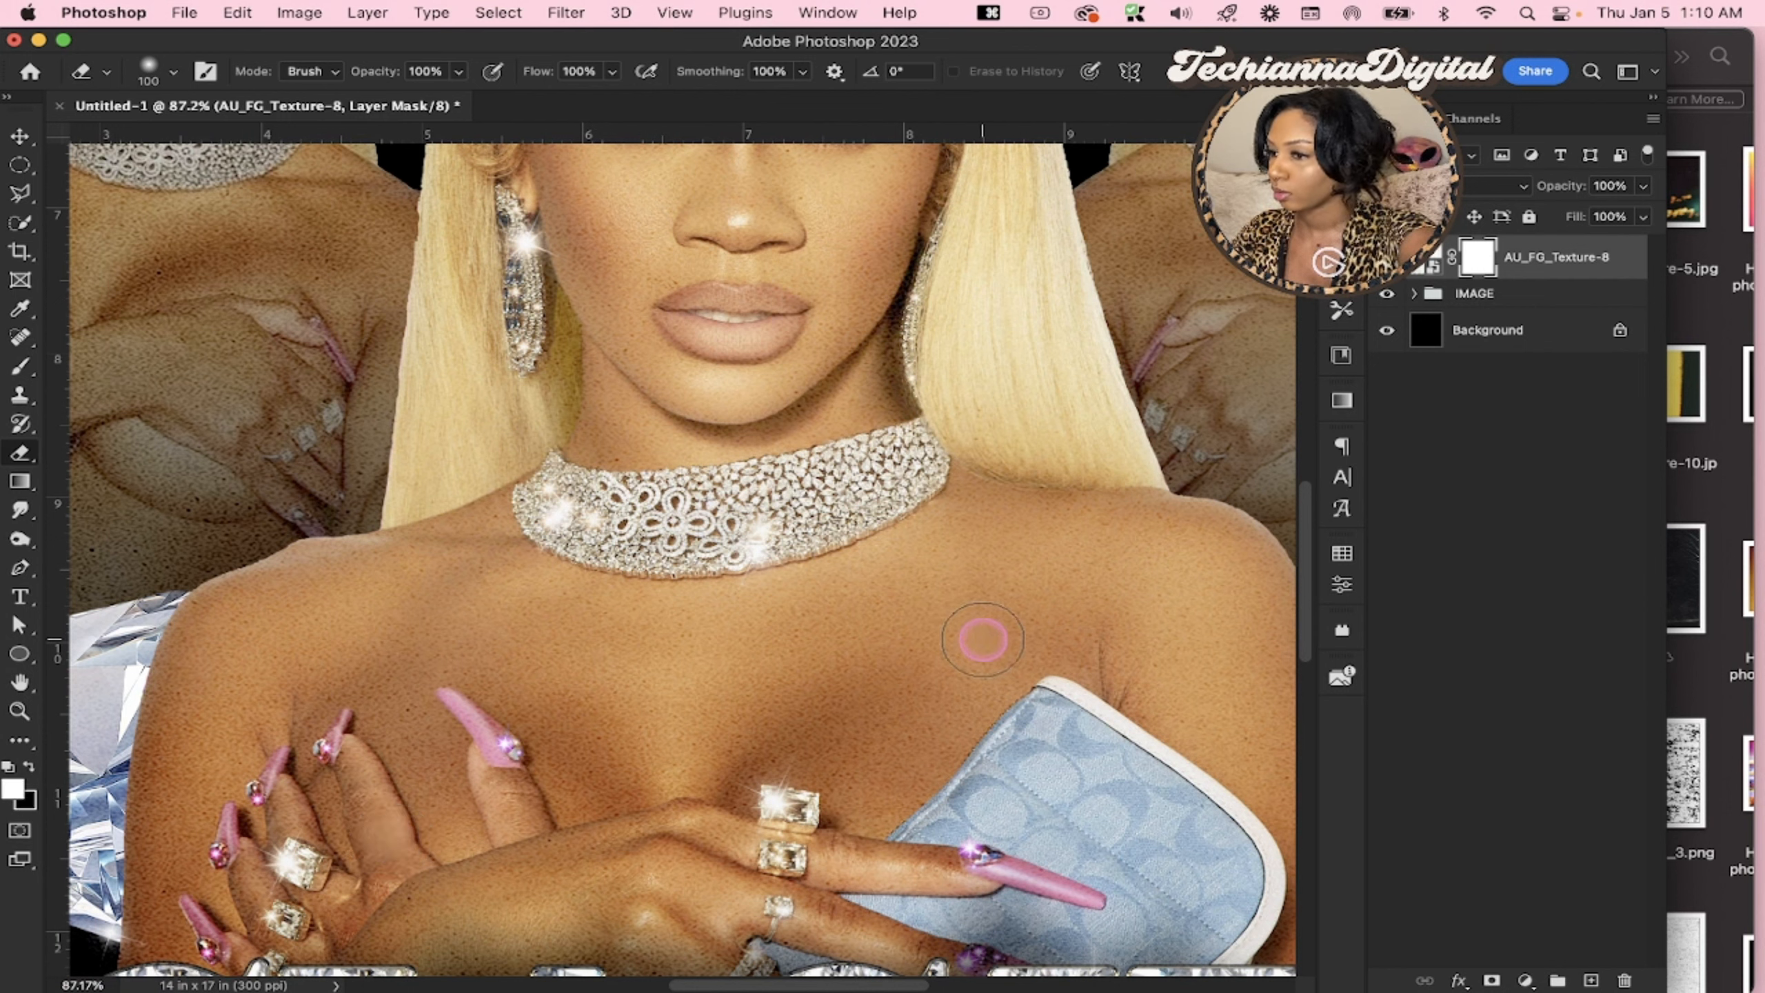
Lower the AU_FG_Texture-8 layer's opacity to 65% and check the grain on the central figure up close
{"action": "scroll", "coordinate": [1210, 525], "scroll_direction": "down", "scroll_amount": 5}
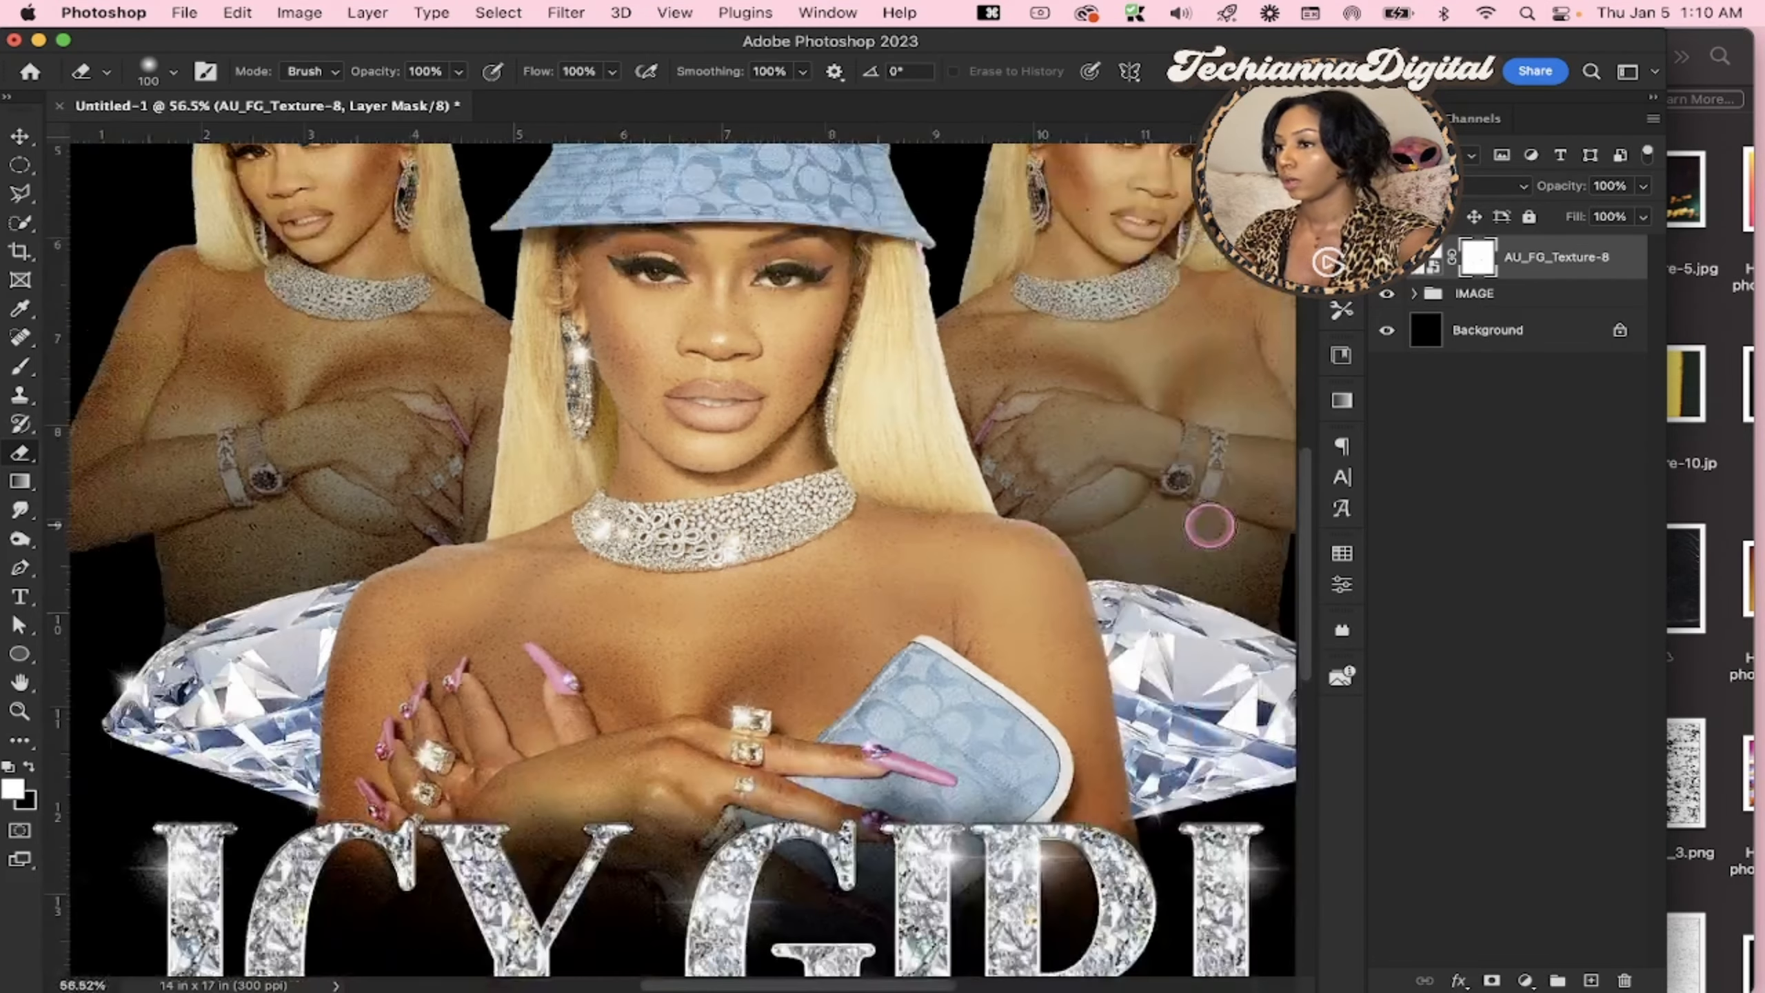
{"action": "left_click", "coordinate": [1643, 259]}
{"action": "left_click", "coordinate": [1567, 185]}
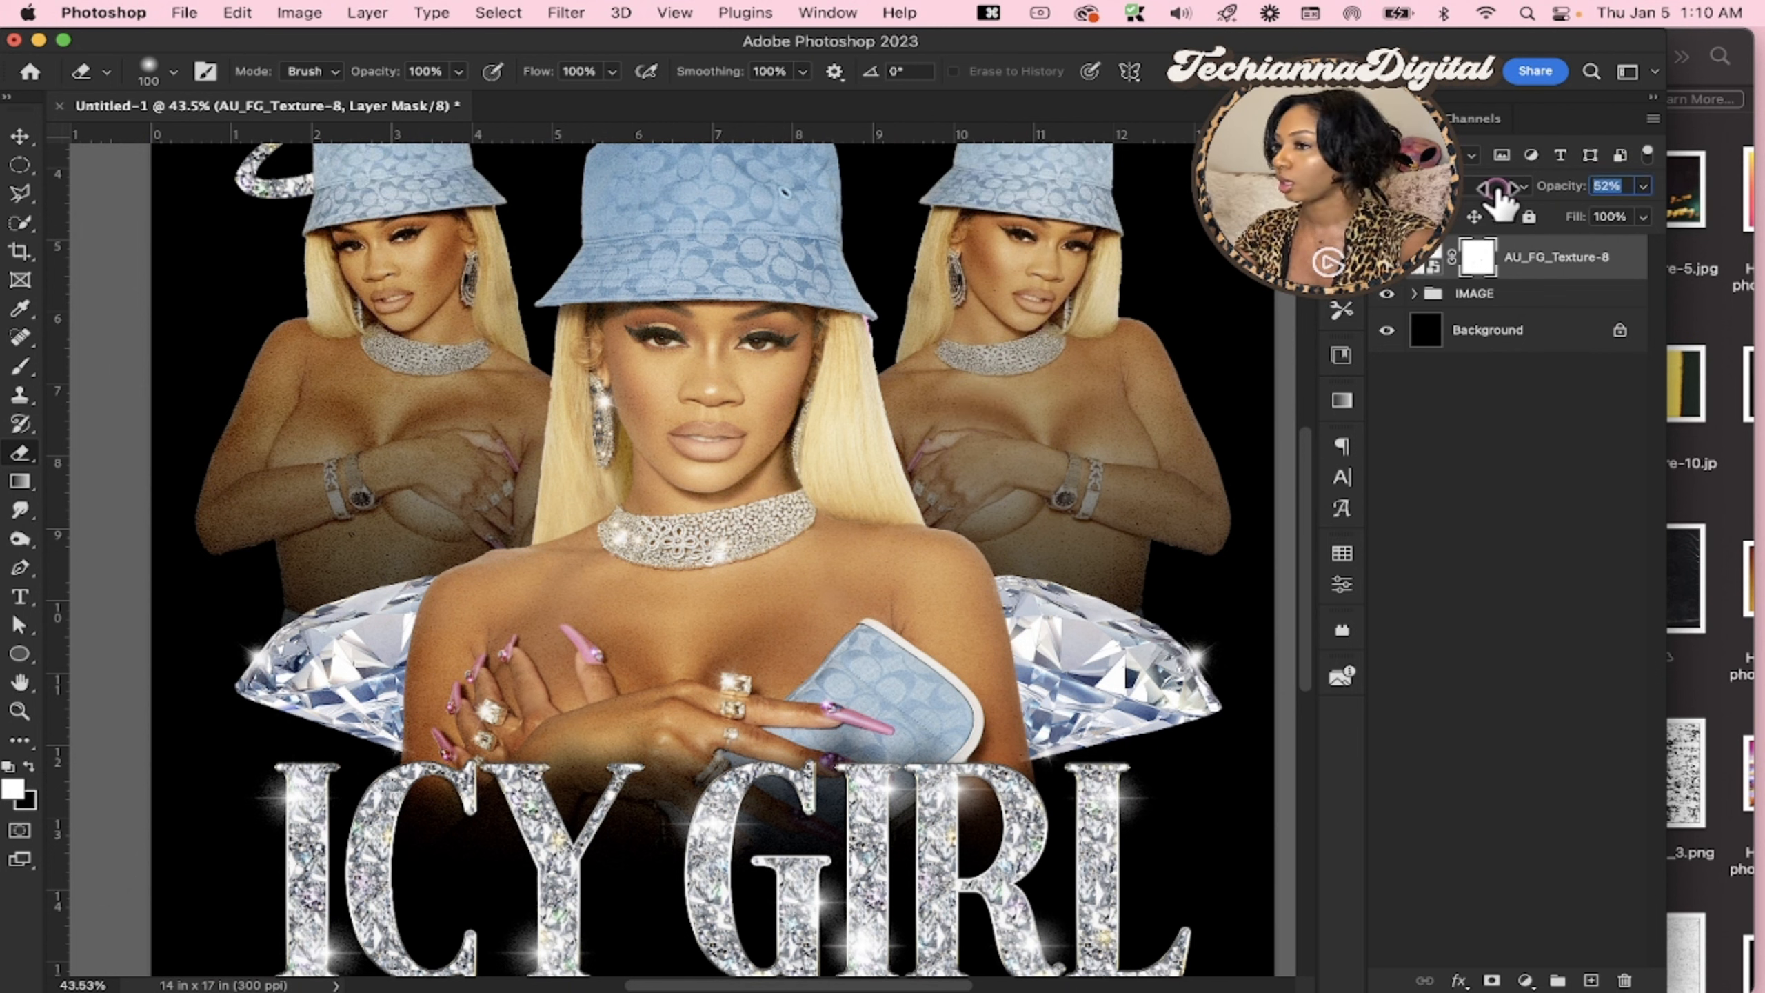
{"action": "left_click_drag", "start_coordinate": [1499, 197], "coordinate": [1497, 198]}
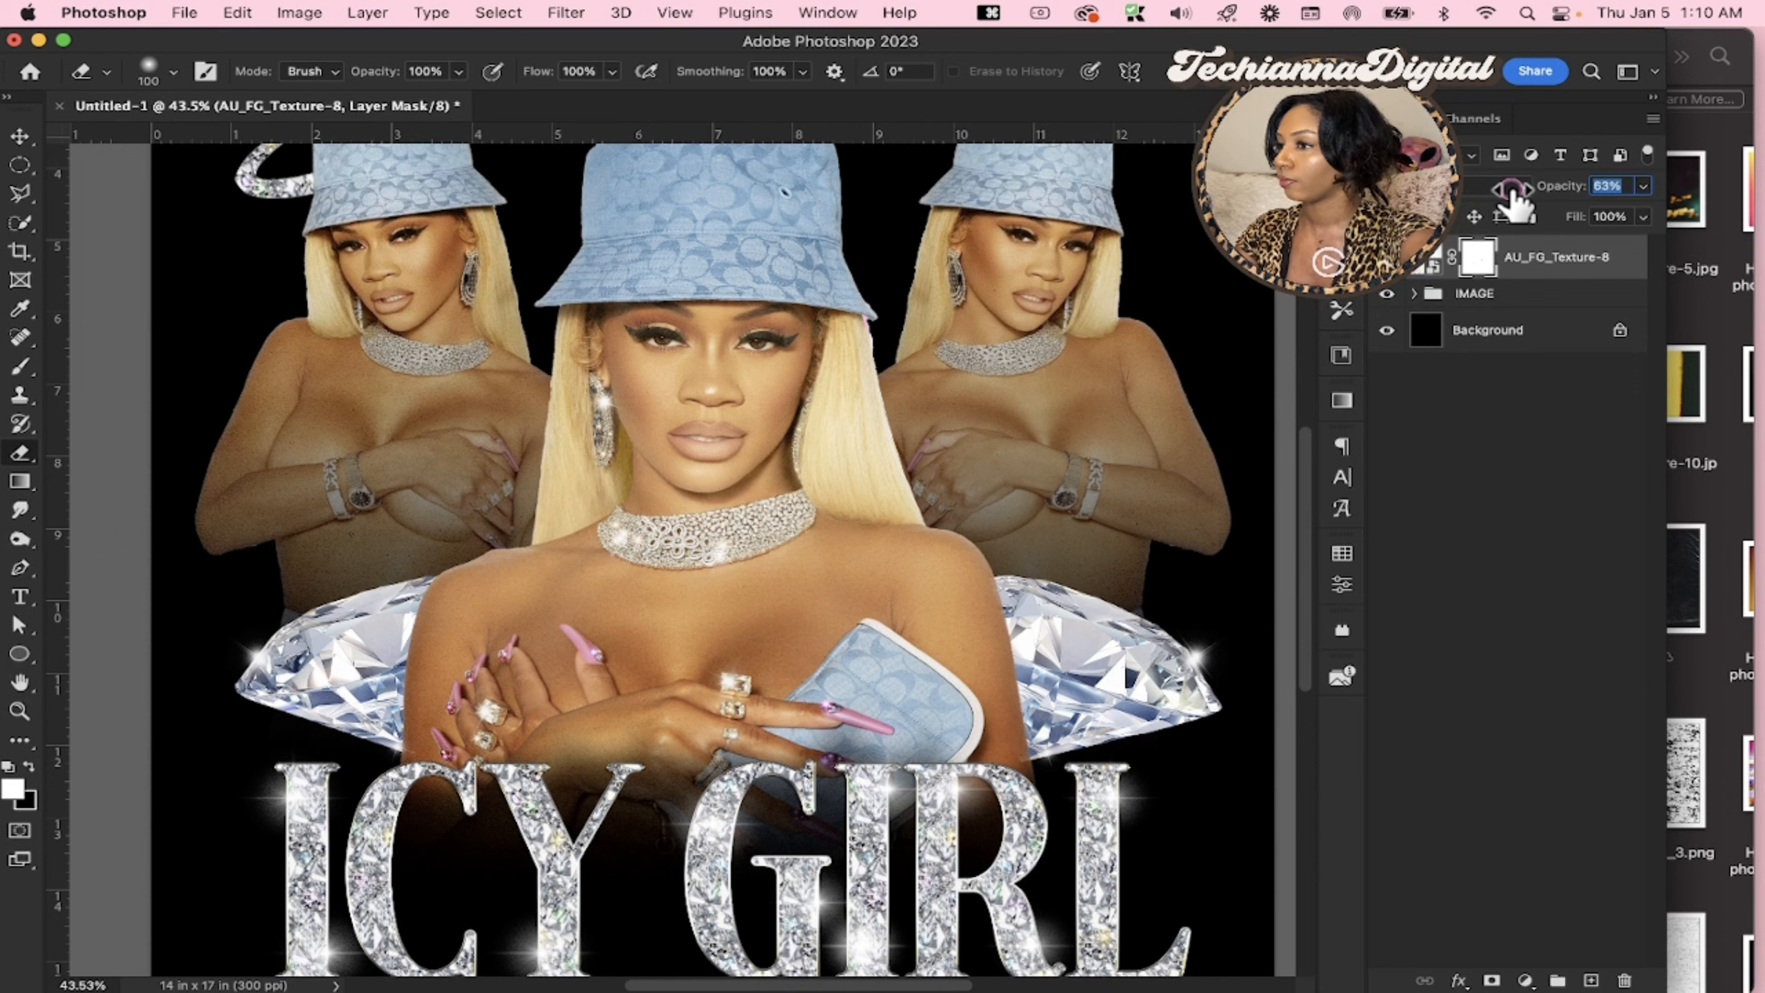
{"action": "scroll", "coordinate": [1292, 441], "scroll_direction": "up", "scroll_amount": 1}
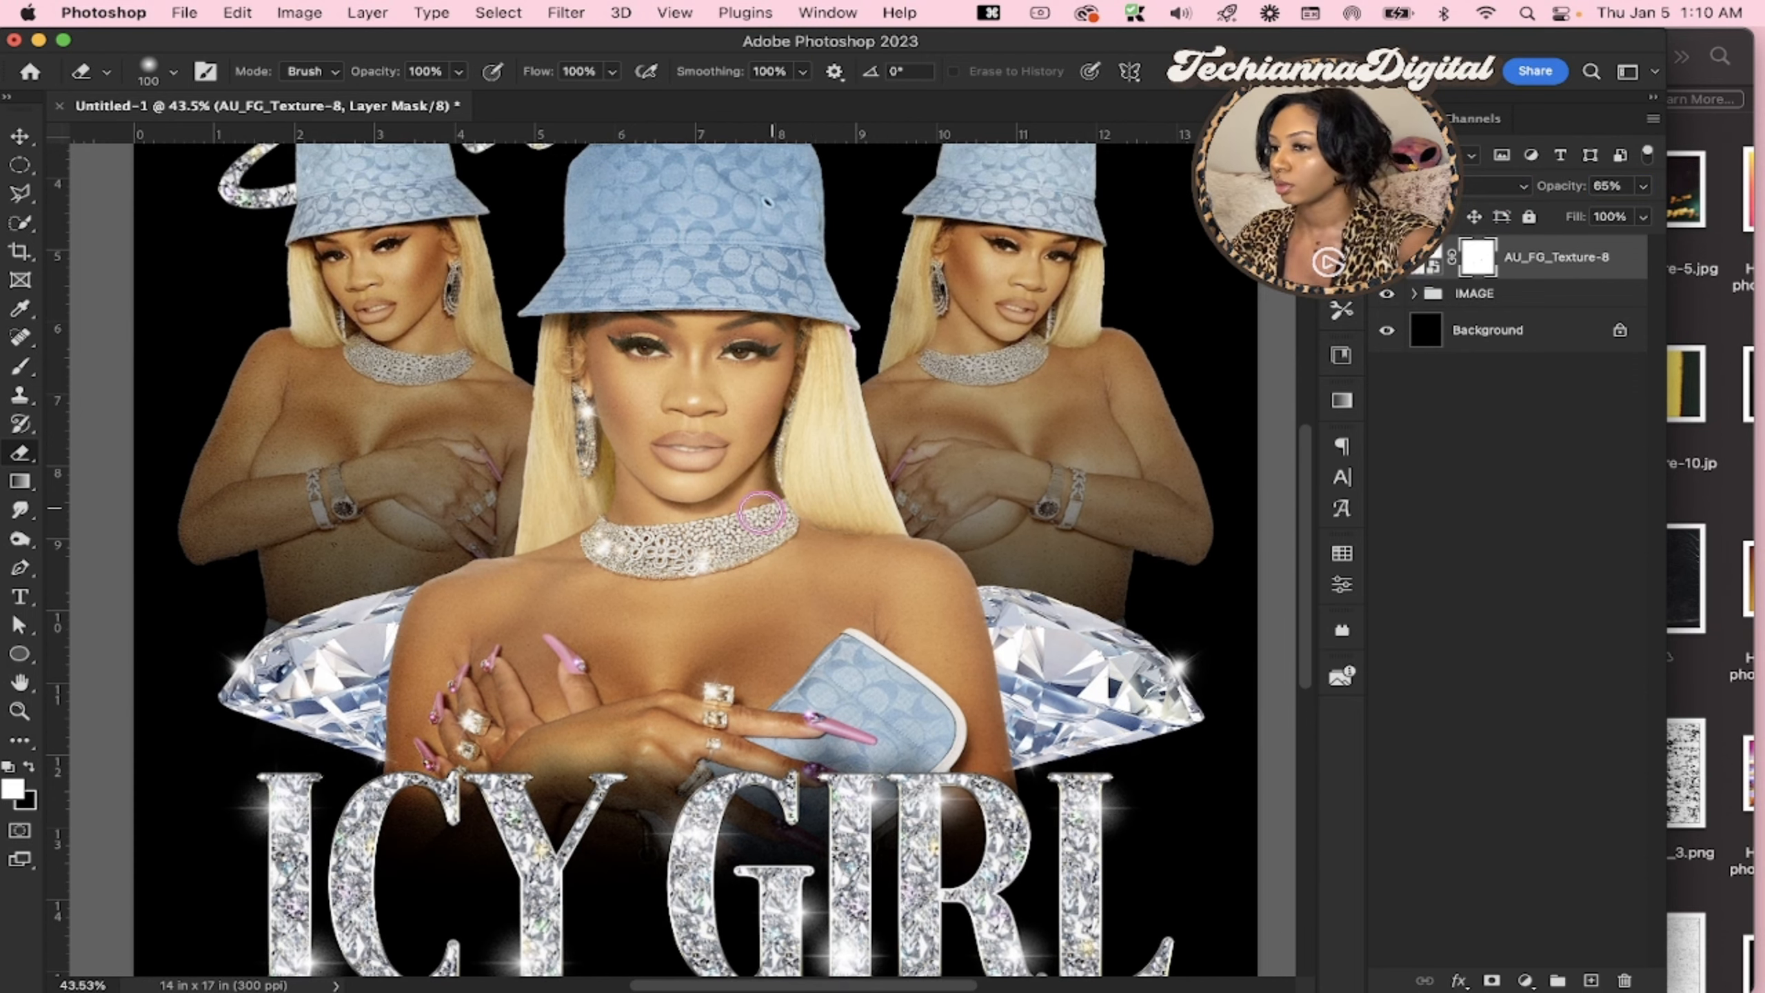
{"action": "key", "text": "z"}
{"action": "left_click", "coordinate": [761, 513]}
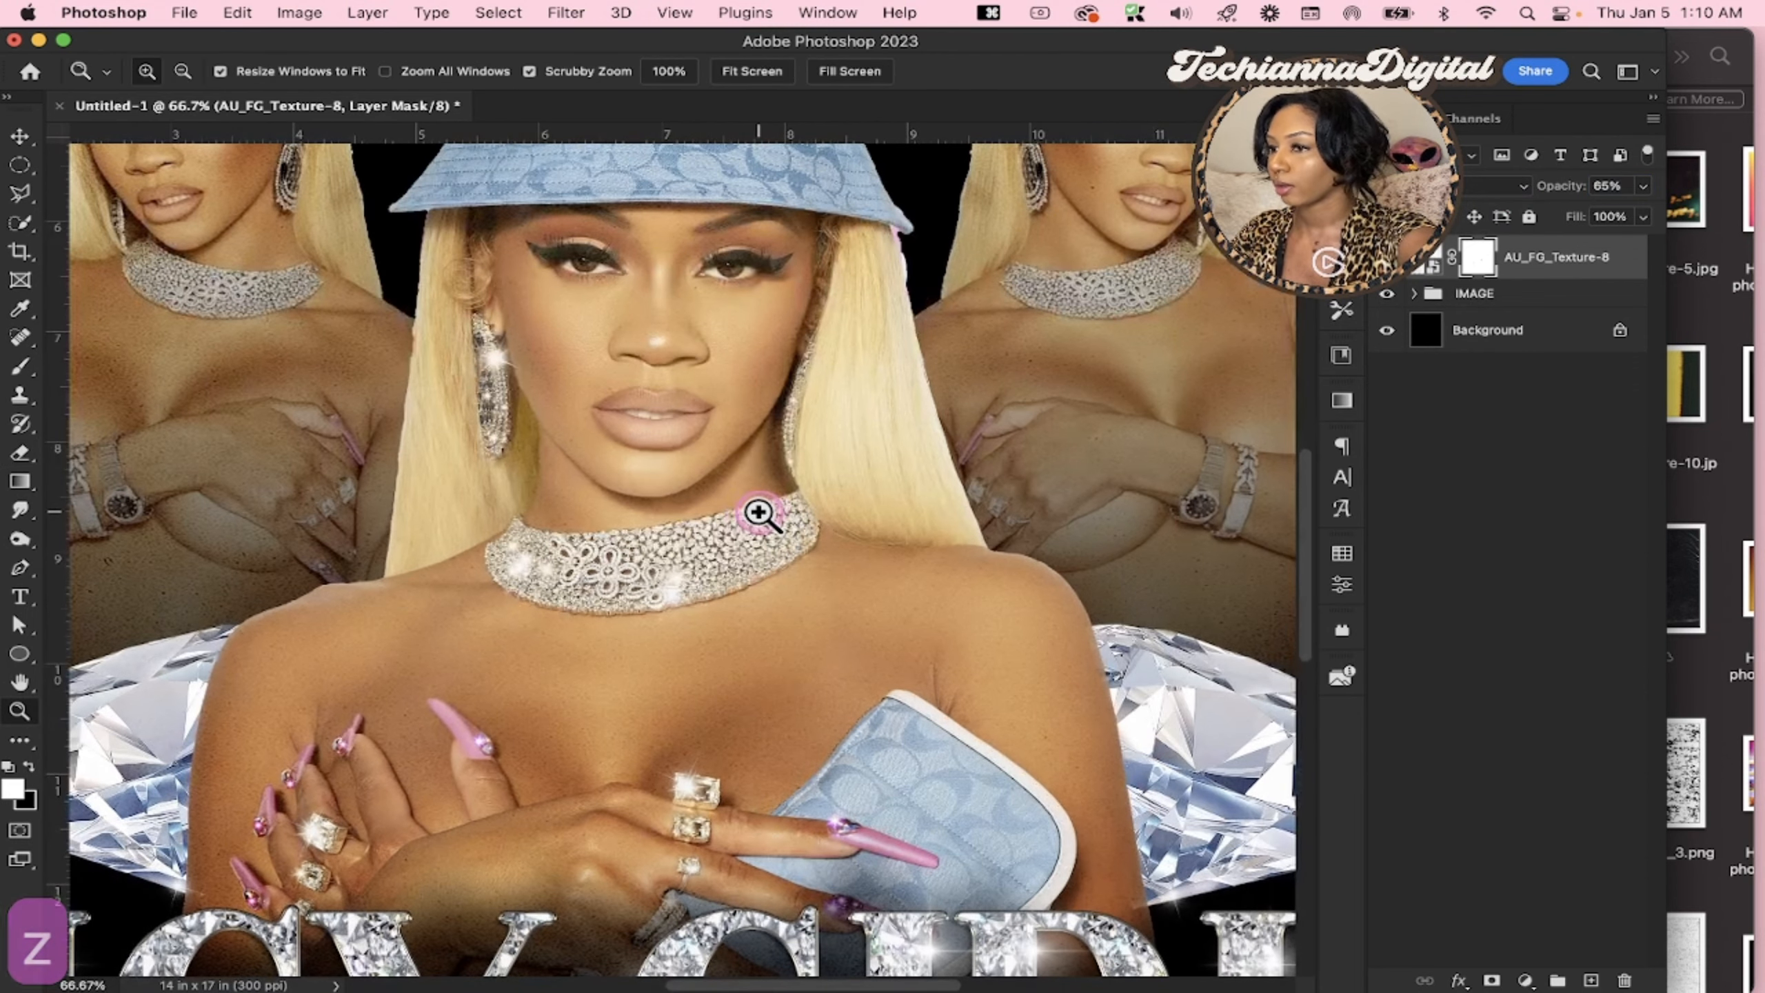
{"action": "left_click", "coordinate": [760, 513]}
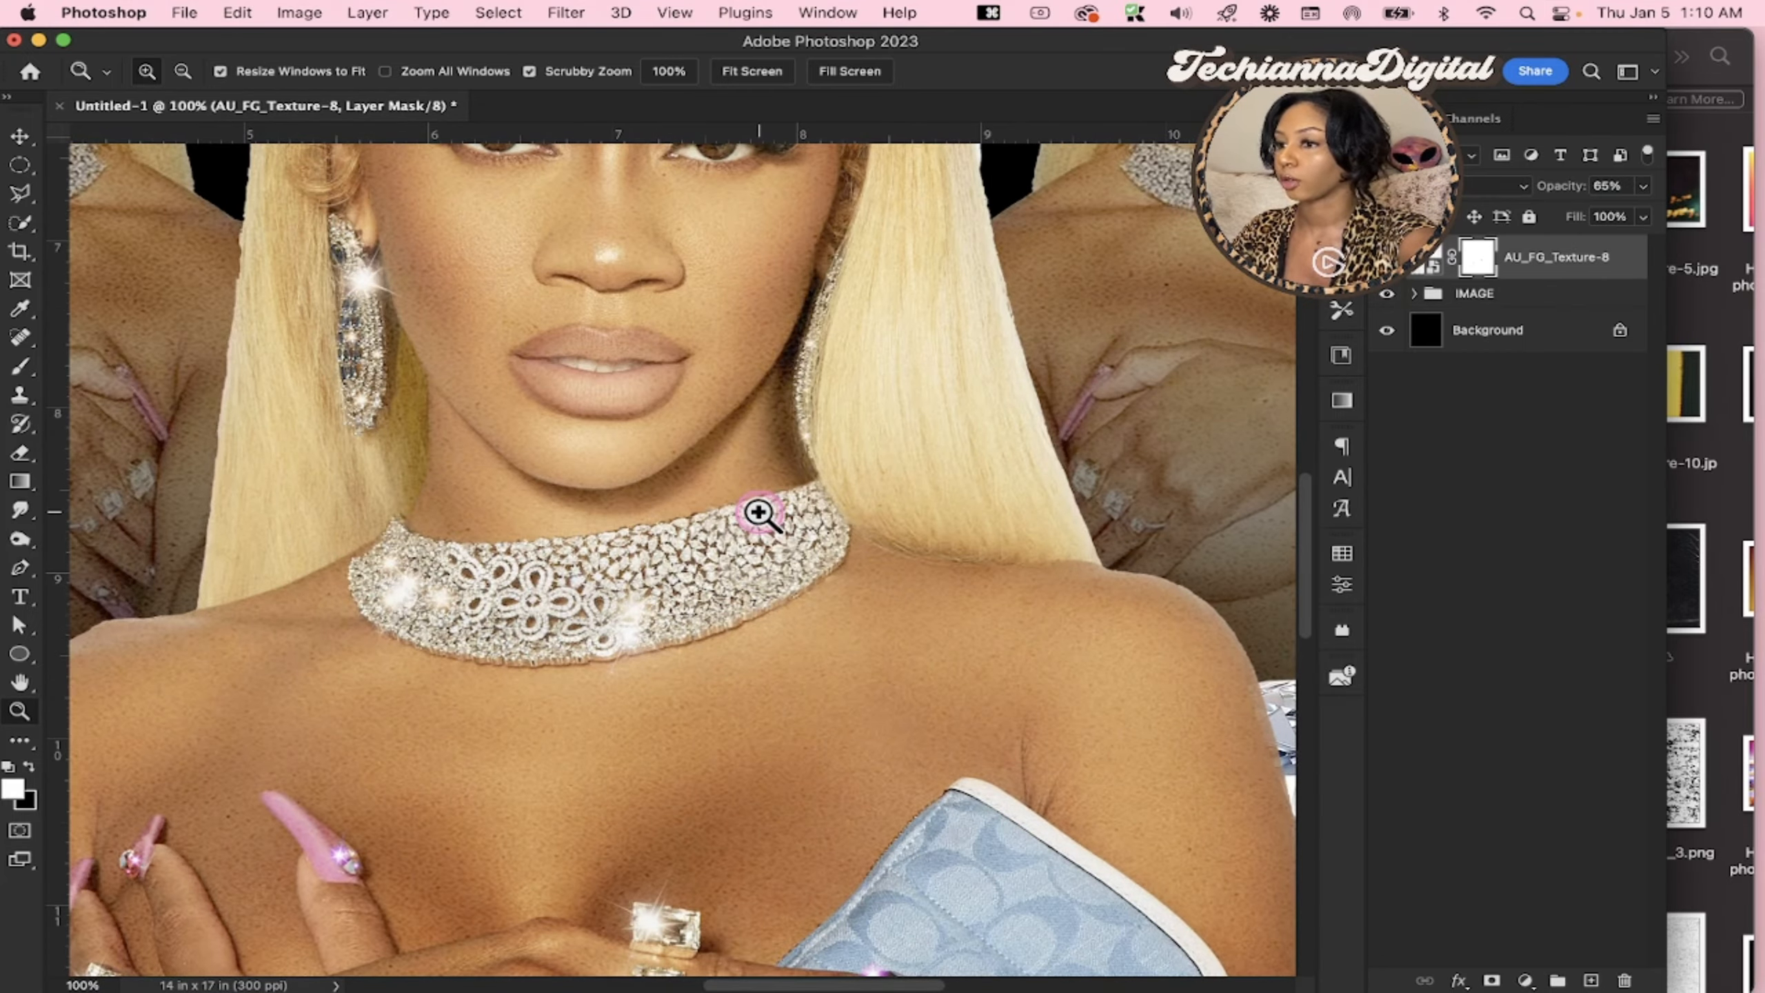
{"action": "left_click", "coordinate": [760, 513], "text": "alt"}
{"action": "left_click", "coordinate": [759, 513], "text": "alt"}
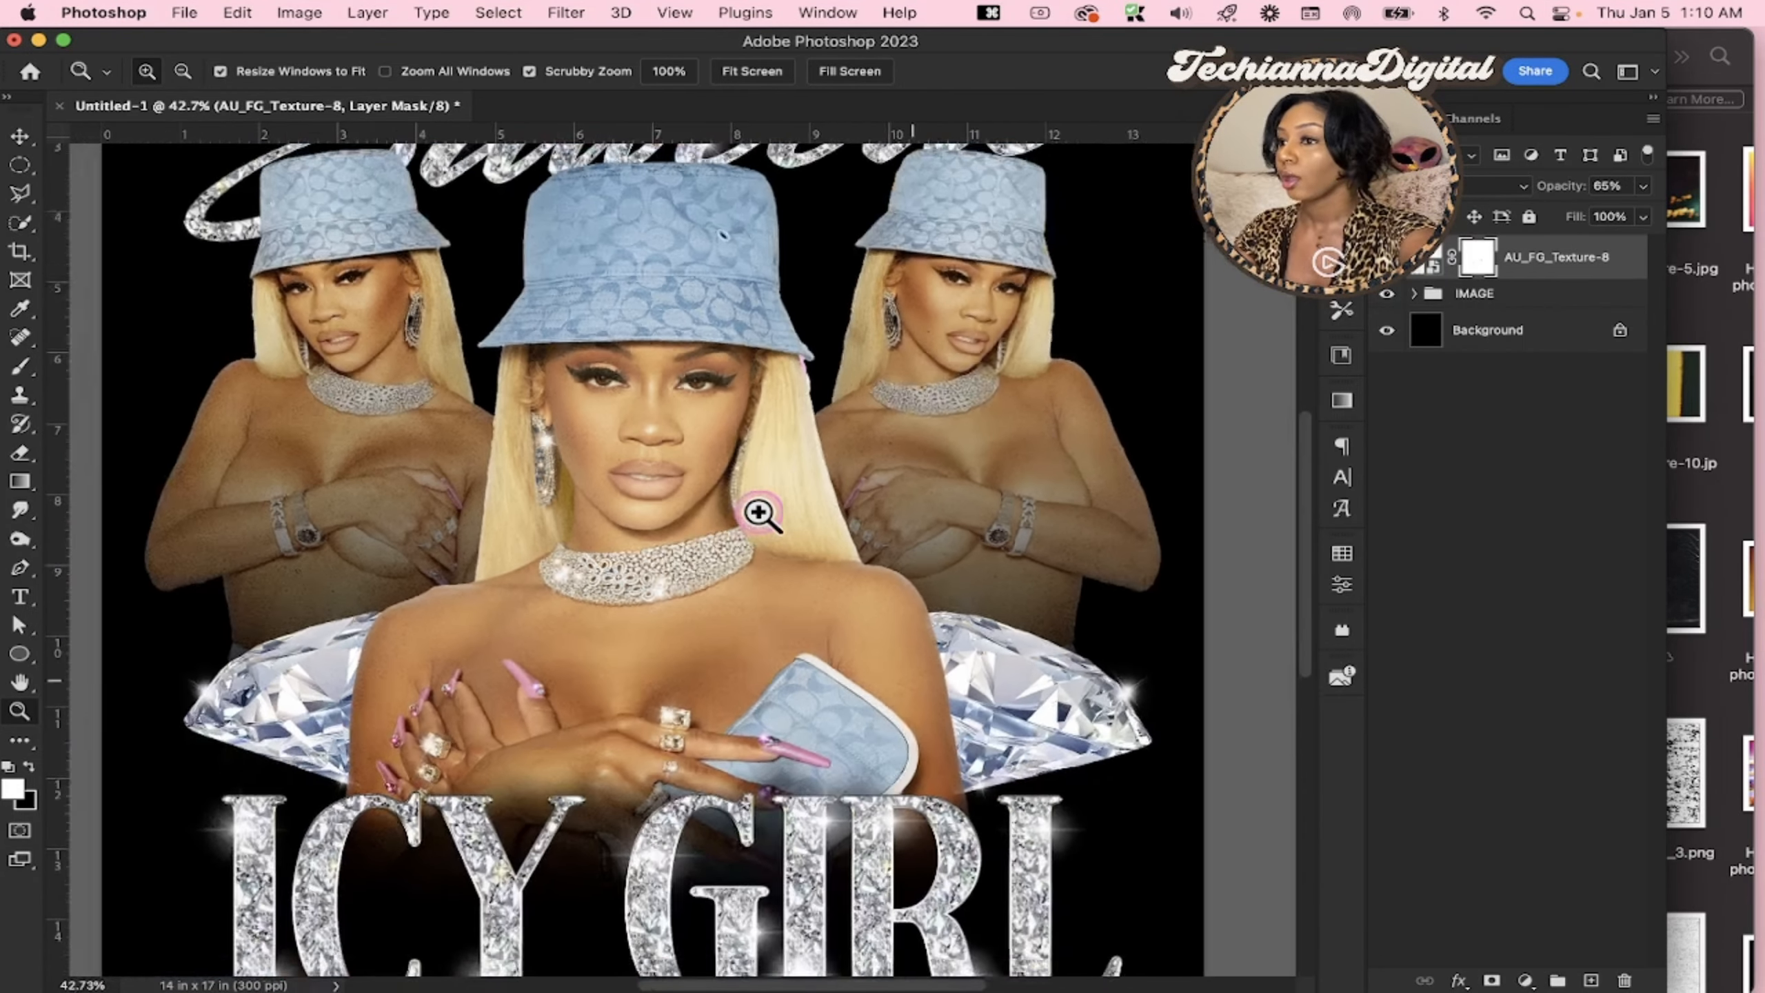
{"action": "left_click", "coordinate": [759, 512], "text": "alt"}
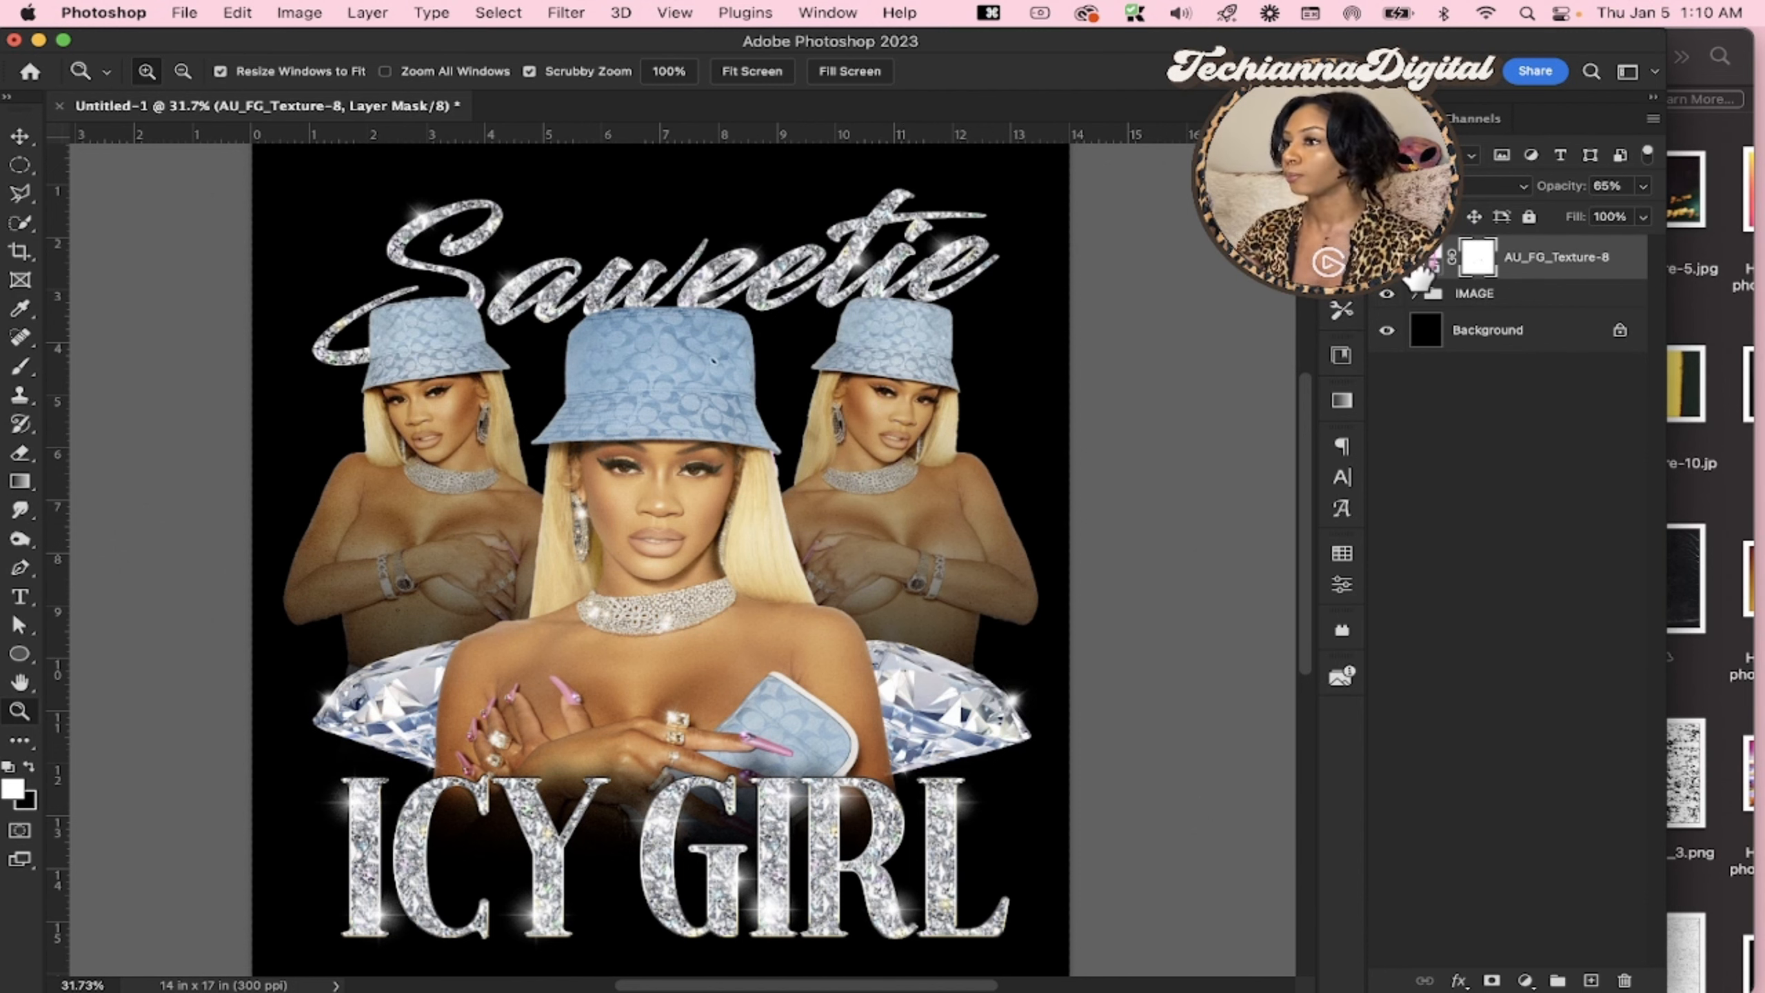
Clip the AU_FG_Texture-8 layer to the IMAGE group and compare the design with the black background hidden and shown
{"action": "right_click", "coordinate": [1604, 277]}
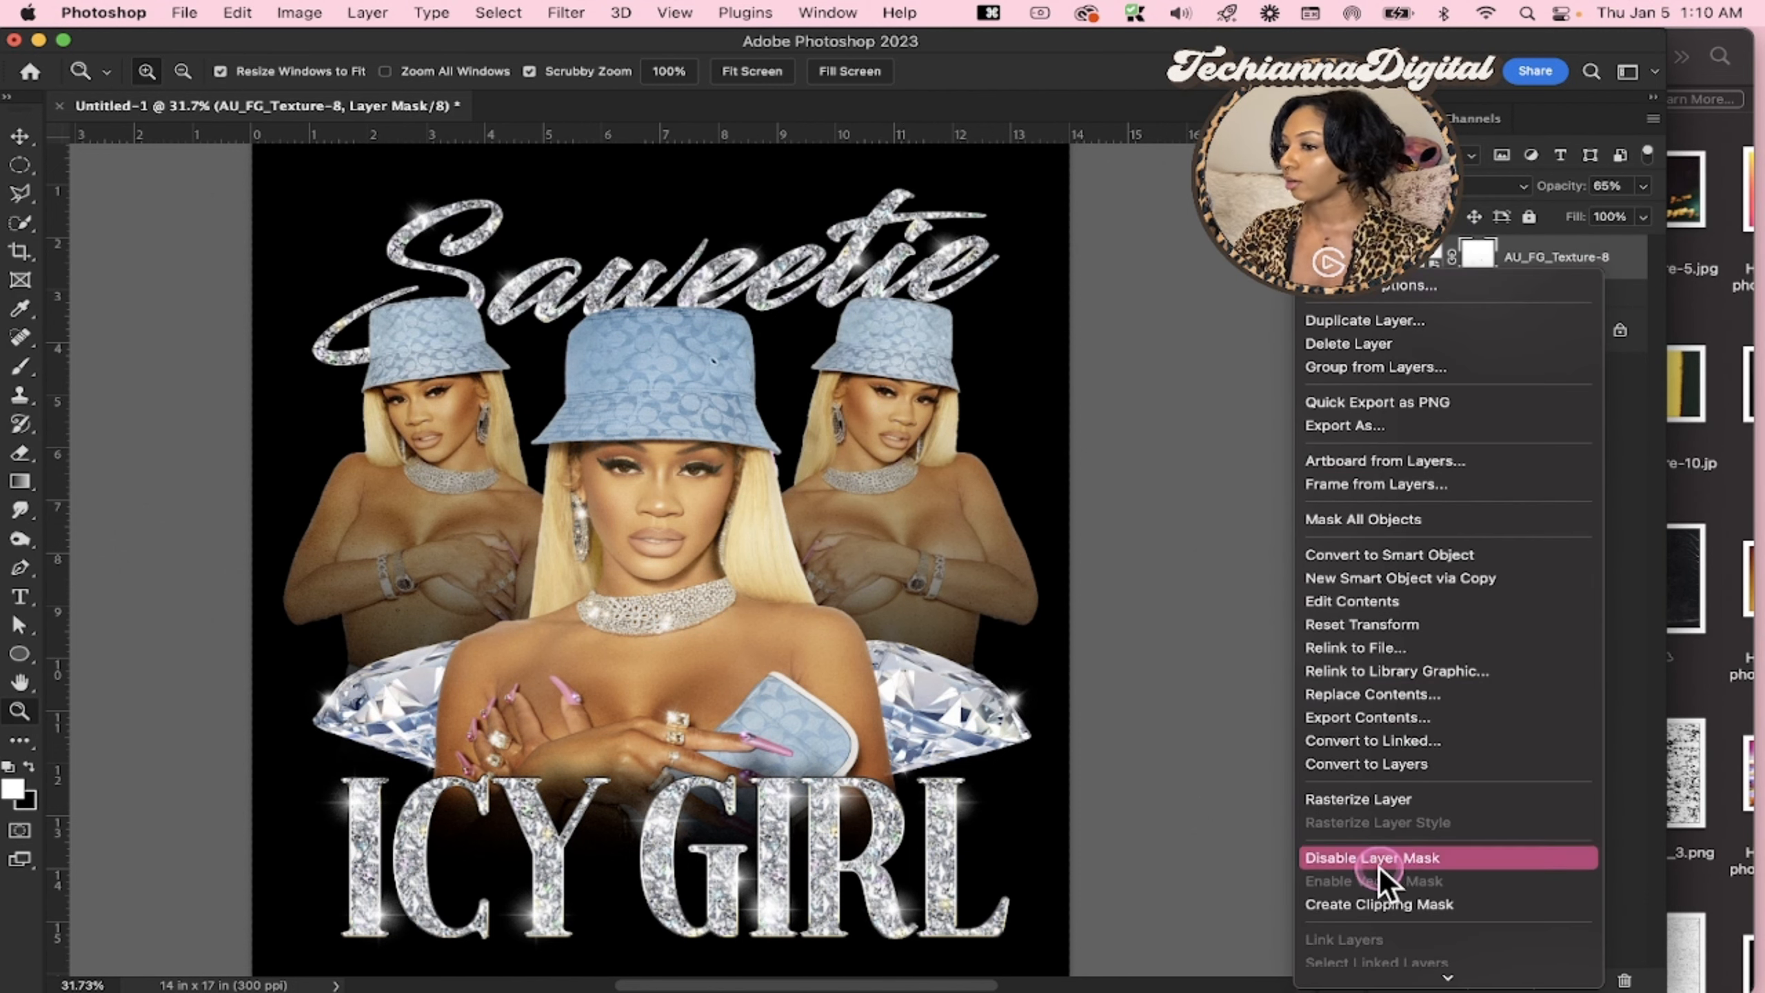
{"action": "left_click", "coordinate": [1379, 904]}
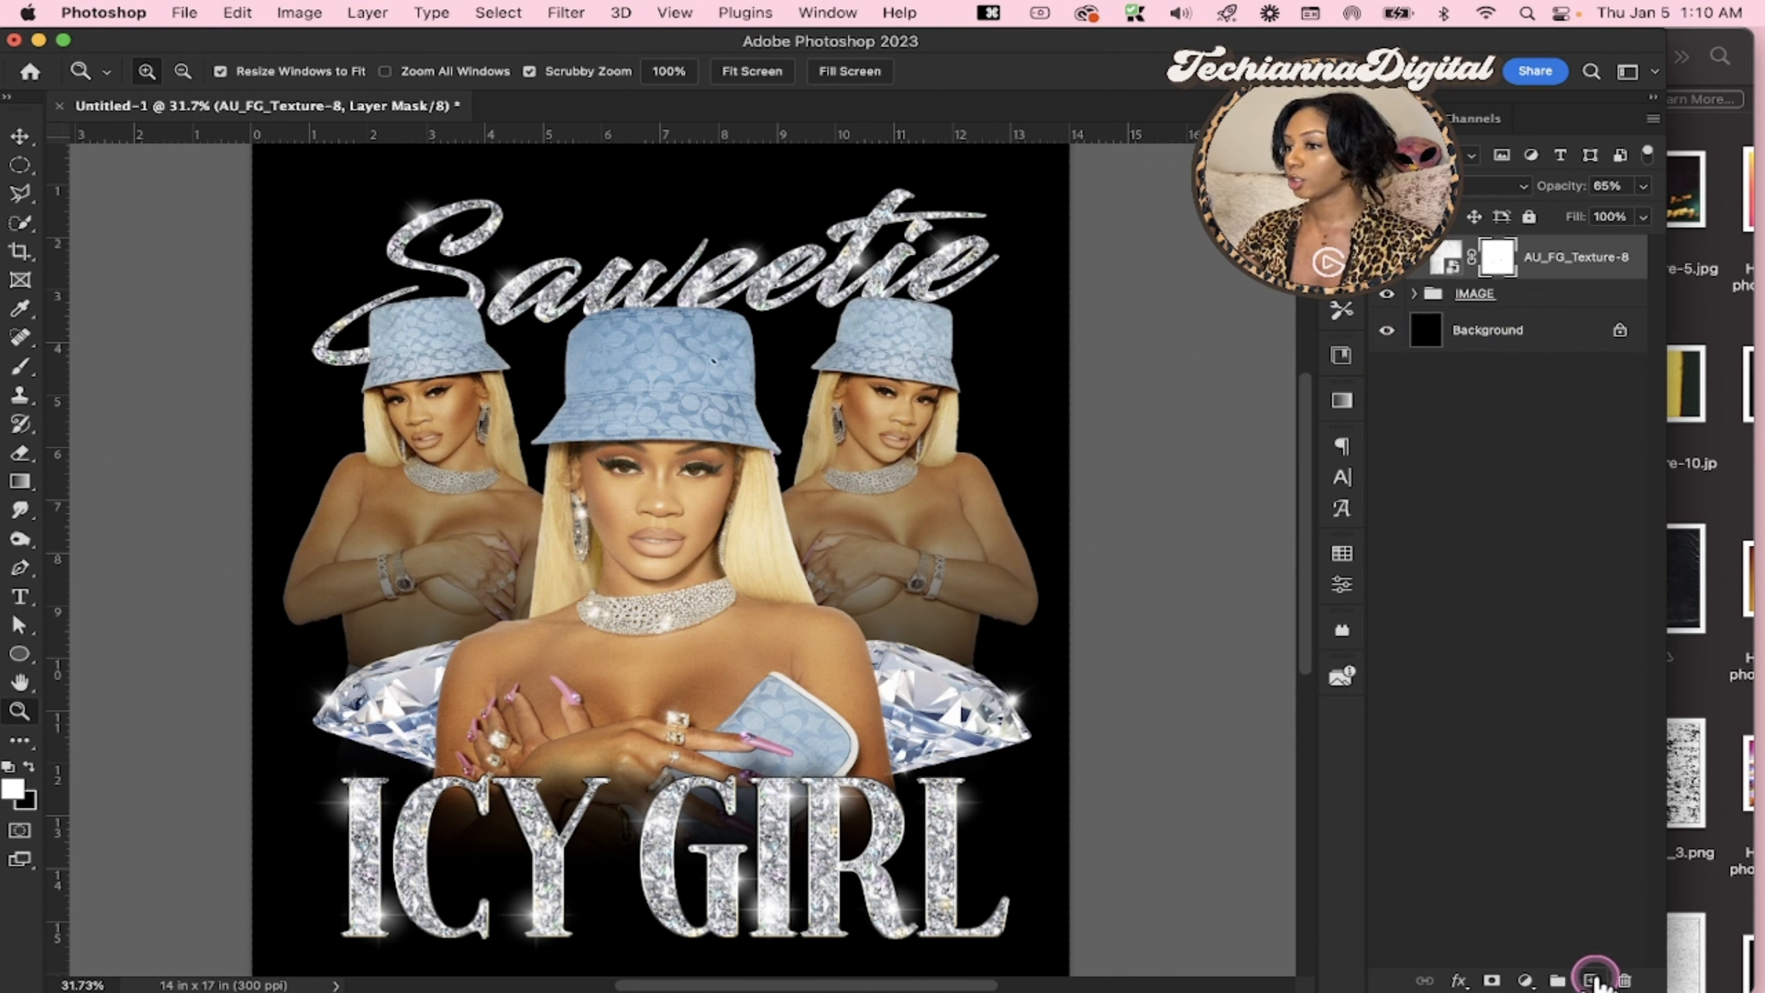
{"action": "left_click", "coordinate": [1386, 331]}
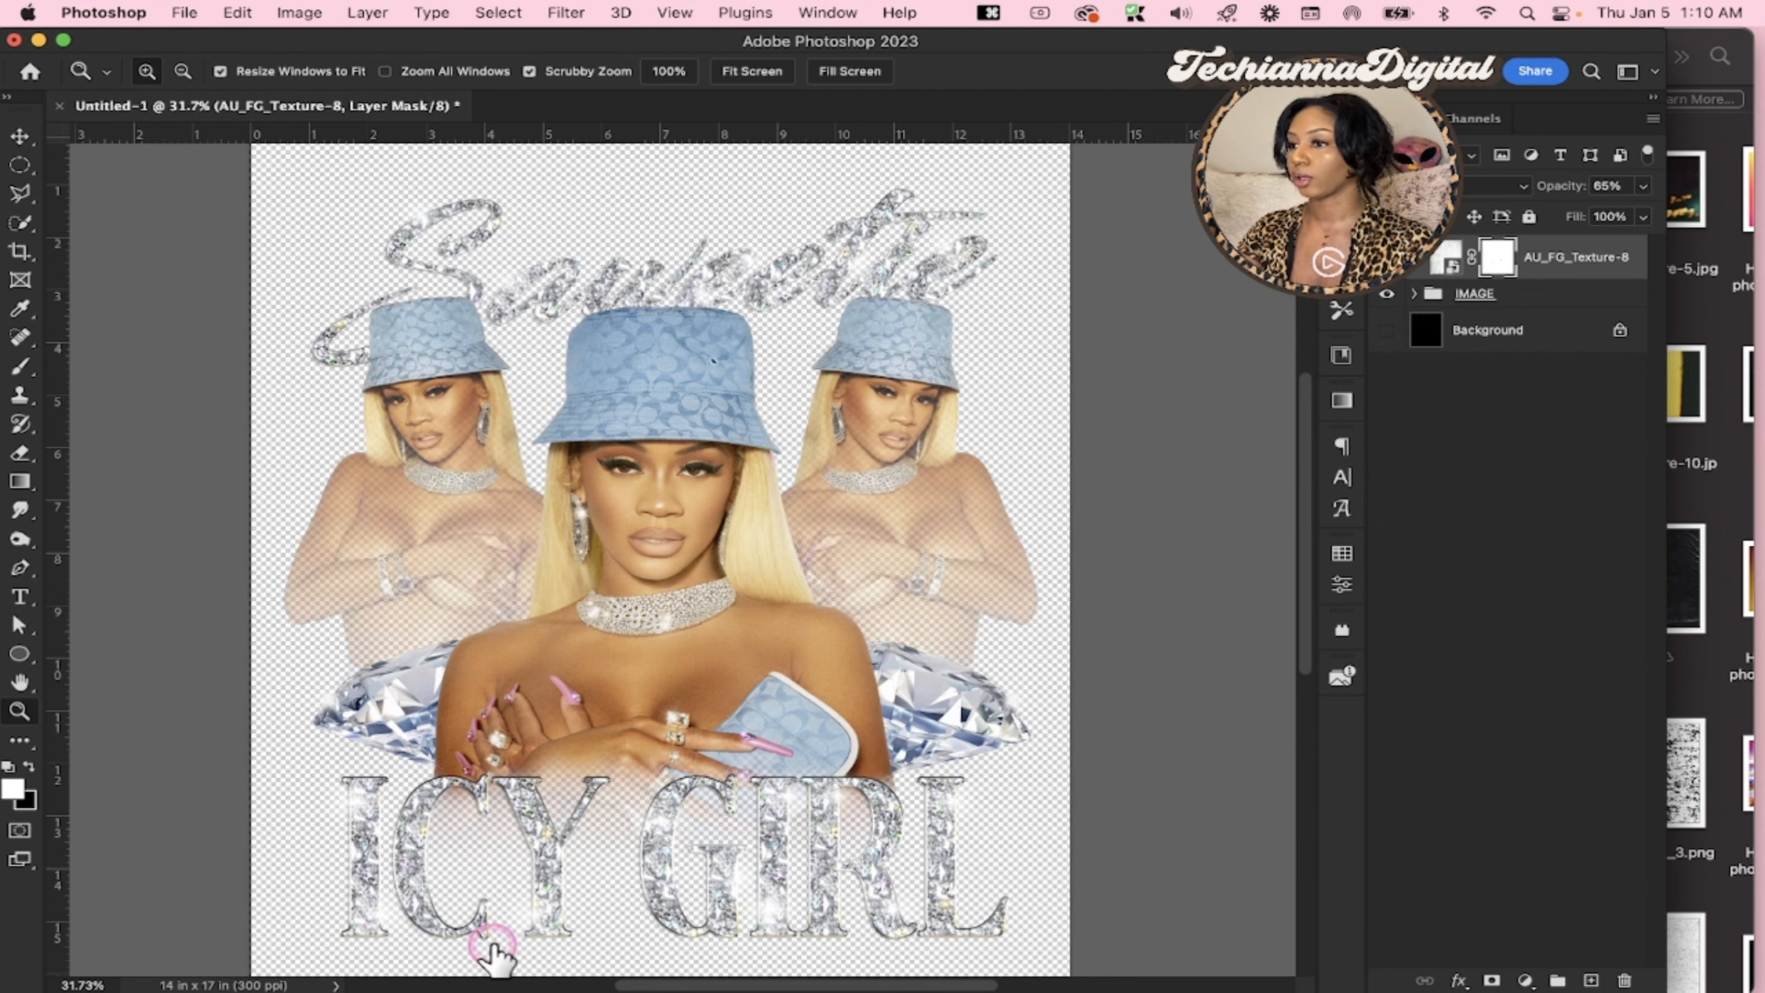
{"action": "key", "text": "i"}
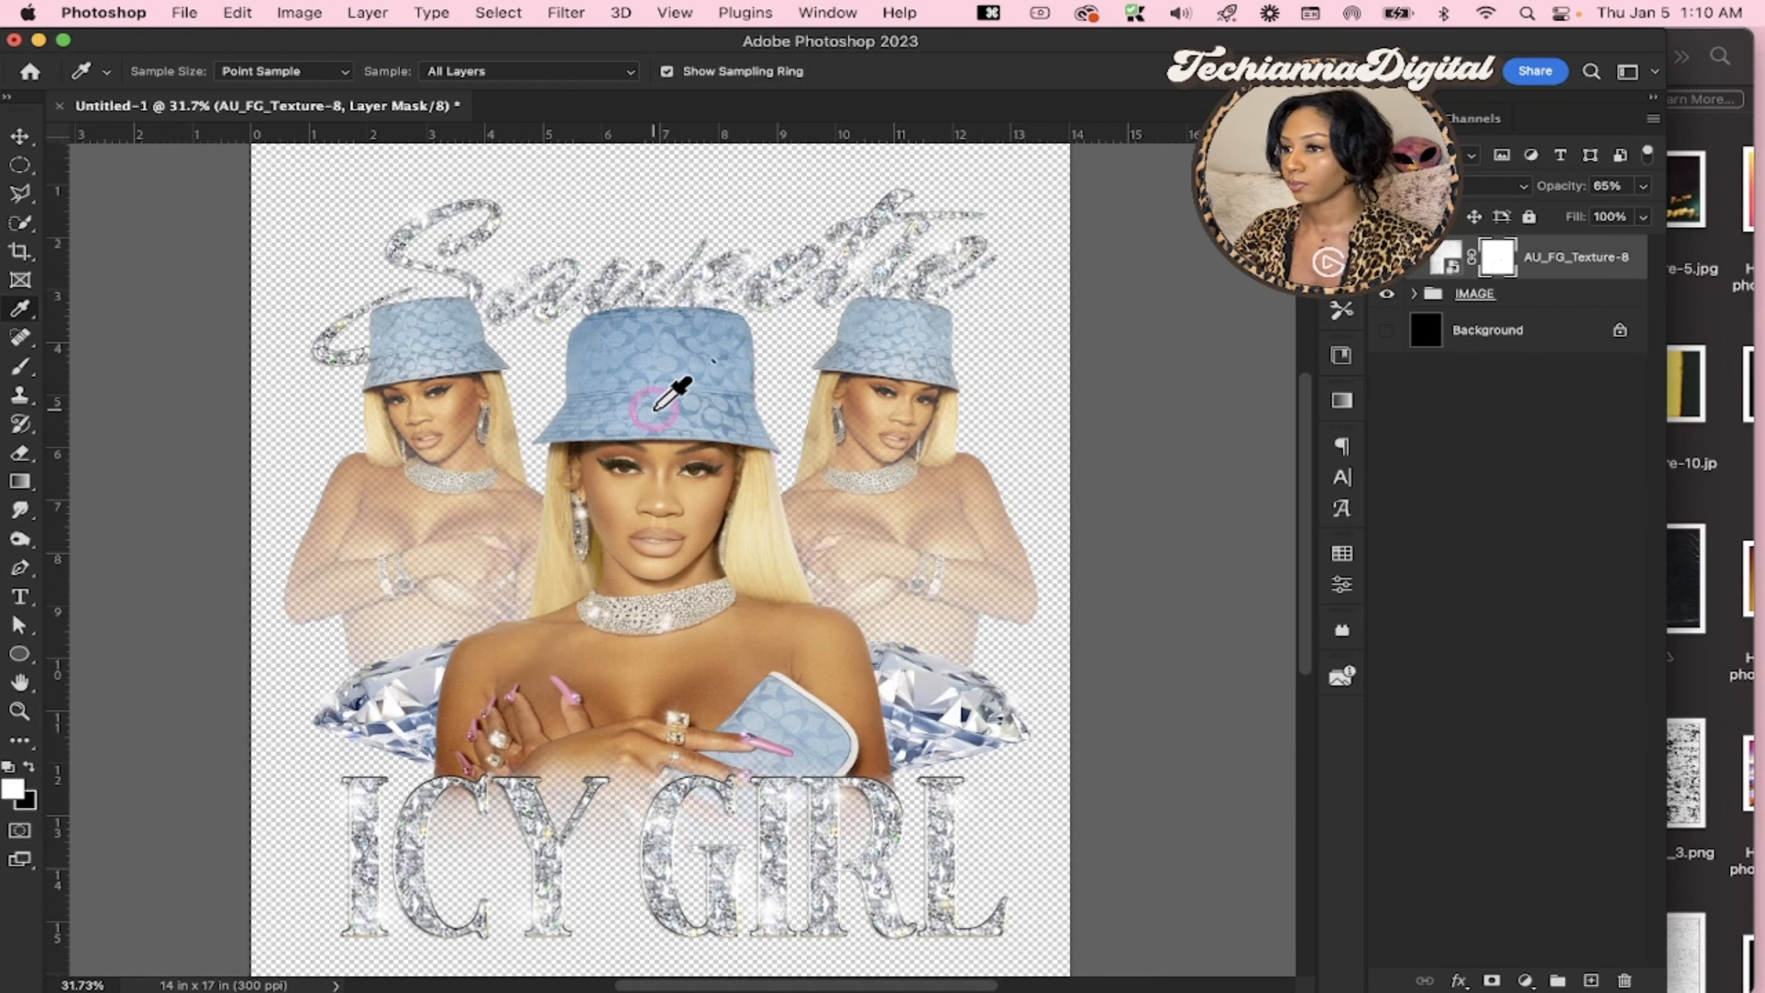
{"action": "left_click_drag", "start_coordinate": [653, 409], "coordinate": [1105, 393]}
{"action": "left_click", "coordinate": [1387, 329]}
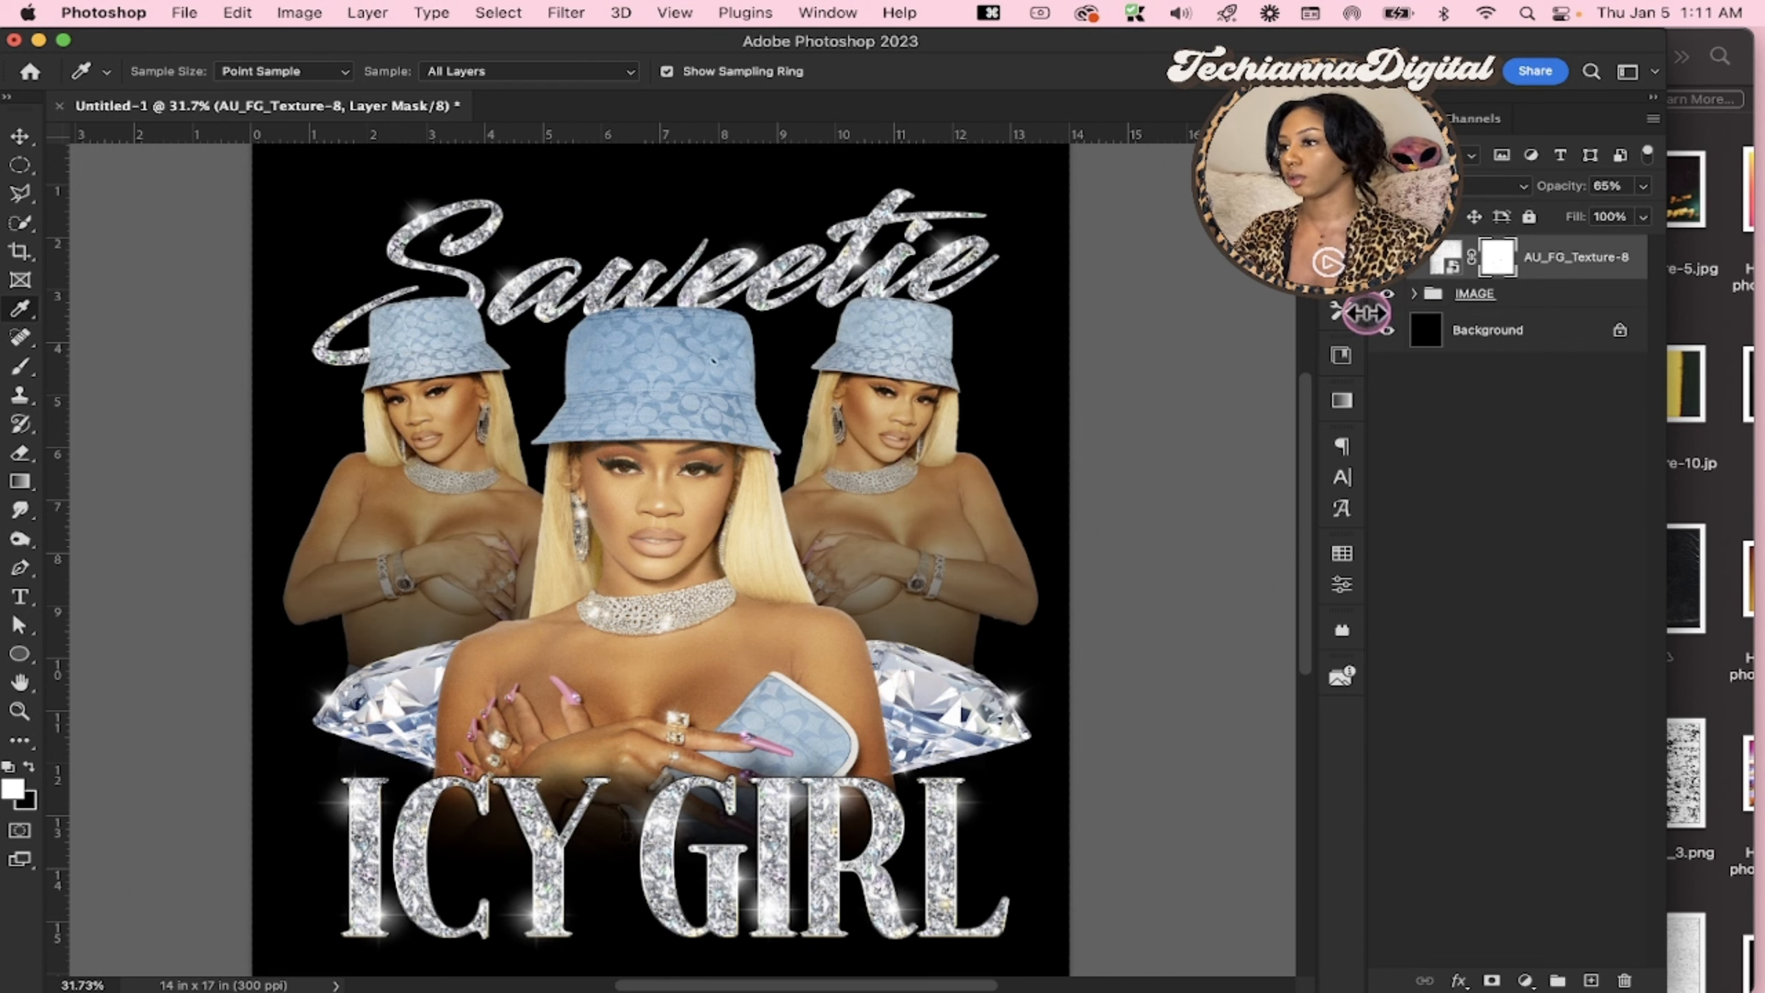
{"action": "left_click", "coordinate": [1387, 329]}
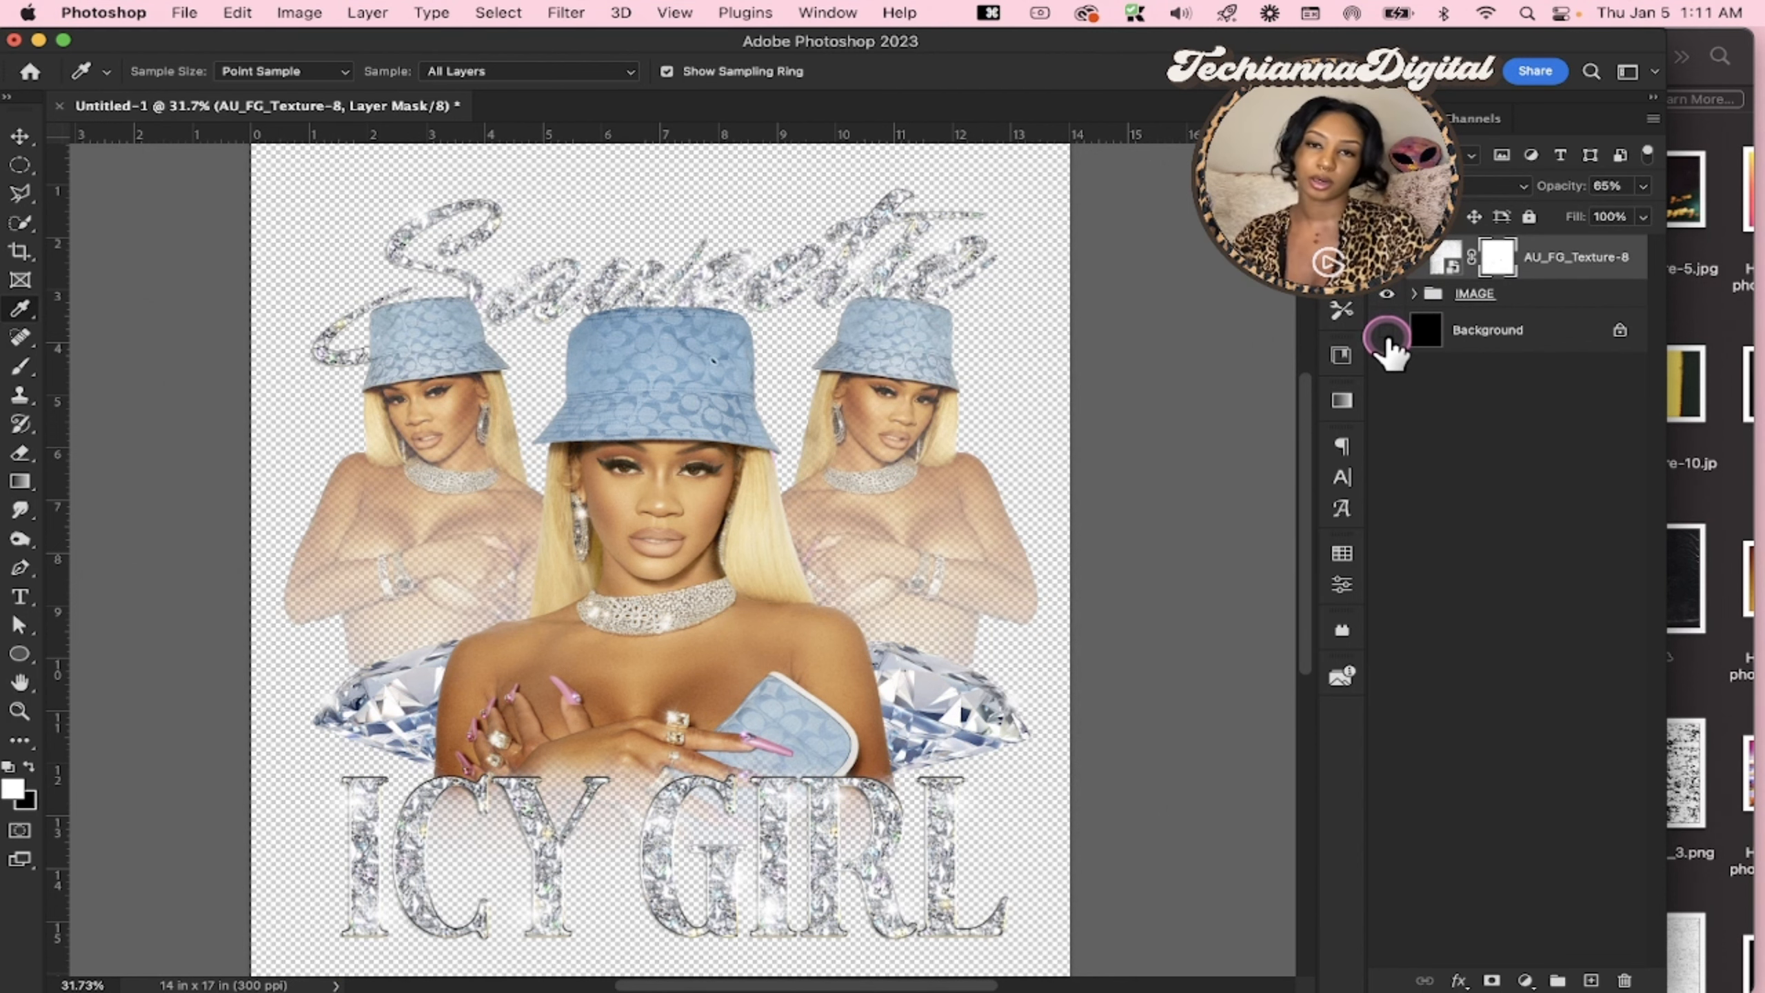
{"action": "left_click", "coordinate": [1387, 330]}
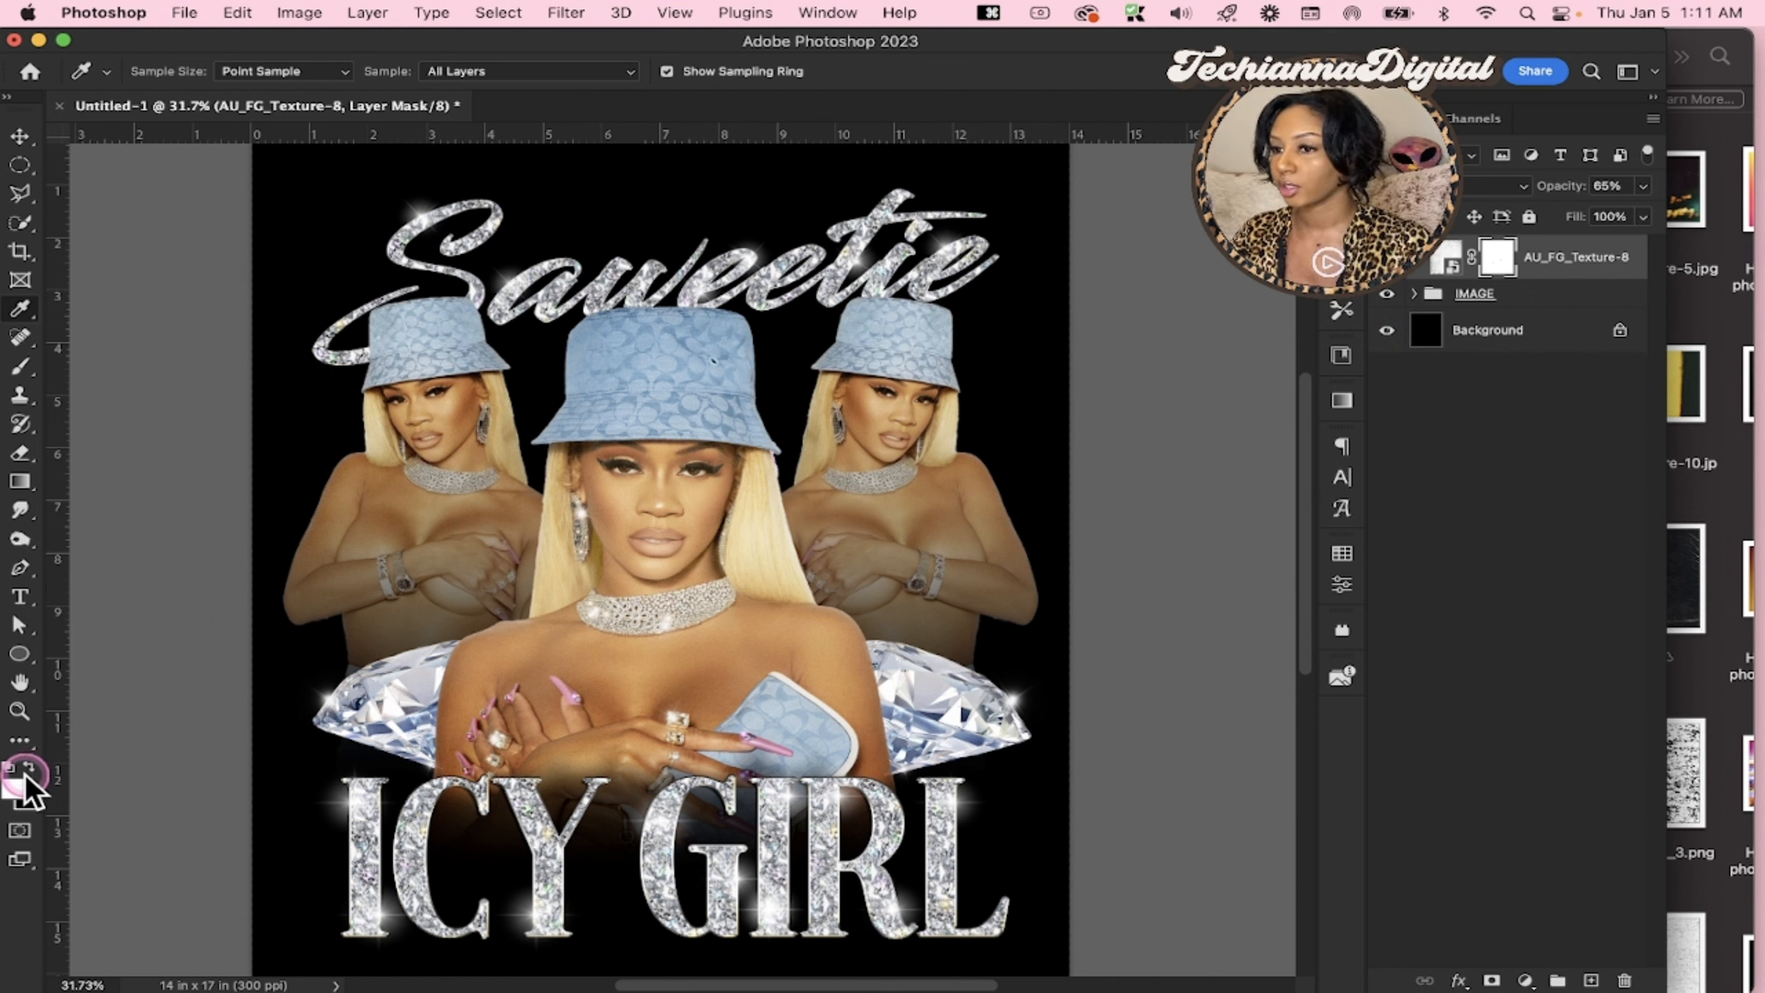
Try to set the foreground color to pink ff81b9 while the texture's layer mask is active
{"action": "left_click", "coordinate": [15, 790]}
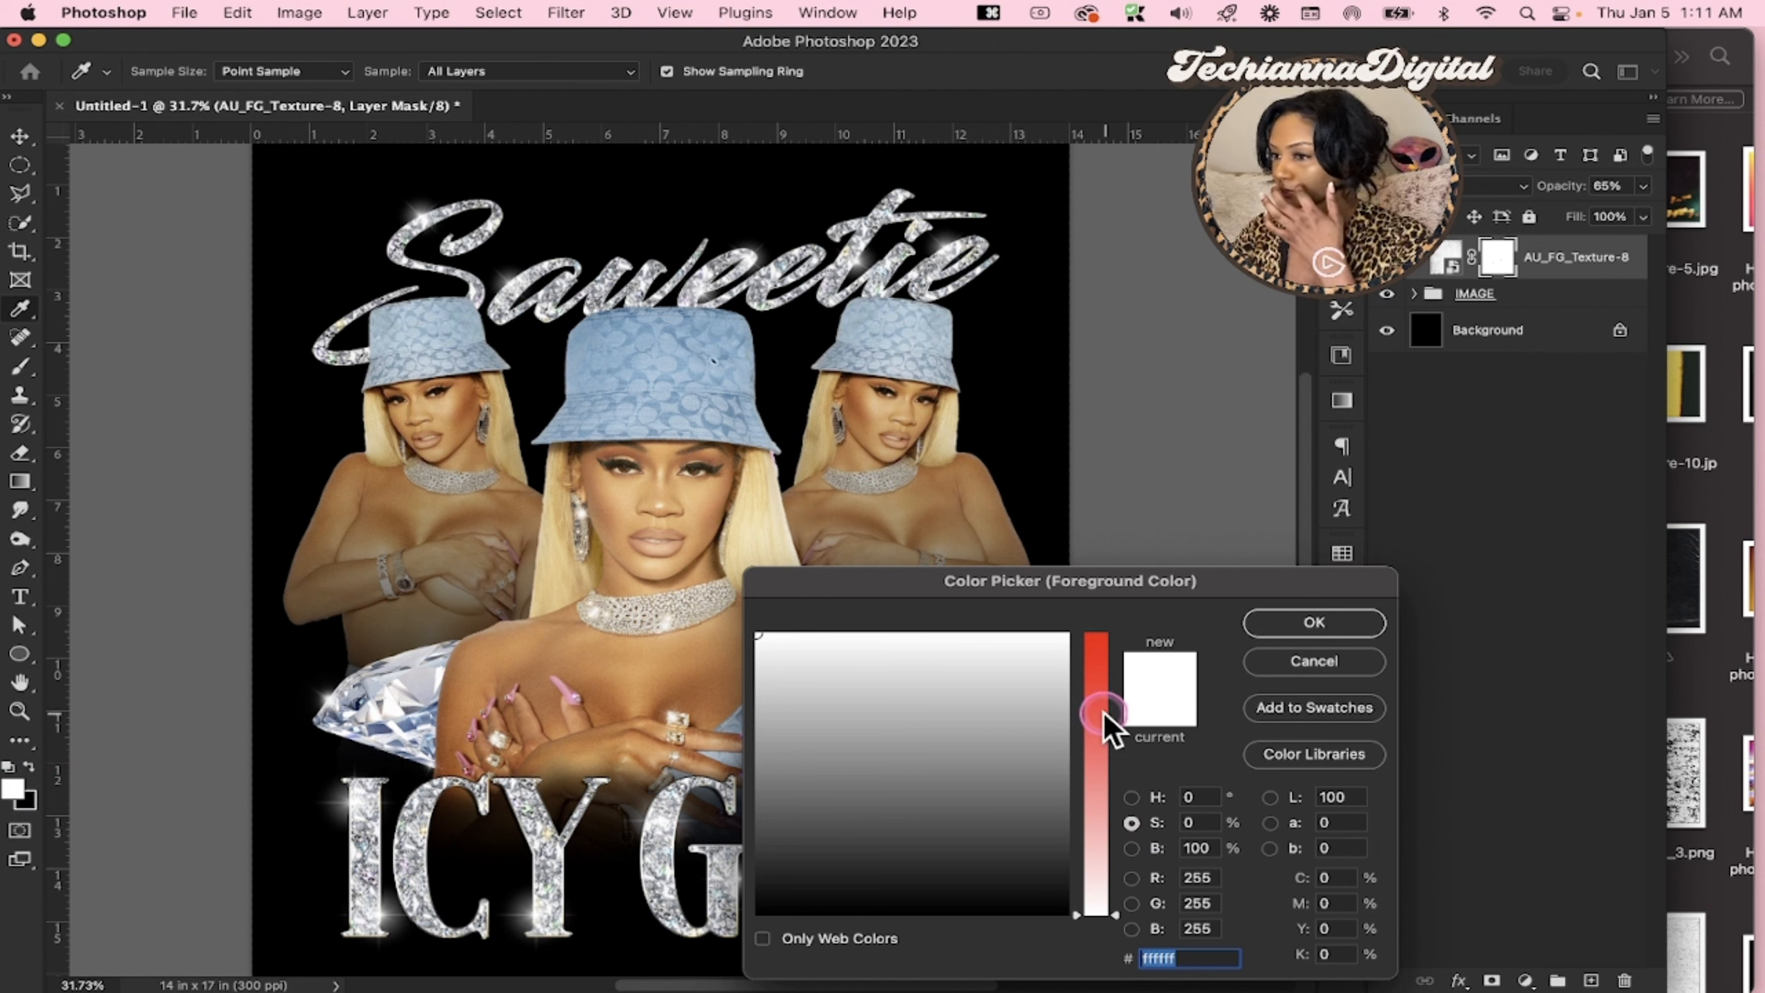
{"action": "left_click", "coordinate": [1141, 805]}
{"action": "left_click", "coordinate": [1094, 673]}
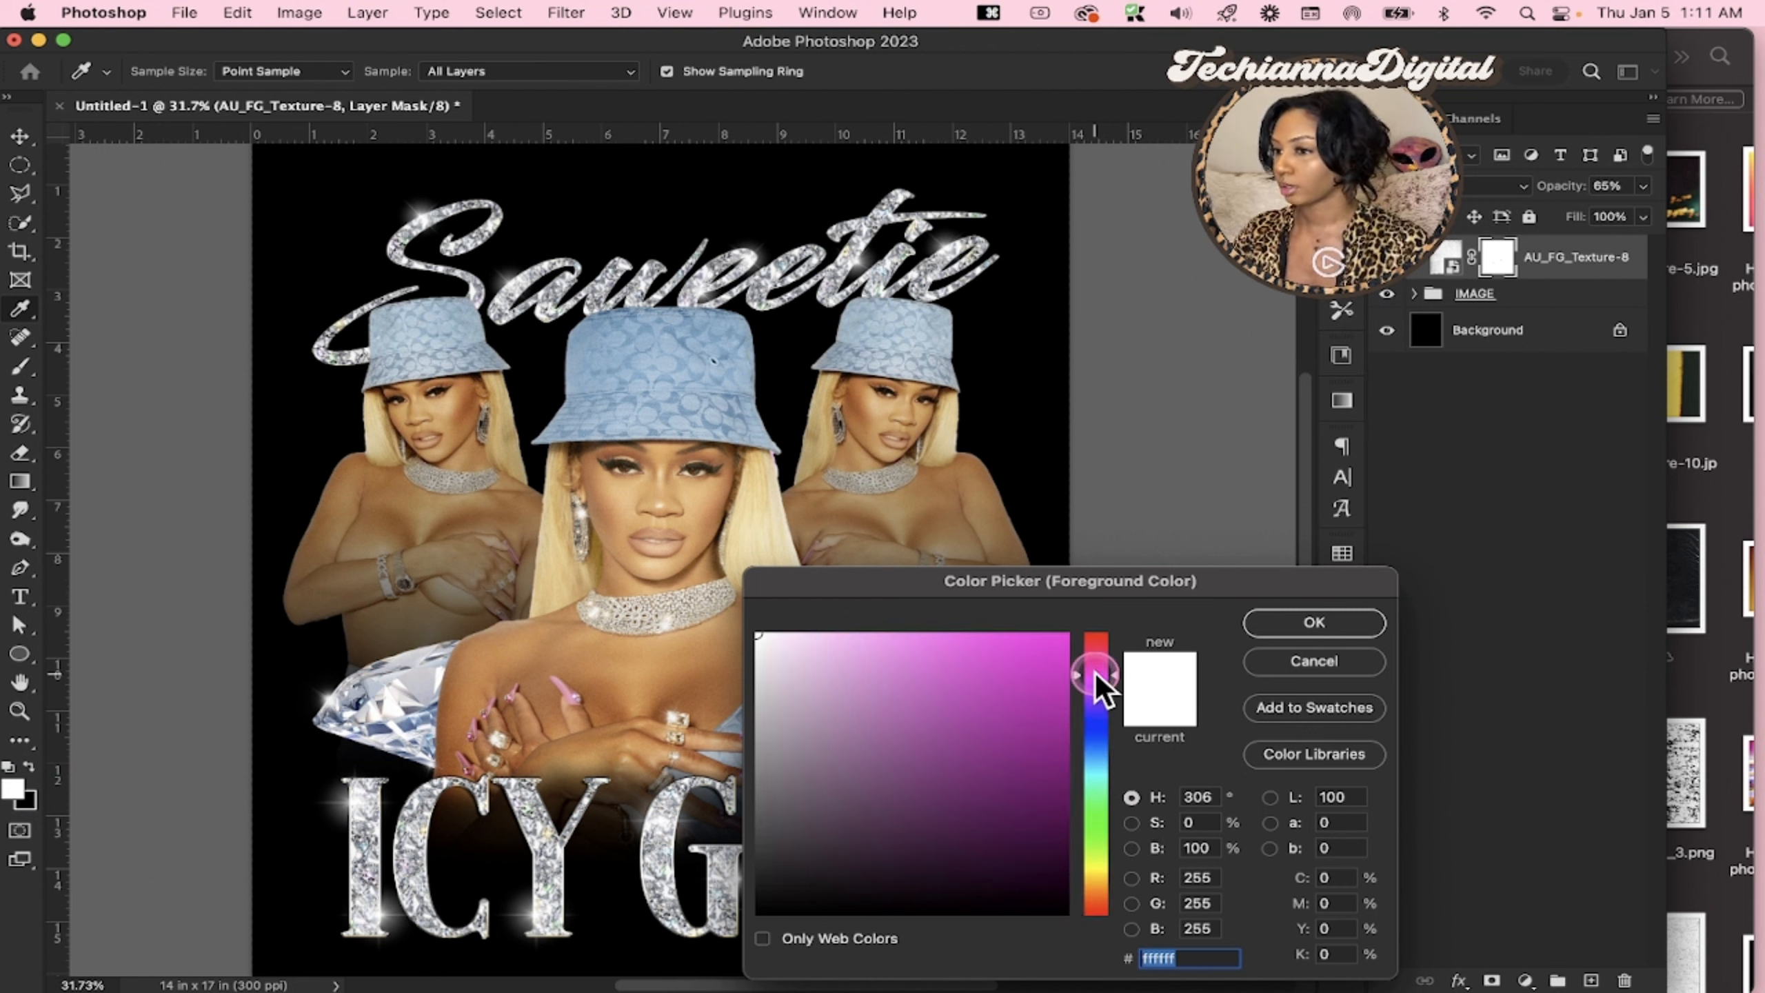
{"action": "left_click", "coordinate": [1012, 685]}
{"action": "mouse_move", "coordinate": [887, 642]}
{"action": "left_mouse_down"}
{"action": "mouse_move", "coordinate": [869, 647]}
{"action": "mouse_move", "coordinate": [891, 664]}
{"action": "left_mouse_up"}
{"action": "mouse_move", "coordinate": [1129, 759]}
{"action": "left_mouse_down"}
{"action": "mouse_move", "coordinate": [1095, 747]}
{"action": "mouse_move", "coordinate": [1089, 652]}
{"action": "mouse_move", "coordinate": [930, 642]}
{"action": "mouse_move", "coordinate": [910, 618]}
{"action": "left_mouse_up"}
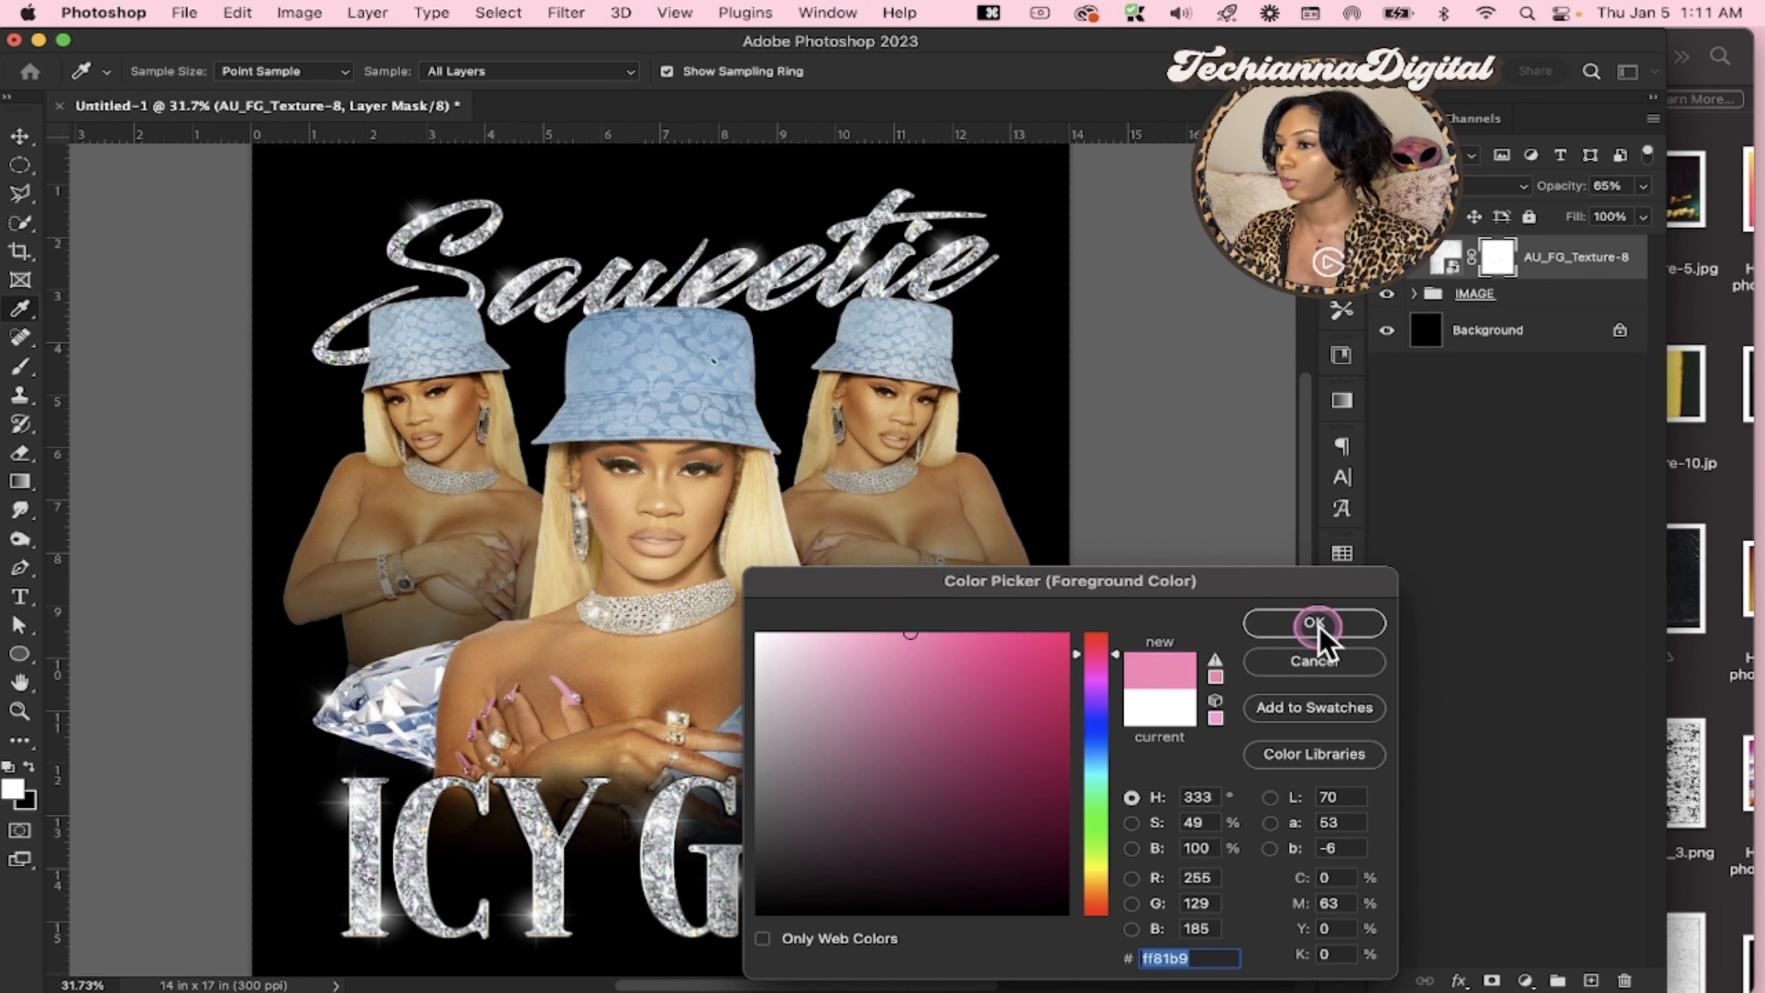
{"action": "left_click", "coordinate": [1315, 623]}
Add an empty layer directly above the Background and release the AU_FG_Texture-8 layer's clipping mask
{"action": "left_click", "coordinate": [1480, 331]}
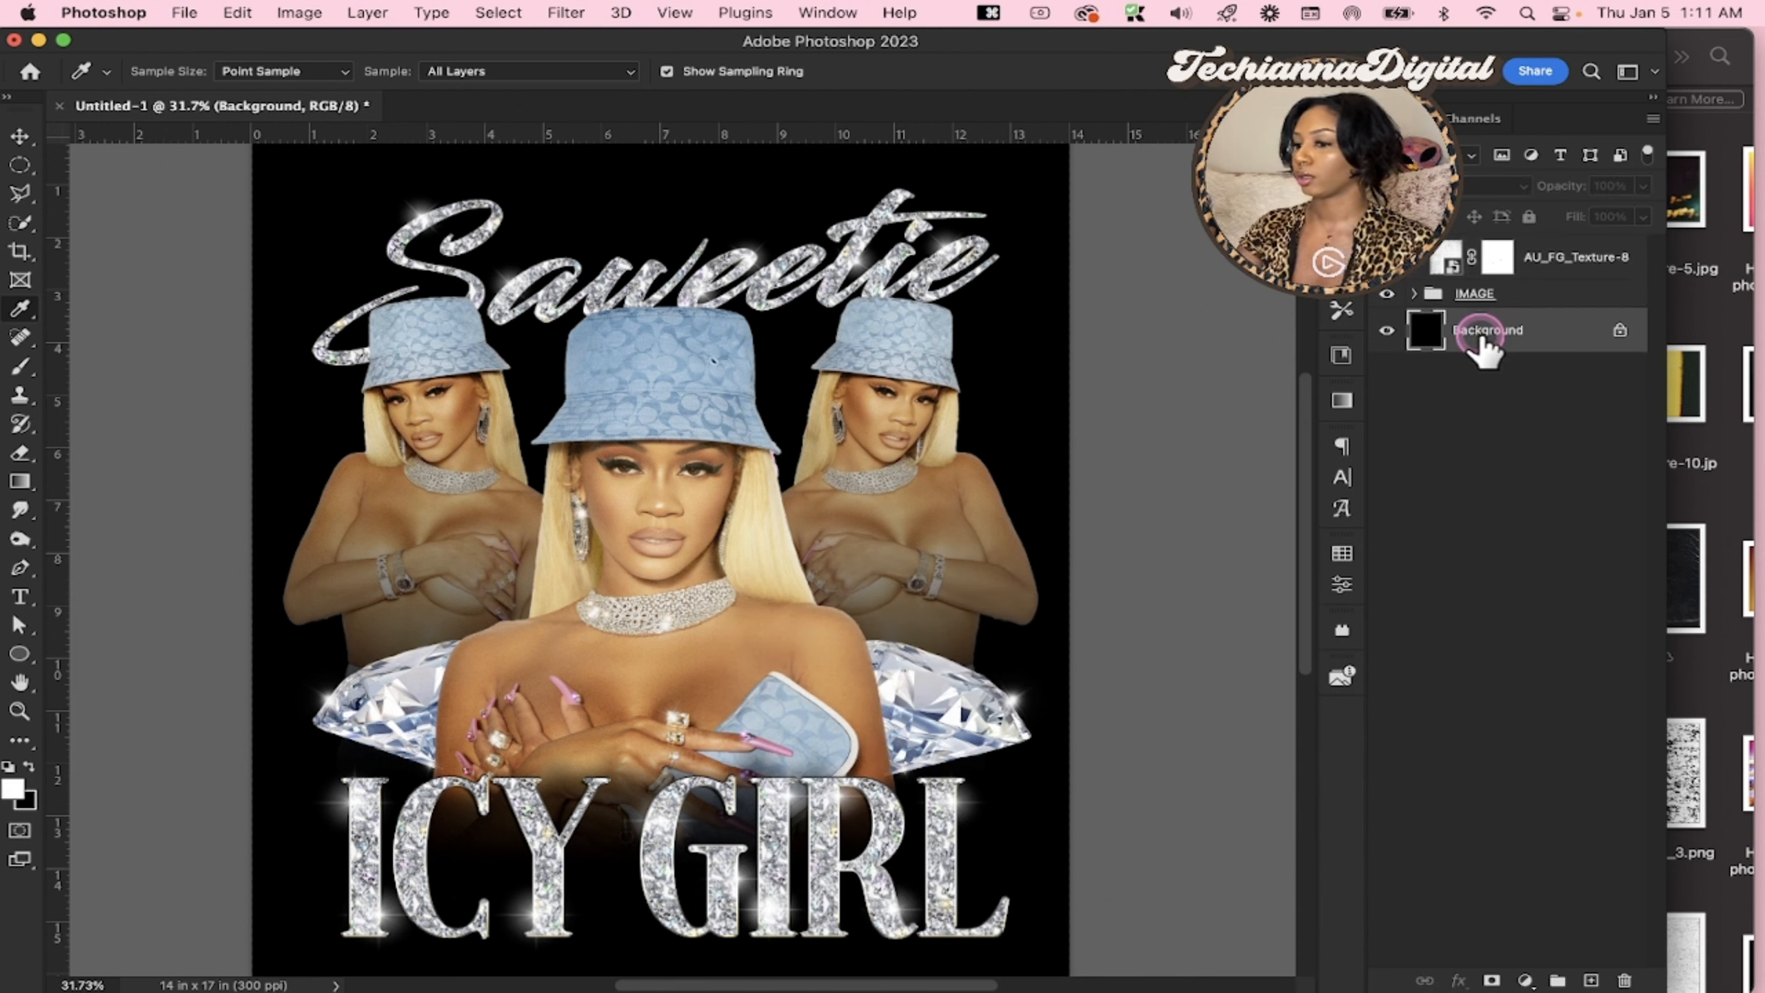
{"action": "left_click", "coordinate": [1590, 980]}
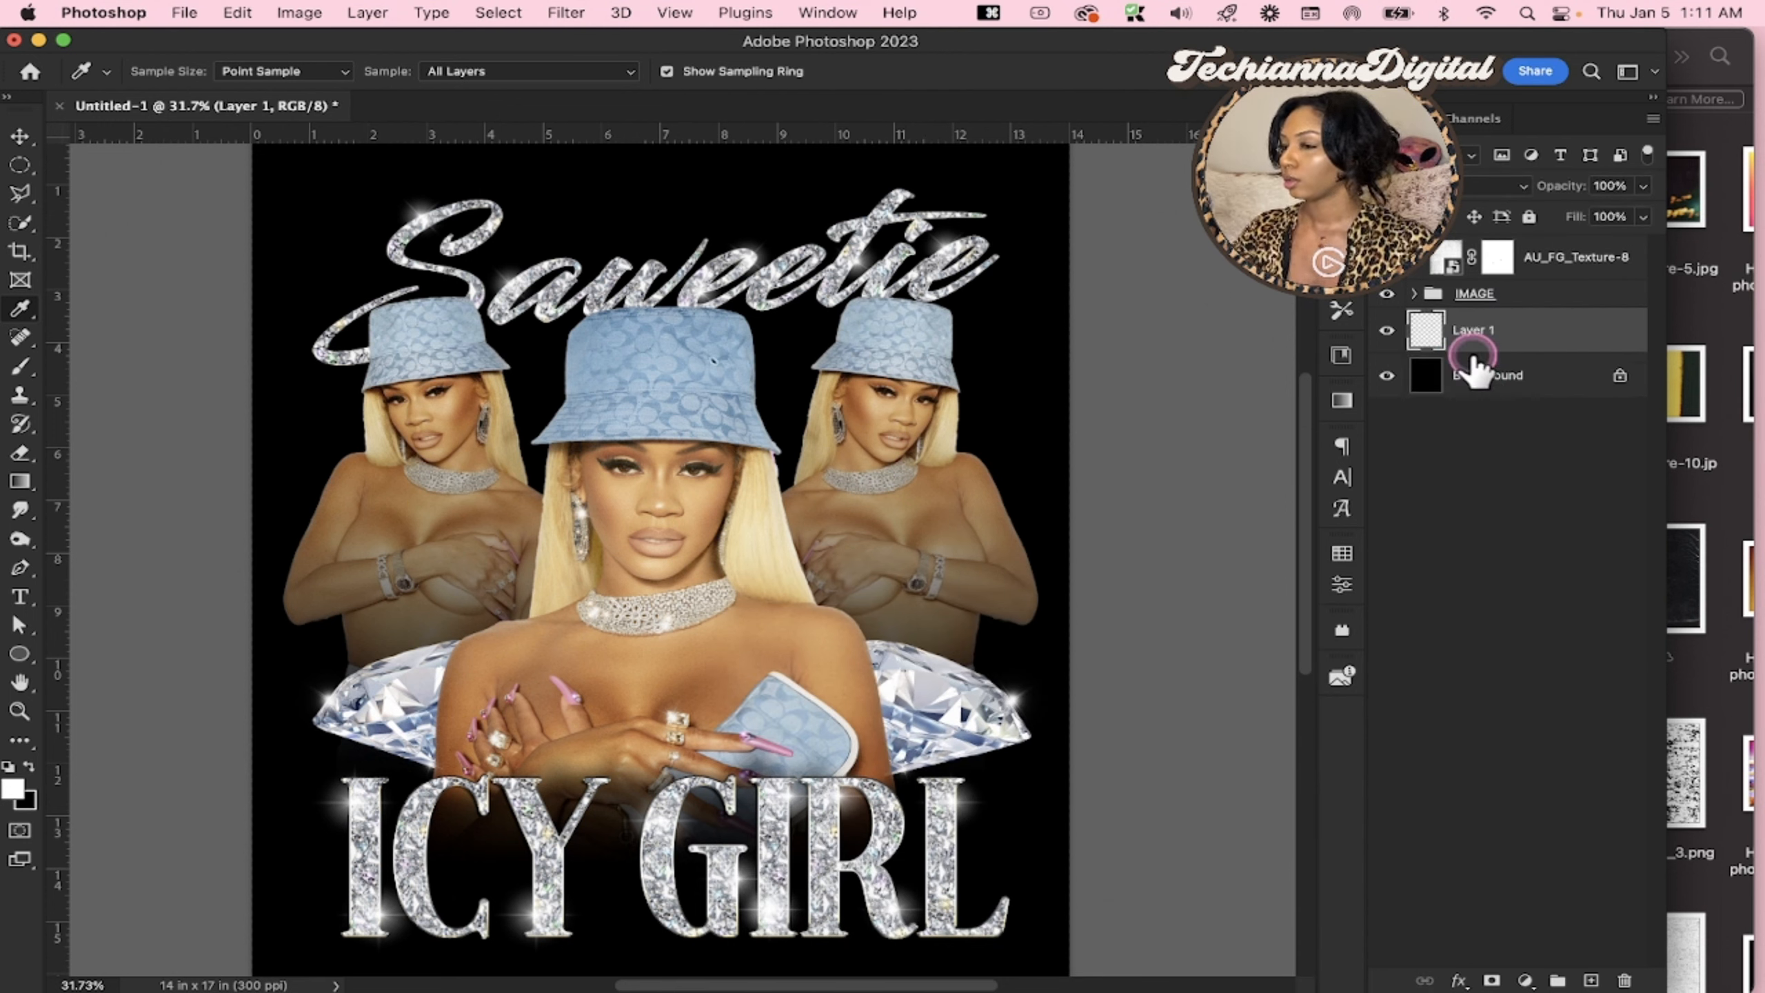
{"action": "right_click", "coordinate": [1628, 259]}
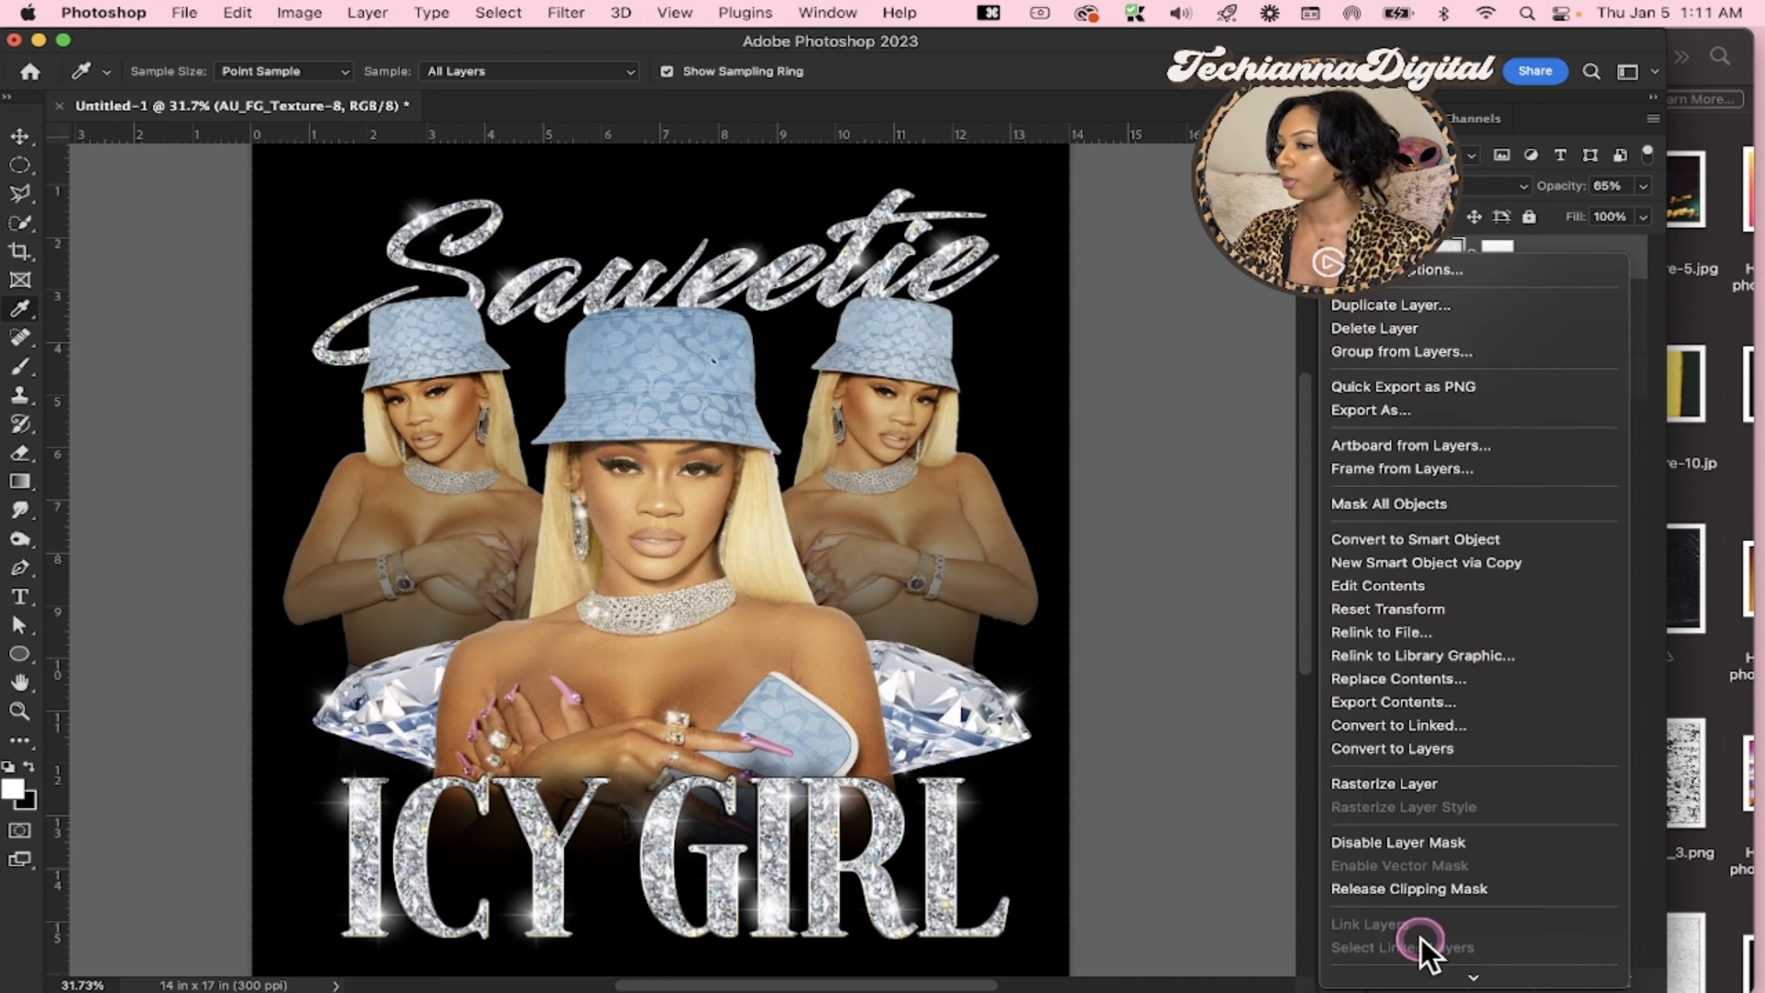
{"action": "left_click", "coordinate": [1409, 888]}
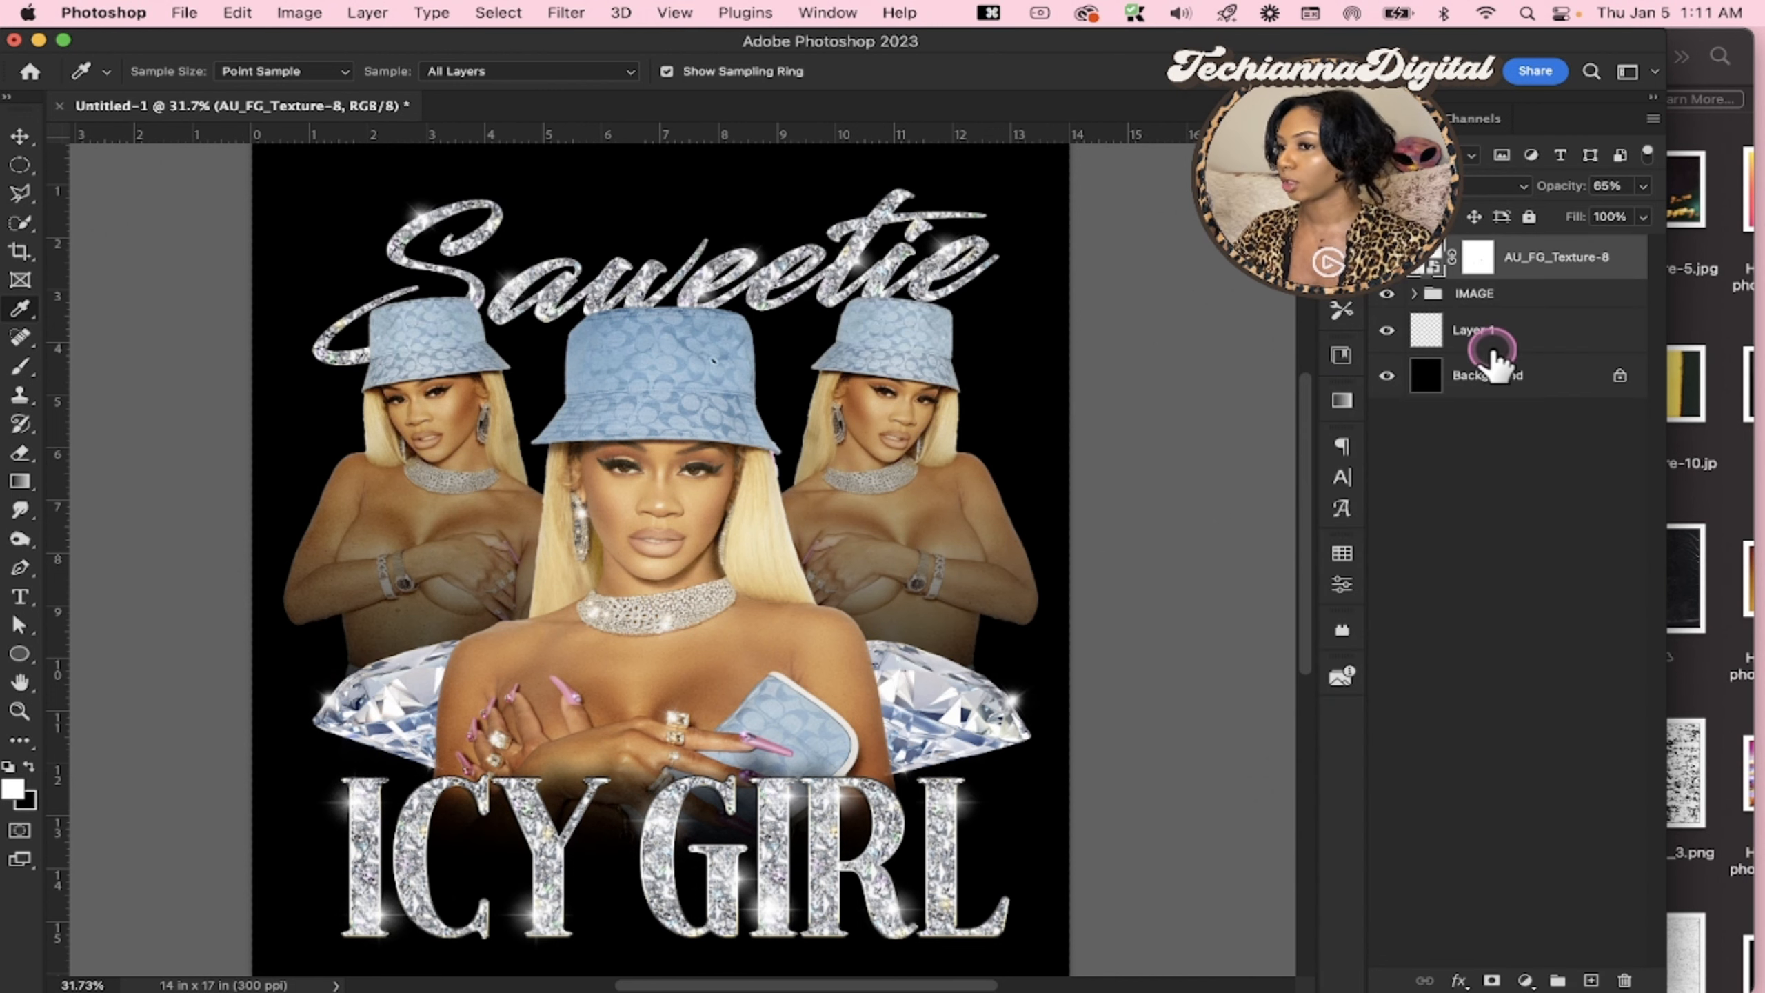
{"action": "left_click", "coordinate": [1509, 344]}
{"action": "left_click", "coordinate": [1501, 381]}
{"action": "left_click", "coordinate": [1491, 340]}
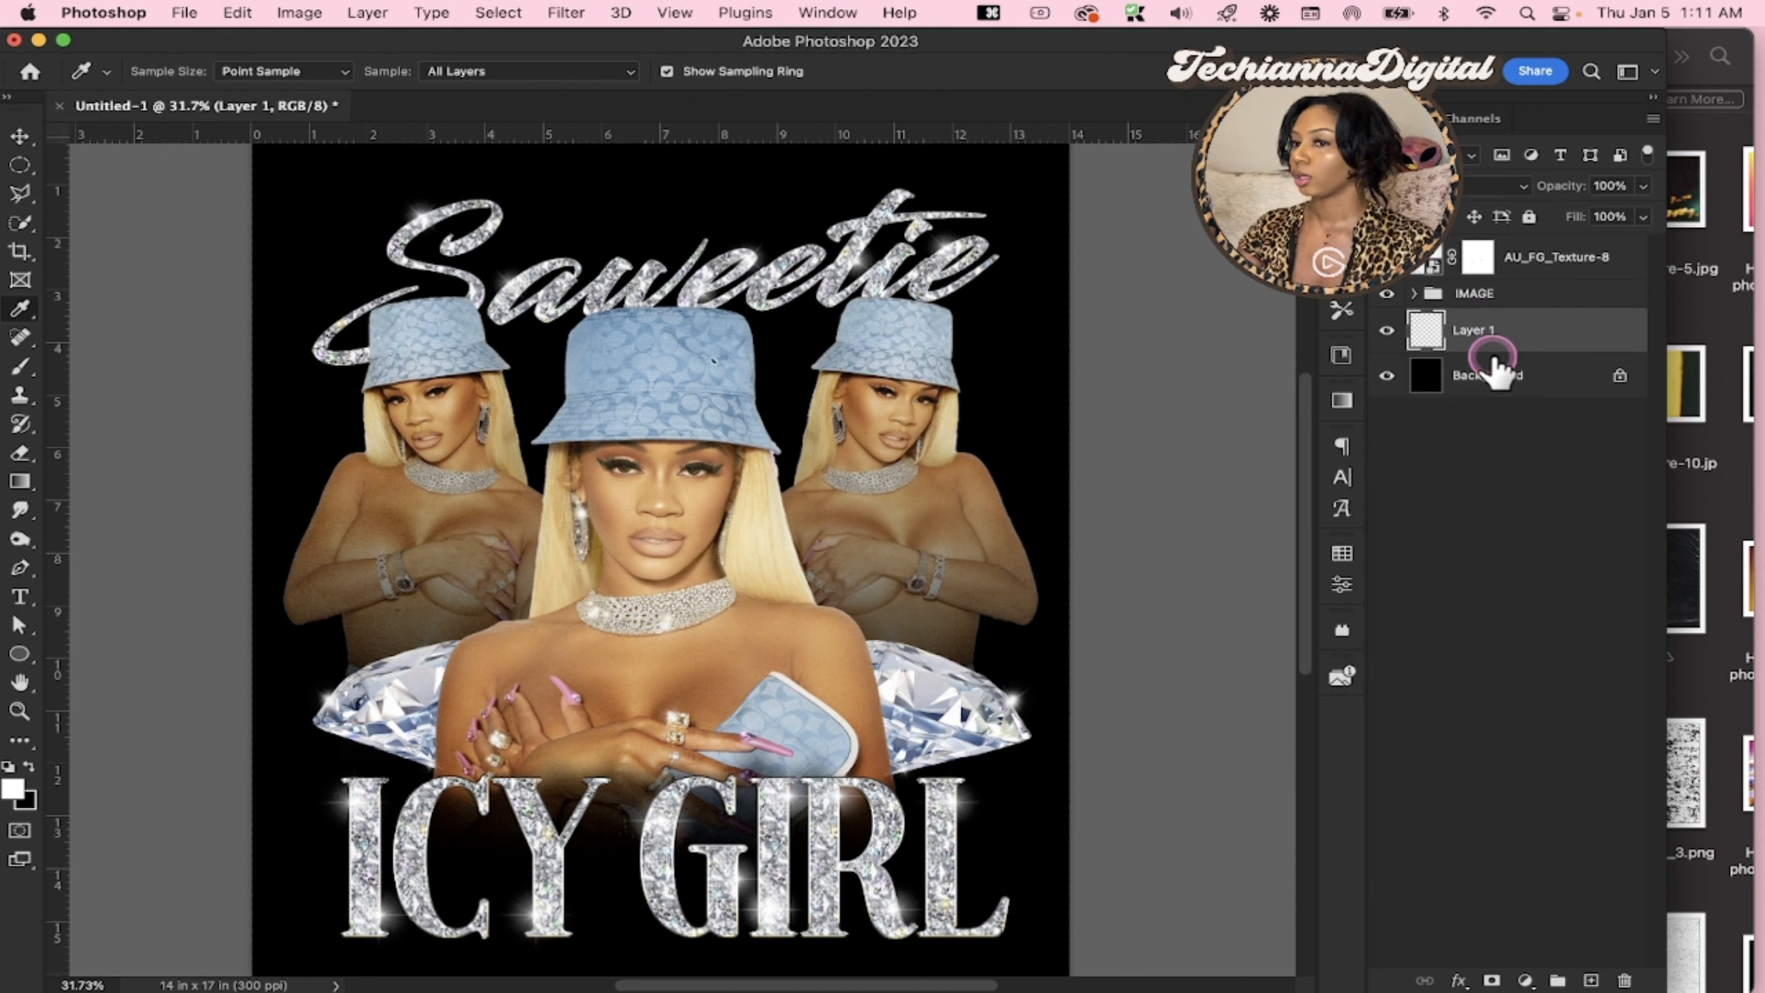
Set the foreground color to a bright pink and fill Layer 1 with it using the Paint Bucket
{"action": "left_click", "coordinate": [6, 793]}
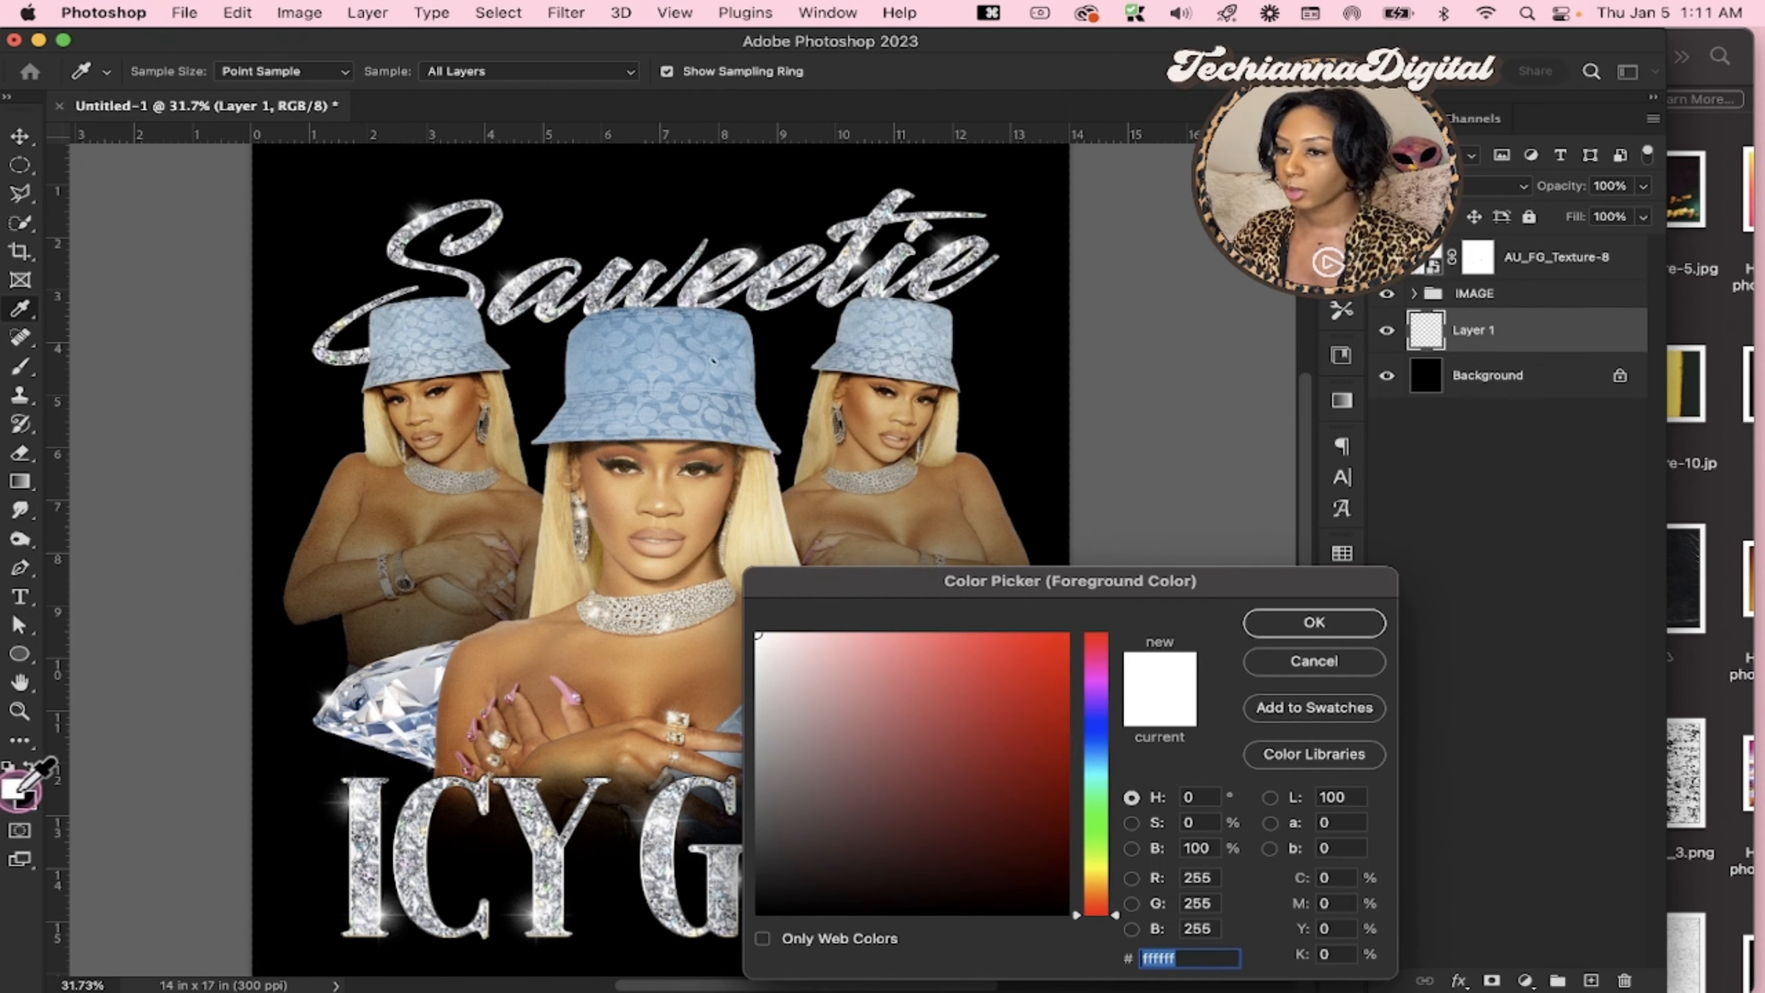
{"action": "left_click", "coordinate": [1098, 662]}
{"action": "left_click", "coordinate": [913, 629]}
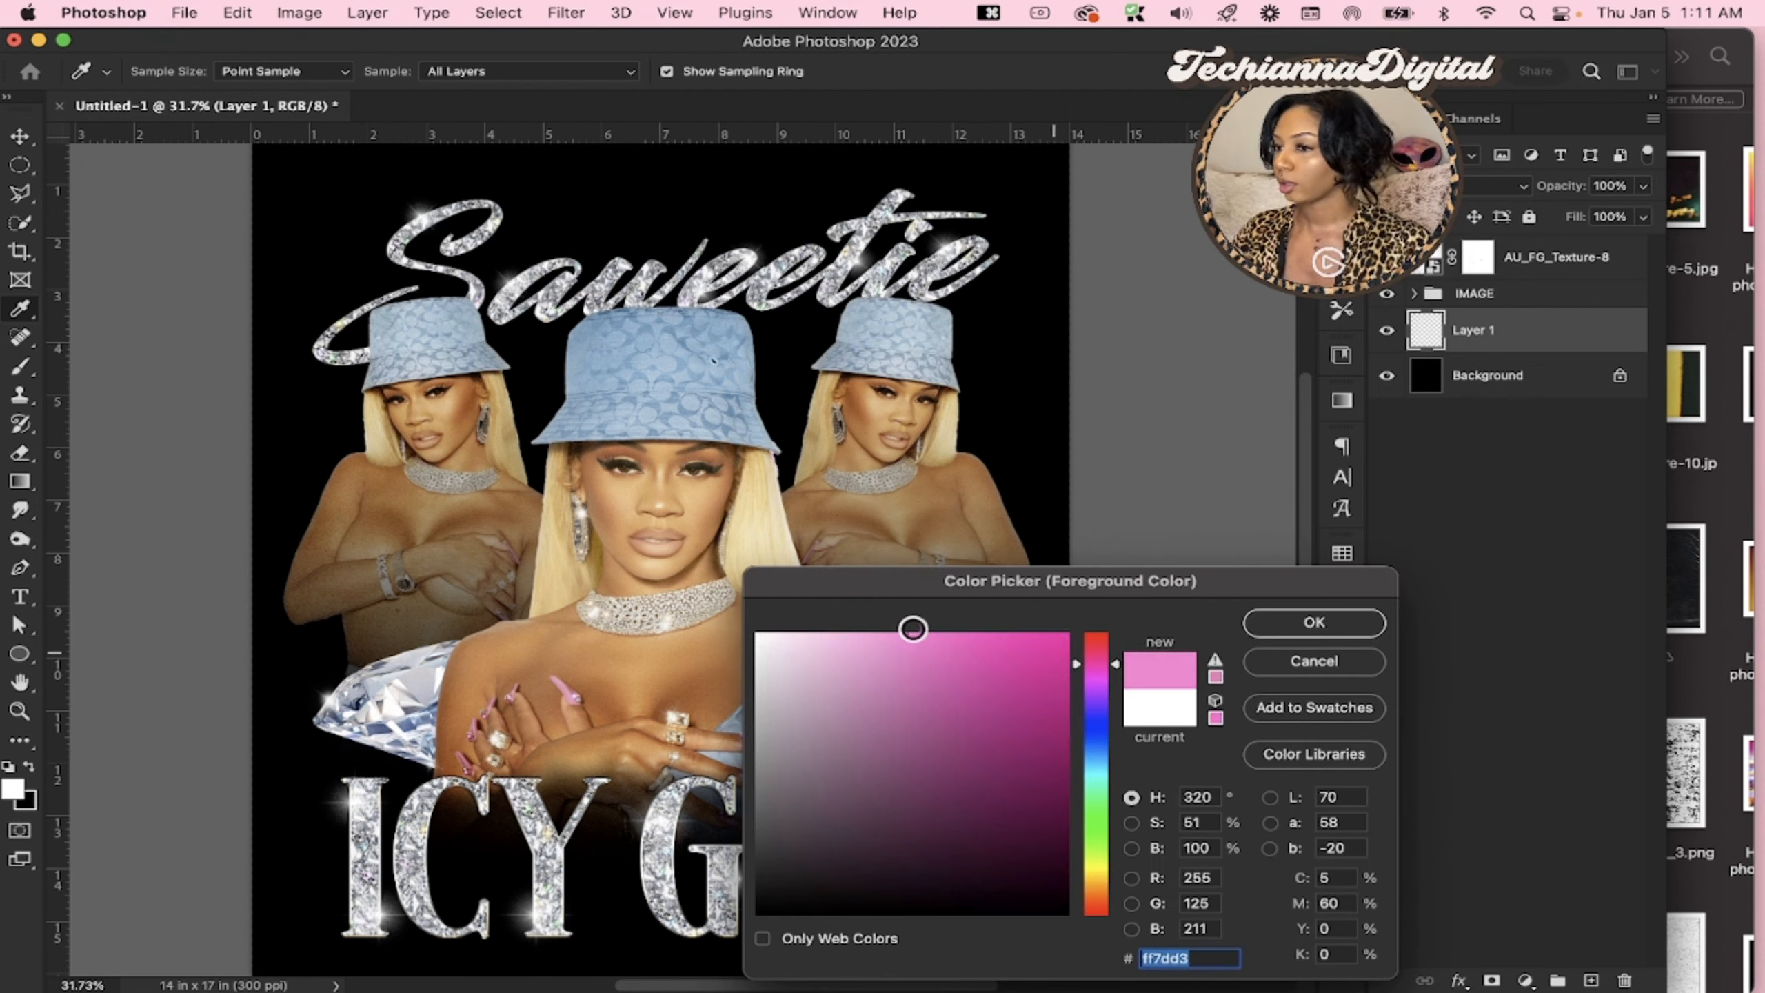
{"action": "left_click_drag", "start_coordinate": [902, 637], "coordinate": [945, 636]}
{"action": "key", "text": "Return"}
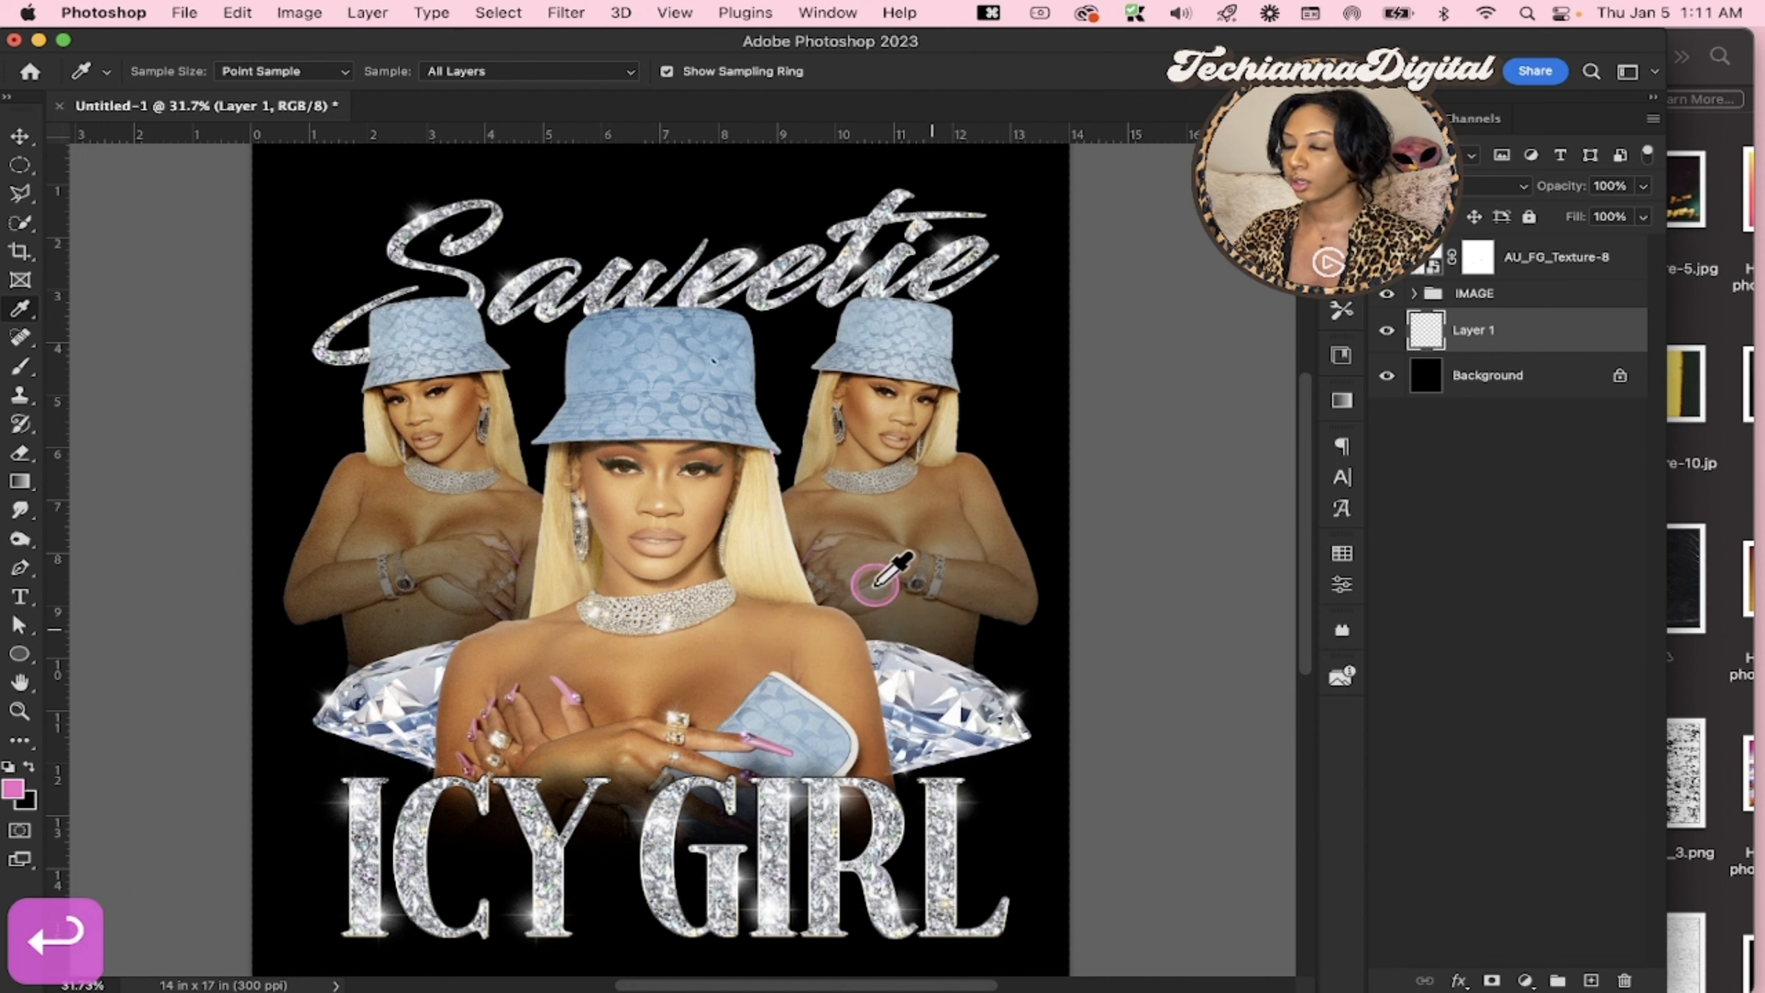
{"action": "key", "text": "g"}
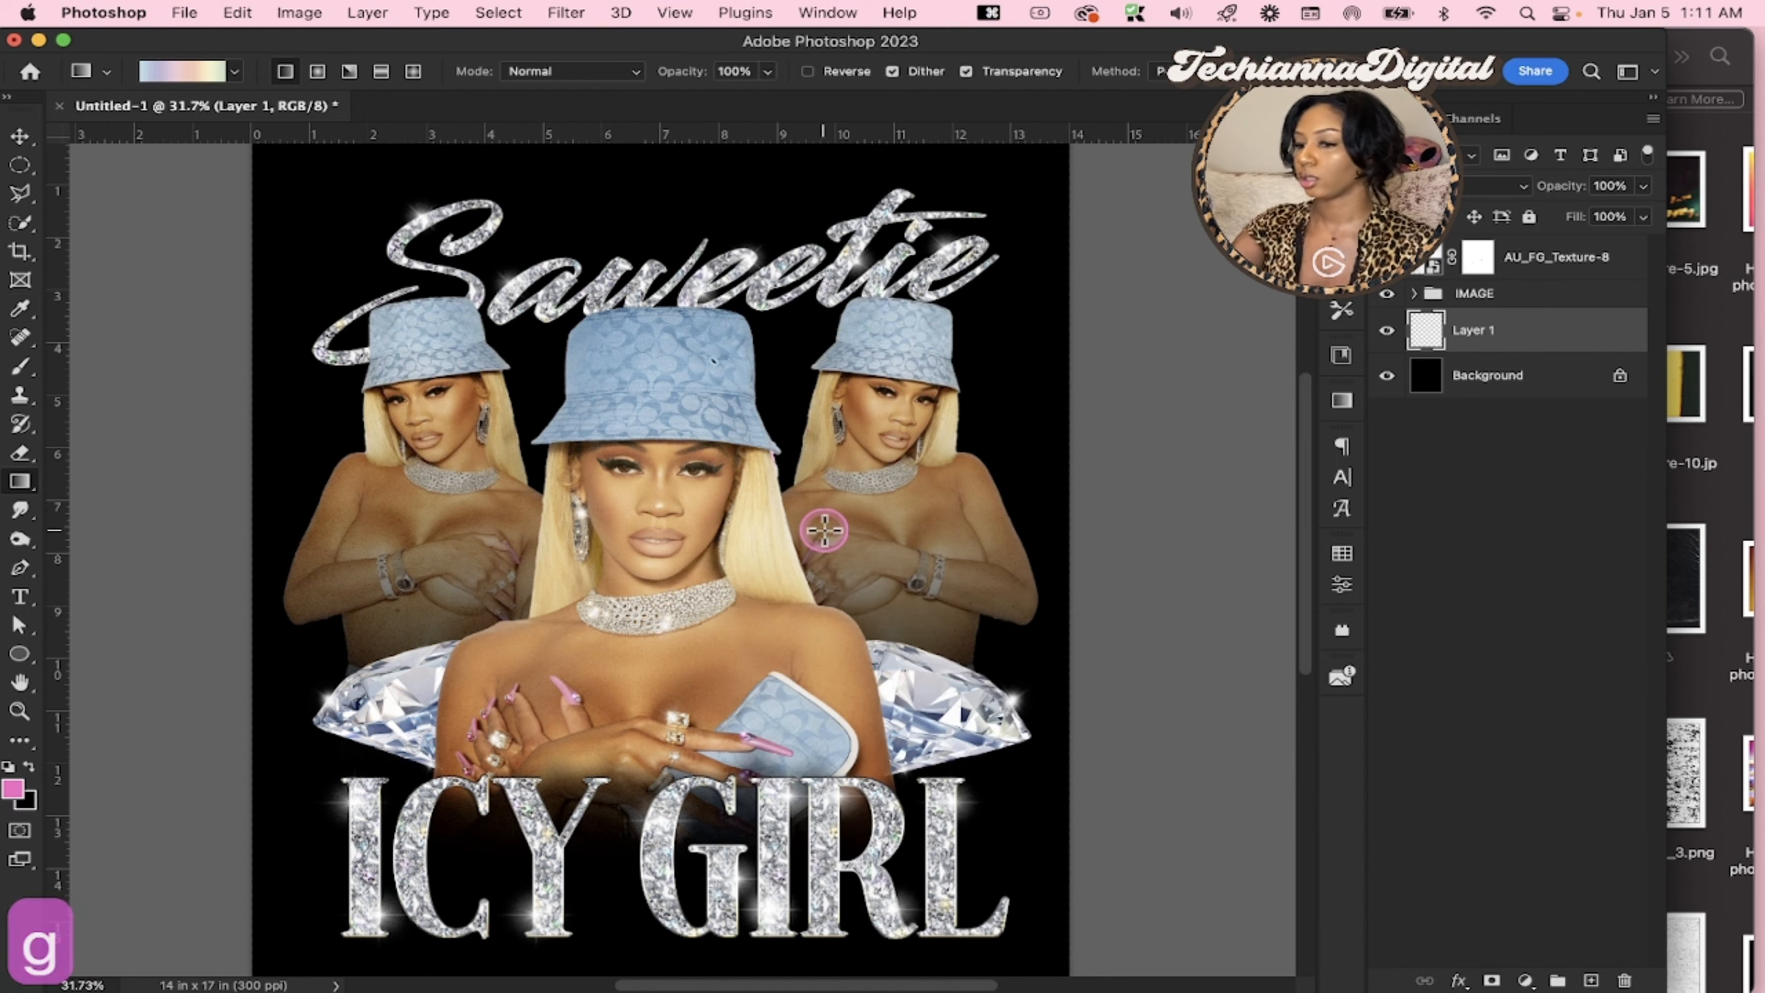
{"action": "key", "text": "shift+g"}
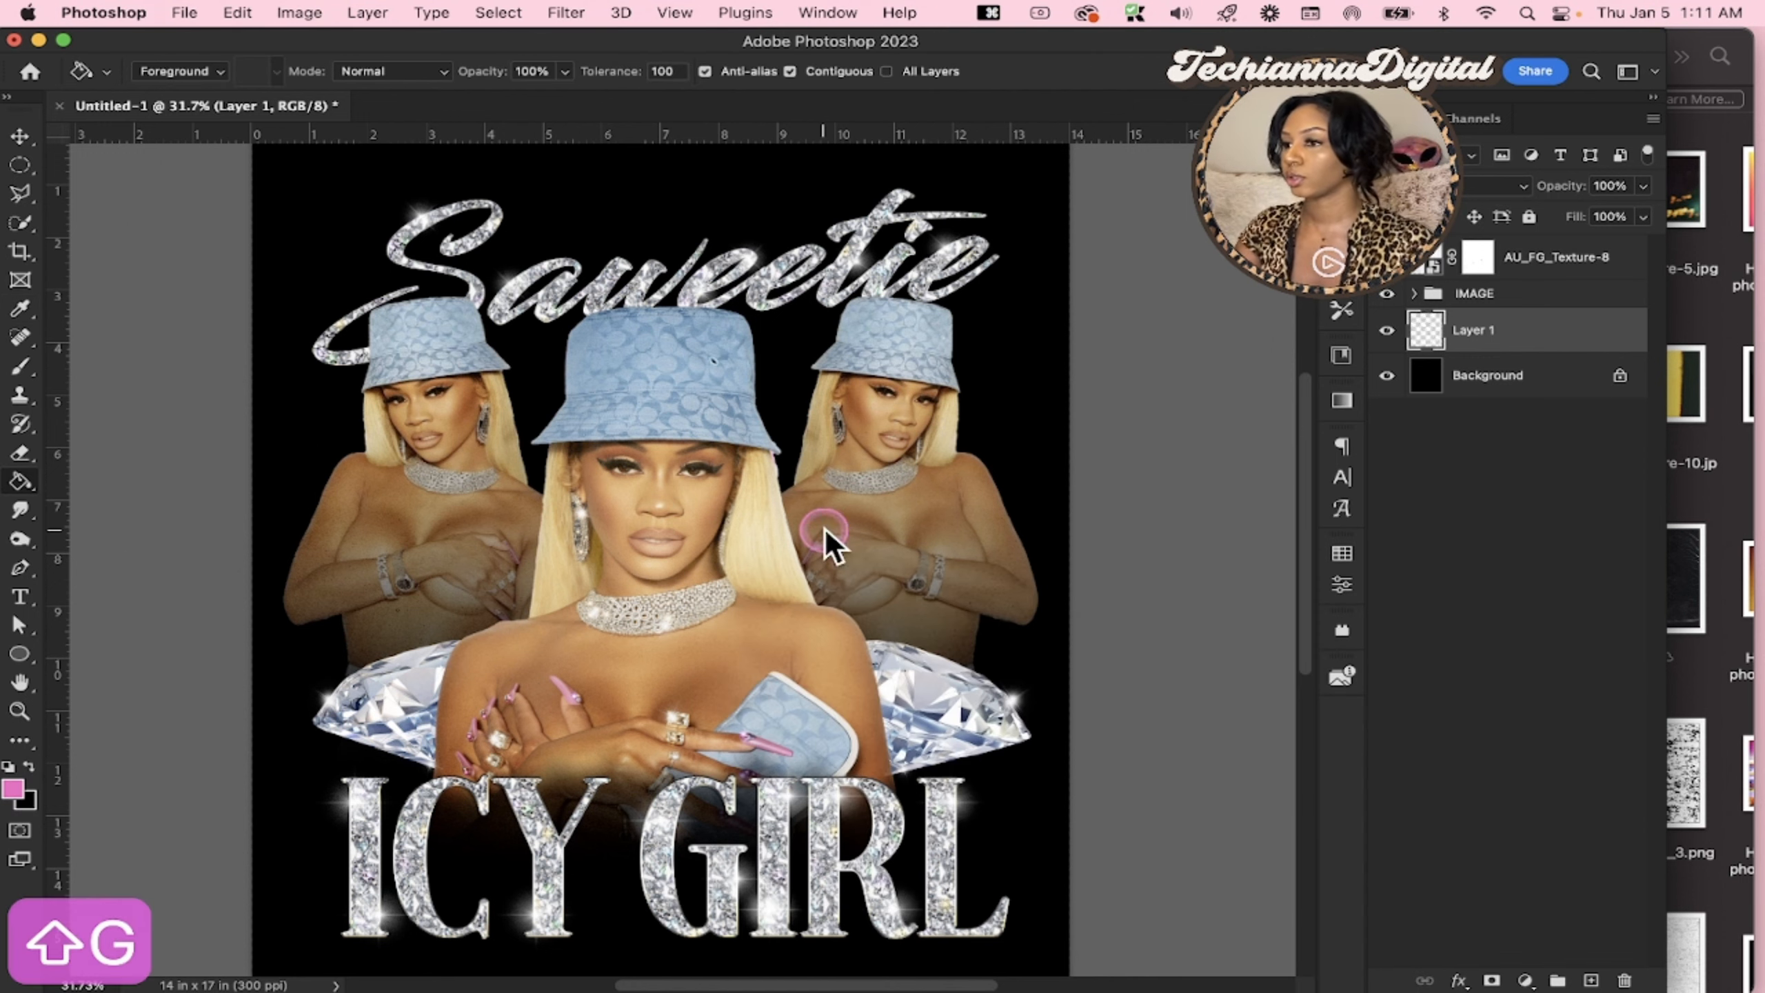
{"action": "left_click", "coordinate": [823, 527]}
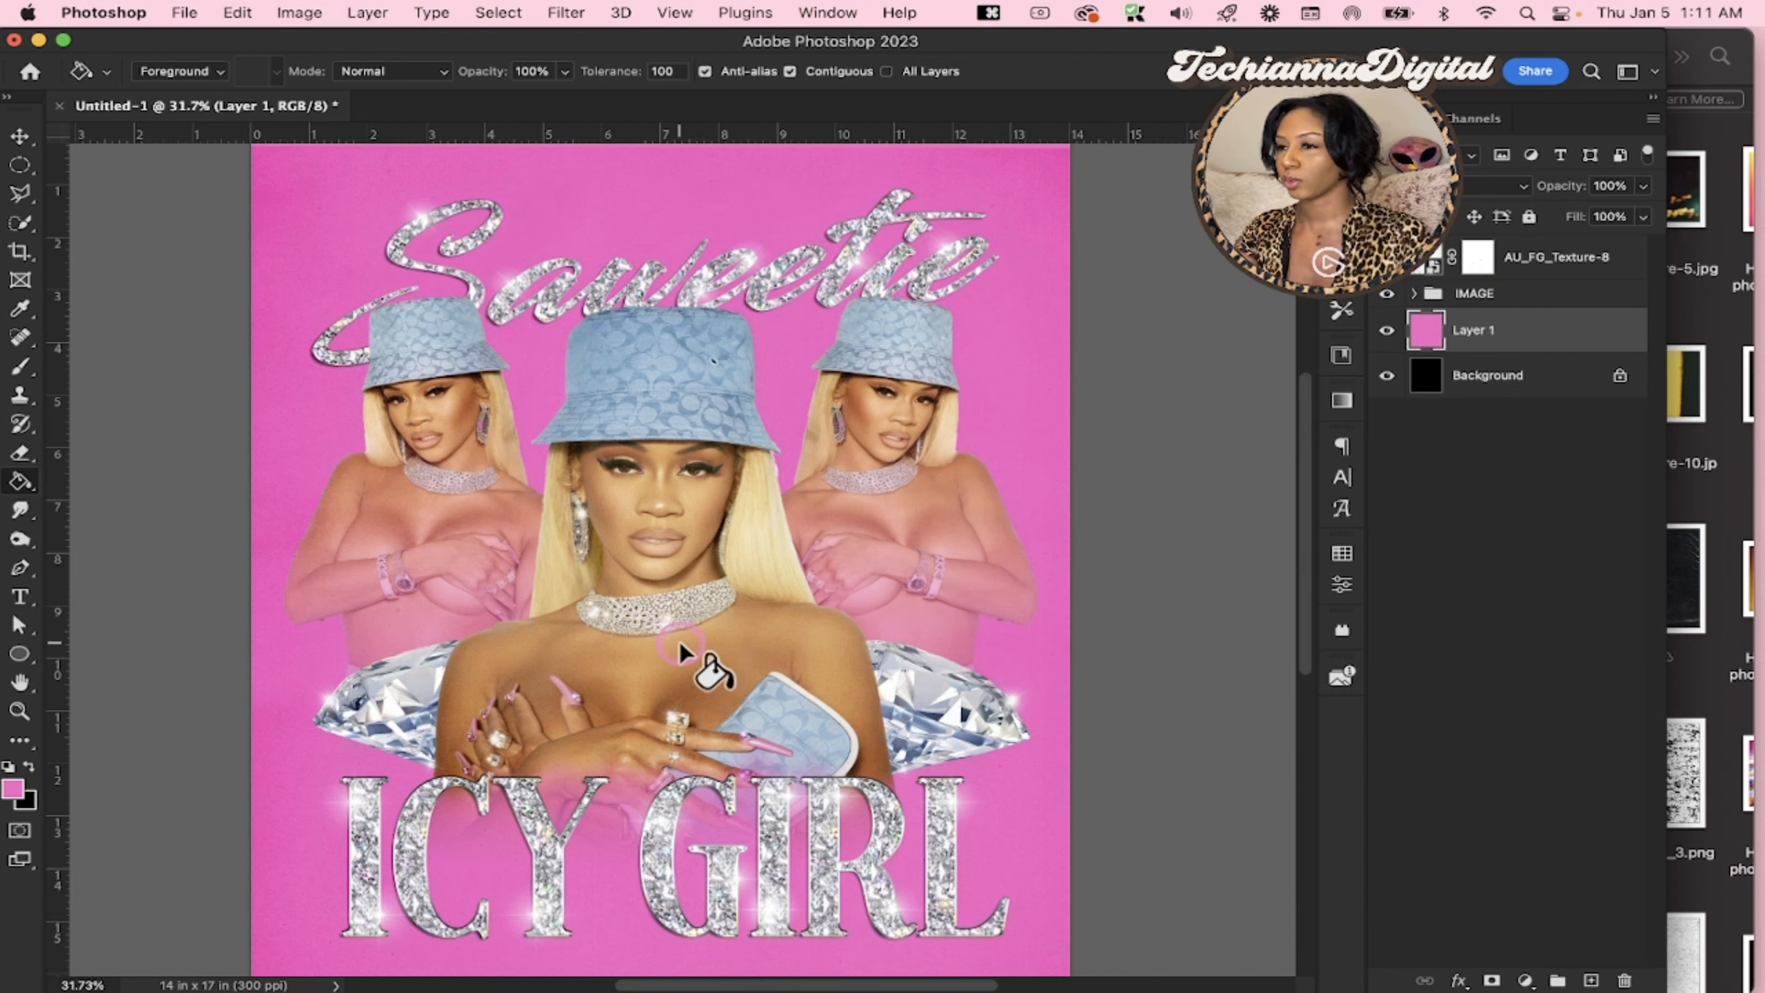
{"action": "scroll", "coordinate": [685, 650], "scroll_direction": "up", "scroll_amount": 1}
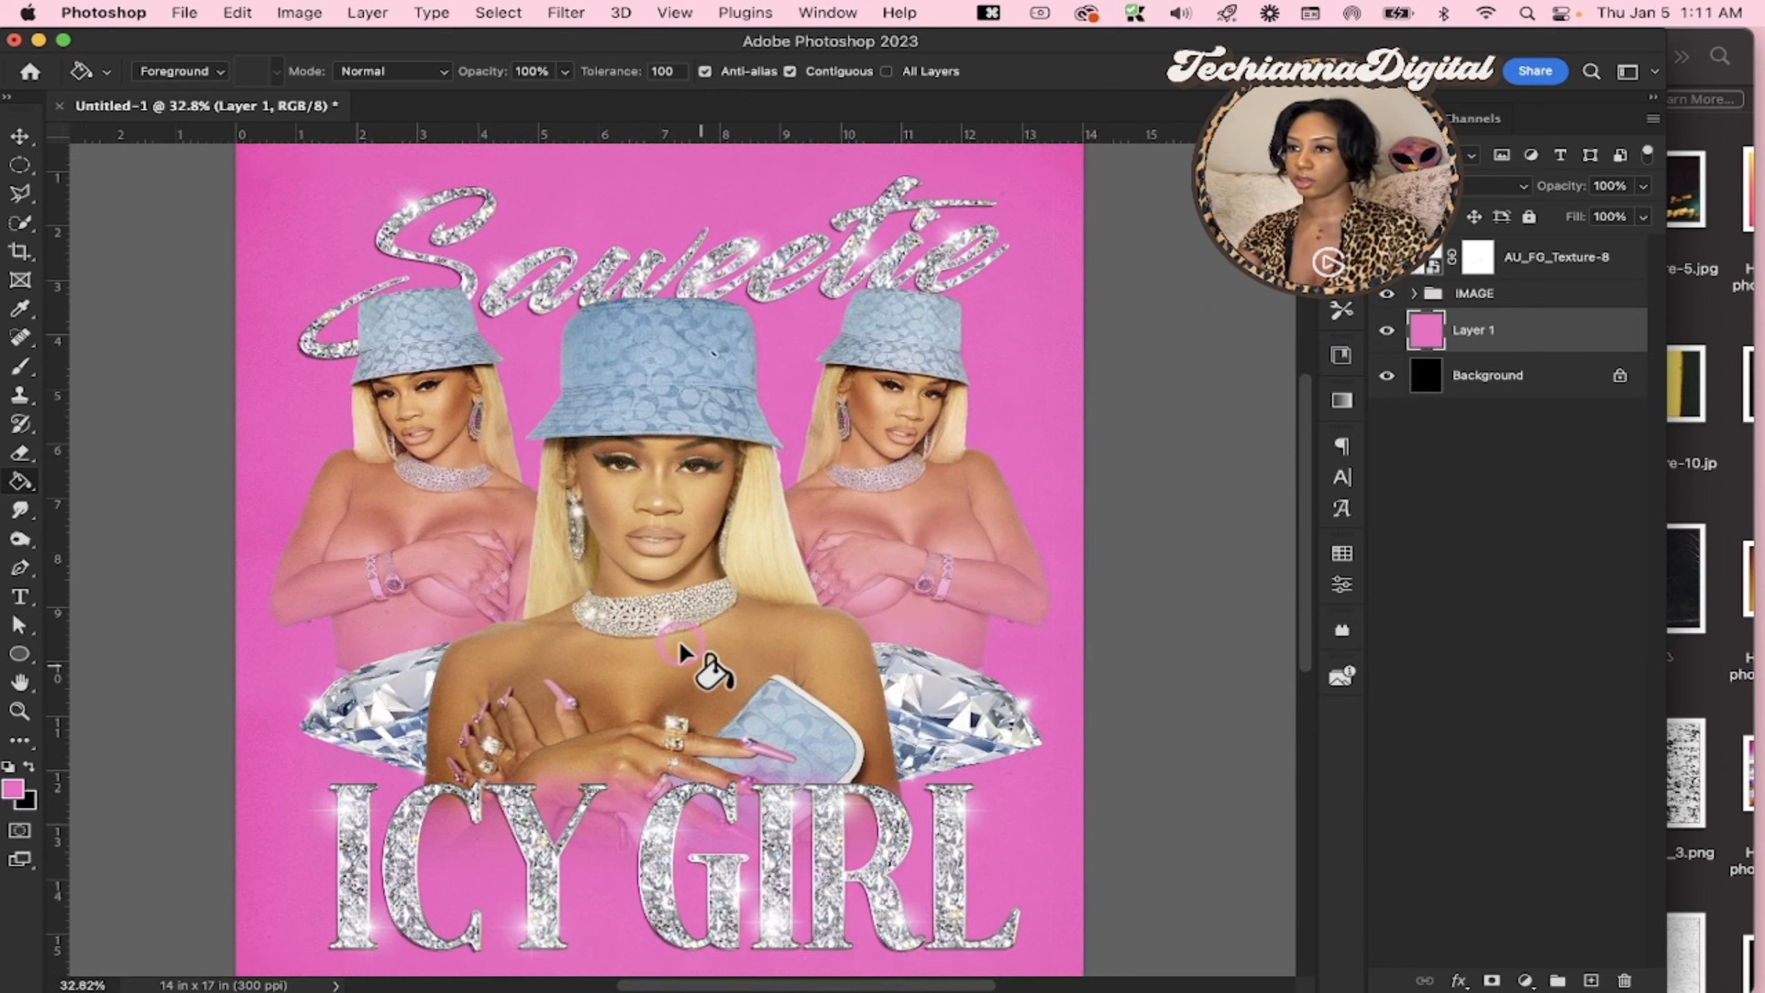
{"action": "scroll", "coordinate": [684, 650], "scroll_direction": "down", "scroll_amount": 3}
{"action": "left_click", "coordinate": [1525, 332]}
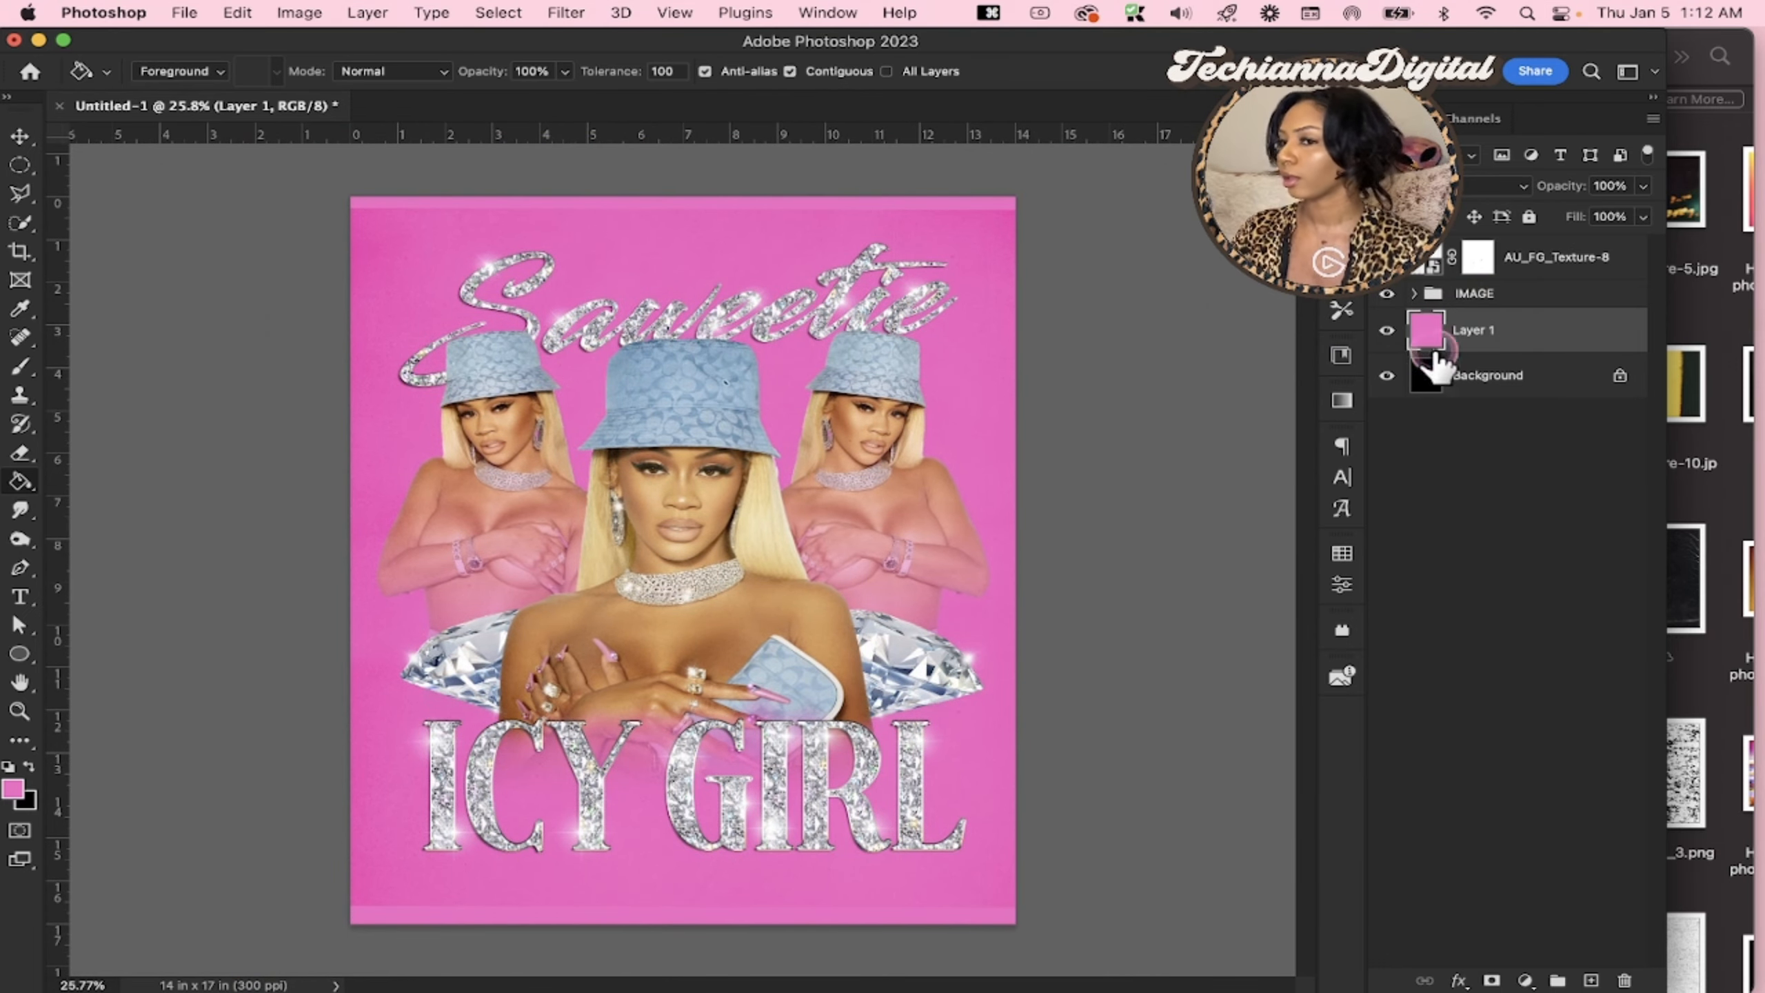
{"action": "left_click", "coordinate": [16, 793]}
{"action": "mouse_move", "coordinate": [903, 646]}
{"action": "left_mouse_down"}
{"action": "mouse_move", "coordinate": [808, 639]}
{"action": "mouse_move", "coordinate": [801, 674]}
{"action": "mouse_move", "coordinate": [771, 647]}
{"action": "left_mouse_up"}
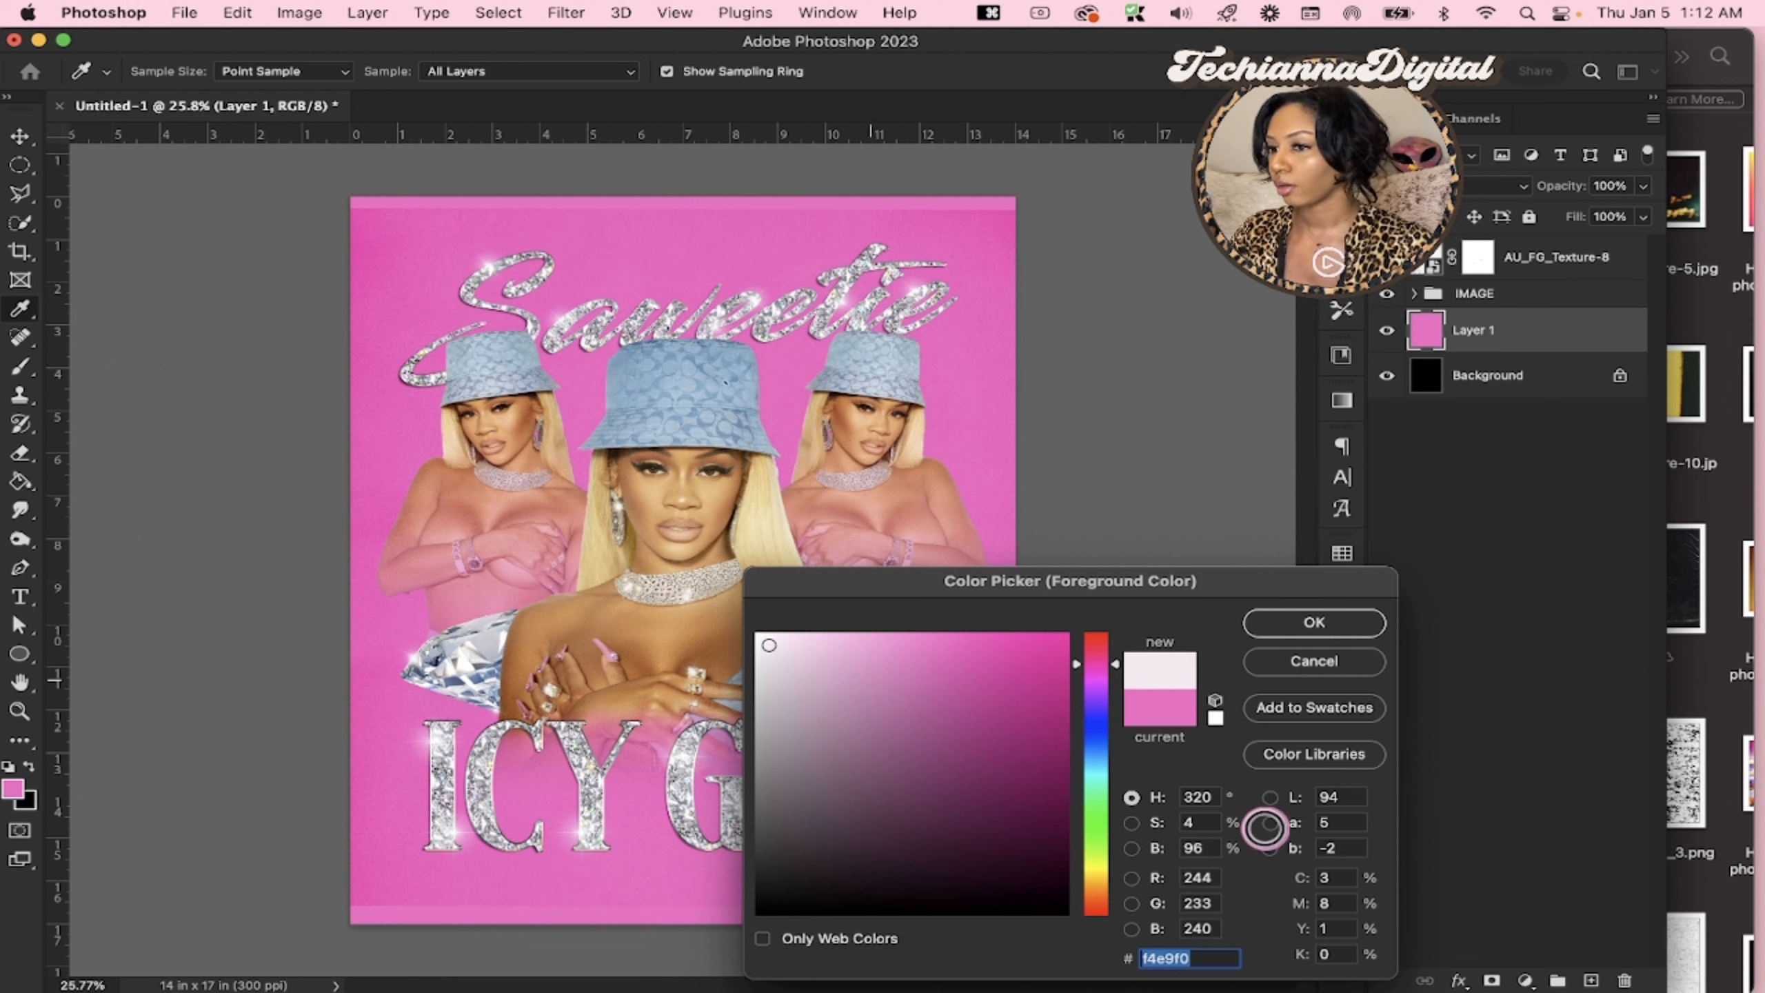
{"action": "left_click", "coordinate": [1314, 664]}
{"action": "key", "text": "g"}
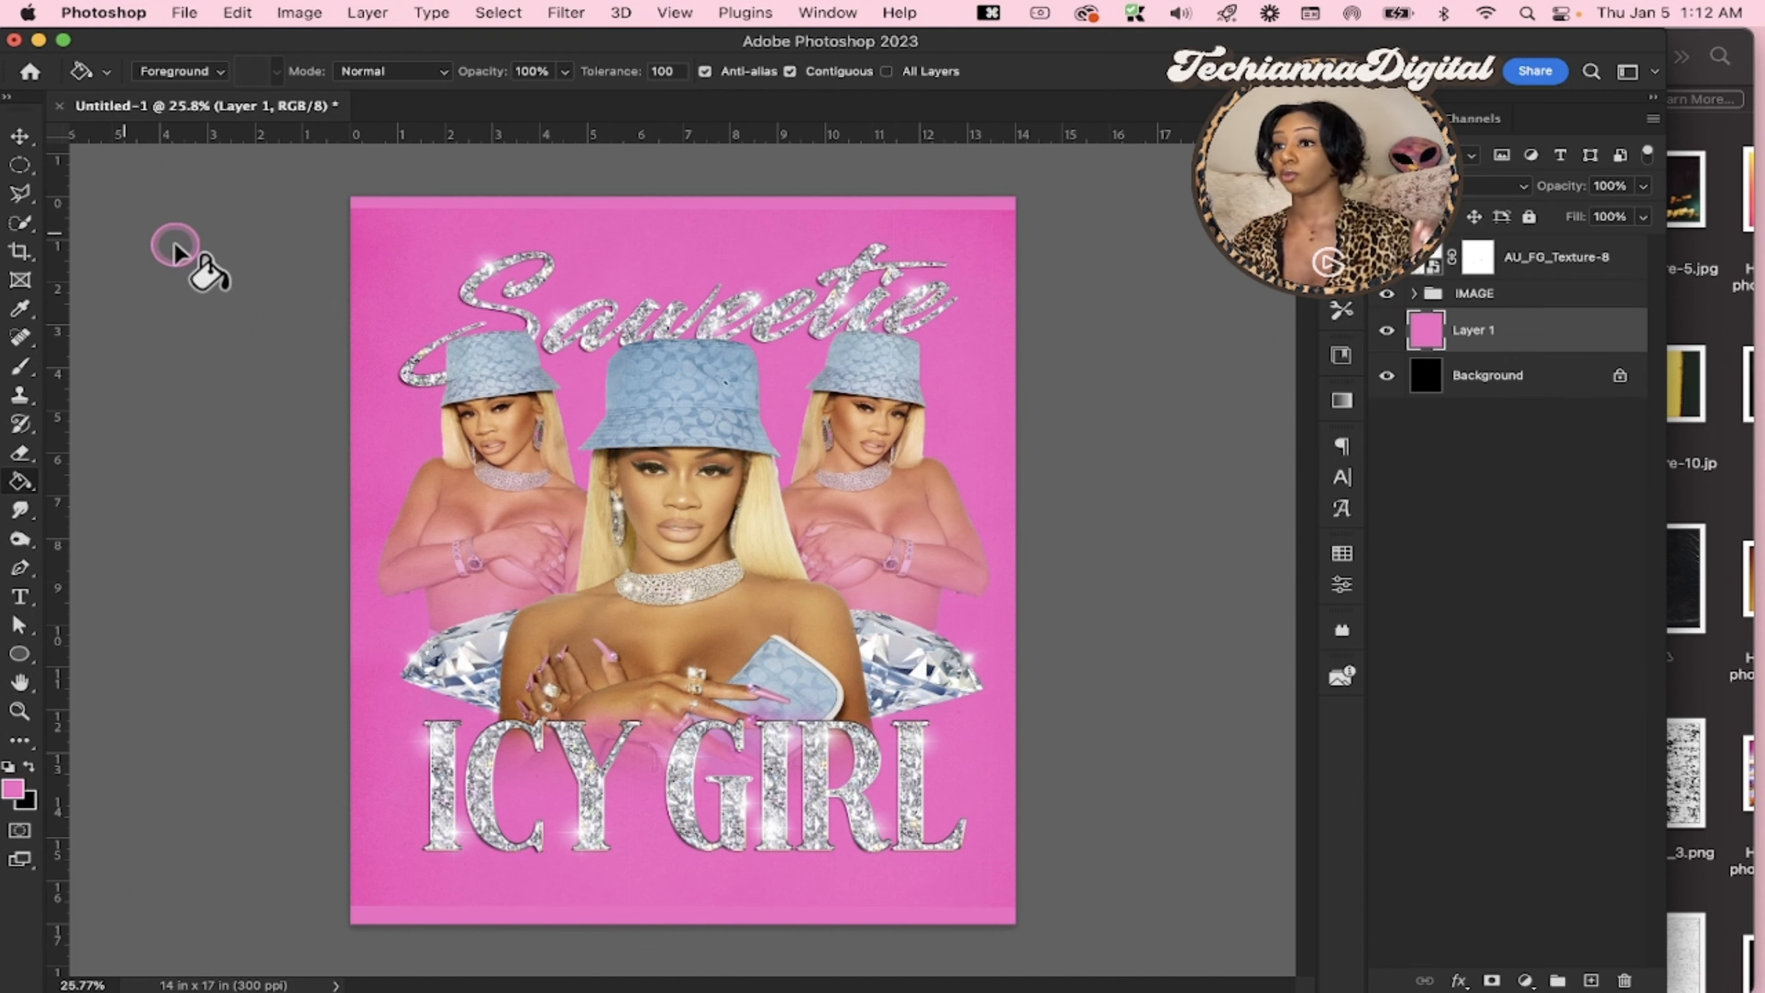
{"action": "key", "text": "z"}
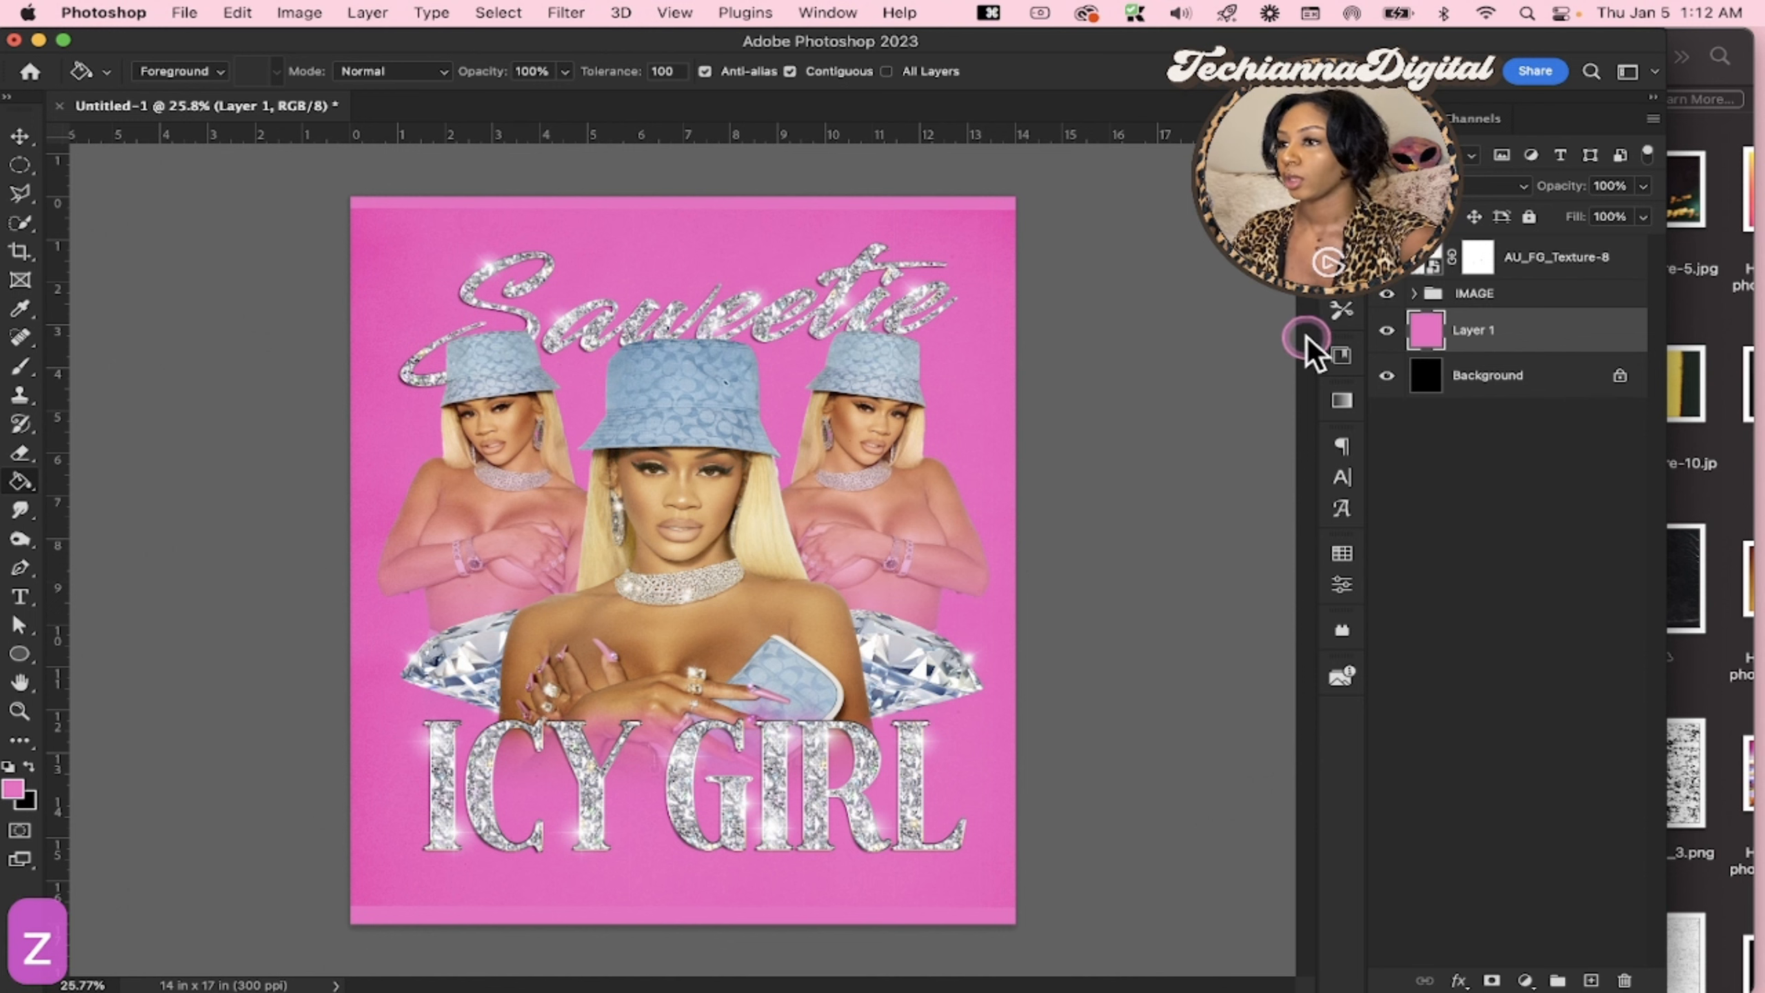
Hide the Background and the pink Layer 1, and examine the texture around the Saweetie lettering up close
{"action": "left_click", "coordinate": [1386, 375]}
{"action": "left_click", "coordinate": [1386, 330]}
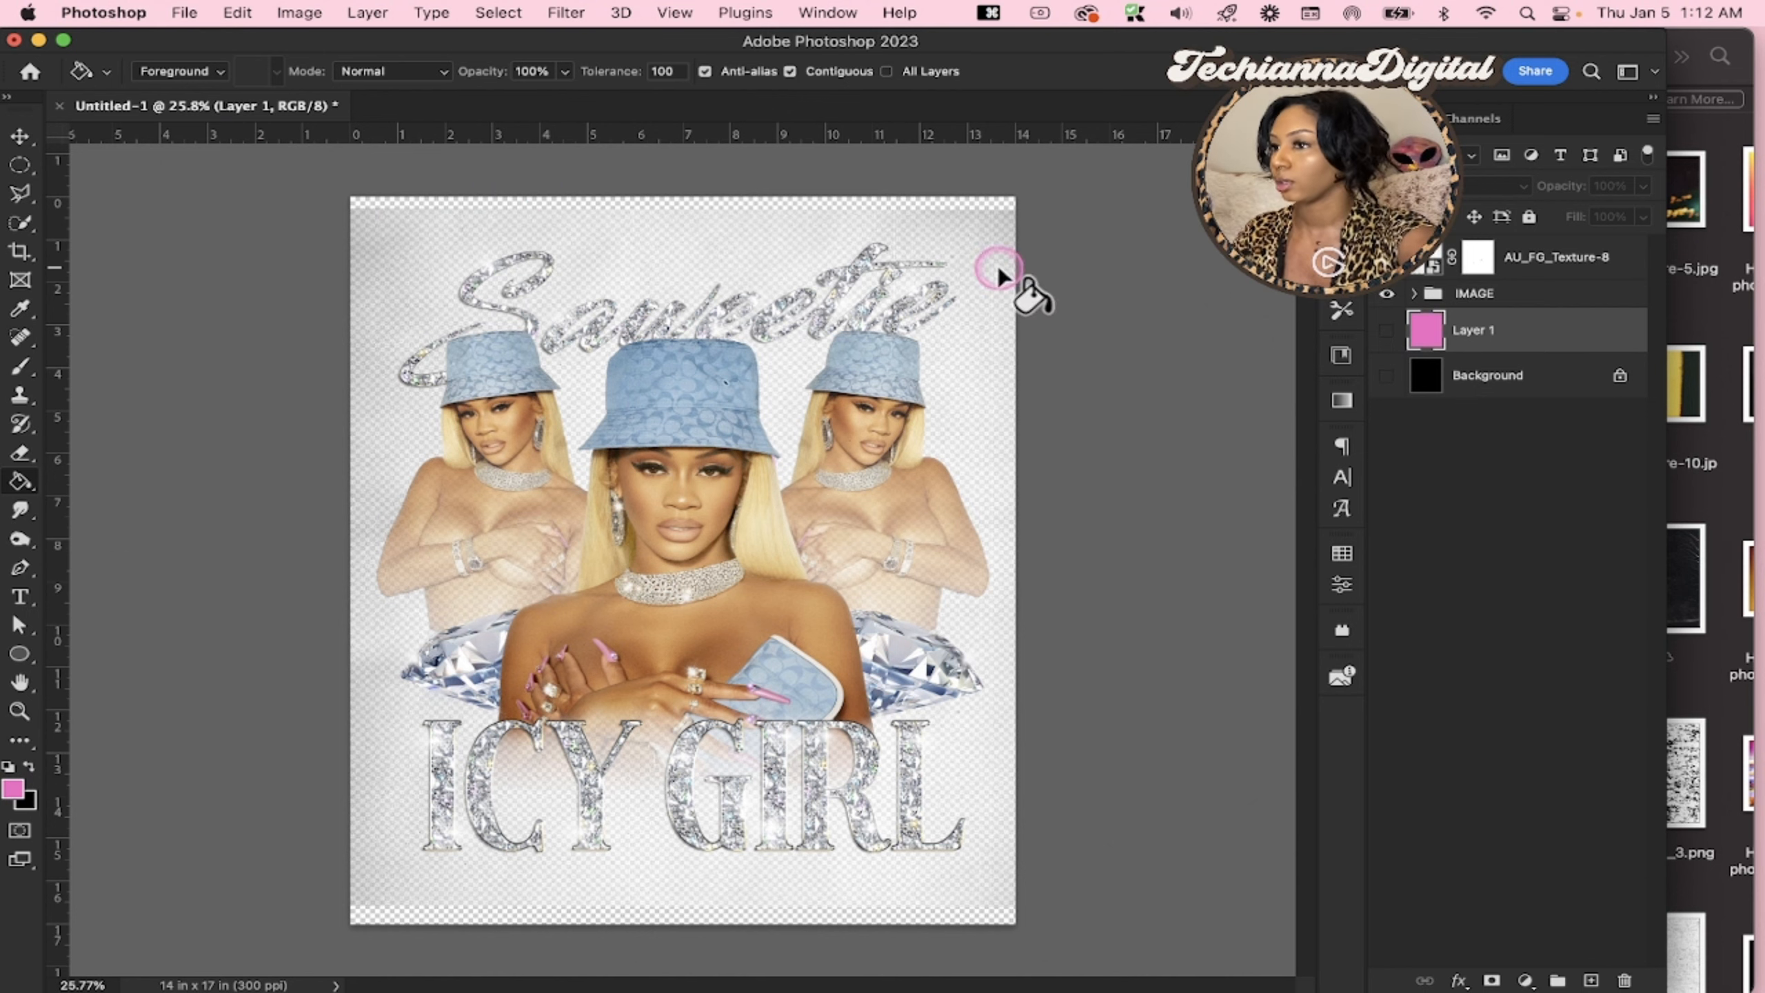
{"action": "key", "text": "super+plus"}
{"action": "scroll", "coordinate": [872, 231], "scroll_direction": "up", "scroll_amount": 3}
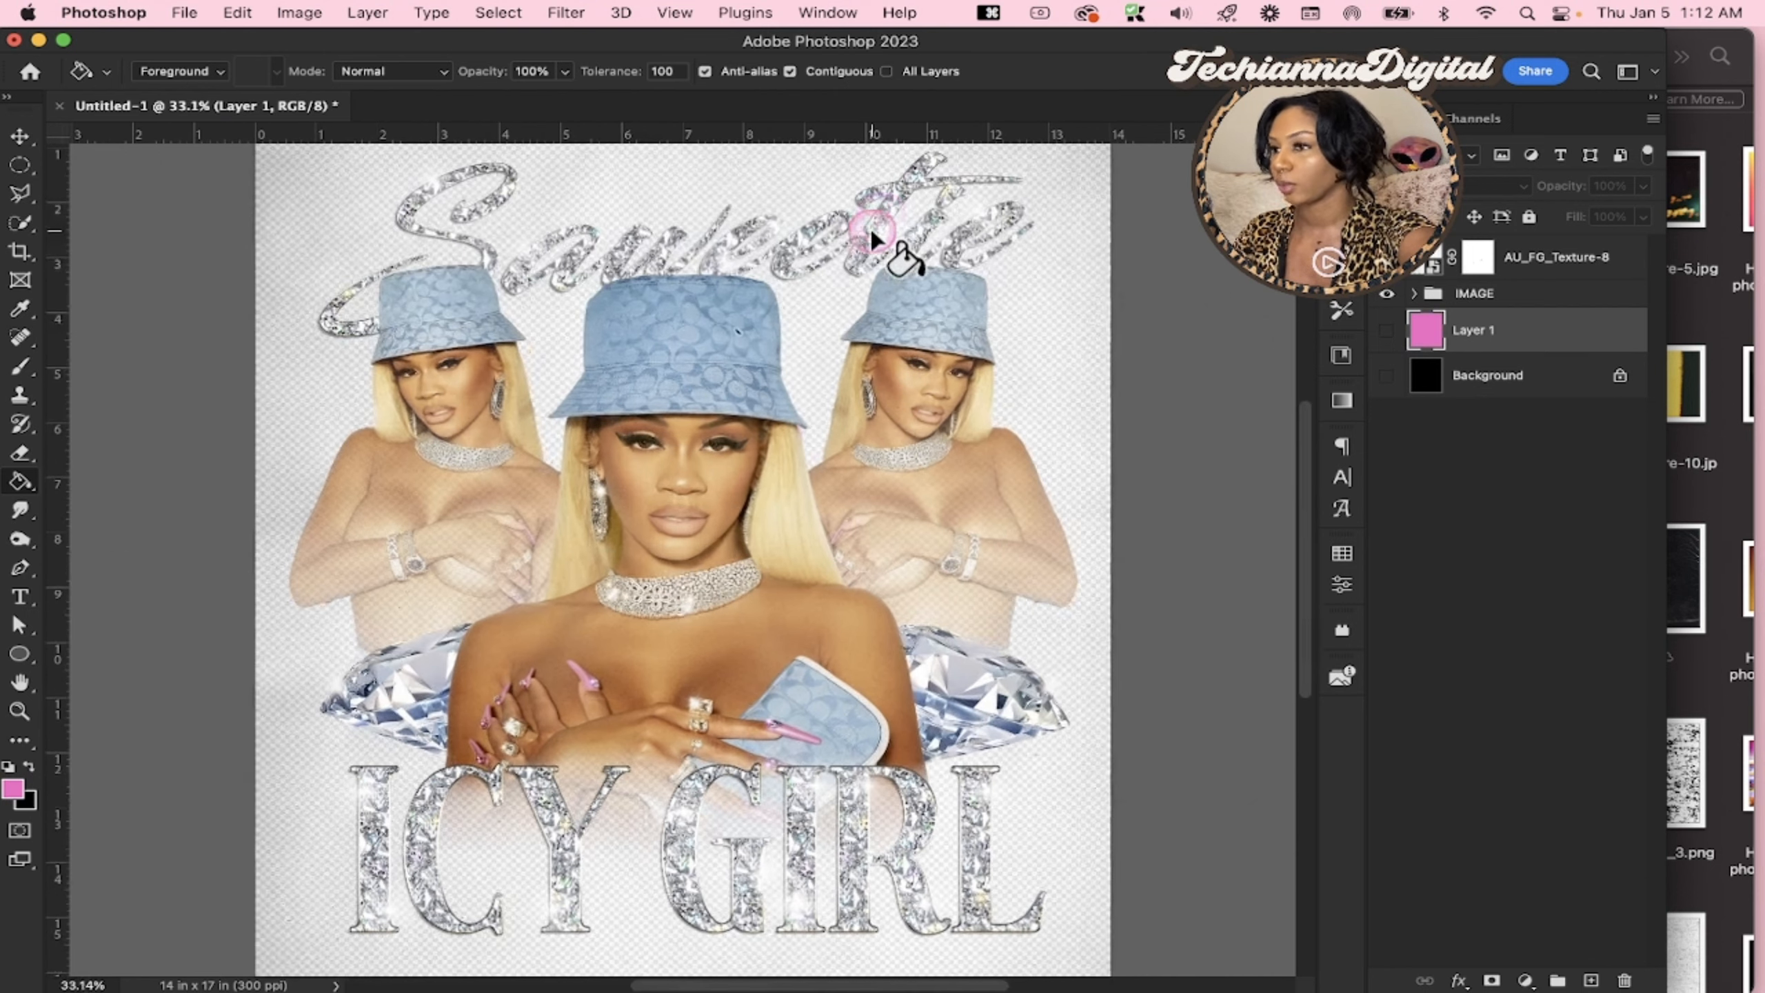
{"action": "scroll", "coordinate": [872, 231], "scroll_direction": "up", "scroll_amount": 4}
{"action": "scroll", "coordinate": [872, 231], "scroll_direction": "up", "scroll_amount": 2}
{"action": "scroll", "coordinate": [872, 233], "scroll_direction": "up", "scroll_amount": 3}
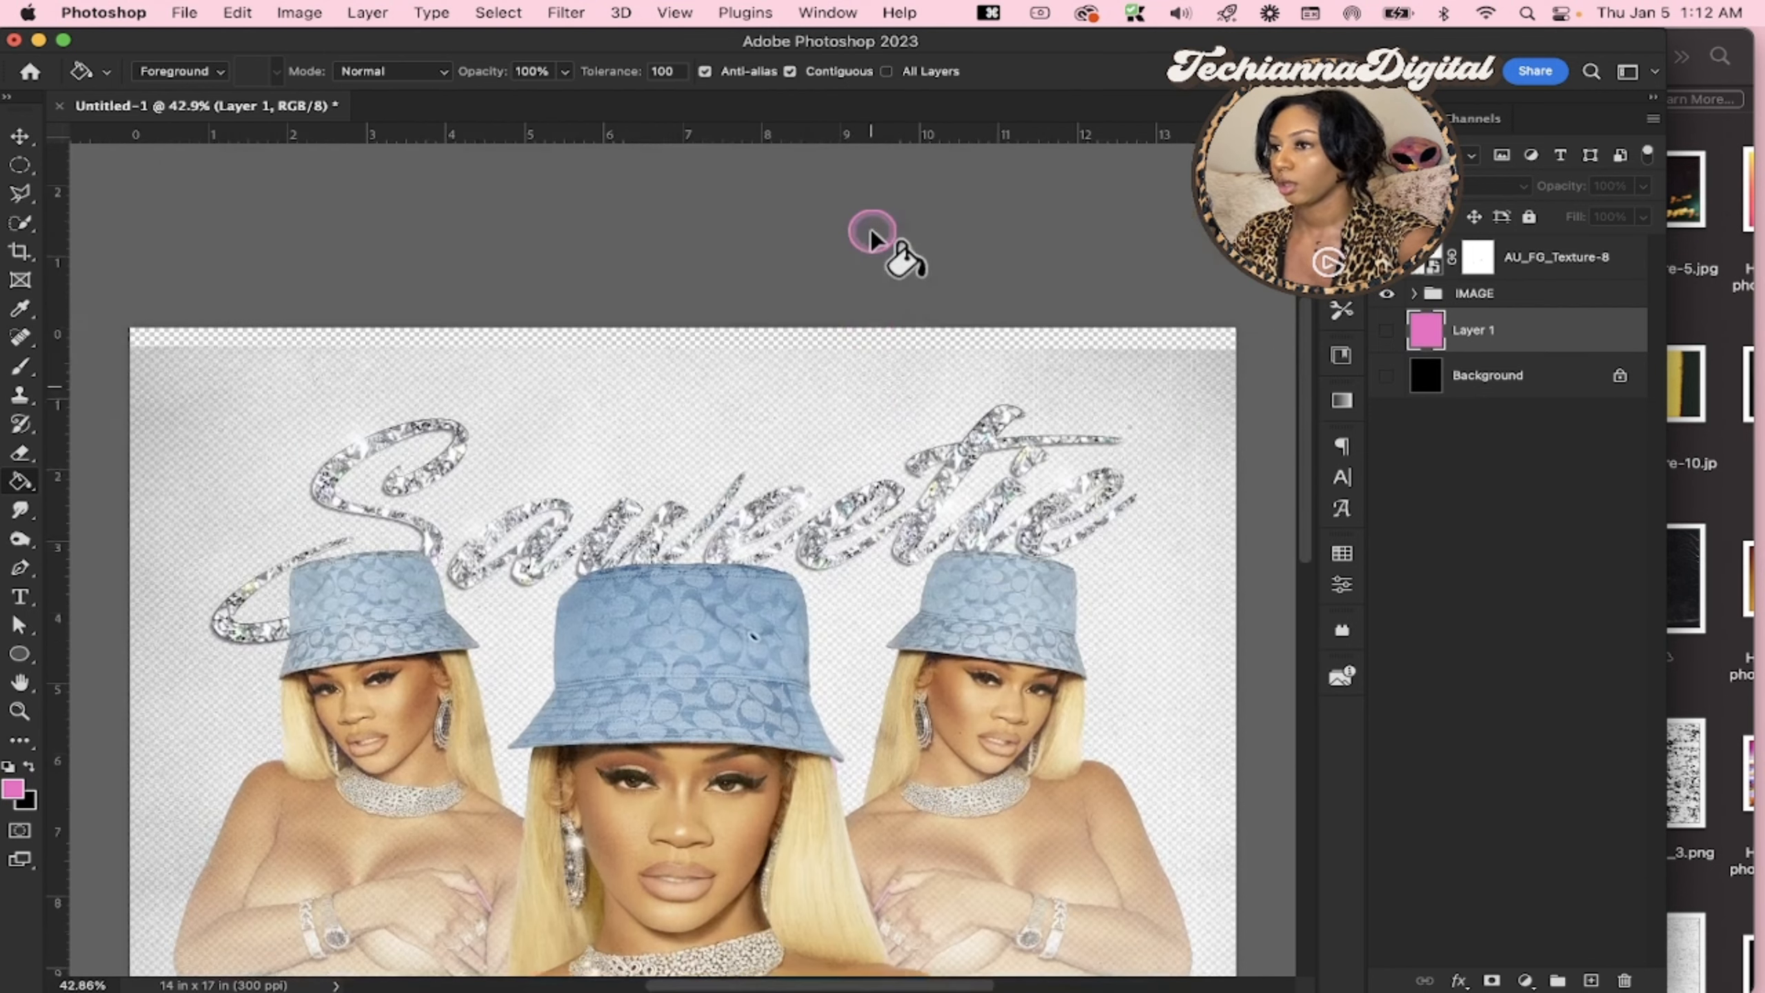
{"action": "scroll", "coordinate": [841, 250], "scroll_direction": "right", "scroll_amount": 1}
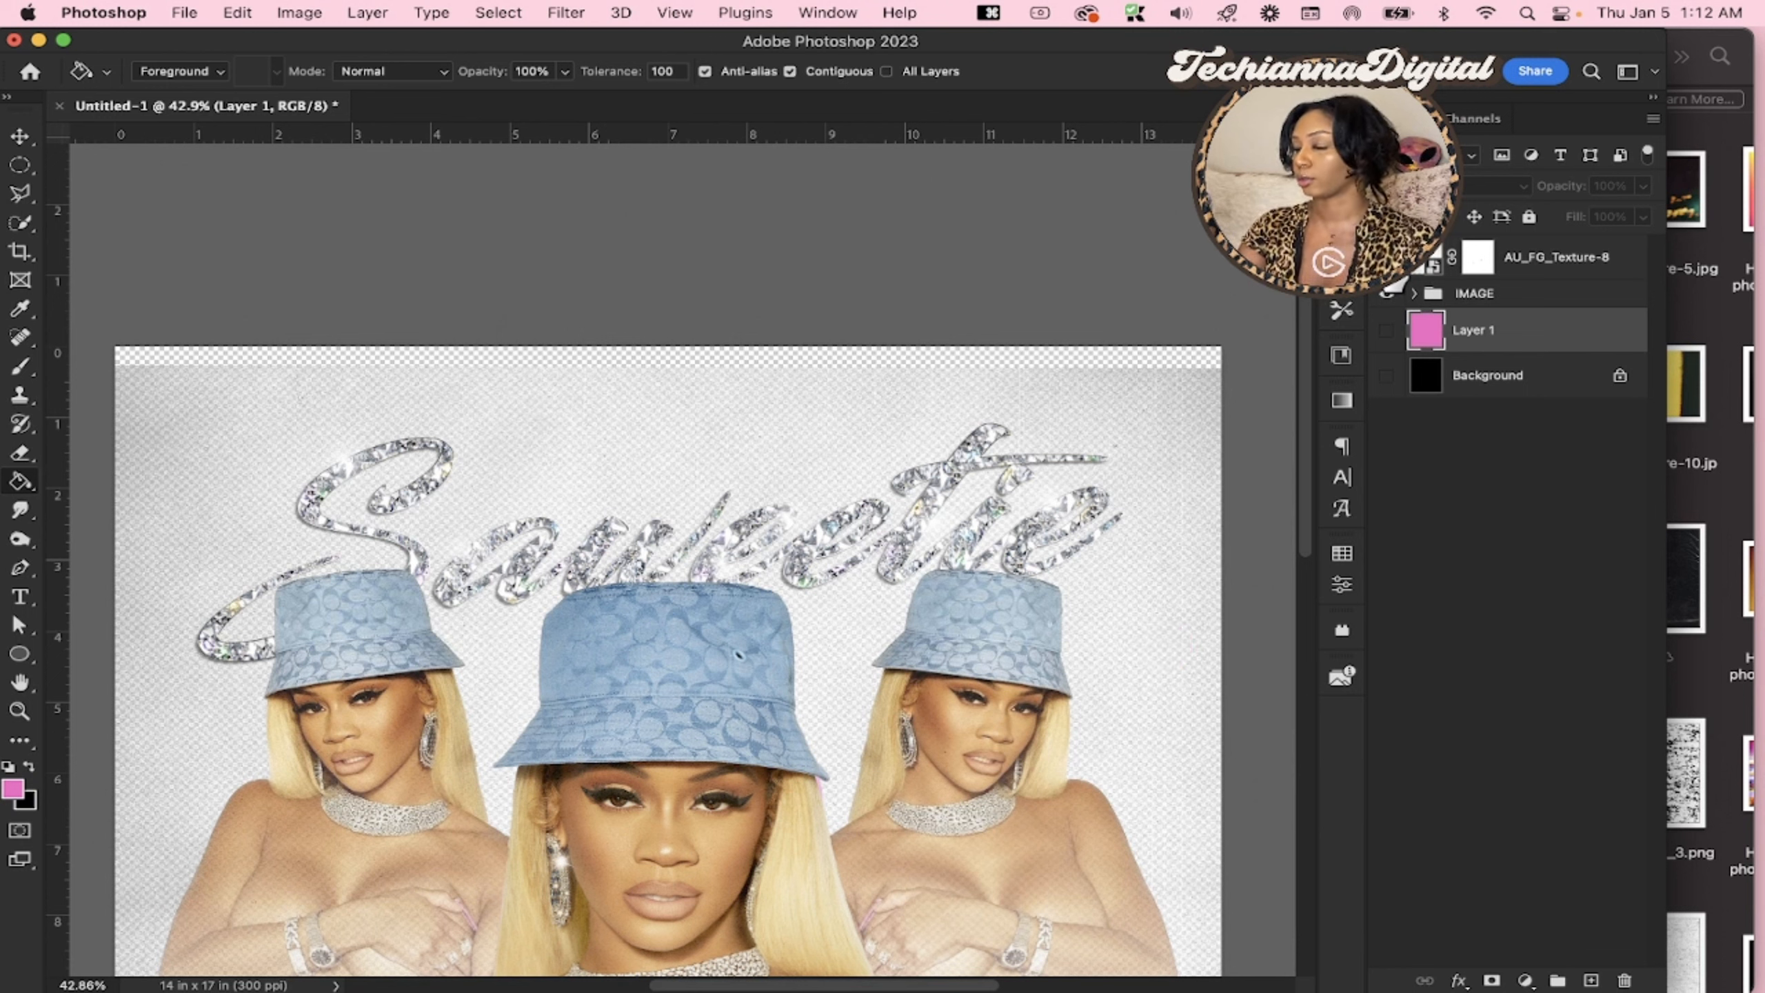
Clip the AU_FG_Texture-8 layer to the IMAGE group and check the whole design on the transparent canvas
{"action": "left_click", "coordinate": [1574, 276]}
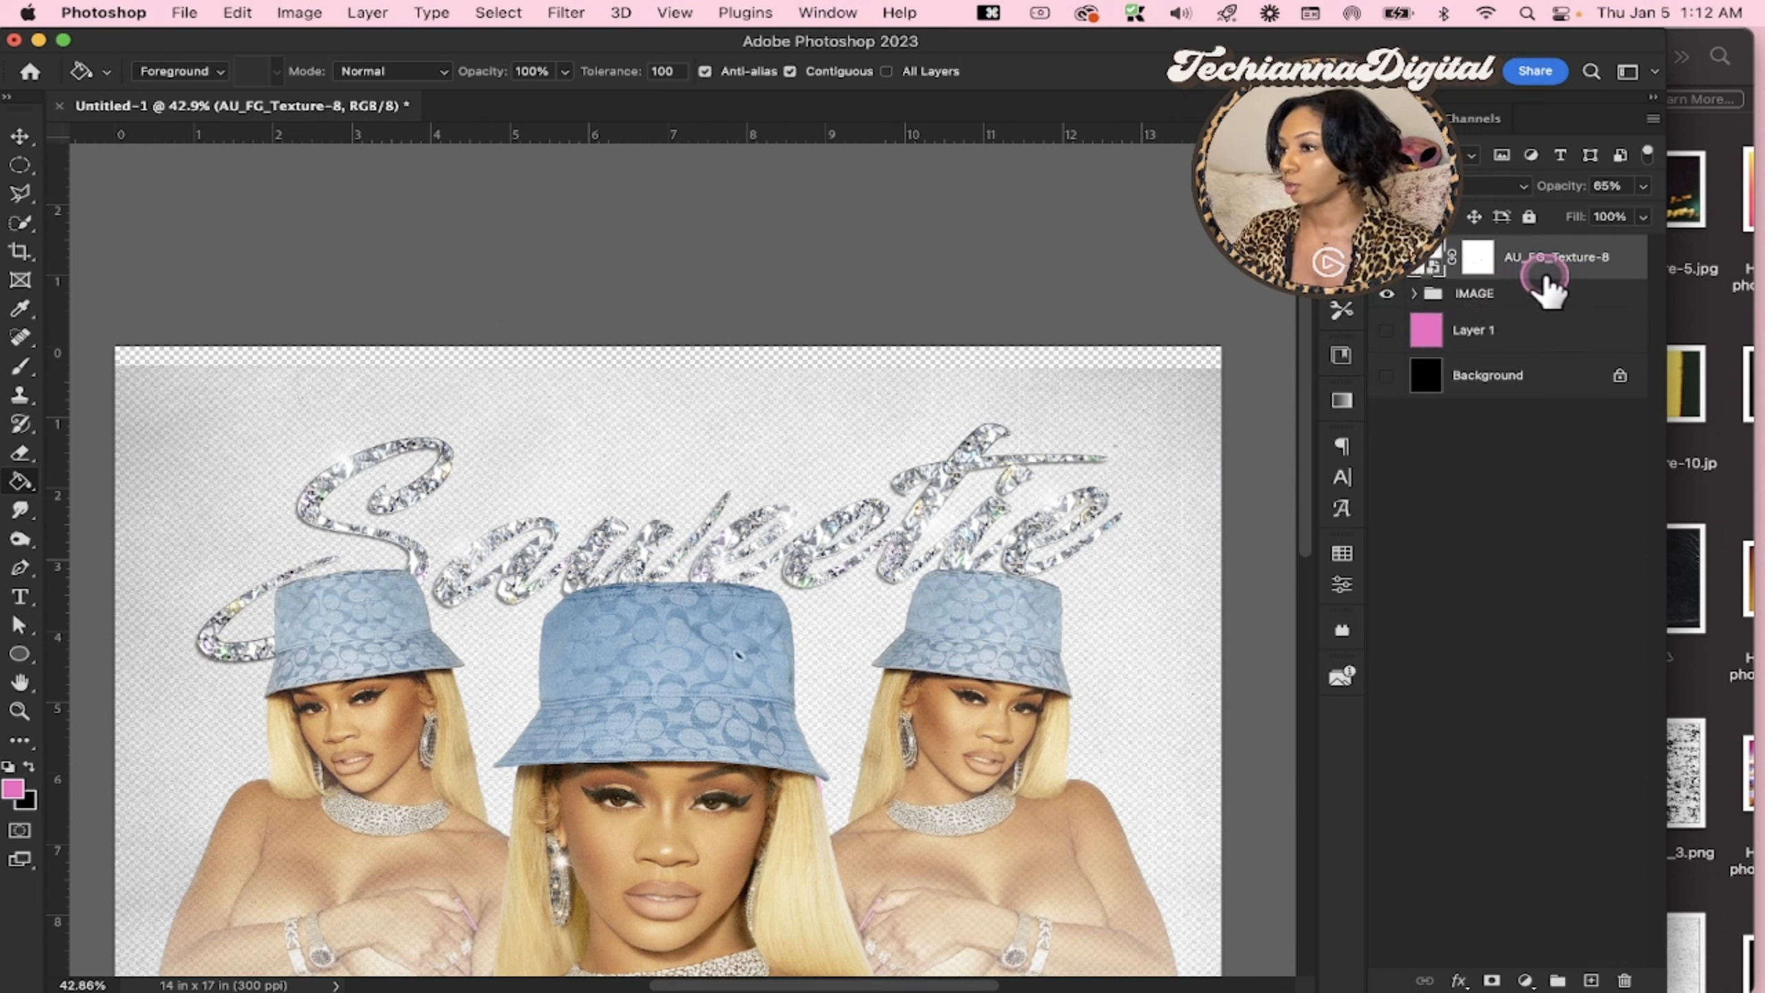
{"action": "right_click", "coordinate": [1638, 267]}
{"action": "left_click", "coordinate": [1386, 899]}
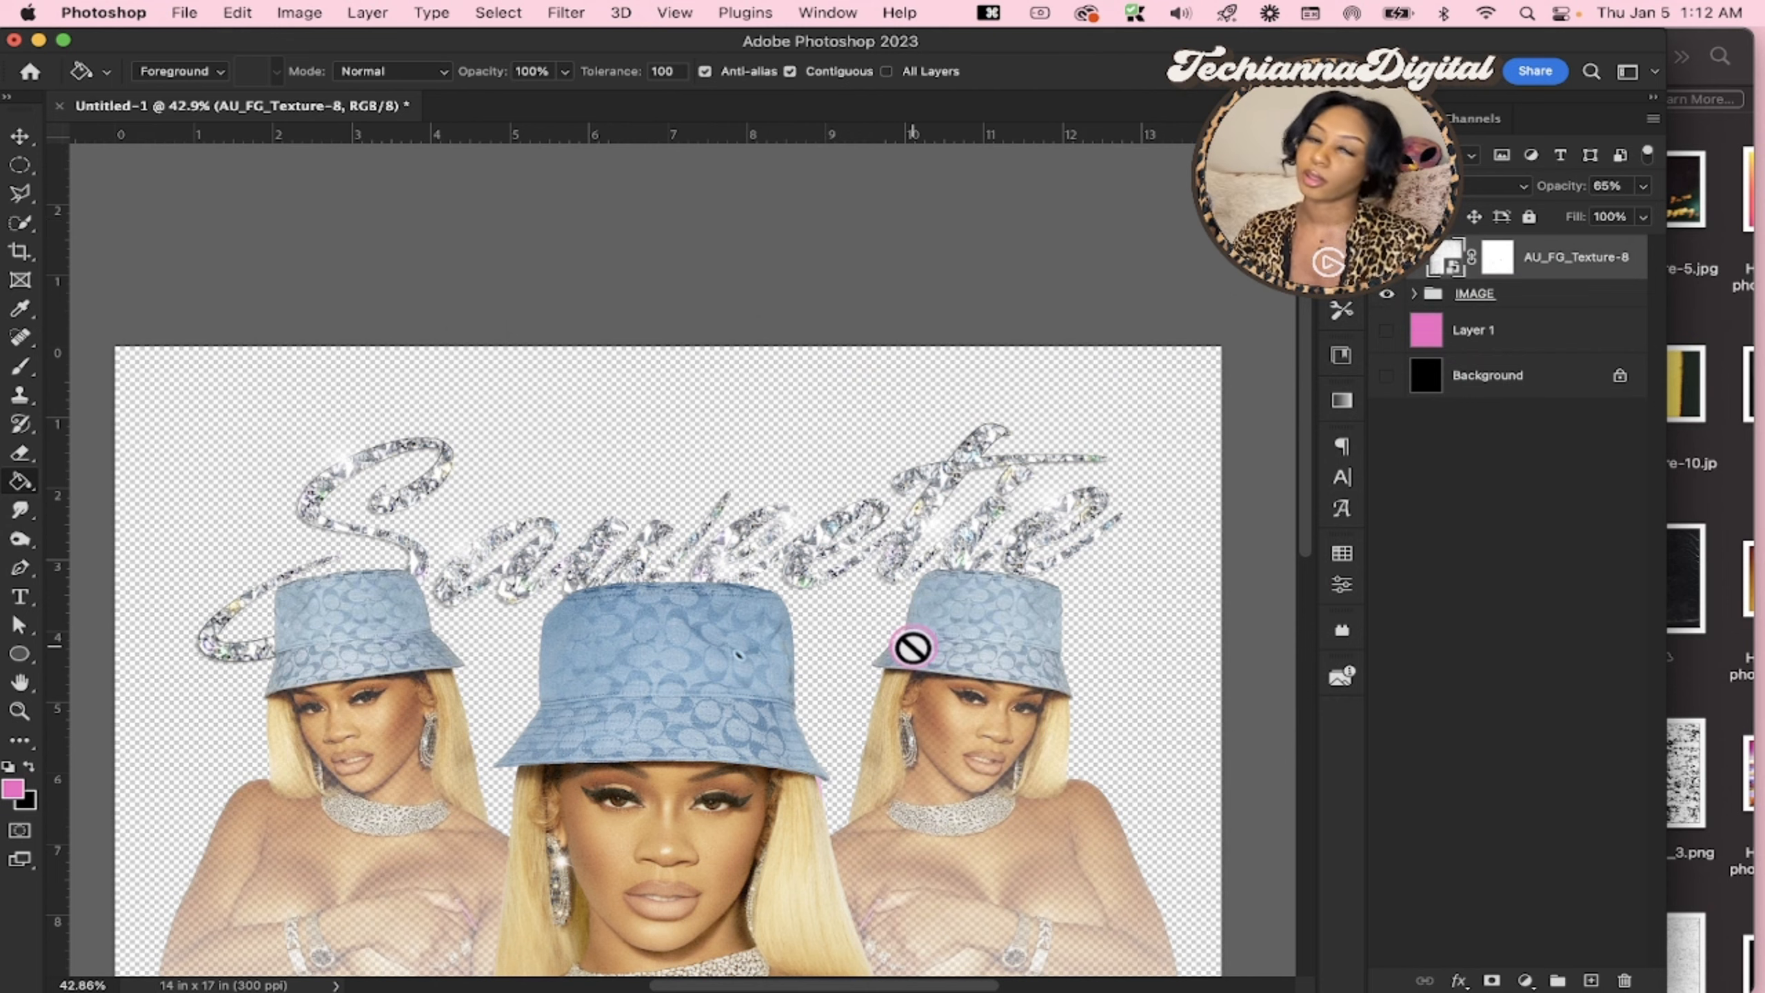
{"action": "scroll", "coordinate": [912, 648], "scroll_direction": "down", "scroll_amount": 10}
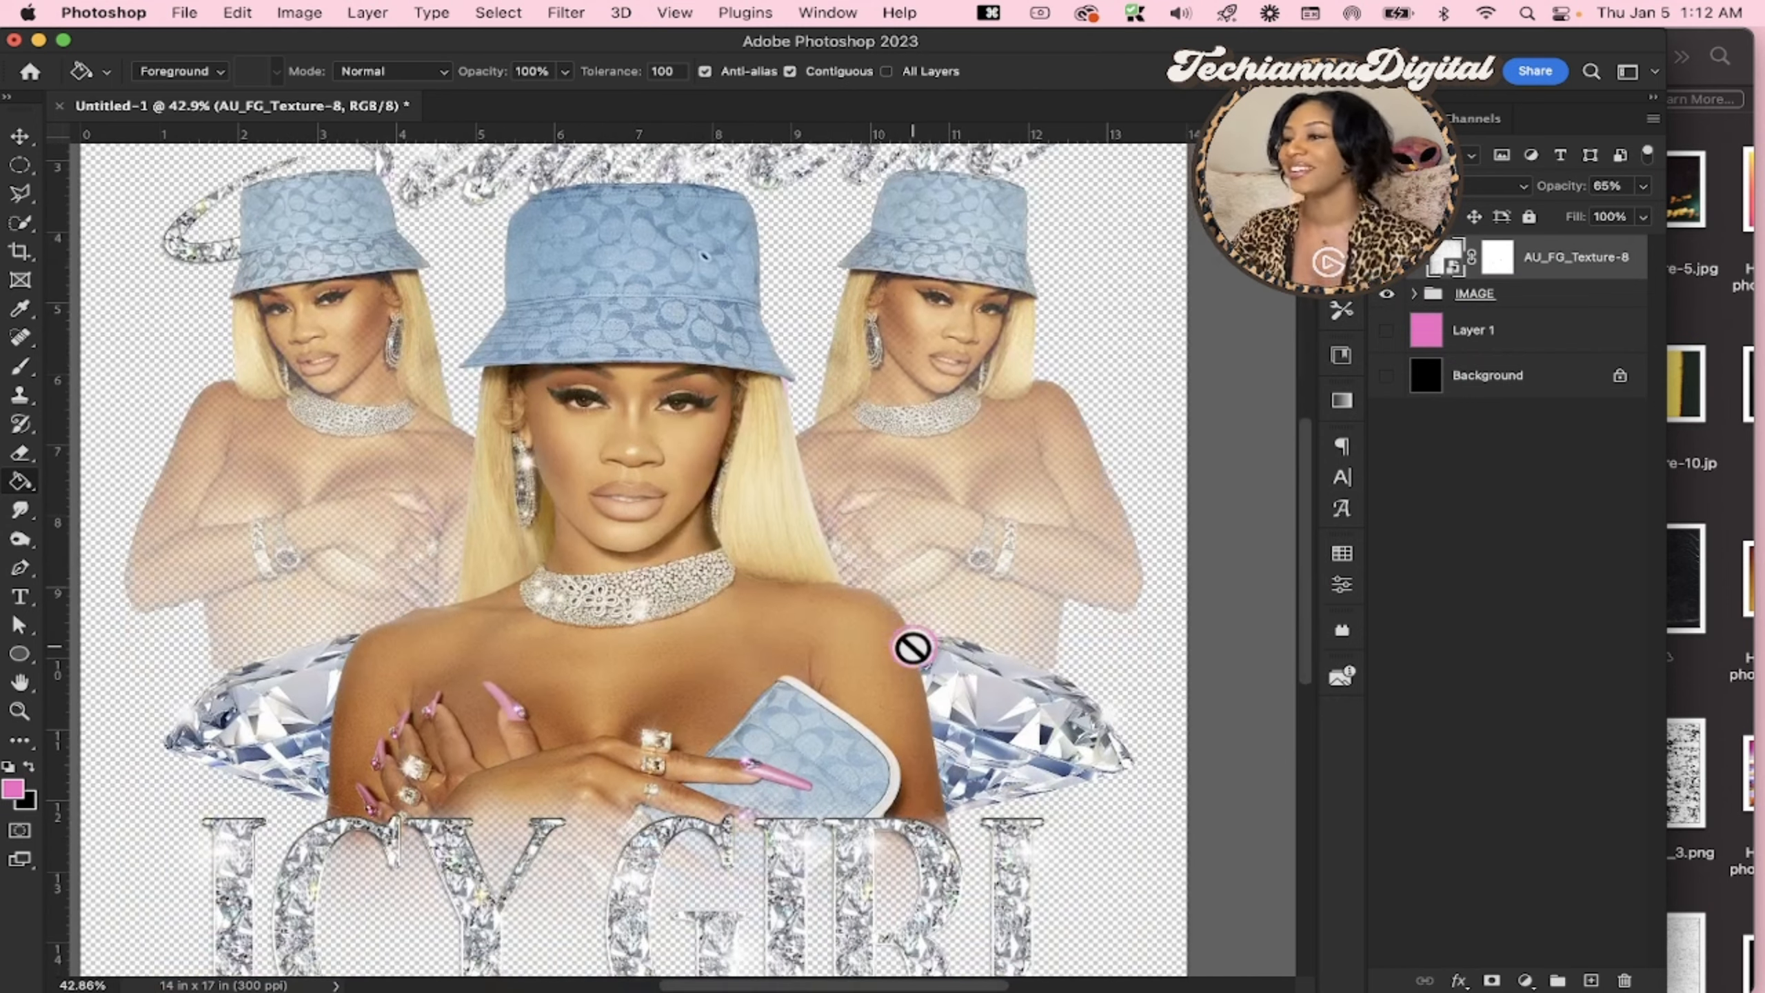
{"action": "scroll", "coordinate": [912, 648], "scroll_direction": "down", "scroll_amount": 5}
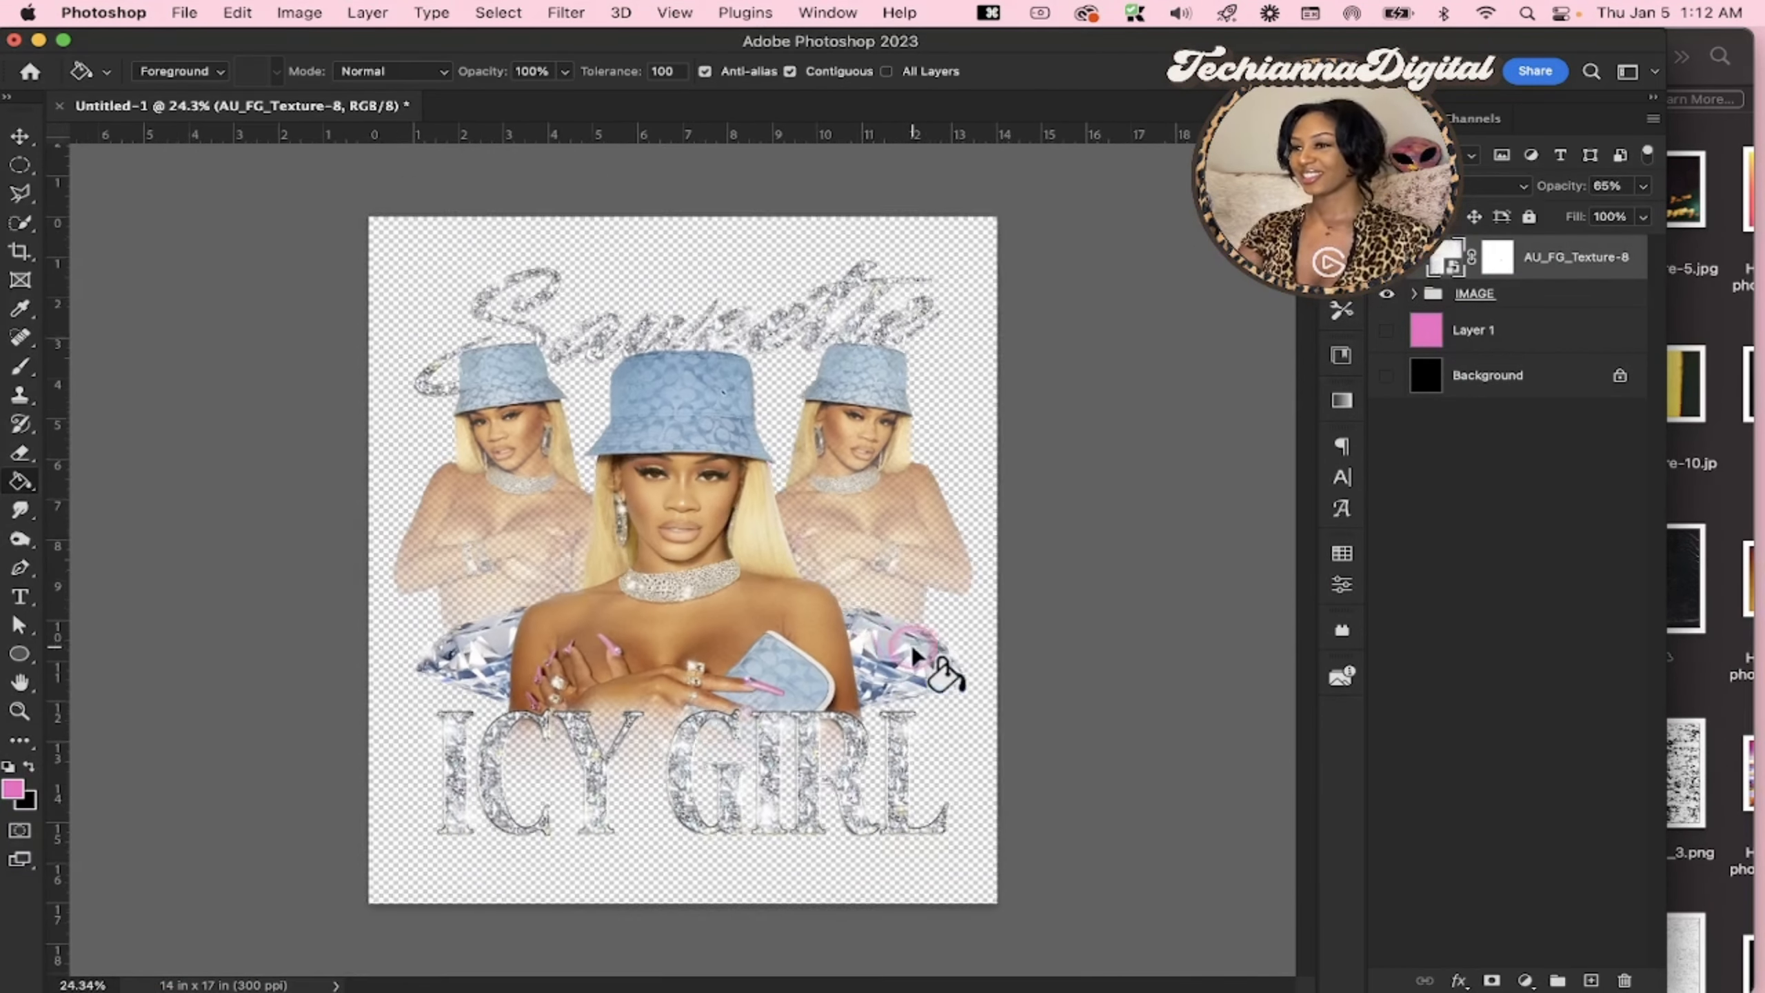
{"action": "scroll", "coordinate": [912, 653], "scroll_direction": "down", "scroll_amount": 1}
Compare the clipped design with the black Background layer shown and hidden
{"action": "left_click", "coordinate": [1386, 376]}
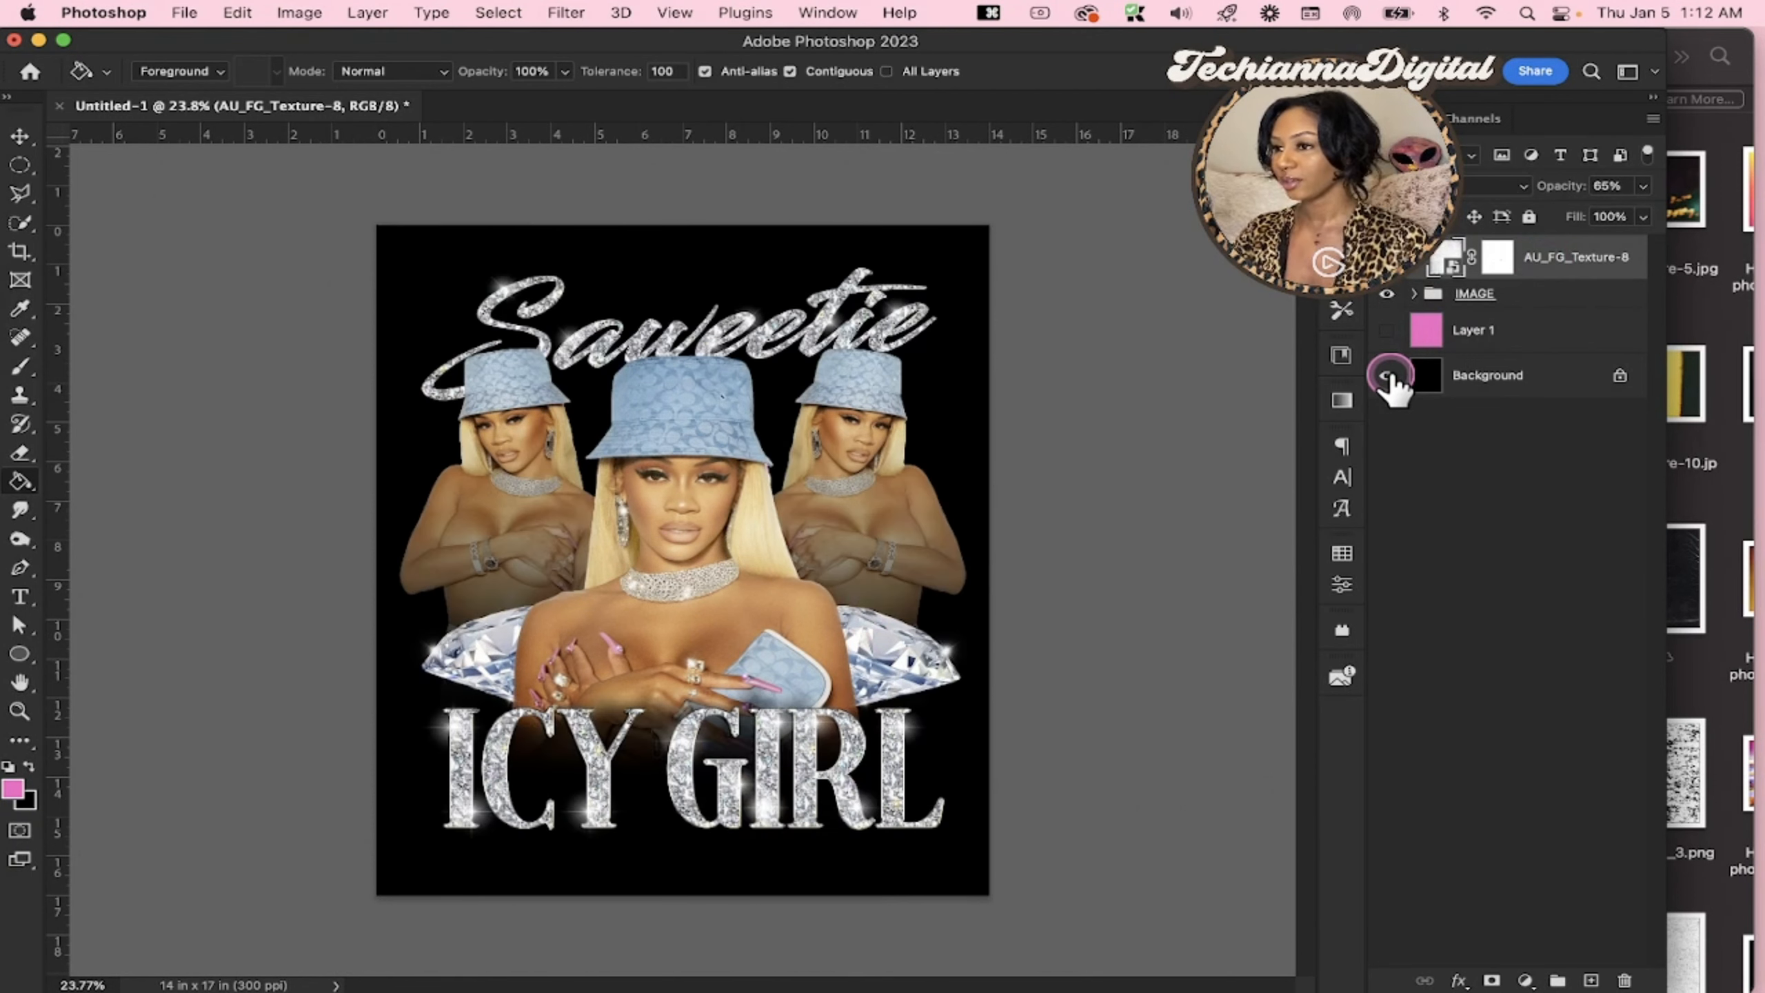
{"action": "left_click", "coordinate": [1387, 376]}
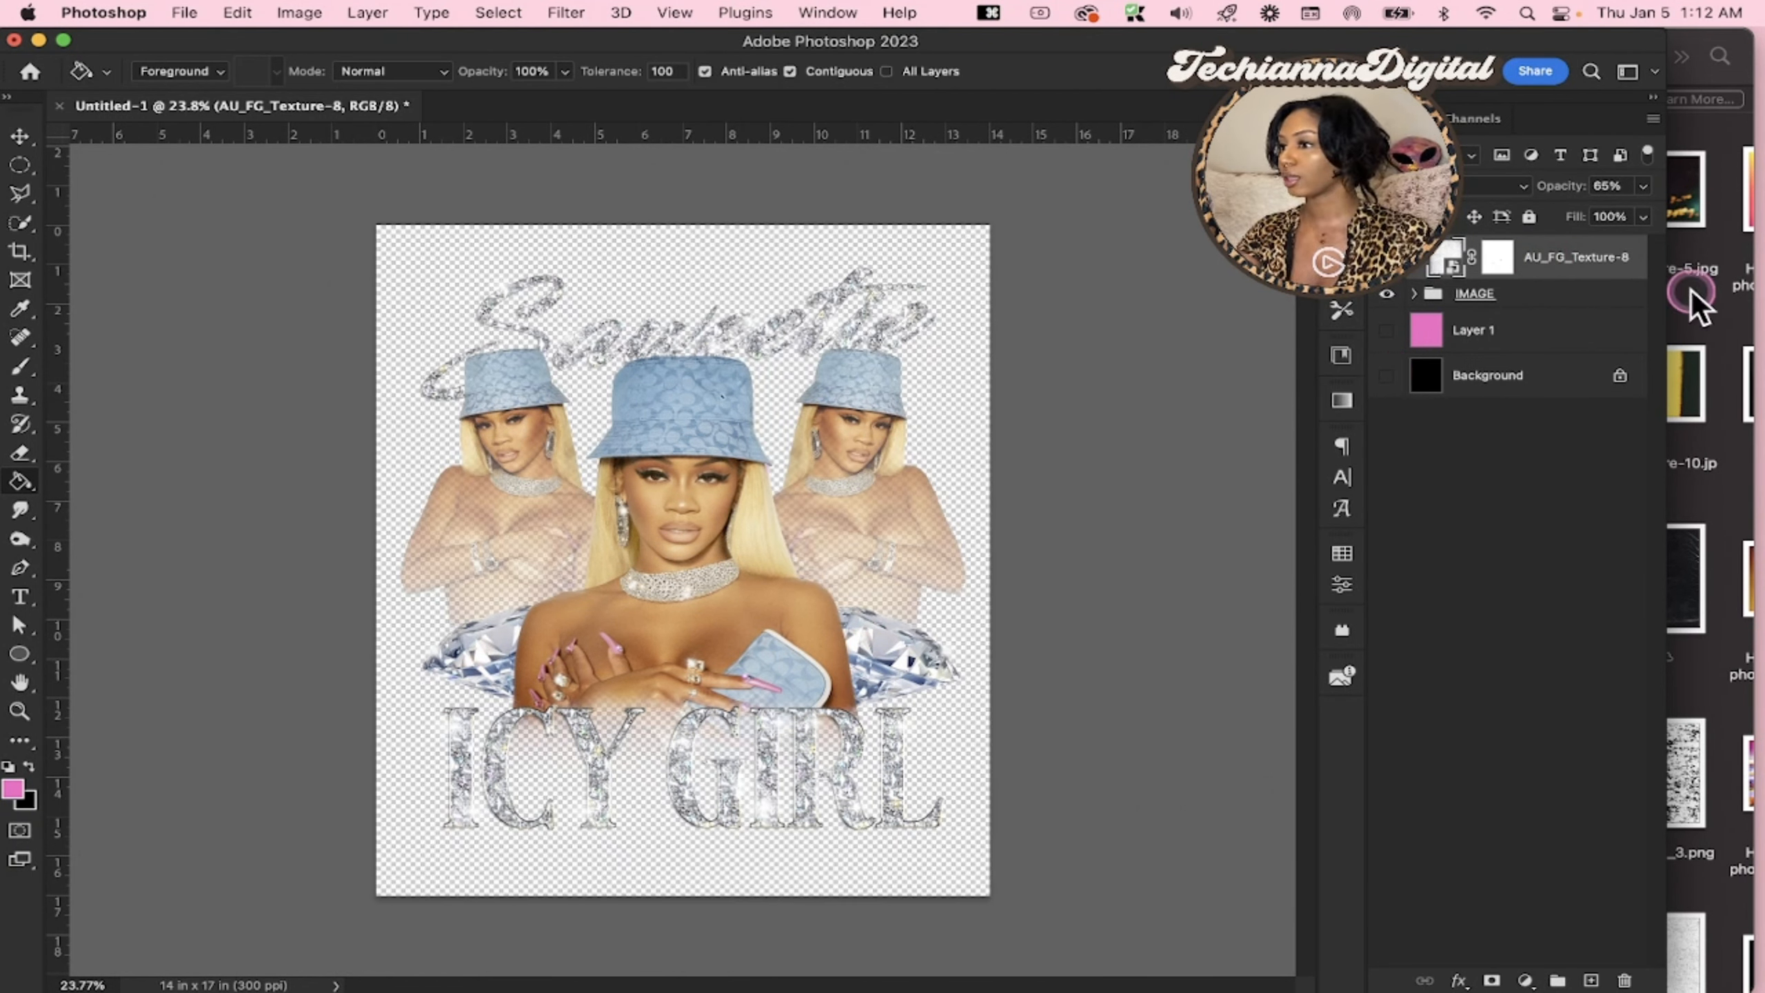
{"action": "left_click", "coordinate": [1710, 303]}
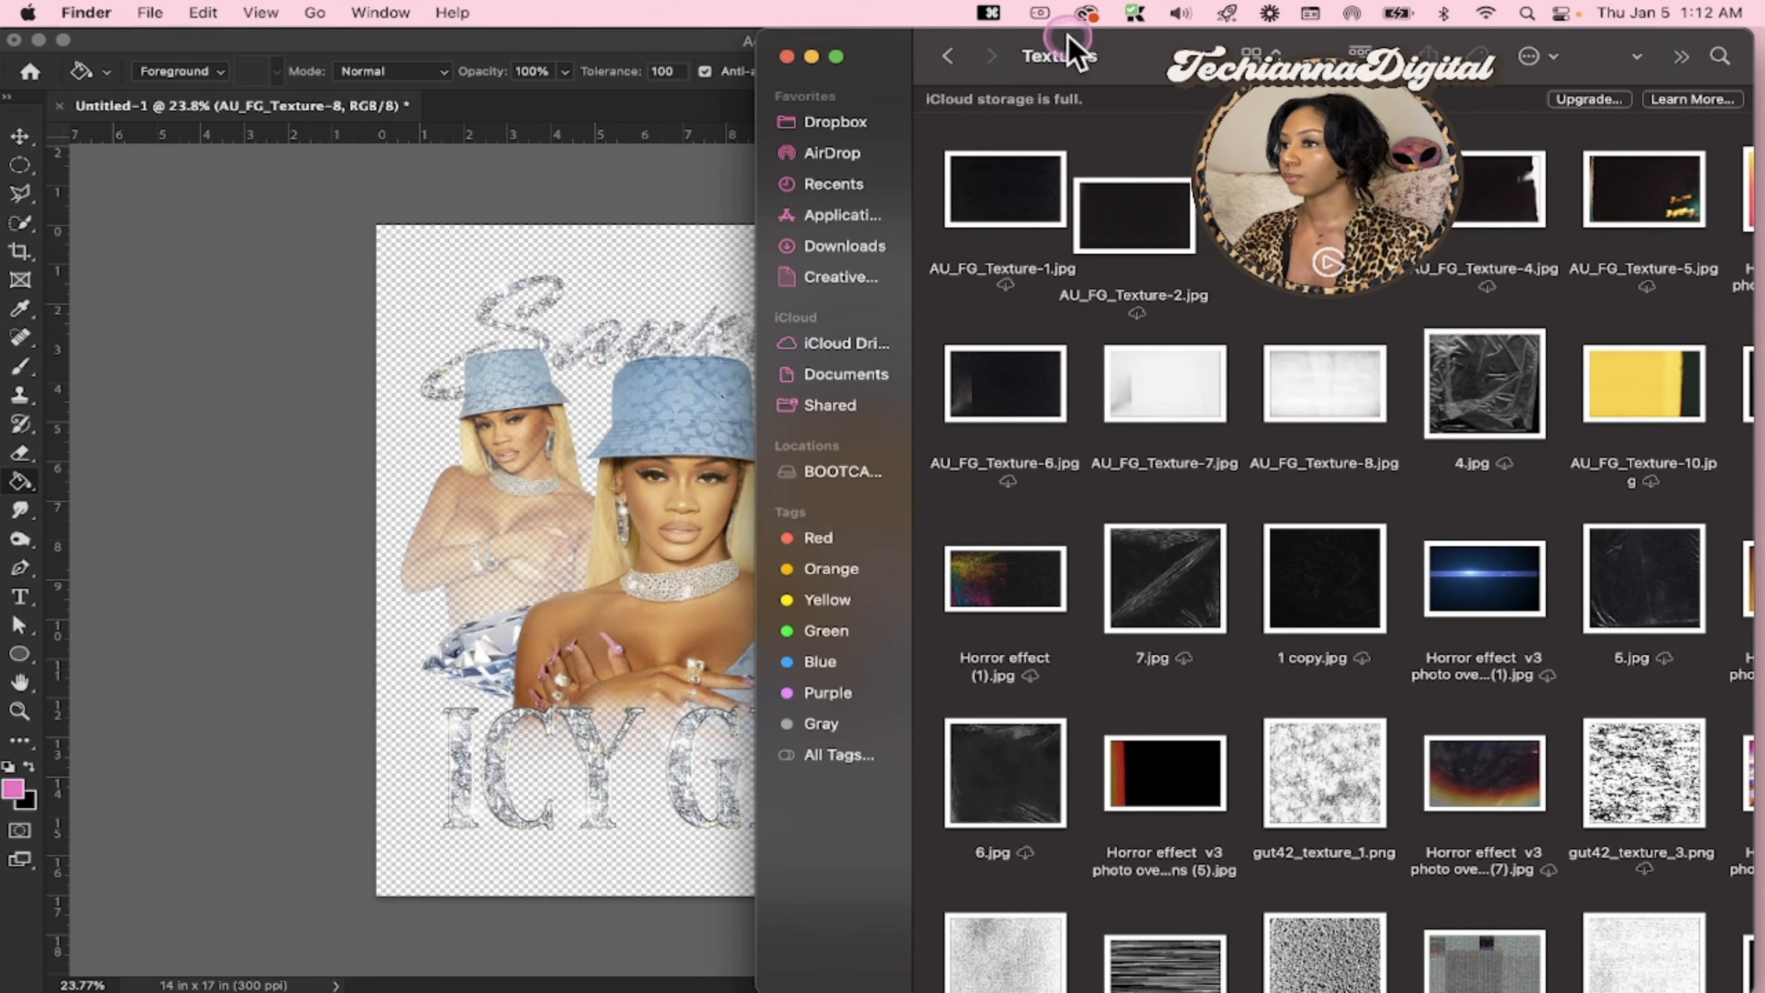
{"action": "left_click", "coordinate": [351, 337]}
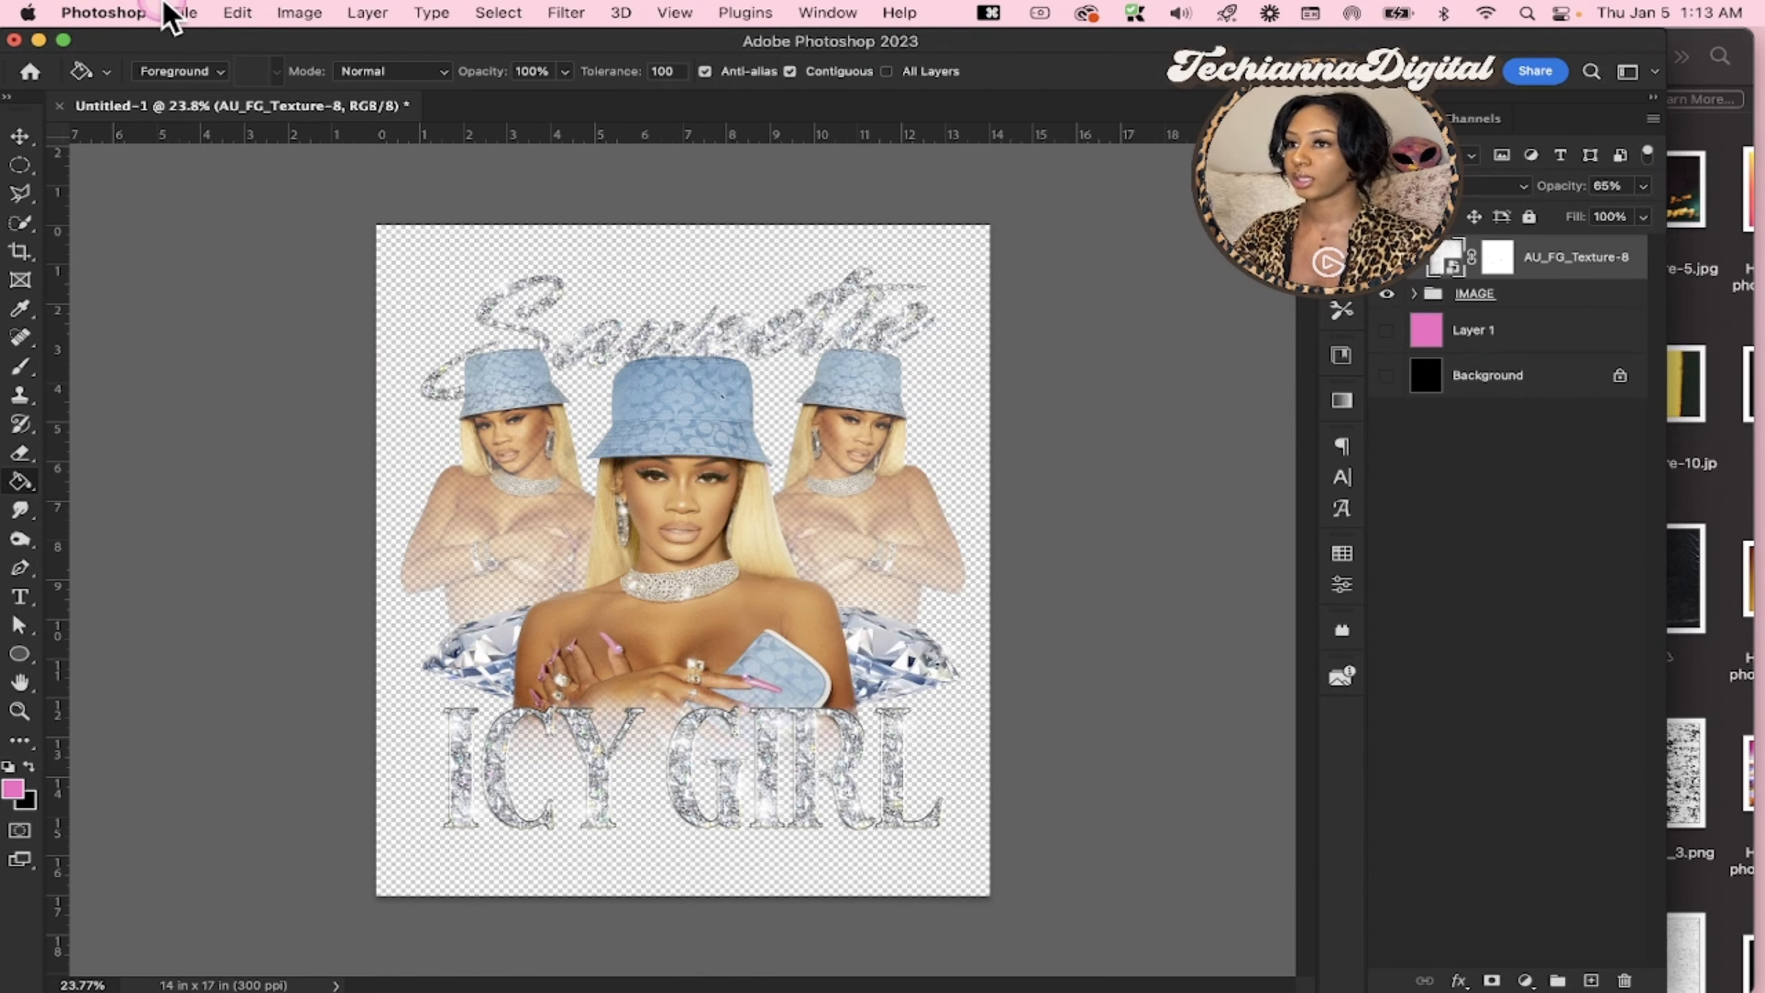
Export the transparent design as a 4200 x 5100 px PNG at 100% scale, named Saweetie, into the Downloads folder
{"action": "left_click", "coordinate": [181, 12]}
{"action": "mouse_move", "coordinate": [501, 327]}
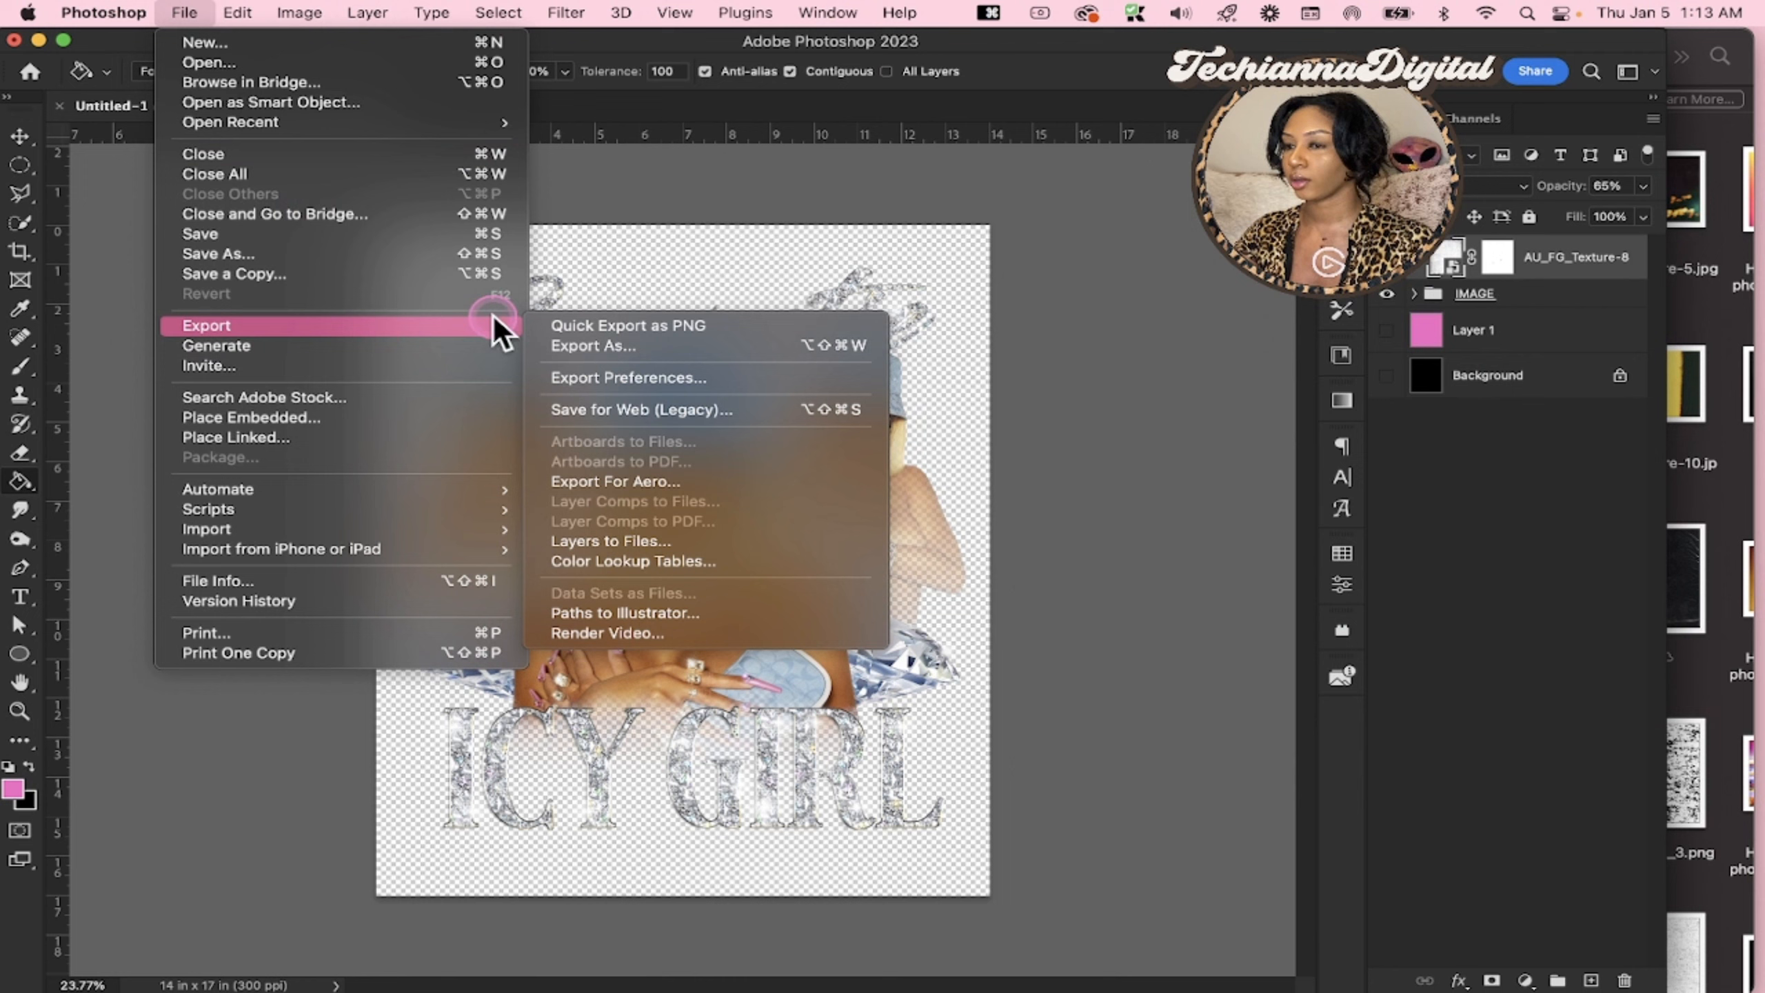
{"action": "left_click", "coordinate": [688, 348]}
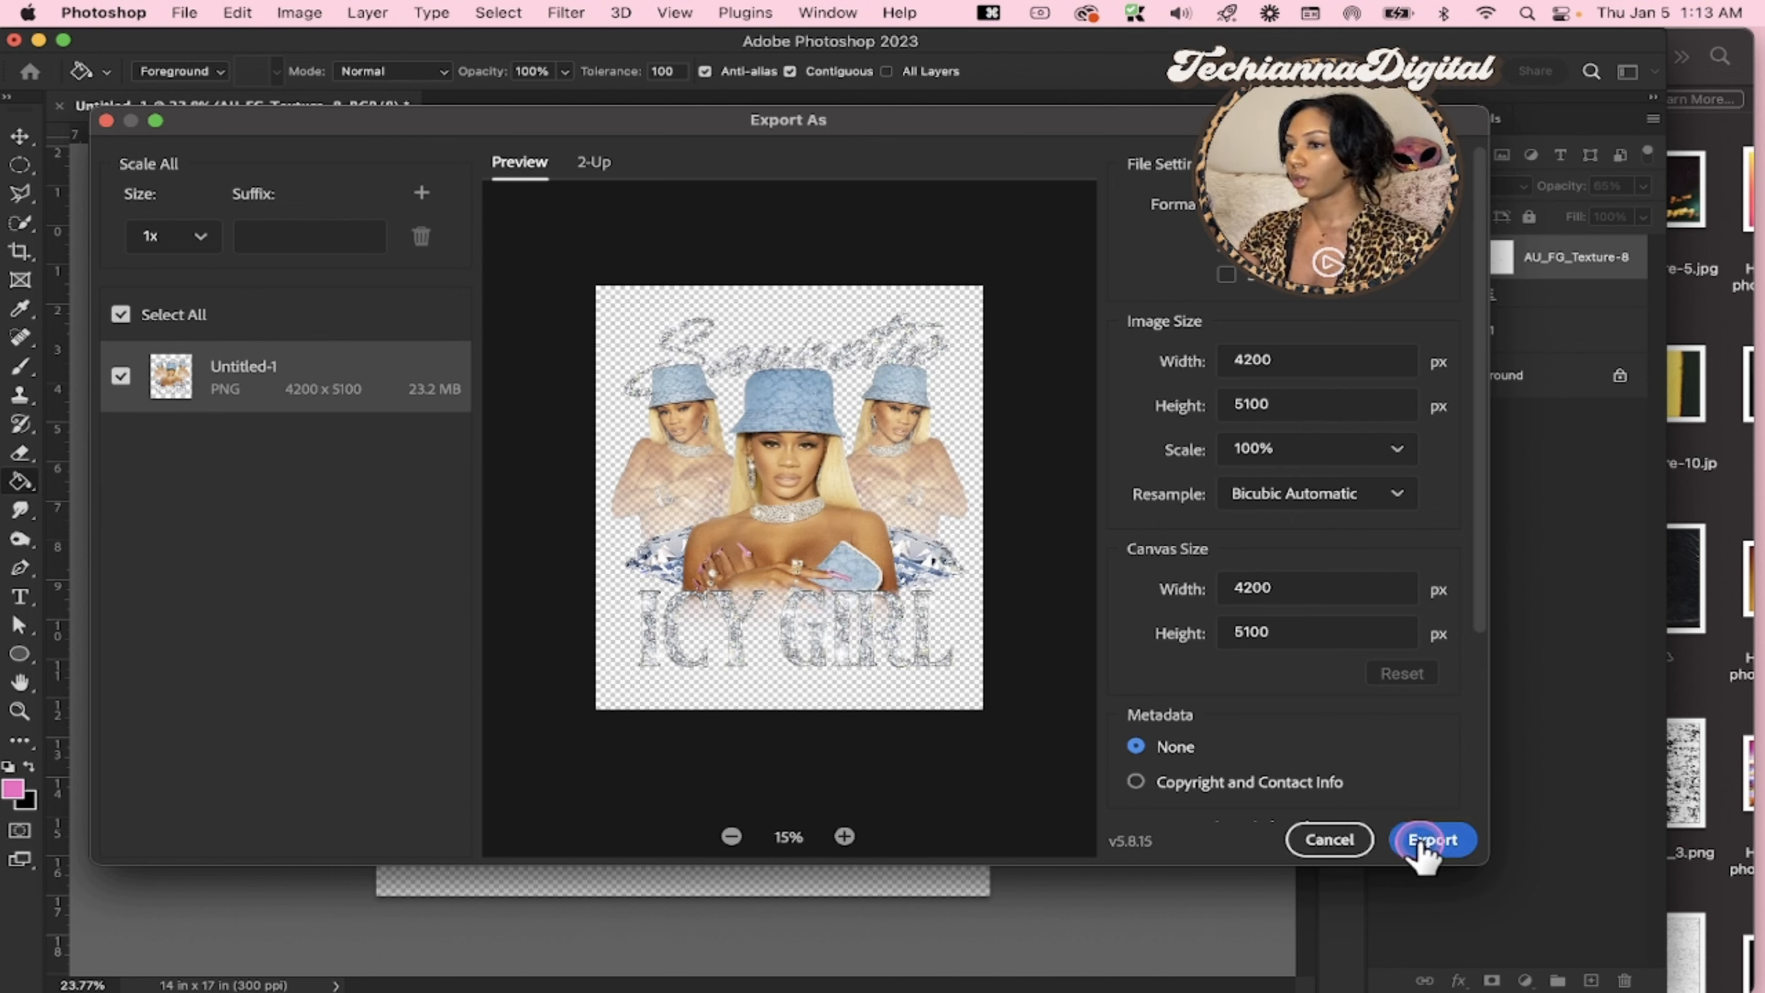
{"action": "key", "text": "Return"}
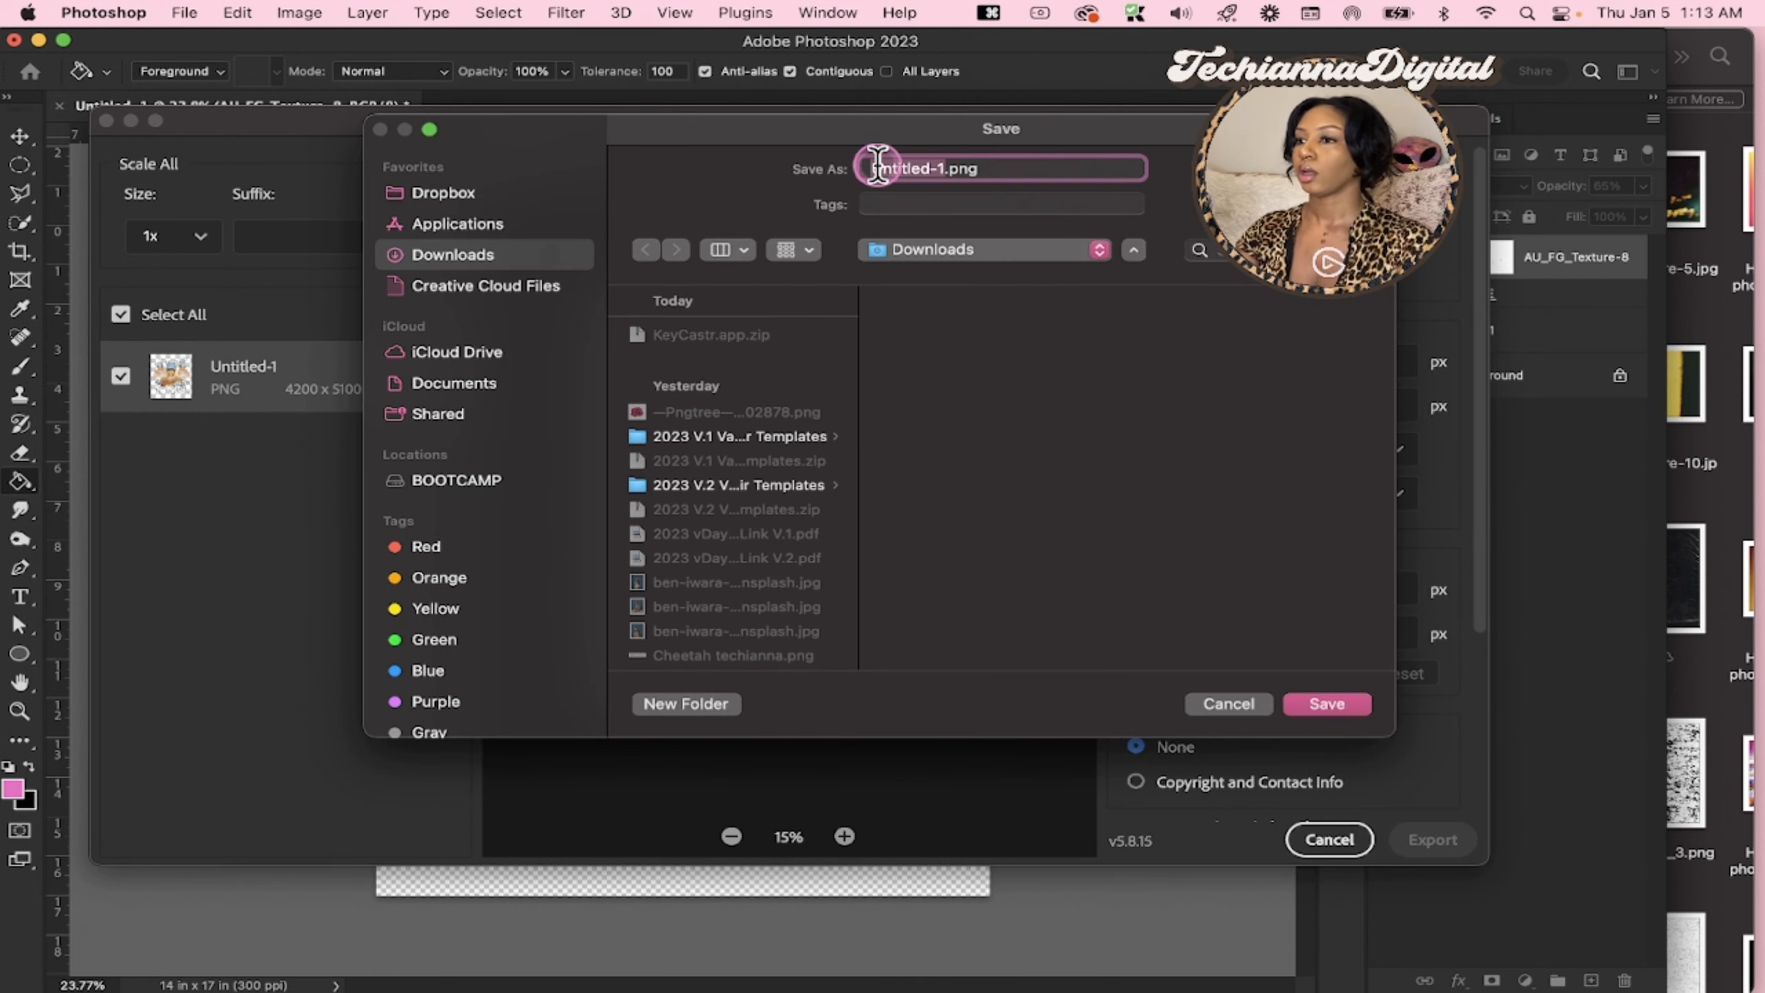
{"action": "type", "text": "Sawwat"}
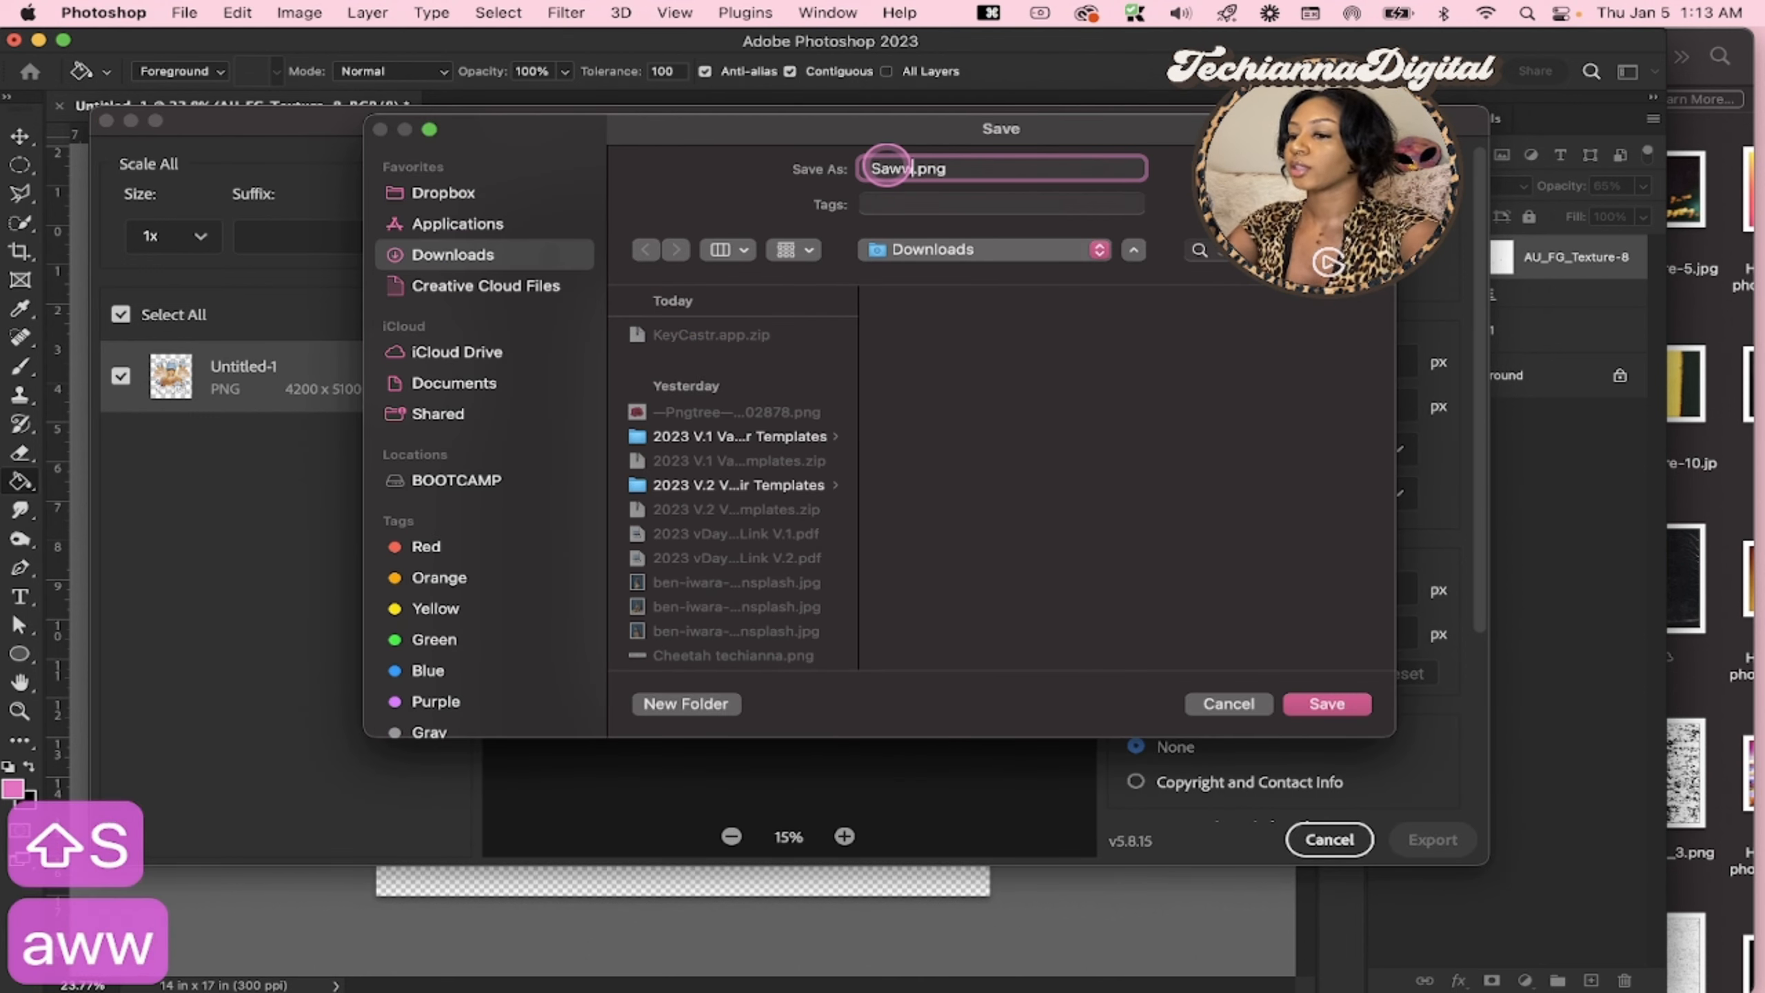
{"action": "key", "text": "BackSpace"}
{"action": "key", "text": "BackSpace"}
{"action": "key", "text": "BackSpace"}
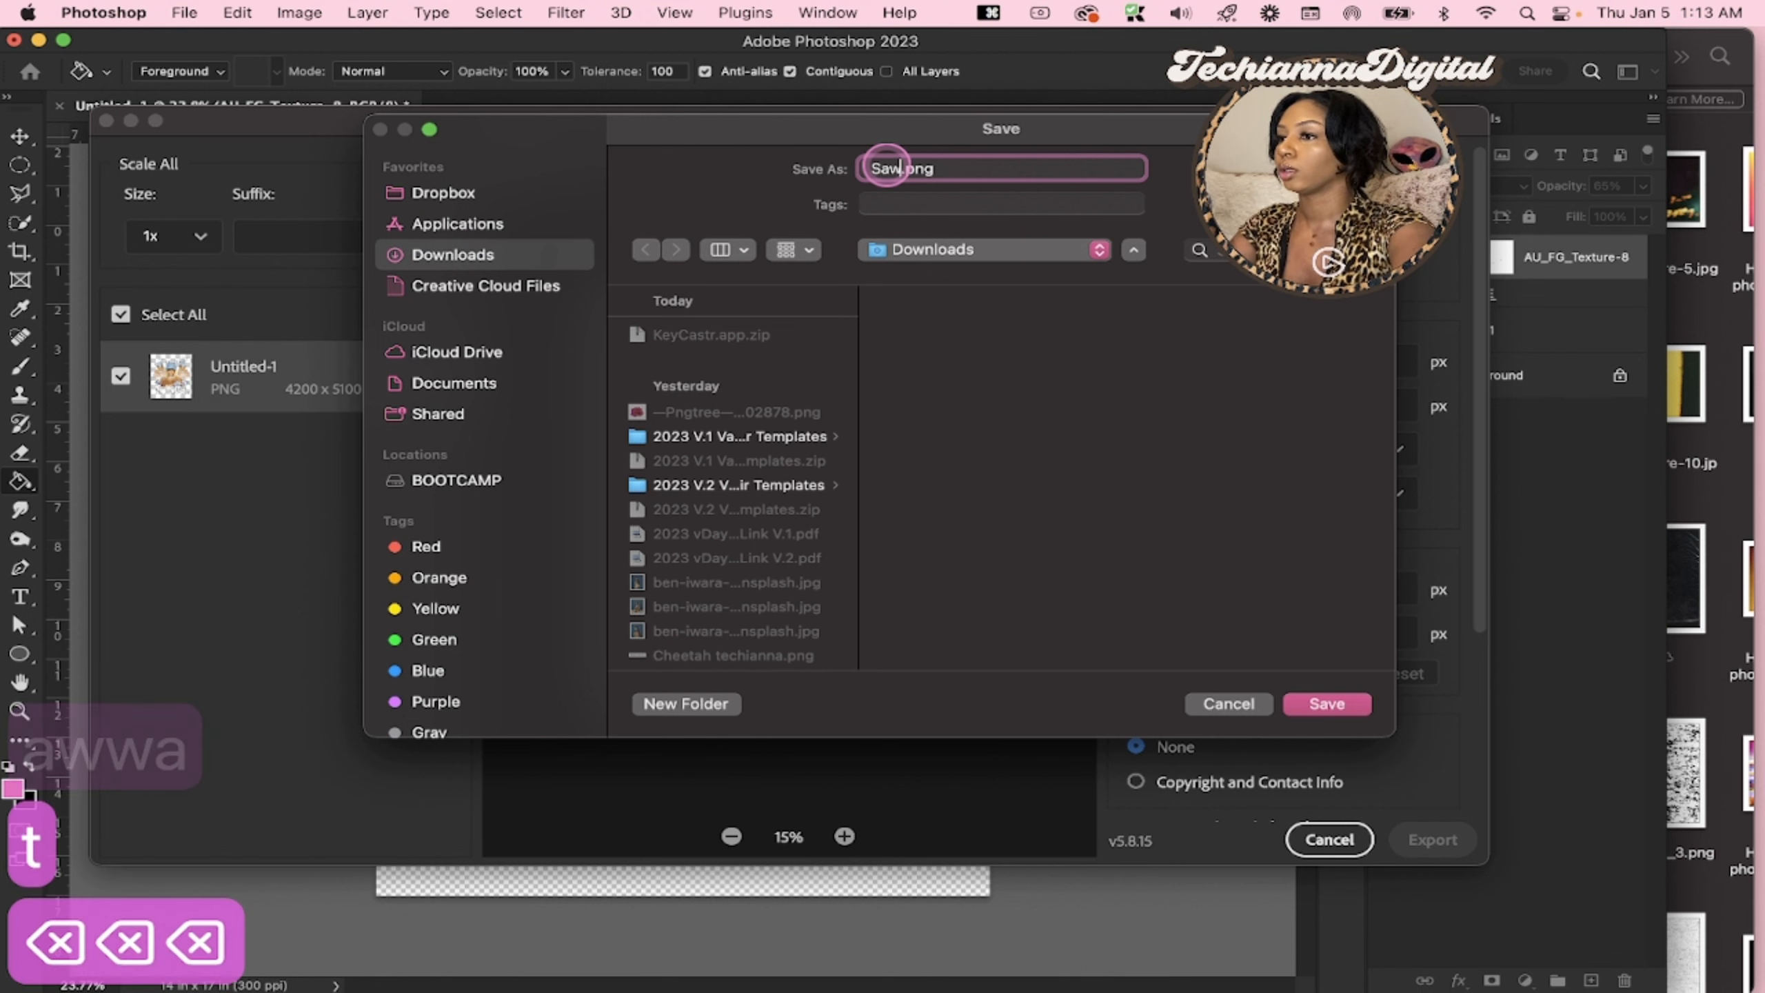
{"action": "type", "text": "eetie"}
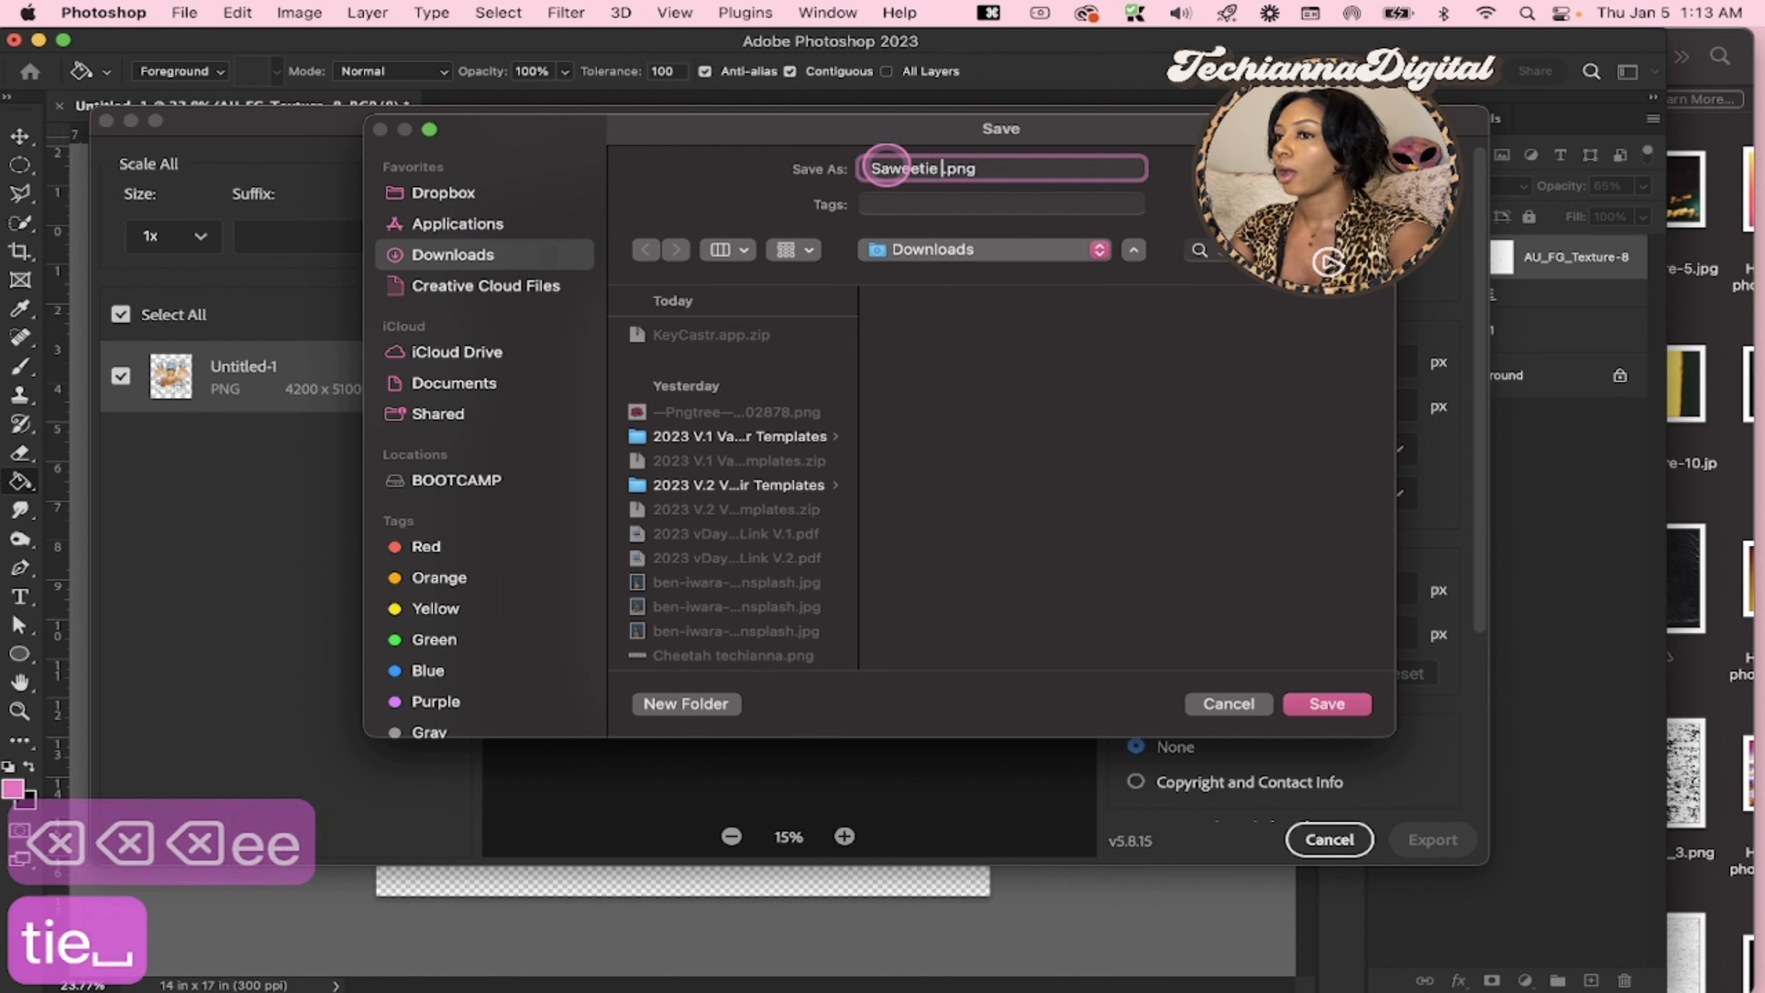
{"action": "key", "text": "Return"}
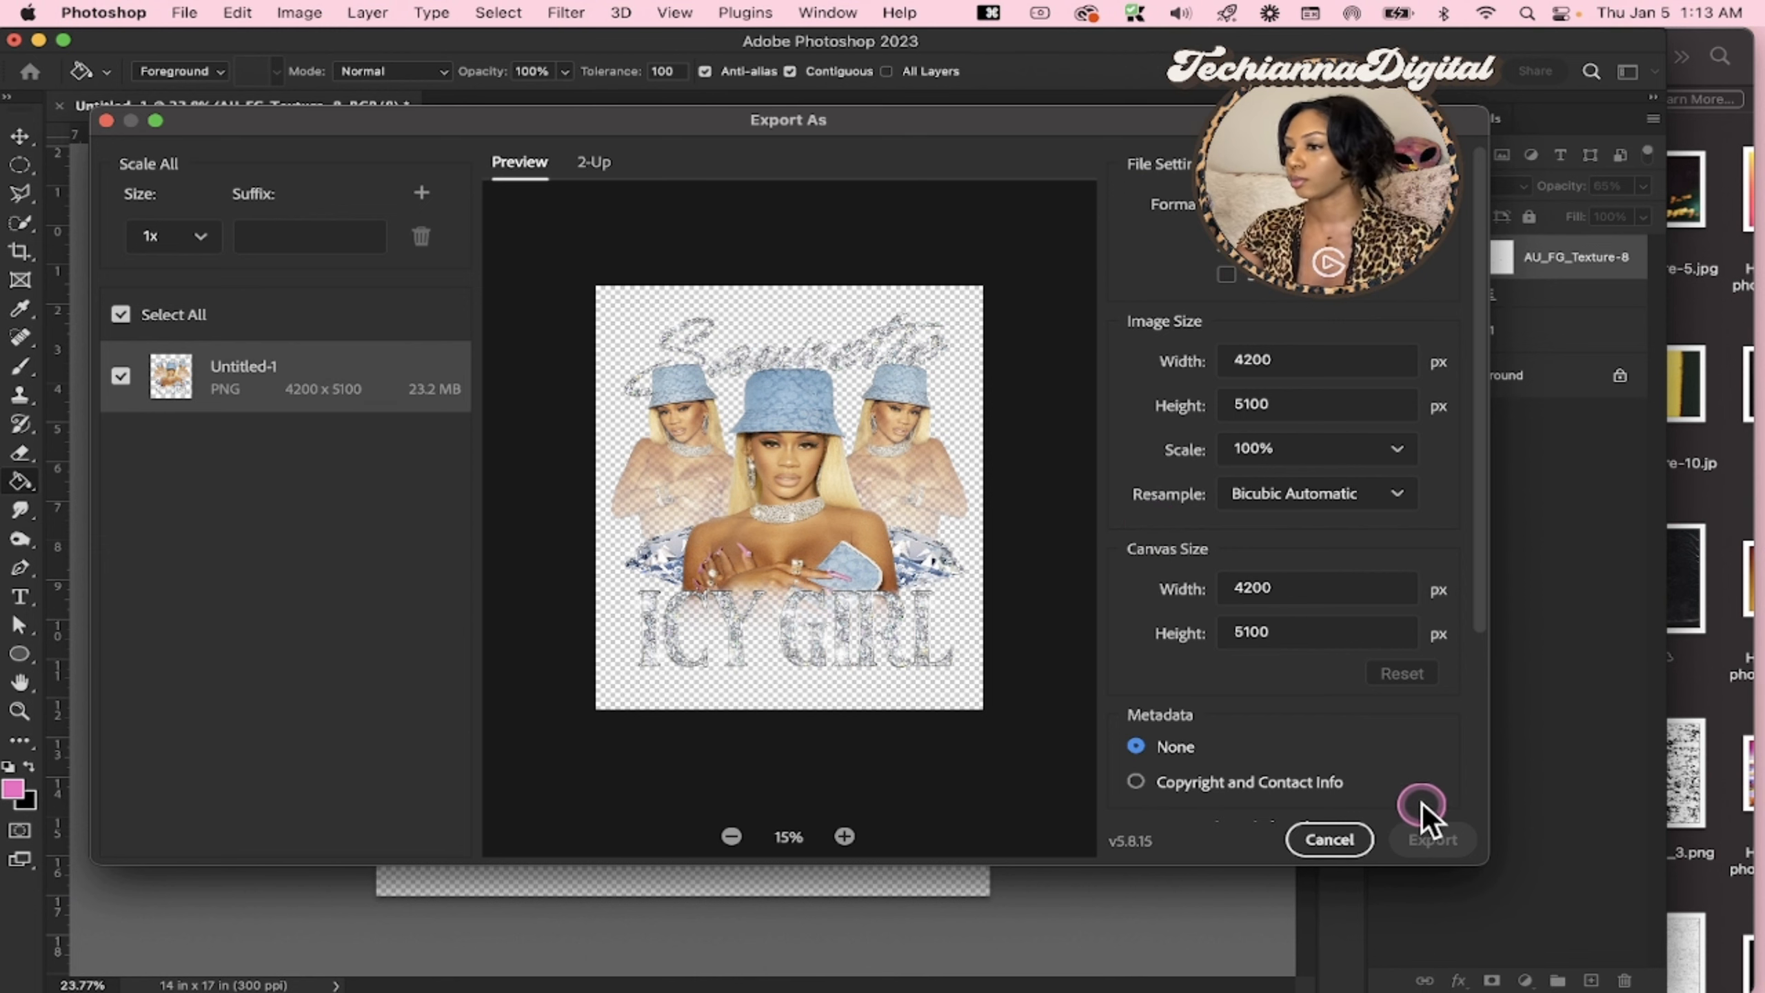
Switch to Finder, minimize the Textures window and open the Files folder inside the desktop's Saweetie folder
{"action": "left_click", "coordinate": [1696, 764]}
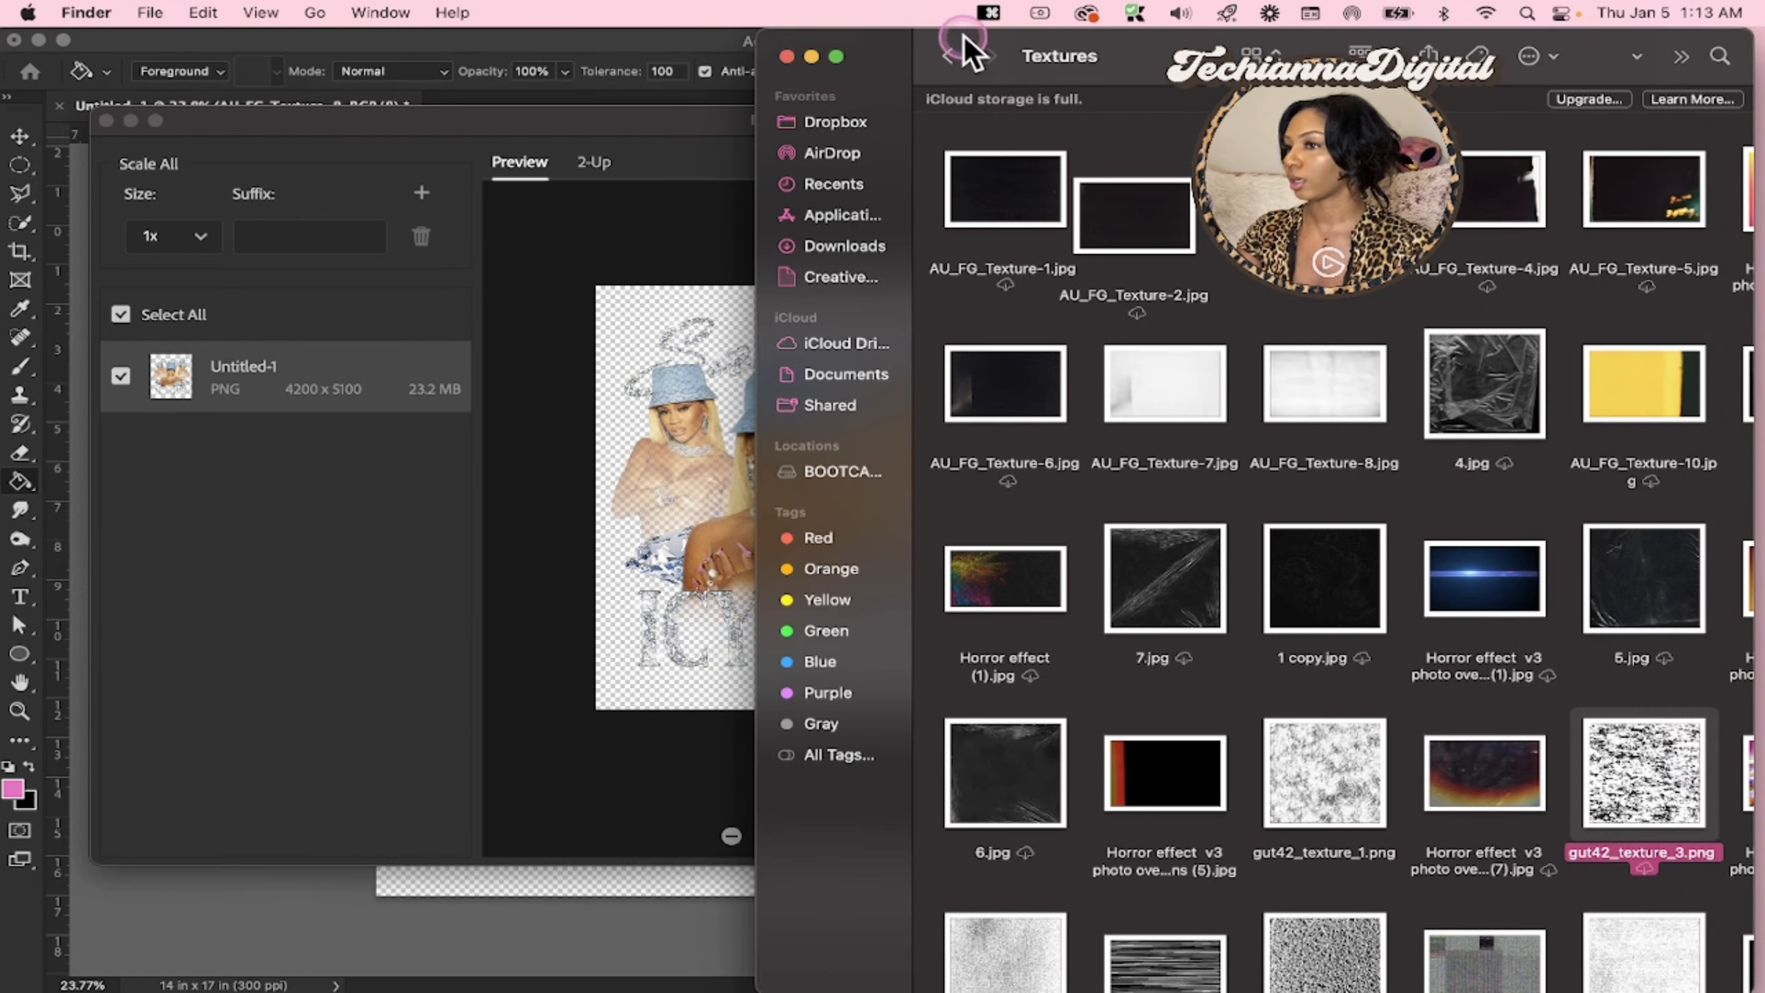
{"action": "left_click", "coordinate": [812, 56]}
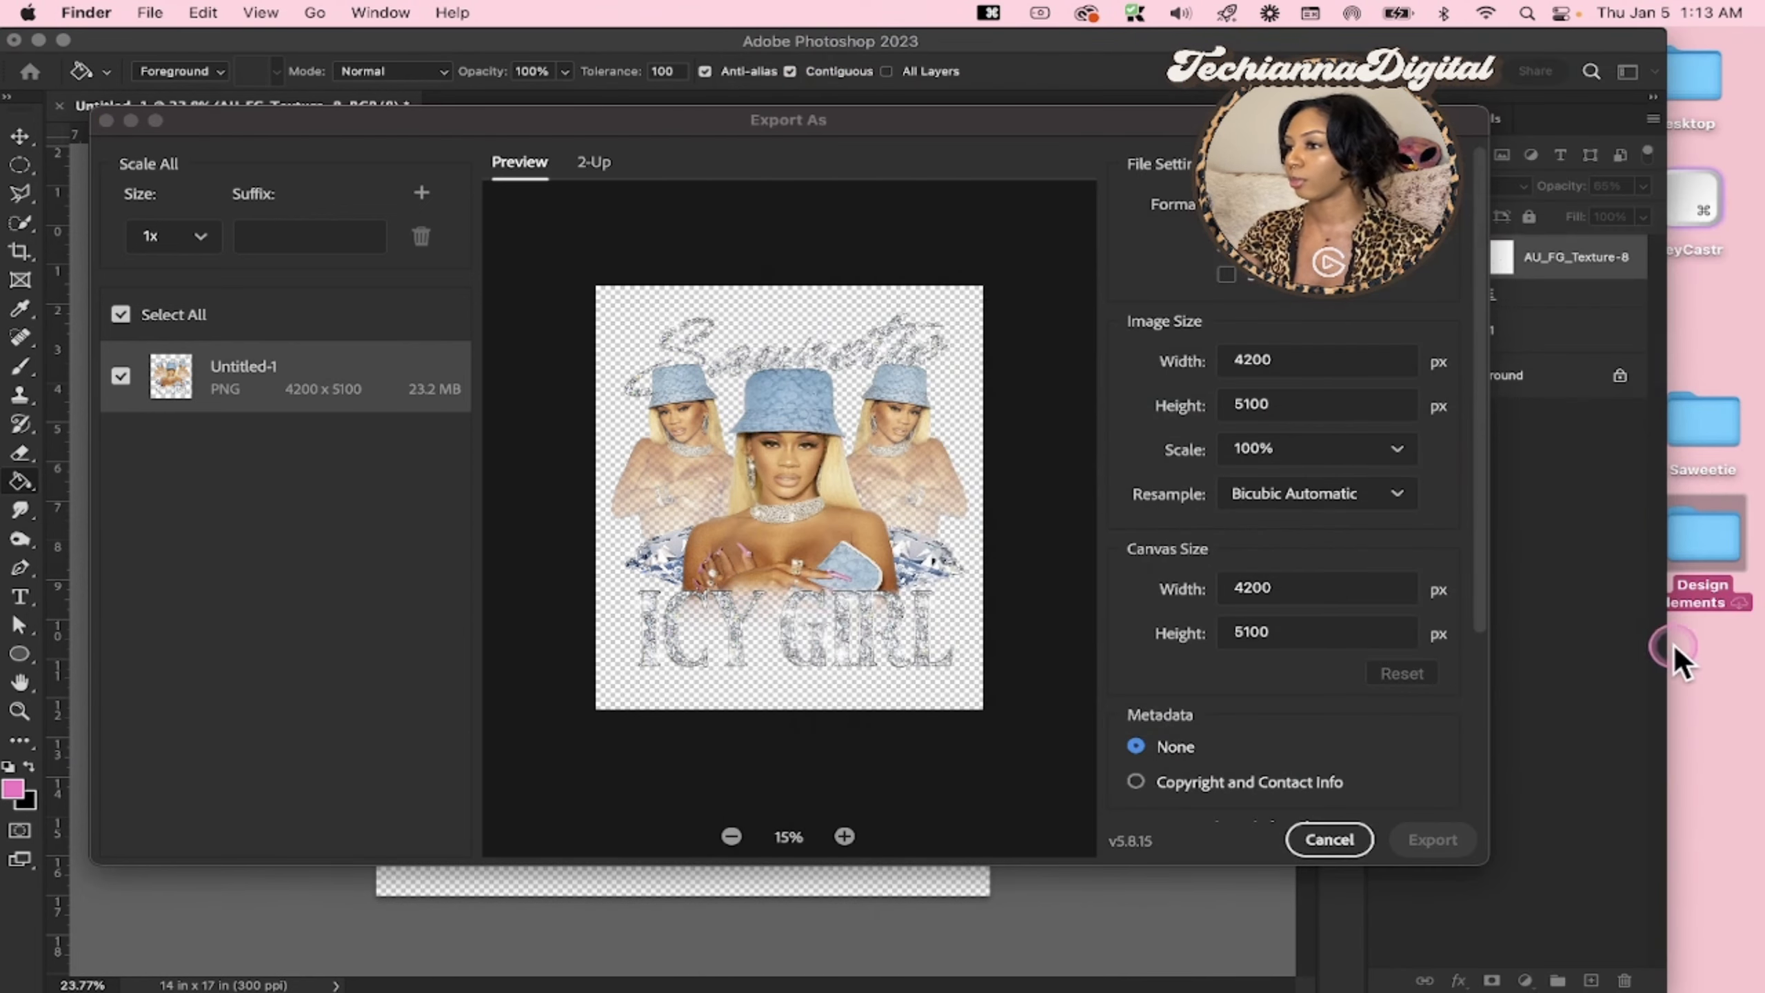
{"action": "left_click", "coordinate": [1693, 414]}
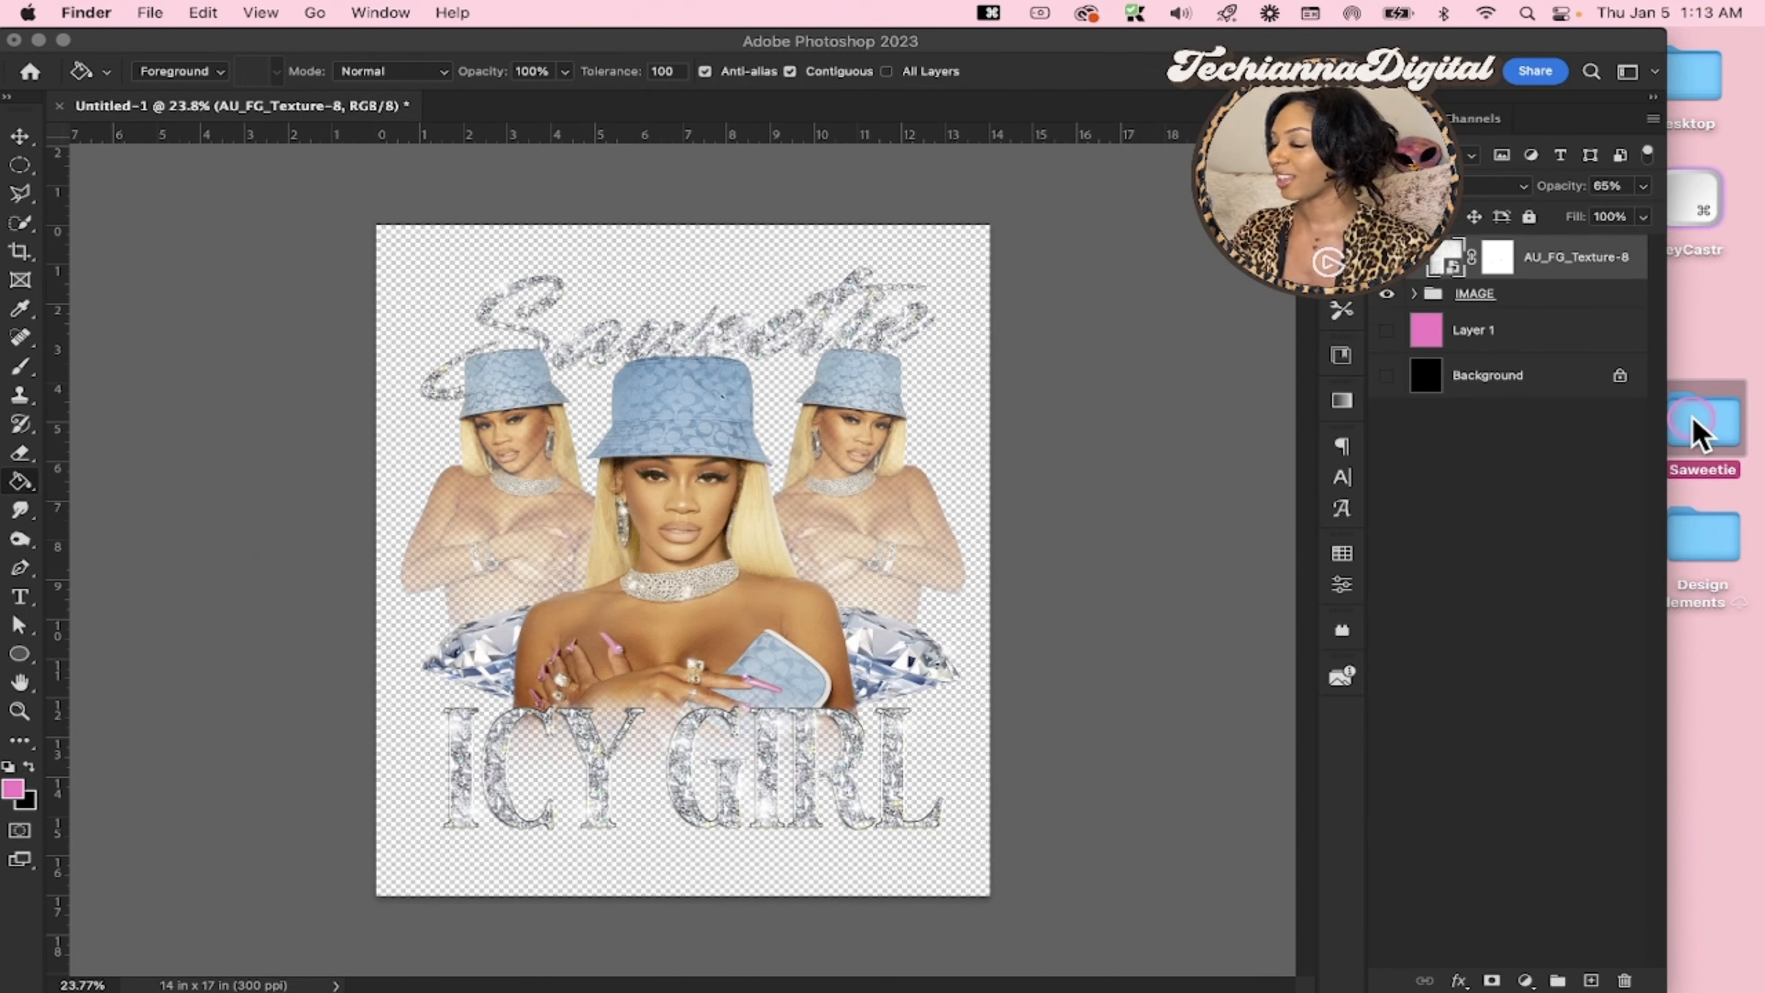
{"action": "double_click", "coordinate": [1694, 416]}
{"action": "left_click", "coordinate": [1161, 715]}
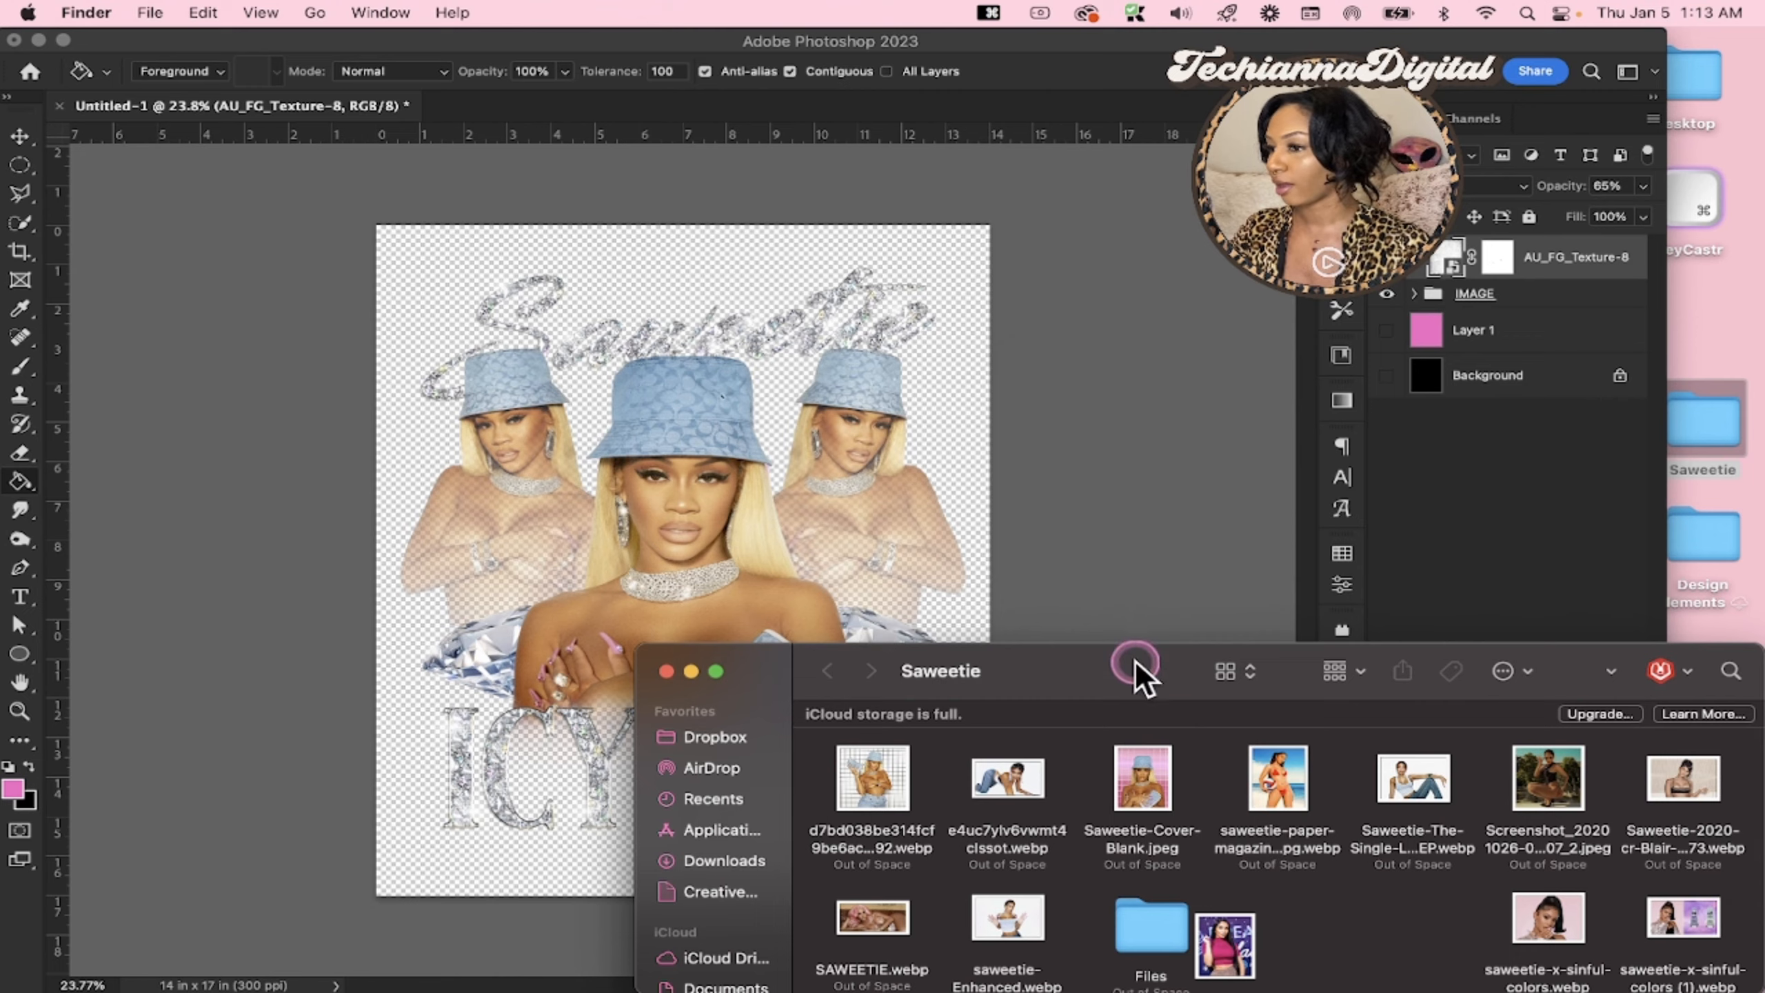
{"action": "left_click_drag", "start_coordinate": [1139, 670], "coordinate": [1129, 462]}
{"action": "double_click", "coordinate": [1143, 733]}
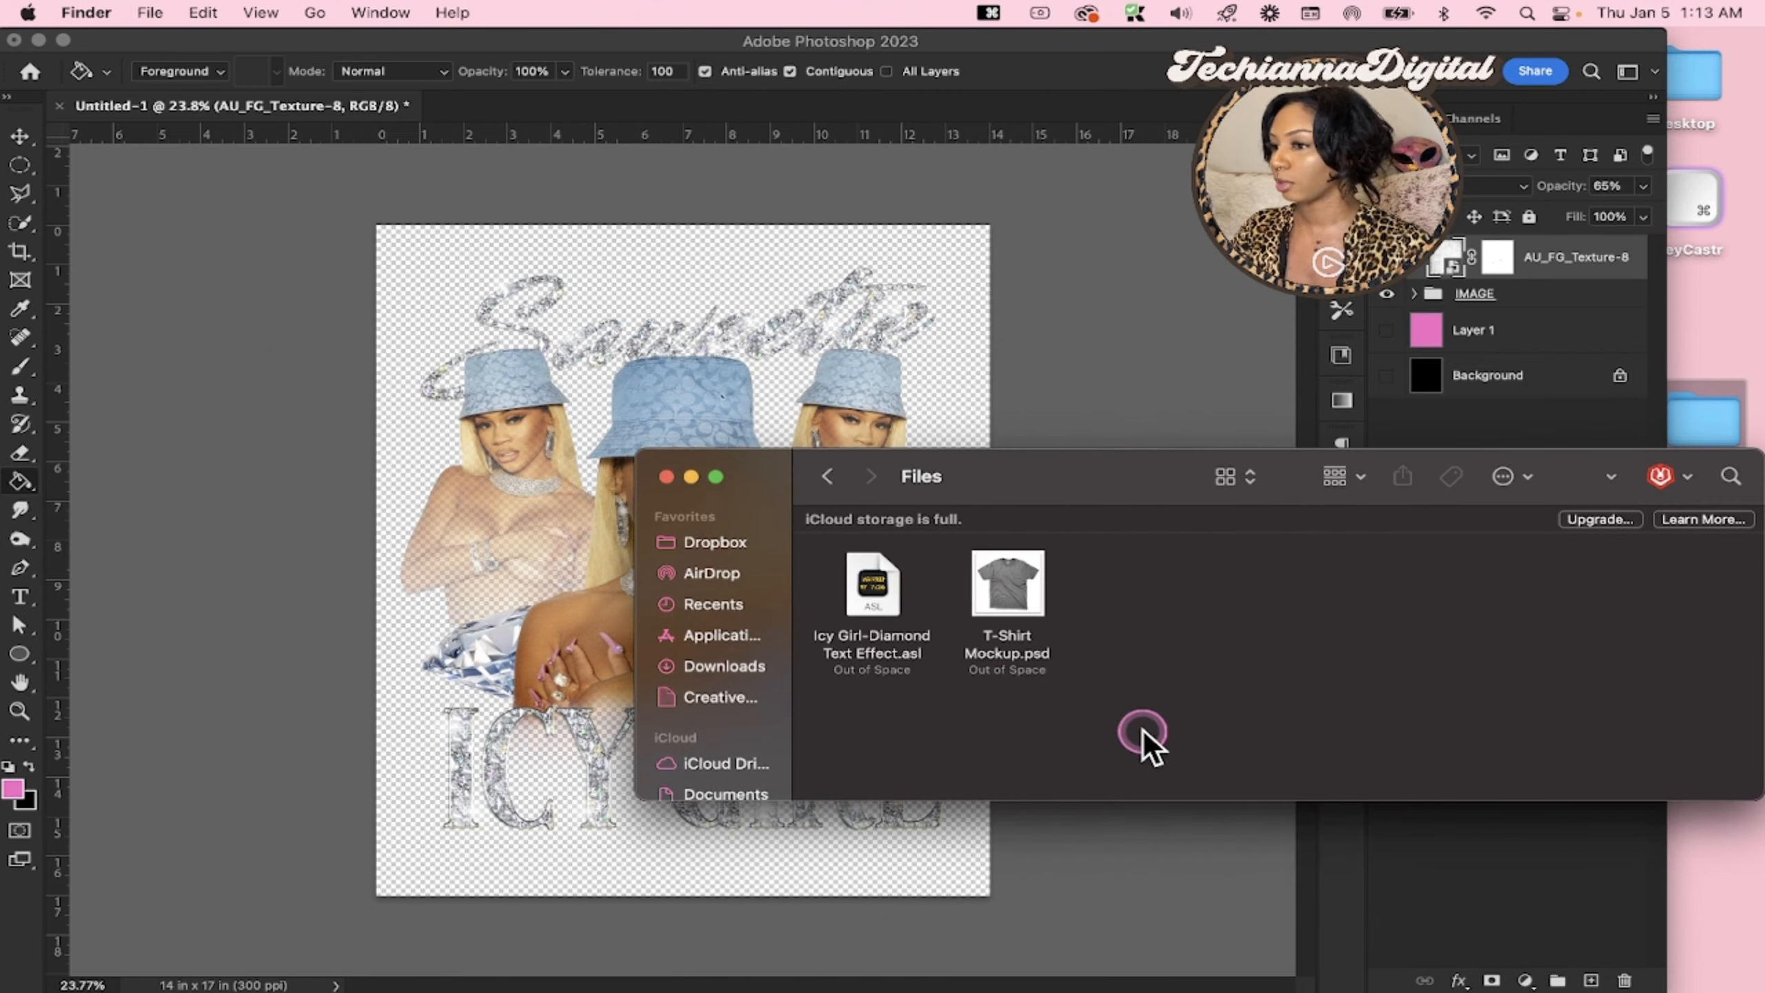
Open T-Shirt Mockup.psd, open its T-shirt Design smart object and hide the sample Design layer
{"action": "double_click", "coordinate": [1011, 584]}
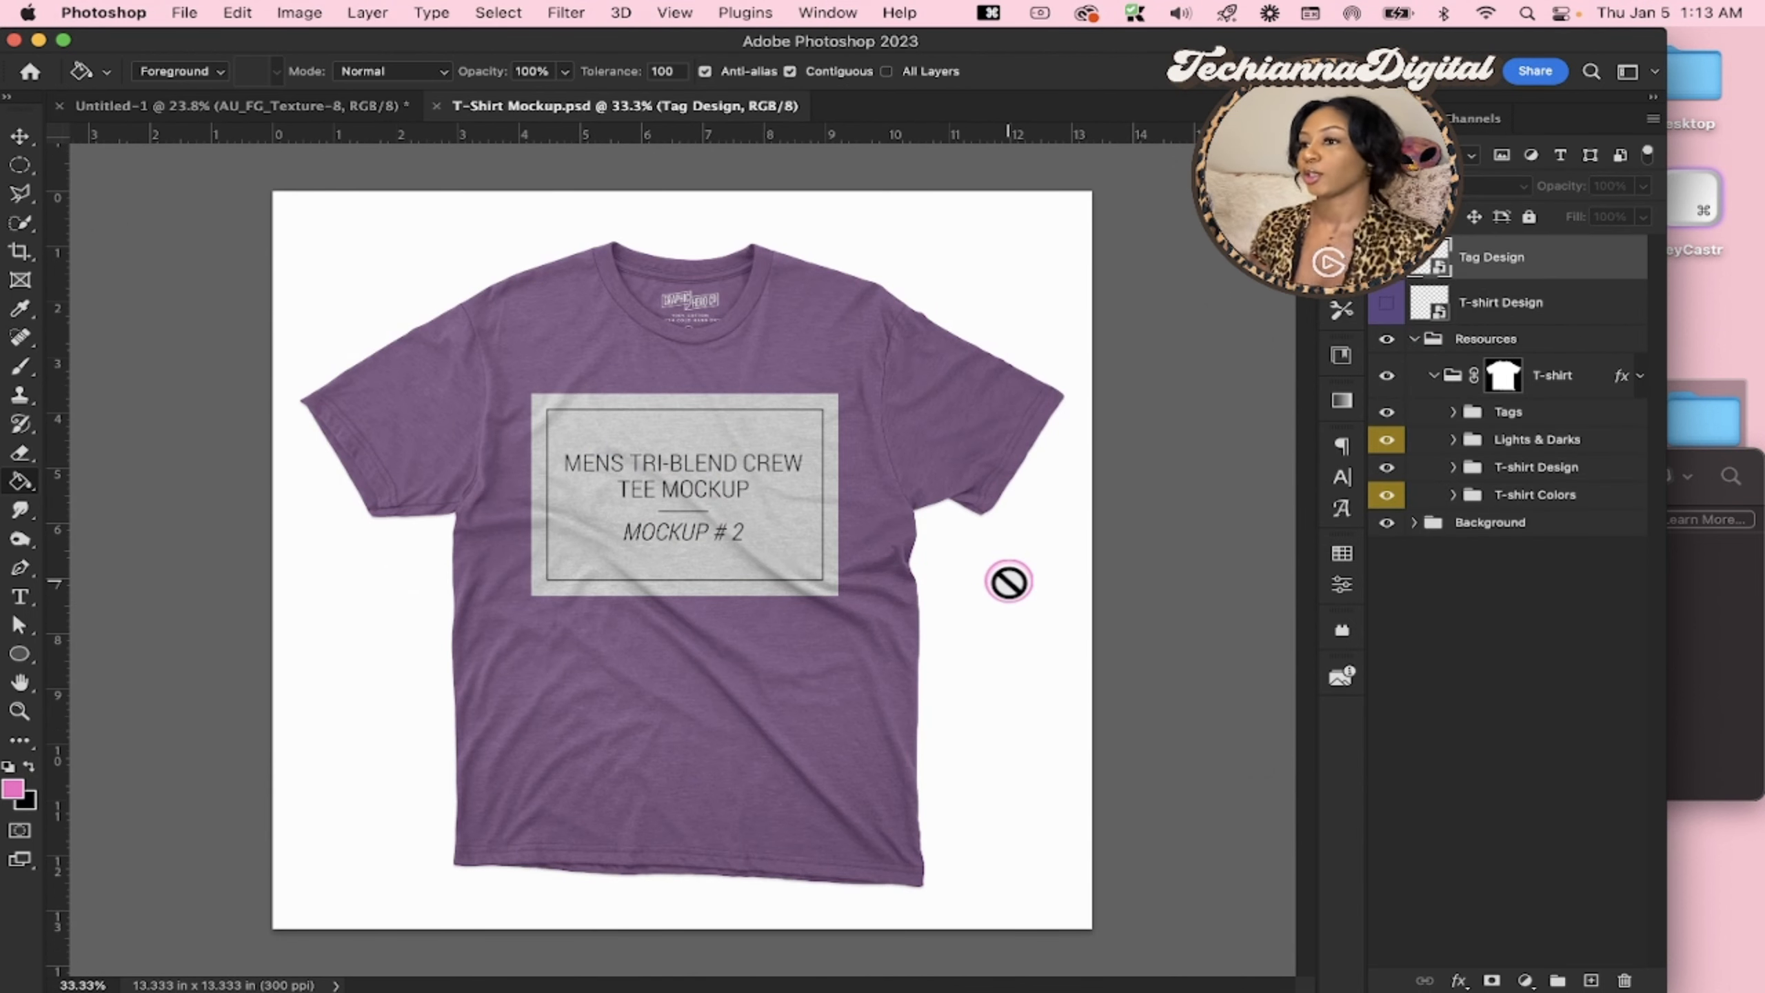
{"action": "double_click", "coordinate": [1434, 313]}
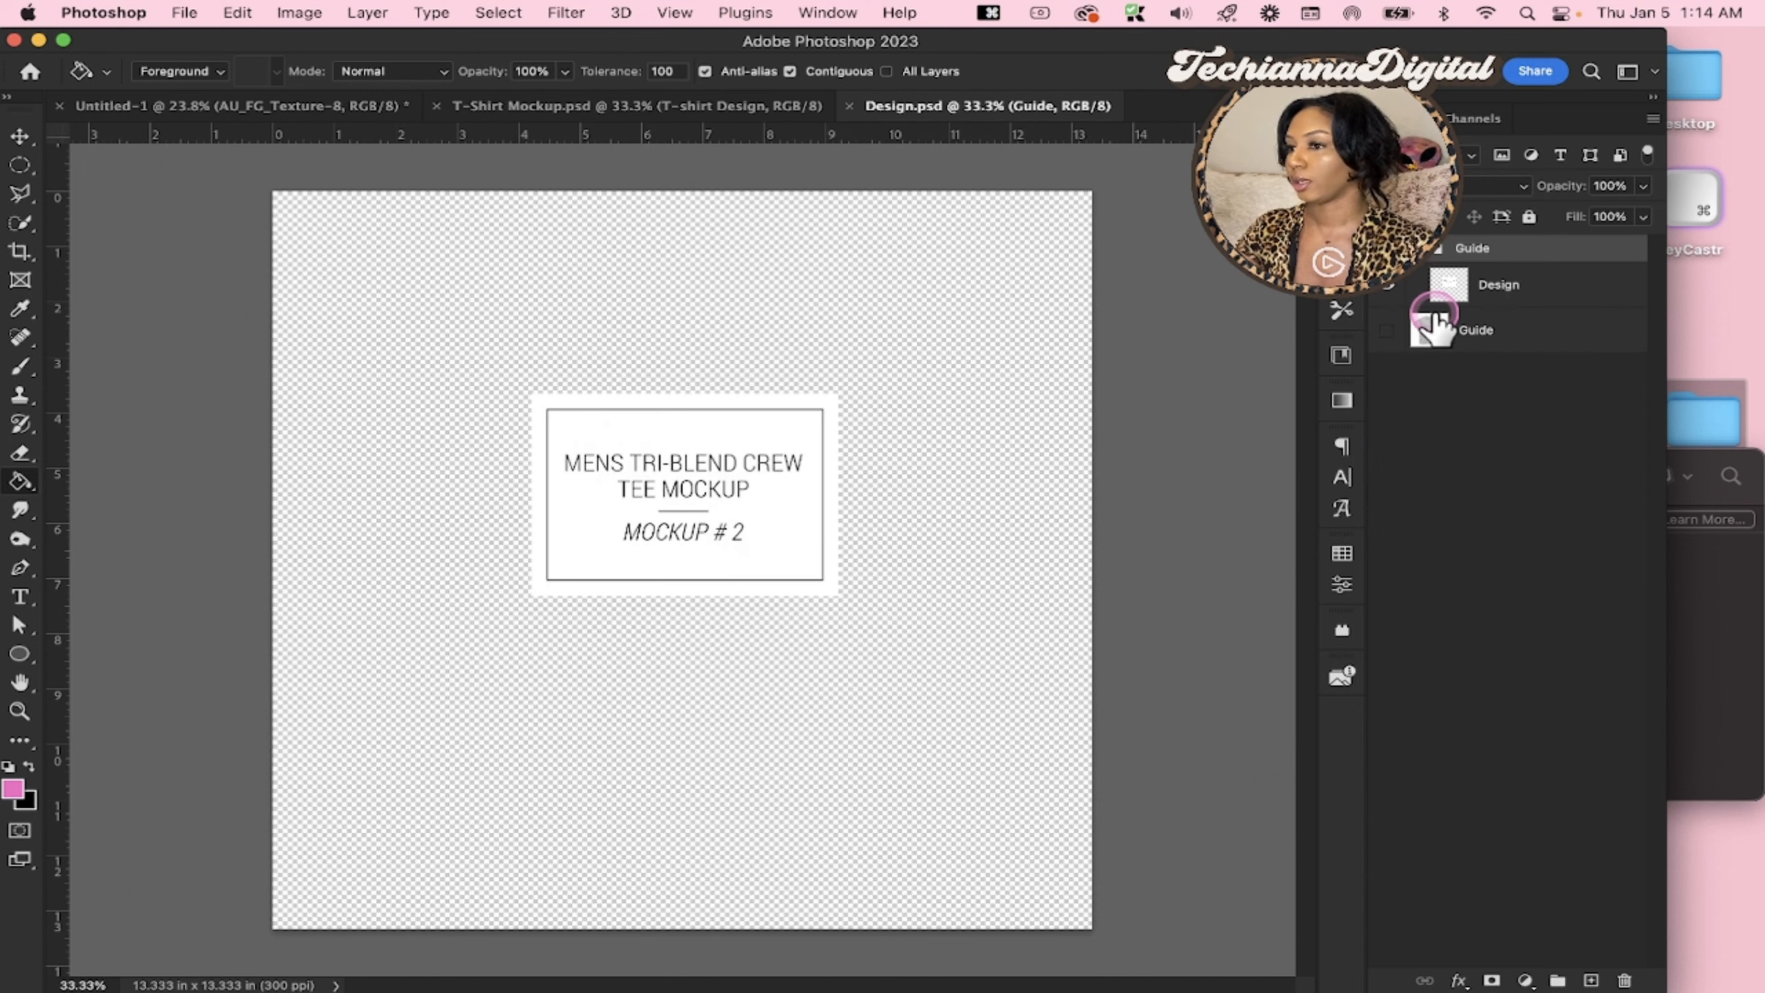
{"action": "left_click", "coordinate": [1389, 288]}
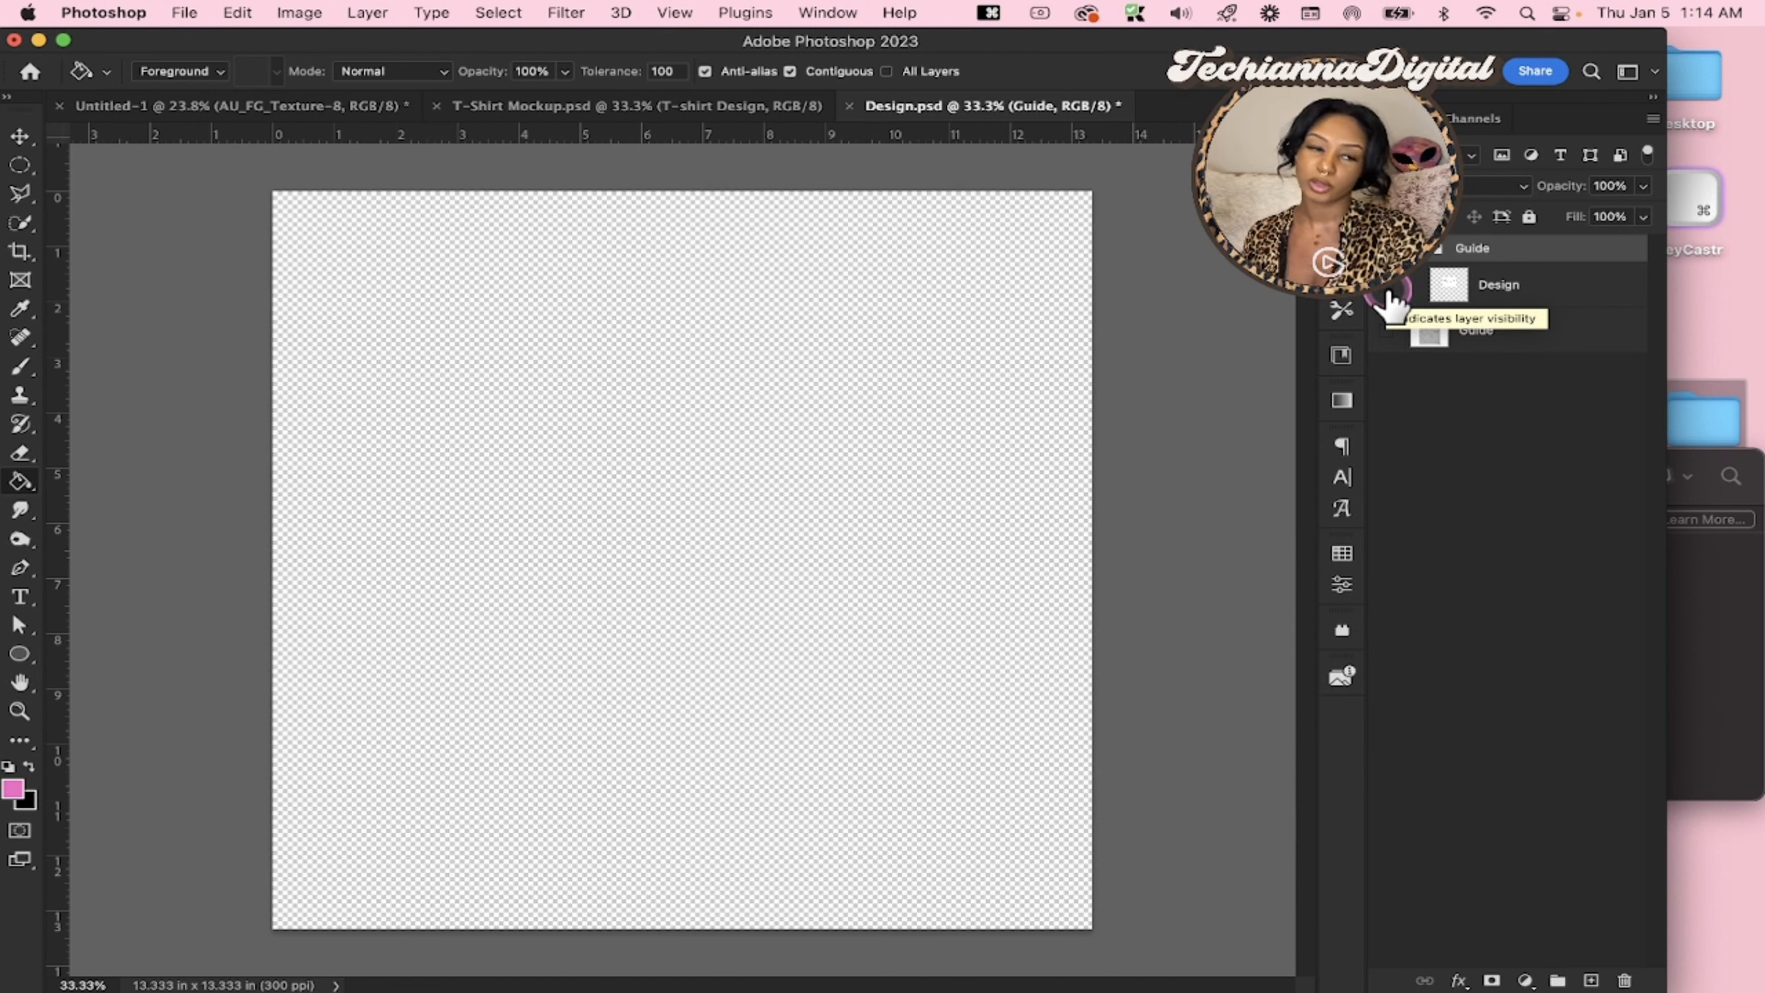
{"action": "left_click", "coordinate": [1373, 327]}
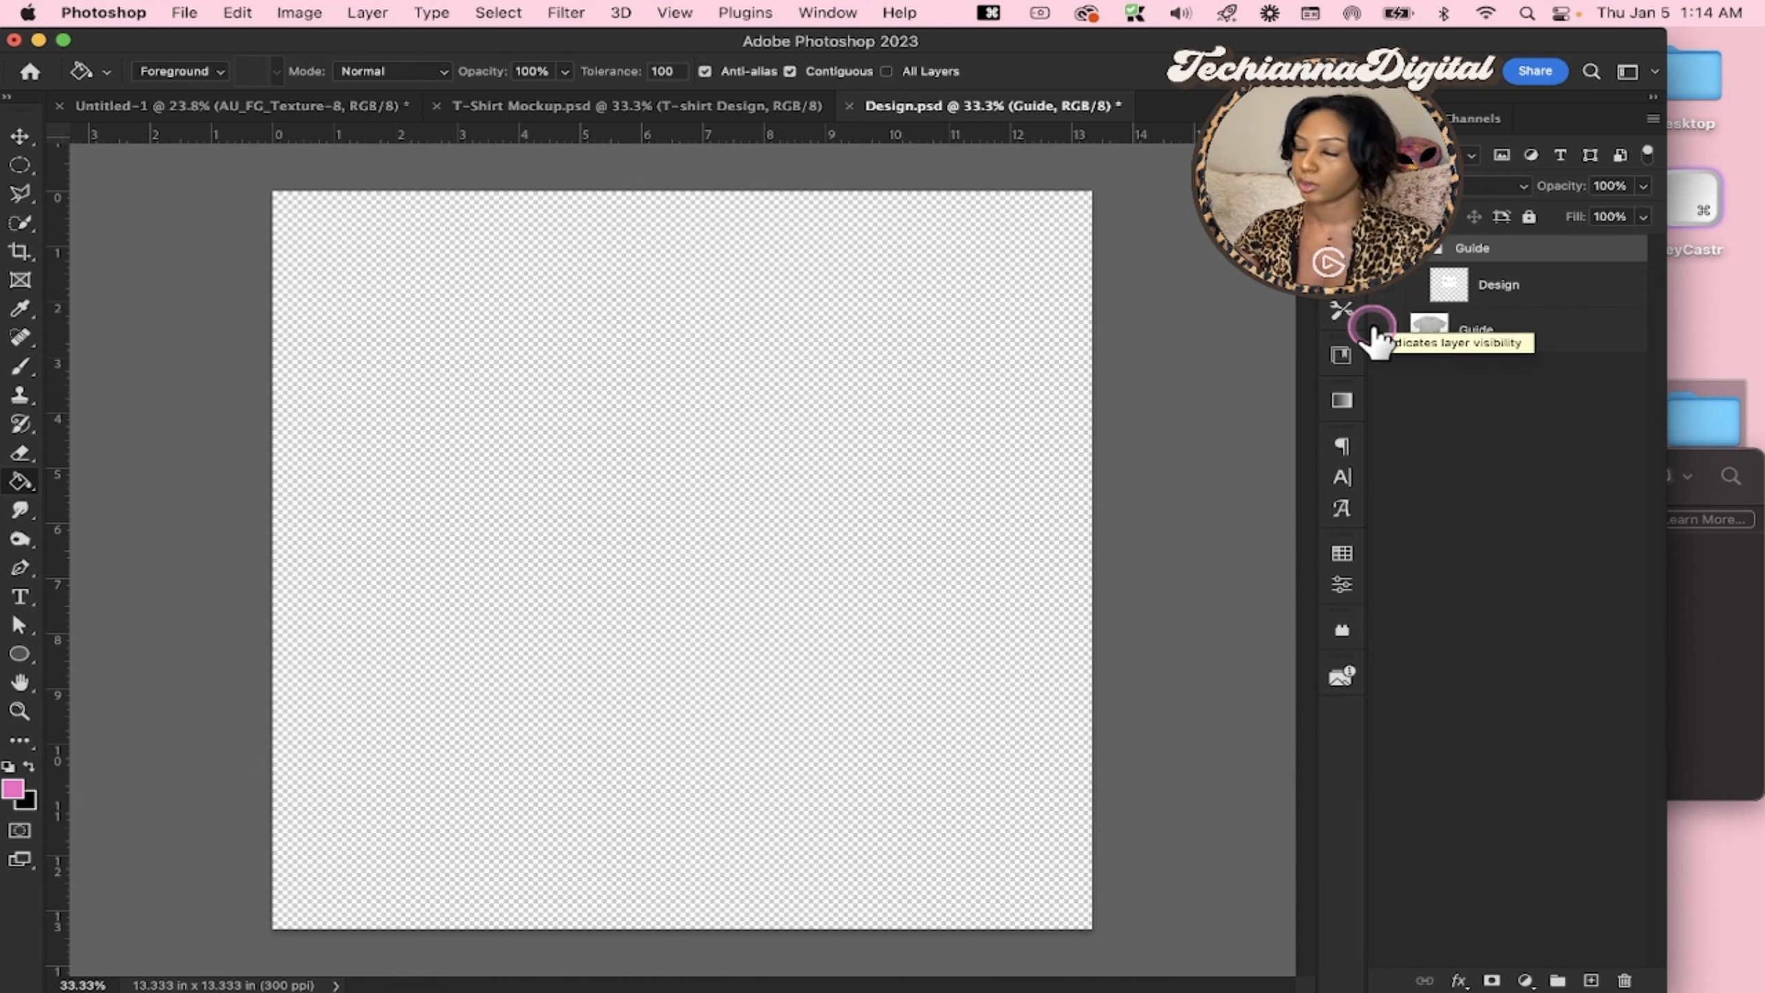
Return to the mockup, reopen the T-shirt Design smart object and compare the sample Design layer shown and hidden
{"action": "left_click", "coordinate": [698, 105]}
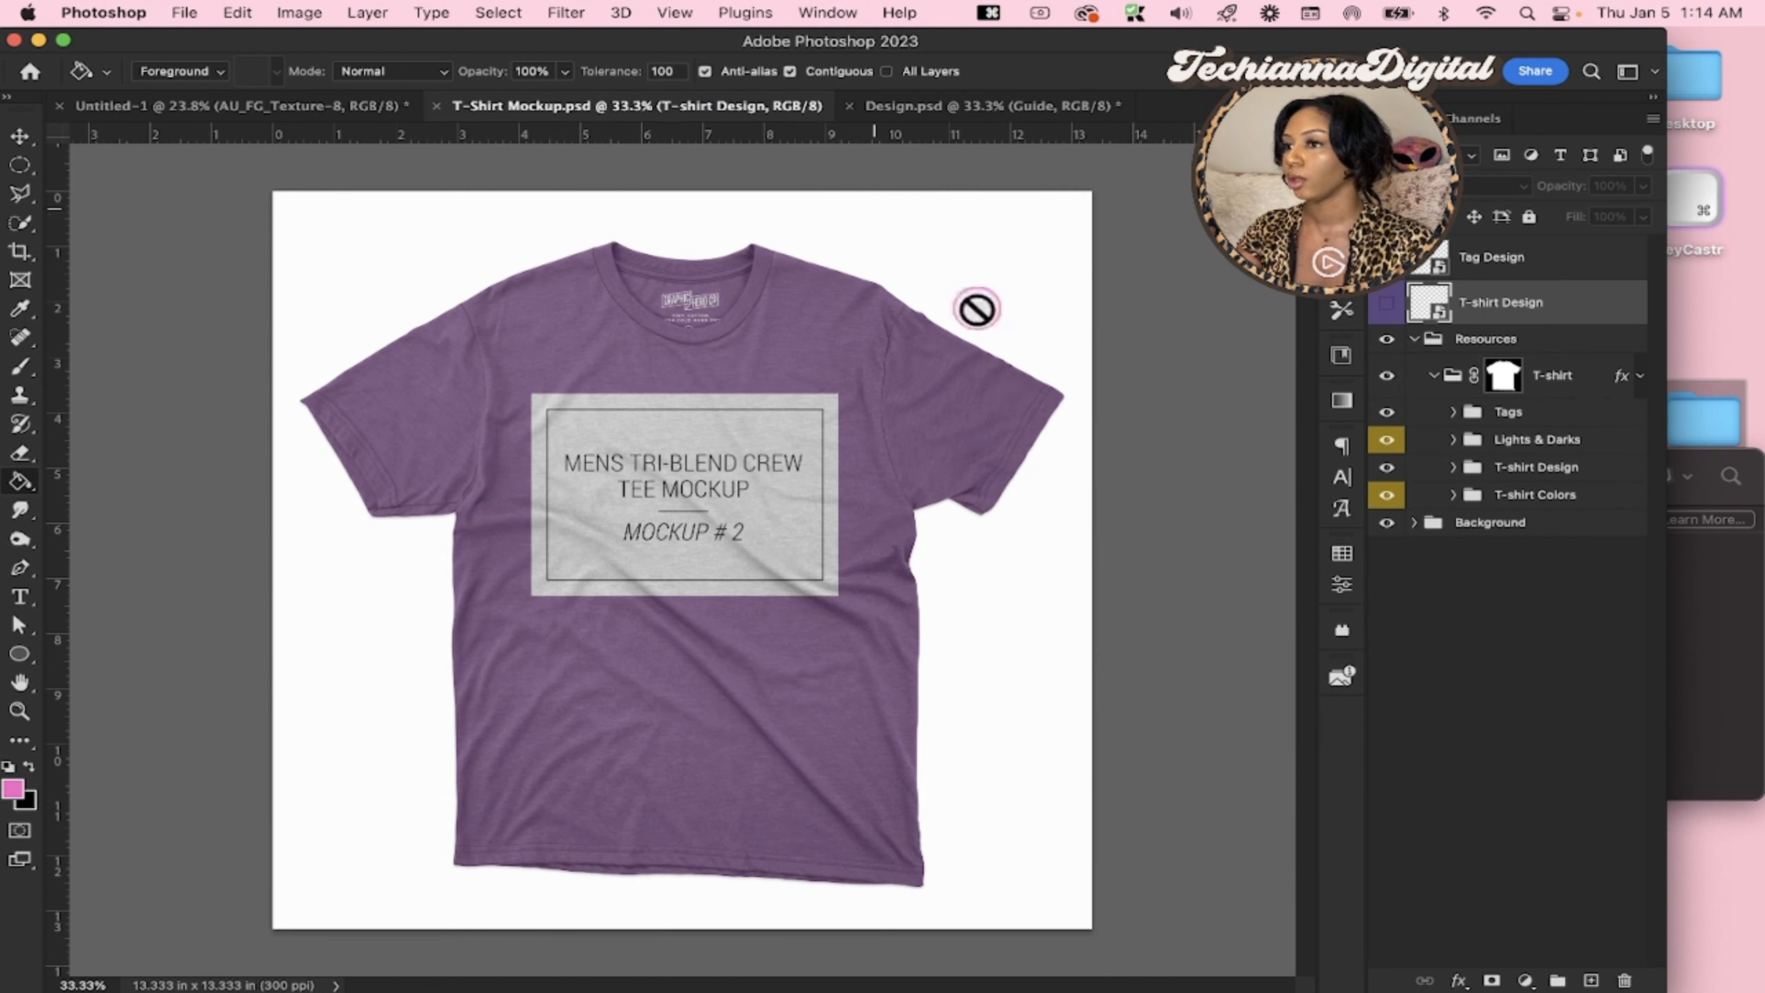
{"action": "double_click", "coordinate": [1425, 315]}
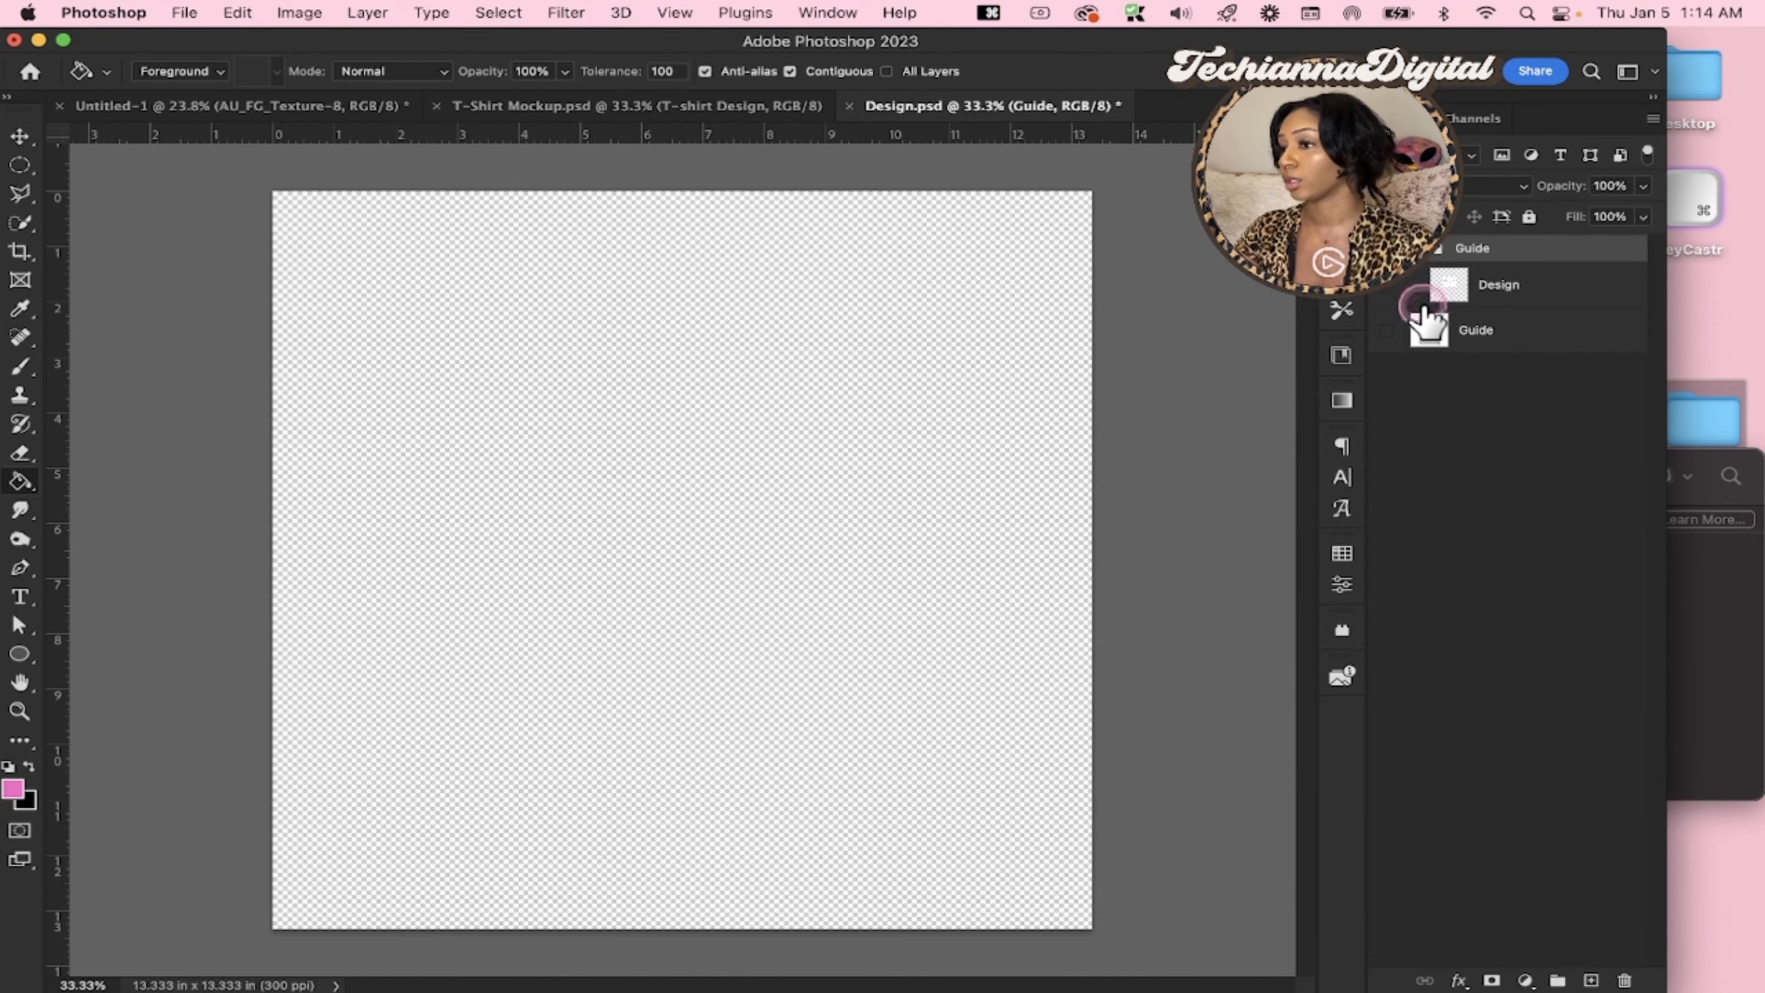
{"action": "left_click", "coordinate": [1386, 284]}
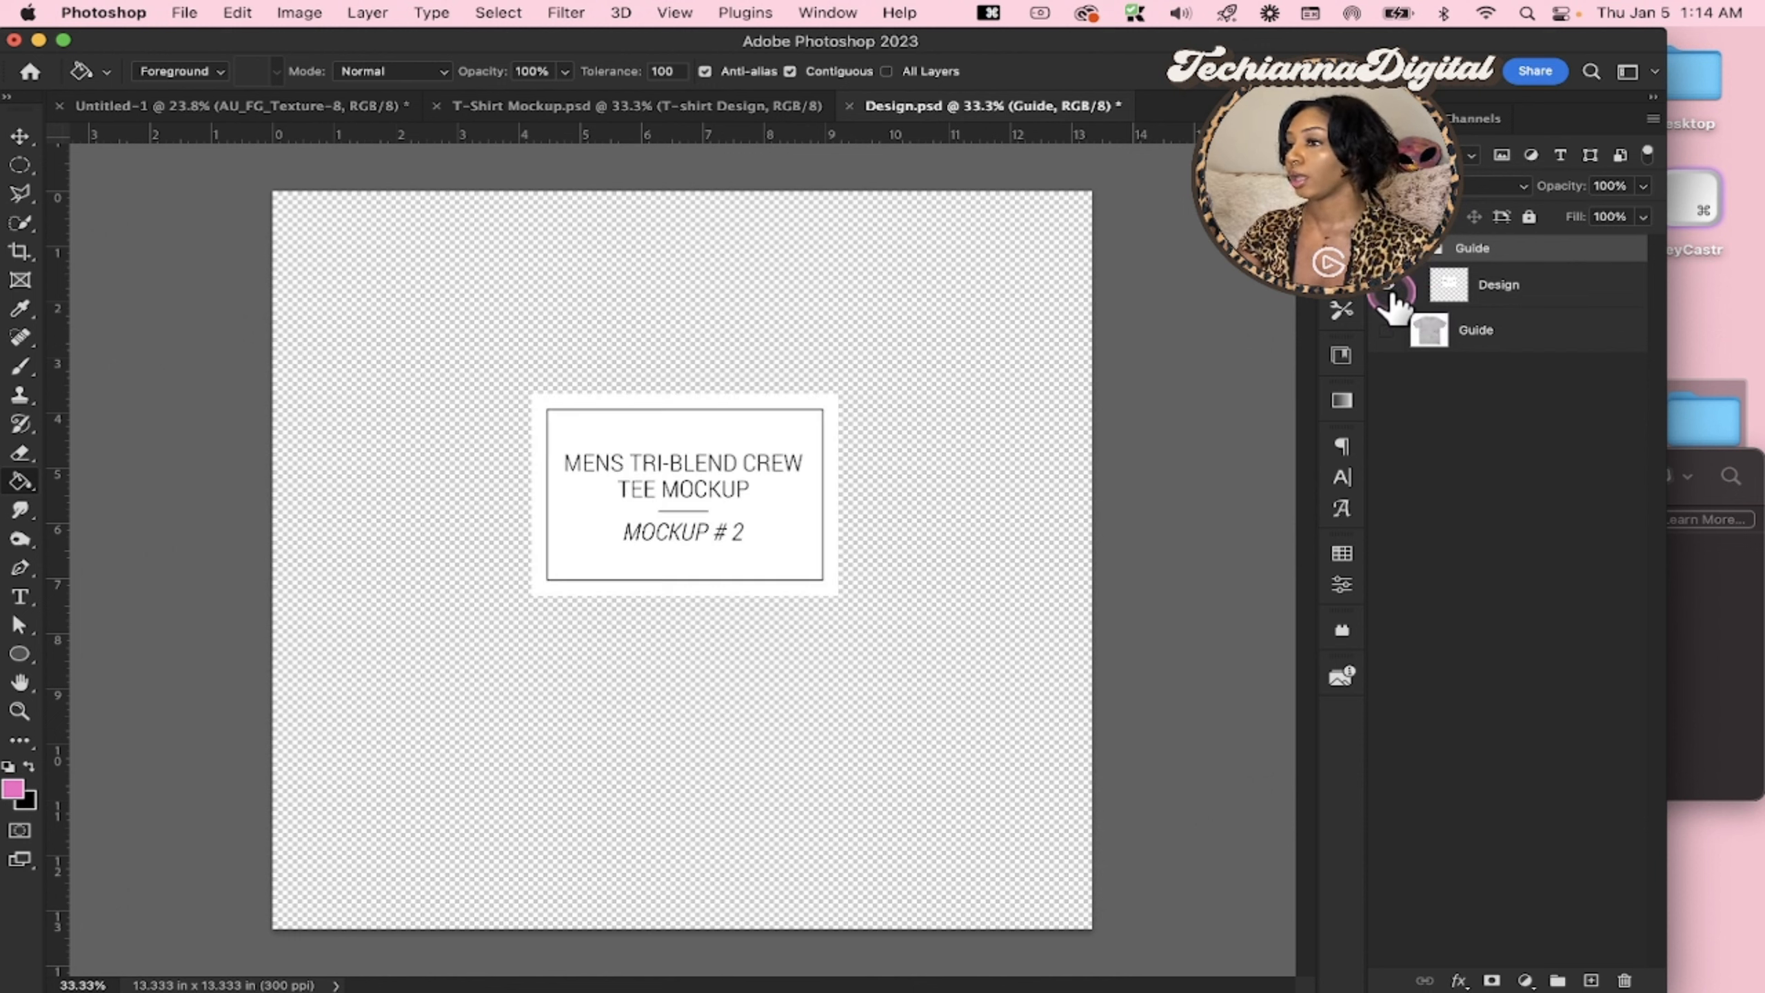
{"action": "left_click", "coordinate": [1390, 286]}
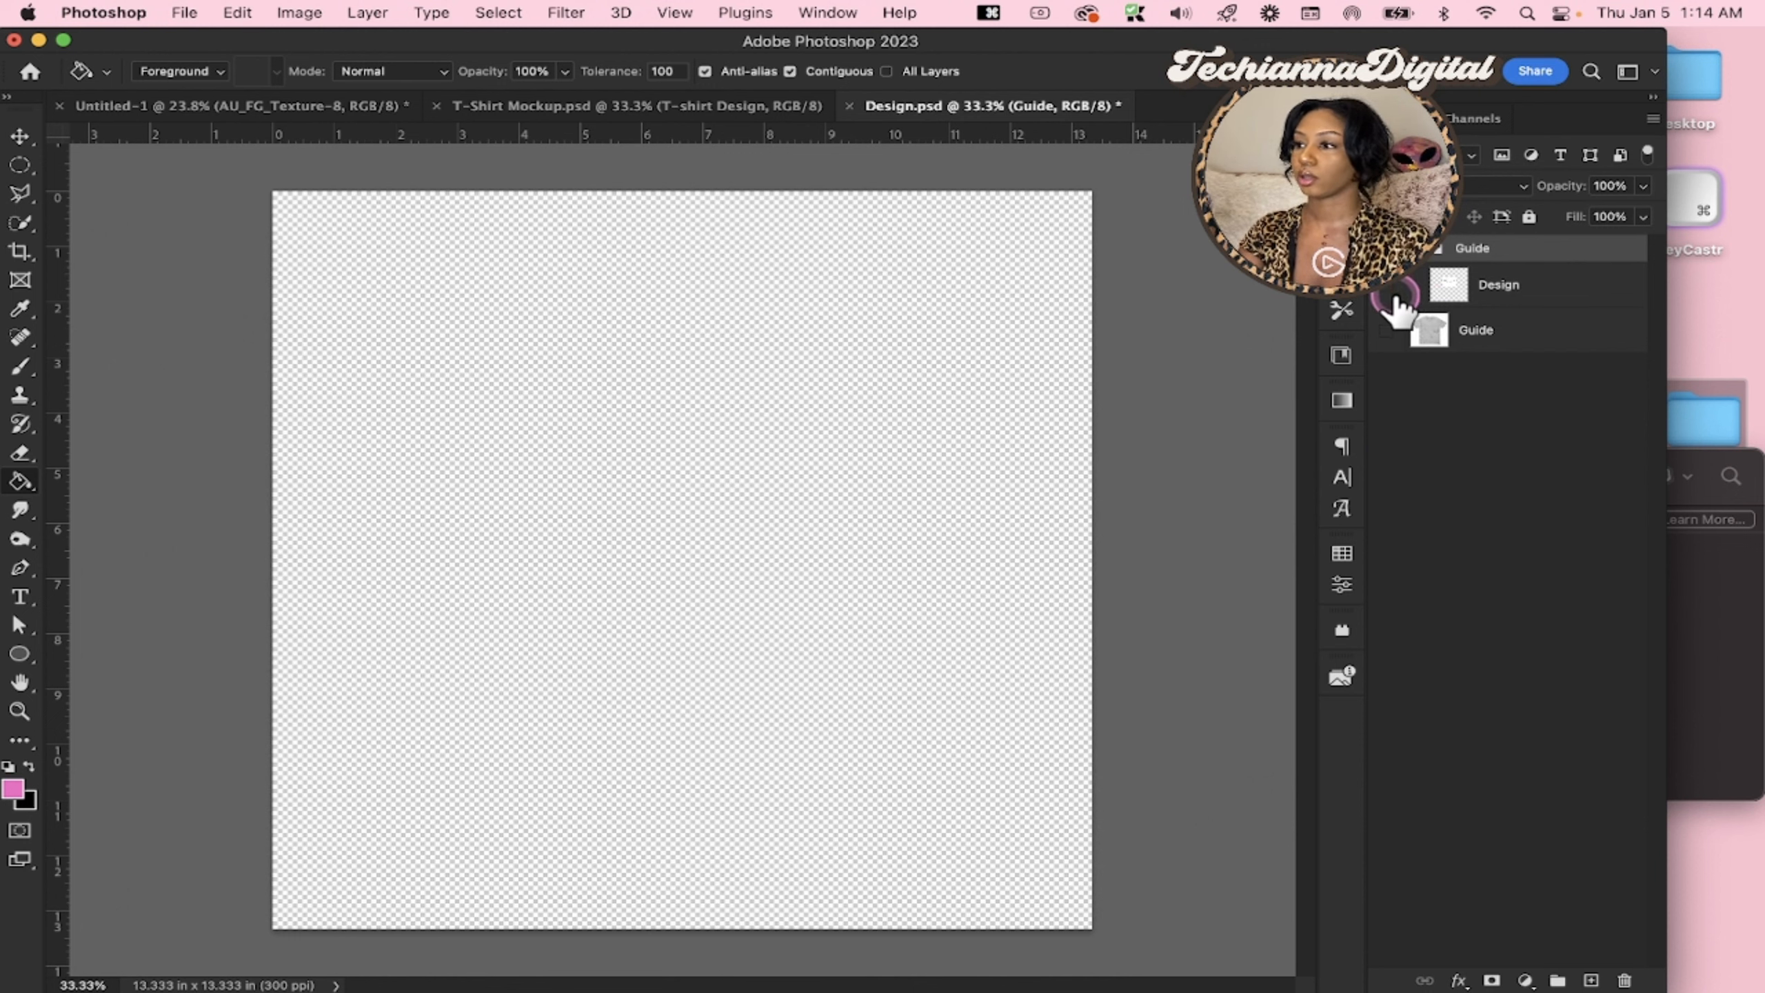
Show the gray shirt Guide layer and place the exported Saweetie .png from the Downloads stack over it
{"action": "left_click", "coordinate": [1388, 332]}
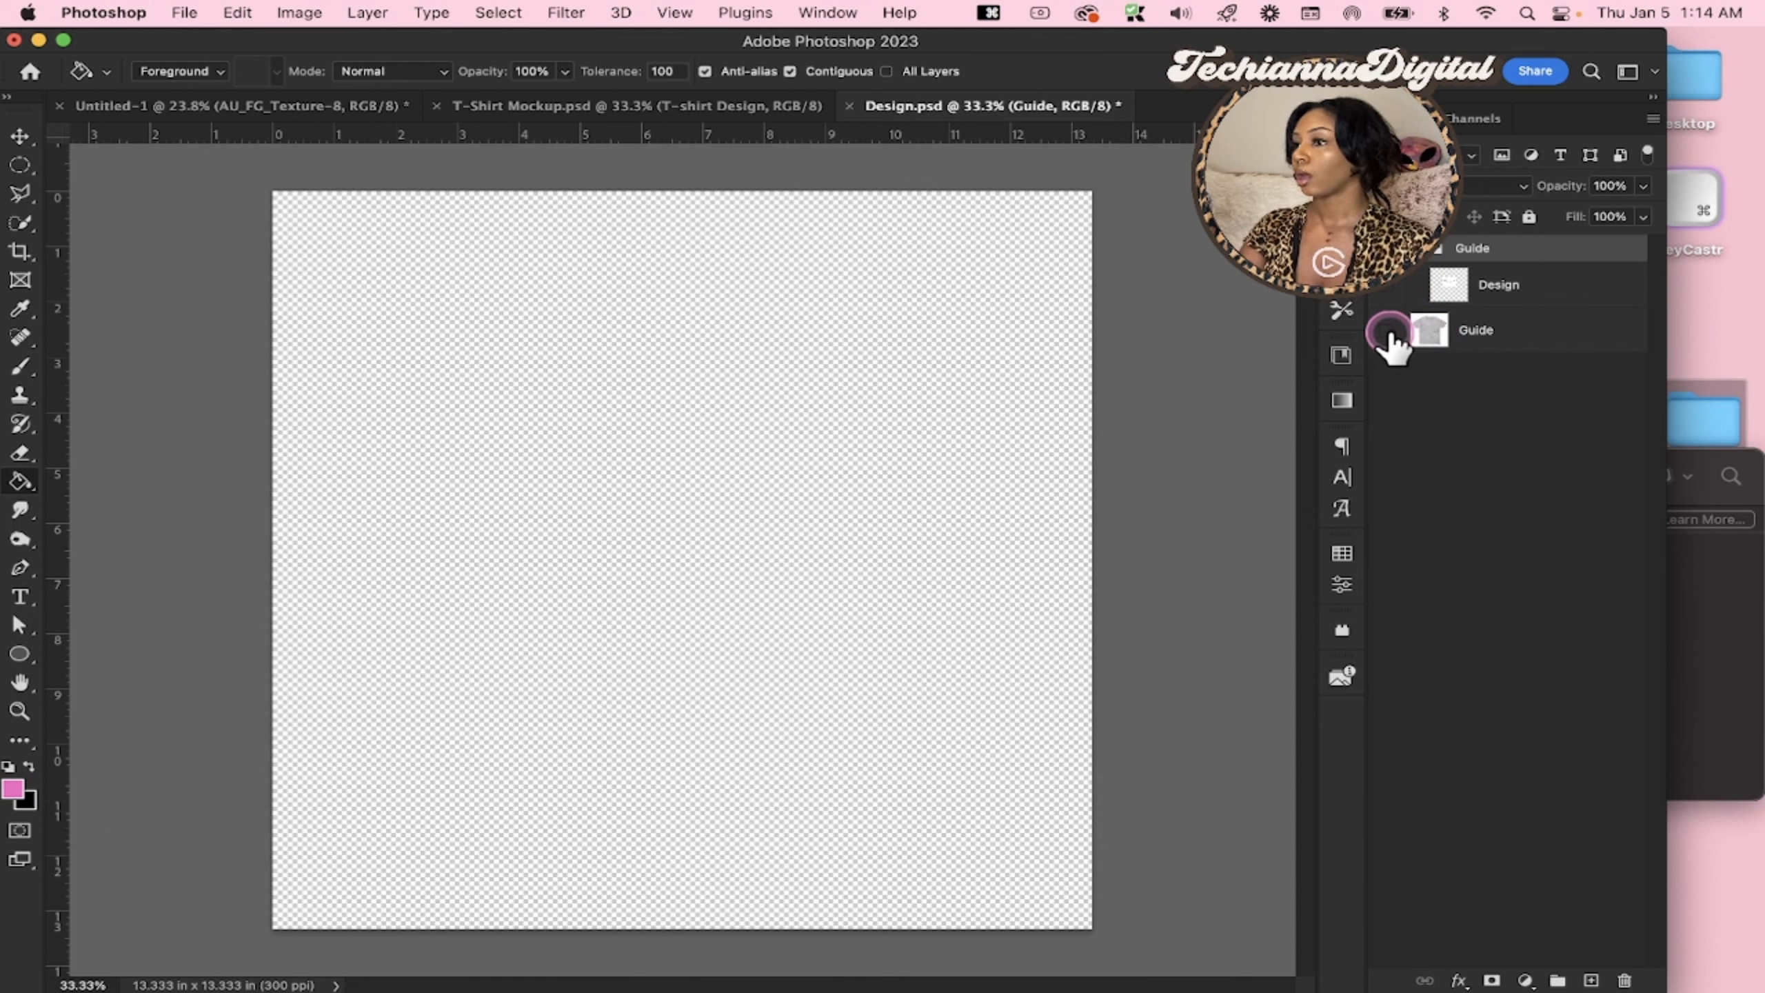
{"action": "left_click", "coordinate": [1388, 331]}
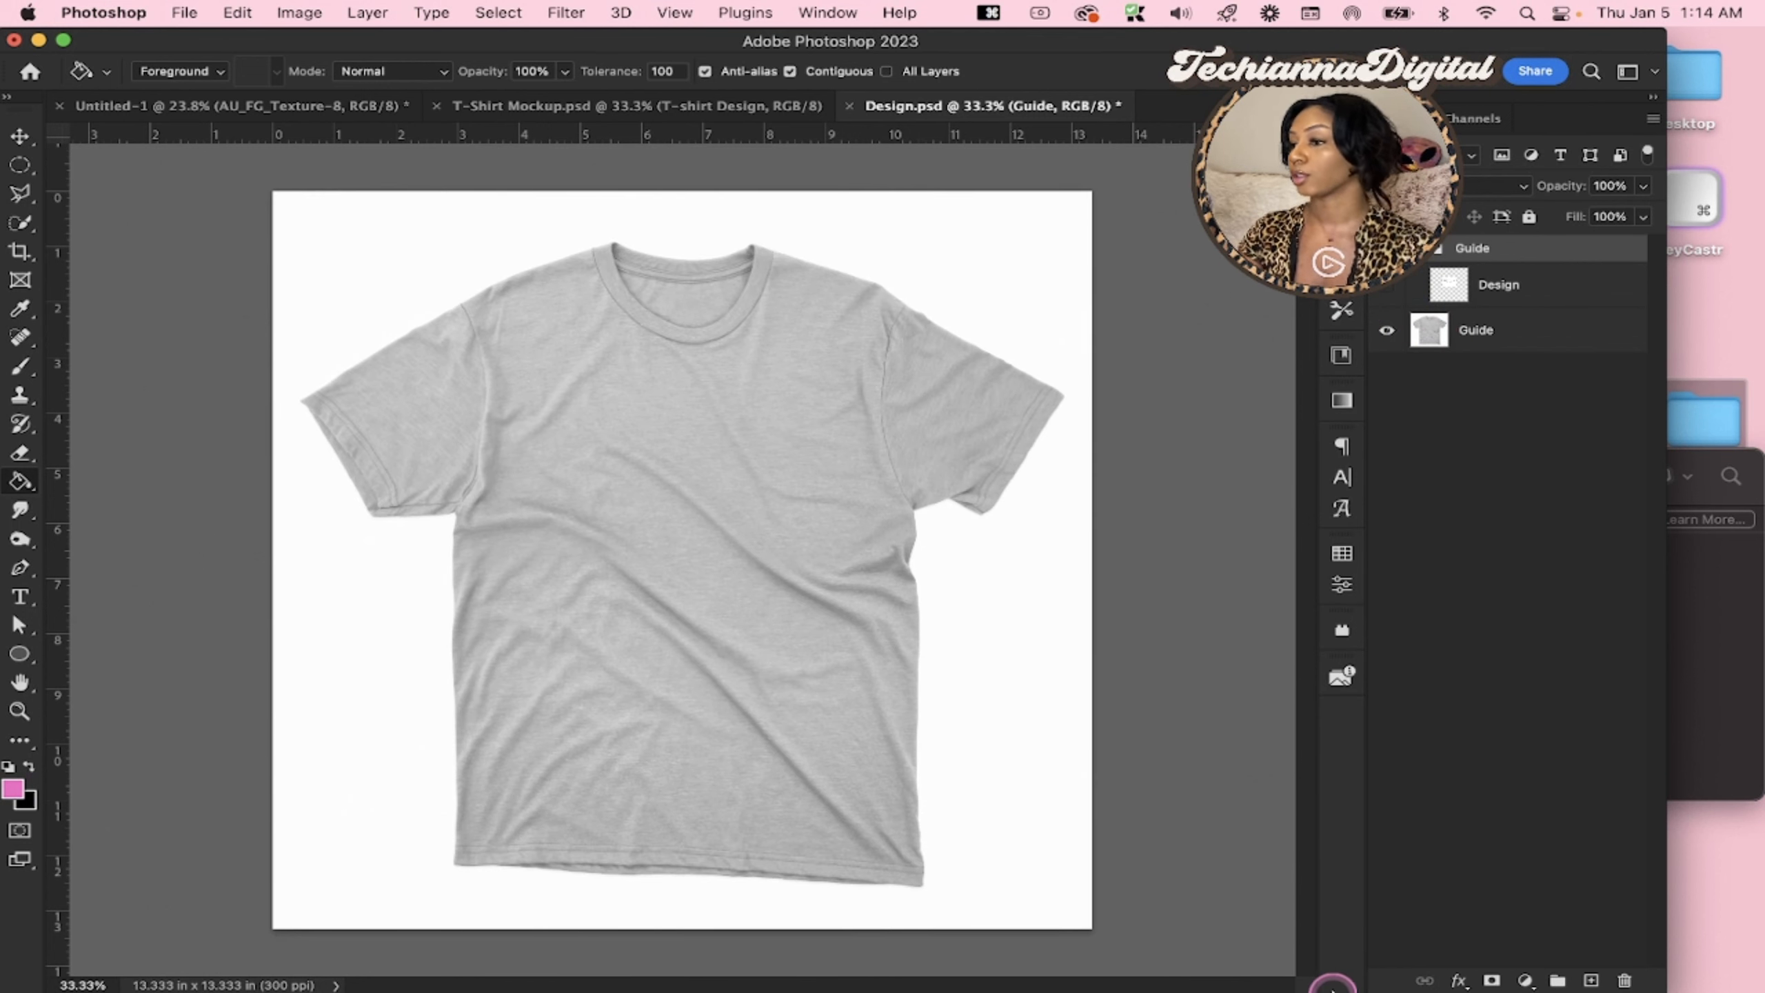
{"action": "mouse_move", "coordinate": [1331, 987]}
{"action": "left_click", "coordinate": [1281, 959]}
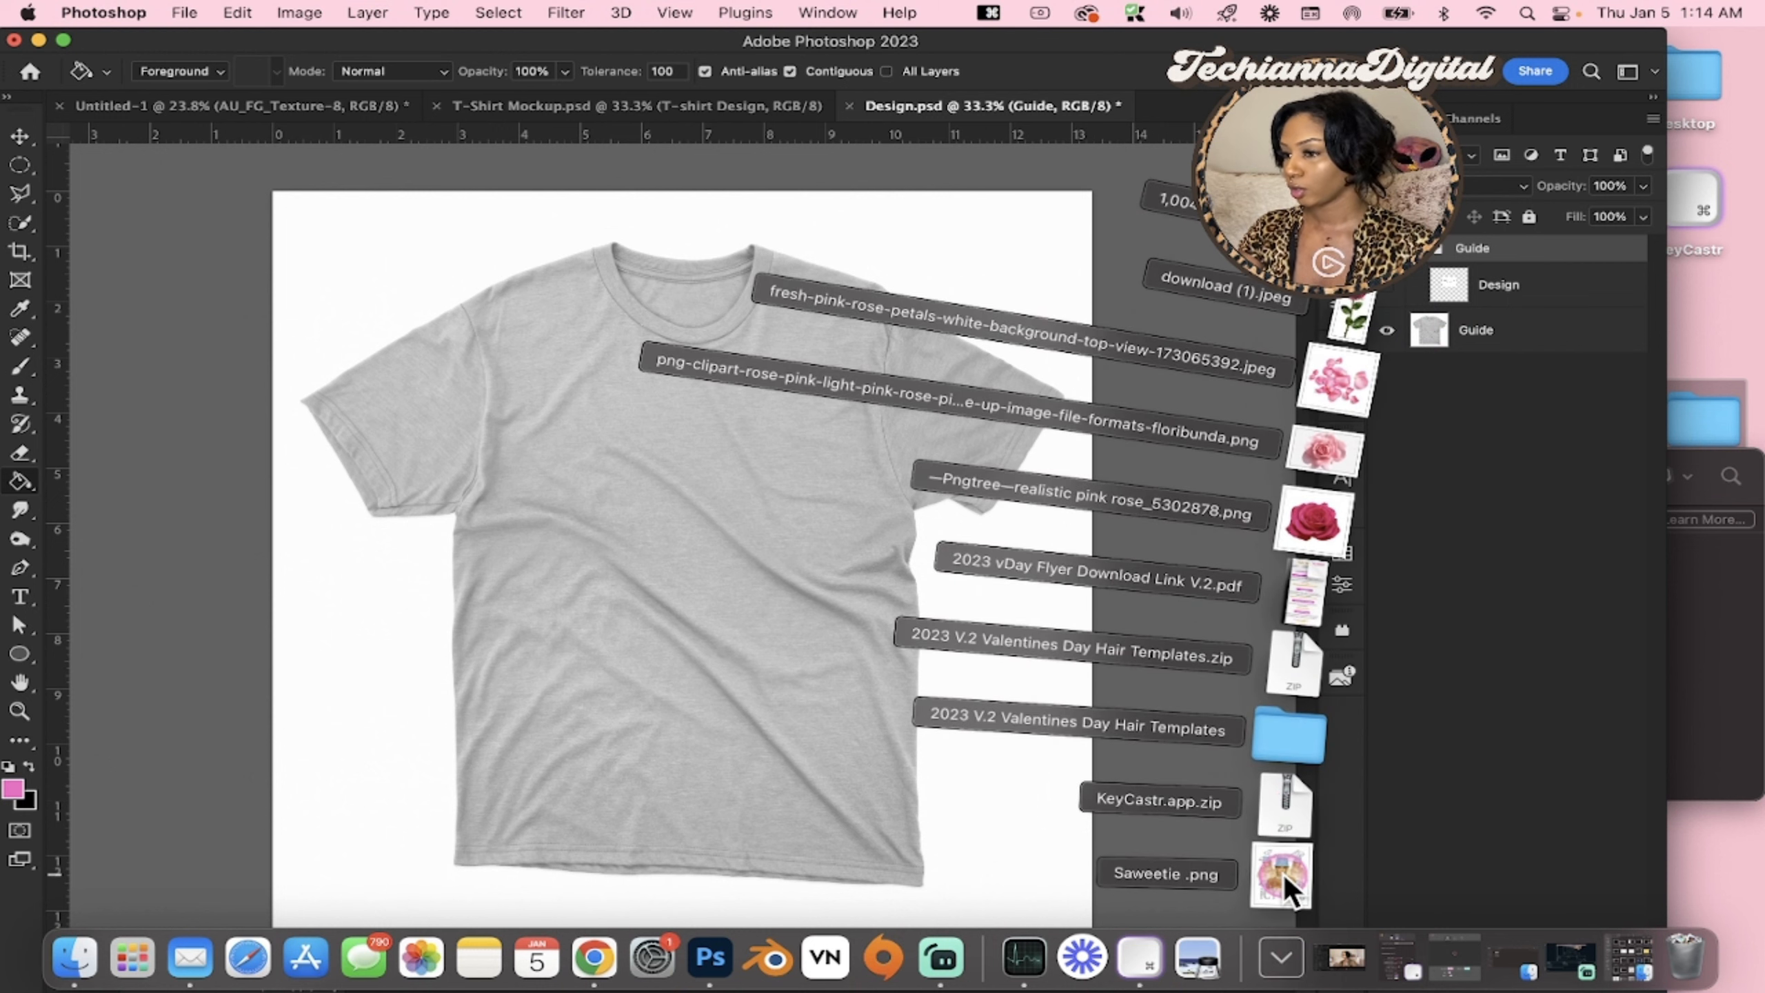
{"action": "left_click_drag", "start_coordinate": [1284, 875], "coordinate": [671, 612]}
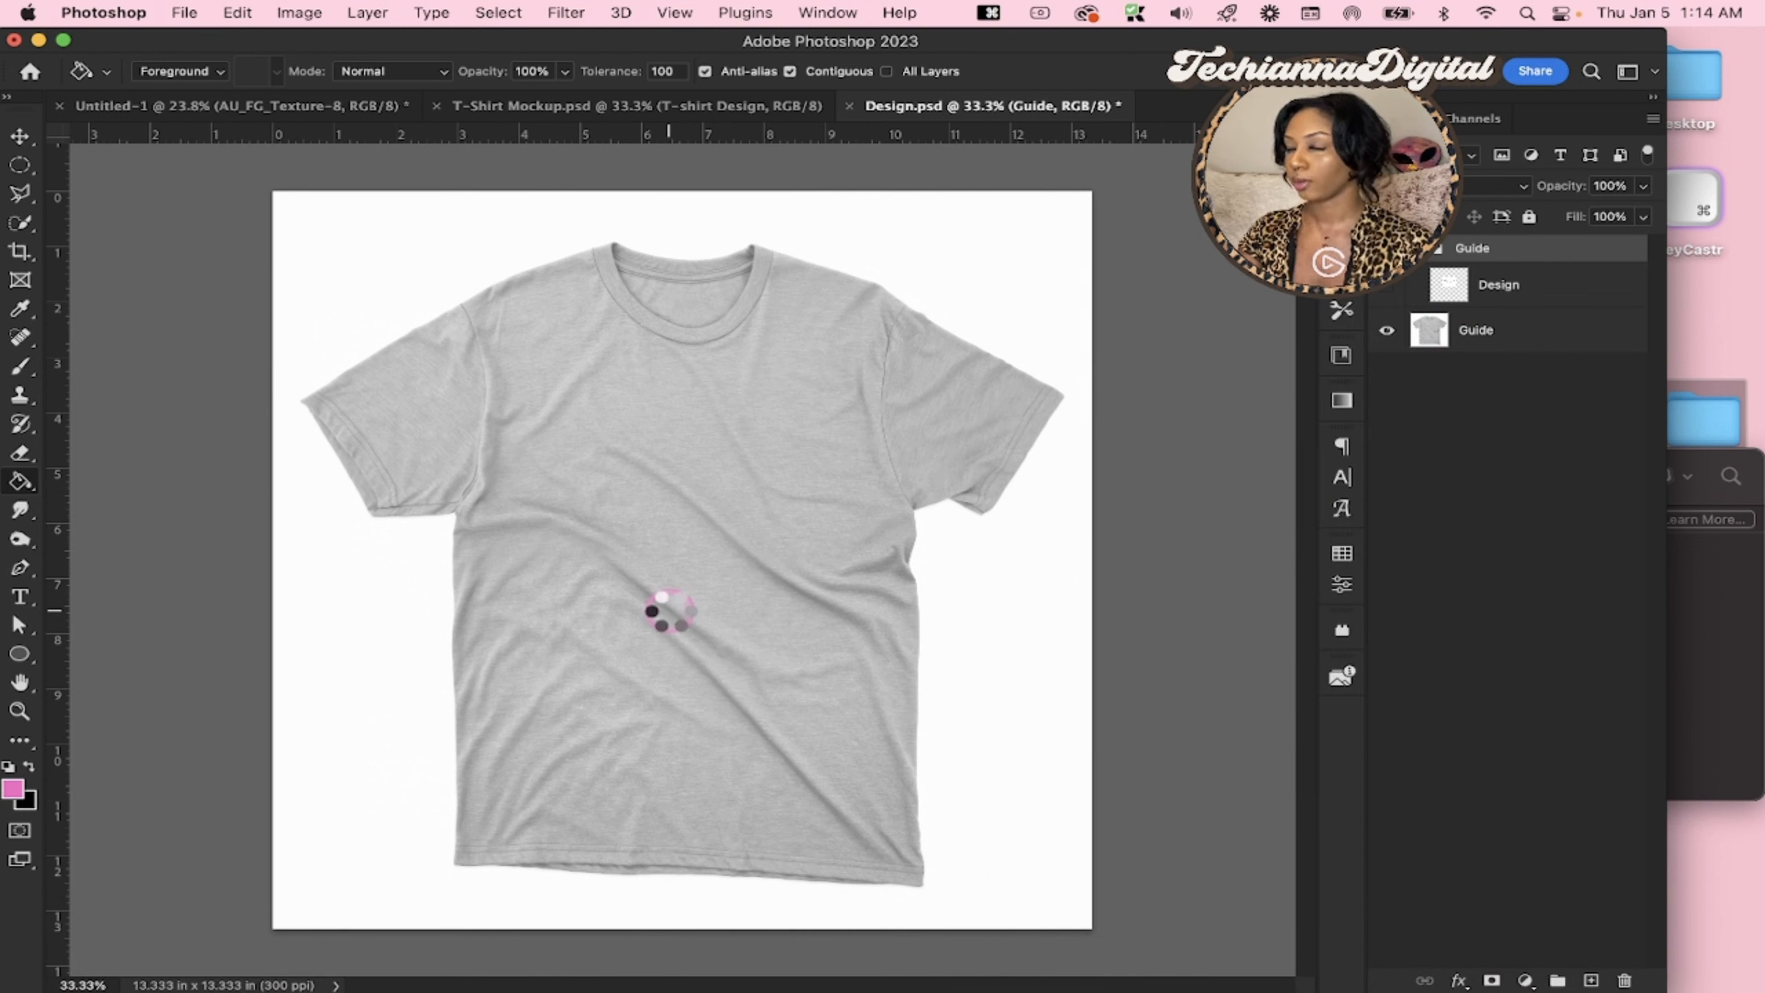
{"action": "key", "text": "Return"}
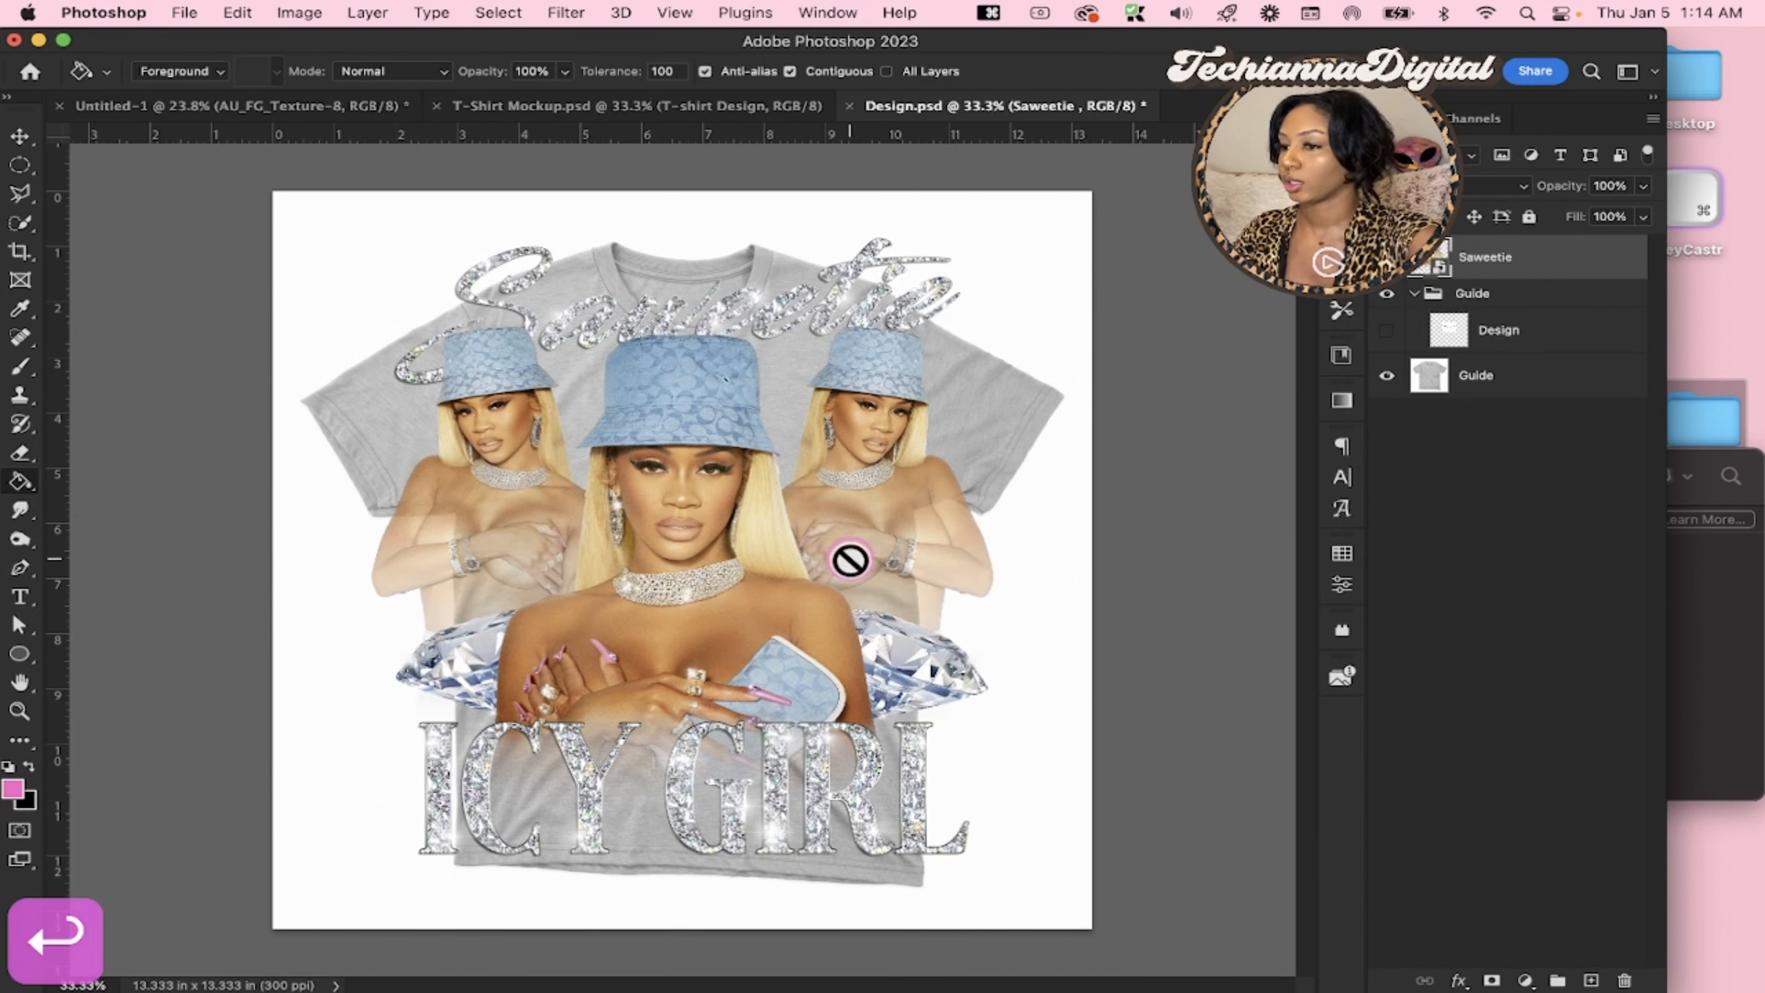
Scale the Saweetie design down and position it on the shirt's chest, below the collar
{"action": "key", "text": "super+t"}
{"action": "left_click_drag", "start_coordinate": [1071, 579], "coordinate": [766, 518]}
{"action": "key", "text": "Return"}
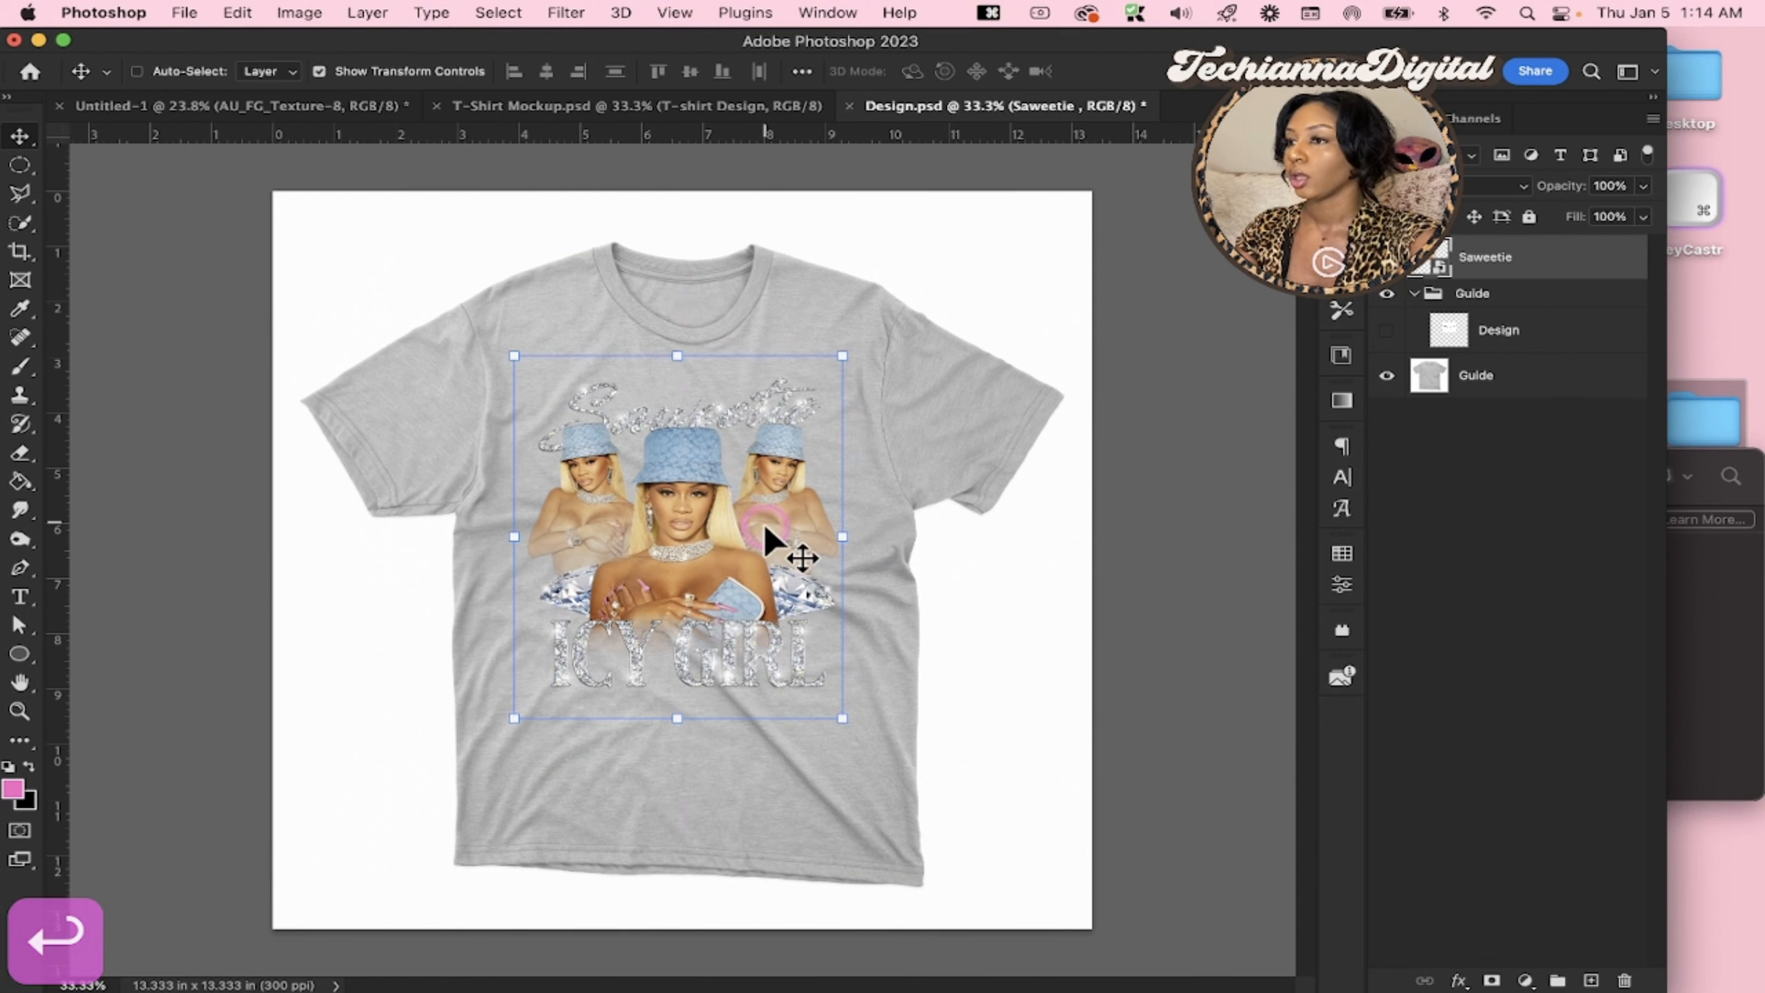
{"action": "left_click_drag", "start_coordinate": [673, 723], "coordinate": [676, 691]}
{"action": "key", "text": "Return"}
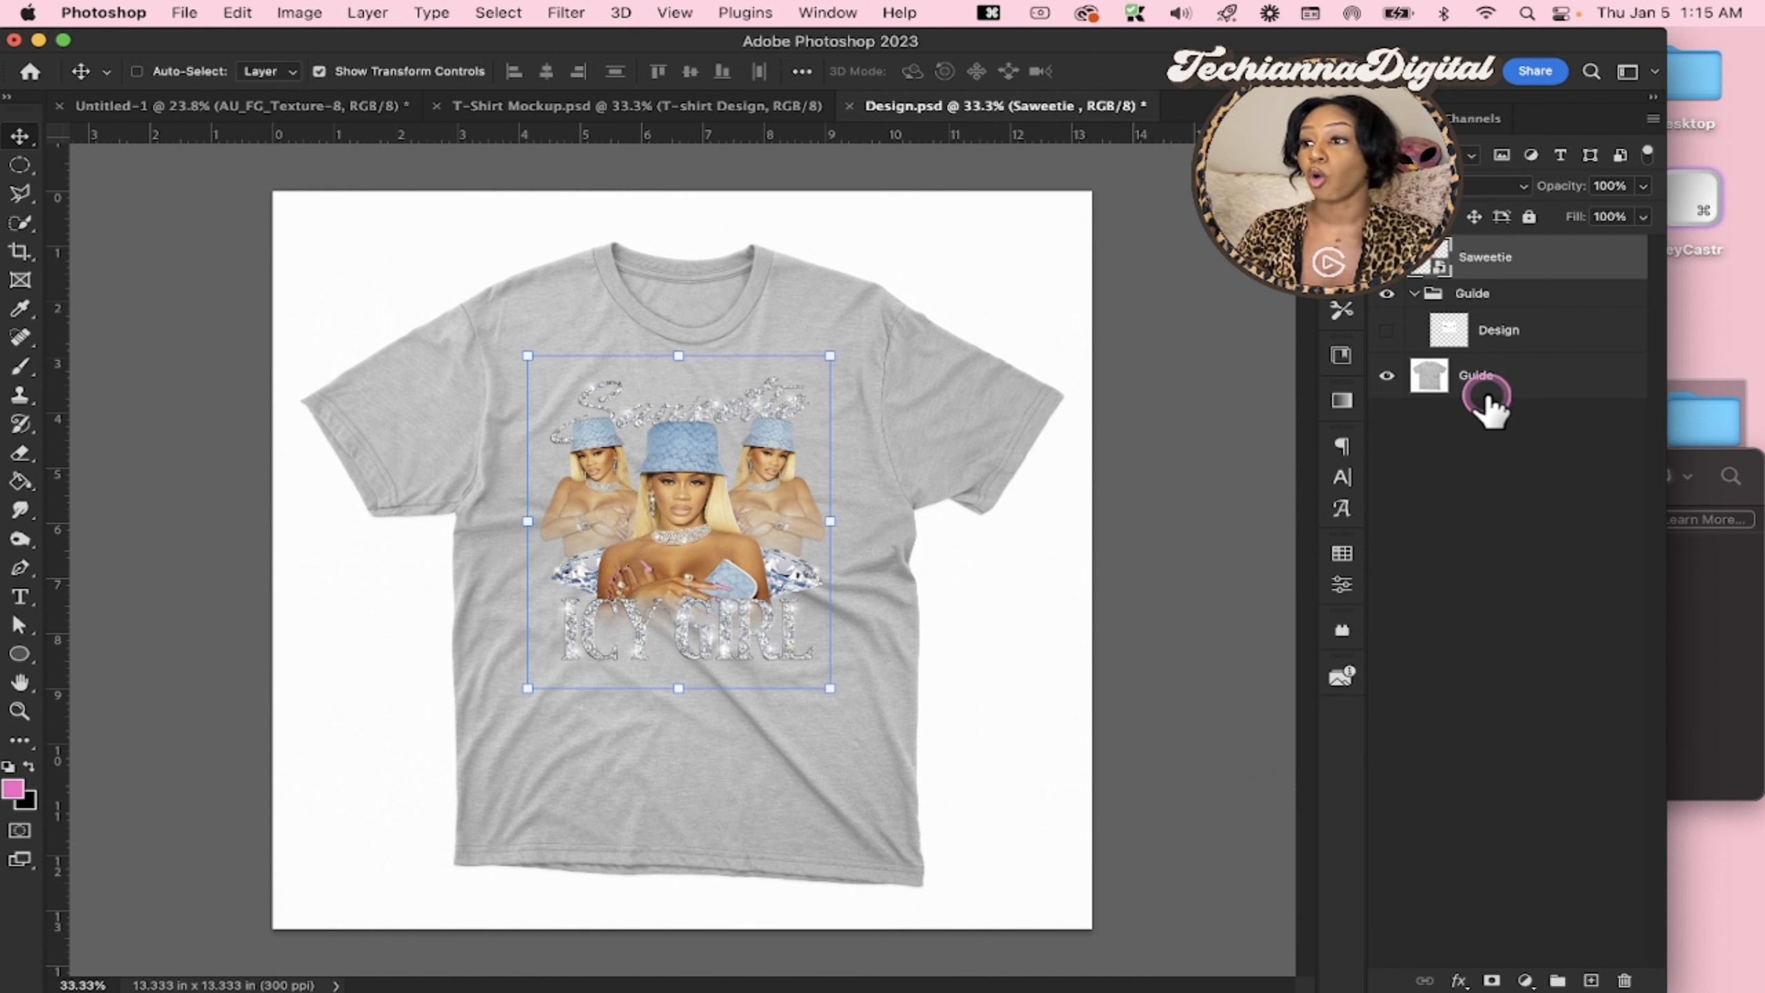
Try enlarging the Saweetie design until it reaches down to the shirt's hem
{"action": "key", "text": "super+t"}
{"action": "left_click_drag", "start_coordinate": [677, 689], "coordinate": [687, 867]}
{"action": "key", "text": "Return"}
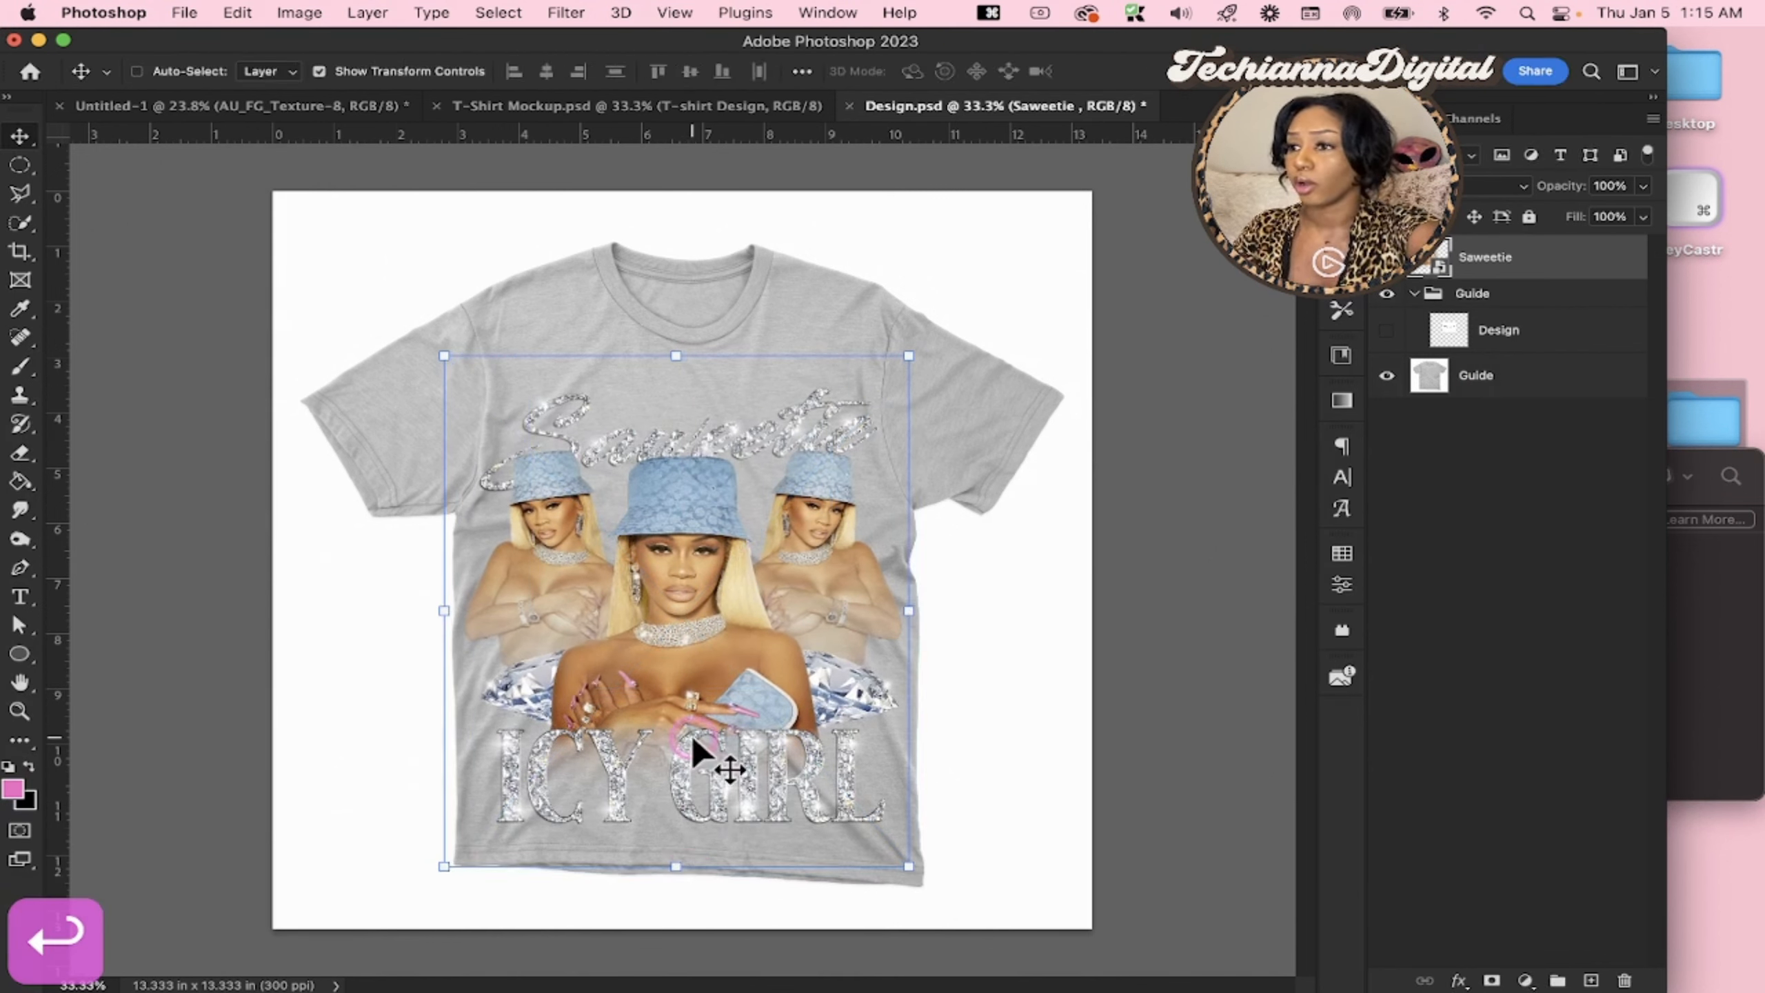
Scale the Saweetie design back down to chest size and center it on the shirt below the collar
{"action": "left_click_drag", "start_coordinate": [909, 610], "coordinate": [759, 603]}
{"action": "left_click_drag", "start_coordinate": [635, 638], "coordinate": [720, 555]}
{"action": "key", "text": "Return"}
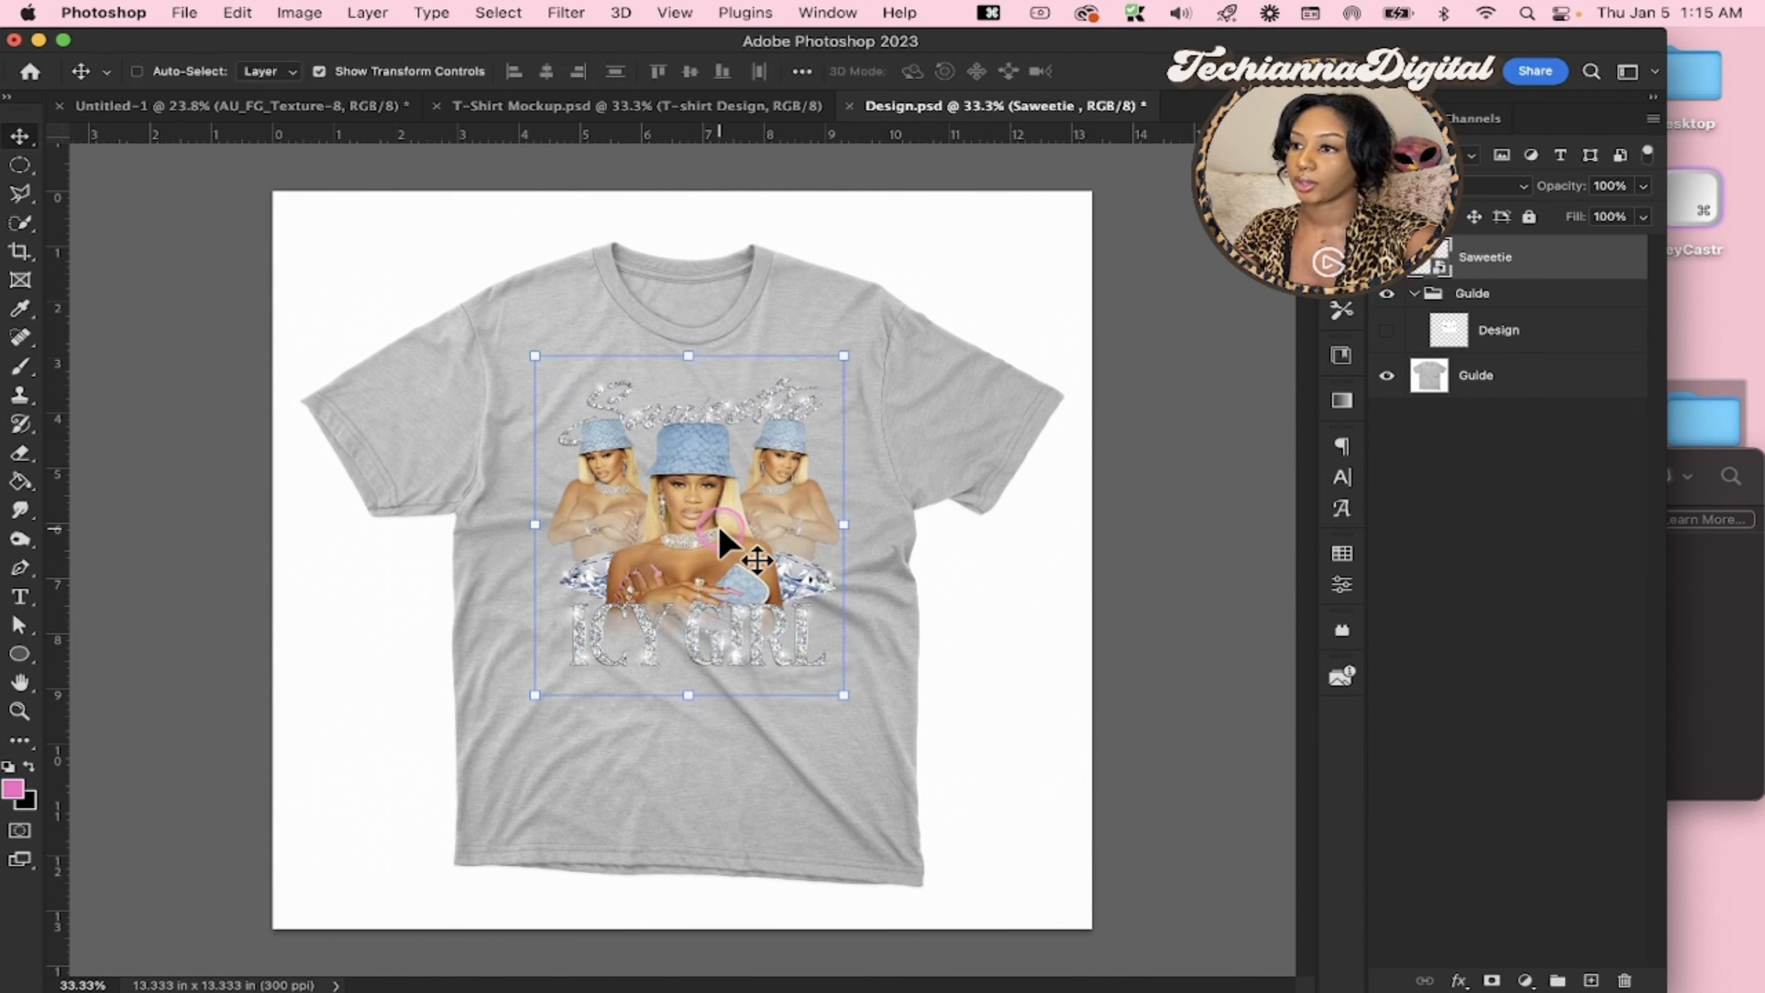
{"action": "left_click_drag", "start_coordinate": [691, 694], "coordinate": [696, 684]}
{"action": "left_click_drag", "start_coordinate": [757, 526], "coordinate": [746, 533]}
{"action": "key", "text": "Return"}
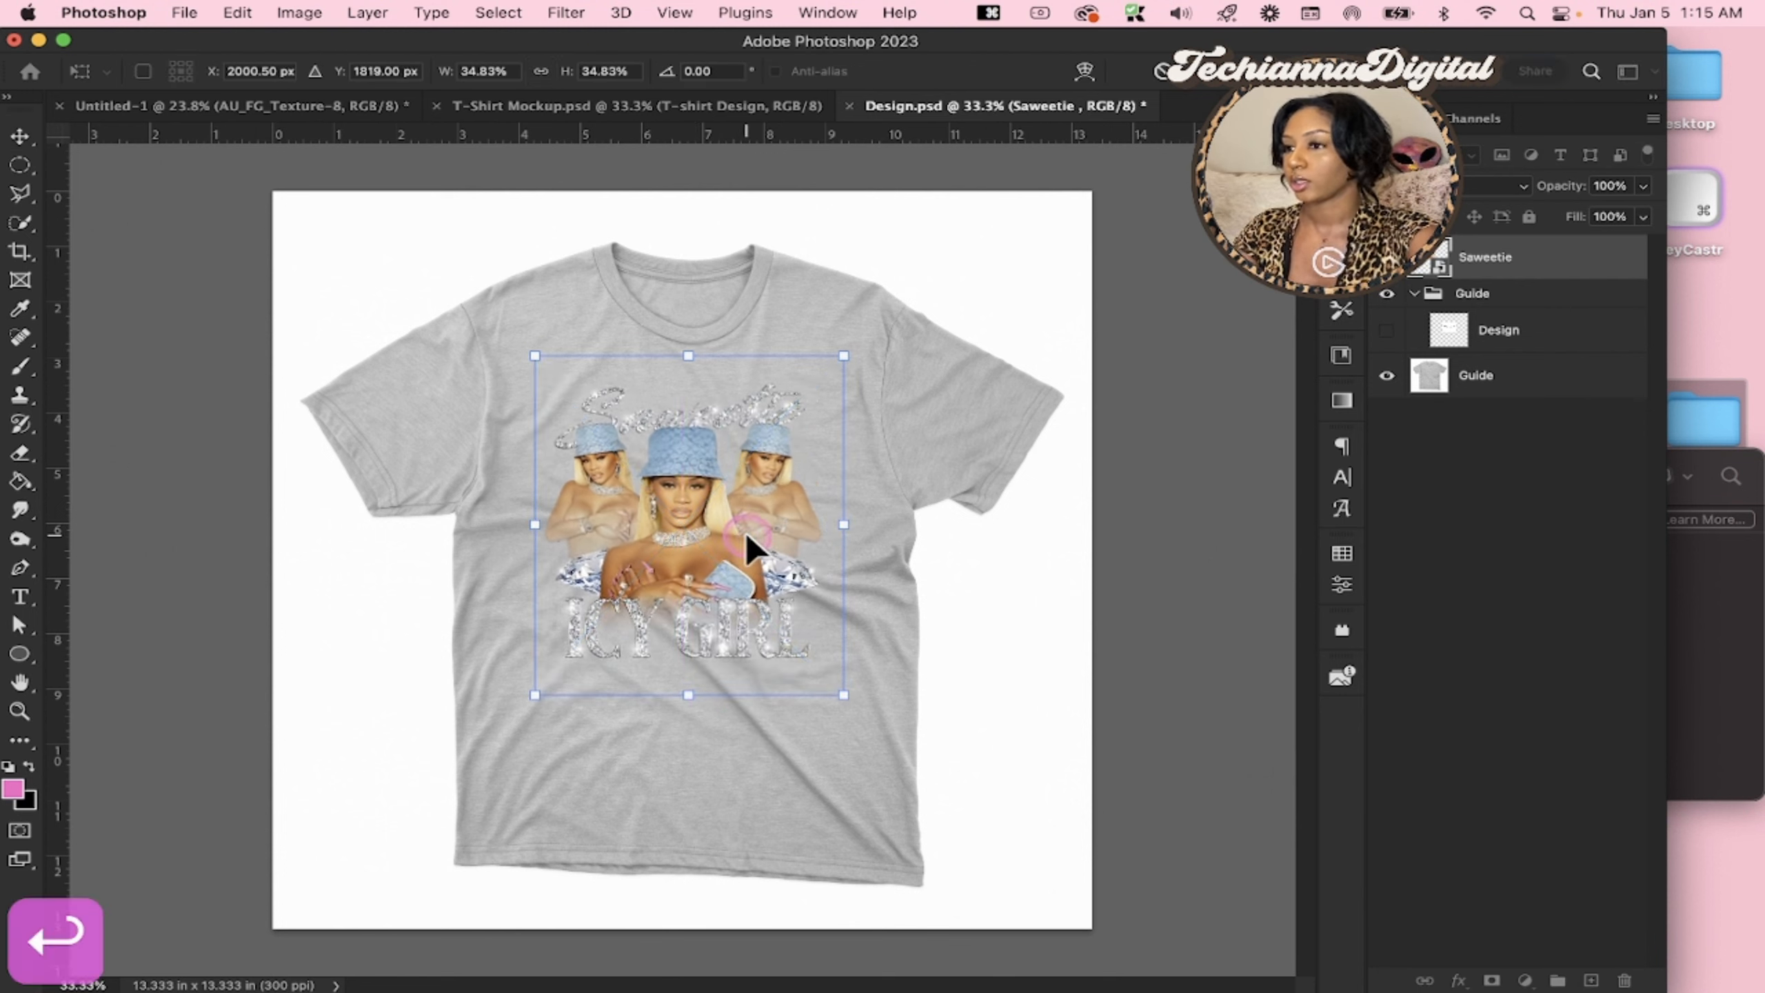
Hide the Guide shirt layer, then save and close the Design.psd smart object to update the mockup
{"action": "left_click", "coordinate": [1381, 380]}
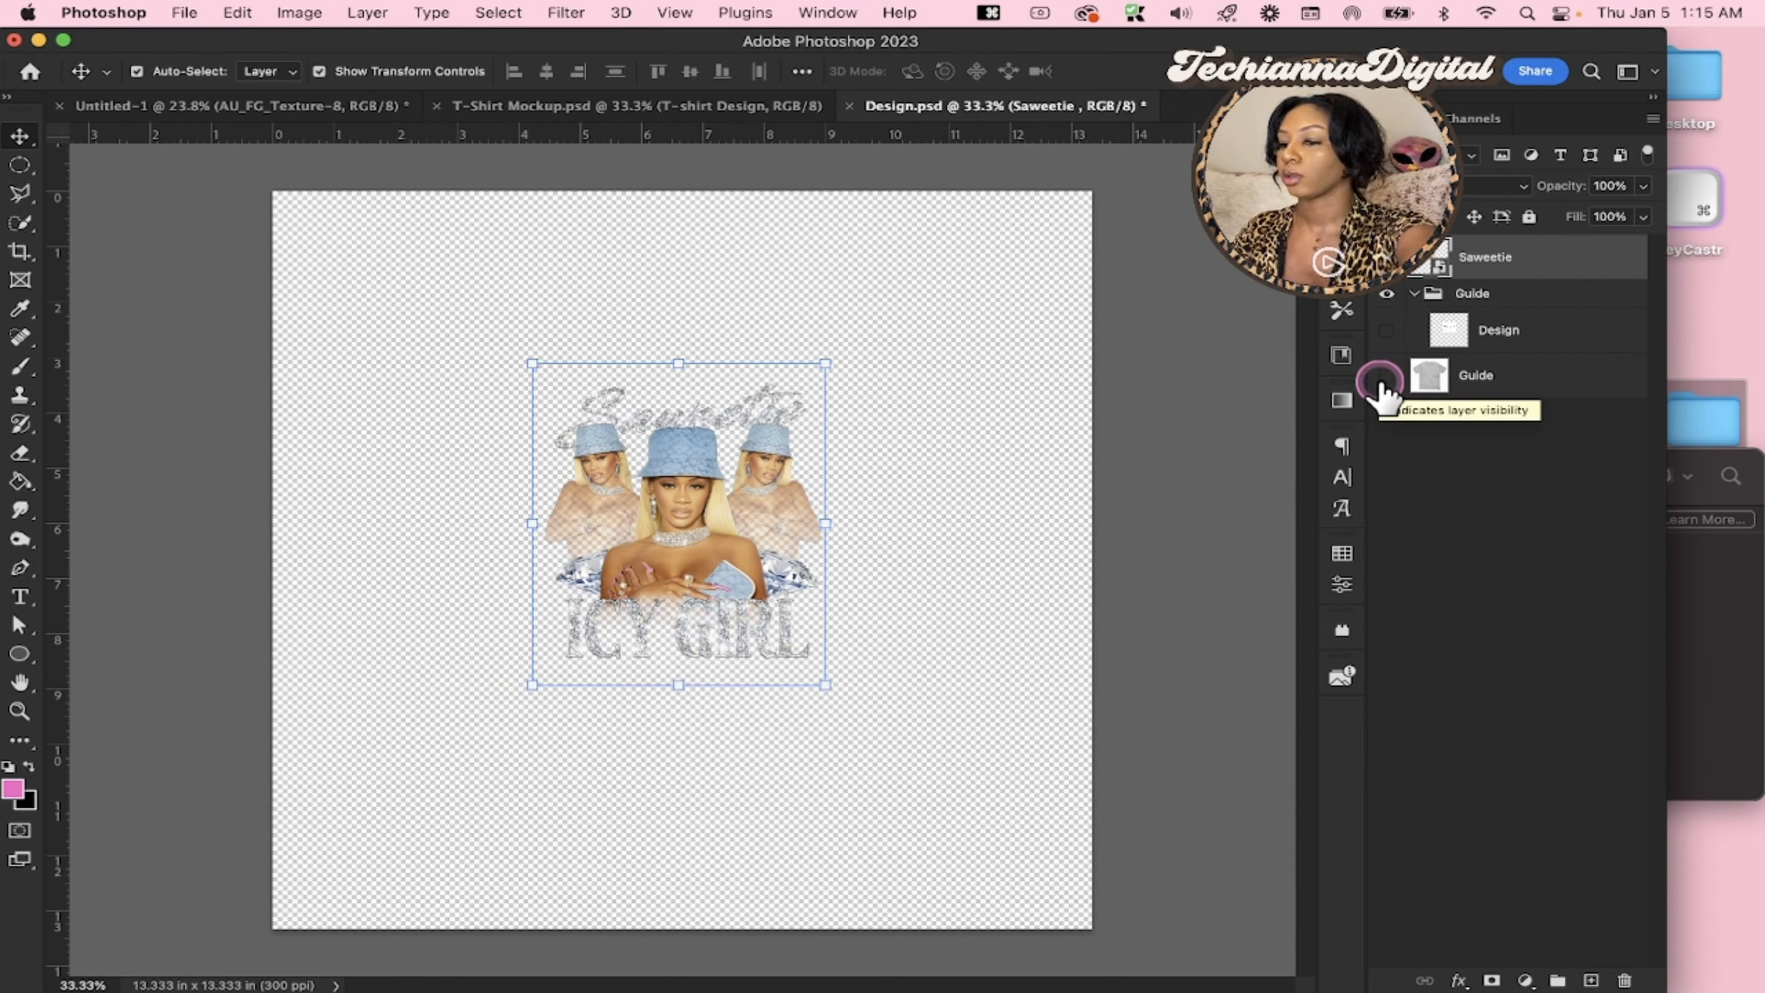
{"action": "key", "text": "super+s"}
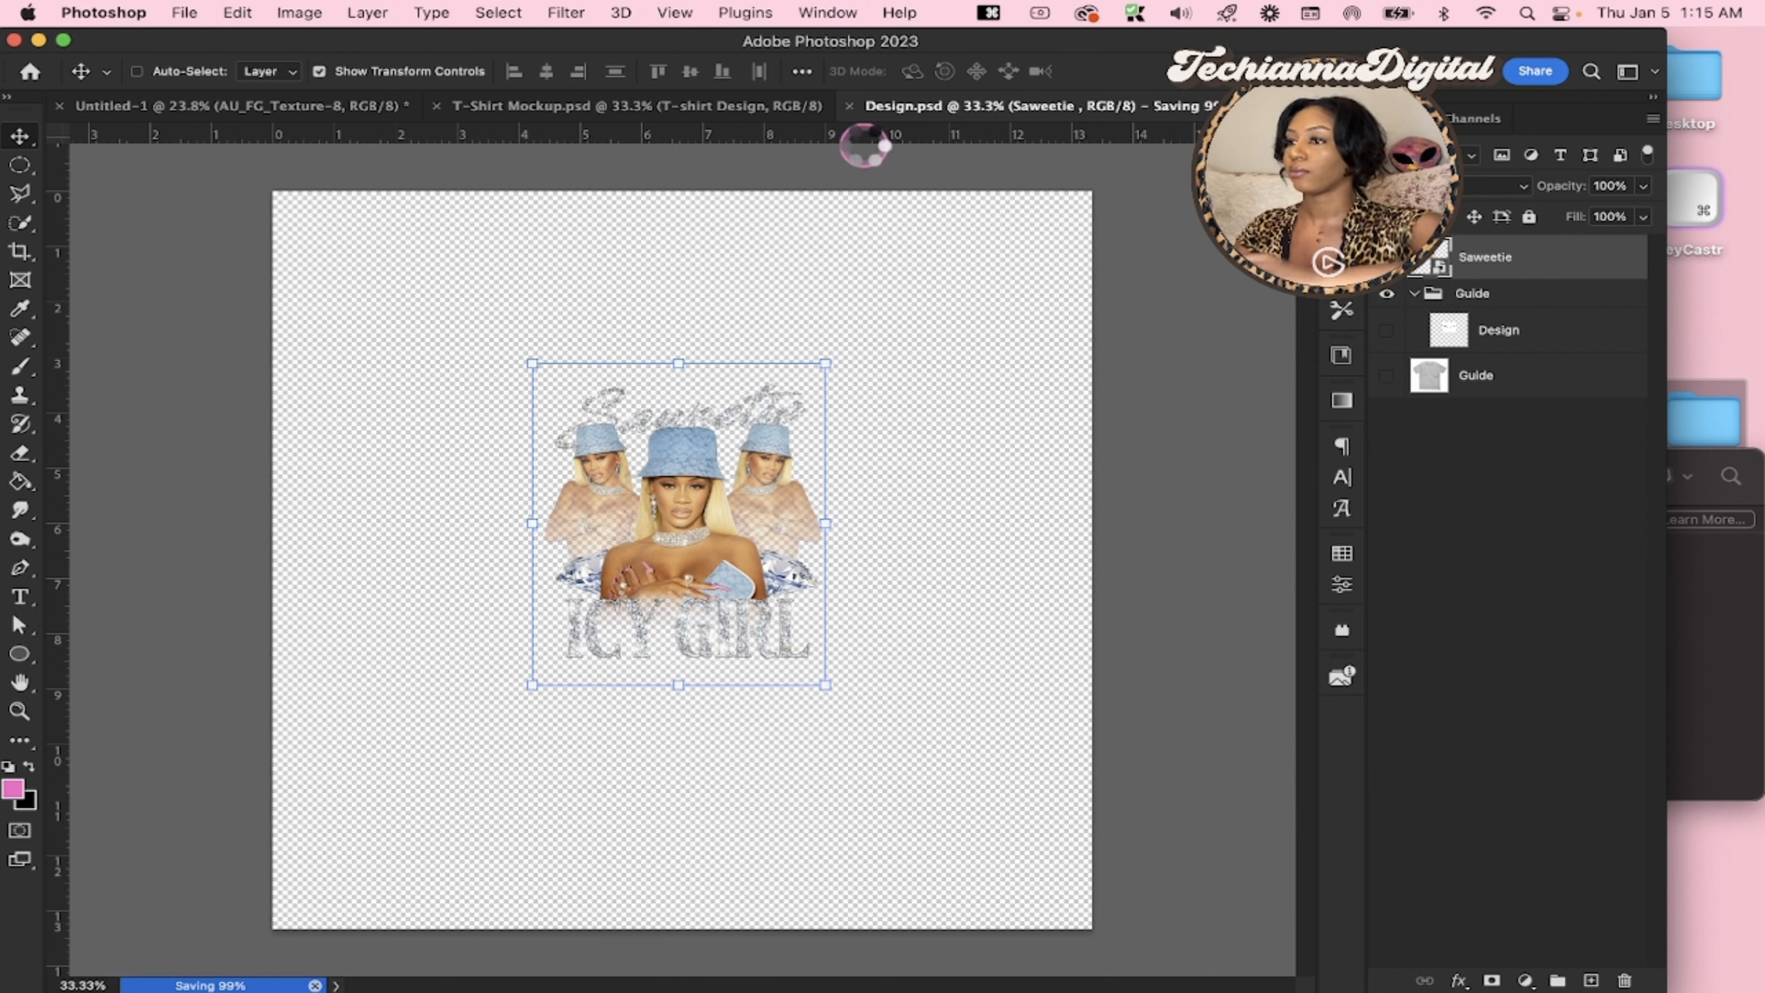
{"action": "left_click", "coordinate": [862, 106]}
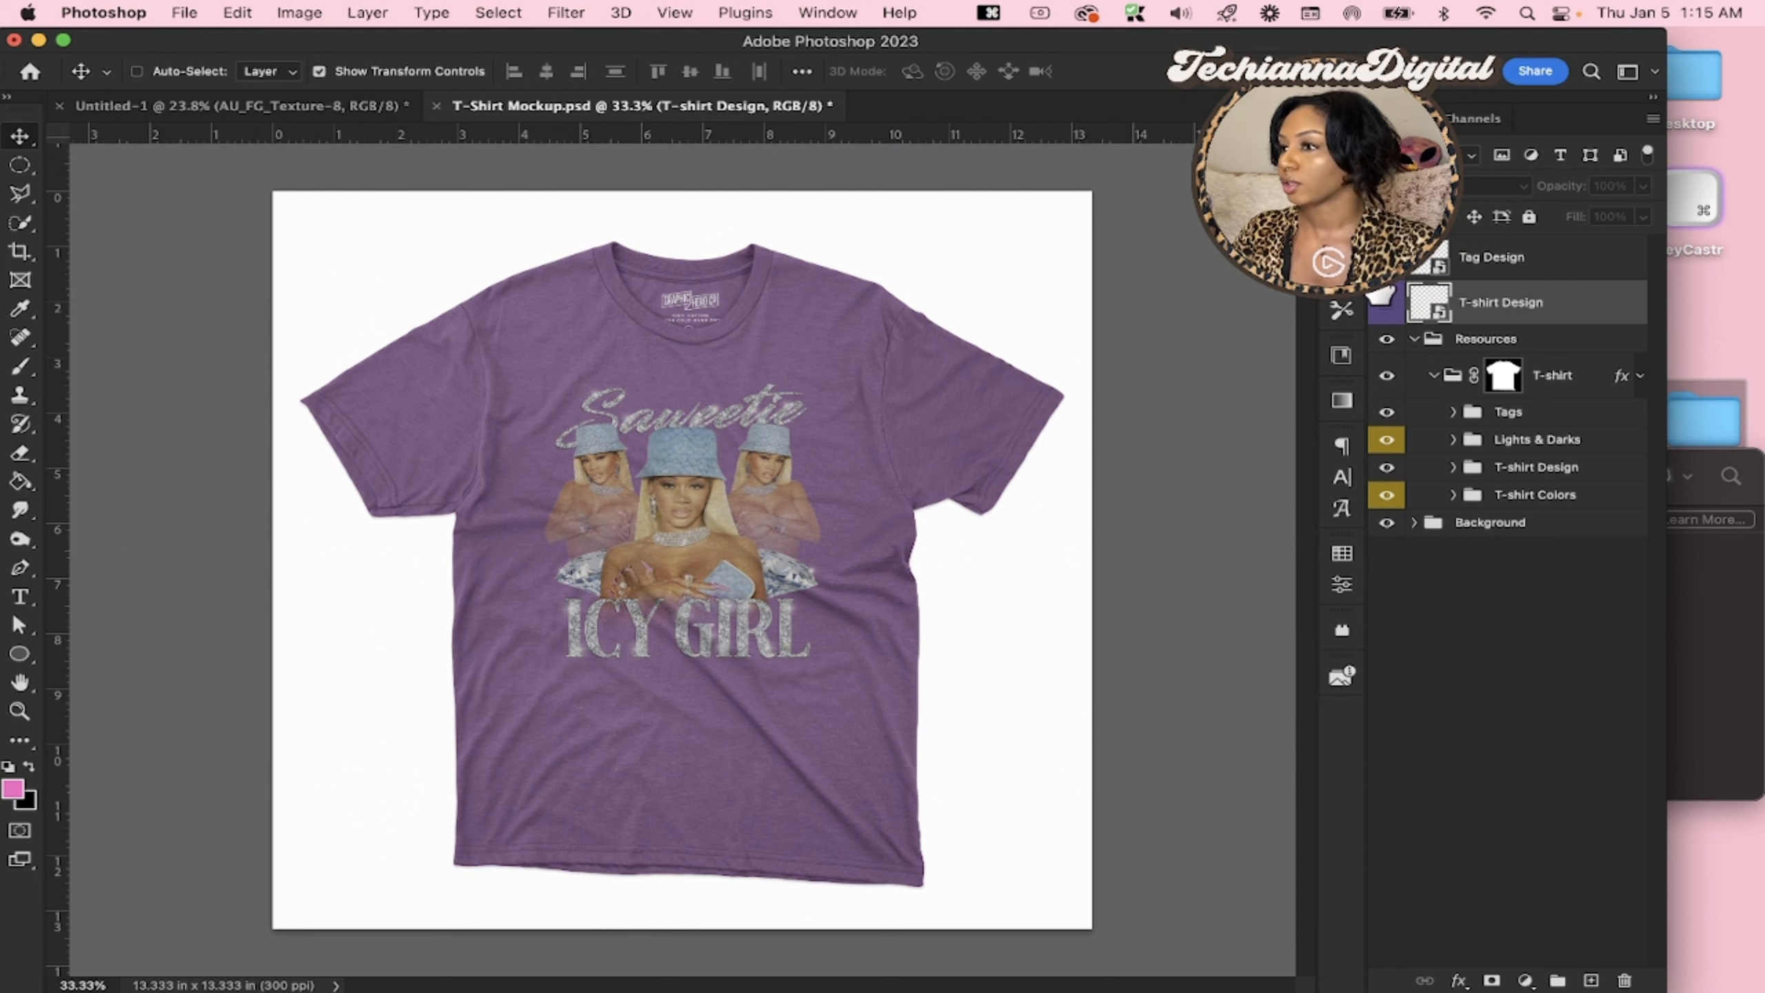
Open the Tag Design smart object, hide its Design group, then save and close it to remove the collar tag
{"action": "double_click", "coordinate": [1438, 267]}
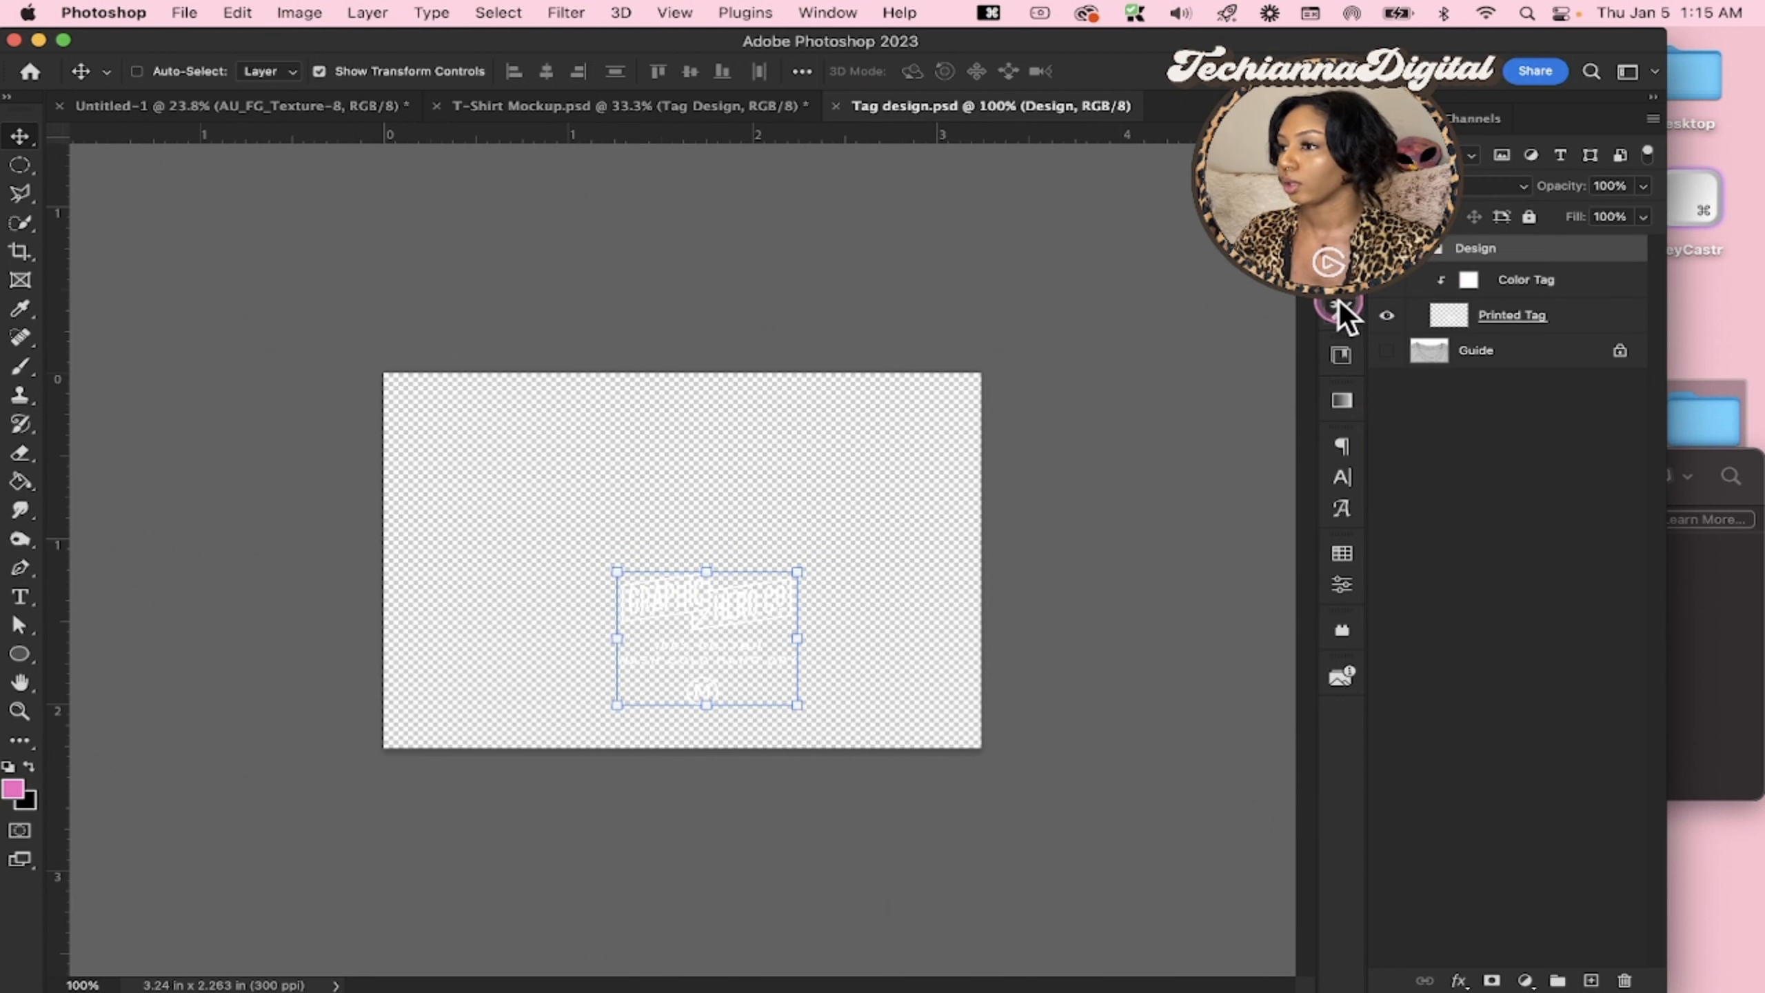
{"action": "left_click", "coordinate": [1387, 249]}
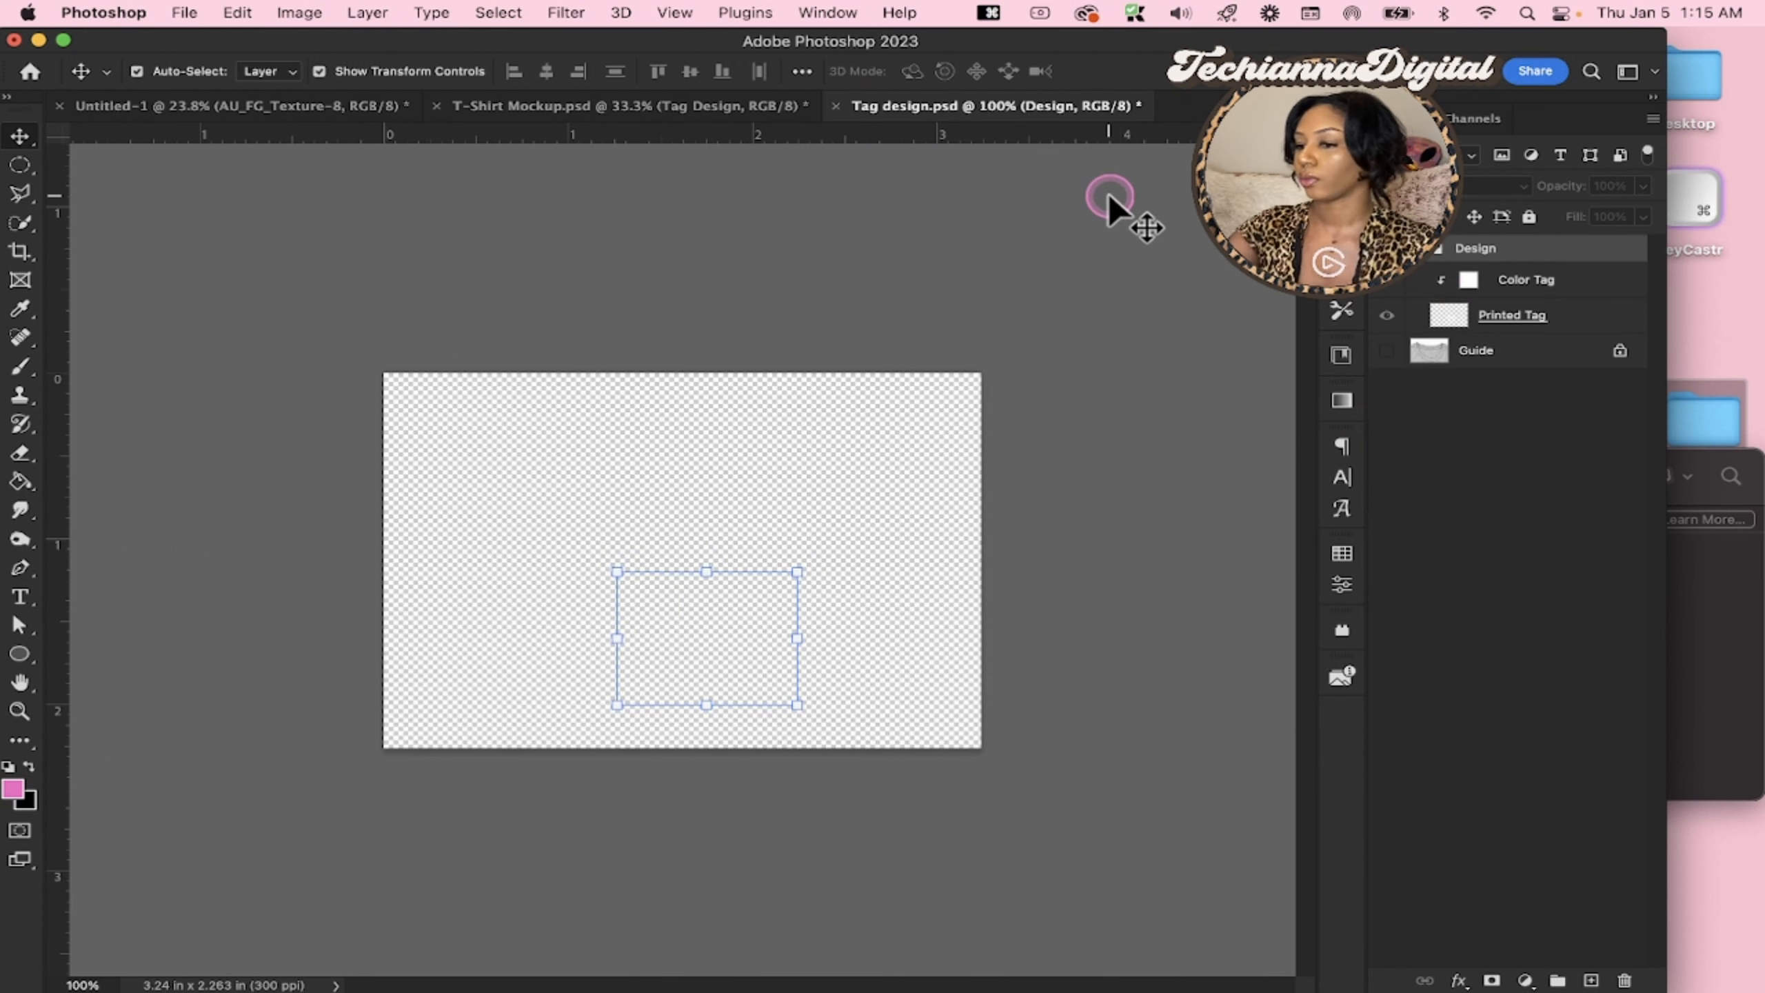
{"action": "key", "text": "super+s"}
{"action": "key", "text": "super+x"}
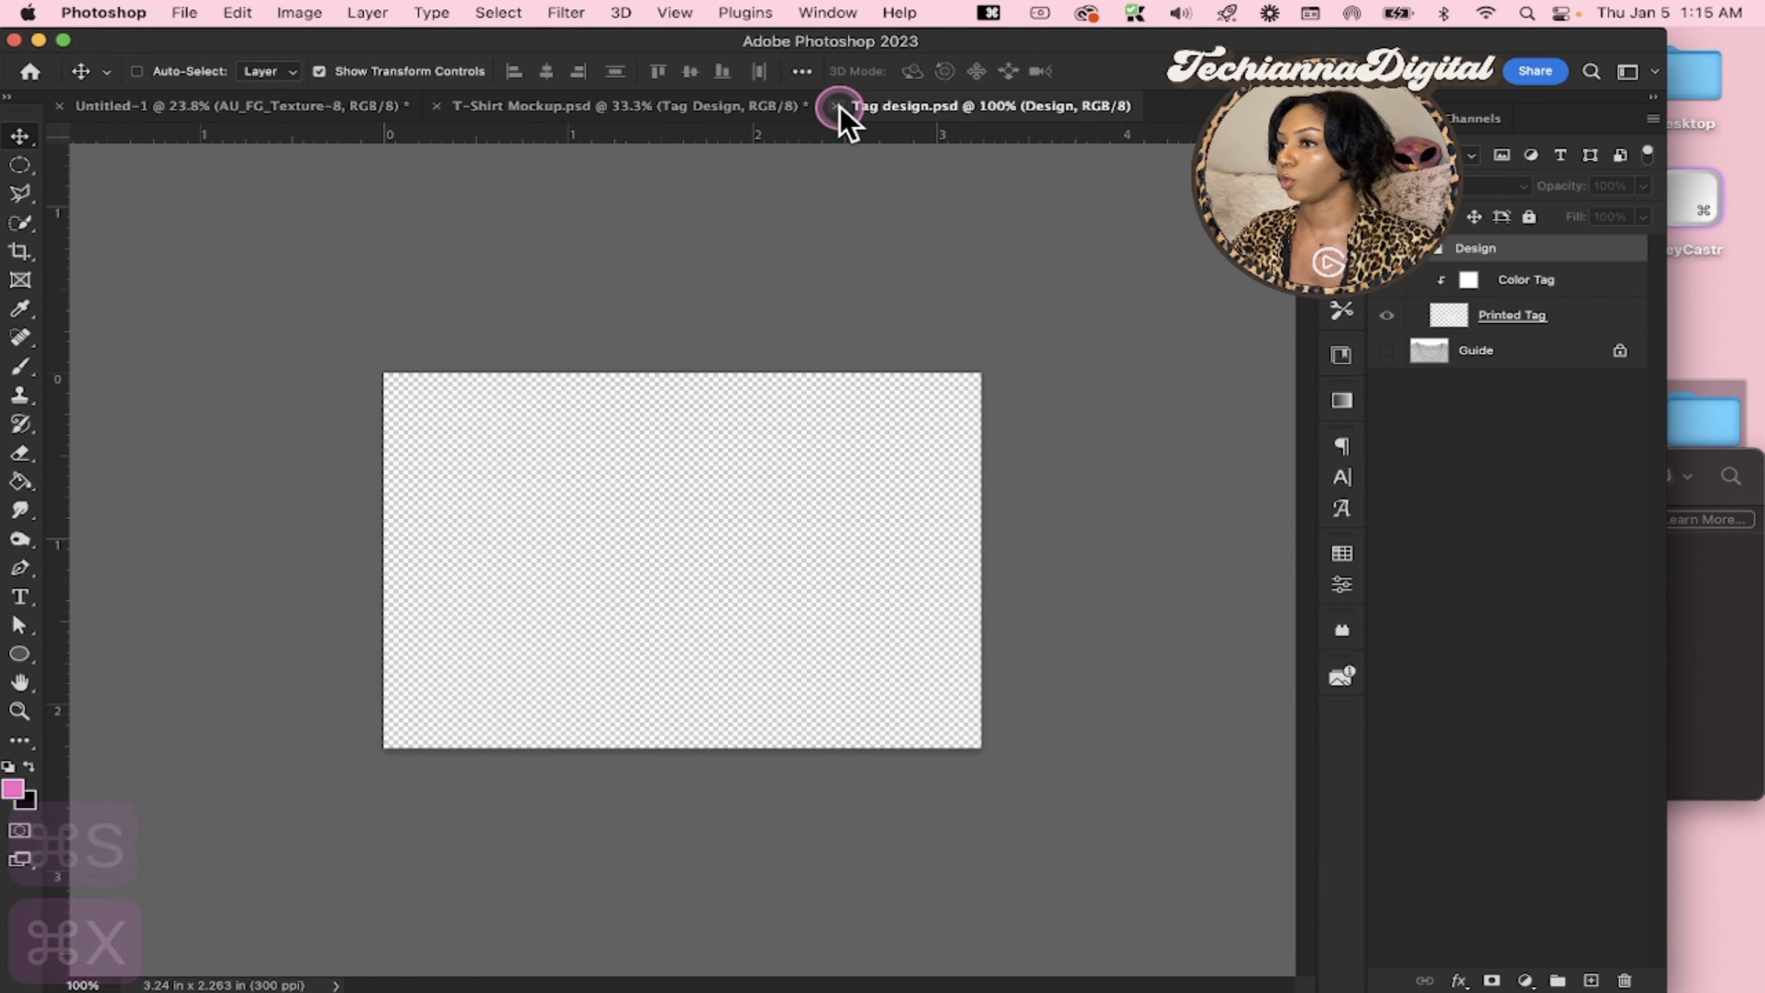
{"action": "left_click", "coordinate": [837, 106]}
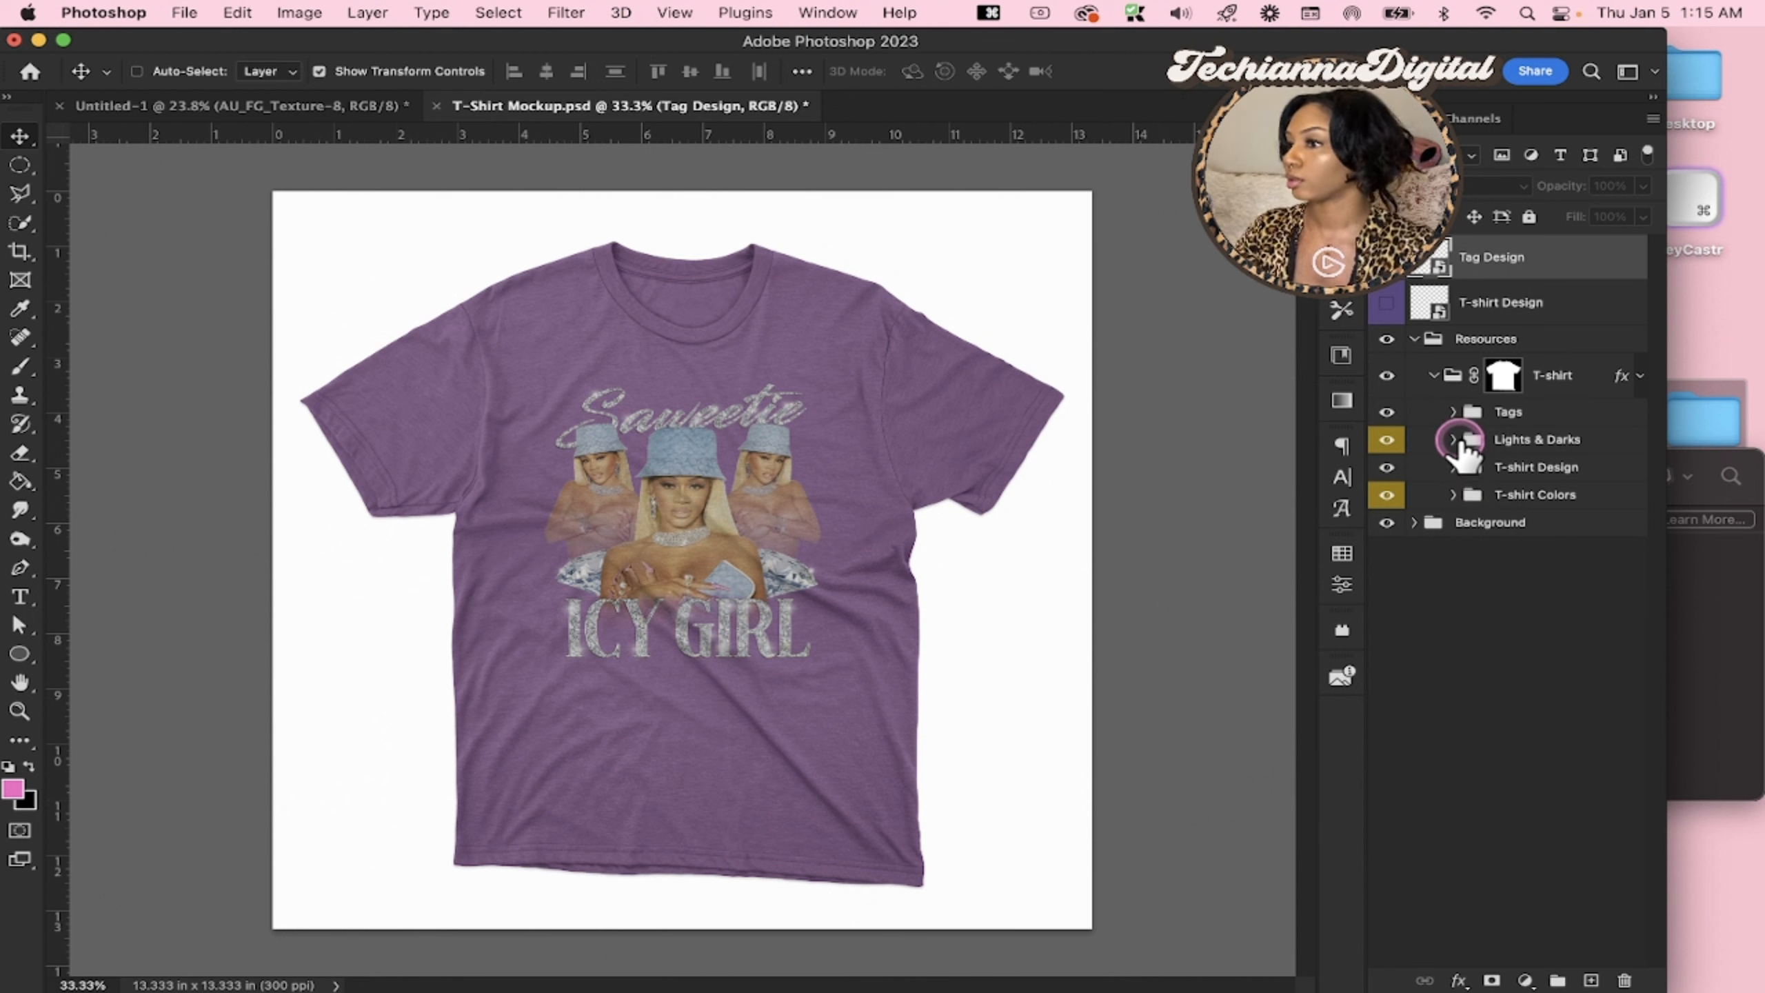
Change the shirt color to Black by hiding Purple Berry and showing Black in the T-shirt Colors group's Sample Colors
{"action": "left_click", "coordinate": [1453, 439]}
{"action": "left_click", "coordinate": [1453, 438]}
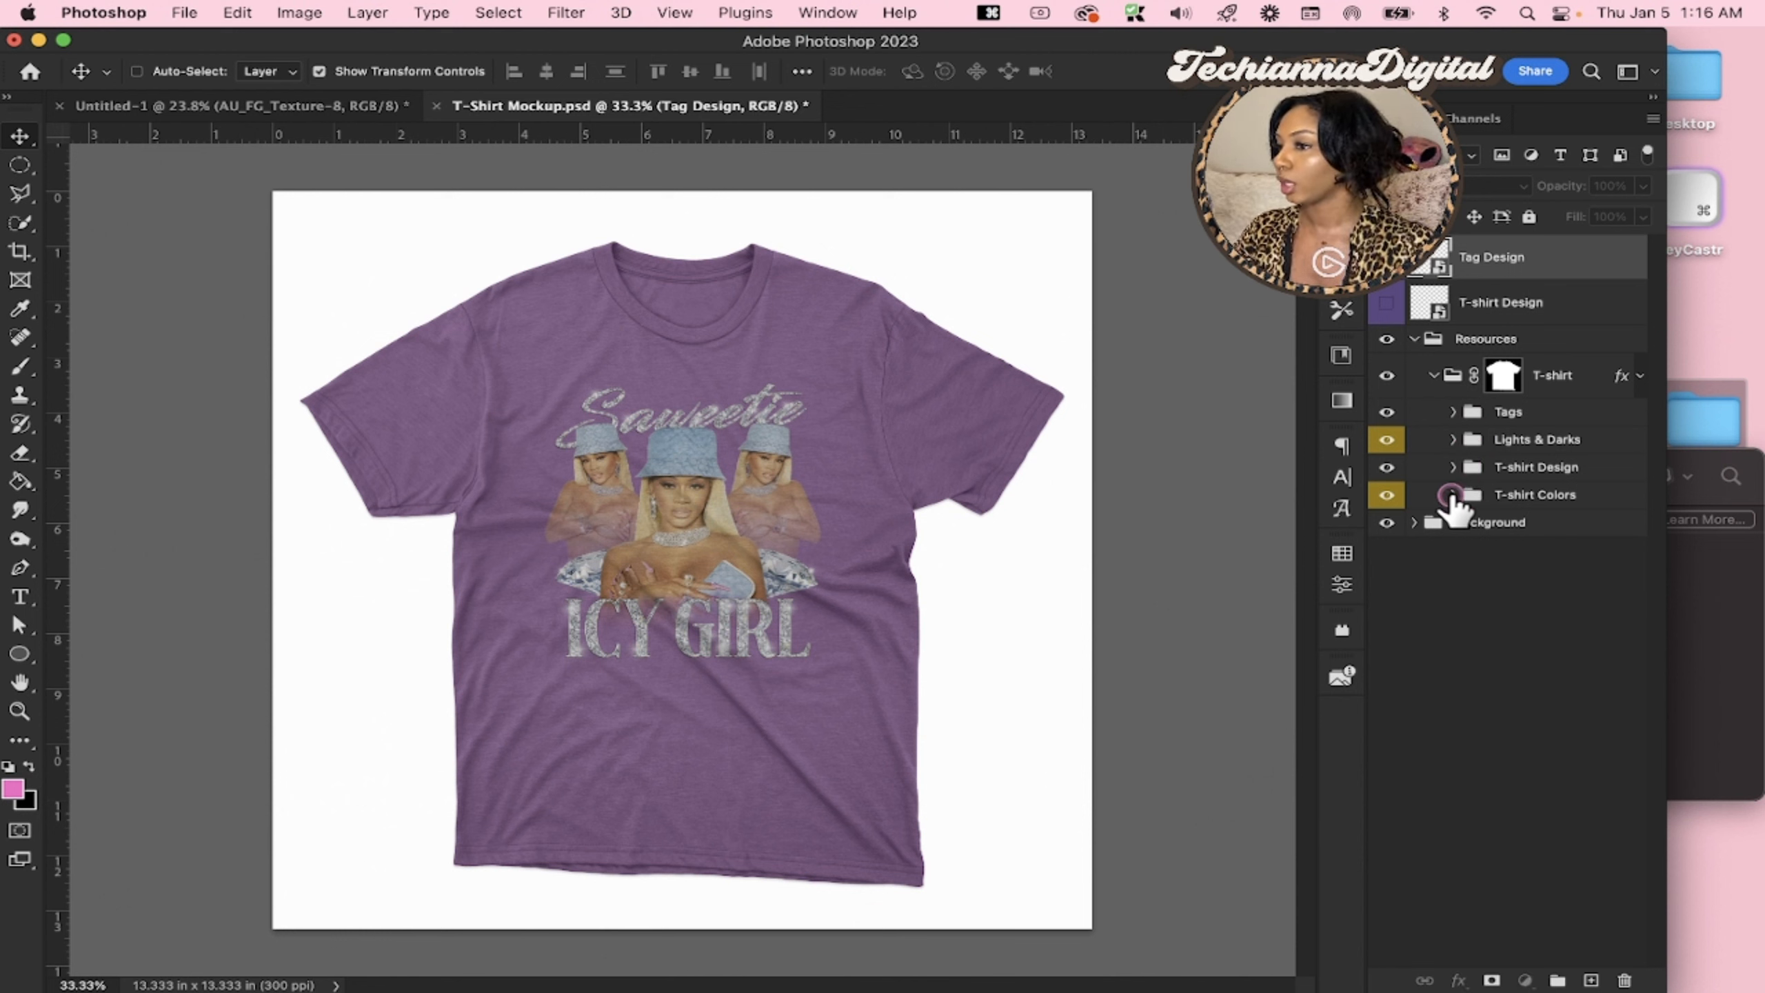
{"action": "left_click", "coordinate": [1453, 495]}
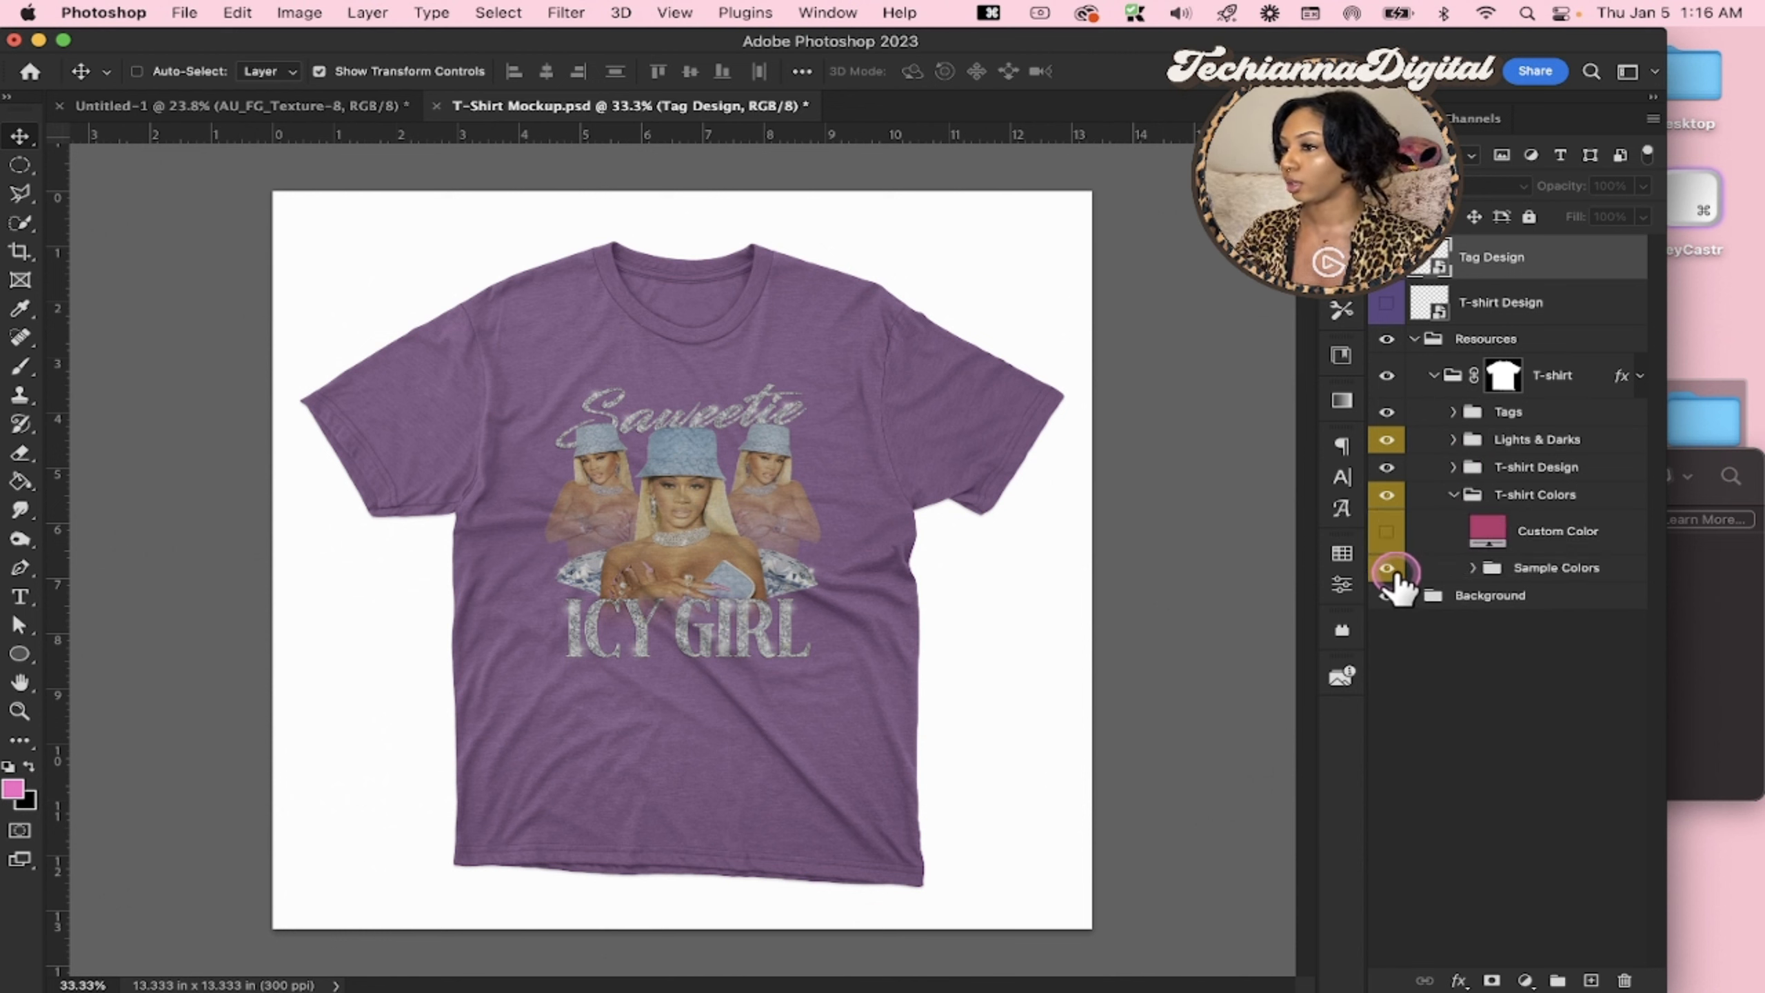
{"action": "left_click", "coordinate": [1471, 567]}
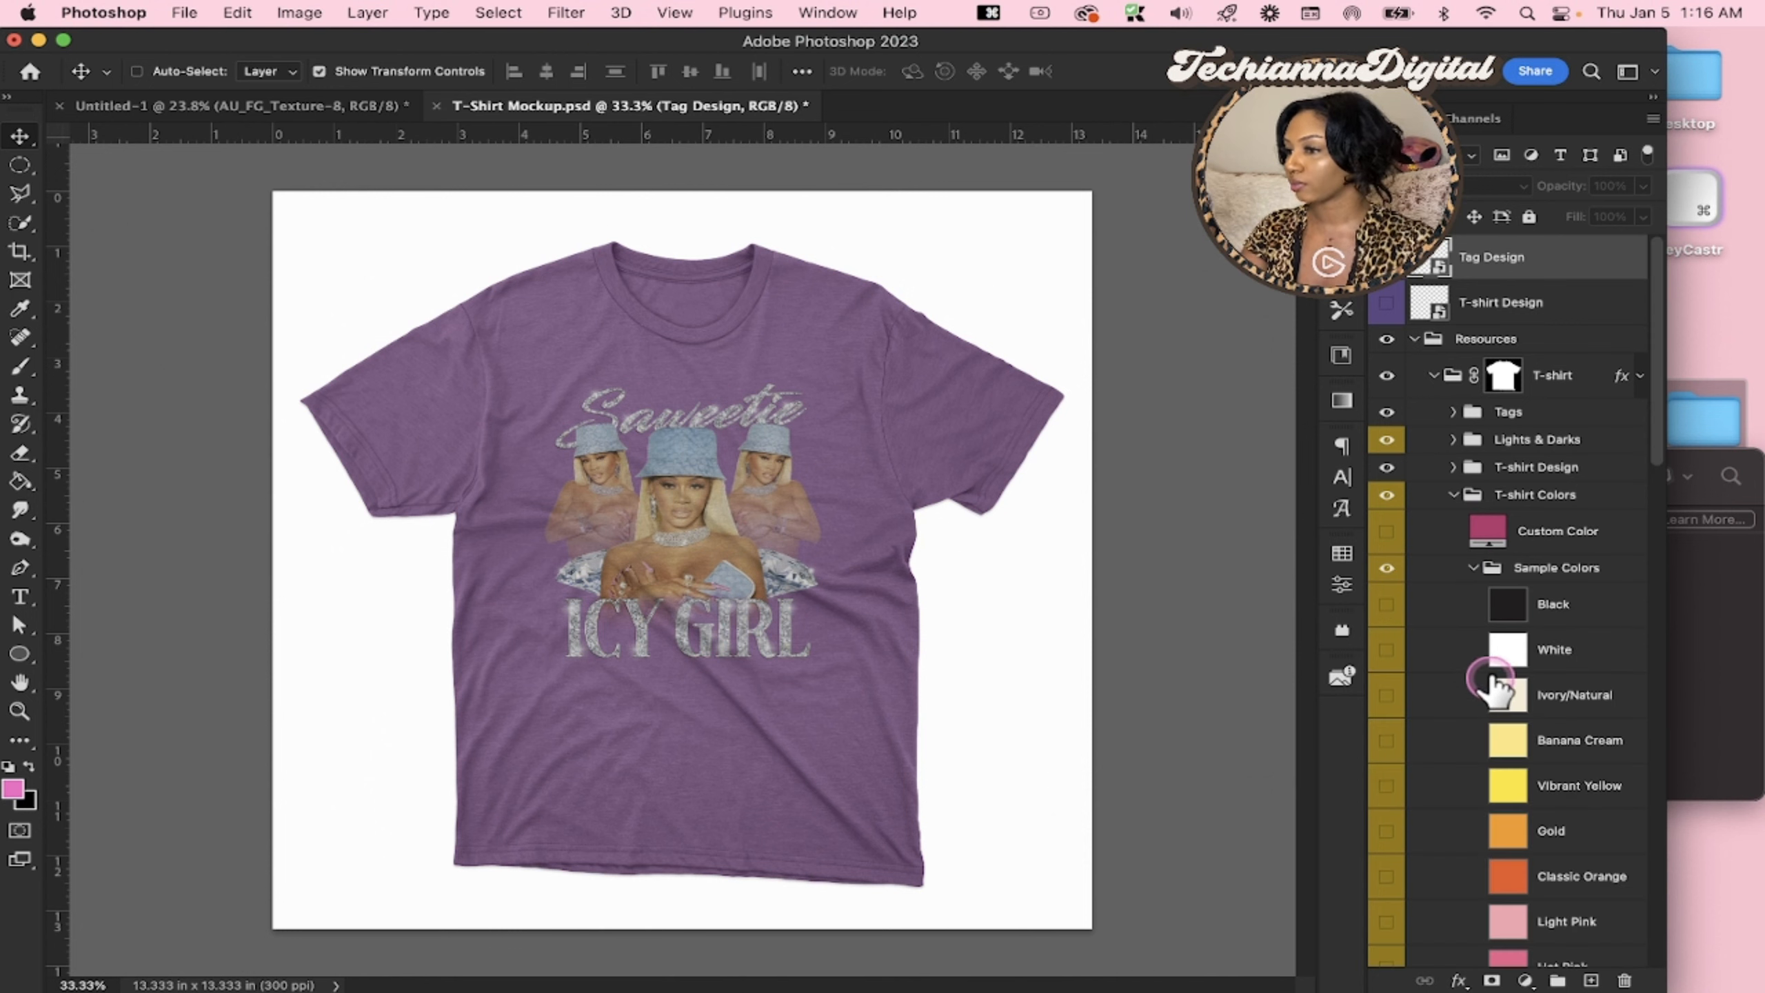
{"action": "scroll", "coordinate": [1426, 737], "scroll_direction": "down", "scroll_amount": 10}
{"action": "scroll", "coordinate": [1426, 737], "scroll_direction": "down", "scroll_amount": 5}
{"action": "scroll", "coordinate": [1426, 737], "scroll_direction": "up", "scroll_amount": 5}
{"action": "scroll", "coordinate": [1426, 737], "scroll_direction": "down", "scroll_amount": 8}
{"action": "scroll", "coordinate": [1426, 737], "scroll_direction": "up", "scroll_amount": 15}
{"action": "scroll", "coordinate": [1428, 744], "scroll_direction": "down", "scroll_amount": 3}
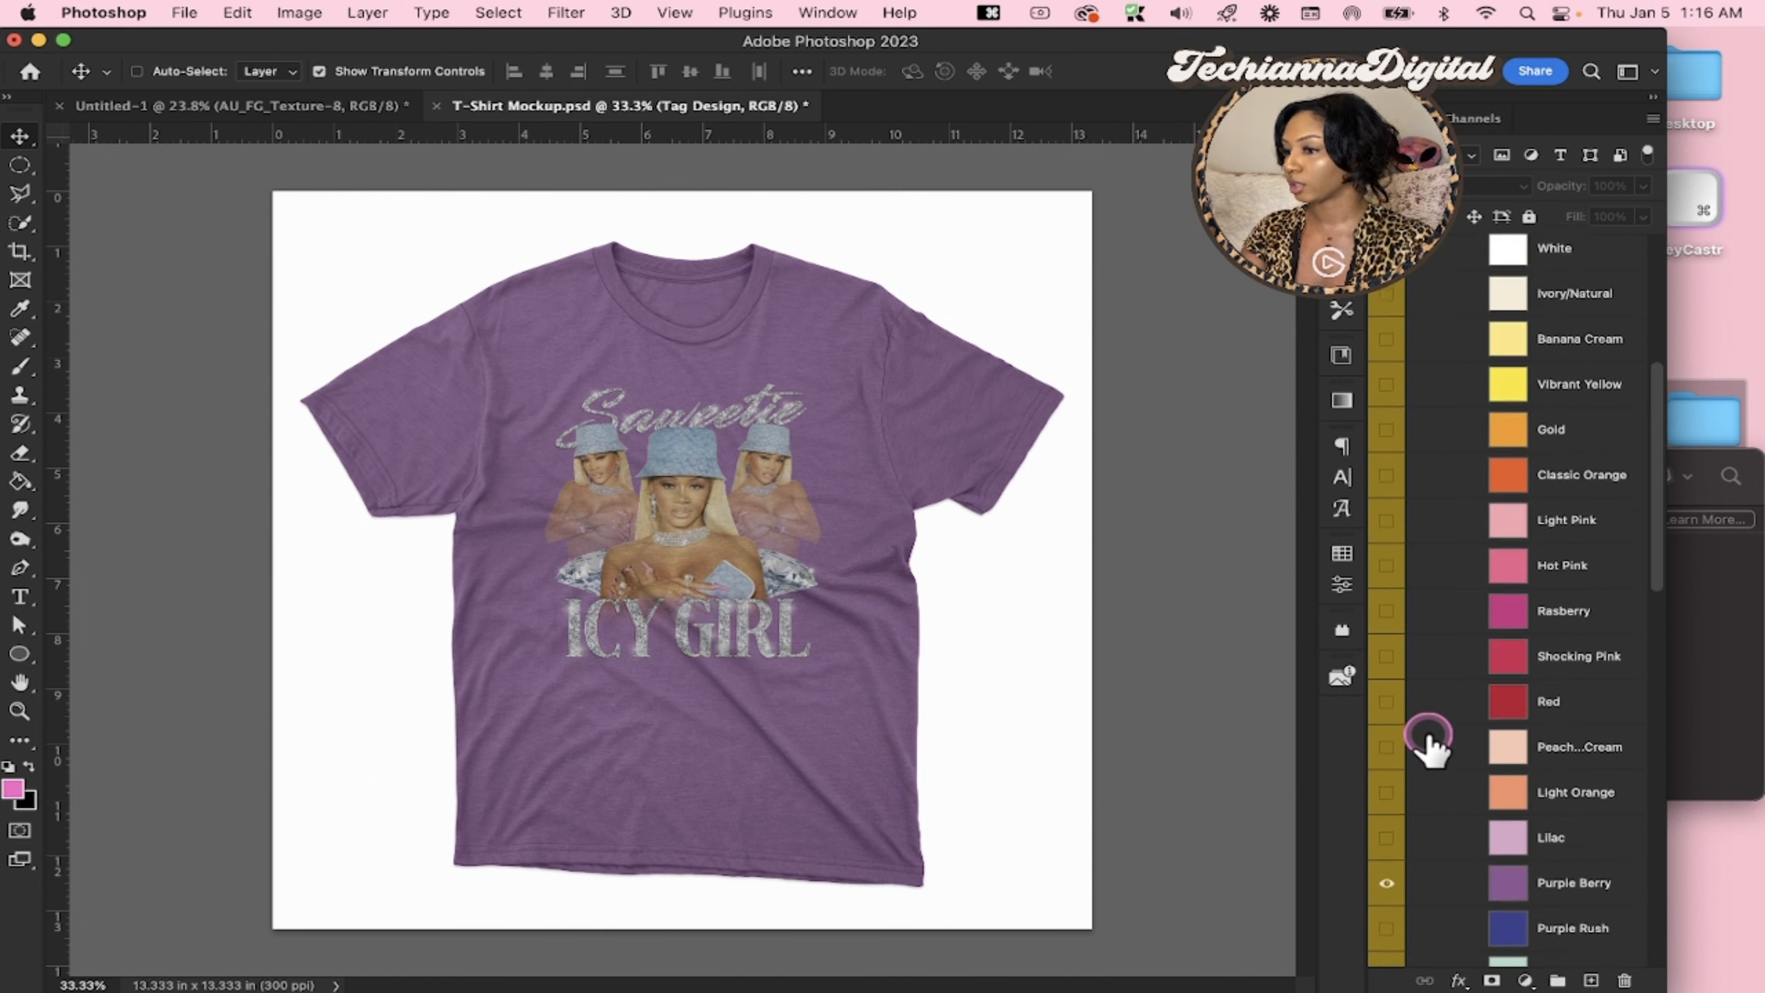
{"action": "left_click", "coordinate": [1387, 765]}
{"action": "scroll", "coordinate": [1509, 413], "scroll_direction": "up", "scroll_amount": 12}
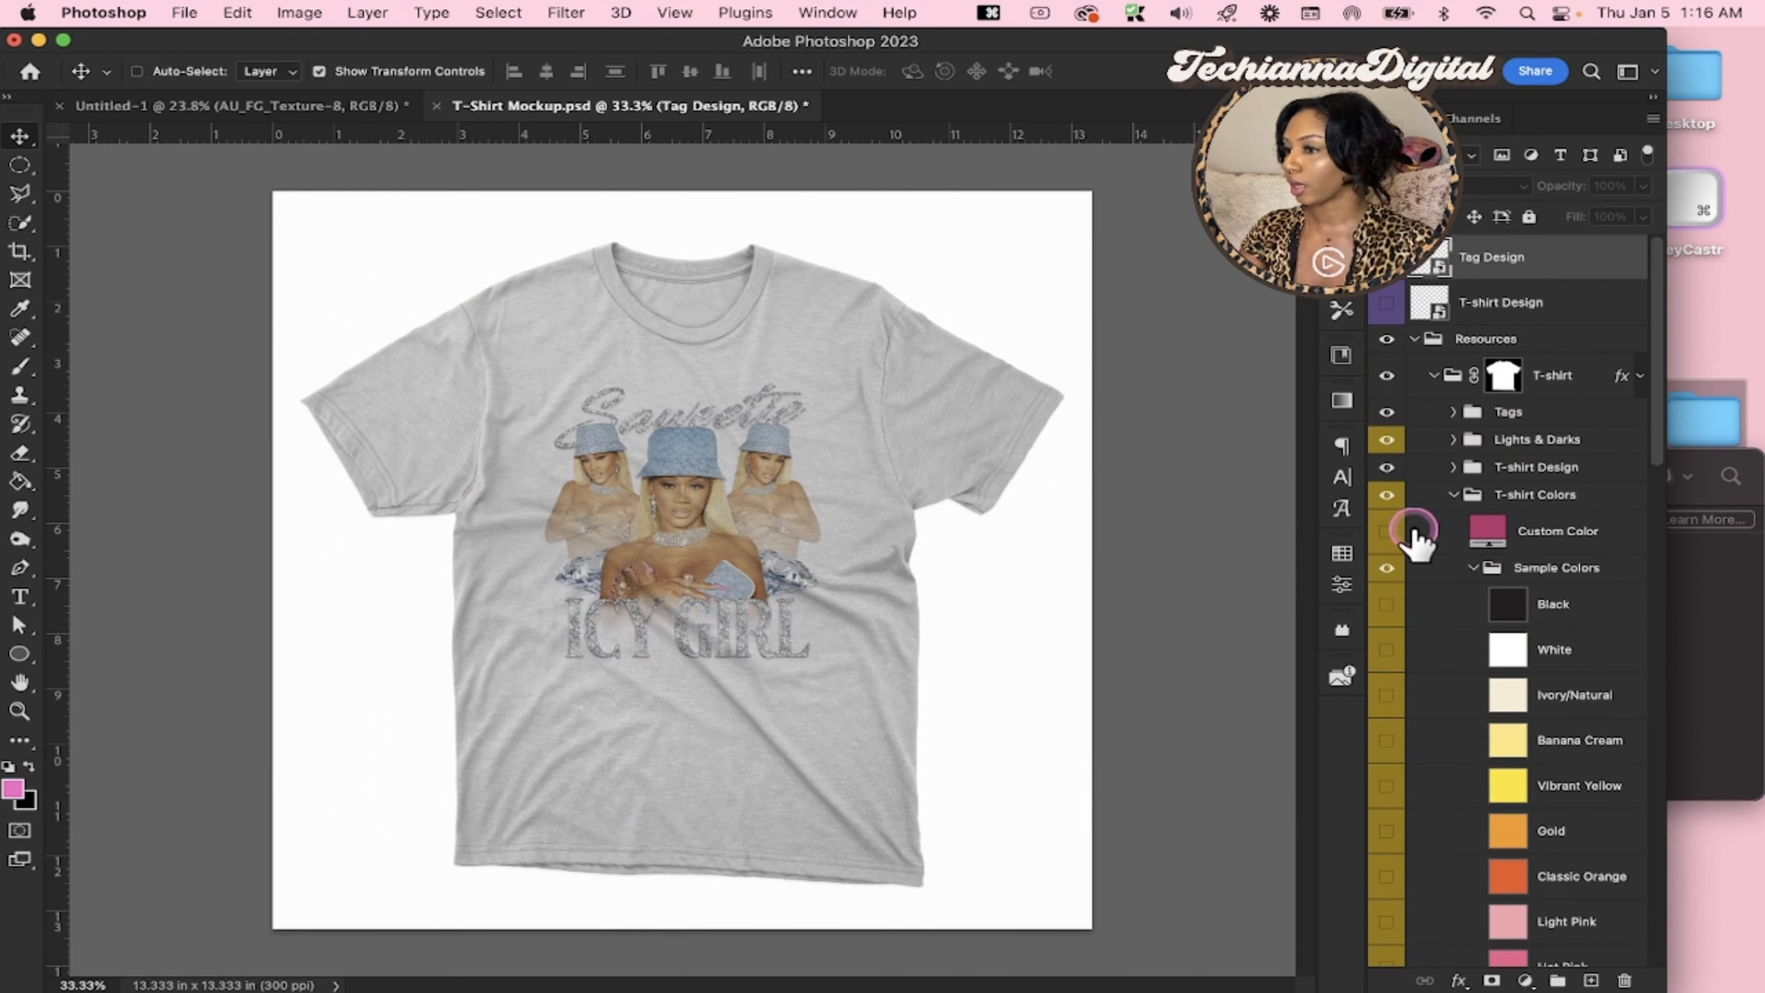
{"action": "left_click", "coordinate": [1386, 605]}
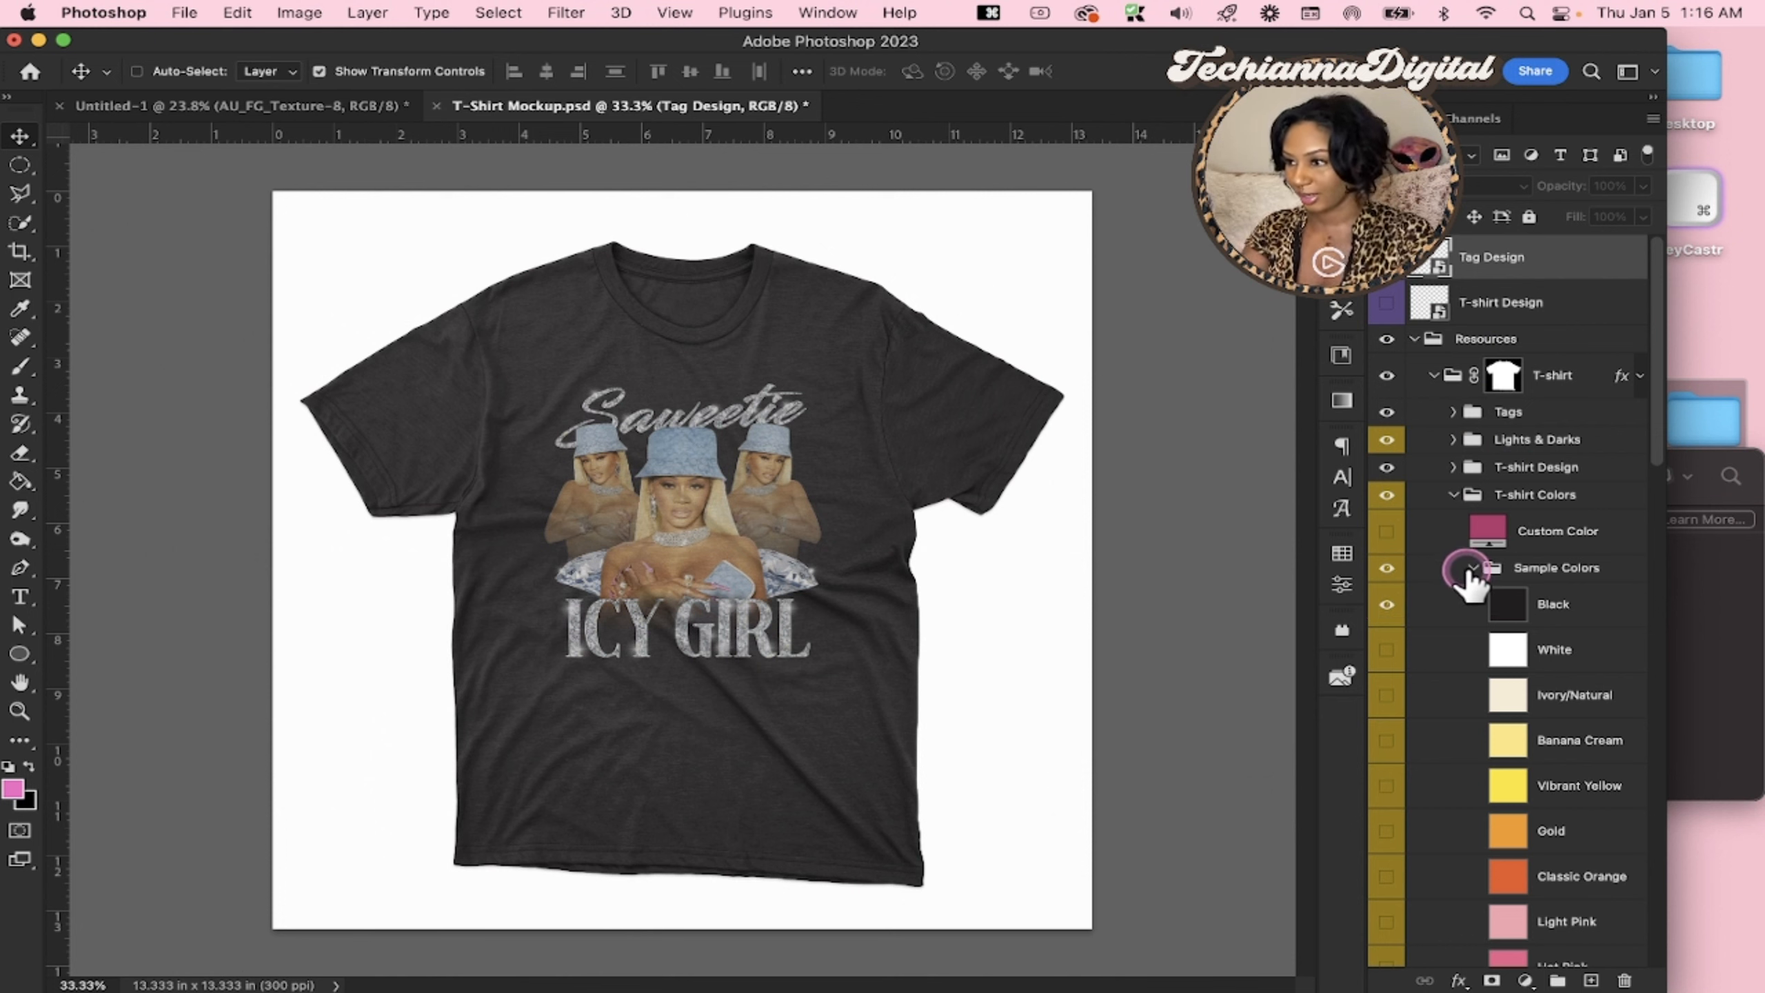
{"action": "left_click", "coordinate": [1452, 495]}
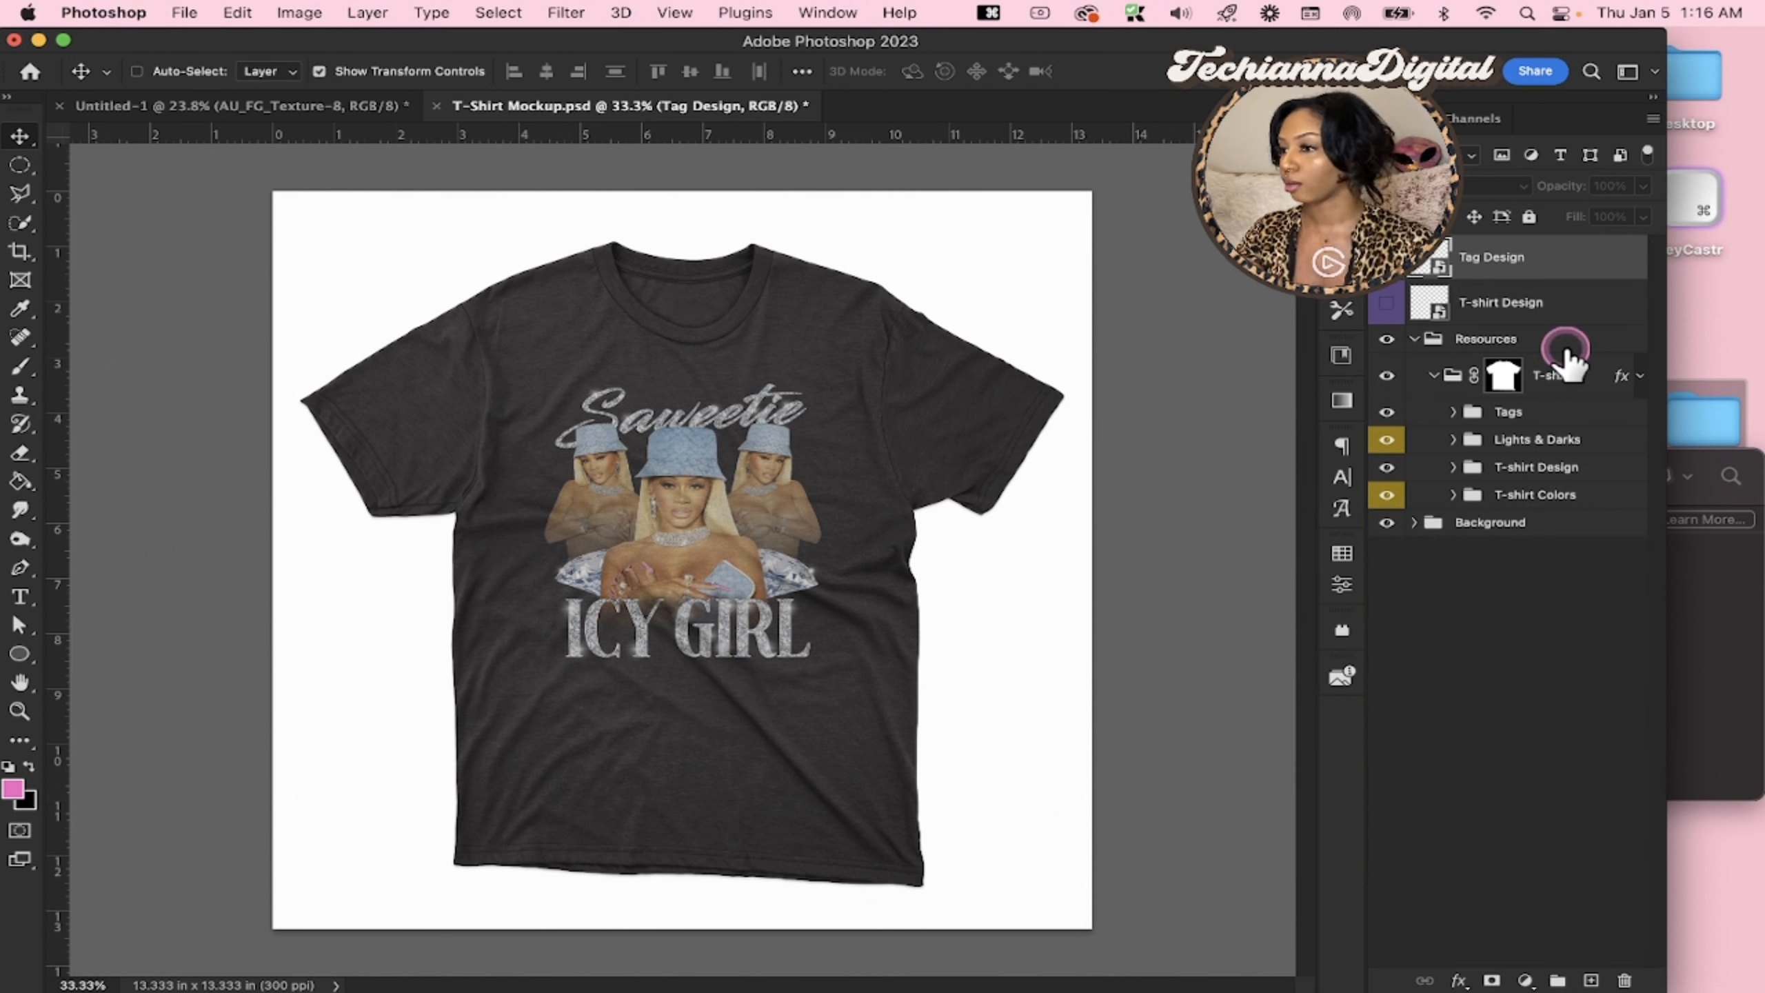
Expand the mockup's Background group and select its Bg Color layer
{"action": "left_click", "coordinate": [1414, 522]}
{"action": "left_click", "coordinate": [1455, 570]}
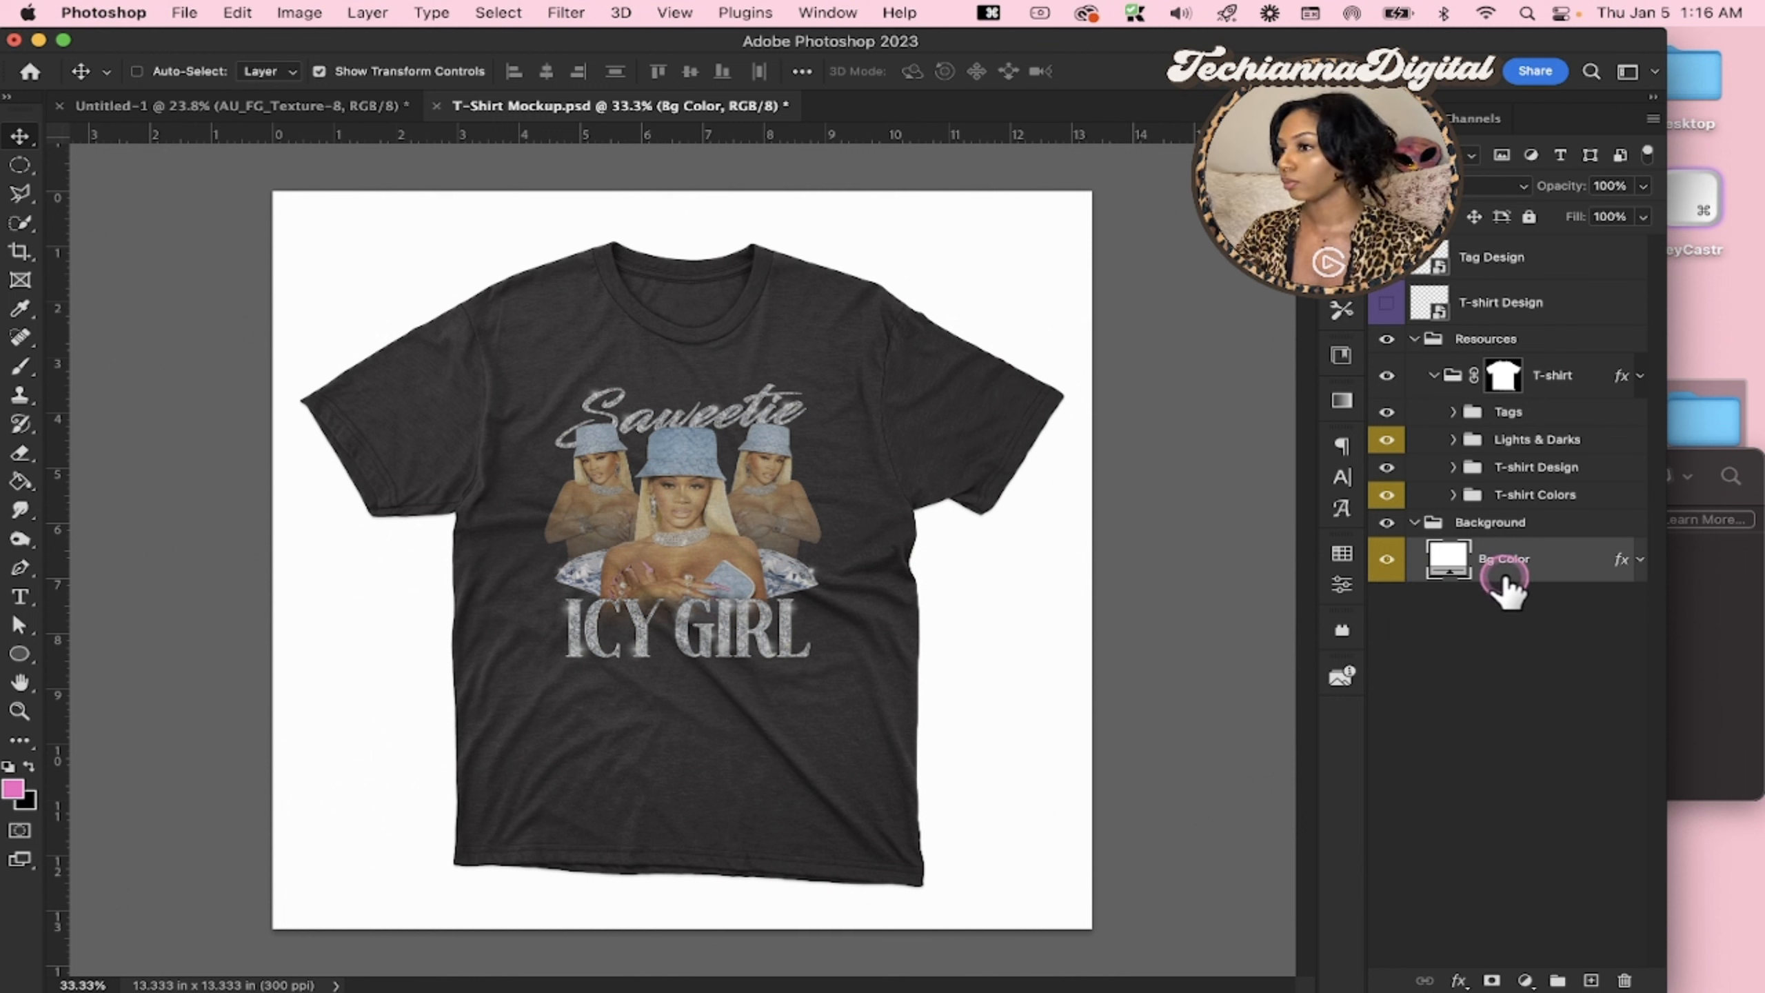
{"action": "left_click", "coordinate": [1707, 584]}
{"action": "left_click", "coordinate": [826, 476]}
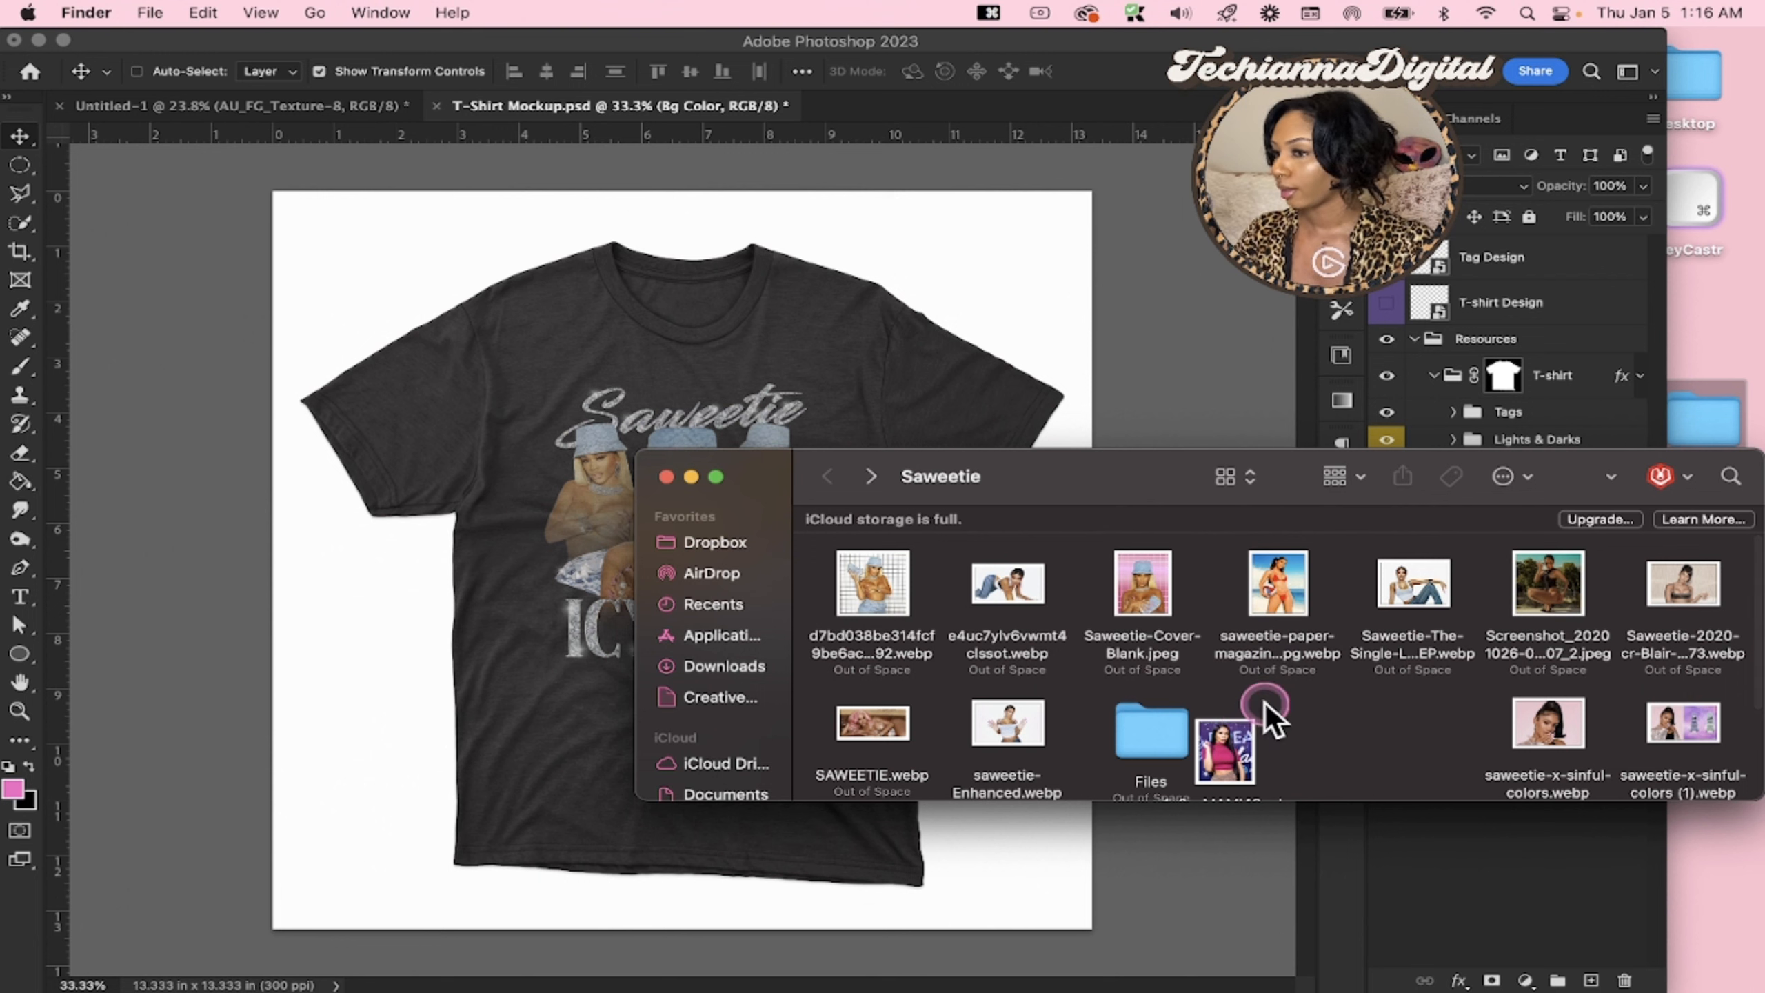
{"action": "left_click", "coordinate": [392, 629]}
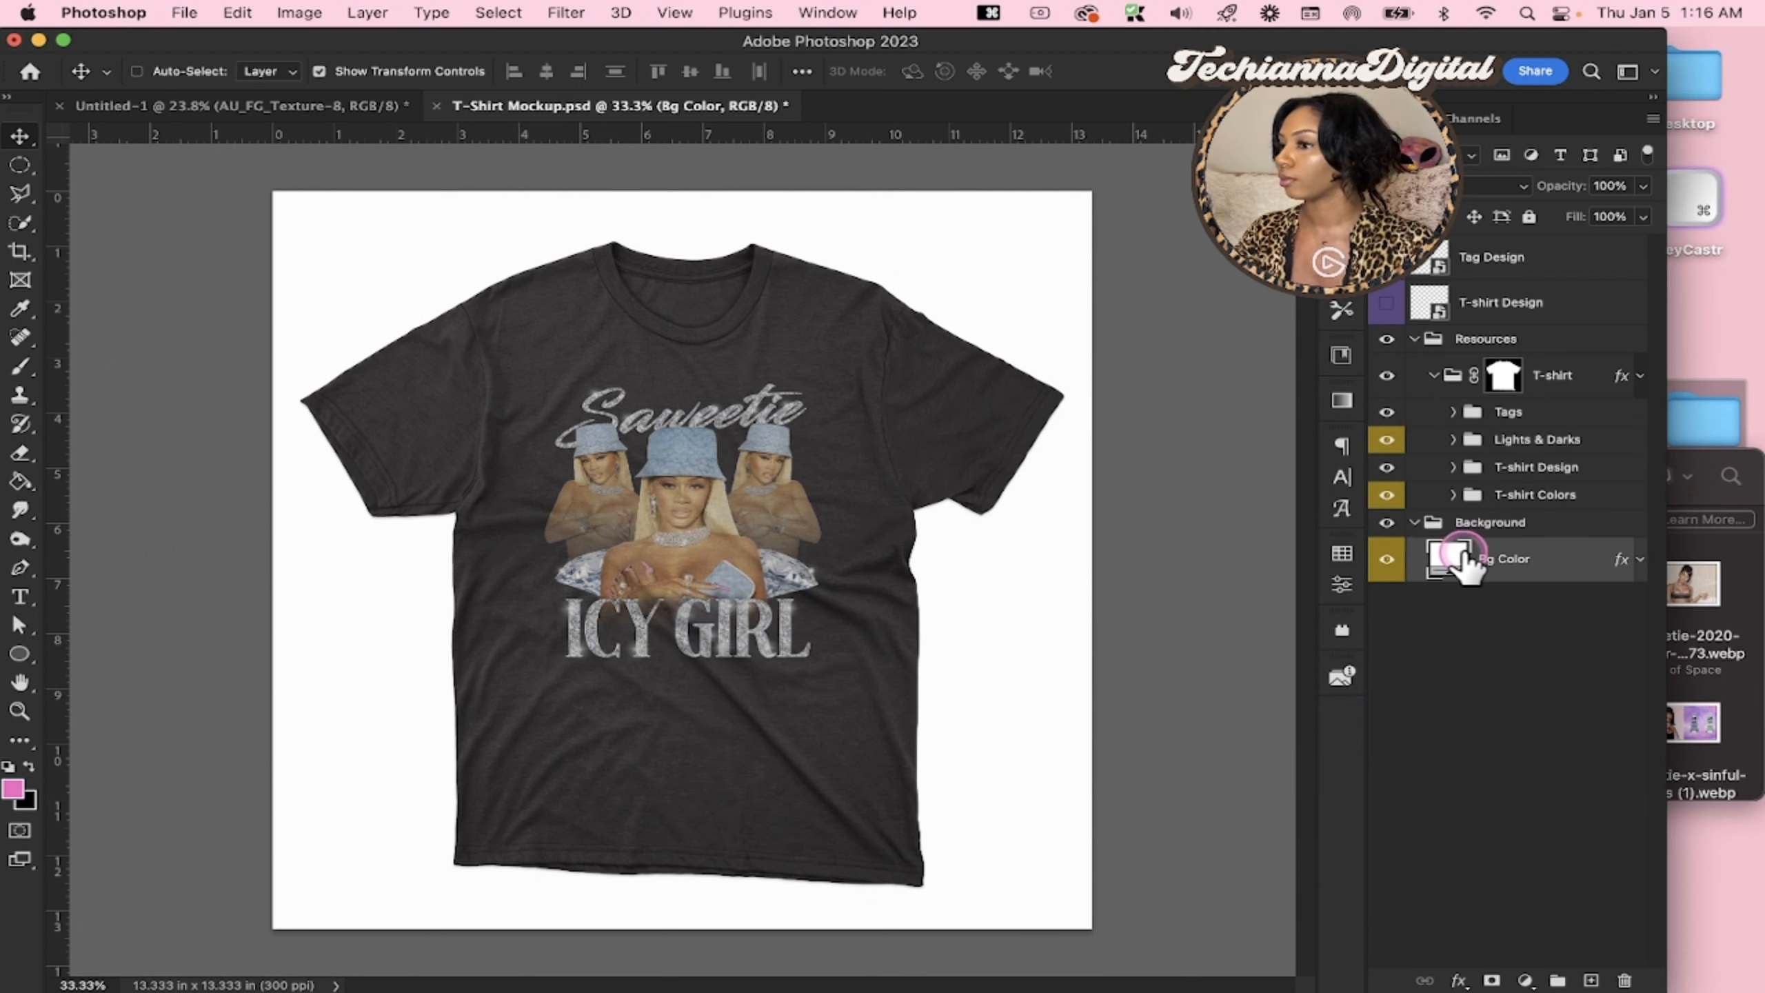
Add a Gradient Fill layer above Bg Color using the pale mint preset, and hide that layer to keep the white background
{"action": "left_click", "coordinate": [1525, 980]}
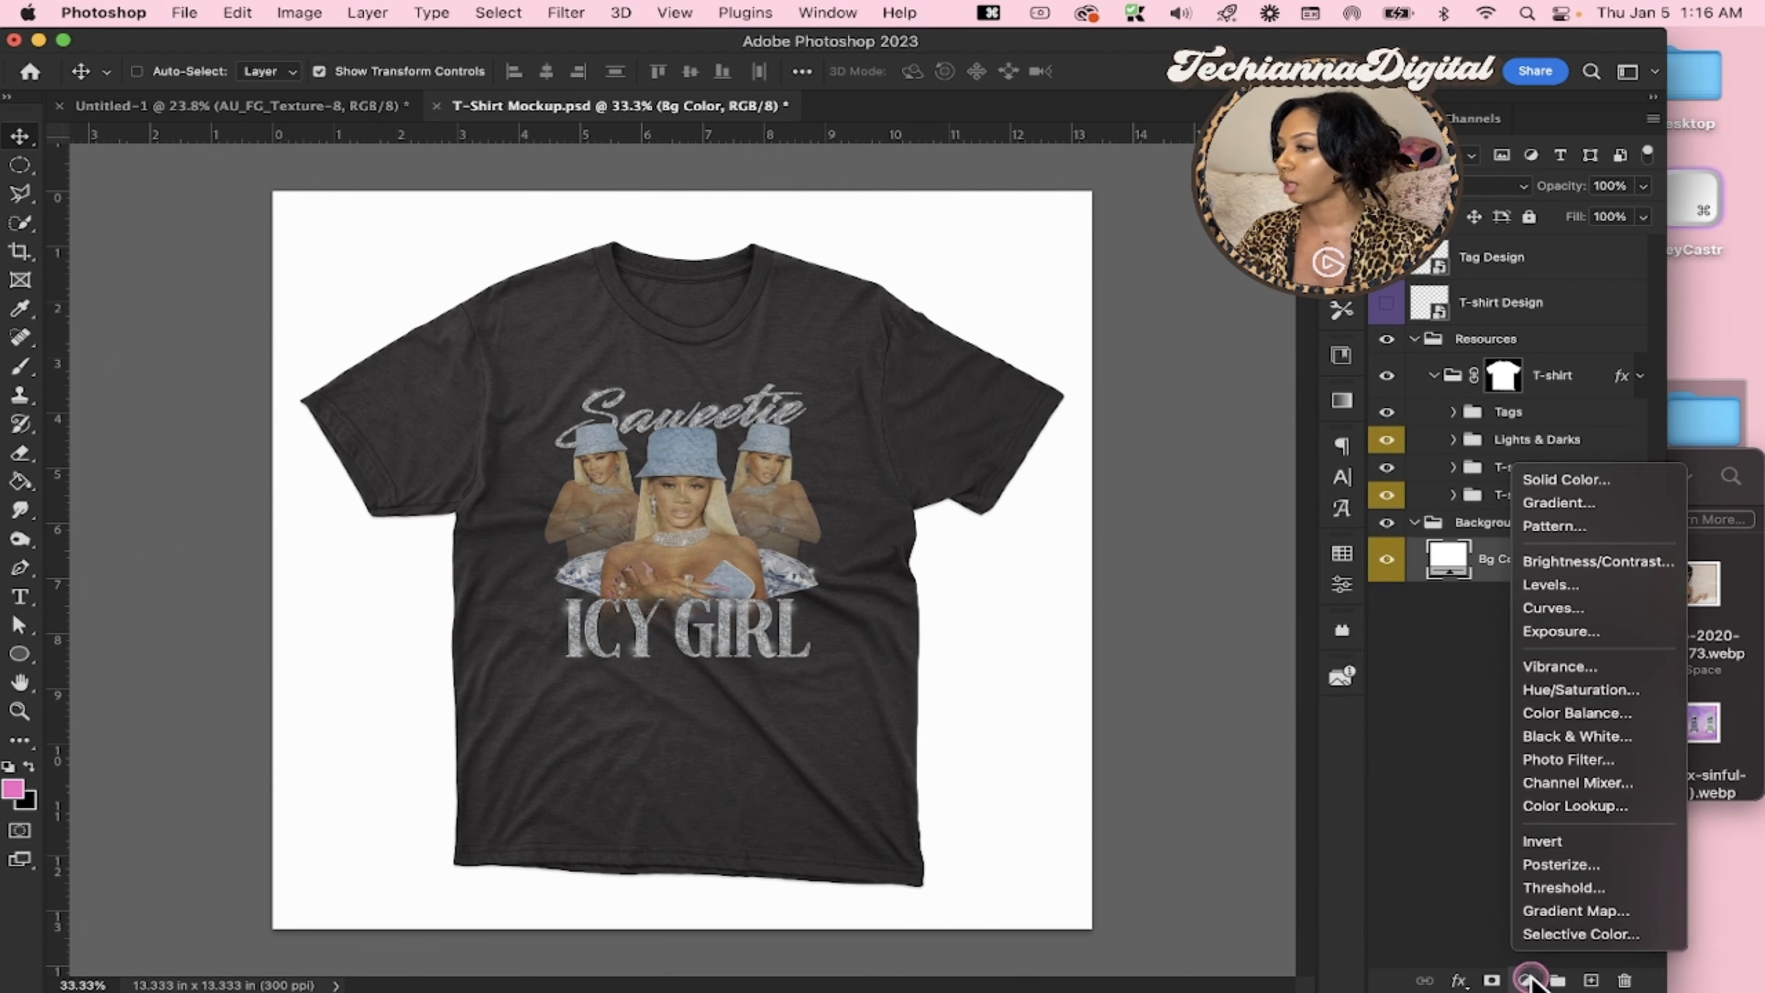
{"action": "left_click", "coordinate": [1573, 506]}
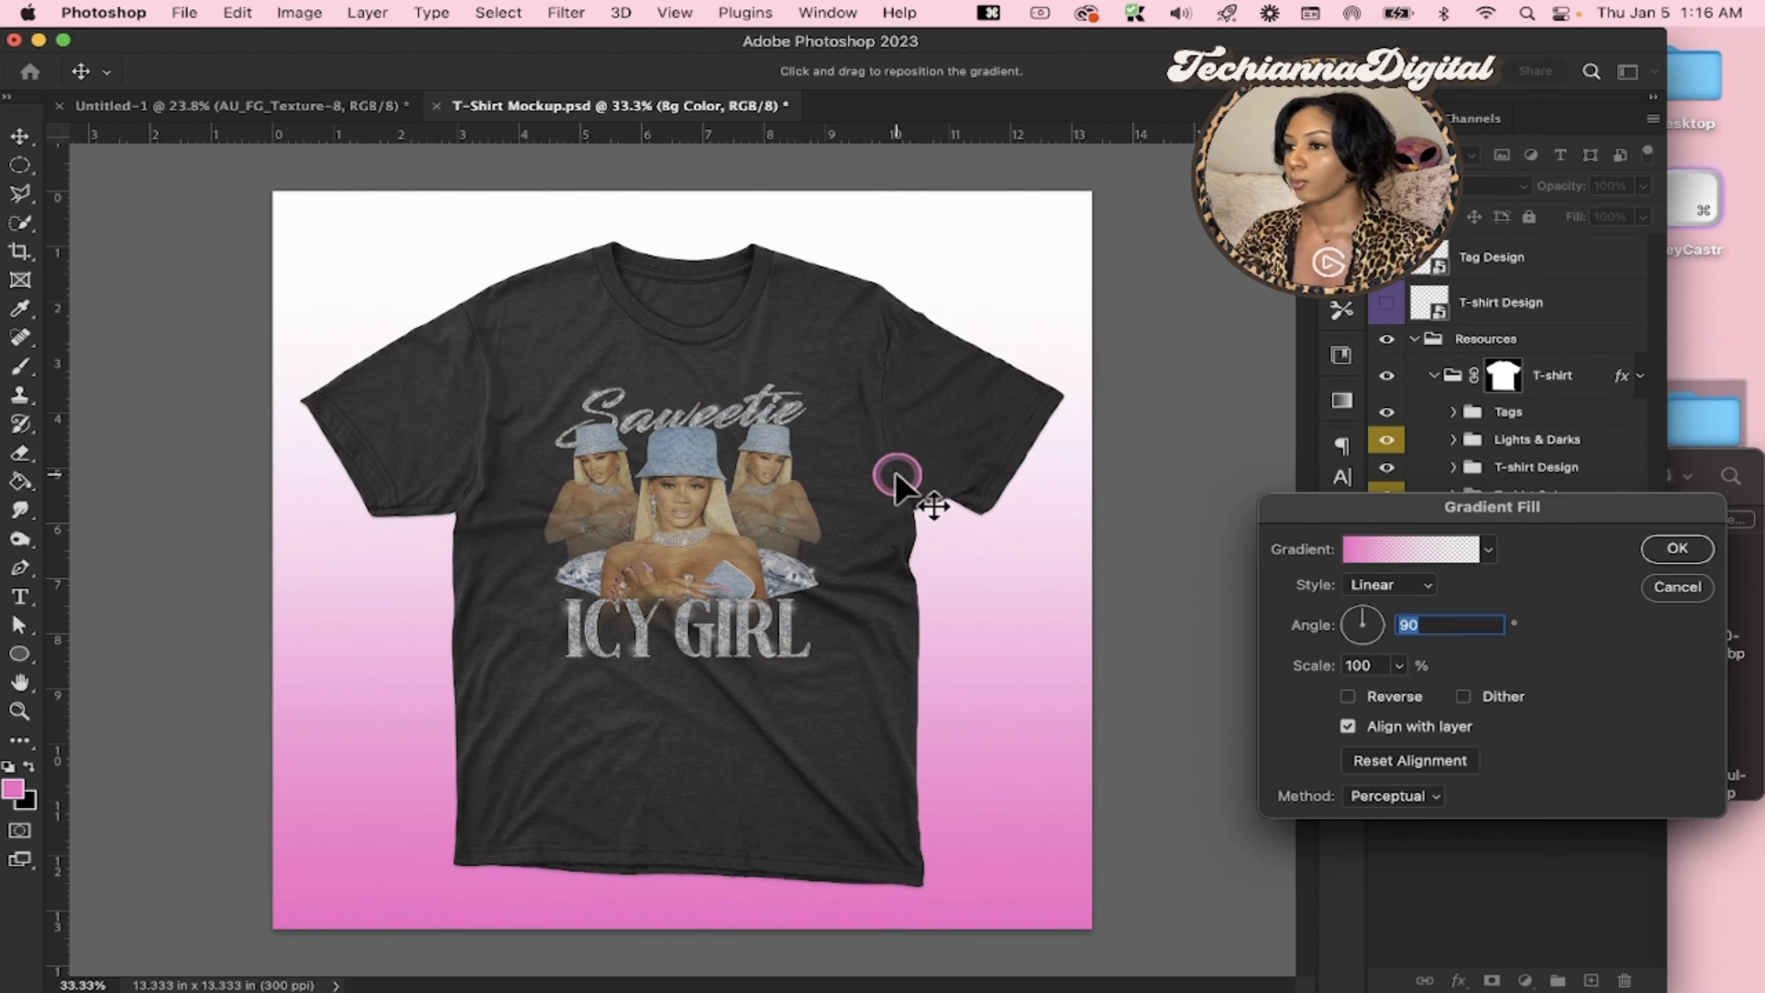
{"action": "left_click", "coordinate": [1486, 549]}
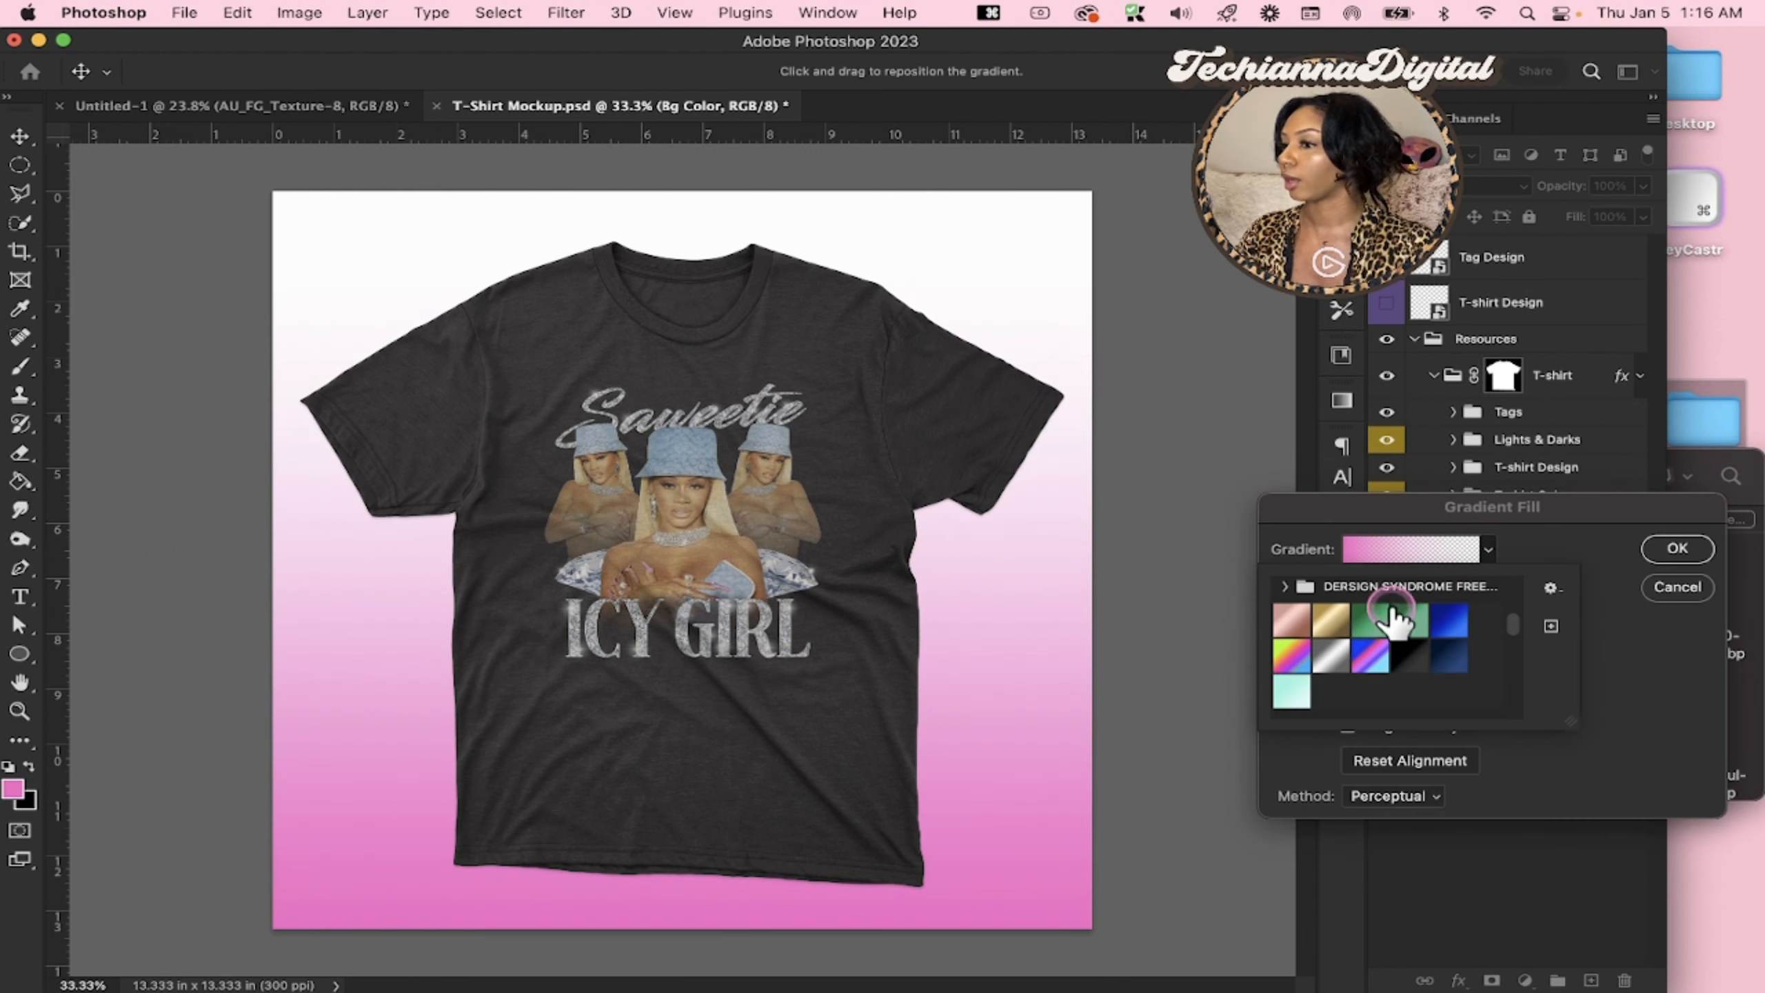
{"action": "left_click", "coordinate": [1293, 690]}
{"action": "left_click", "coordinate": [1341, 760]}
{"action": "left_click", "coordinate": [1550, 555]}
{"action": "left_click", "coordinate": [1676, 549]}
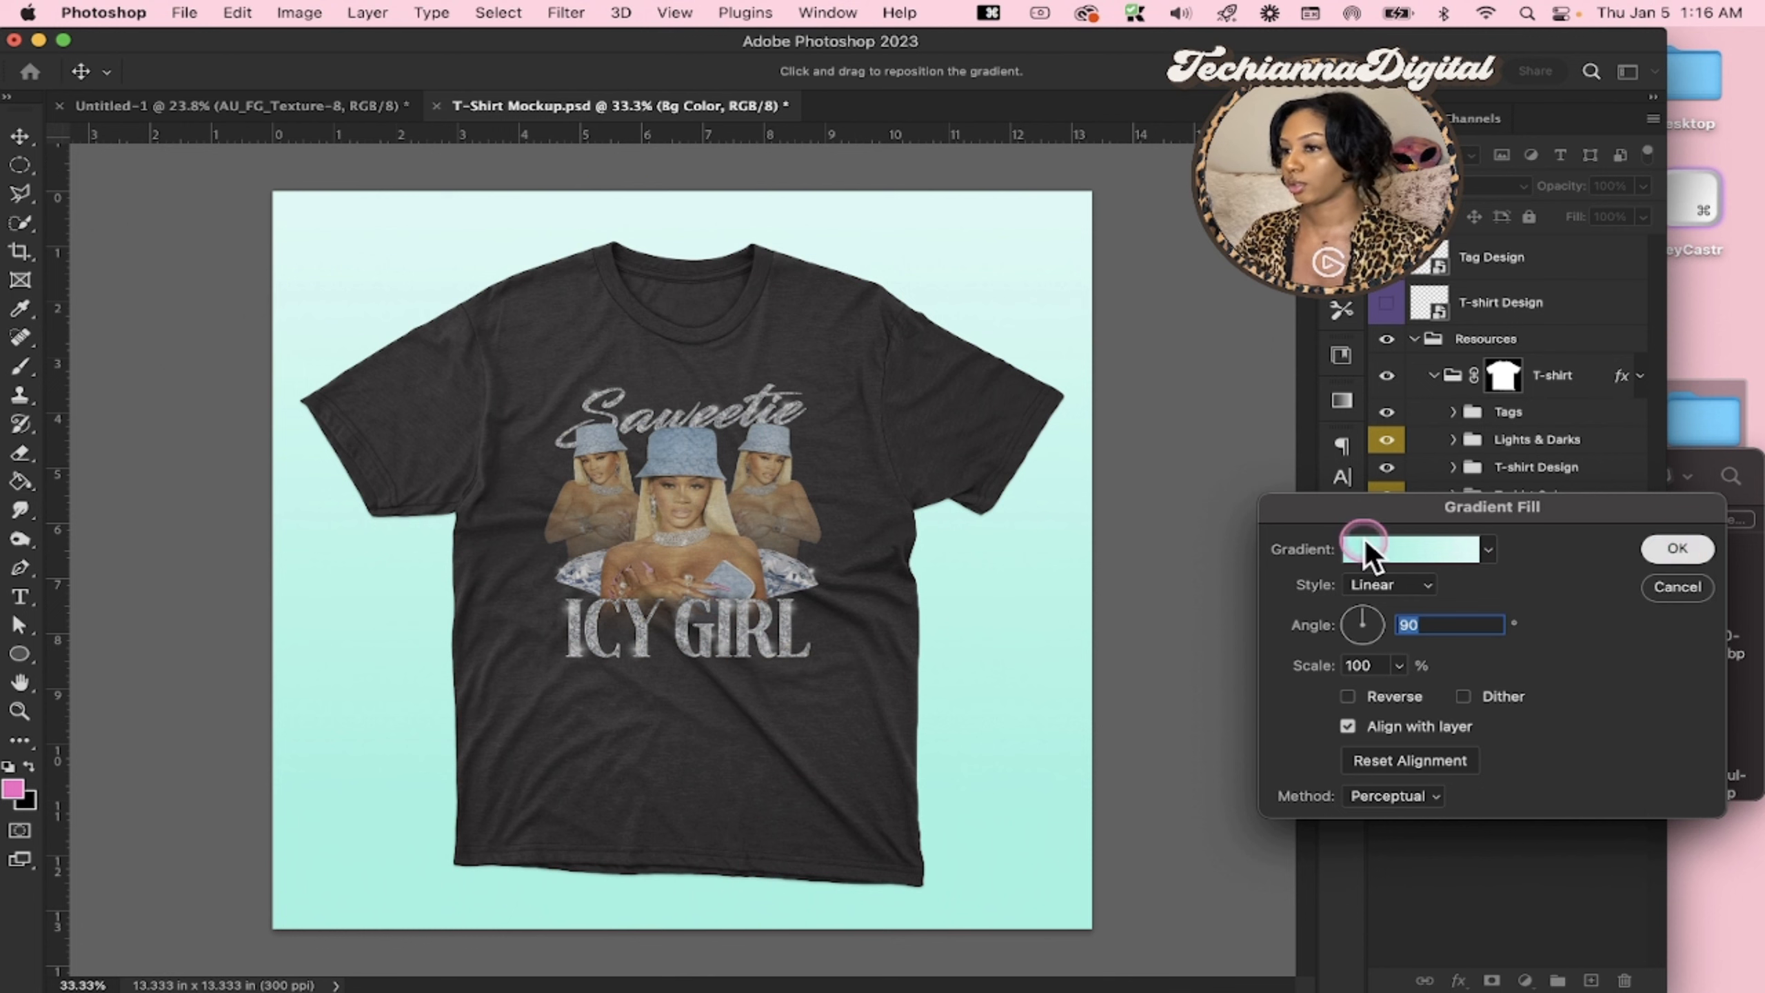
{"action": "left_click", "coordinate": [1387, 560]}
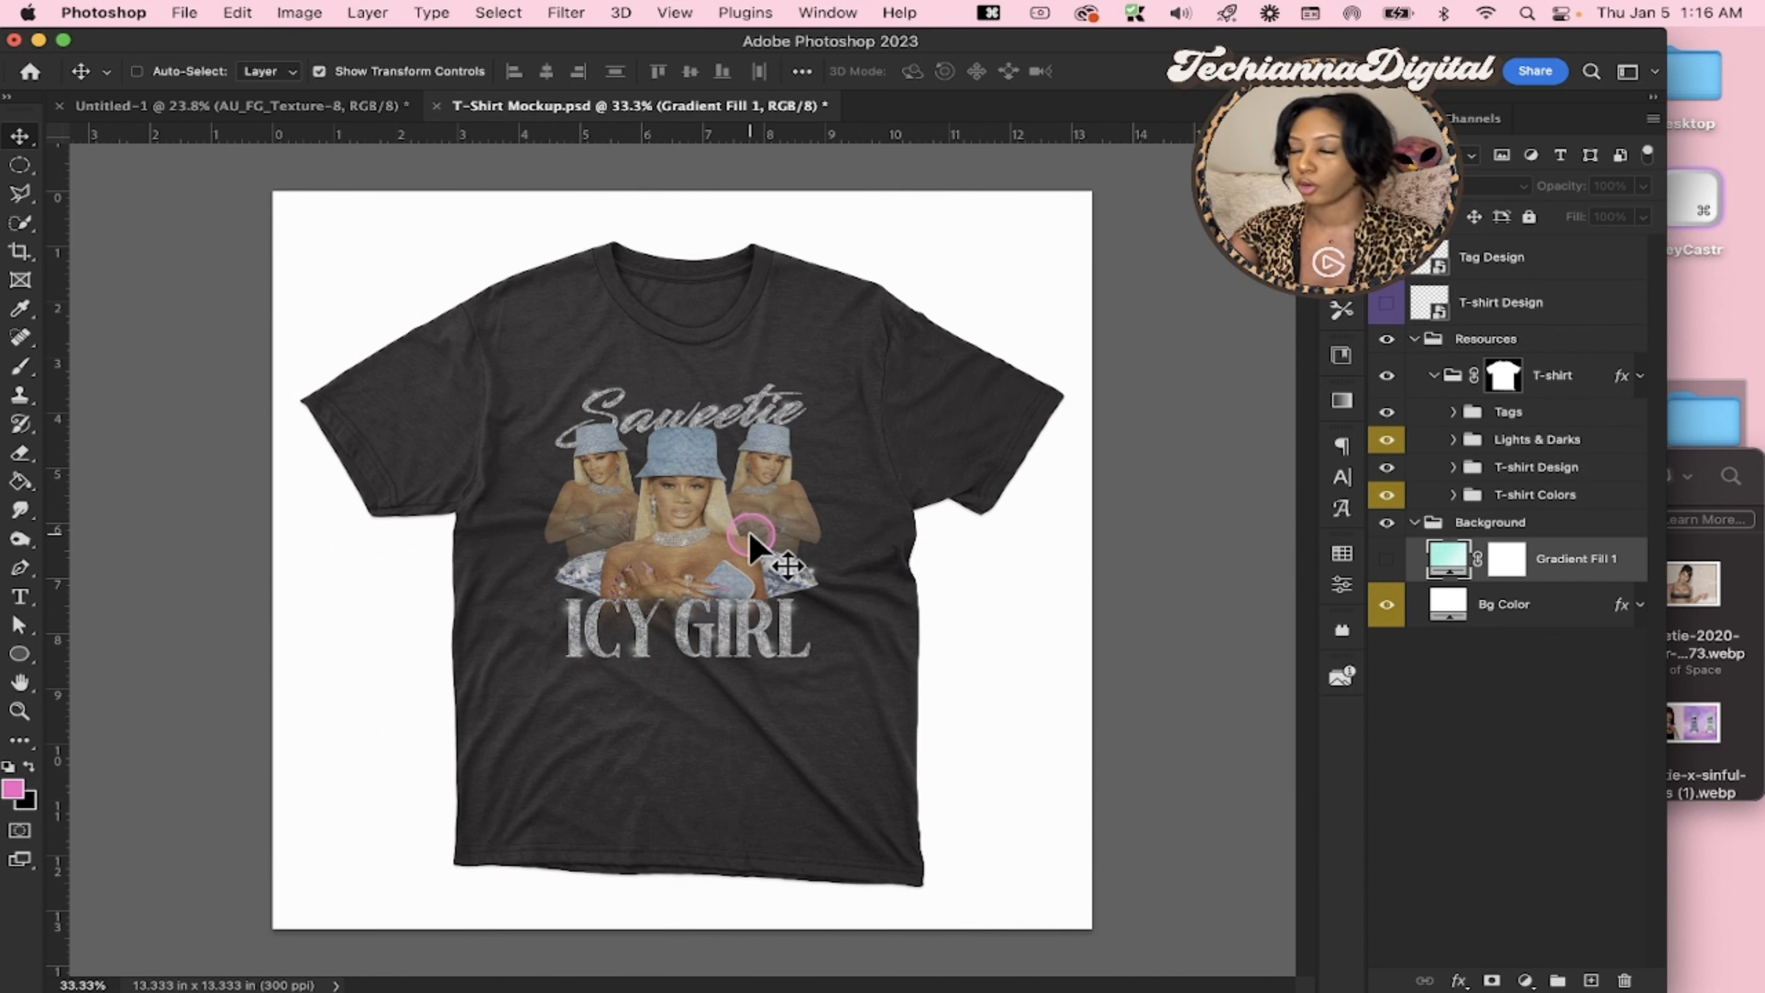
Inspect the mockup in full-screen mode, examining the Saweetie figures, diamonds and ICY GIRL lettering on the shirt up close
{"action": "key", "text": "f"}
{"action": "key", "text": "f"}
{"action": "scroll", "coordinate": [748, 617], "scroll_direction": "up", "scroll_amount": 5}
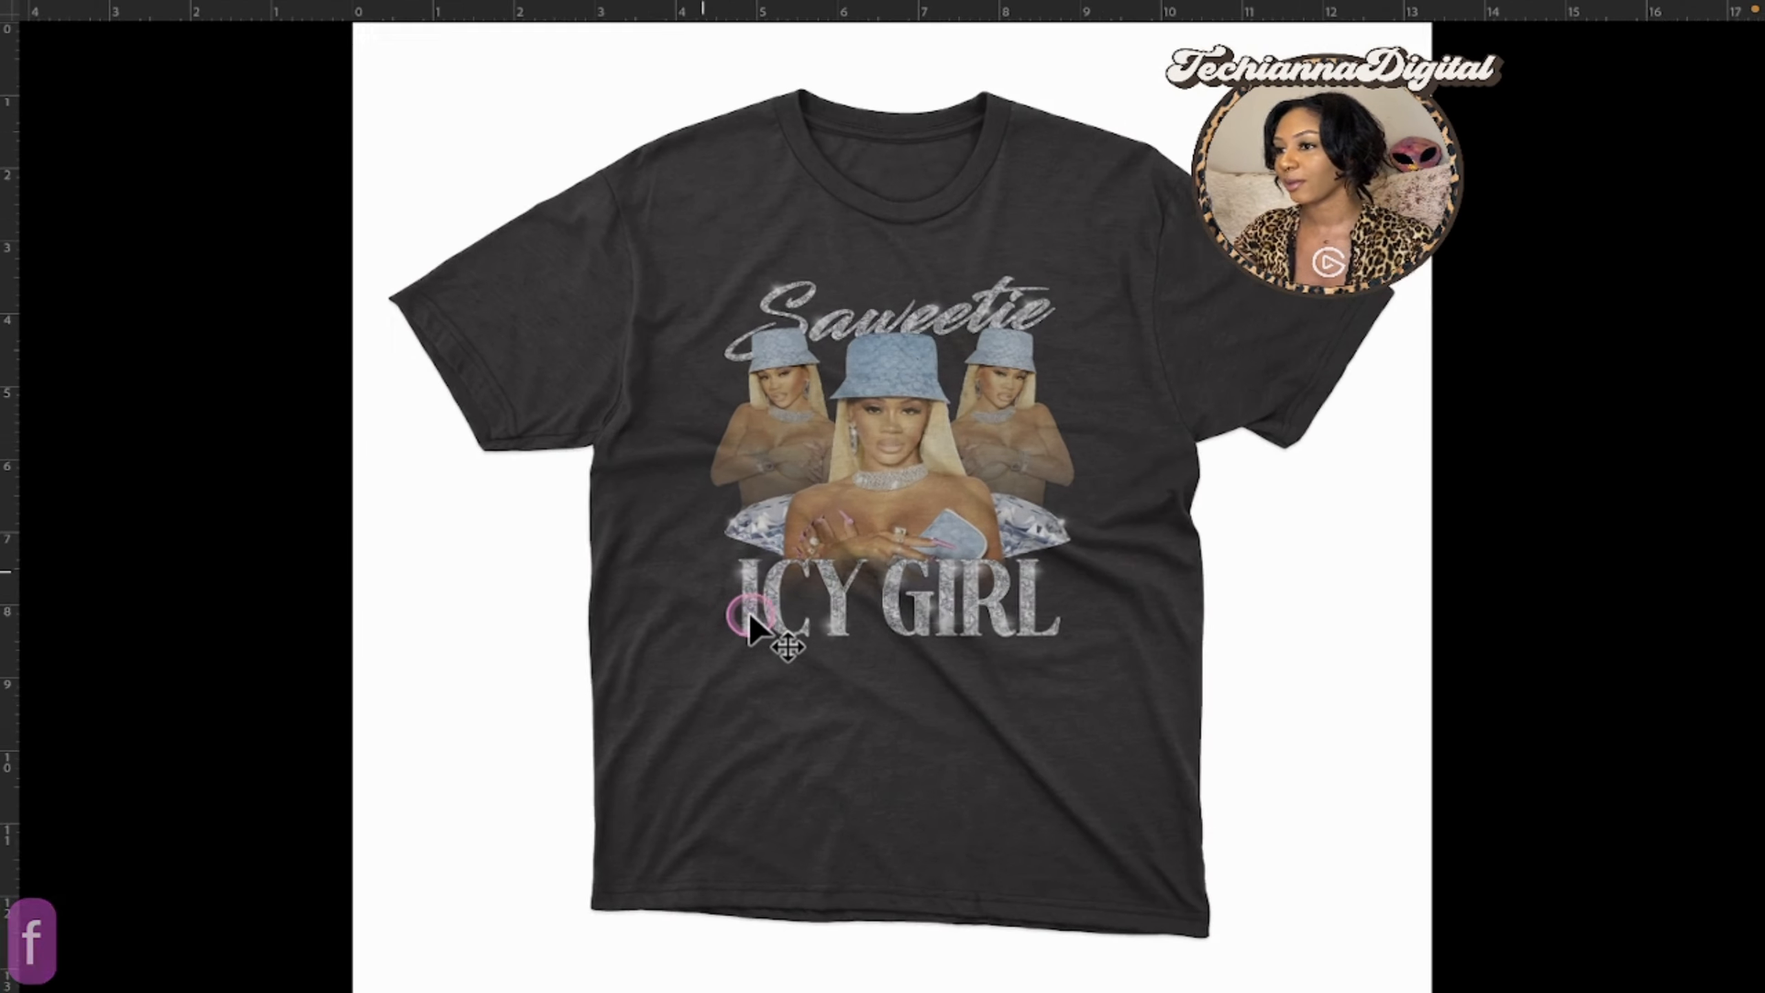
{"action": "scroll", "coordinate": [710, 661], "scroll_direction": "up", "scroll_amount": 2}
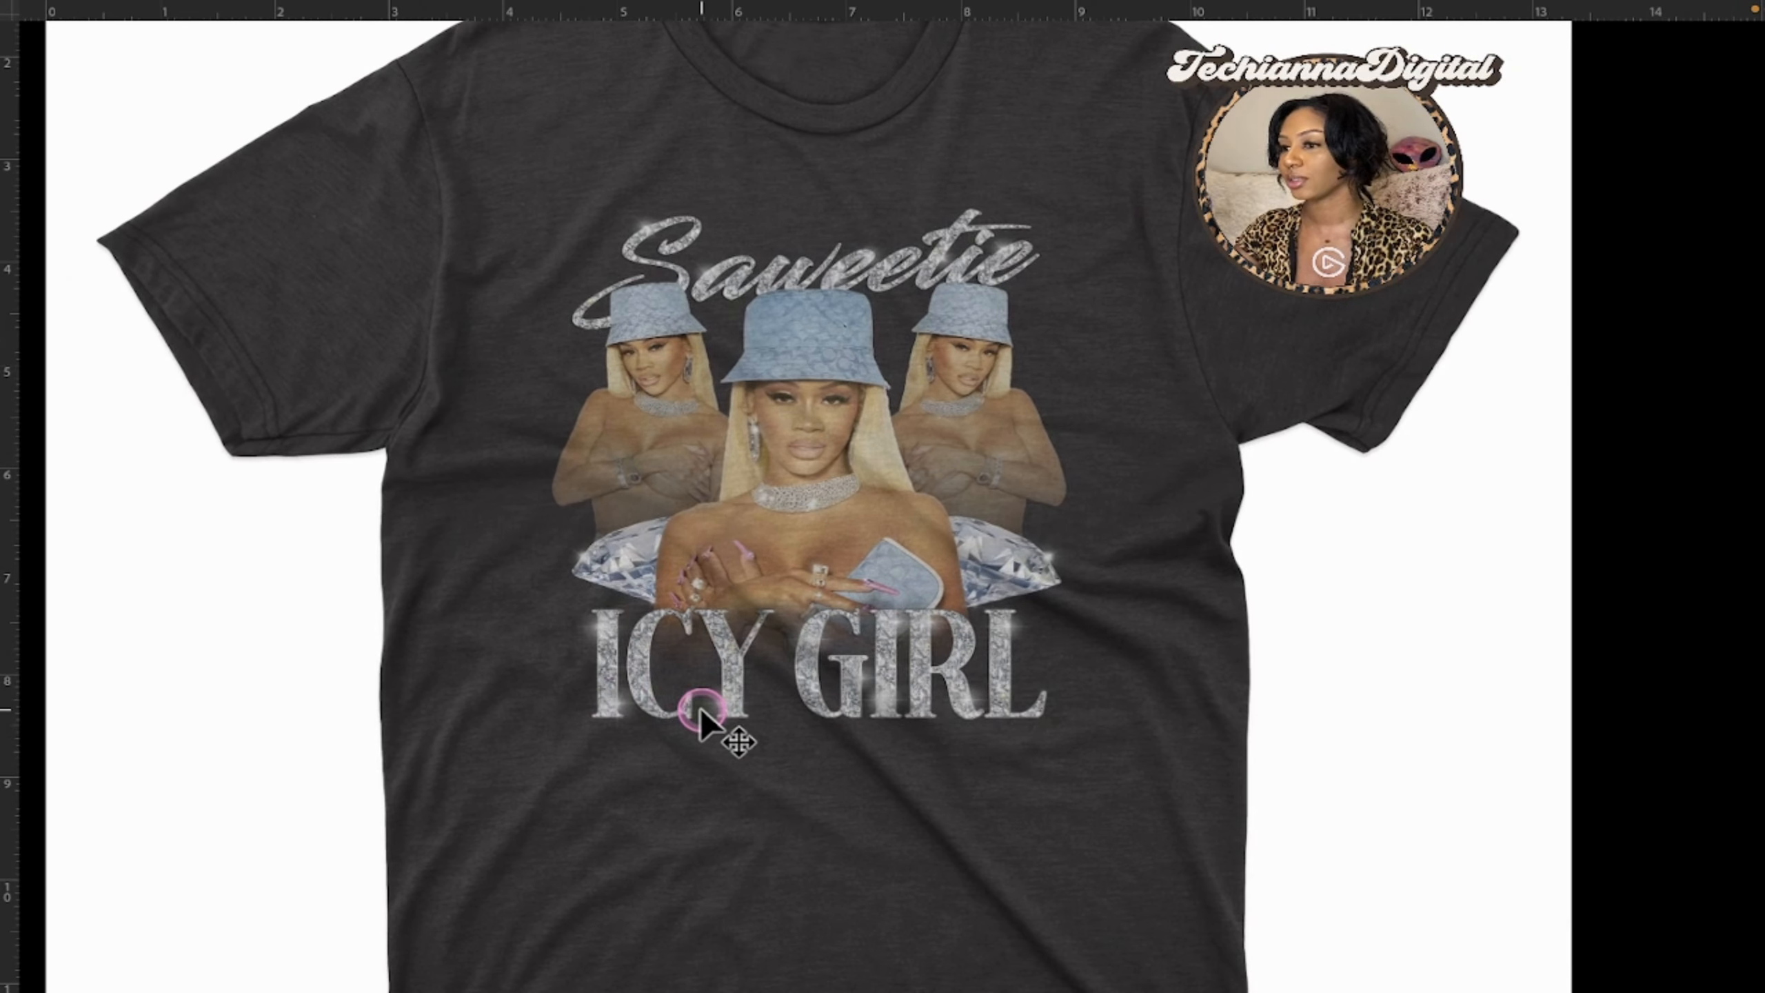
{"action": "scroll", "coordinate": [735, 621], "scroll_direction": "up", "scroll_amount": 4}
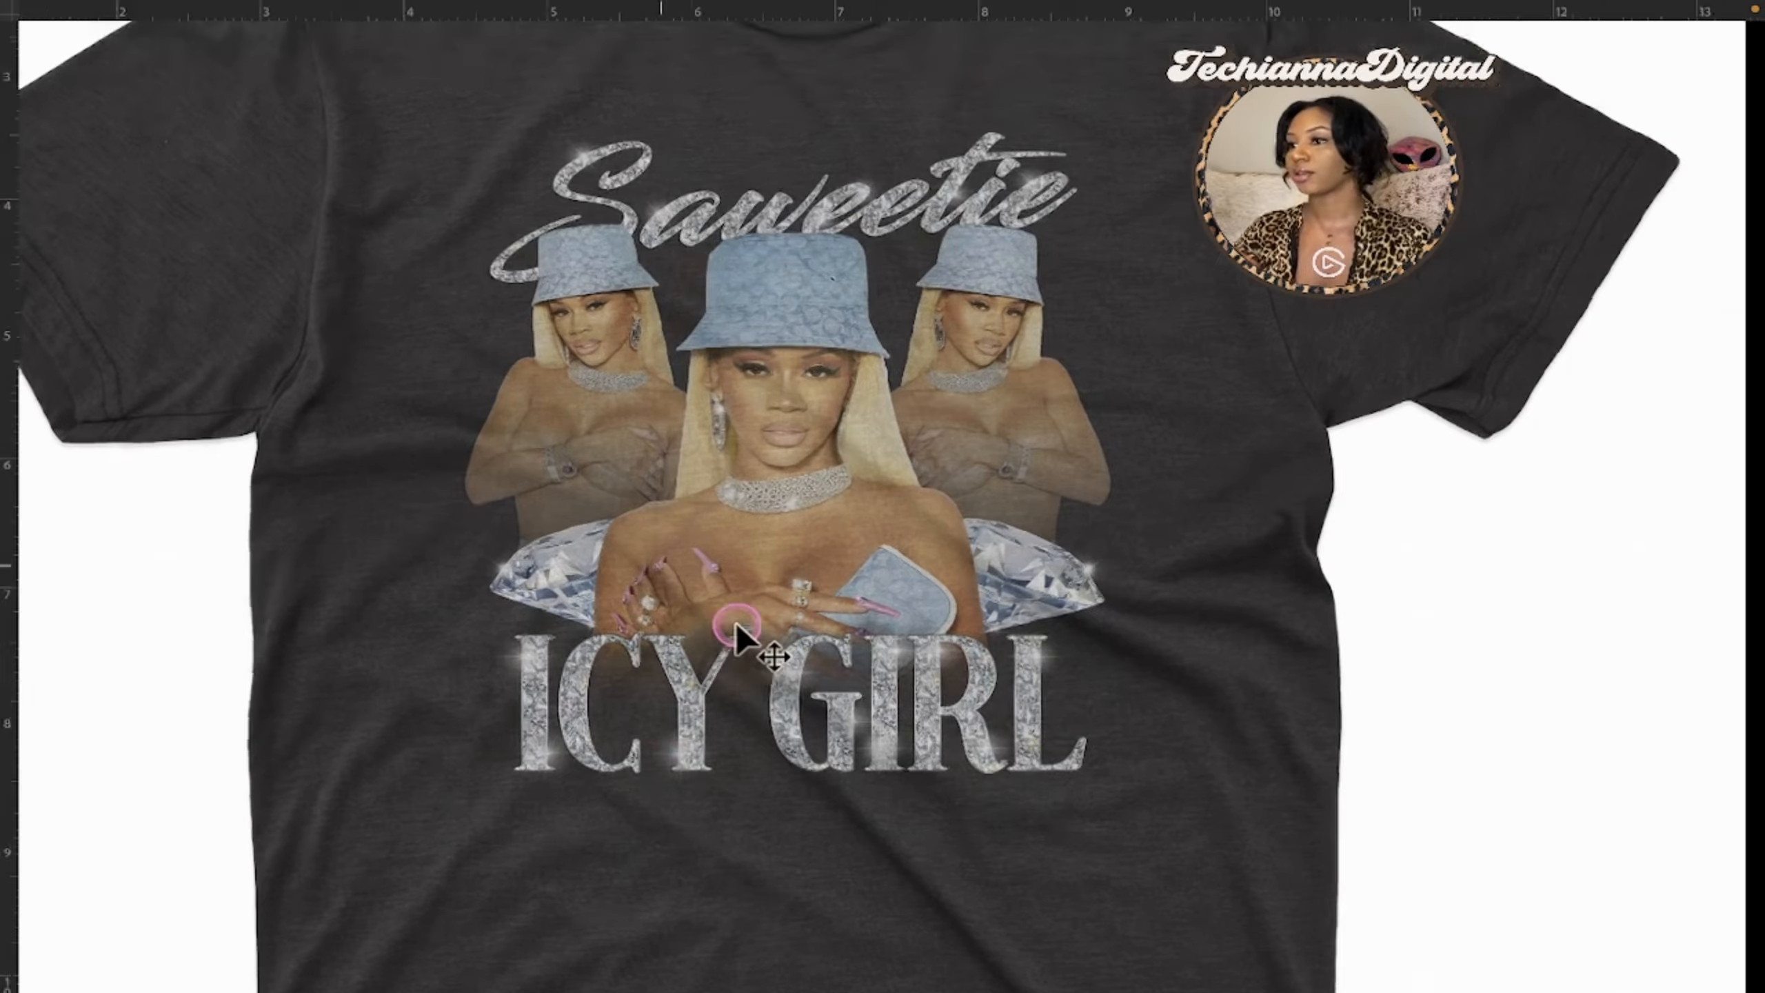
{"action": "scroll", "coordinate": [735, 621], "scroll_direction": "up", "scroll_amount": 4}
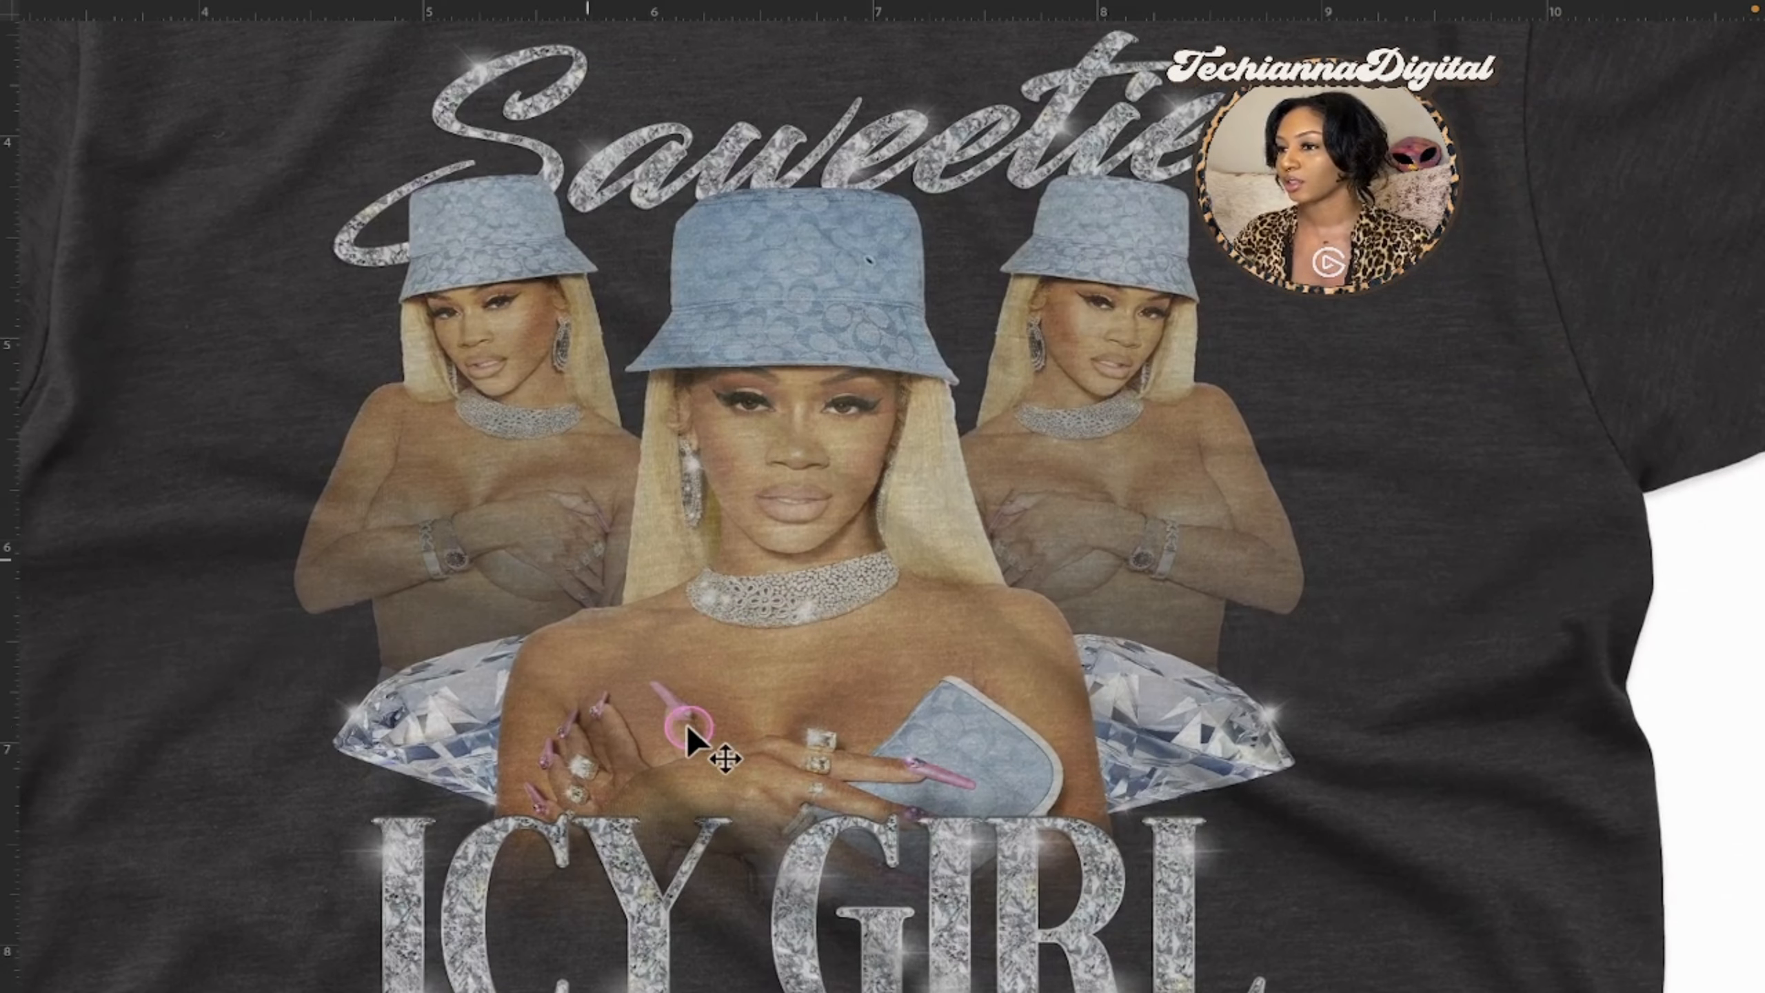
{"action": "scroll", "coordinate": [687, 729], "scroll_direction": "down", "scroll_amount": 3}
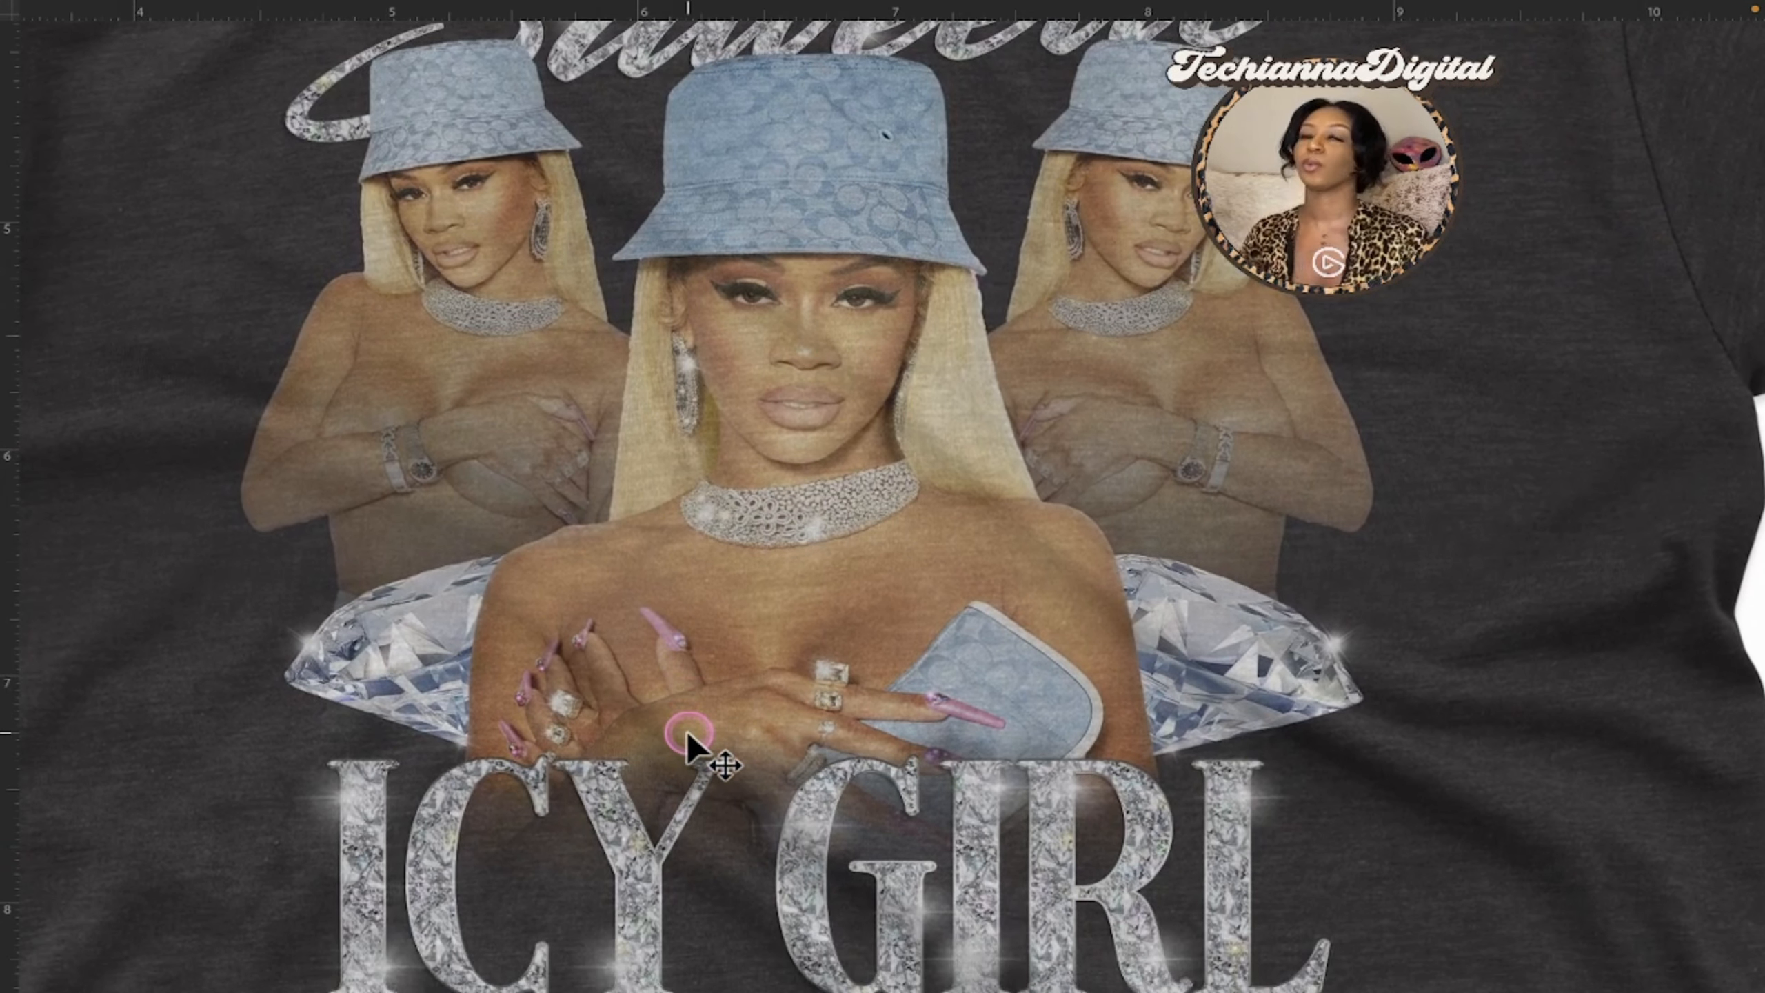